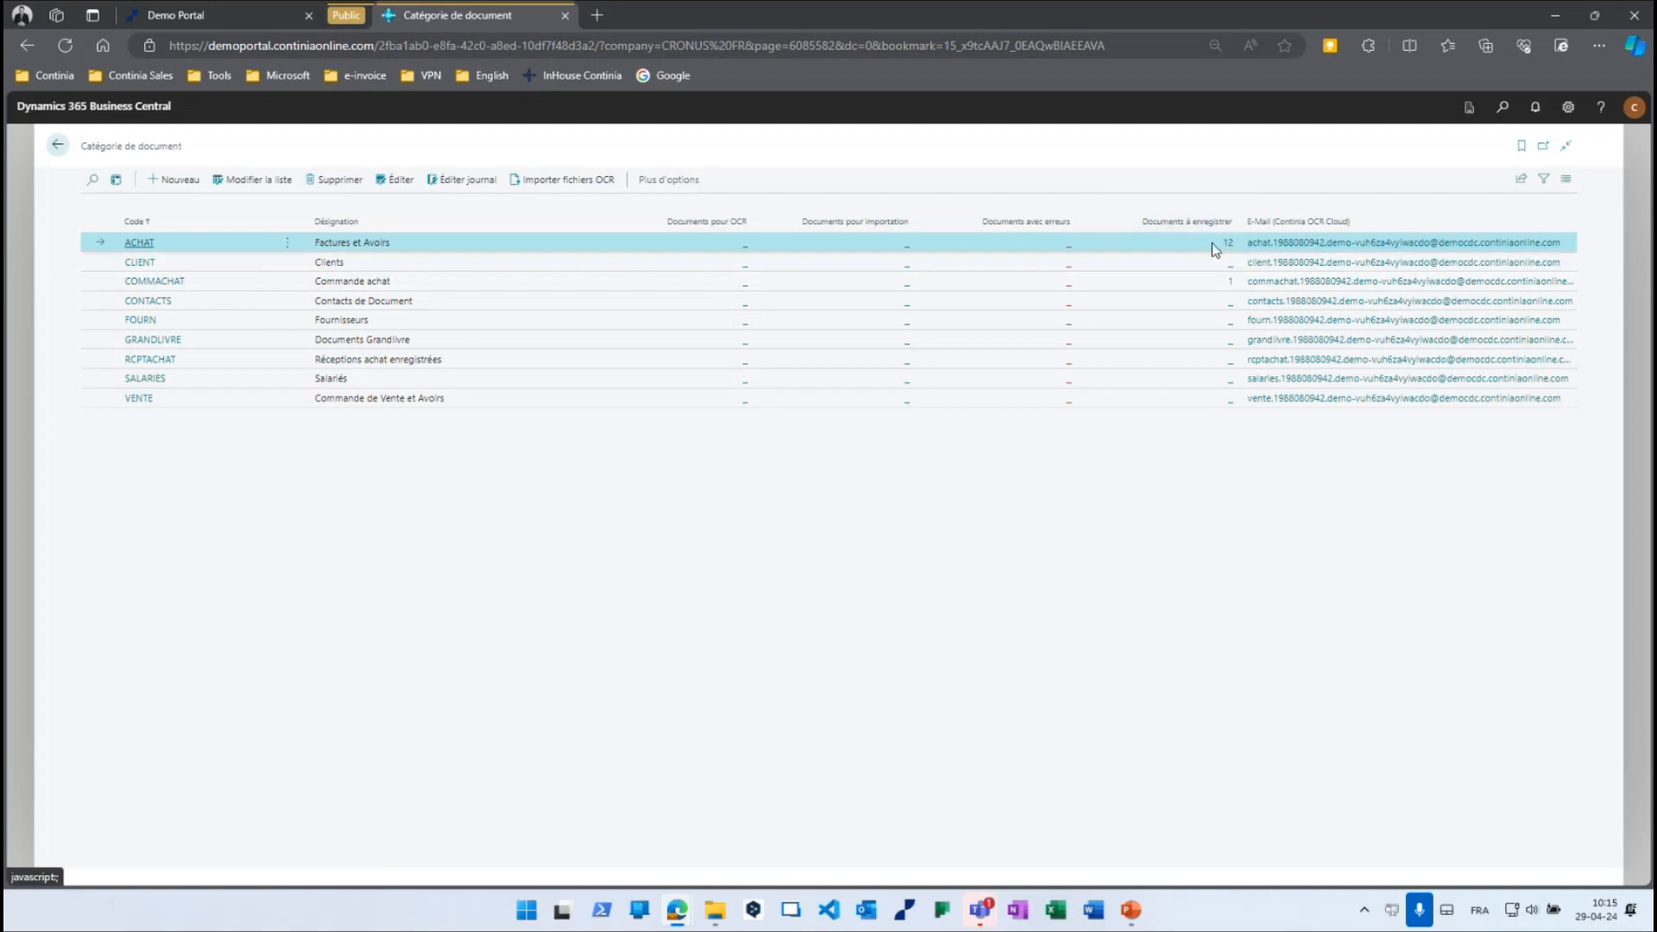
Open the ACHAT category's documents to register, select Wide World Importers document D000017 and examine its invoice lines in the preview.
left_click(1228, 248)
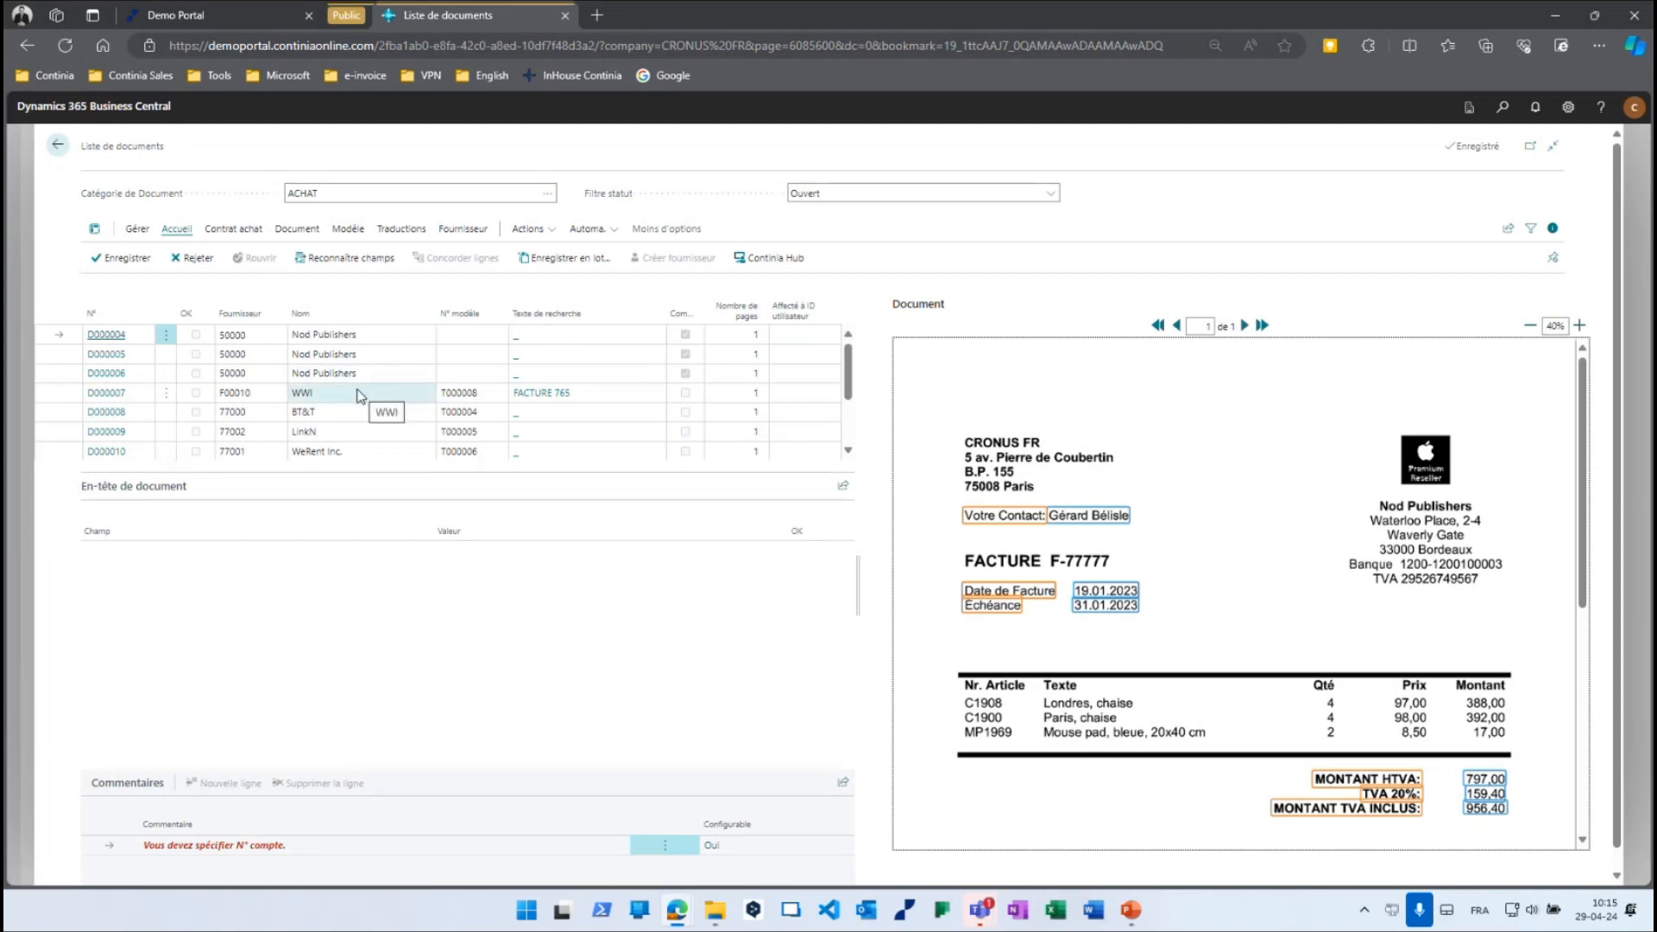
scroll(308, 398, "down", 1)
scroll(311, 405, "down", 1)
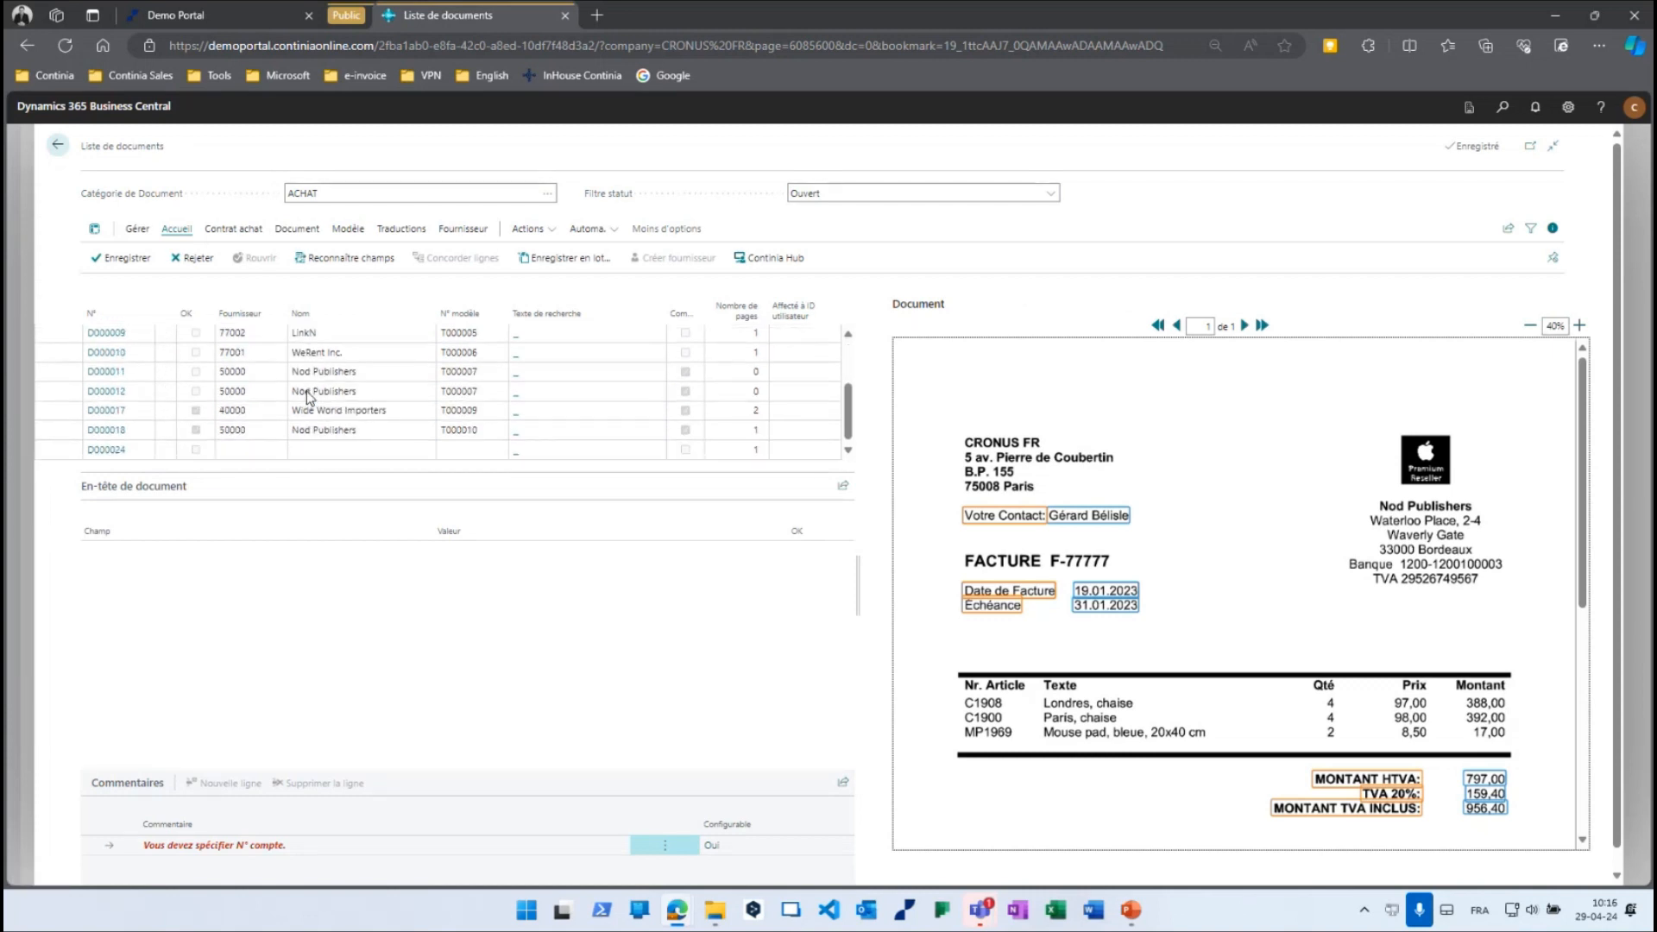
left_click(325, 415)
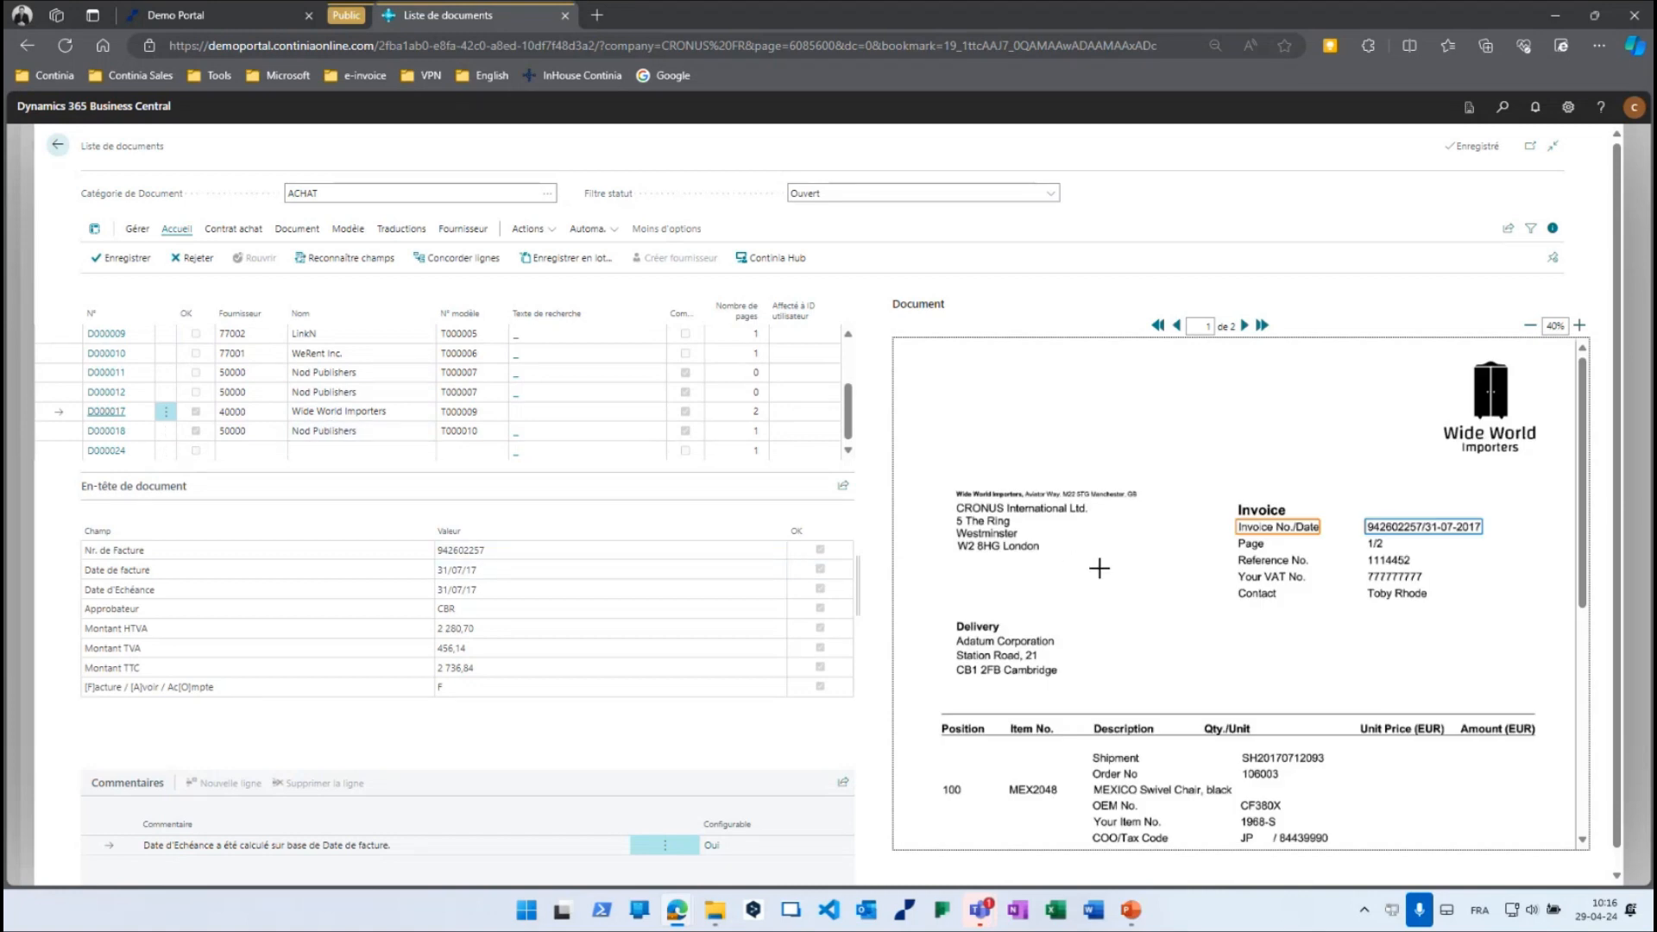
scroll(1109, 557, "down", 2)
scroll(1114, 555, "down", 2)
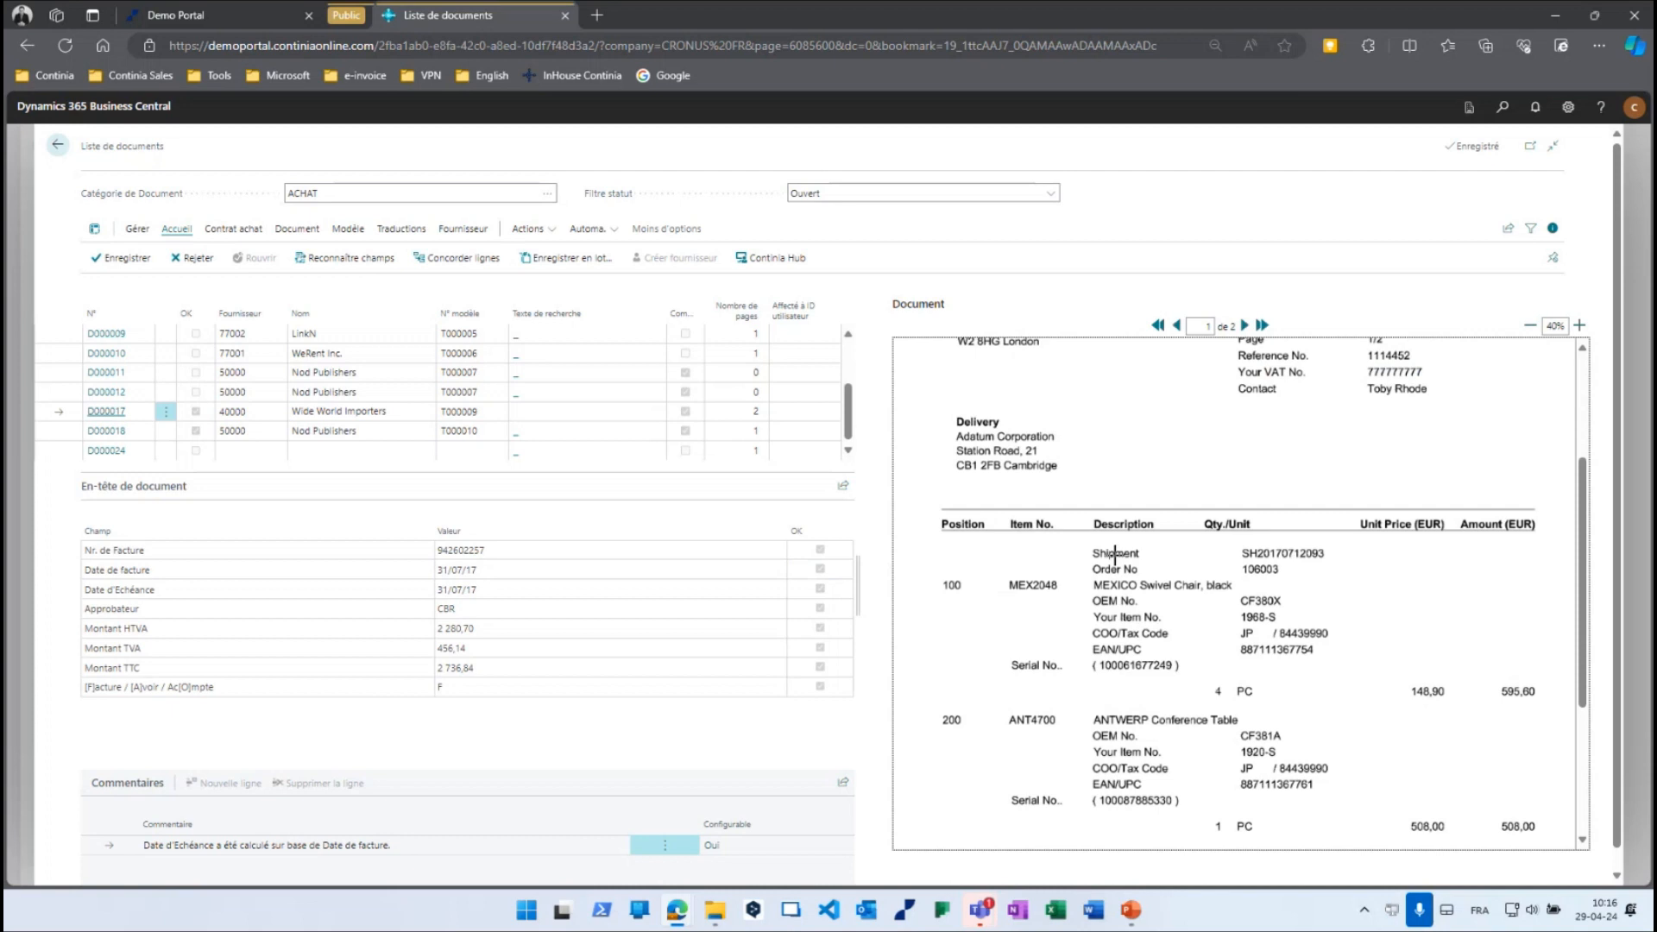
scroll(1114, 554, "down", 2)
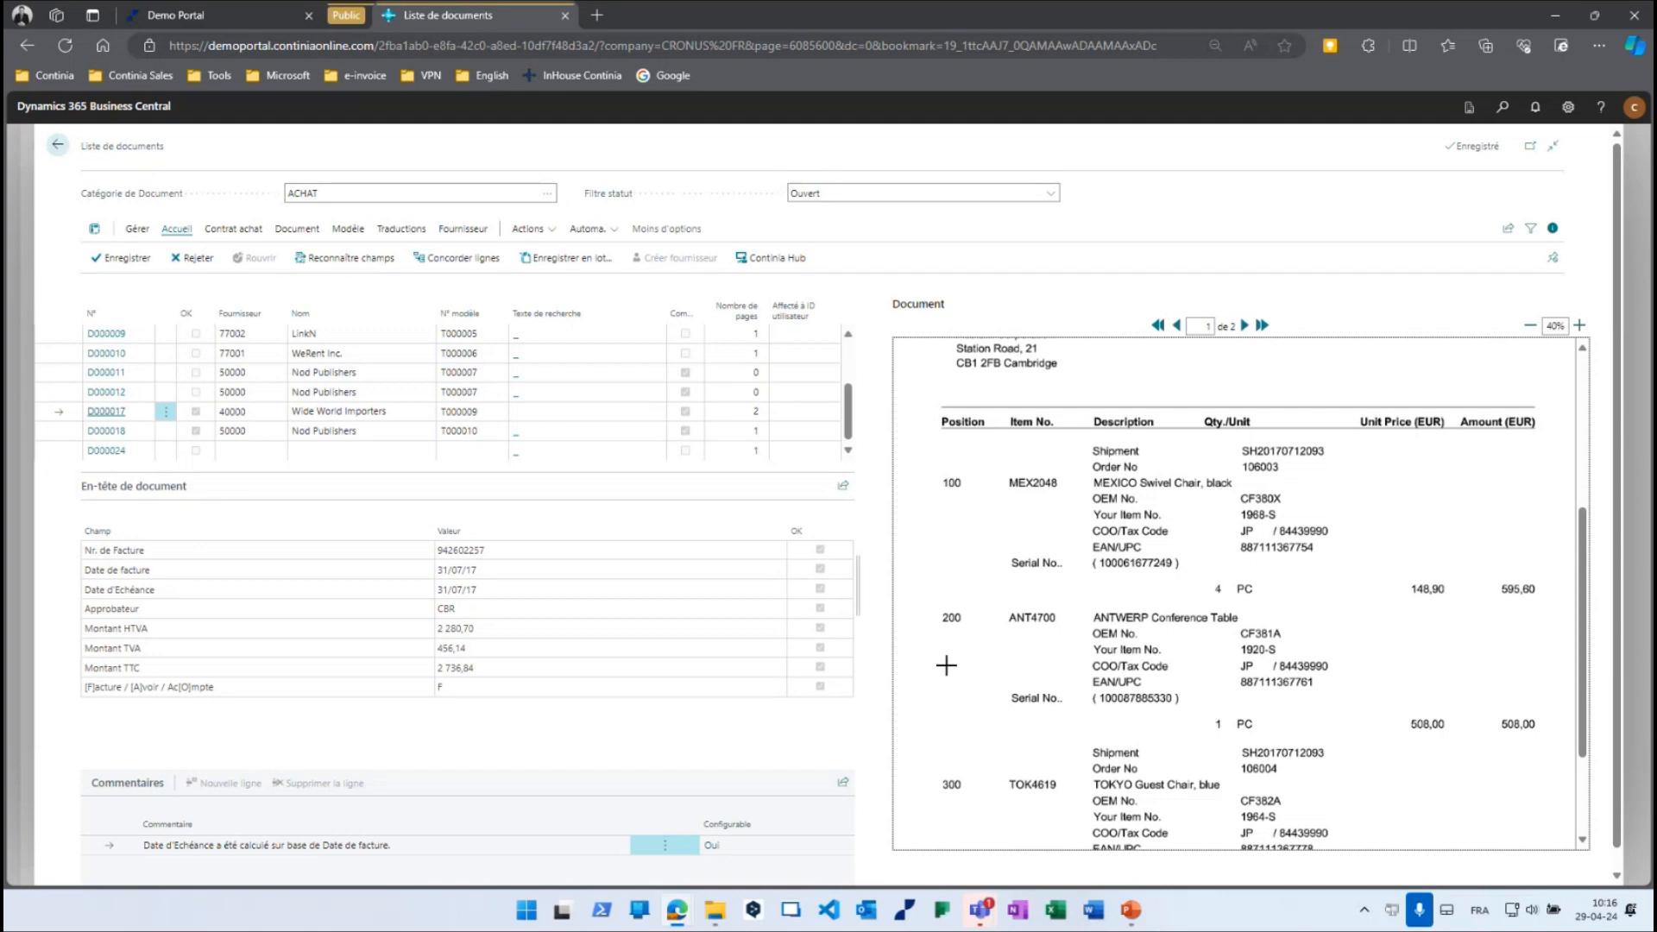
scroll(946, 664, "down", 1)
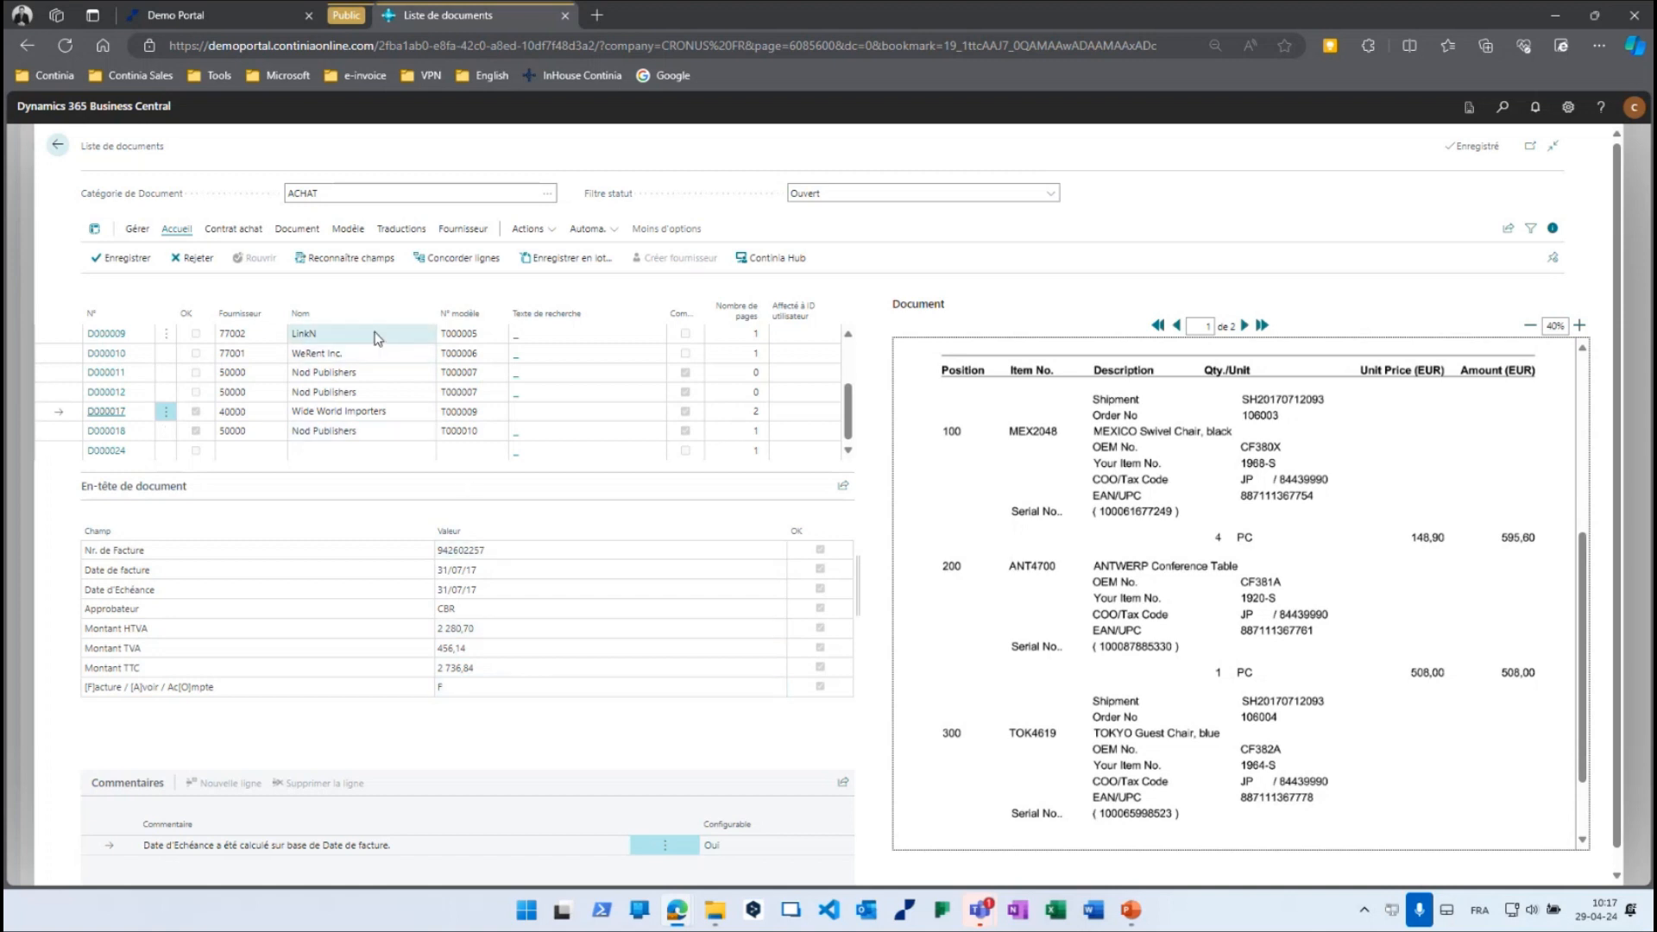
Open the selected document's card and review the fields in its En-tête de document section.
left_click(295, 230)
left_click(143, 259)
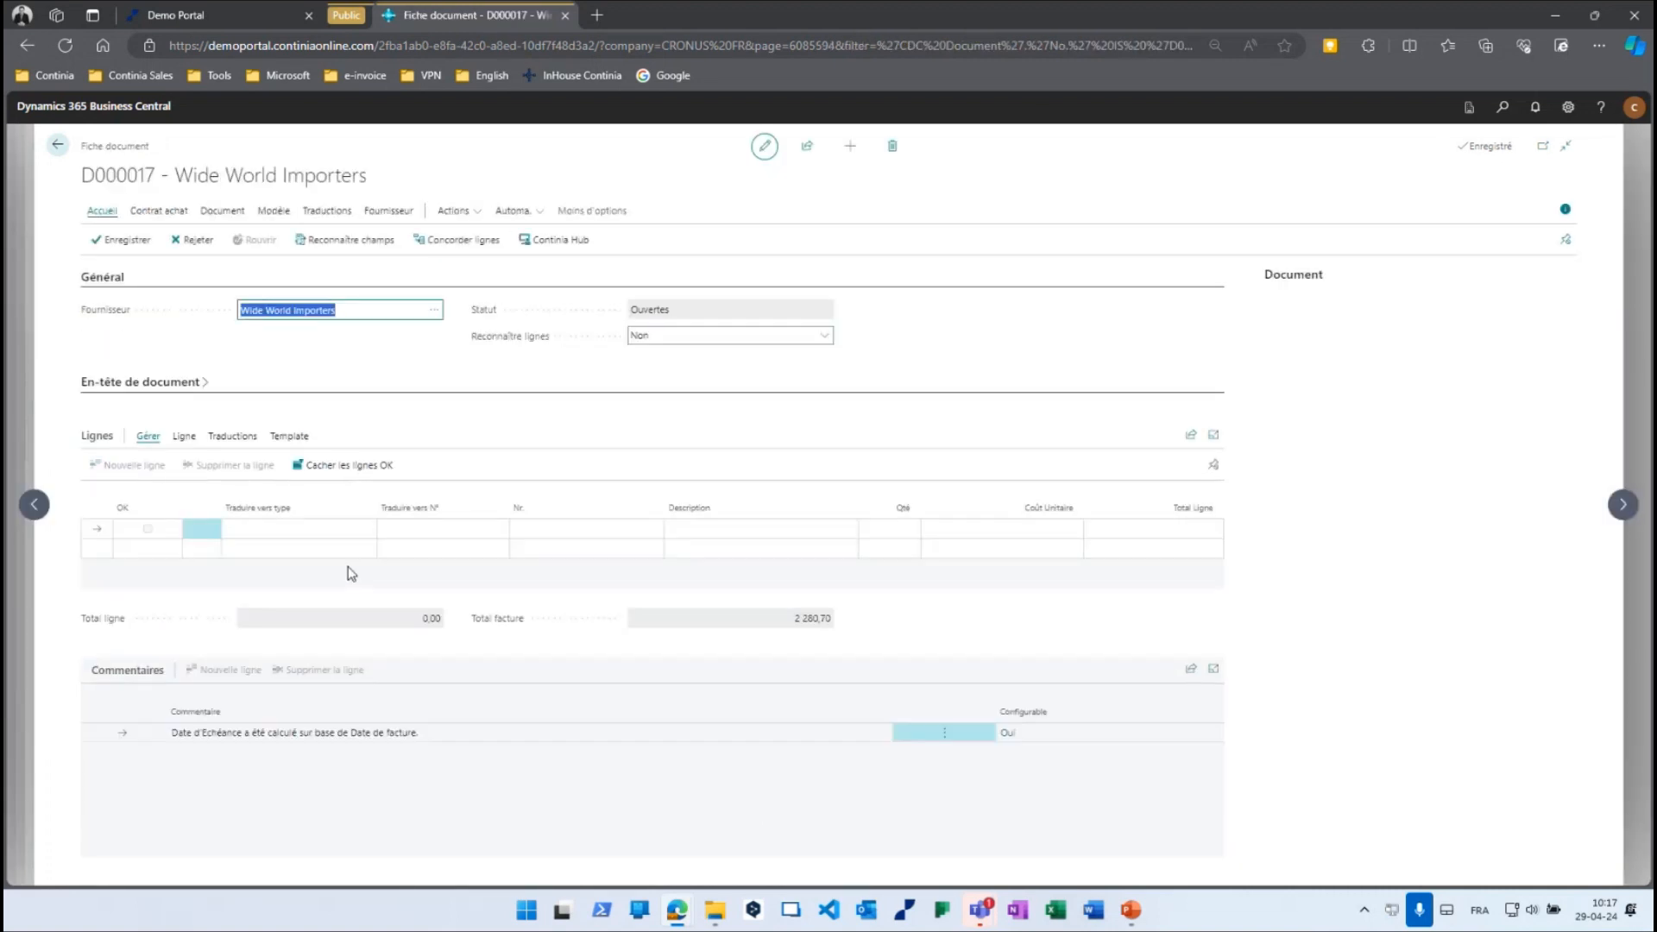
left_click(177, 386)
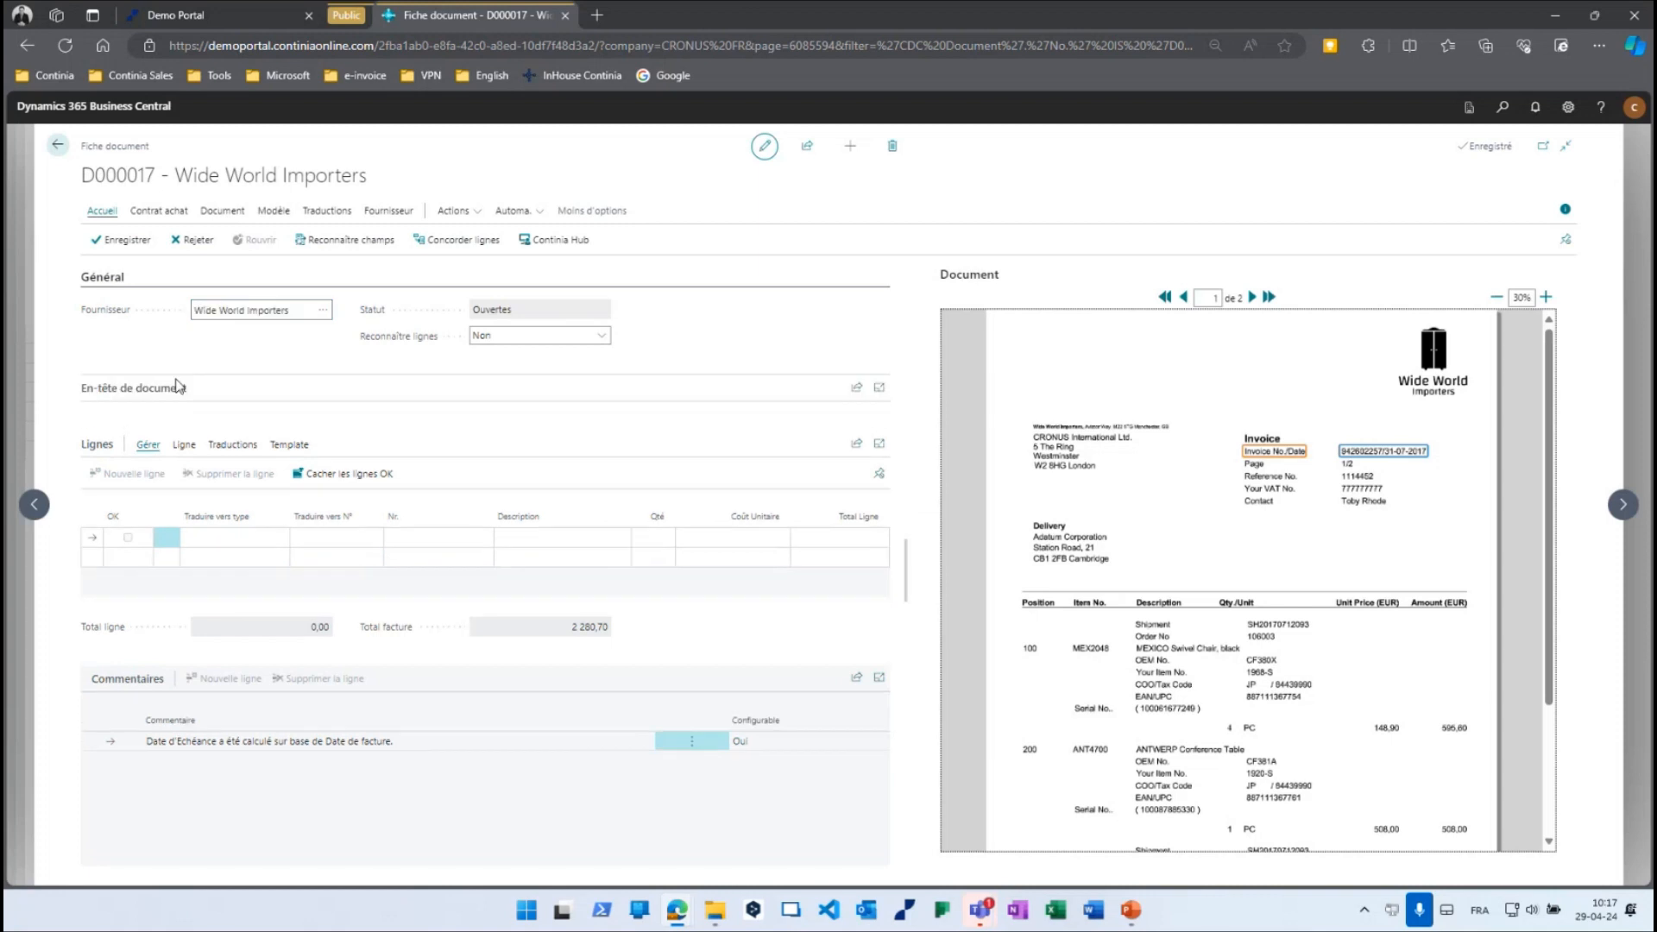
left_click(178, 386)
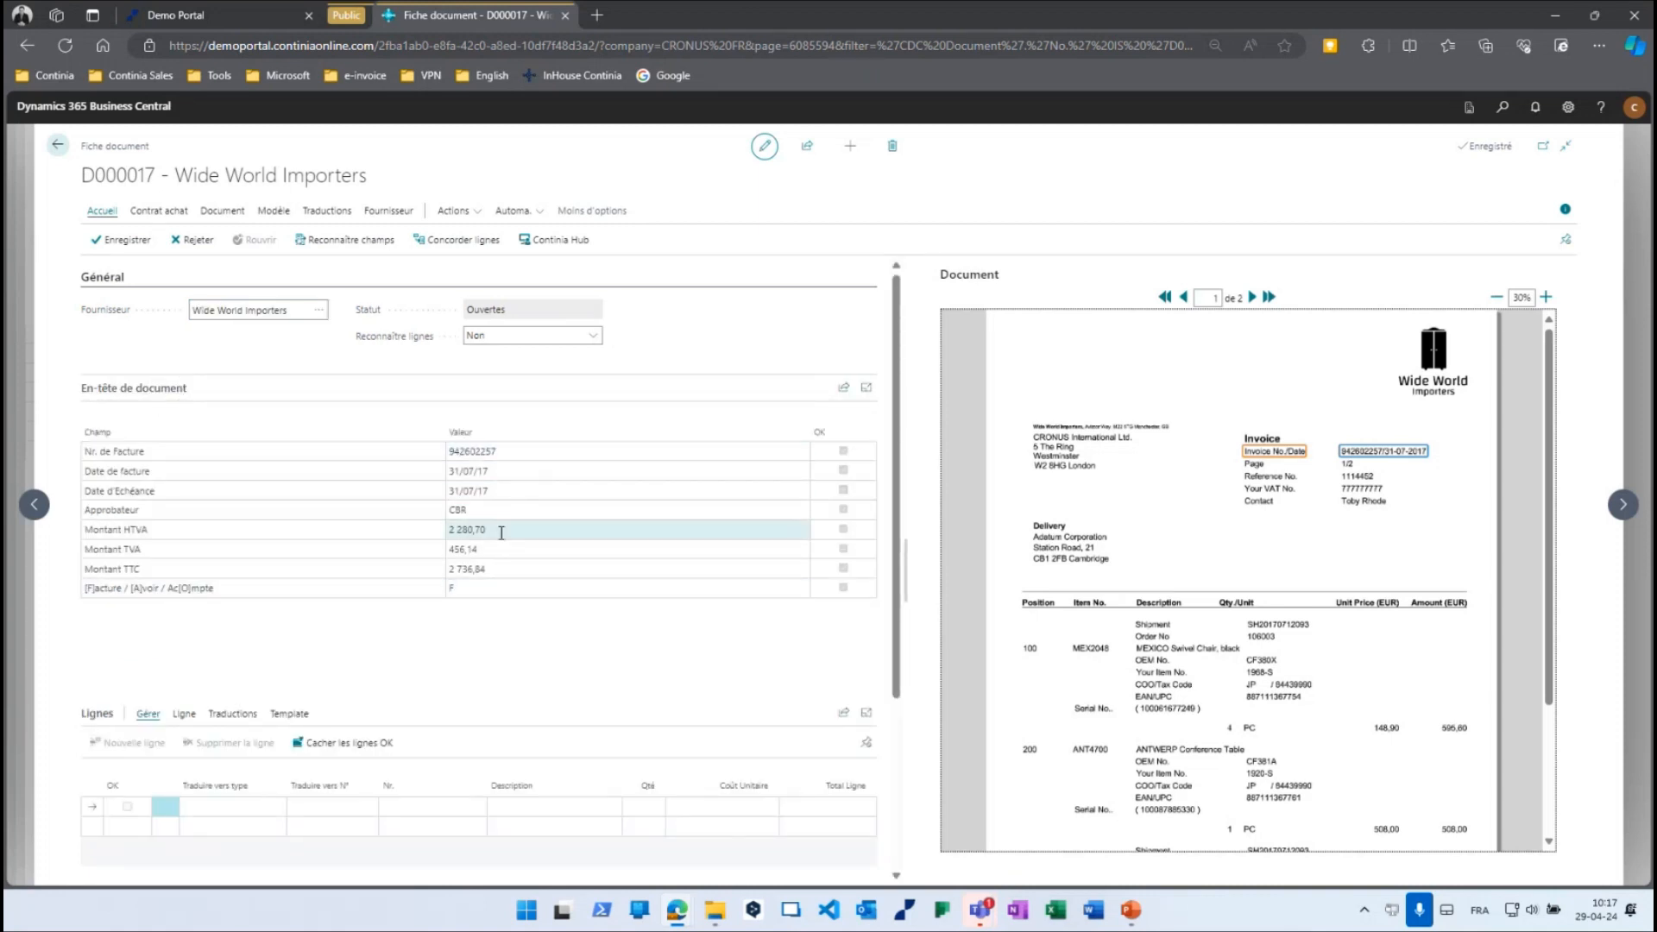
left_click(181, 385)
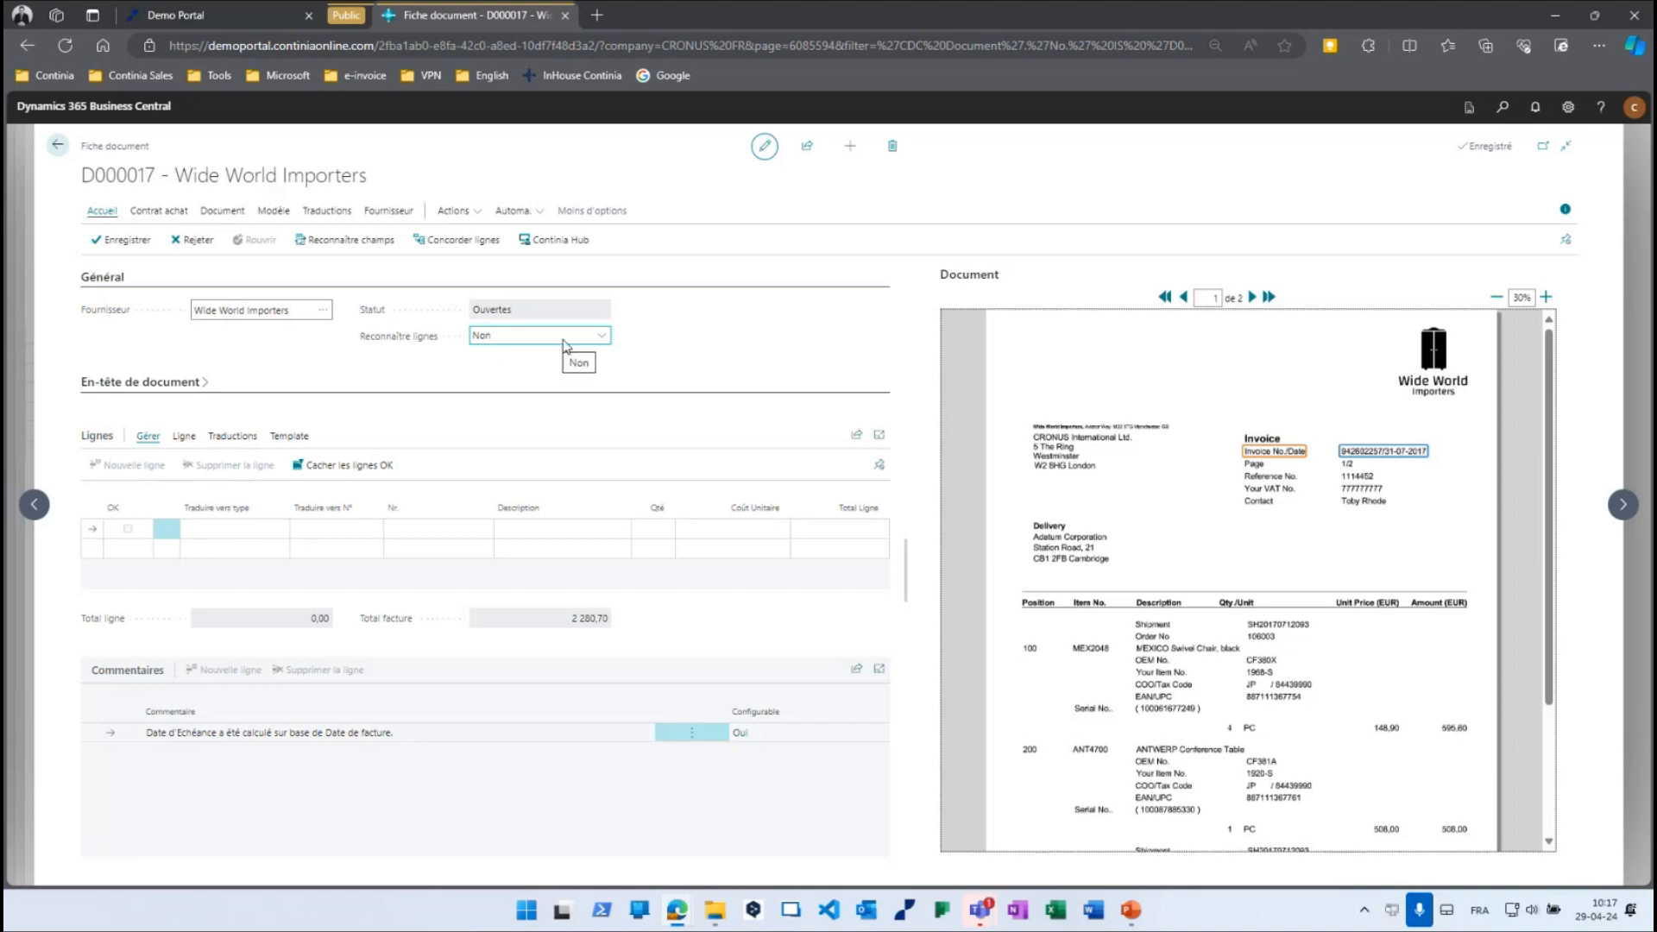
Widen the invoice preview and set Reconnaître lignes to IA for this document.
left_click(601, 344)
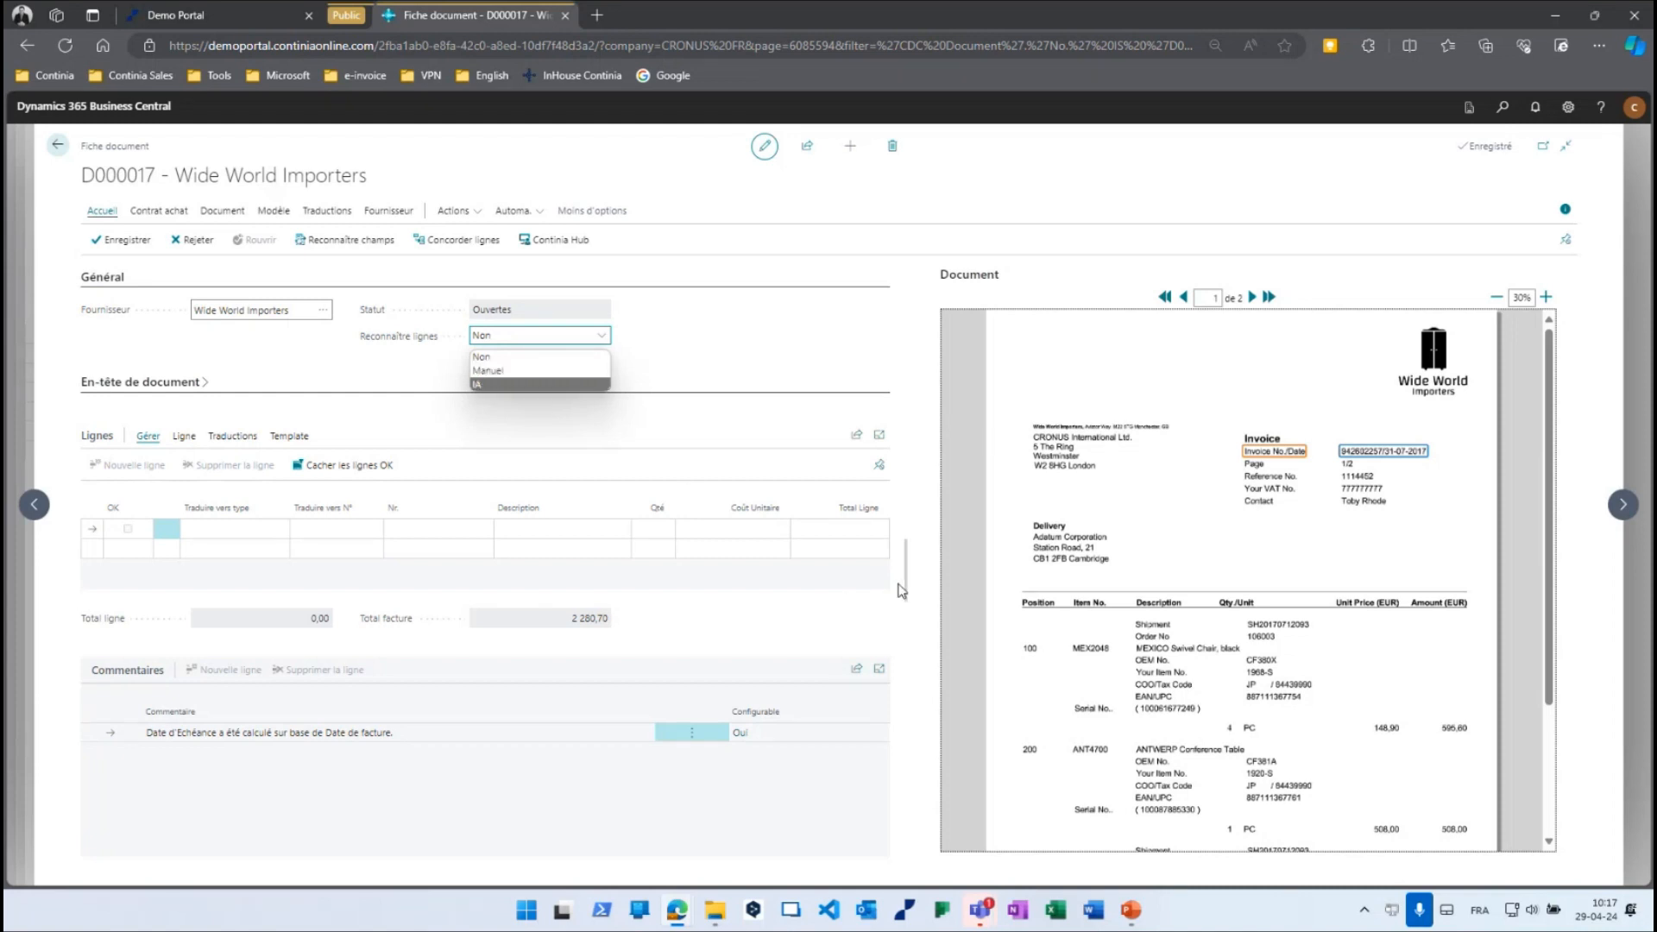
left_click_drag(906, 573, 817, 585)
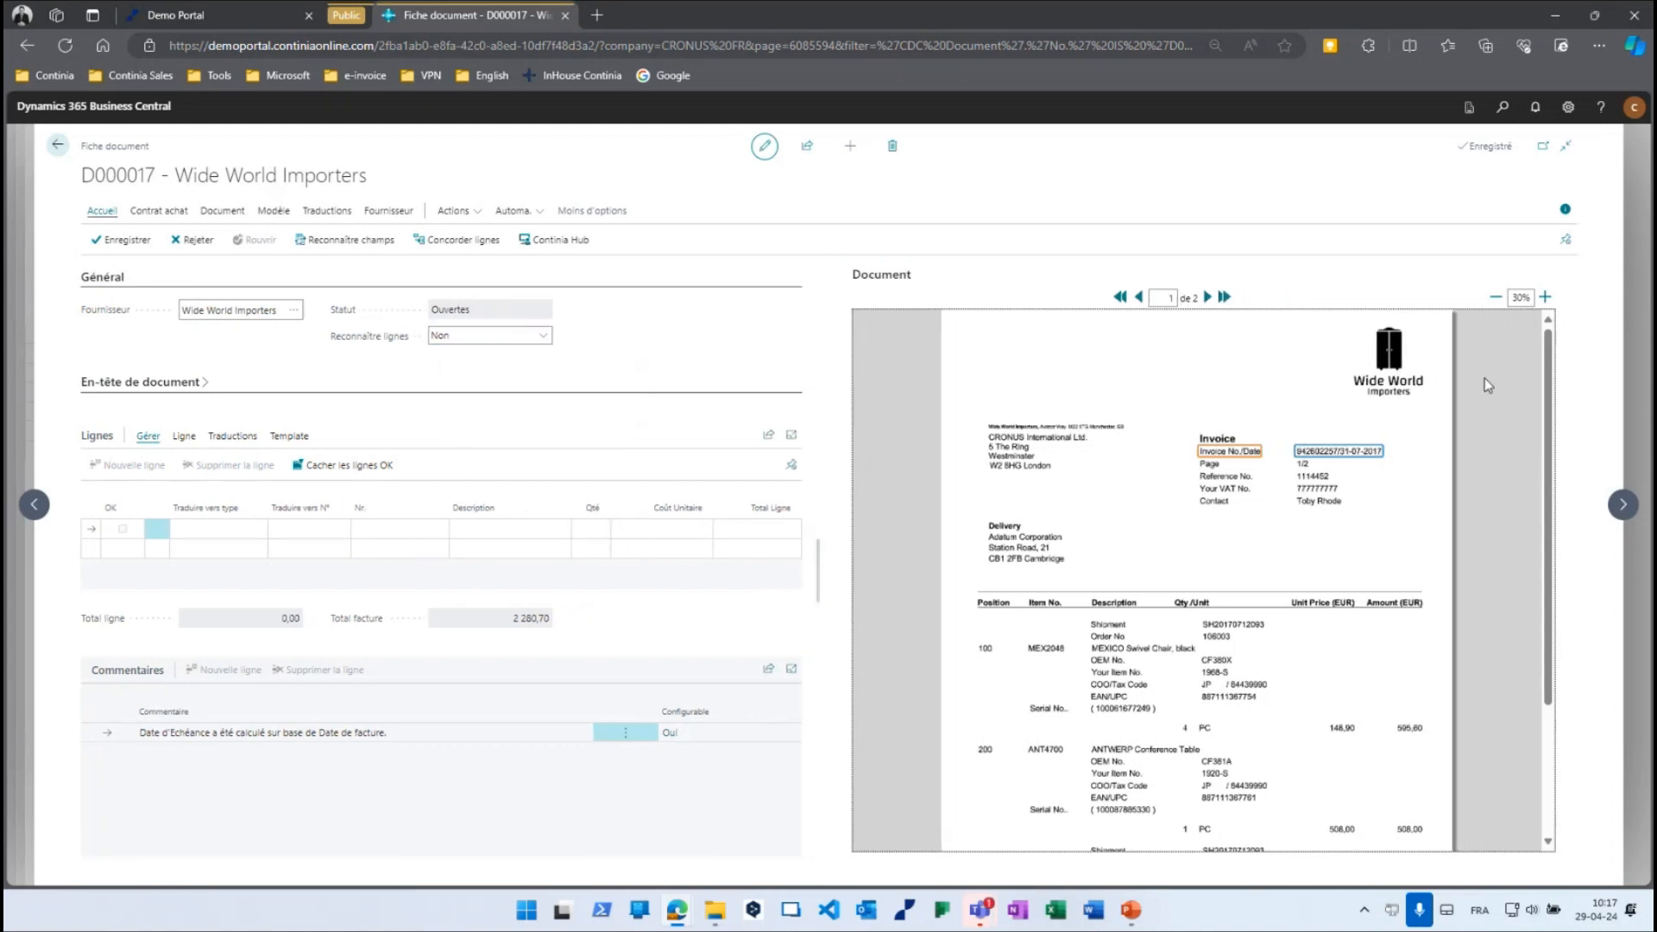
left_click(1546, 298)
left_click(1546, 297)
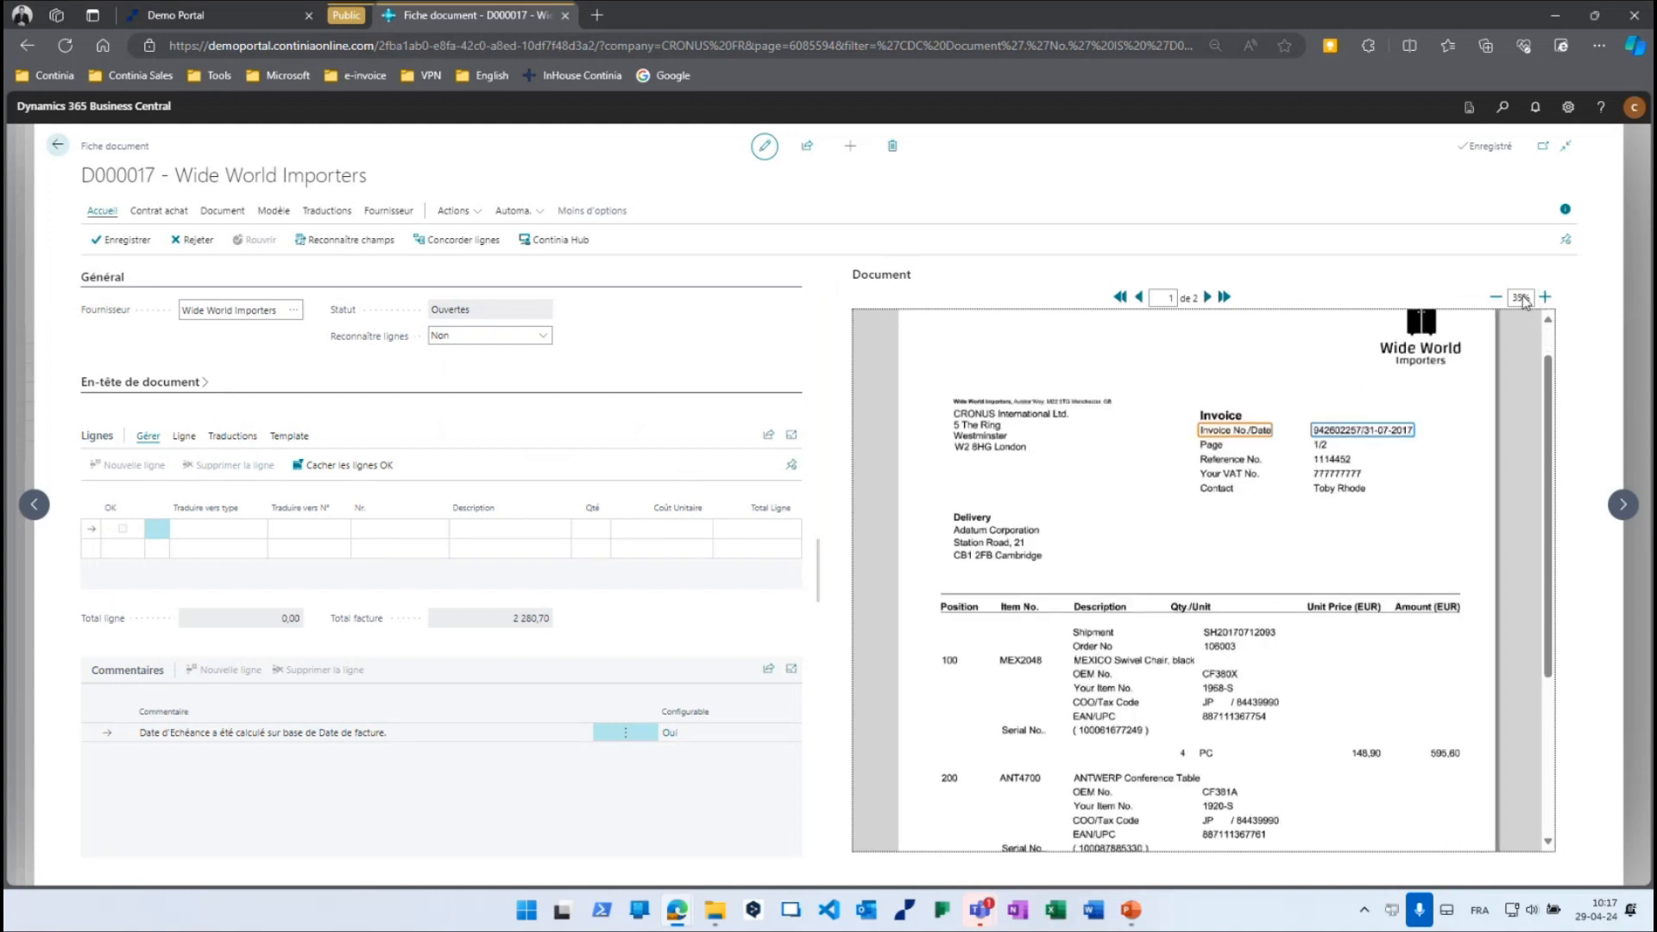
left_click(544, 335)
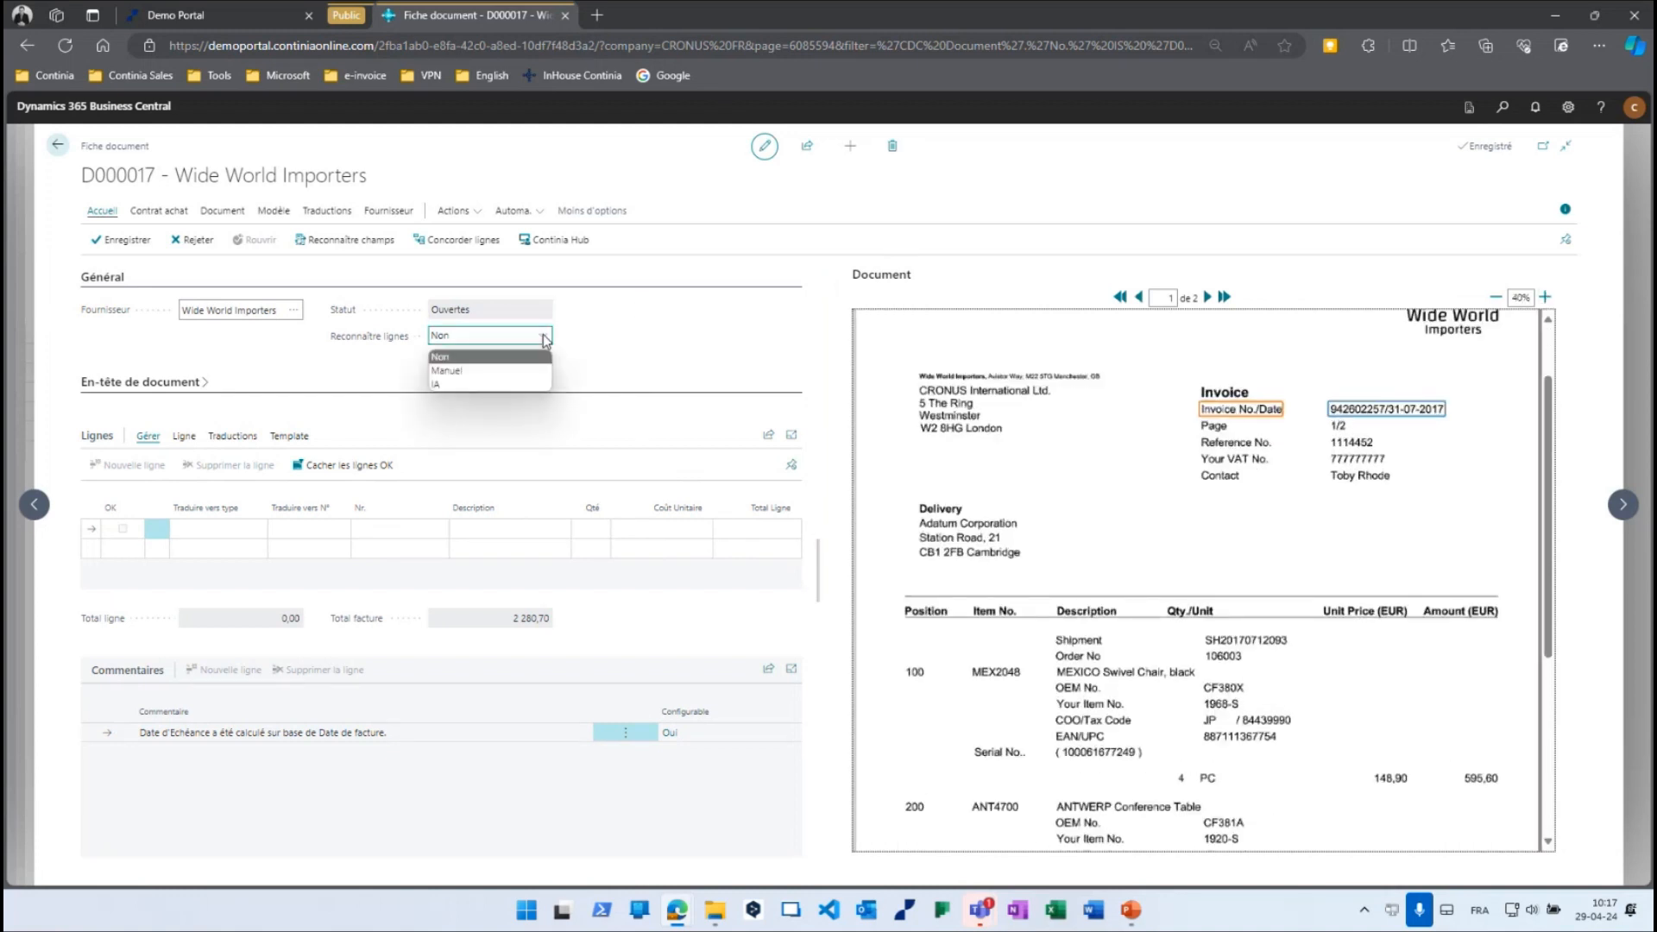
left_click(446, 385)
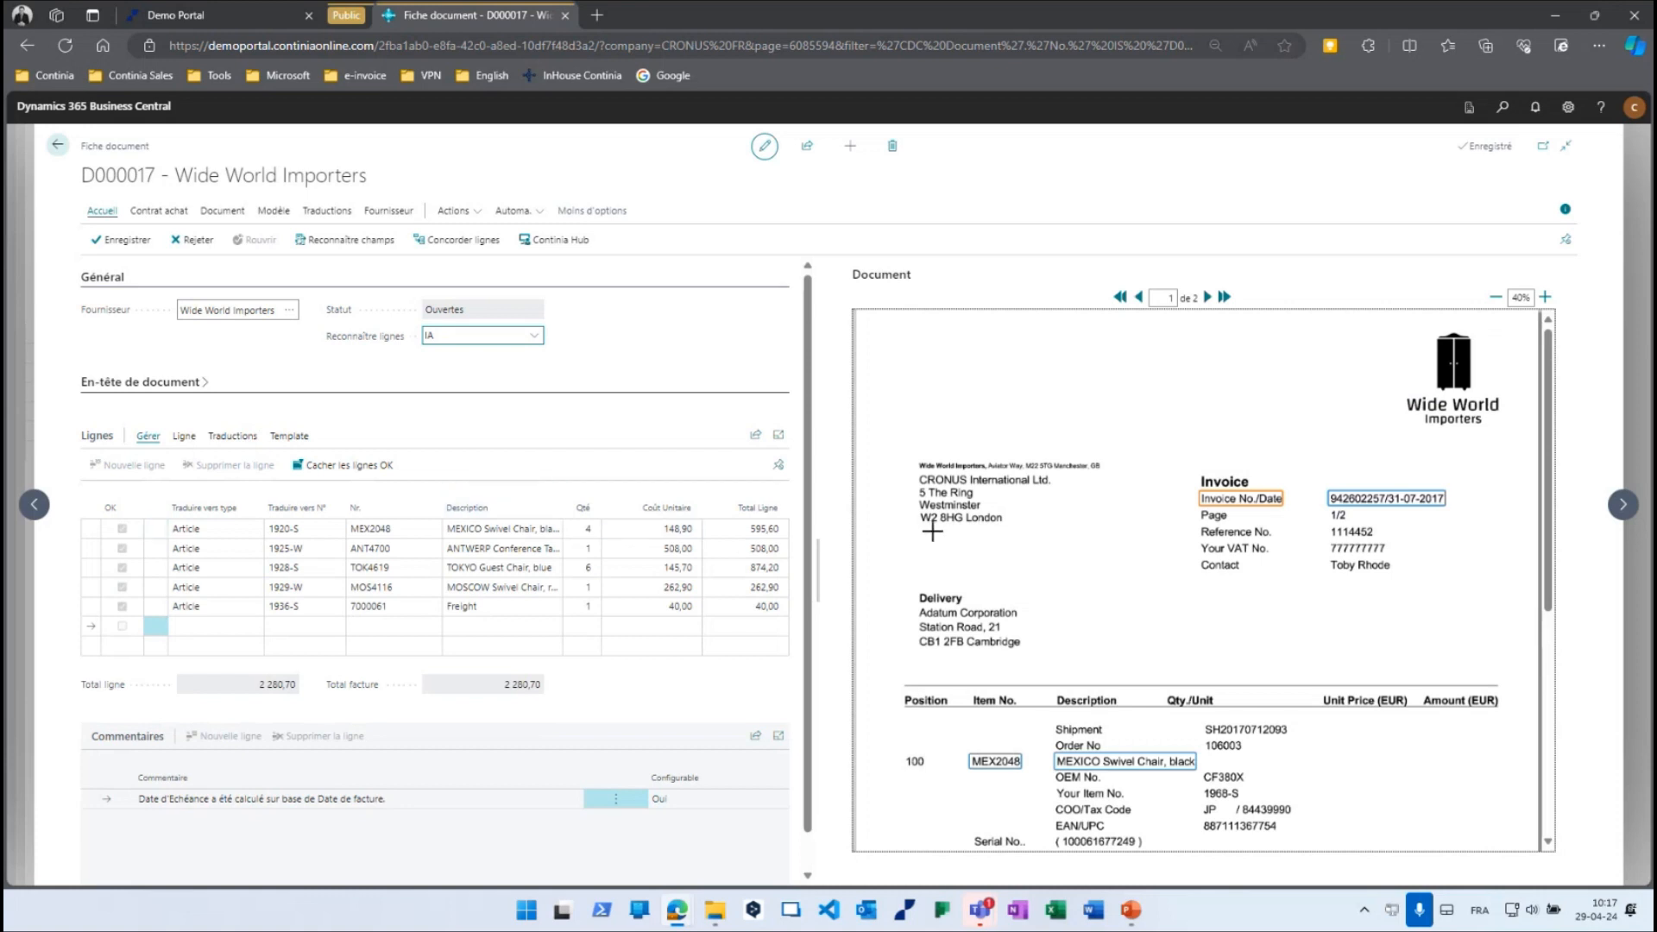
Compare the recognized lines with the item numbers, descriptions, quantities and prices marked on the invoice.
scroll(937, 526, "down", 5)
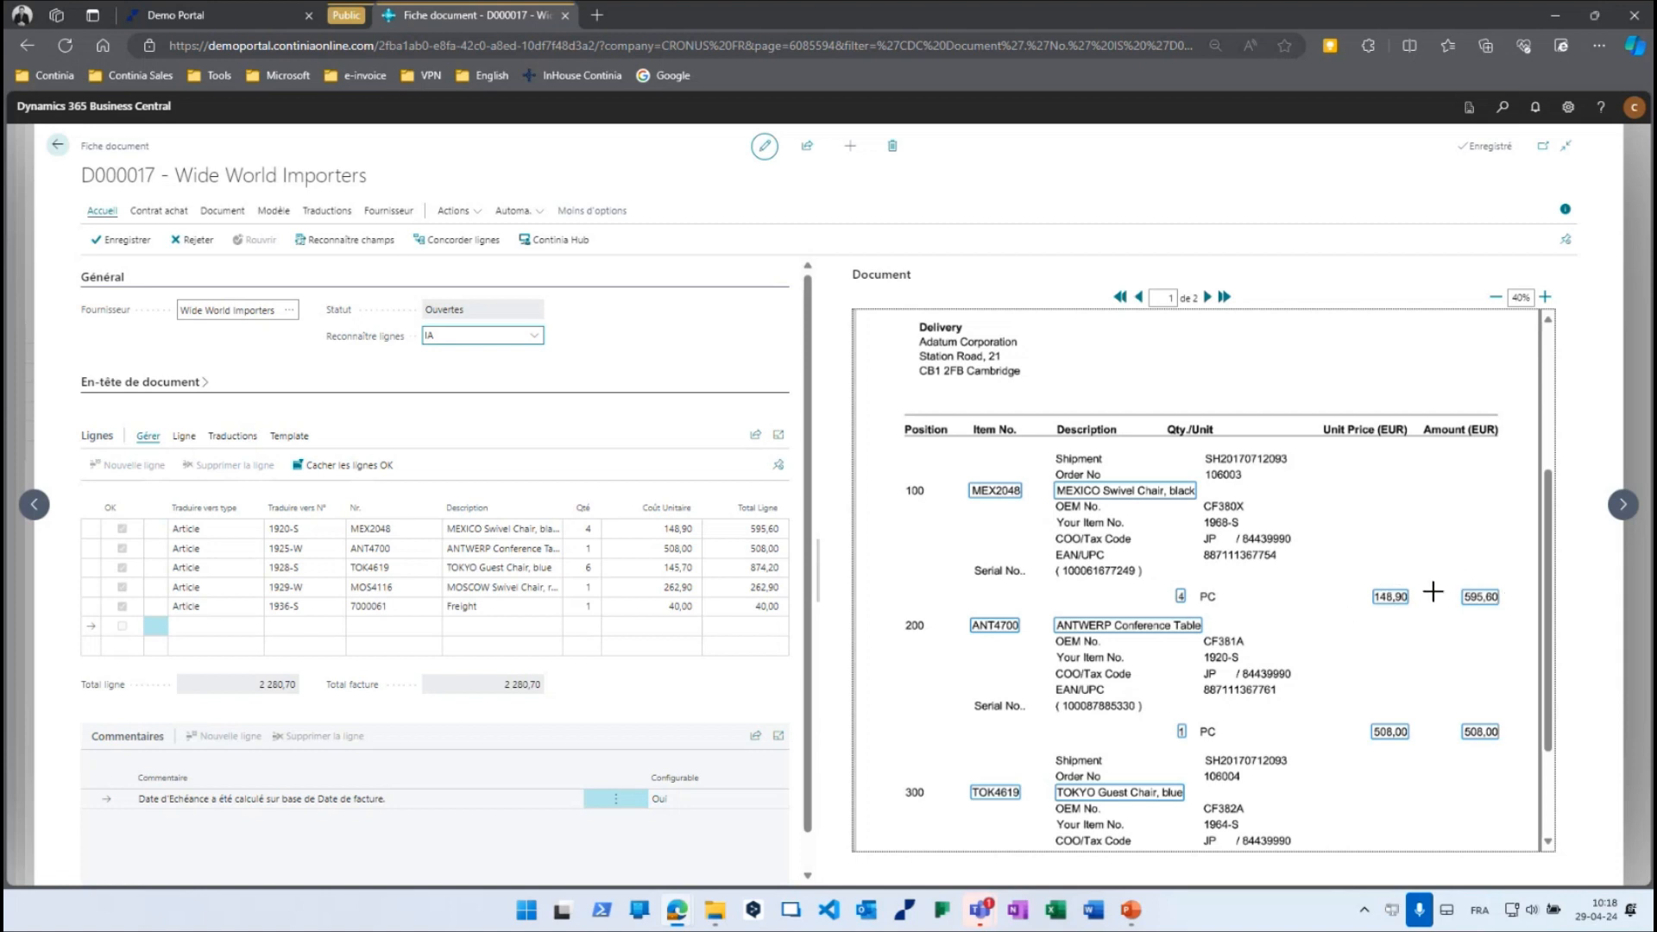
left_click(607, 609)
left_click(548, 588)
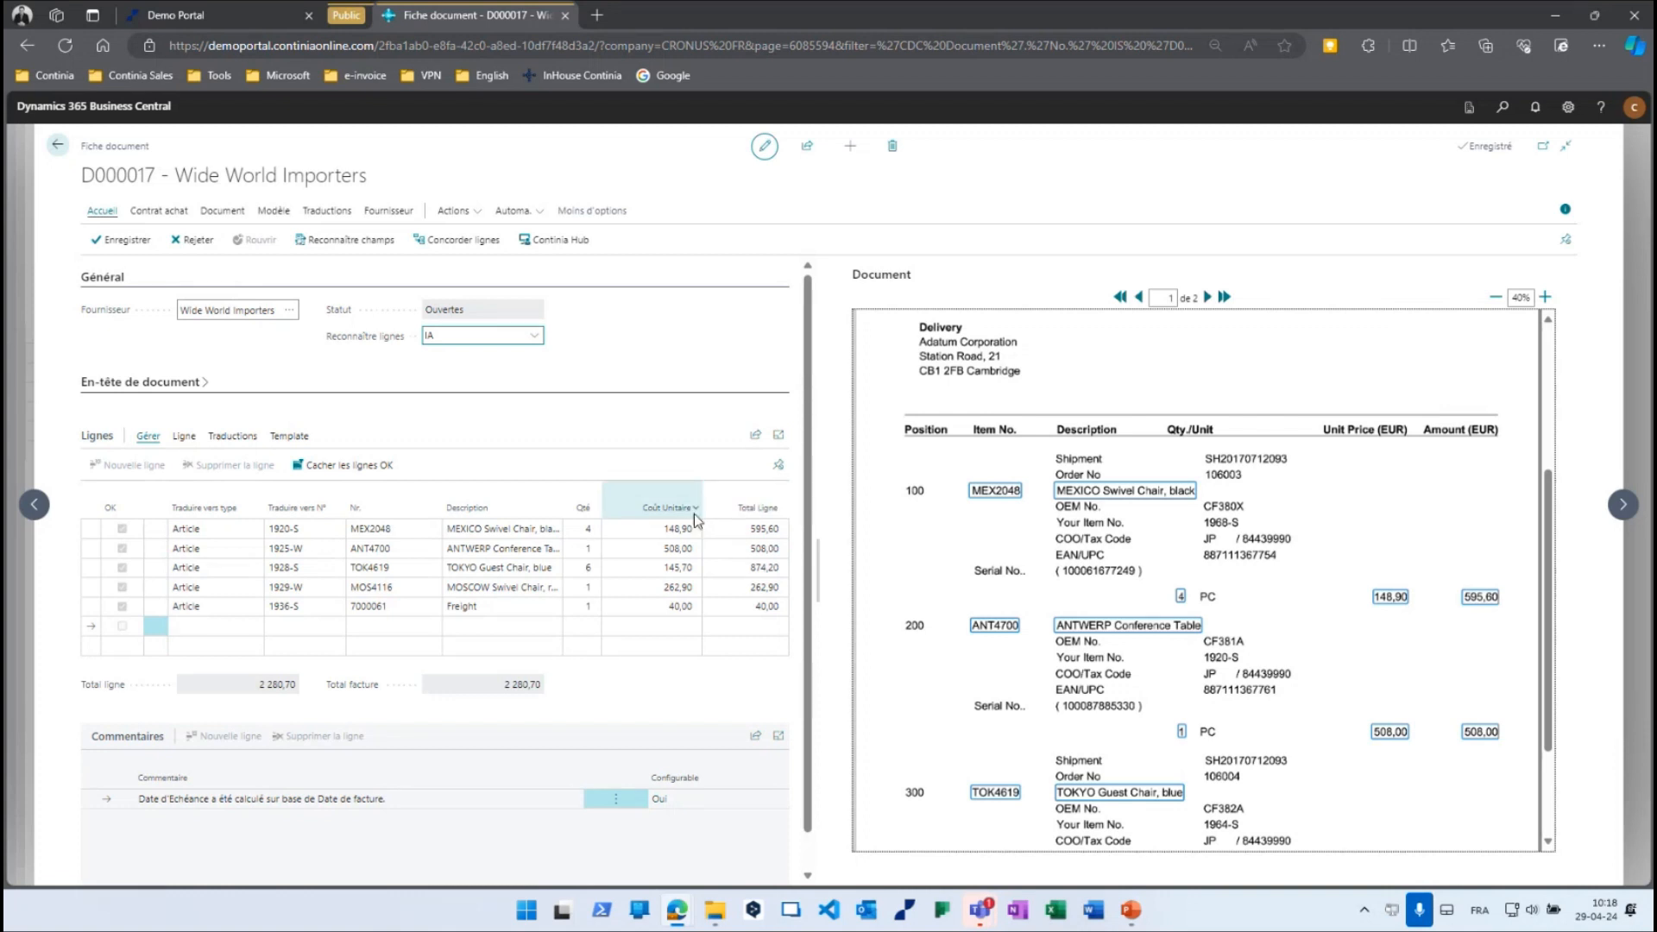
Set Reconnaître lignes to Manuel and review the template suggestions, closing them without applying any.
left_click(534, 336)
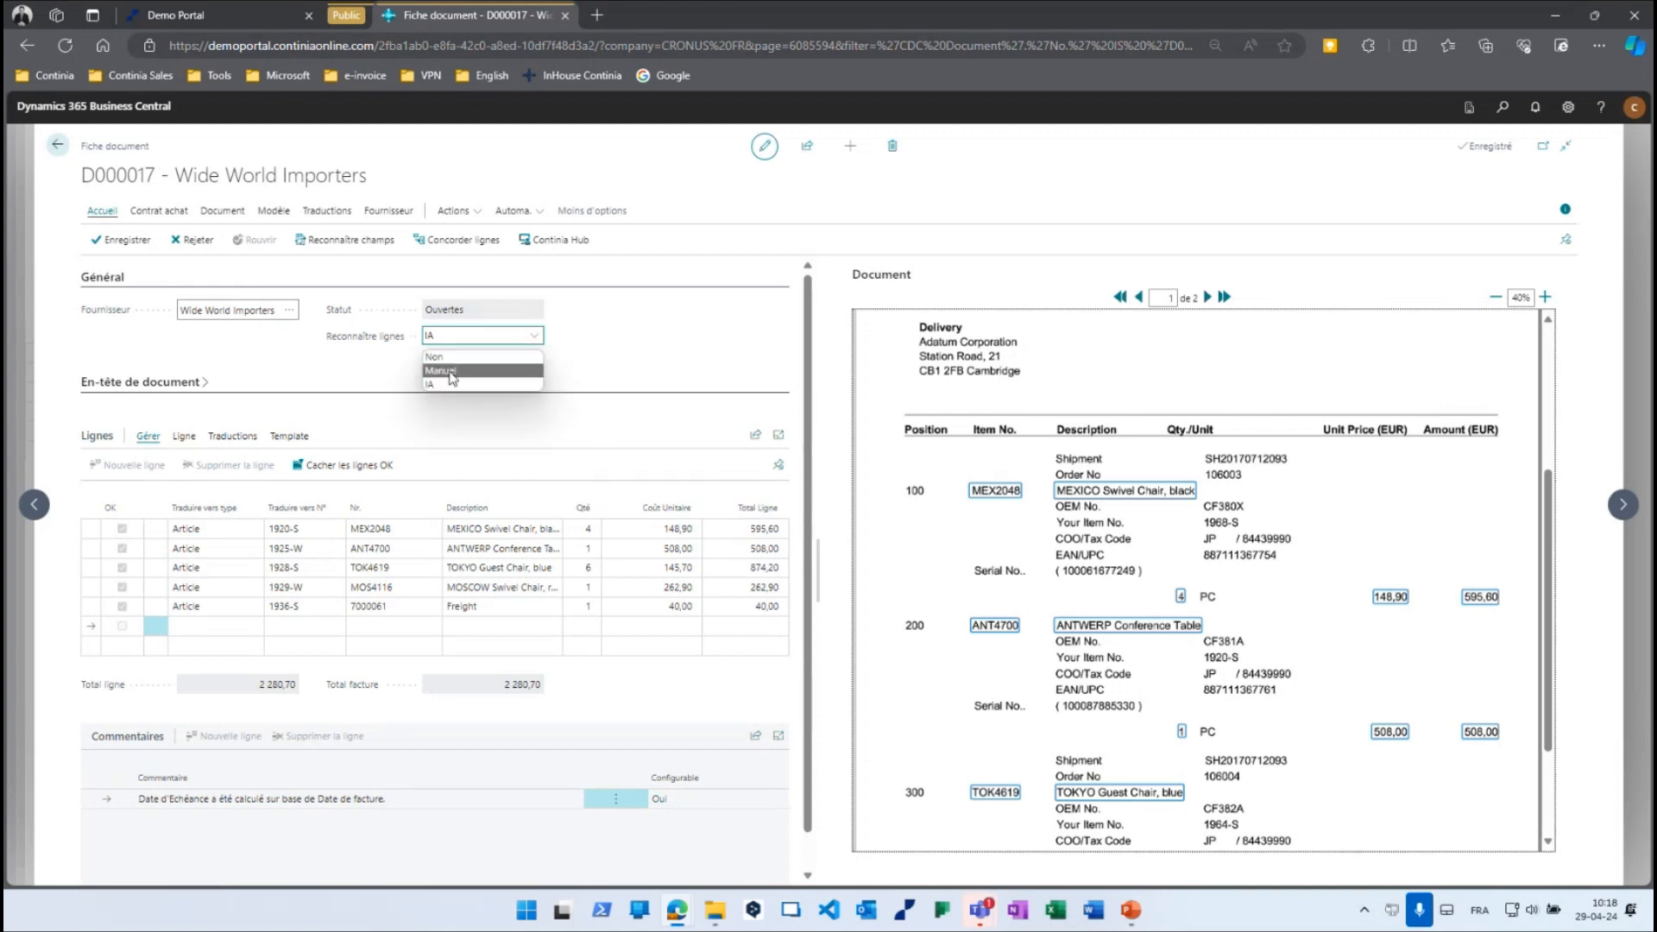
left_click(472, 370)
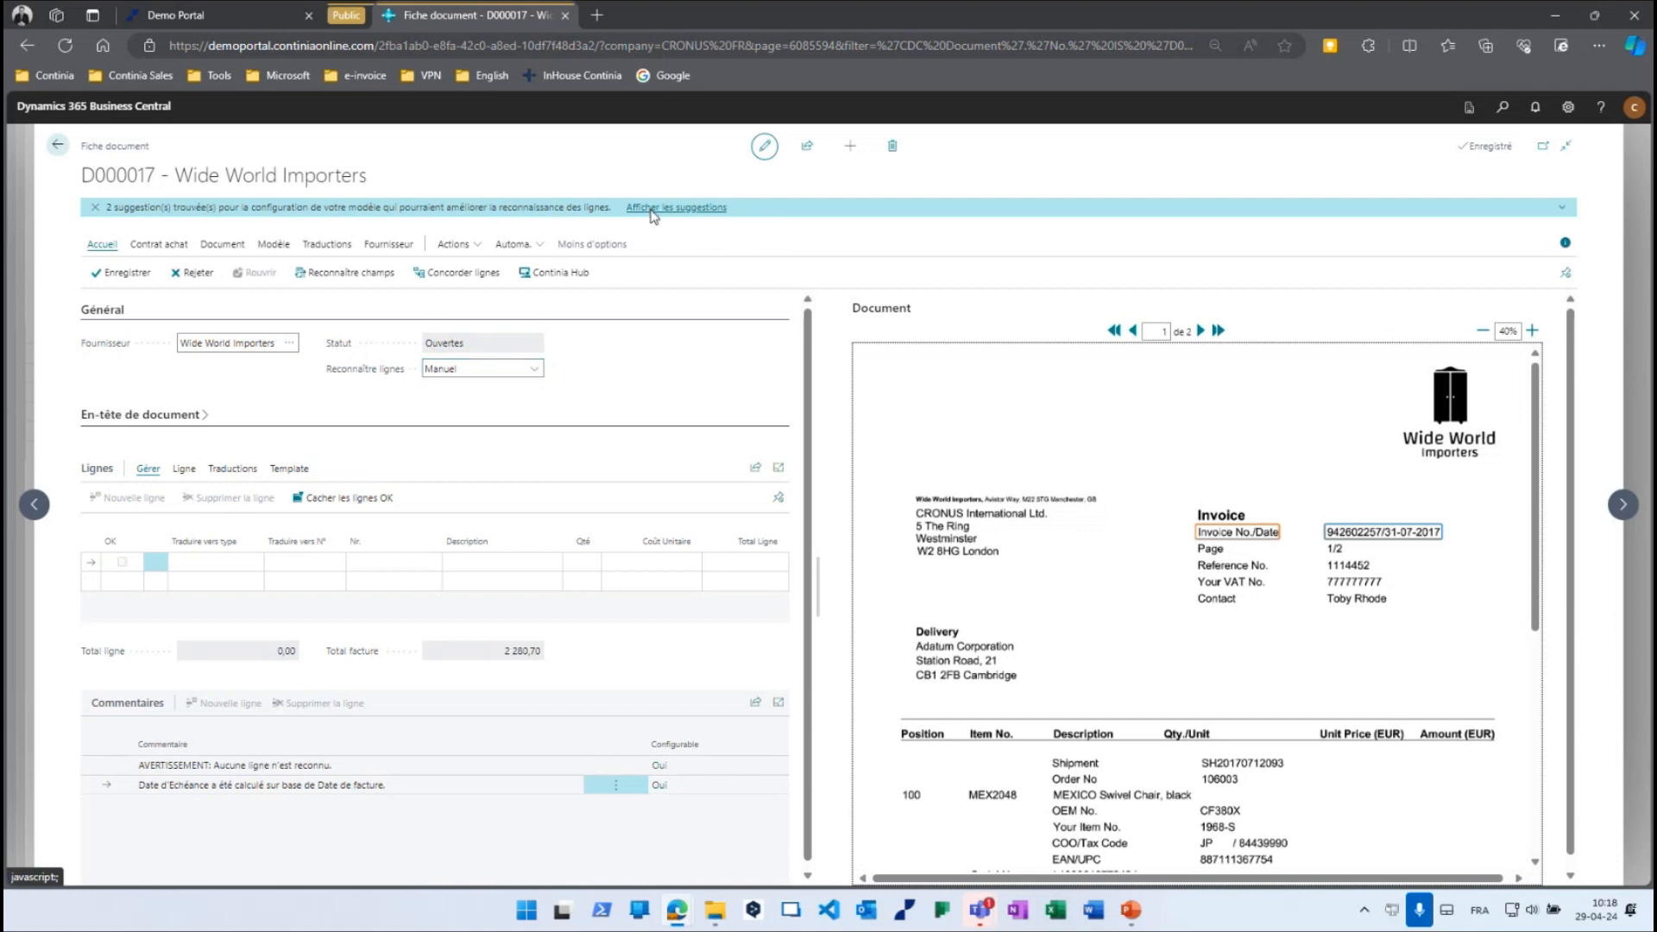
left_click(651, 209)
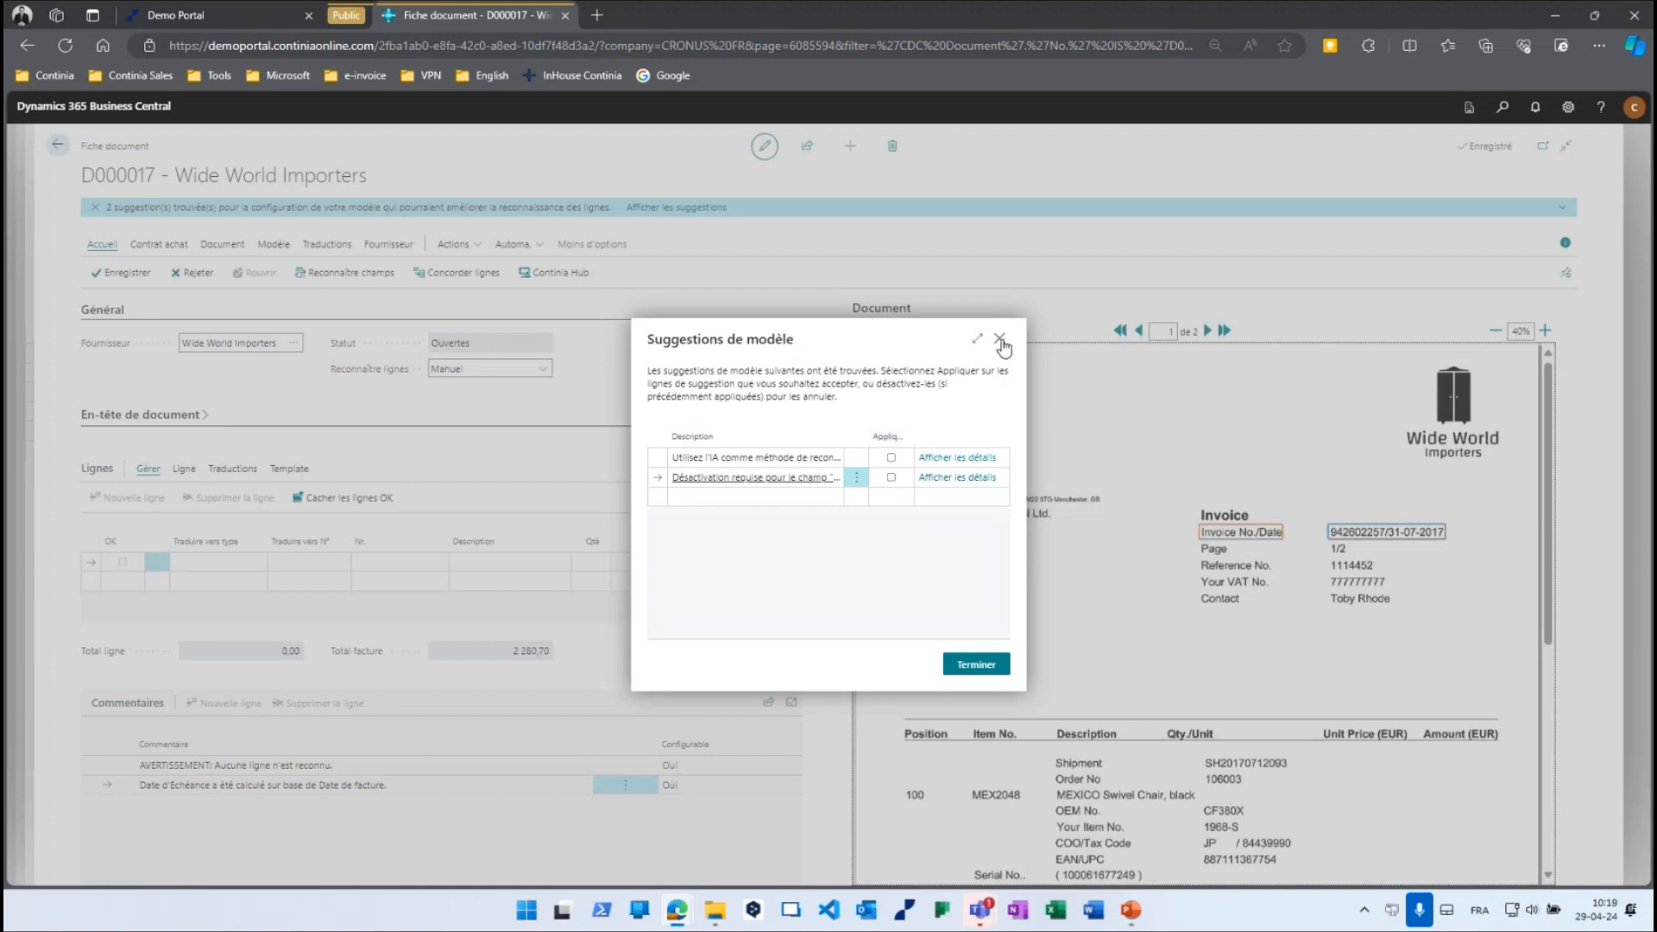
left_click(999, 339)
Map the invoice headings Item No., Description, Qty./Unit, Unit Price (EUR) and Amount (EUR) to their matching line columns.
left_click(388, 561)
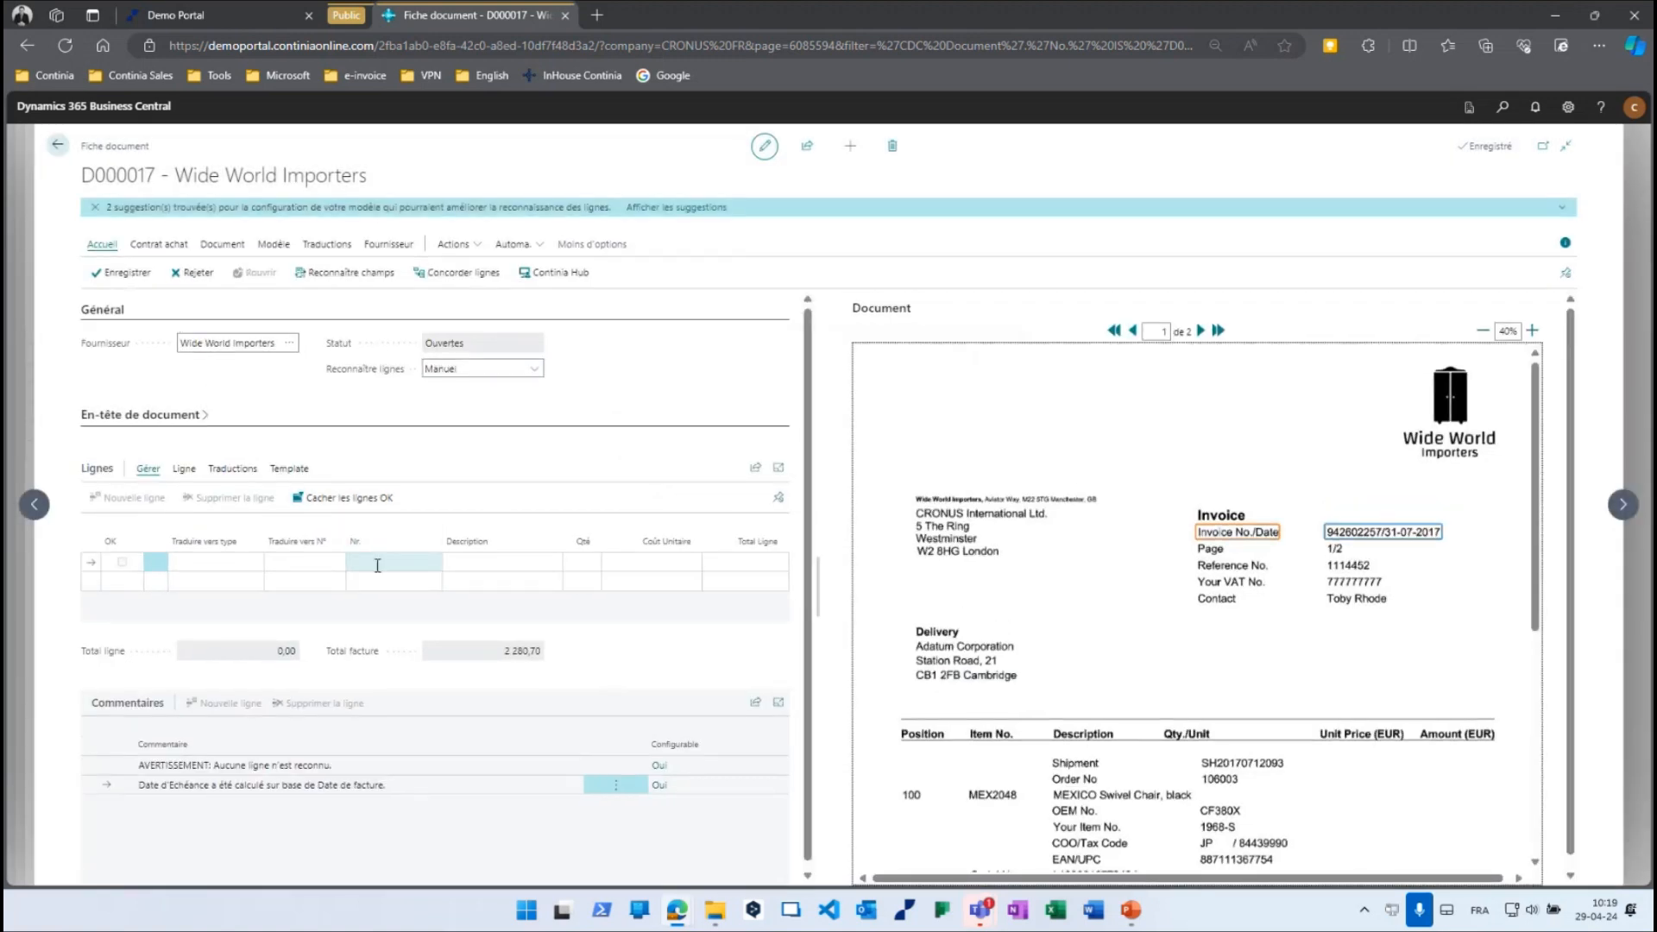
scroll(949, 621, "down", 5)
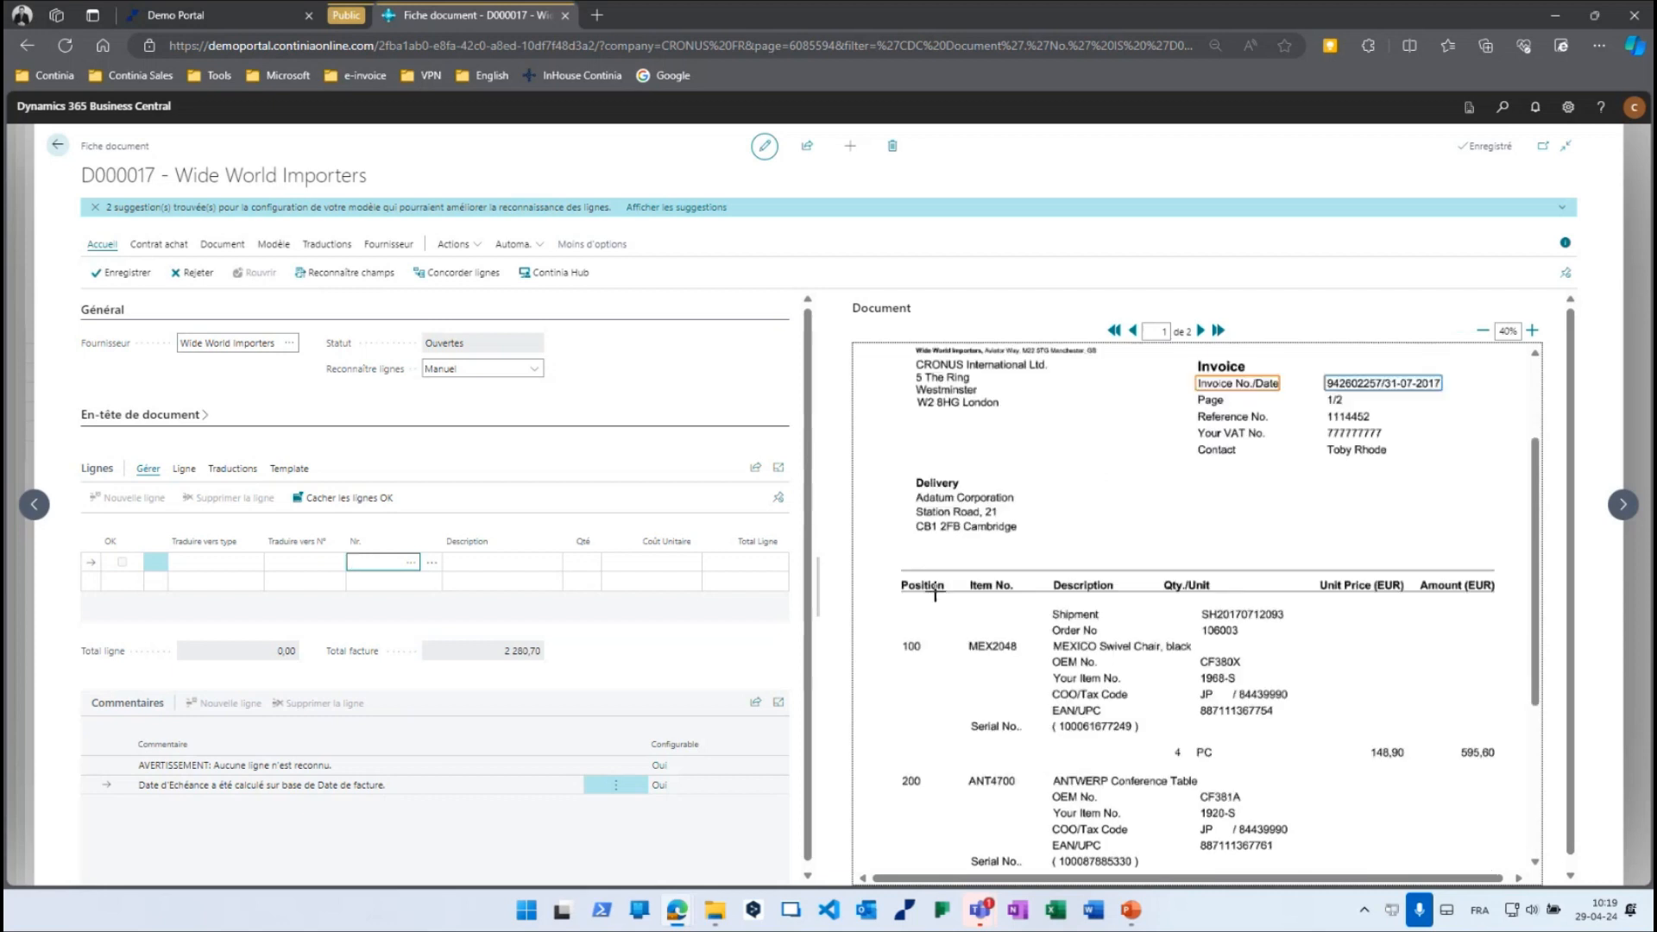
left_click_drag(959, 515, 1025, 530)
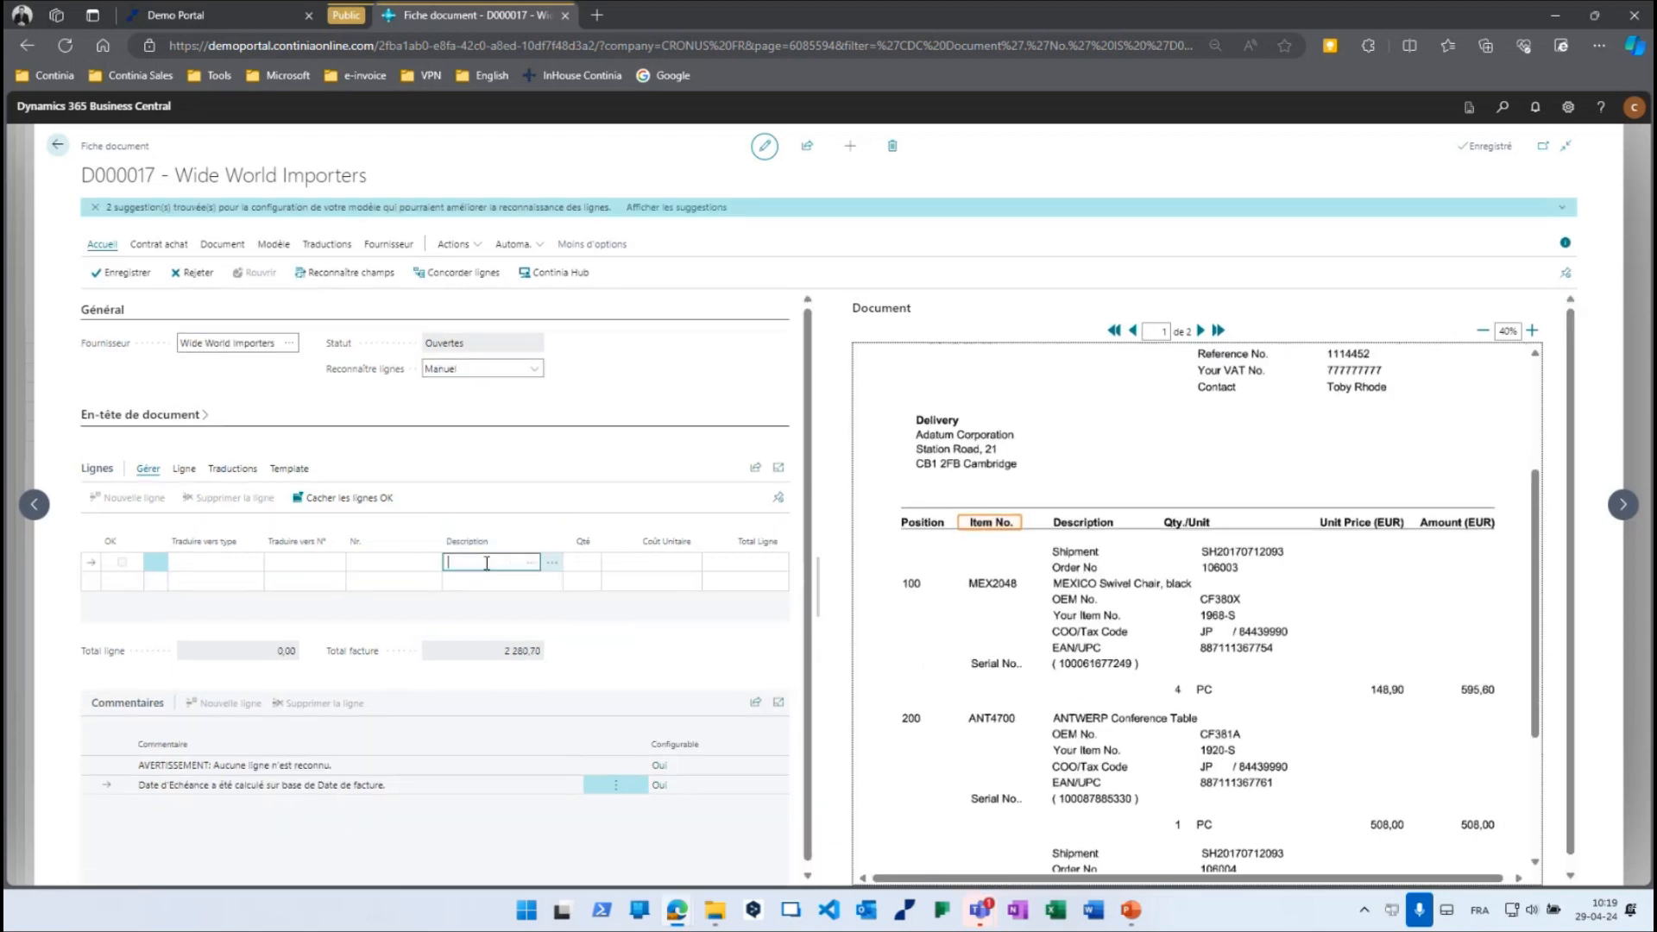
left_click_drag(1049, 516, 1132, 530)
left_click(1120, 526)
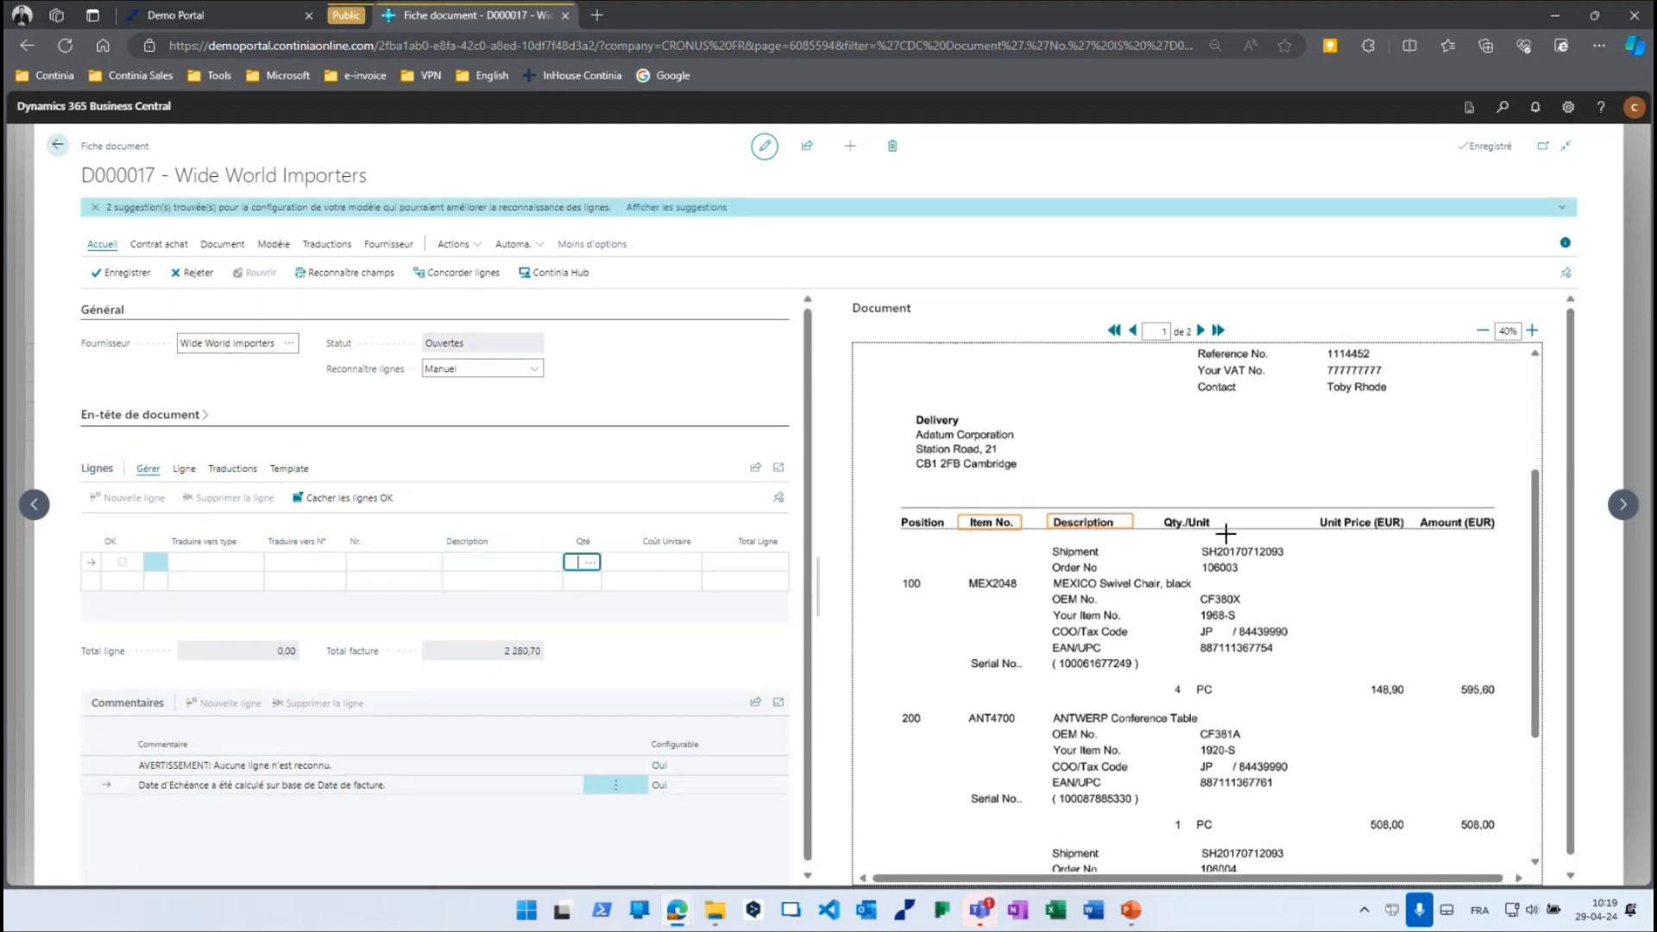
left_click_drag(1157, 510, 1497, 527)
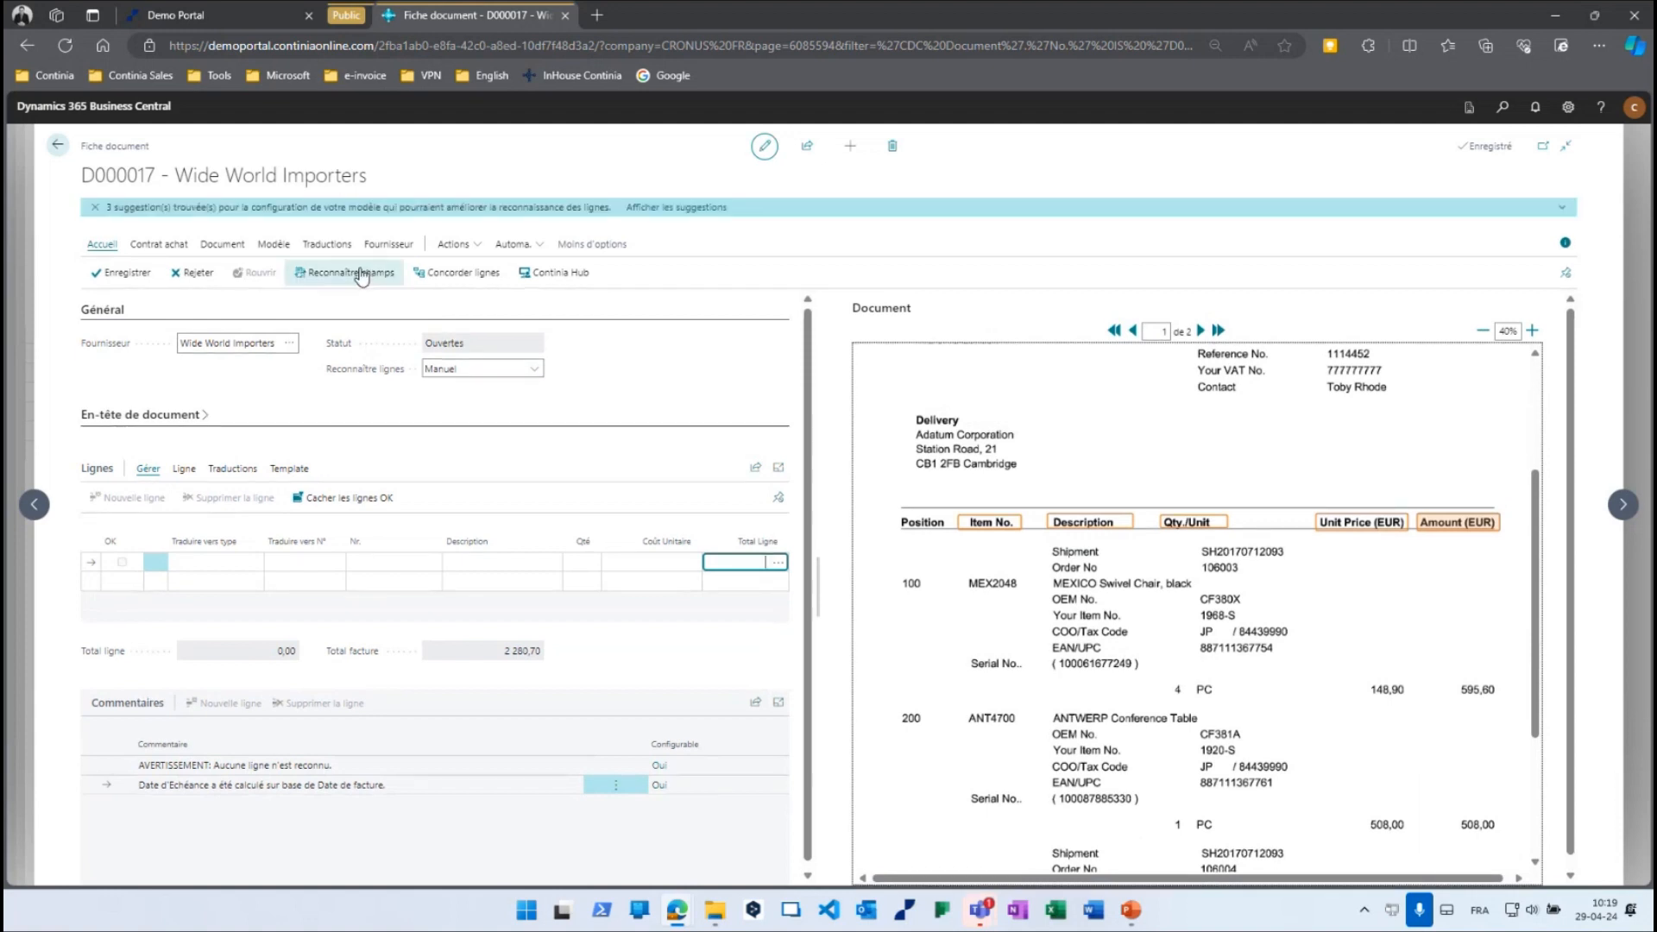
Rerun field recognition with the manually mapped headings and inspect the resulting lines against the invoice.
left_click(361, 275)
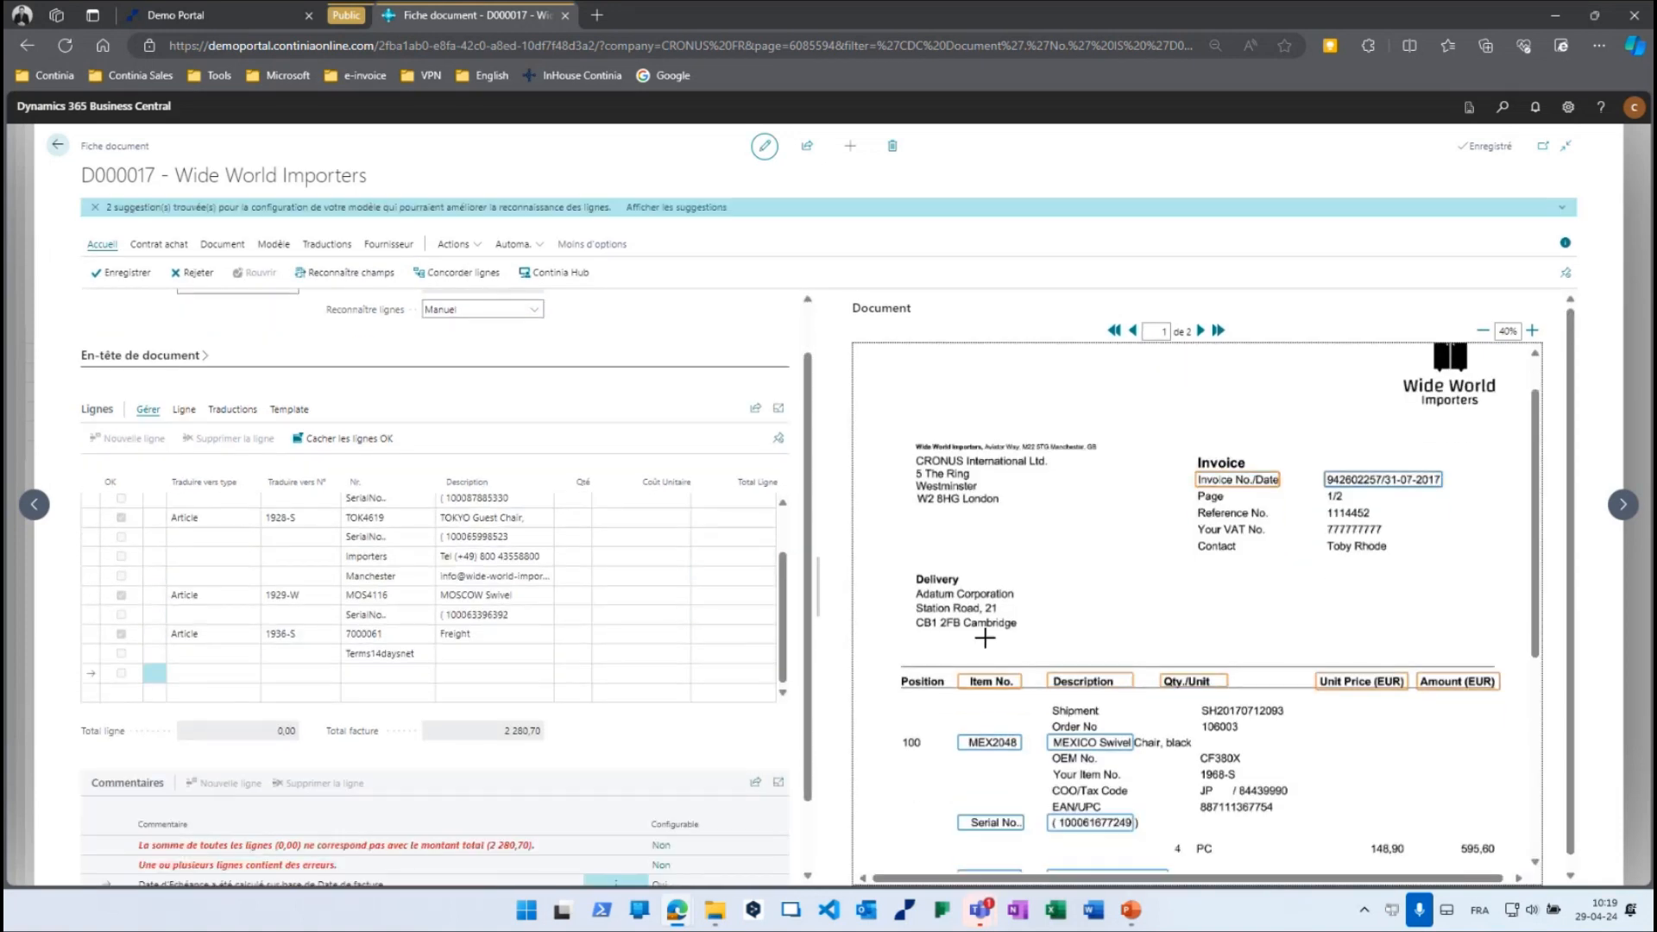
scroll(1007, 661, "down", 2)
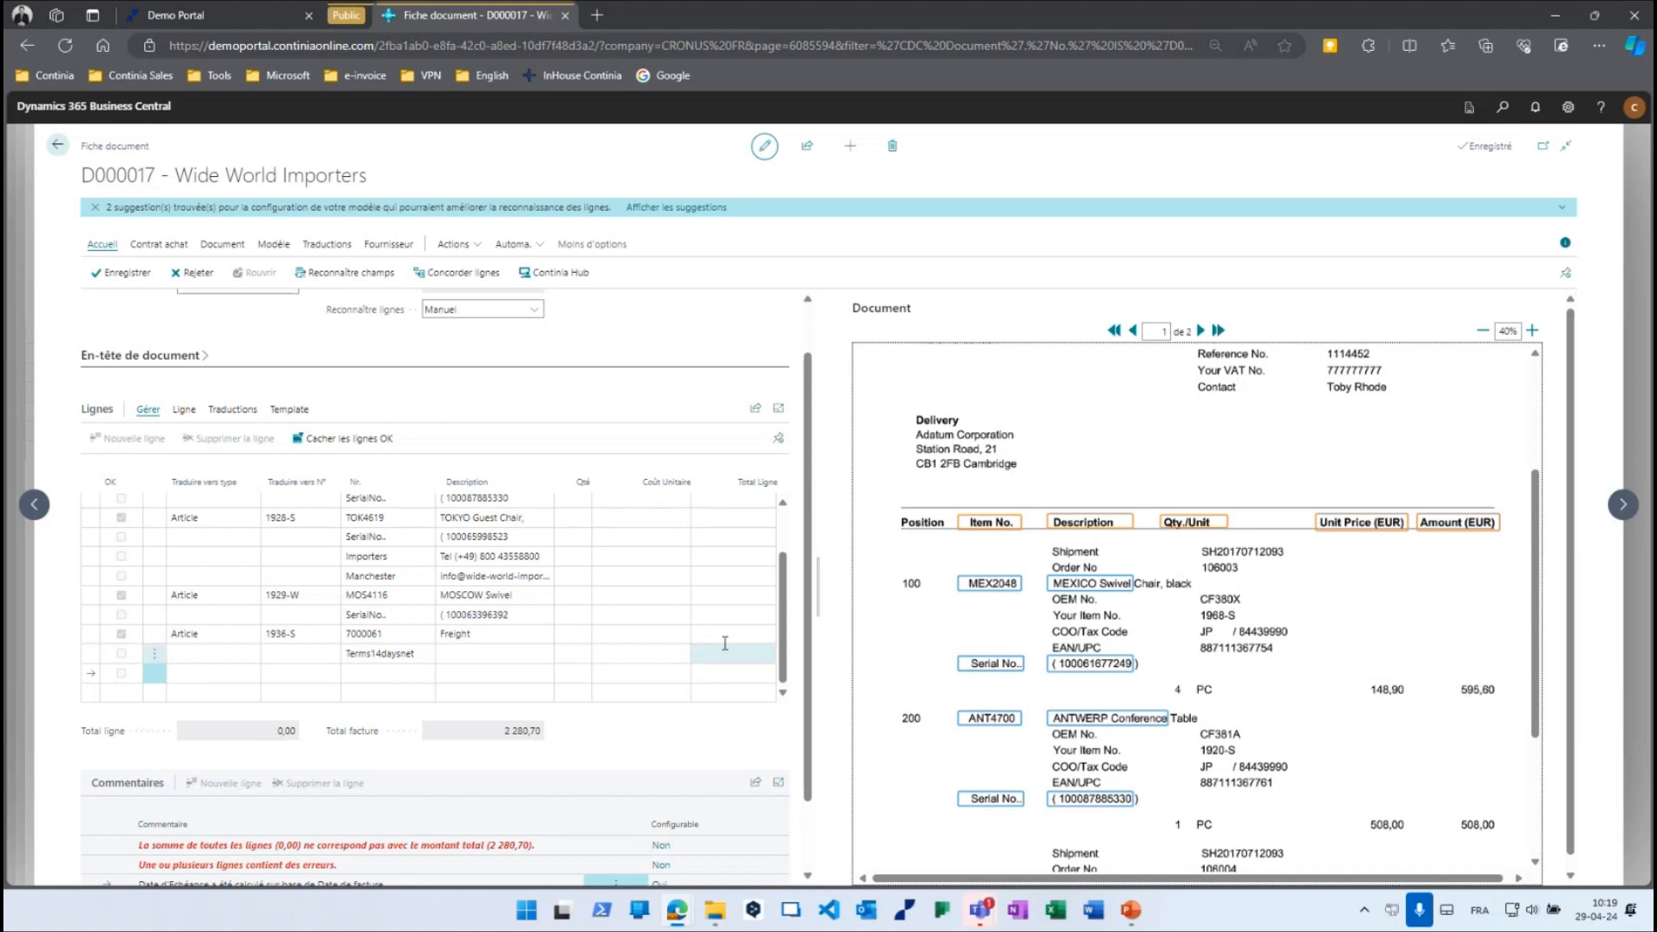
scroll(438, 563, "up", 3)
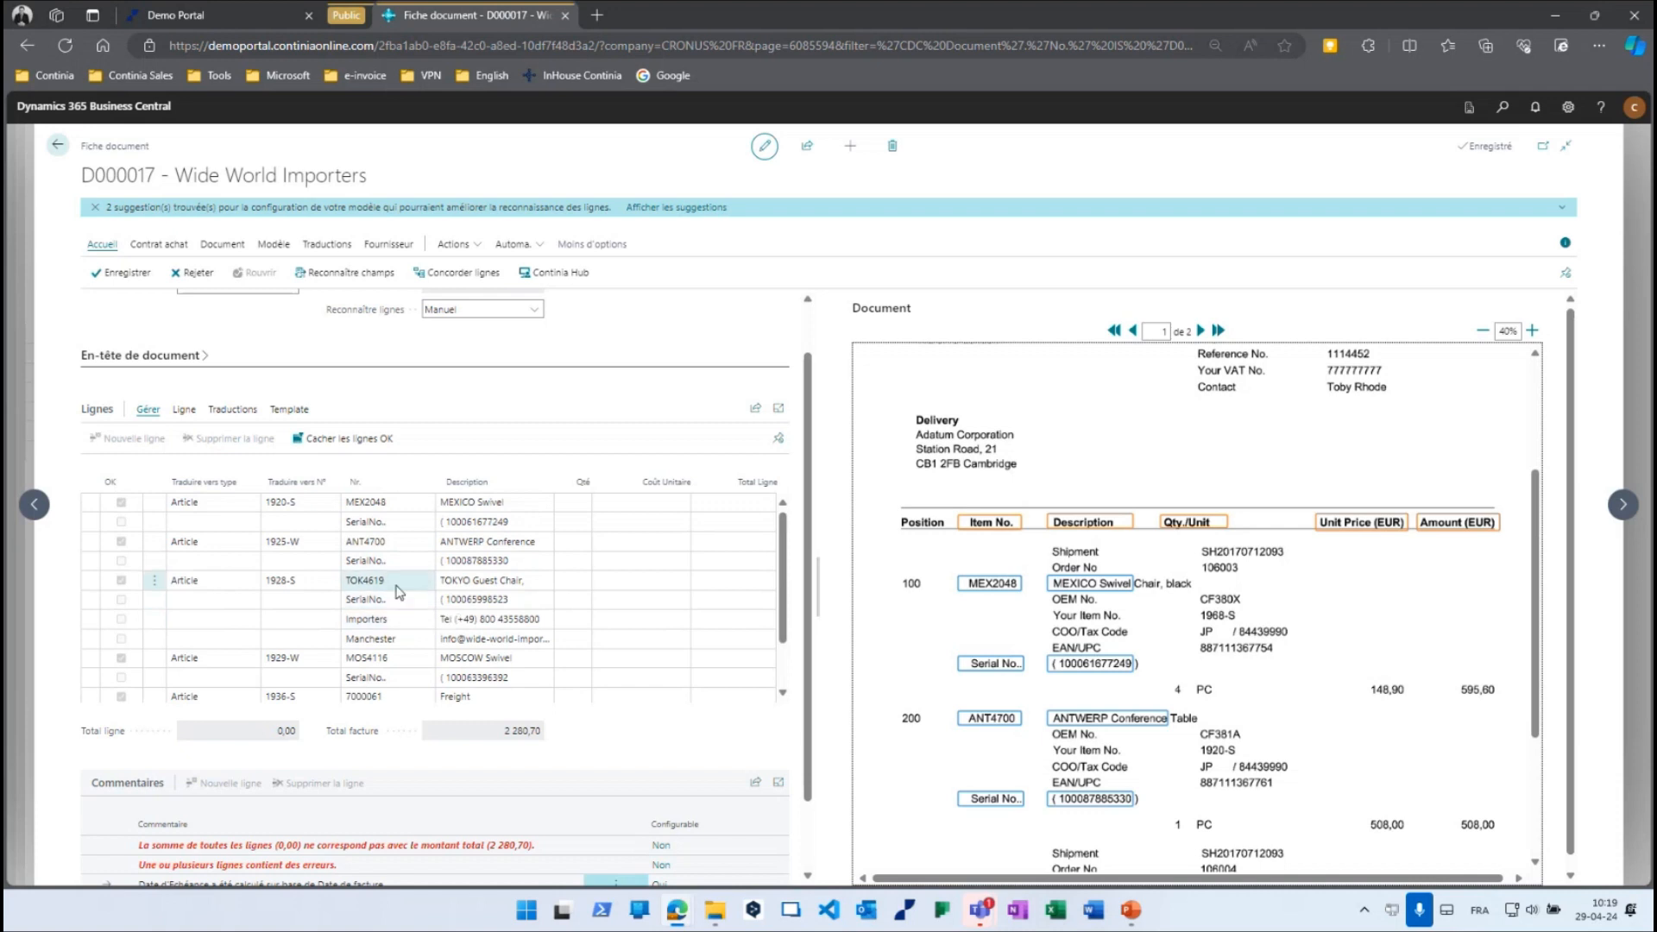
Switch Reconnaître lignes back to IA and check the recognized values marked on the invoice.
left_click(536, 313)
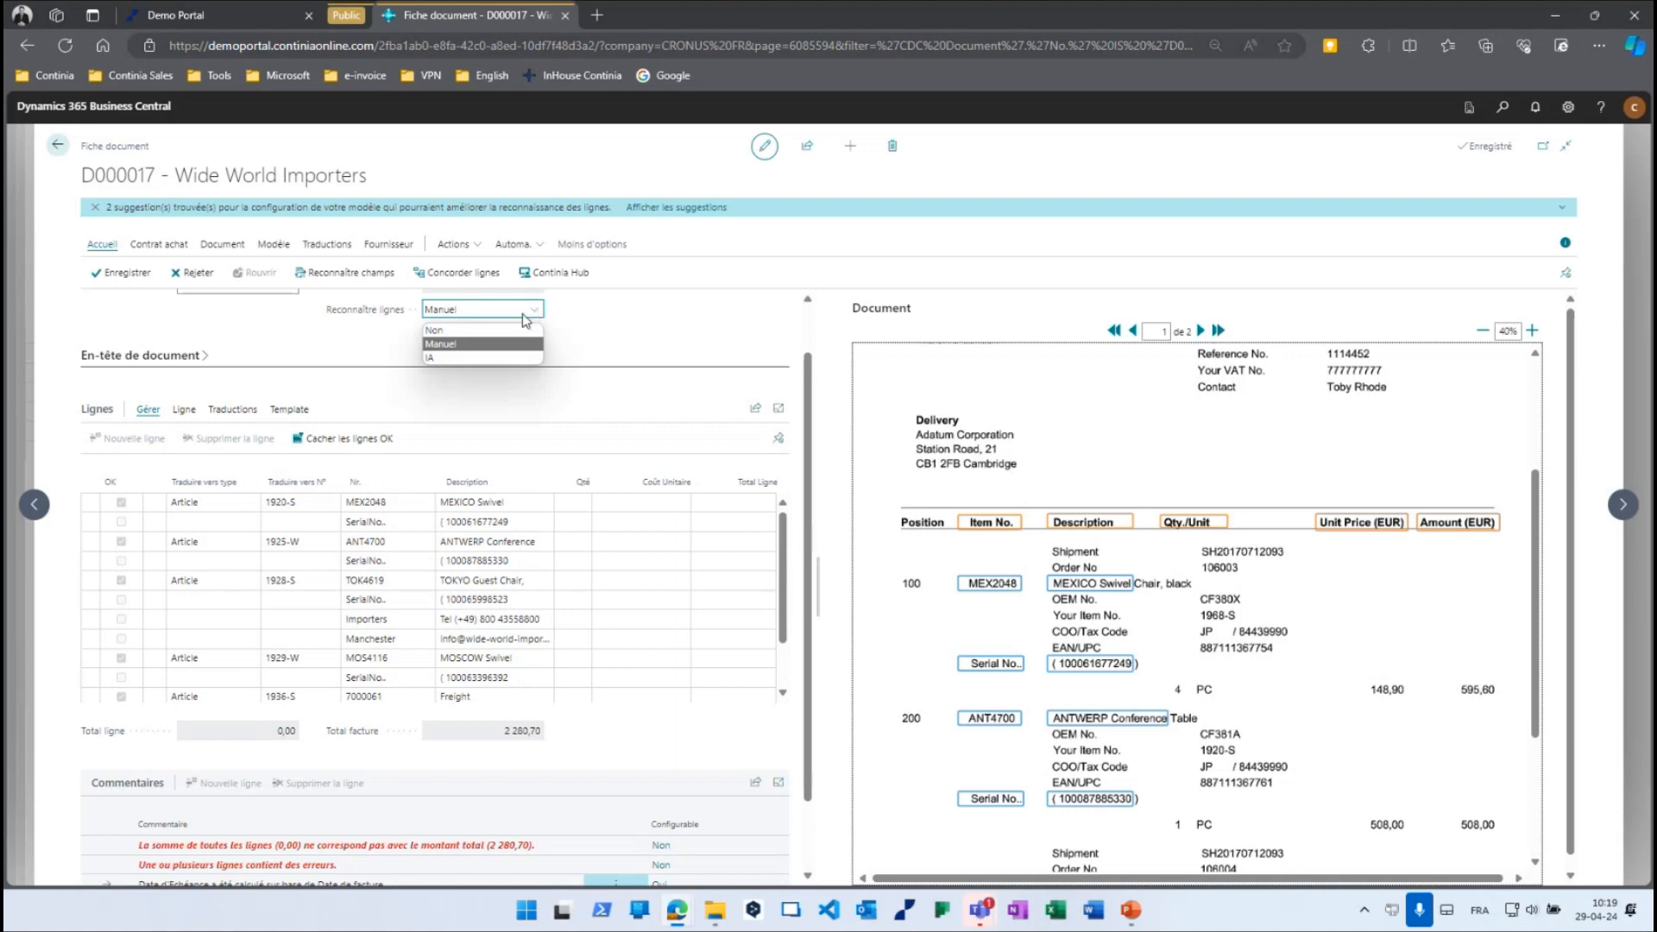
left_click(431, 357)
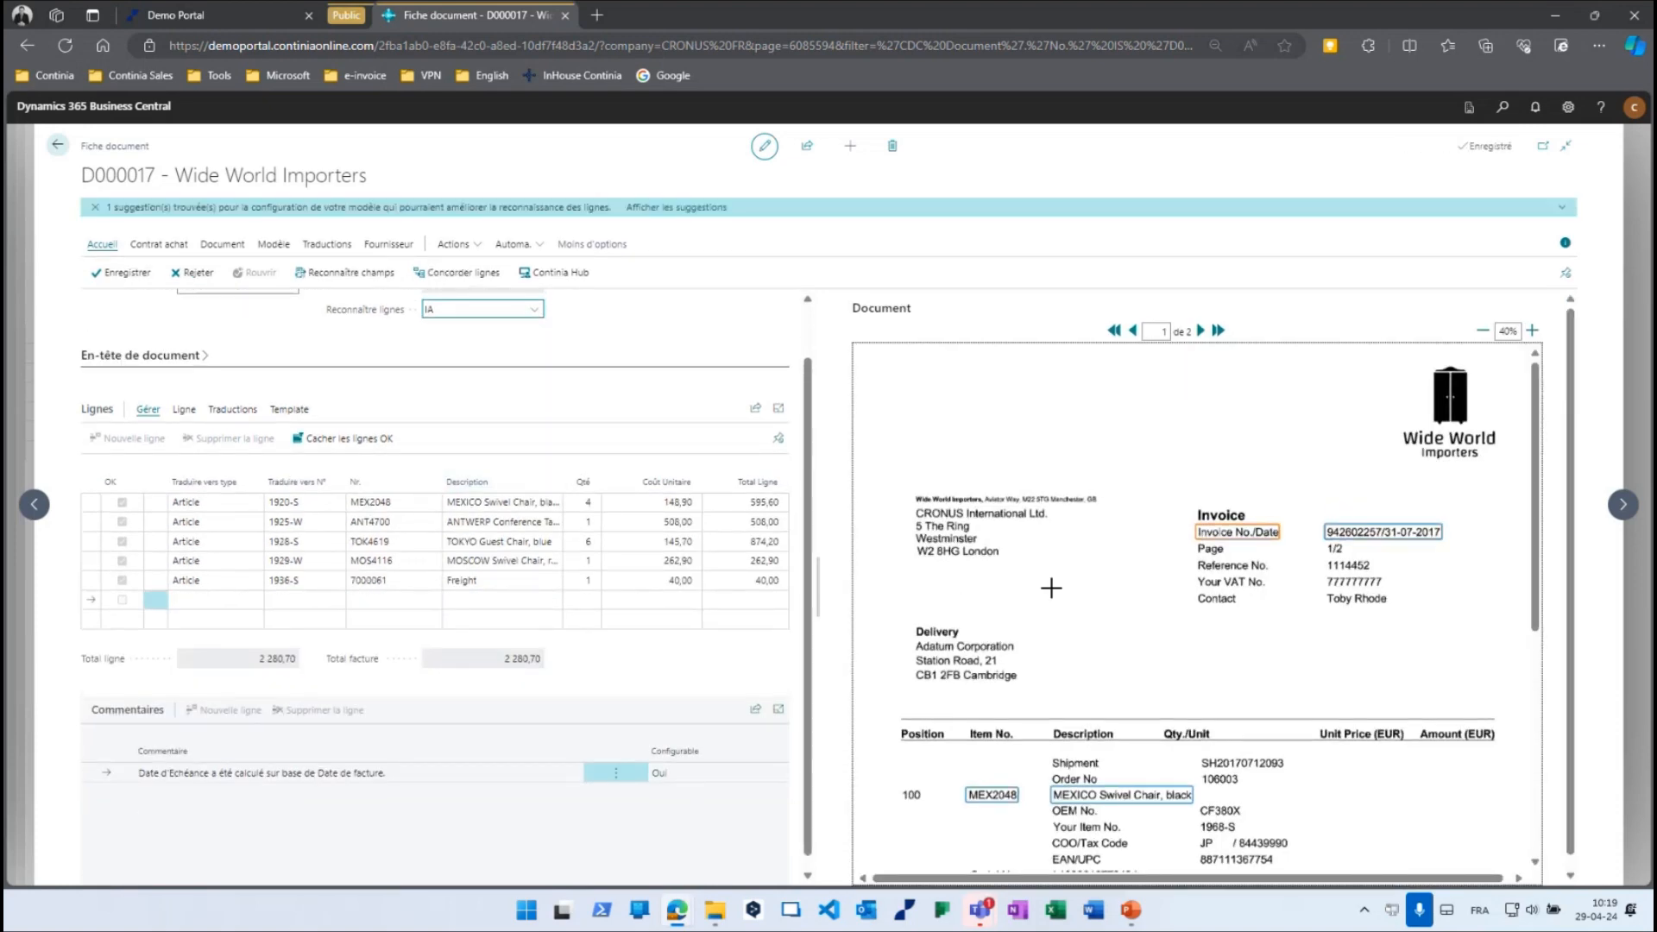
scroll(1051, 587, "down", 3)
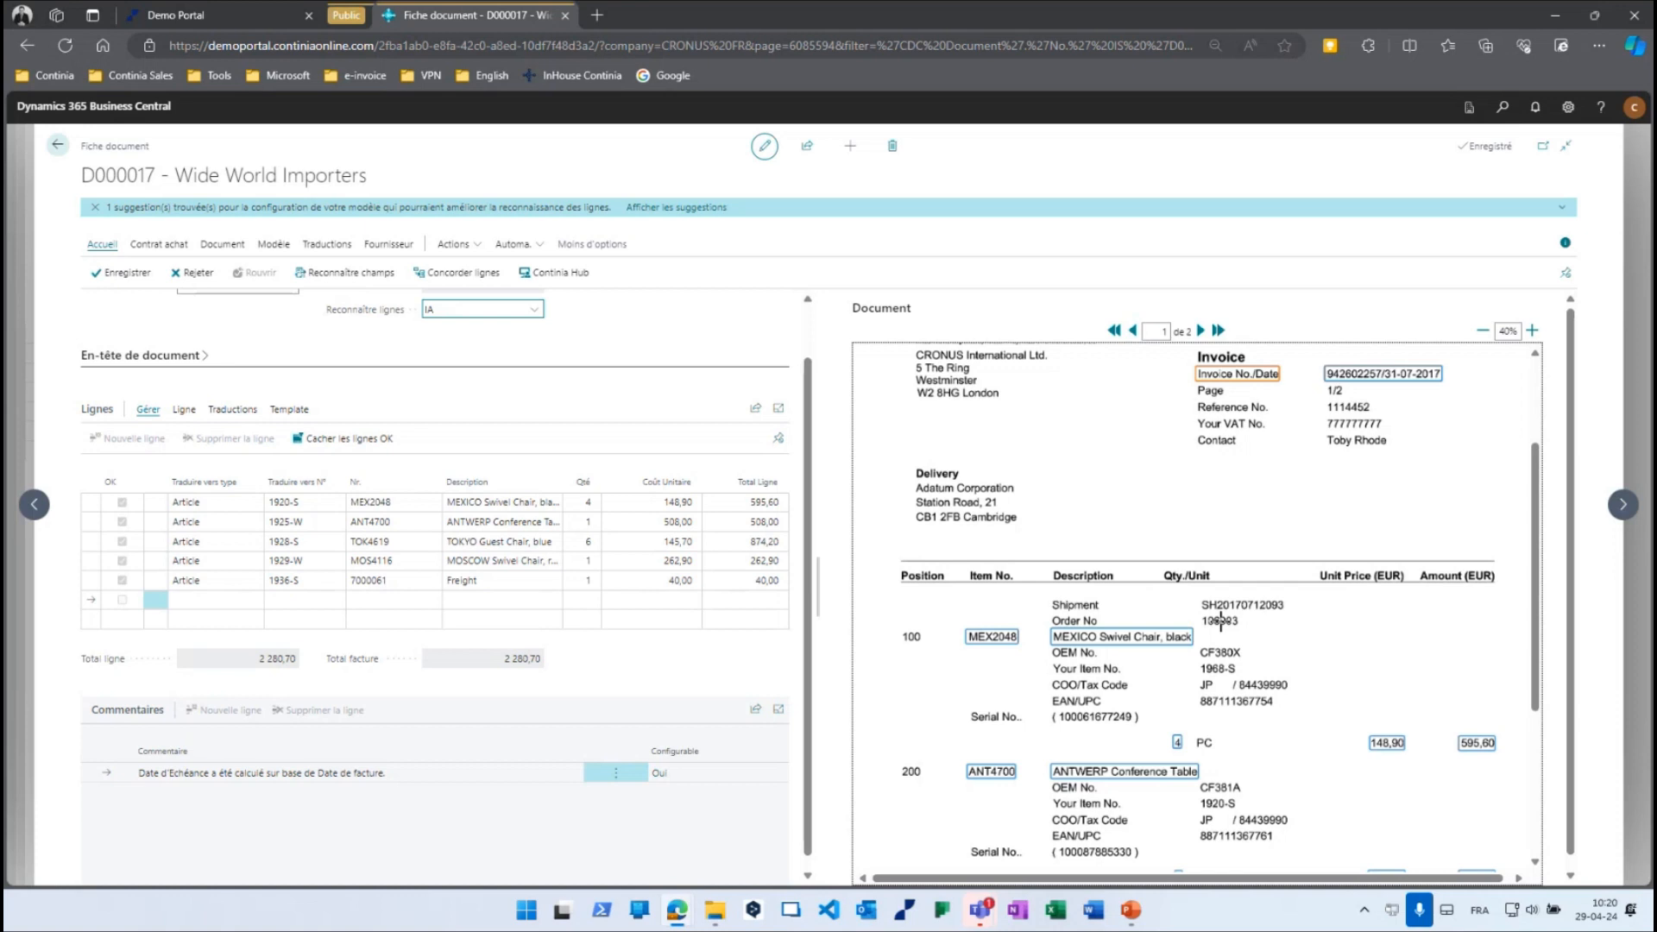
Create a template field from the first invoice line's Order No value, based on the existing field Nr. de Commande.
left_click(1220, 623)
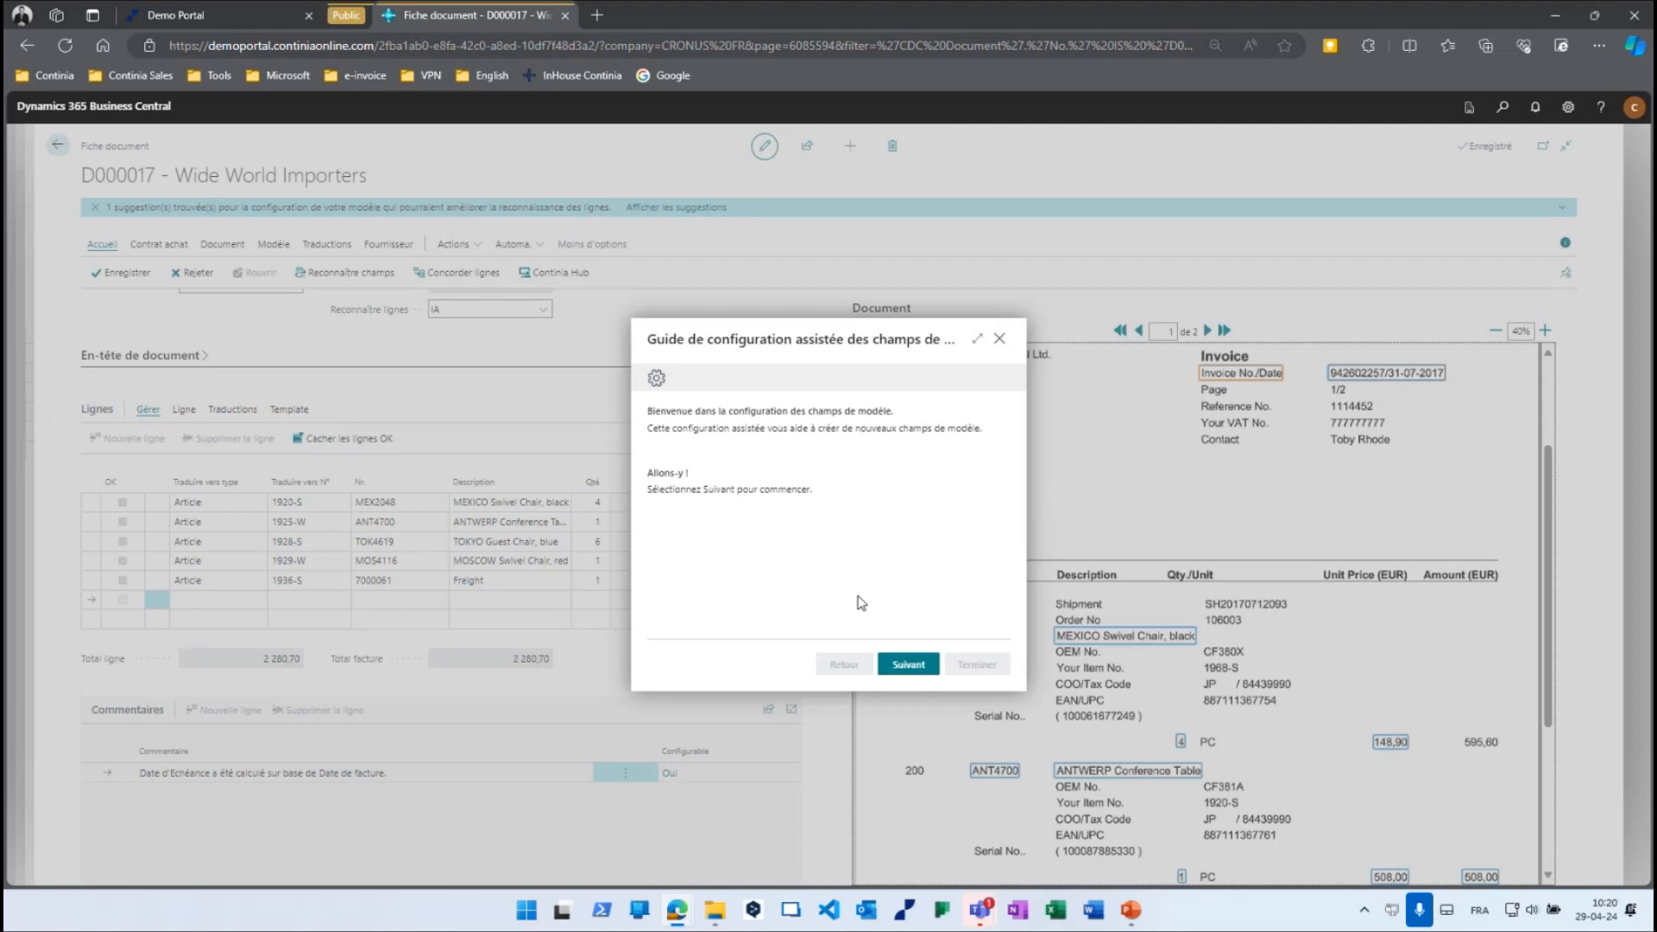
left_click(908, 666)
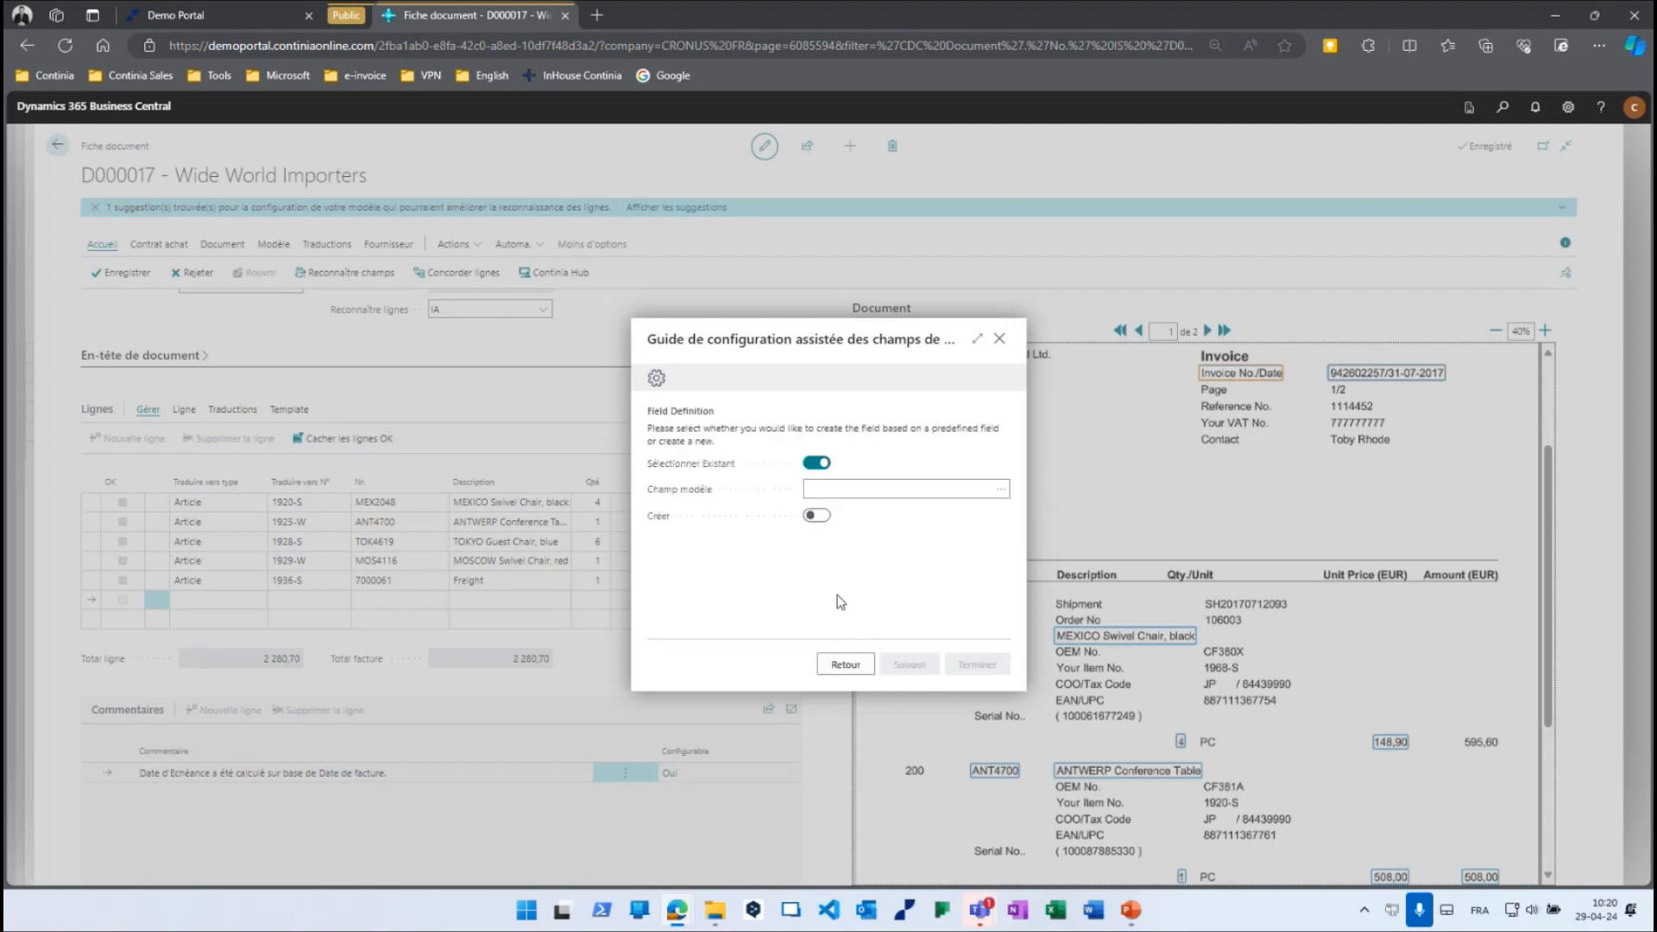
mouse_move(716, 471)
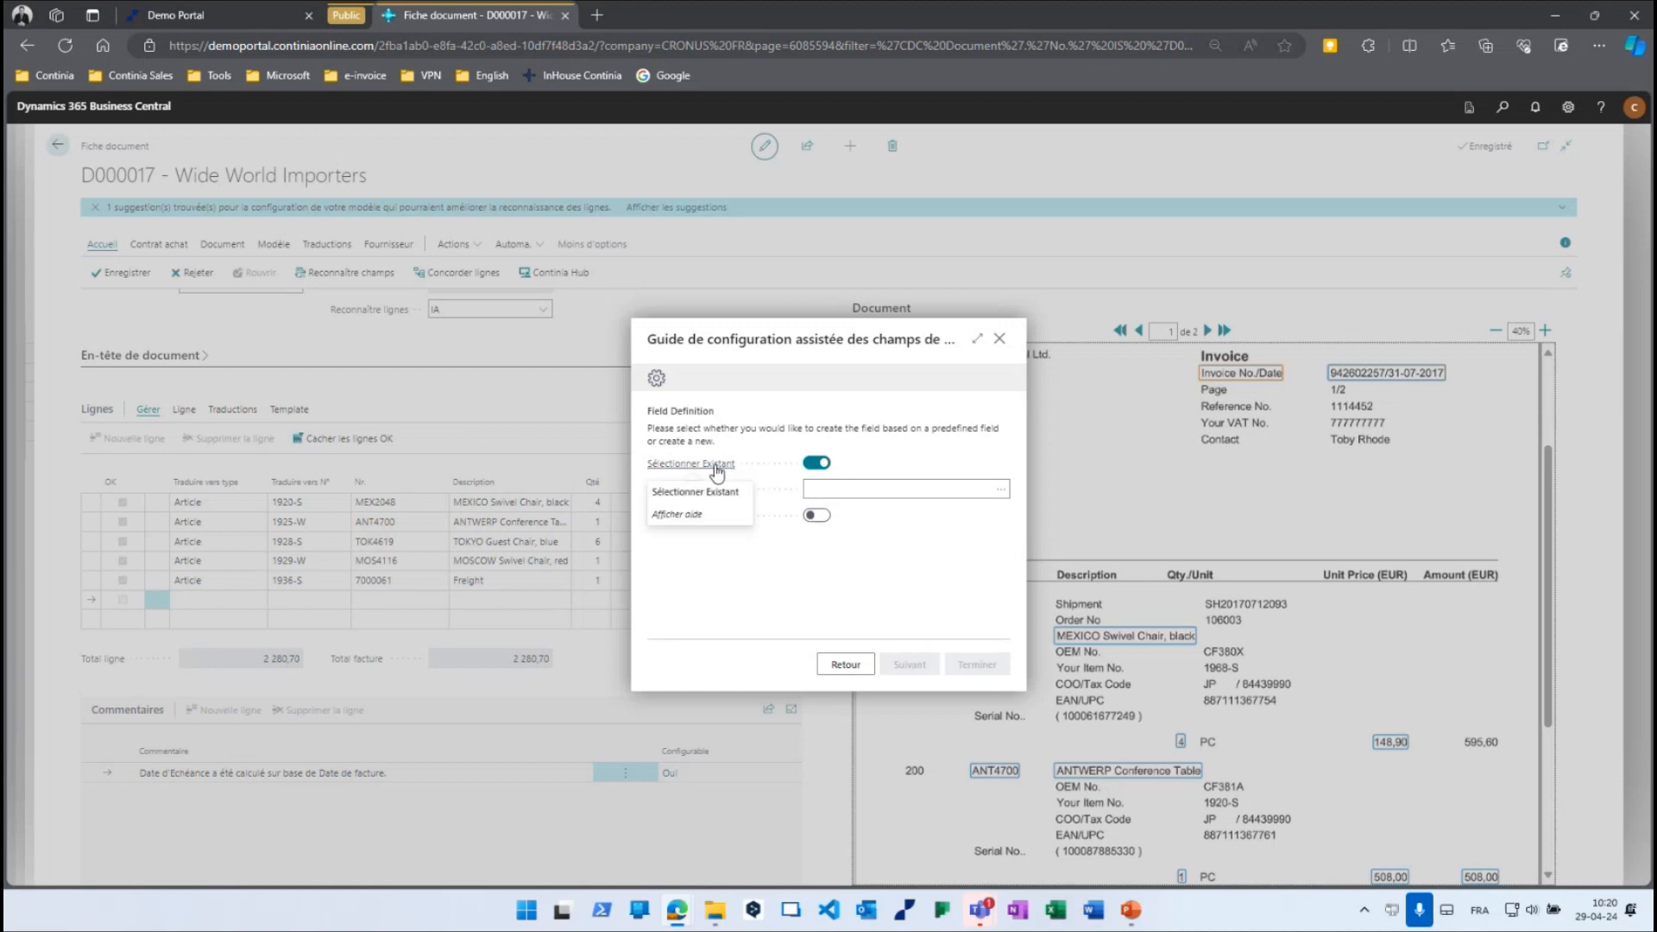
left_click(831, 489)
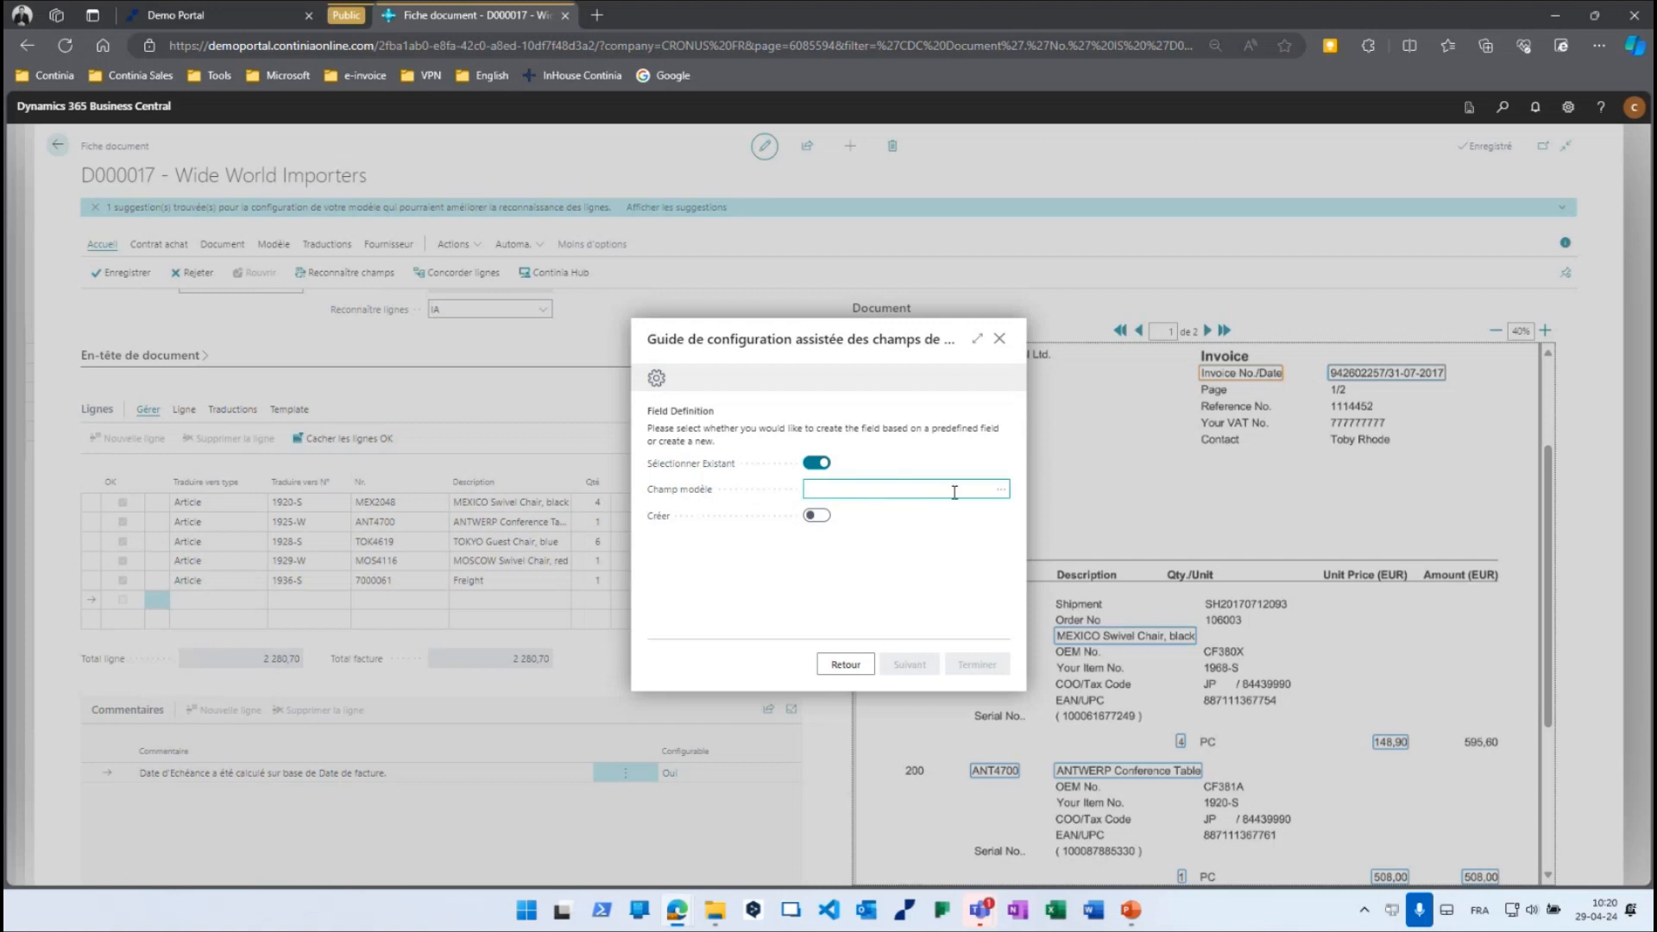
left_click(1001, 489)
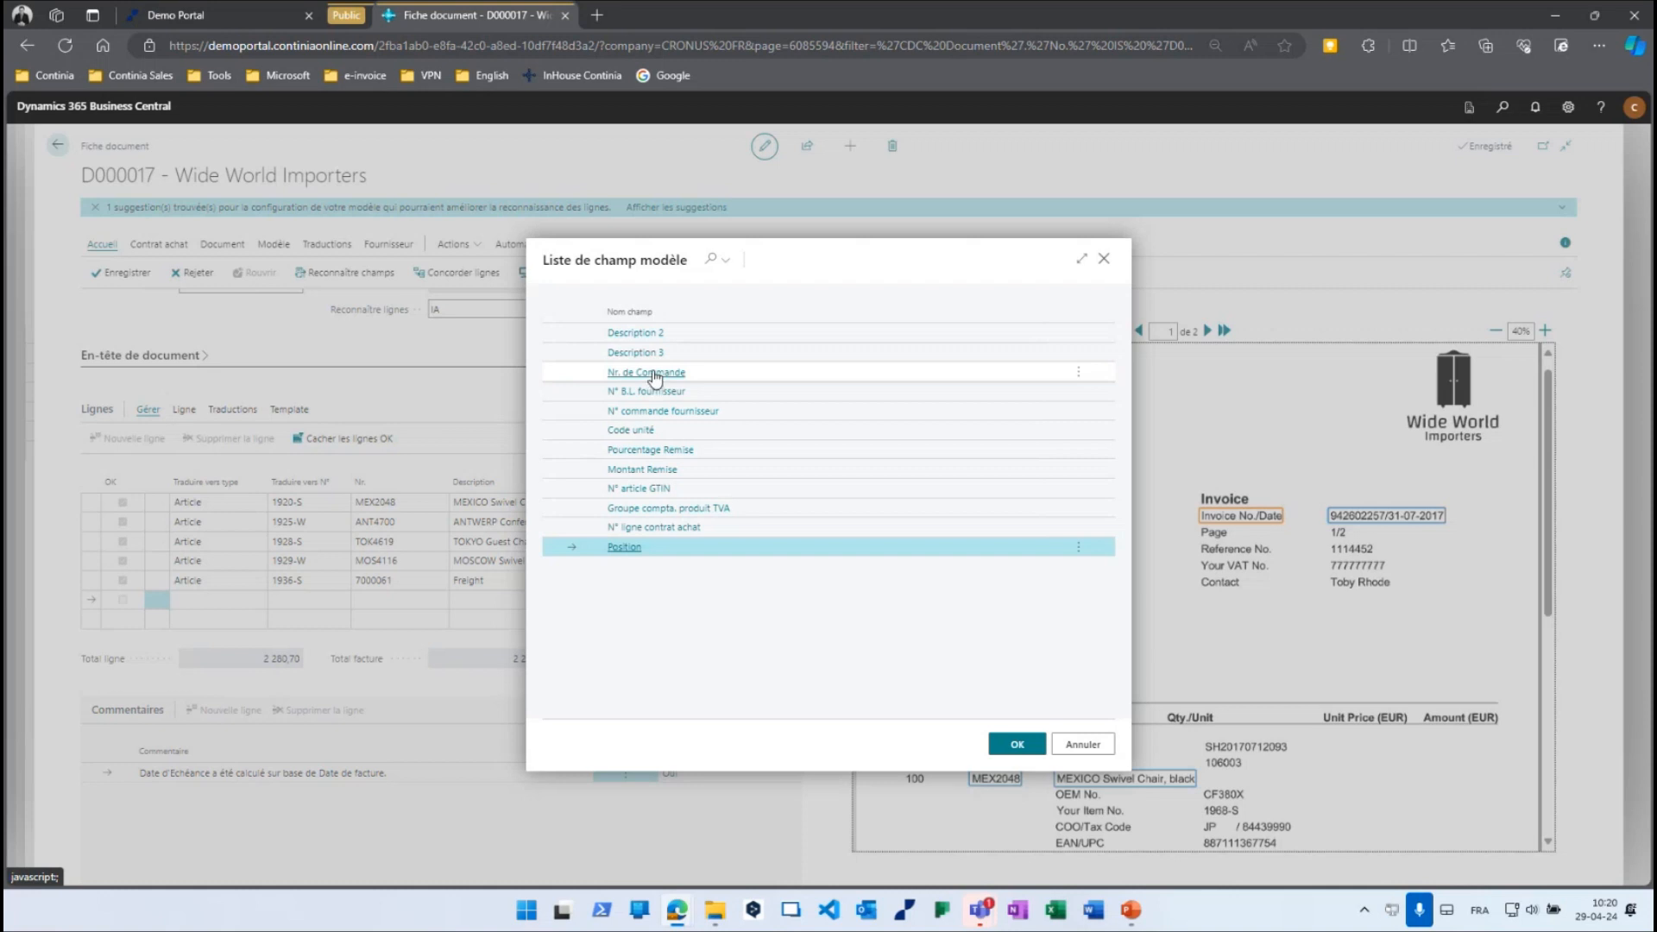
left_click(652, 374)
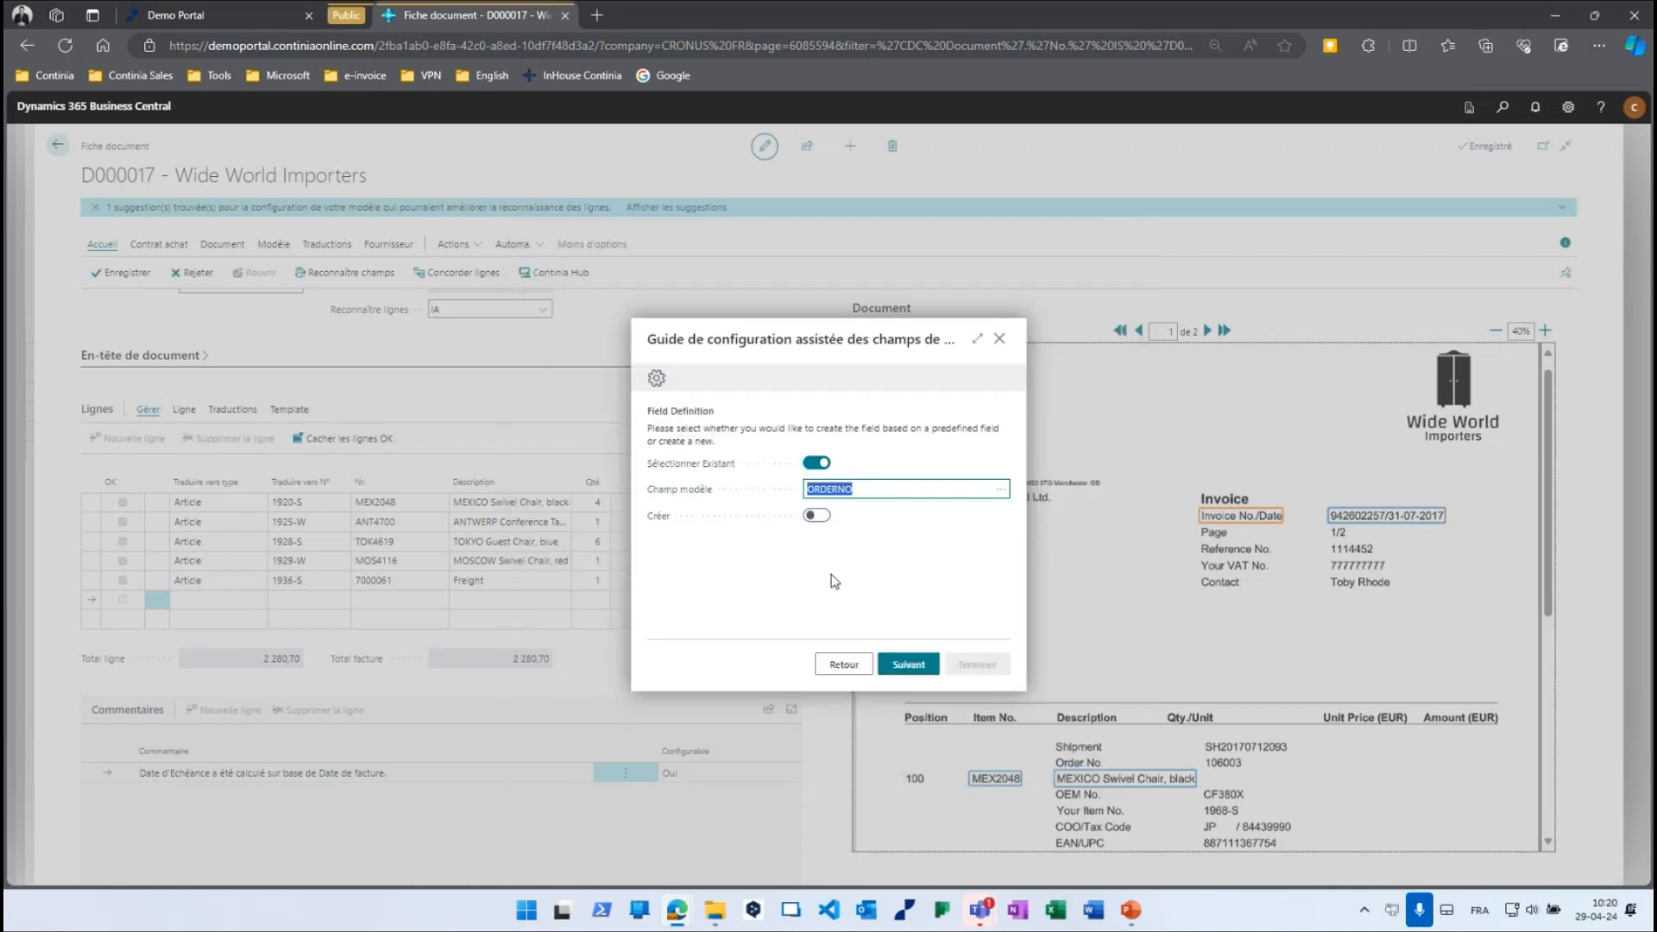
left_click(909, 666)
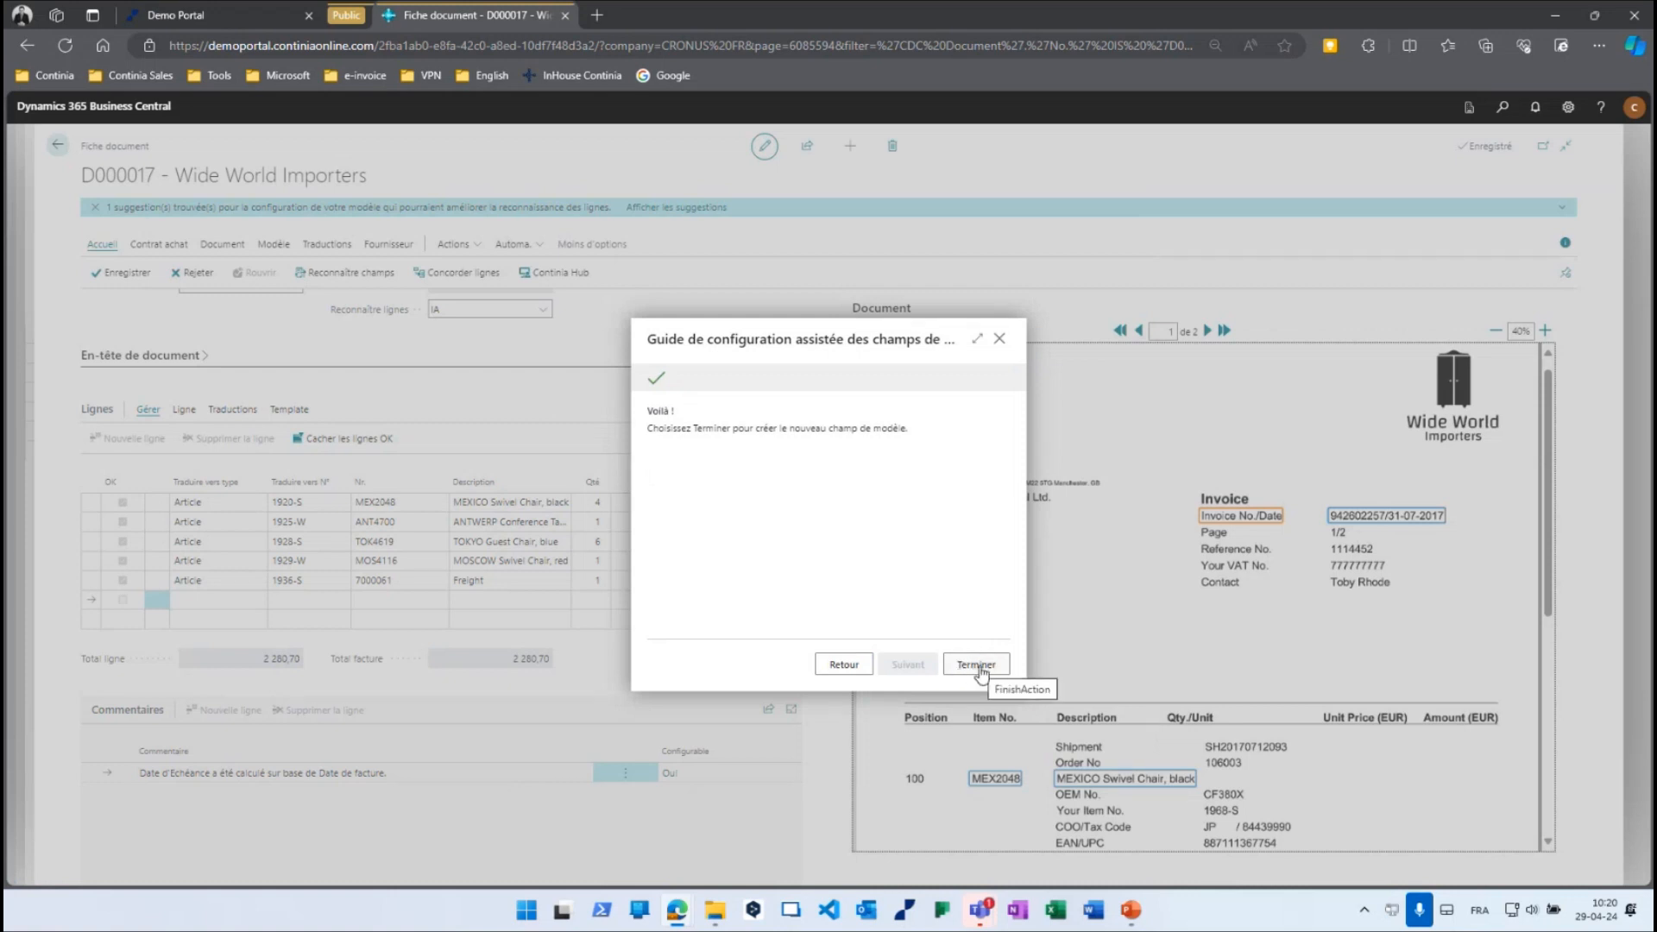
left_click(978, 668)
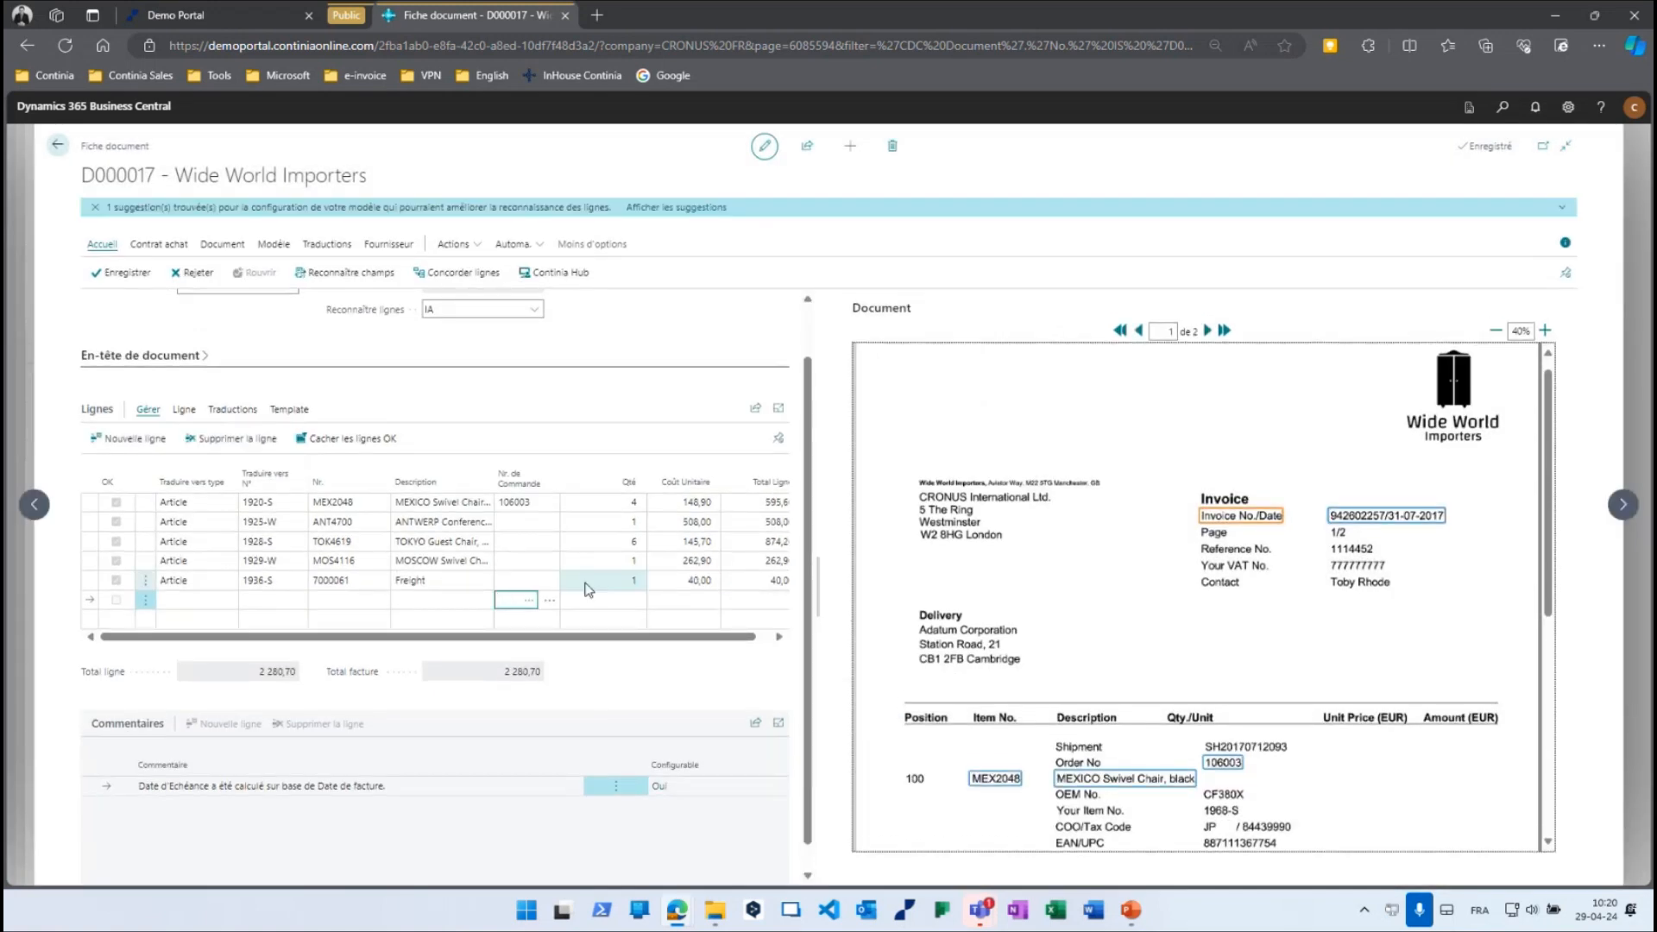
Rerun field recognition to fill in the Nr. de Commande column of the document lines.
left_click(516, 505)
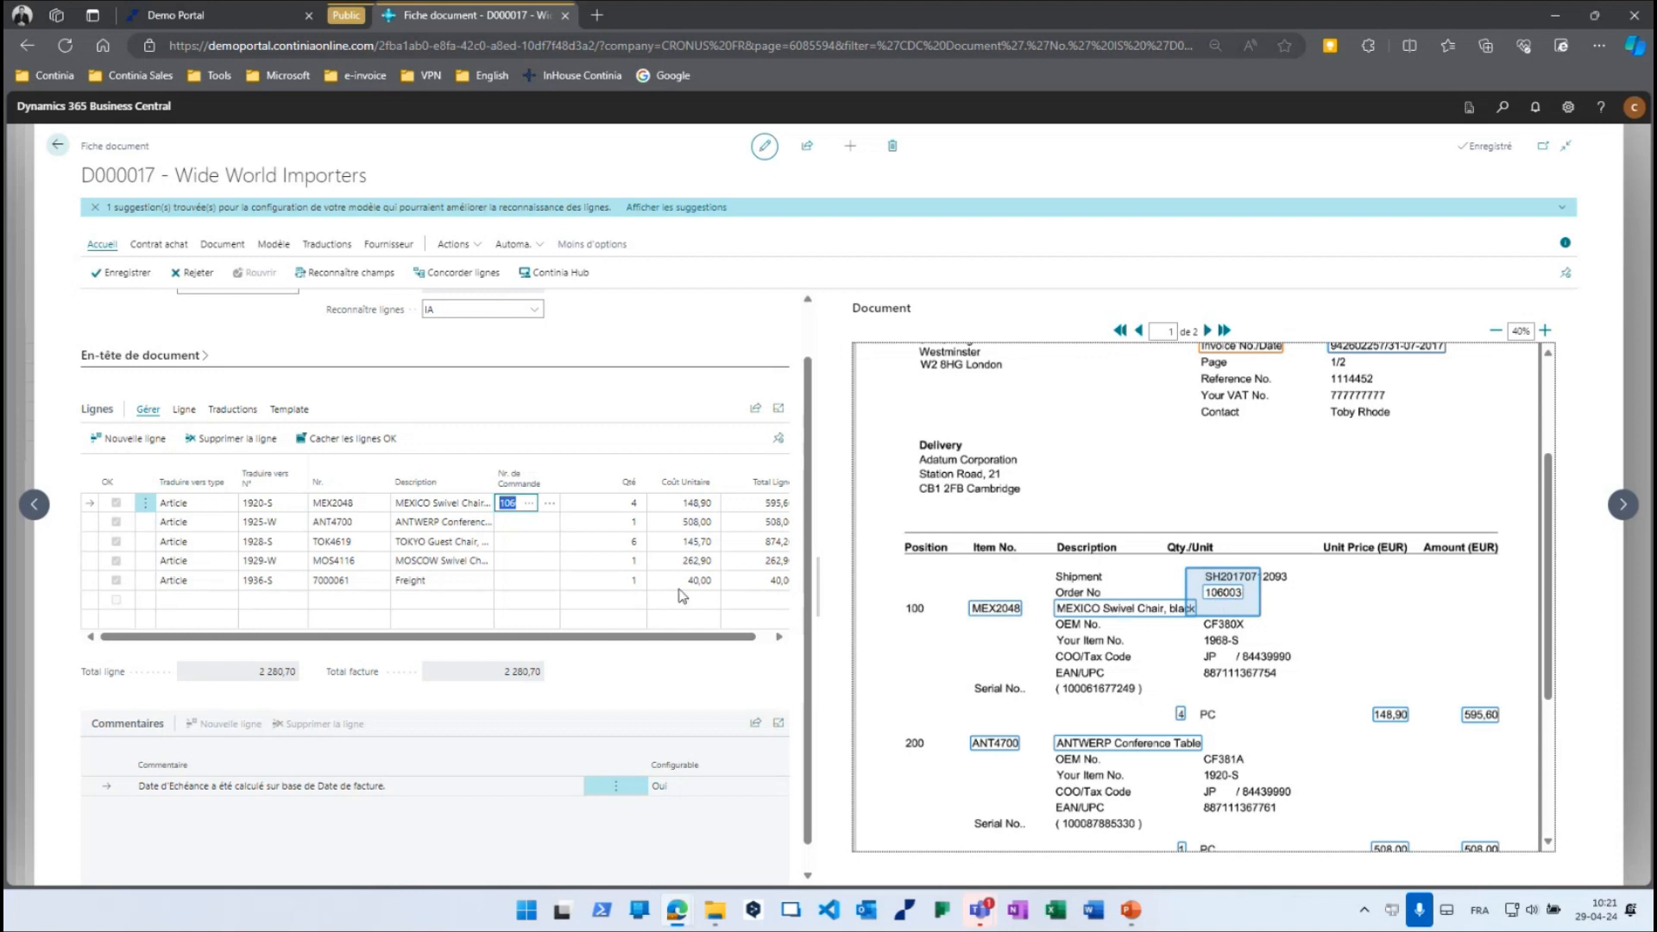
left_click(349, 272)
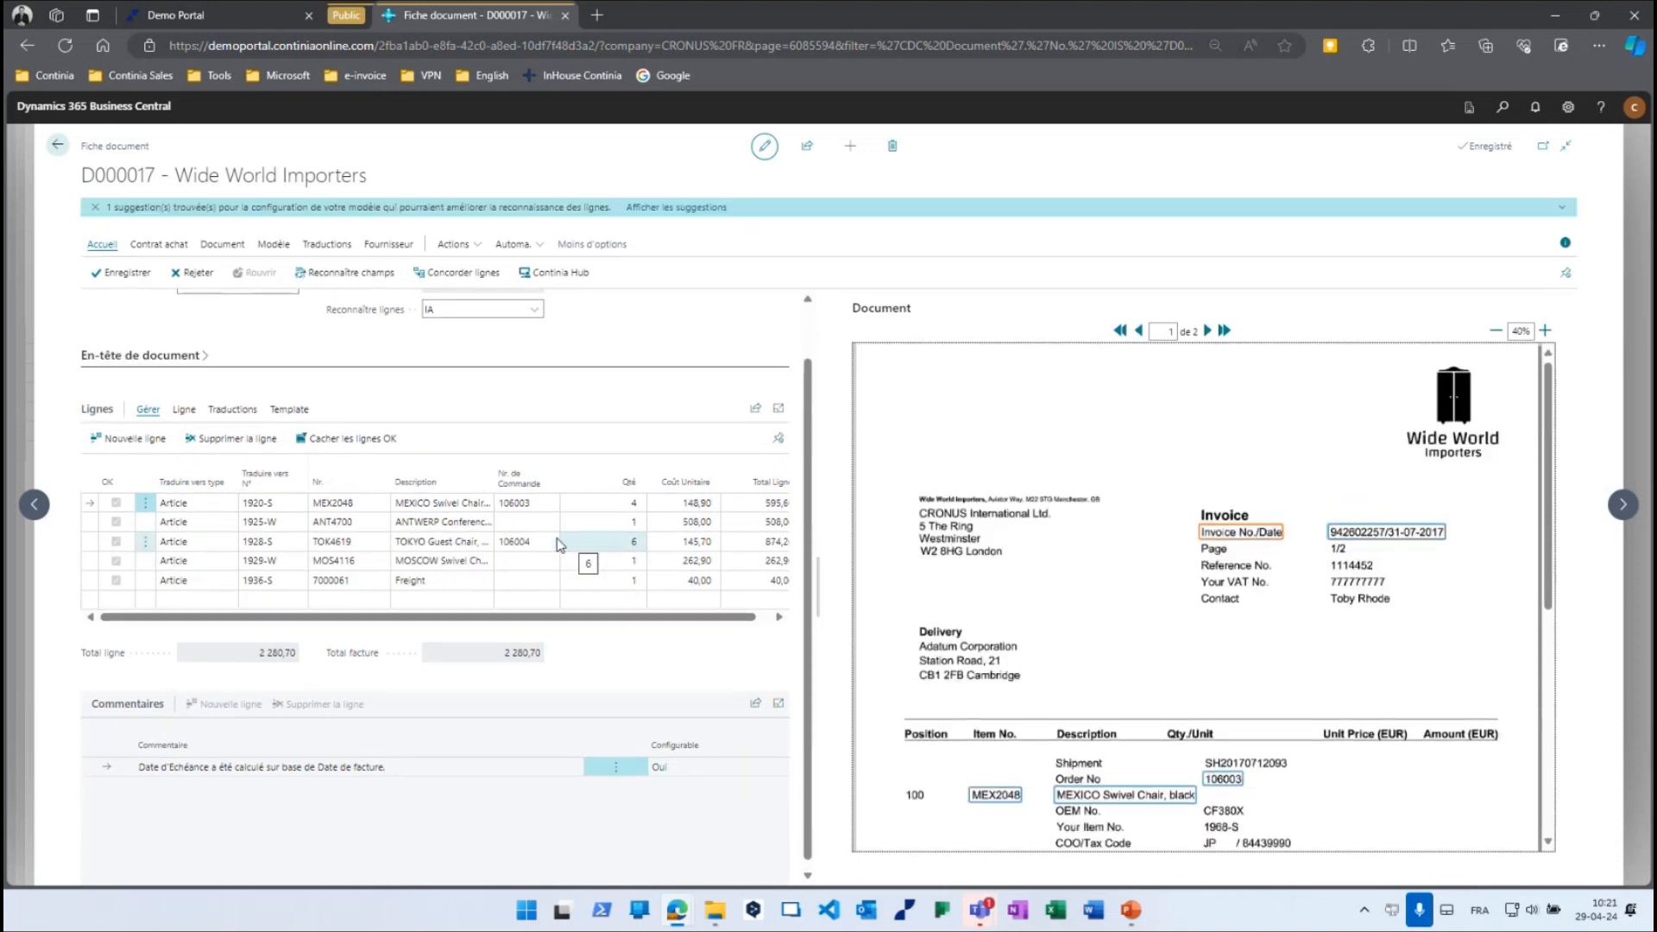
left_click(501, 504)
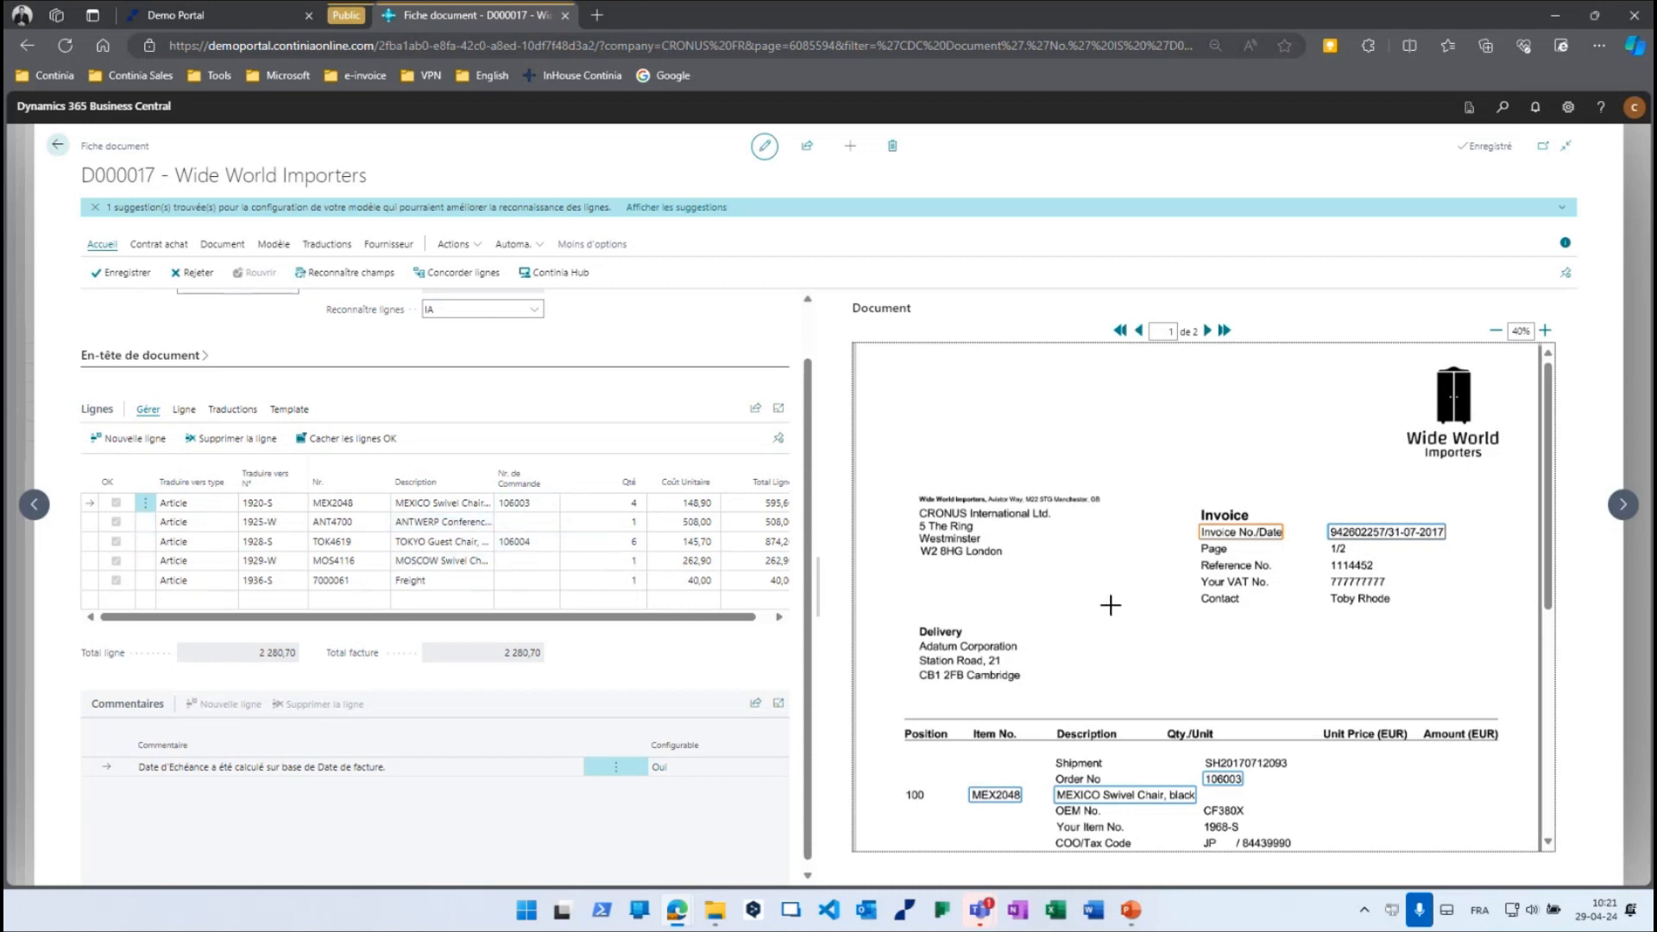
left_click(520, 522)
left_click(524, 523)
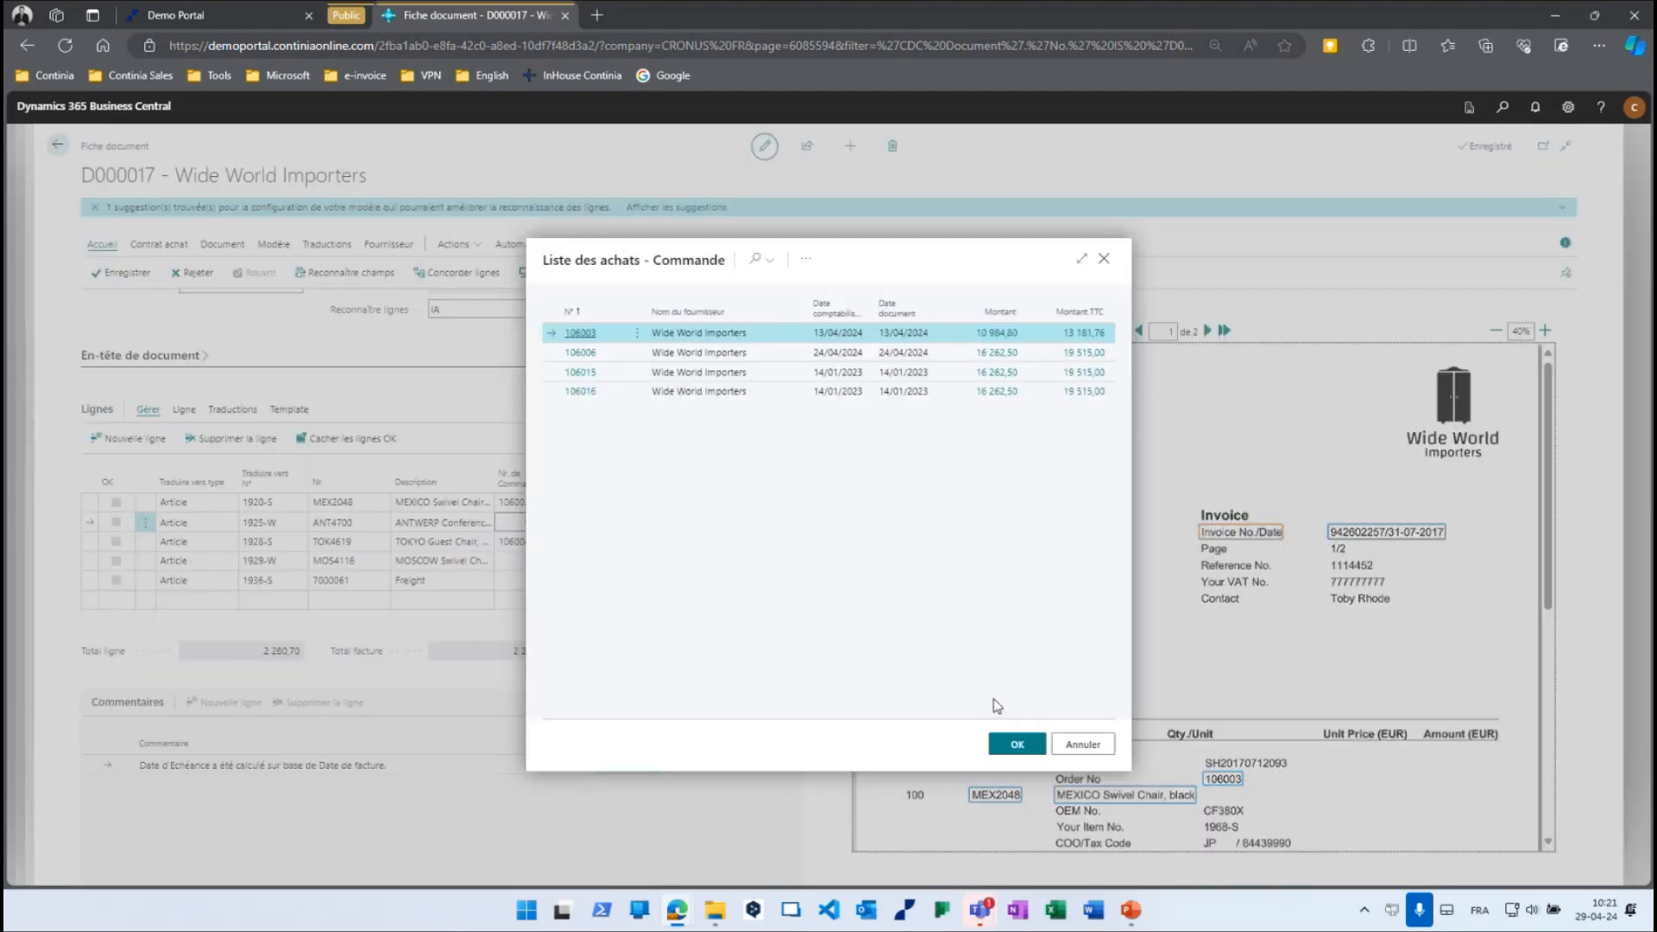
left_click(1078, 747)
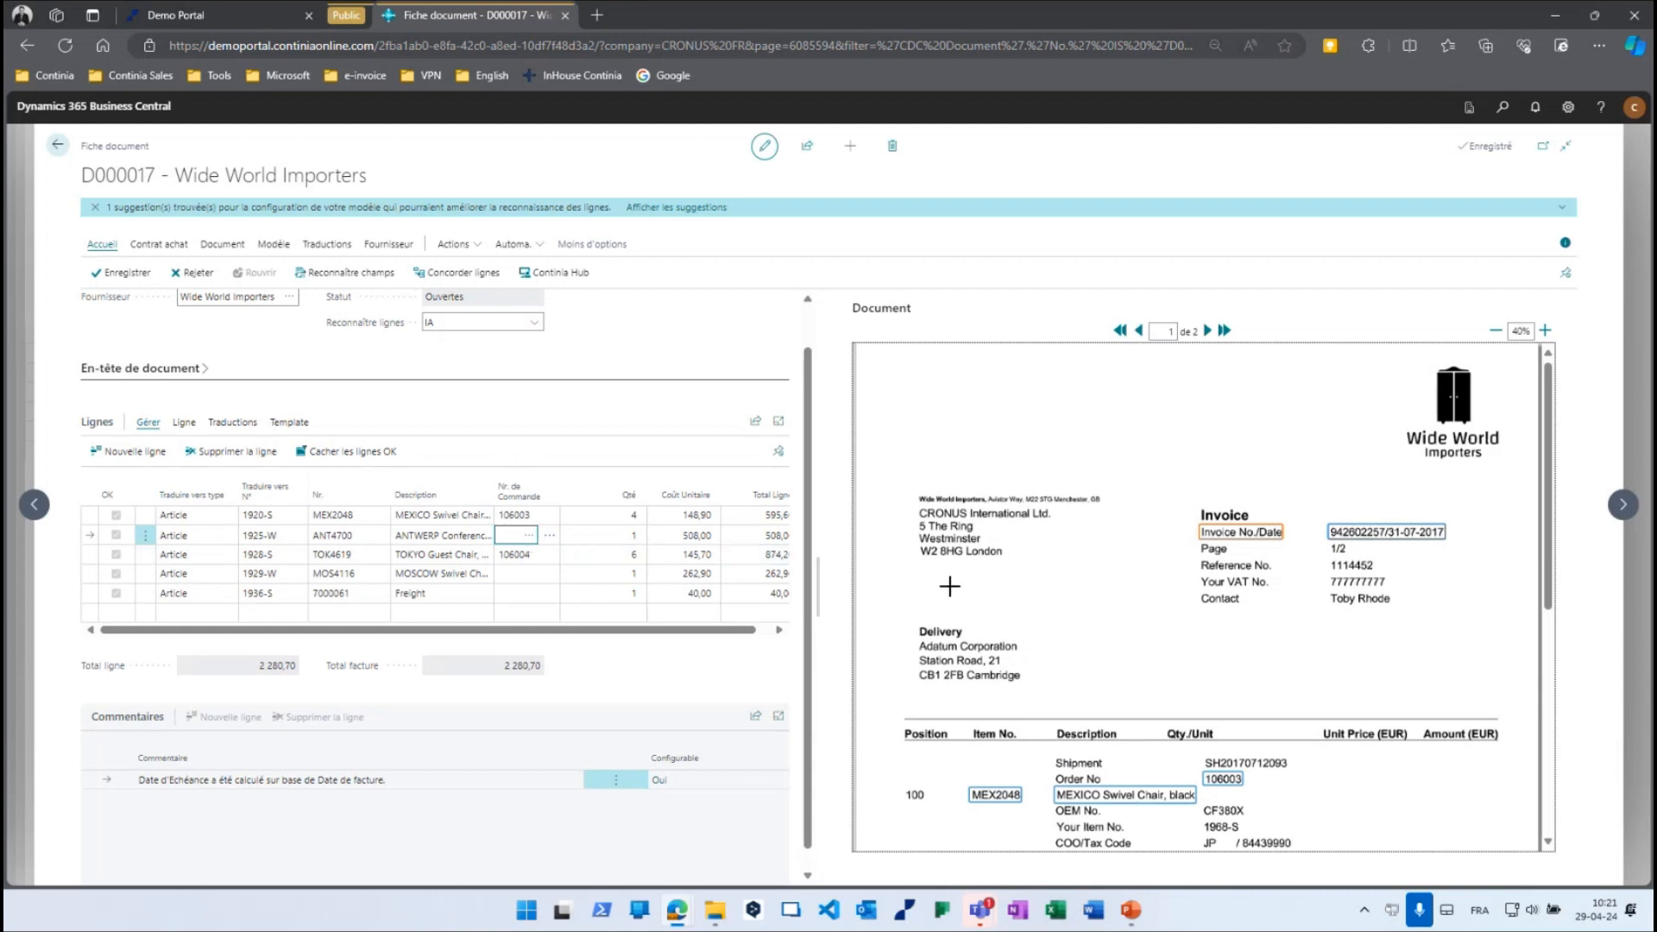
Check the Nr. de Commande of the TOKYO Guest Chair line against its Order No on the invoice.
scroll(1234, 642, "down", 2)
scroll(1234, 643, "down", 1)
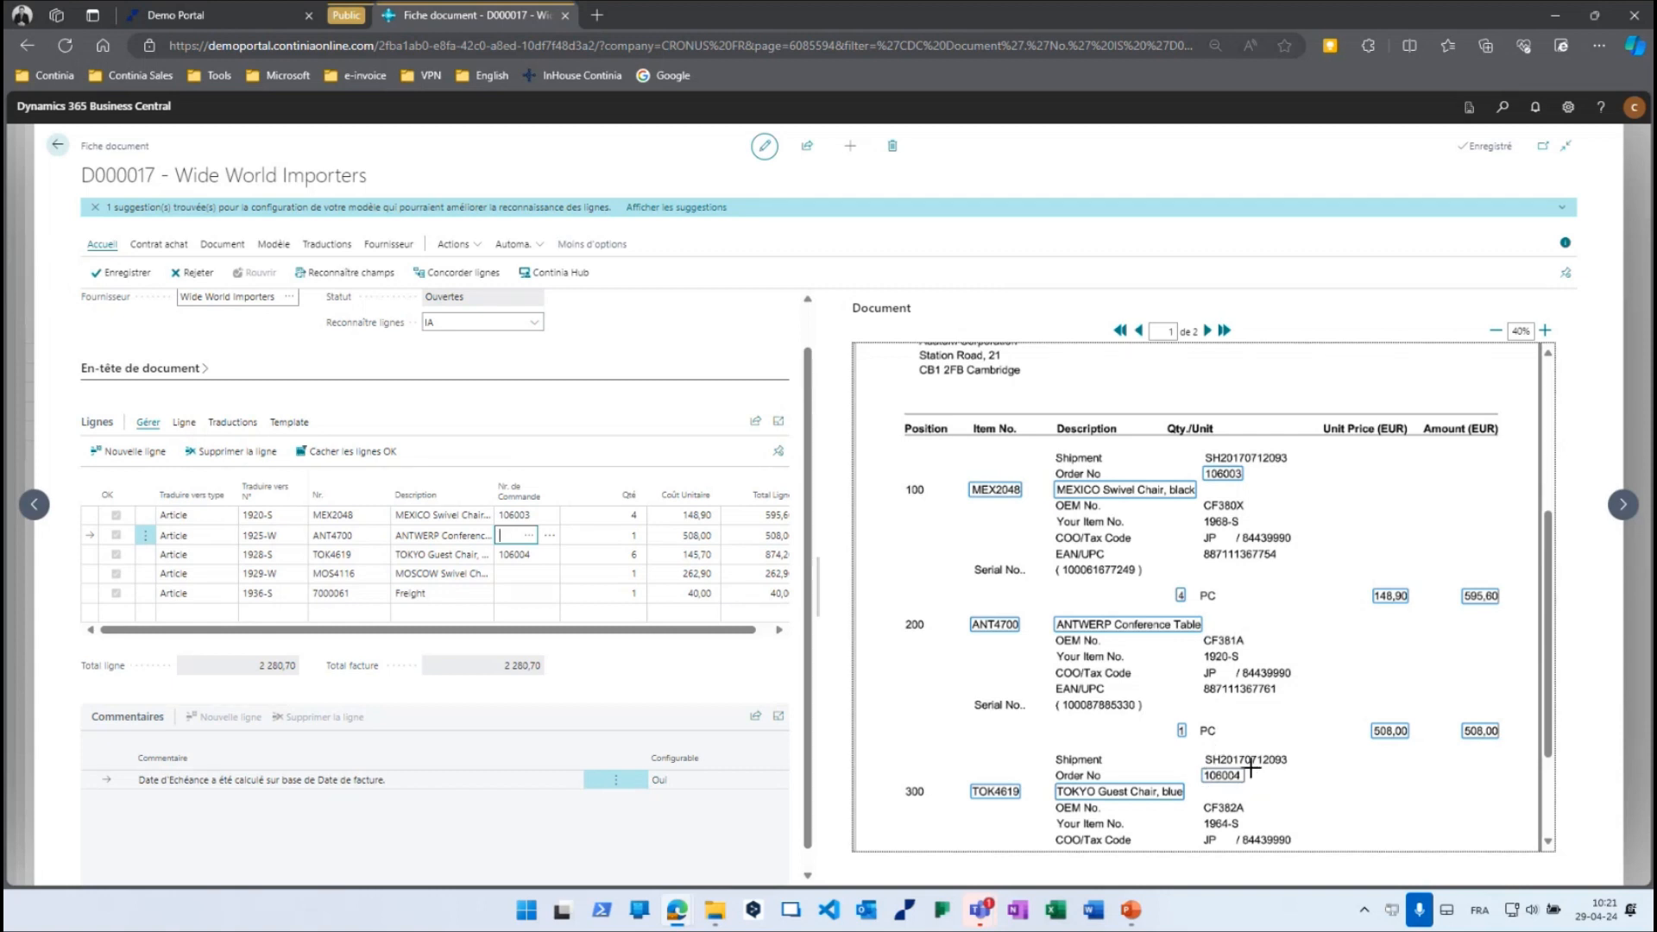
left_click(516, 555)
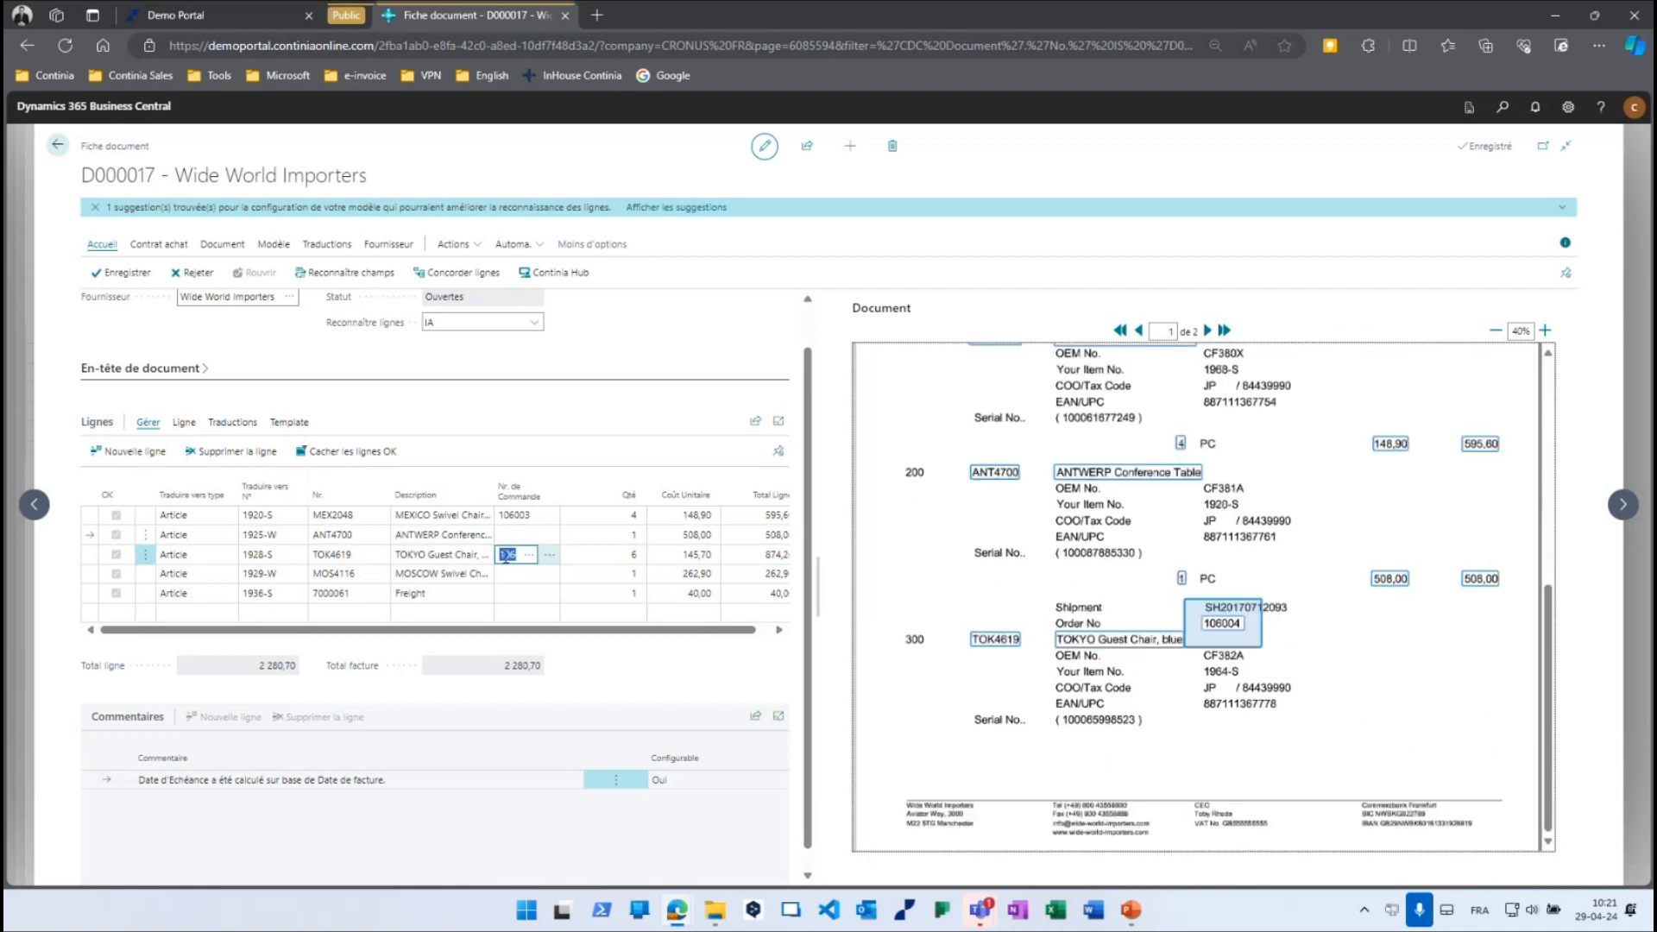
Widen the Nr. de Commande column and set its template field's Quand la valeur est vide to Copier la valeur de la ligne précédente.
left_click_drag(560, 481, 587, 483)
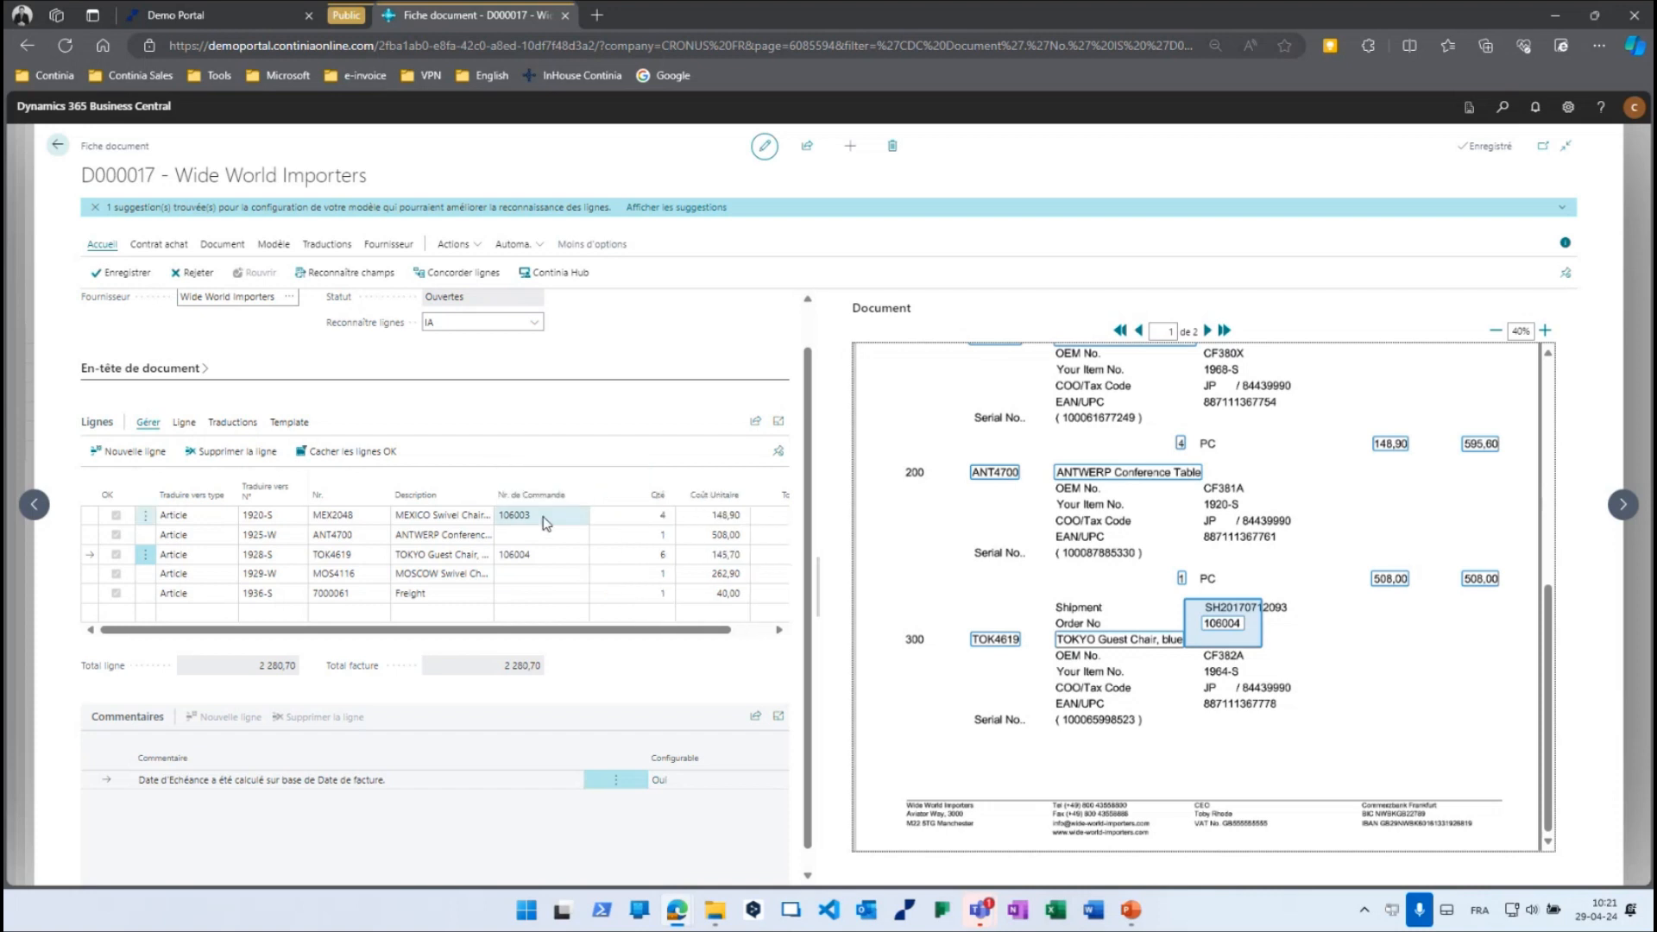
left_click(545, 523)
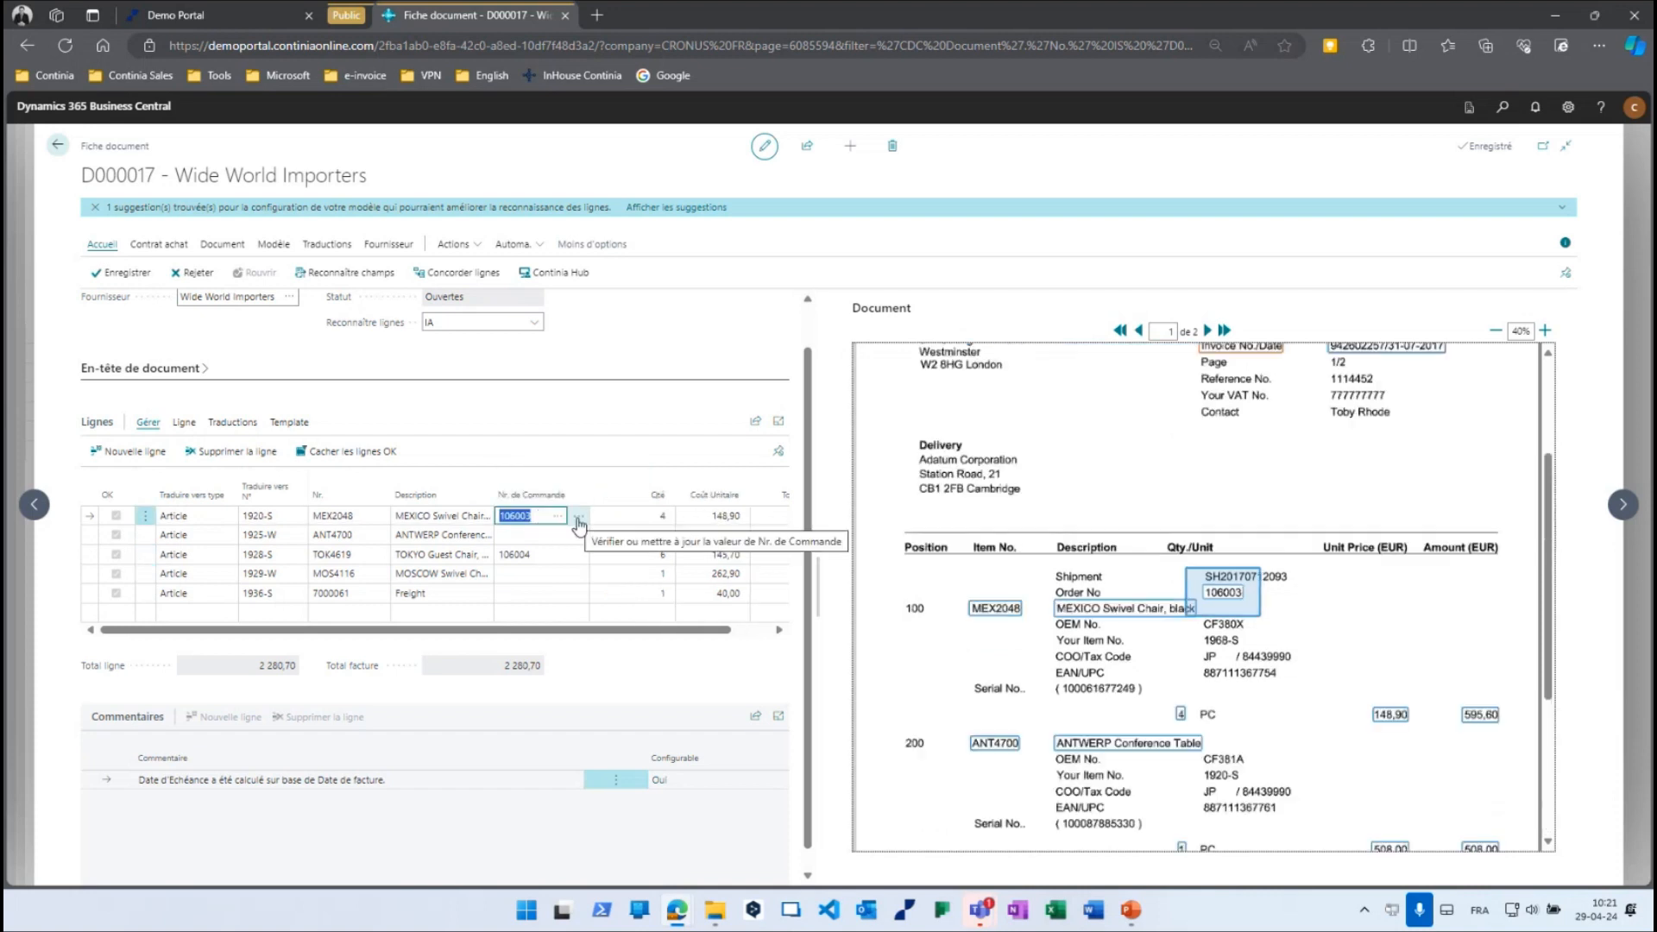
left_click(579, 526)
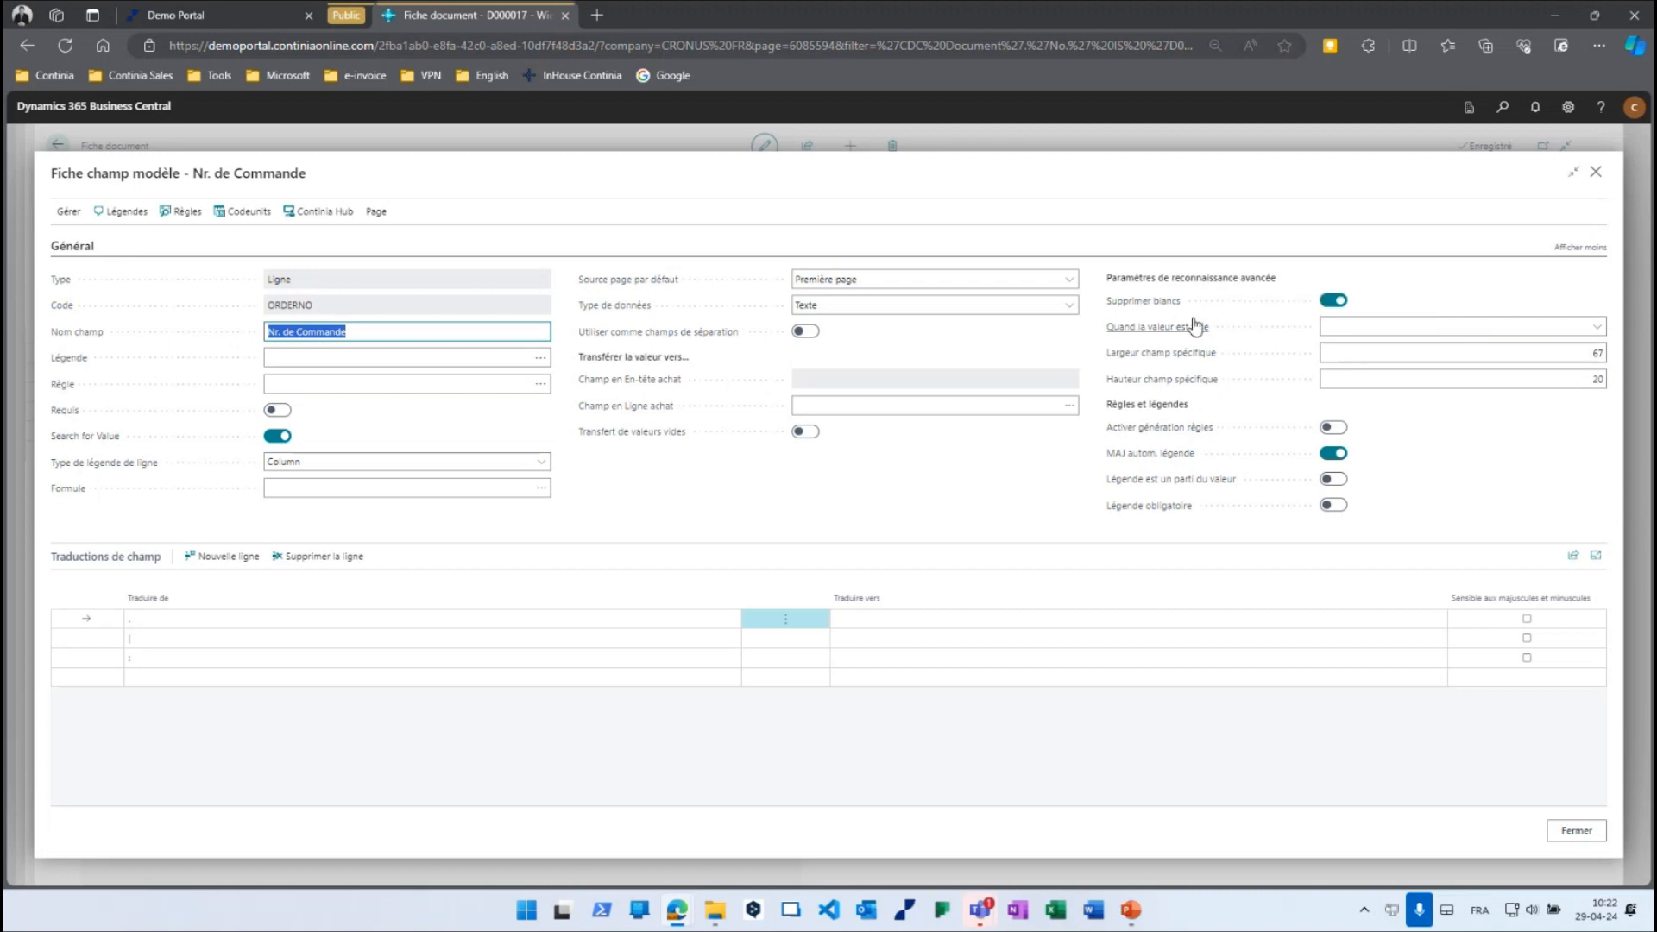
mouse_move(1143, 335)
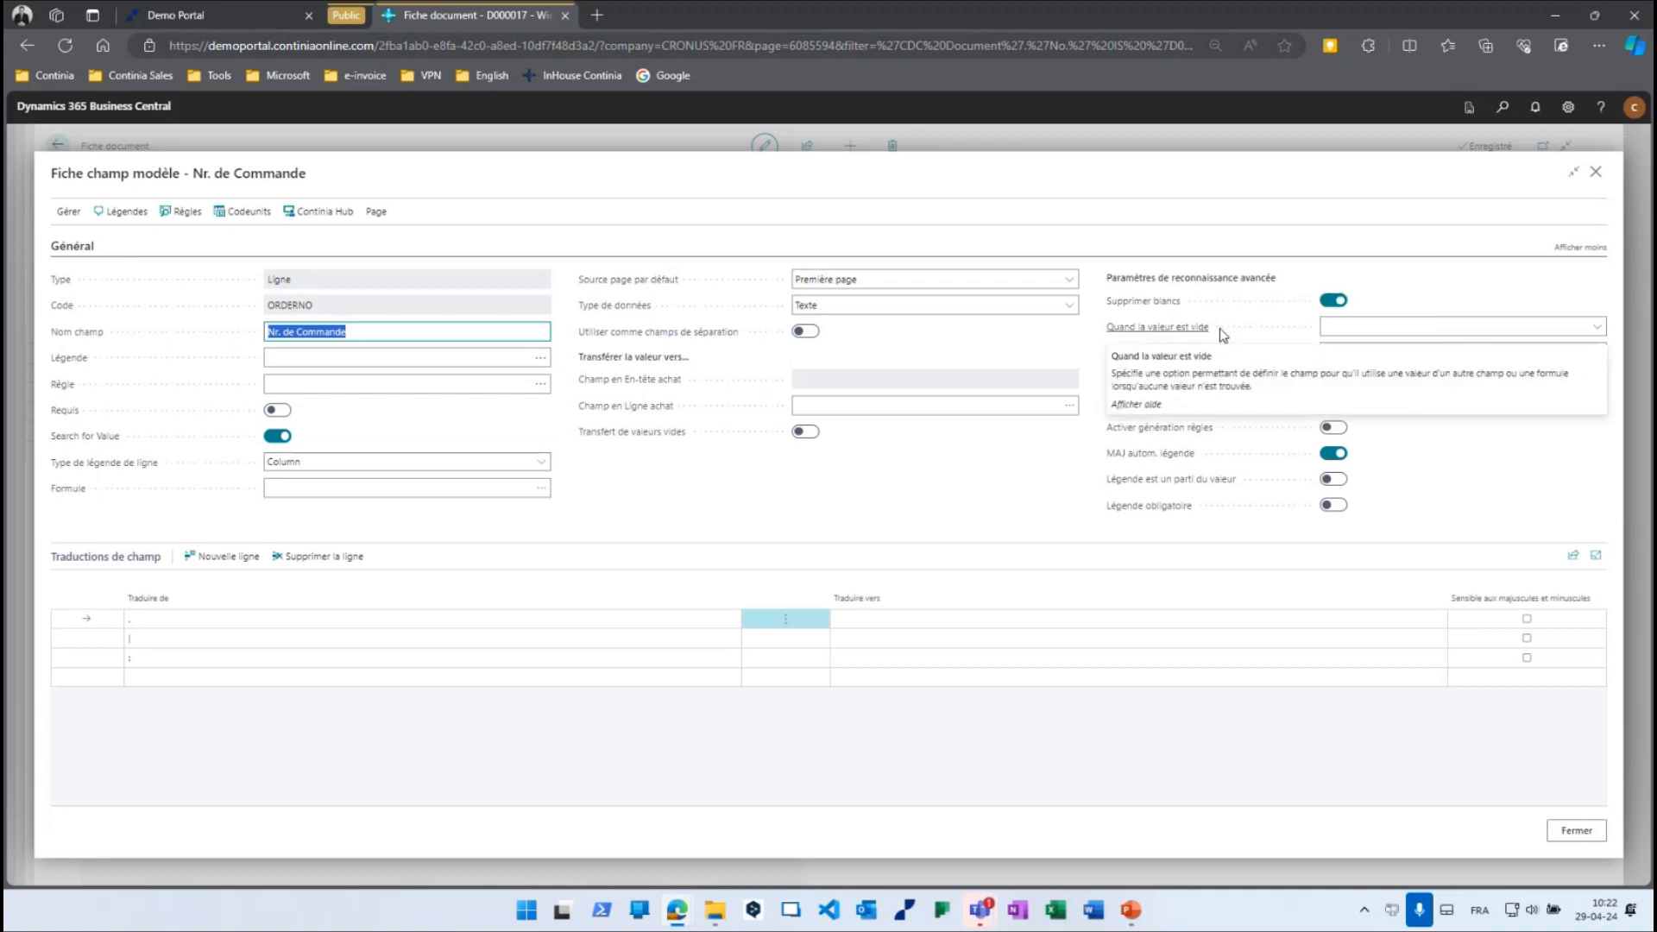
left_click(1598, 330)
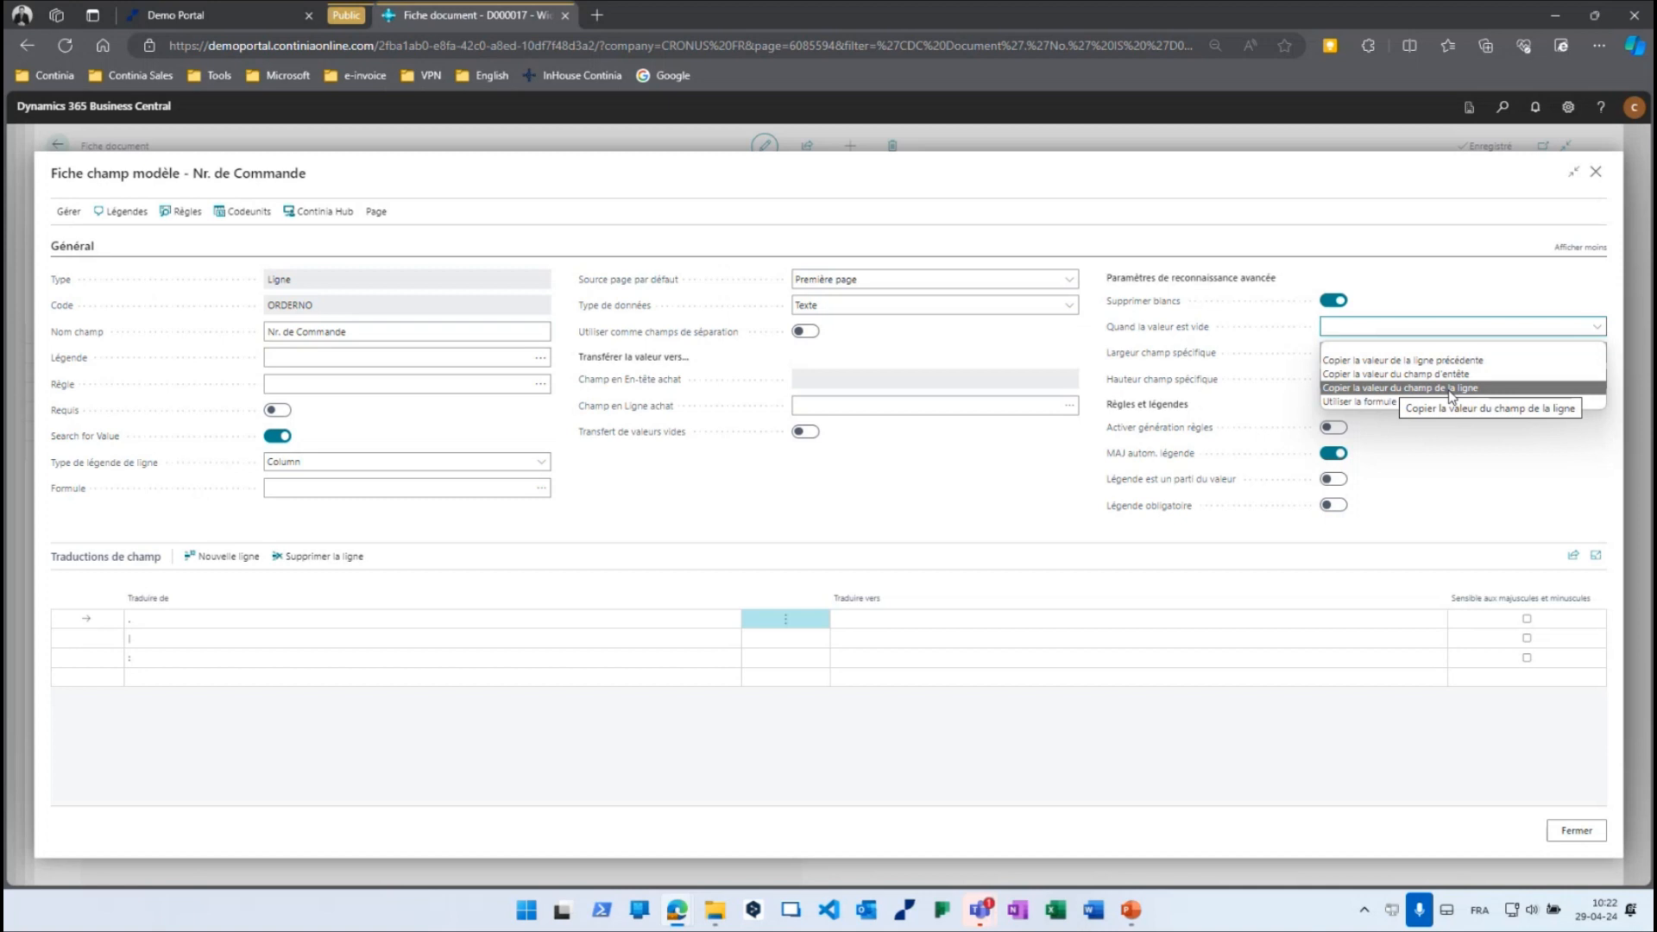
left_click(1399, 363)
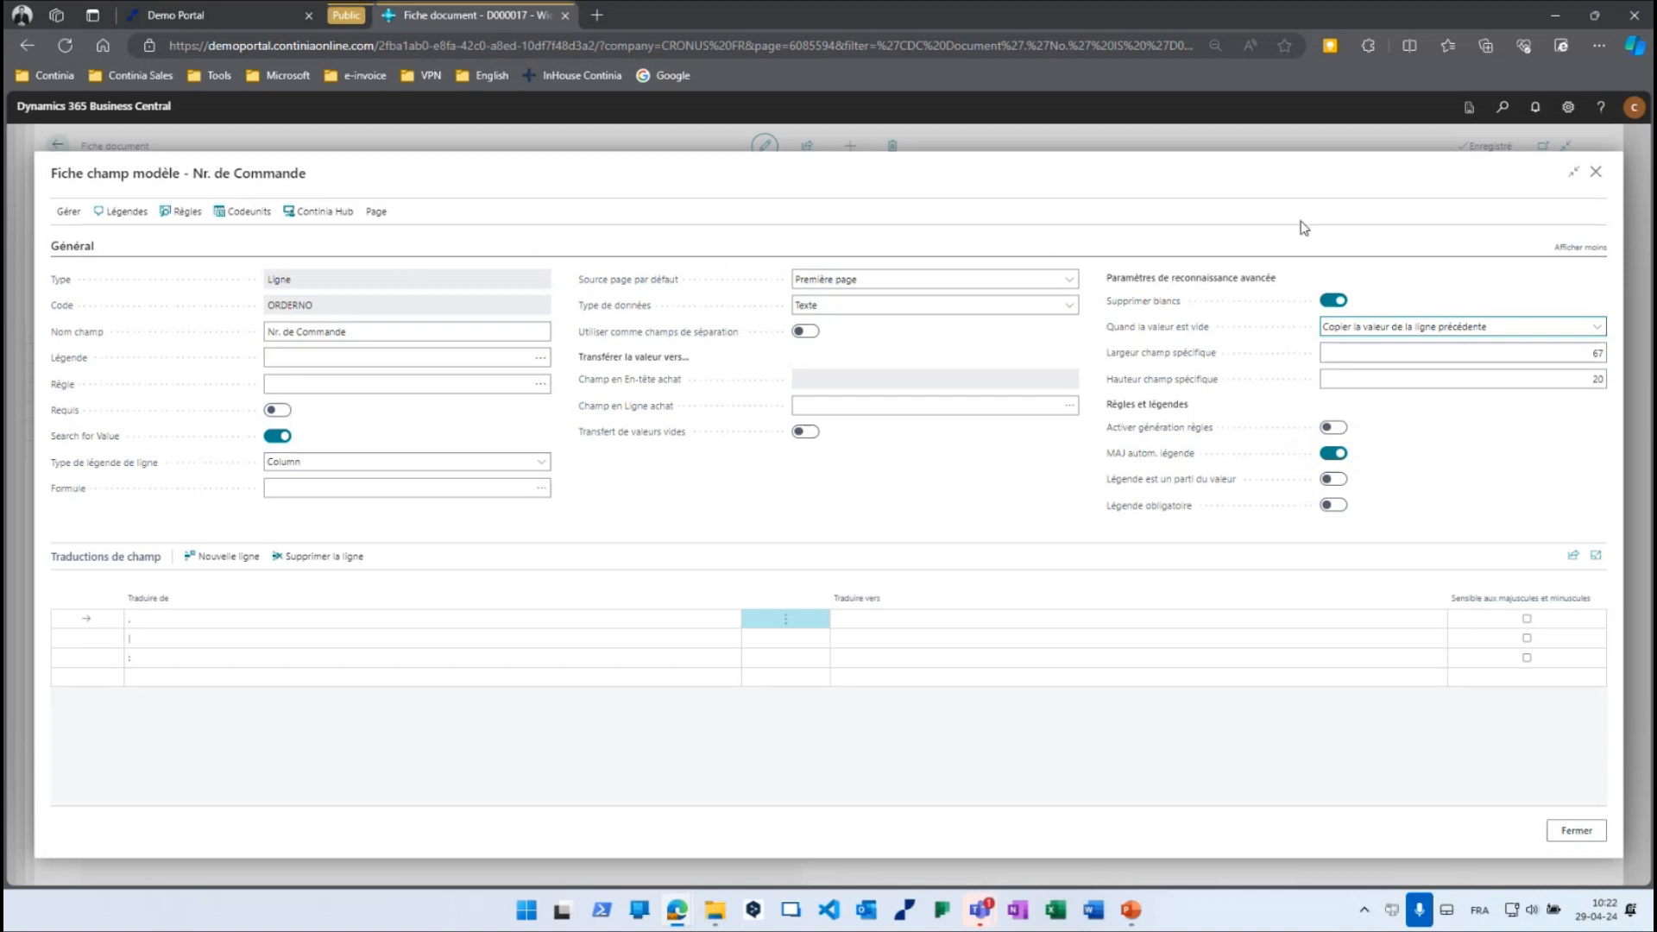
left_click(1595, 171)
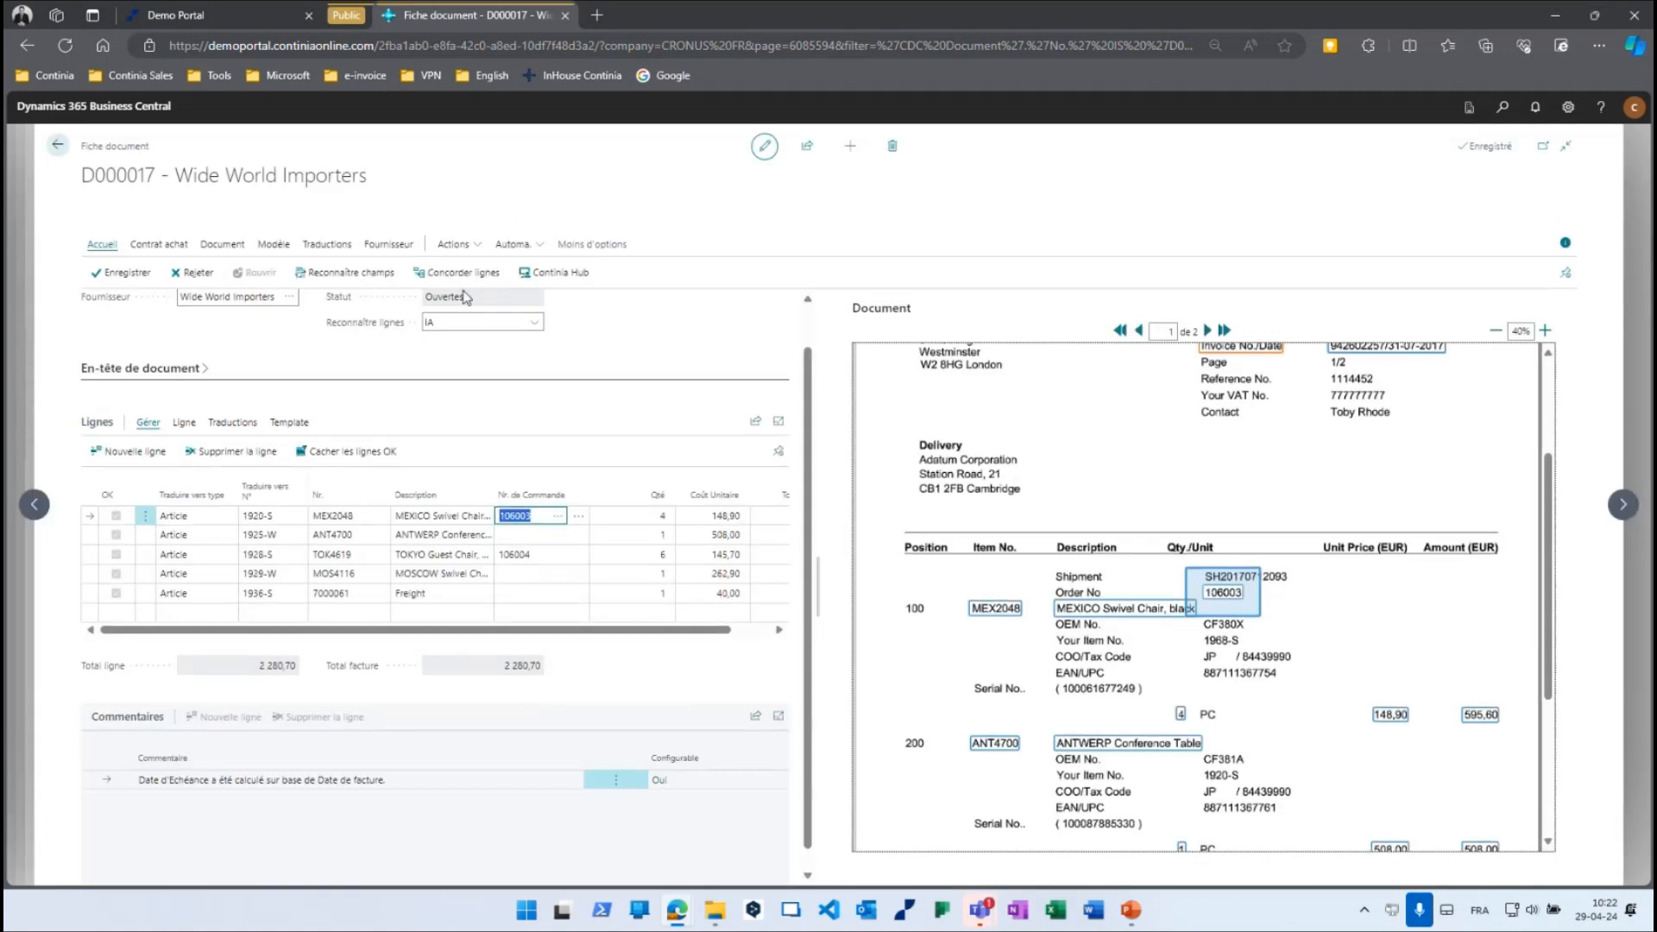
Rerun field recognition and compare the Nr. de Commande values of the lines with the invoice's order references.
left_click(346, 272)
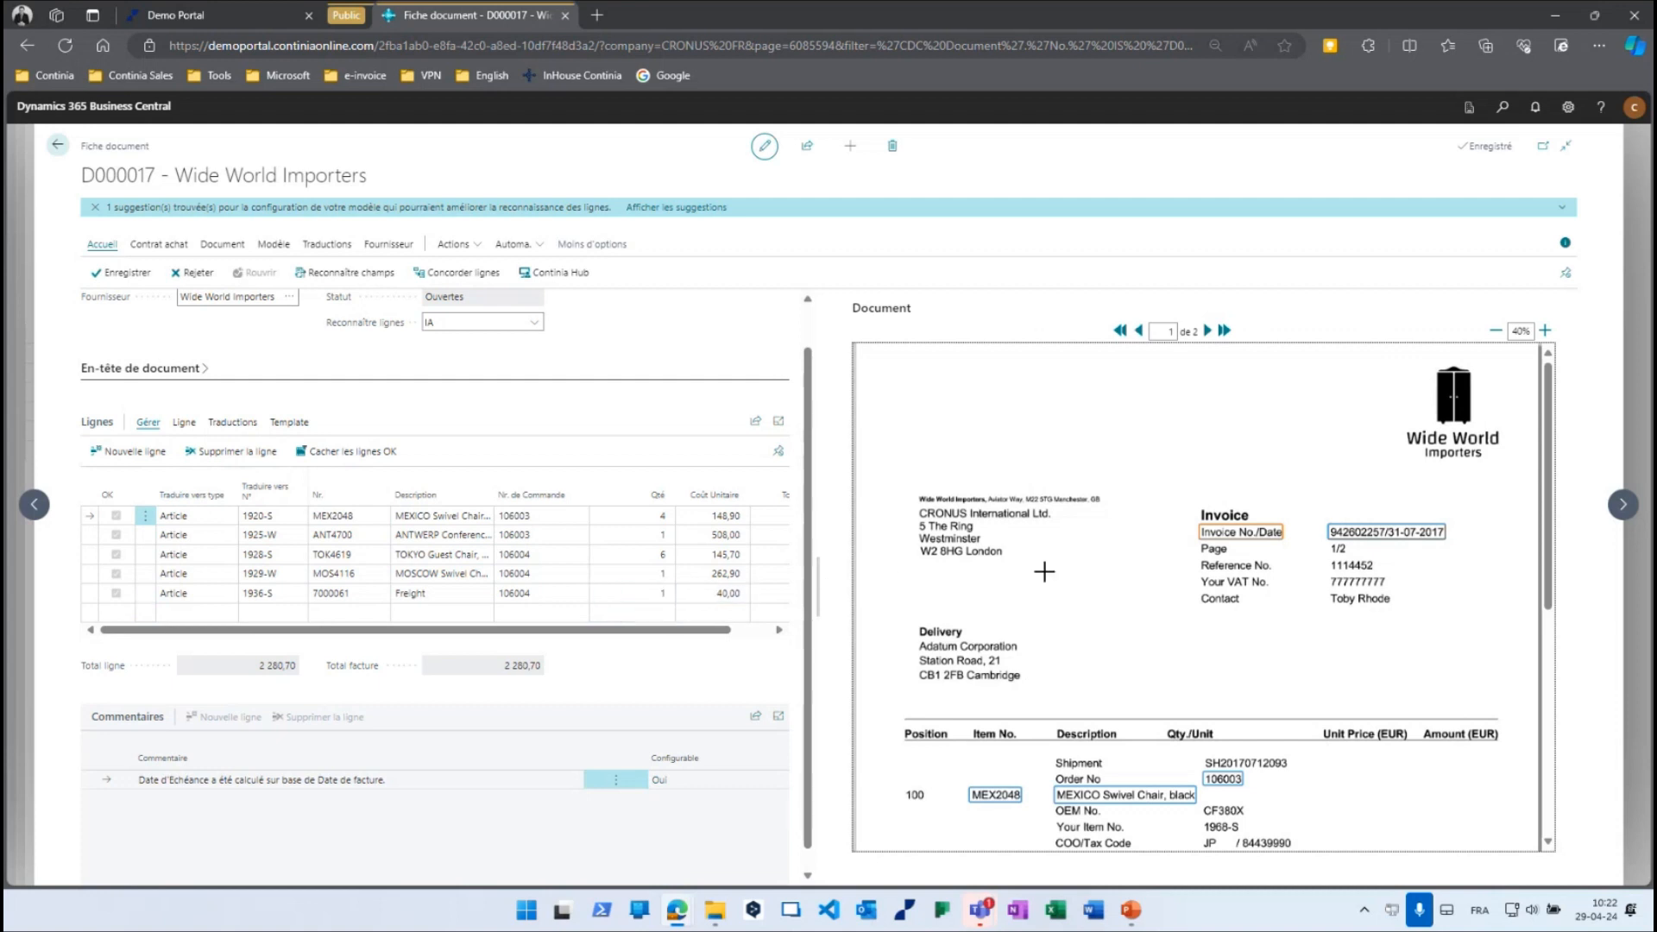
scroll(1220, 566, "down", 1)
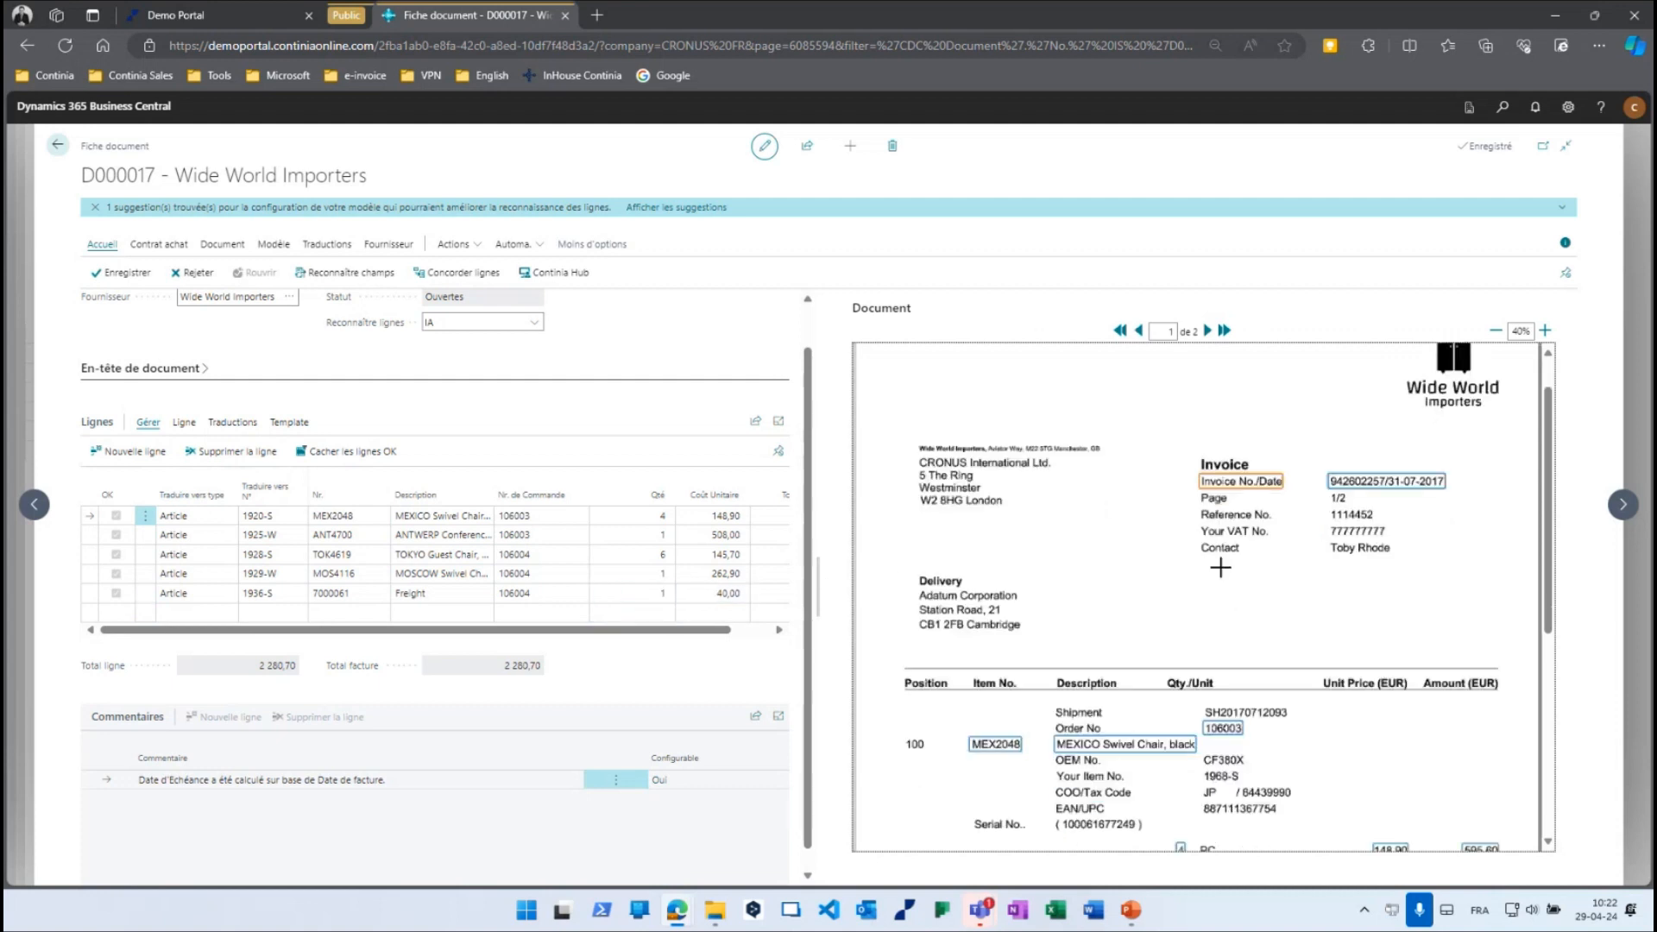
scroll(1220, 566, "down", 3)
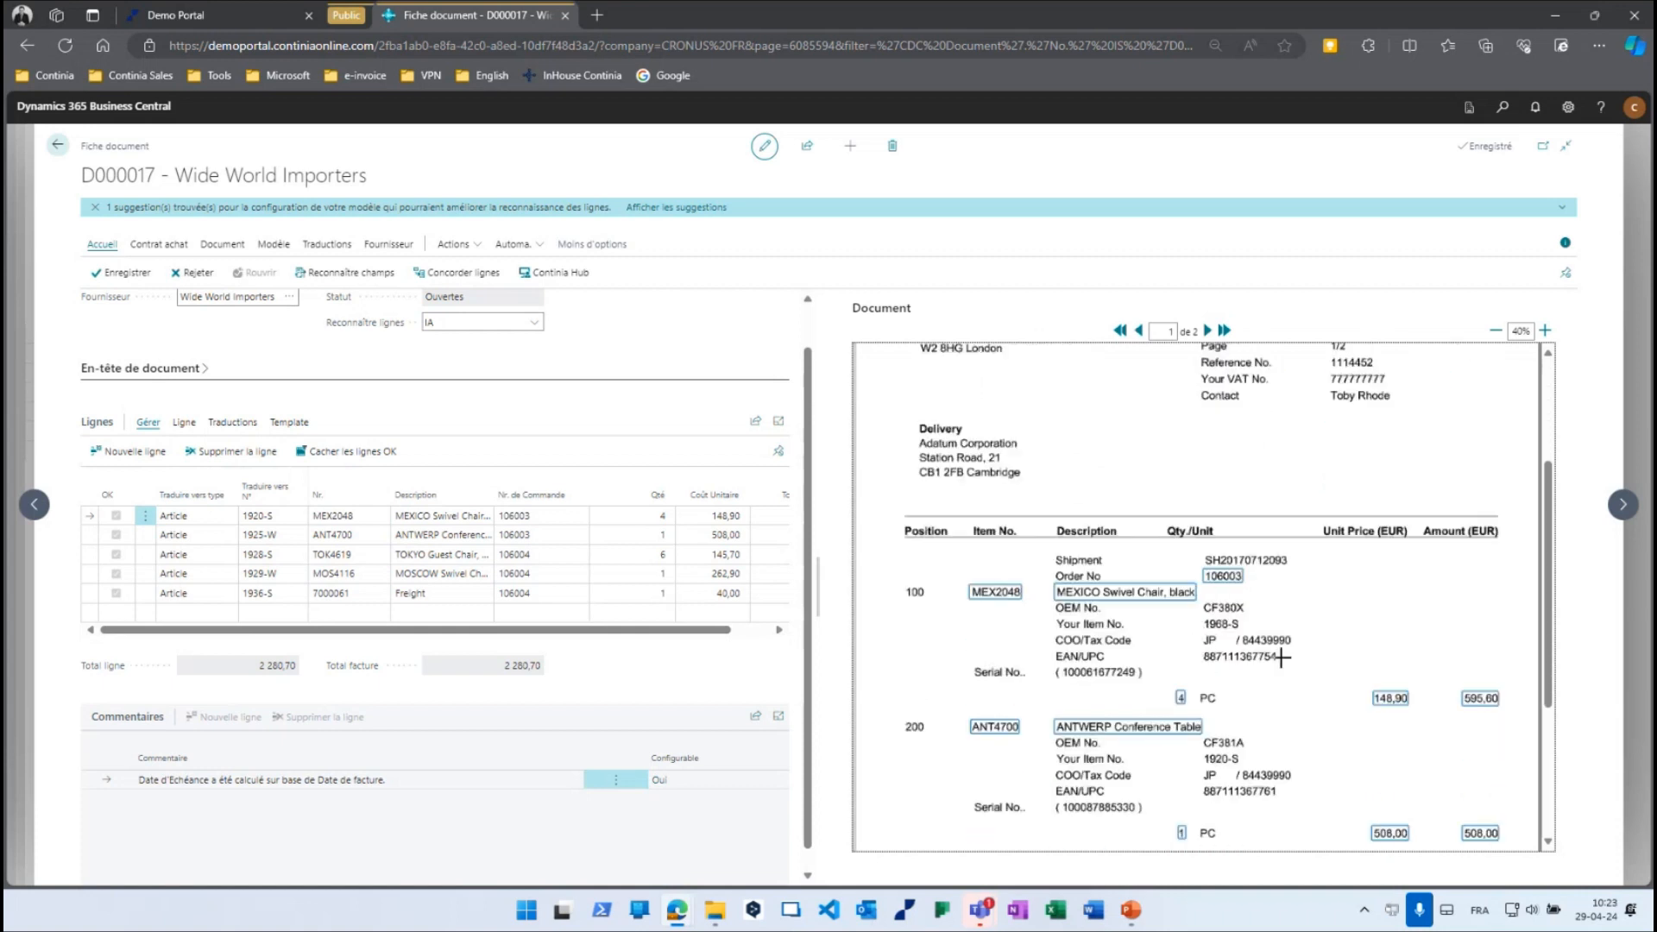
left_click(541, 516)
left_click(547, 555)
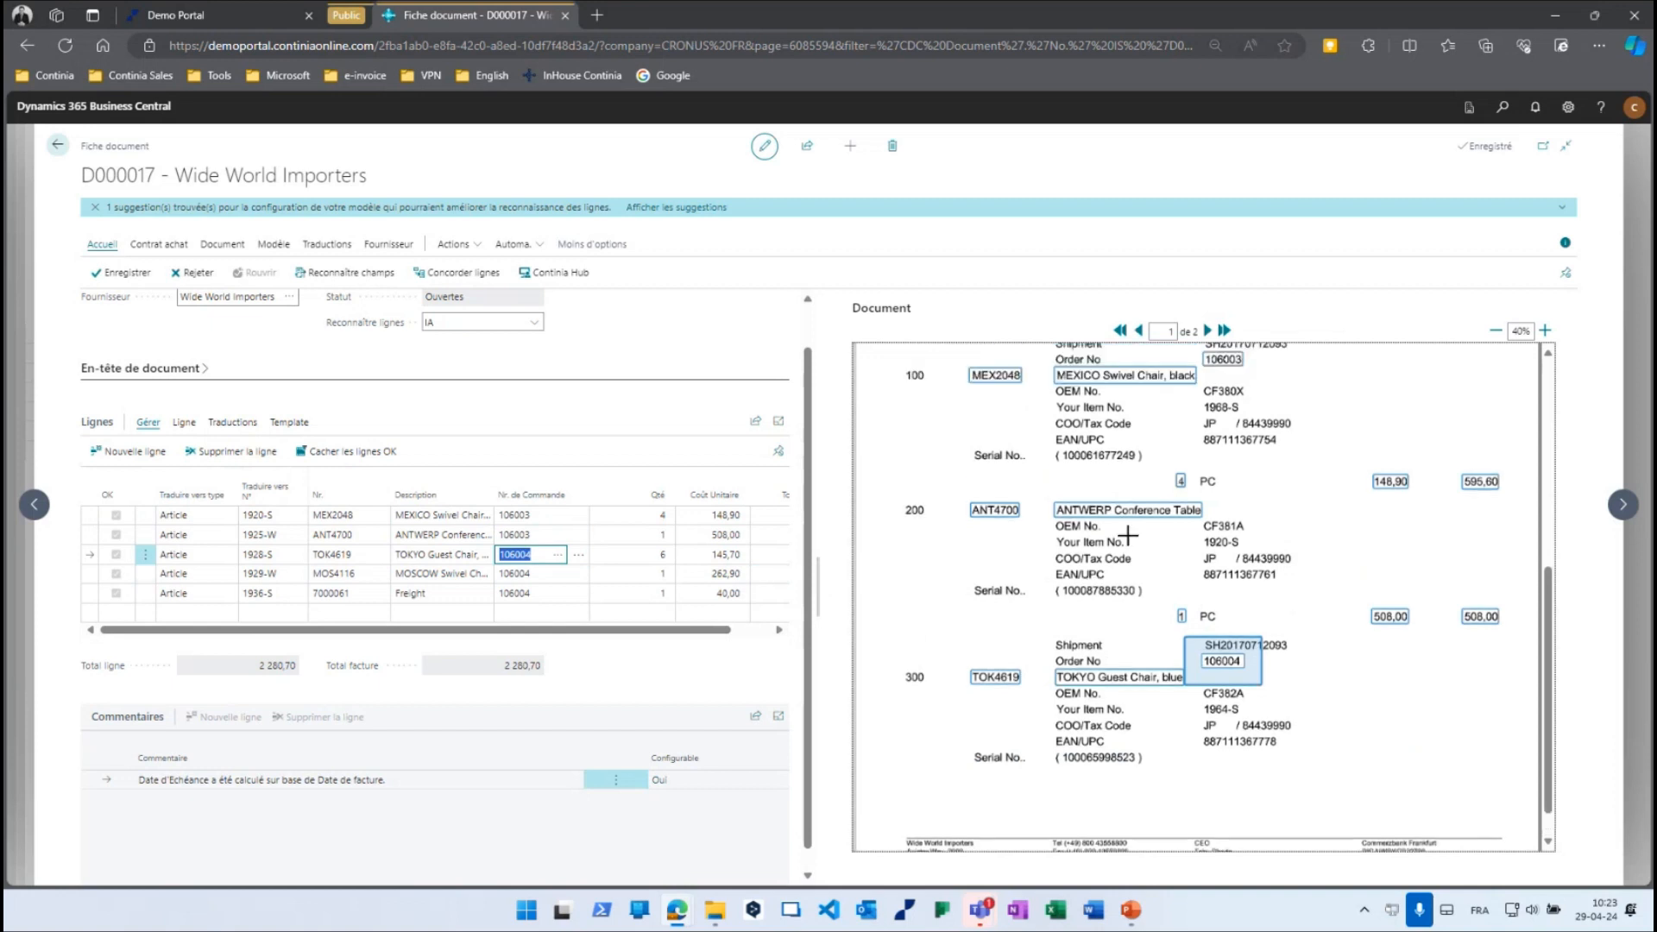
scroll(1156, 509, "up", 3)
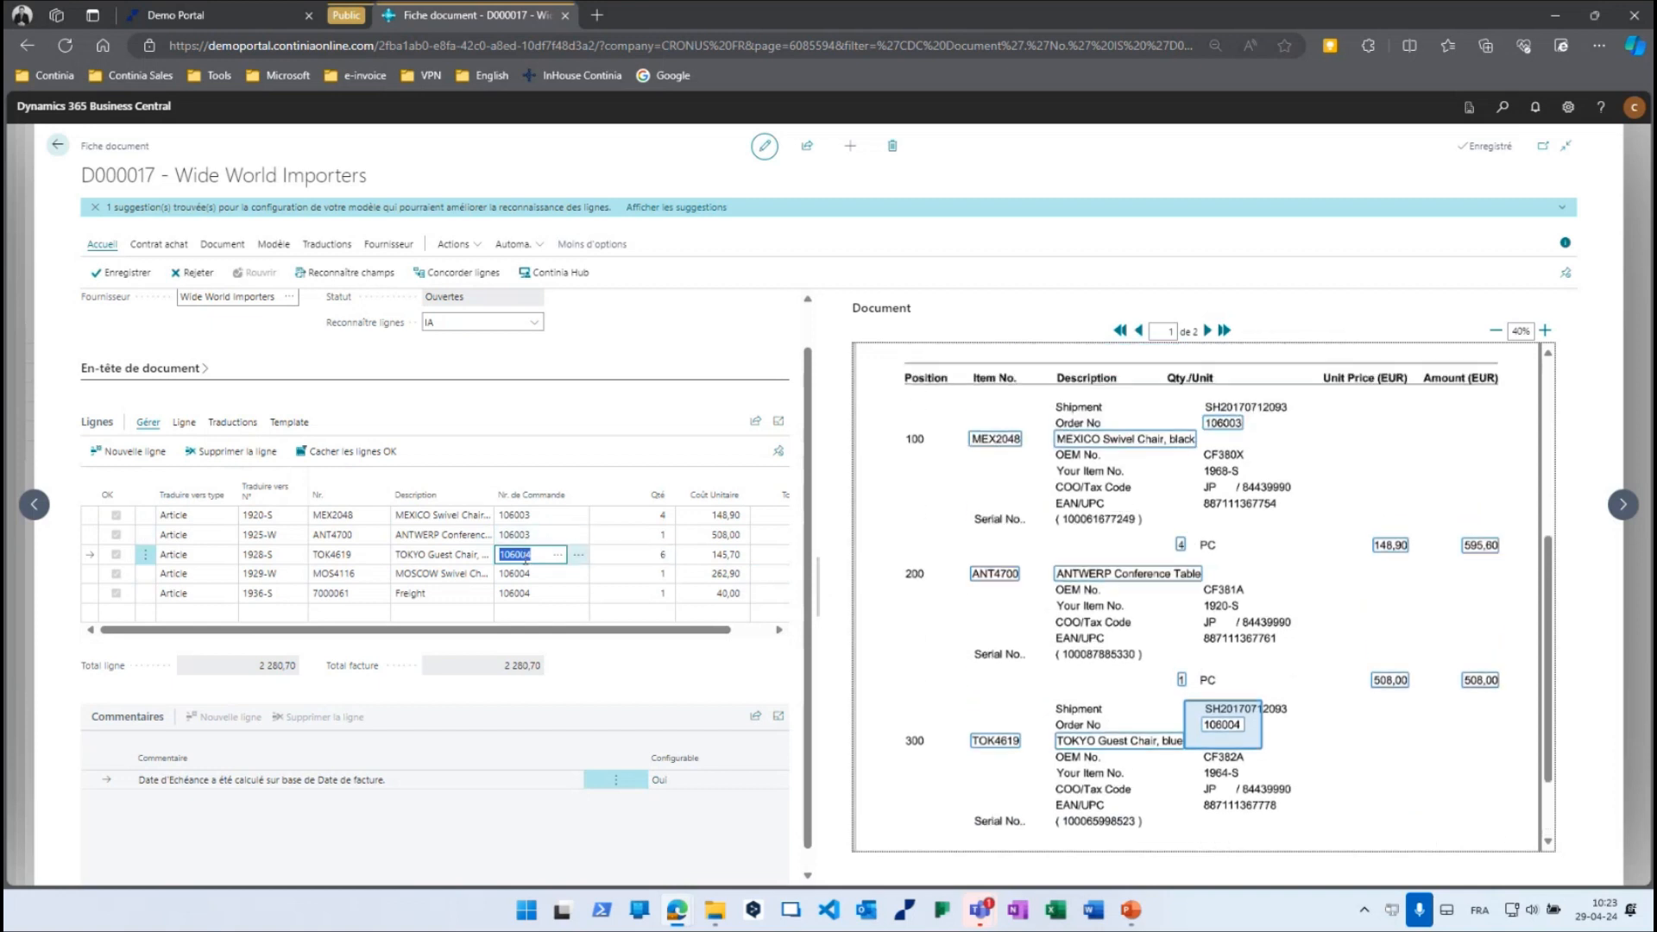
Create a template field from the MEXICO Swivel Chair's EAN/UPC value, based on the existing field N° article GTIN.
left_click(1237, 505)
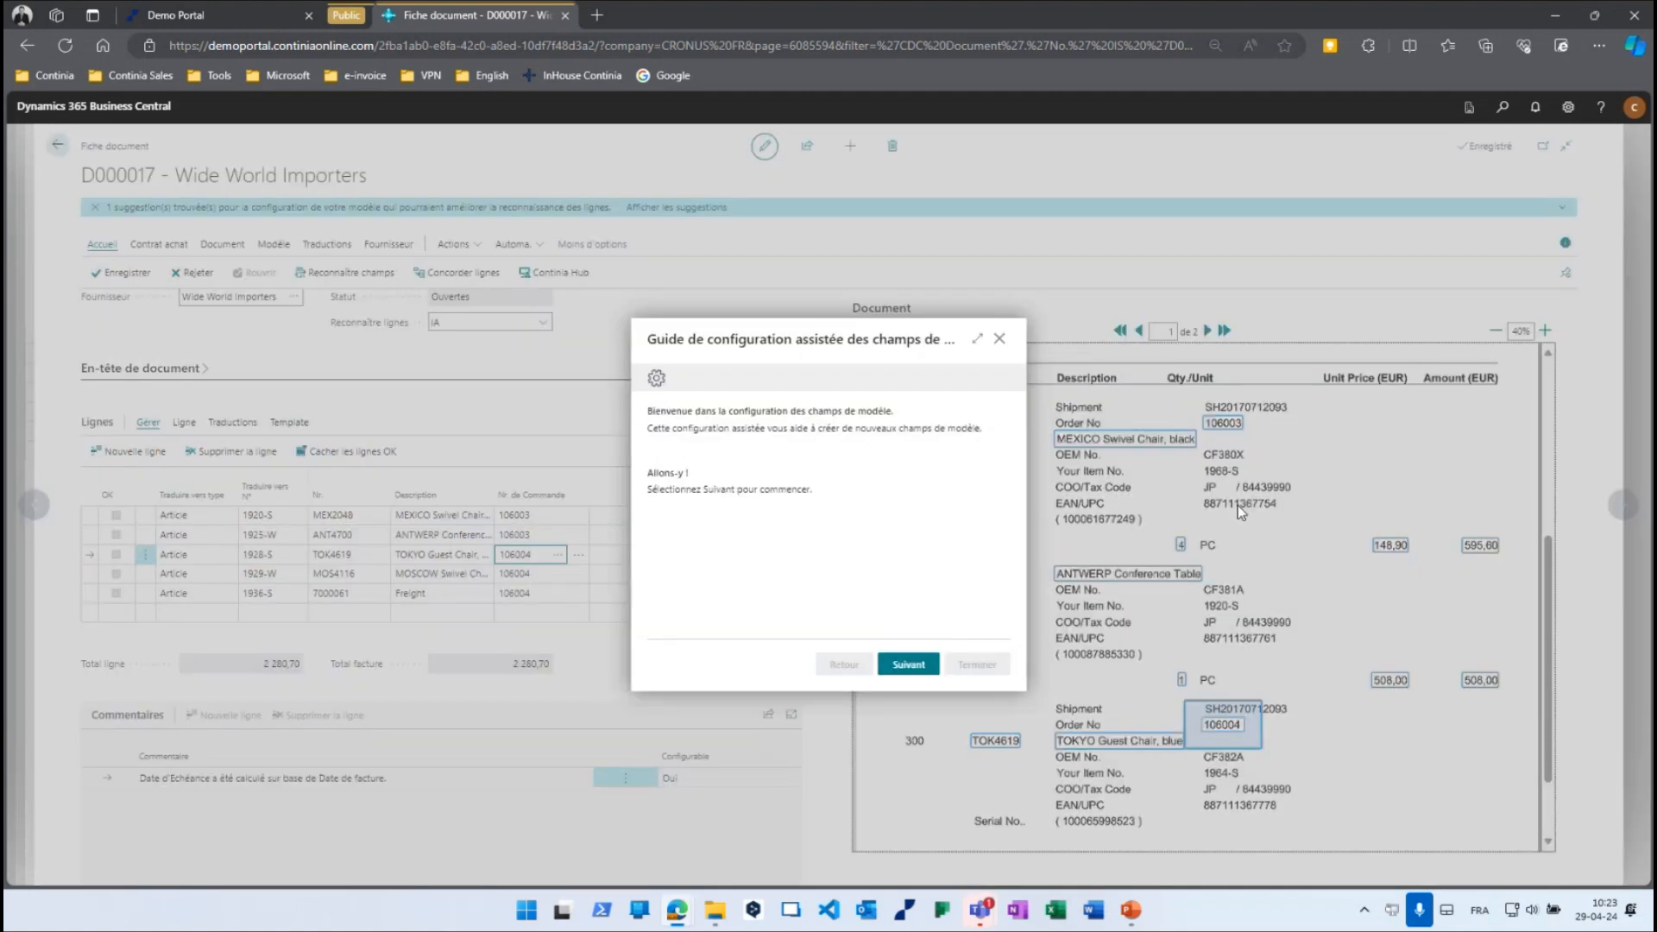
left_click(904, 666)
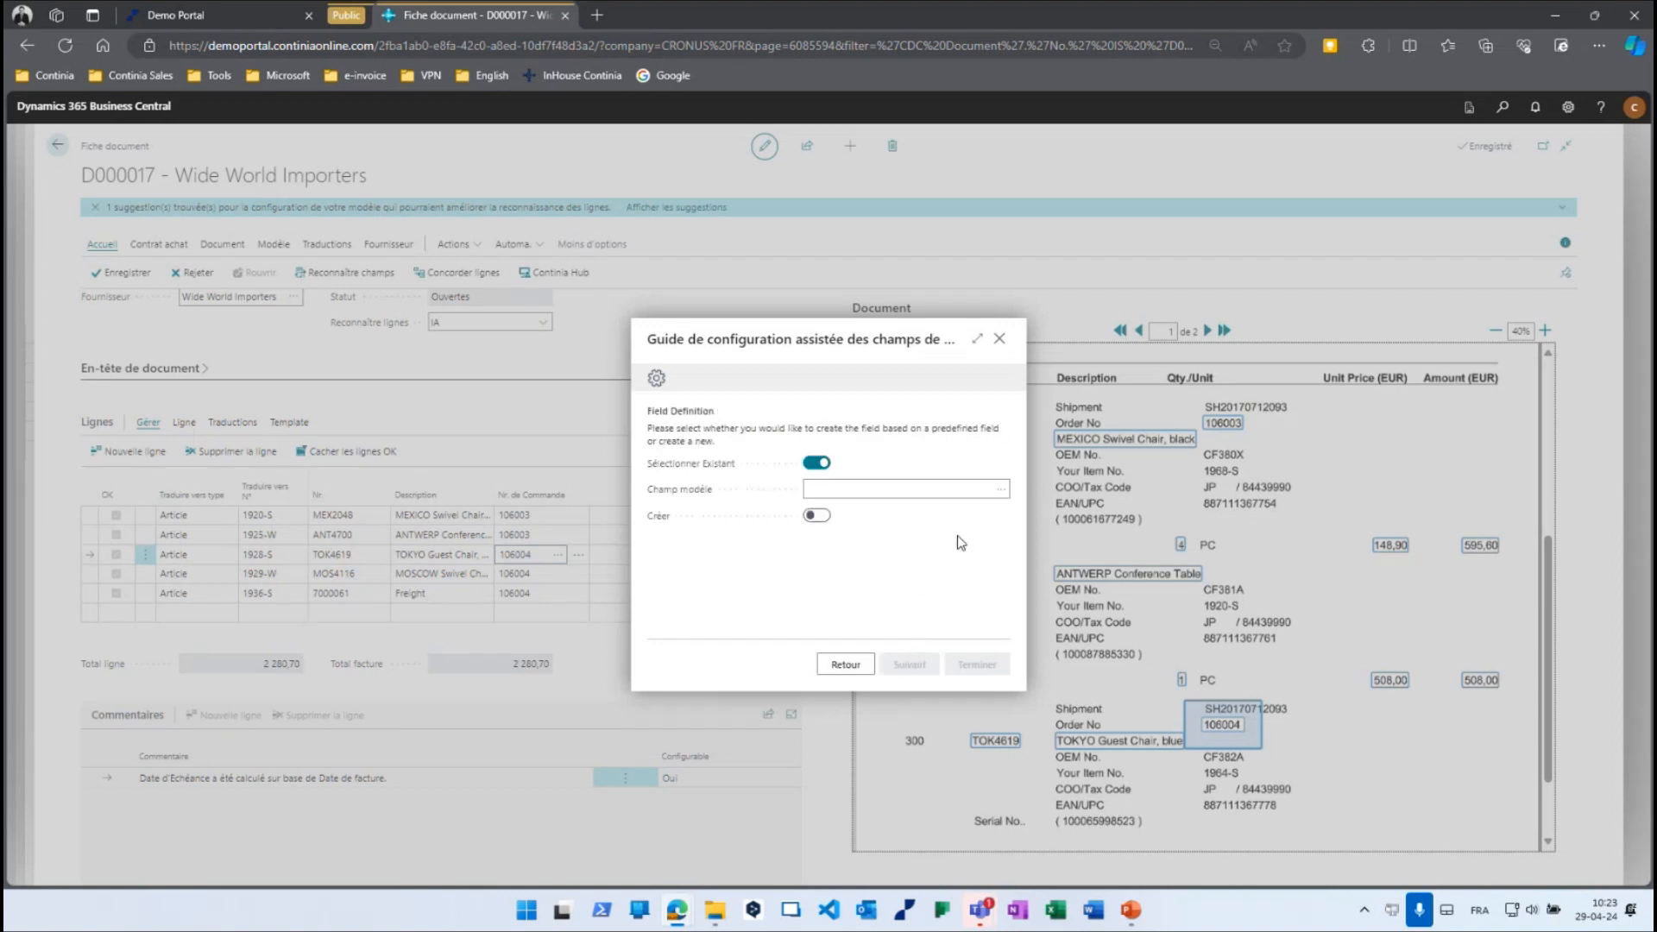
left_click(1000, 489)
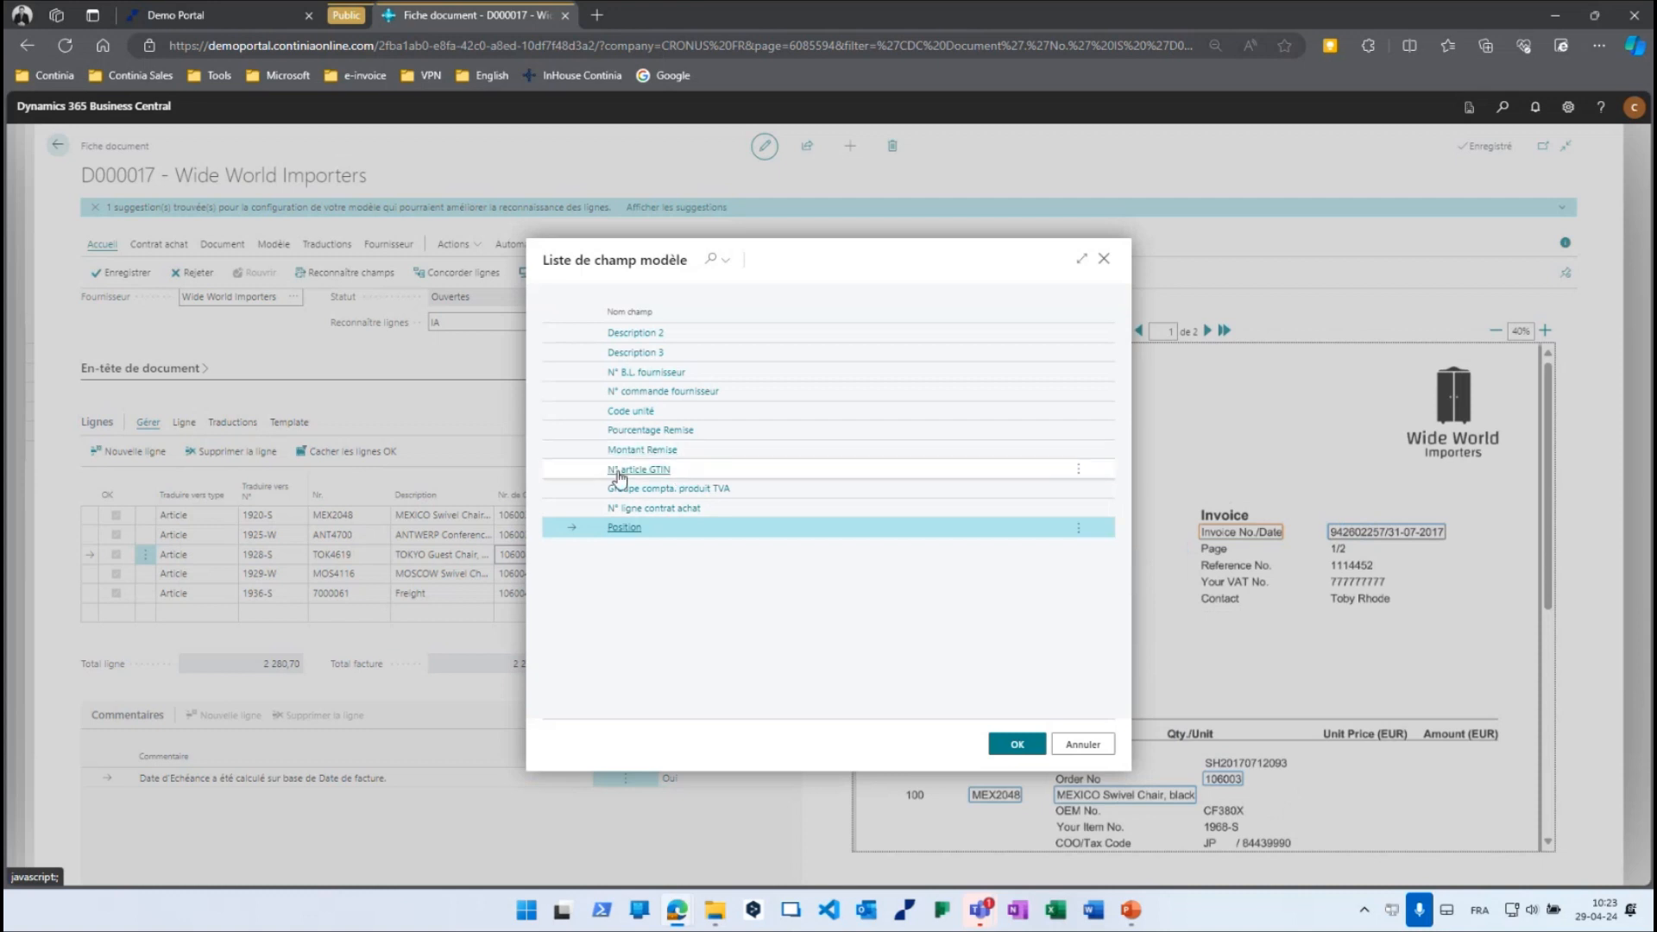
left_click(638, 469)
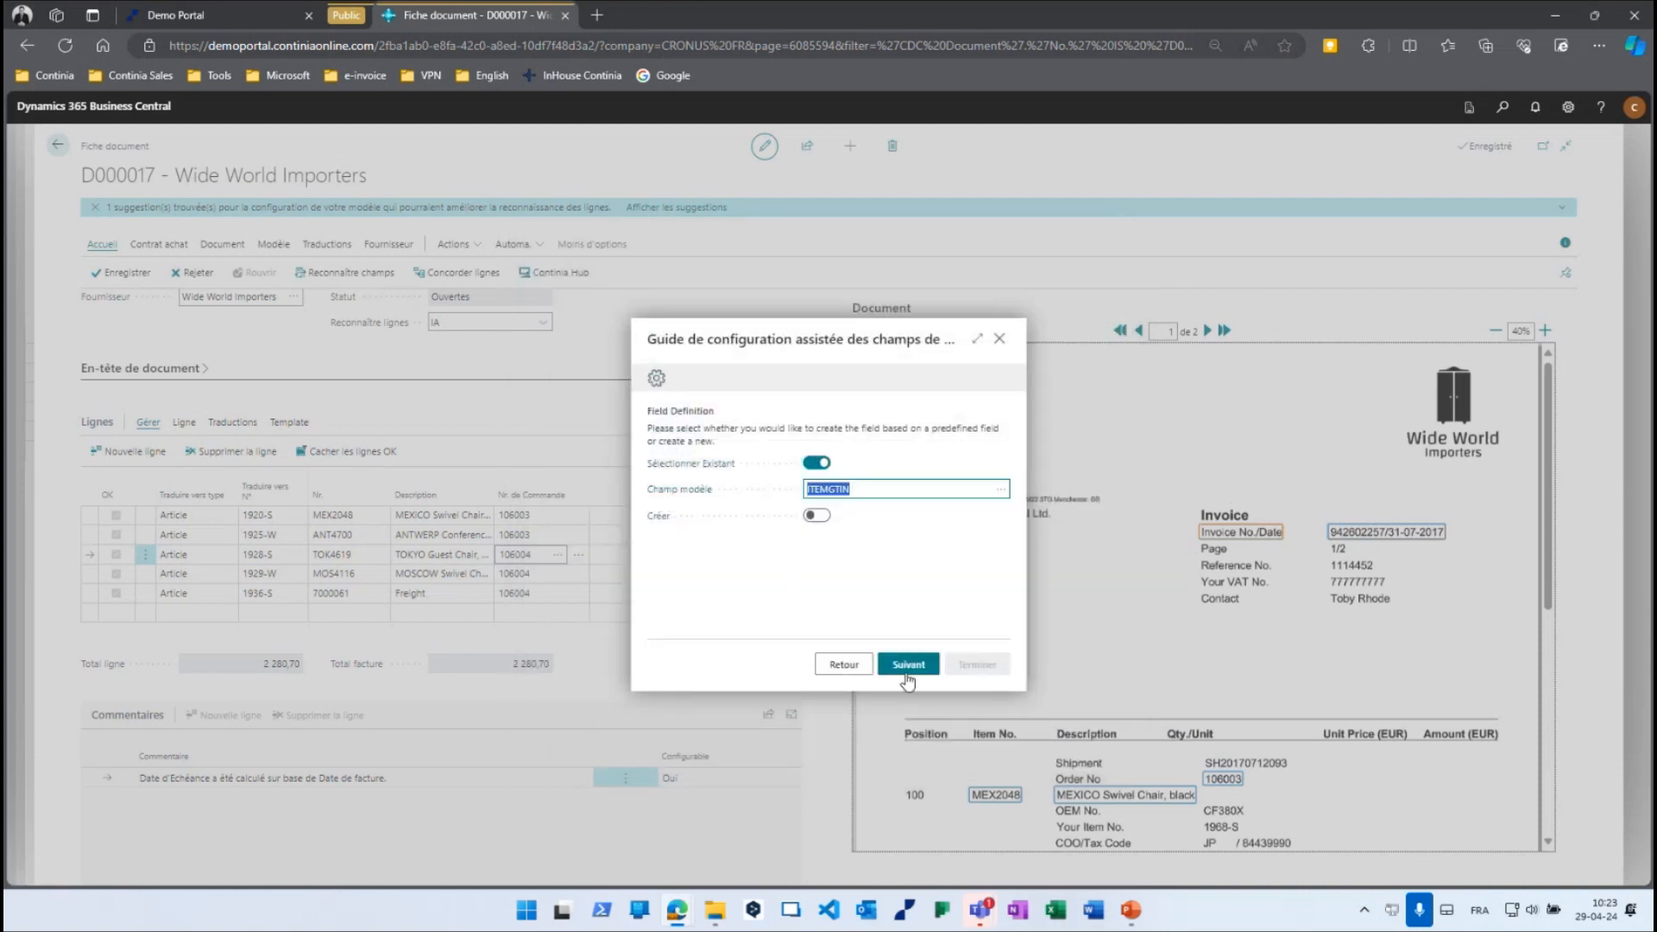
left_click(908, 666)
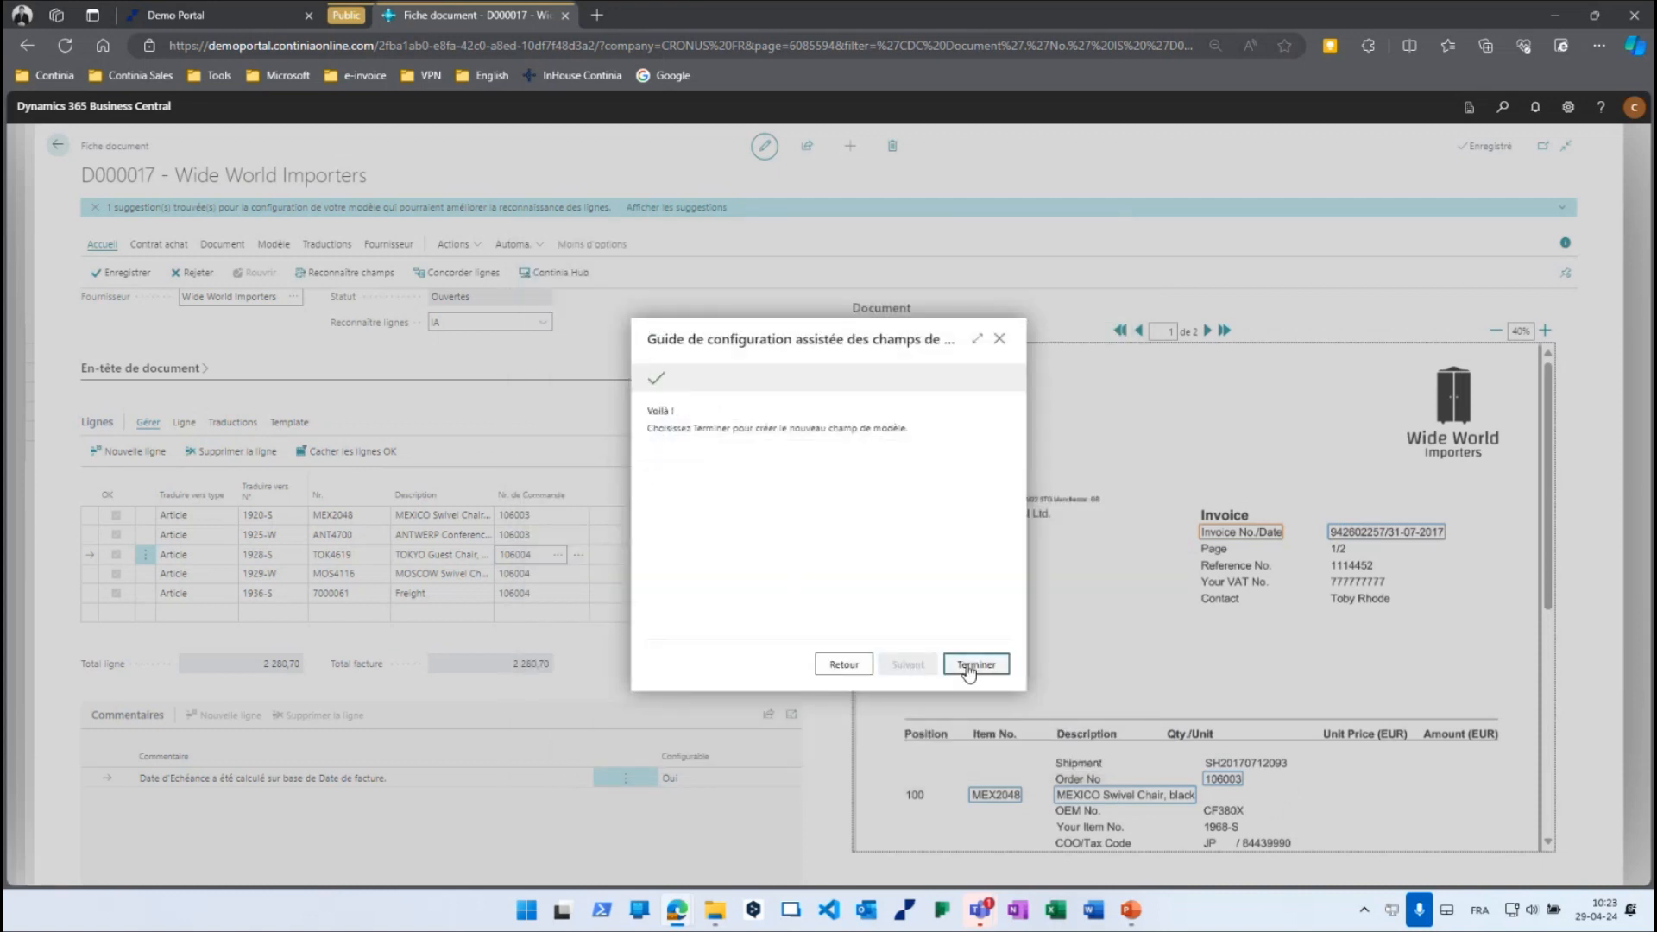
left_click(974, 666)
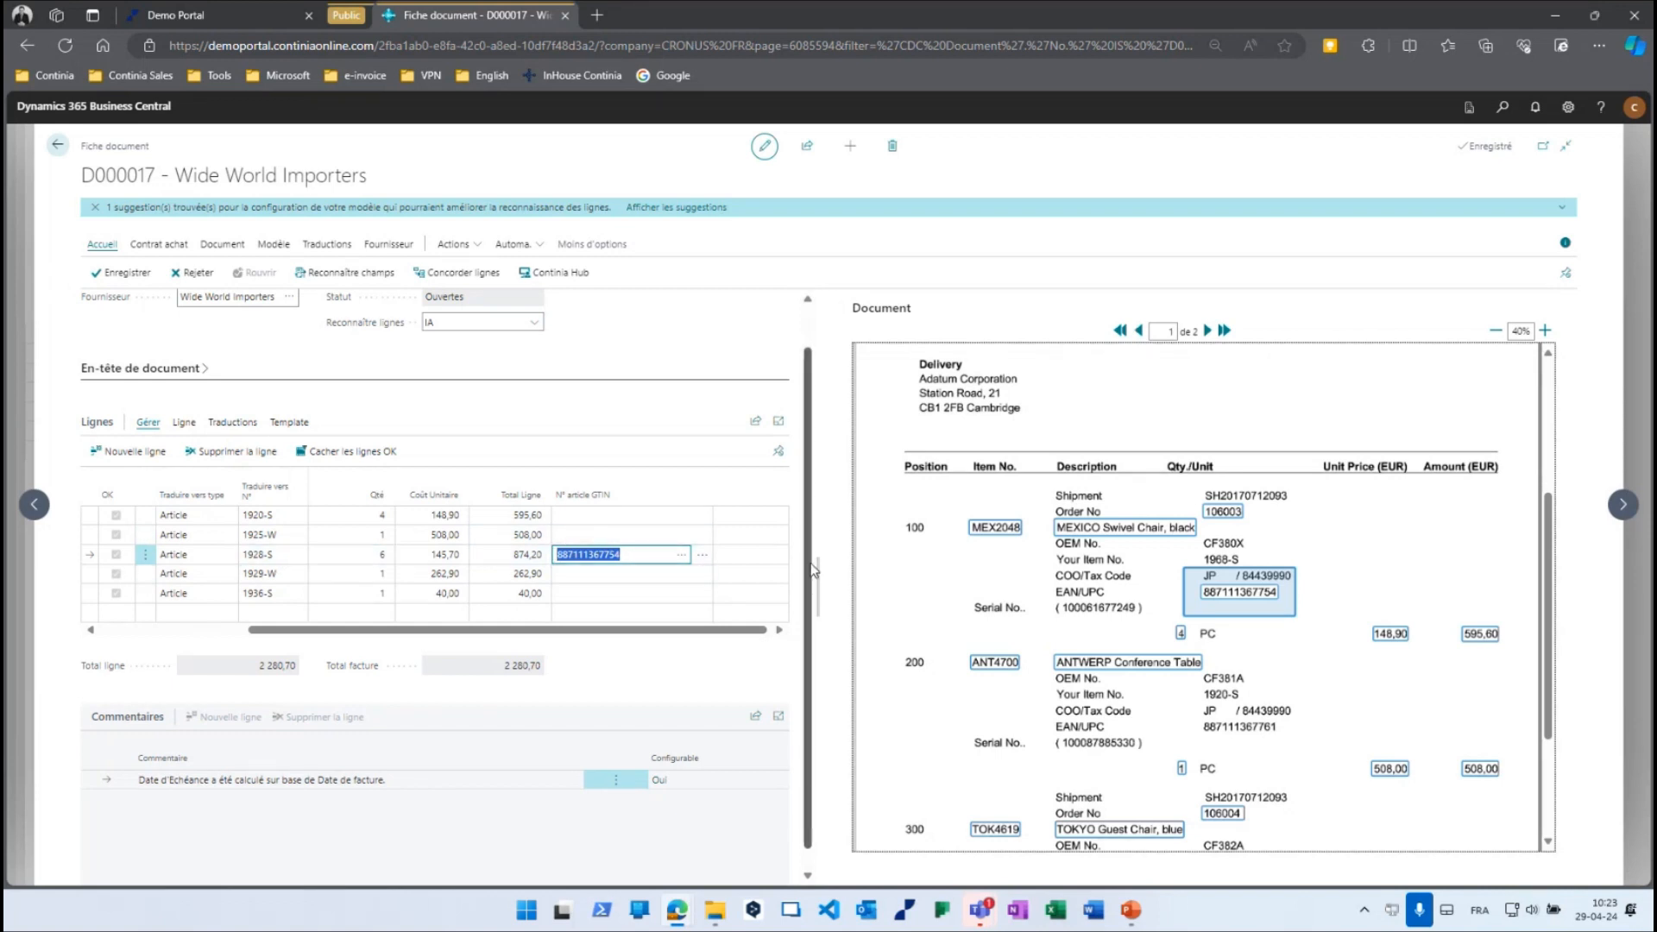
Capture the MEXICO Swivel Chair's EAN/UPC value from the invoice into N° article GTIN on the first line.
left_click(572, 516)
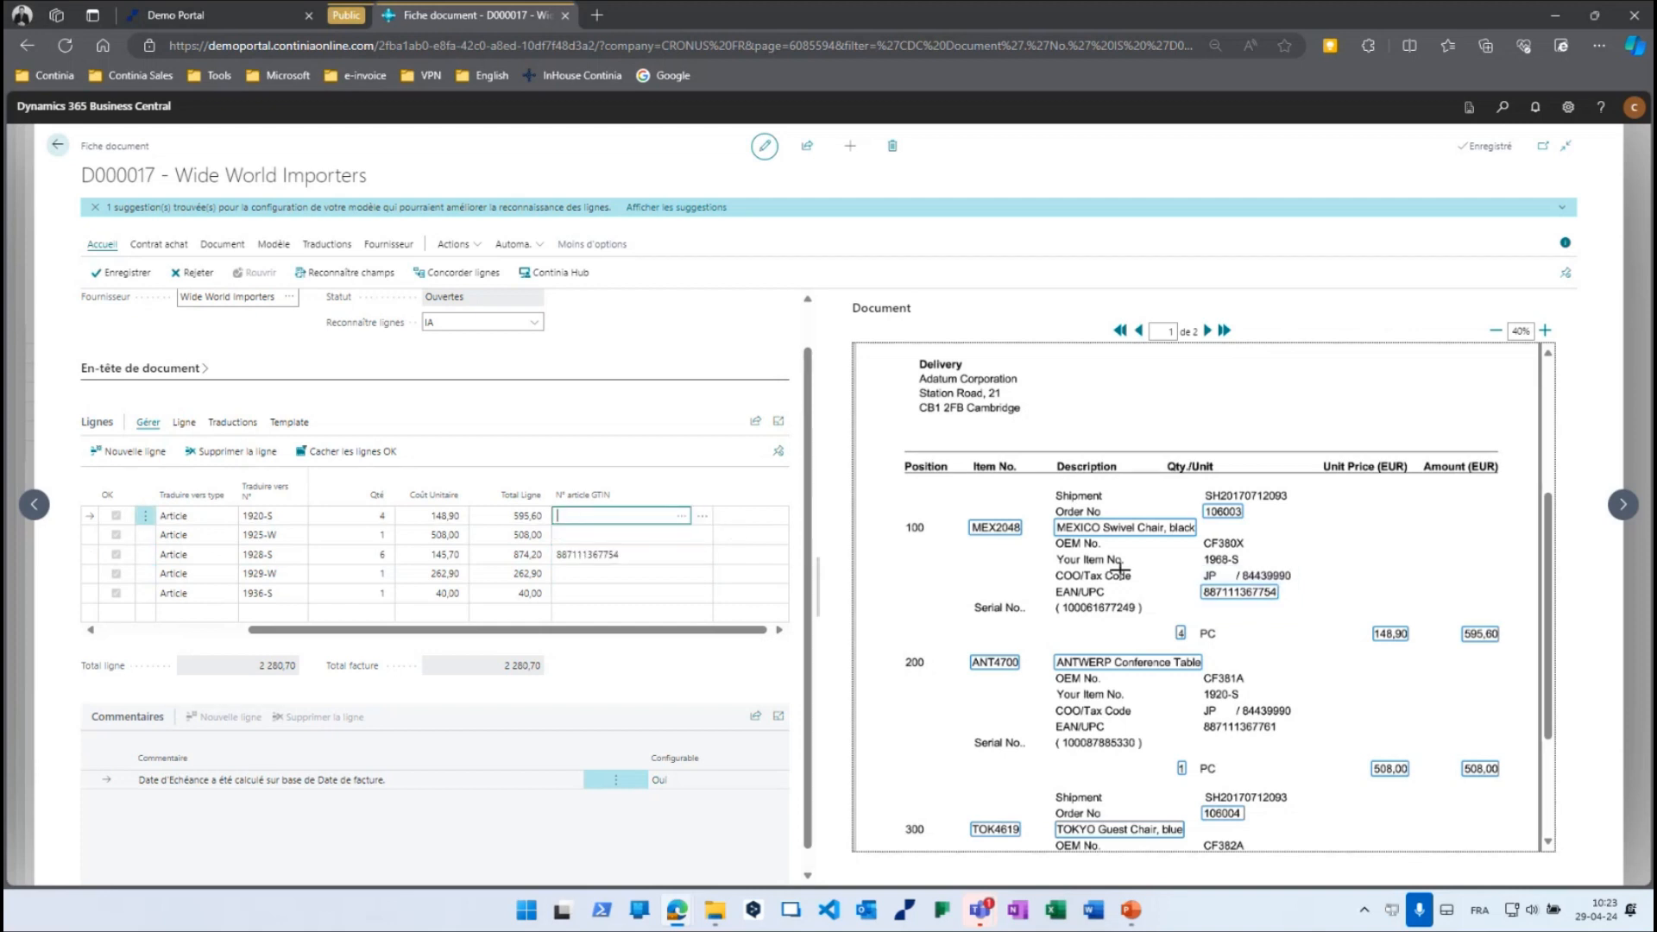
left_click_drag(1198, 585, 1280, 604)
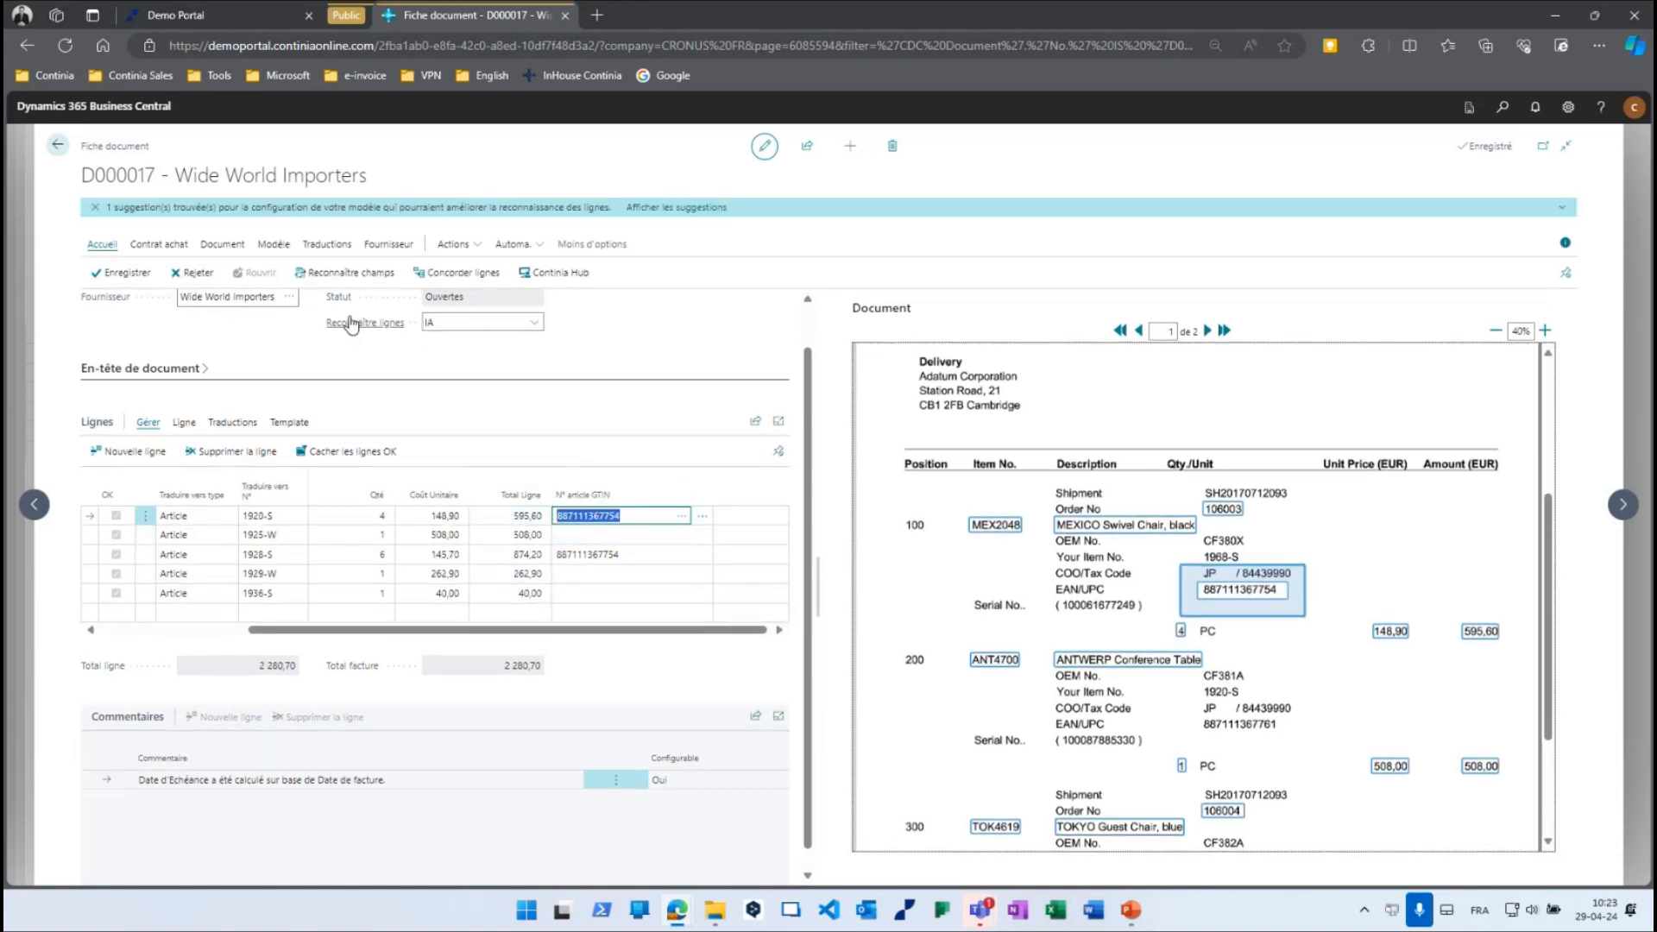
Rerun field recognition and check the N° article GTIN values of the first four lines against the EAN/UPC values on the invoice.
left_click(354, 275)
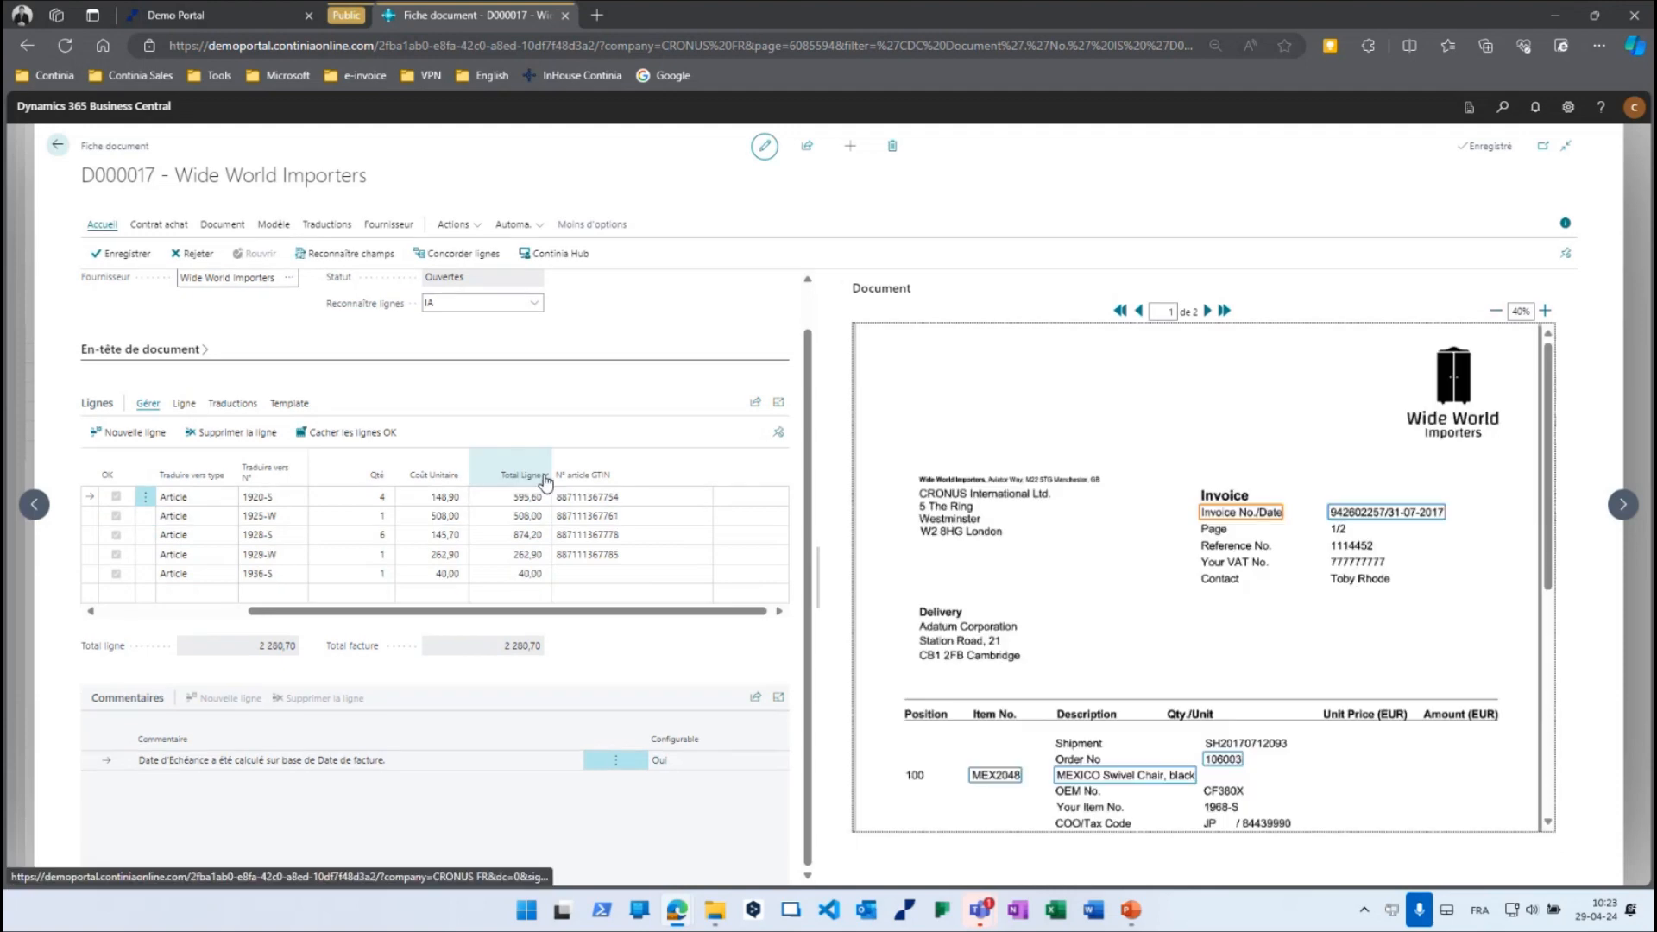
left_click(623, 515)
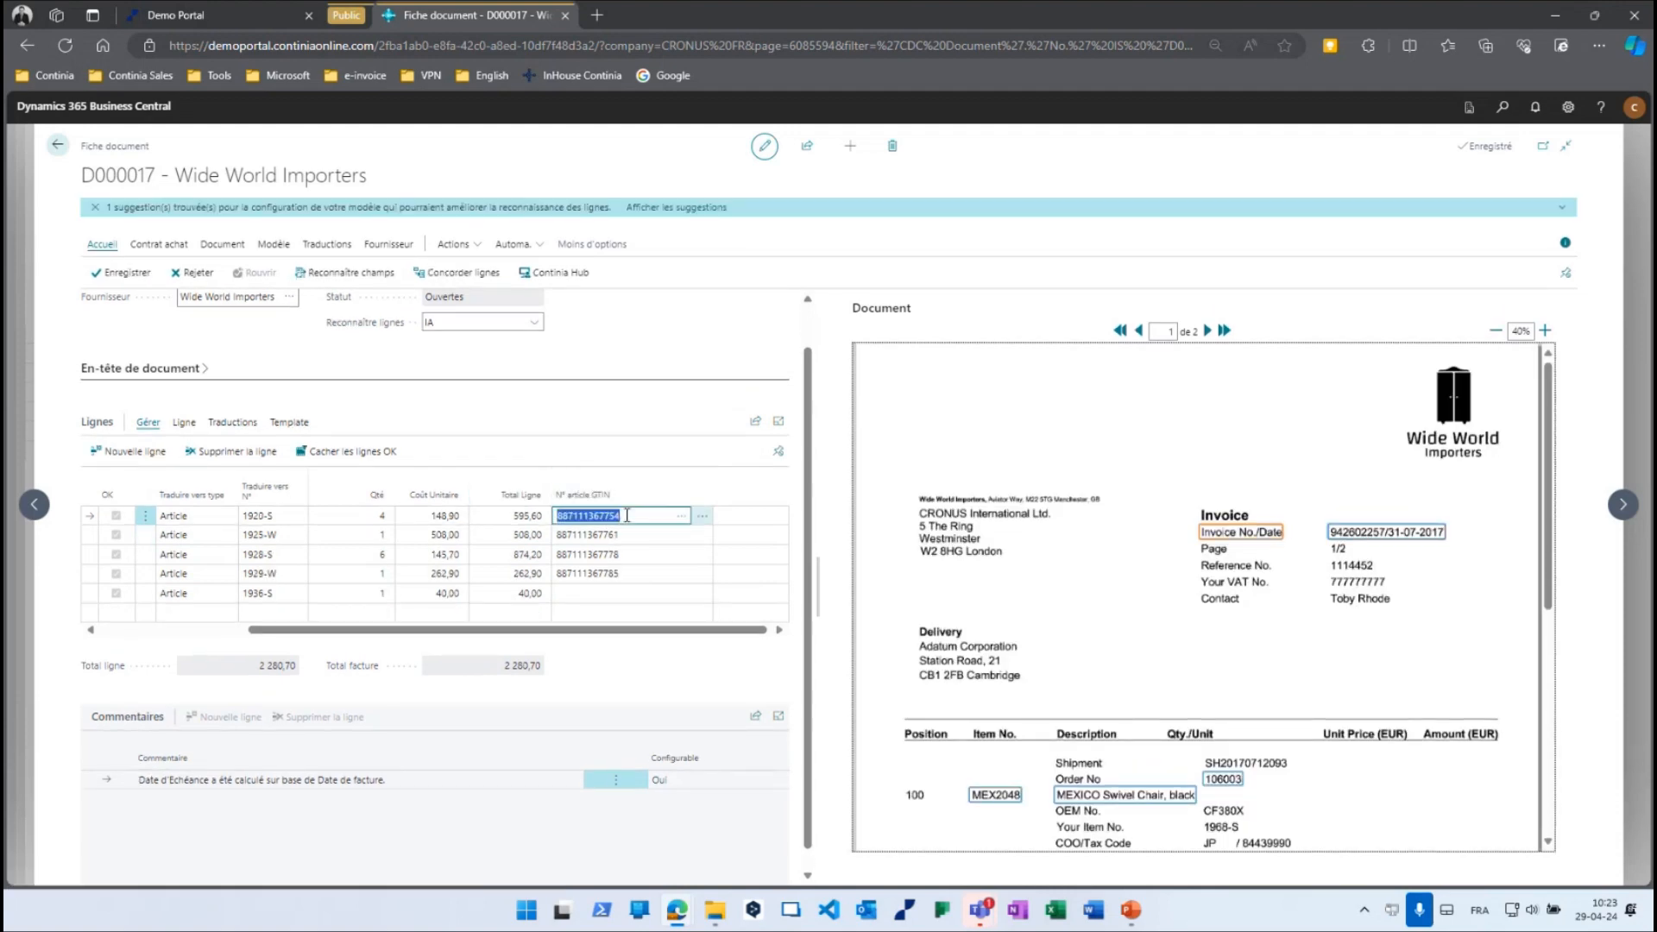
left_click(648, 536)
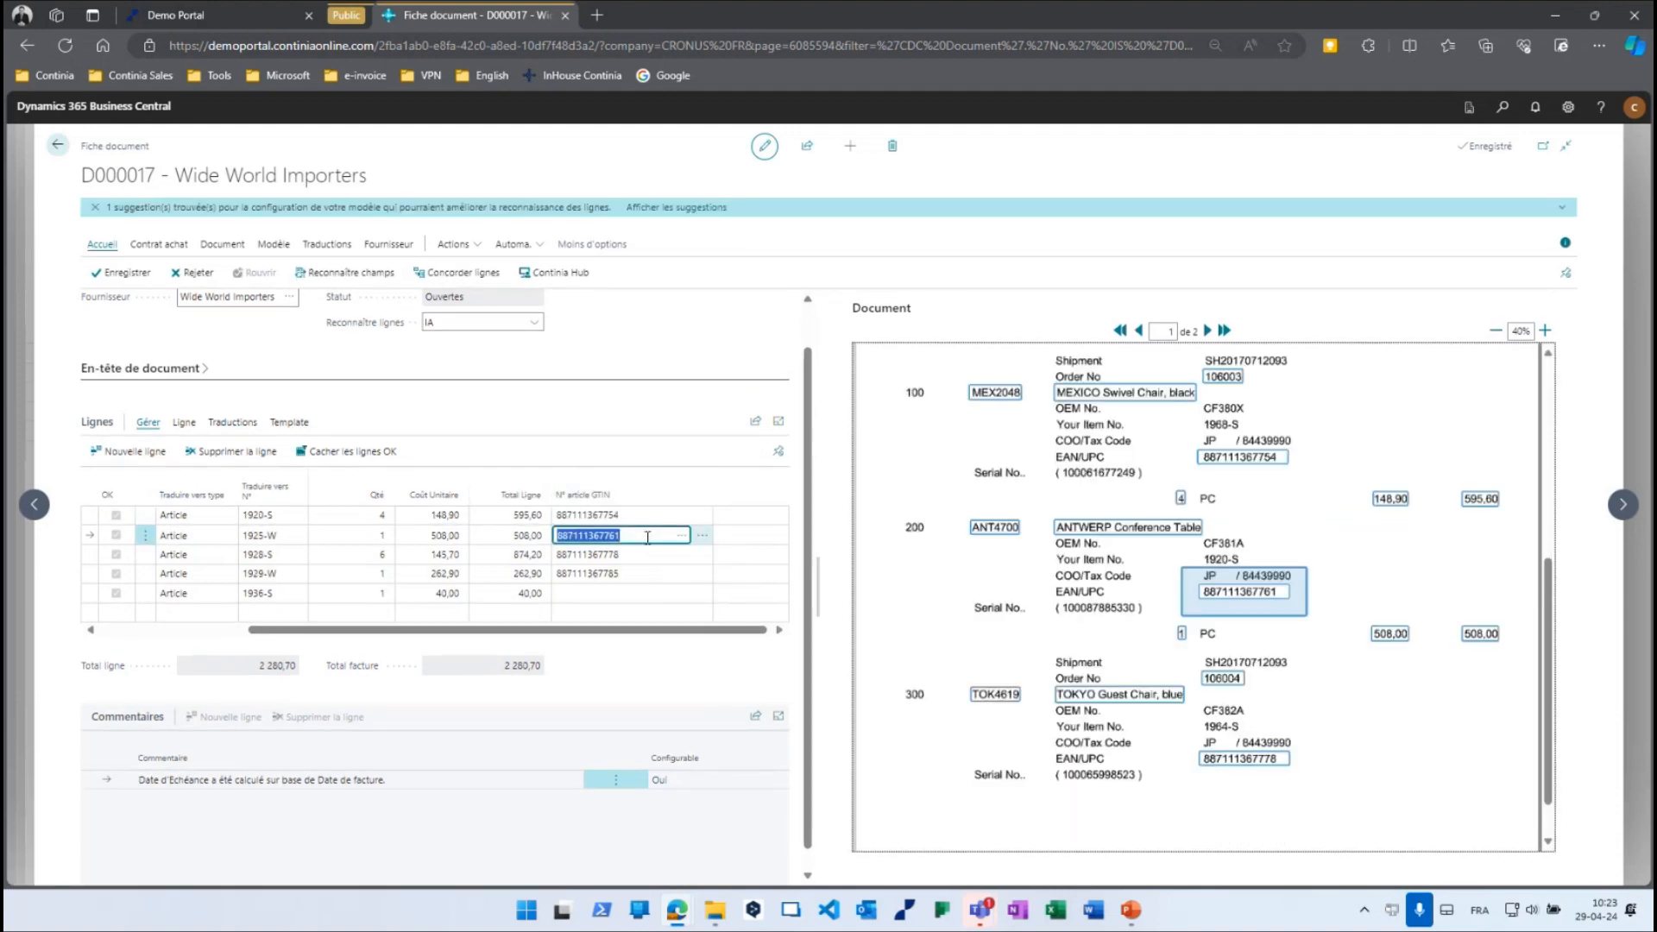
key("Down")
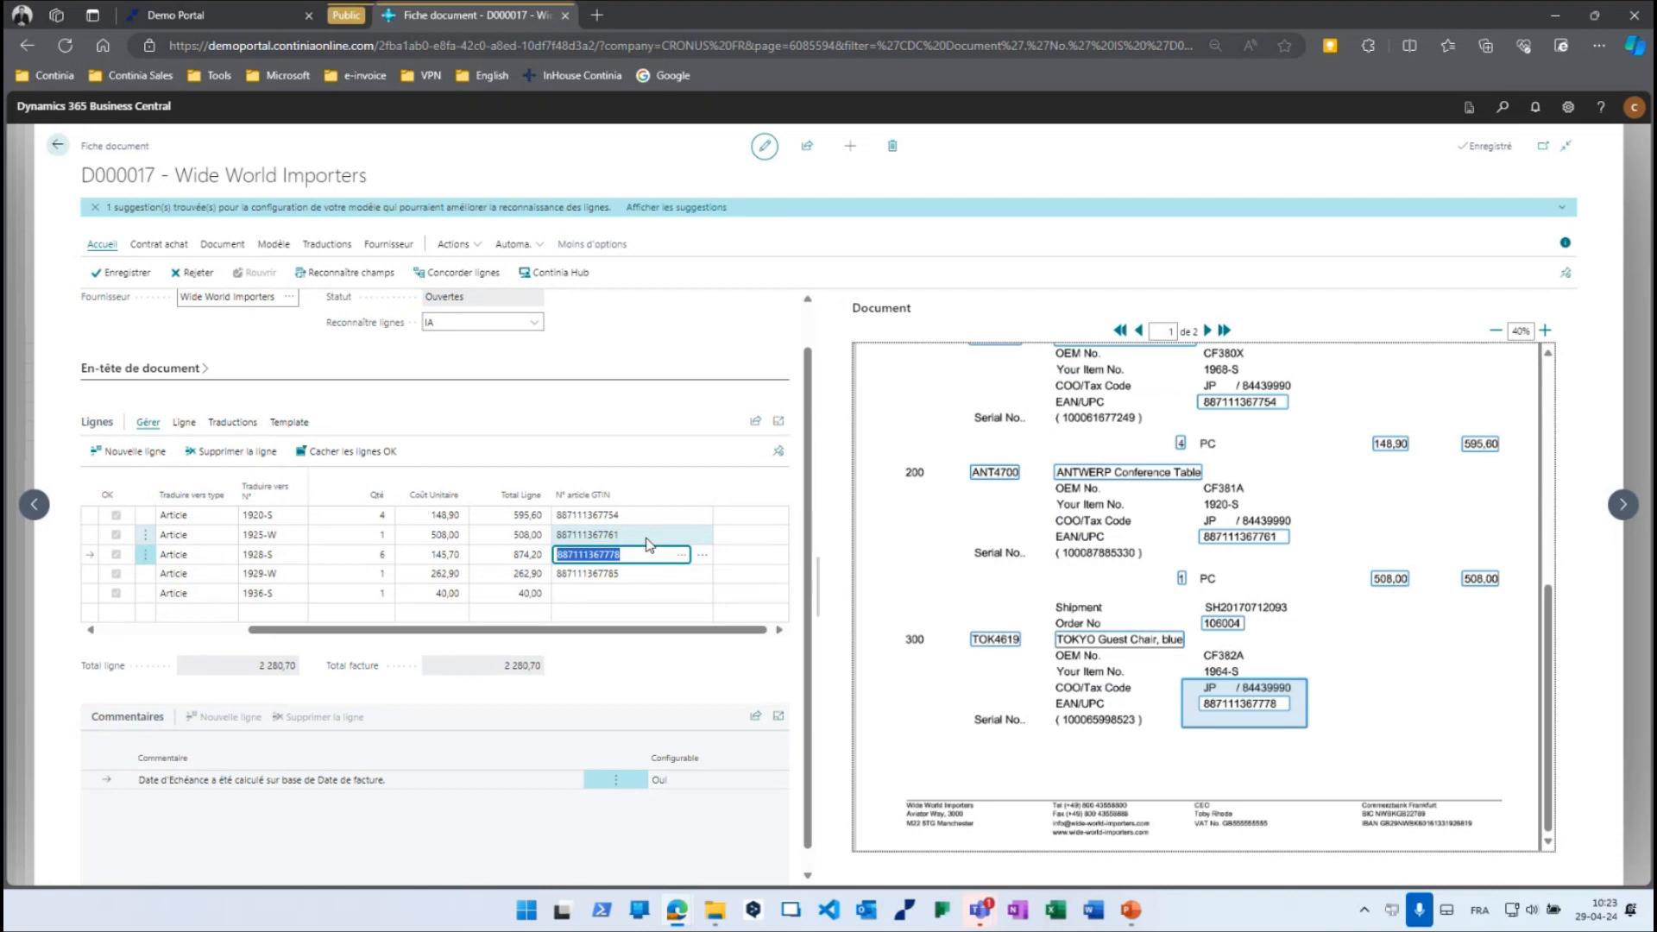
key("Down")
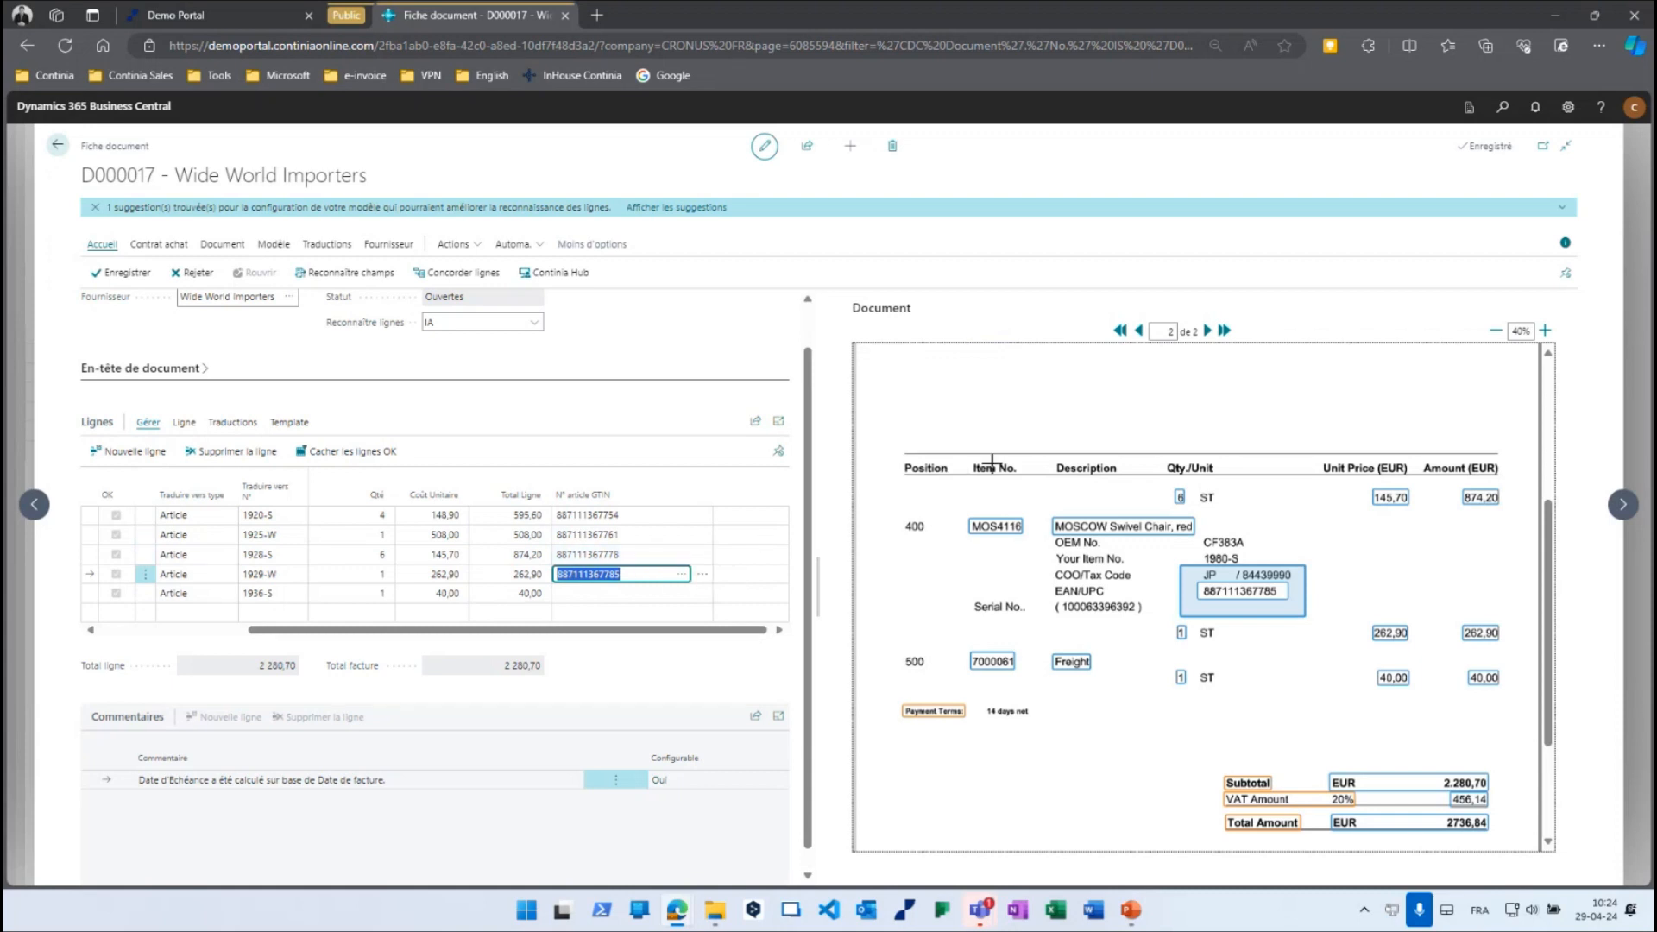
Examine how the TOKYO Guest Chair line spans both invoice pages and locate its captured quantity on the second page.
left_click(1139, 337)
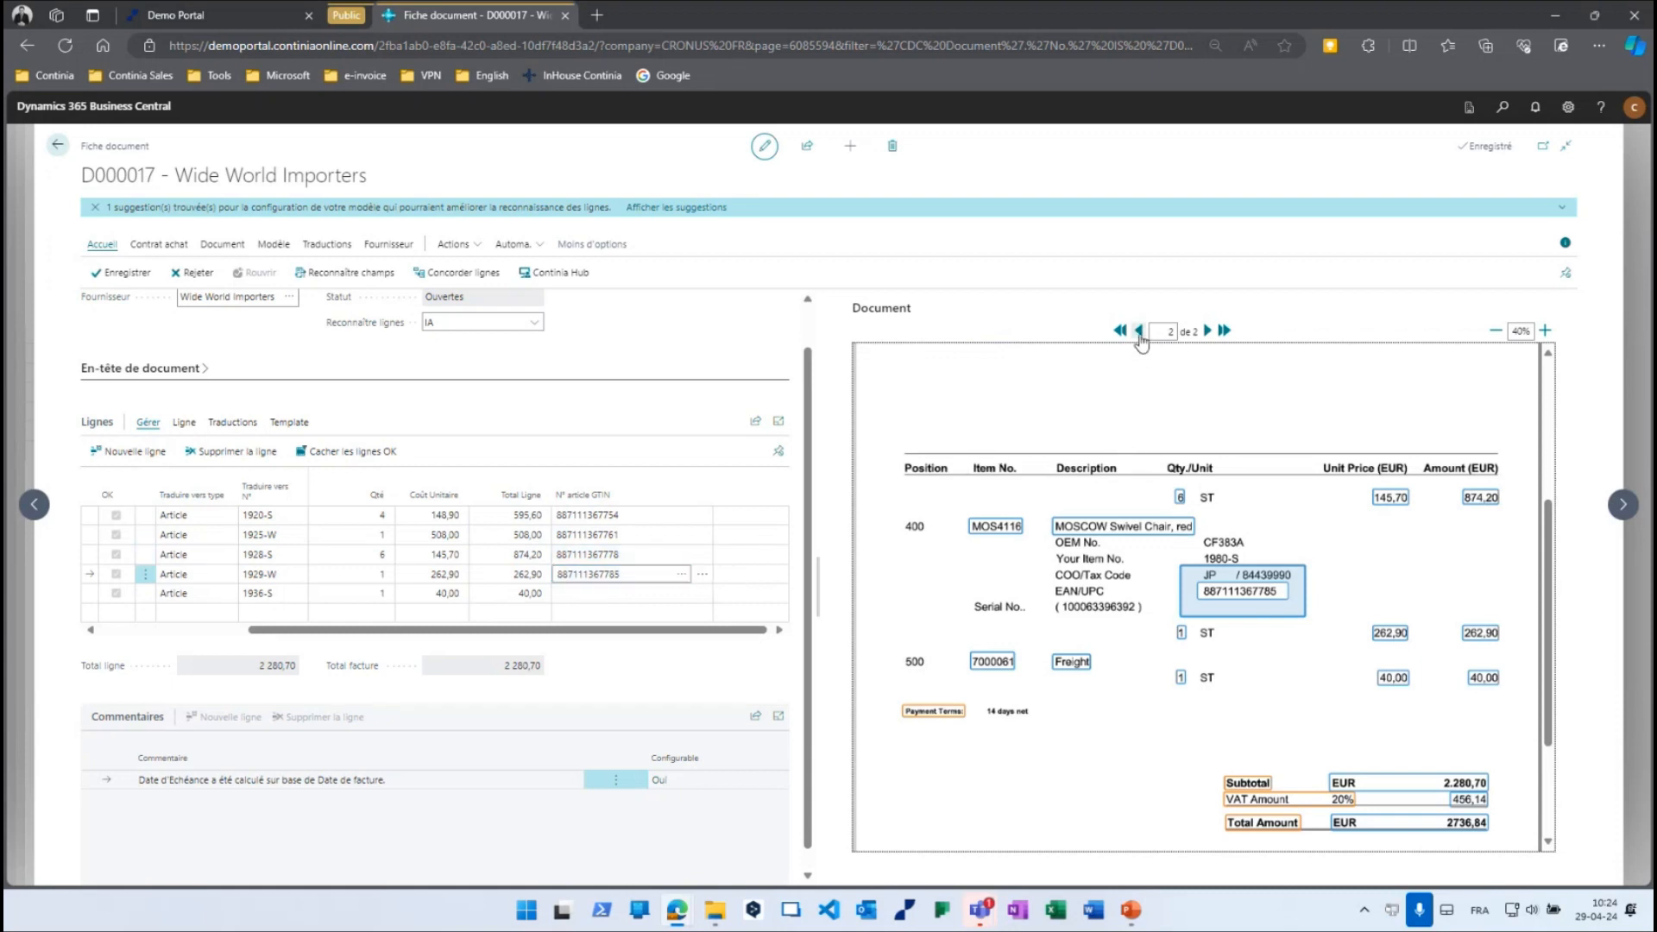
scroll(1156, 704, "down", 2)
scroll(1156, 704, "down", 4)
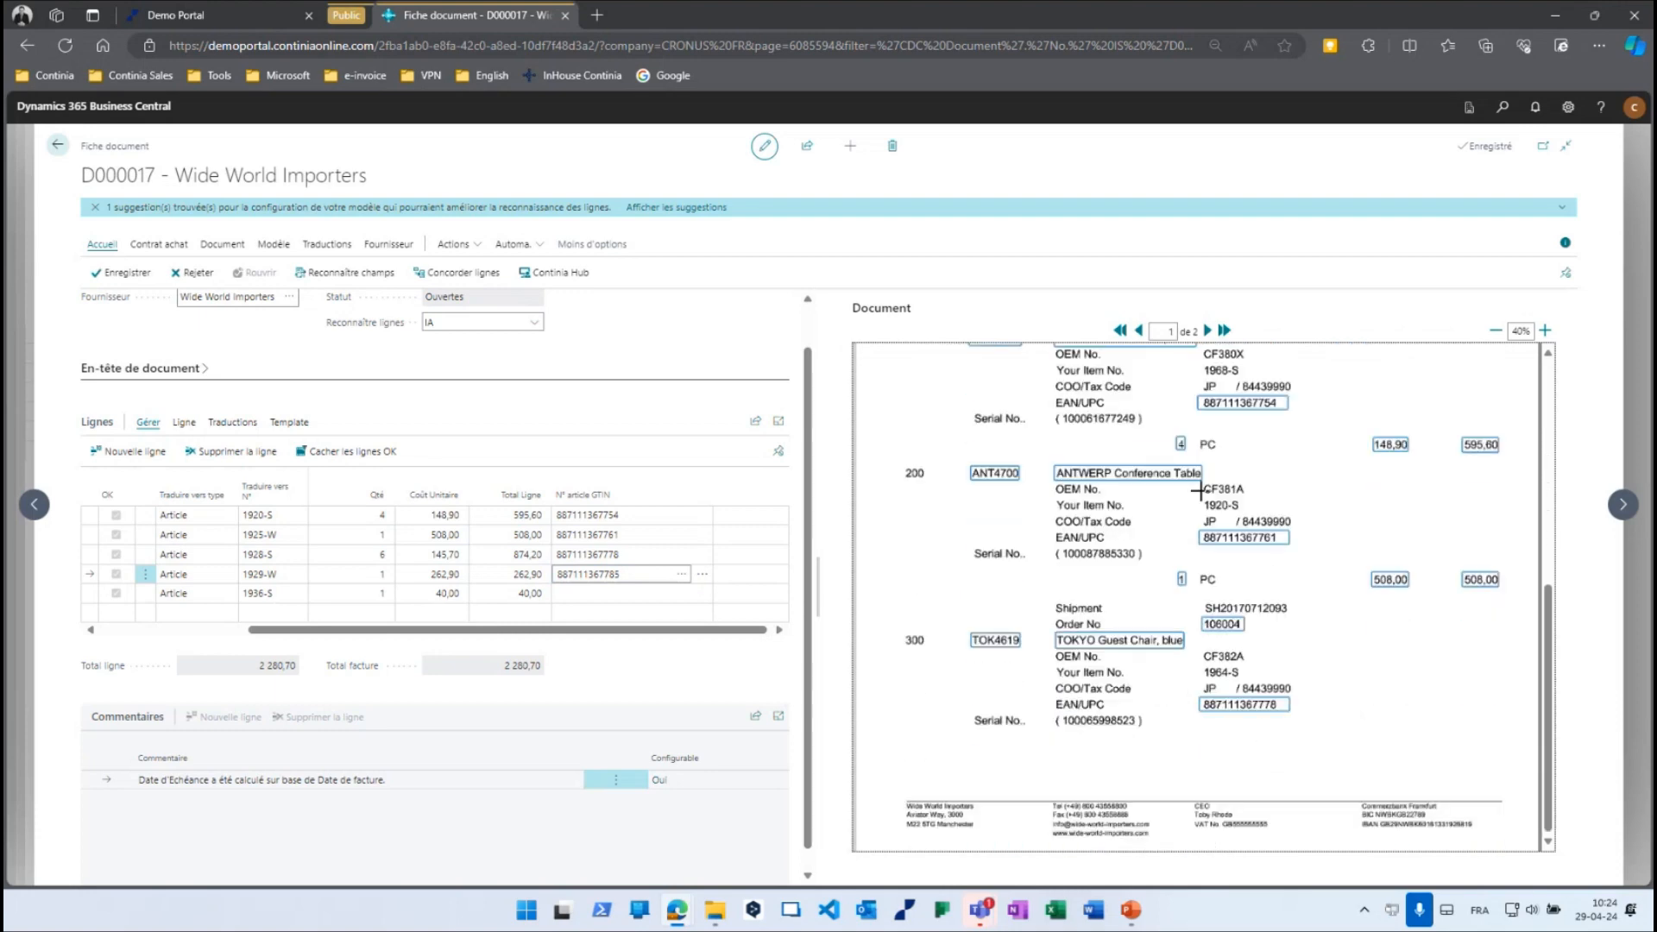
left_click(1207, 331)
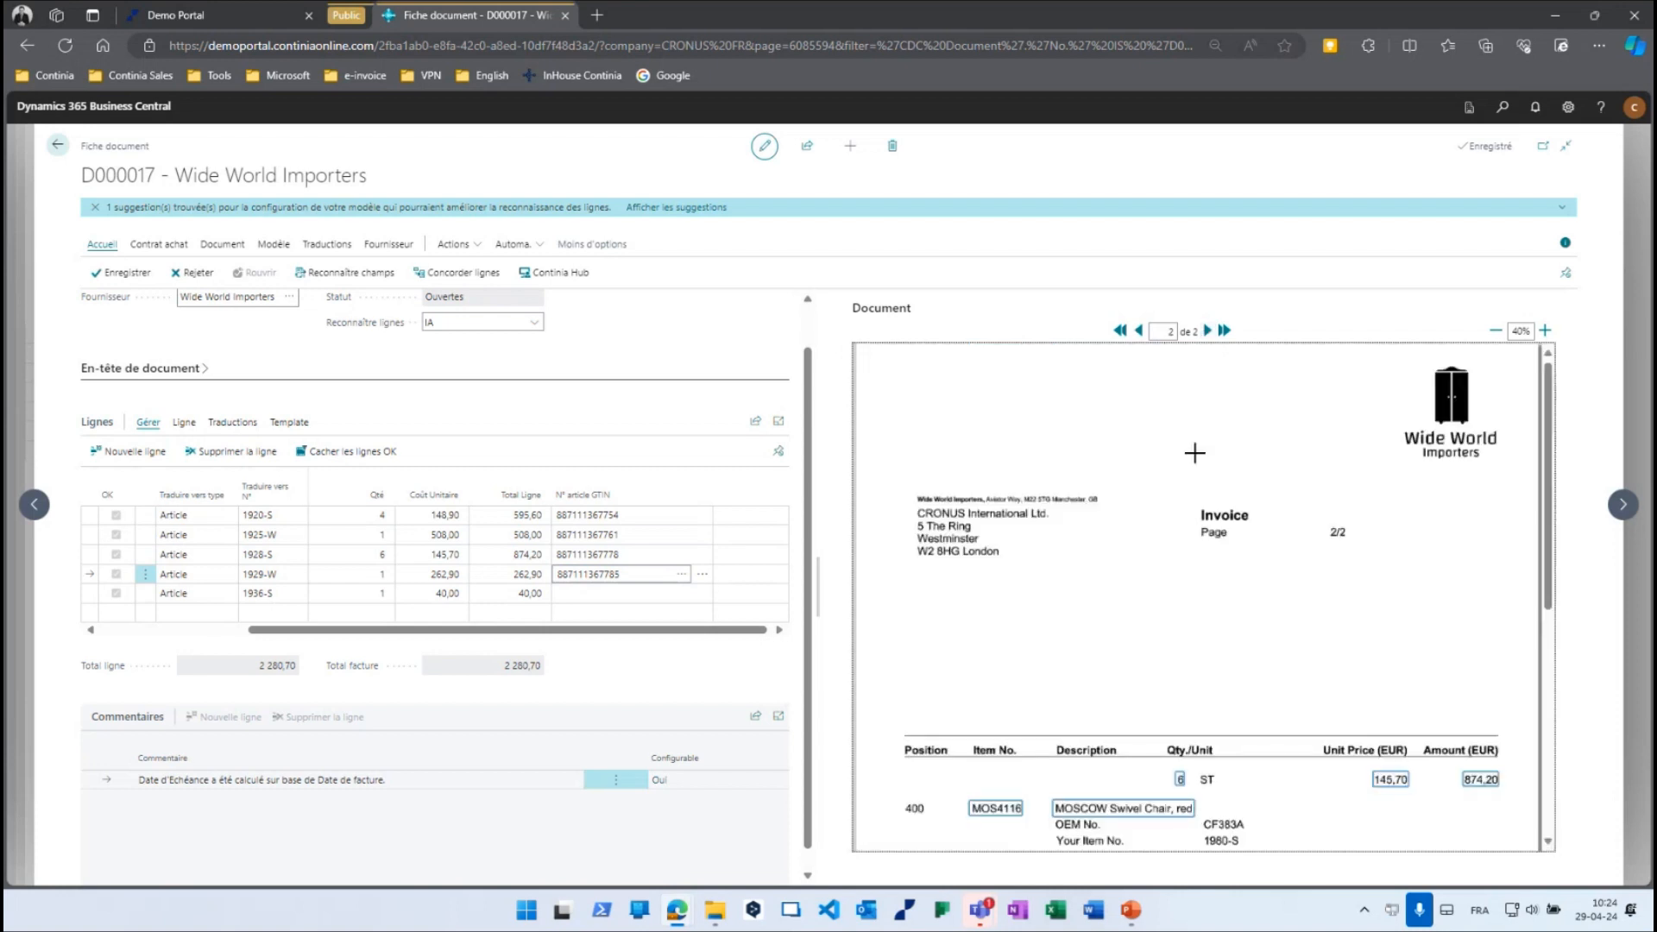
scroll(1189, 557, "down", 3)
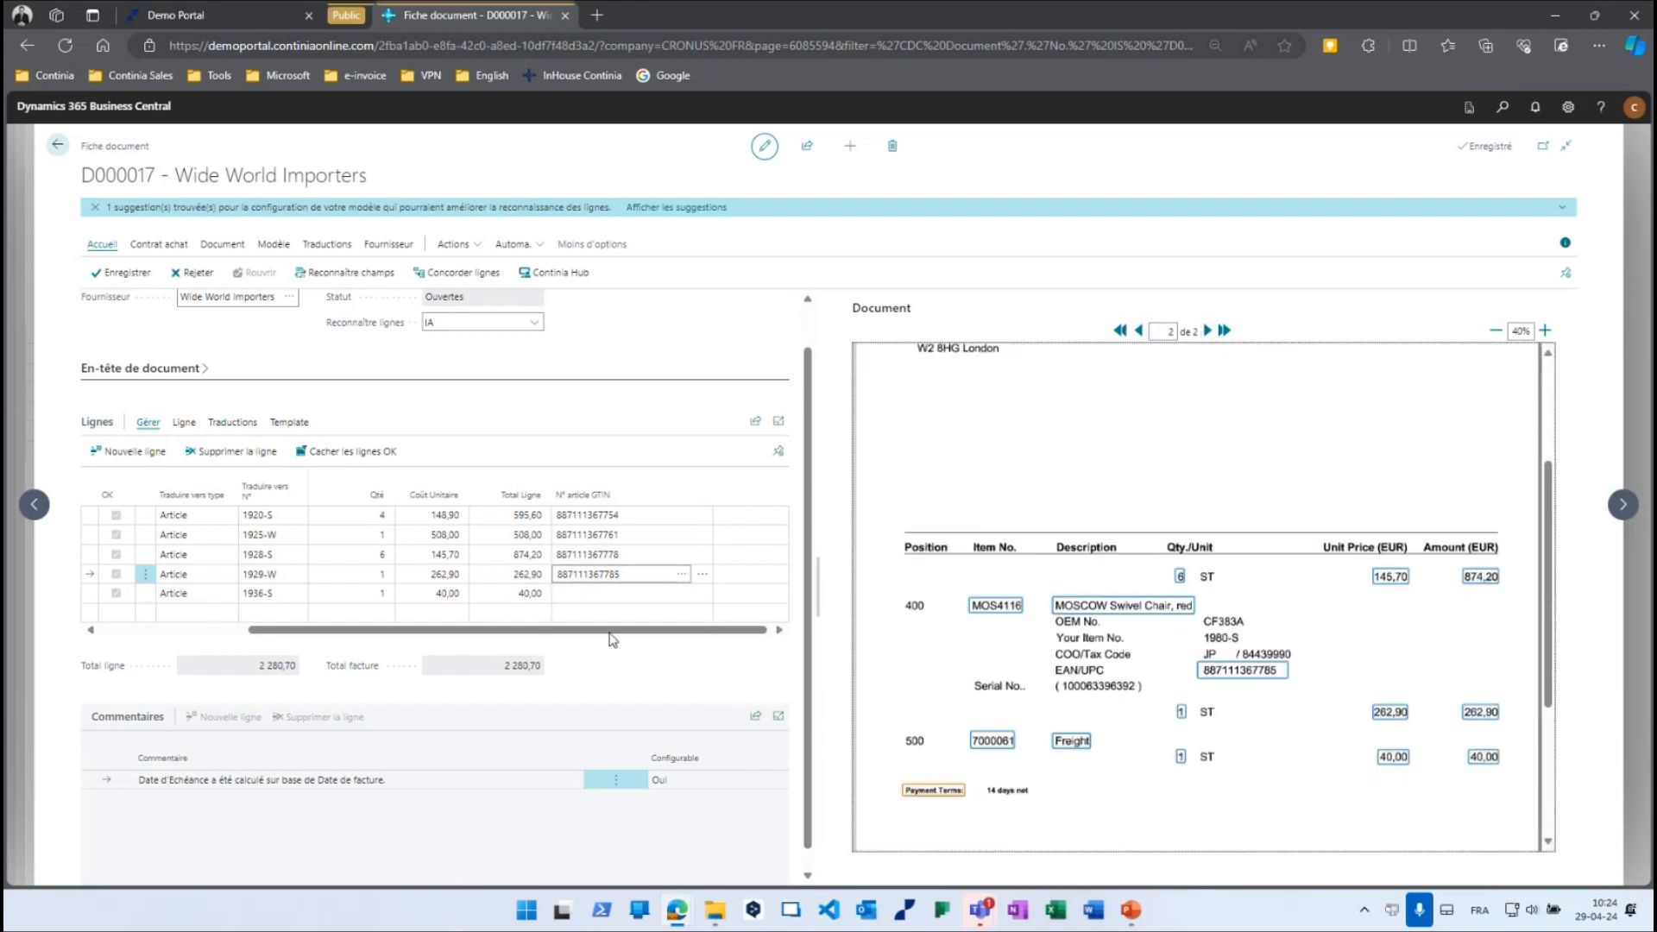
left_click(382, 557)
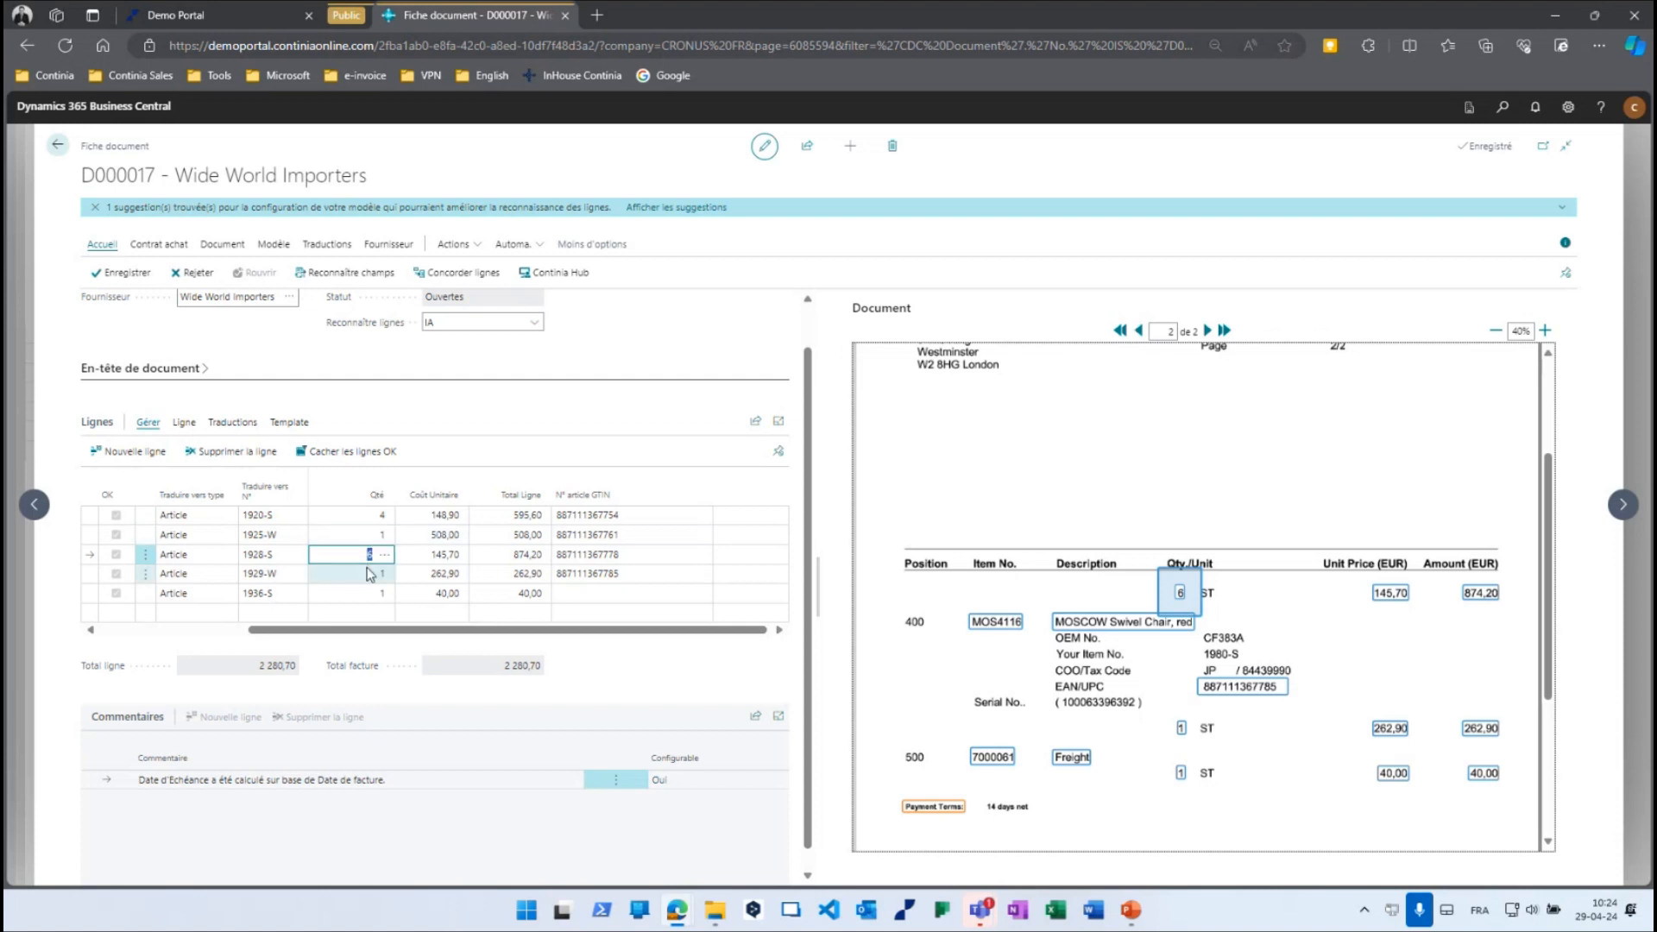
Capture the MEXICO Swivel Chair's EAN/UPC caption together with its value for N° article GTIN on the first line.
left_click(641, 515)
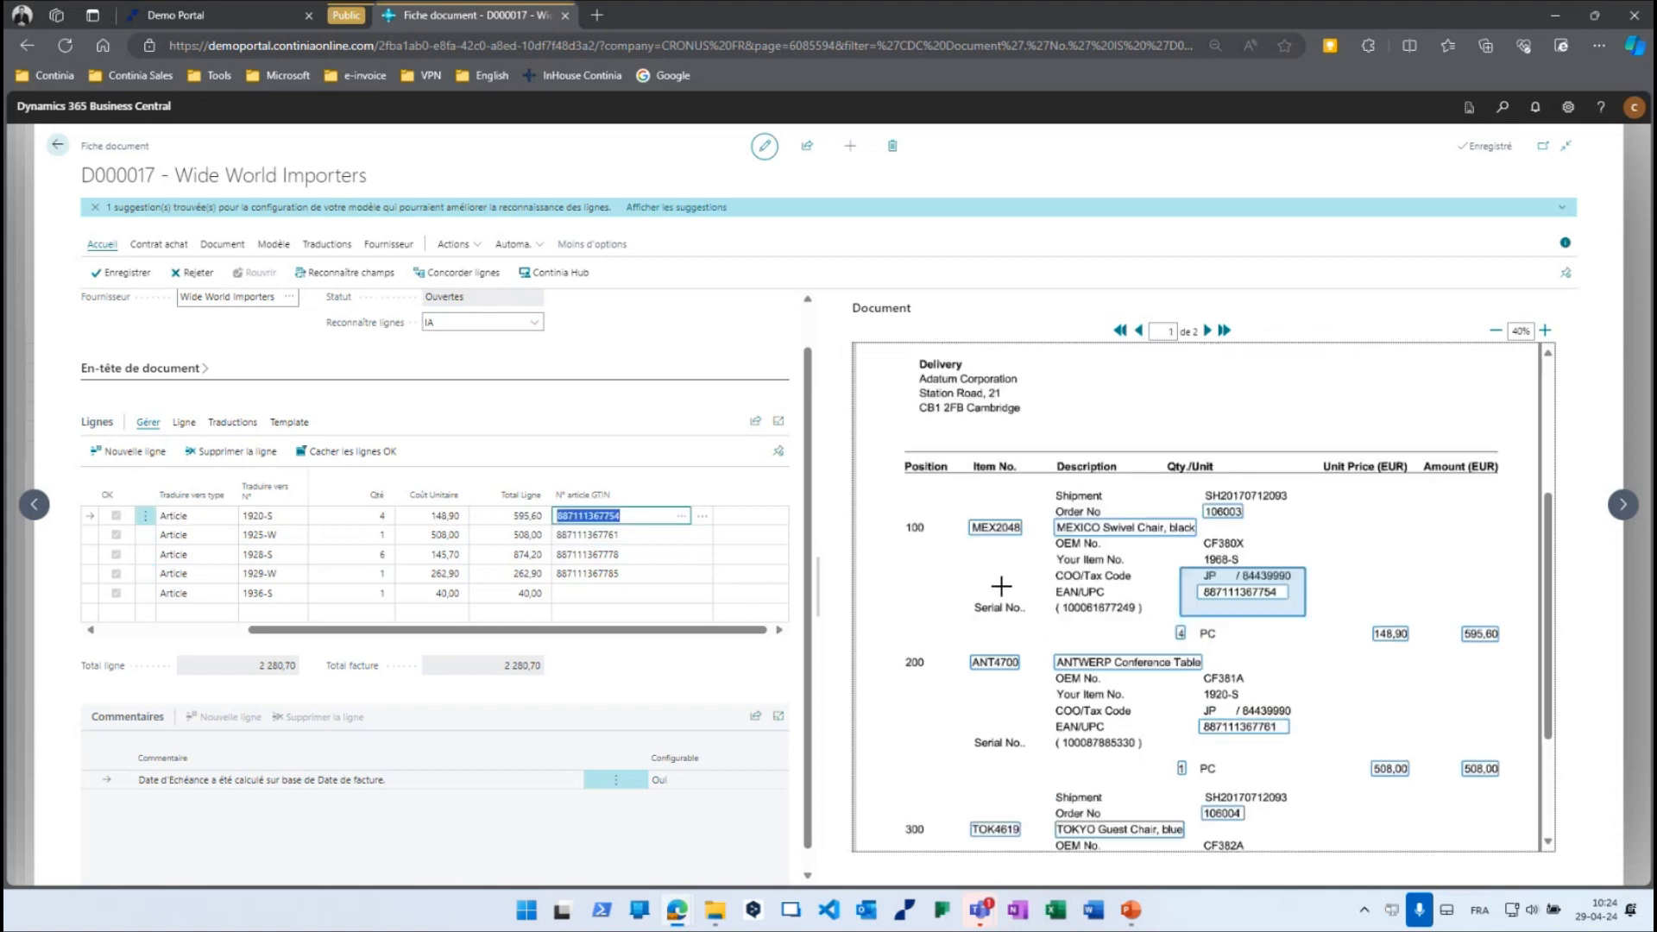
left_click_drag(1049, 587, 1311, 614)
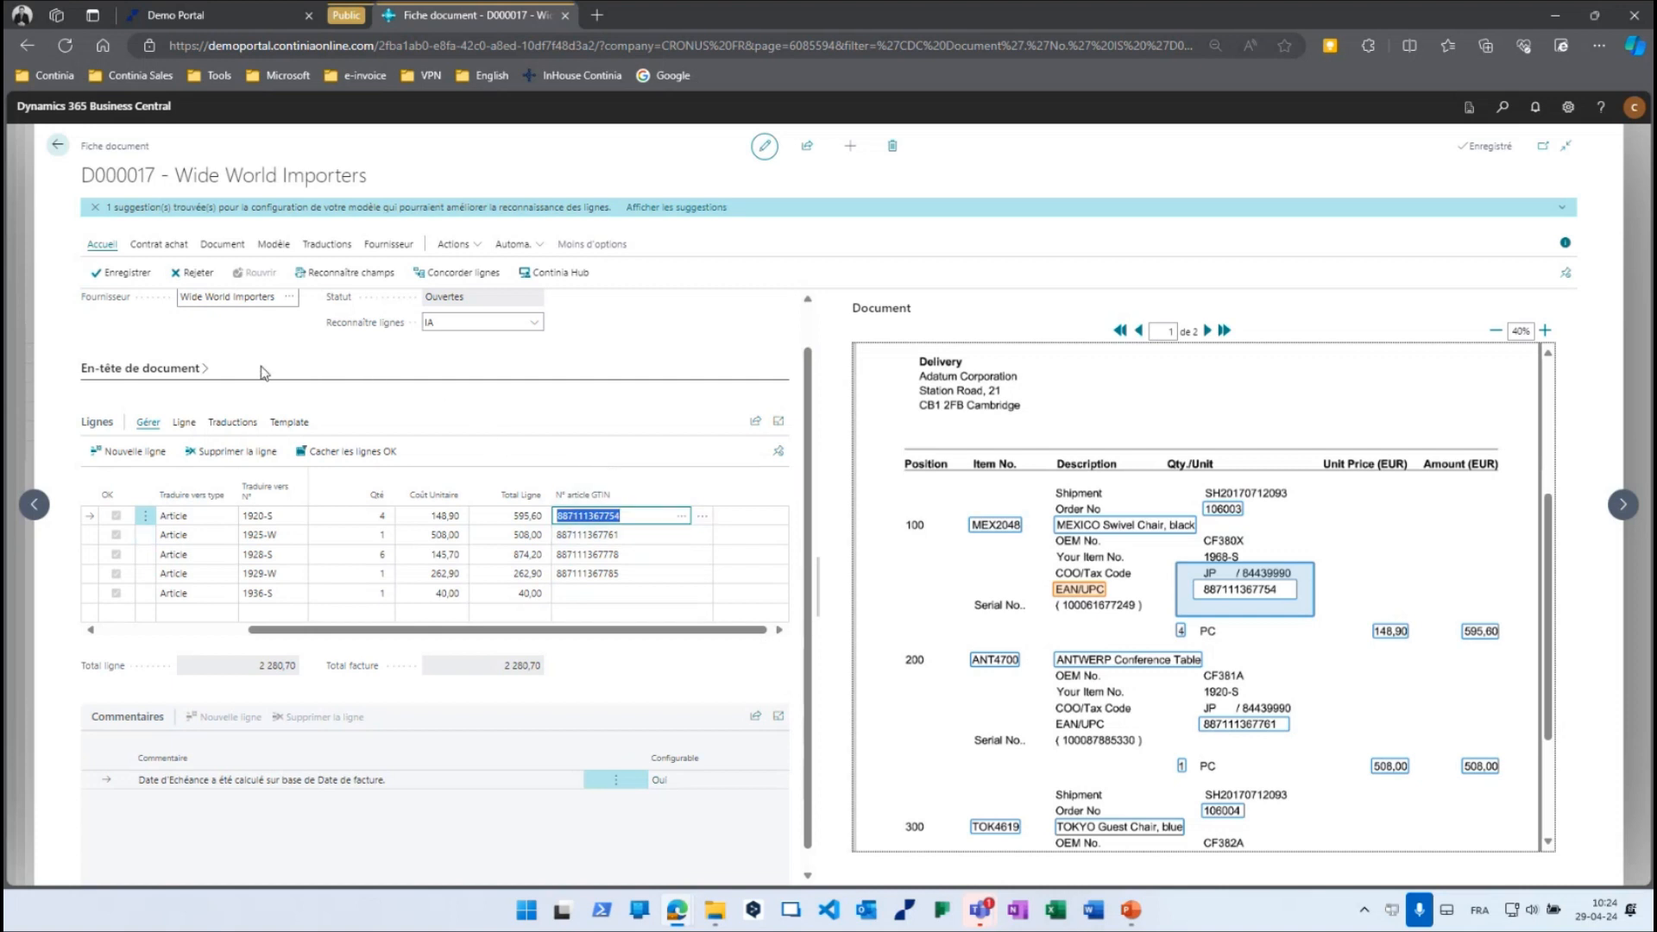
Leave the invoice, open the Journal de contrôle des documents from the home page, and run the document checks without filters.
left_click(52, 149)
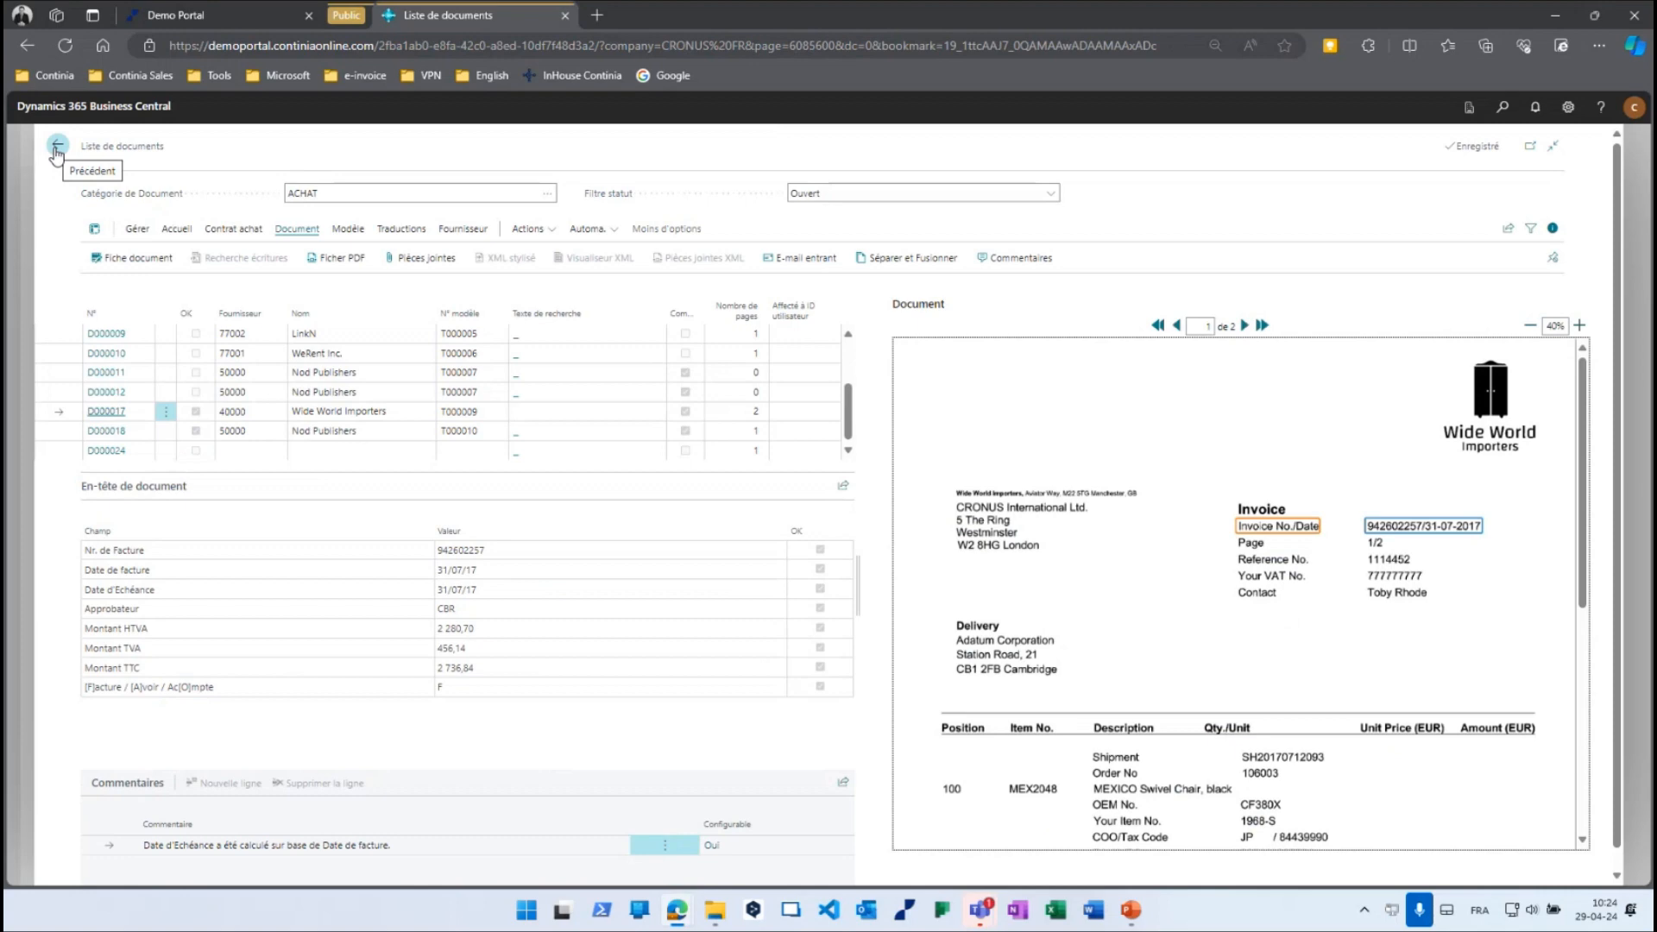
left_click(57, 149)
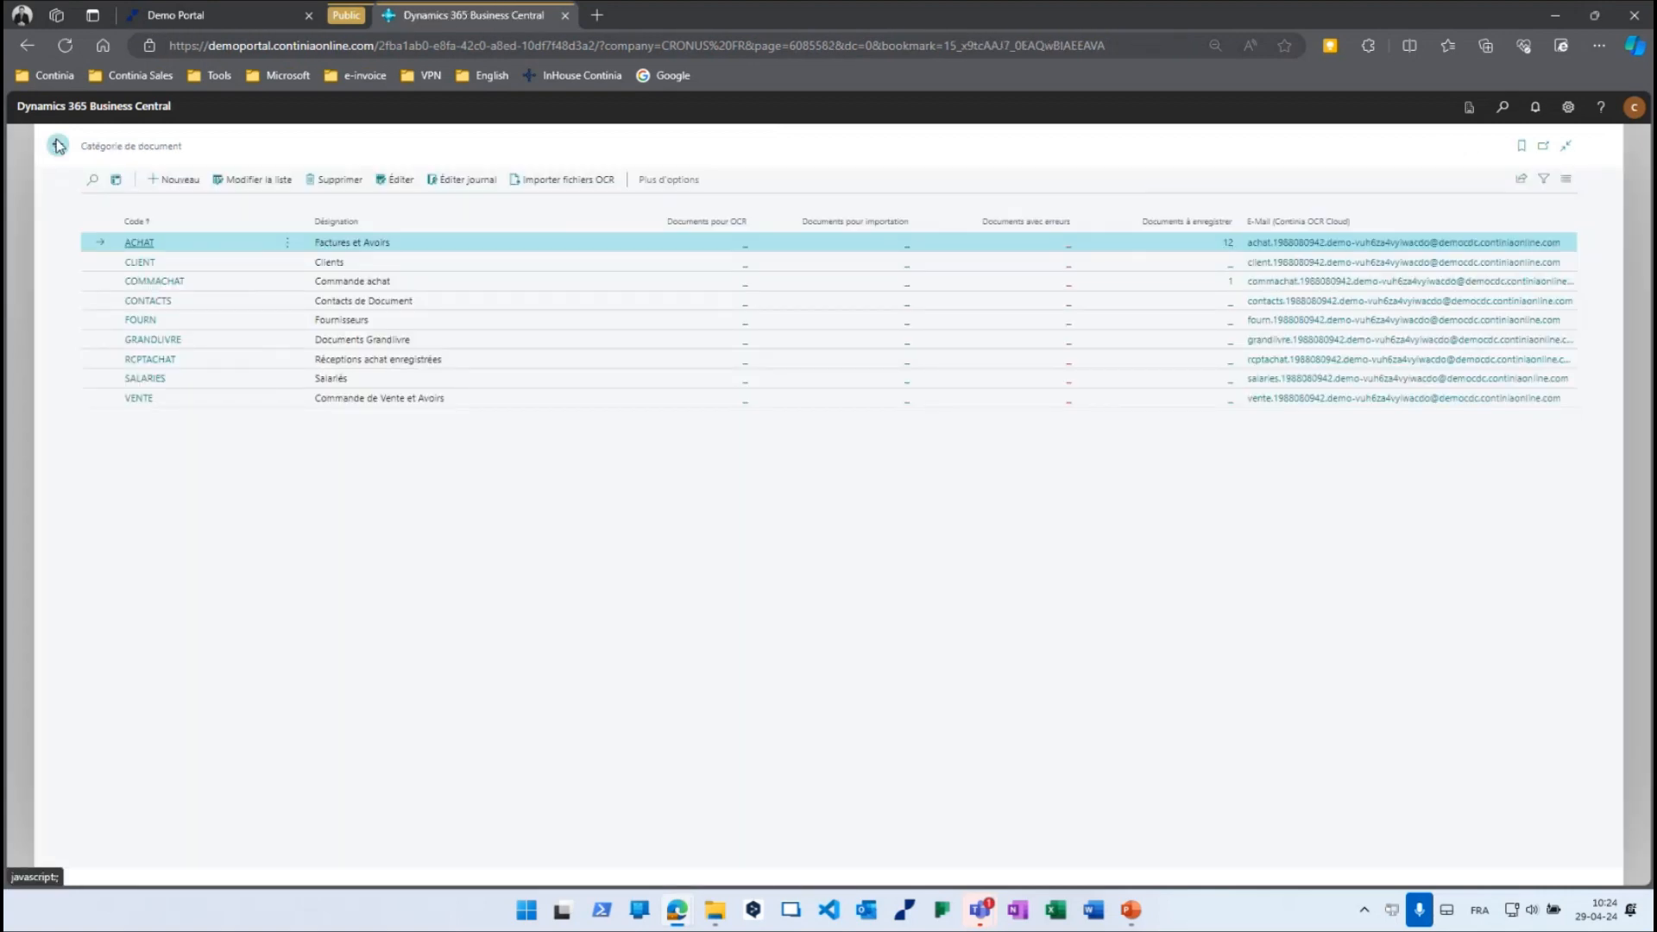
left_click(57, 146)
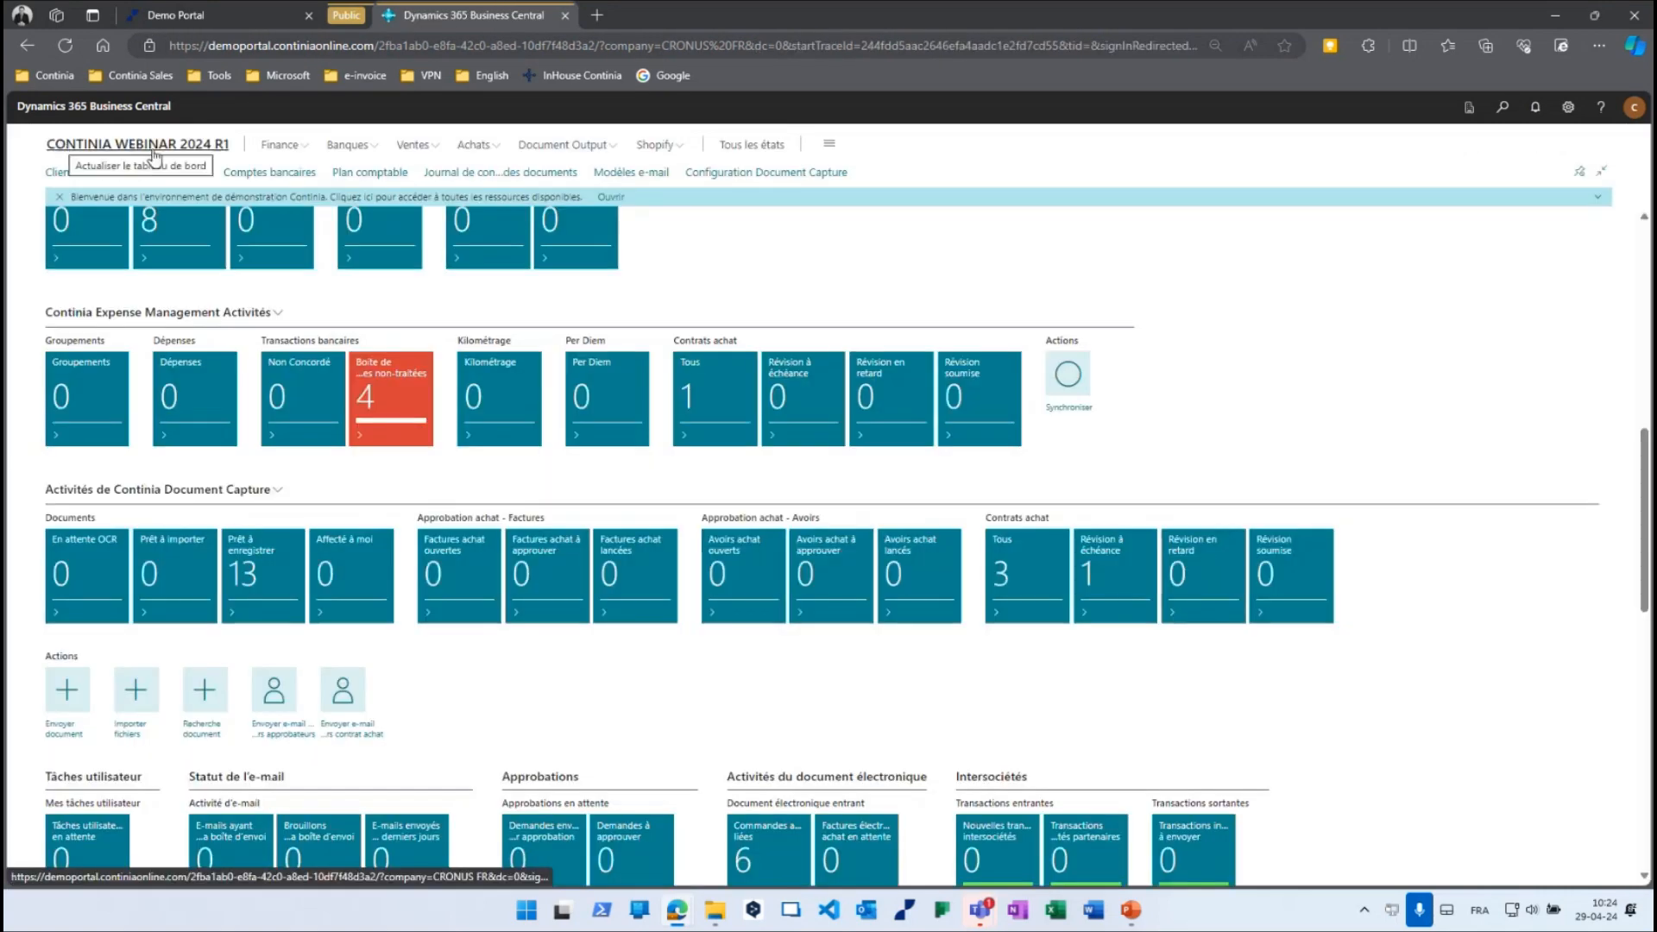
left_click(499, 174)
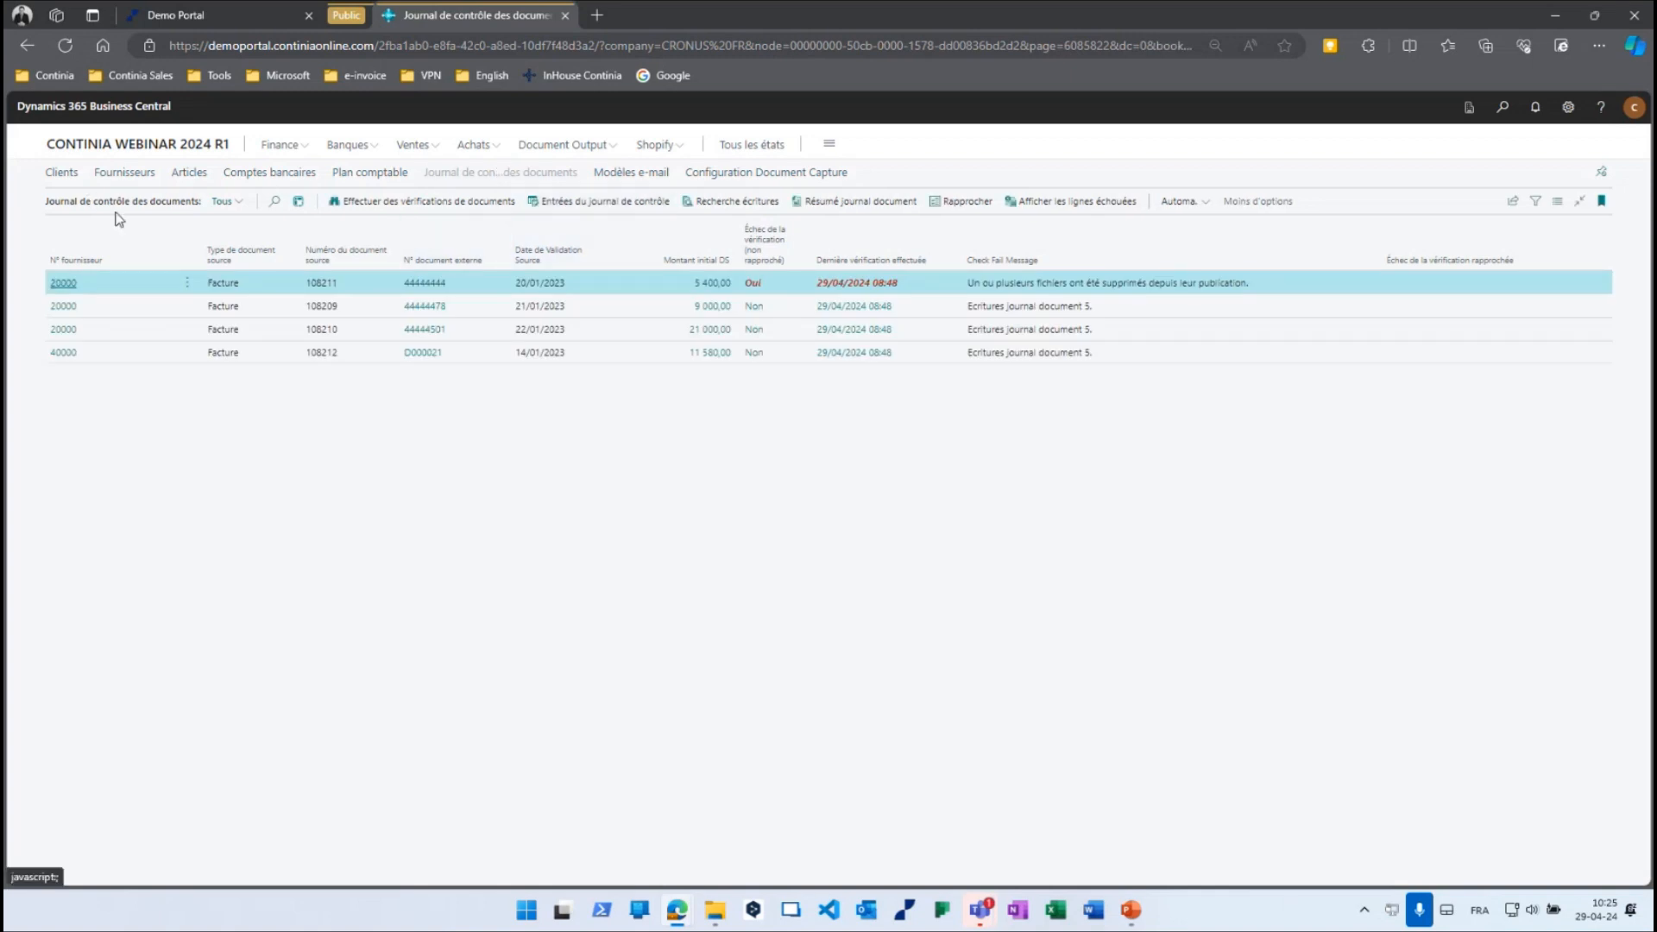
left_click(449, 207)
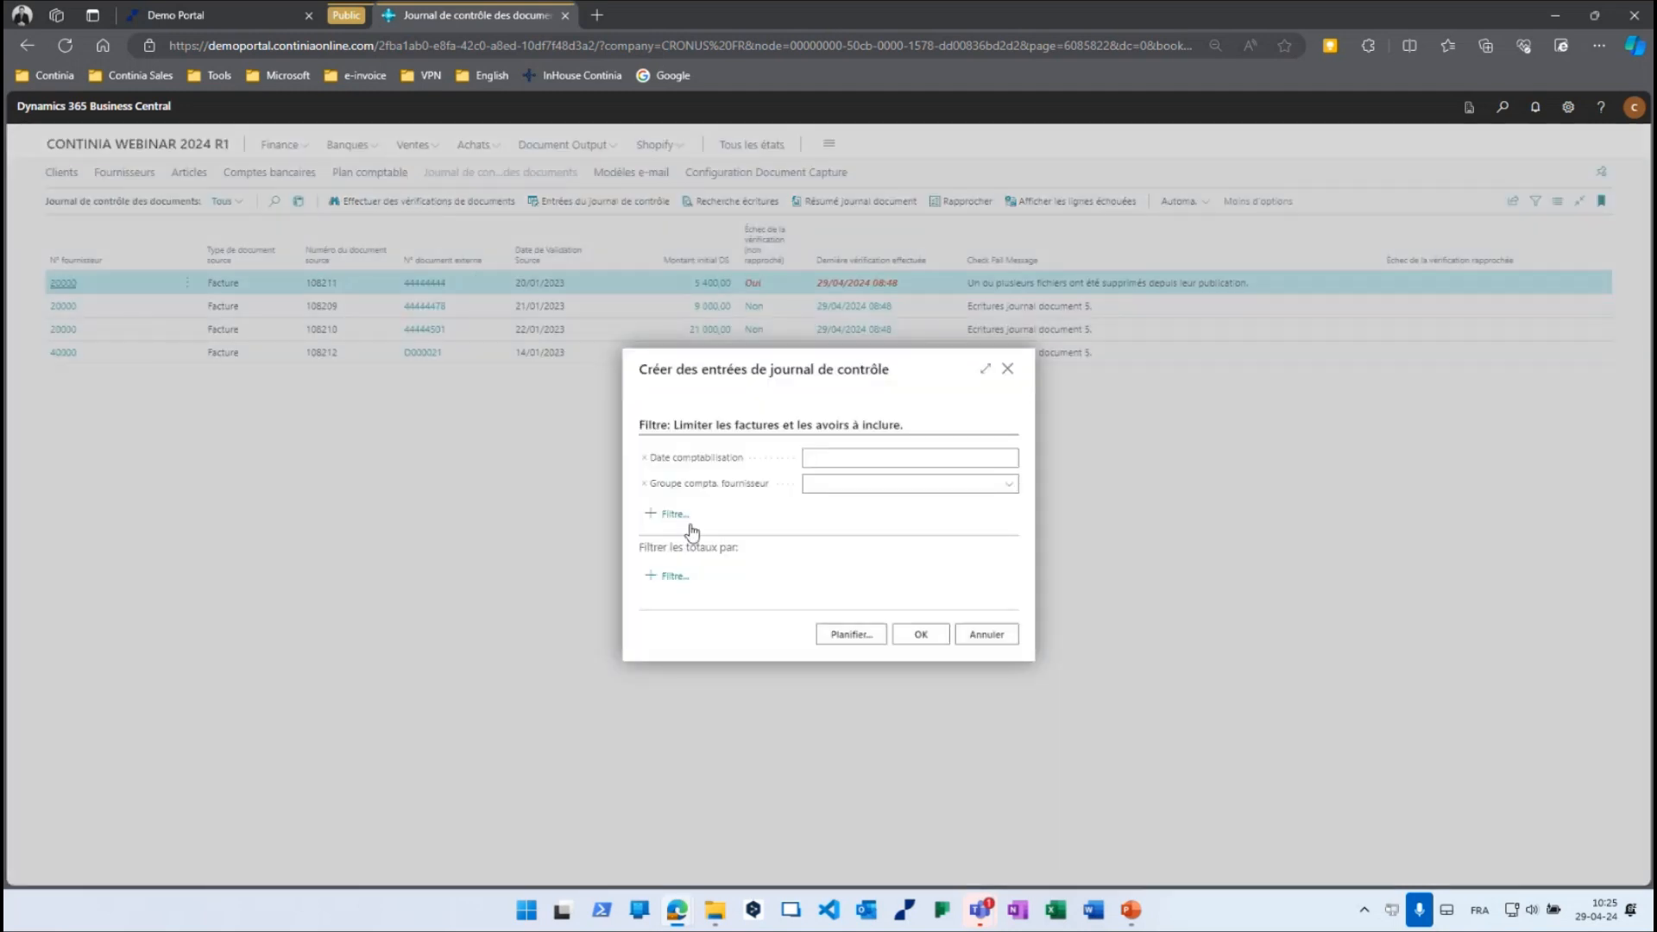
left_click(929, 636)
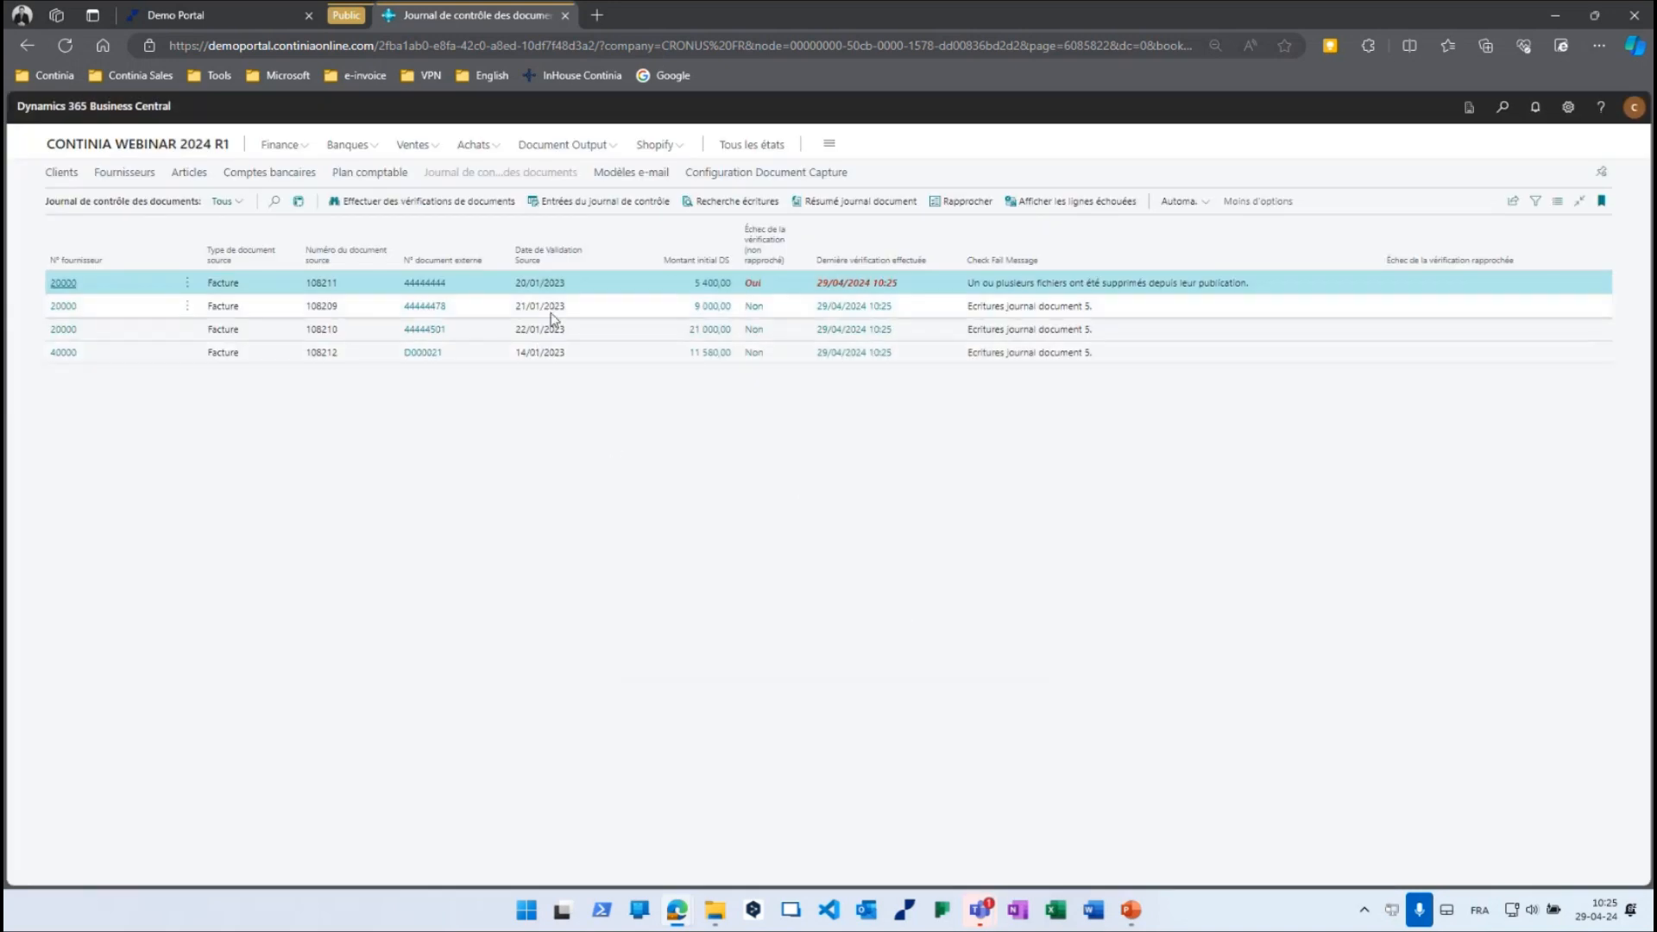
Review the control journal entries of the invoice dated 14/01/2023.
left_click(605, 356)
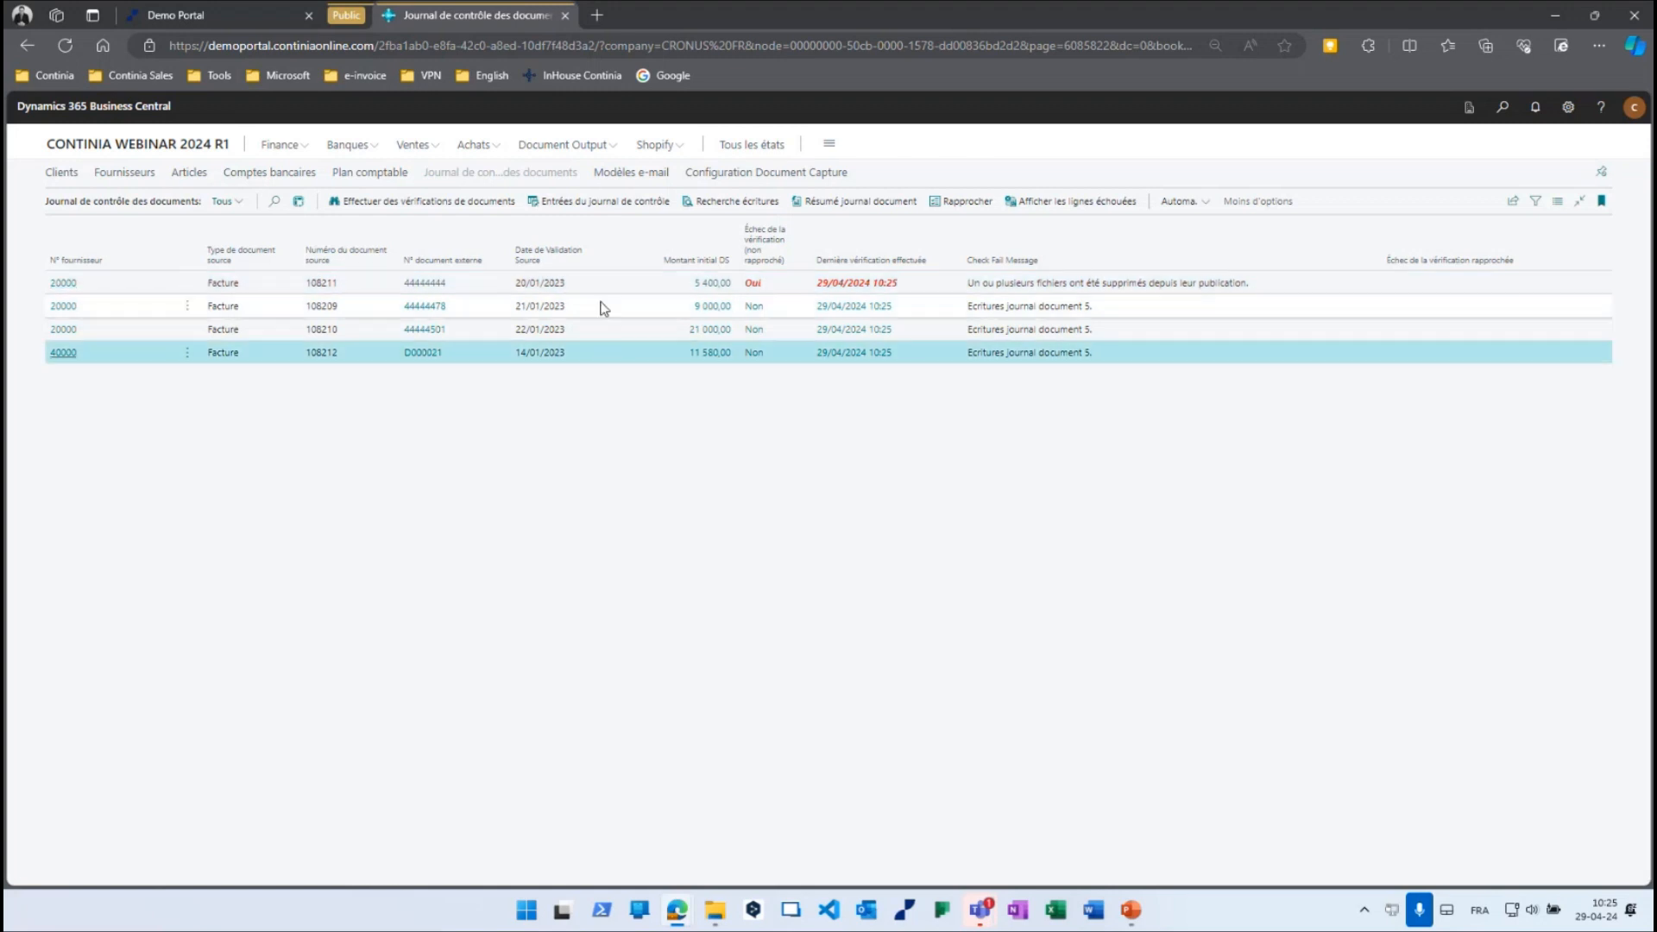
left_click(585, 201)
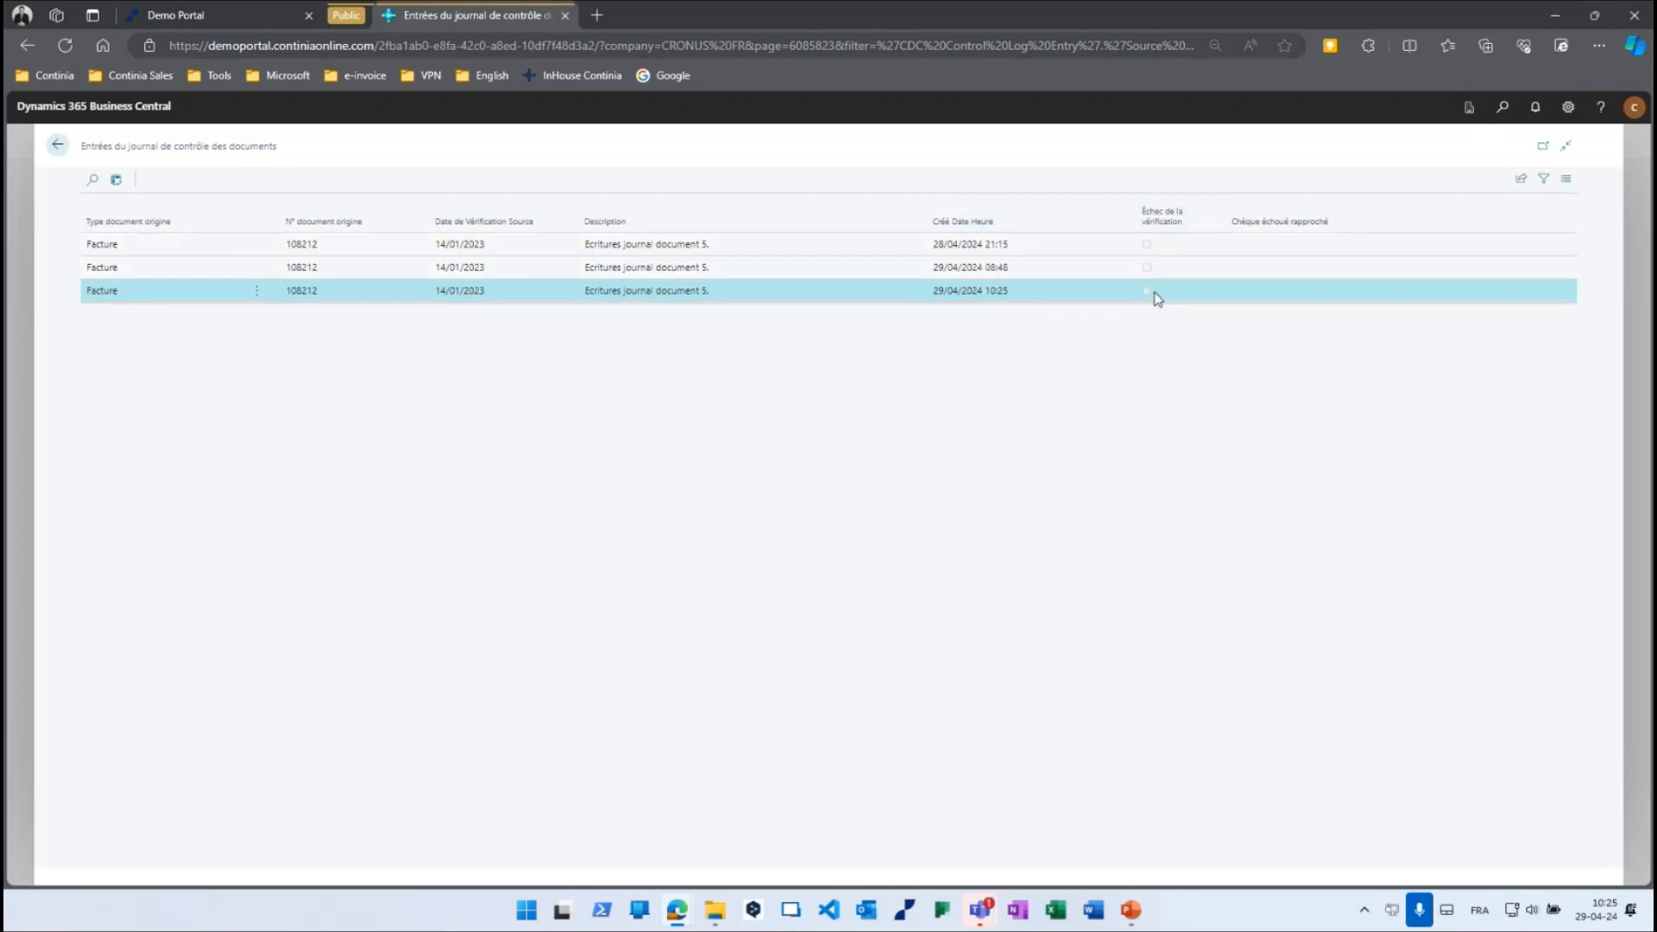
left_click(57, 145)
Review the control journal entries of the invoice dated 22/01/2023 and search for its related entries.
left_click(576, 332)
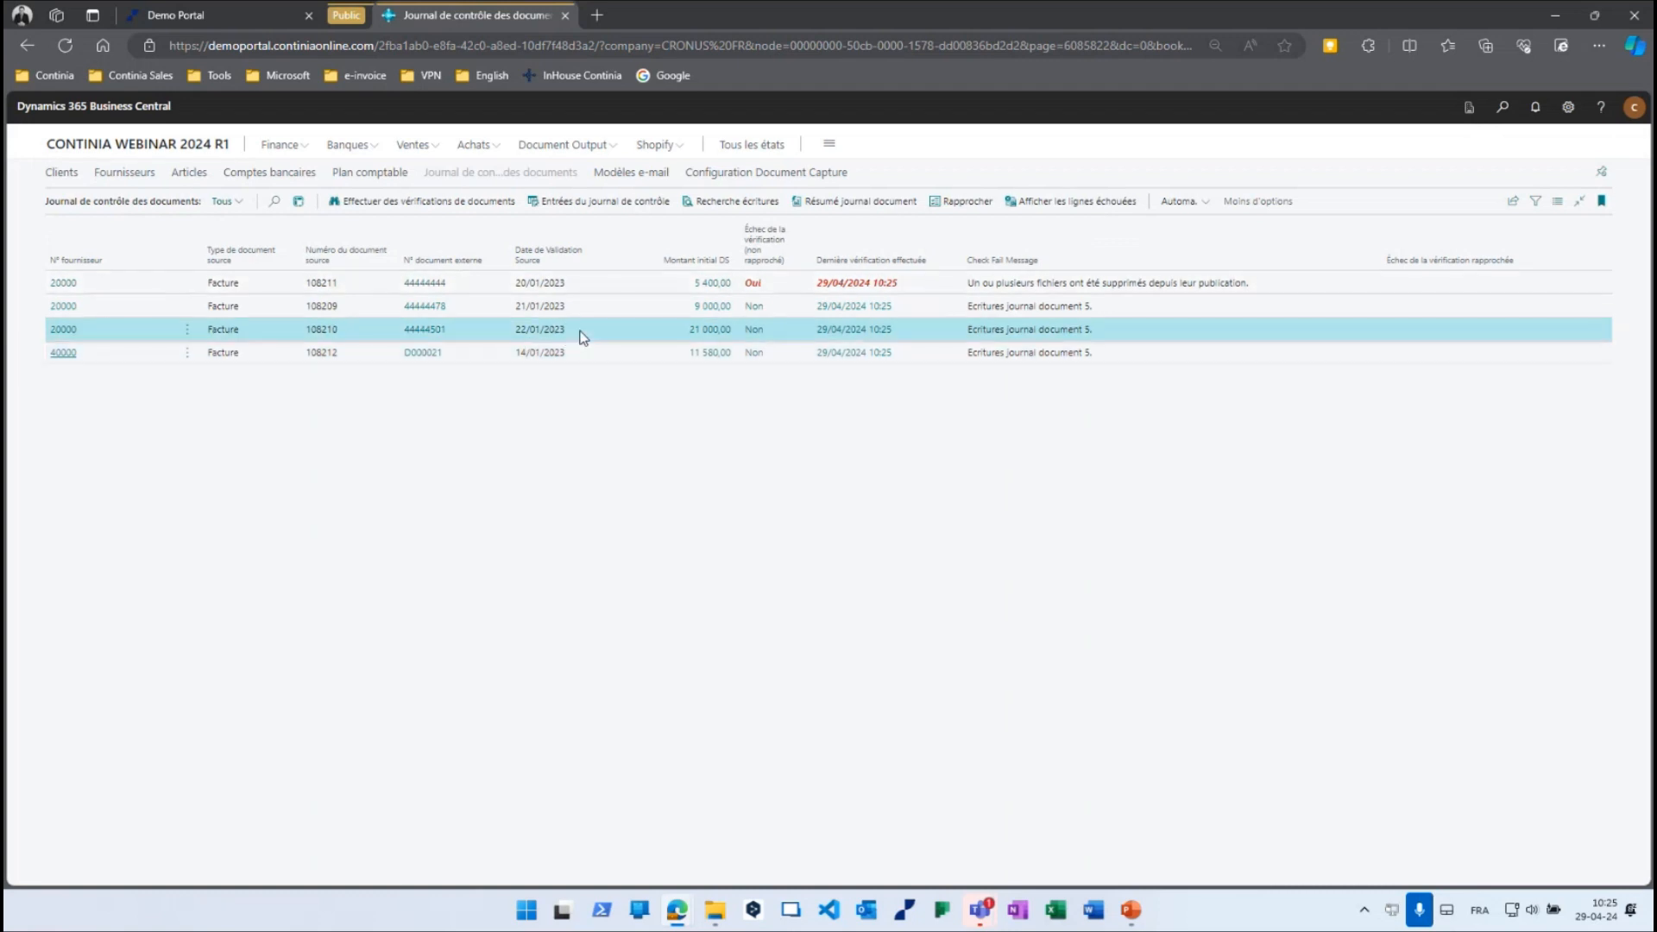
left_click(635, 205)
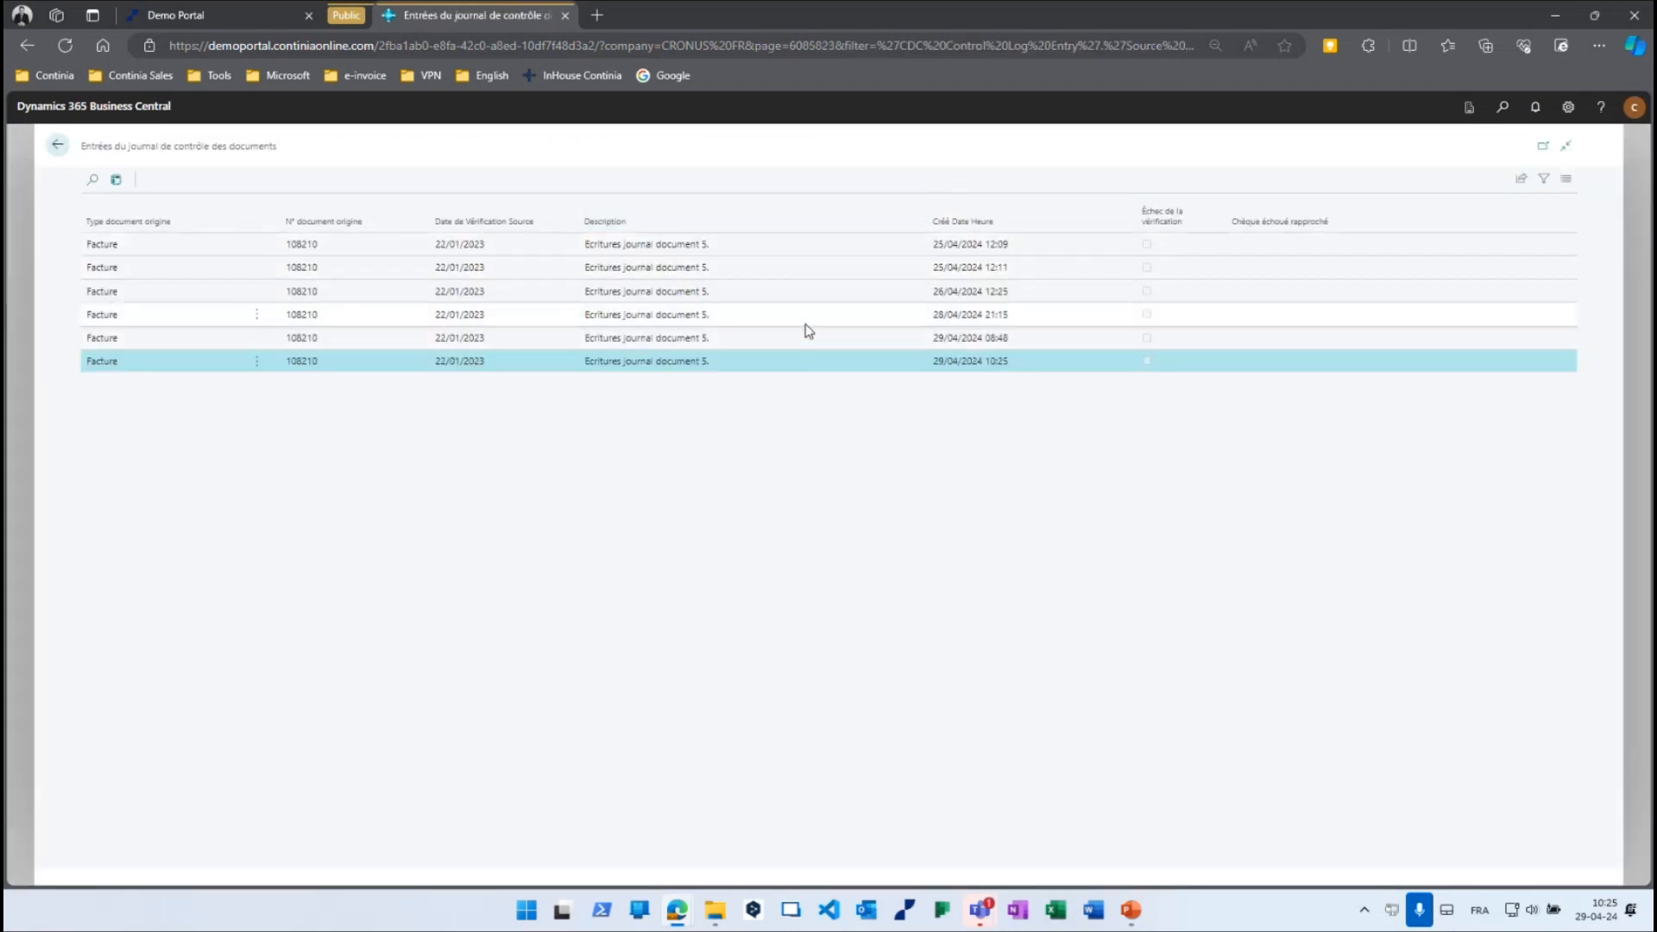
key("Escape")
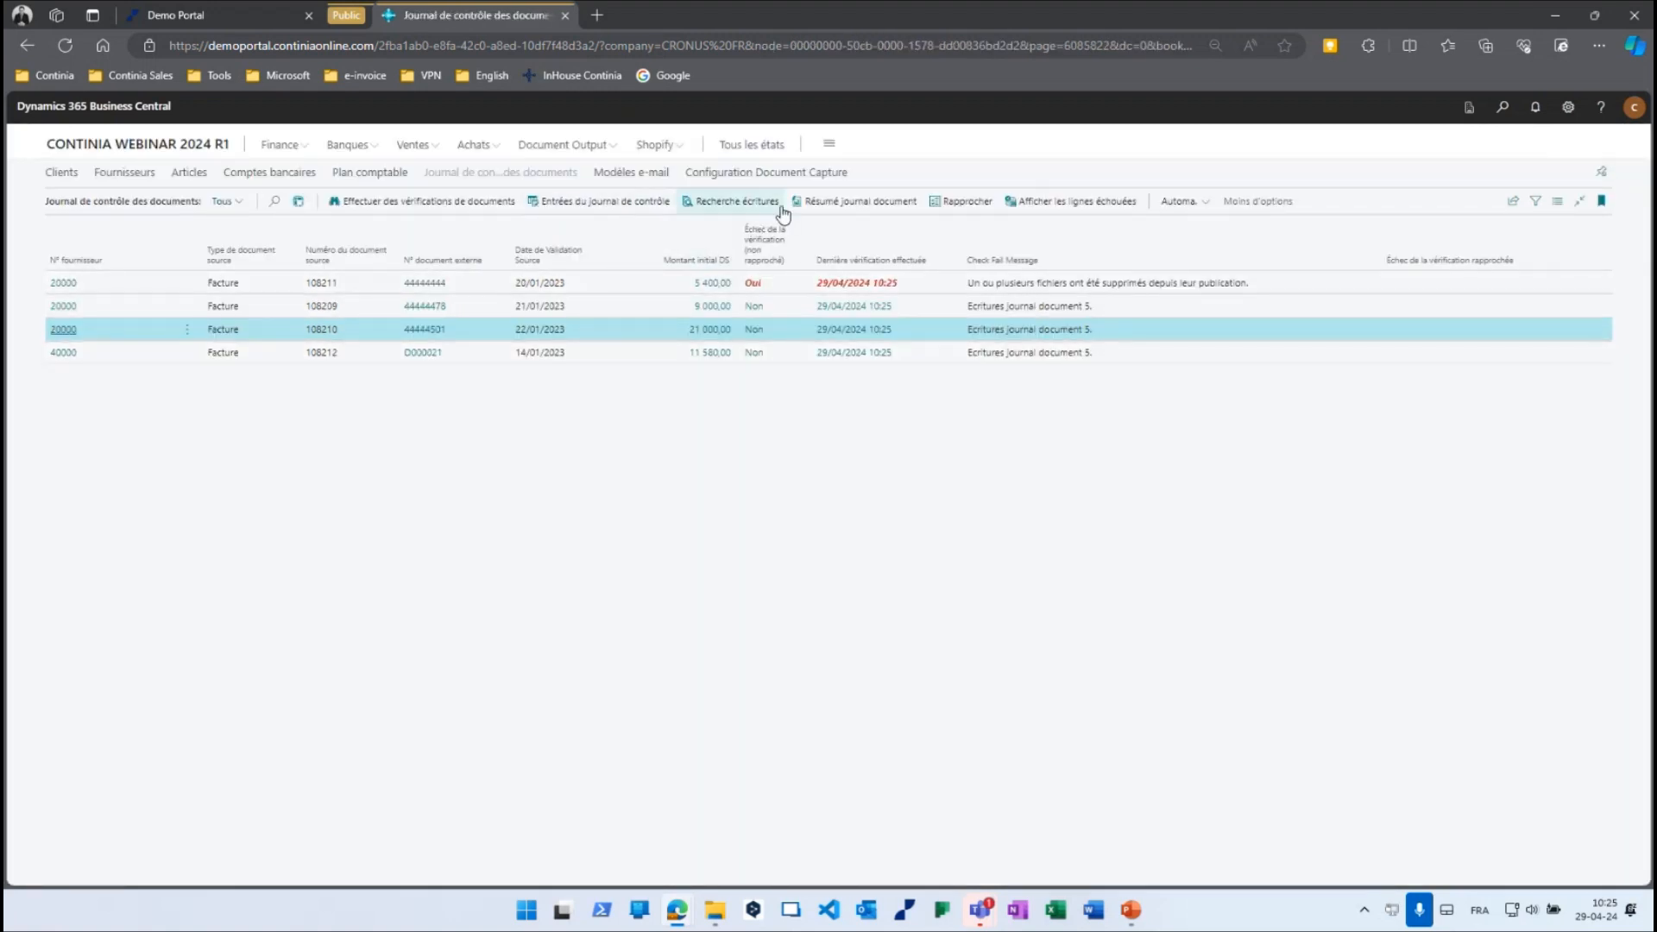
left_click(712, 207)
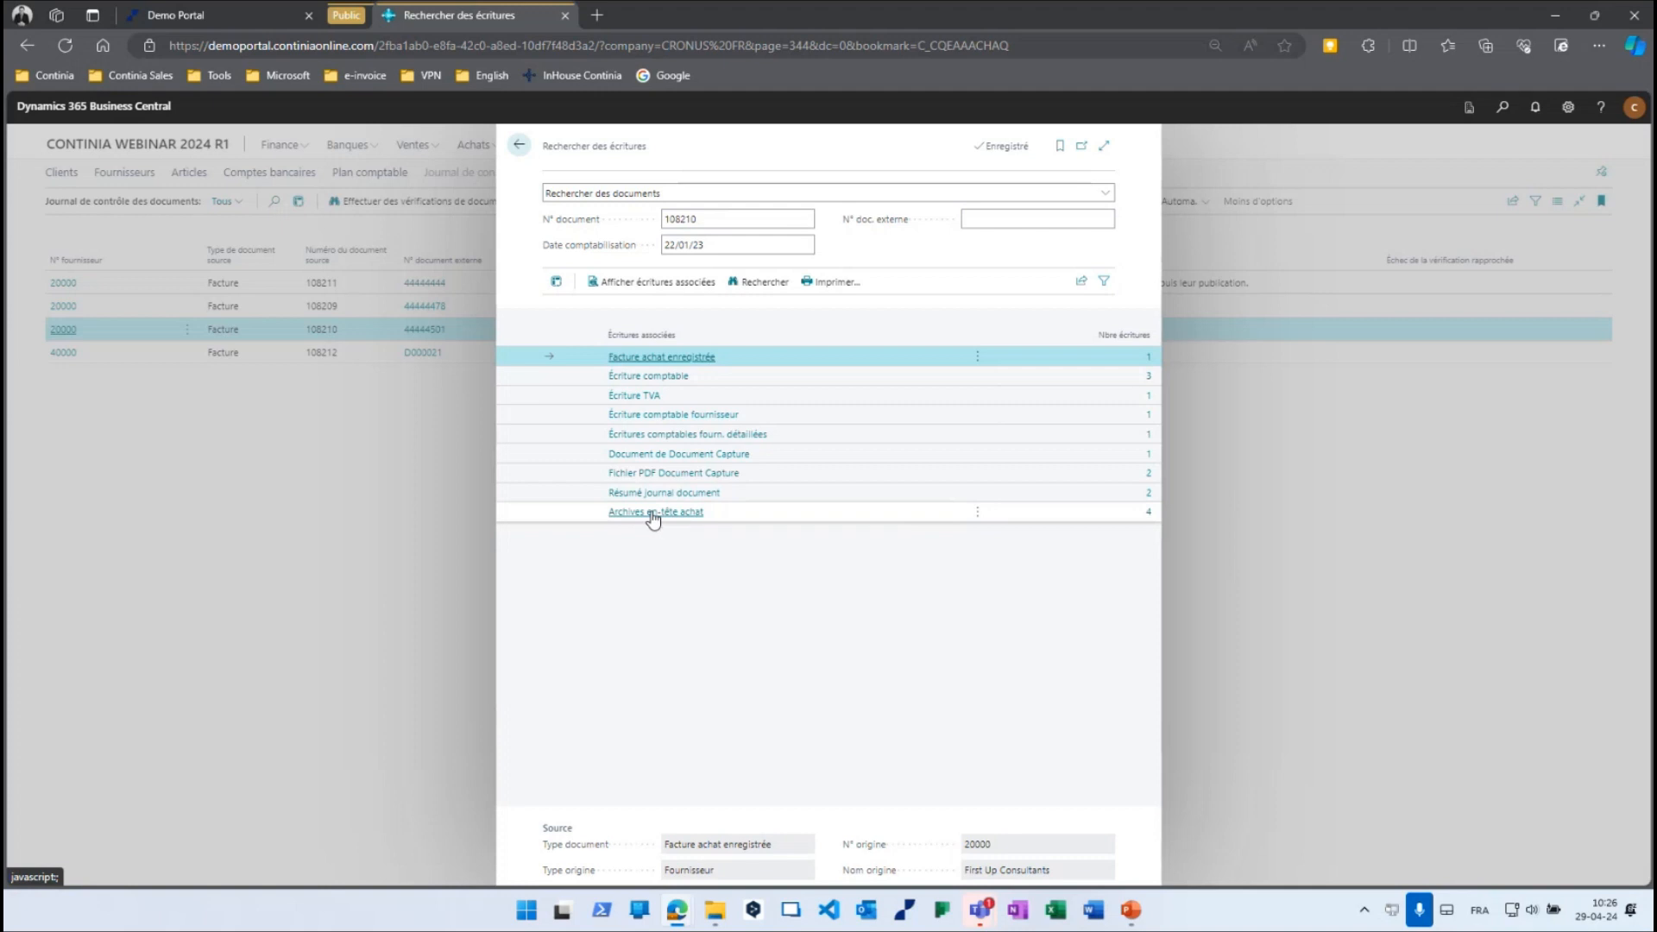
key("Escape")
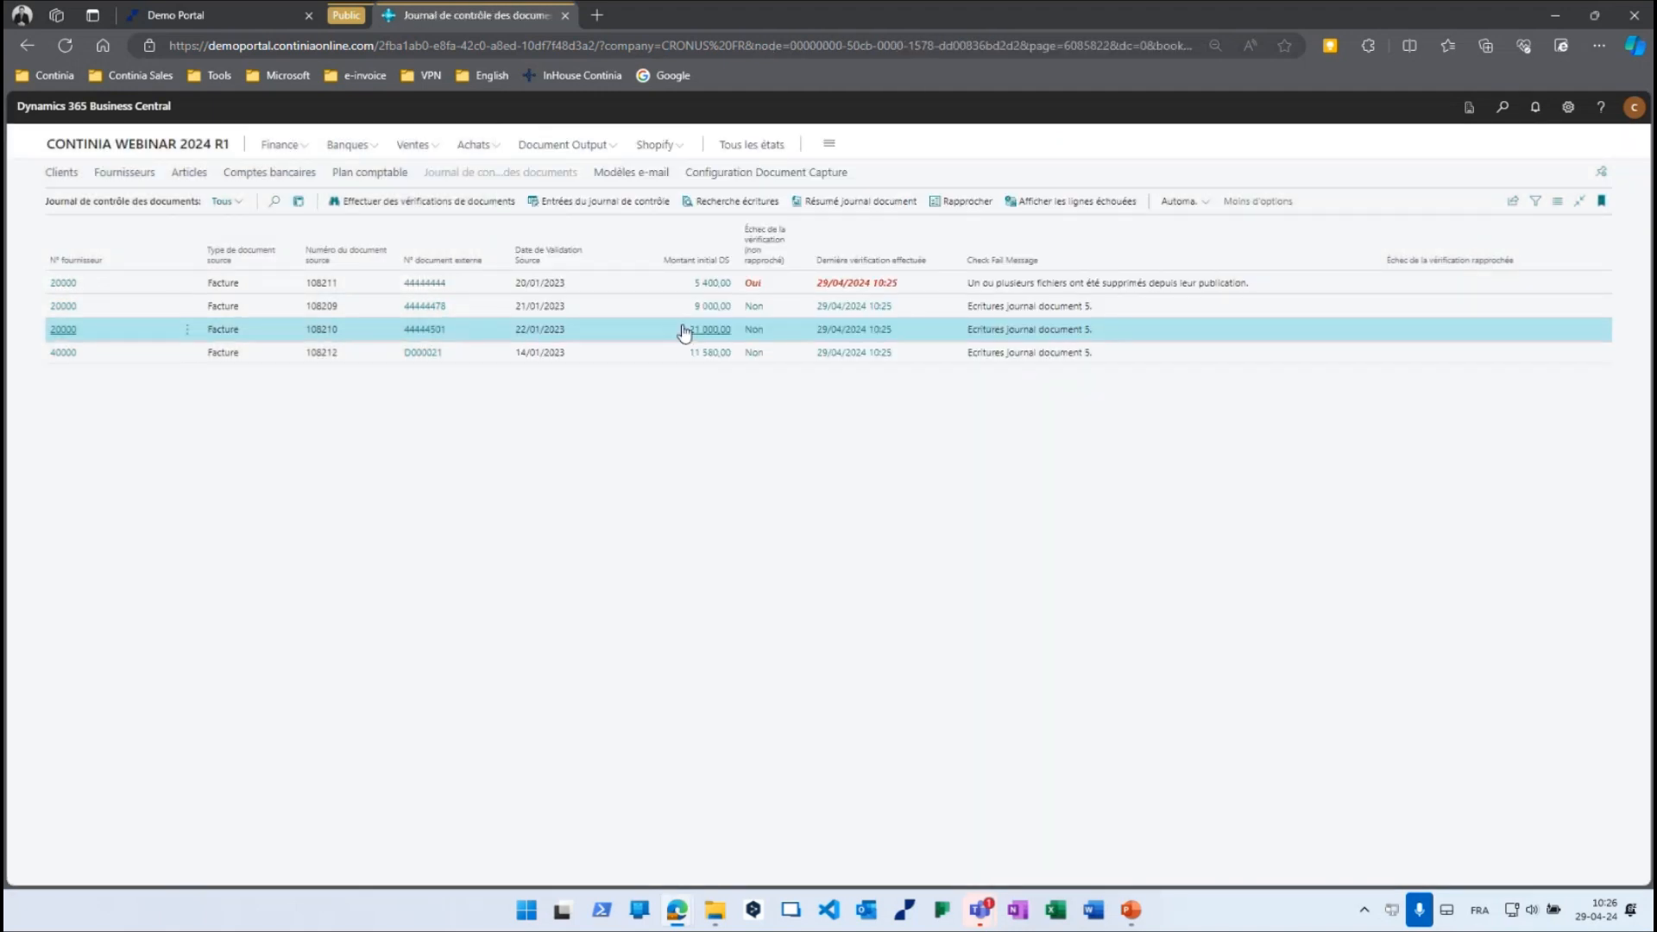
Examine the Résumé journal document of the 22/01/2023 invoice, comparing file hash verification, activity log and e-mails for both attached files.
left_click(636, 283)
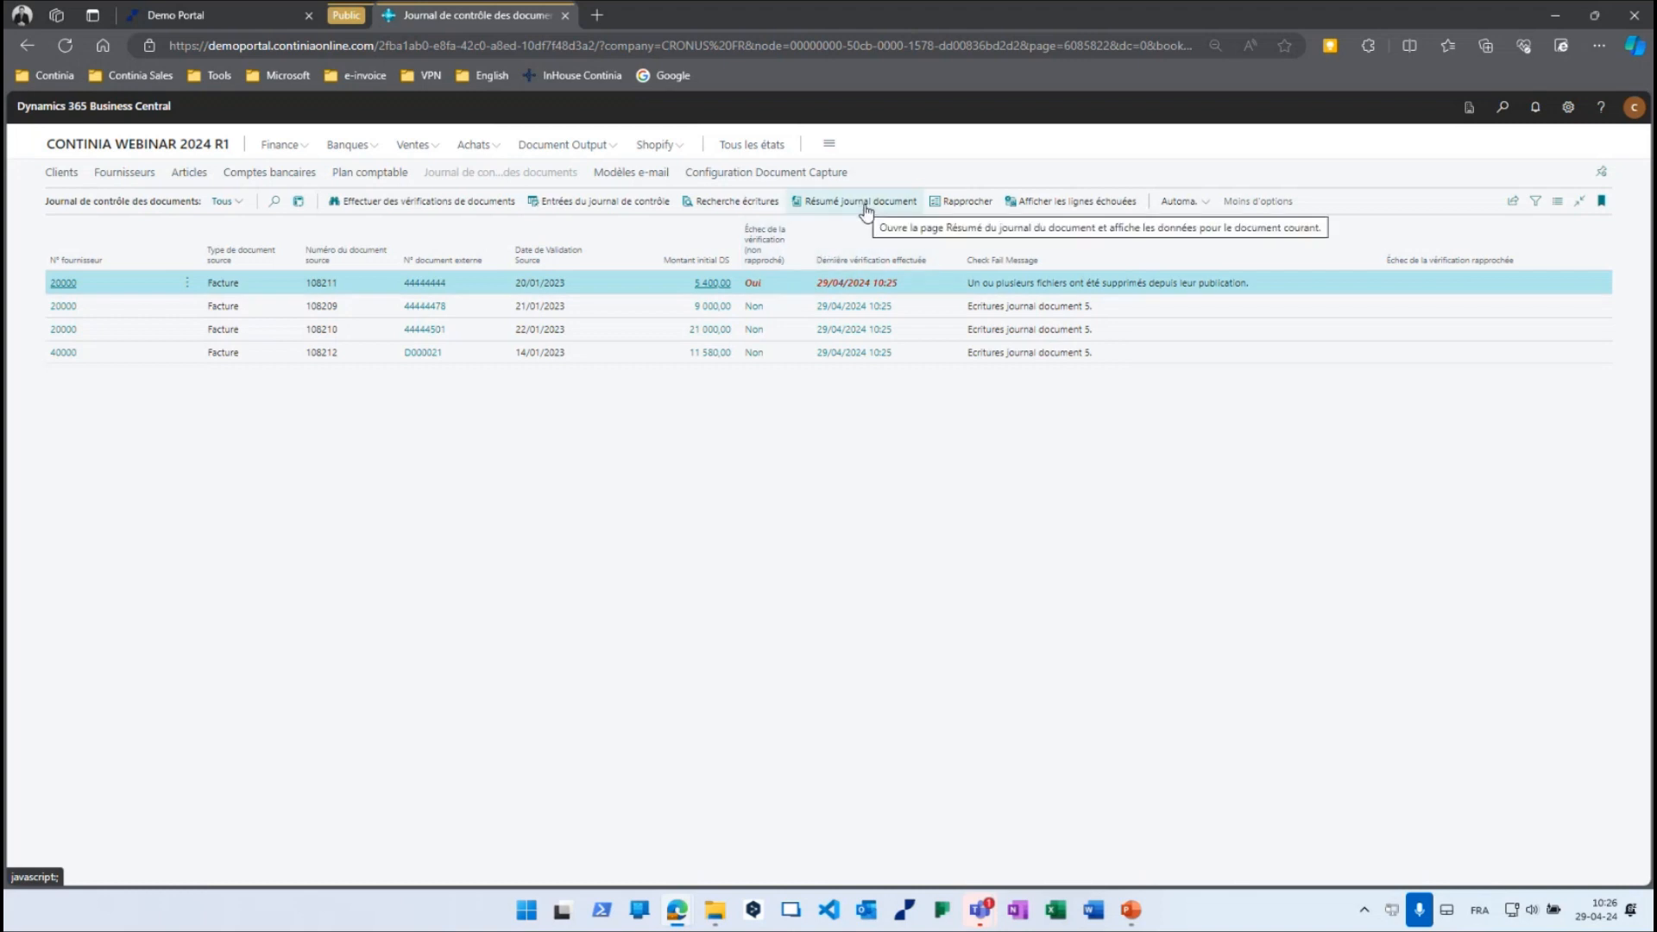
left_click(790, 333)
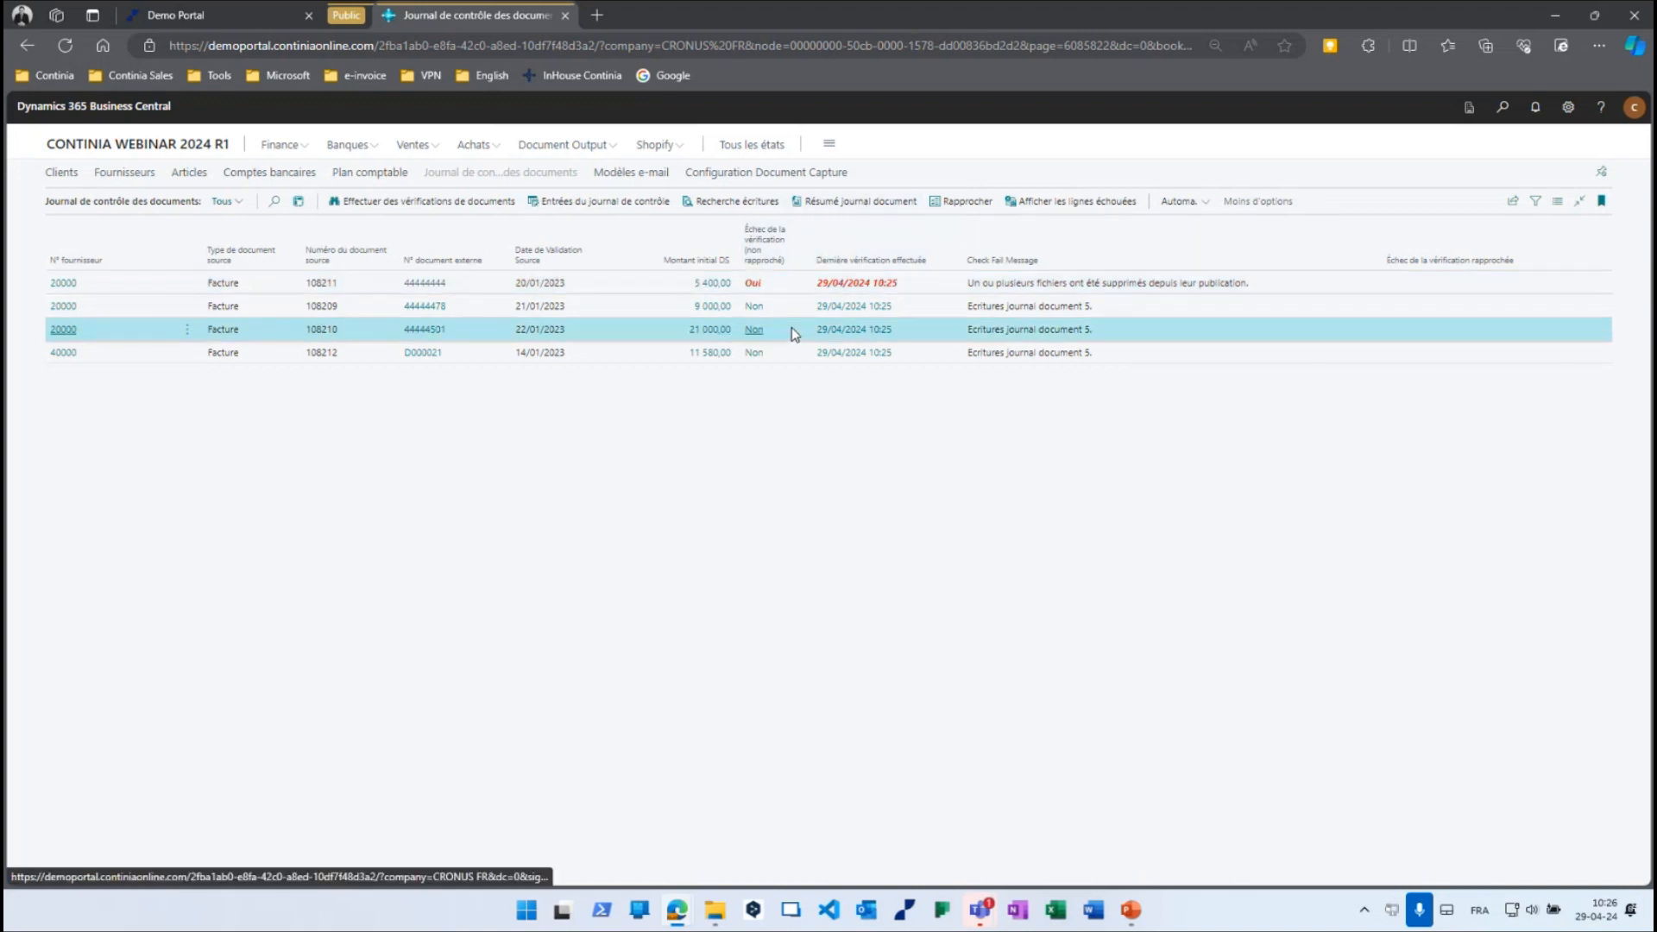
left_click(855, 205)
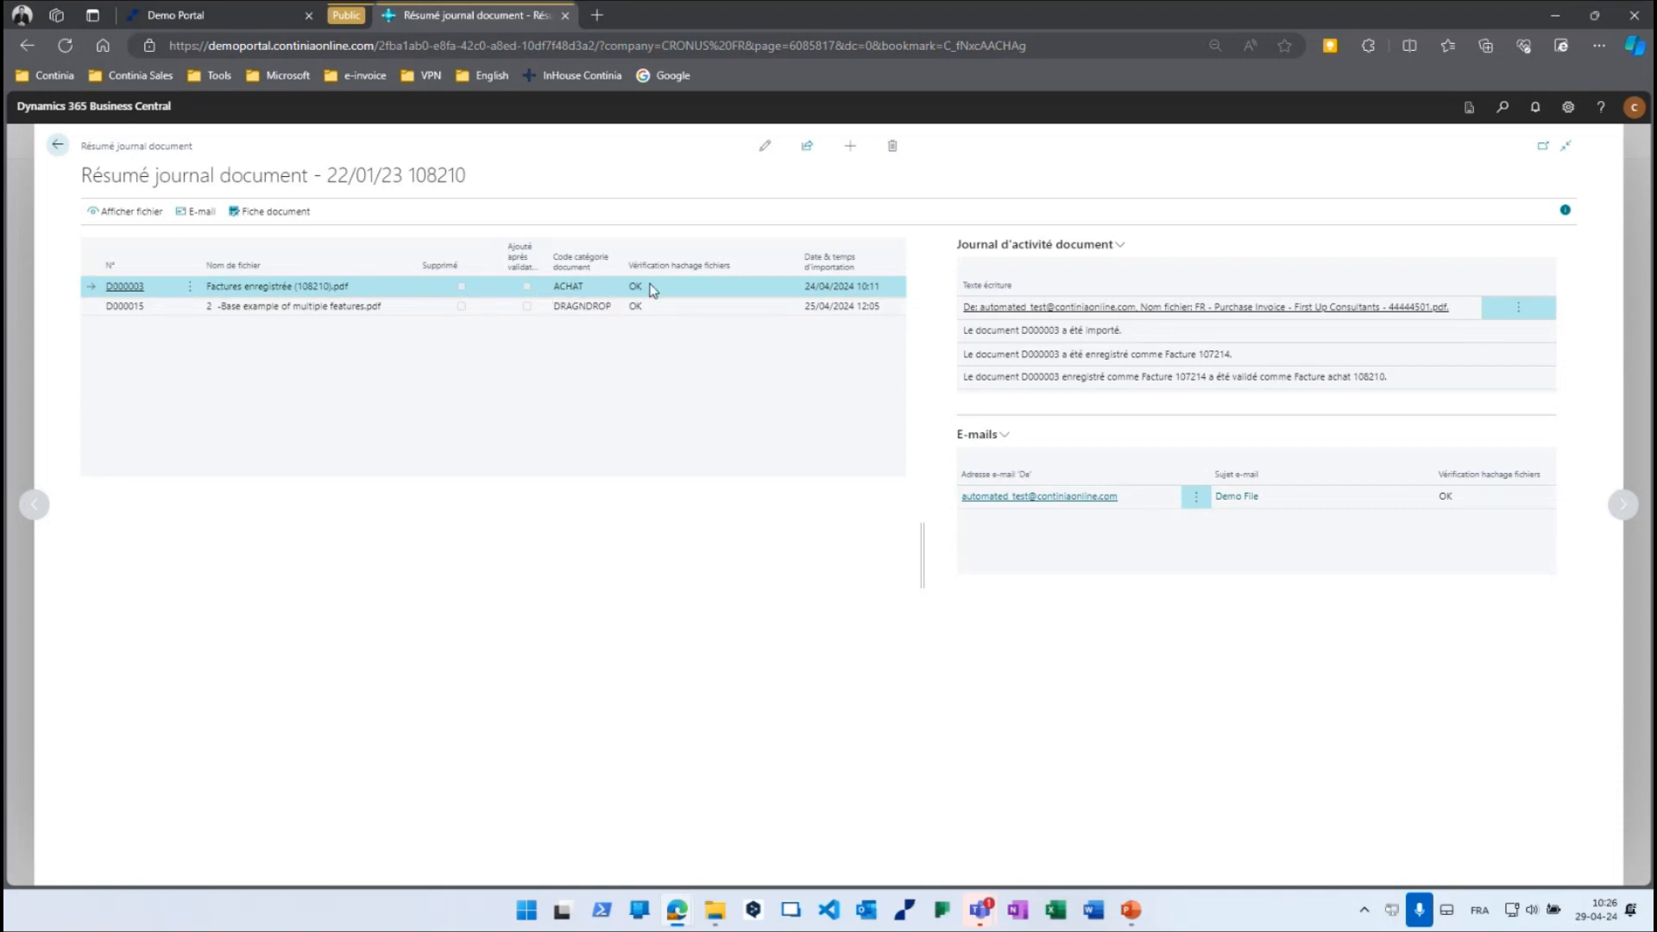
mouse_move(636, 263)
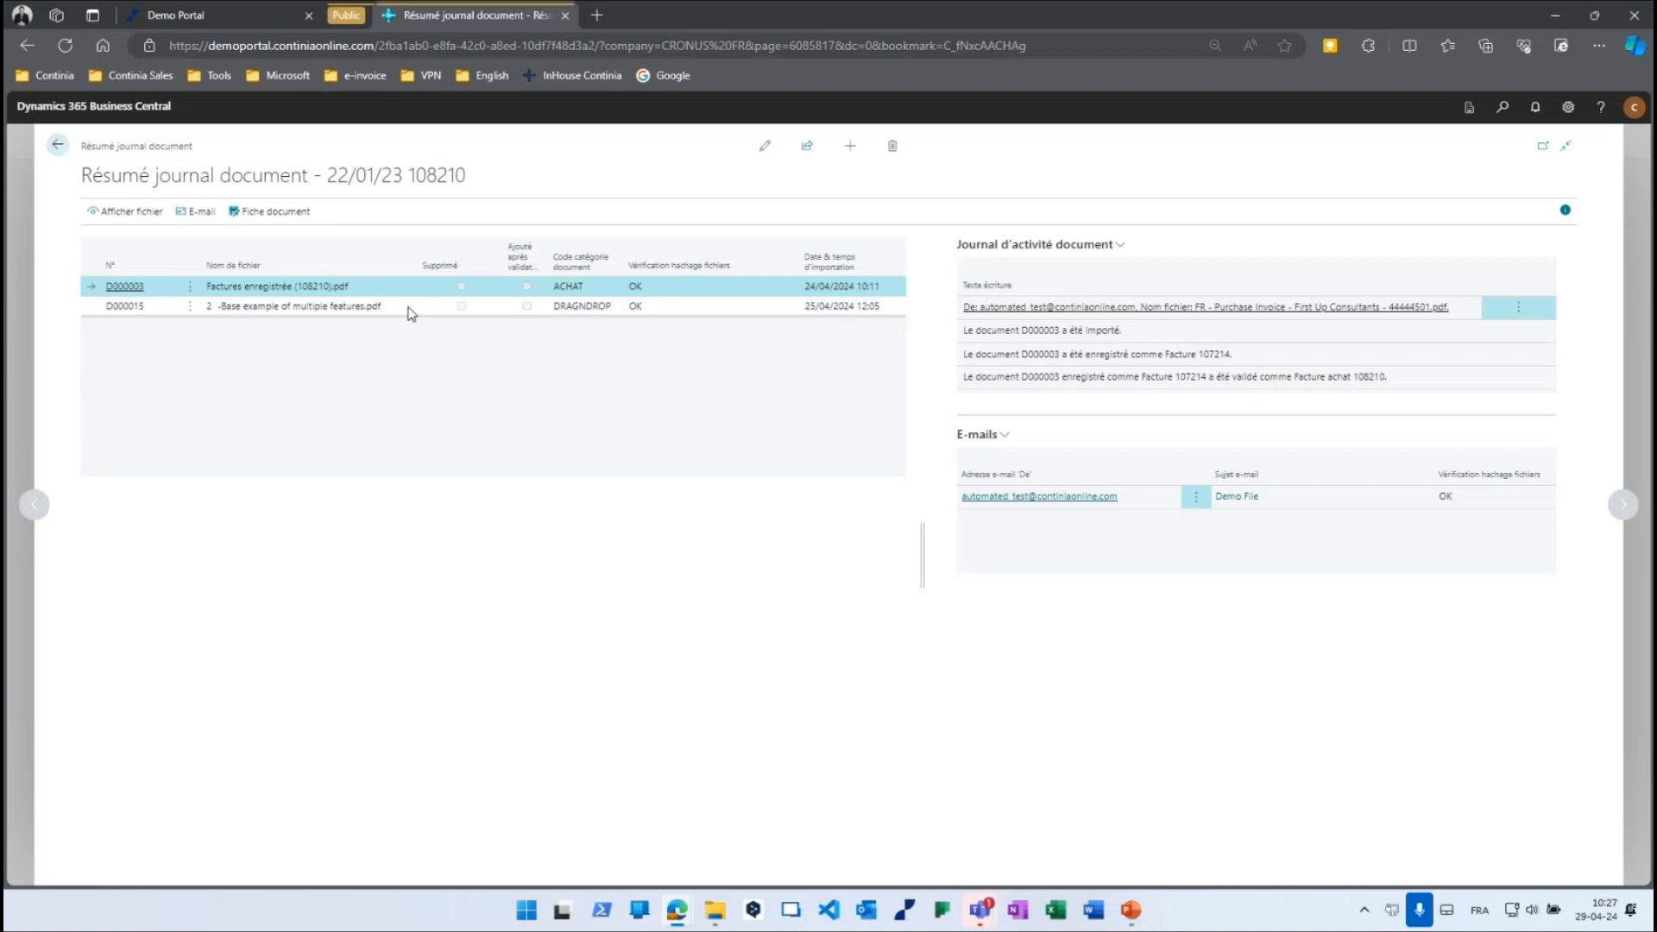
left_click(408, 308)
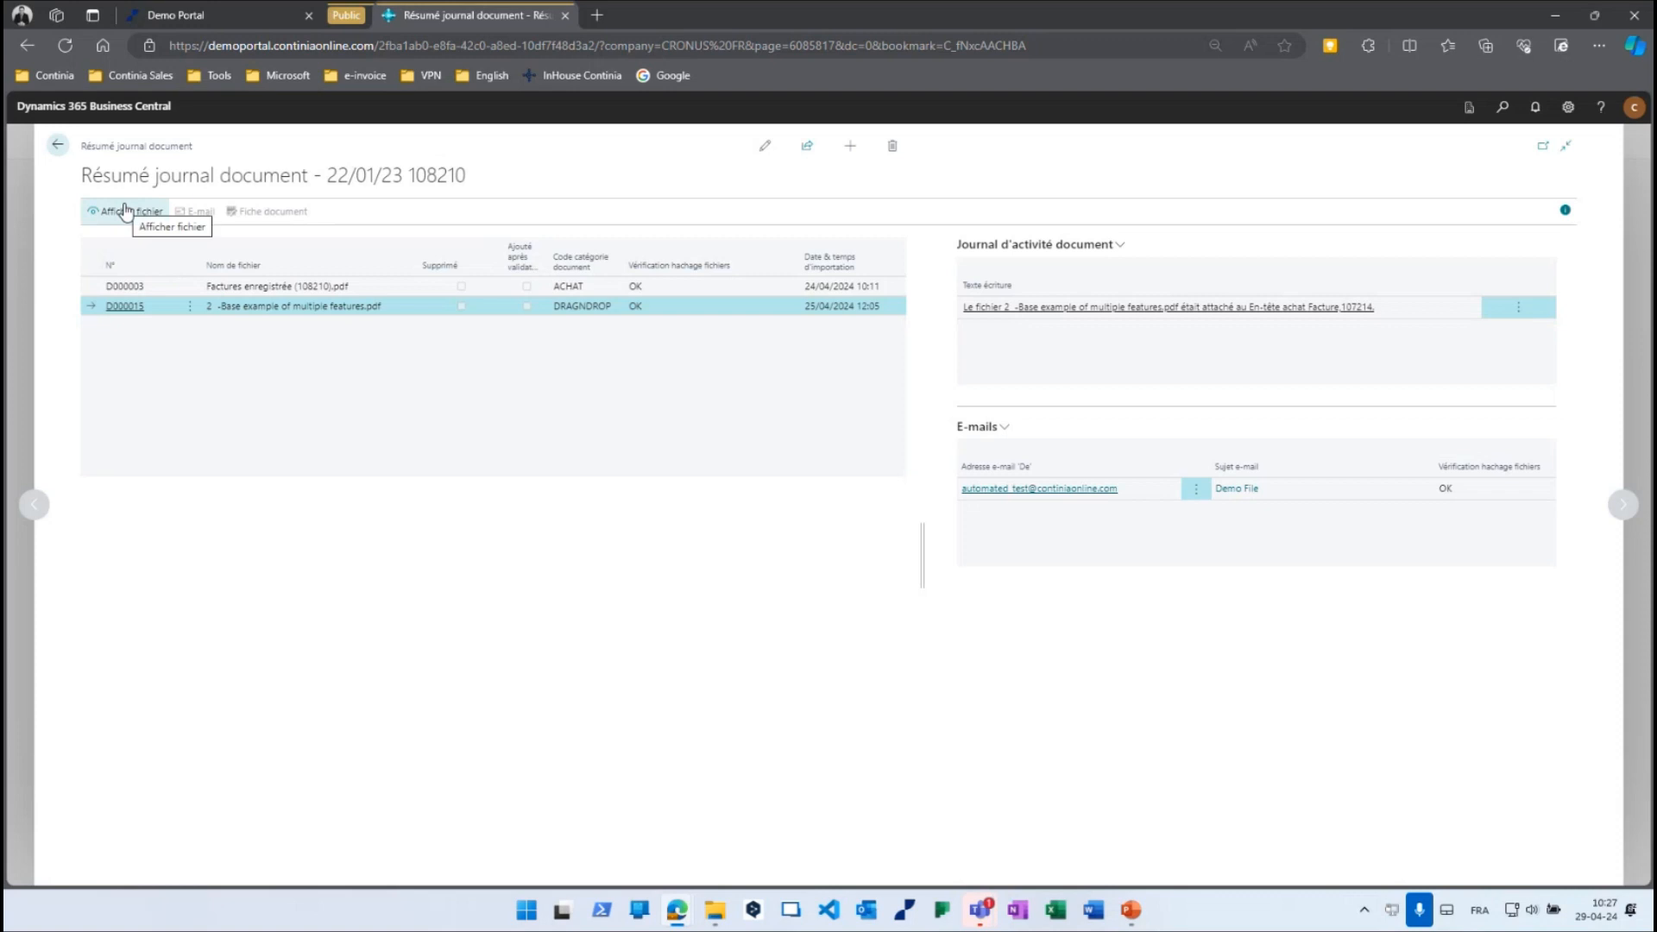
left_click(256, 290)
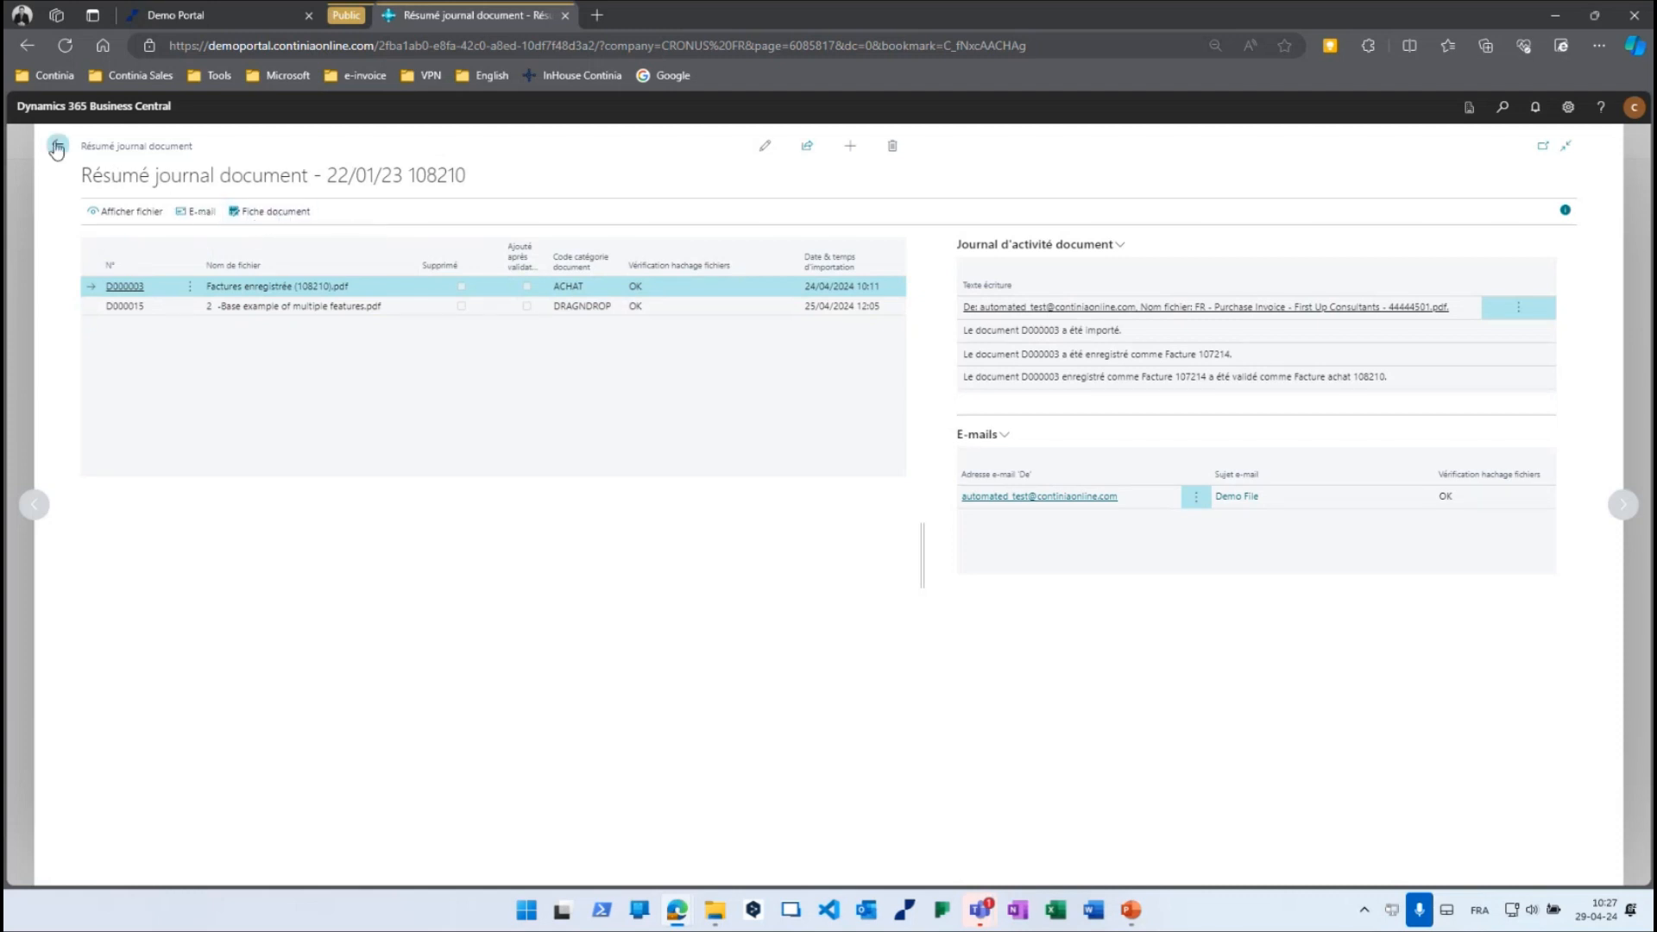
left_click(56, 148)
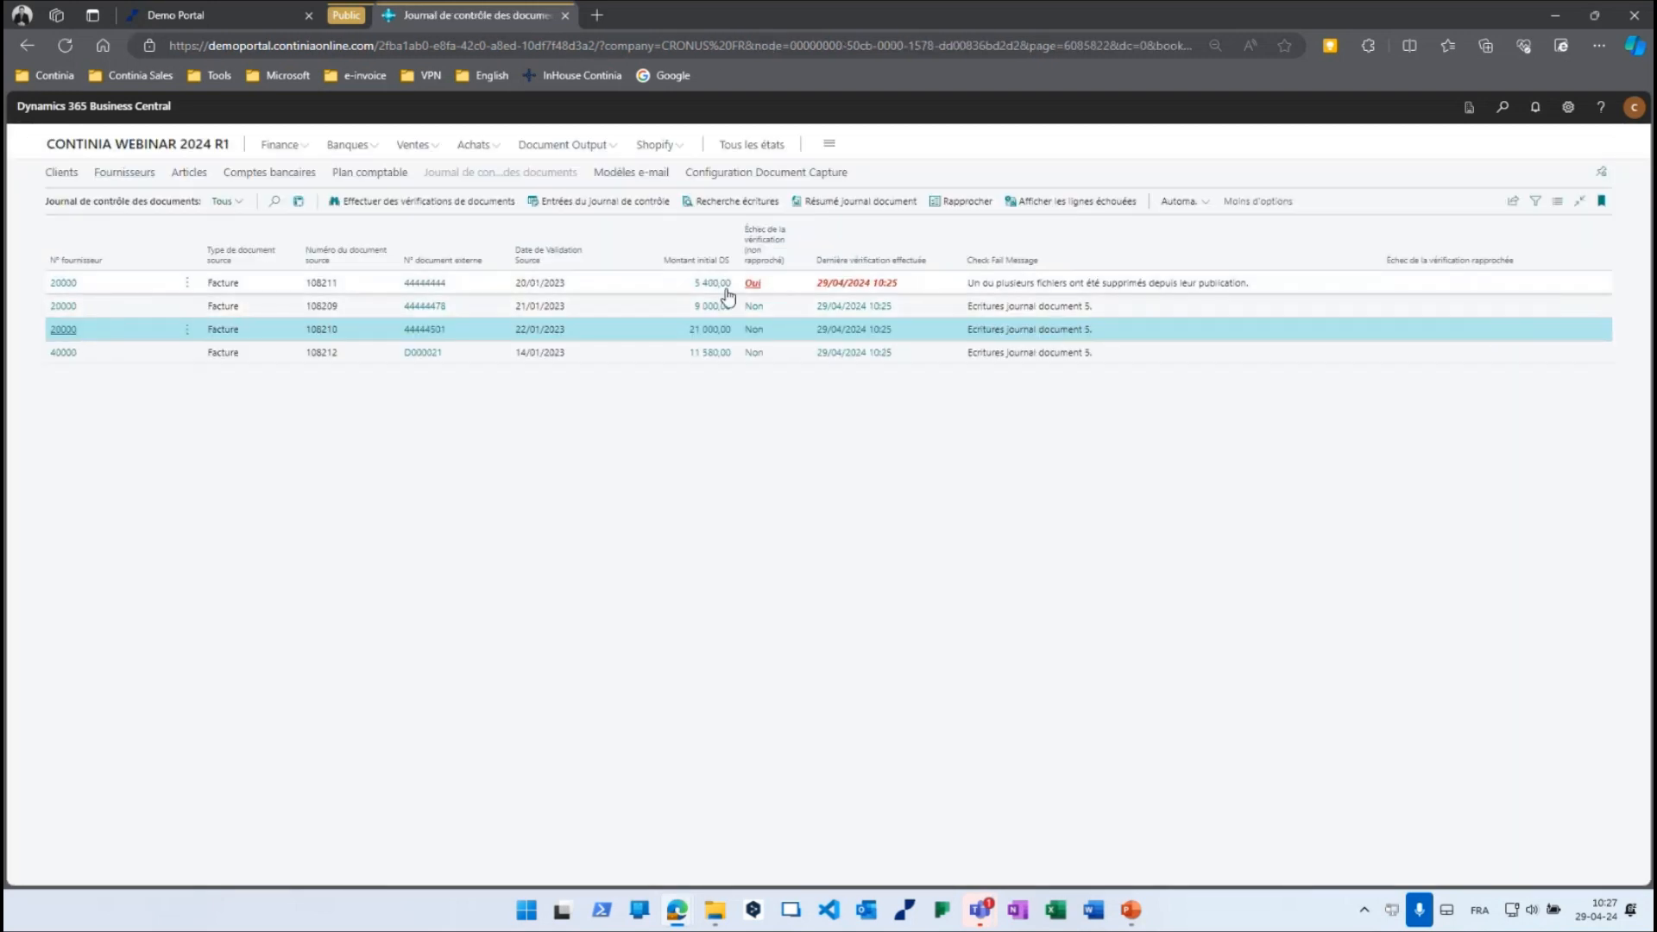
Open the Résumé journal document of the 20/01/2023 invoice that failed verification and read through its document activity log.
left_click(645, 287)
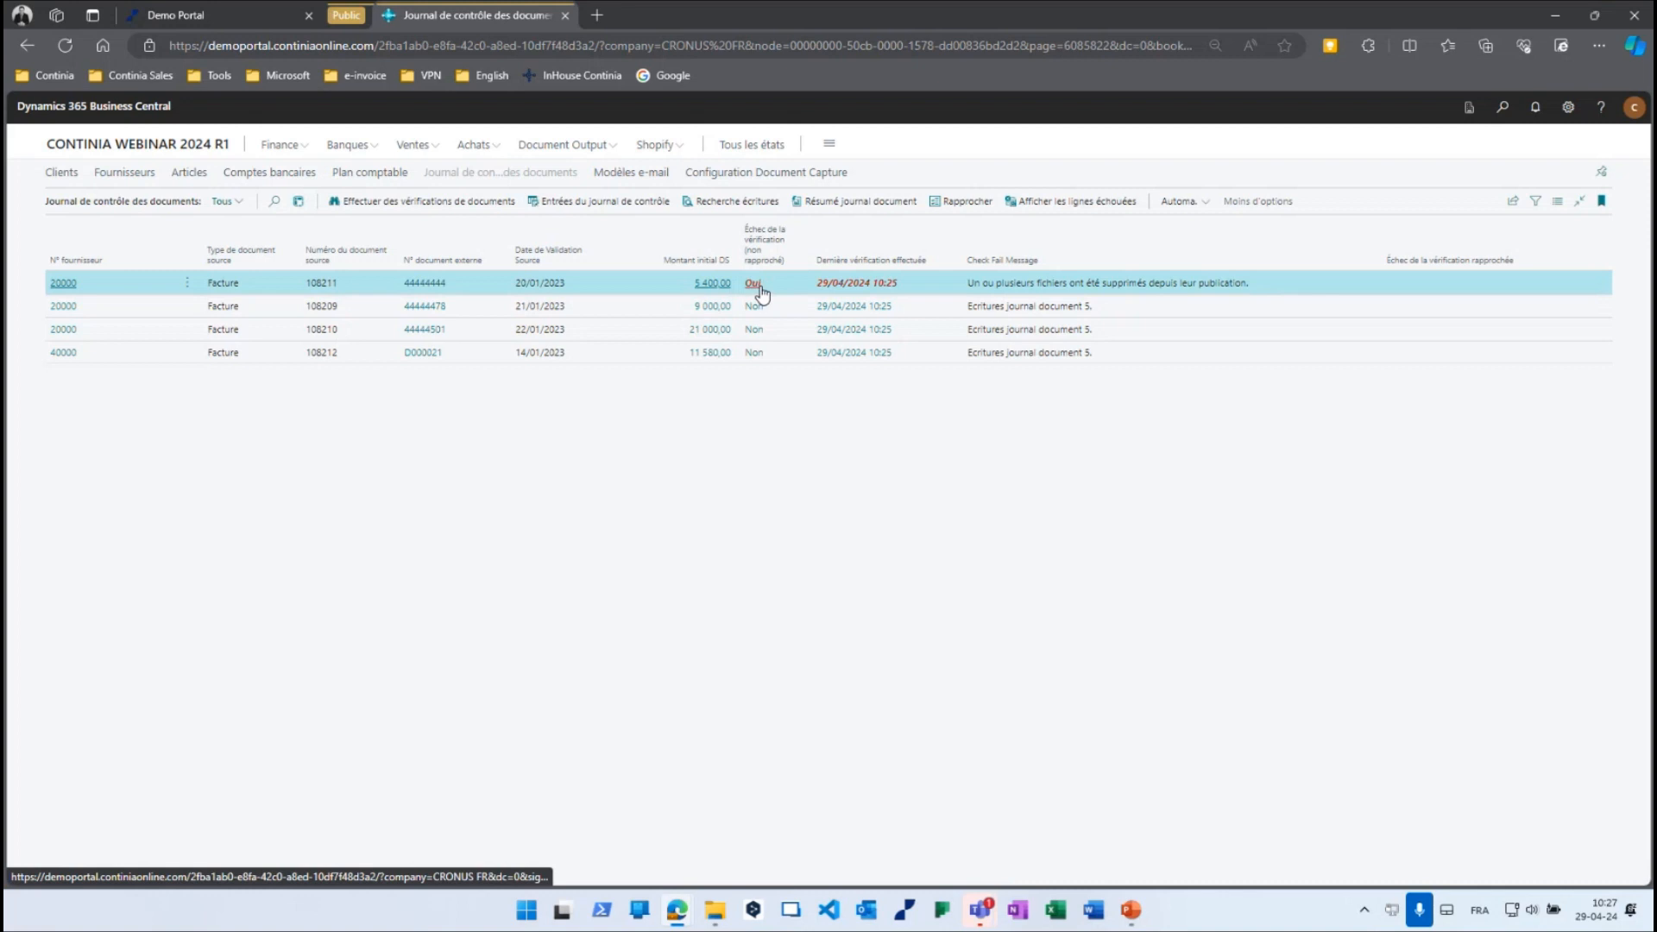
left_click(859, 208)
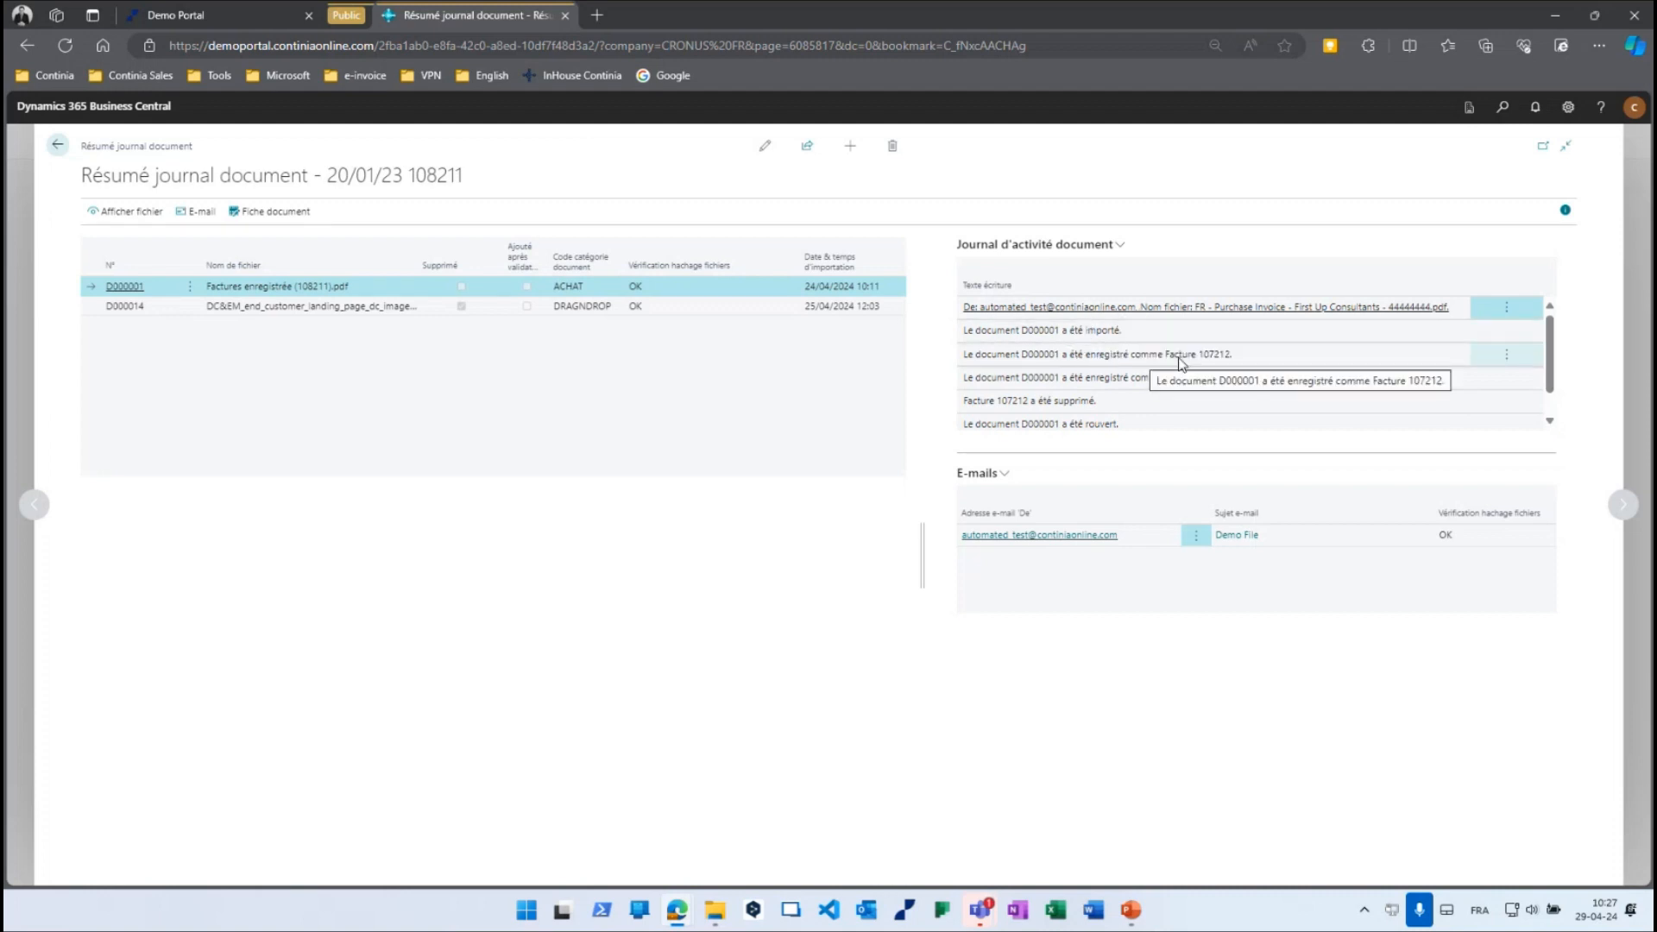
scroll(1212, 362, "down", 1)
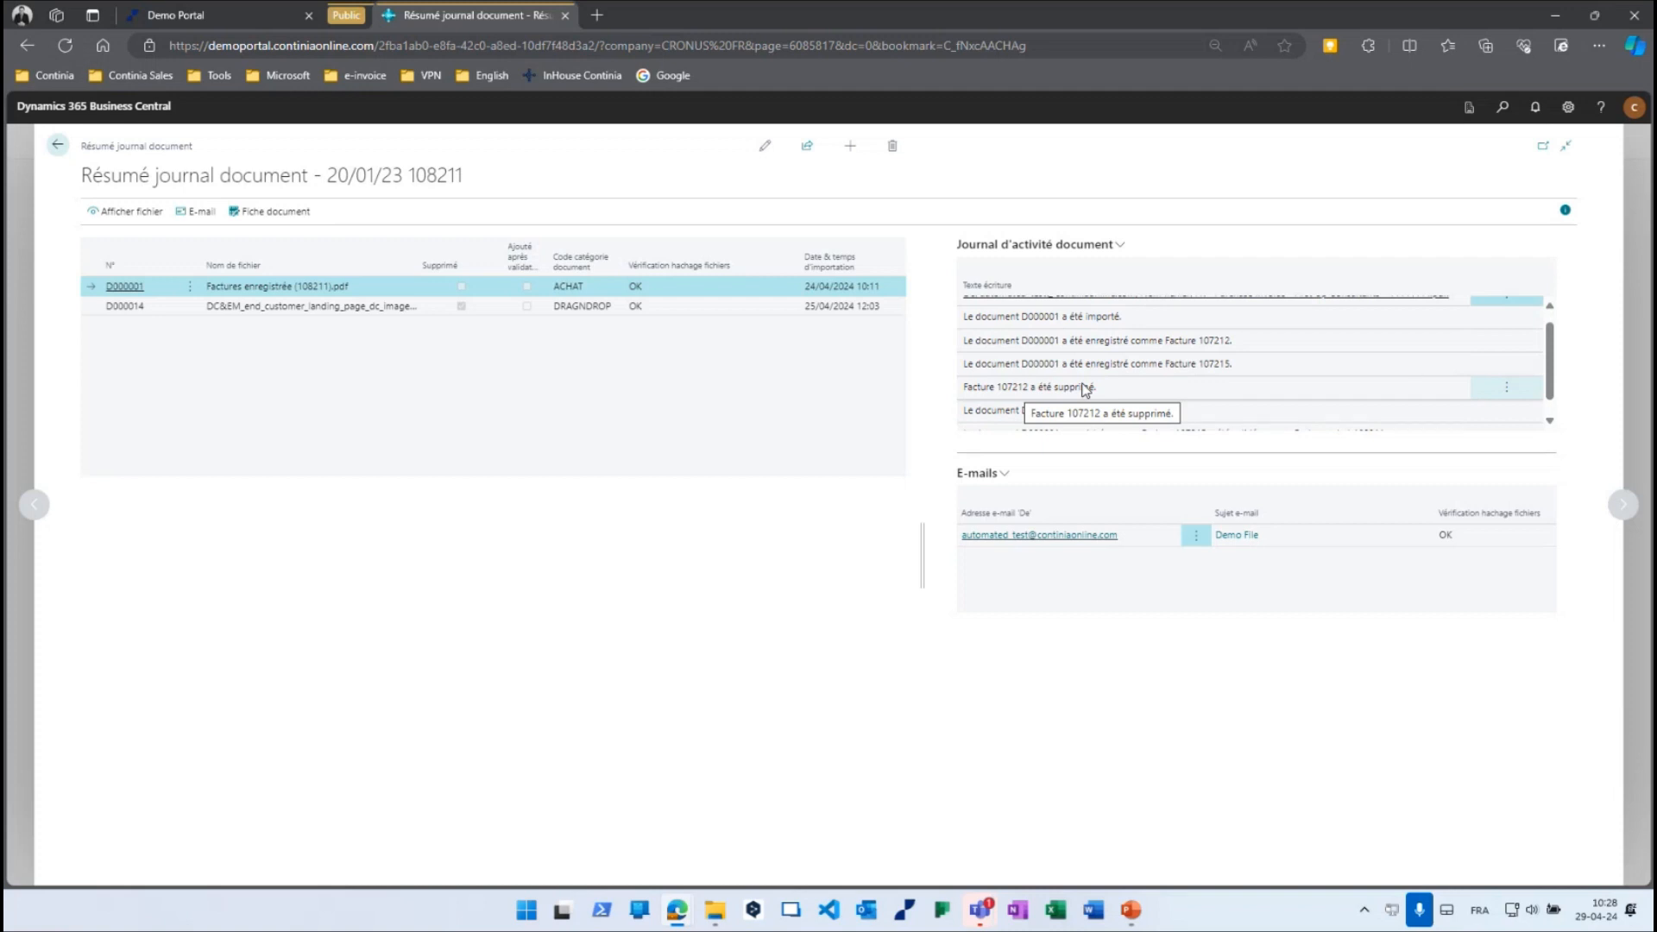
Read the rest of the 20/01/2023 invoice's activity log and view the deleted DRAGNDROP image file attached to it.
scroll(1091, 392, "down", 1)
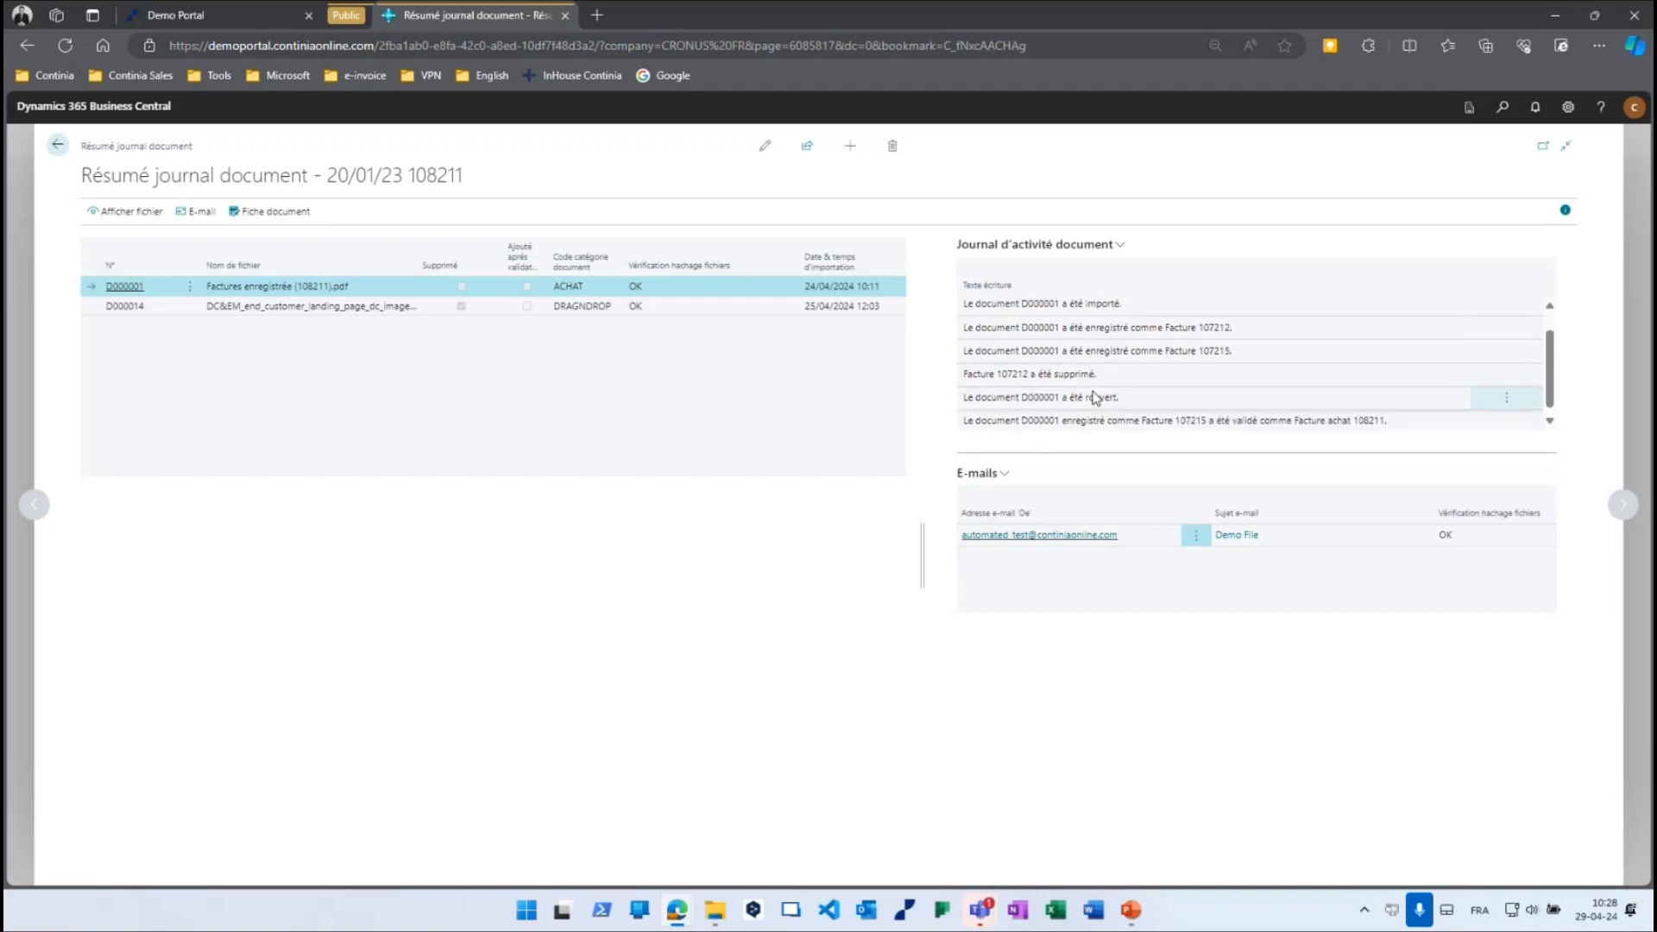
scroll(1102, 401, "down", 1)
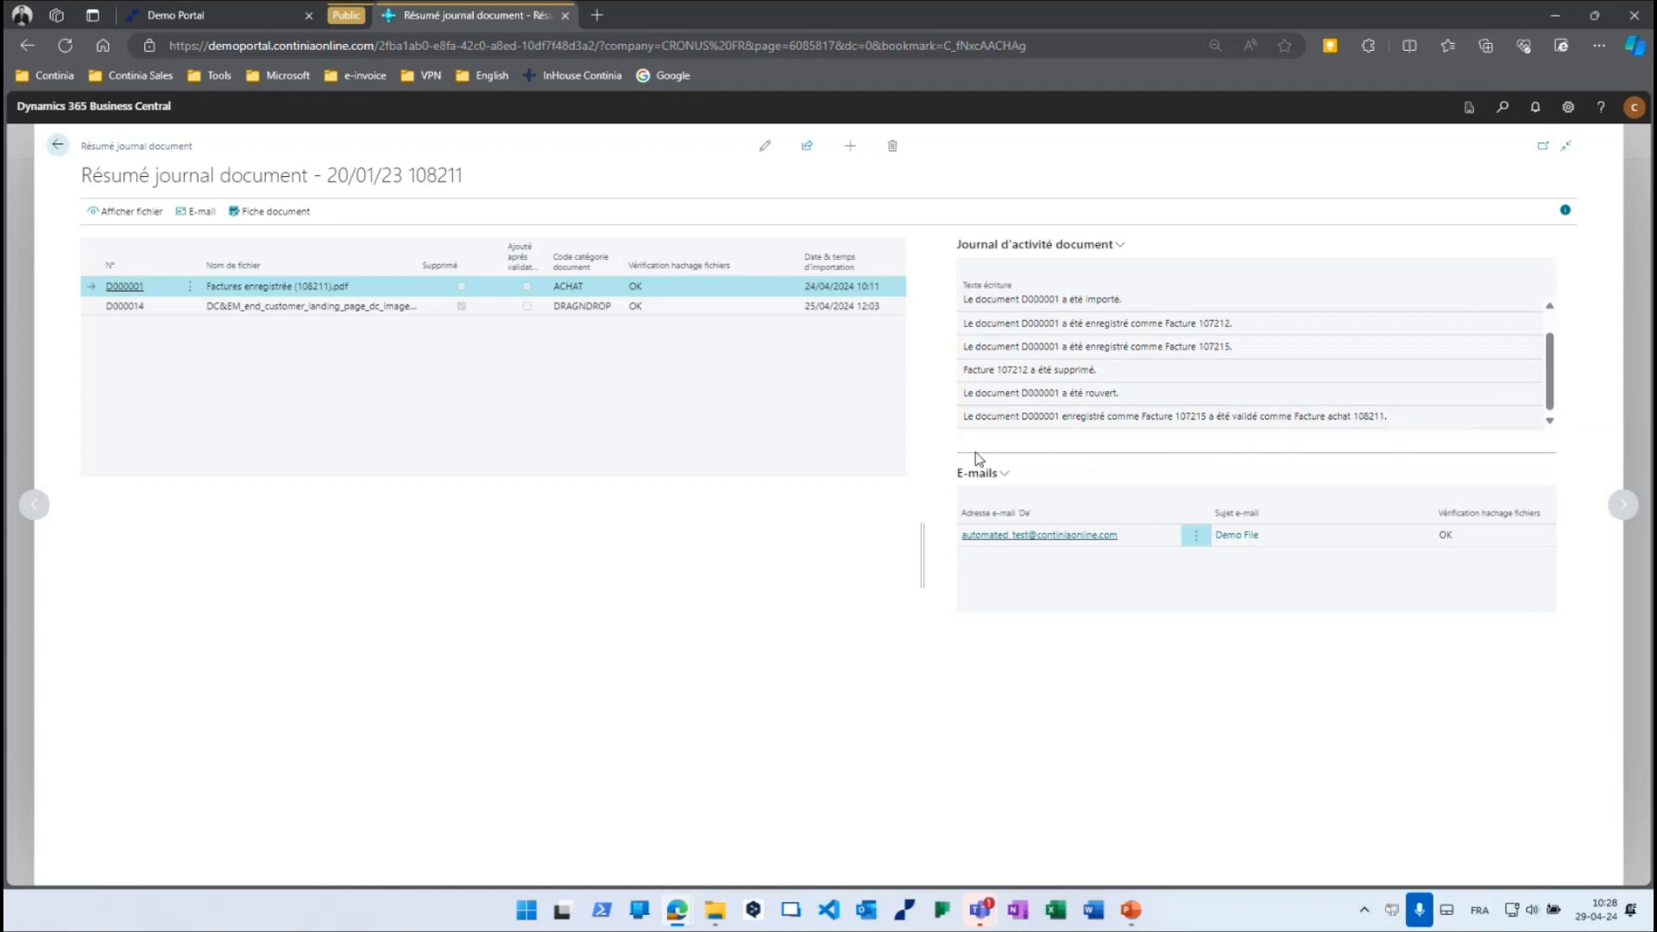
left_click(239, 309)
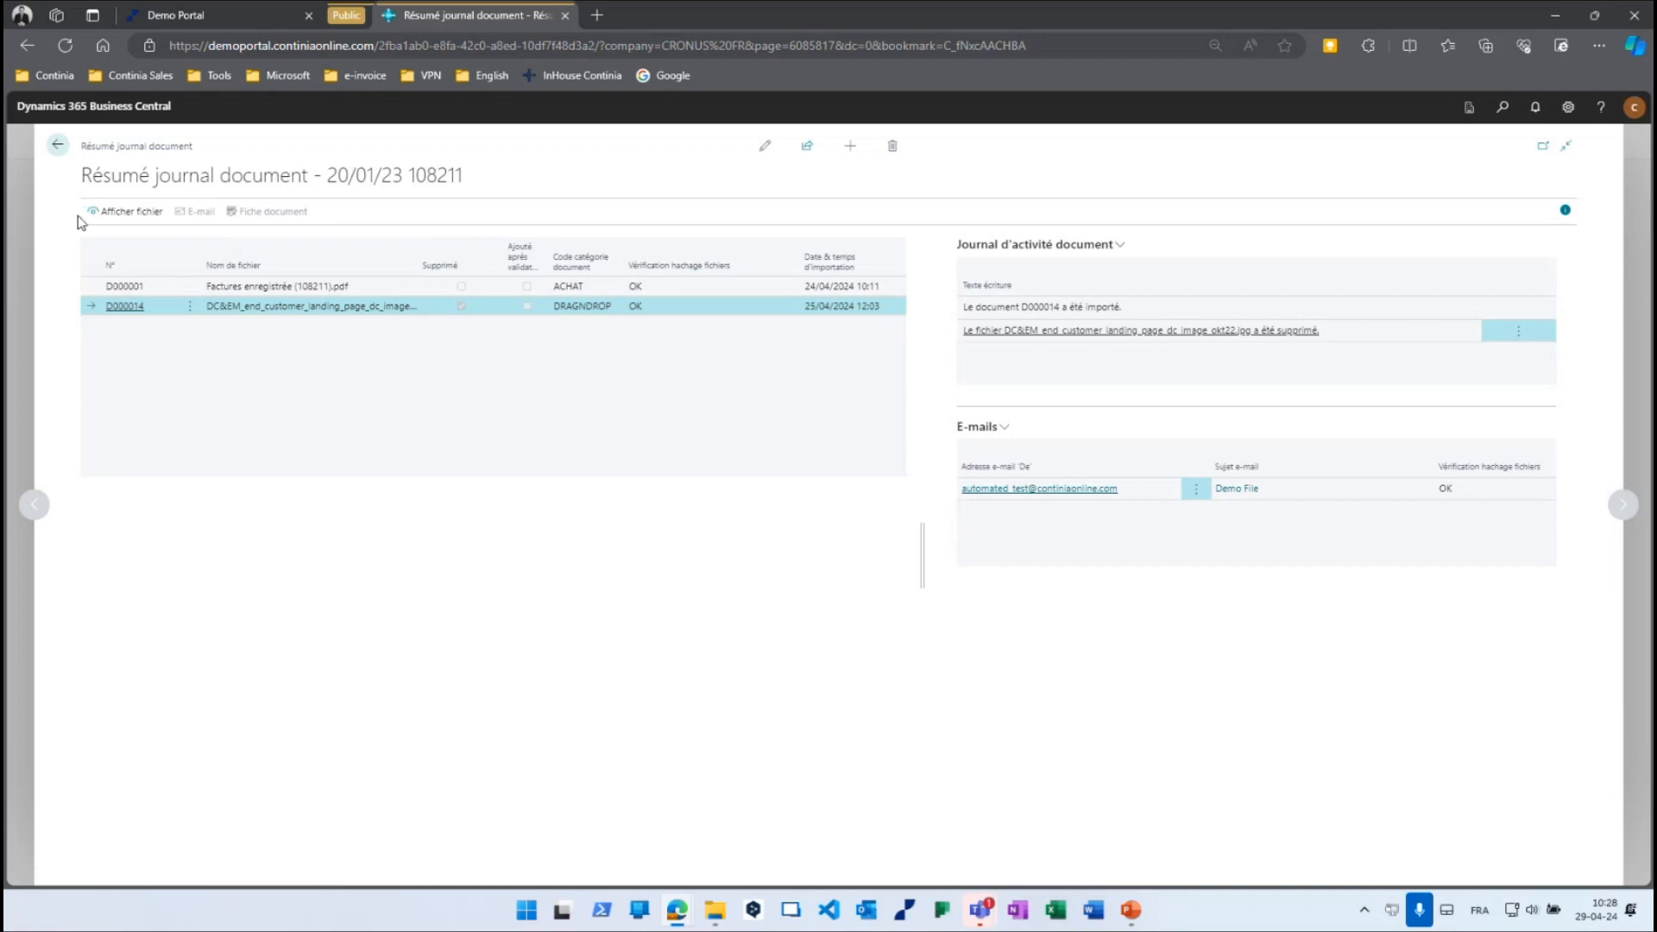
left_click(131, 212)
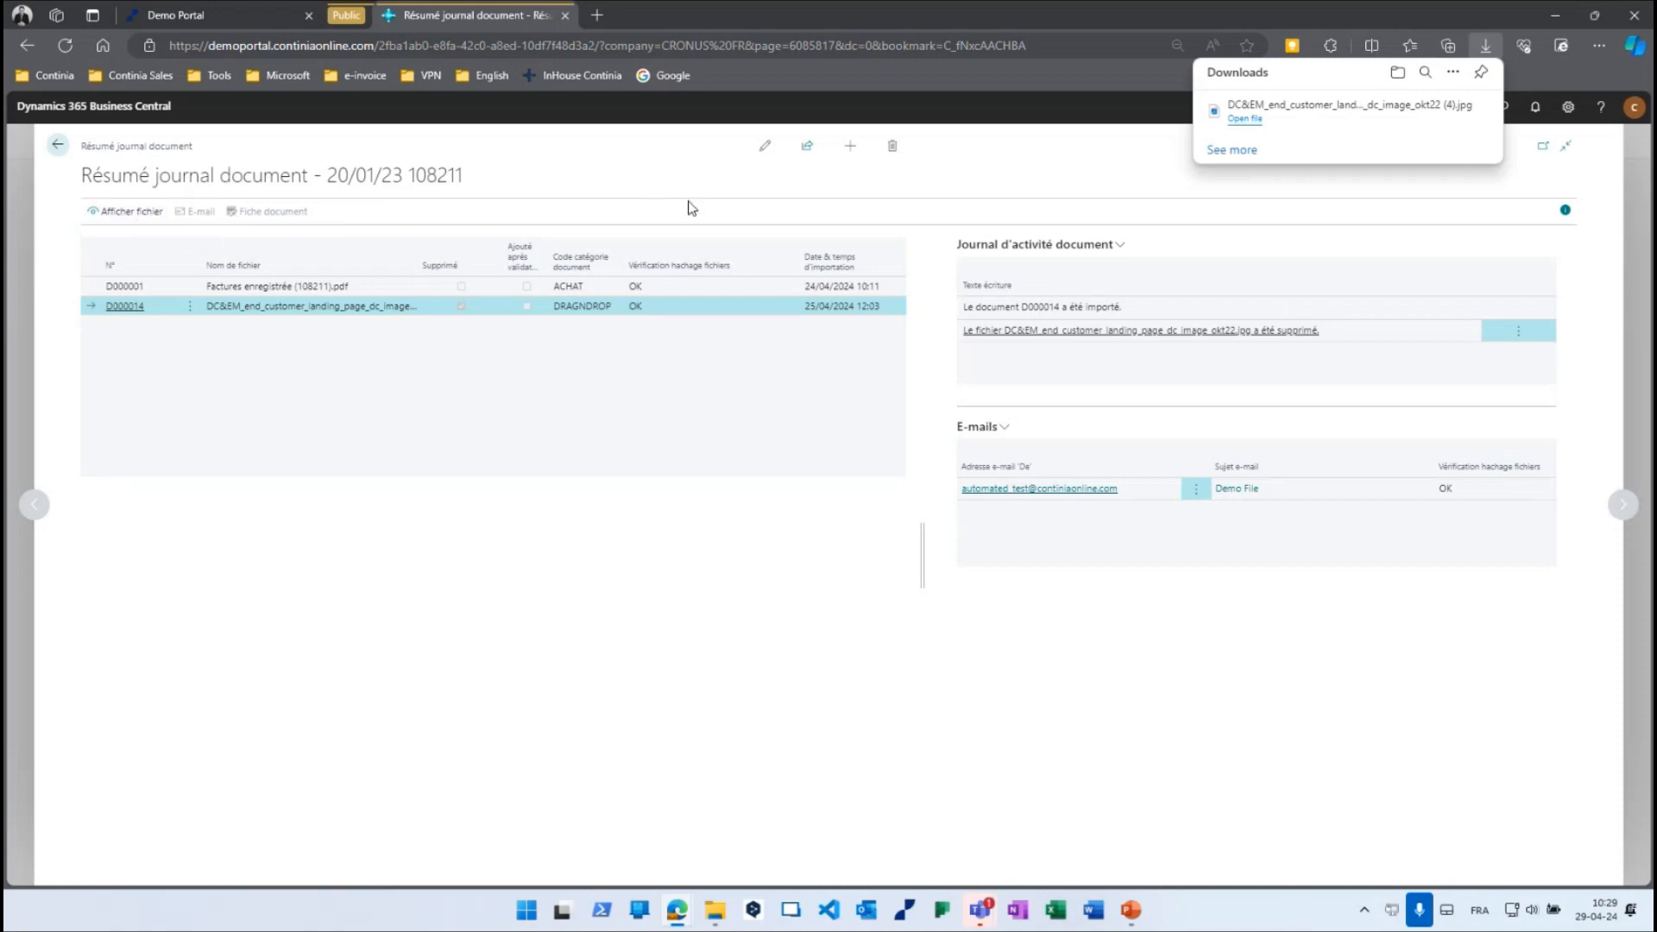
left_click(1245, 119)
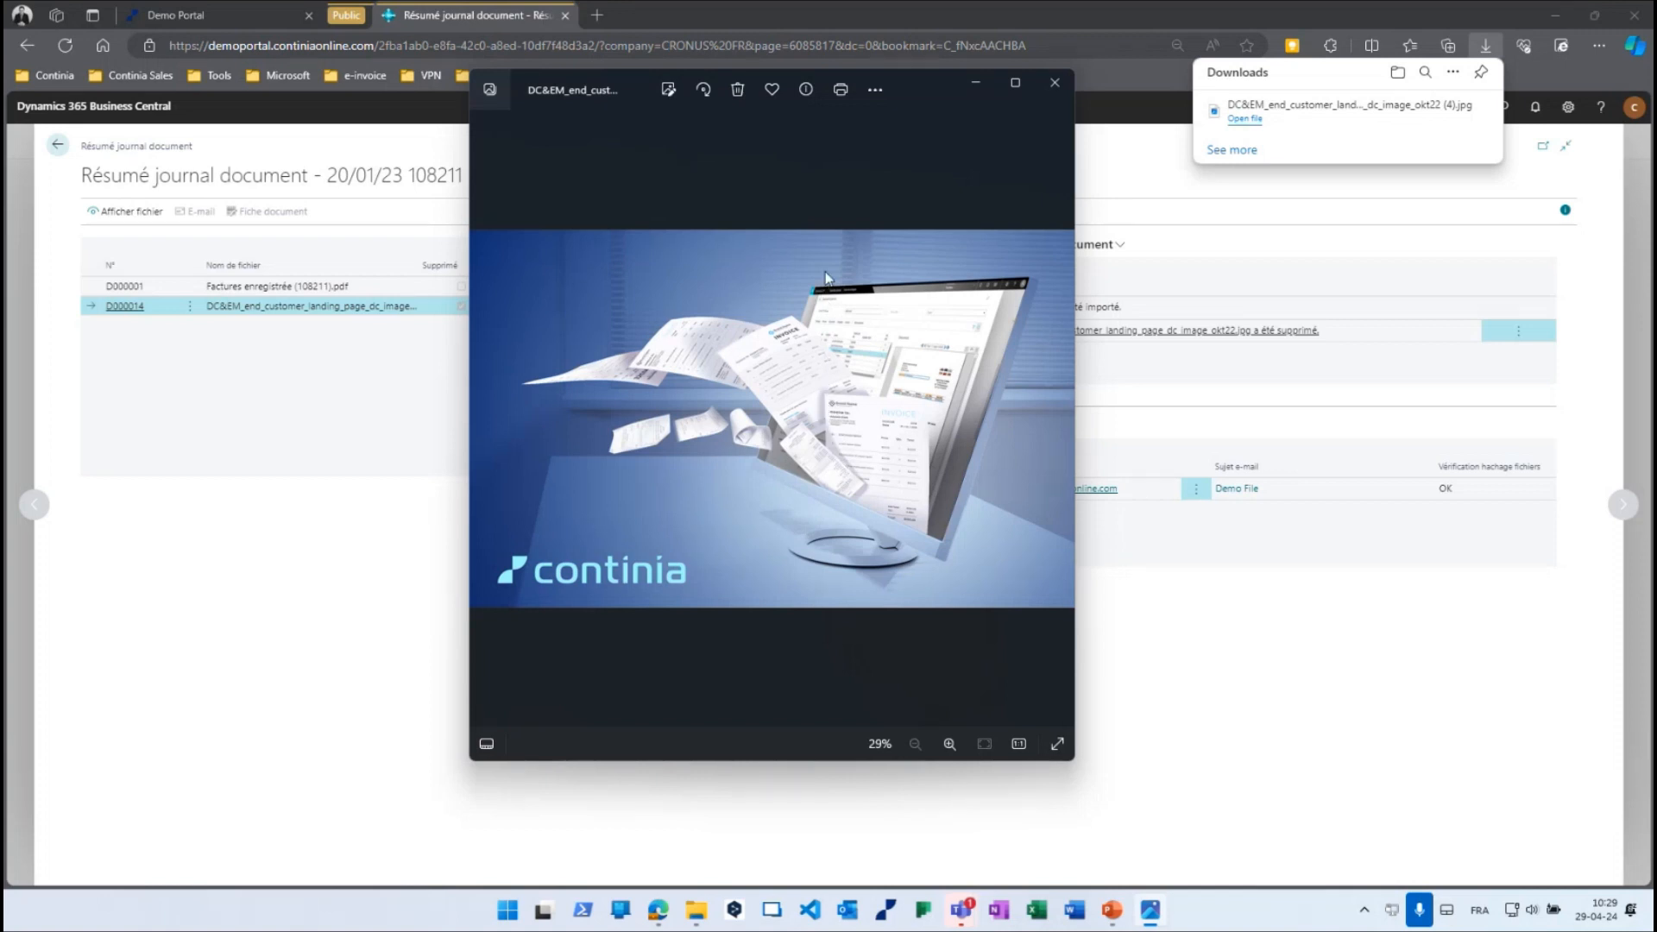
left_click(1053, 84)
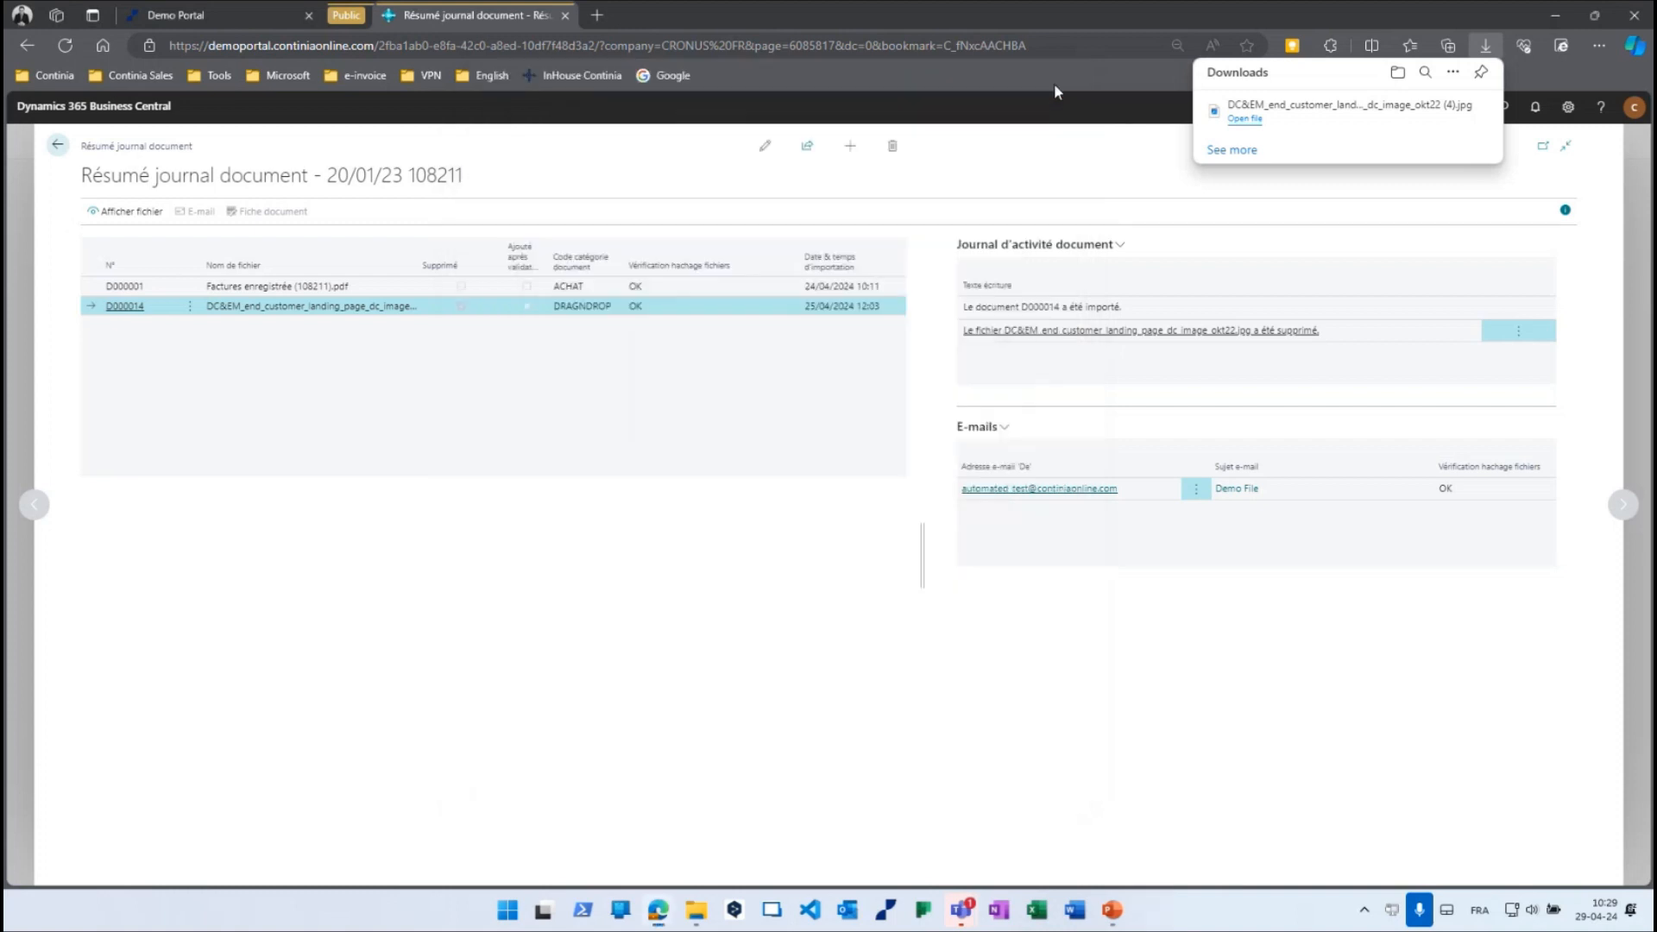
Return to the document control journal and reconcile the failed verification of the 20/01/2023 invoice.
left_click(57, 144)
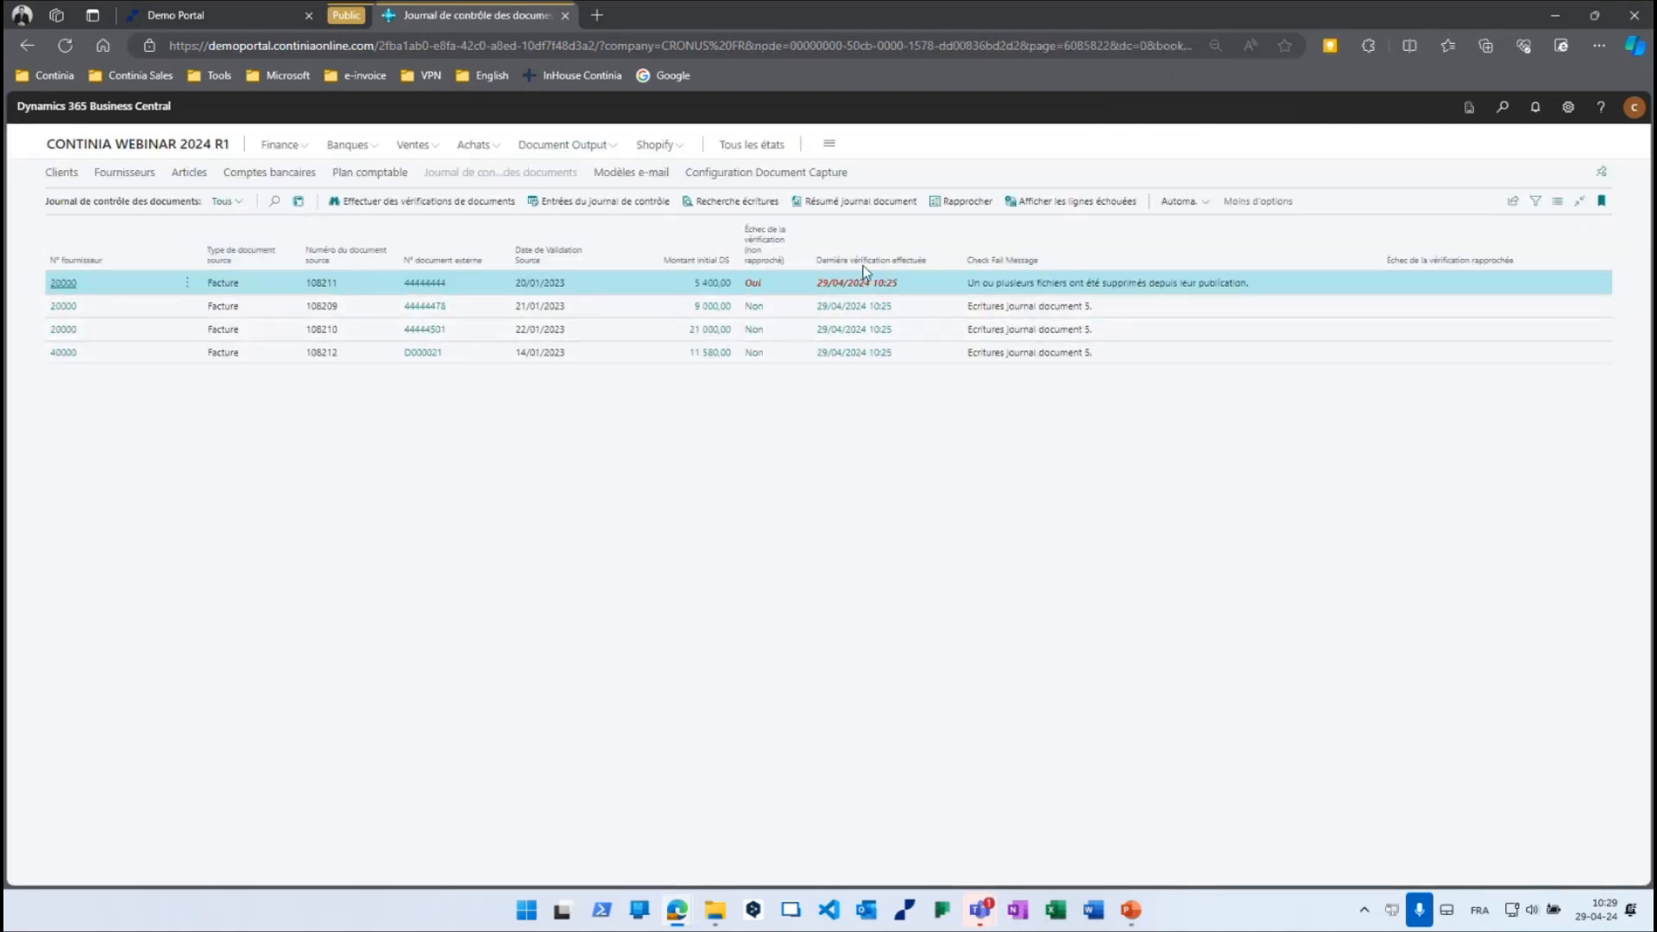
left_click(965, 206)
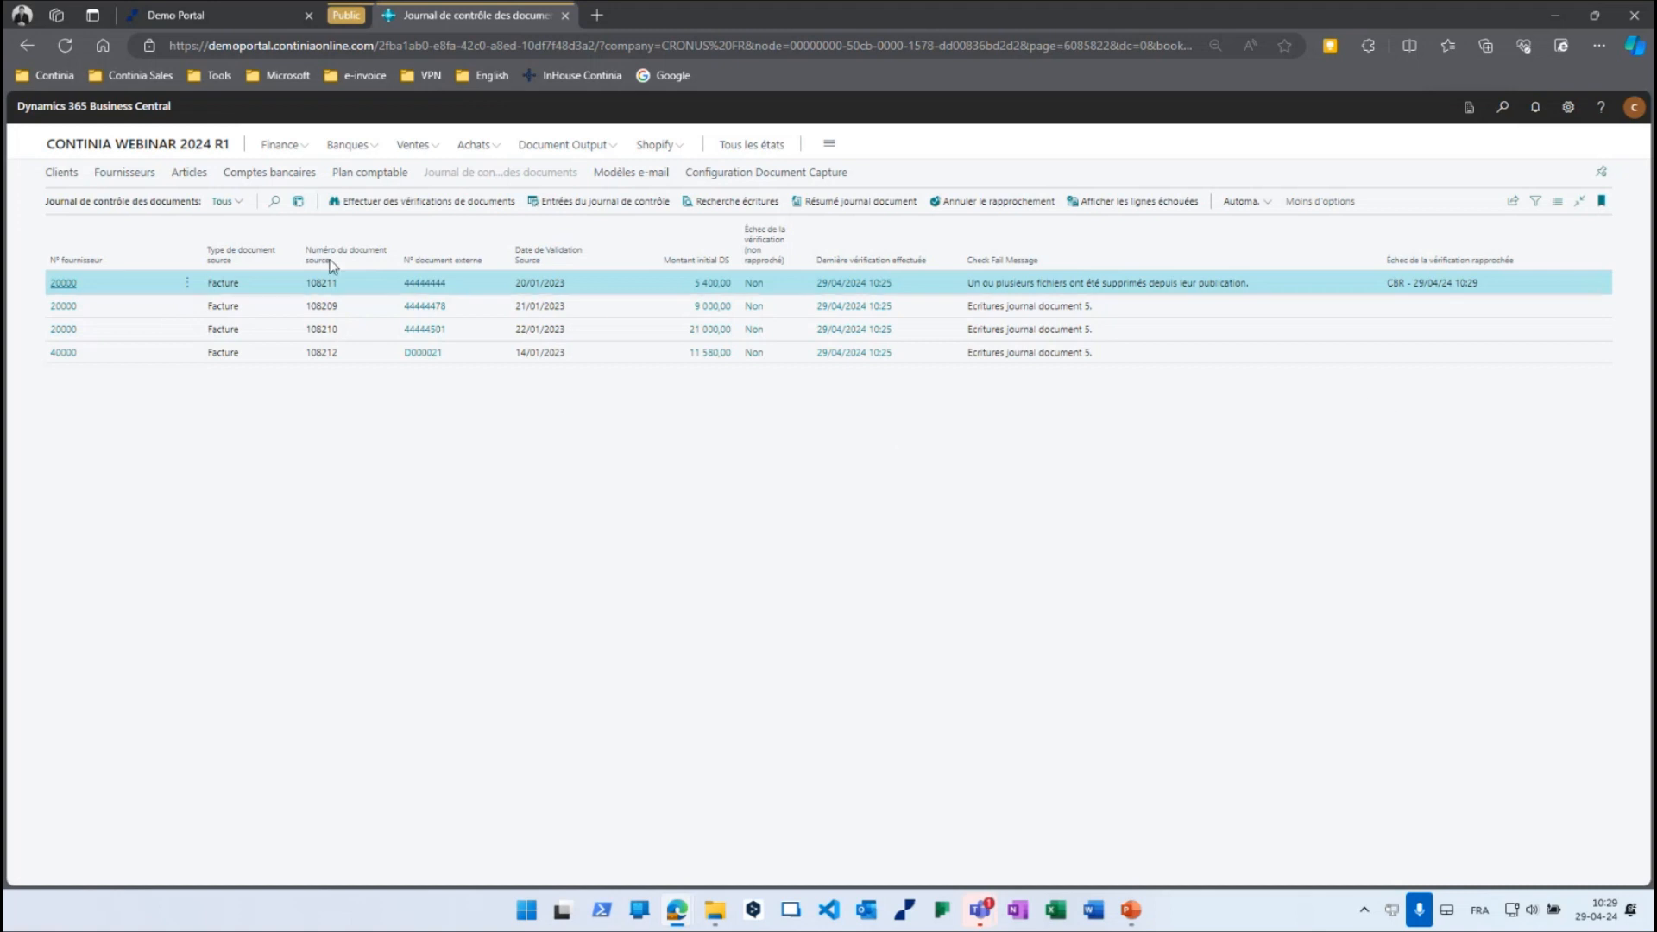
Open the Wide World Importers document that is ready for registration in the COMMACHAT category.
left_click(177, 147)
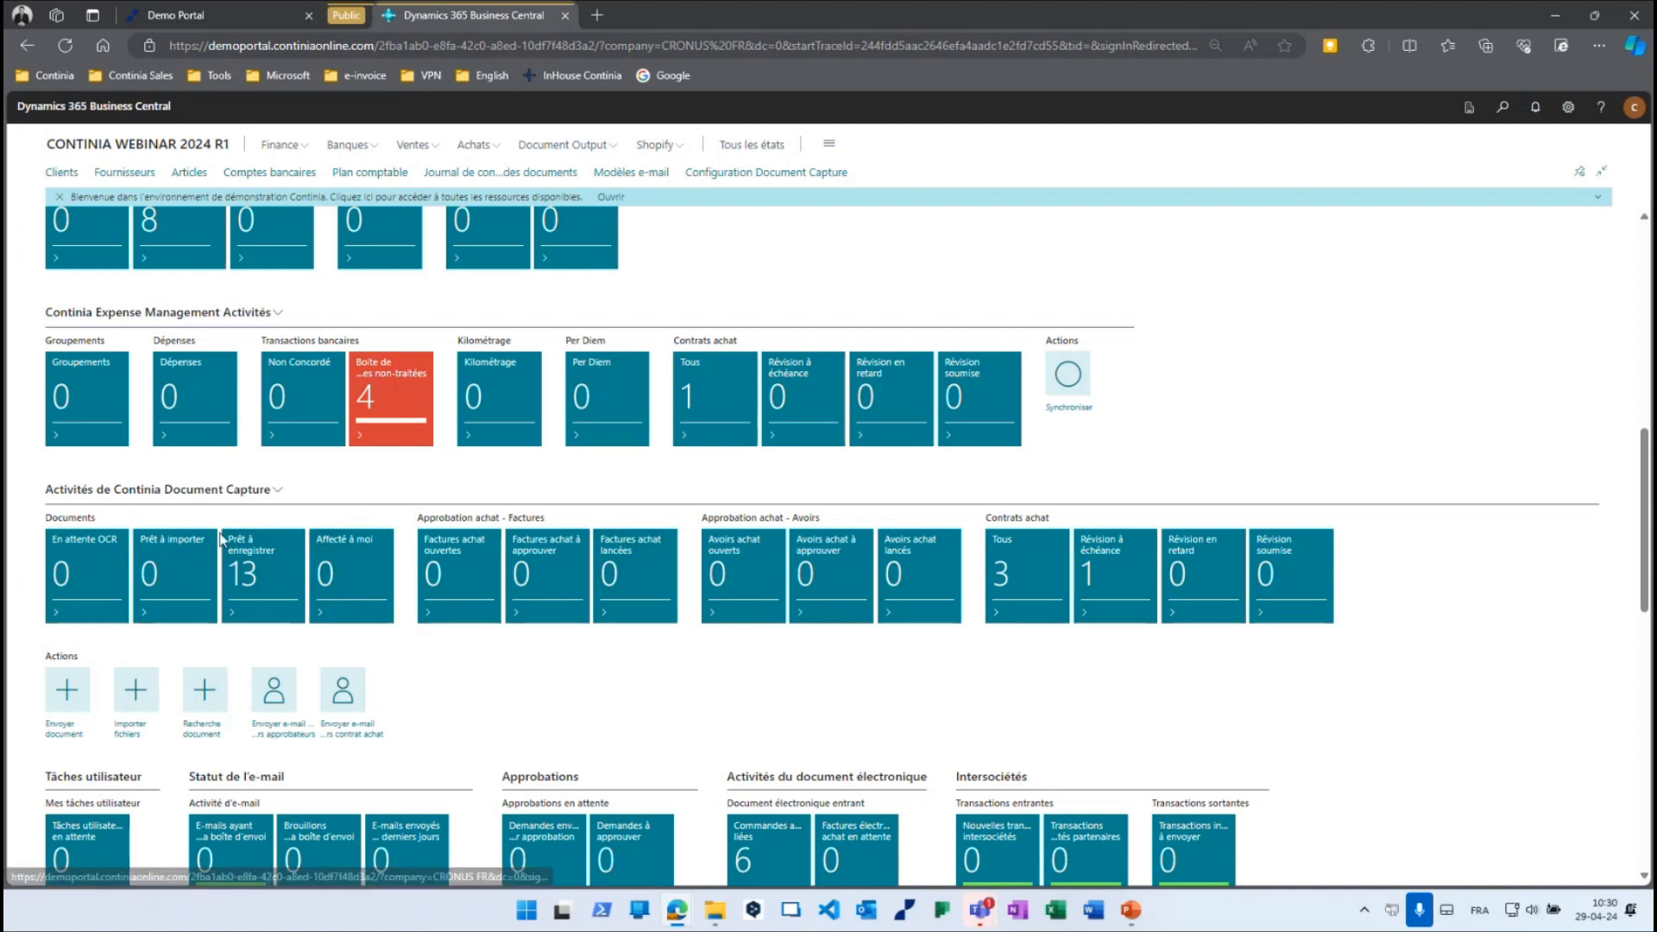
left_click(257, 559)
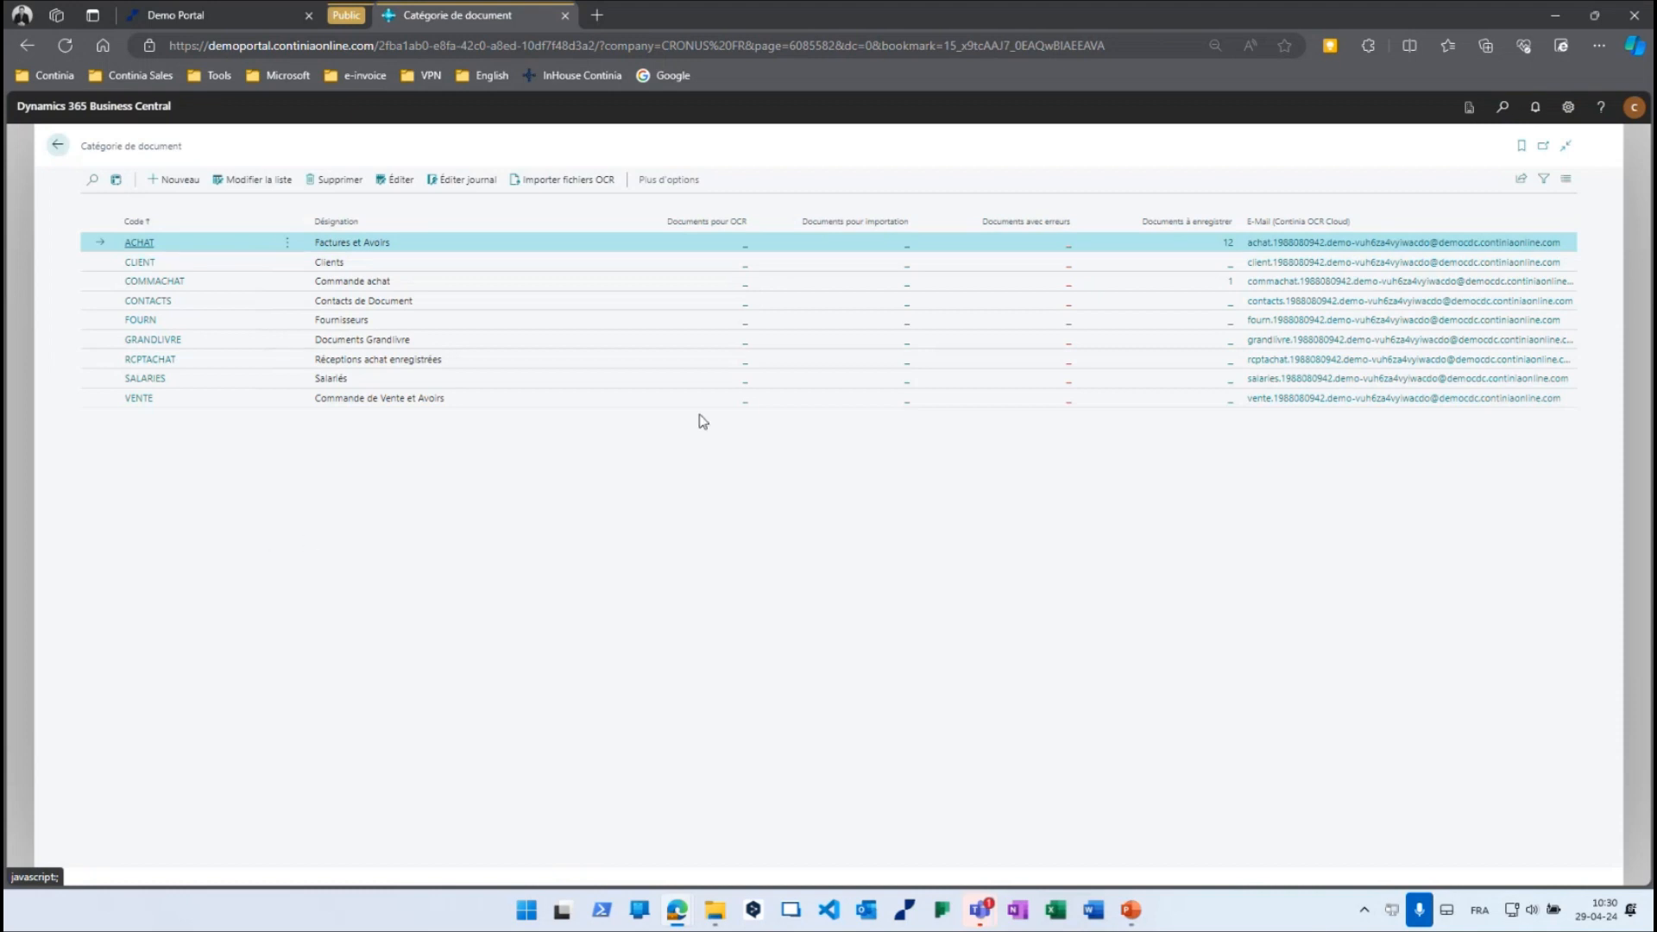
left_click(468, 283)
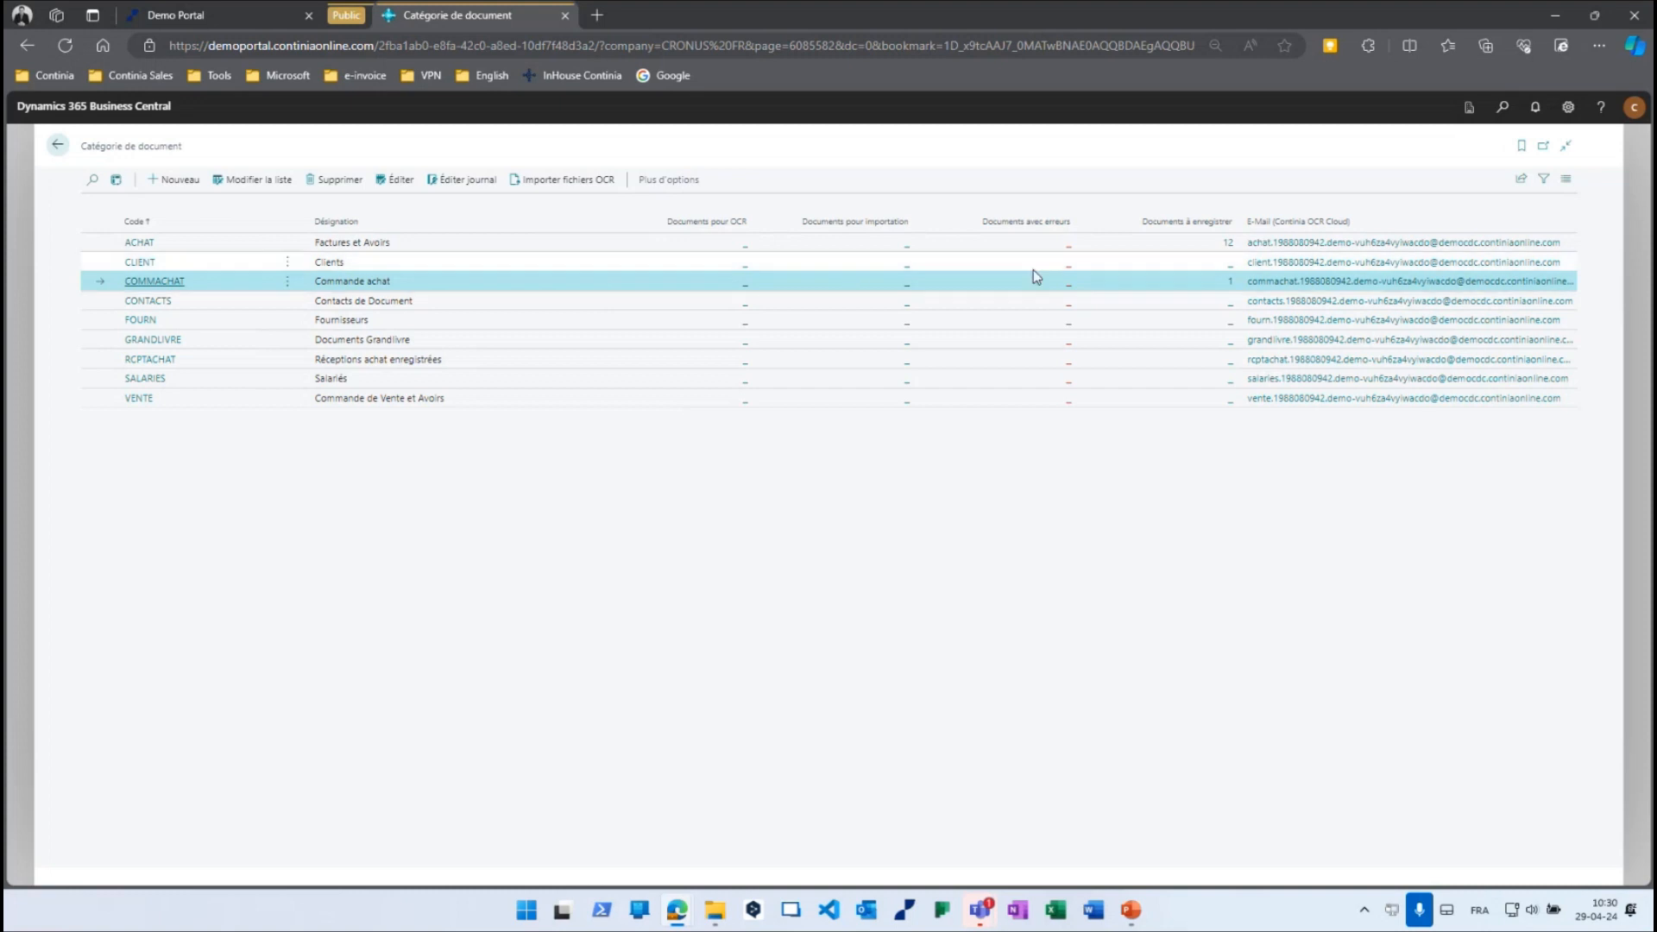
left_click(1230, 282)
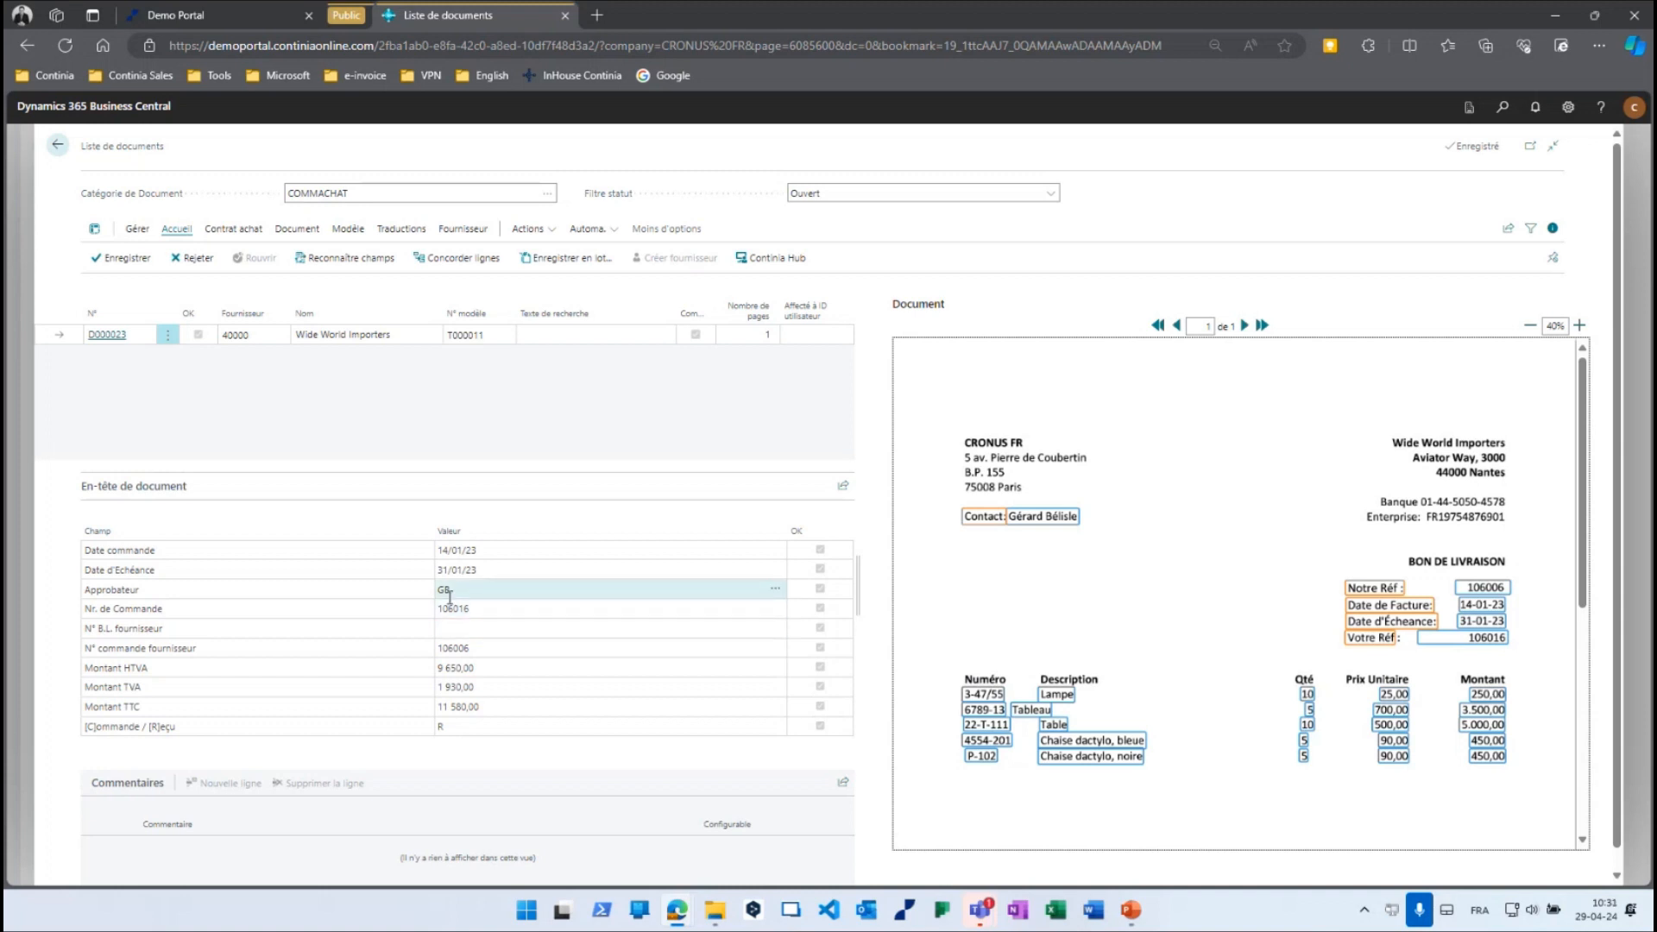
Check the delivery note's order number and [C]ommande / [R]eçu fields, and review the lines of the matching Wide World Importers purchase order.
left_click(484, 611)
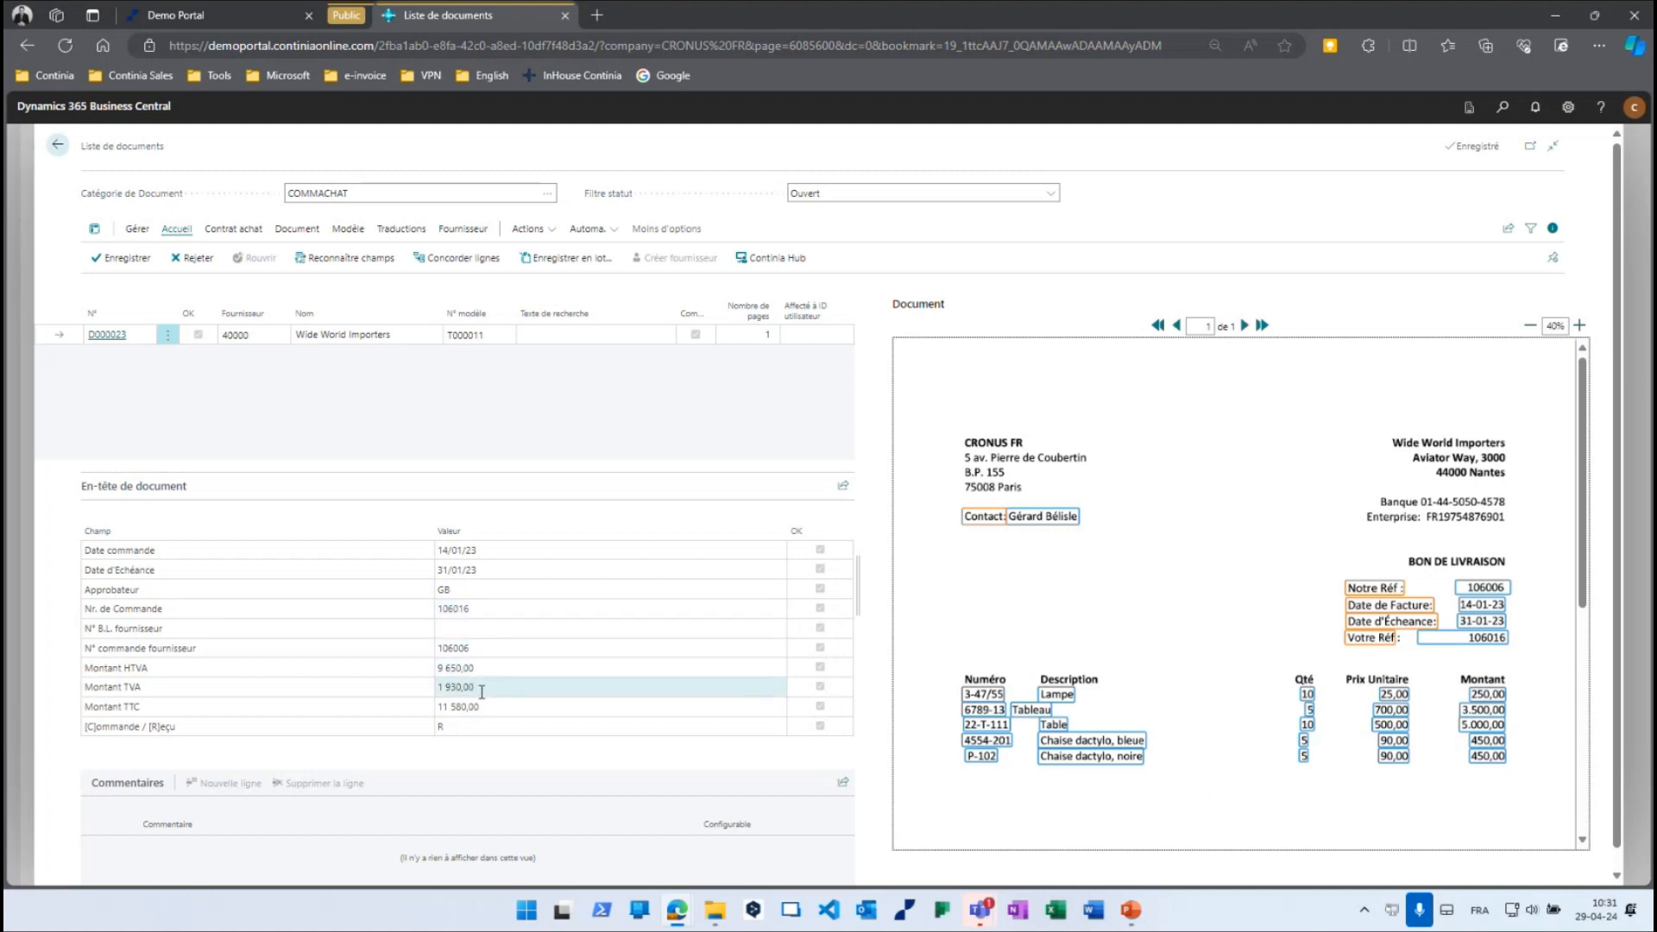
left_click(447, 730)
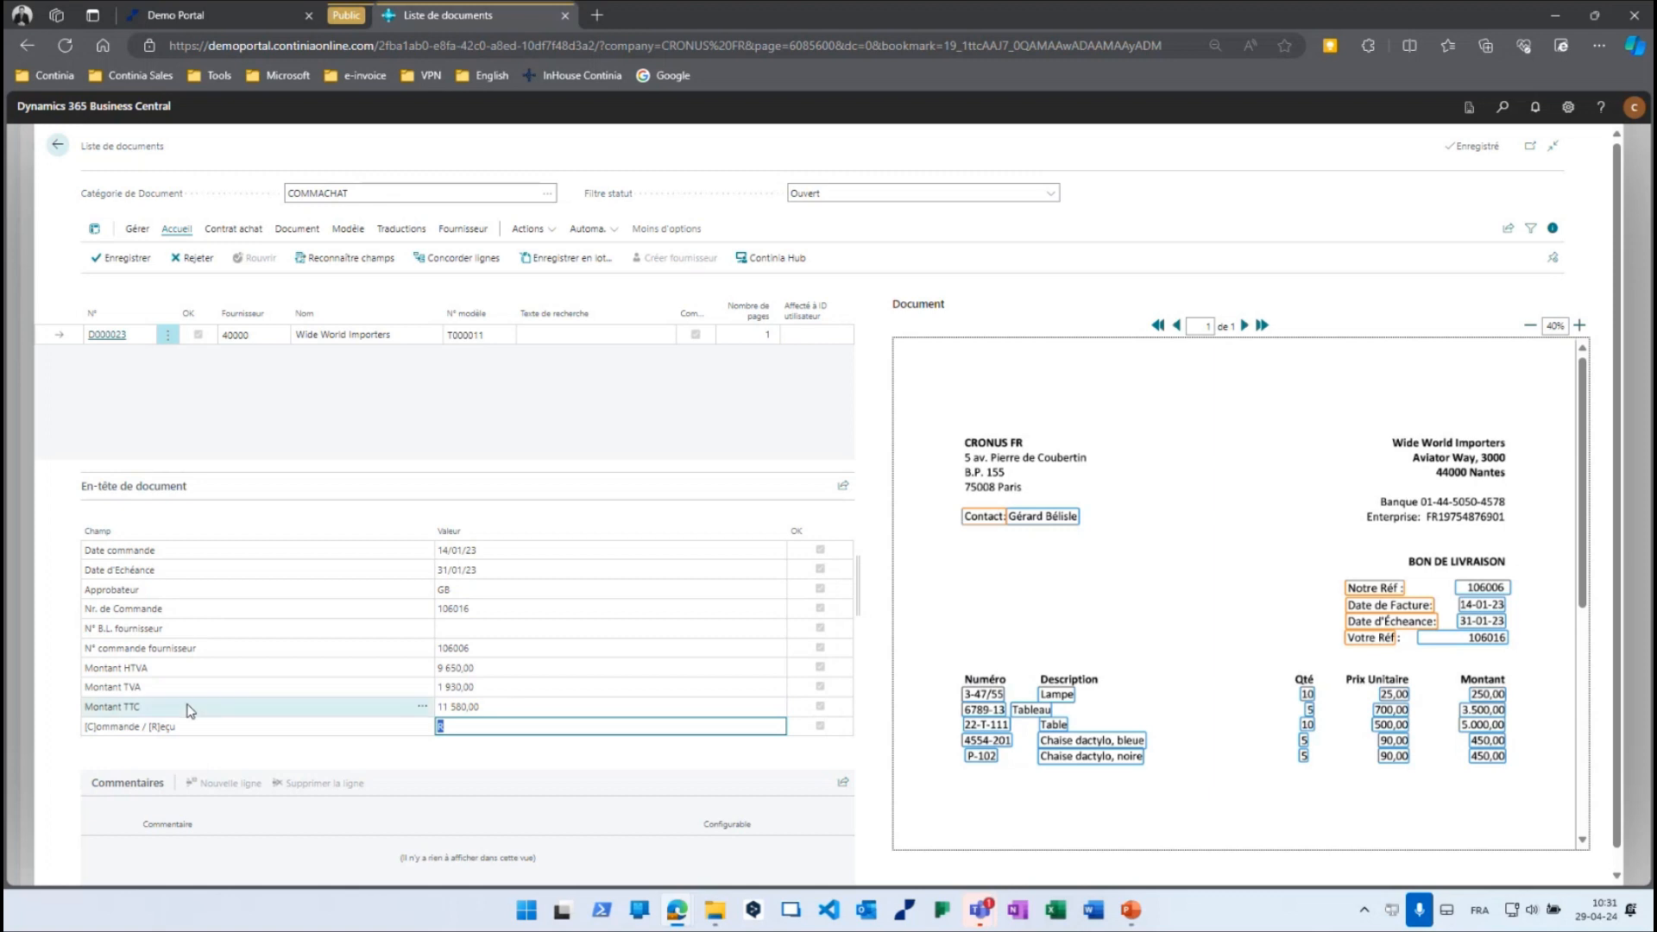
left_click(516, 609)
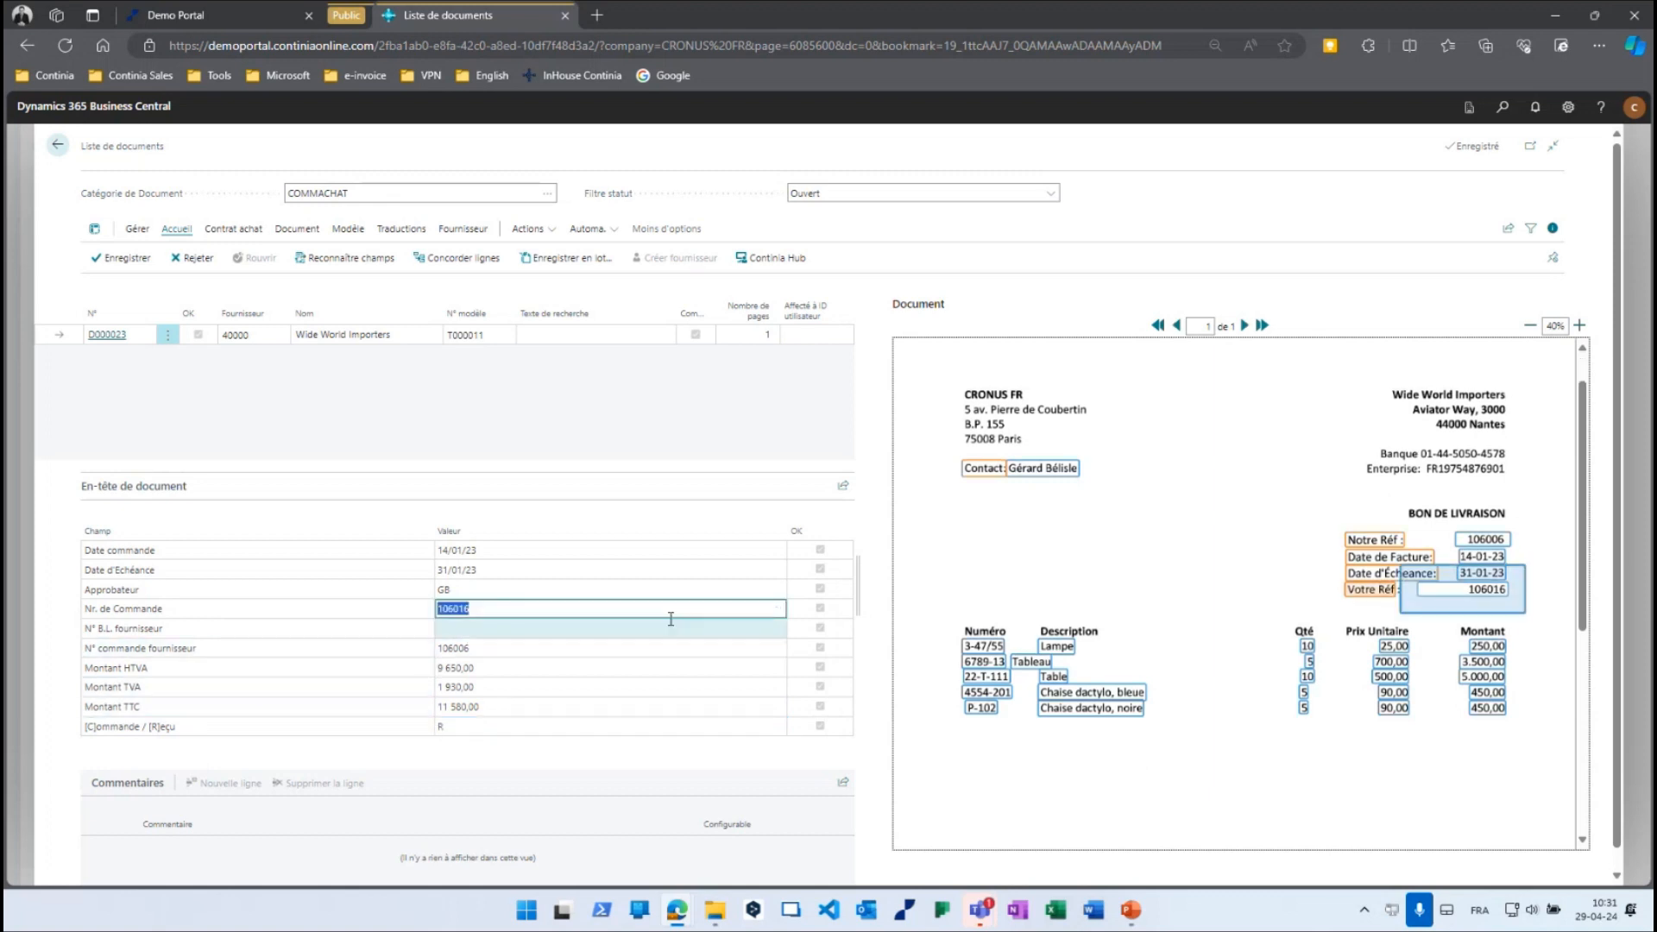
left_click(777, 610)
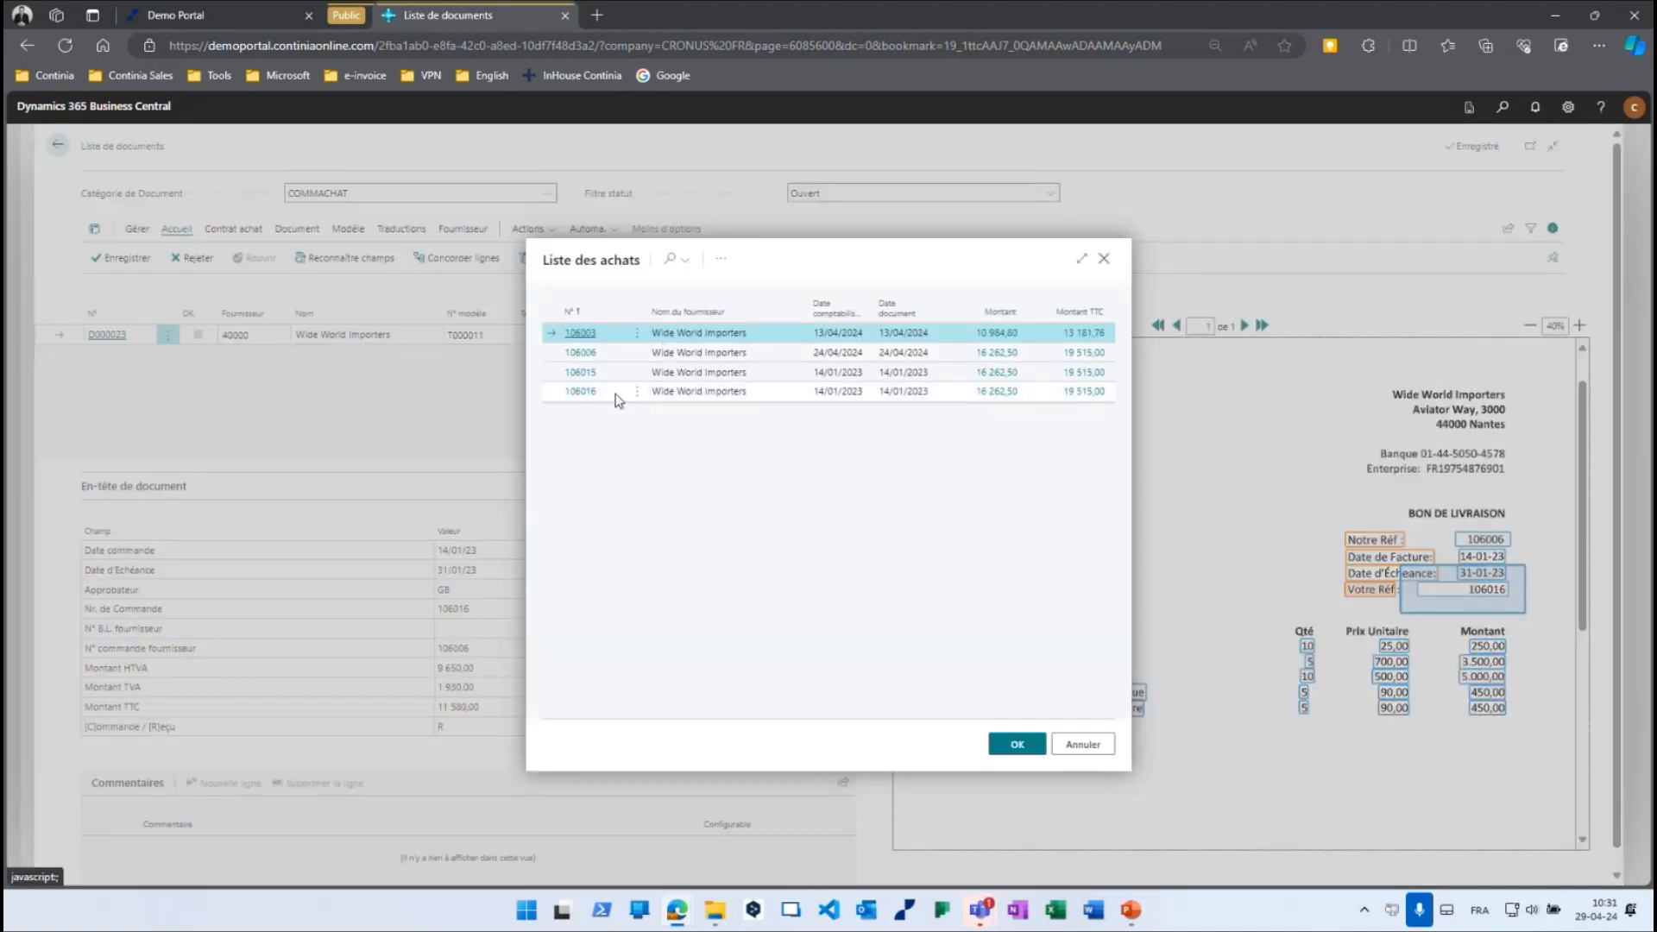
left_click(637, 391)
left_click(722, 258)
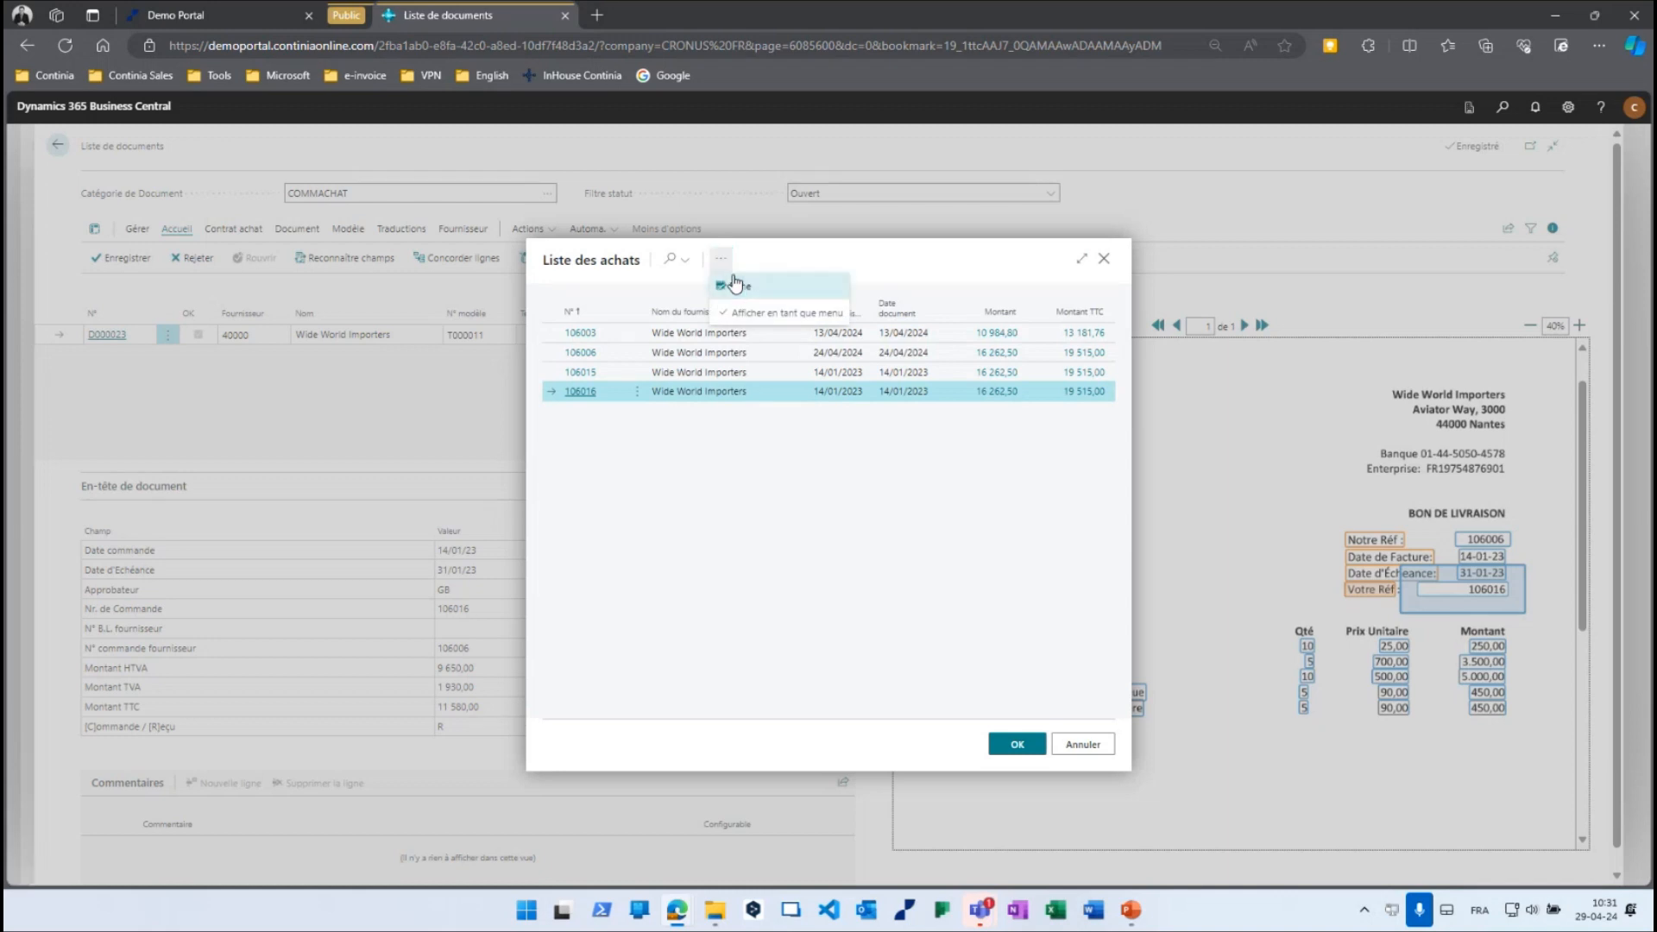
left_click(733, 281)
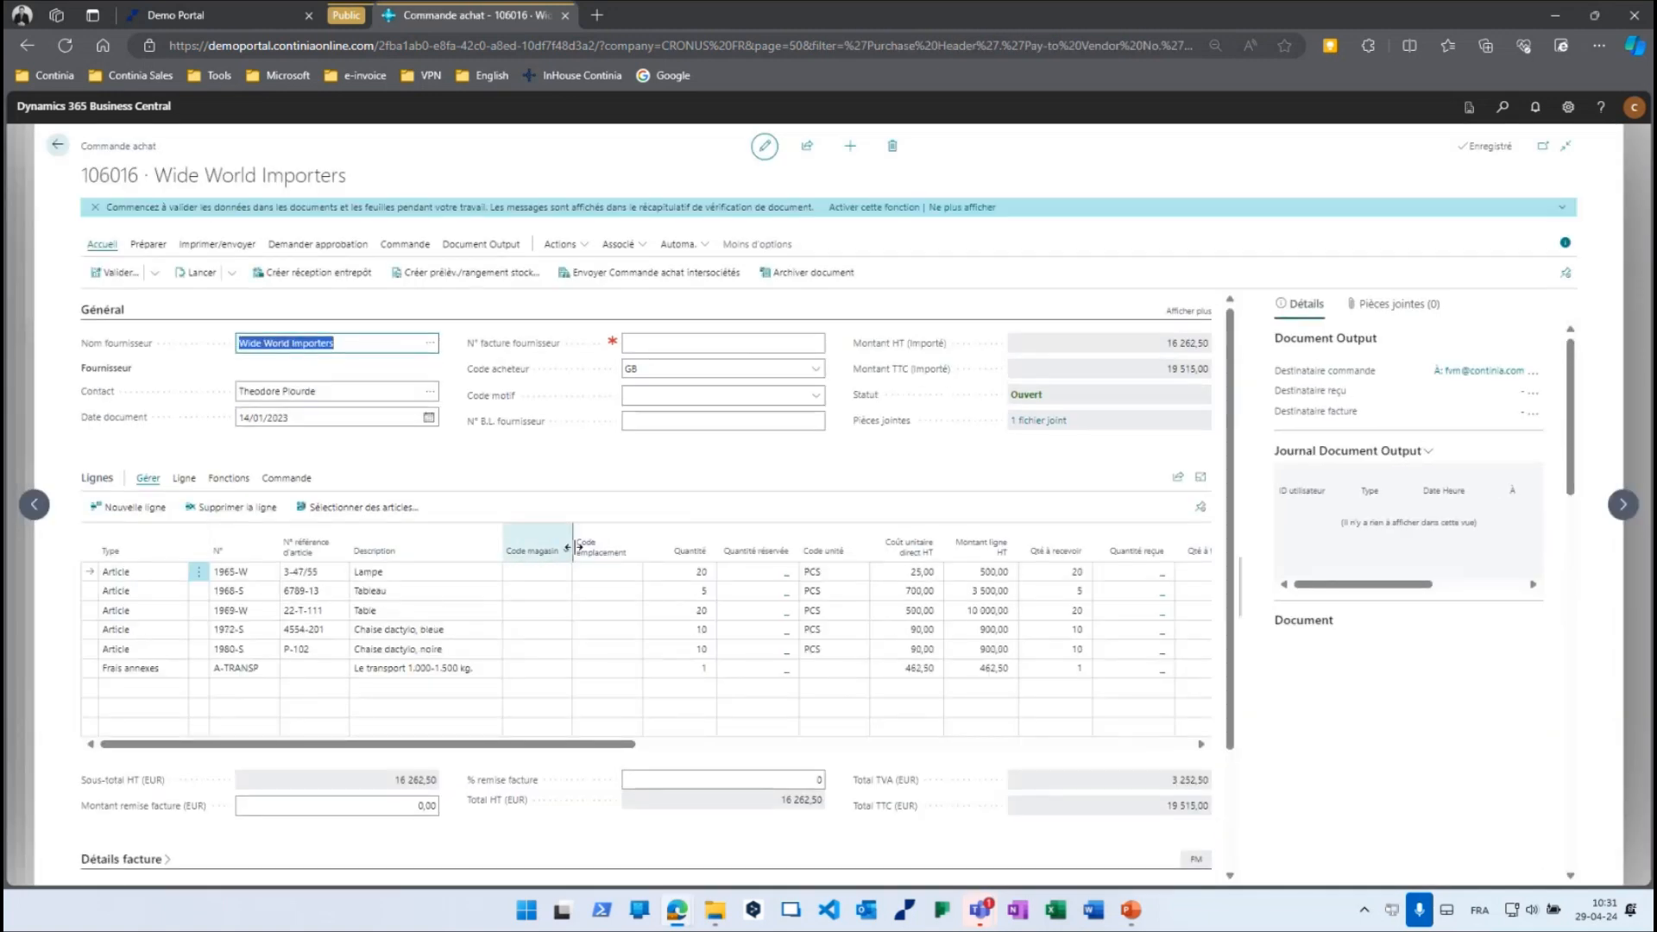
scroll(571, 565, "down", 1)
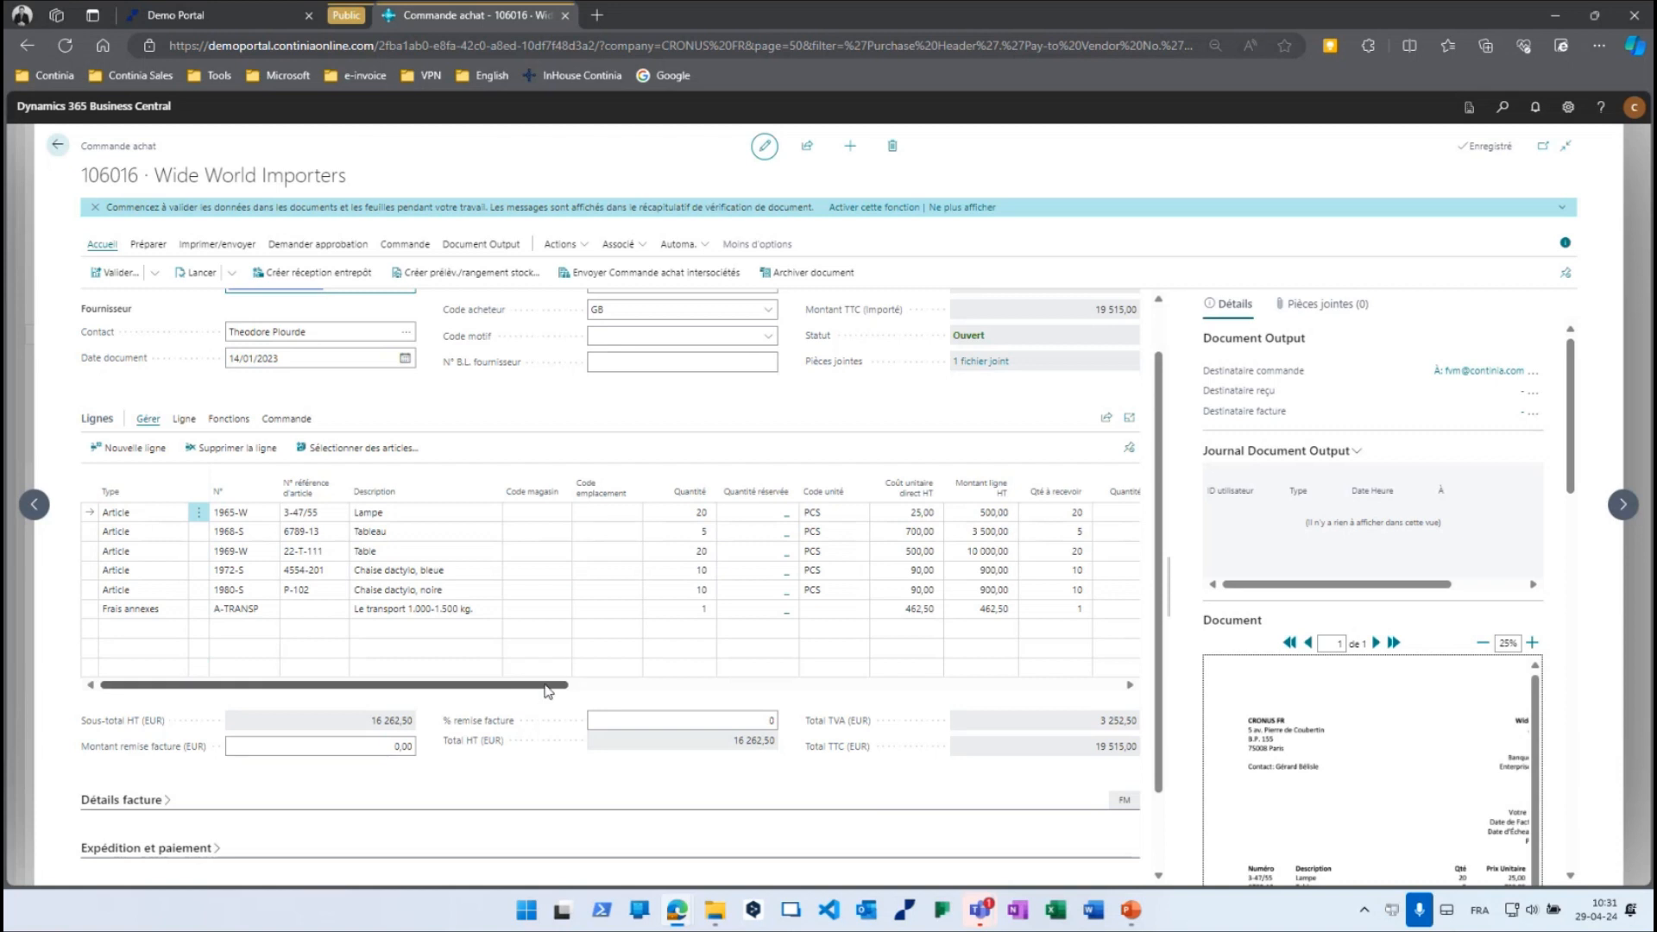
left_click_drag(552, 685, 693, 688)
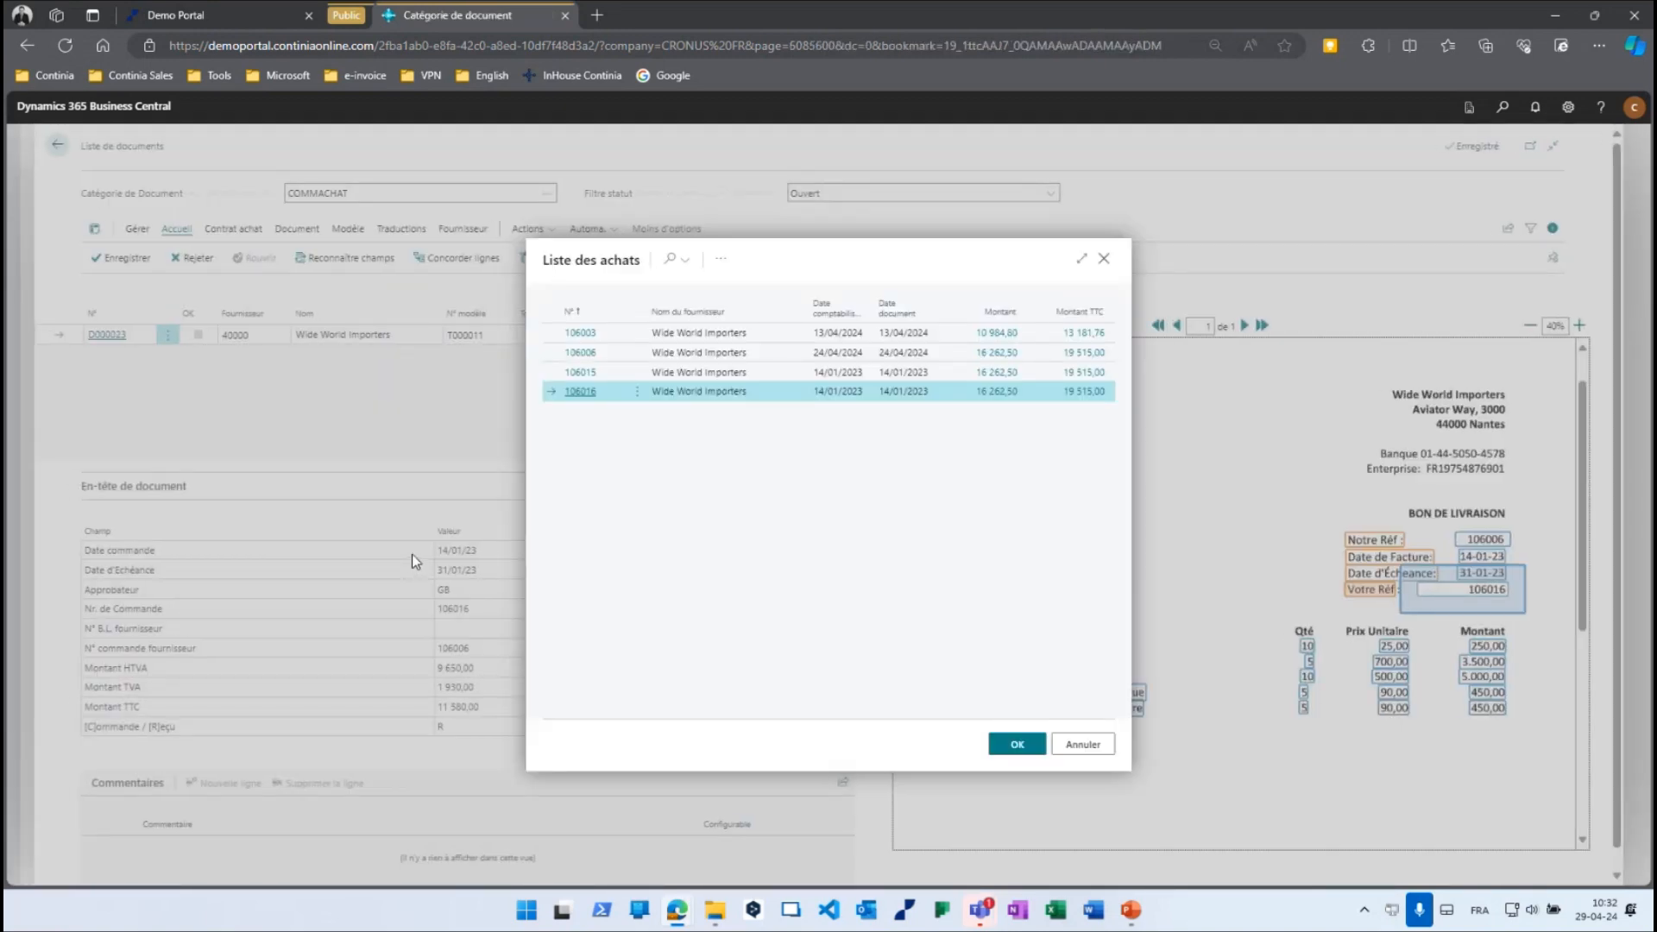
key("Return")
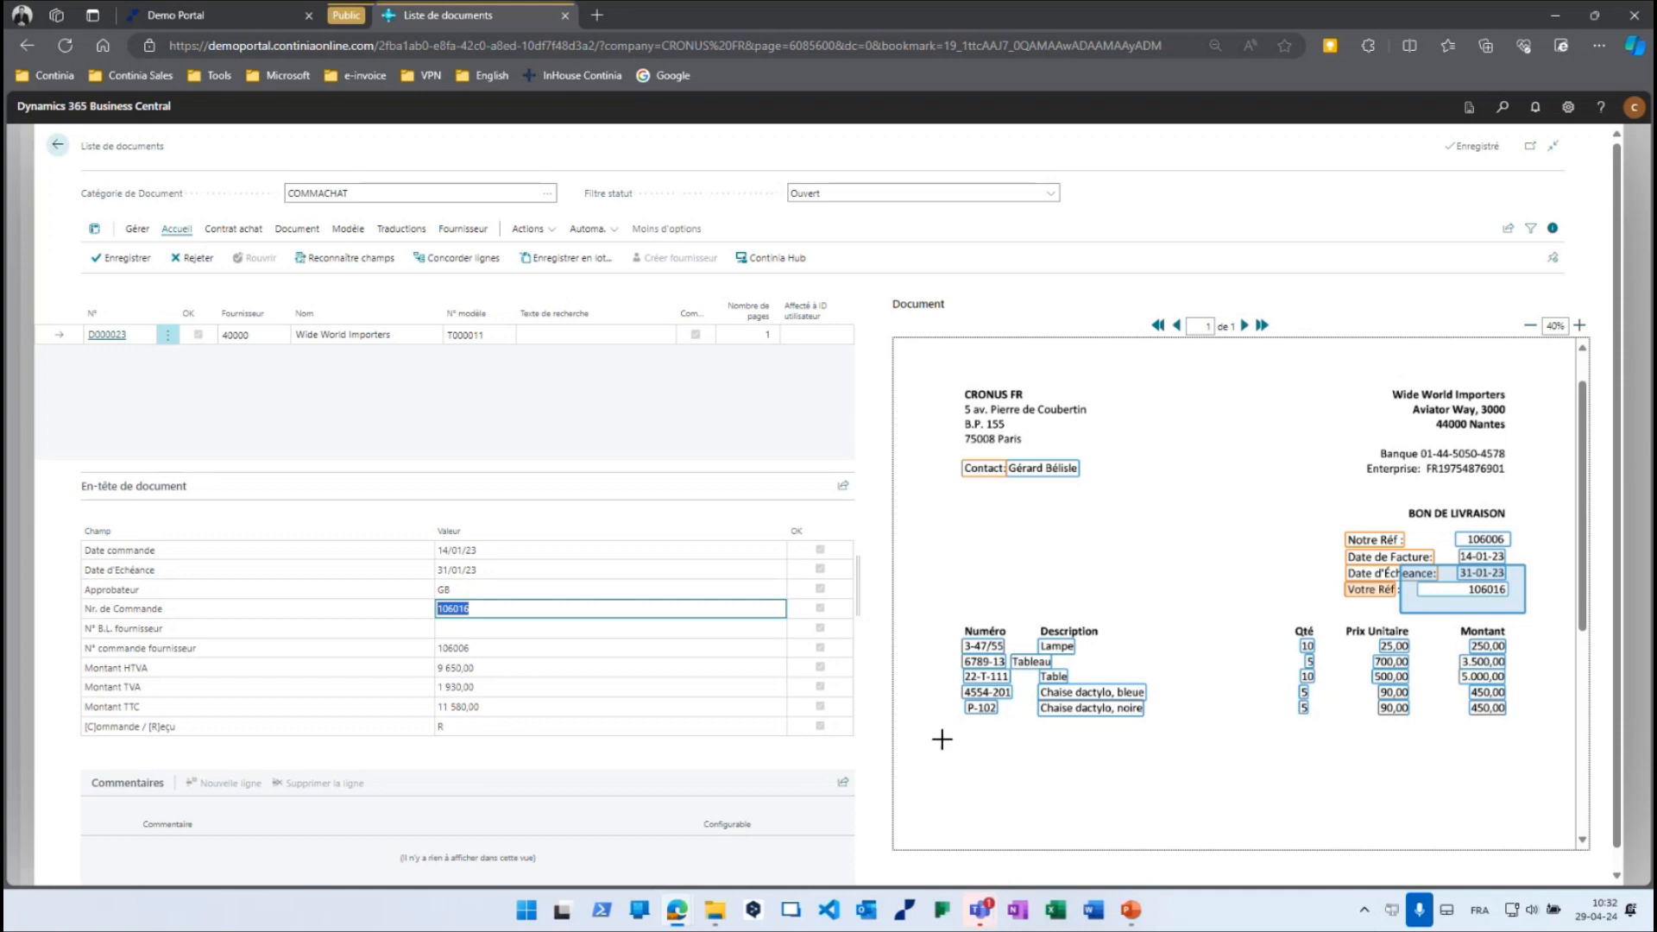
Review the delivery note's captured lines on its document card, and return to the document list.
left_click(299, 233)
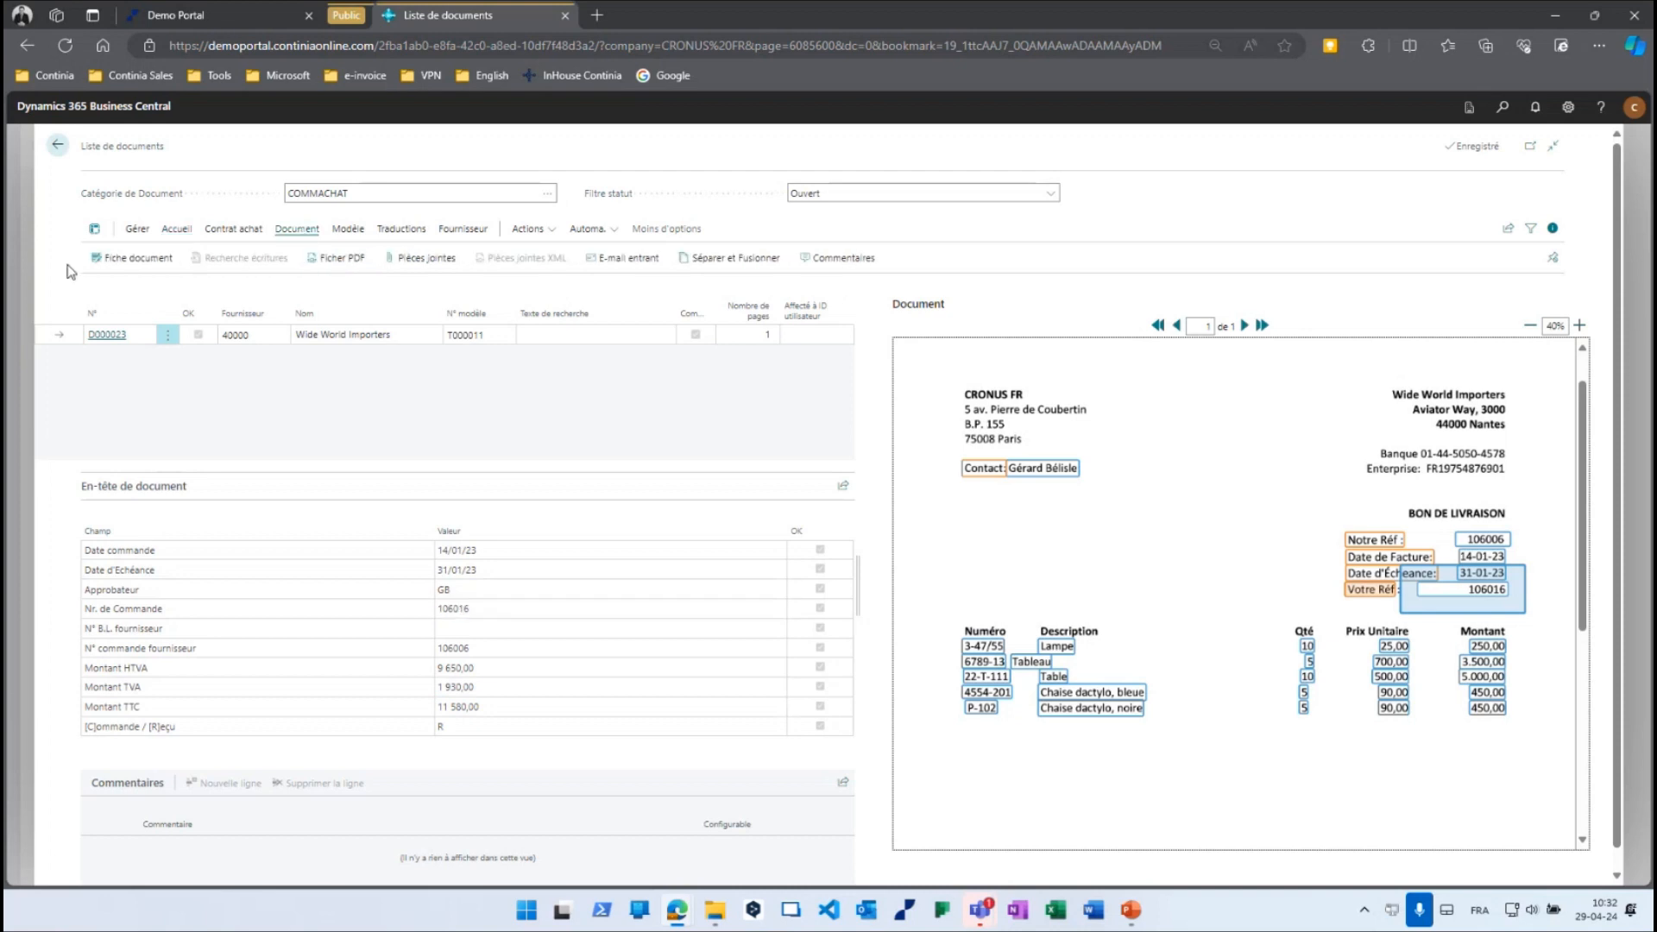
left_click(136, 260)
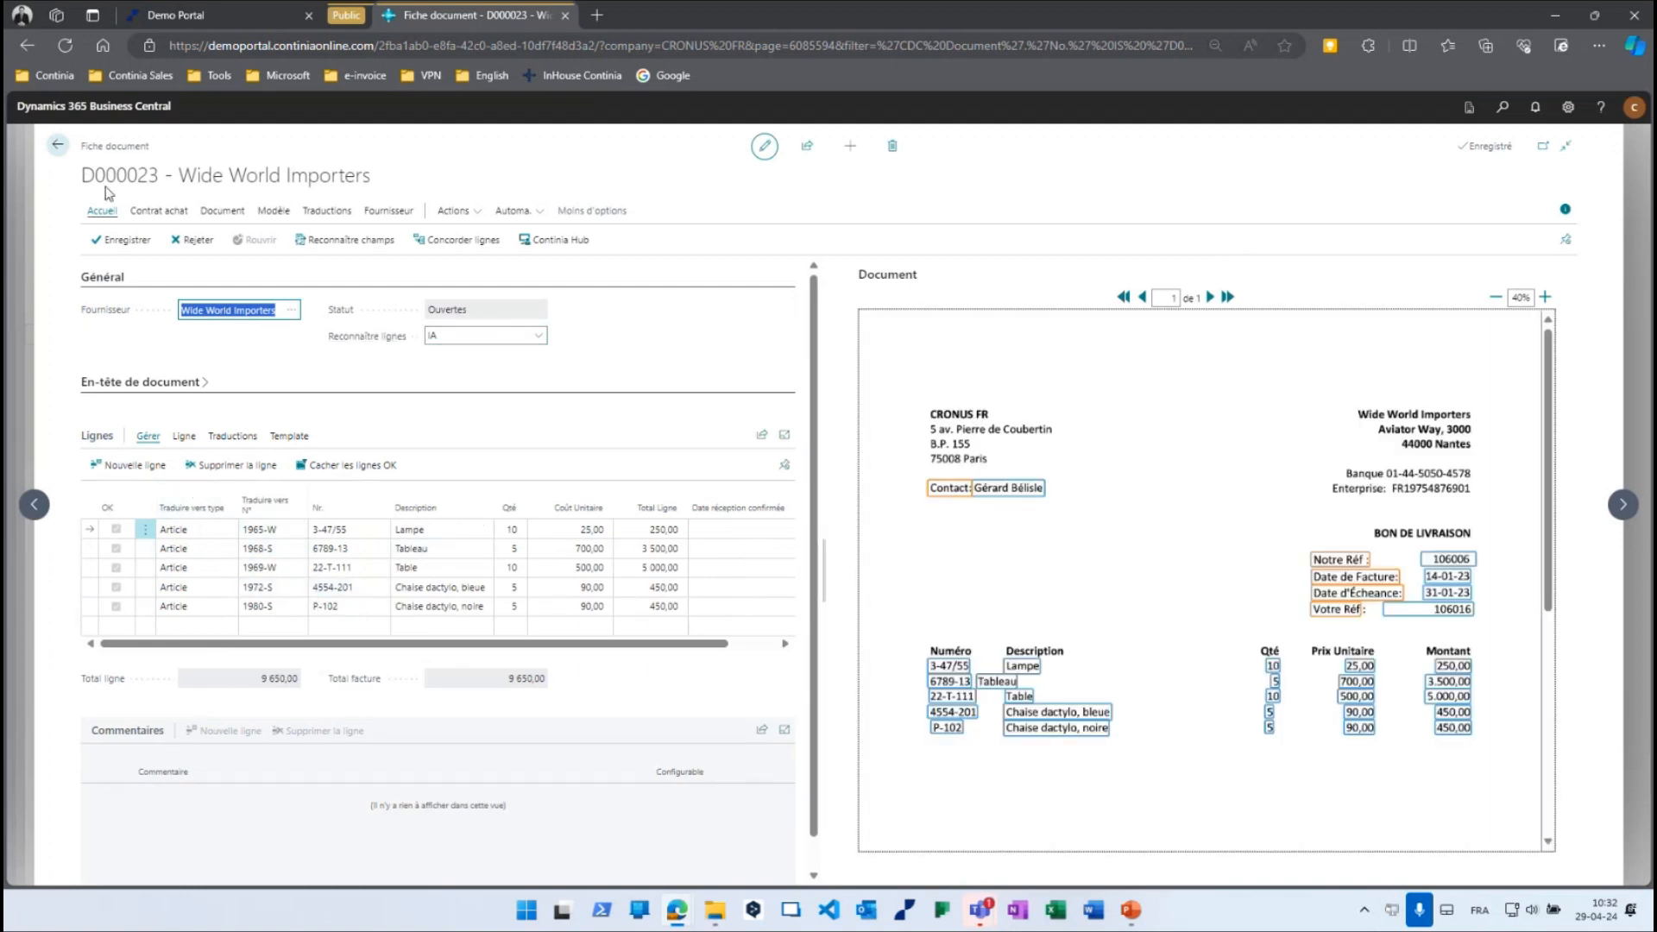
left_click(58, 145)
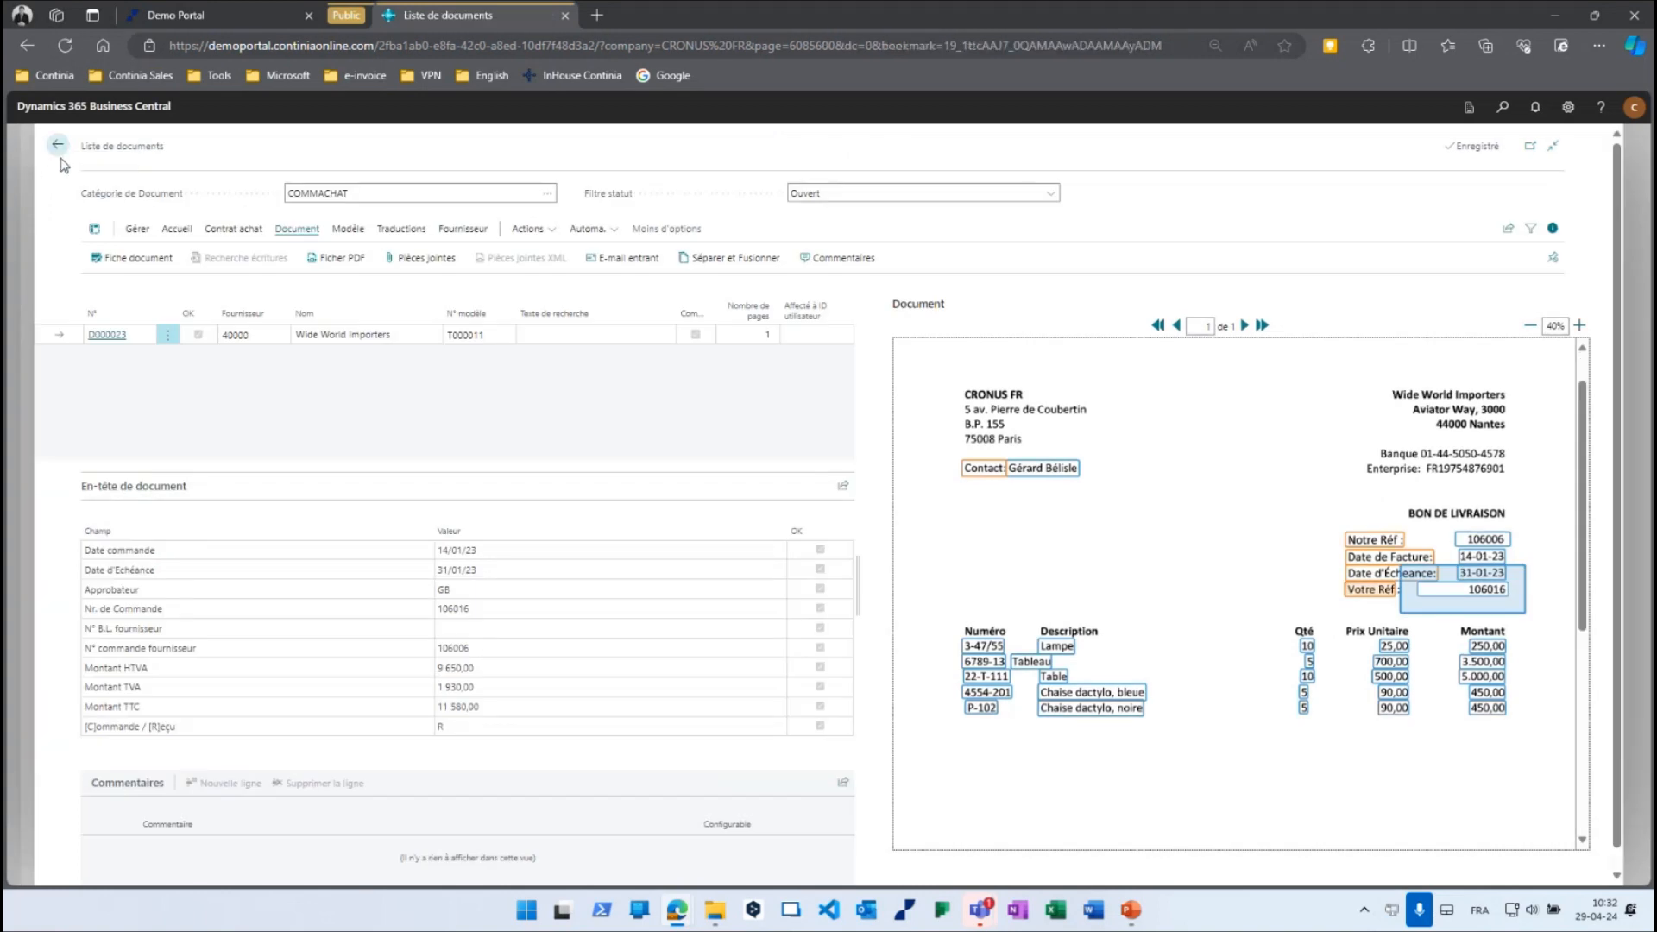
In the Wide World Importers template, set Réception Reg. Étape 1 to "Mettre à jour le reçu de commande" and Reçu Reg. Étape 2 to "Publier le reçu".
left_click(348, 228)
left_click(129, 259)
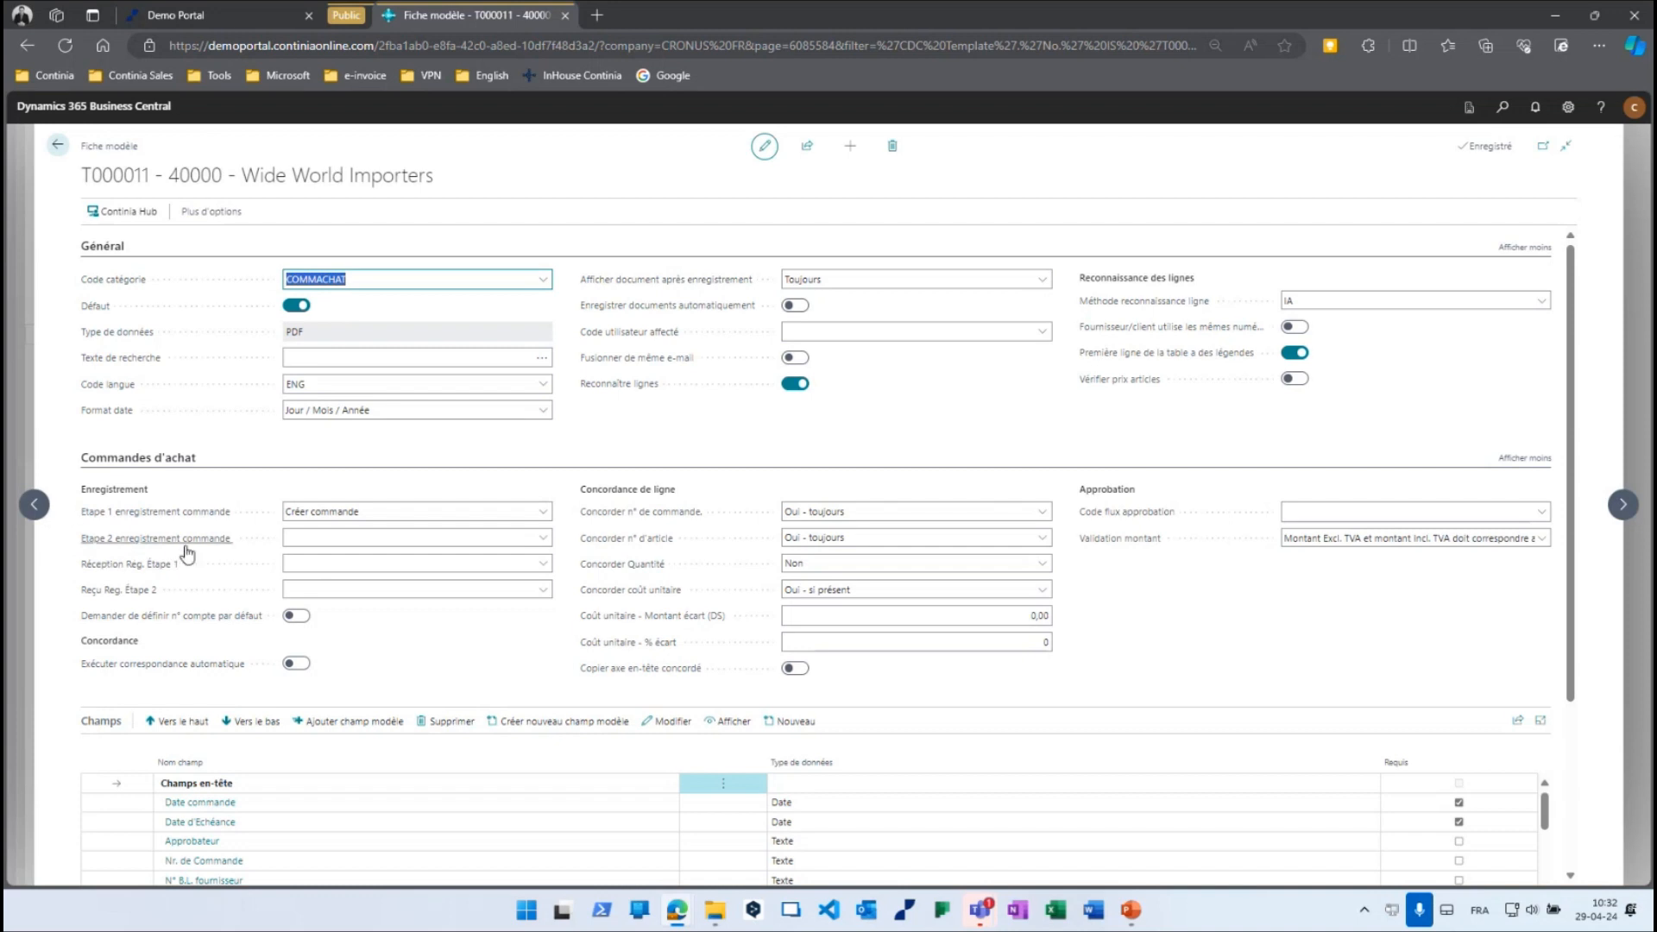
mouse_move(175, 556)
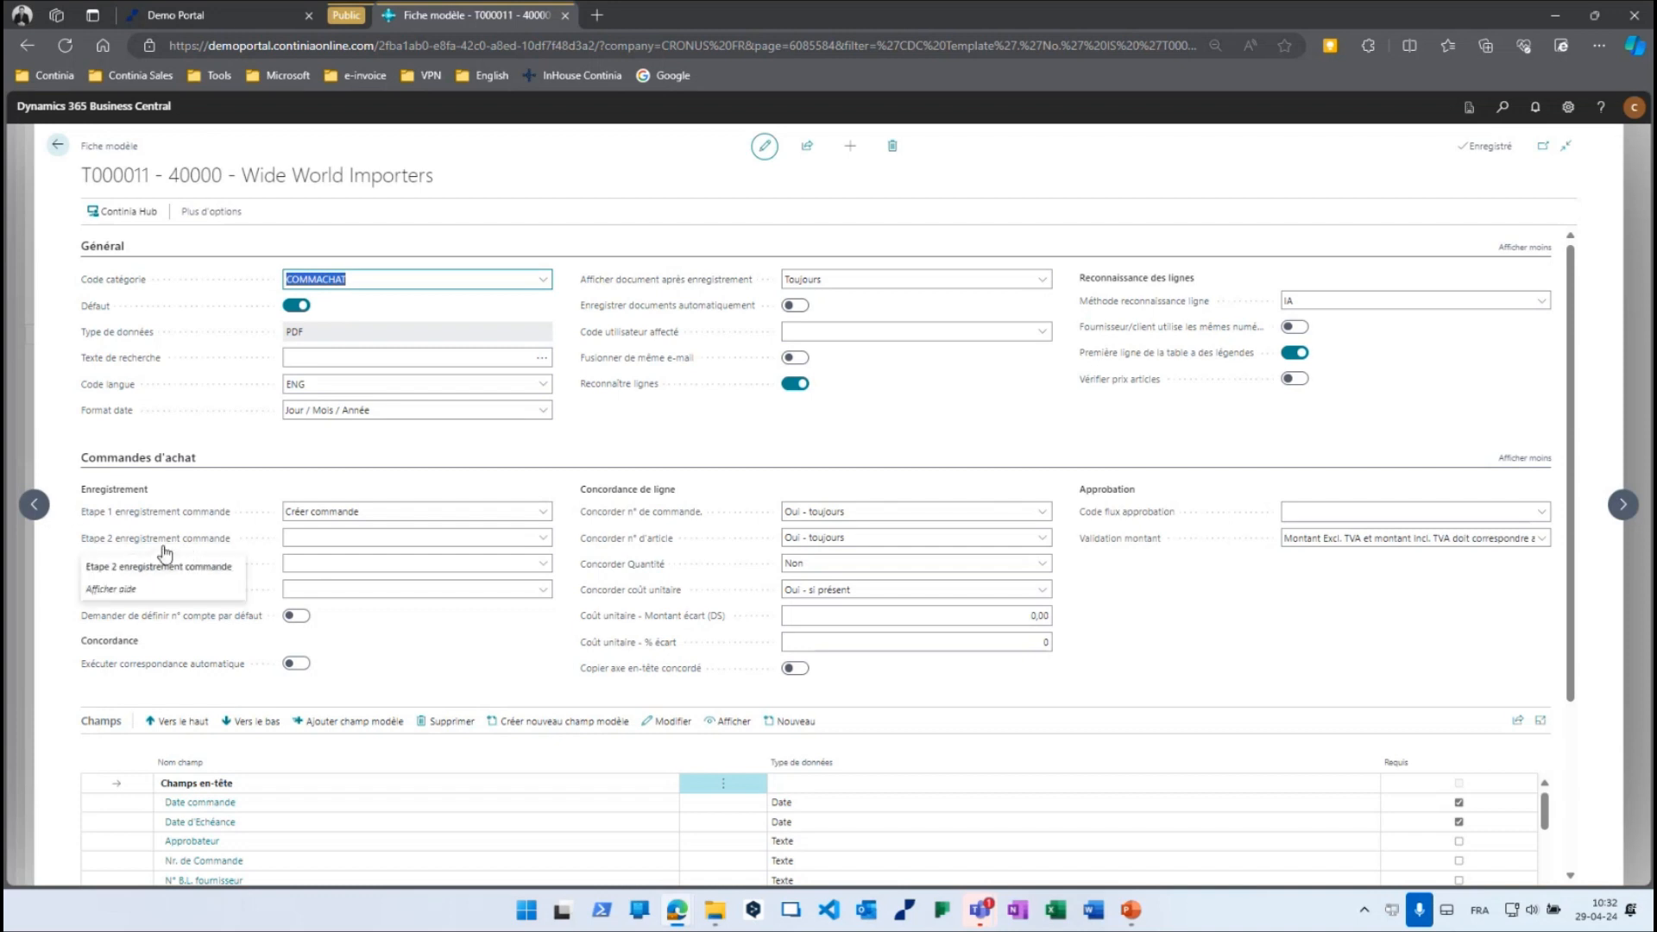
mouse_move(238, 547)
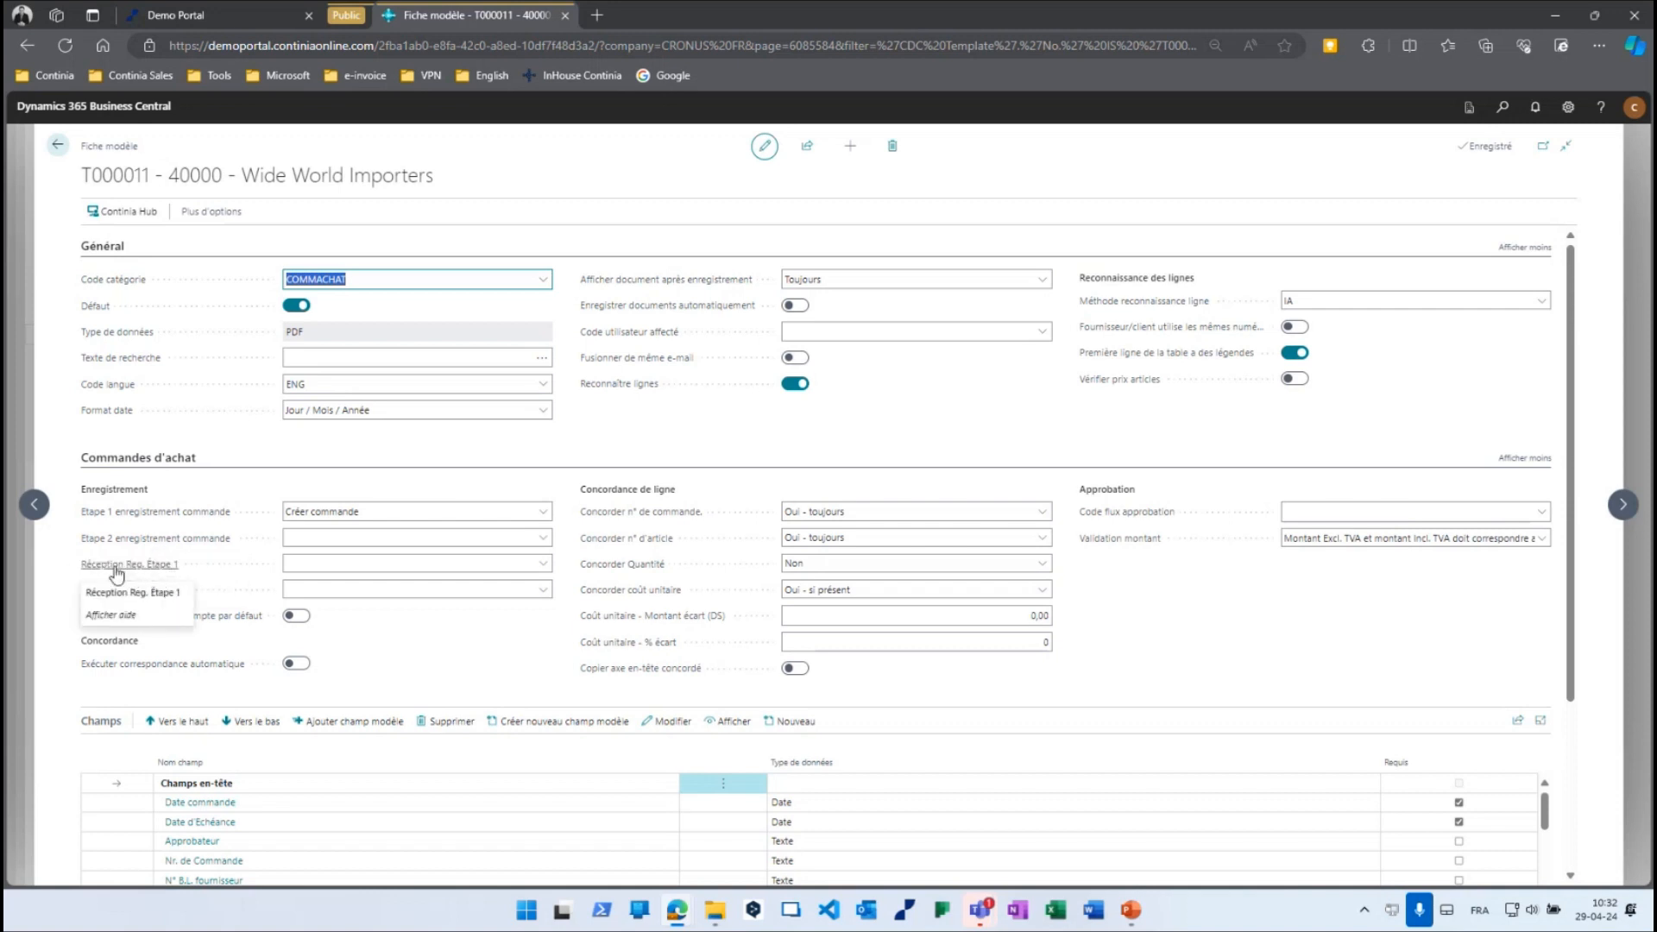
mouse_move(108, 596)
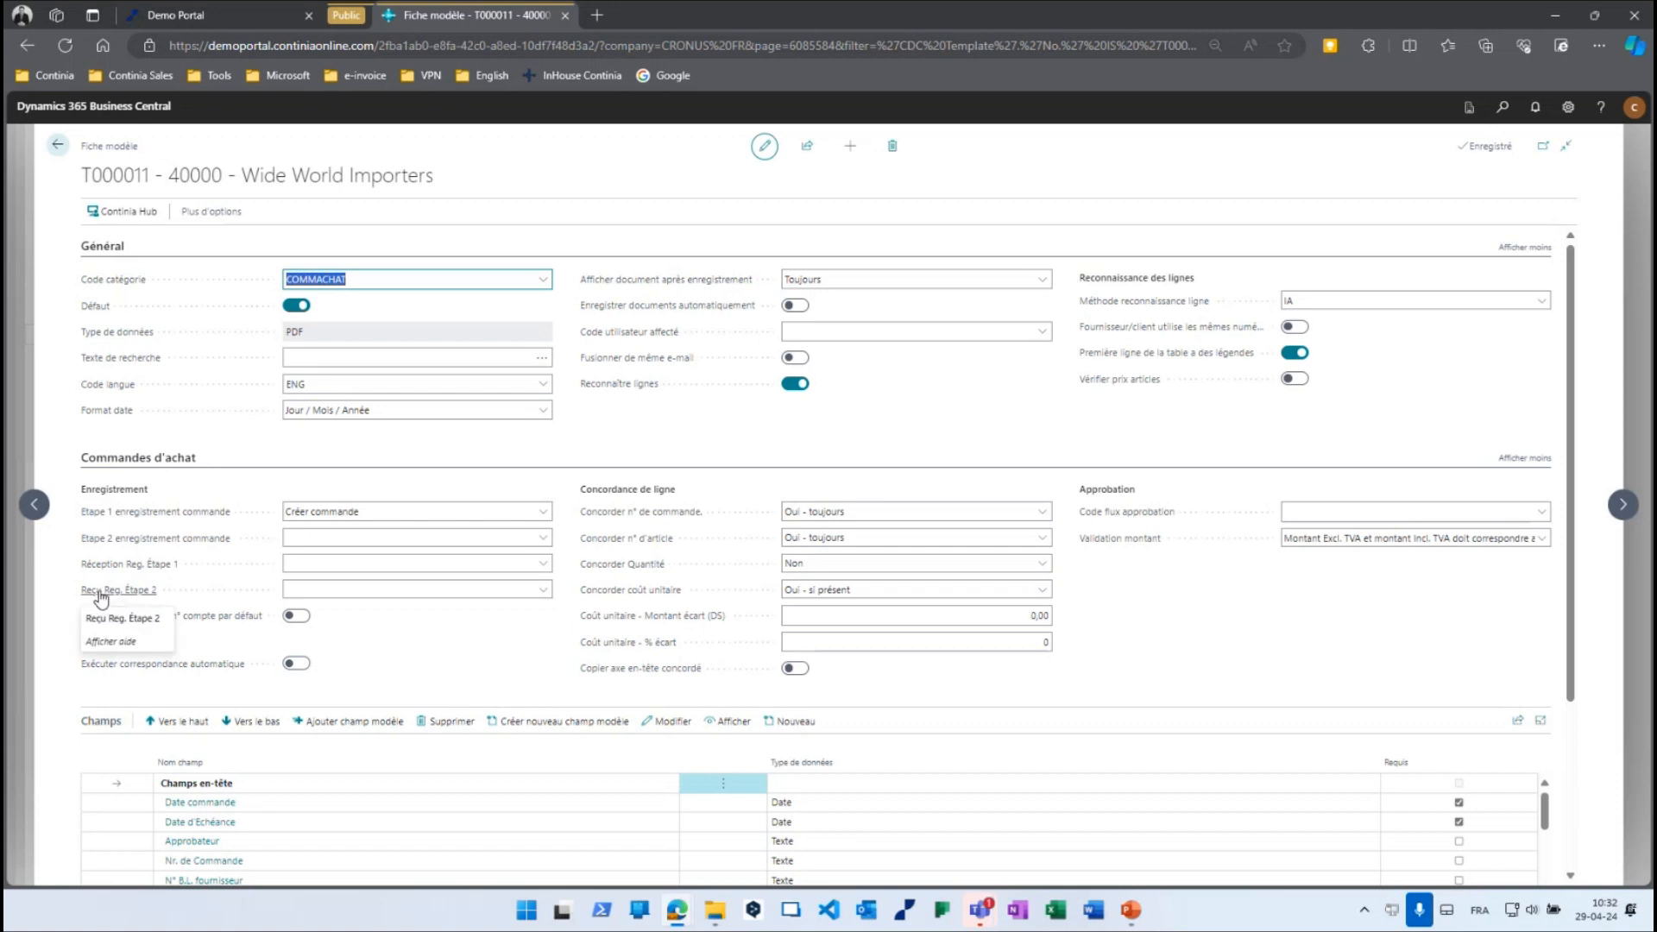
left_click(334, 572)
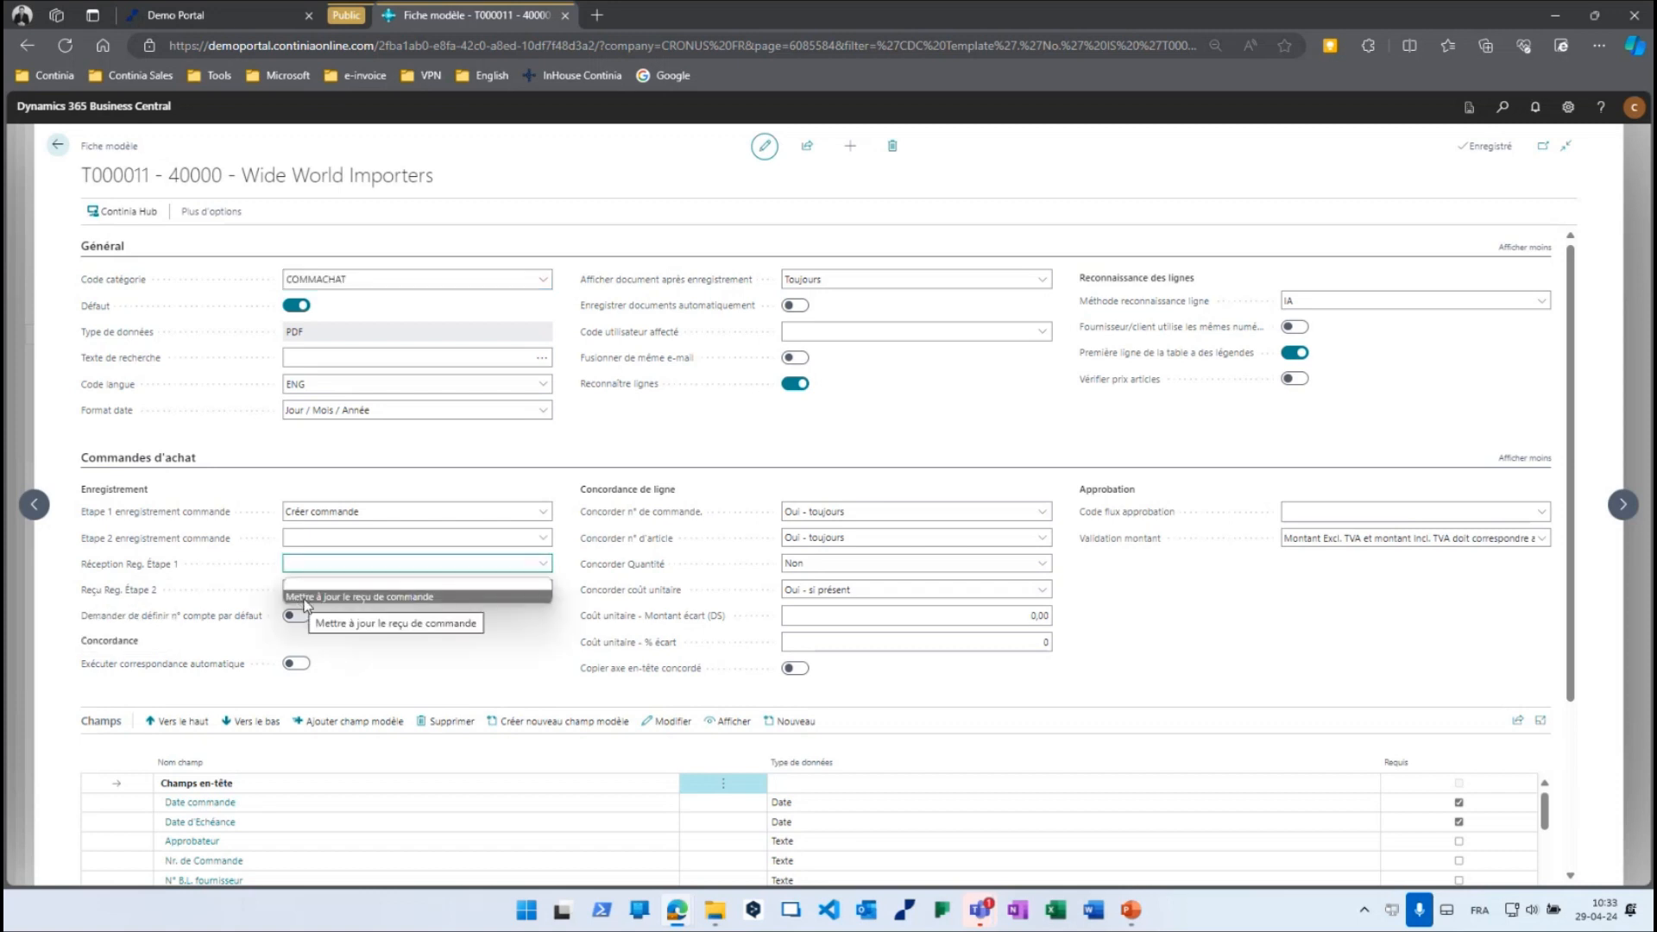
left_click(304, 597)
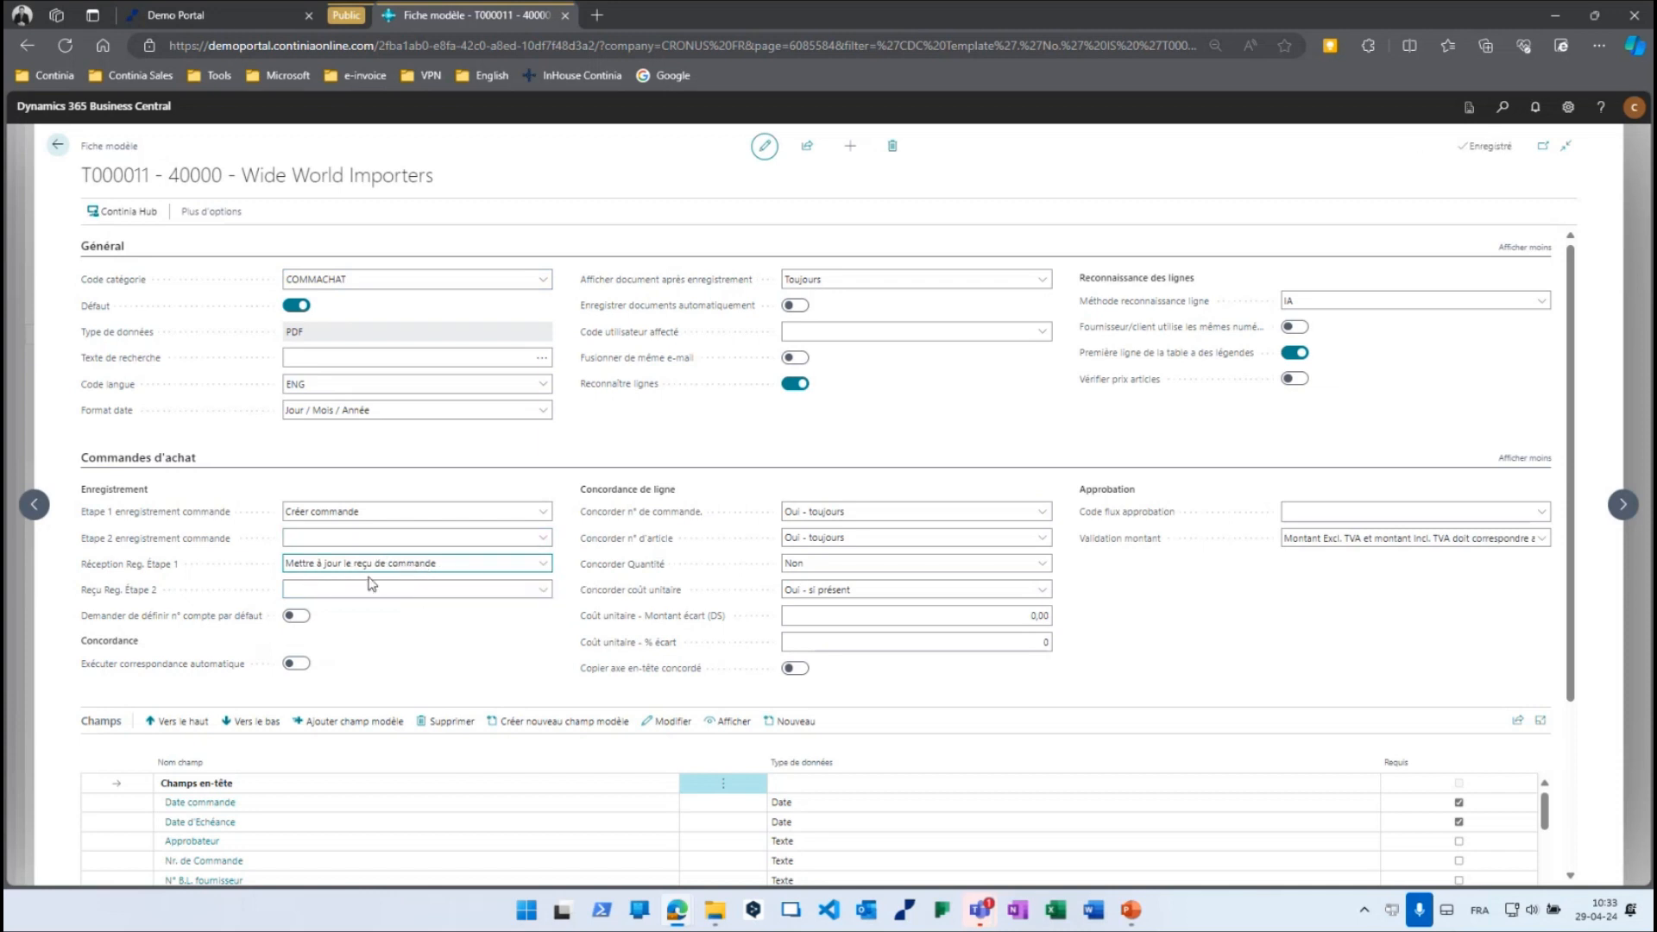
left_click(337, 593)
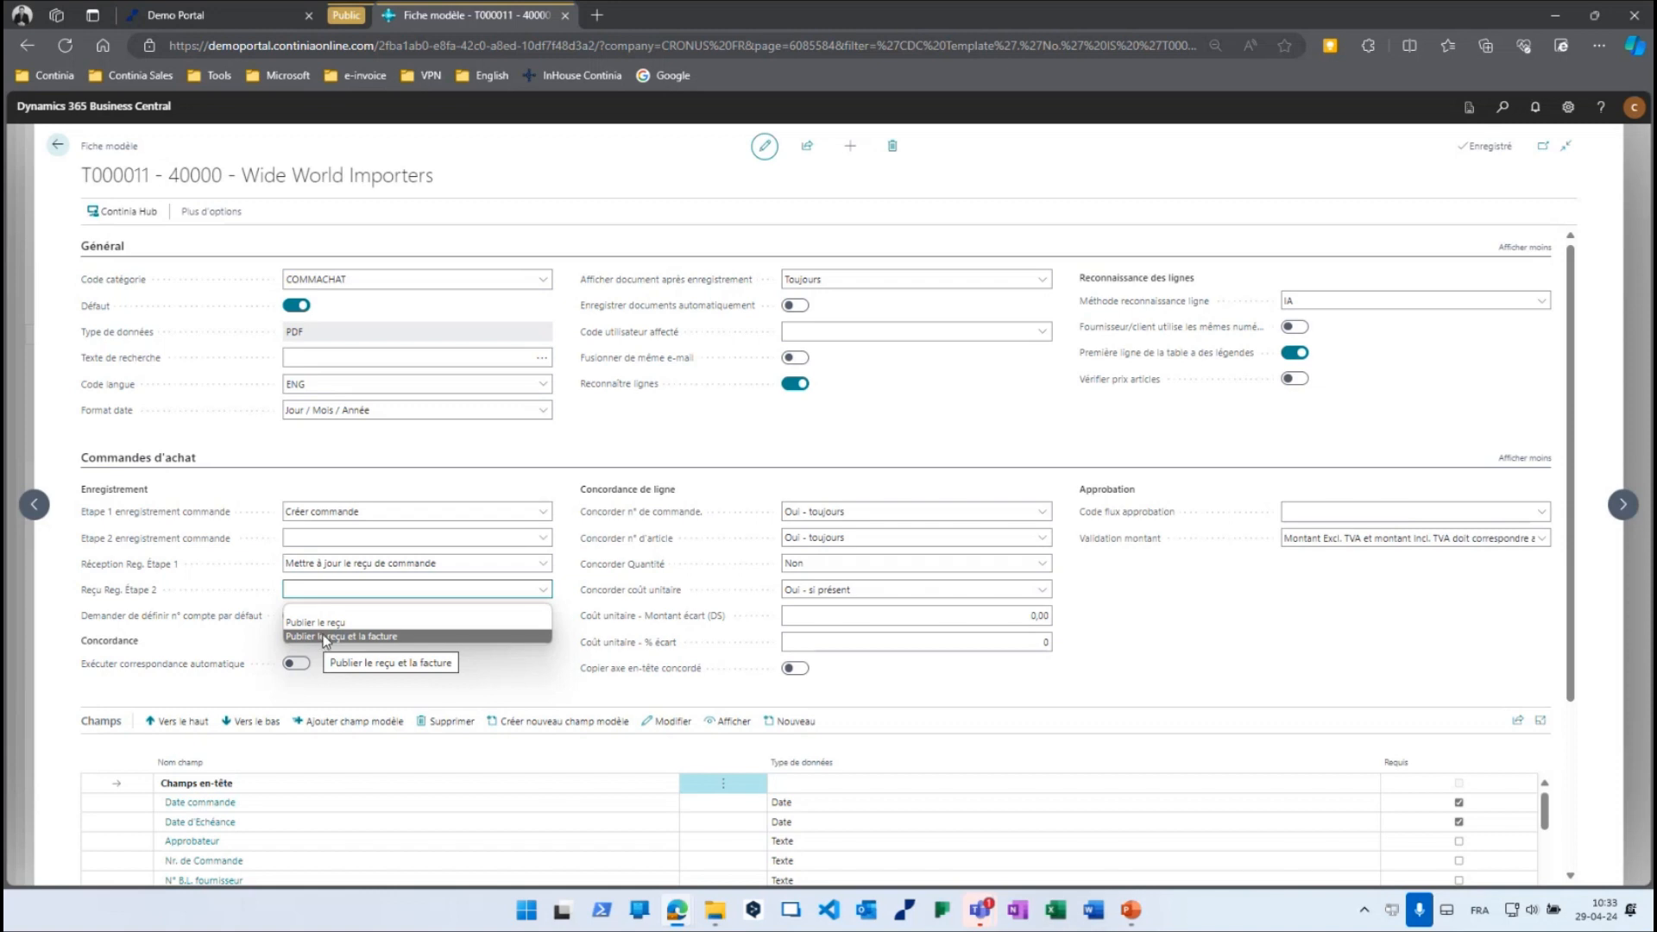
left_click(327, 622)
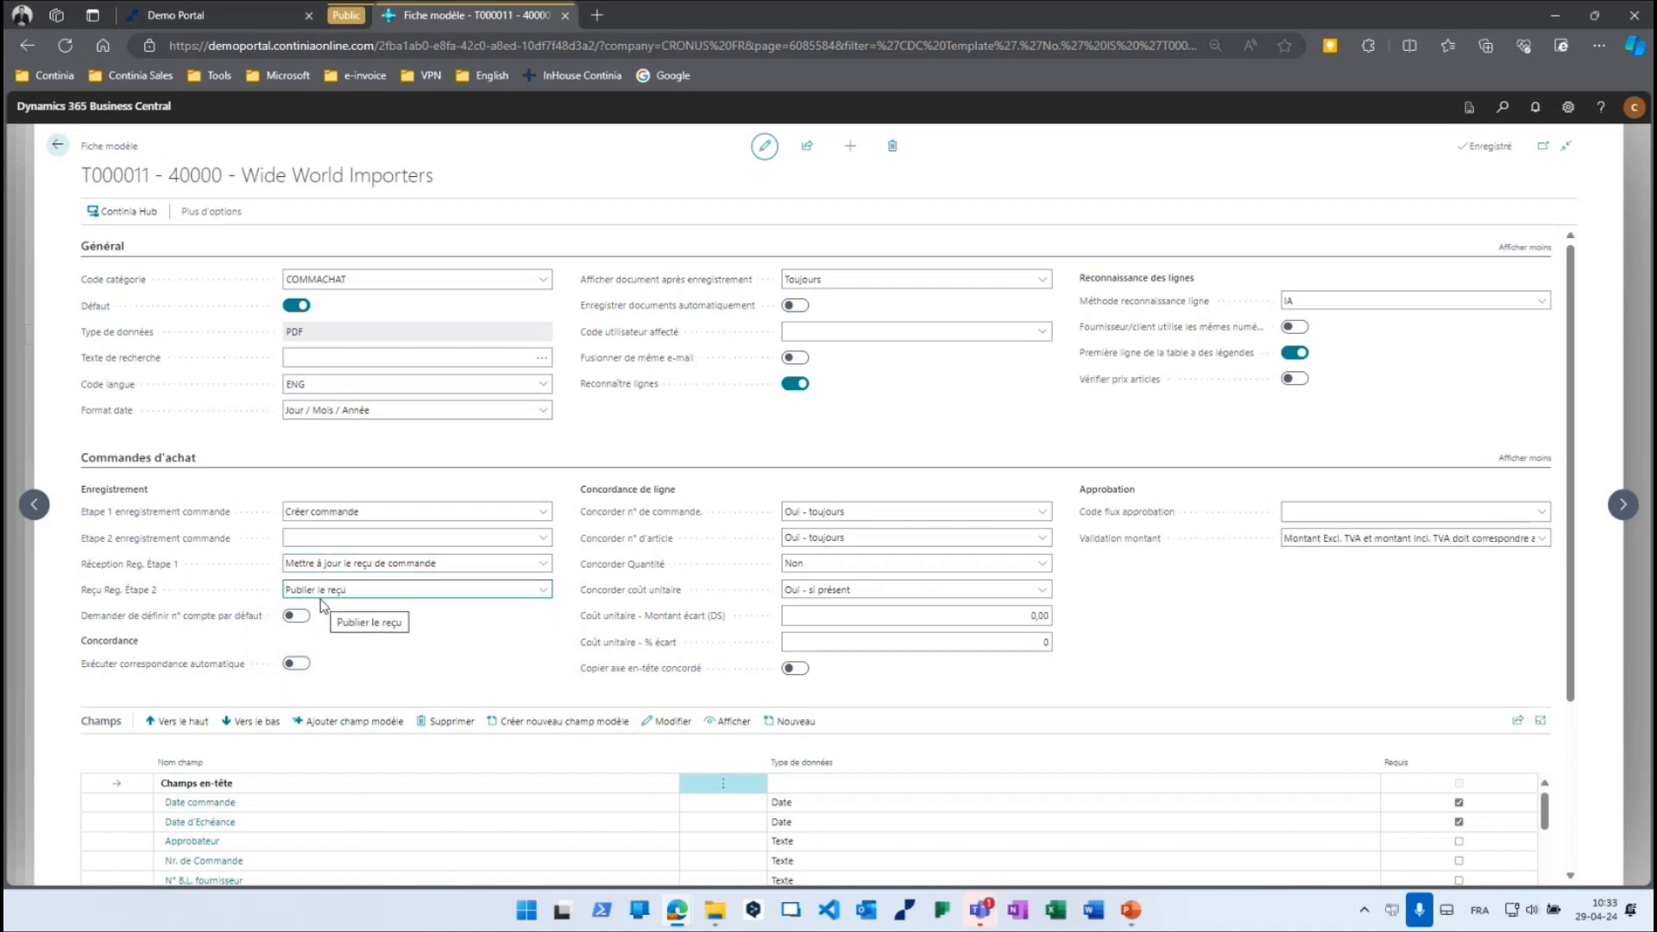
mouse_move(232, 667)
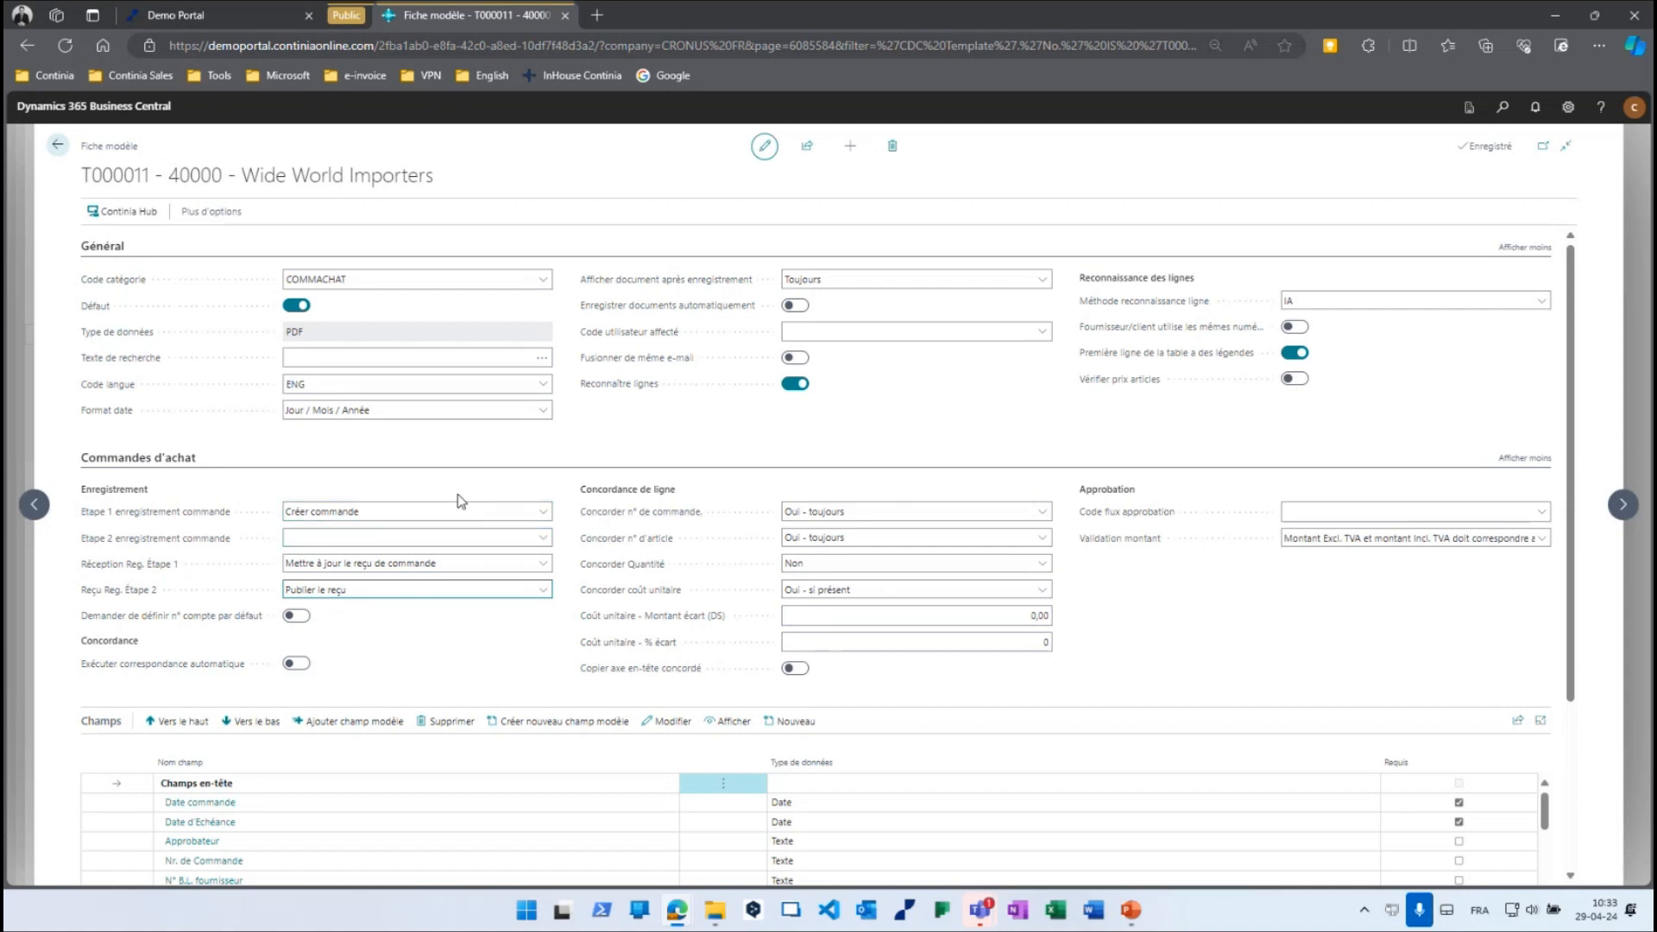
left_click(57, 148)
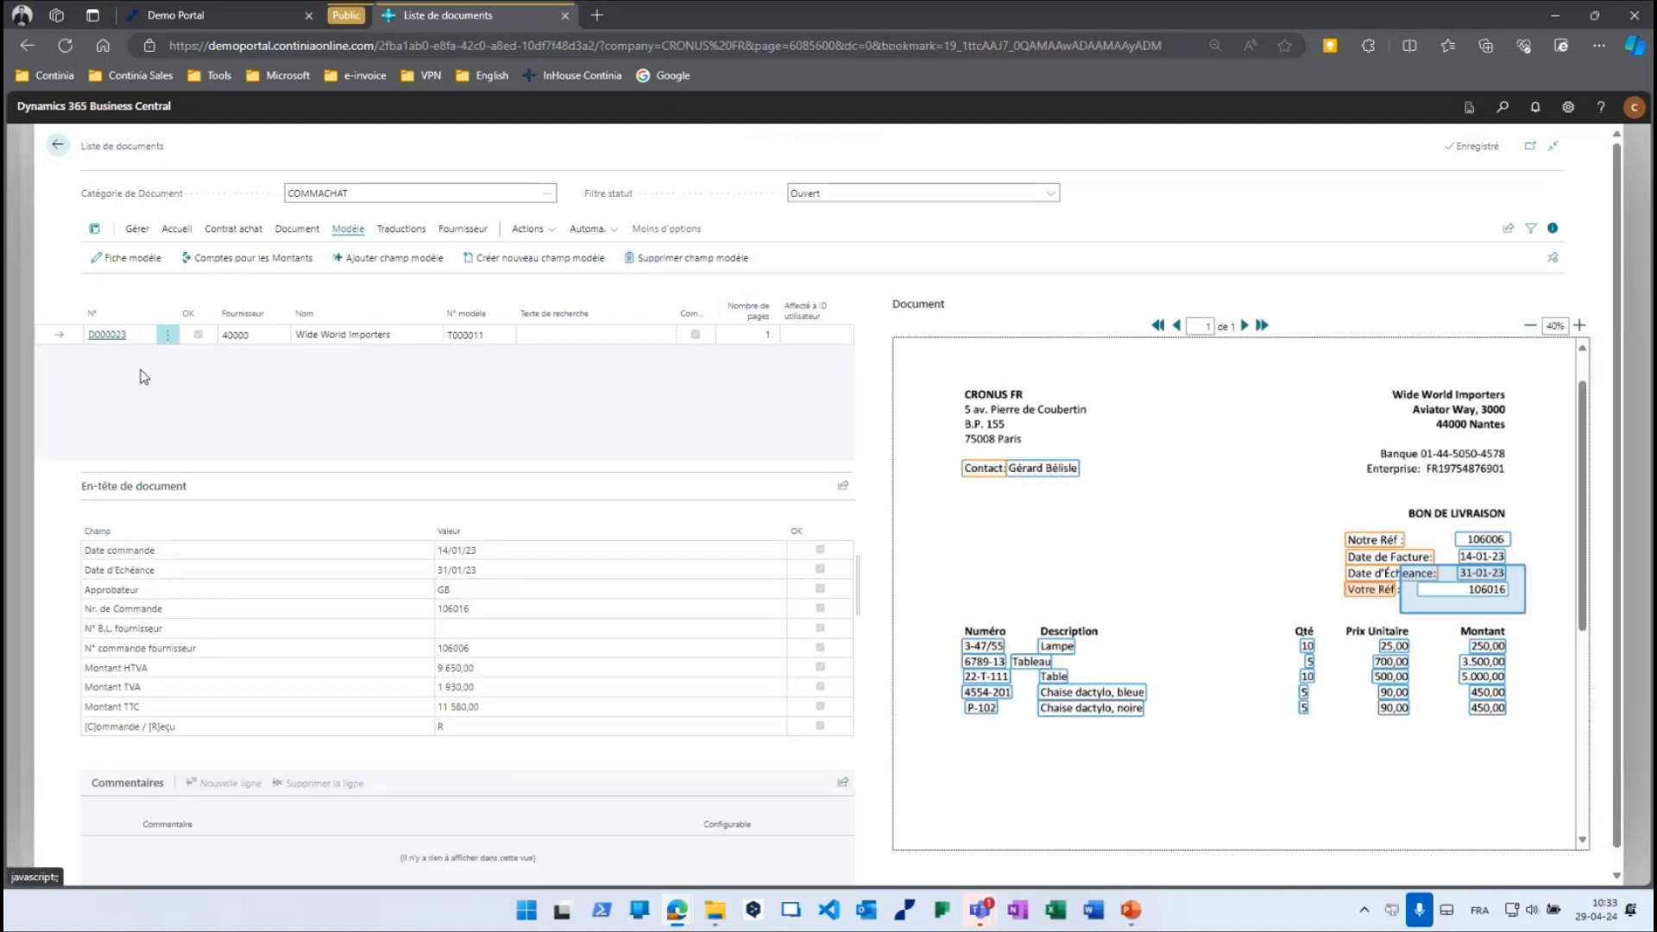
left_click(187, 231)
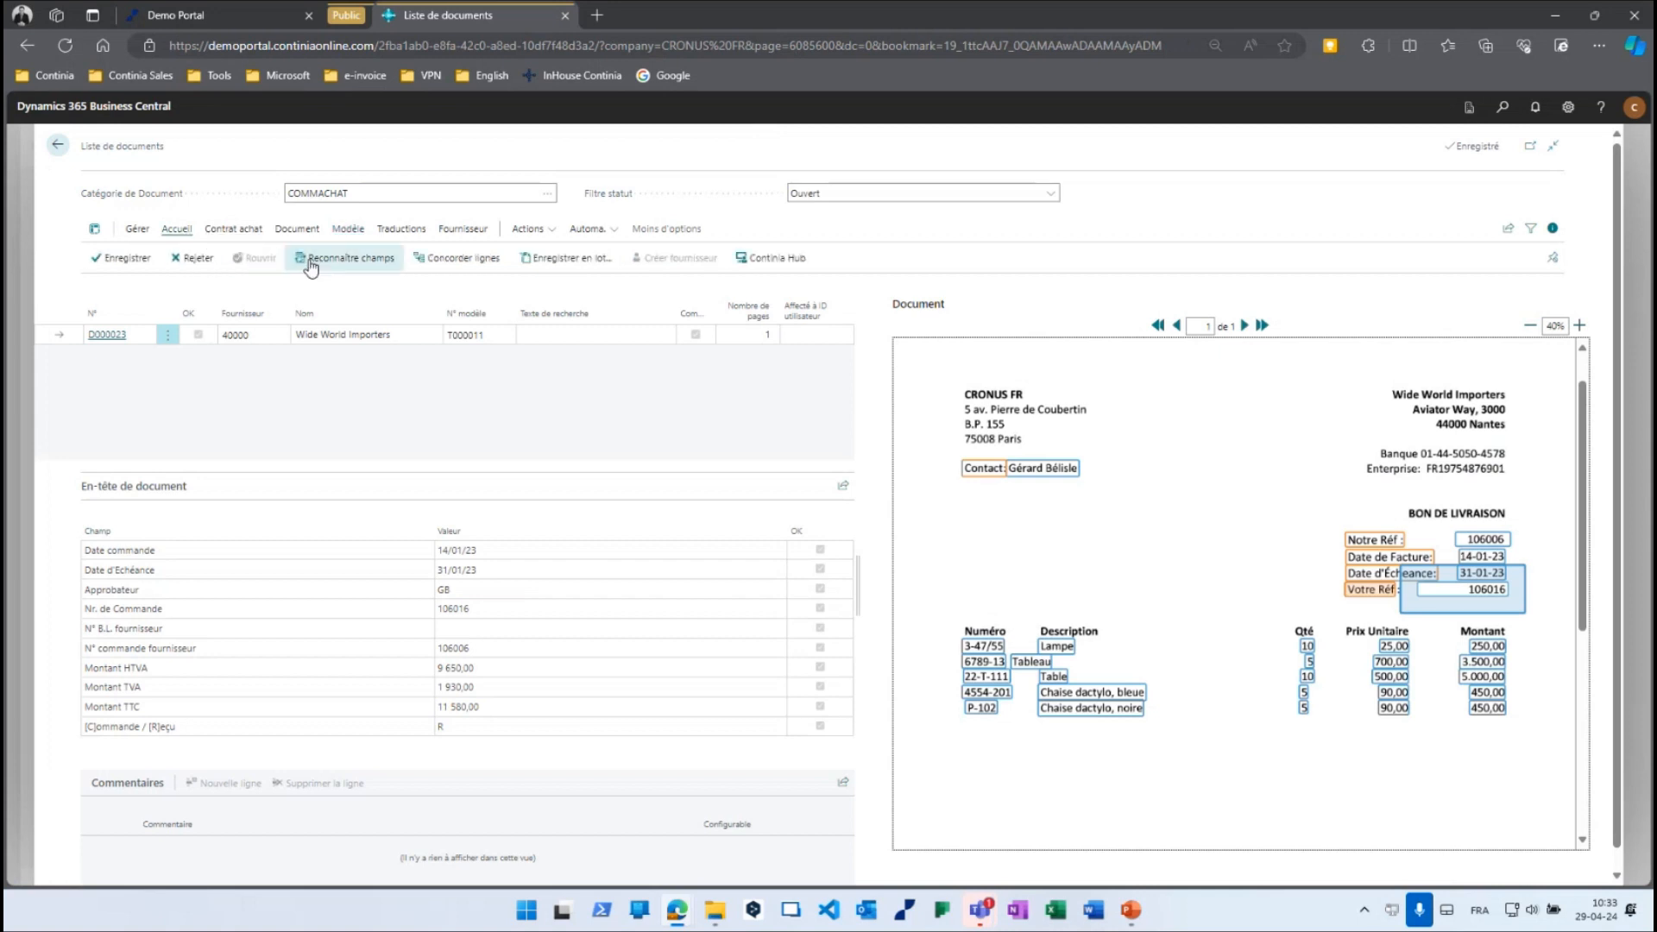
Match the delivery note's lines with the Wide World Importers purchase order, filtering the order lines by order number before running the matching.
left_click(453, 260)
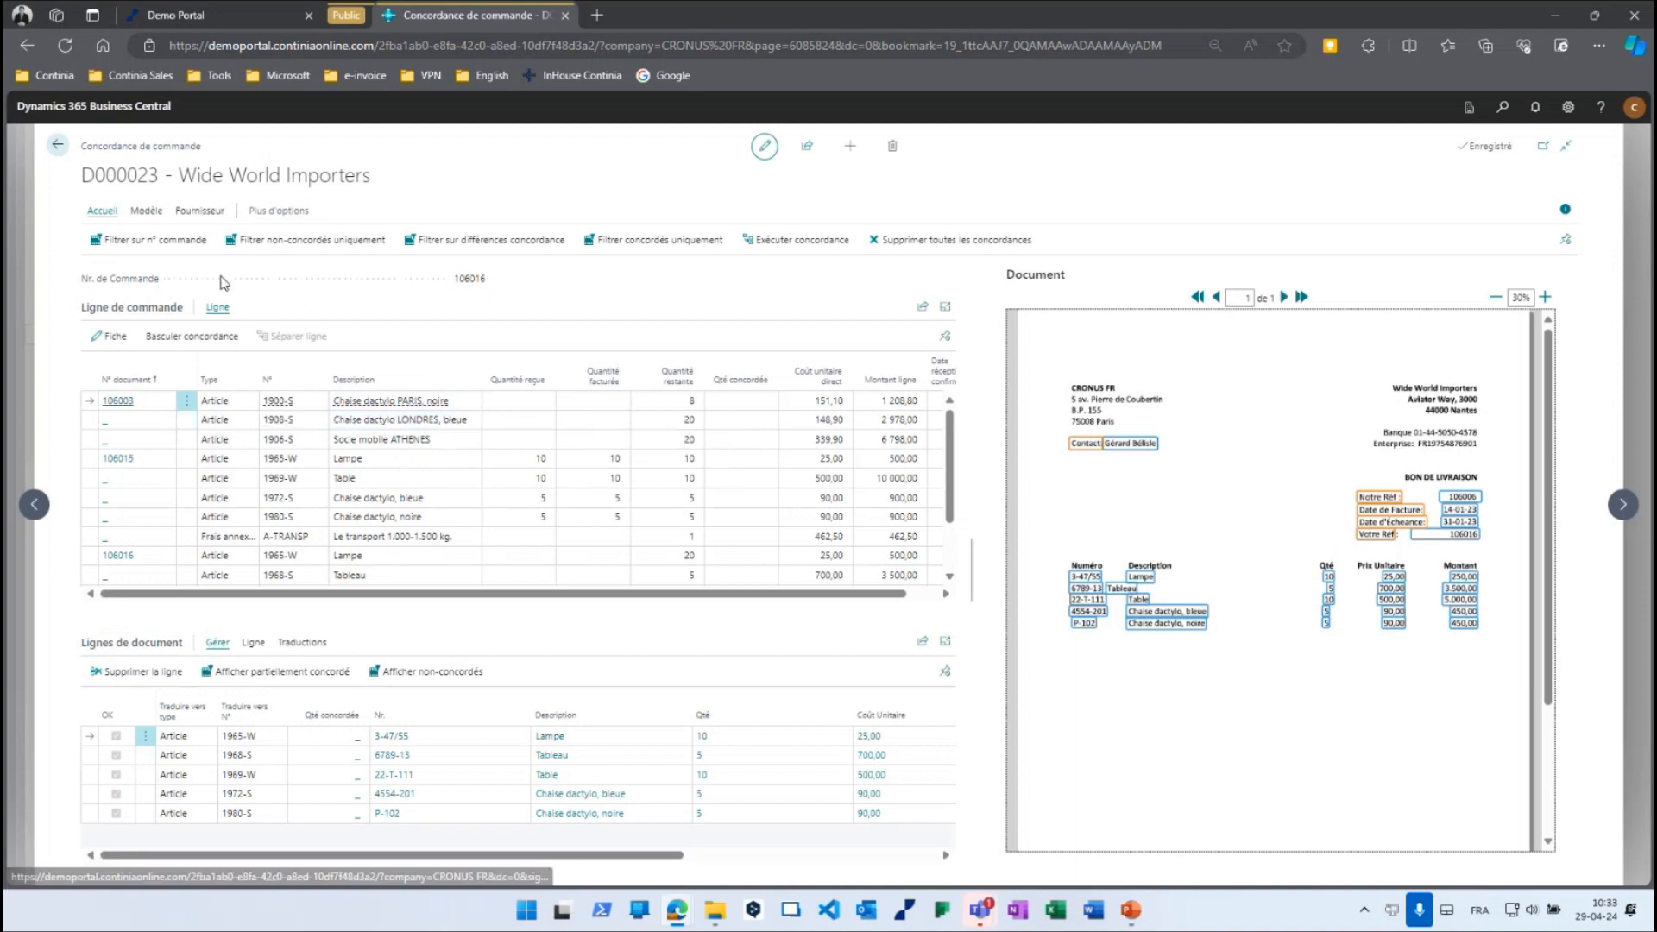
left_click(172, 240)
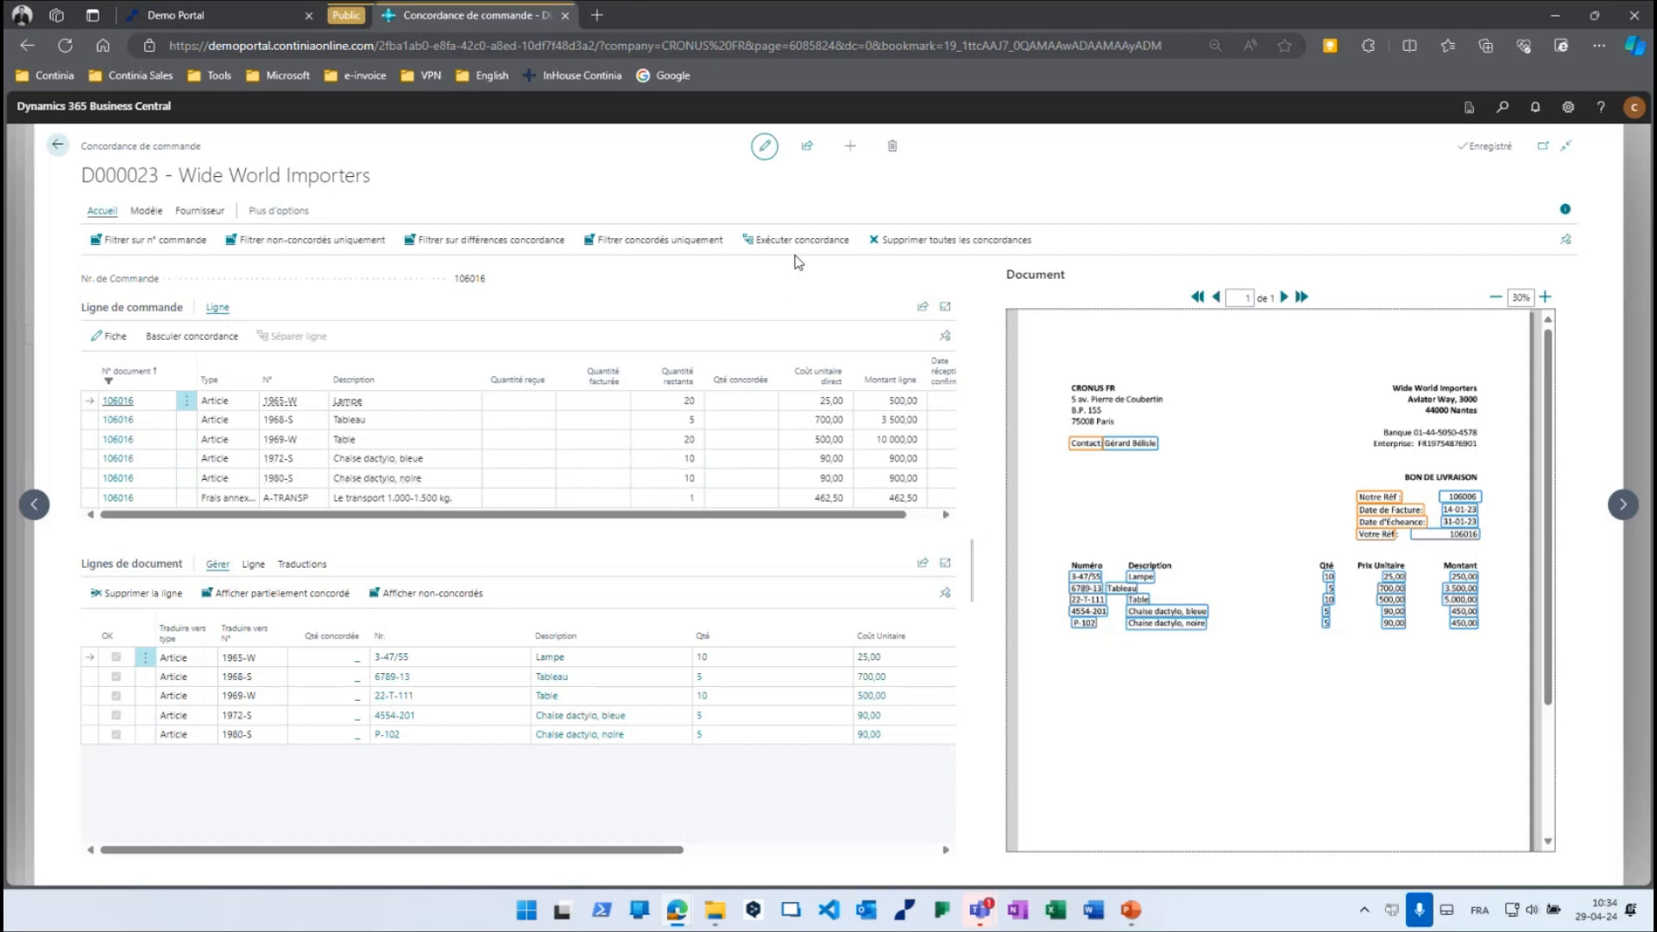
left_click(790, 249)
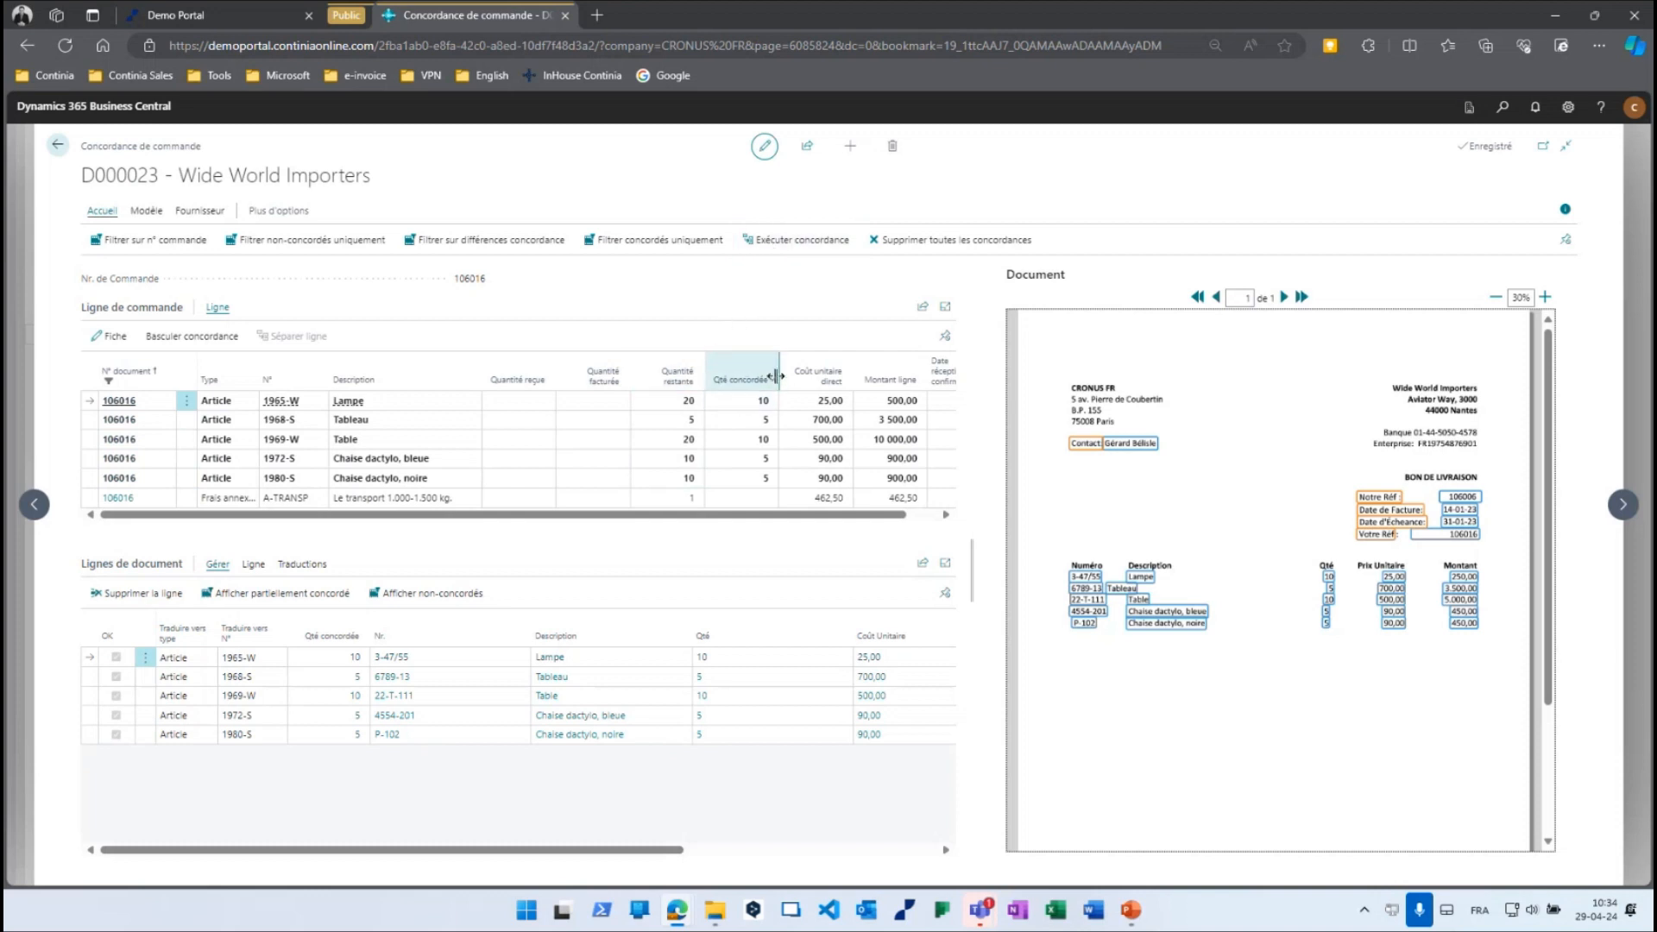
mouse_move(720, 365)
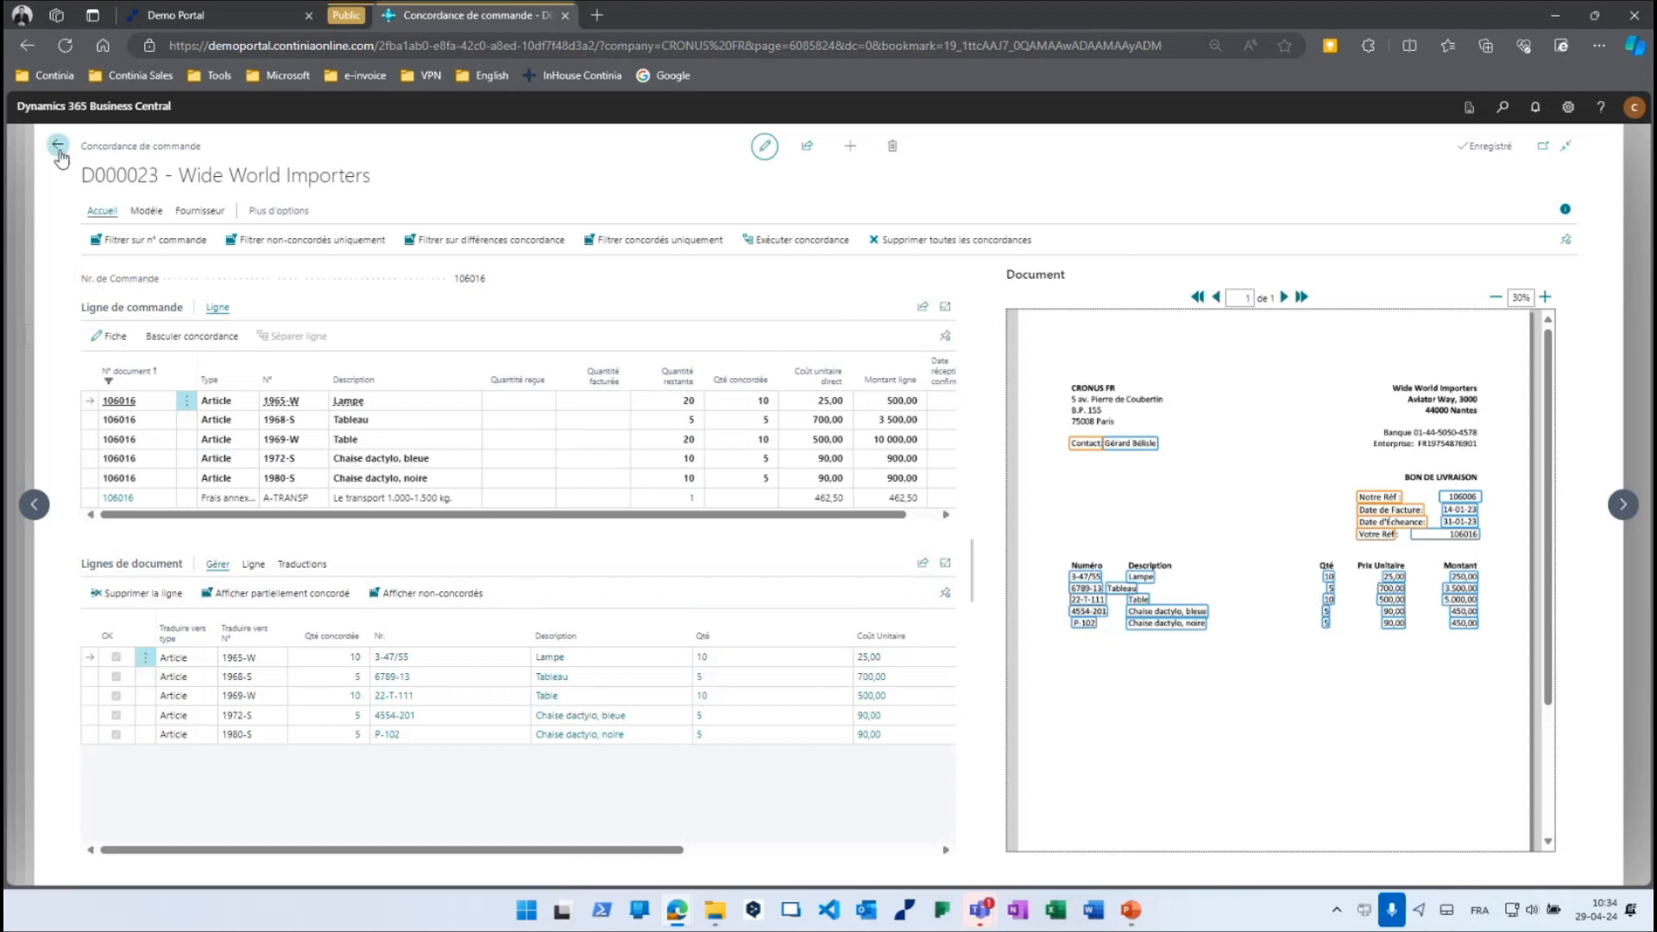
Register the matched delivery note, view the posted purchase receipt, and return to the home page.
left_click(58, 148)
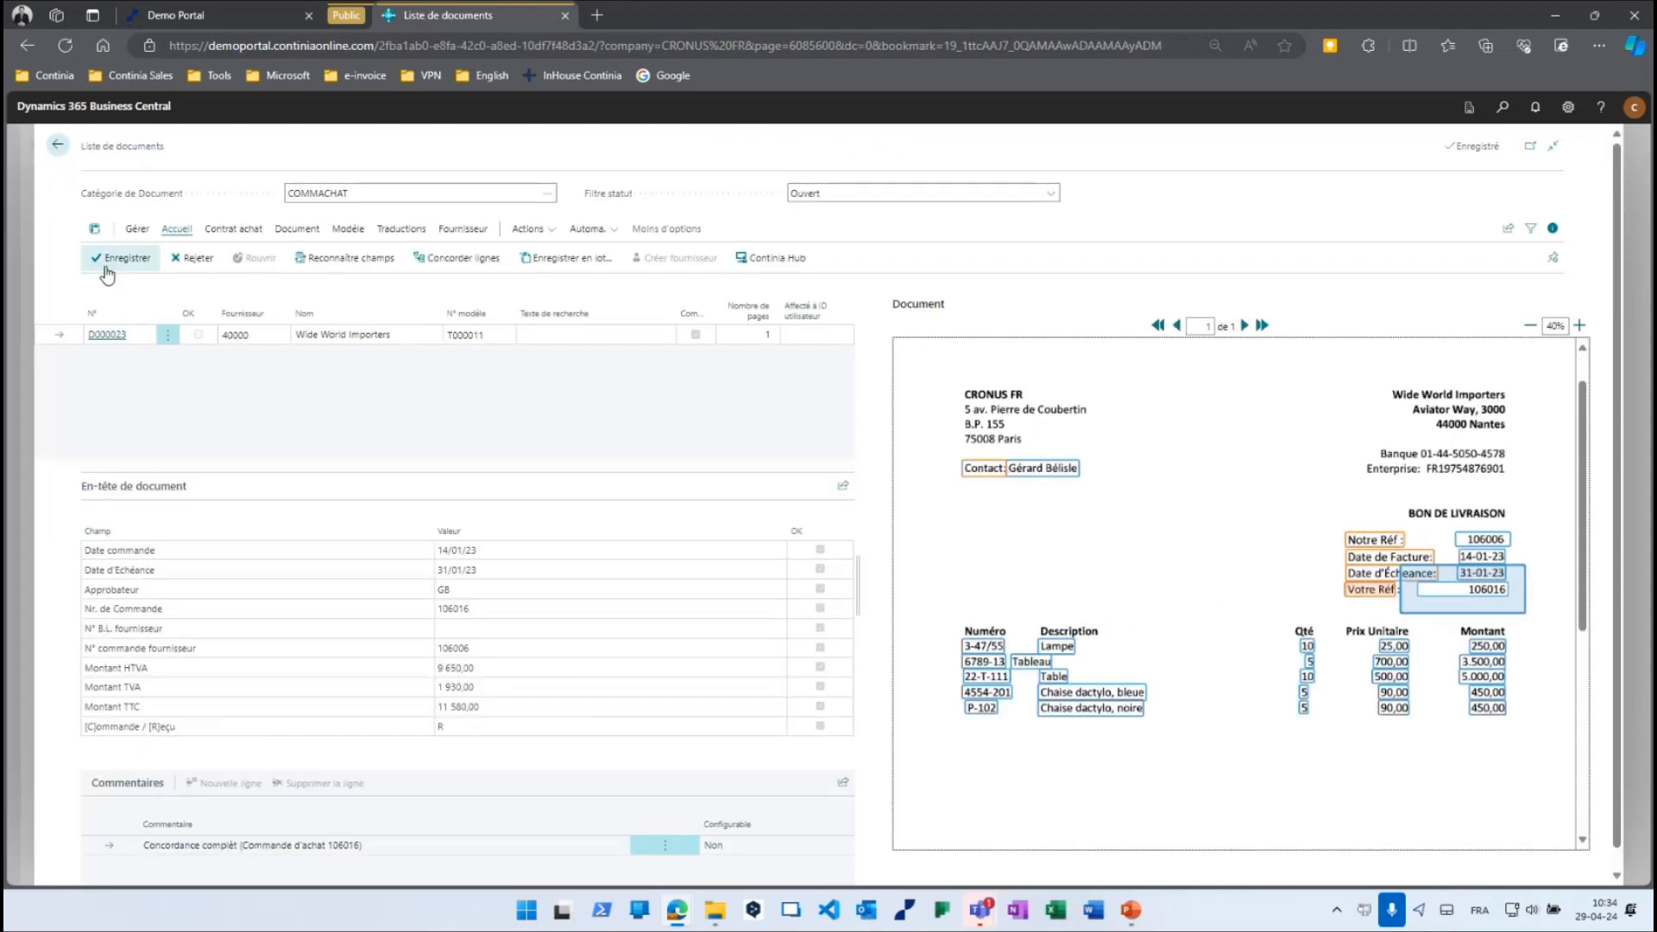
left_click(125, 261)
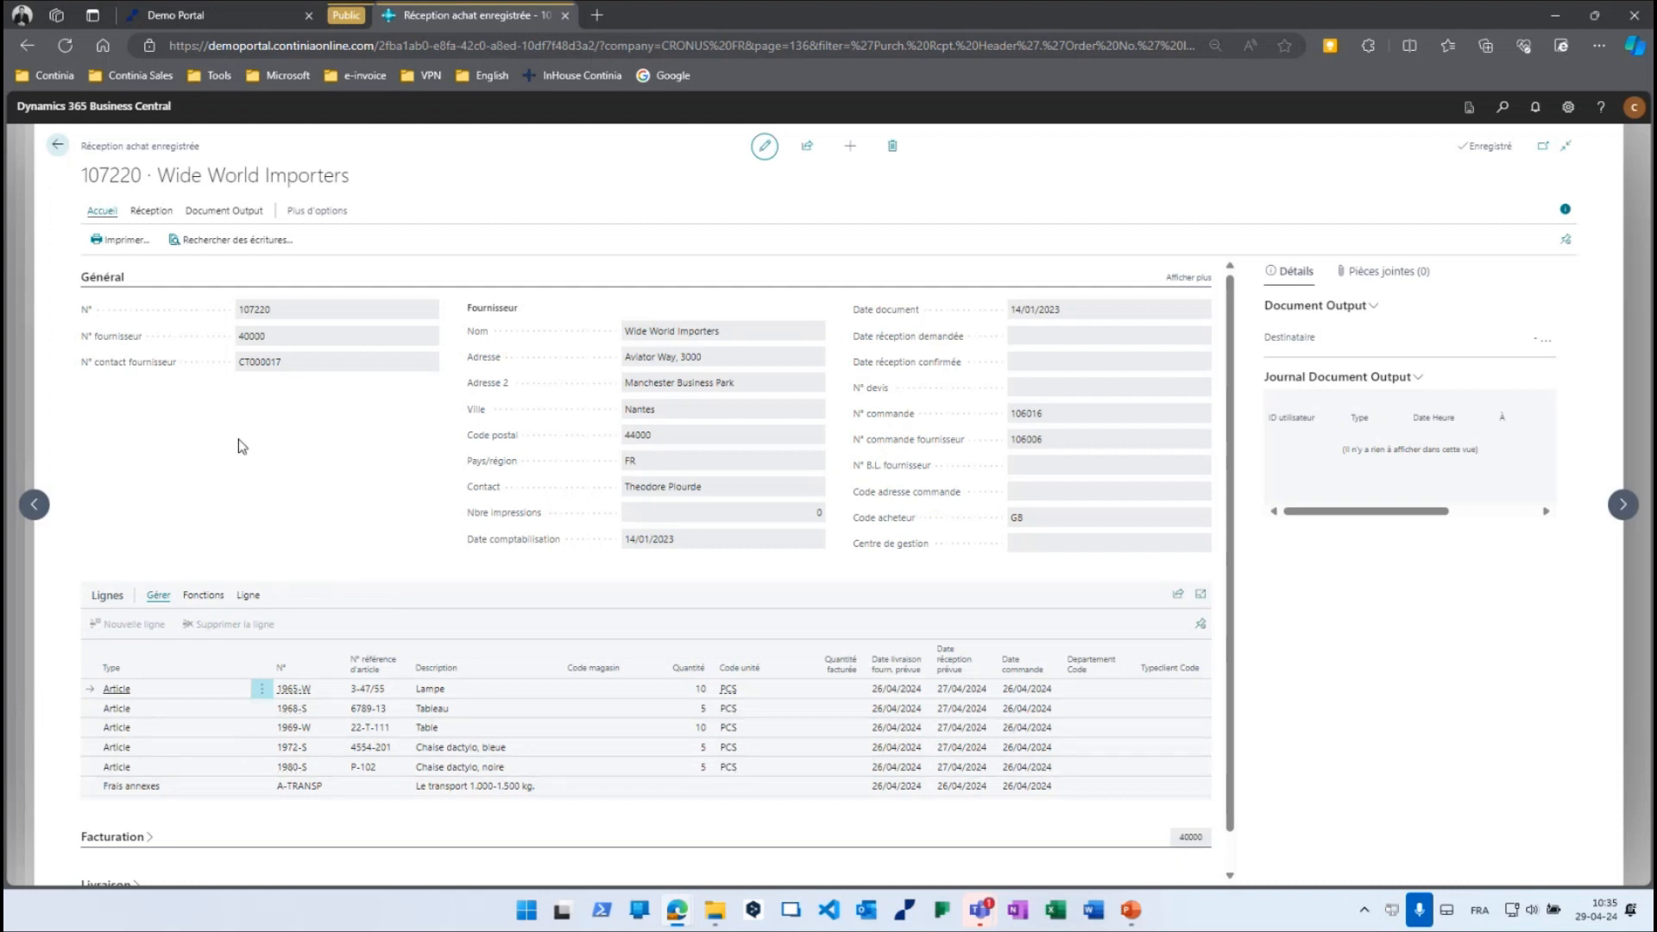
left_click(60, 145)
left_click(60, 145)
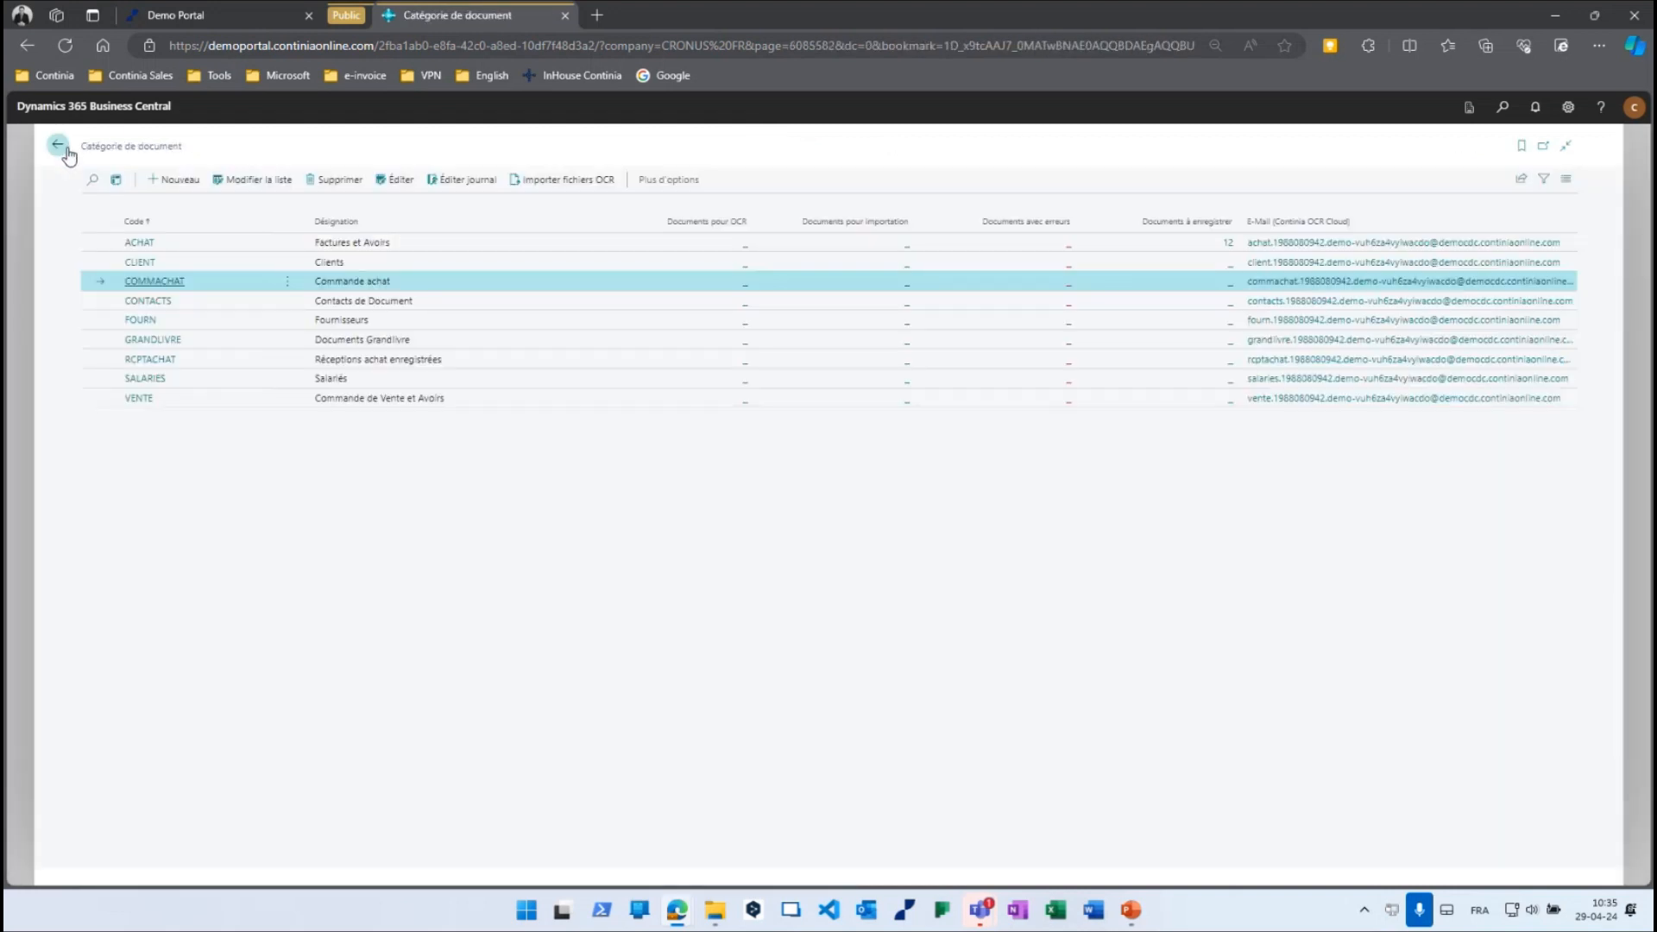
left_click(57, 147)
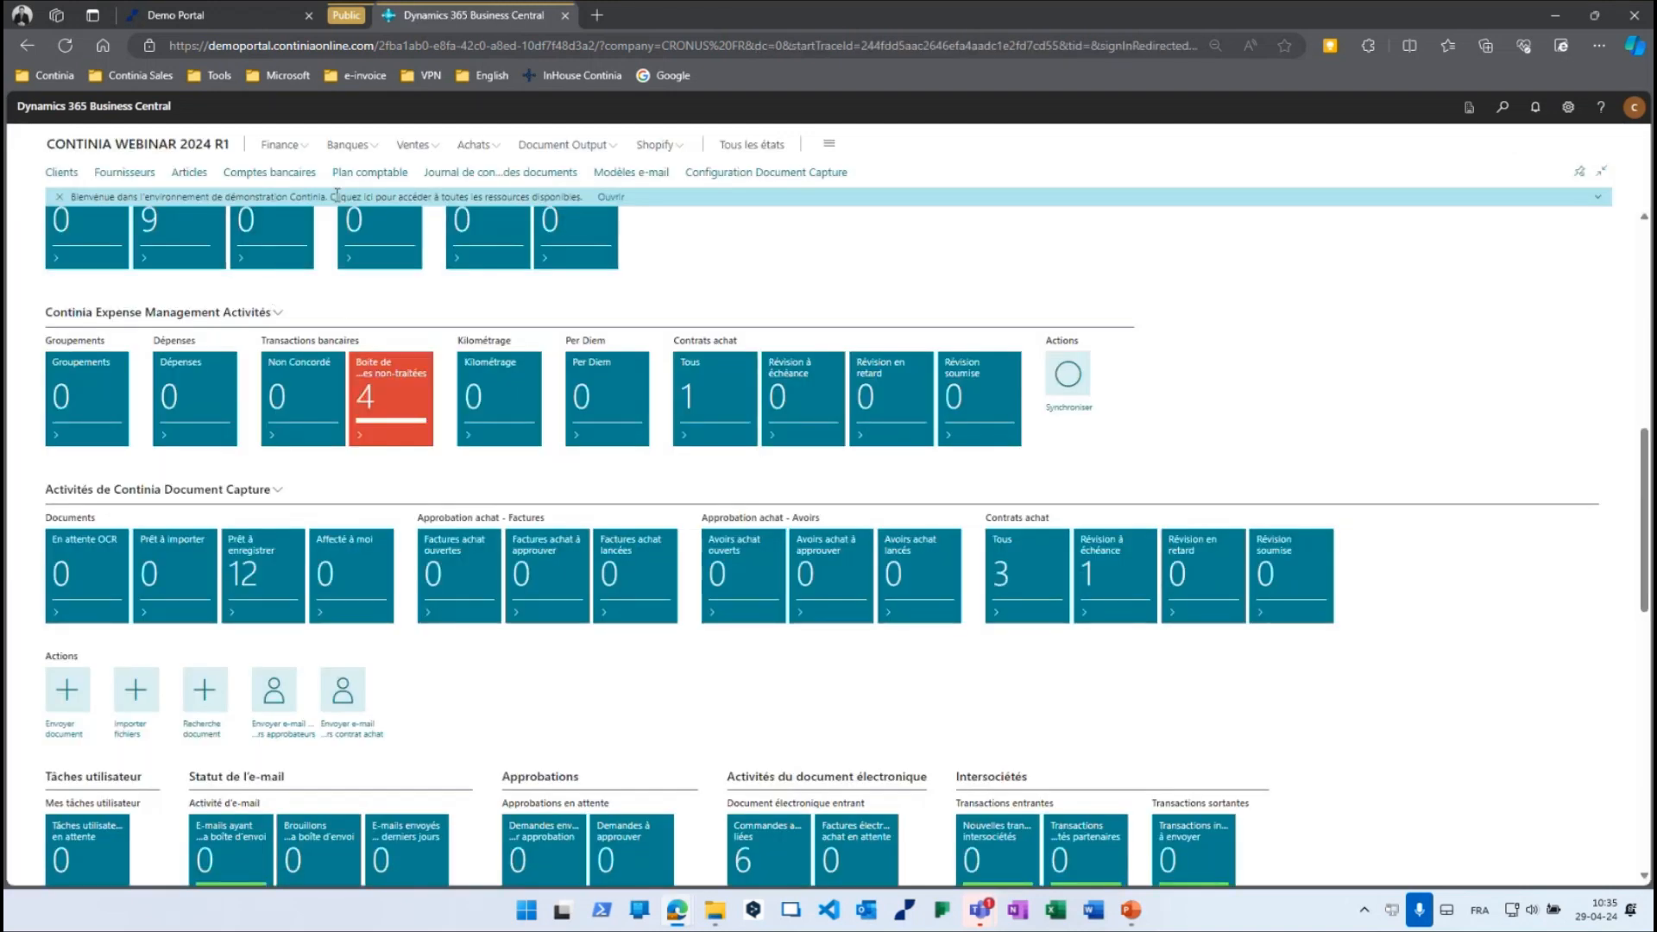
Check the received and to-be-invoiced quantities on the last Wide World Importers purchase order, and return to the order list.
left_click(473, 148)
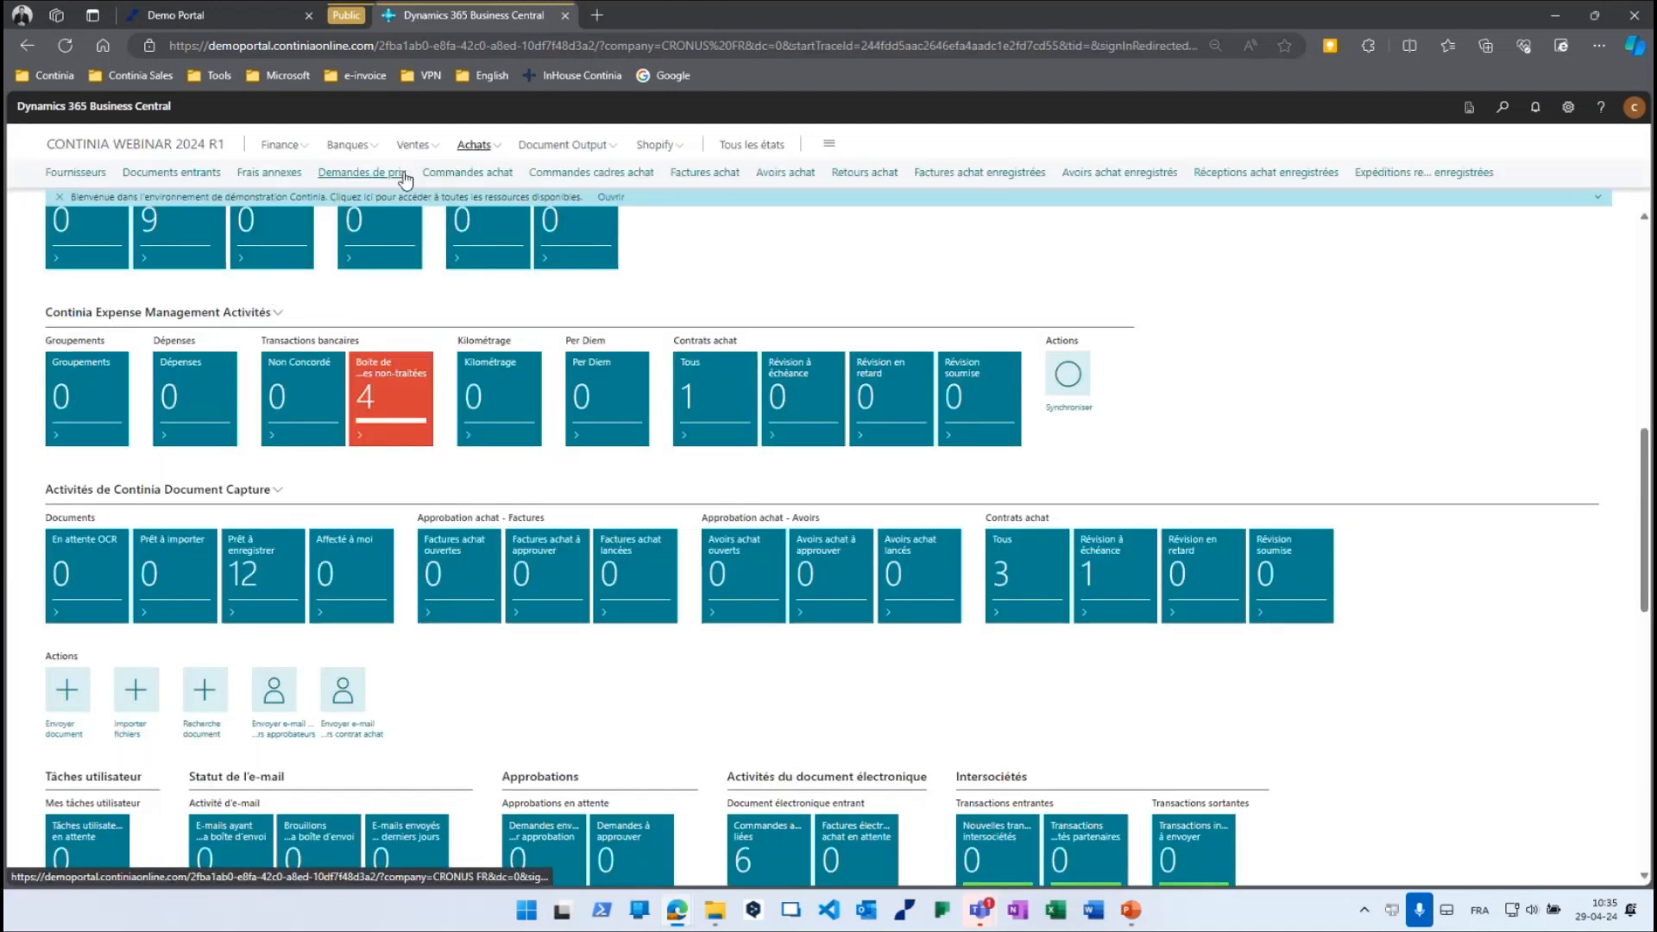
left_click(427, 175)
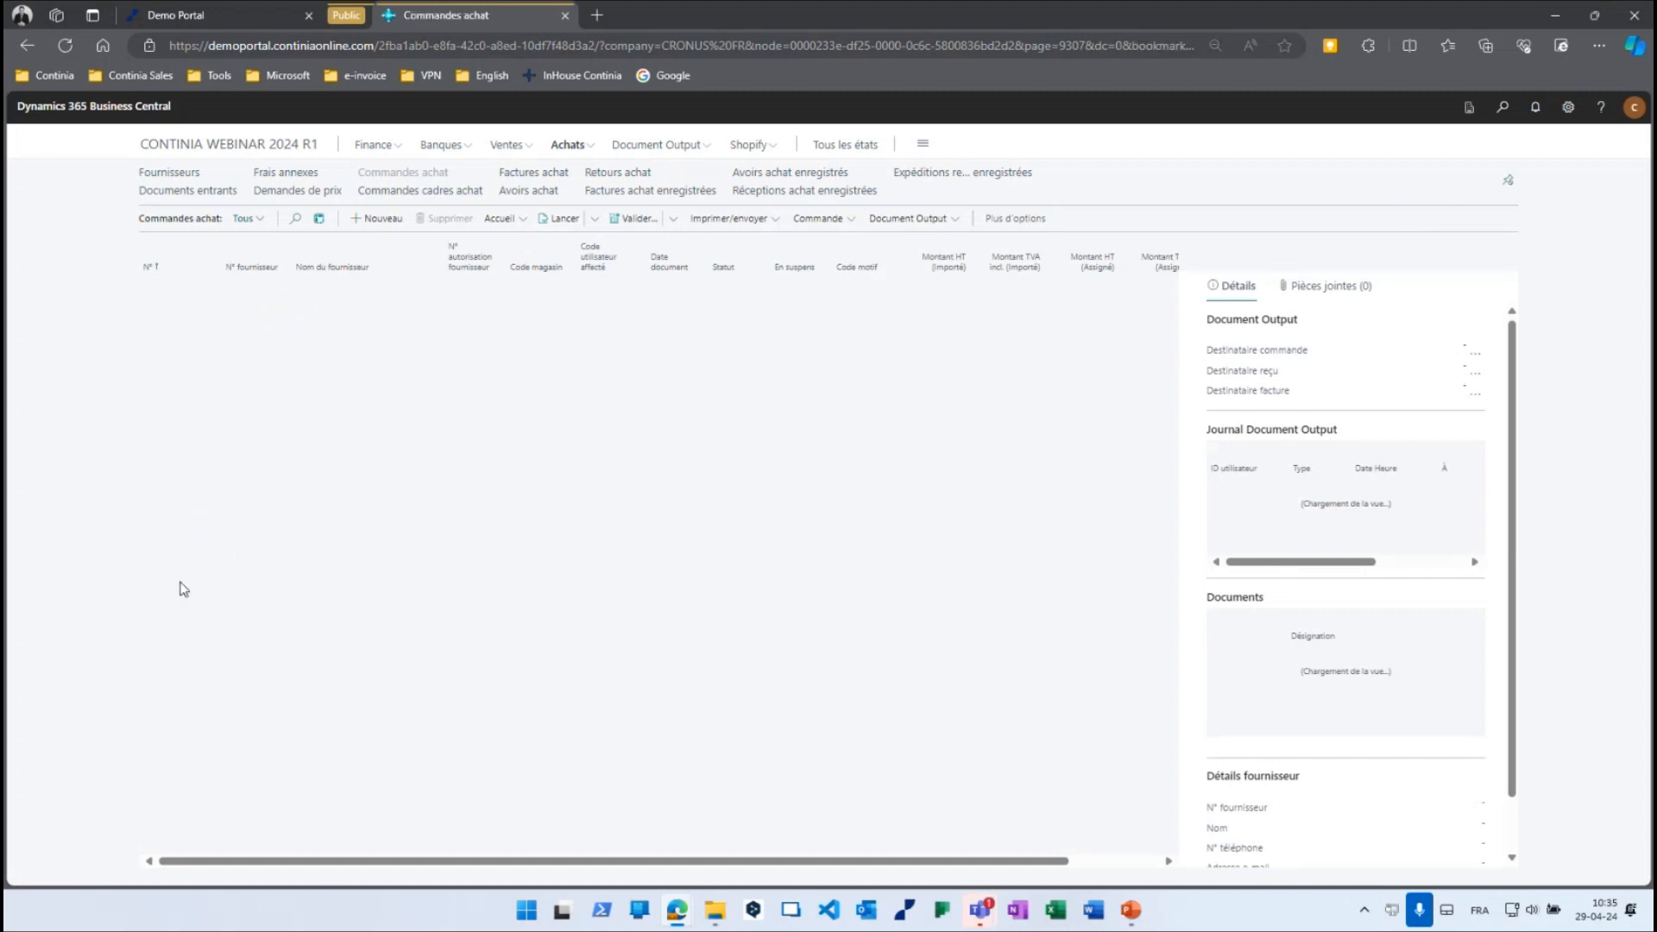
left_click(161, 639)
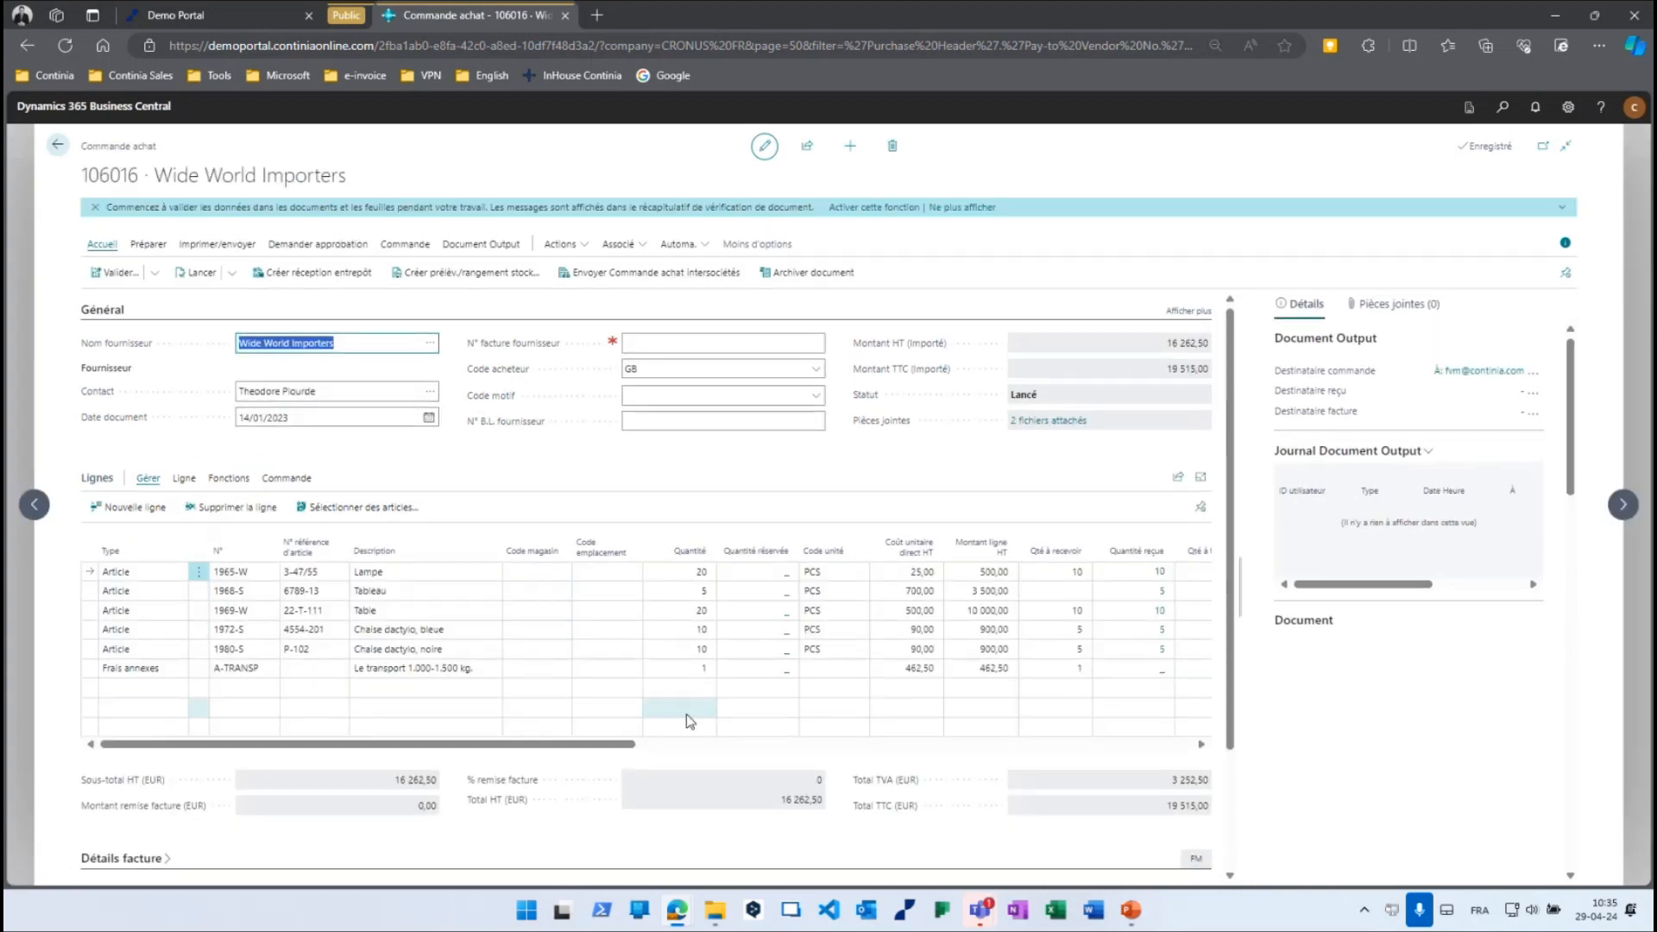
left_click_drag(557, 751, 706, 750)
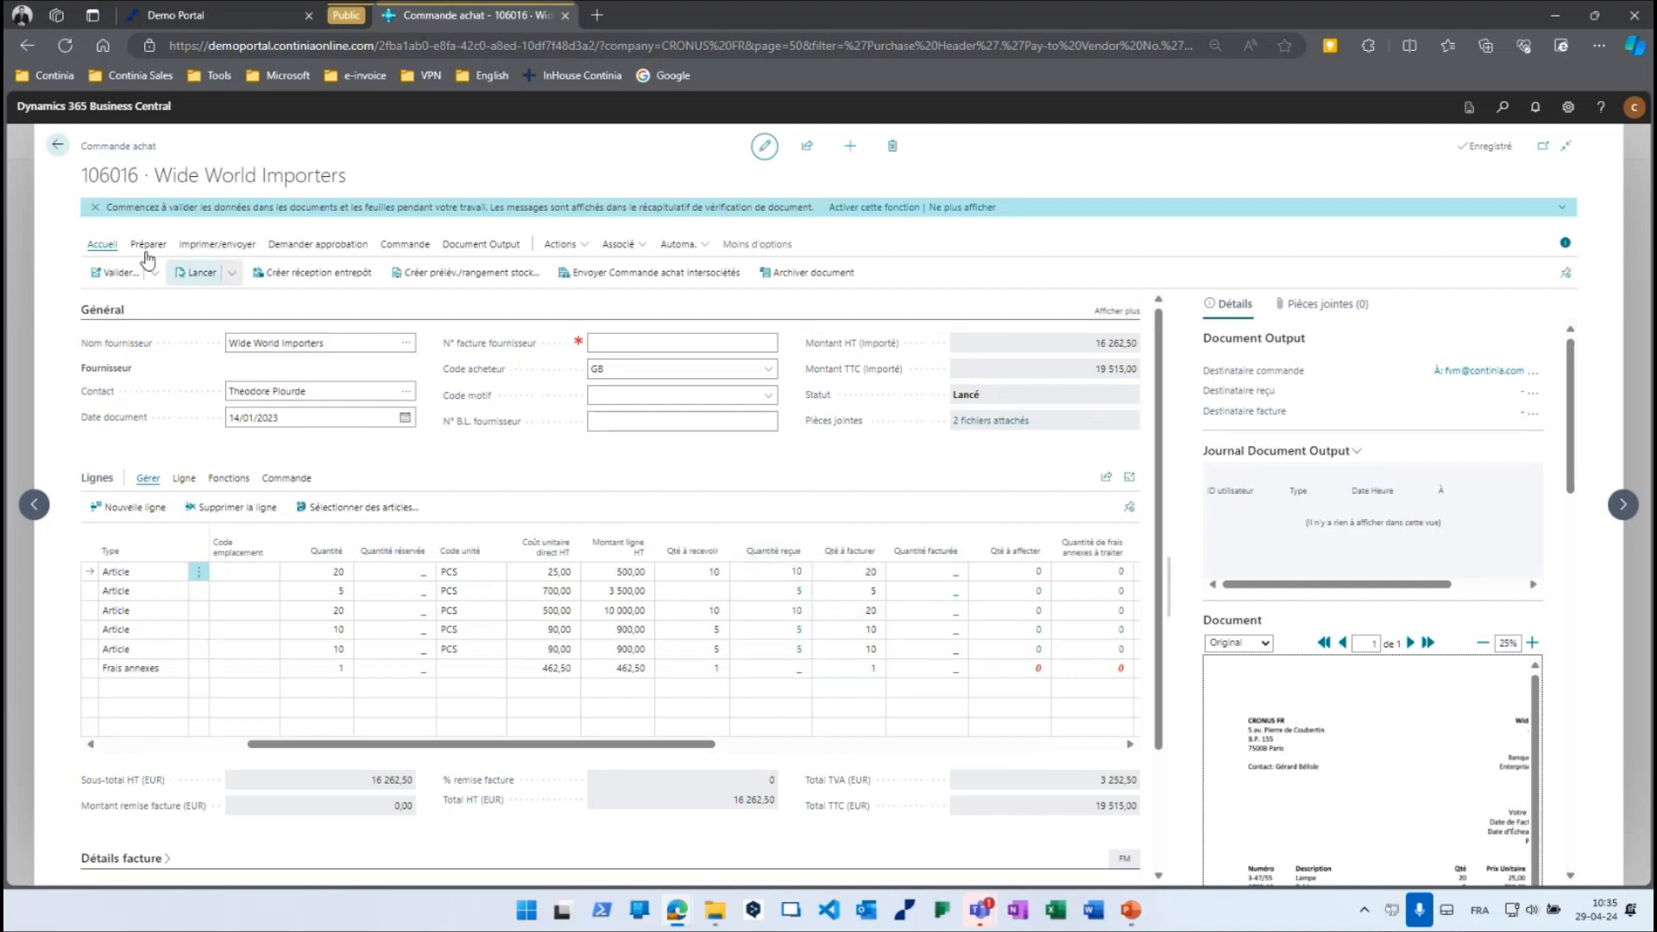
left_click(58, 146)
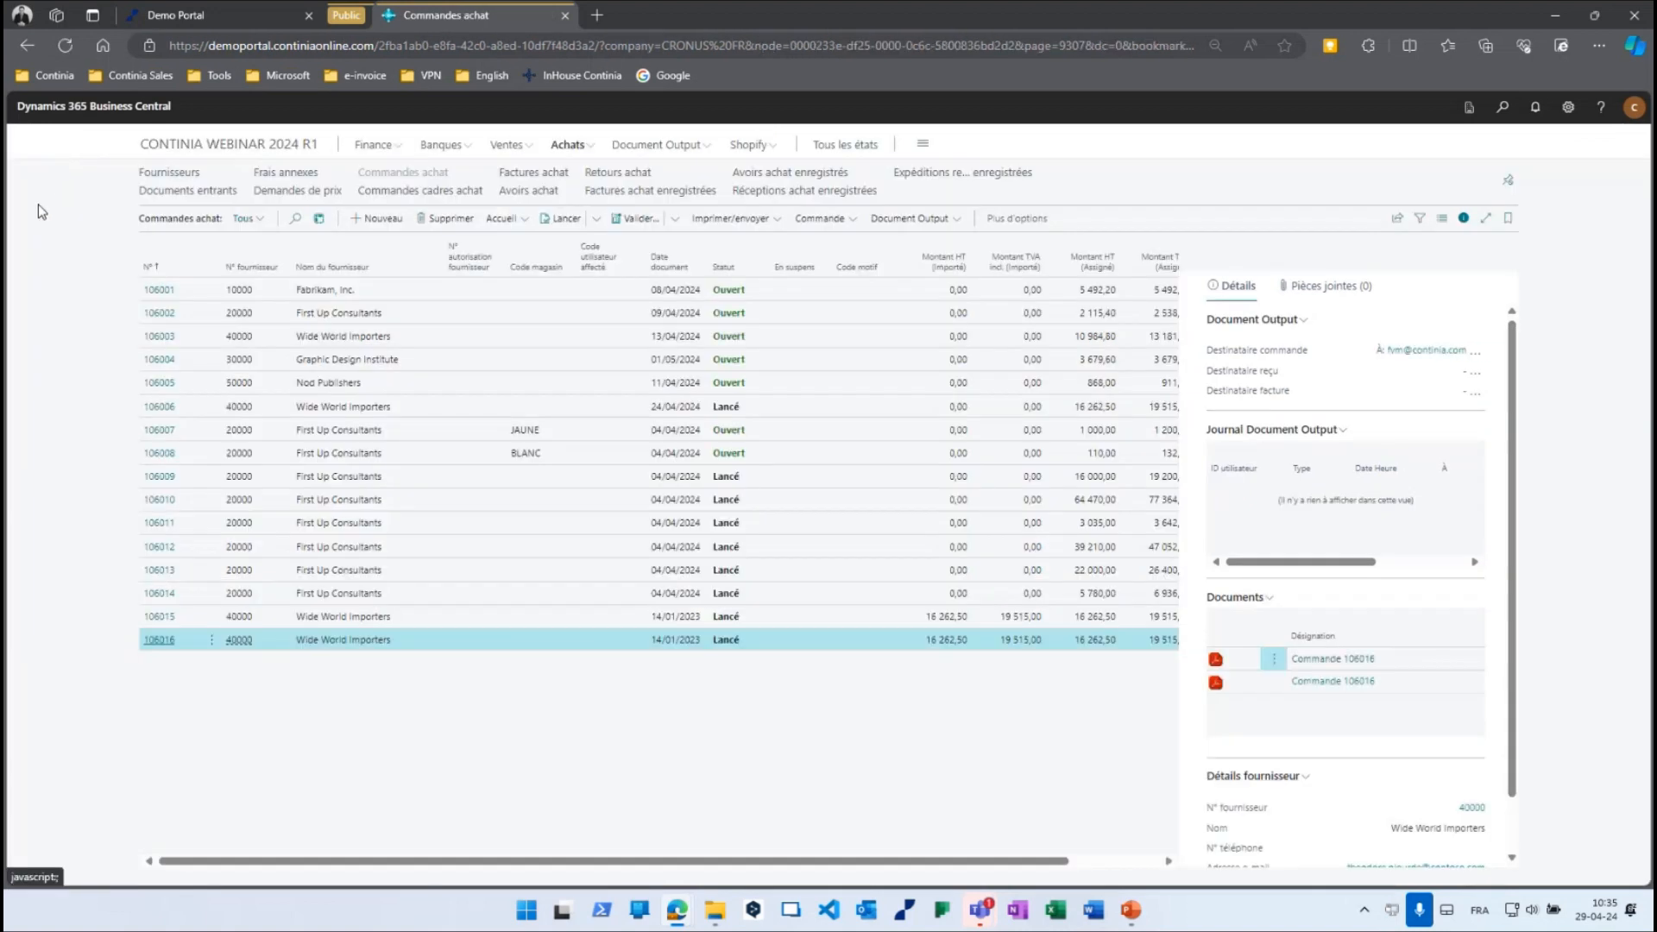
Open the document card of the WWI invoice FACTURE 765 from the documents ready for registration.
left_click(187, 147)
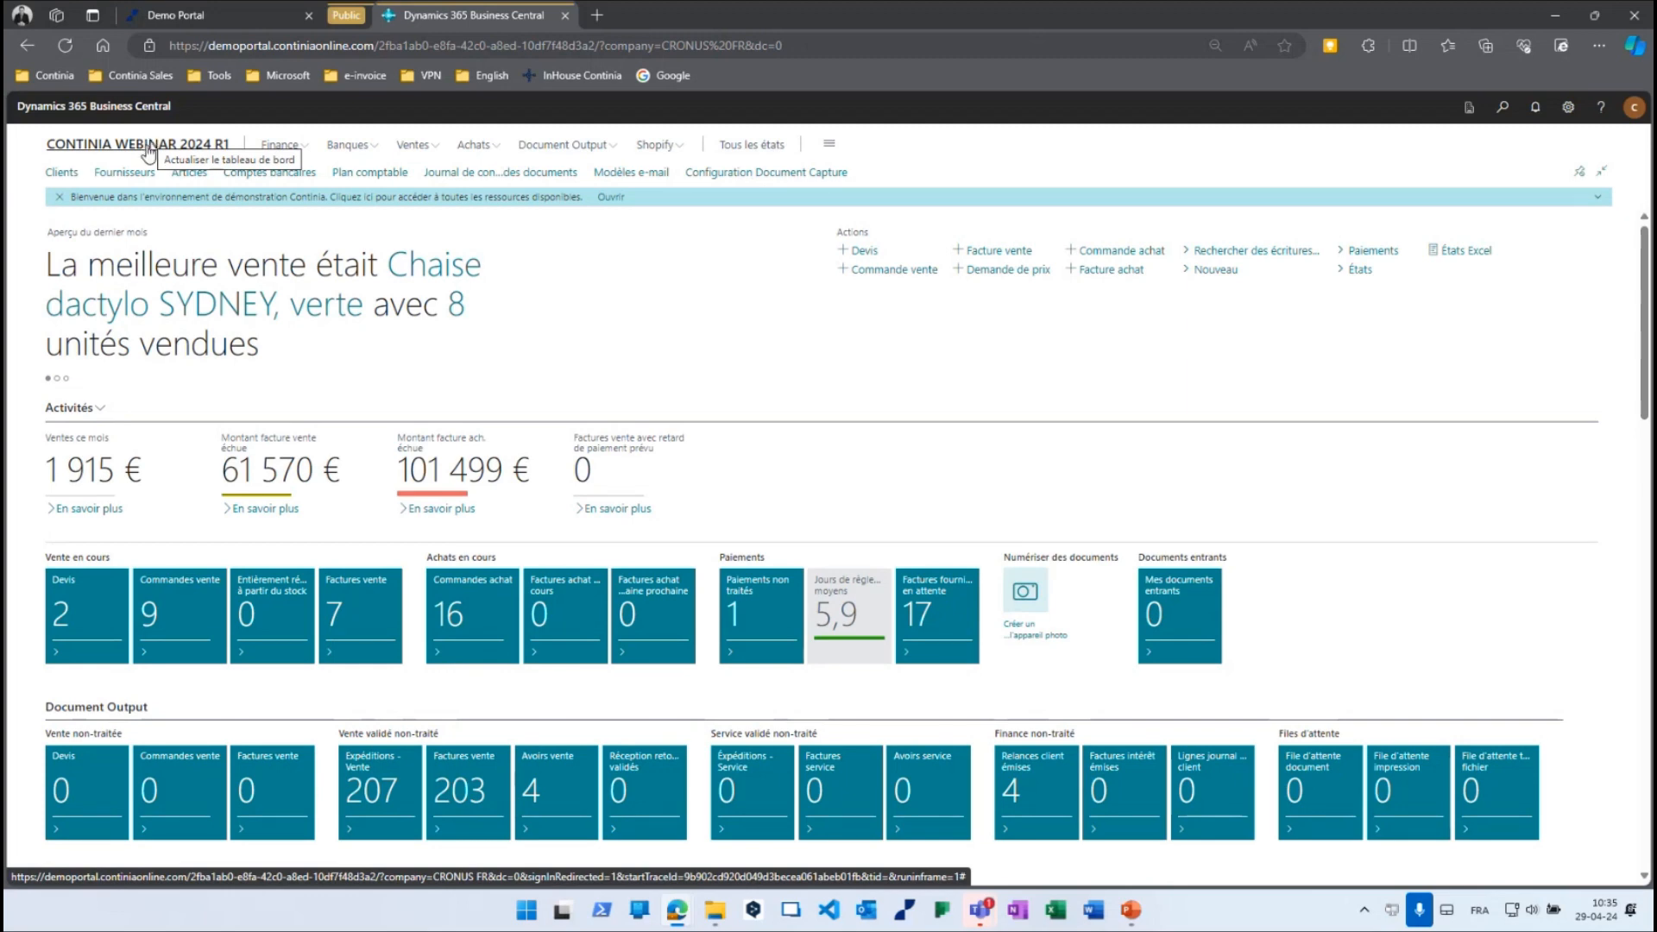
scroll(261, 492, "down", 2)
scroll(263, 498, "down", 6)
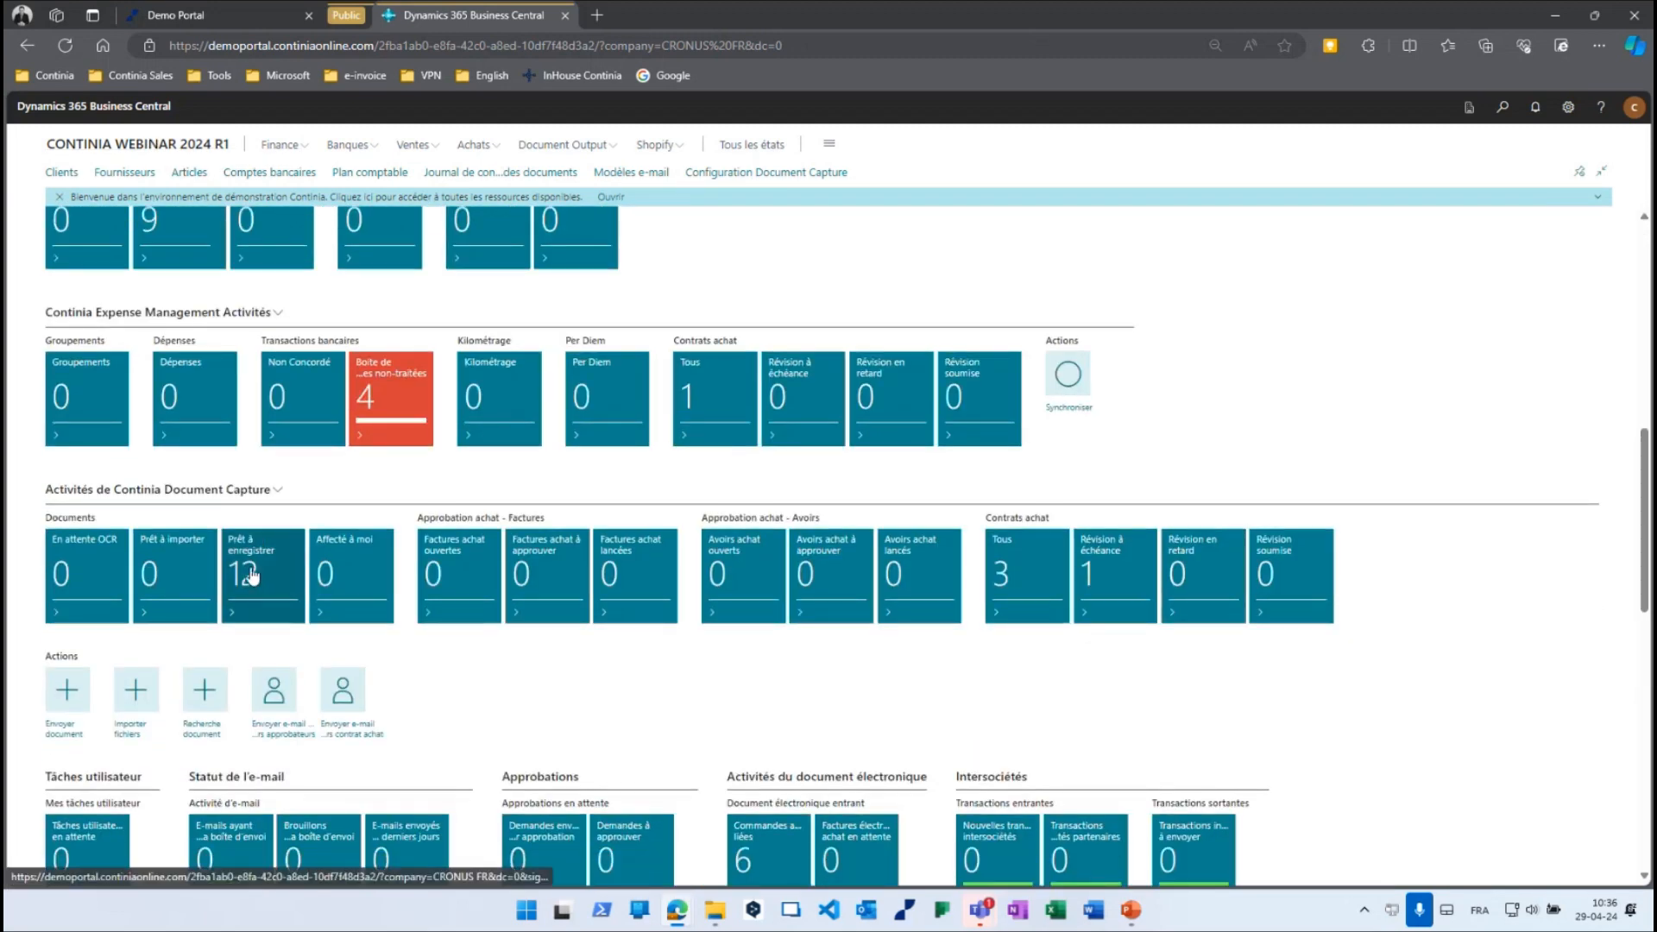
left_click(256, 540)
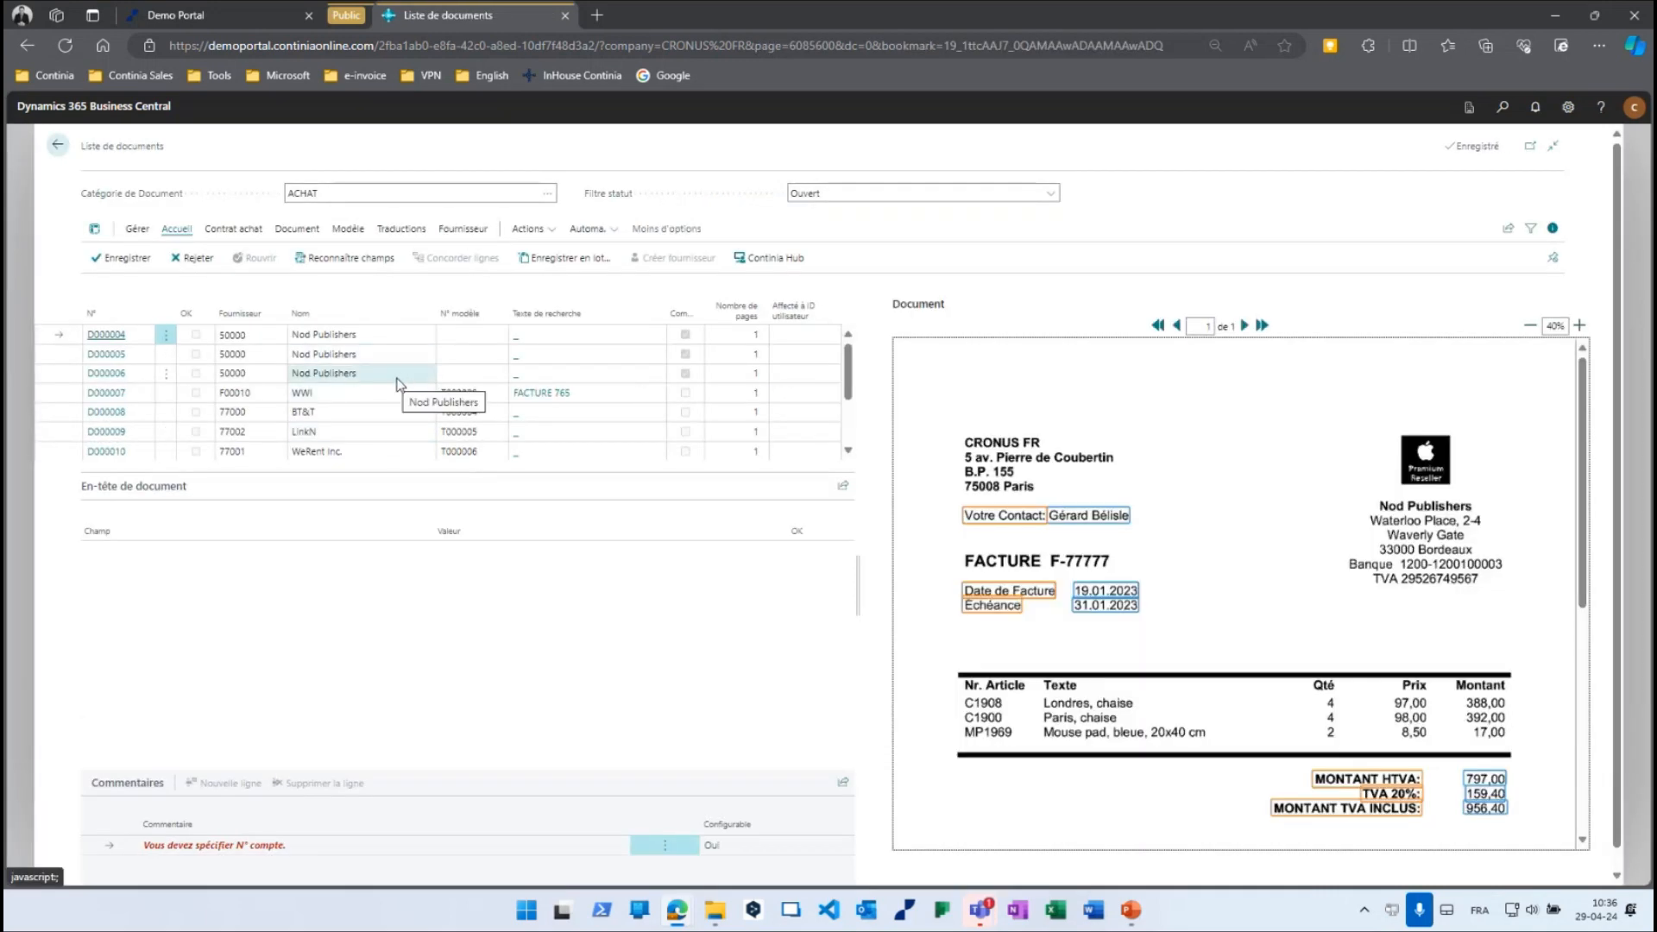
left_click(354, 399)
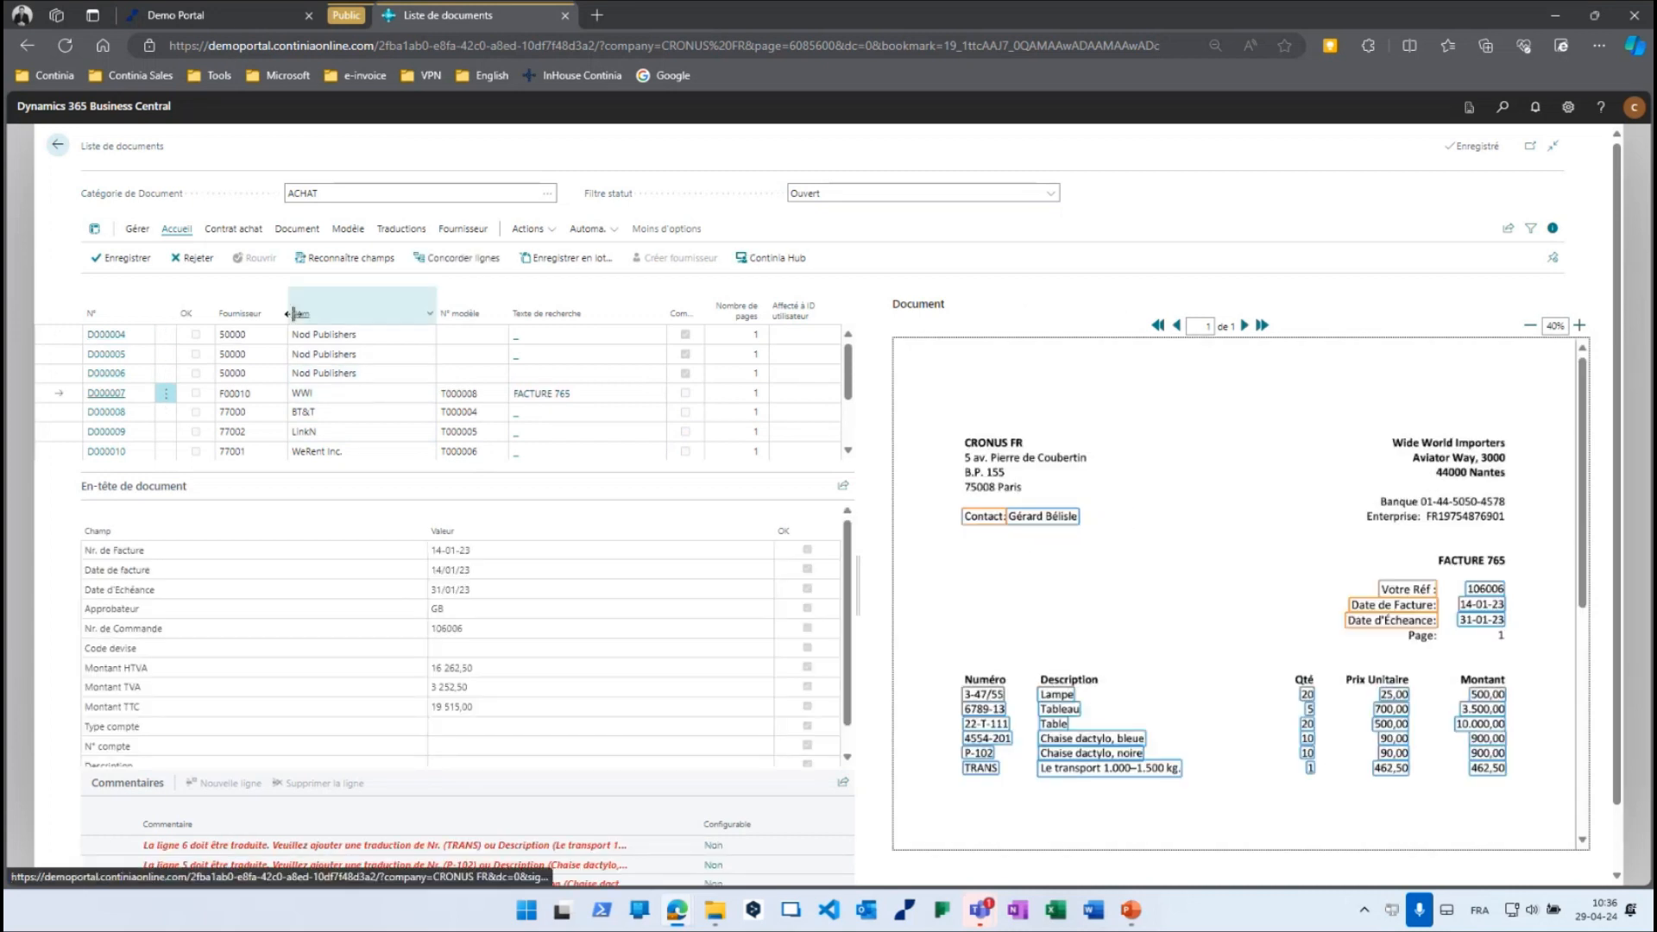
left_click(293, 231)
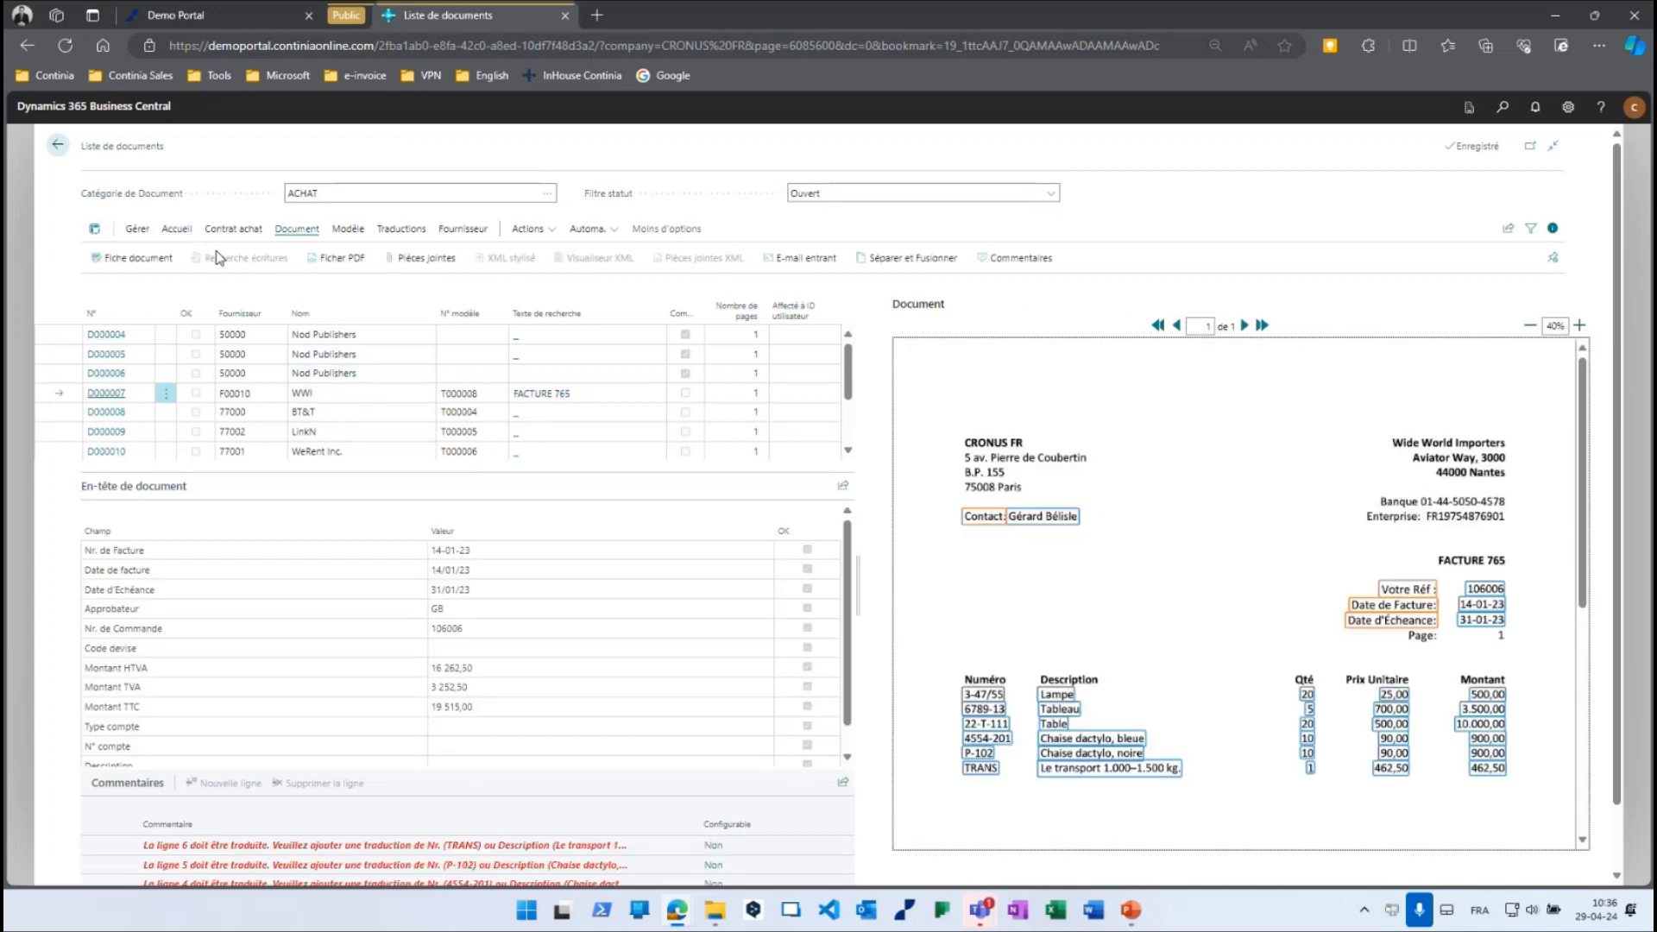
left_click(134, 259)
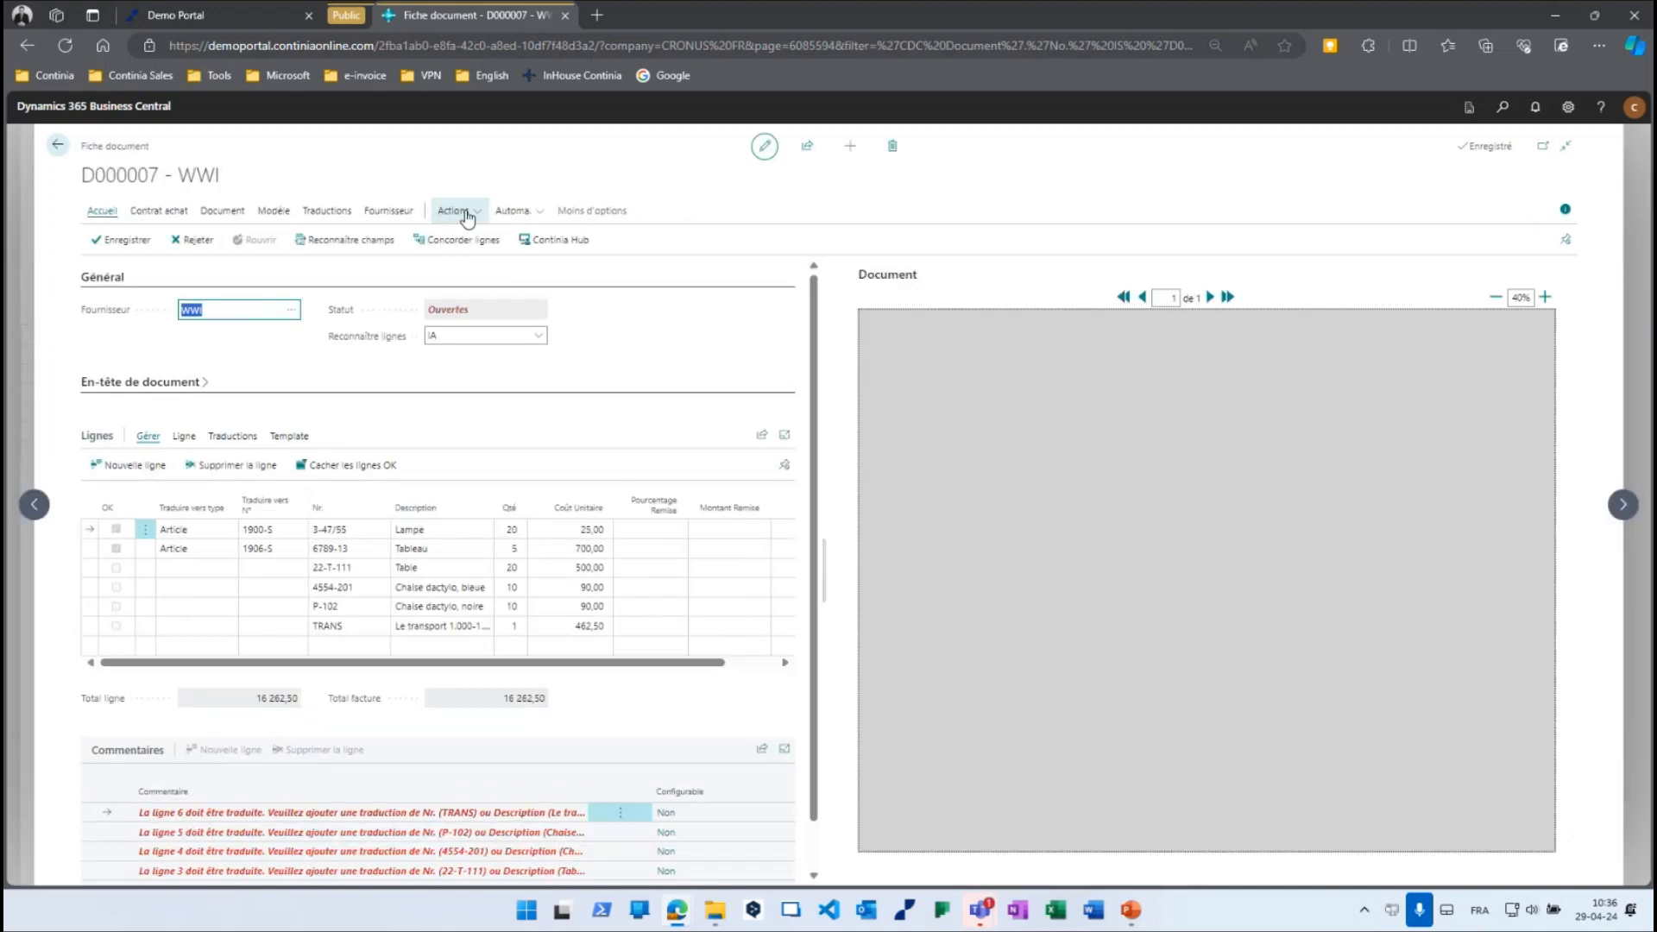
left_click(457, 212)
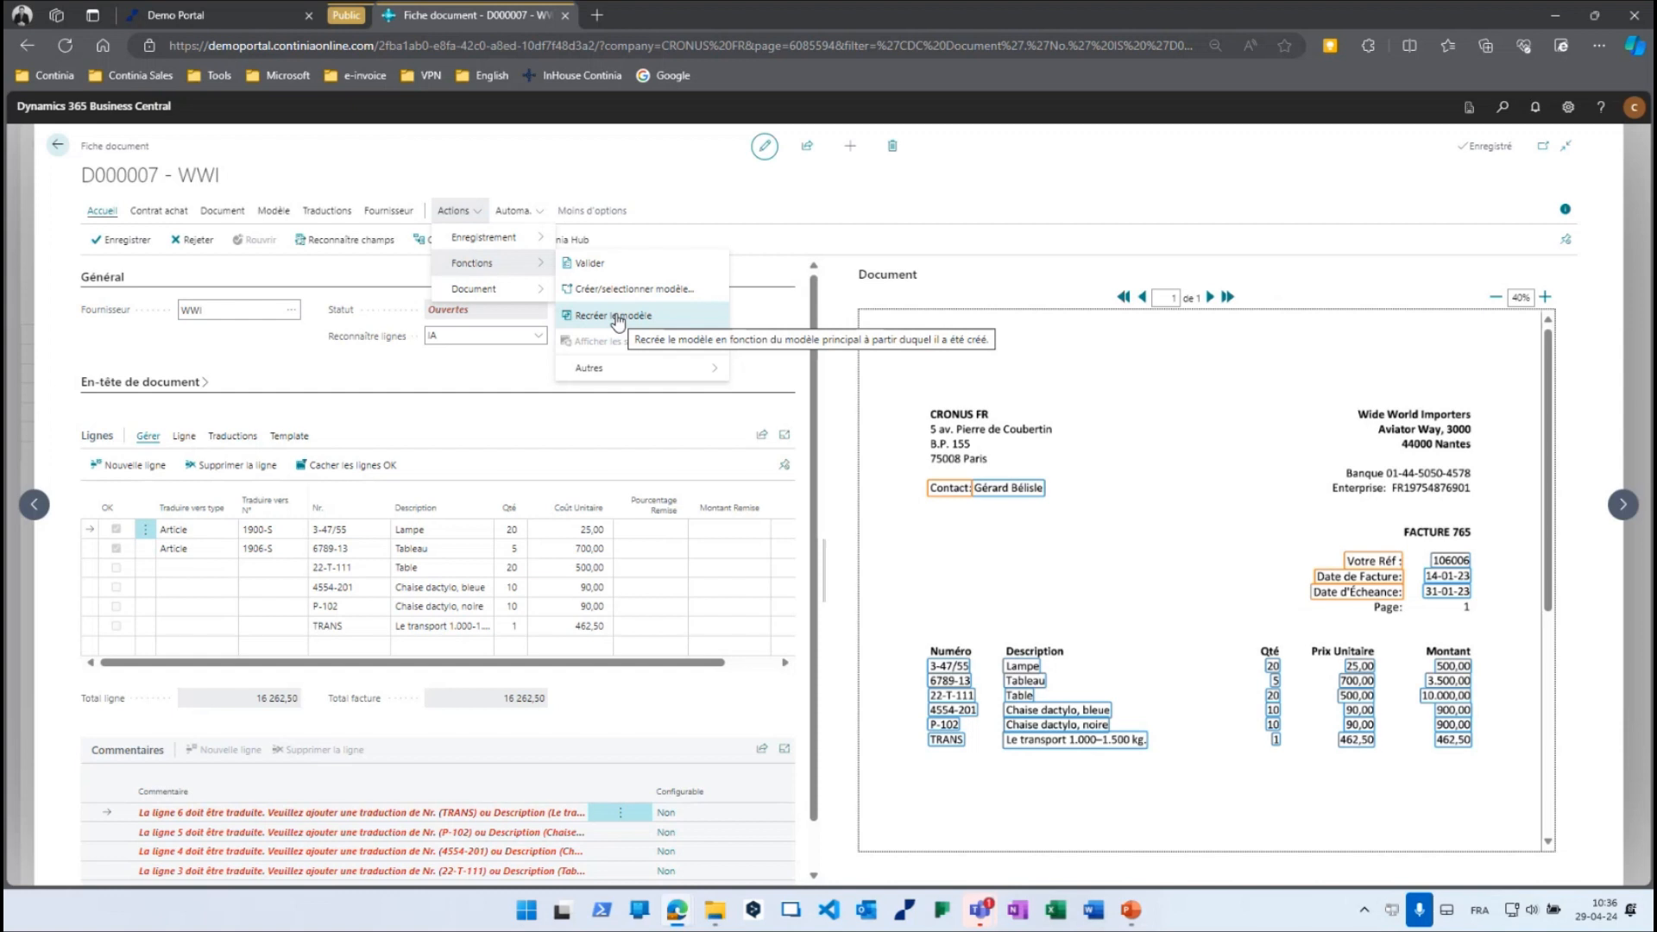
mouse_move(496, 290)
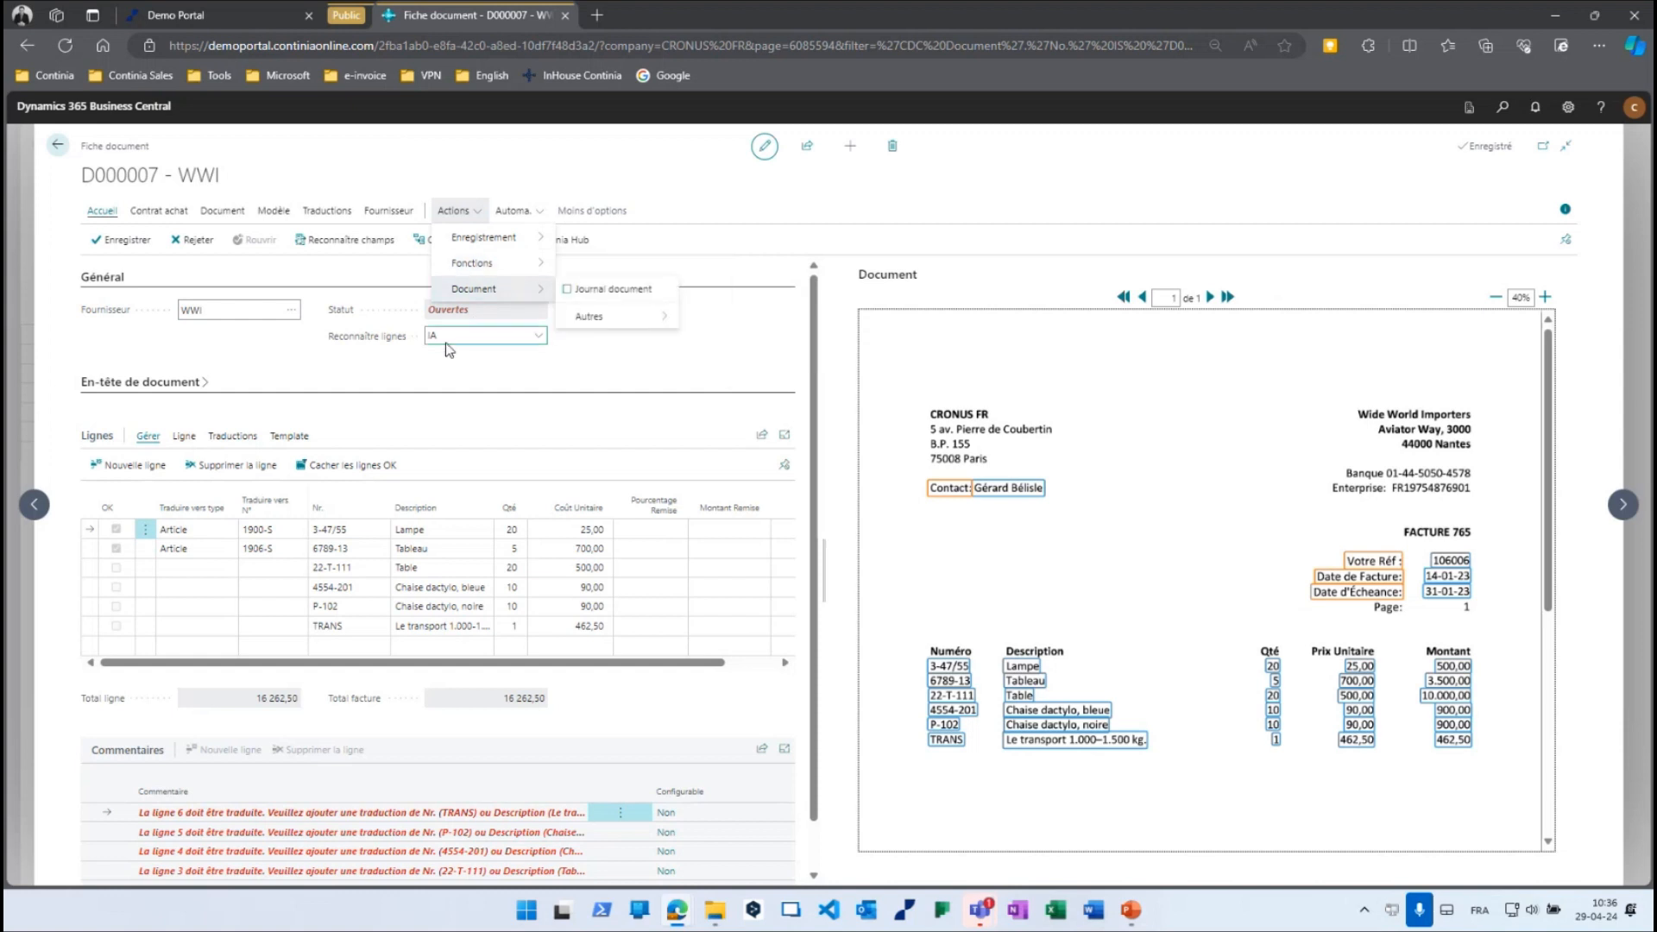
left_click(423, 386)
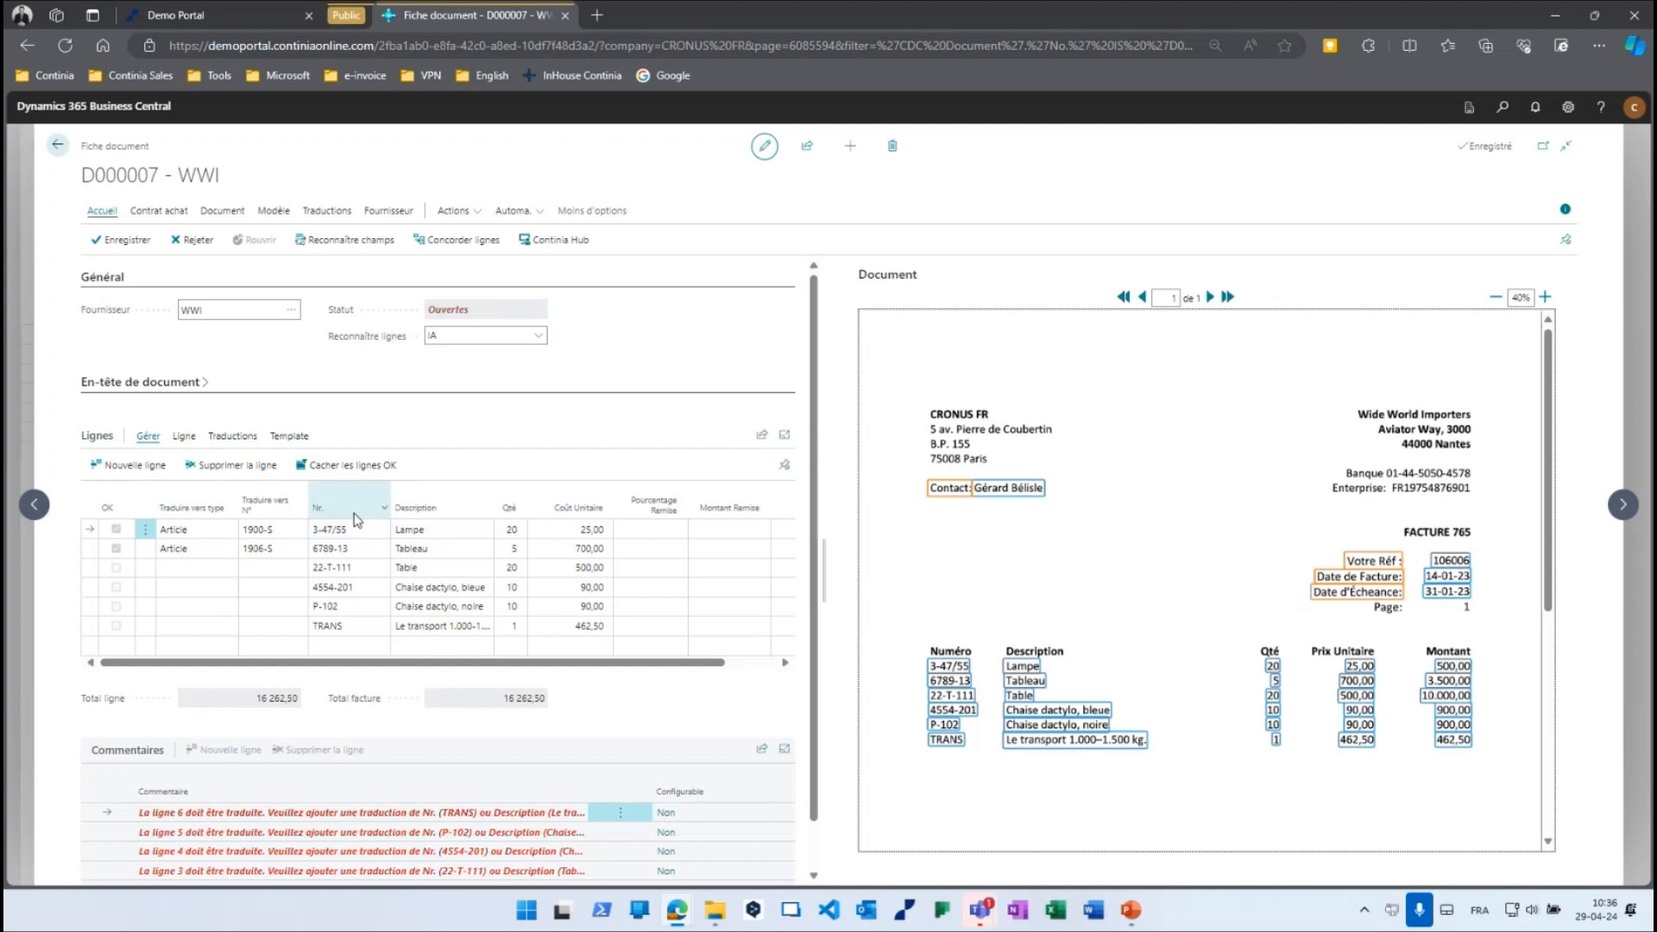
Hide the lines already marked OK on the WWI invoice's document card.
left_click(343, 466)
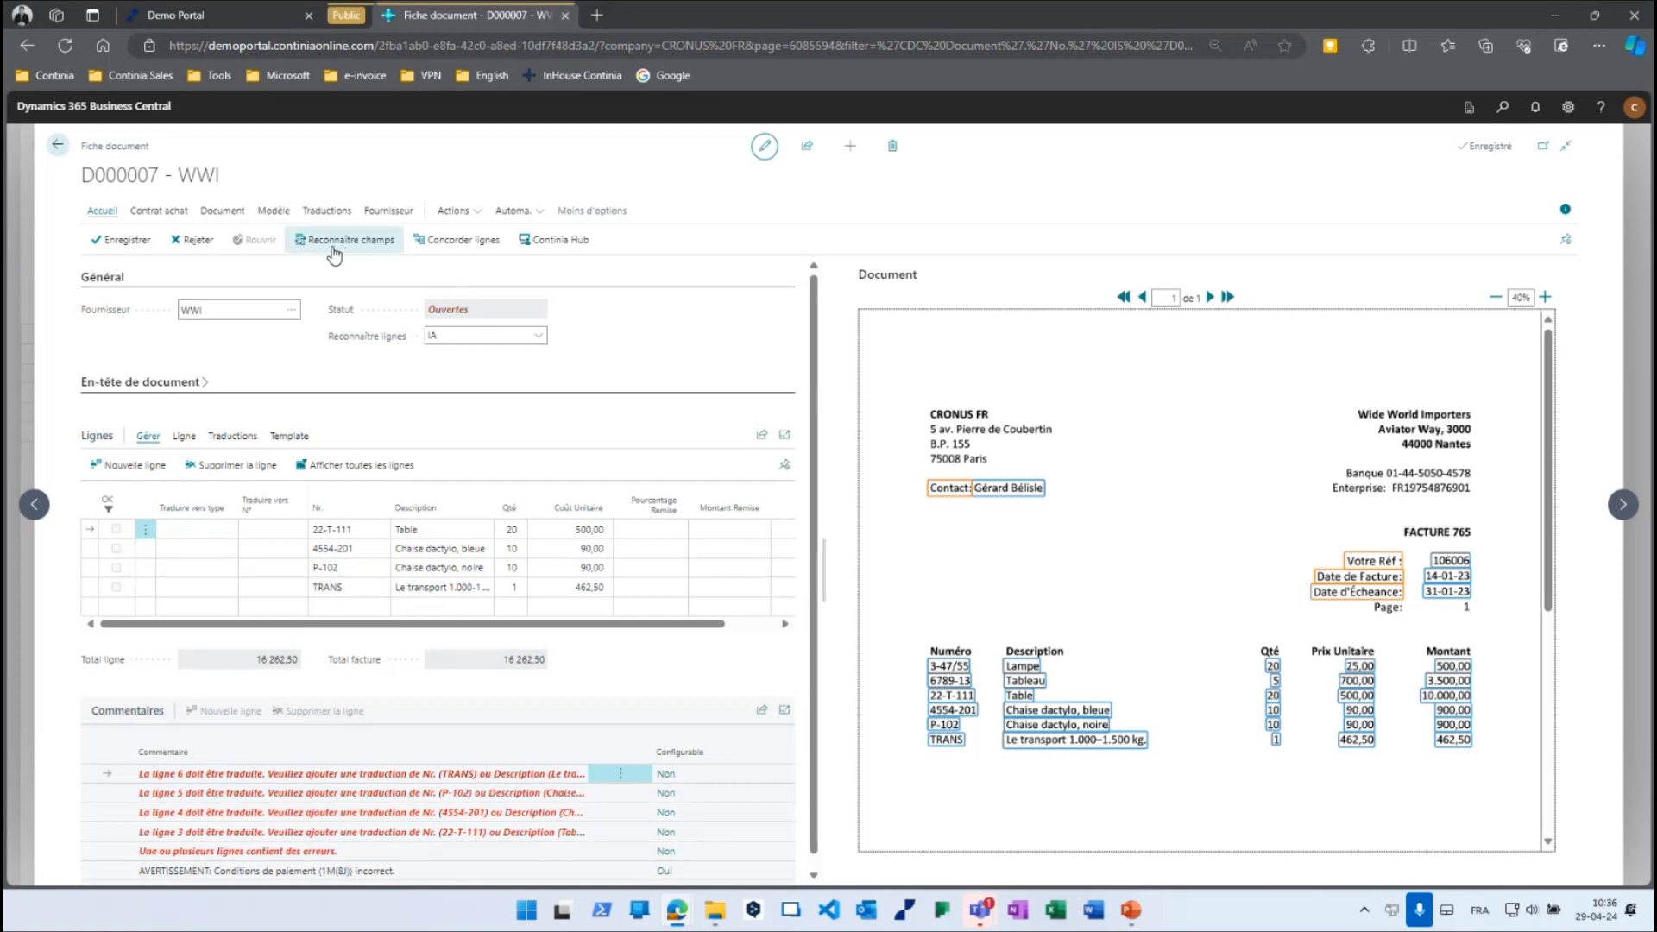
Examine the document journal entries for the WWI invoice, and return to the document list.
left_click(463, 218)
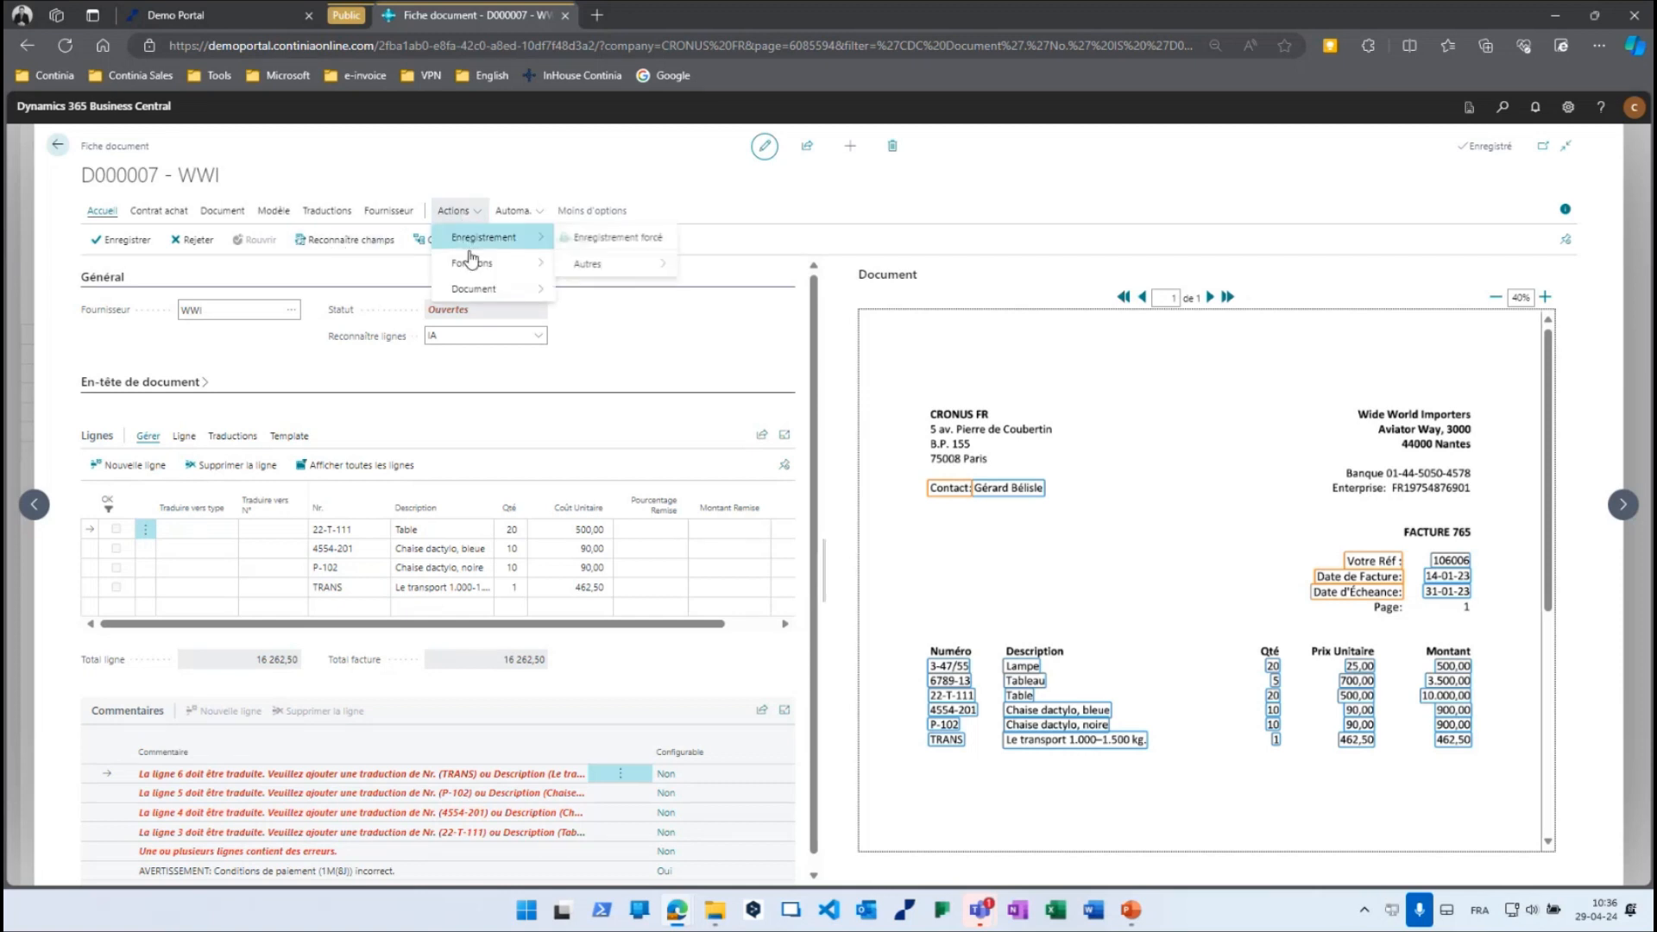
mouse_move(471, 295)
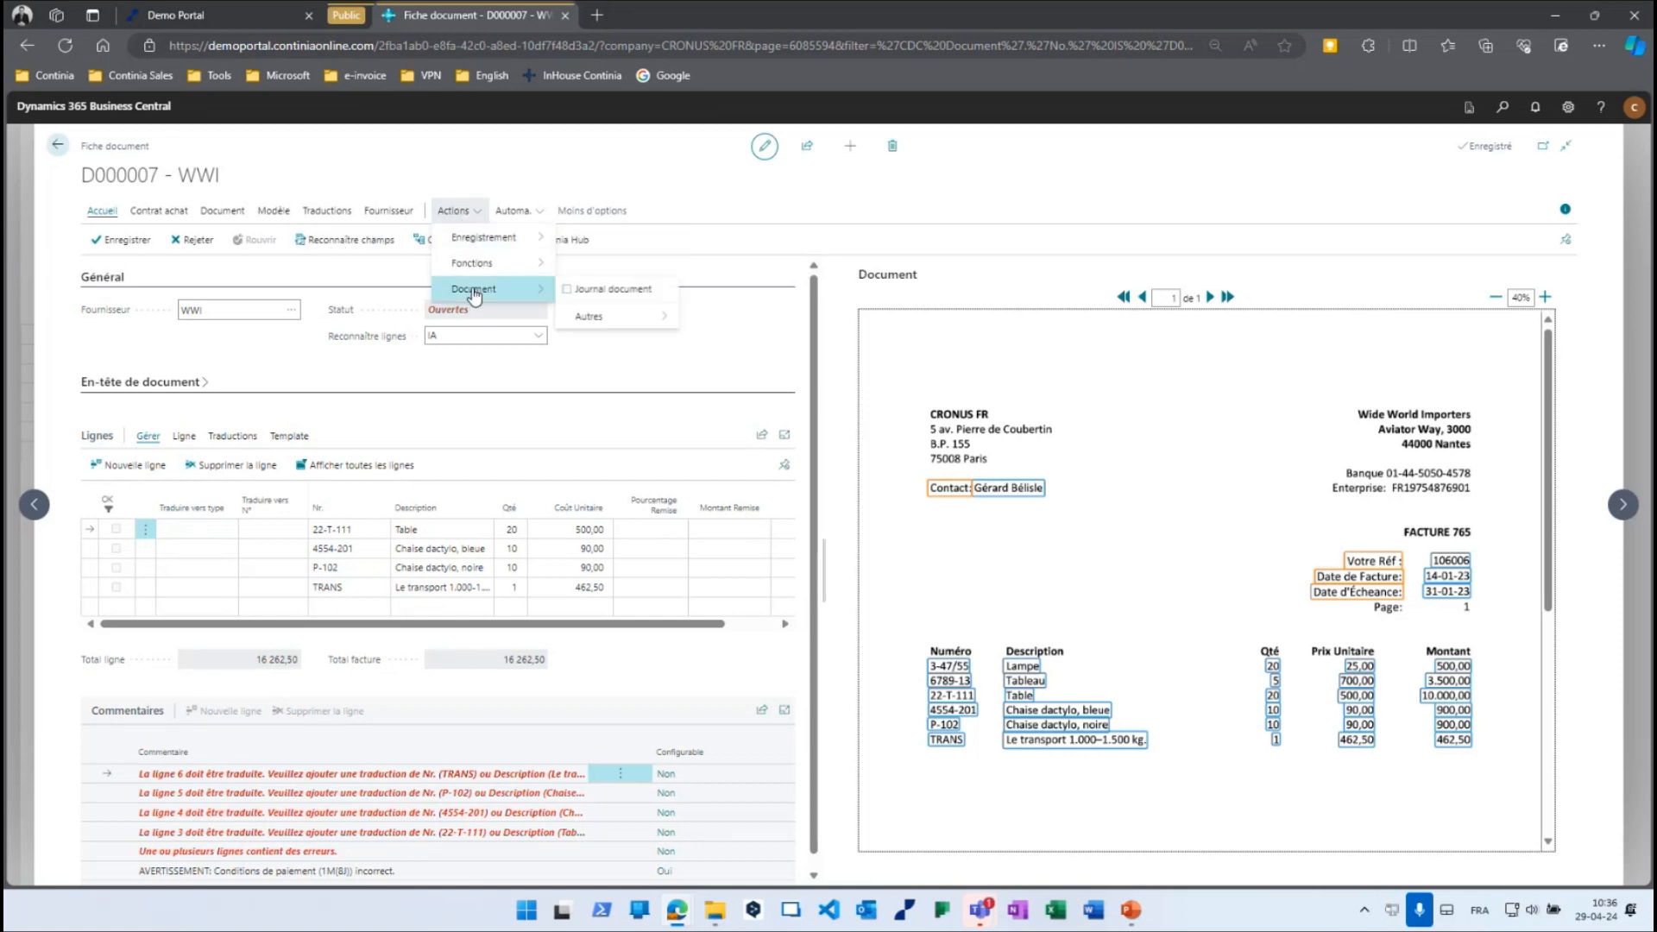
left_click(588, 293)
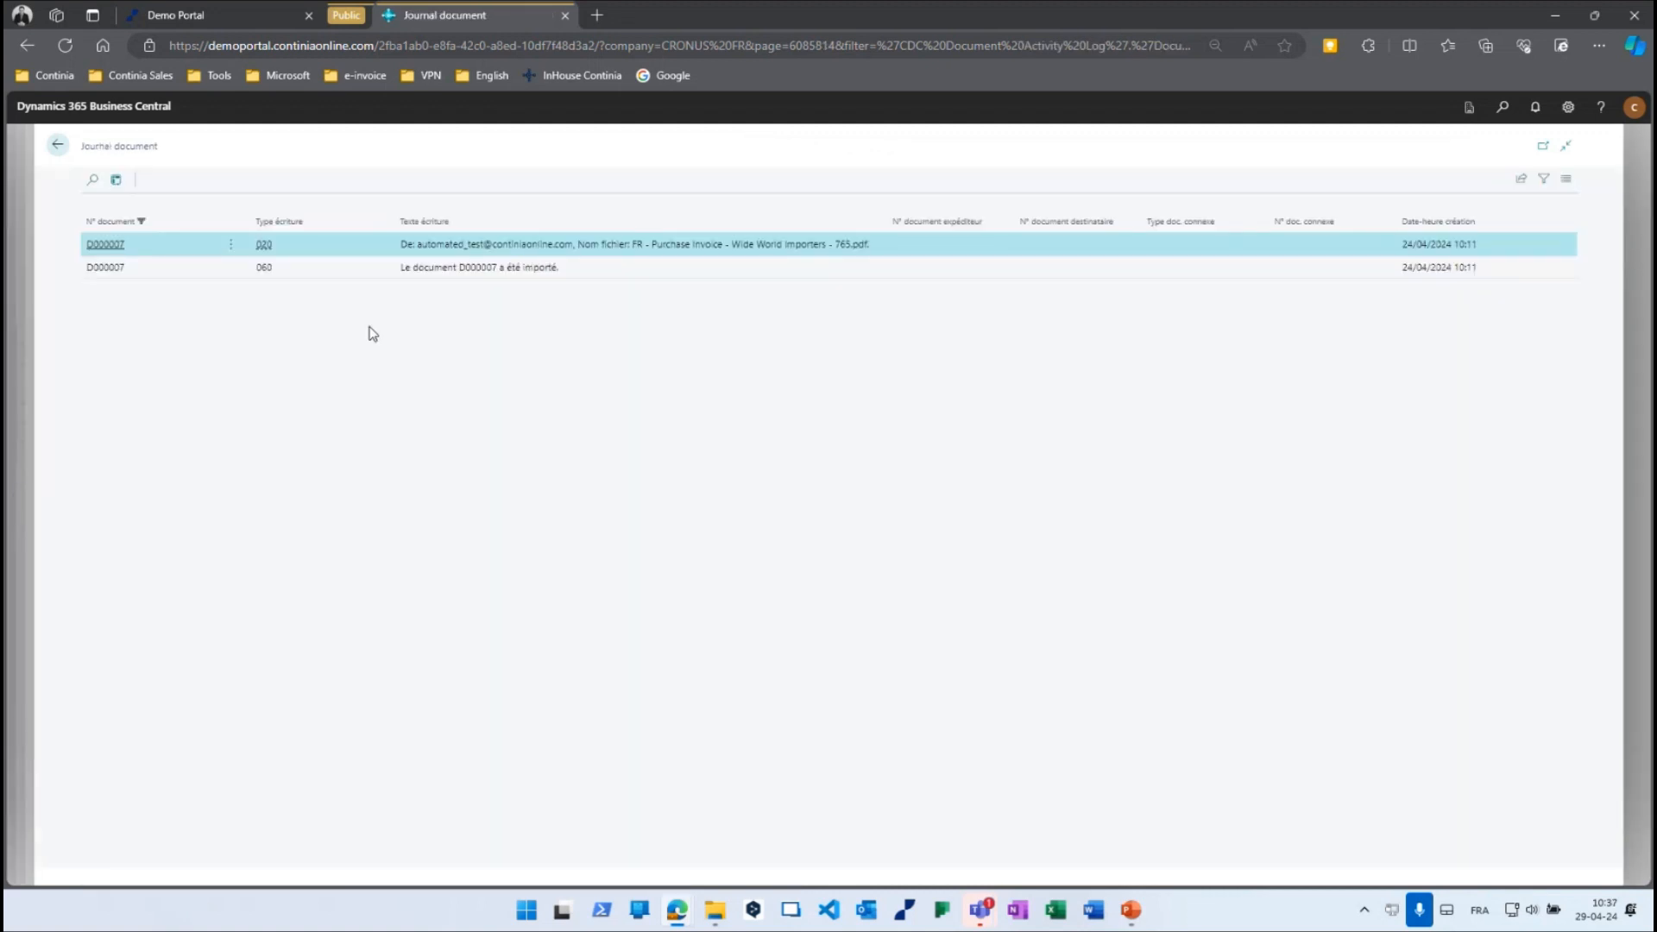
left_click(467, 271)
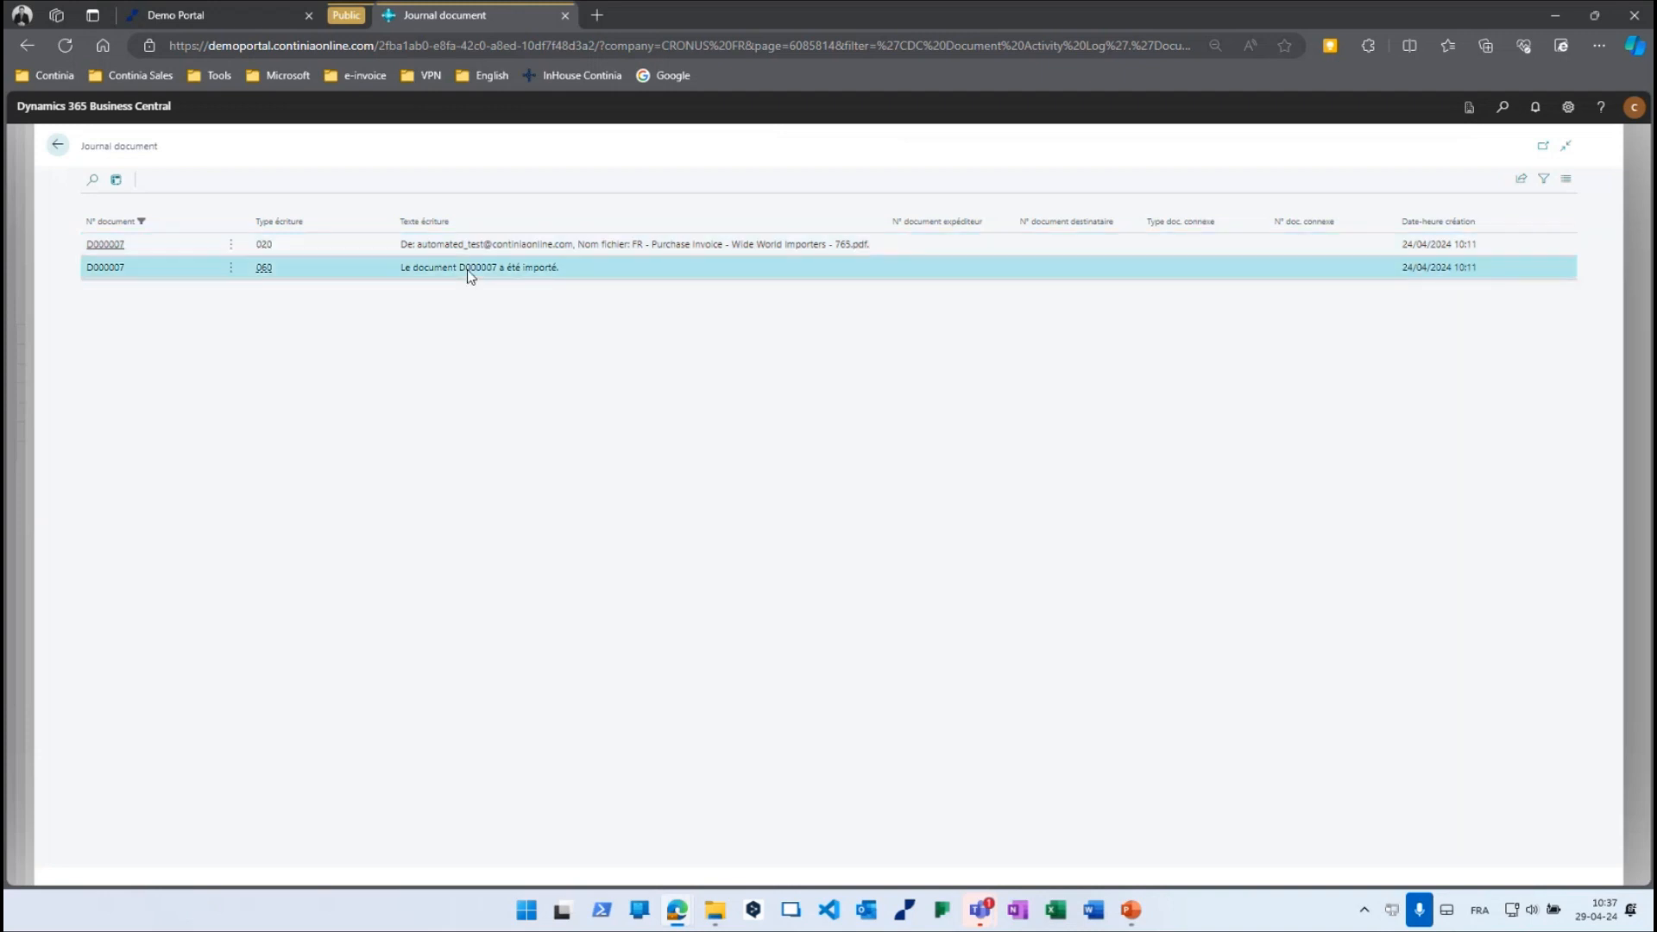
left_click(528, 250)
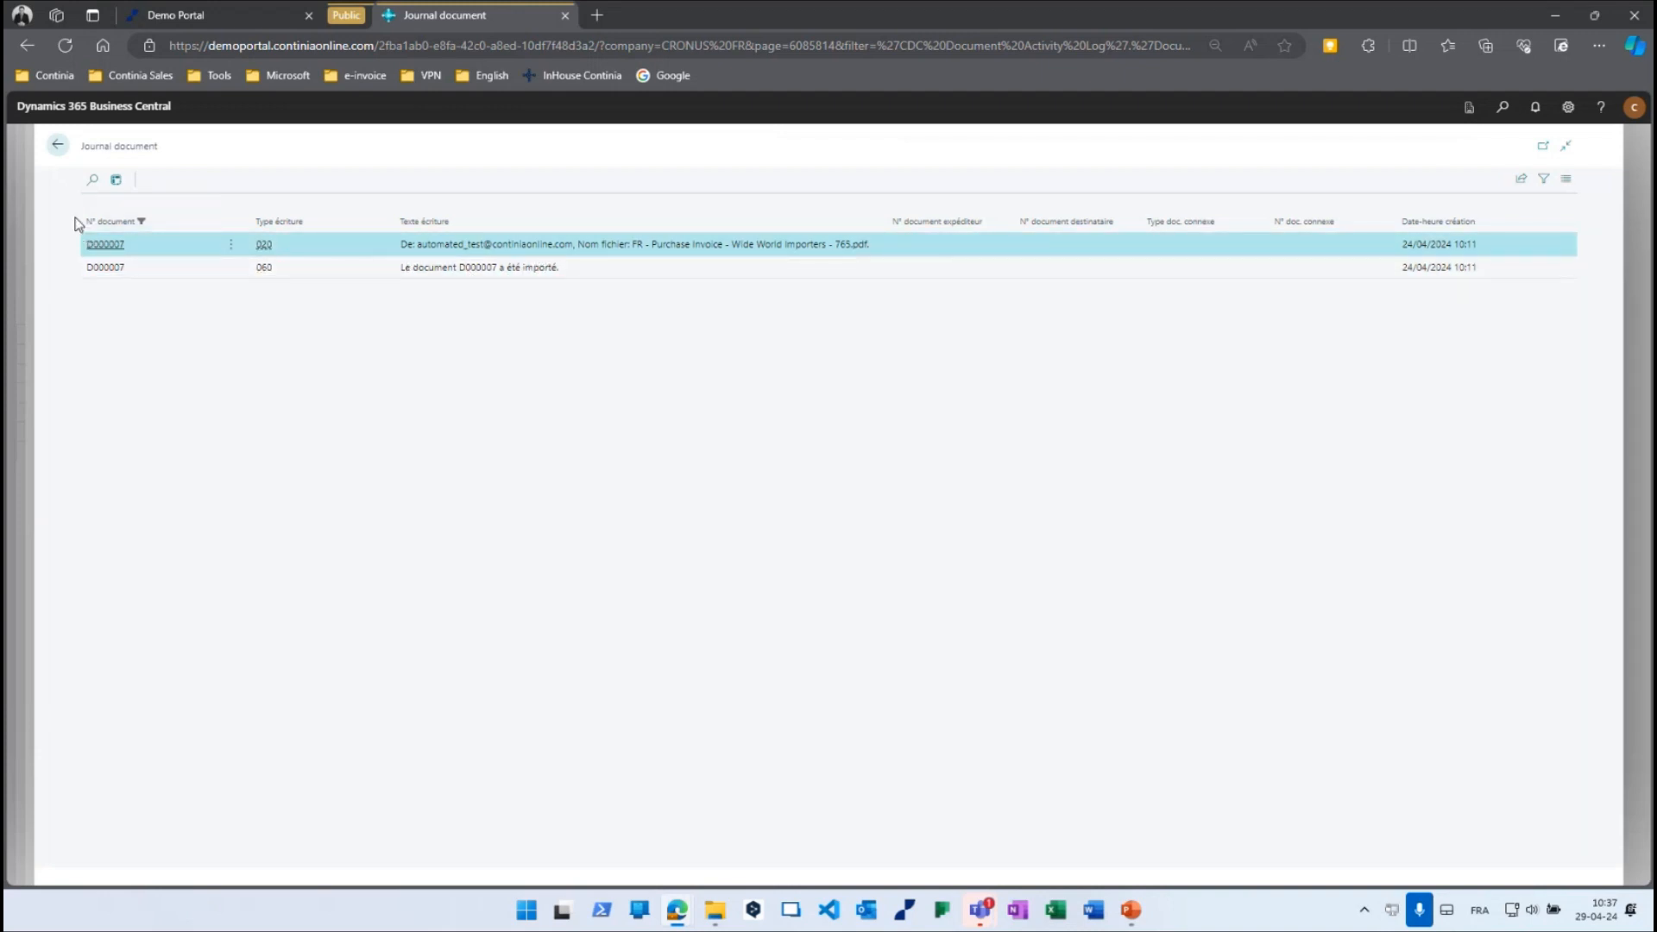
left_click(59, 146)
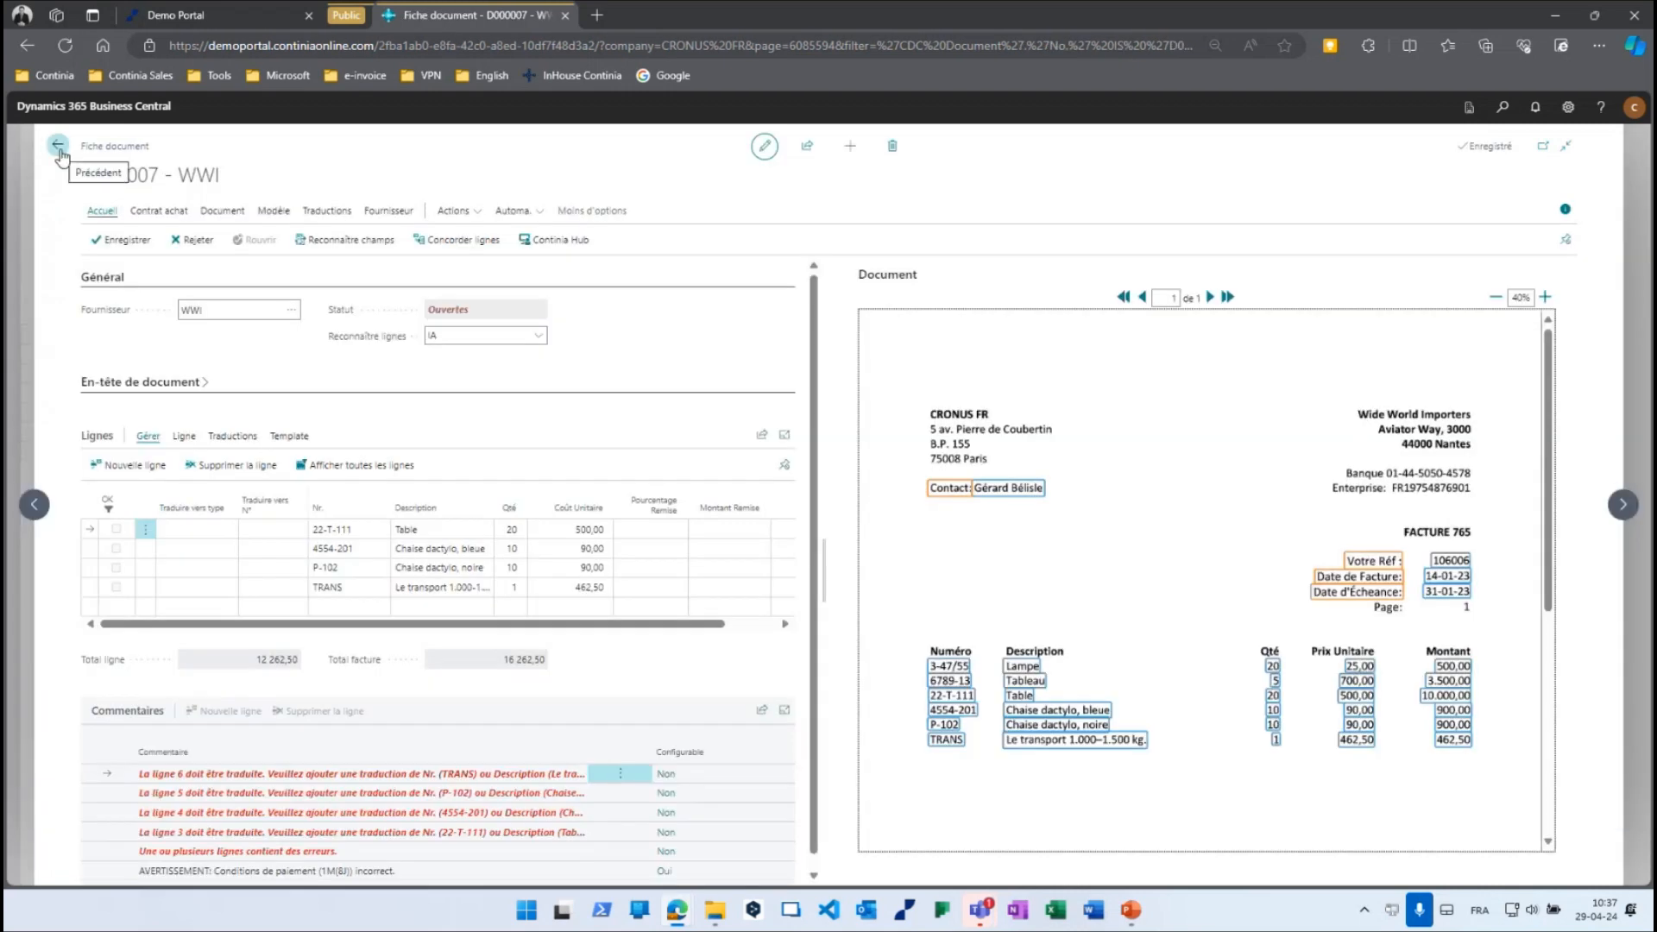
left_click(58, 145)
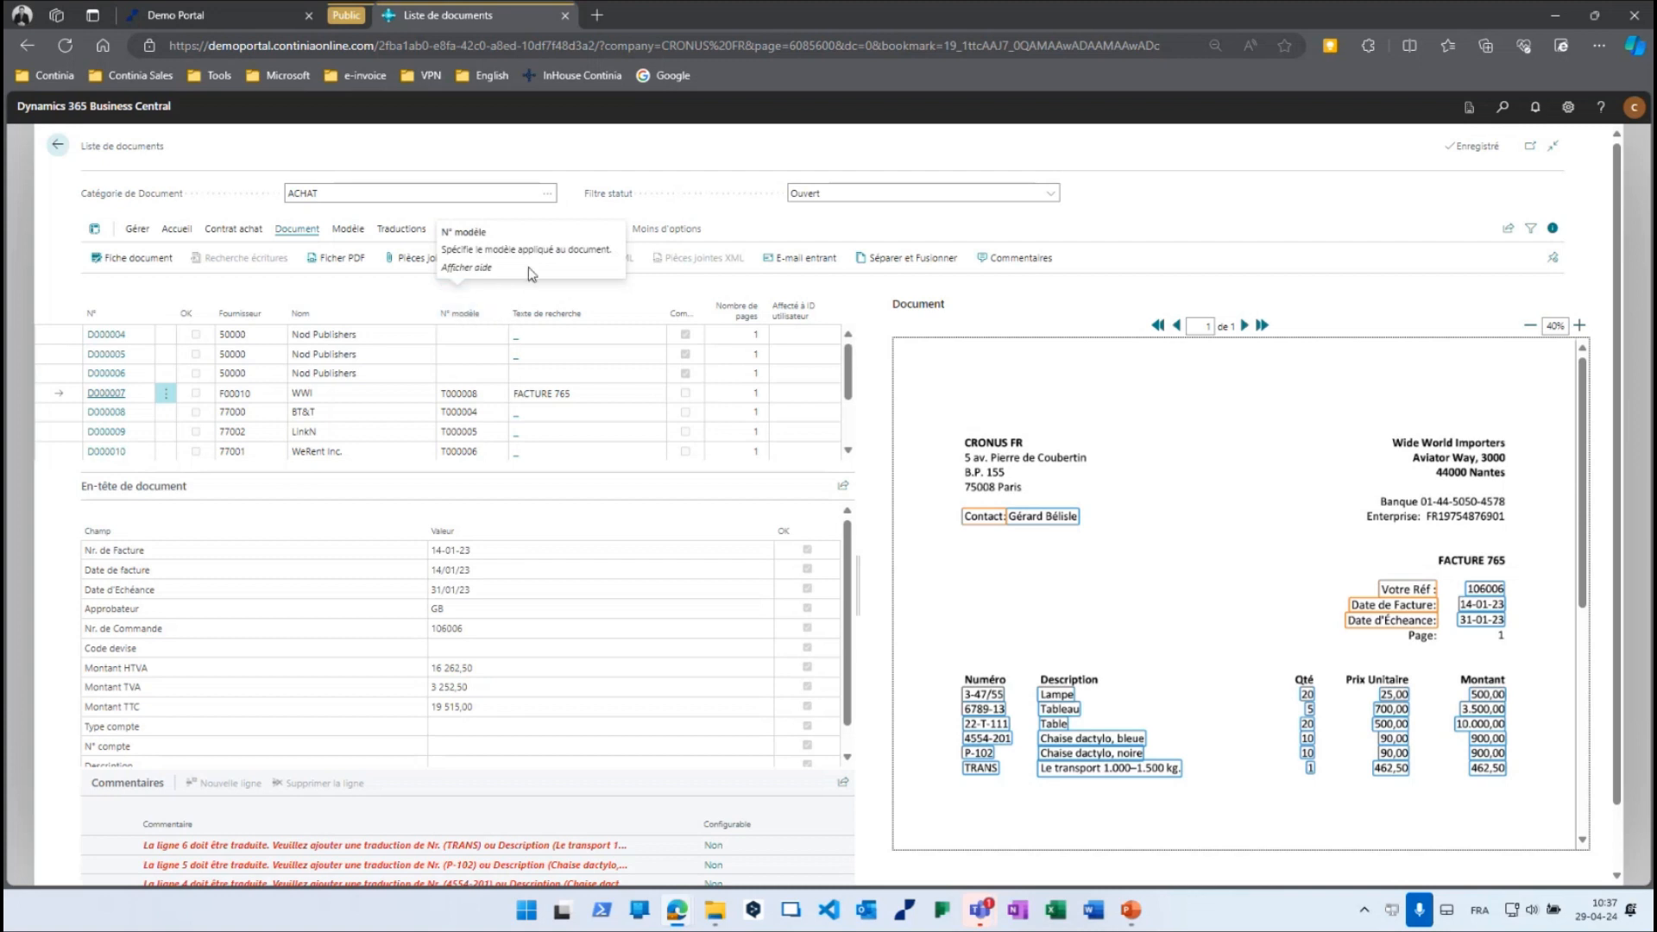
In the custom column settings for the ACHAT category, set Champ date 1 to "Date de facture".
left_click(534, 229)
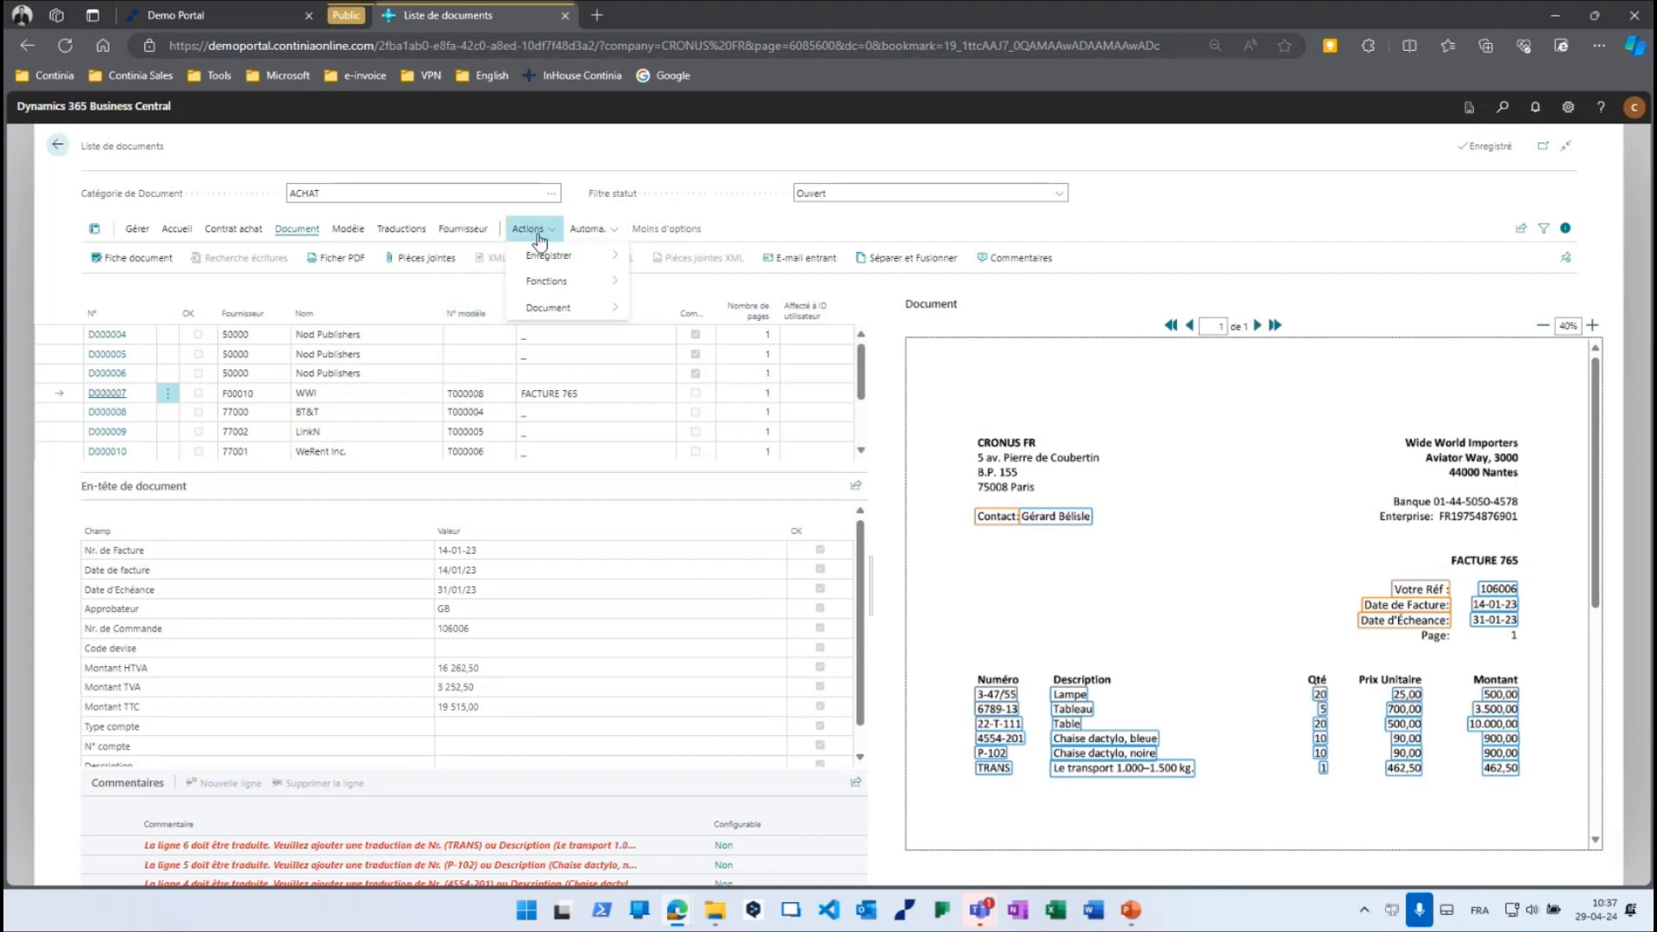
mouse_move(550, 287)
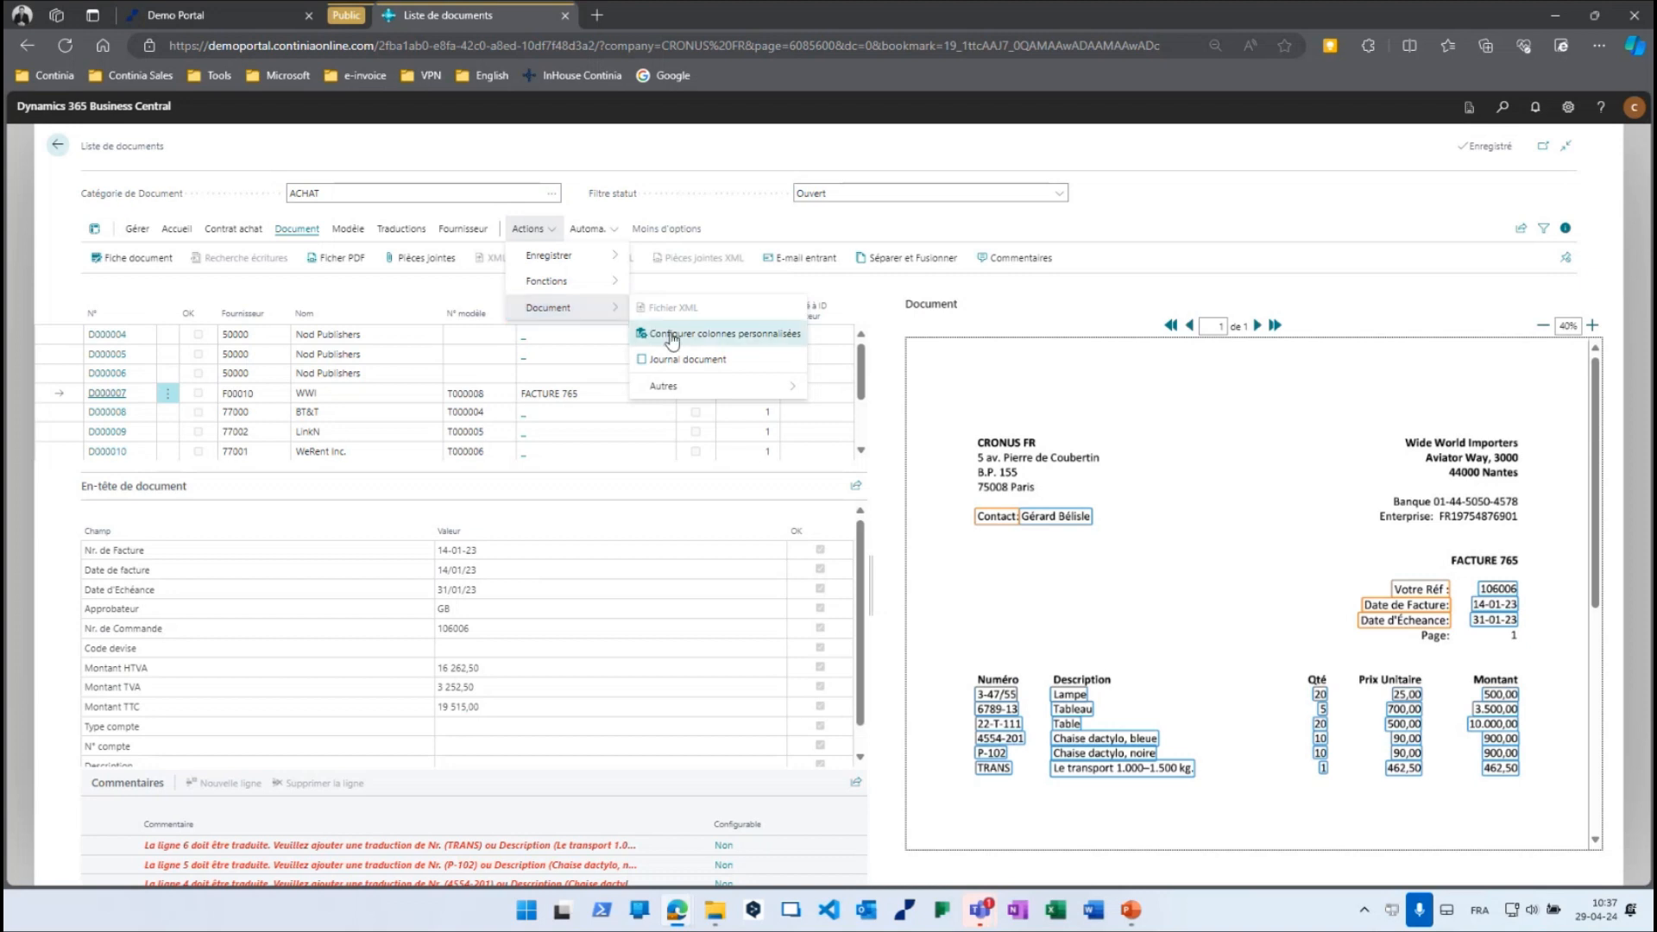
left_click(701, 337)
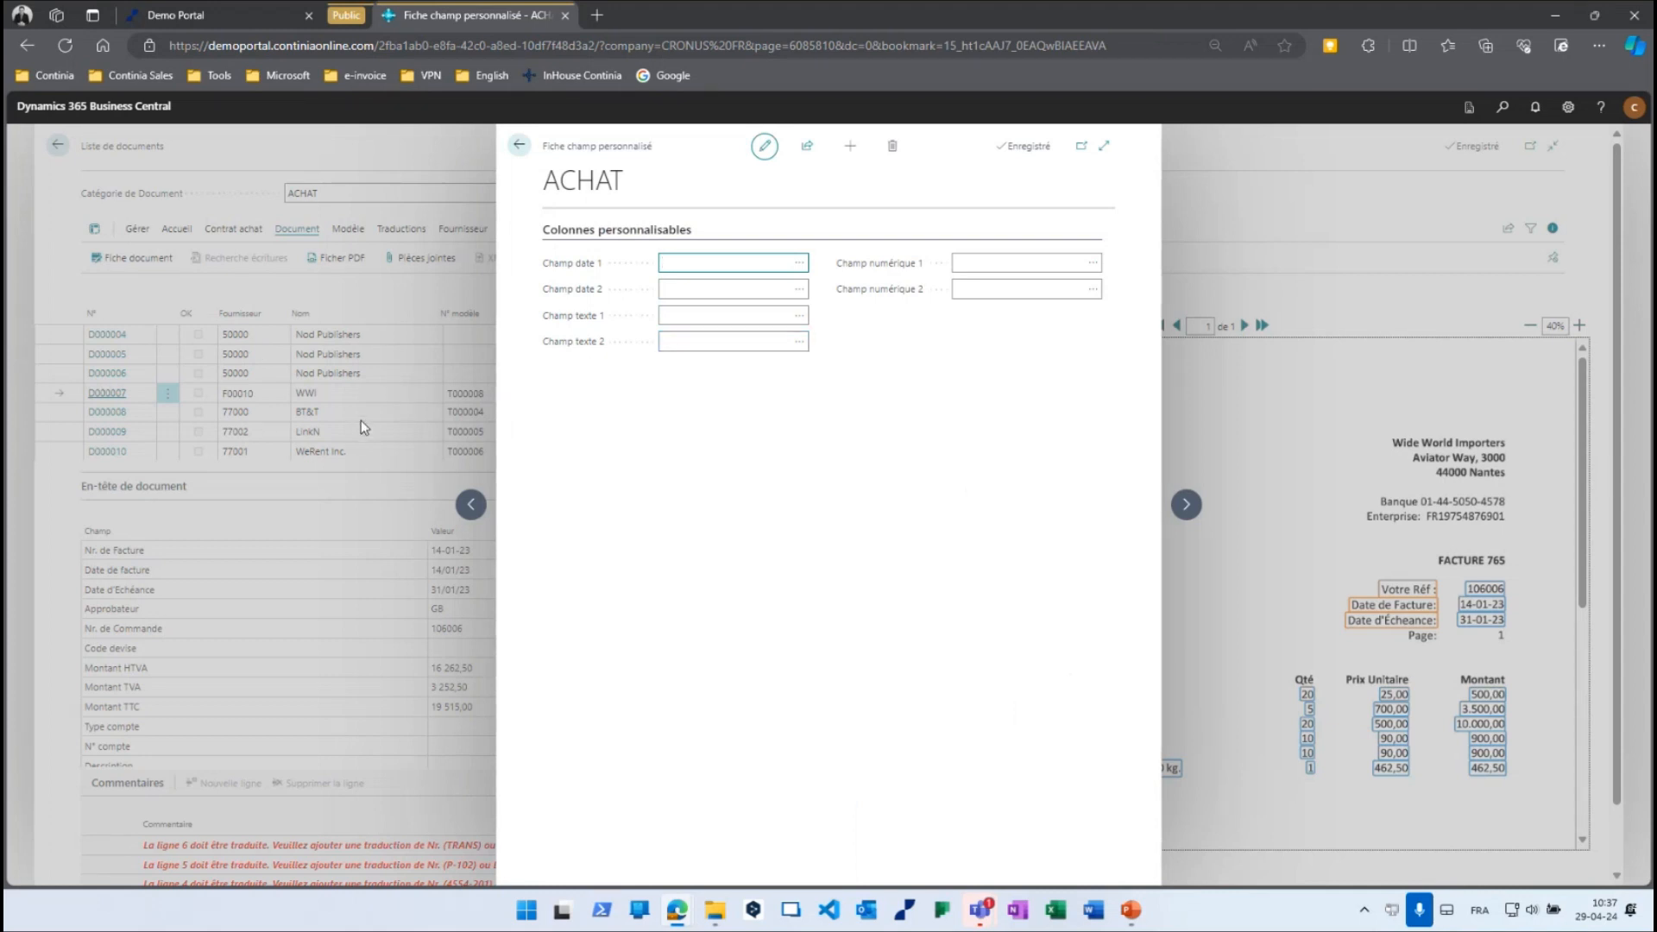
left_click(798, 263)
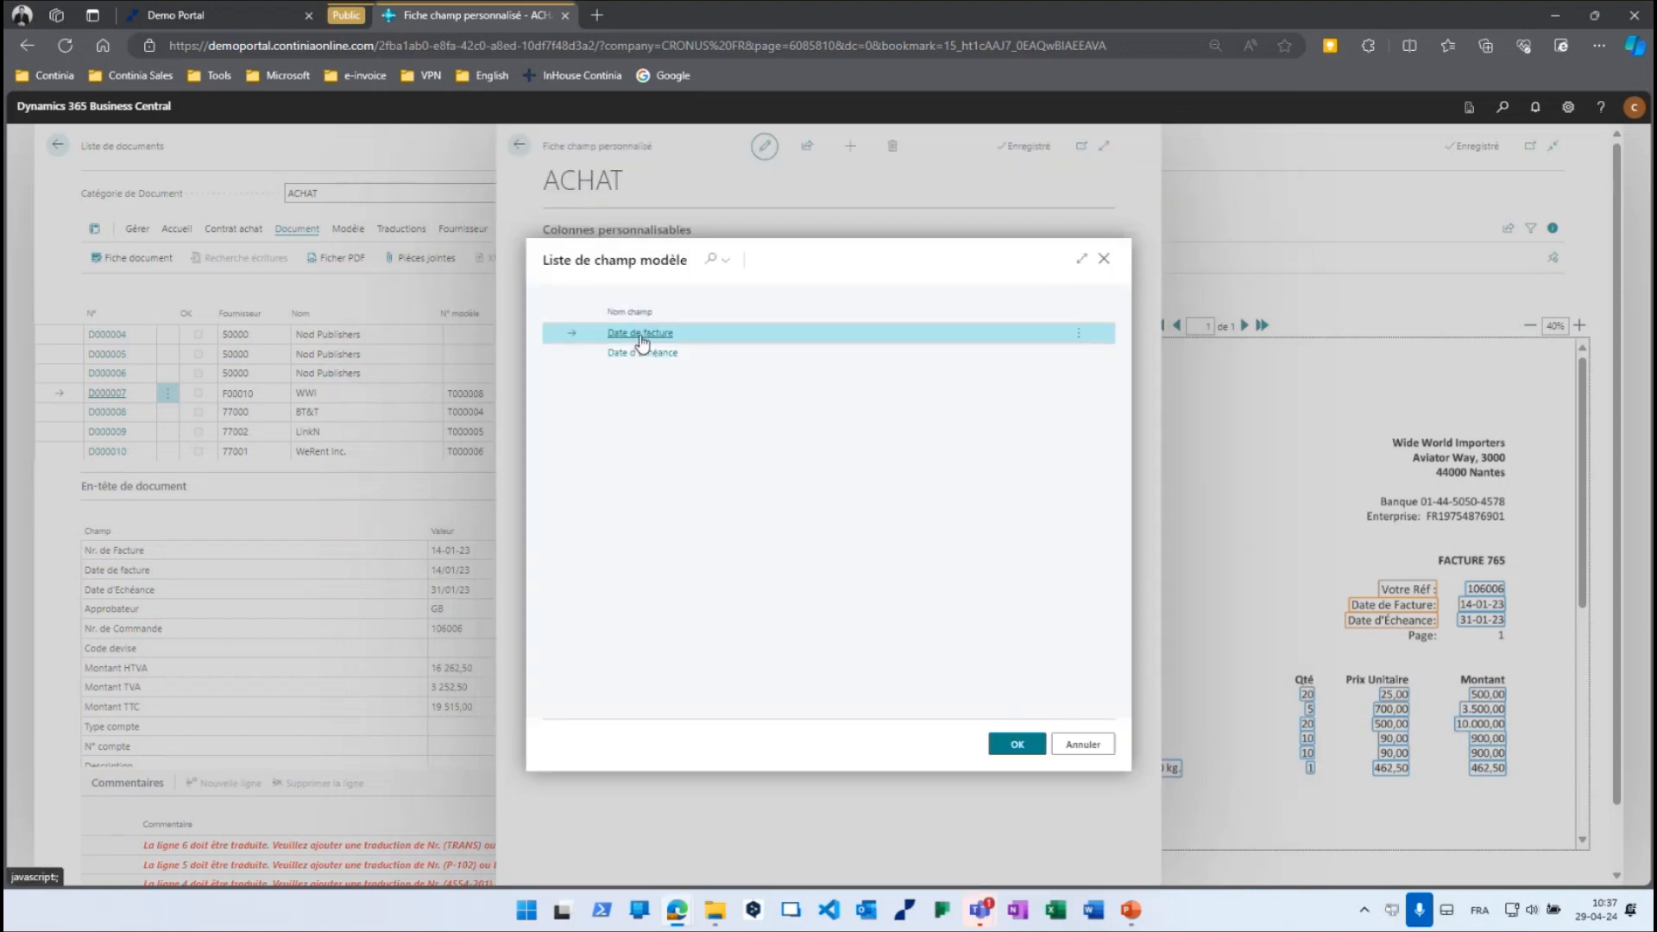
double_click(642, 334)
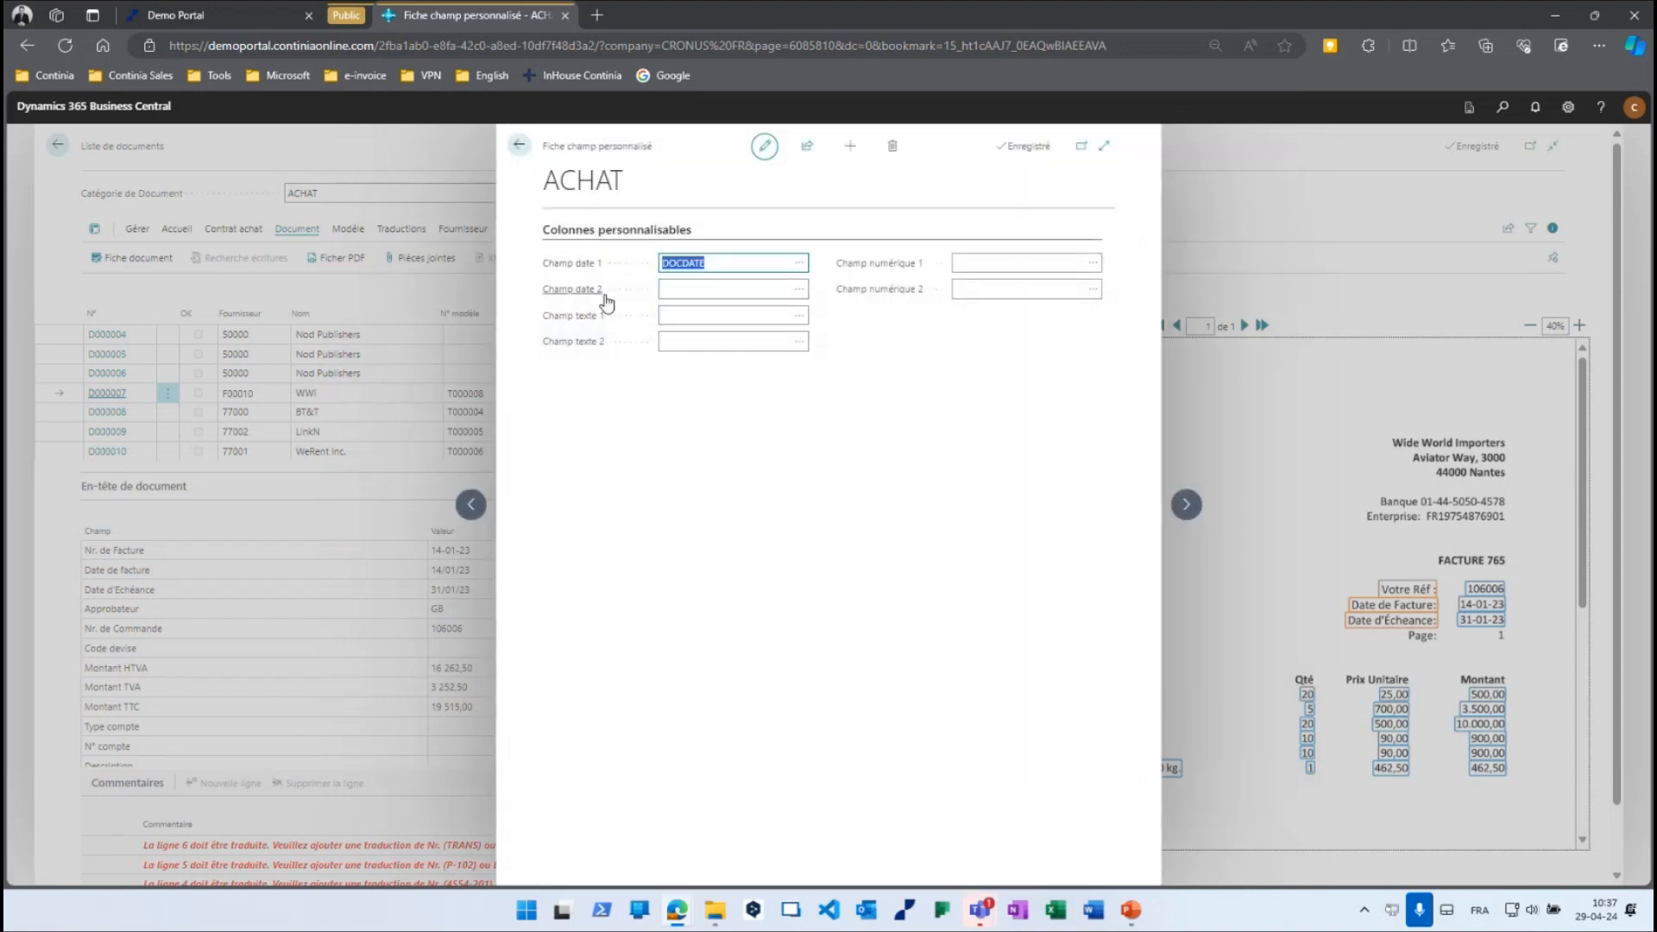
Set Champ texte 1 to "Description" and Champ numérique 1 to "Transport" for the ACHAT category, and close the custom column settings.
mouse_move(604, 300)
left_click(799, 323)
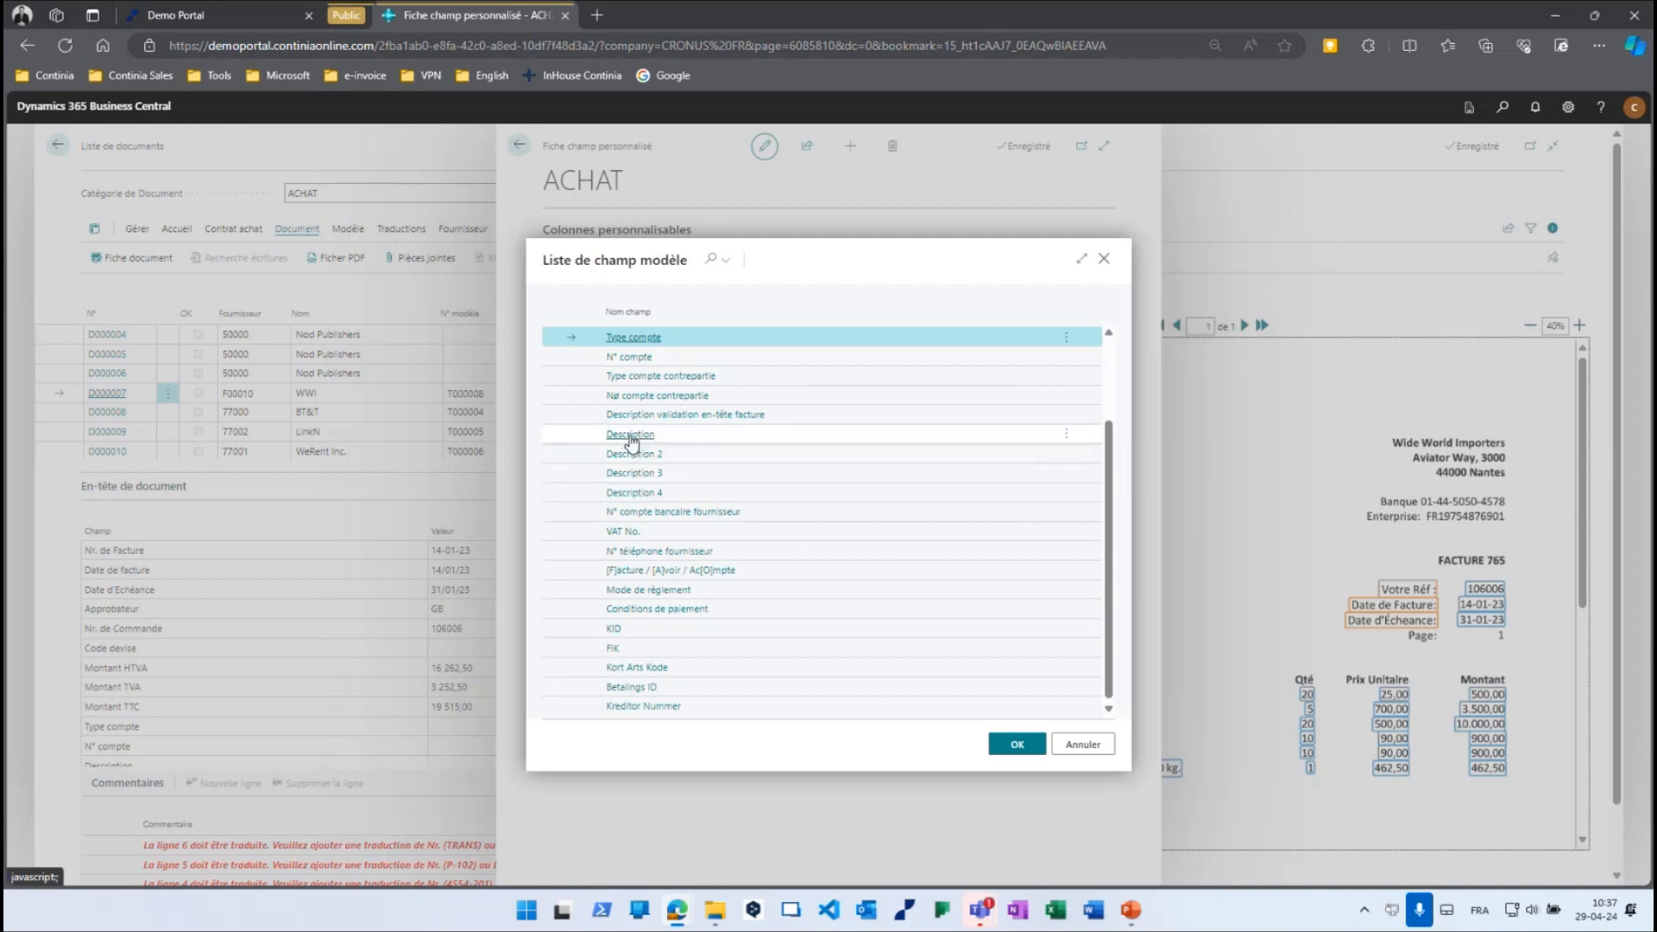
left_click(634, 436)
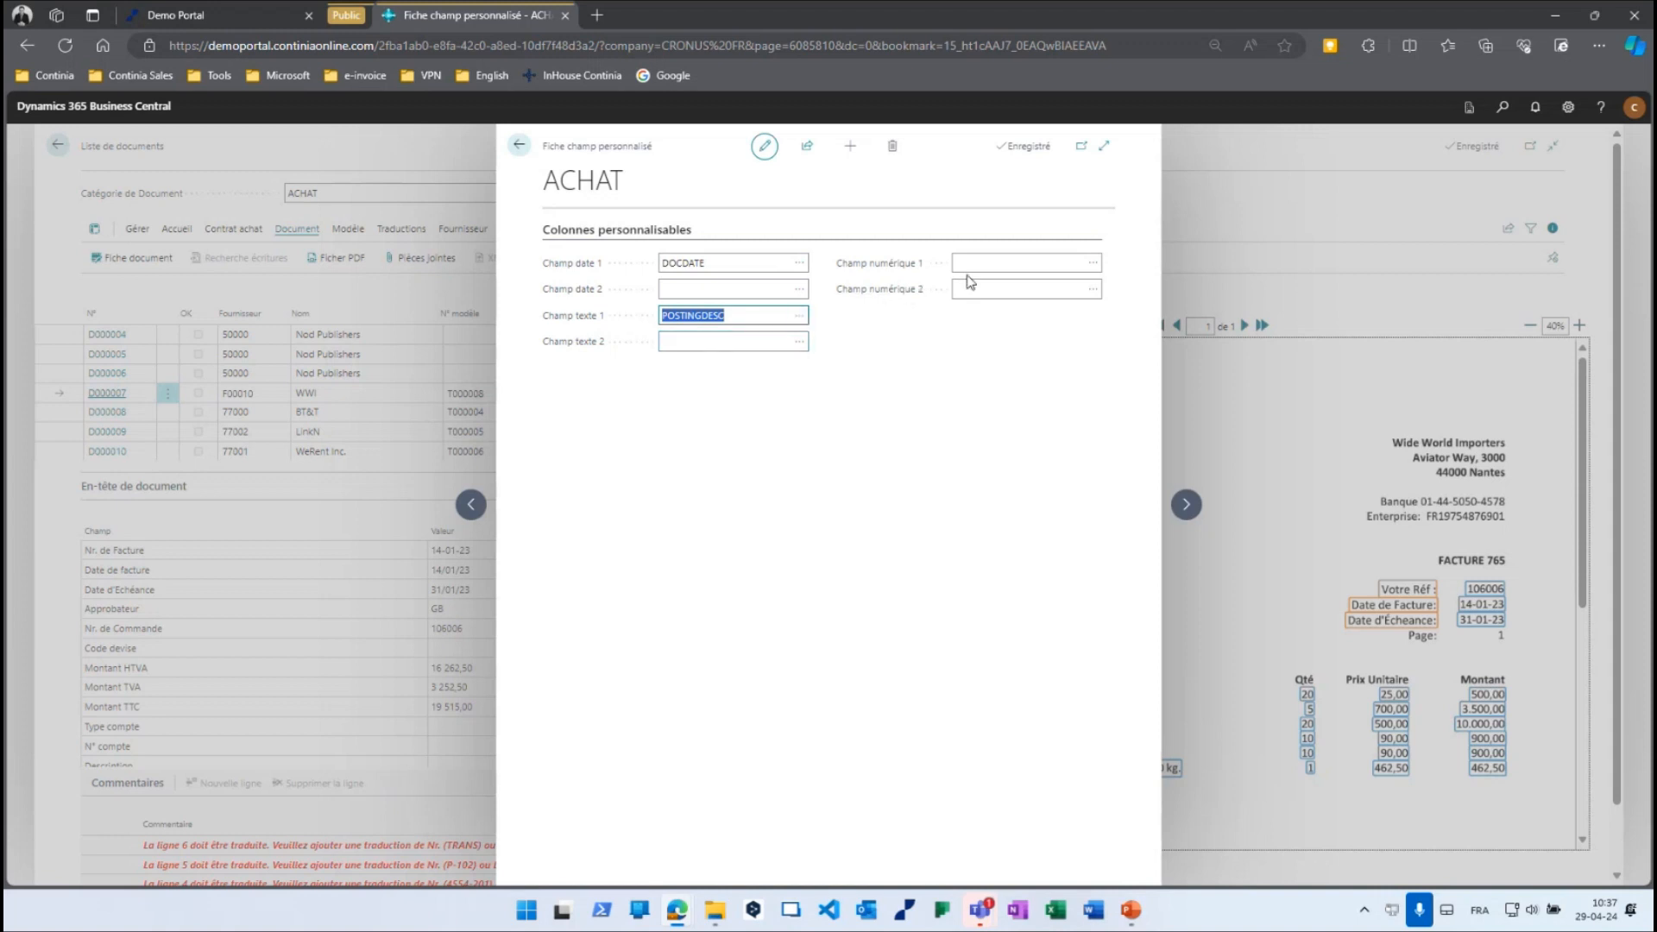
left_click(1094, 264)
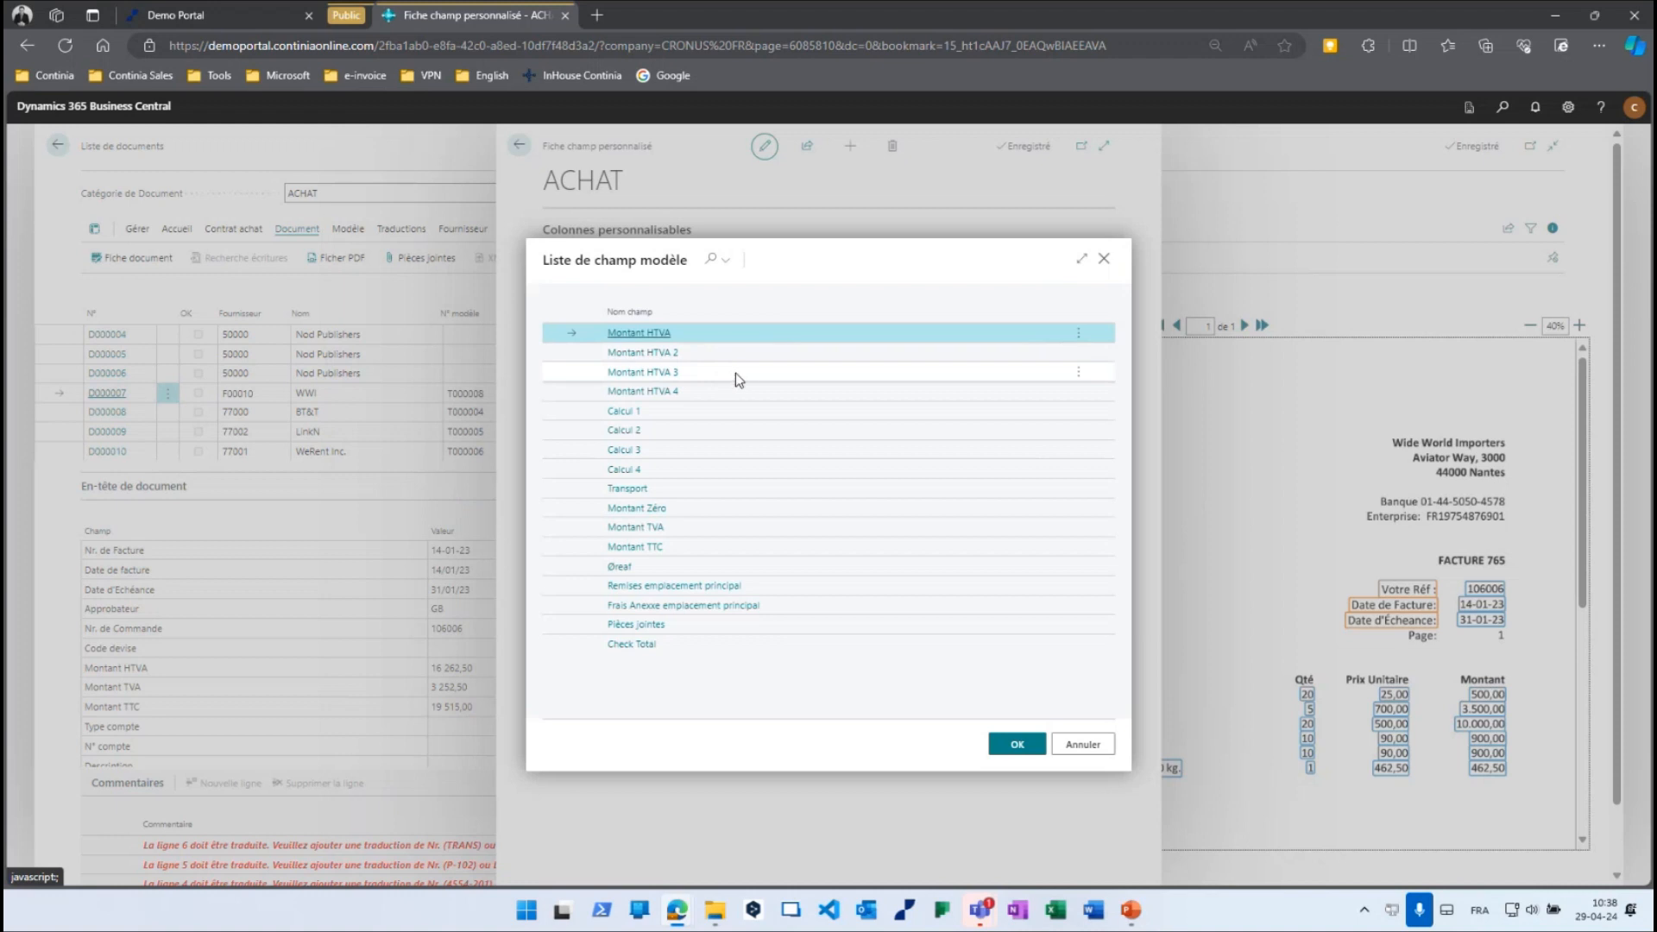
double_click(635, 488)
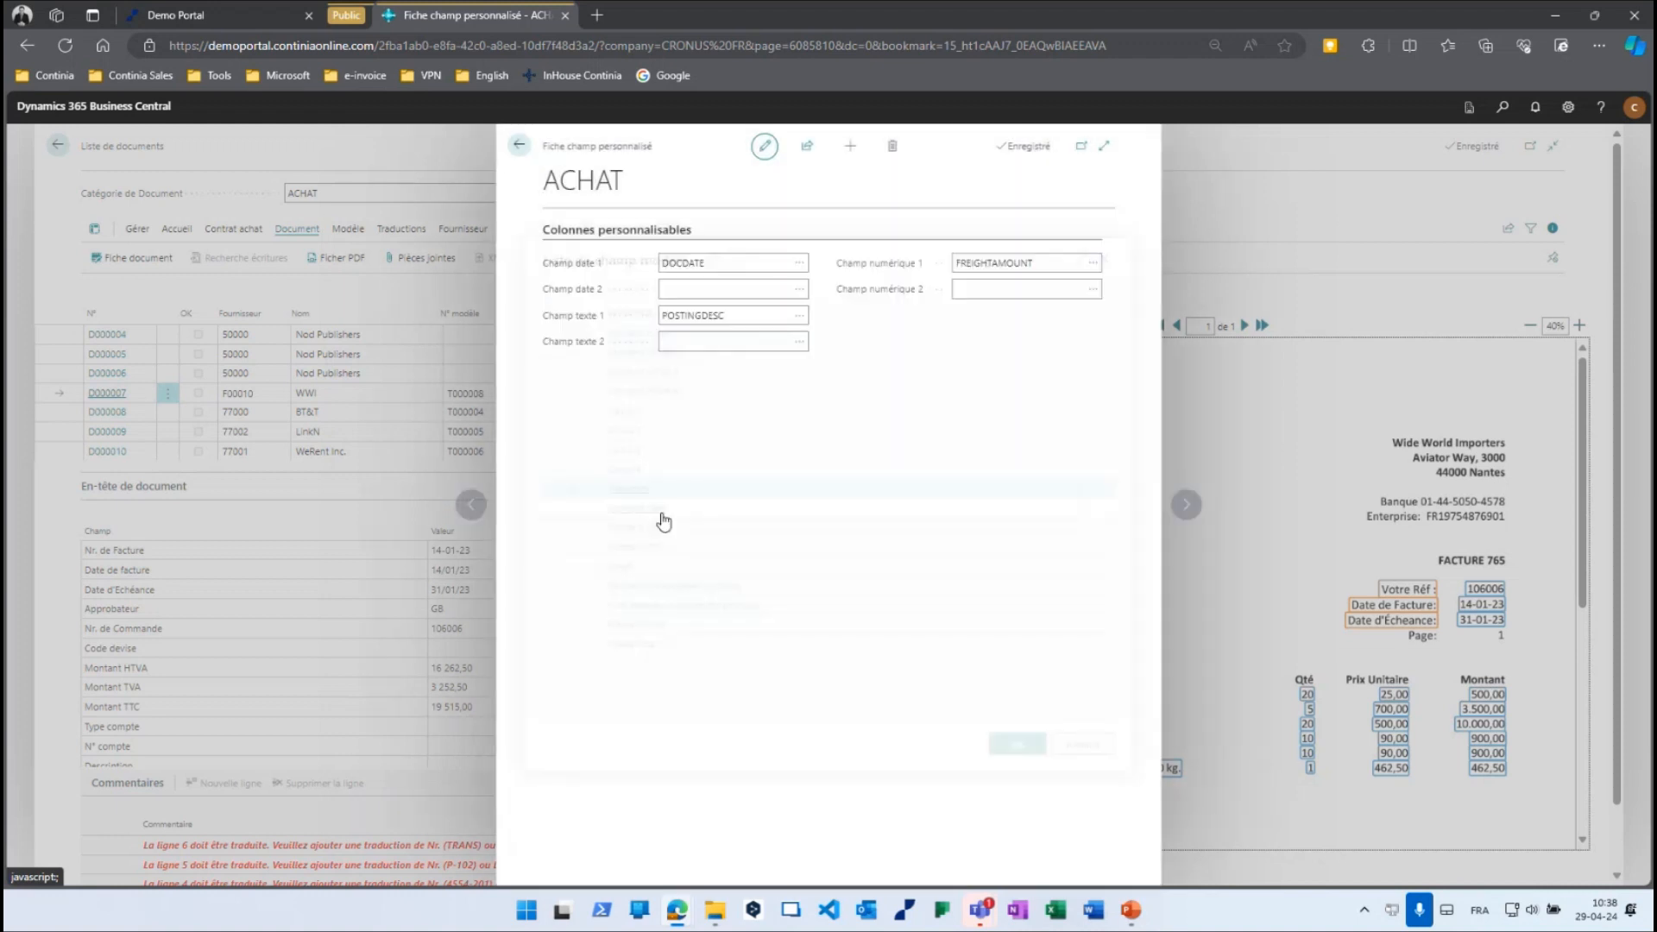
left_click(522, 144)
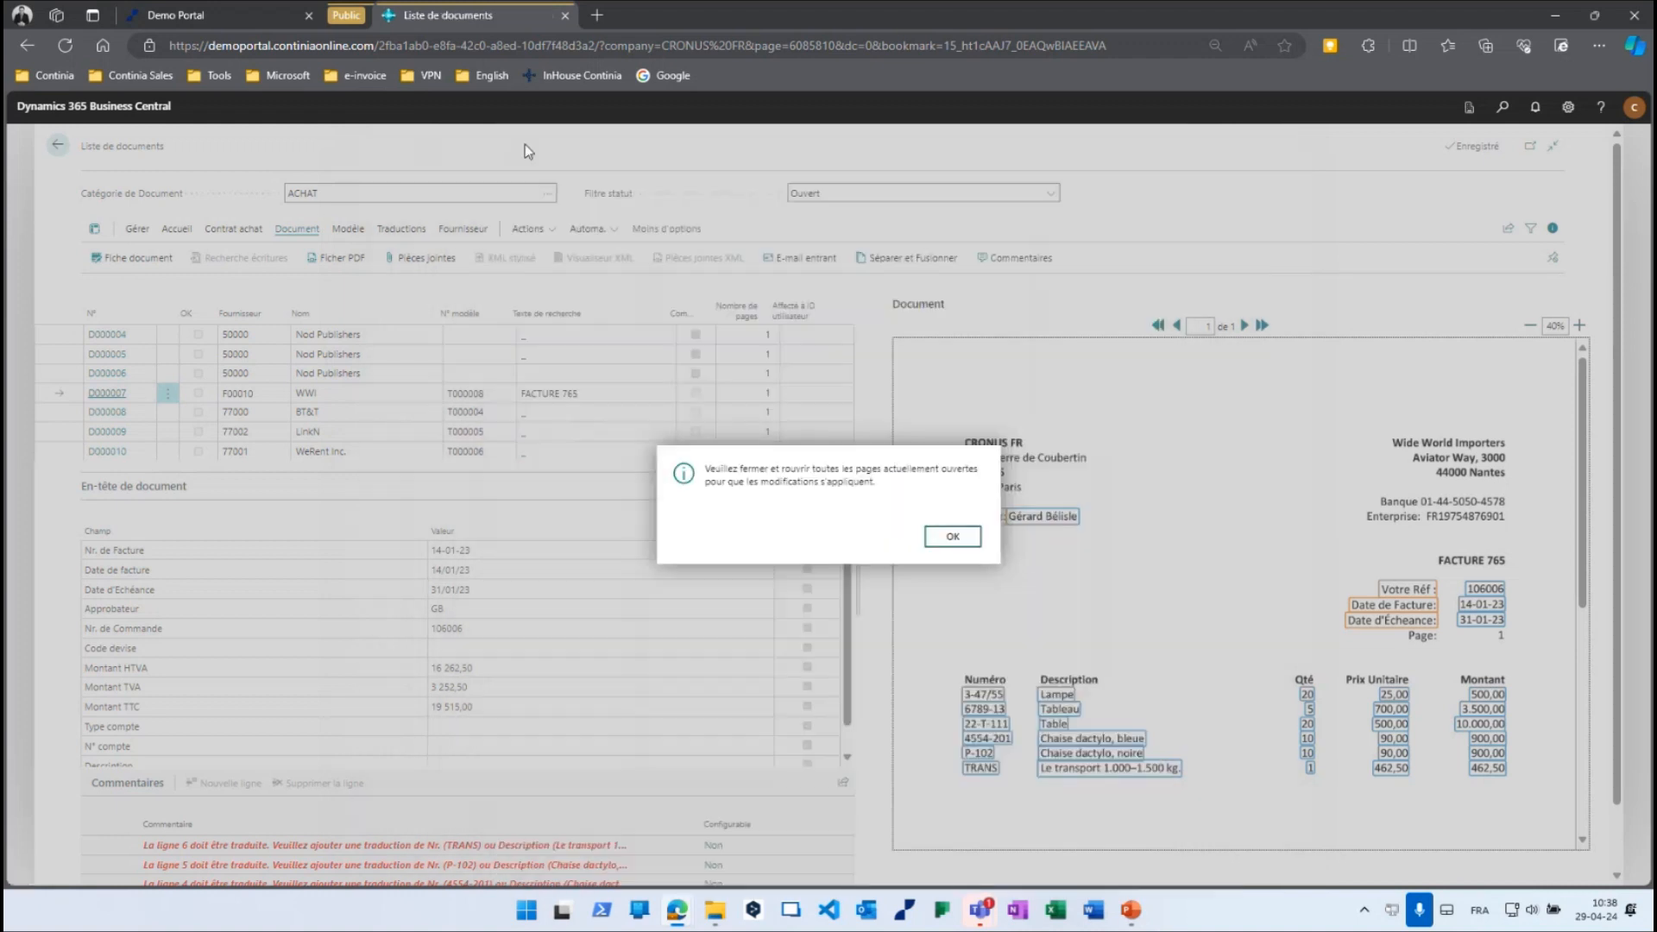
left_click(952, 536)
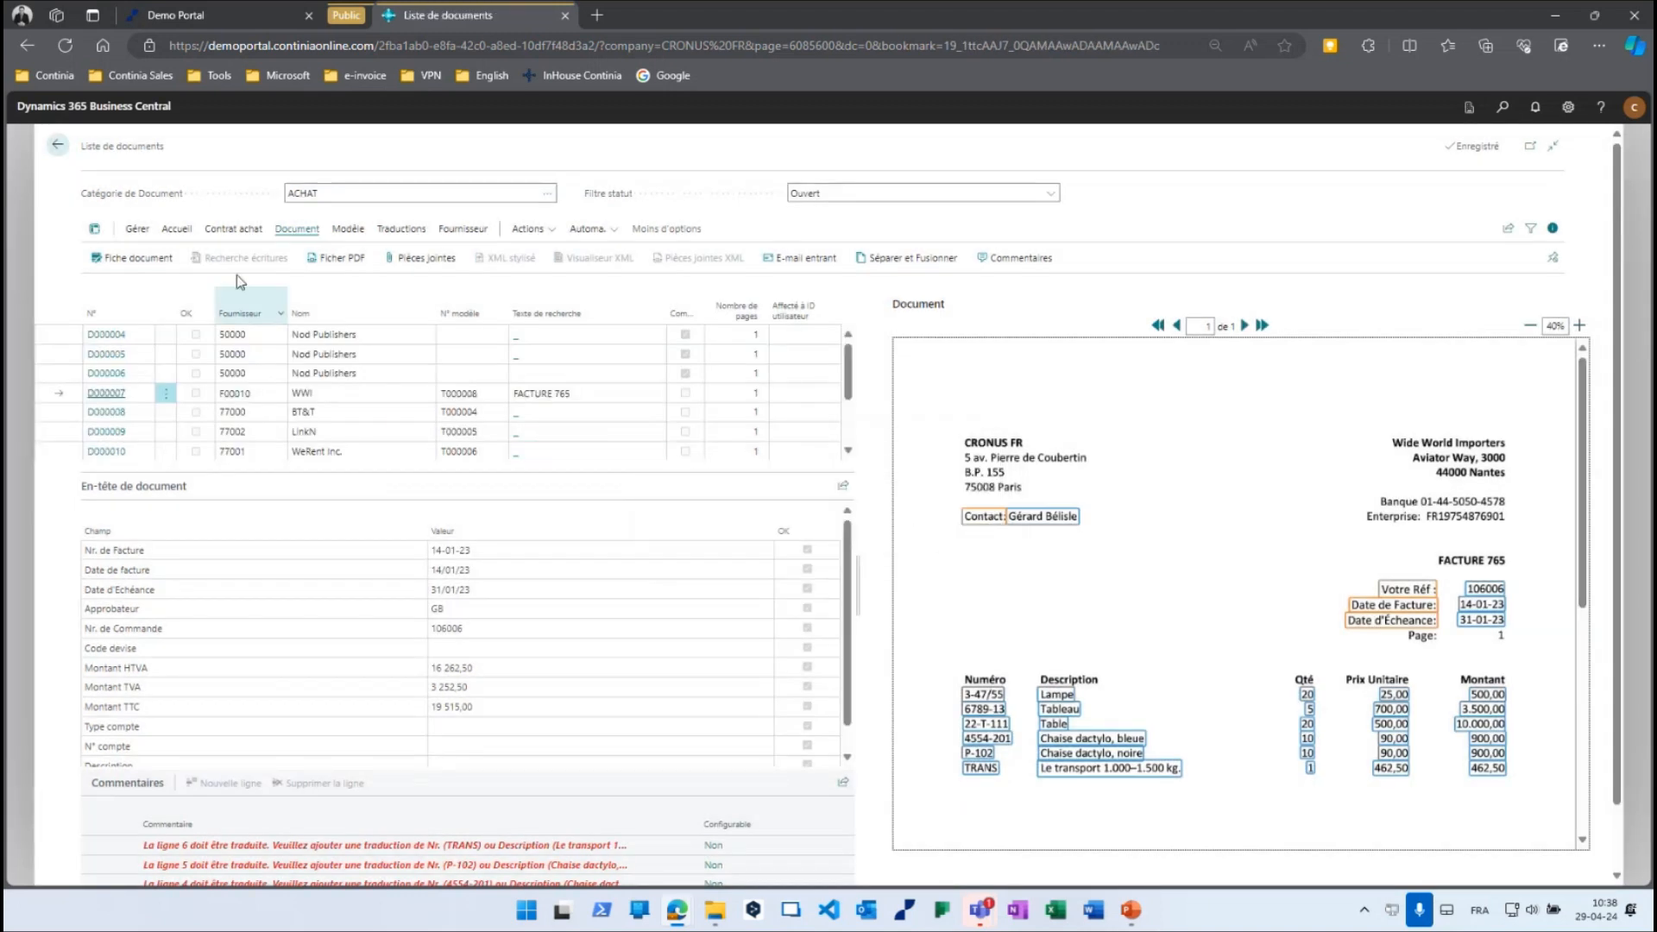
Reopen the list of documents ready for registration and check its newly added custom columns.
left_click(57, 148)
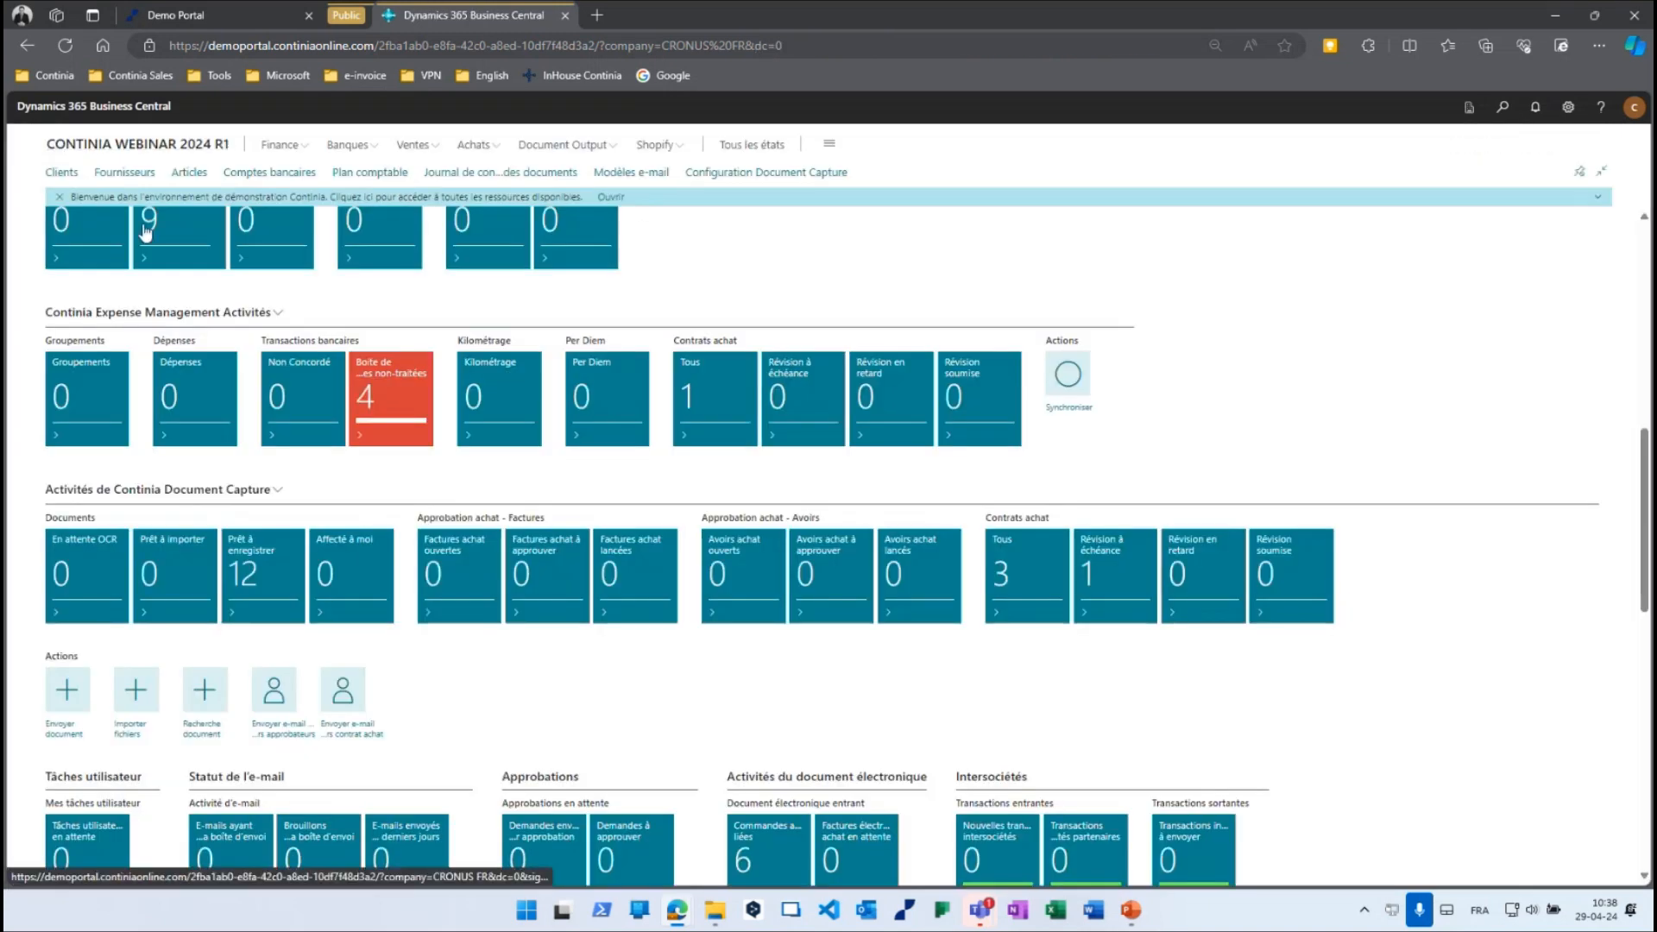
left_click(309, 563)
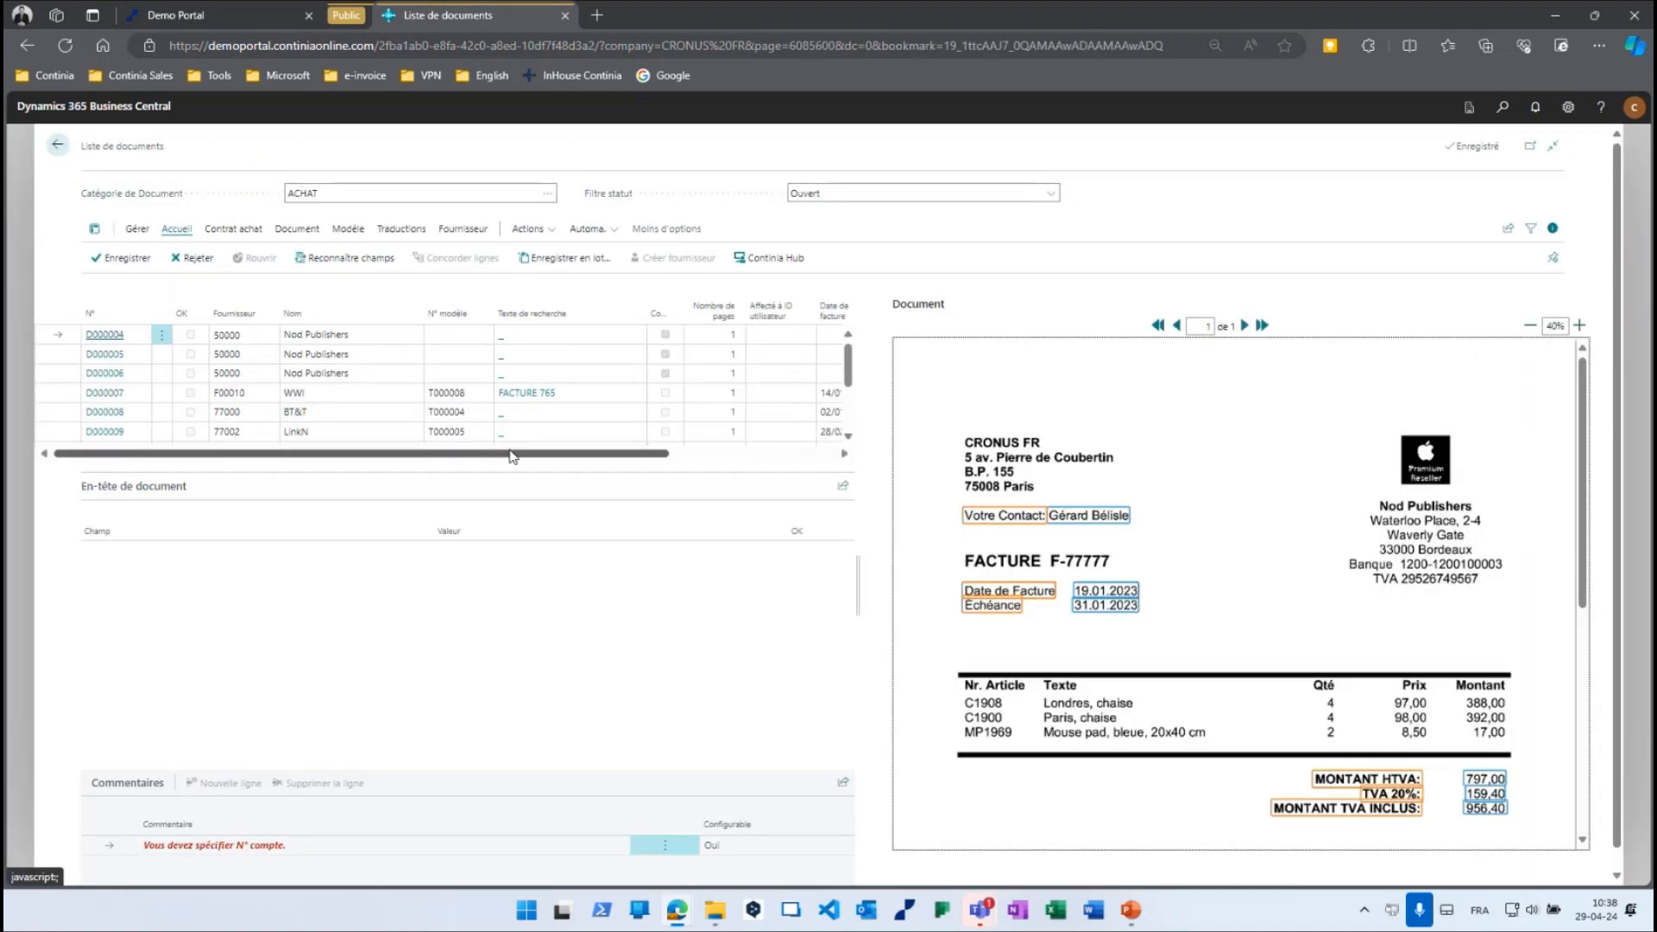
left_click_drag(512, 457, 674, 462)
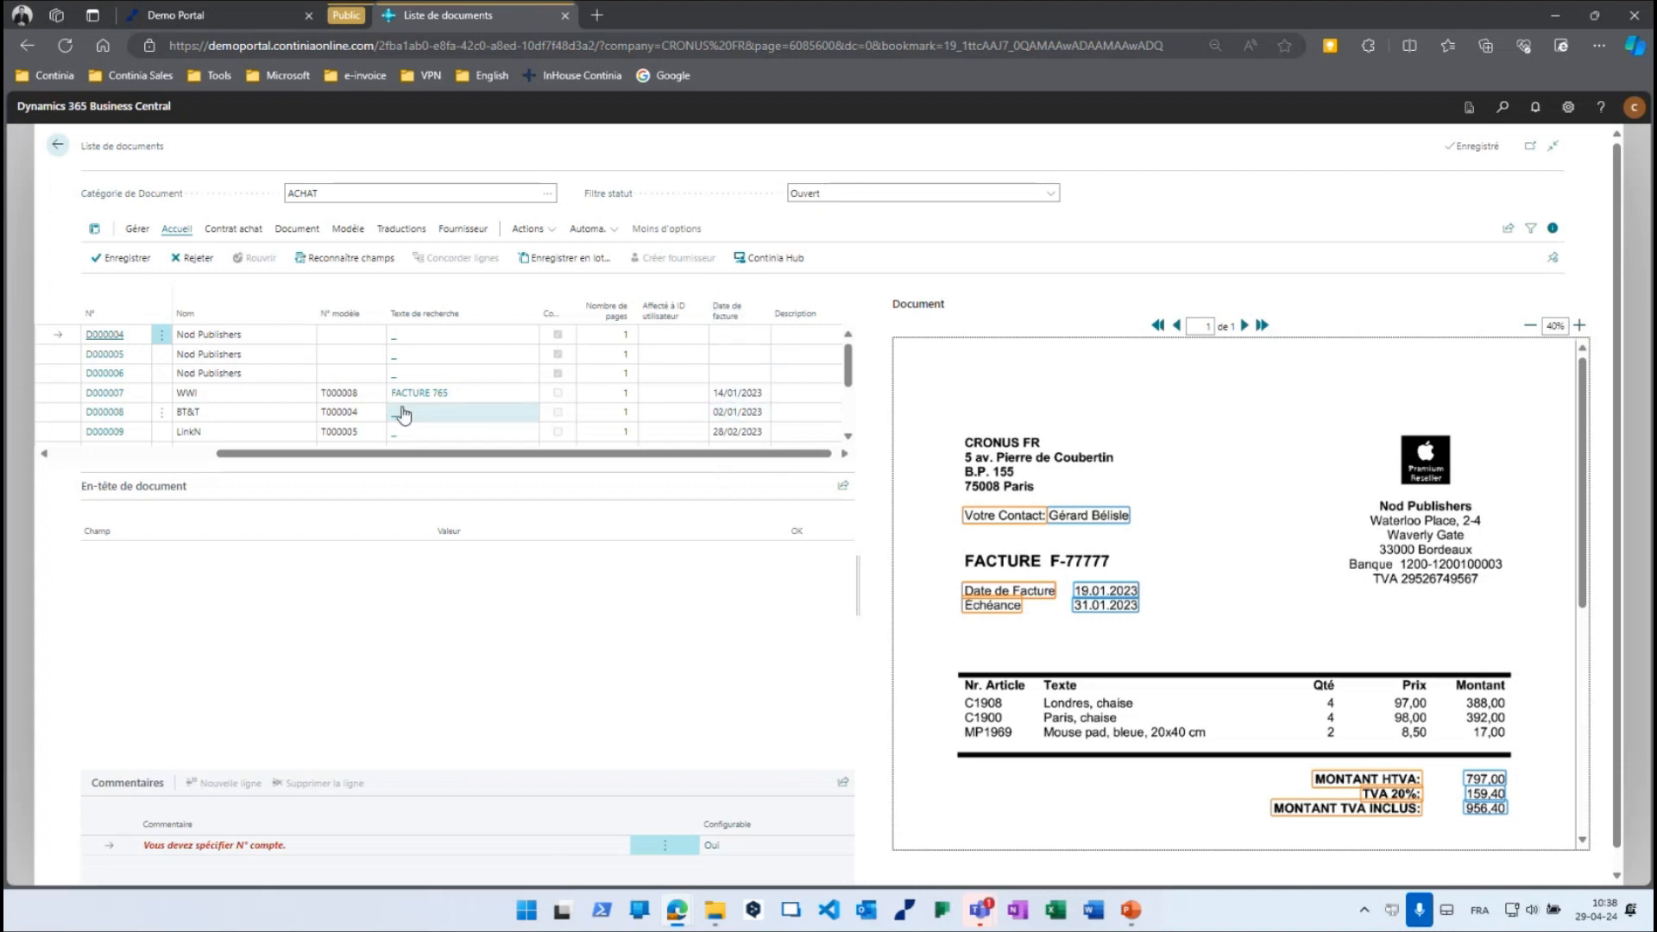
left_click(95, 453)
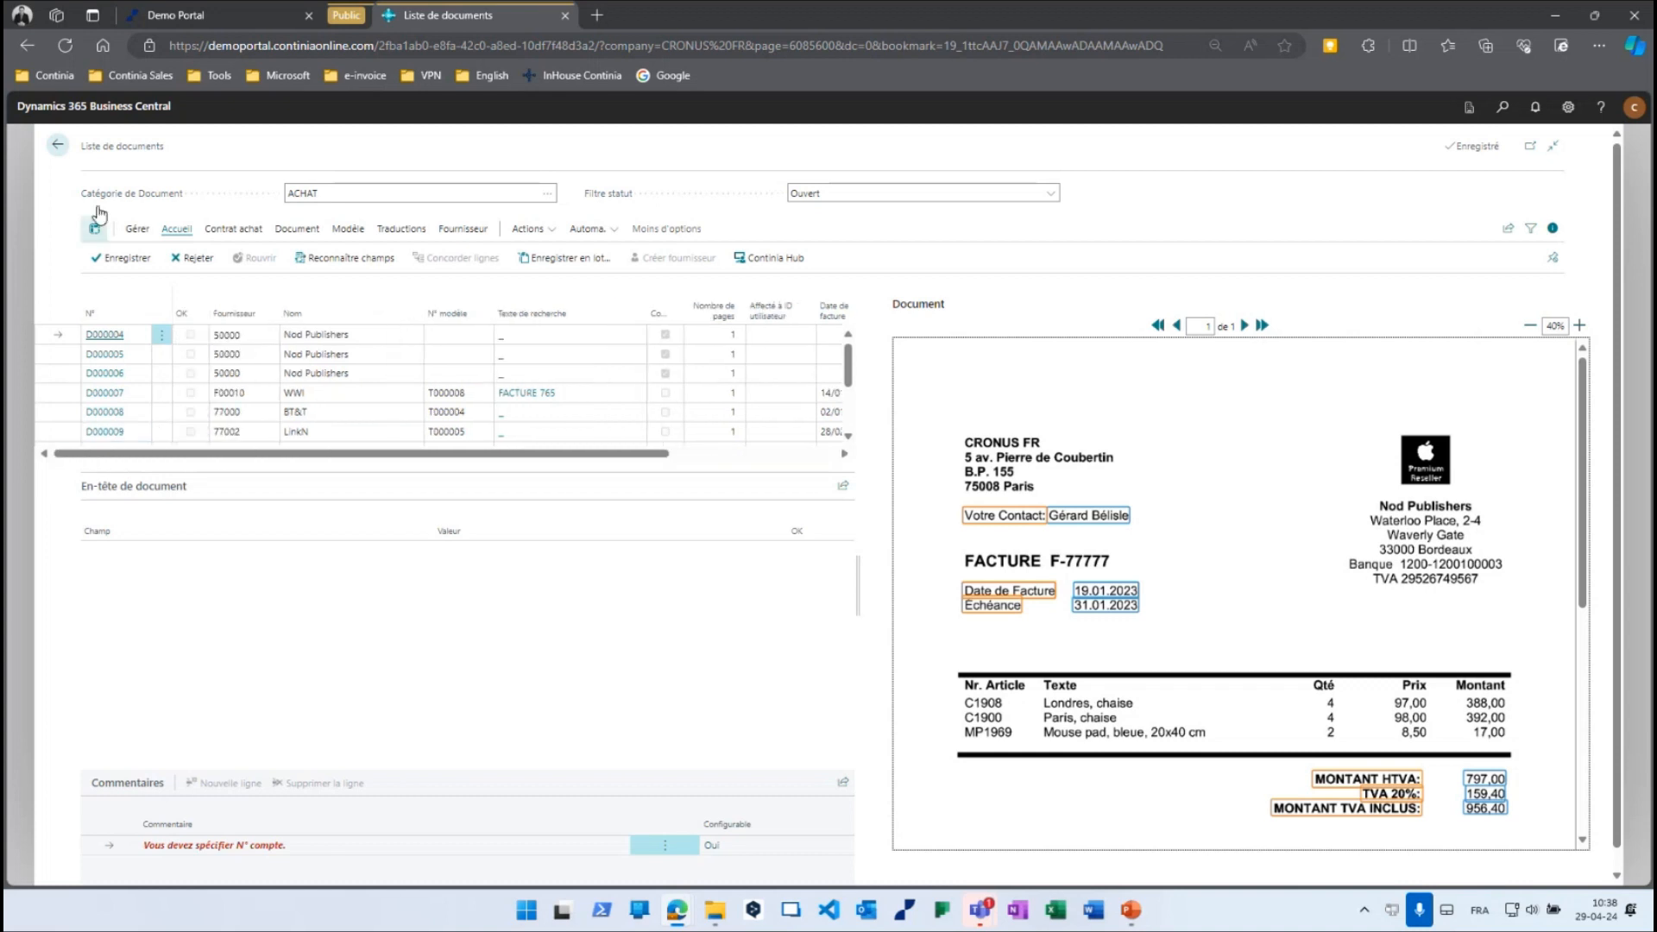
Leave the document list and switch to the PowerPoint presentation.
left_click(57, 148)
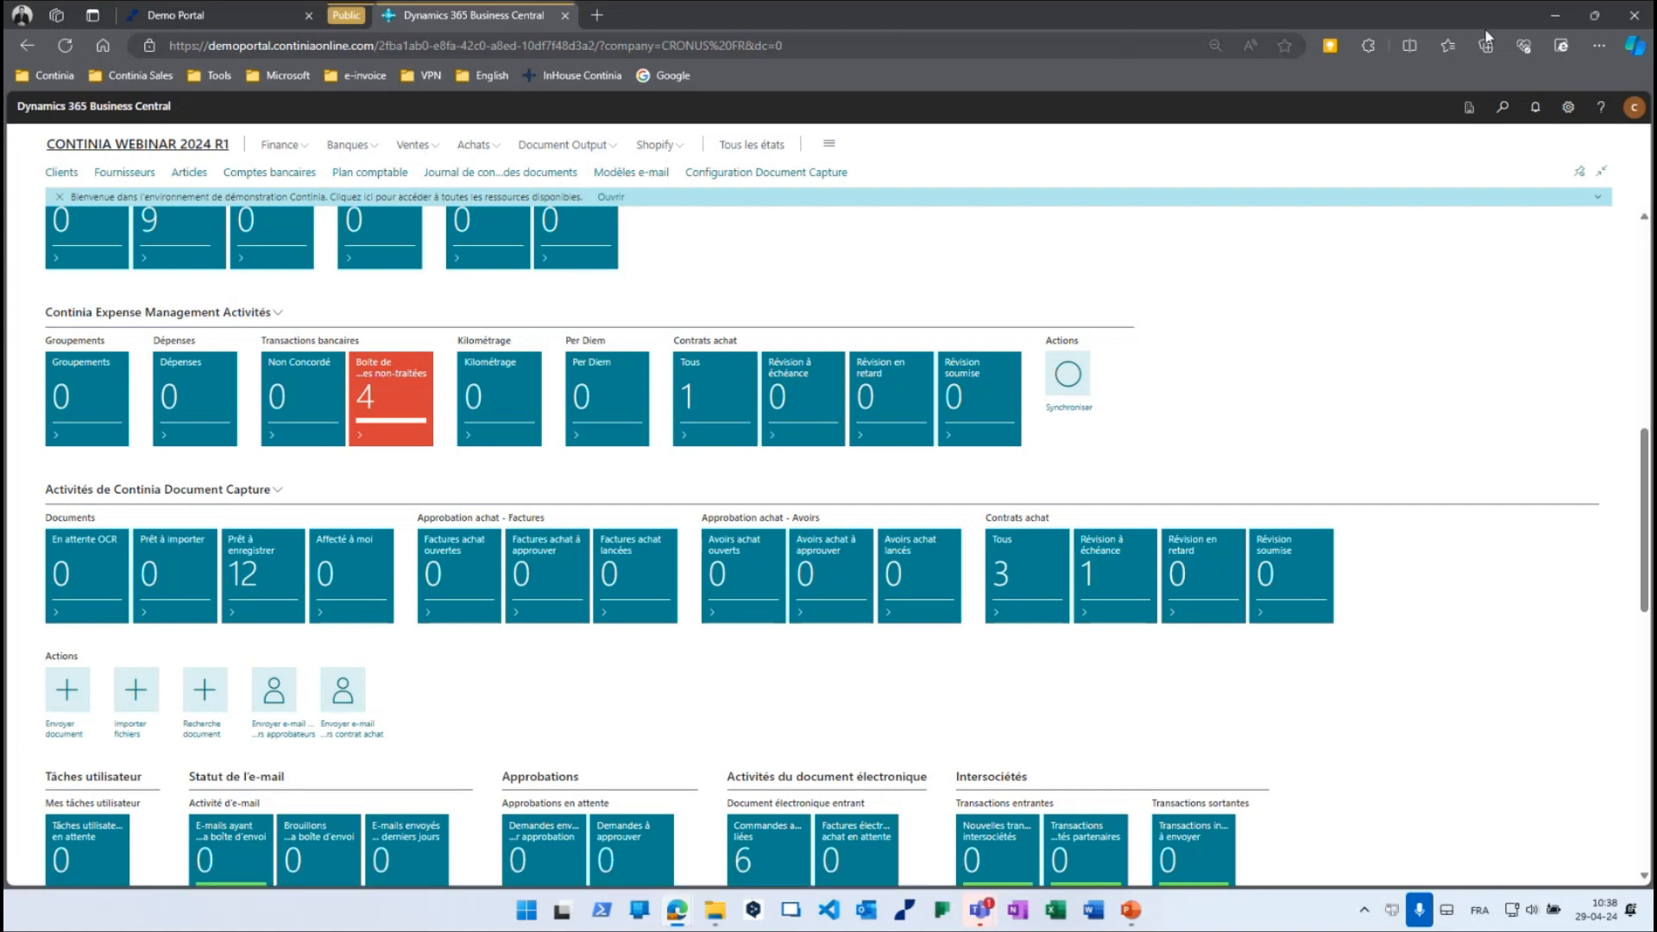
left_click(1555, 23)
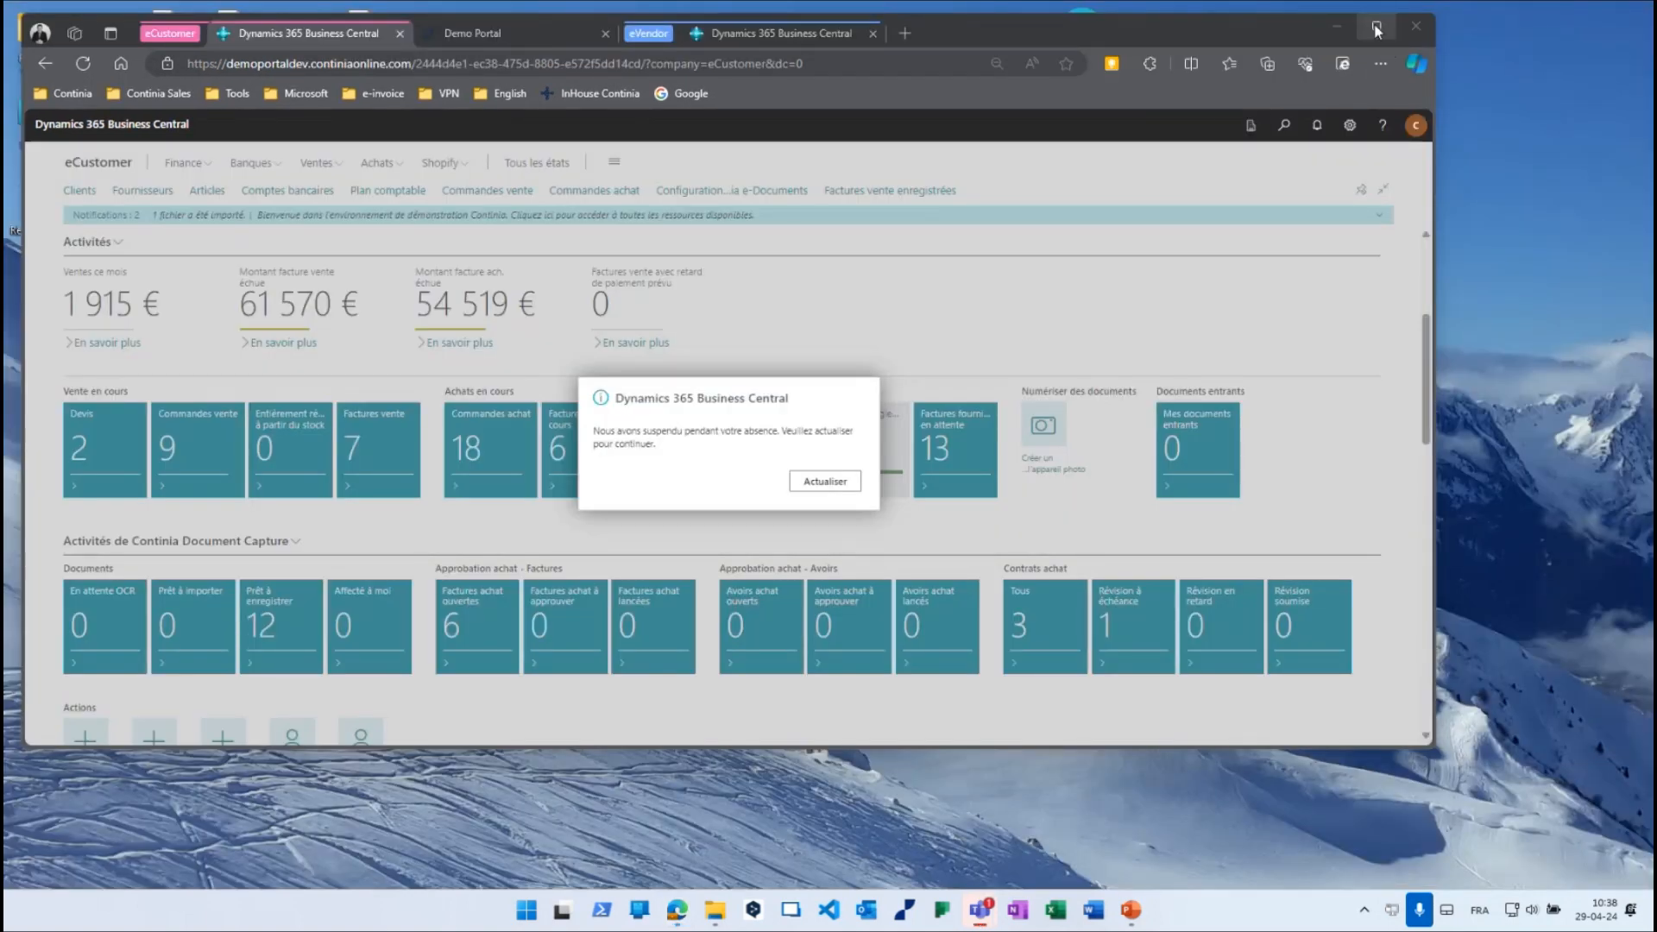
left_click(1130, 911)
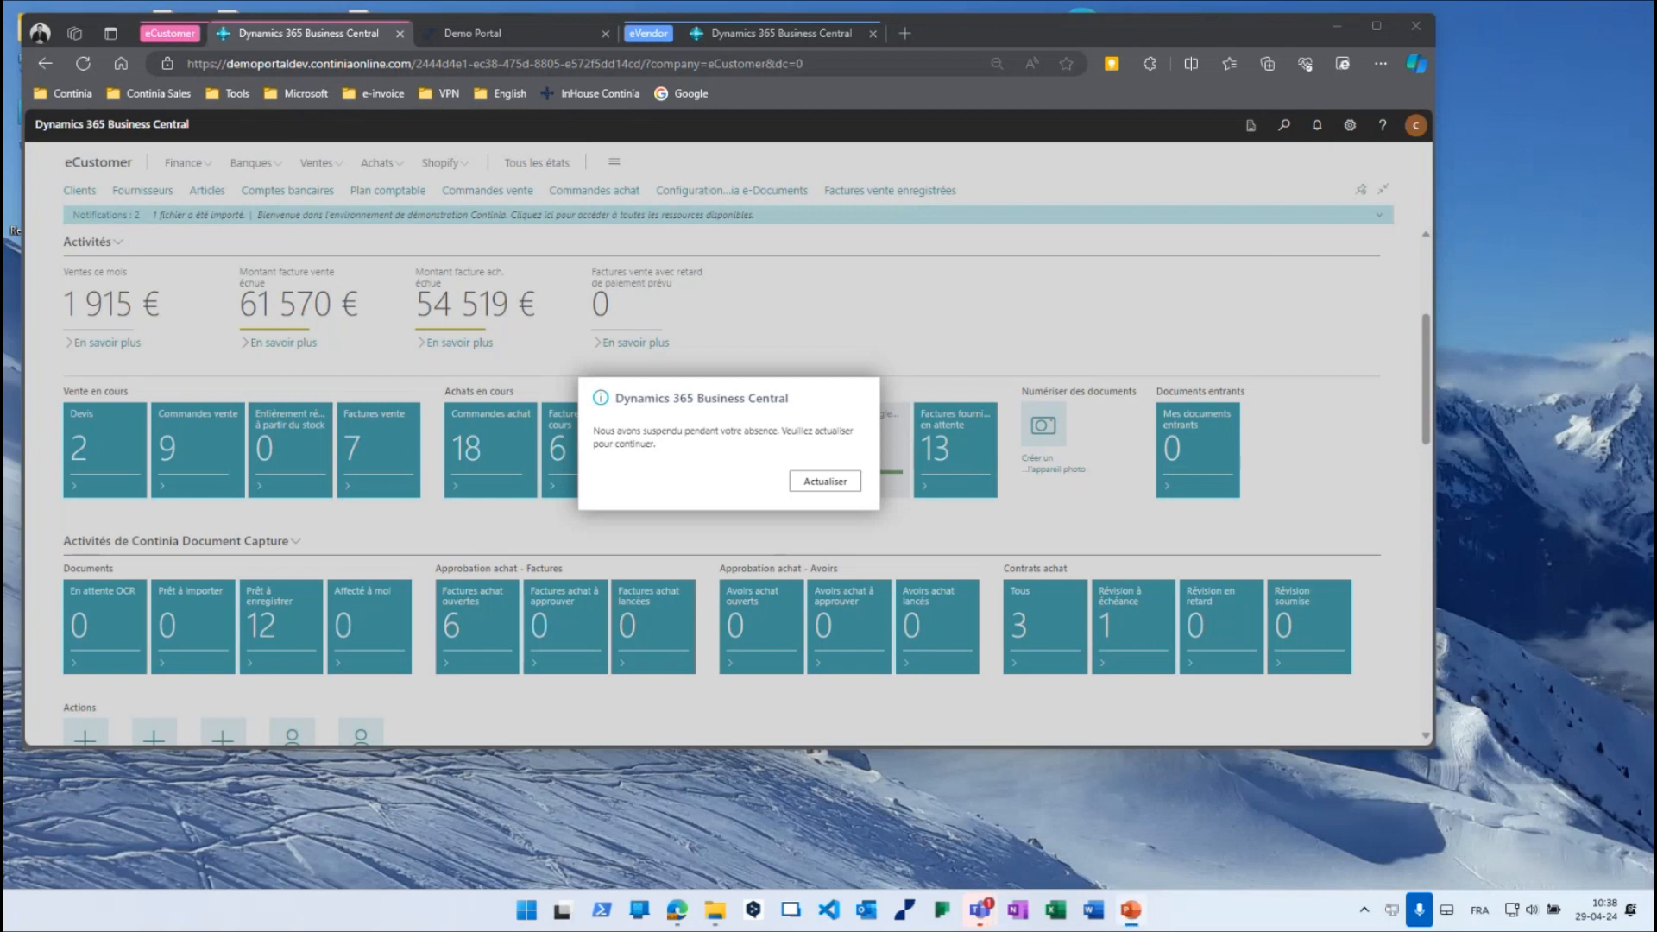
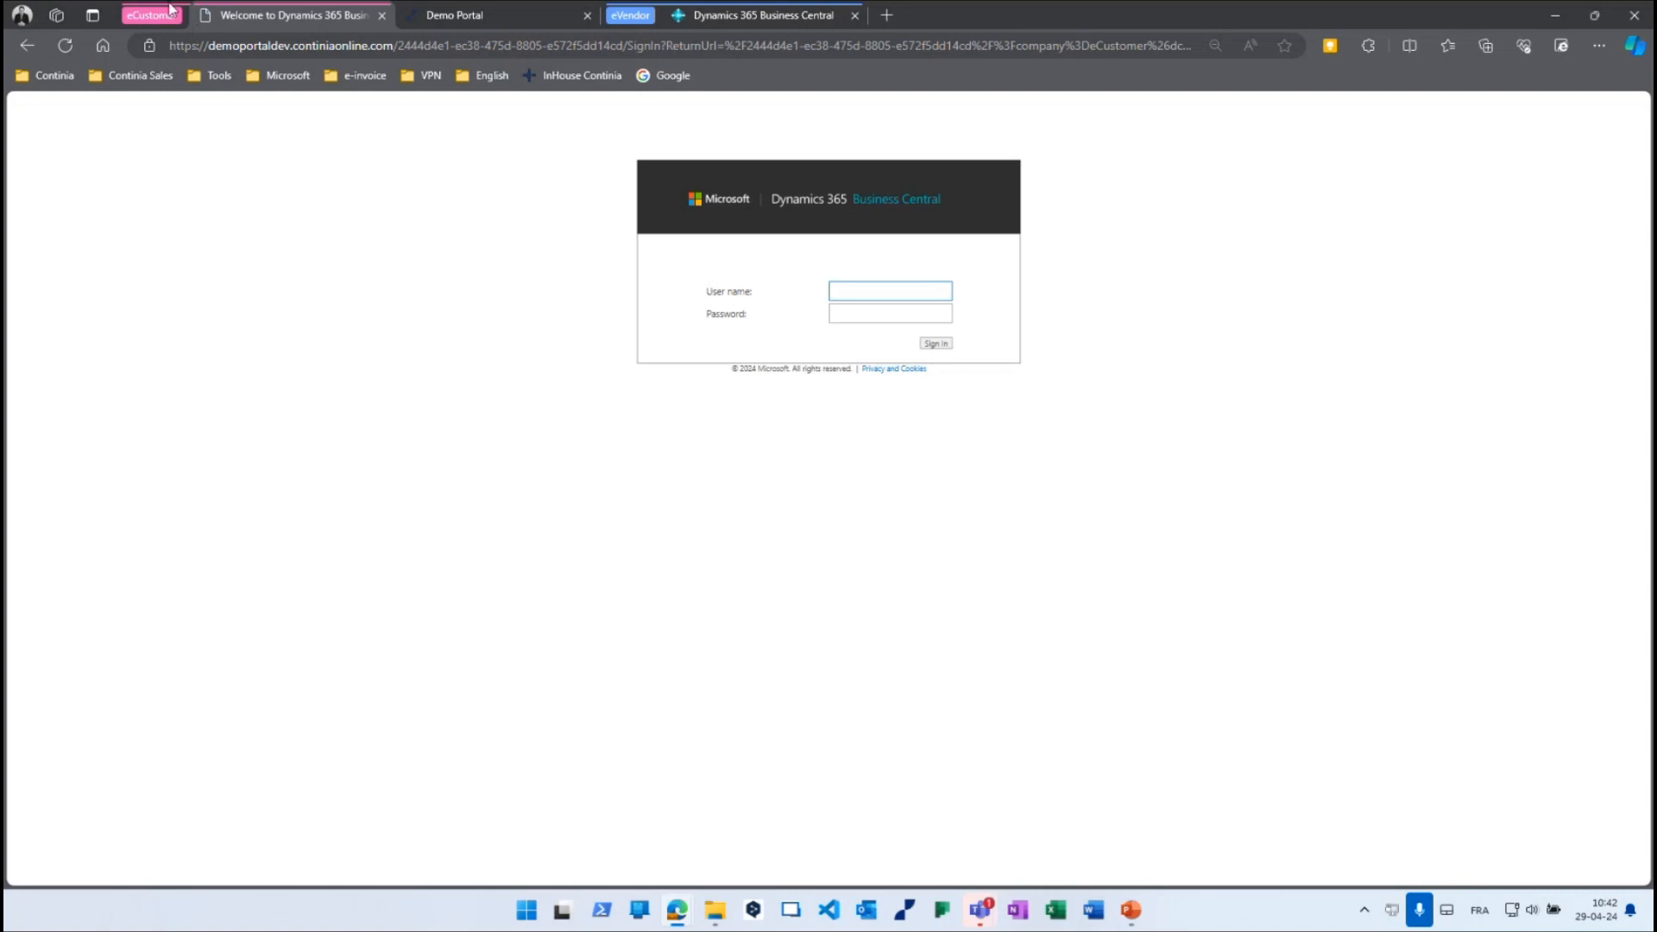
Check the login details in the Demo Portal and sign in to the eCustomer company with the user name and account password.
left_click(446, 19)
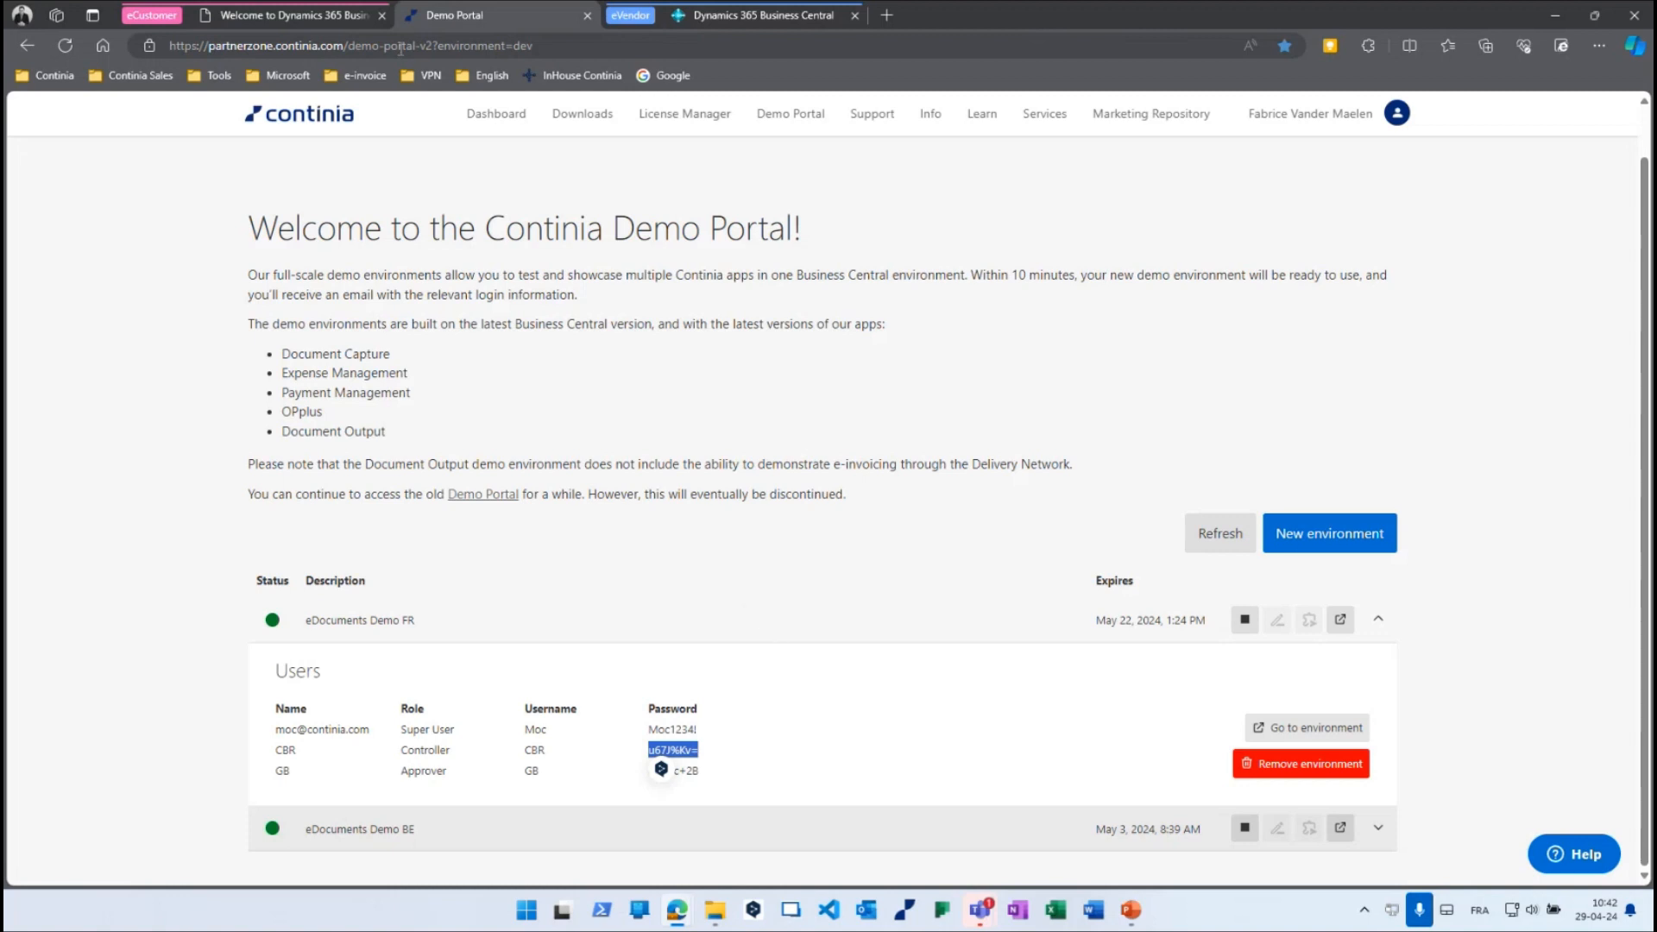
left_click(315, 21)
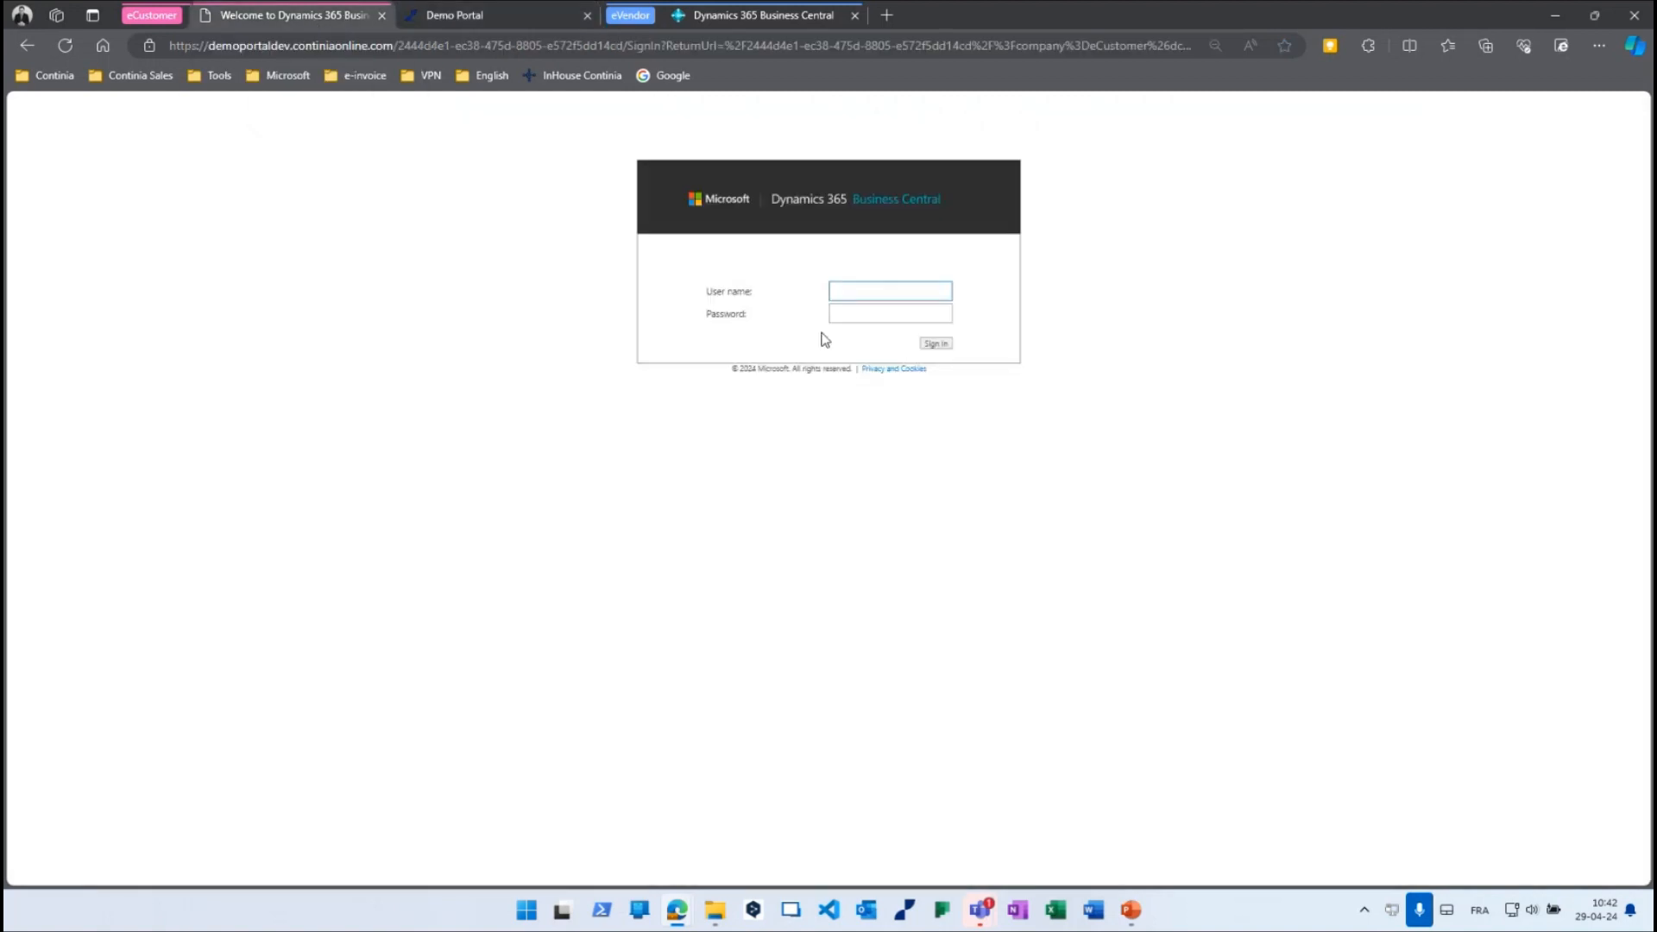
key("Tab")
type("********")
key("Return")
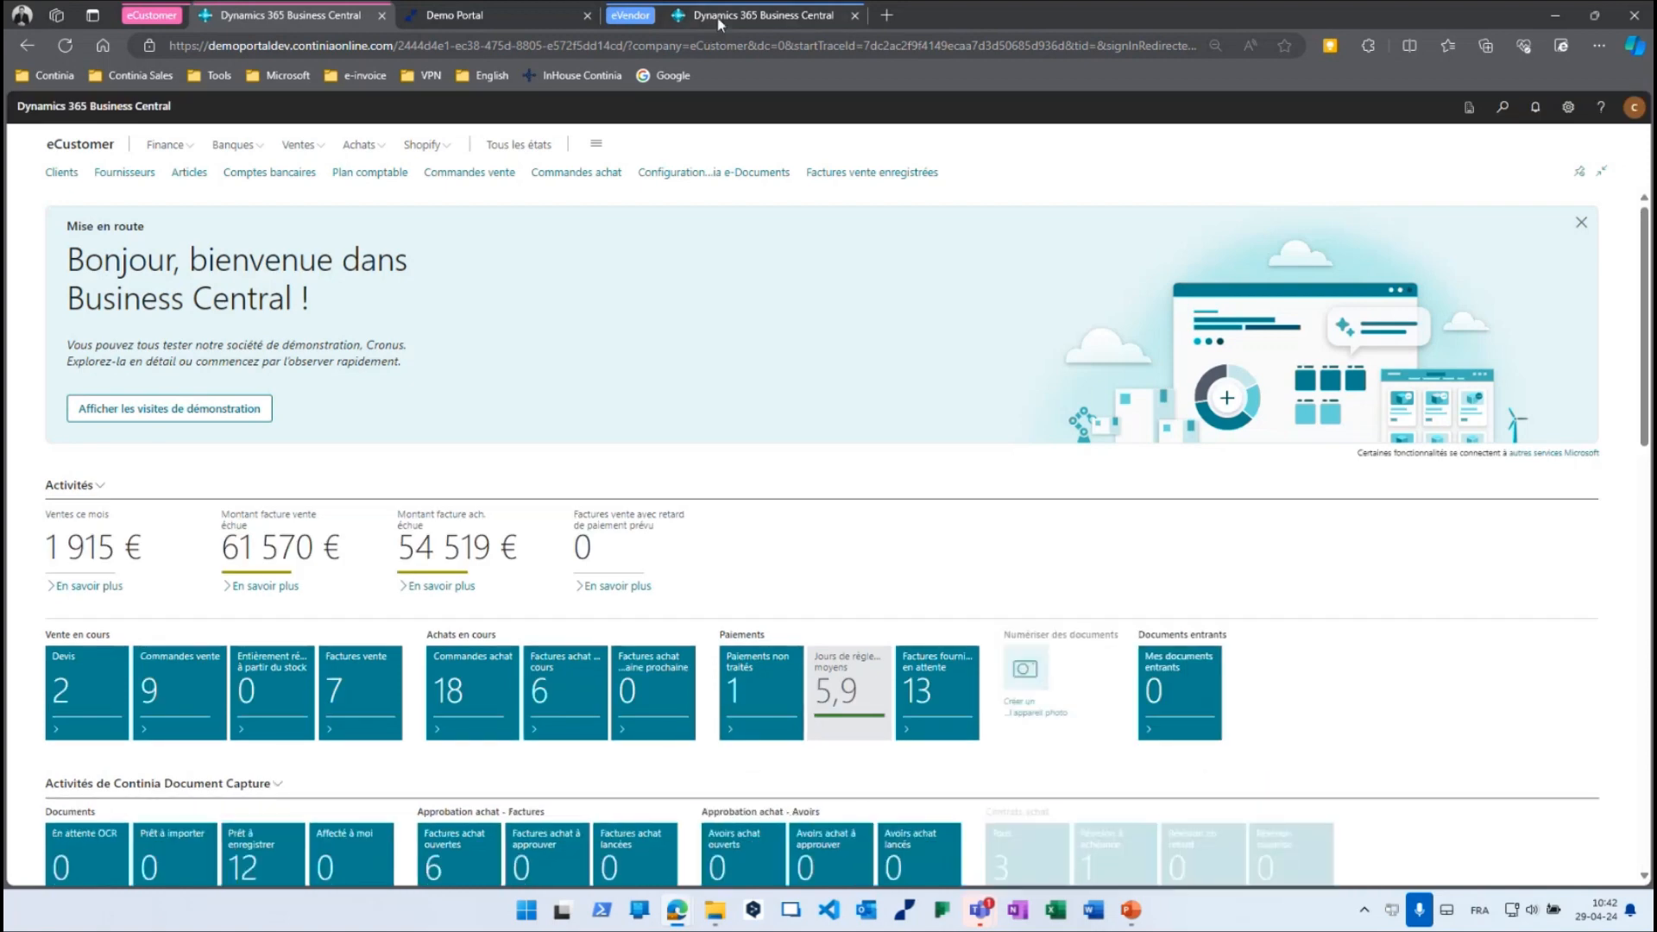
Reconnect to the eVendor company, compare its home page with eCustomer's, and return to the eCustomer company.
left_click(717, 18)
left_click(920, 541)
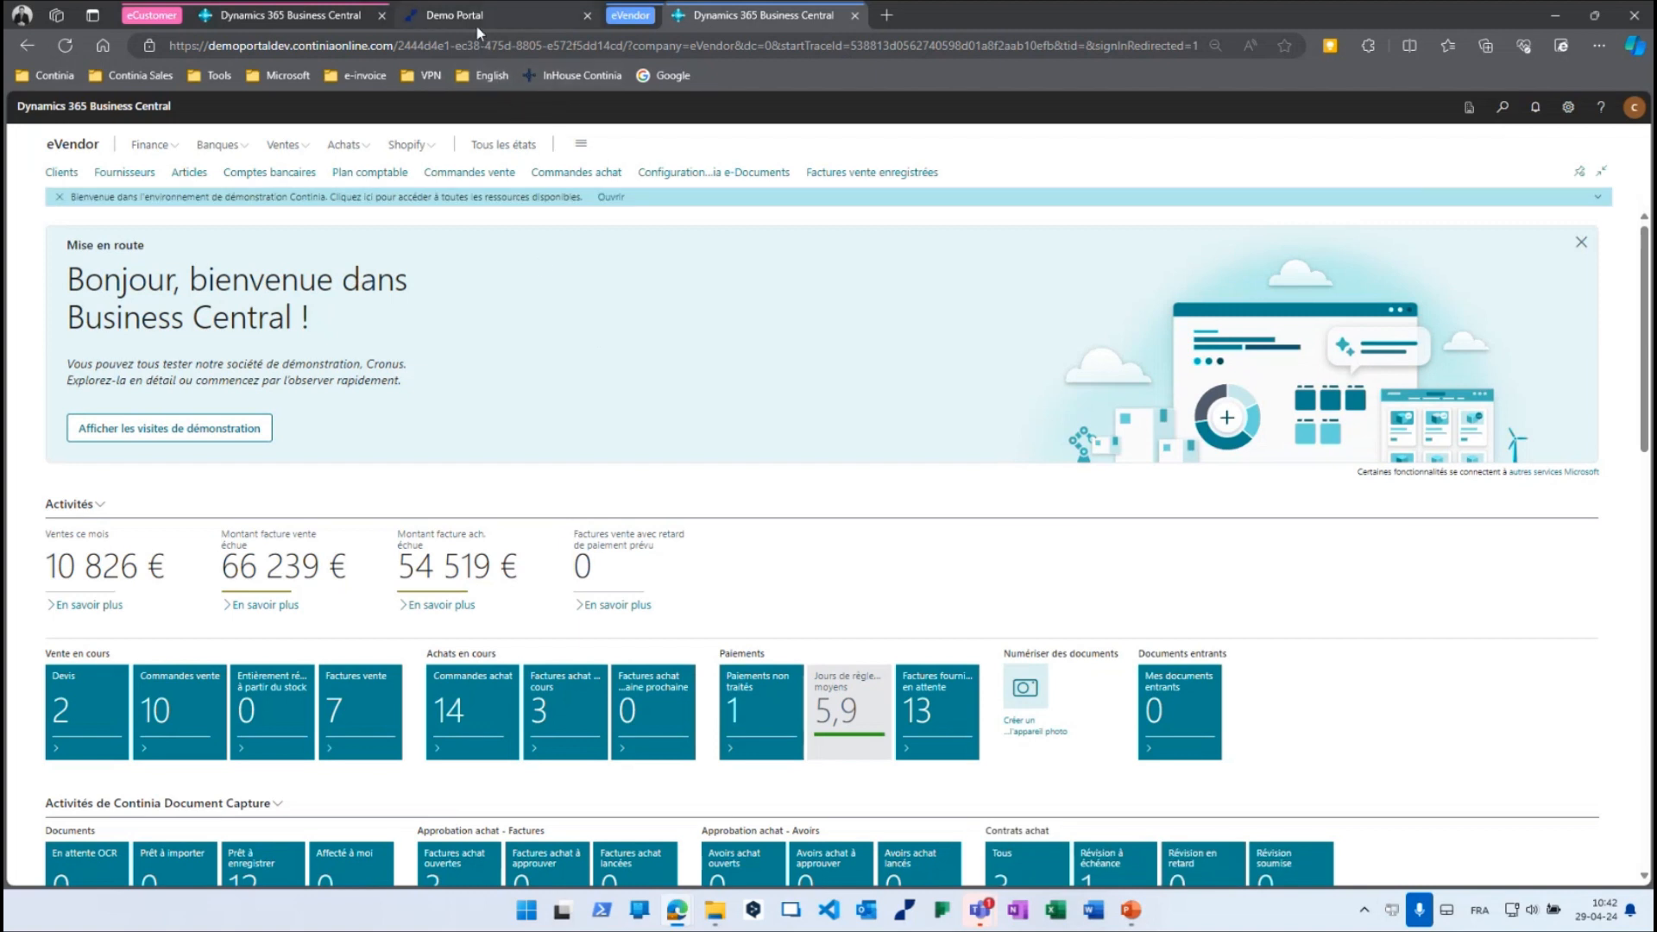
left_click(239, 18)
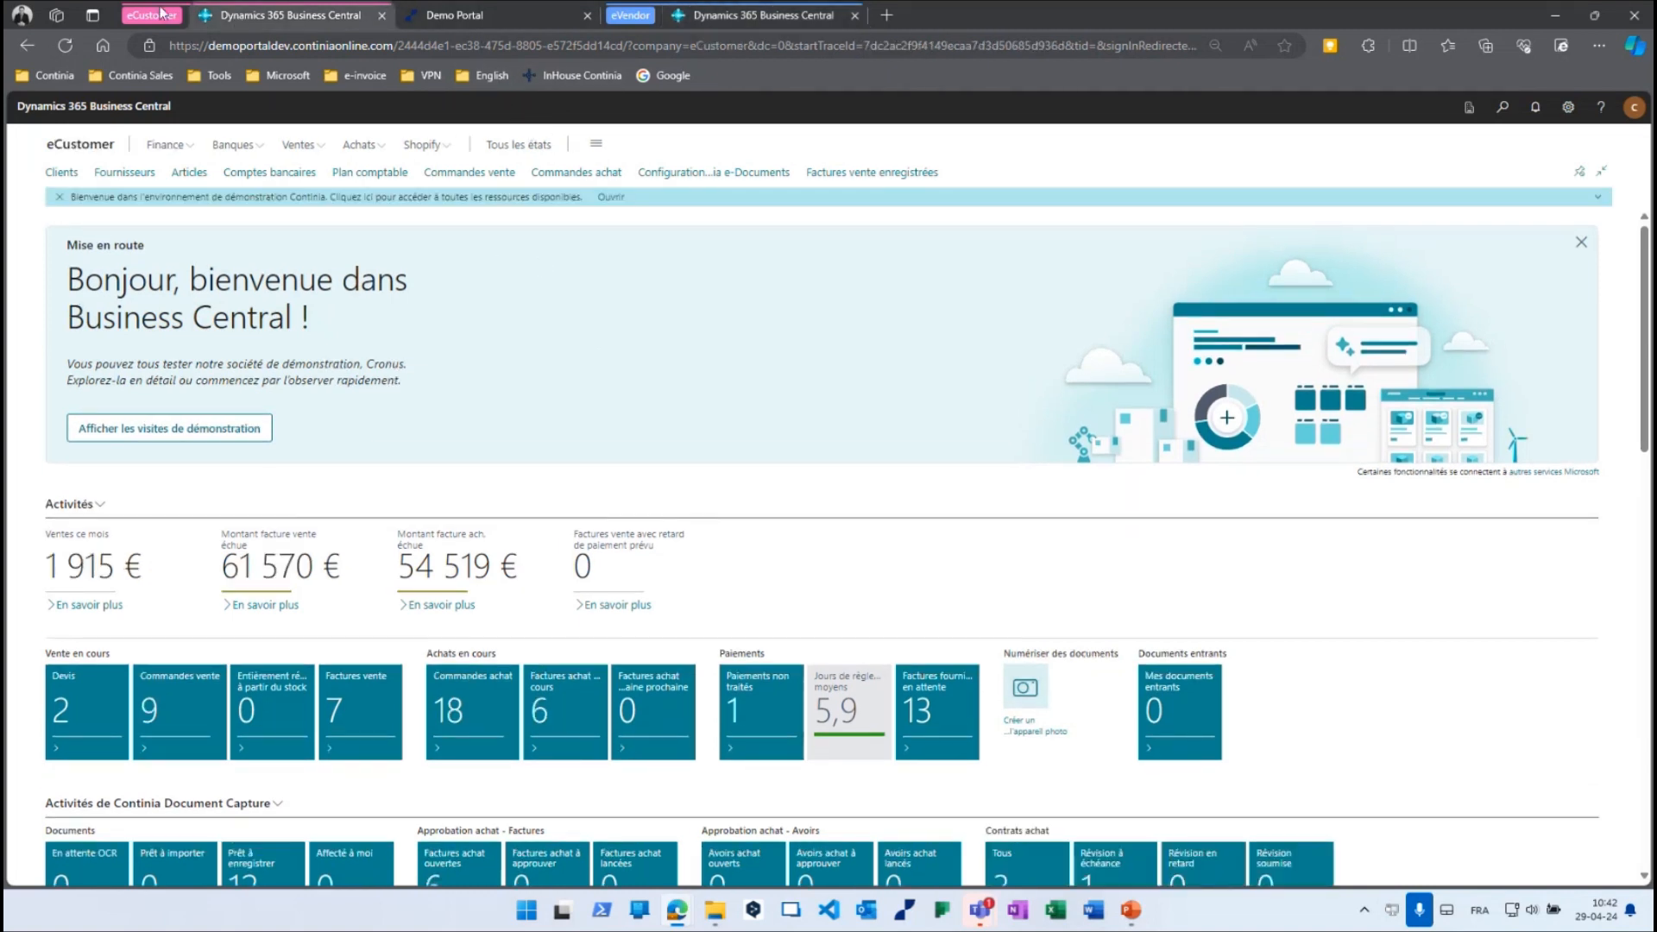
left_click(728, 17)
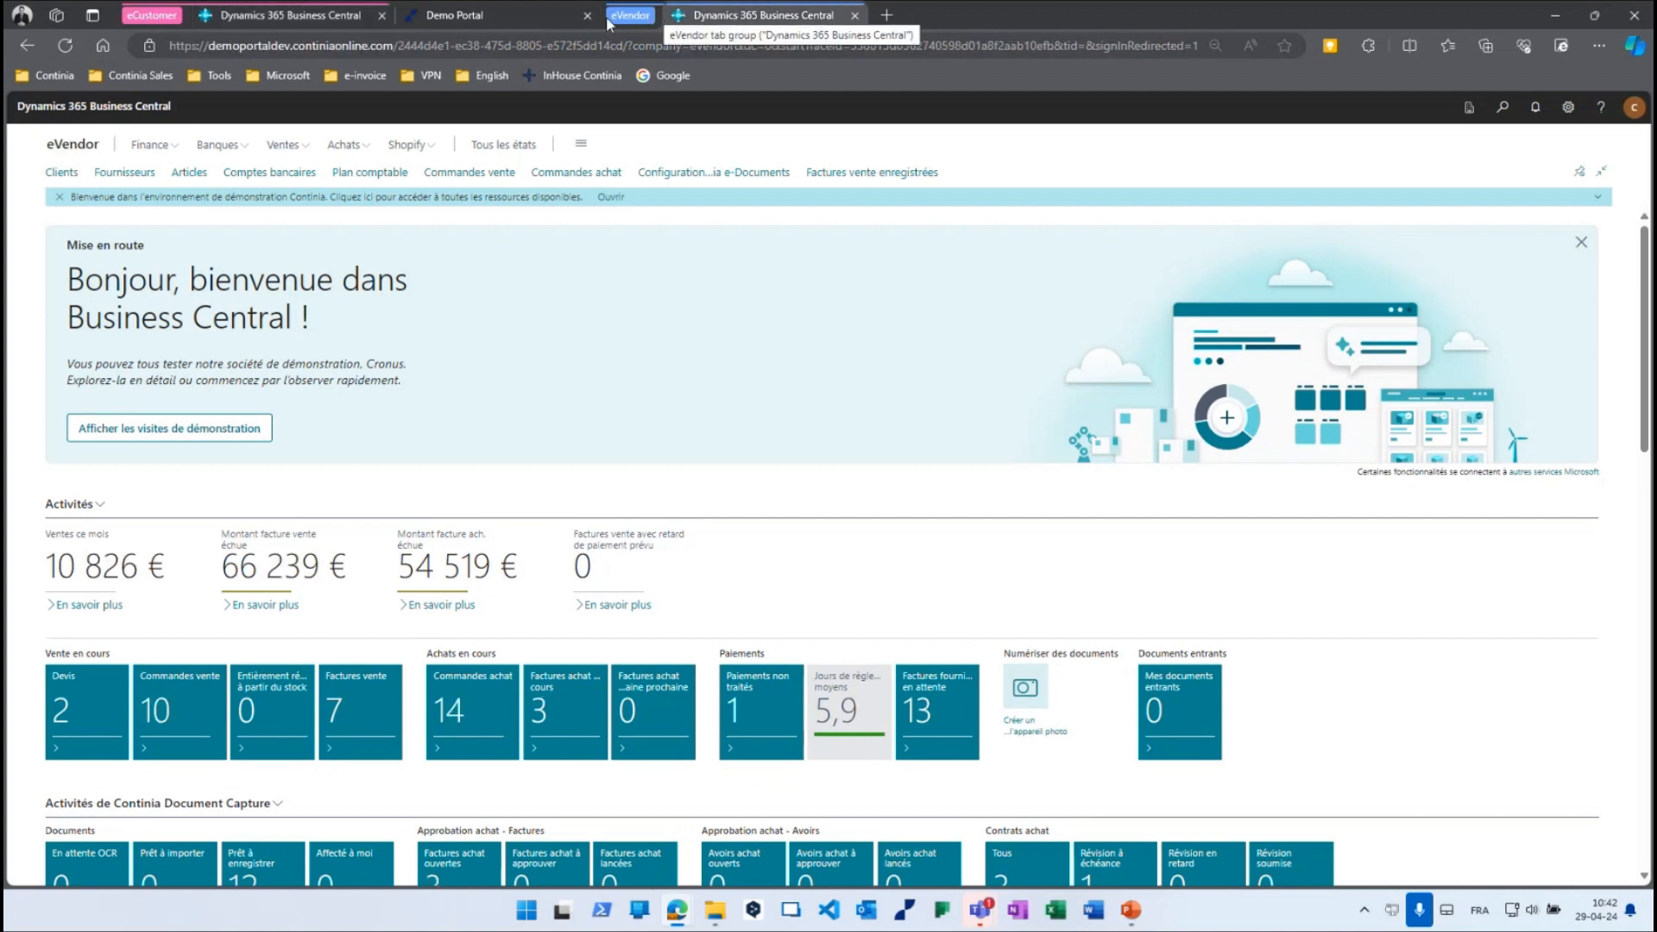
left_click(316, 12)
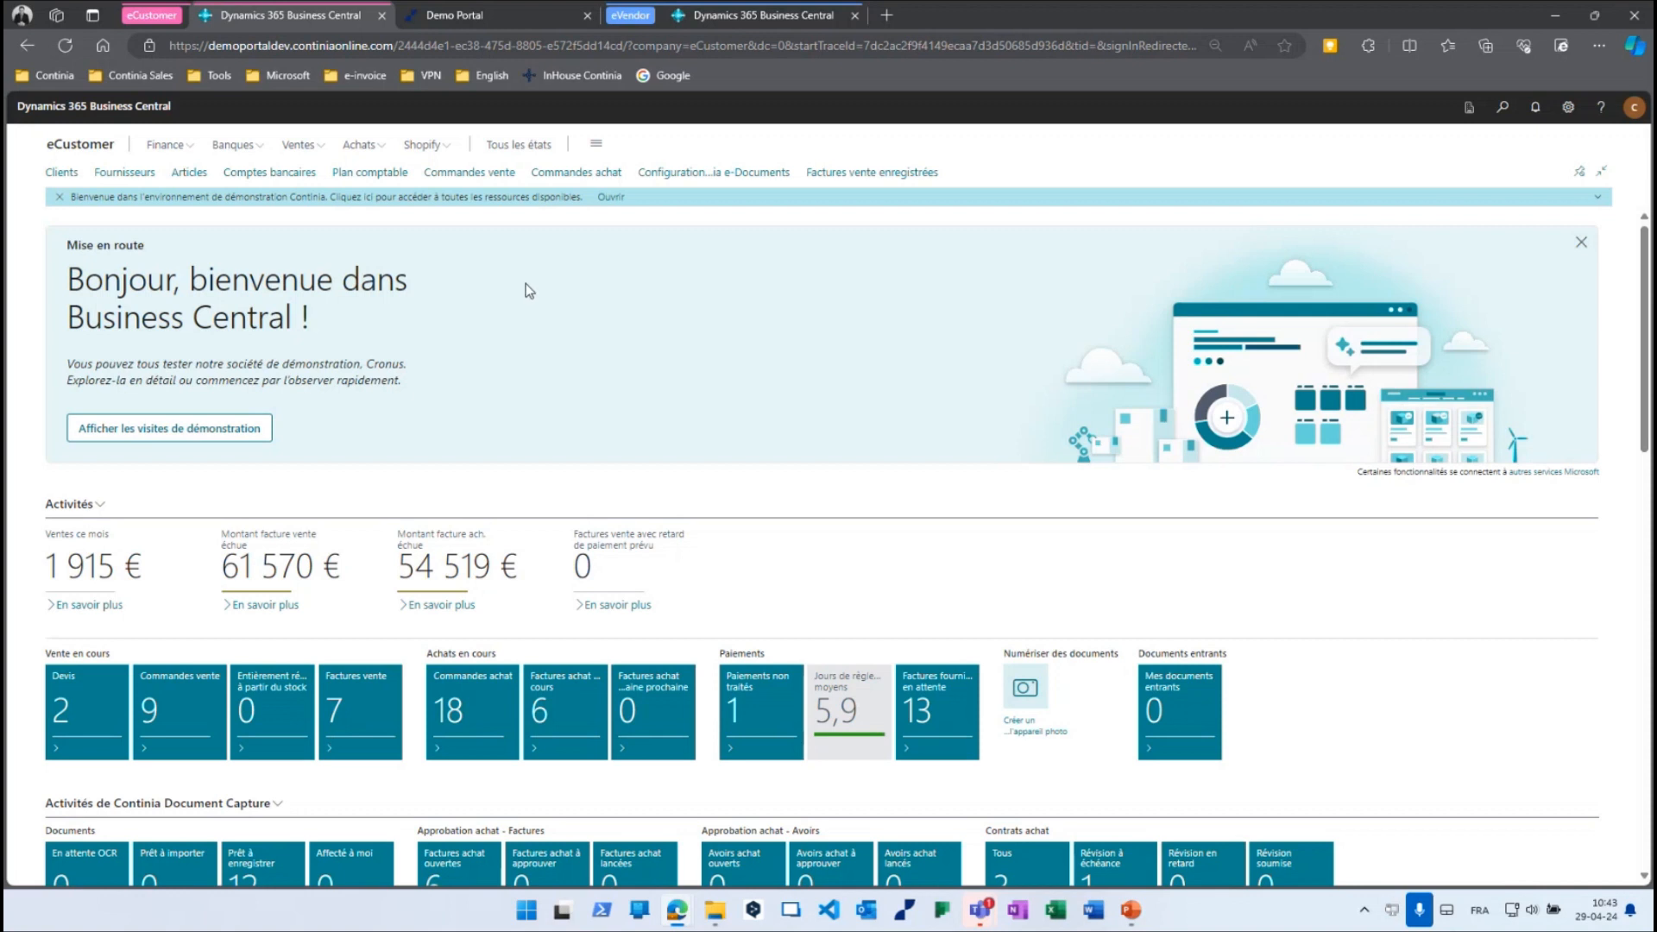
Create a new purchase order in the eCustomer company with eVendor as the vendor.
left_click(572, 173)
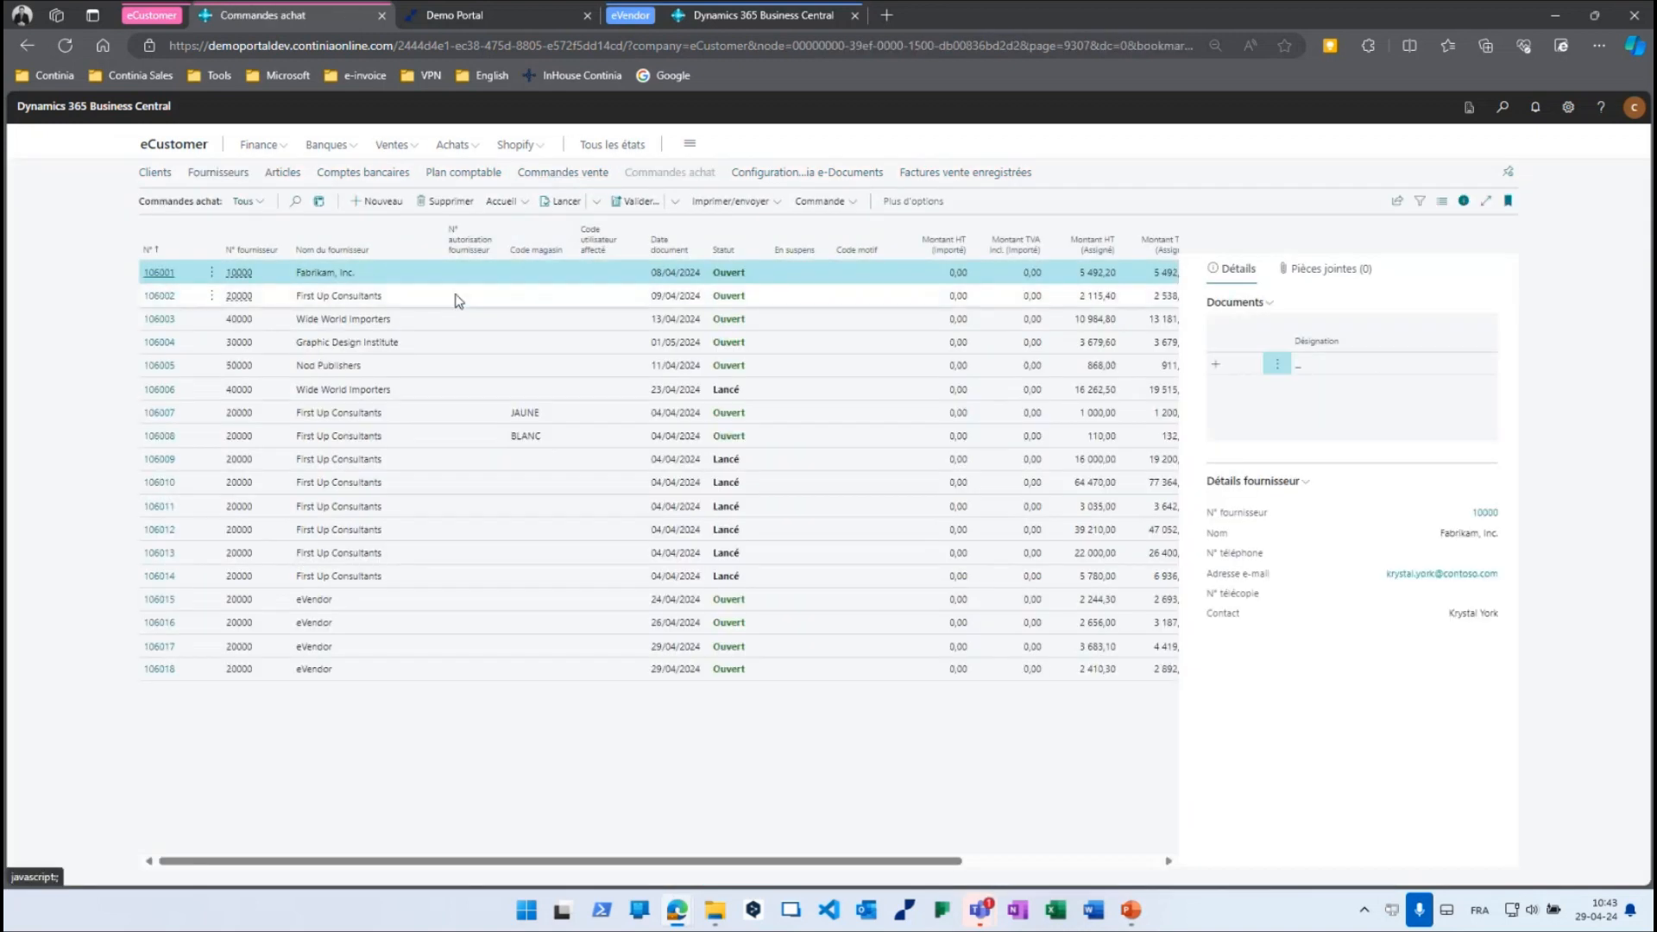
left_click(384, 204)
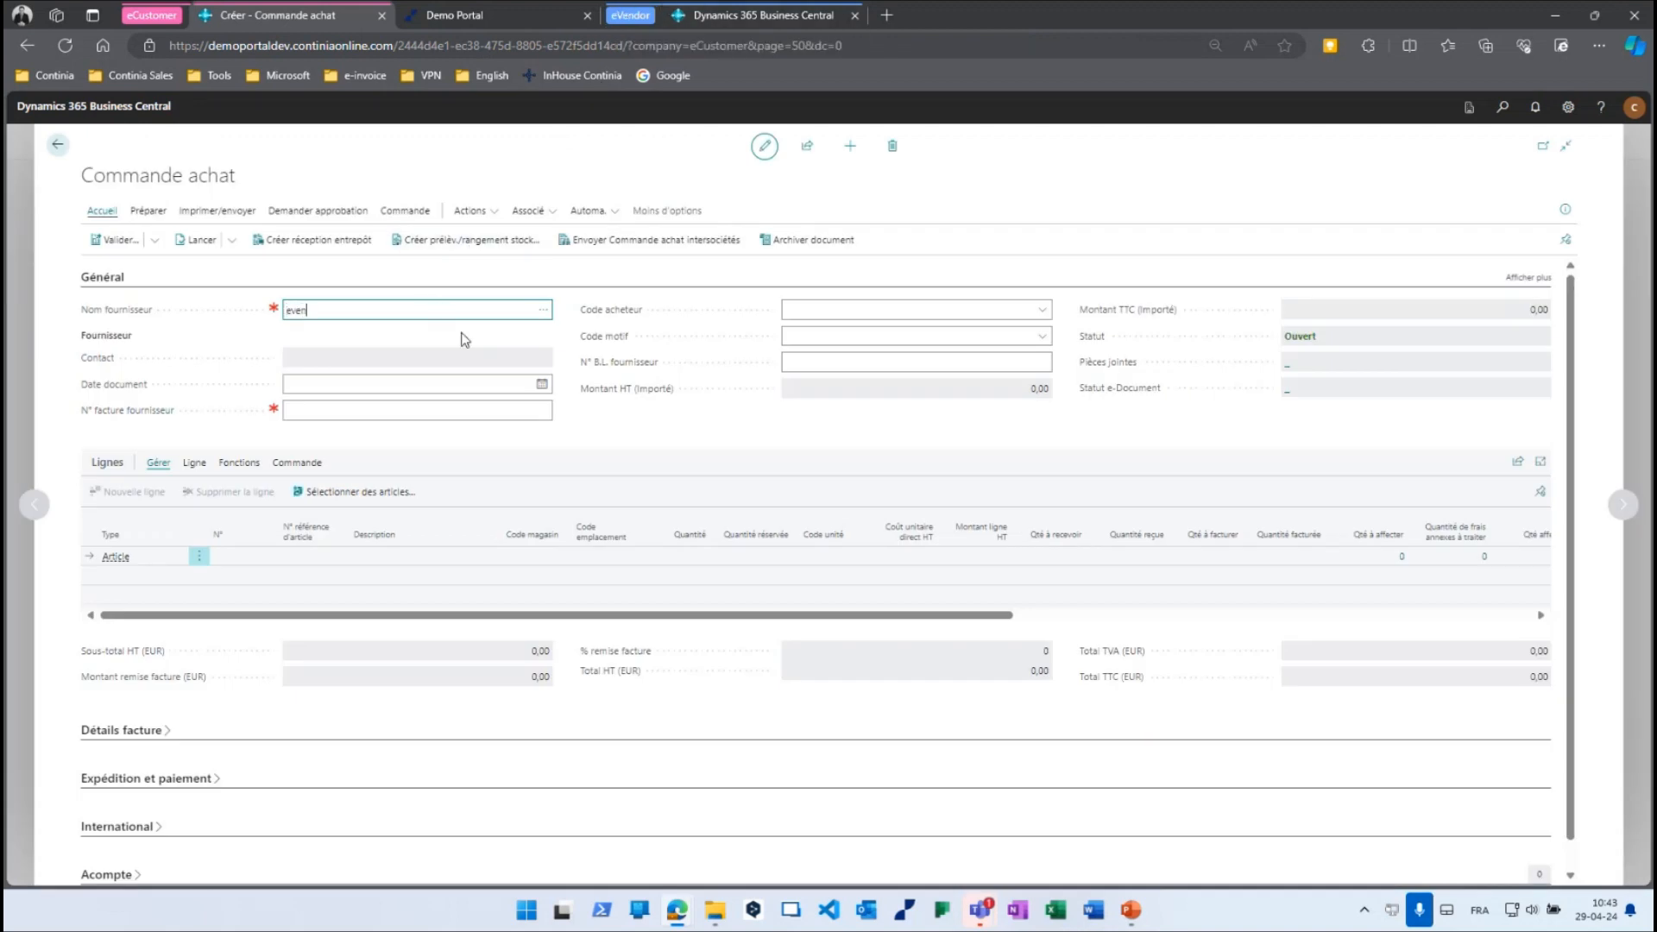
key("Tab")
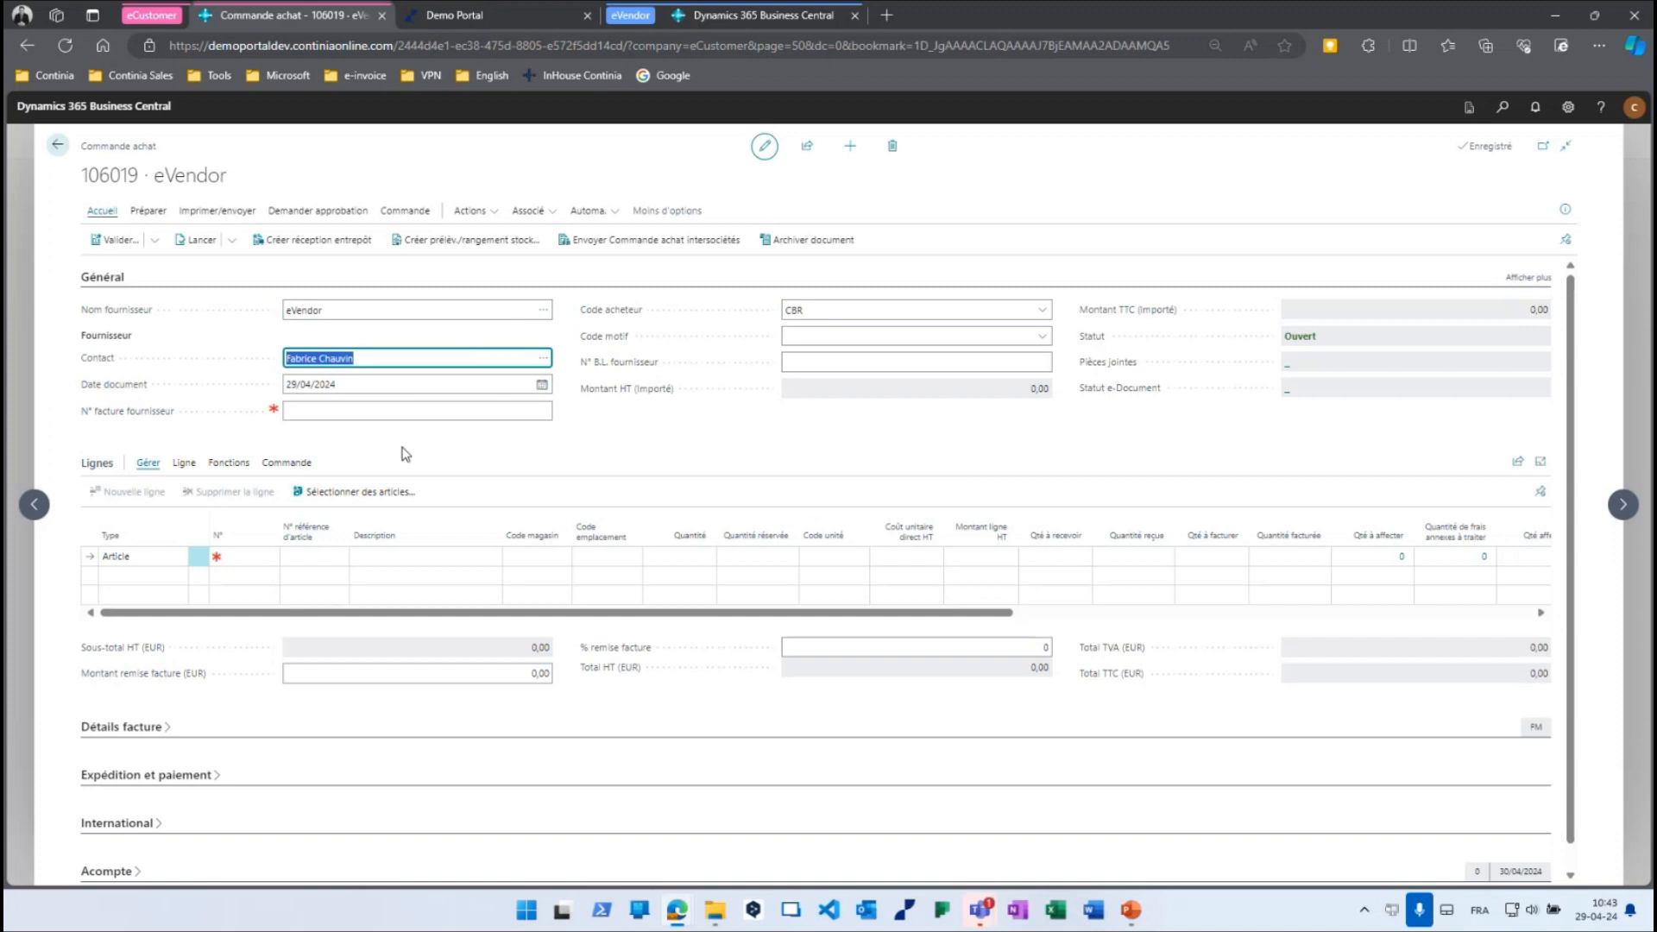
Add an order line for item 1900-S, the black PARIS office chair, with a quantity of 10.
scroll(397, 466, "down", 1)
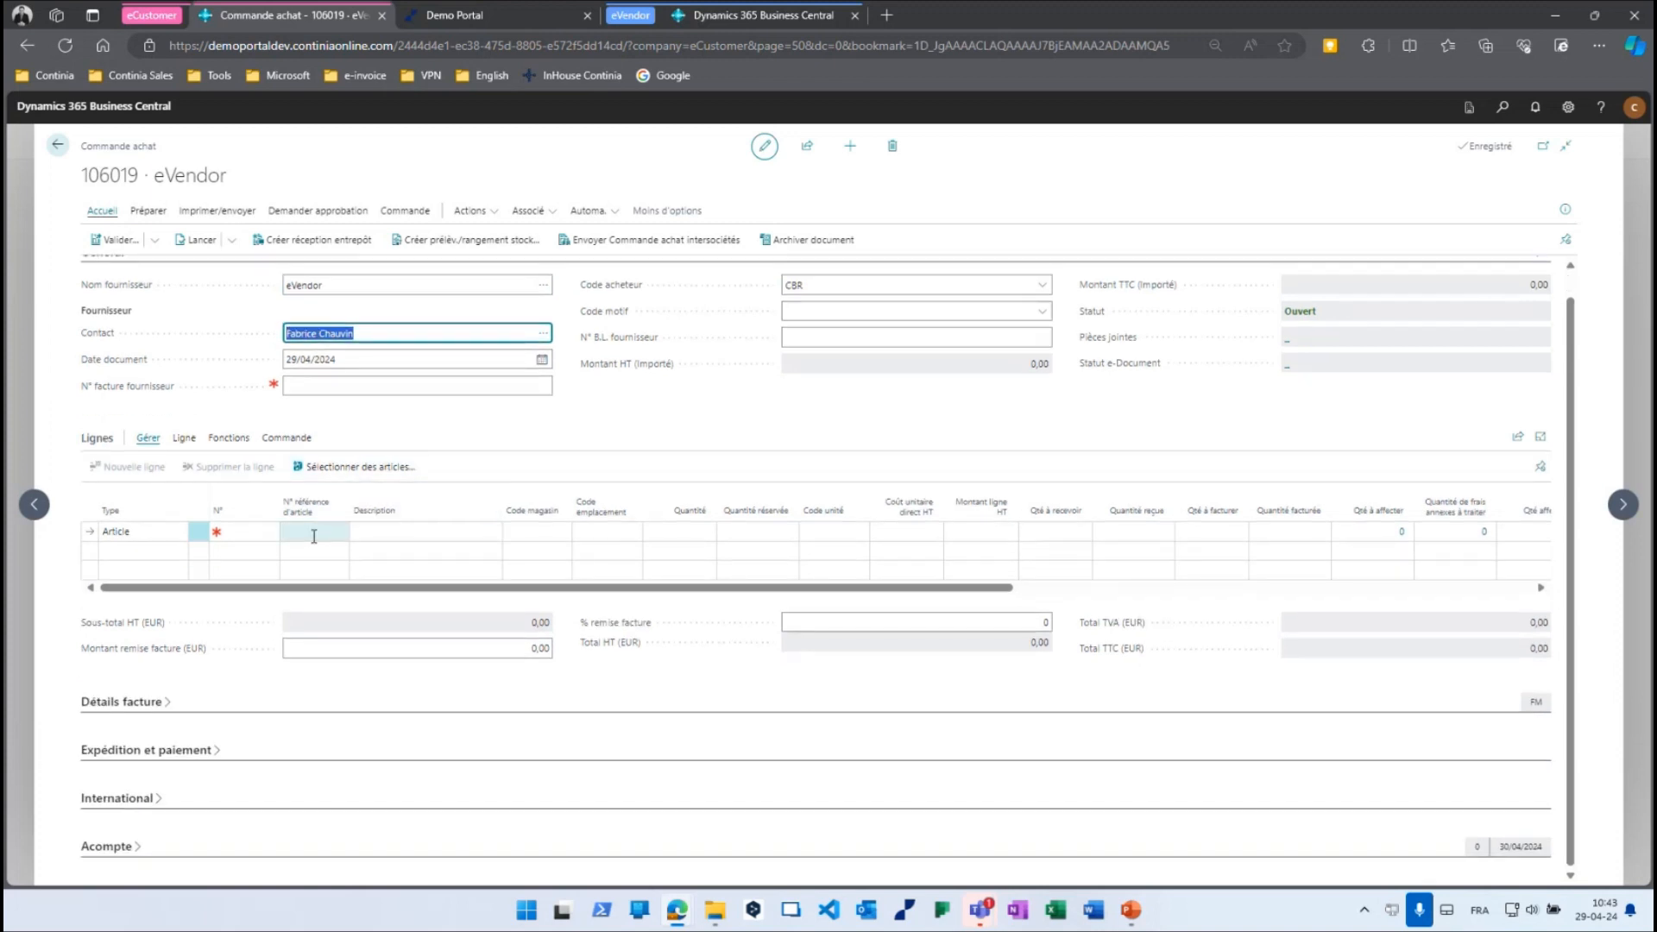
left_click(314, 531)
left_click(249, 530)
type("1900")
key("Tab")
key("Tab")
key("Tab")
key("Tab")
key("Tab")
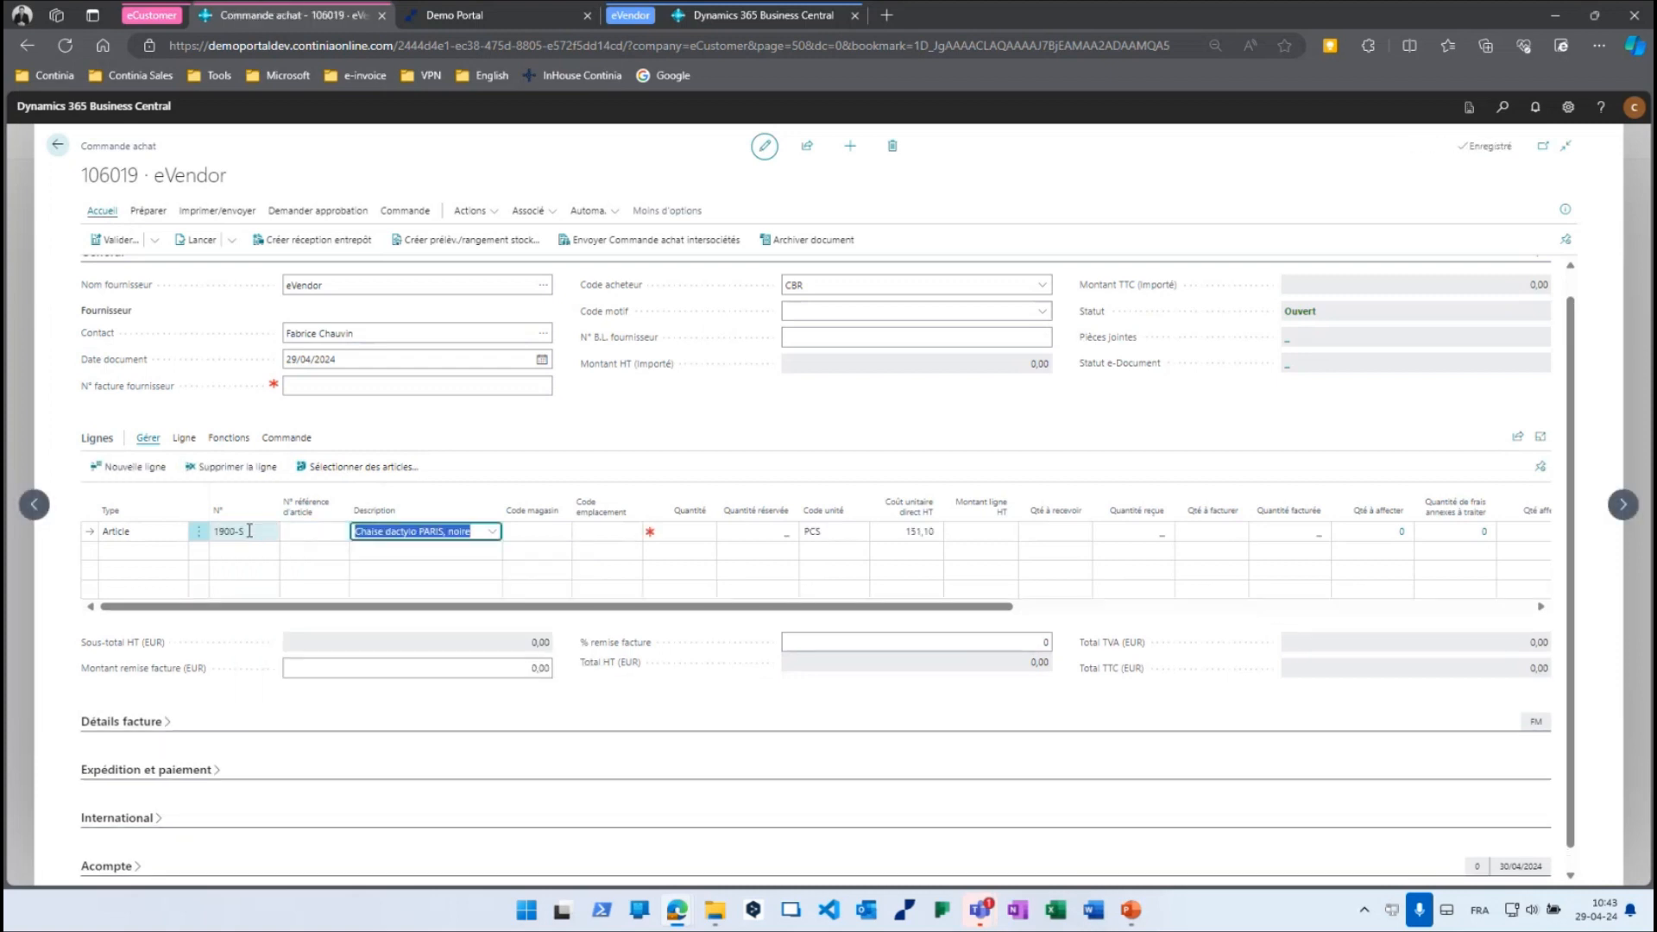
type("10")
key("Tab")
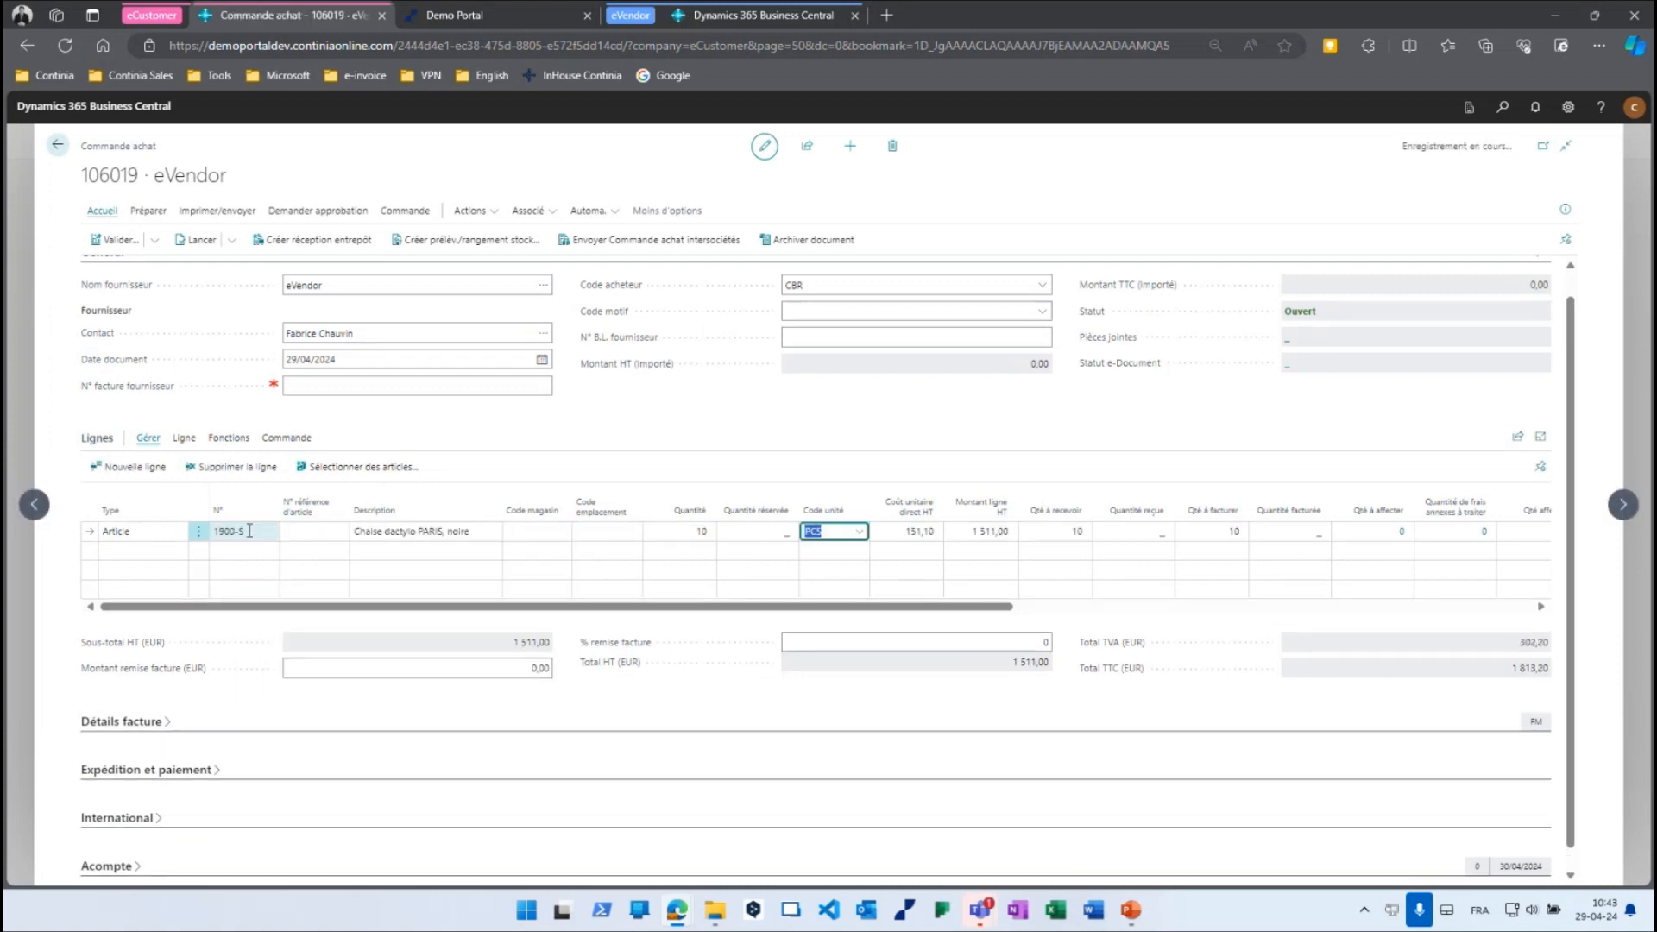
Add a second order line for item 1908-S, the blue LONDRES office chair, with a quantity of 5.
left_click(231, 552)
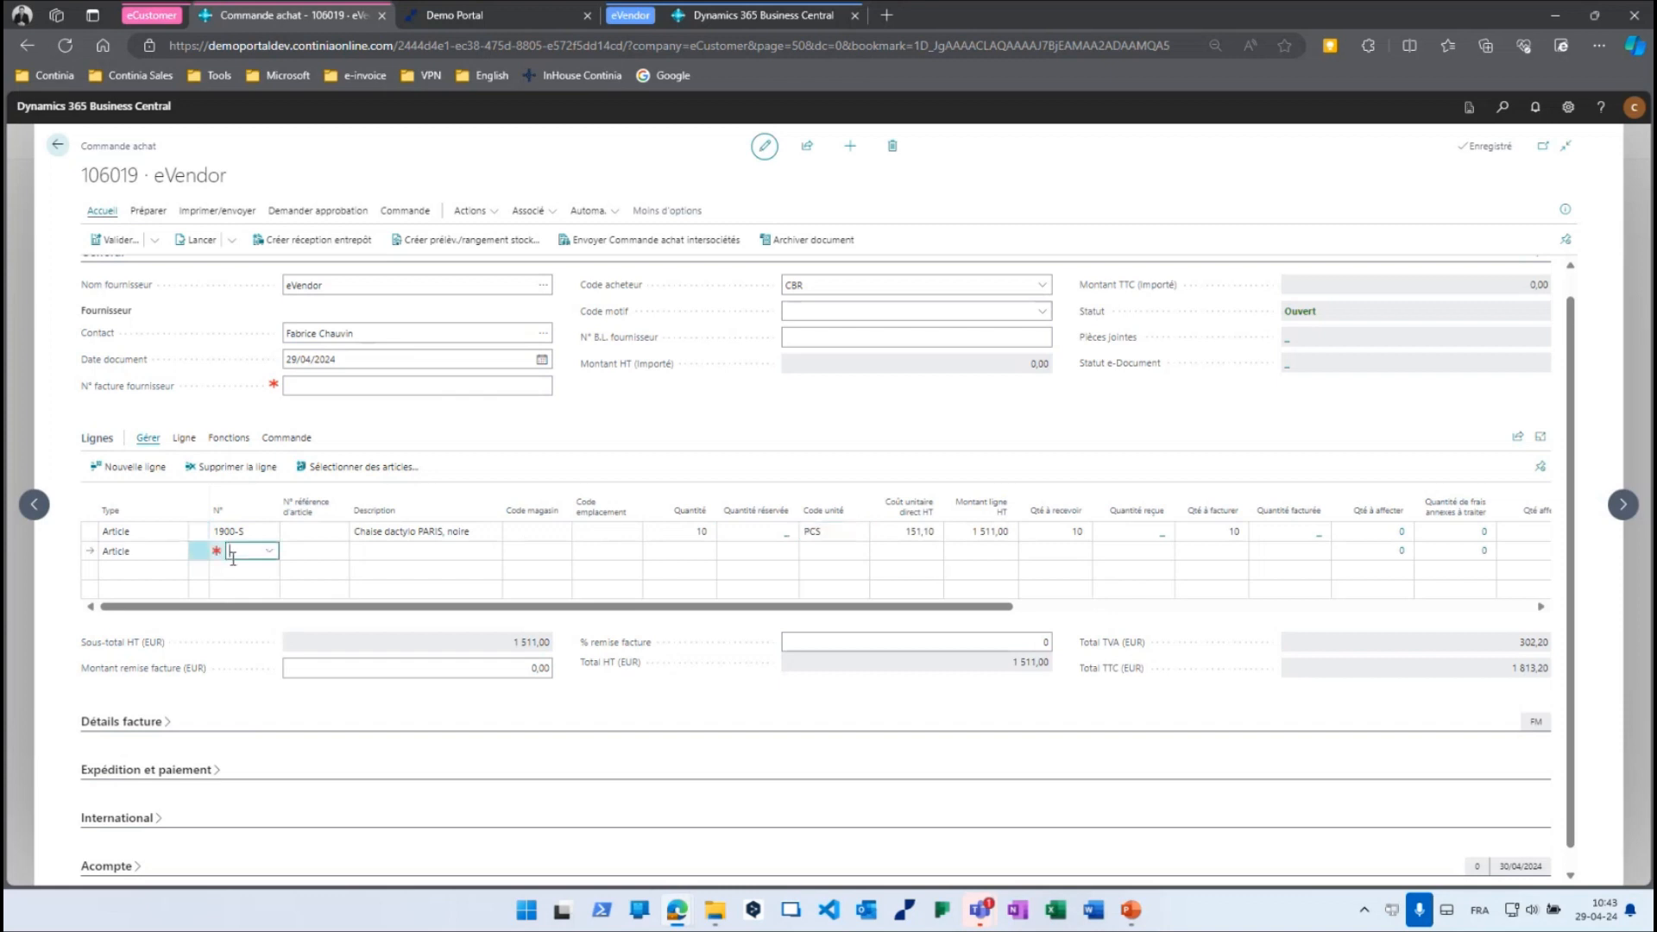
type("1908")
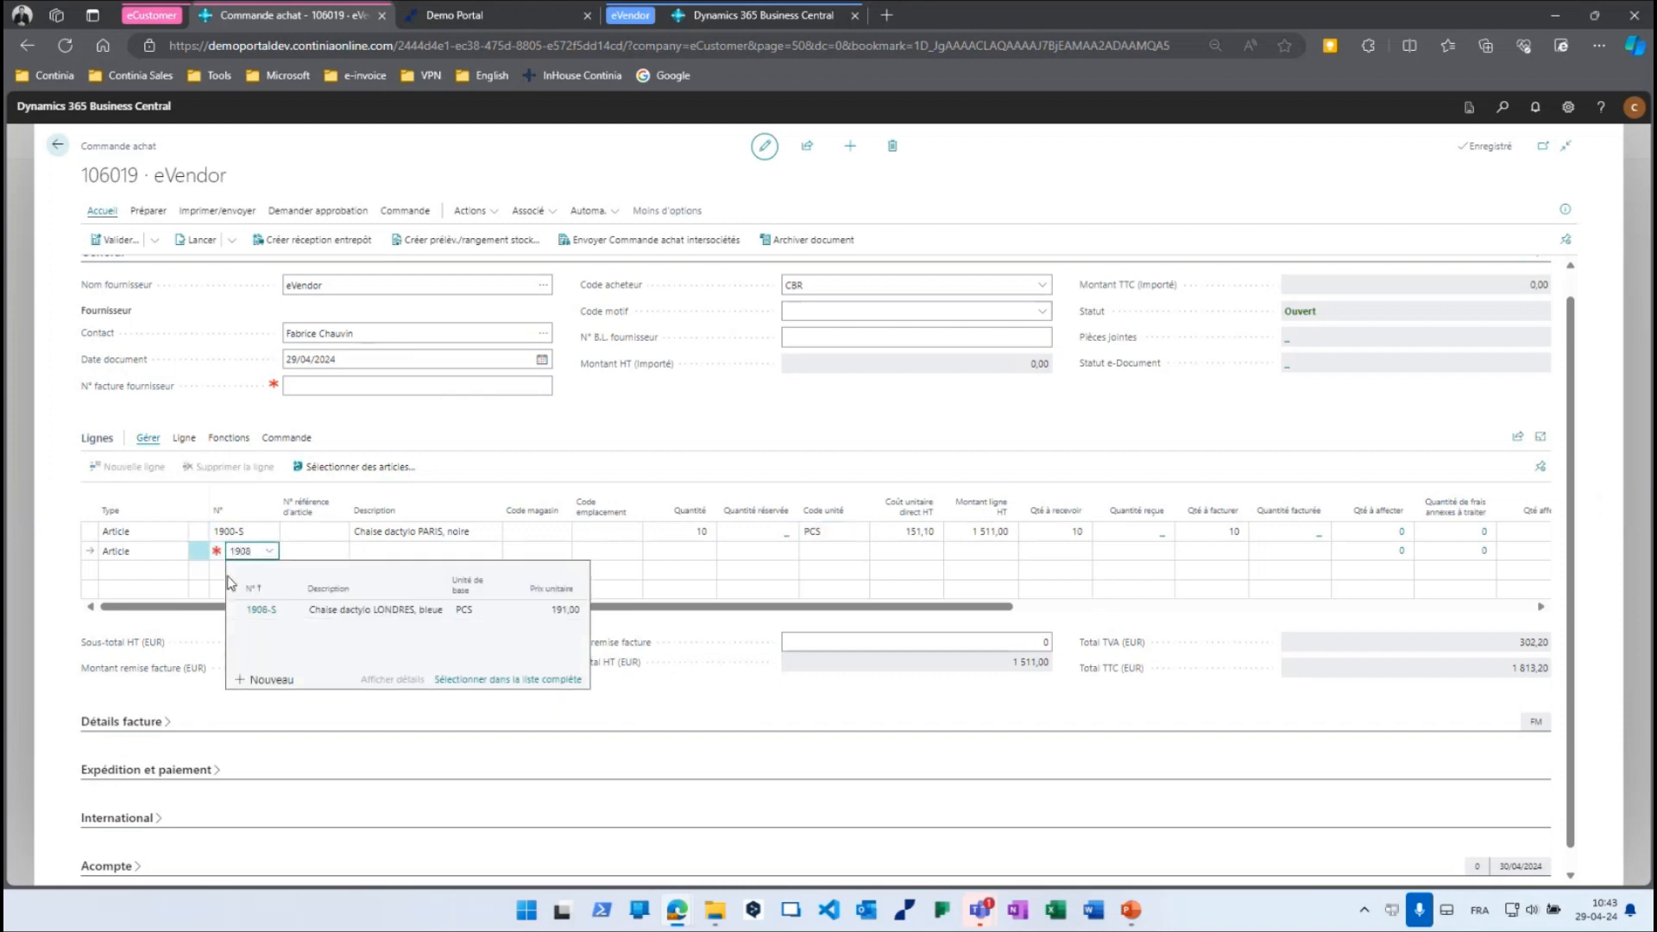
left_click(257, 609)
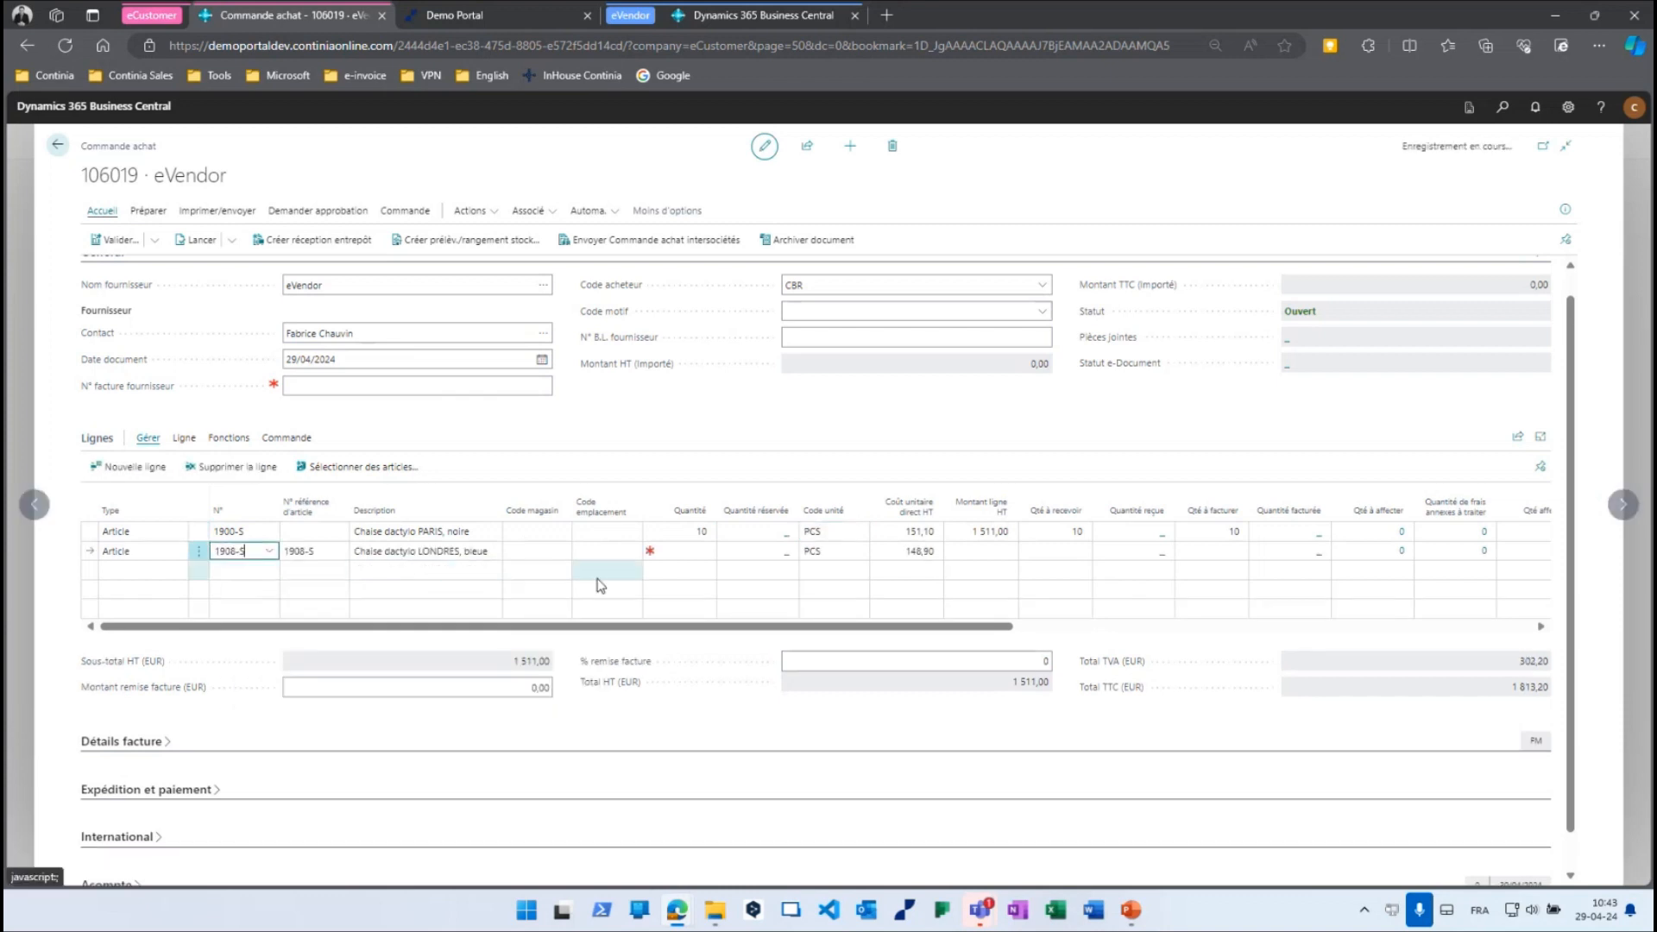
left_click(681, 553)
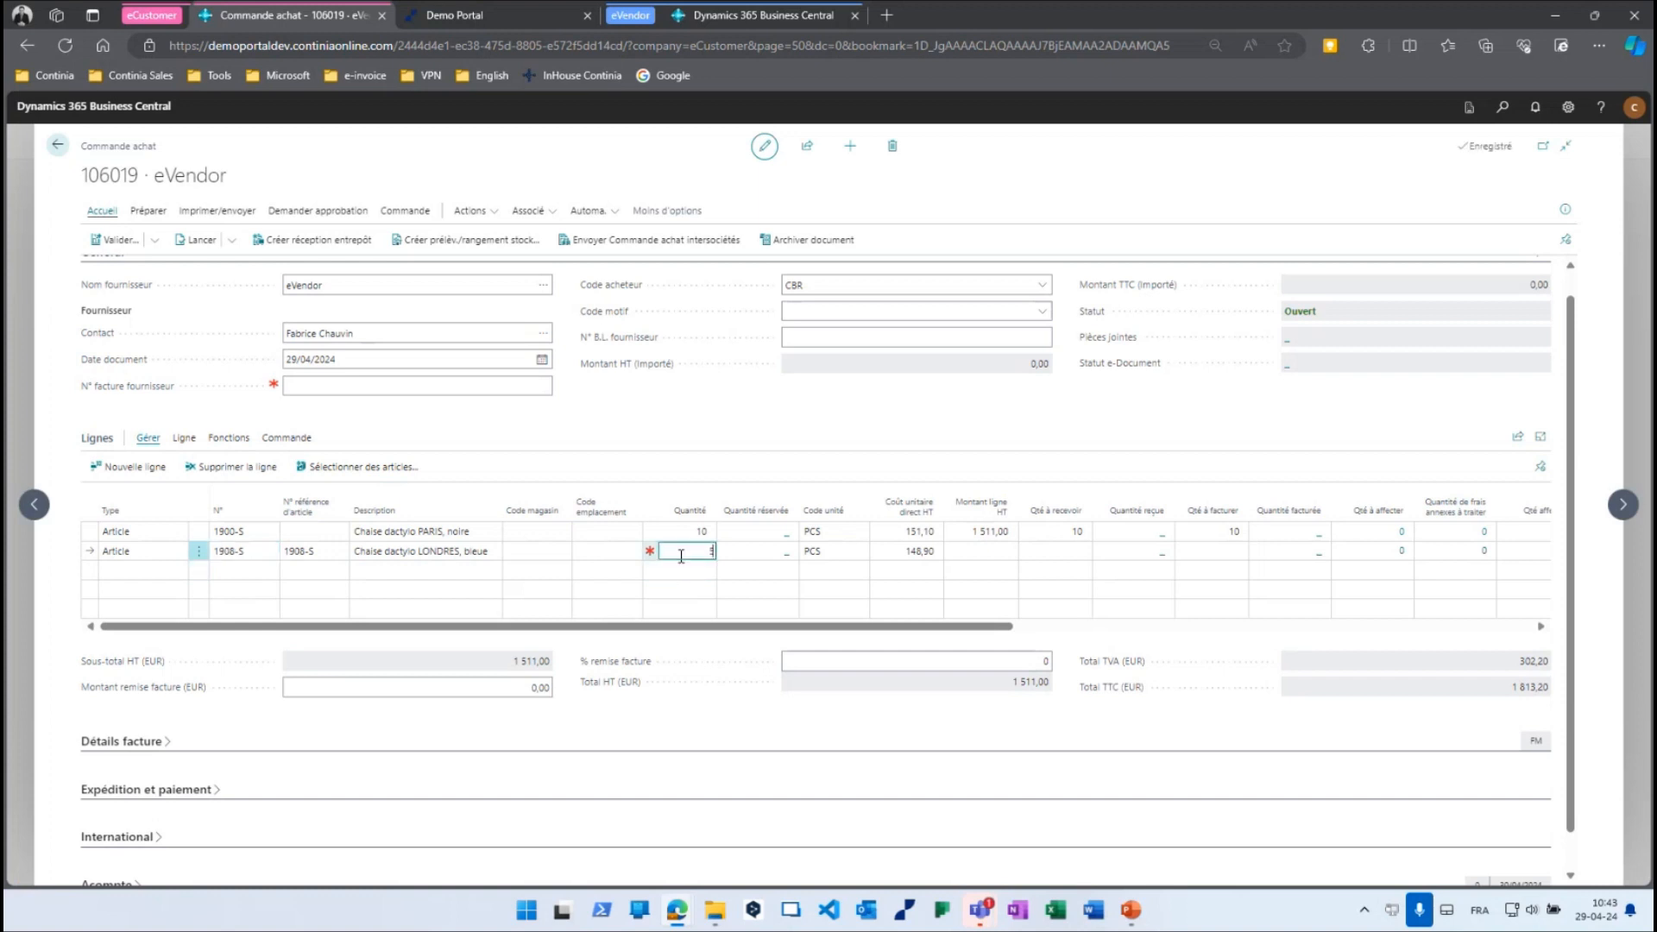
type("5")
key("Tab")
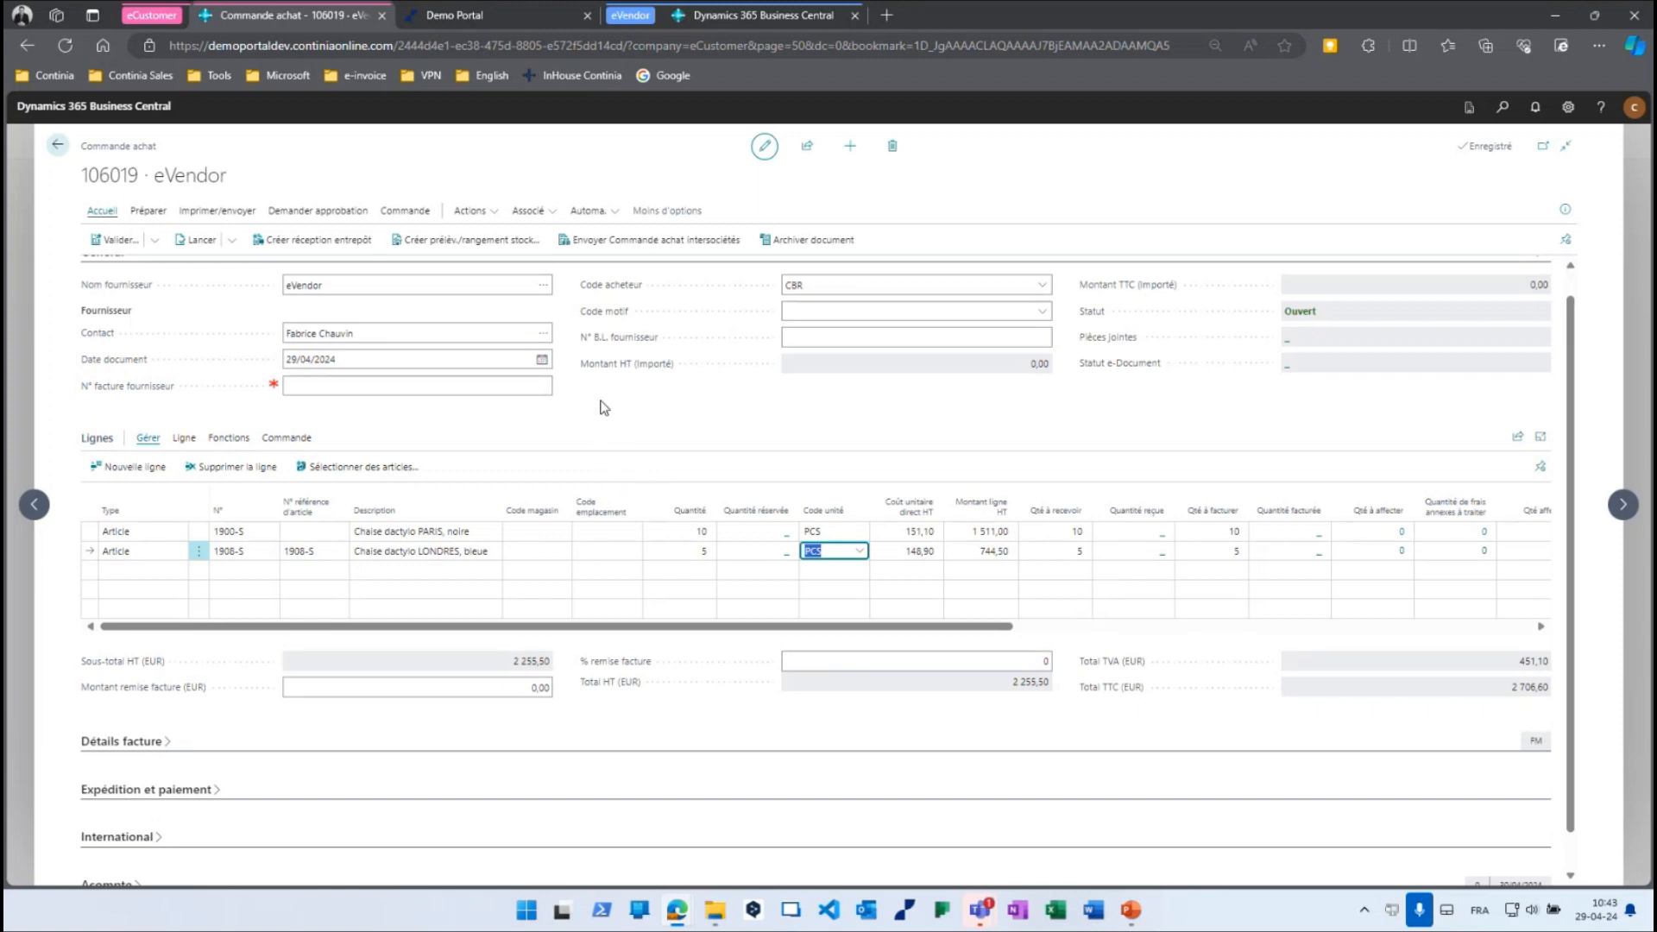
Open the vendor card from the purchase order and check the vendor's document sending profile.
left_click(421, 214)
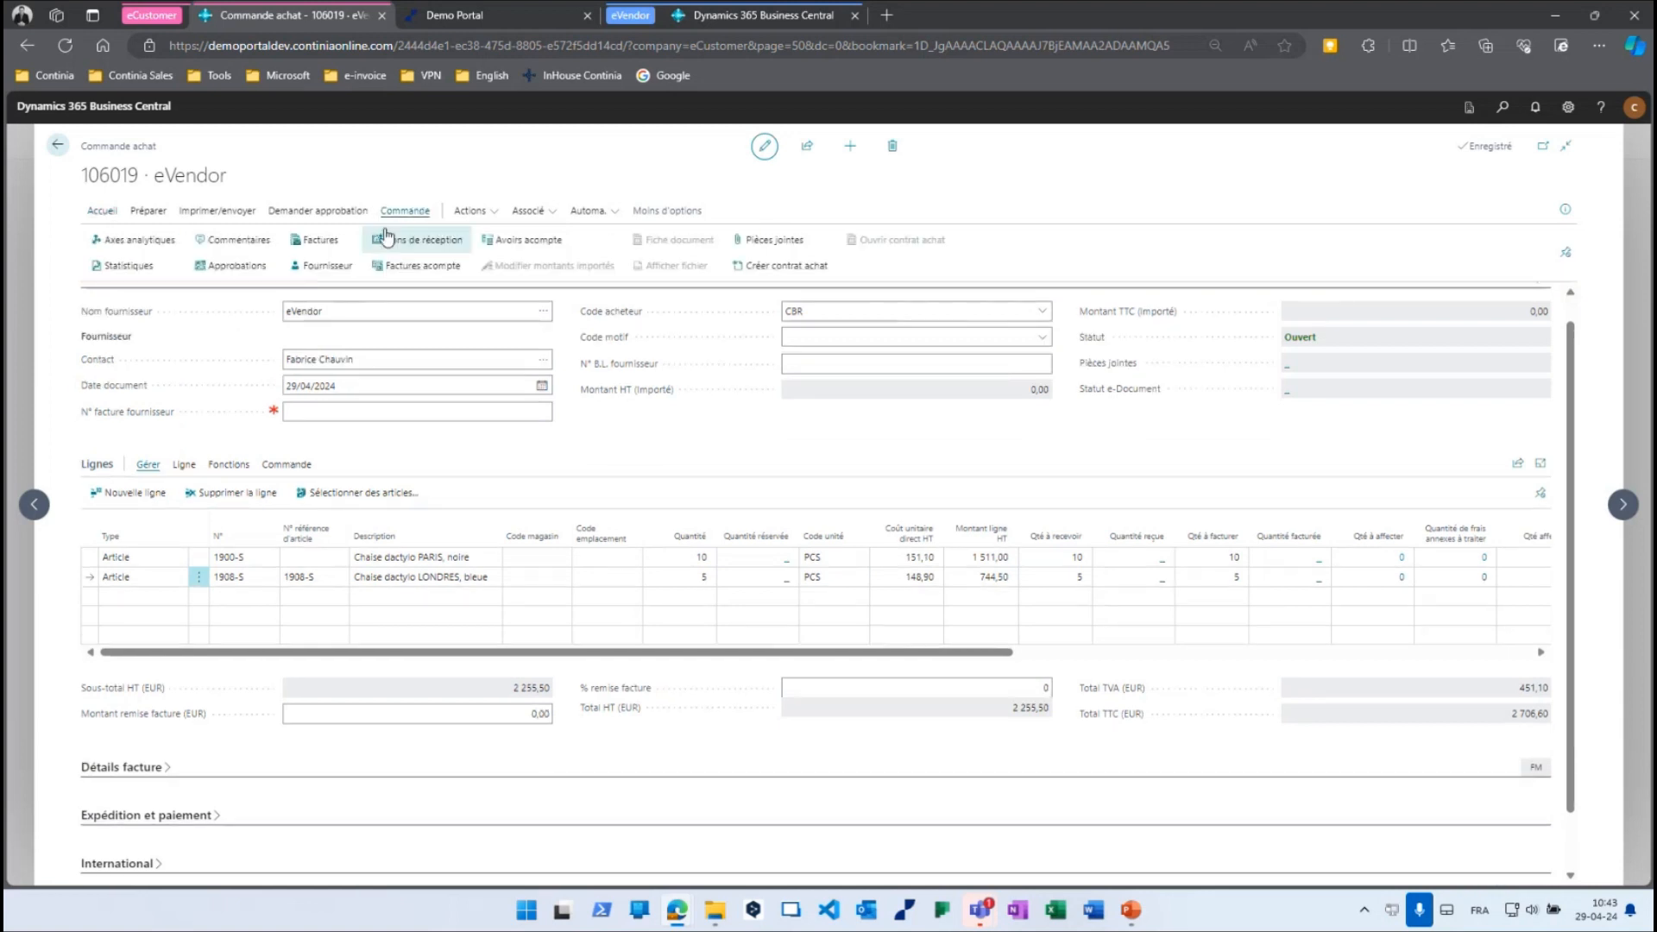
left_click(317, 273)
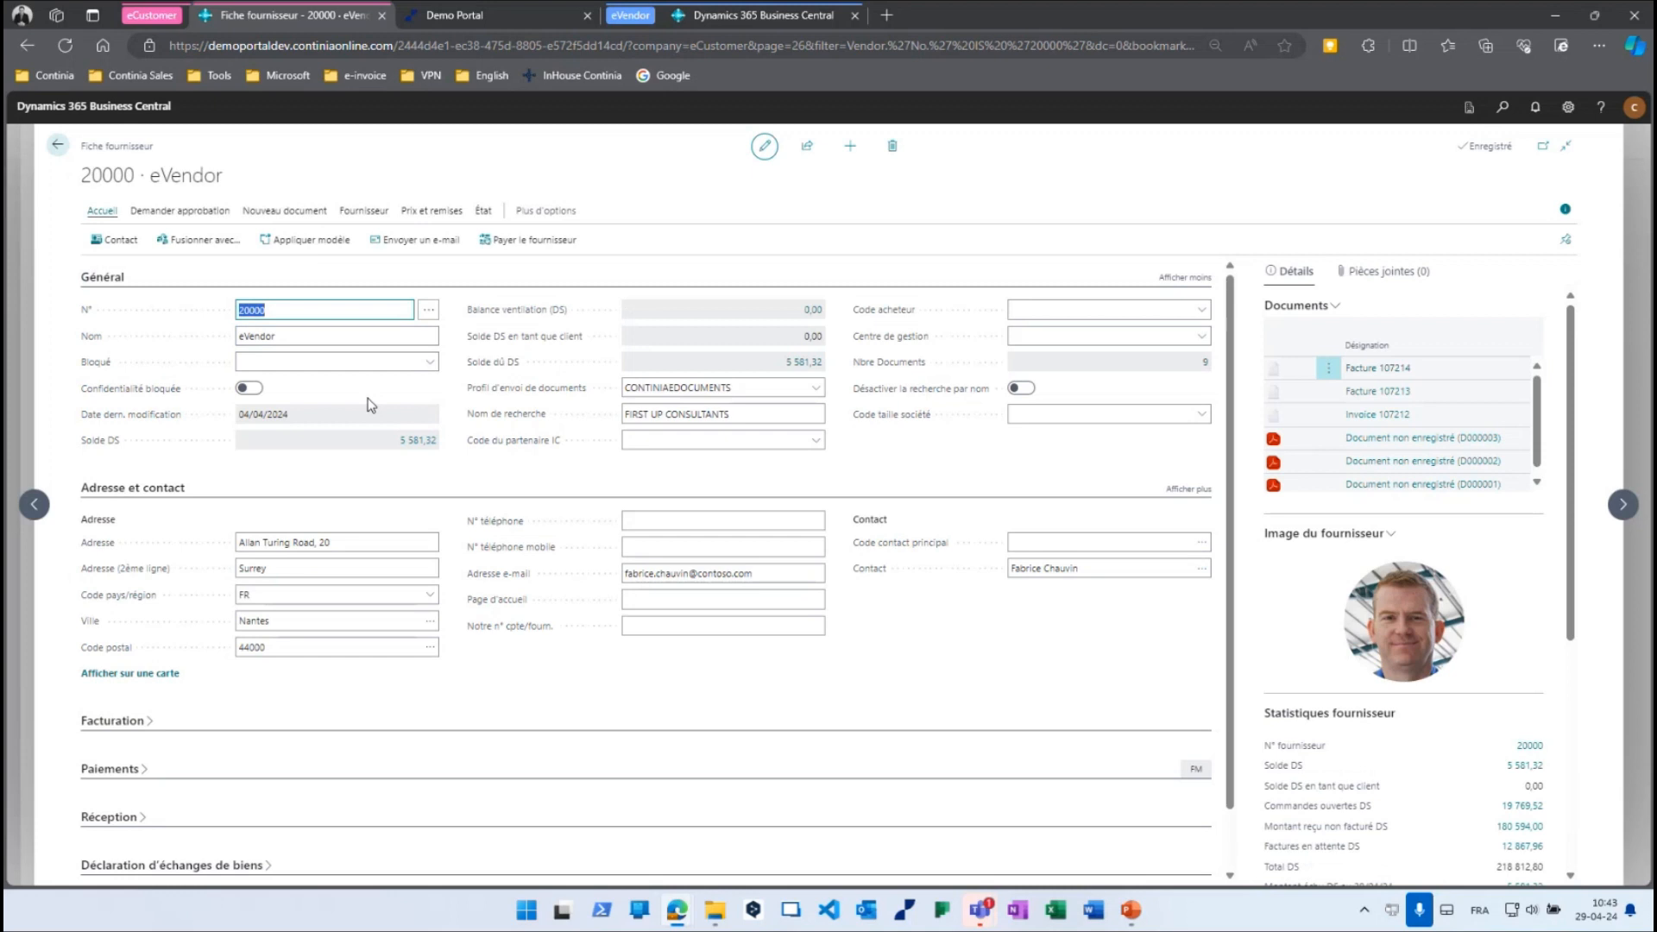
mouse_move(555, 400)
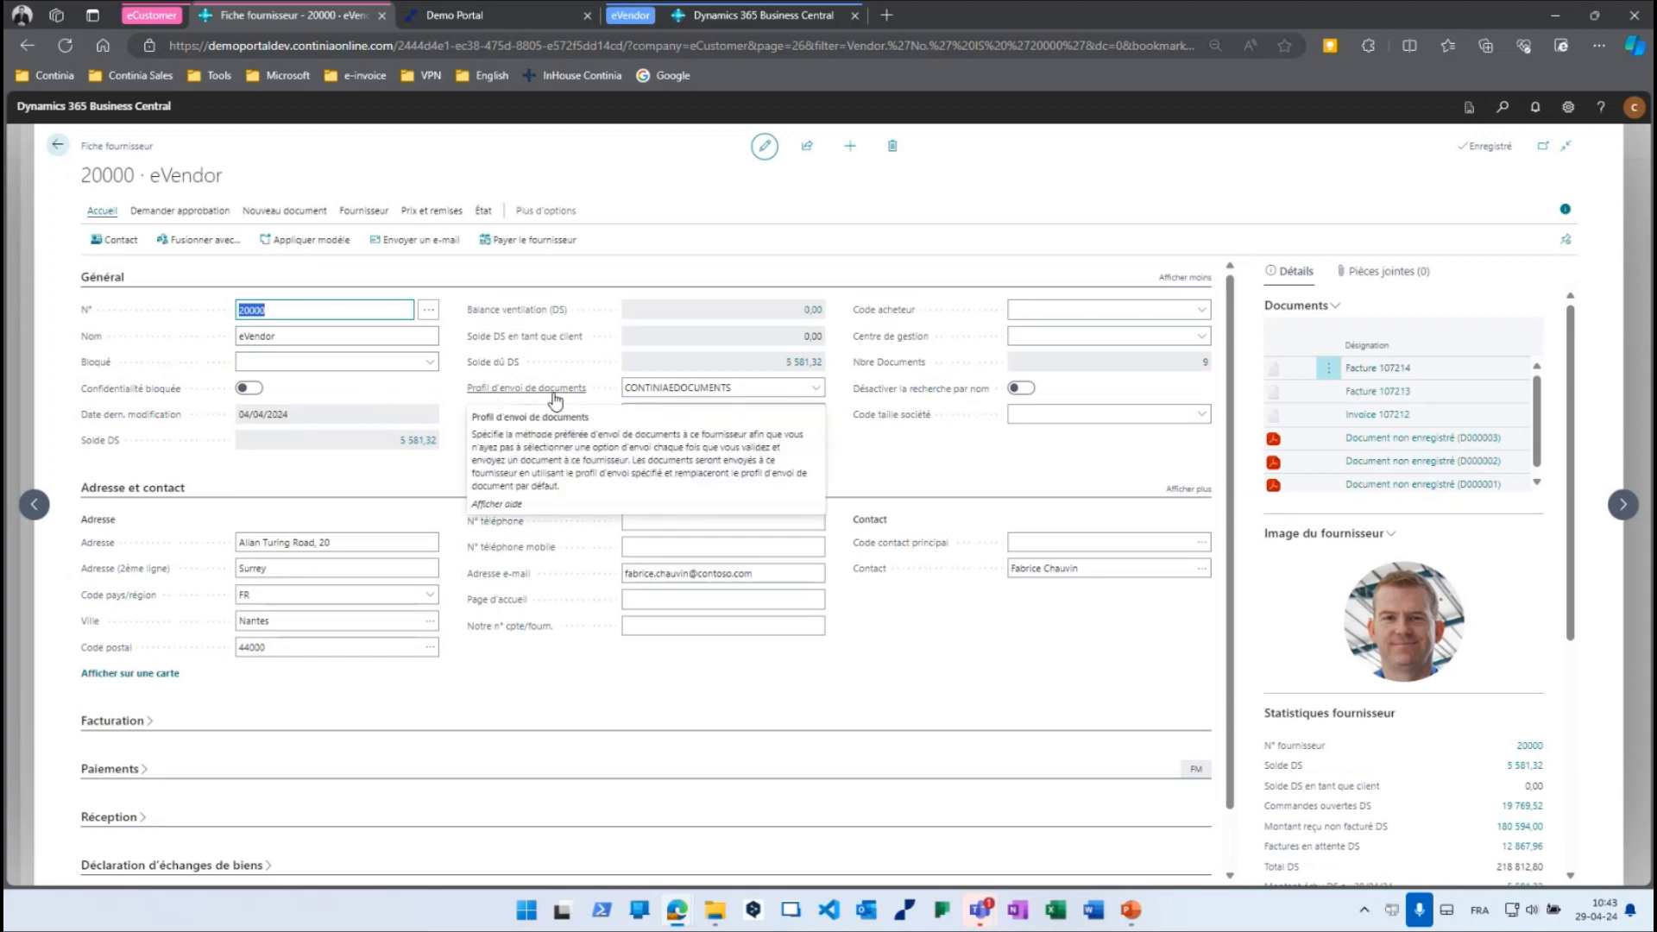
Review the vendor's CONTINIAEDOCUMENTS sending profile and its electronic document delivery option, then return to the purchase order.
left_click(732, 387)
left_click(816, 389)
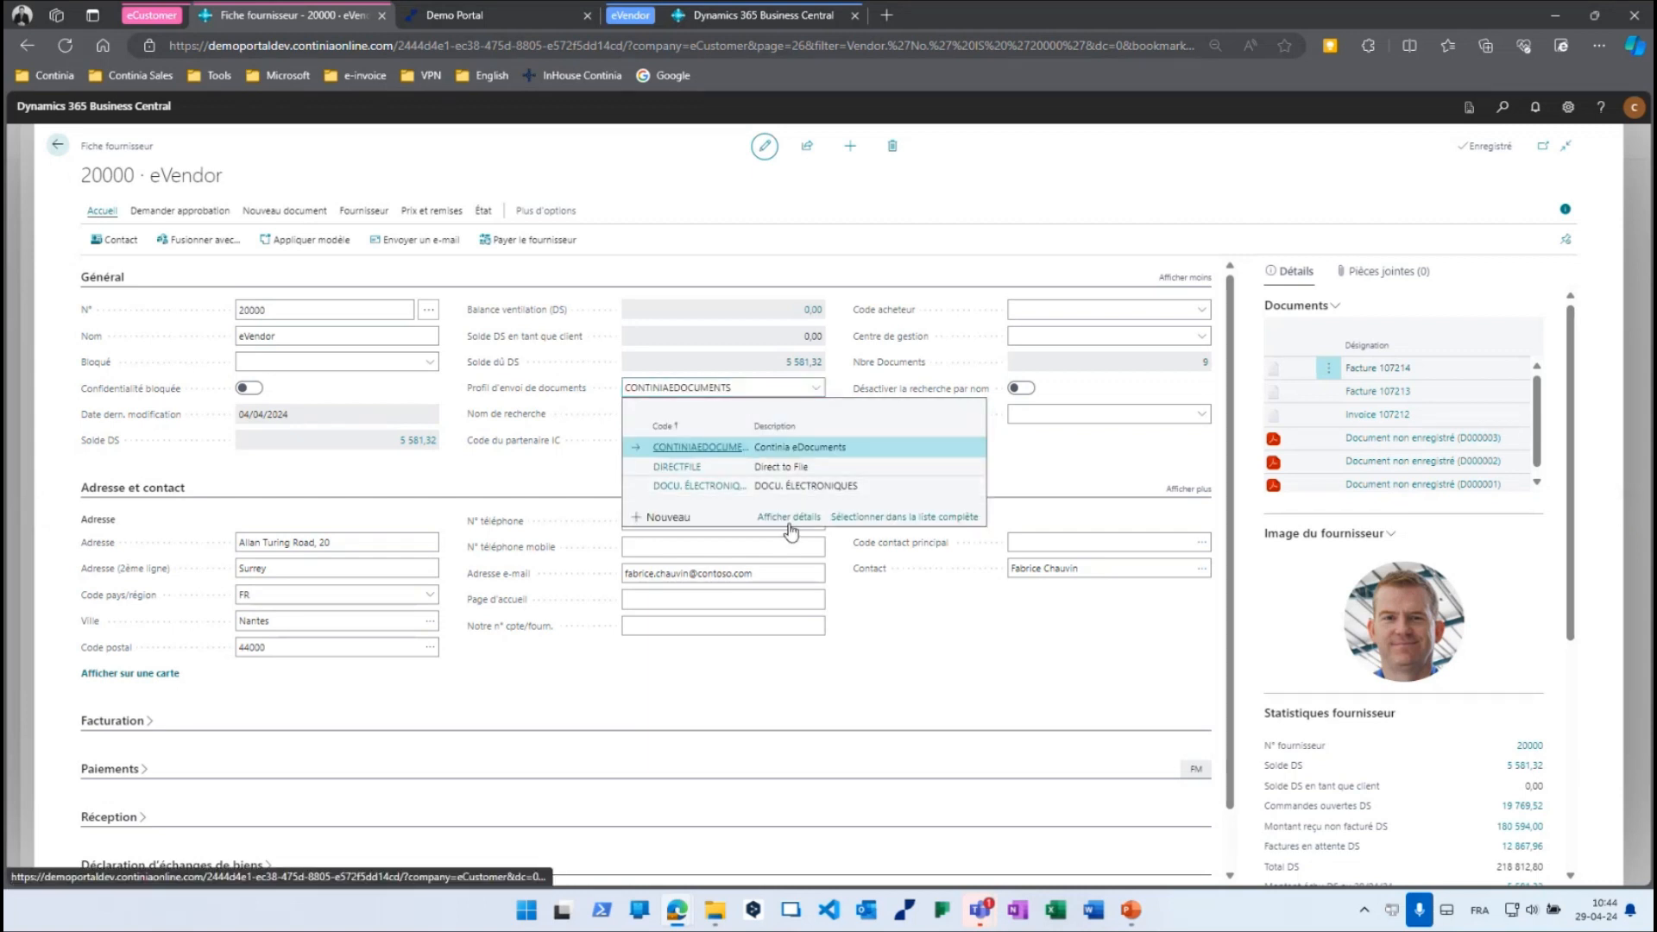
left_click(787, 518)
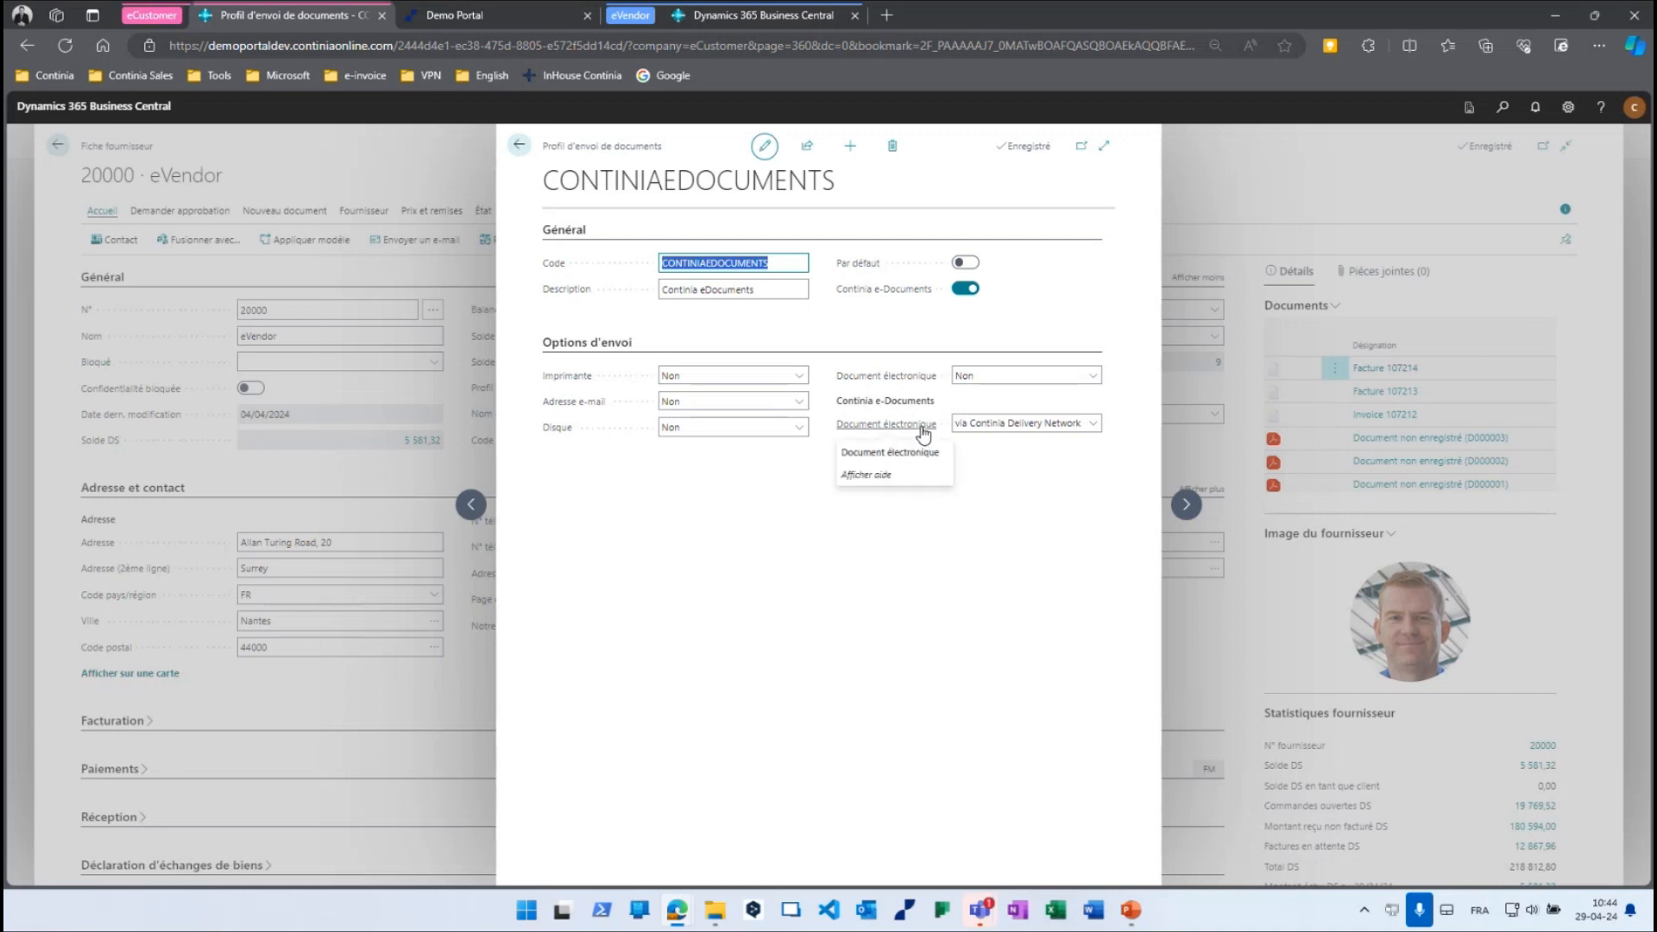
left_click(975, 427)
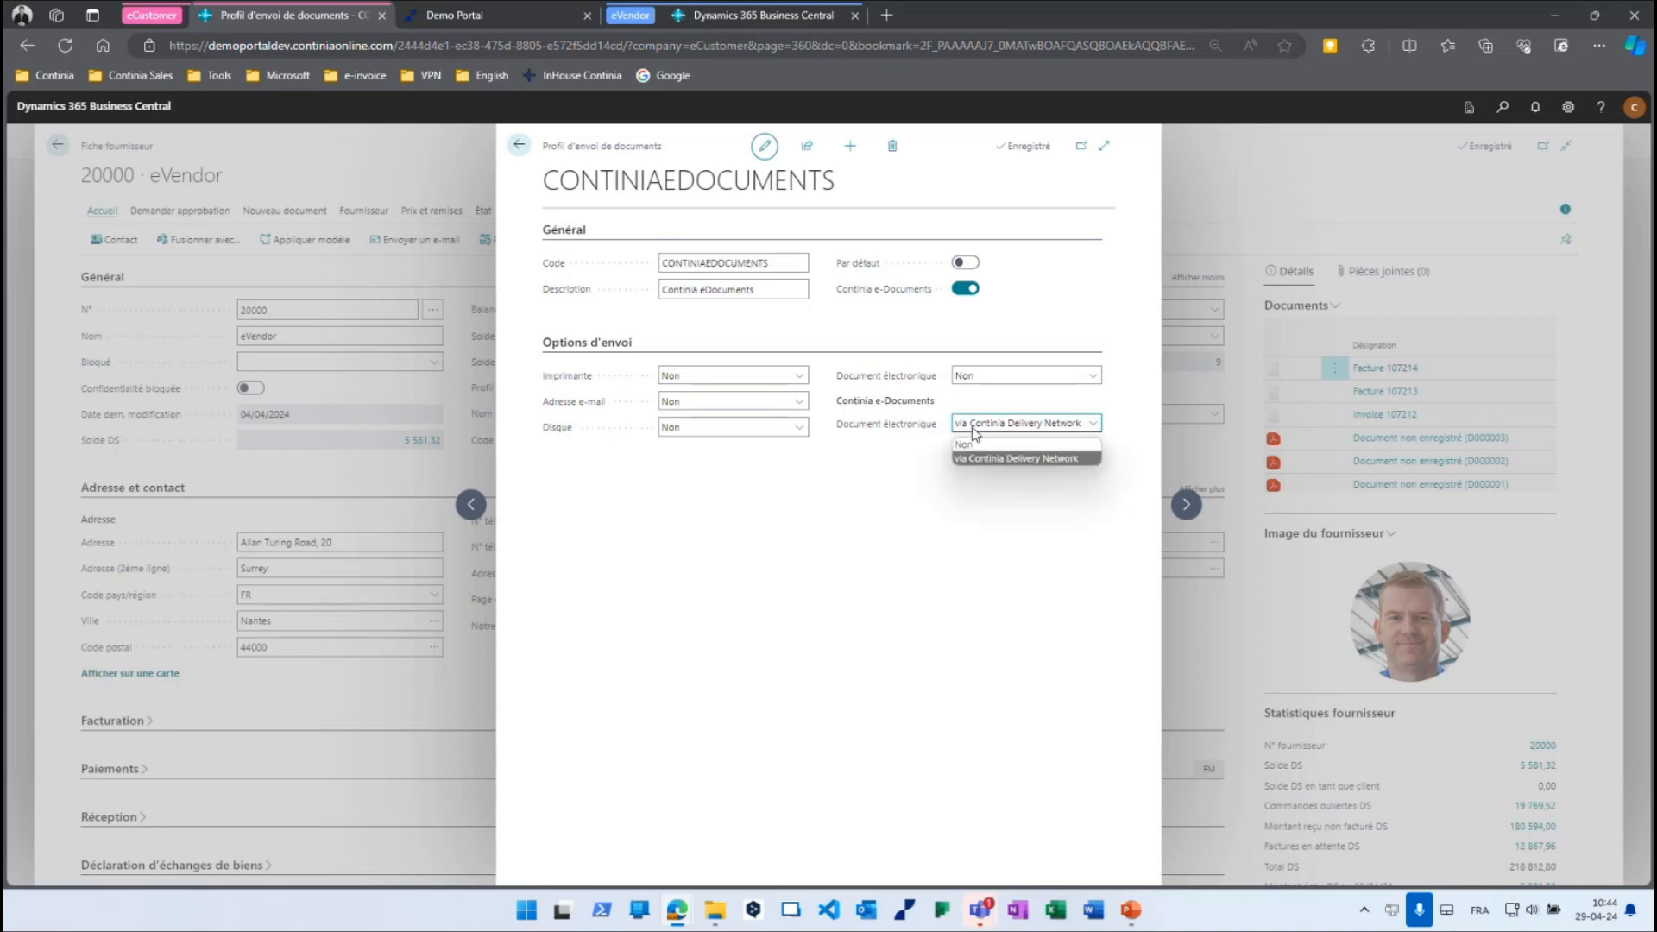
left_click(1086, 464)
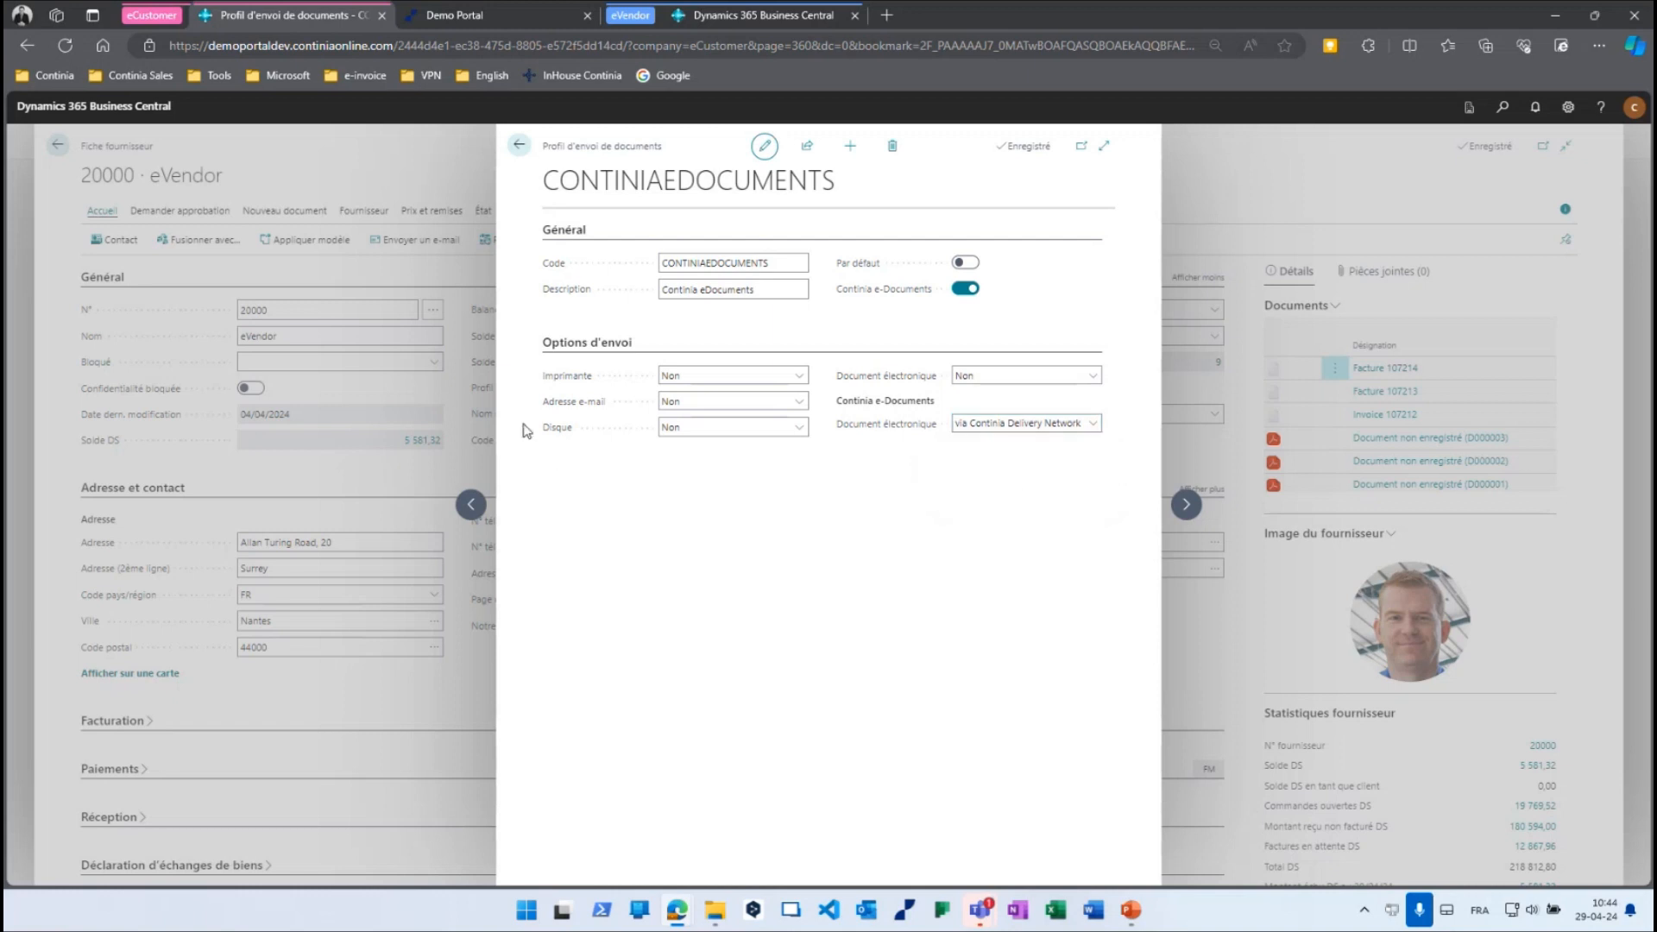
left_click(517, 150)
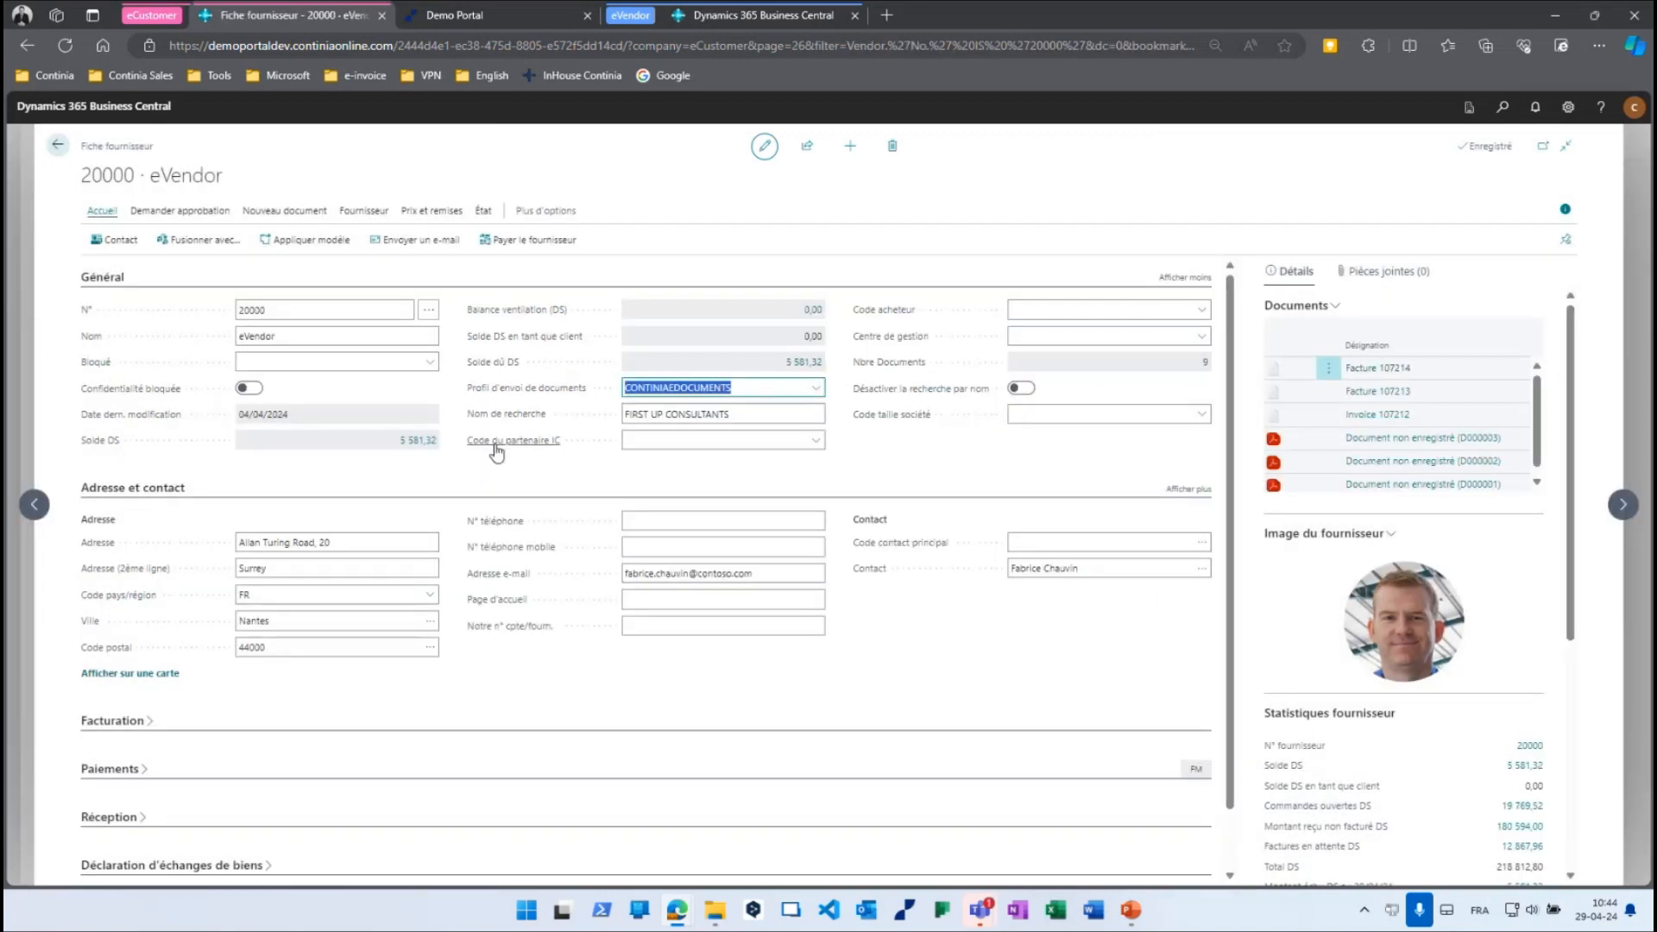
mouse_move(488, 451)
left_click(58, 145)
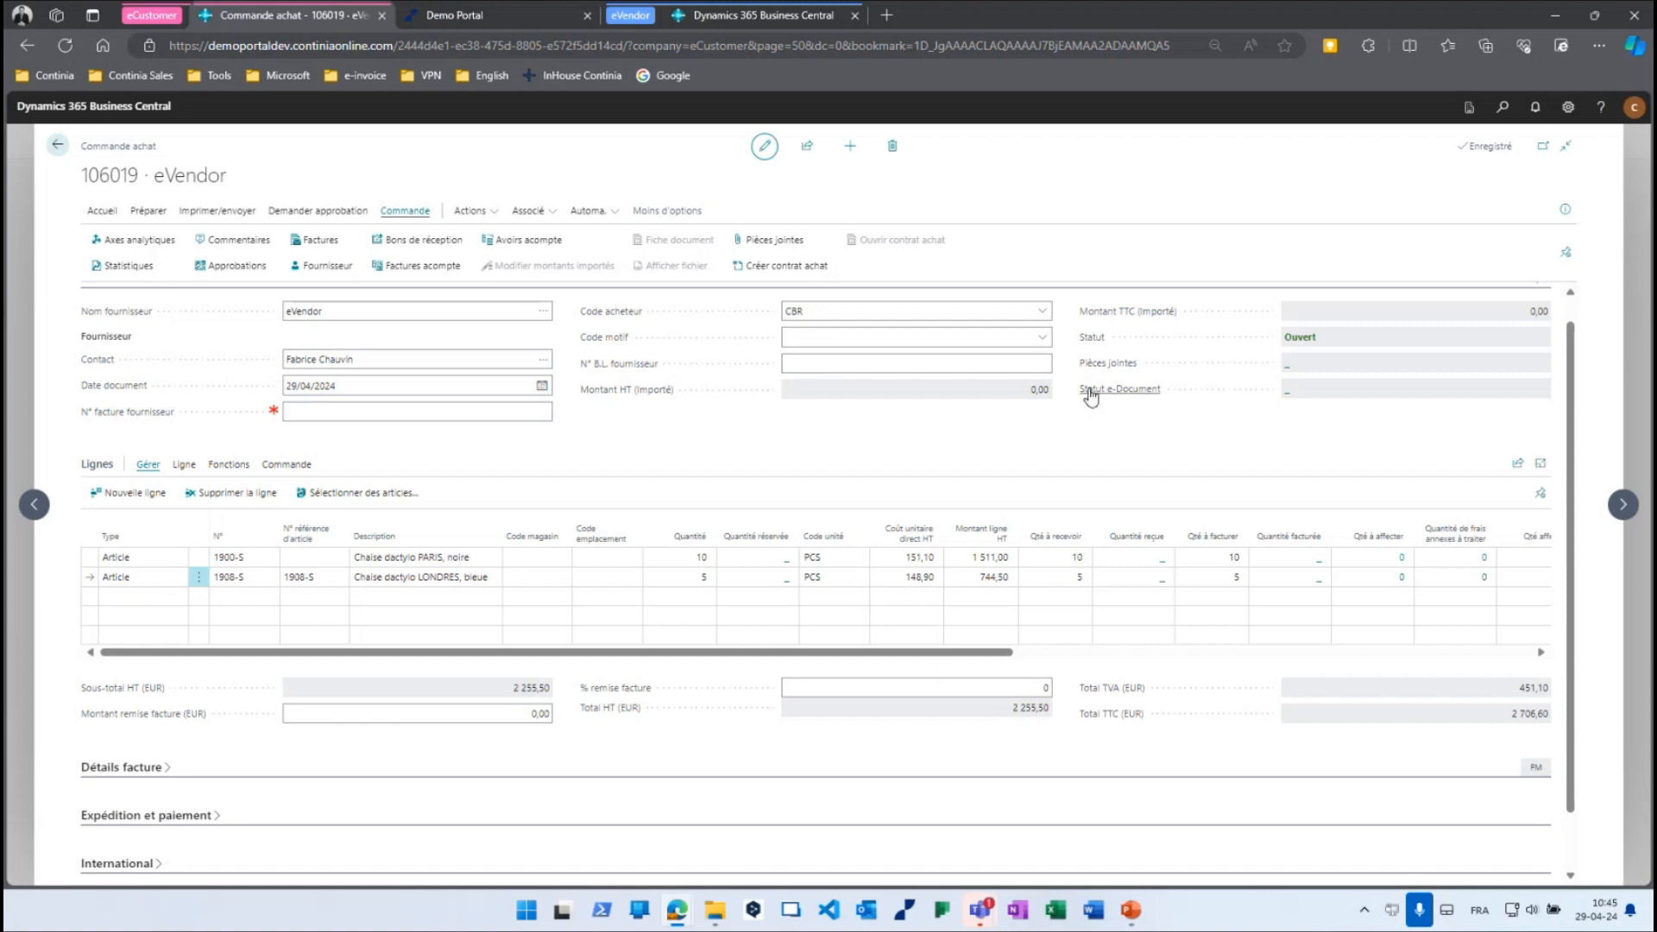
Send the purchase order to the vendor as an electronic document via Continia Delivery Network.
mouse_move(1094, 405)
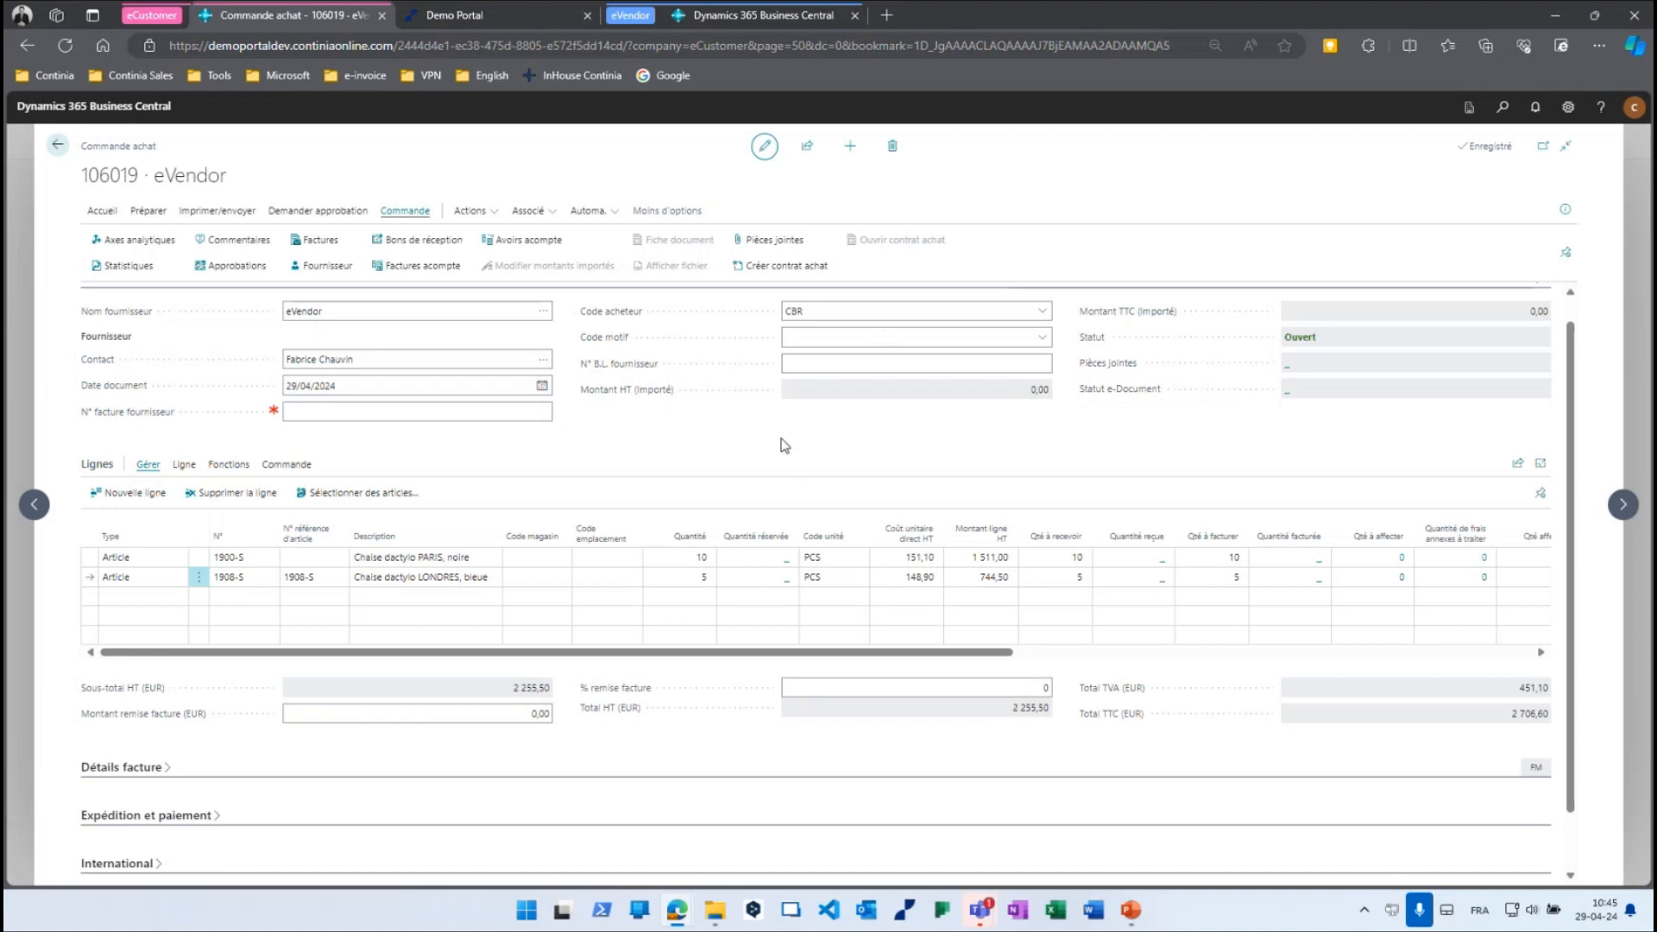
left_click(225, 220)
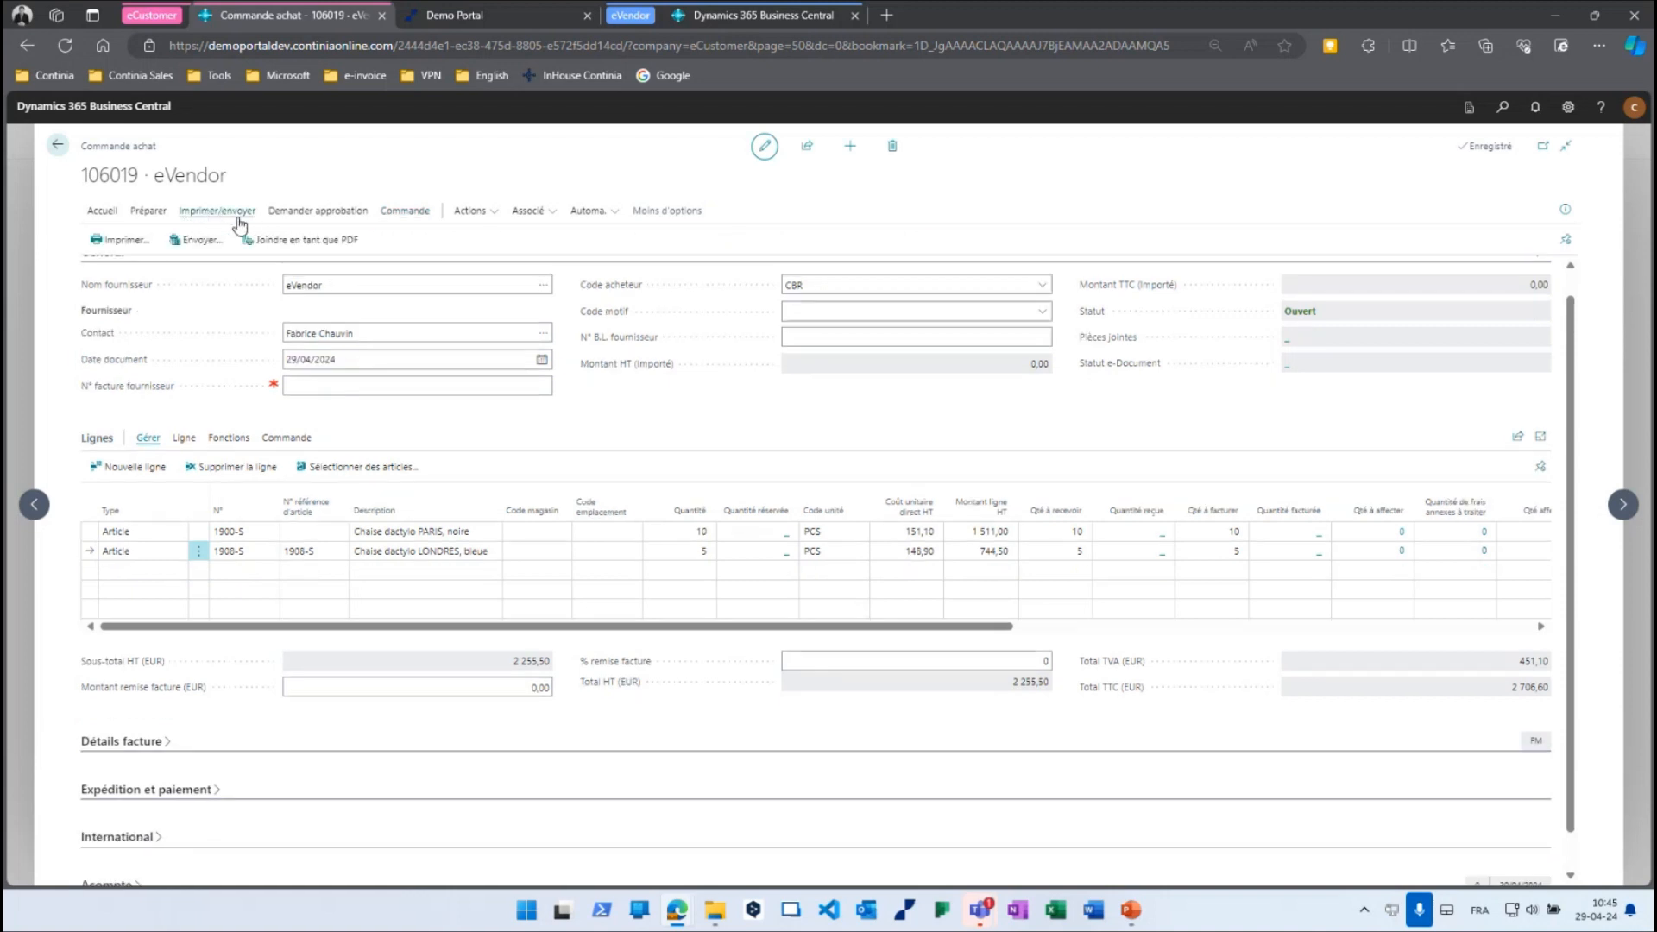
left_click(198, 245)
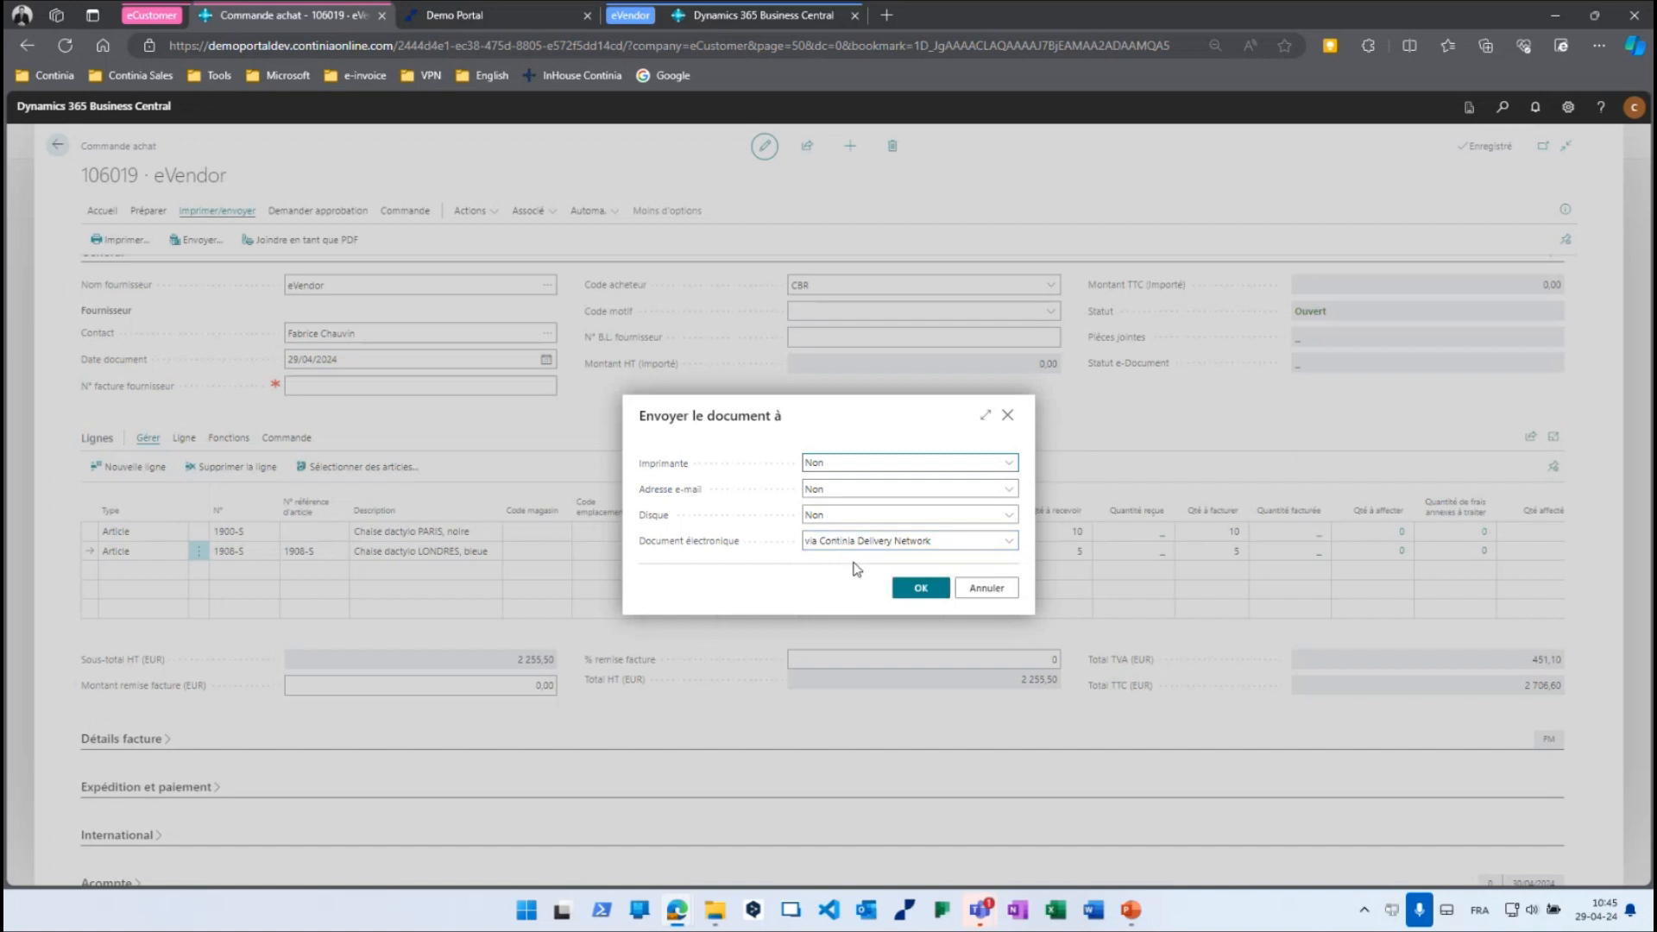
left_click(921, 590)
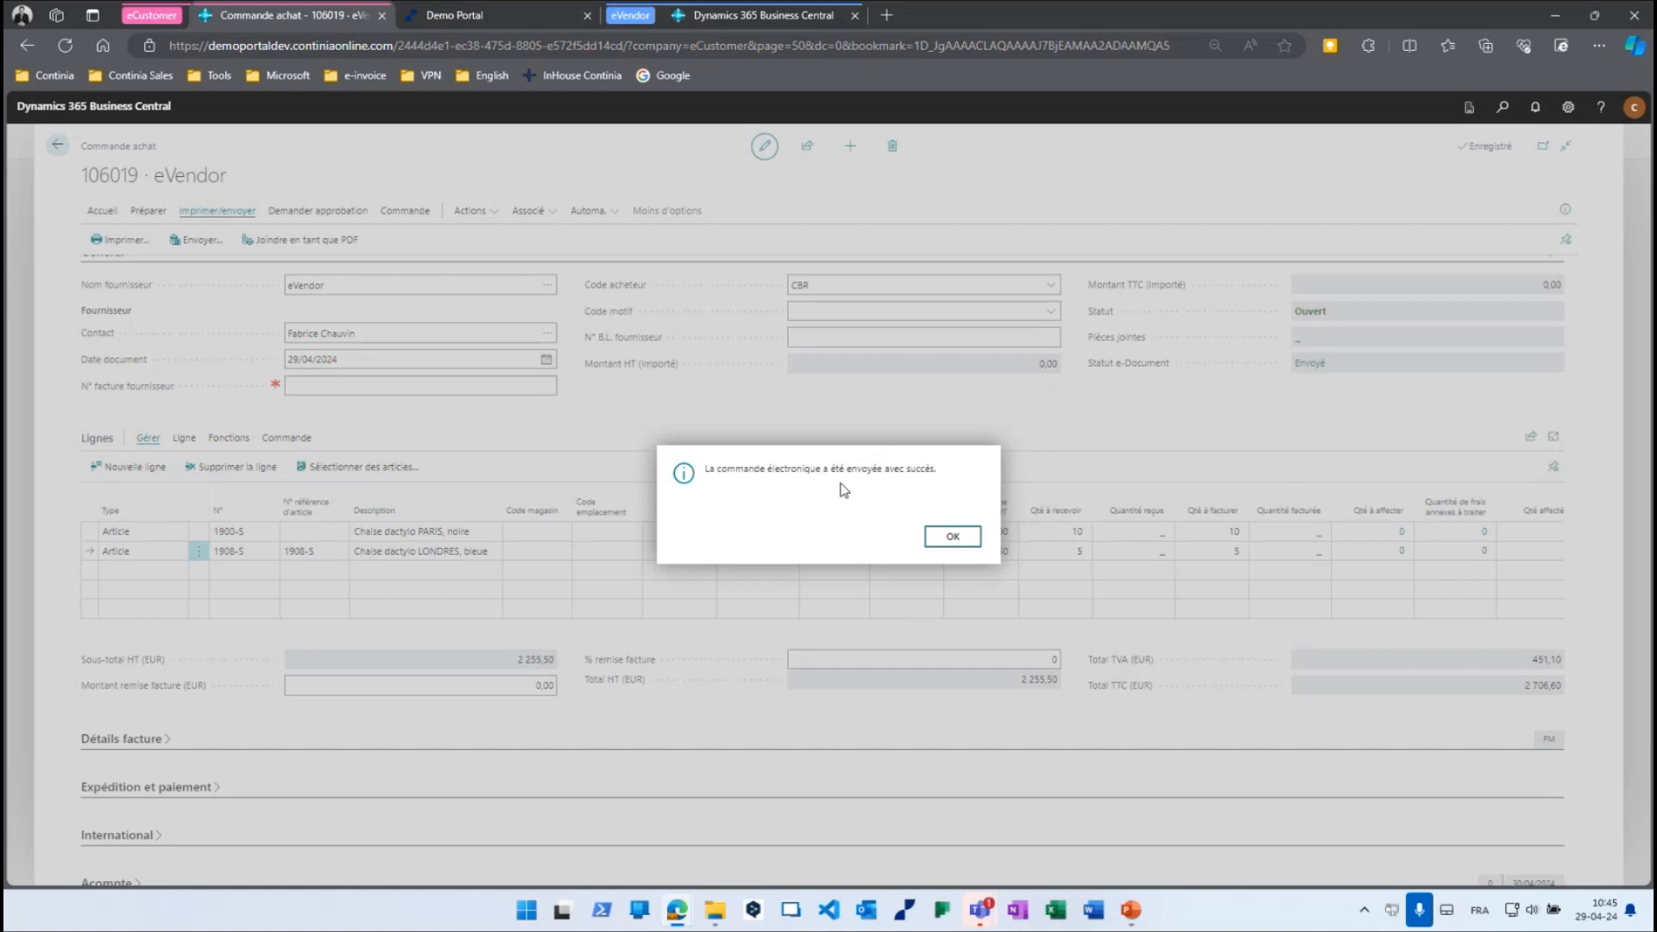
left_click(945, 534)
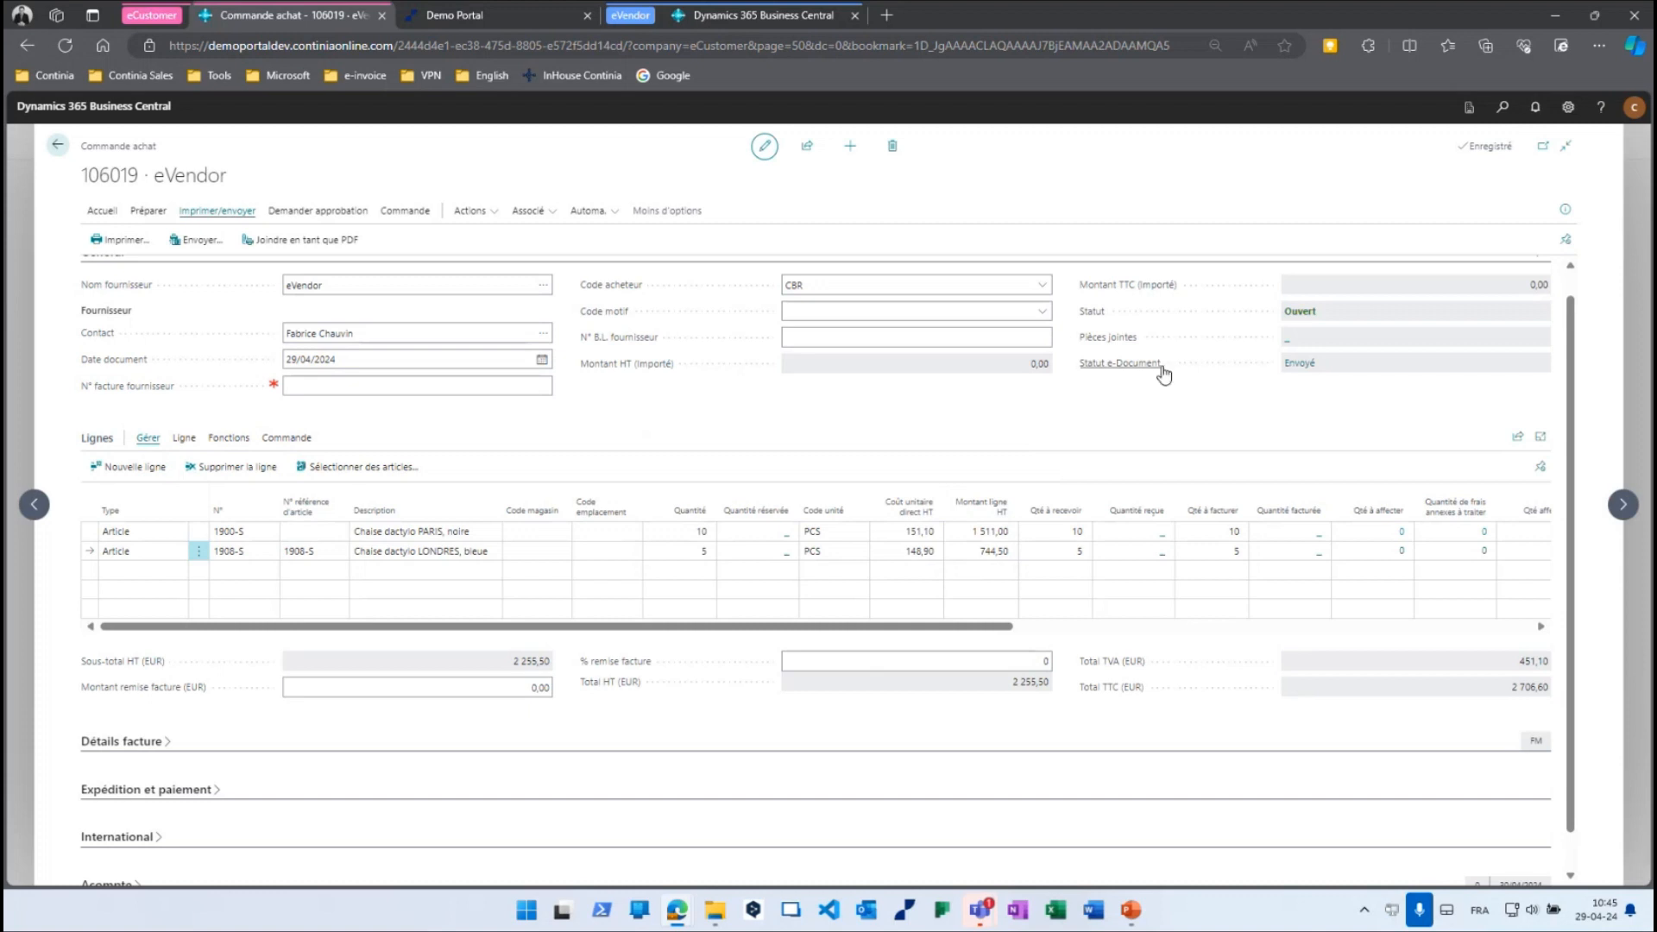
Examine the outgoing e-document from the order's e-document status and return to the purchase order list.
left_click(1301, 364)
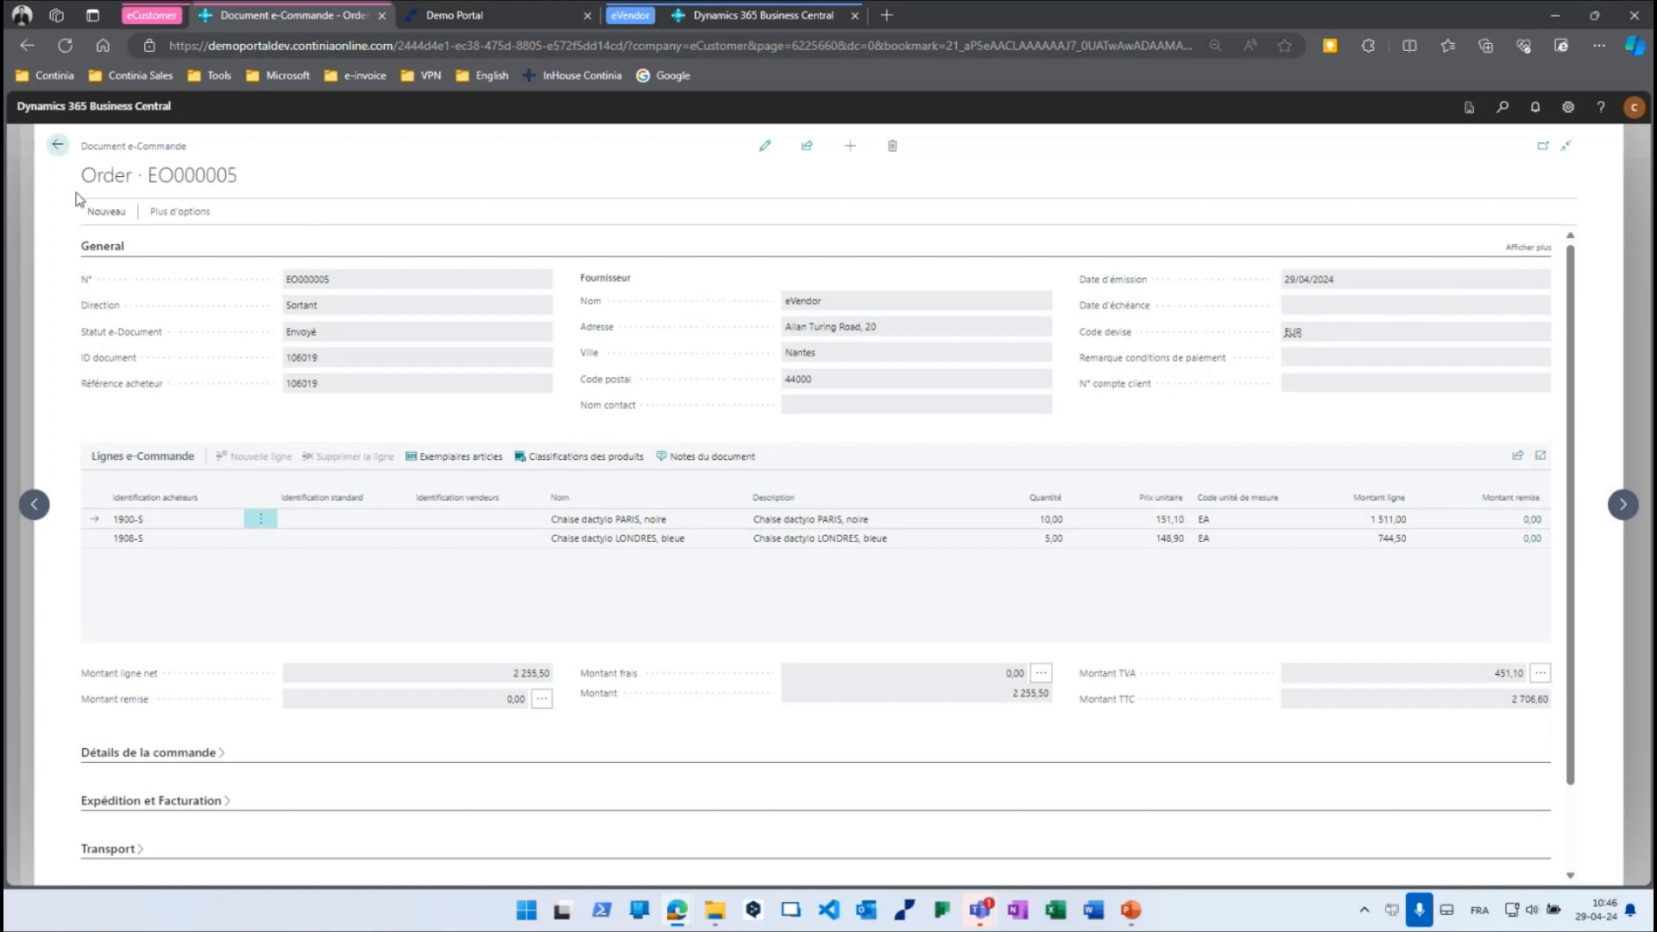
left_click(57, 152)
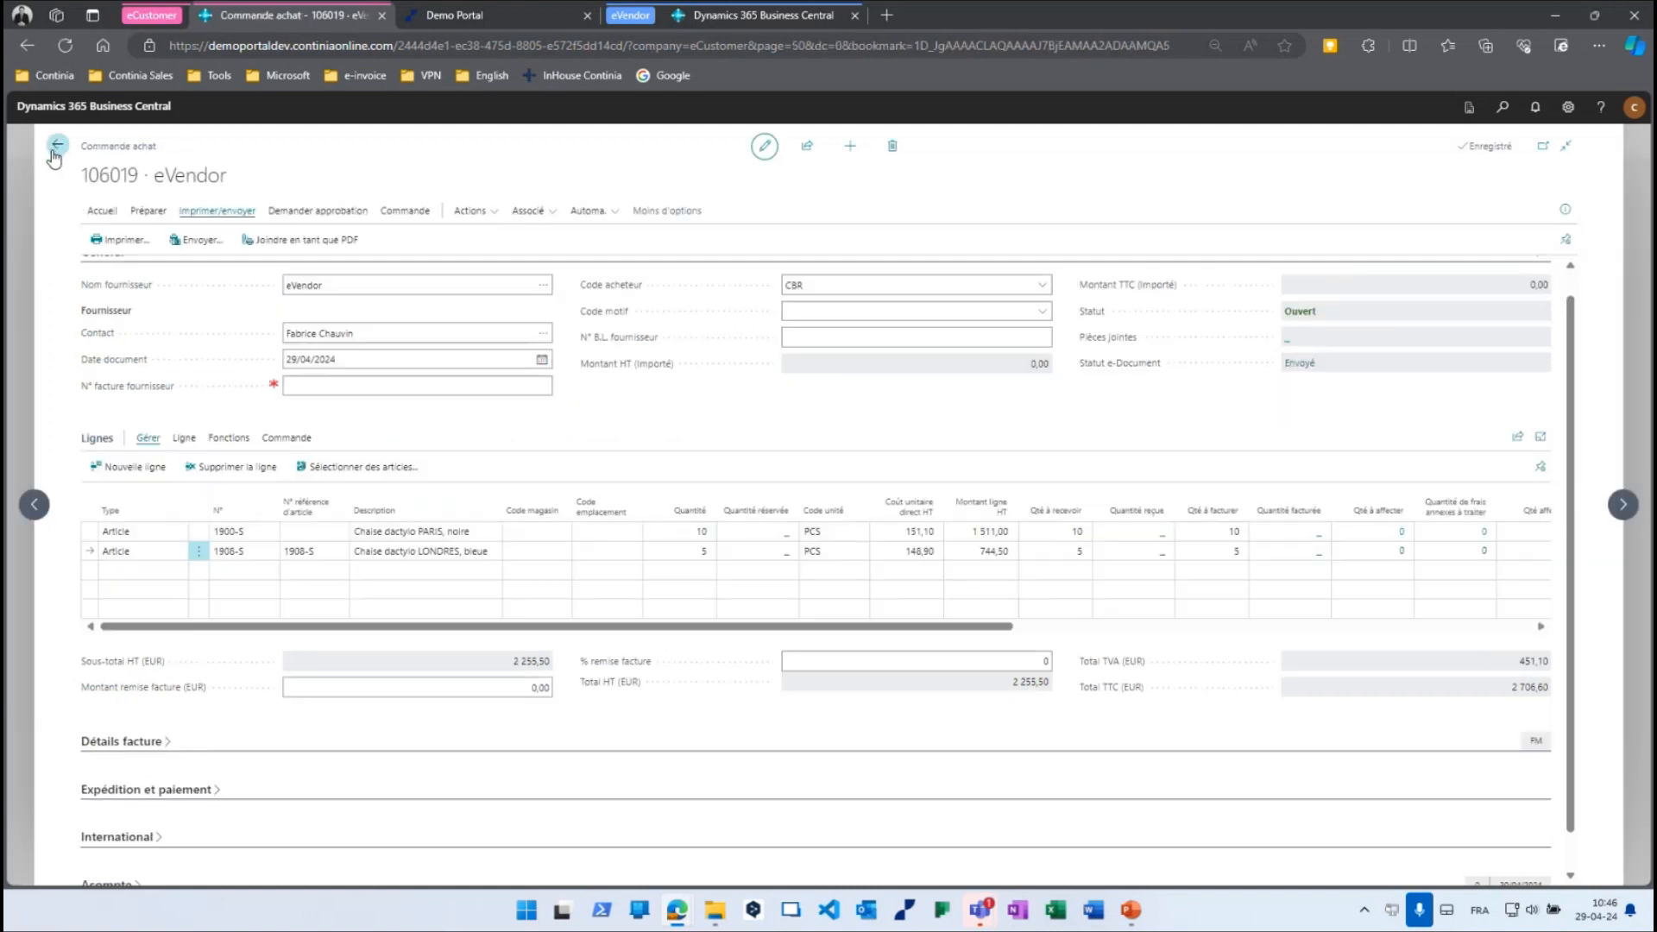
left_click(55, 148)
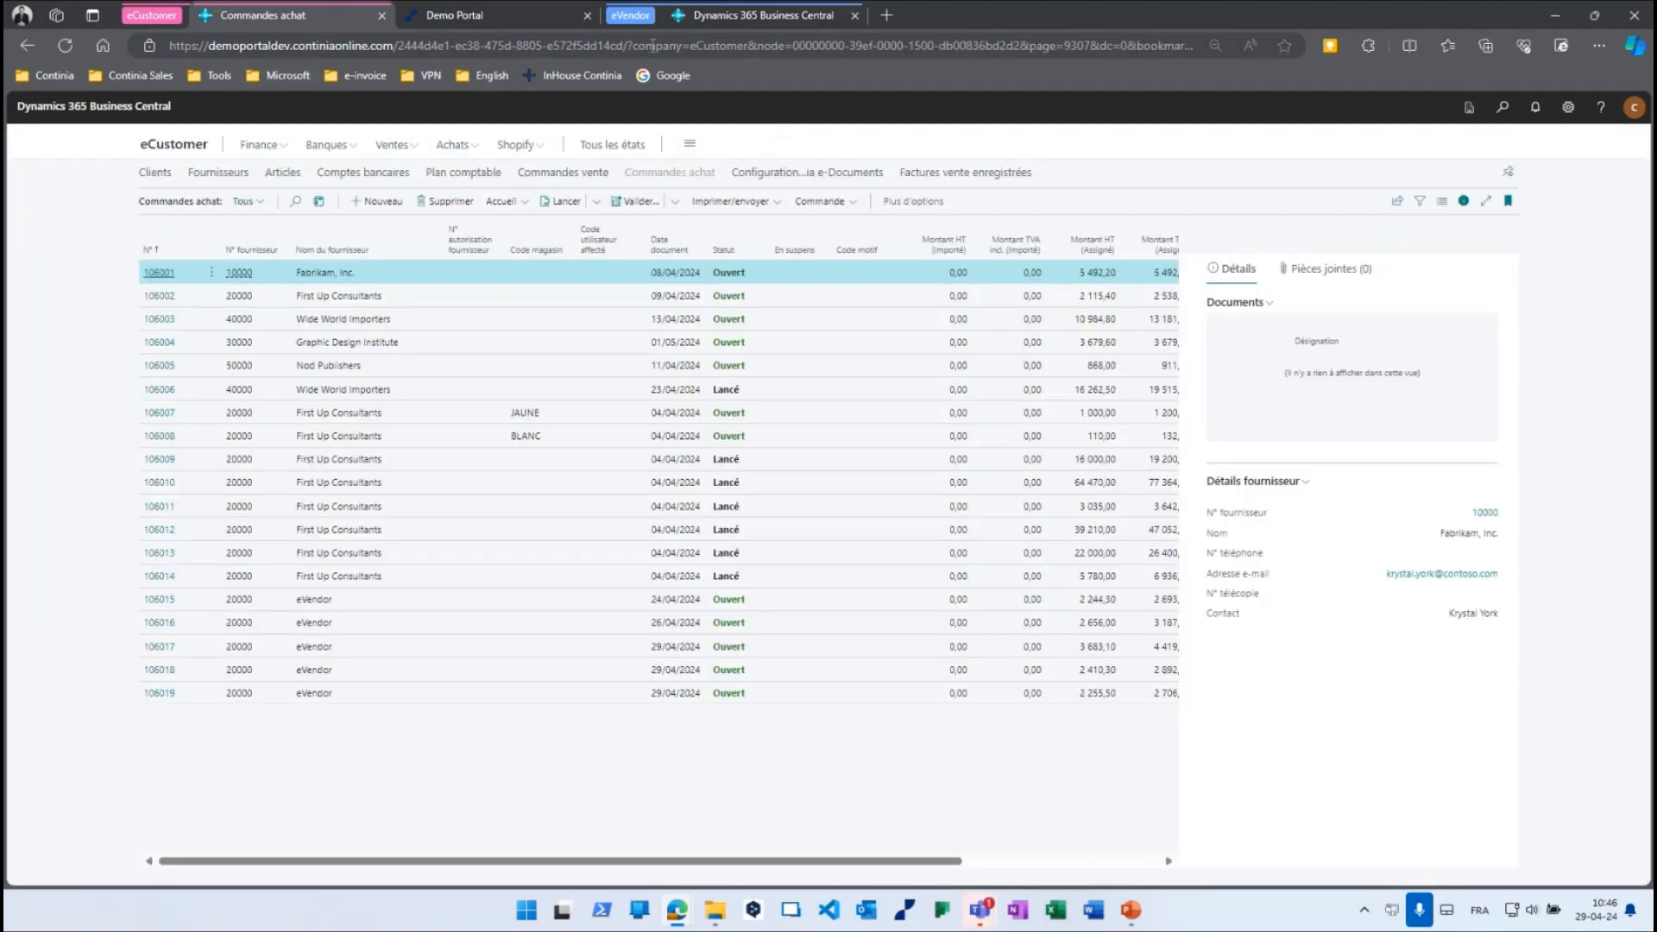
Switch to the eVendor company and import the waiting Document Capture files.
left_click(777, 19)
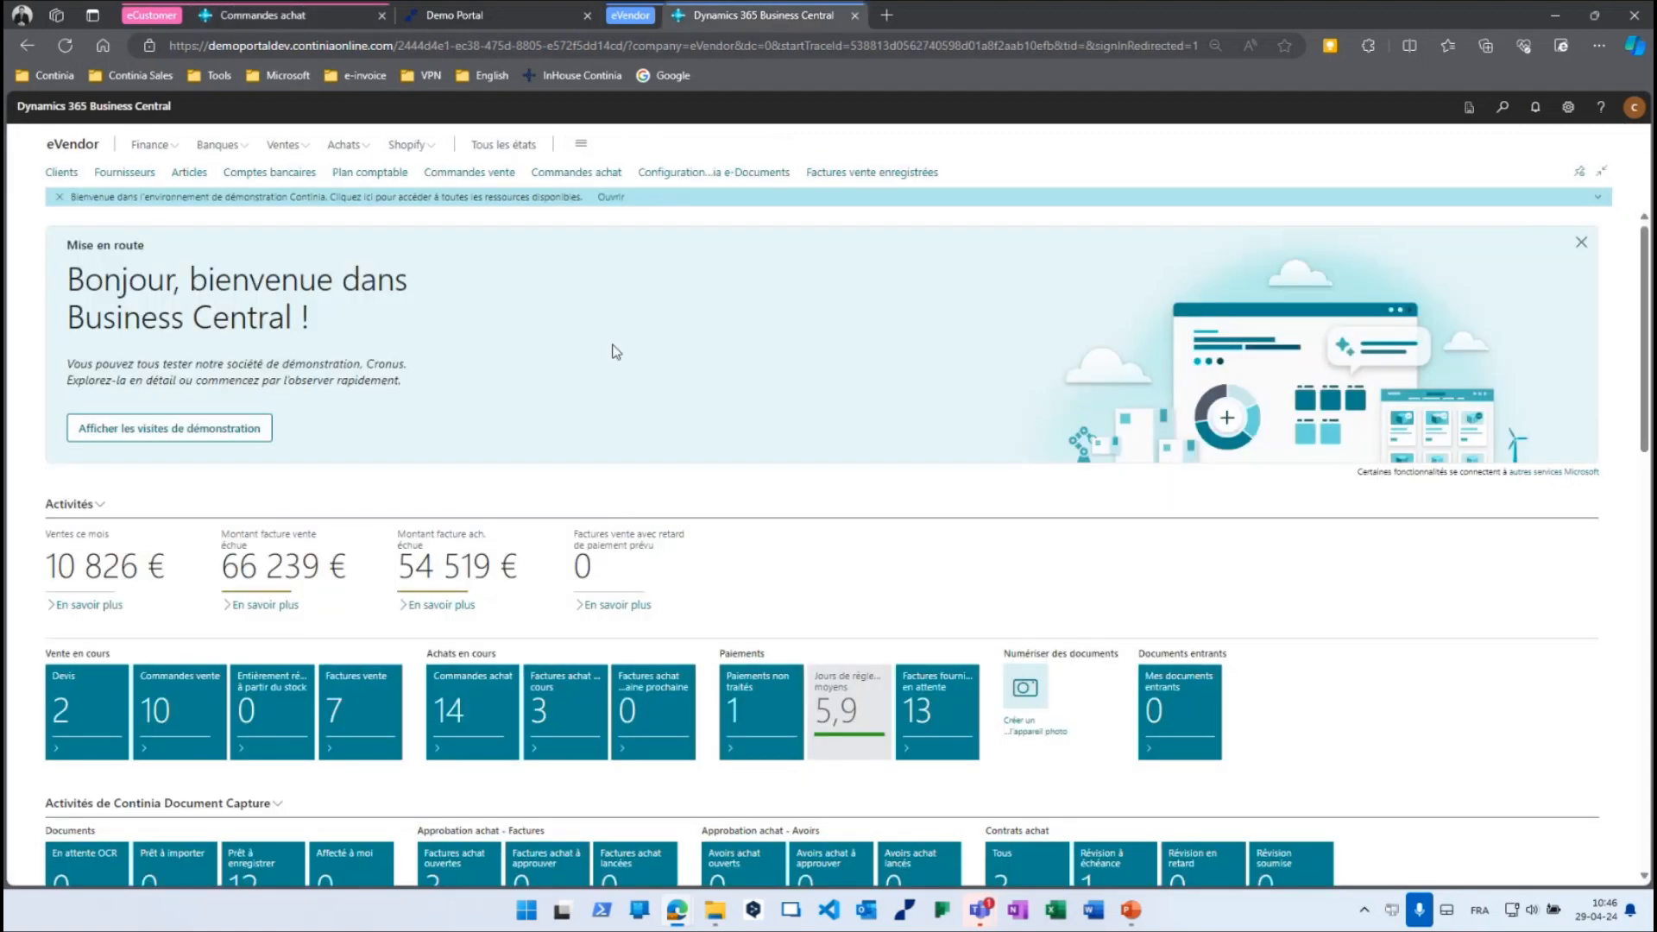
scroll(601, 365, "down", 2)
scroll(602, 365, "down", 3)
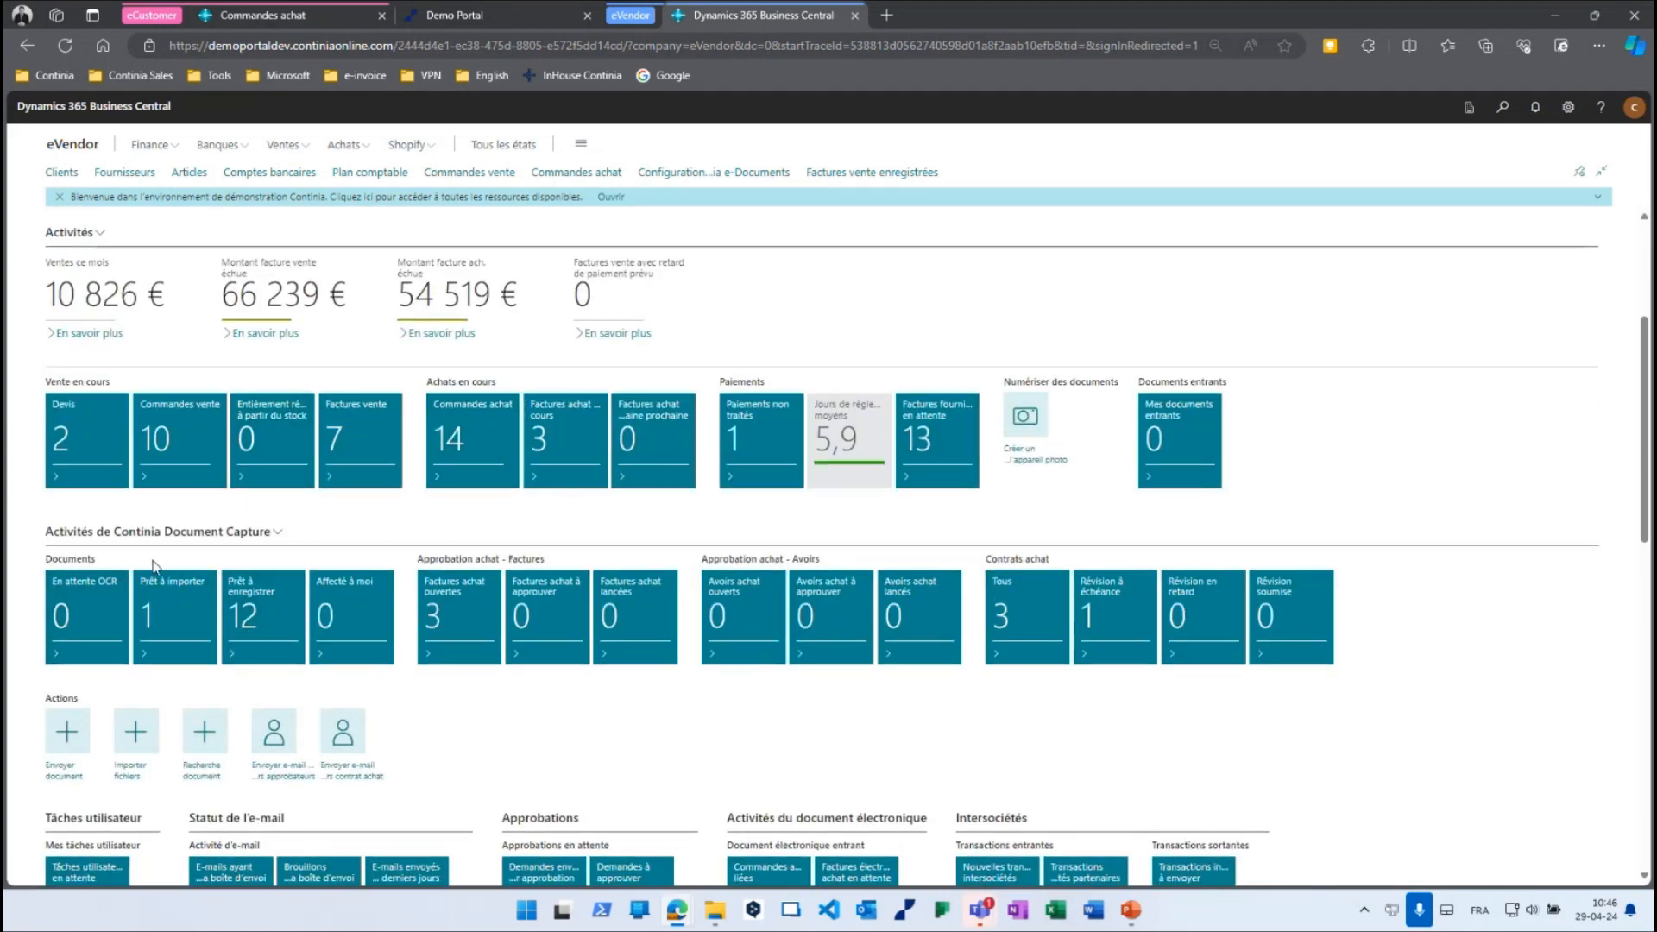
left_click(134, 732)
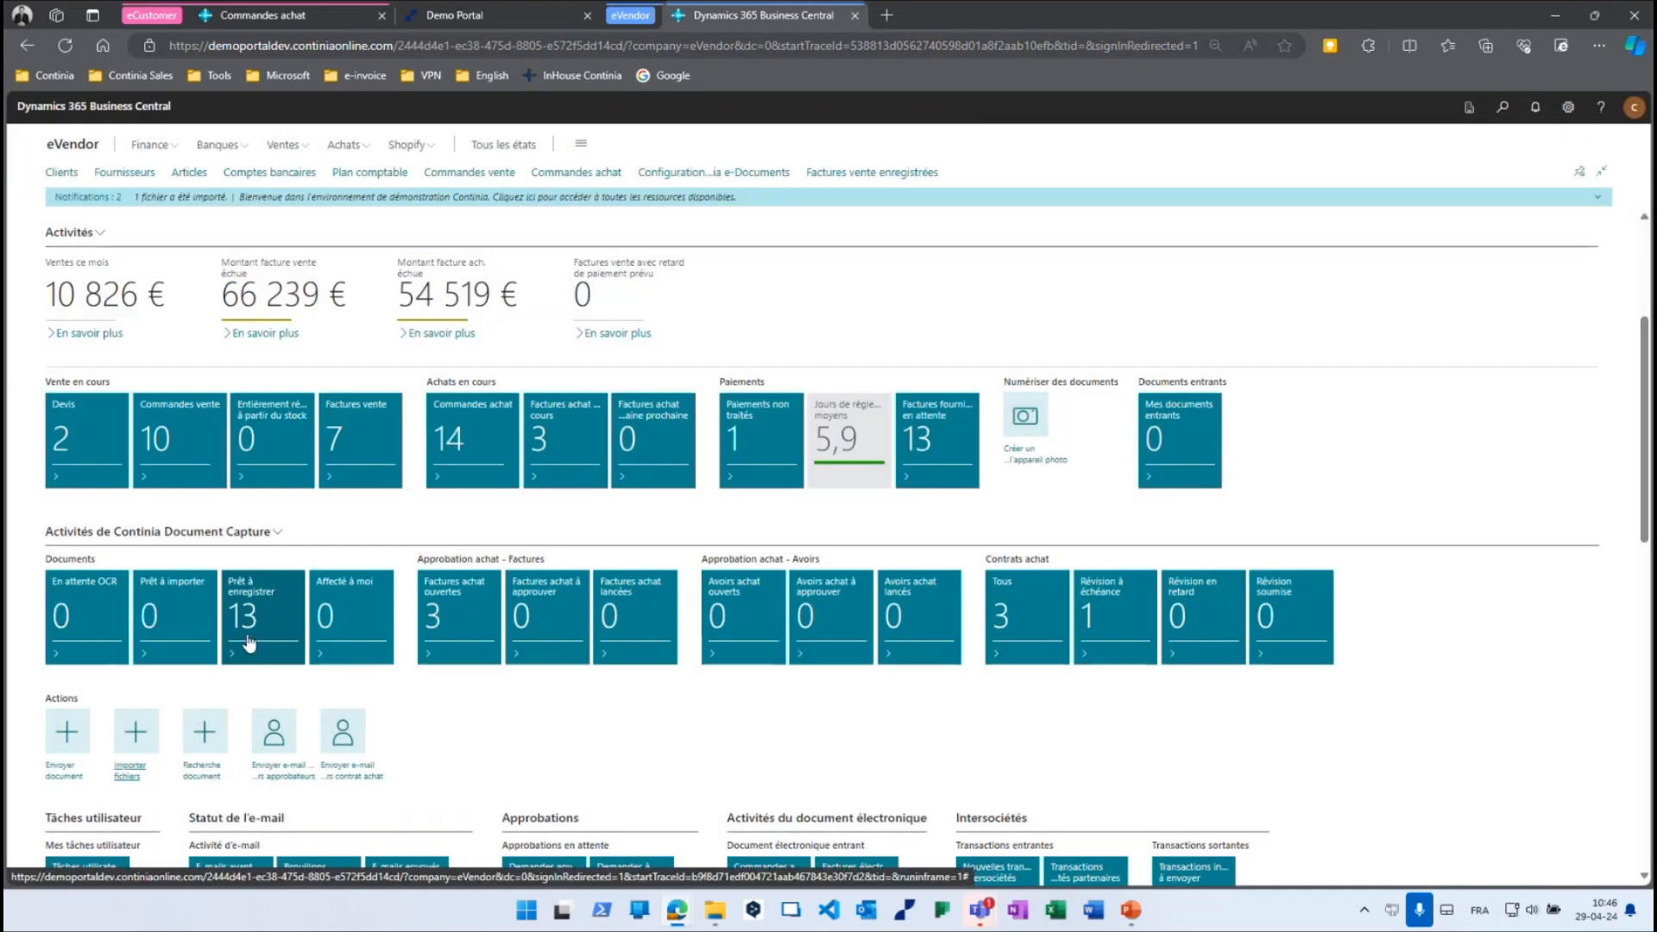
Open the documents ready for registration in the VENTE document category.
left_click(248, 606)
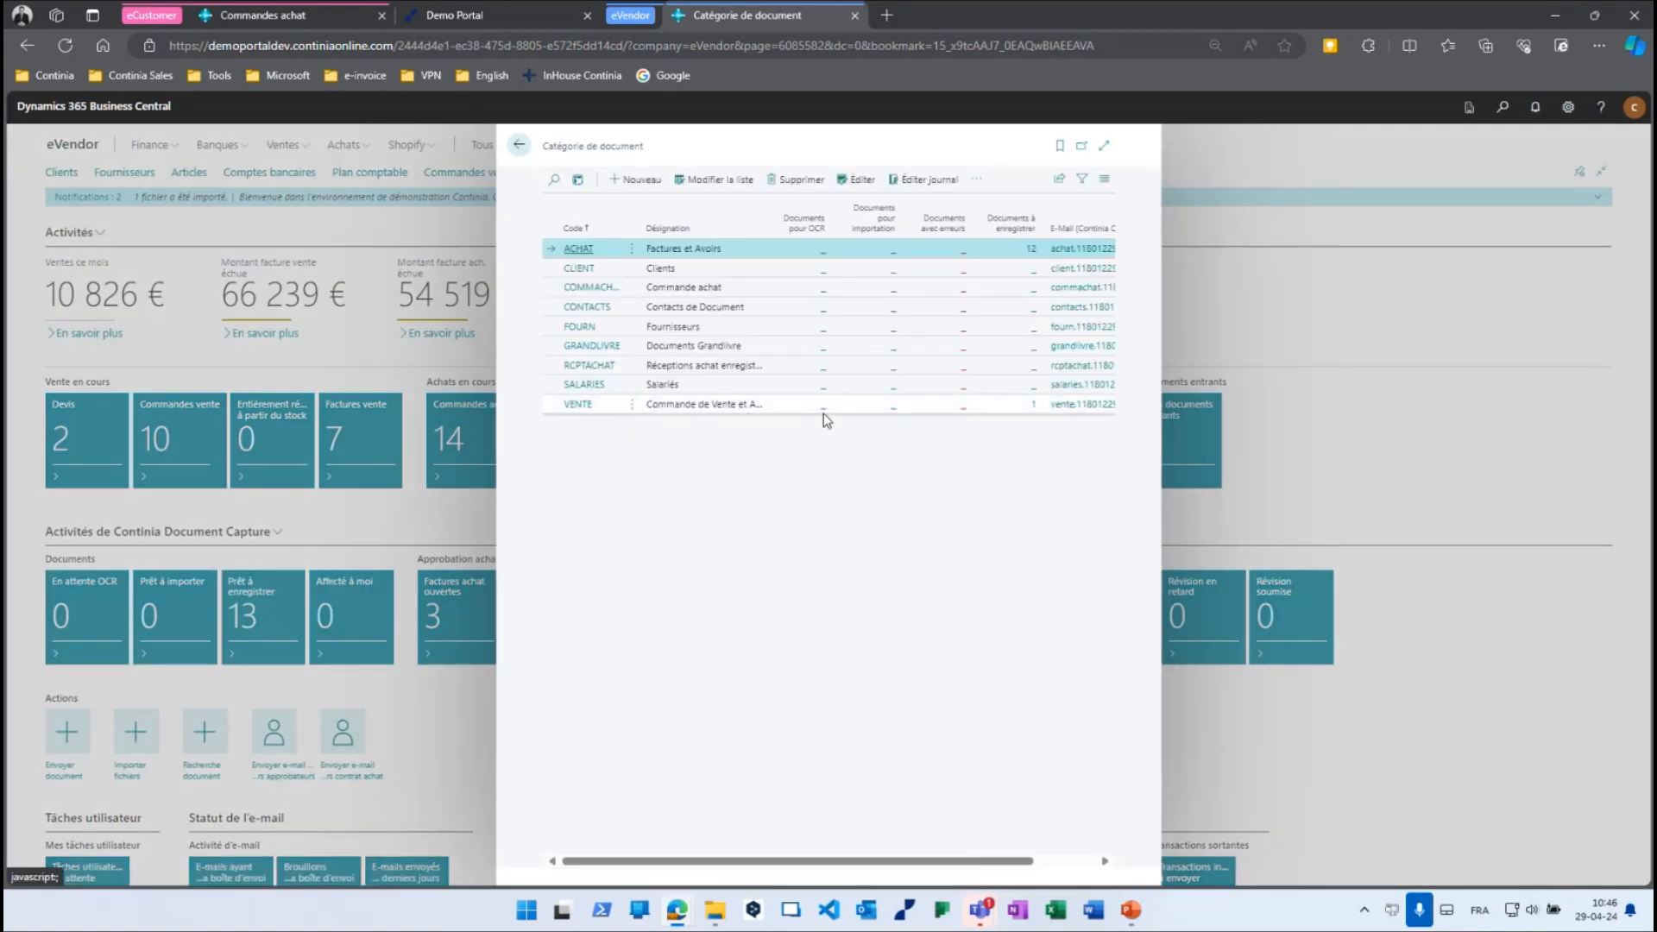
left_click(781, 413)
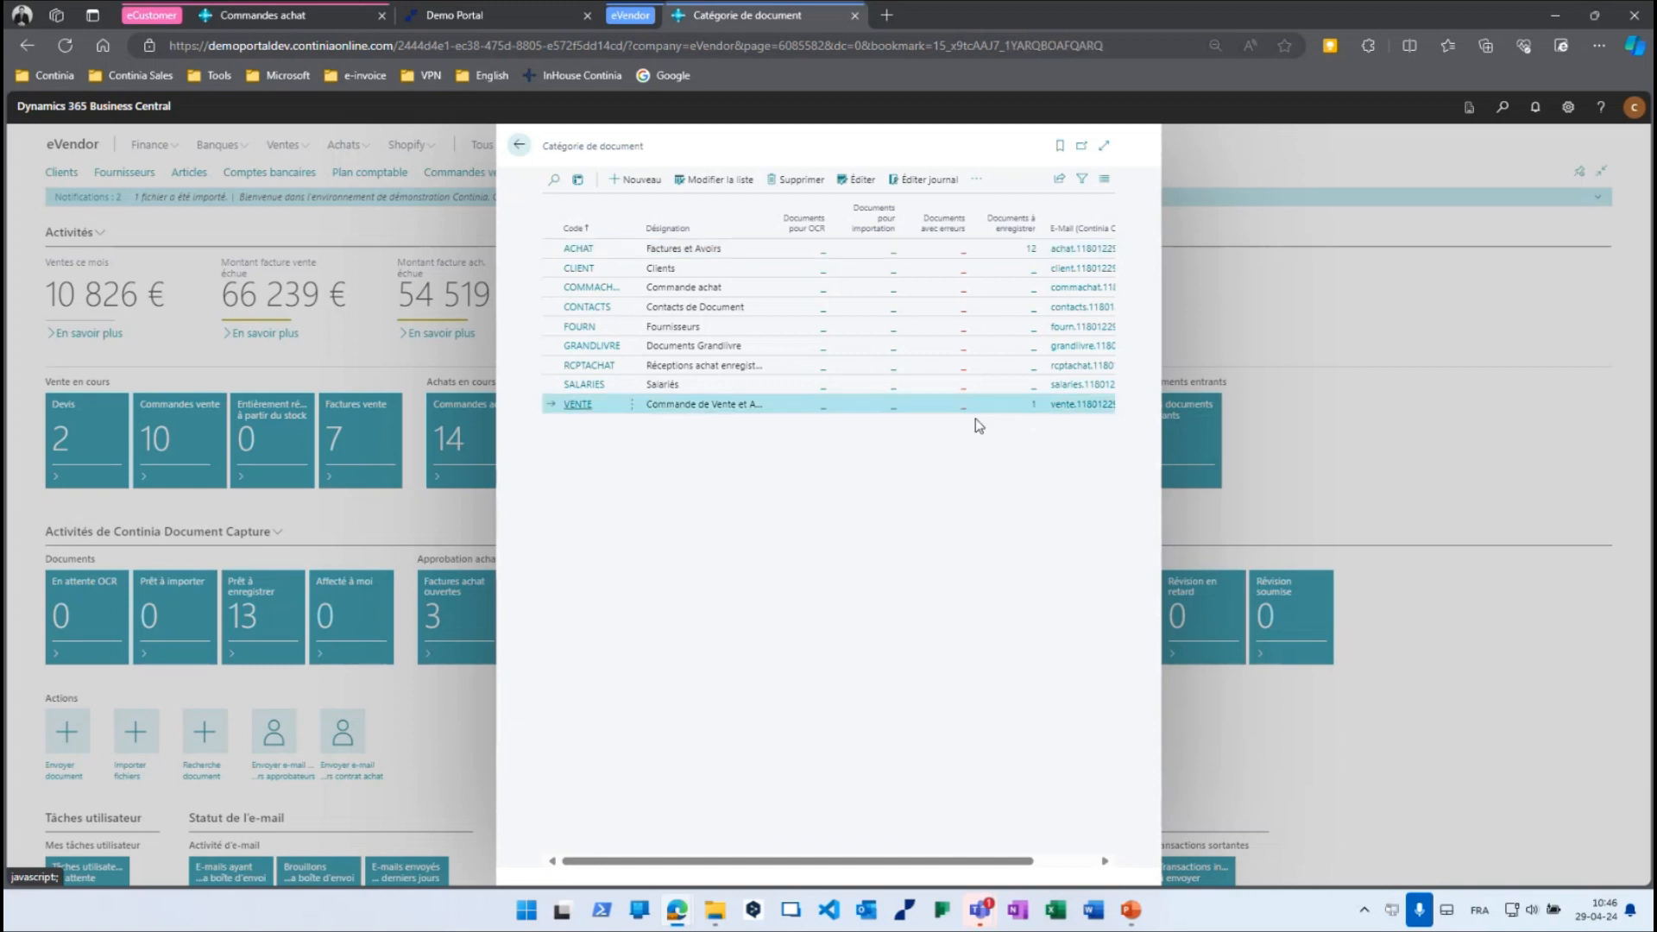
left_click(1033, 408)
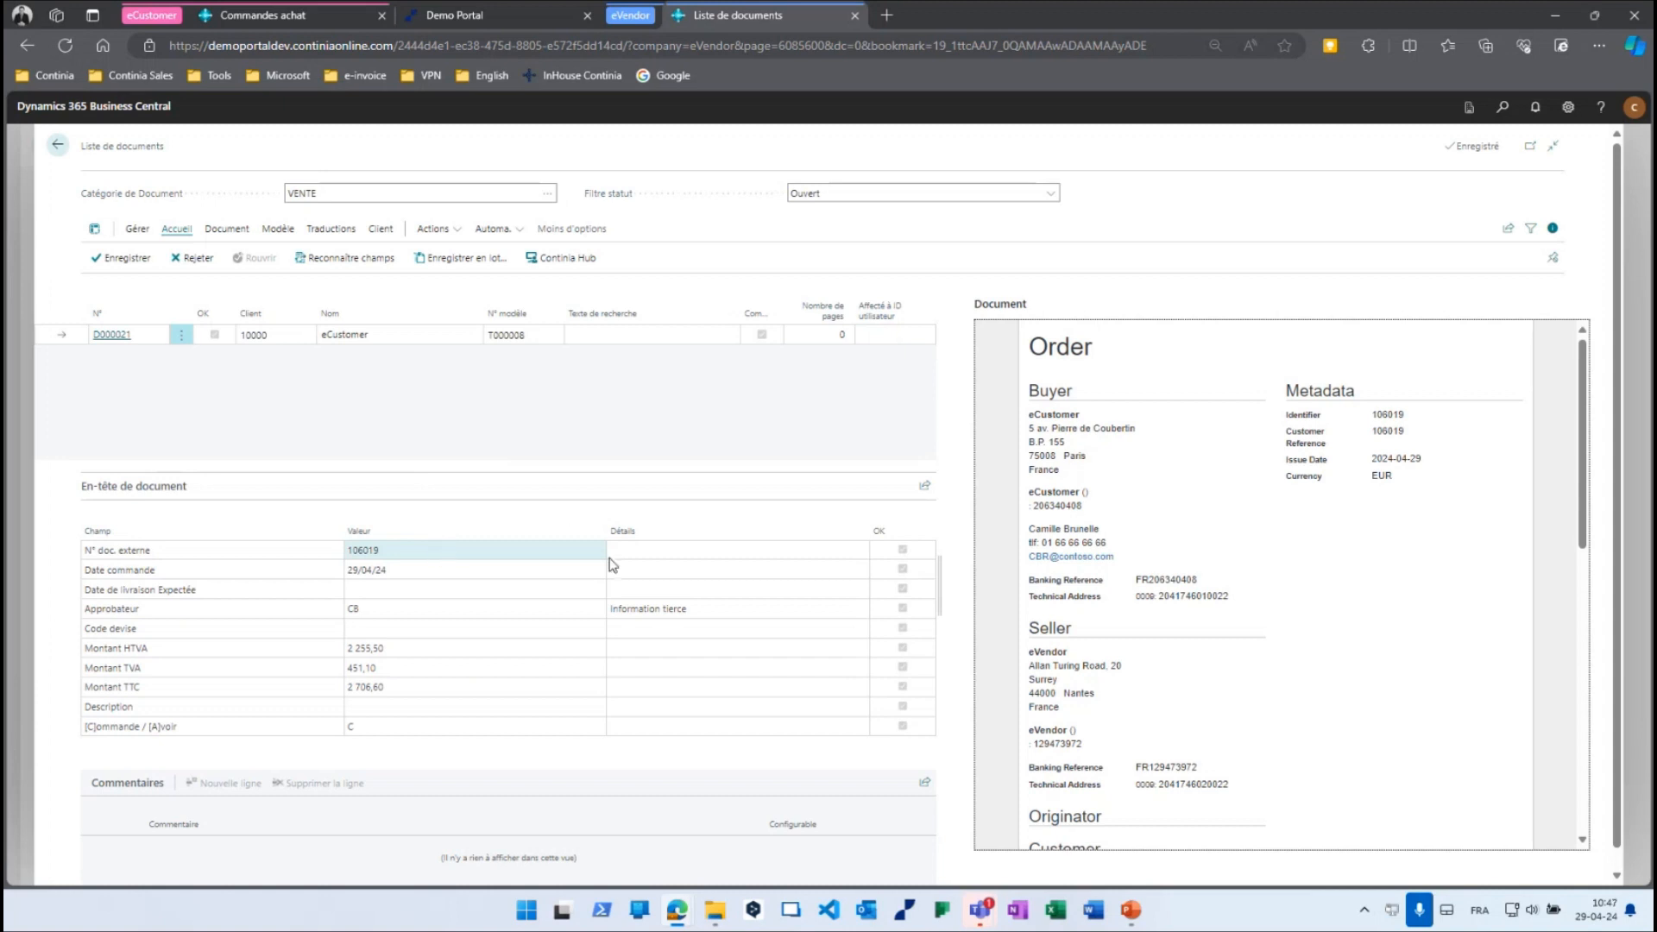
Review the captured order's third-party information and its document card with header fields and item lines.
left_click(678, 611)
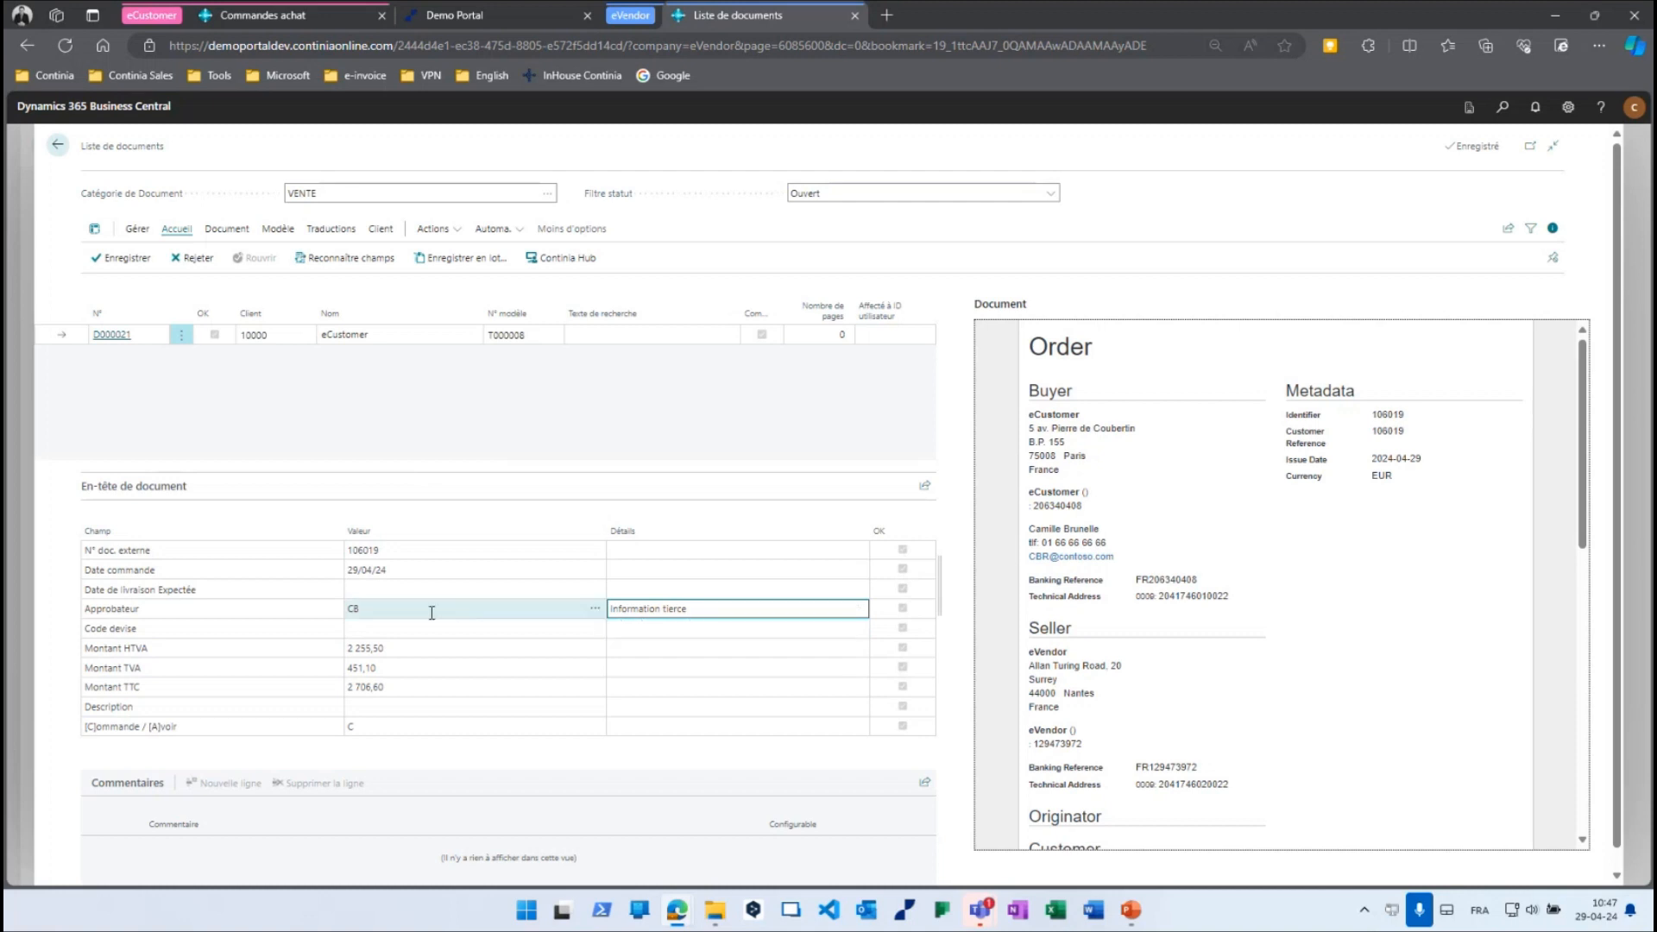
left_click(857, 608)
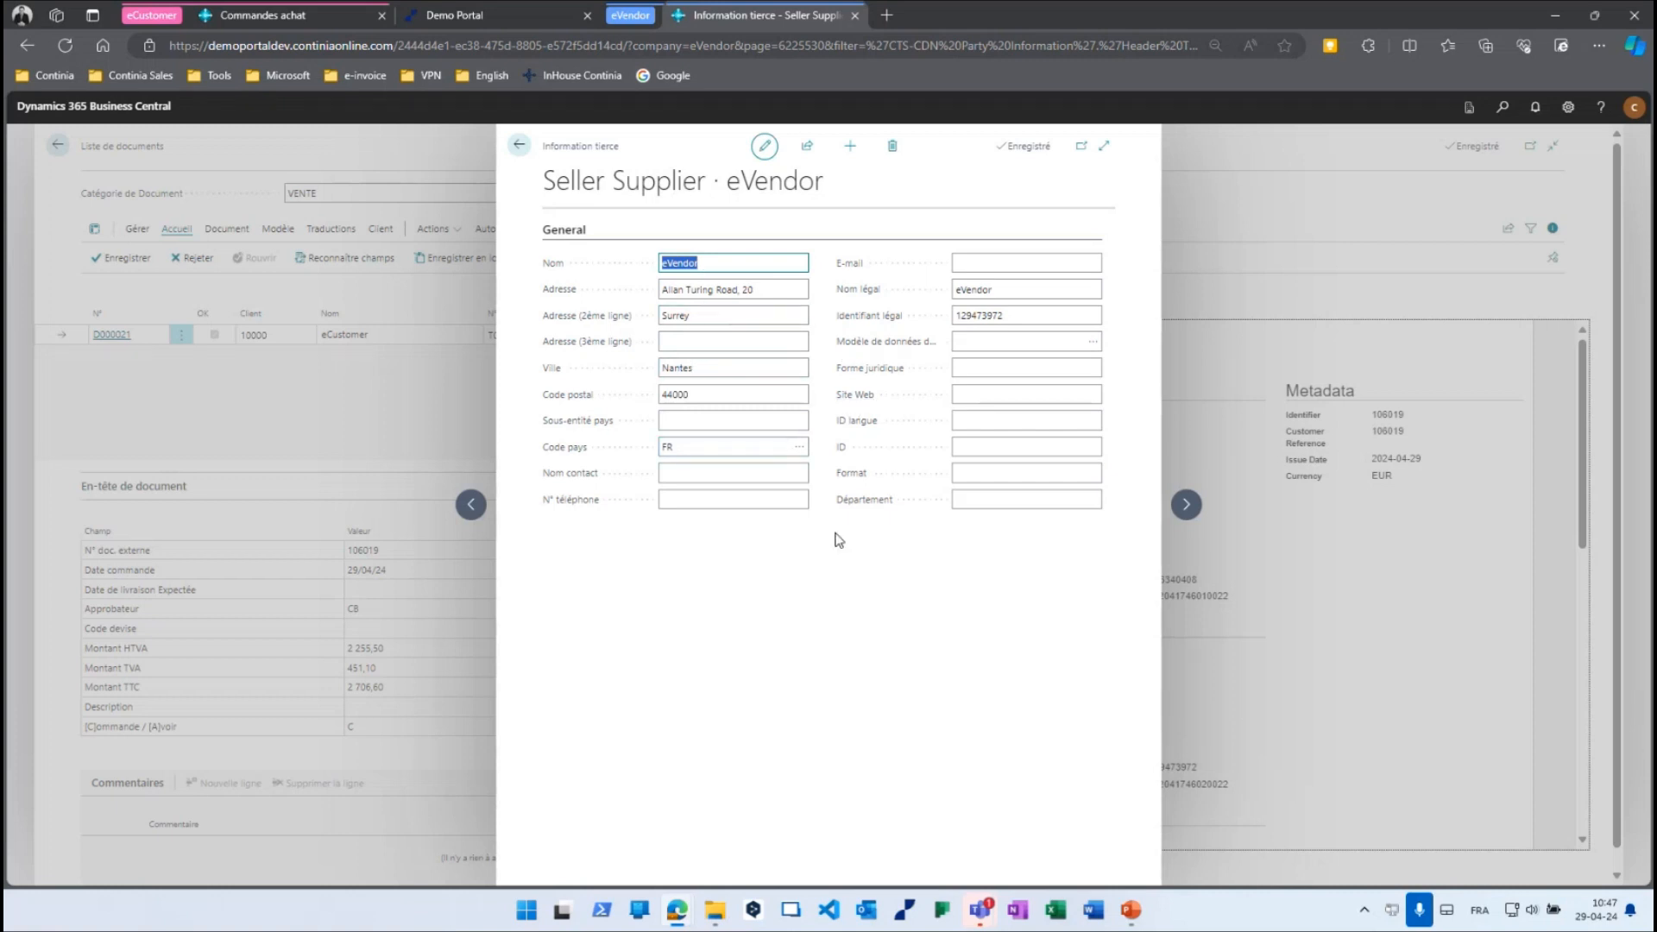
left_click(519, 145)
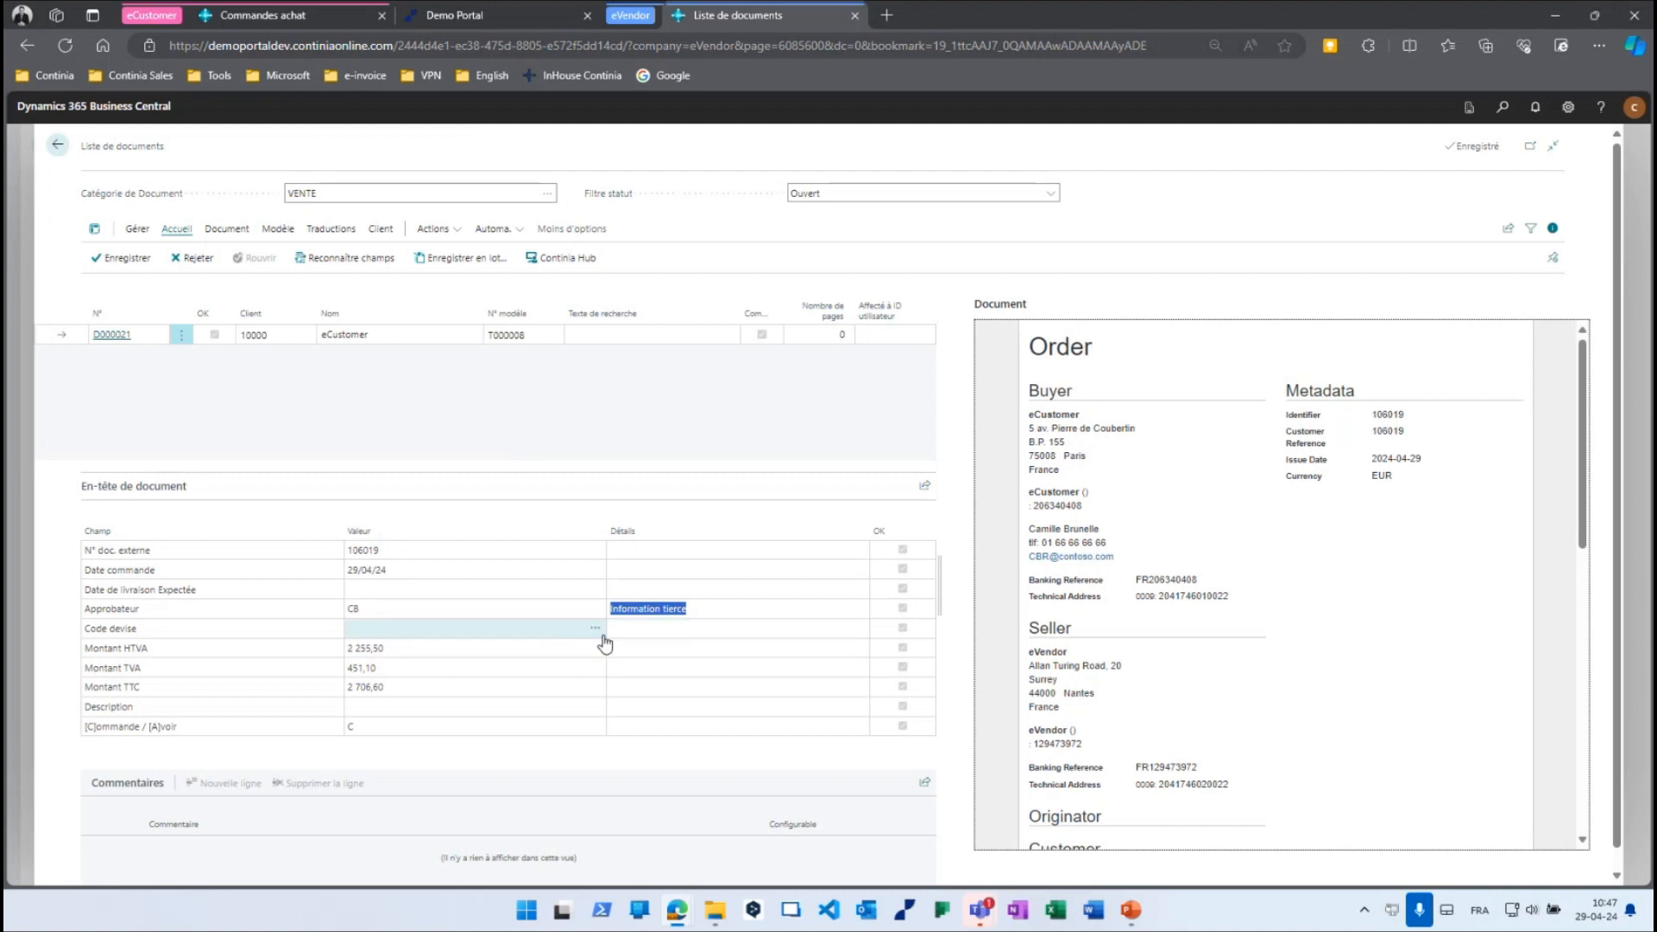
left_click(226, 229)
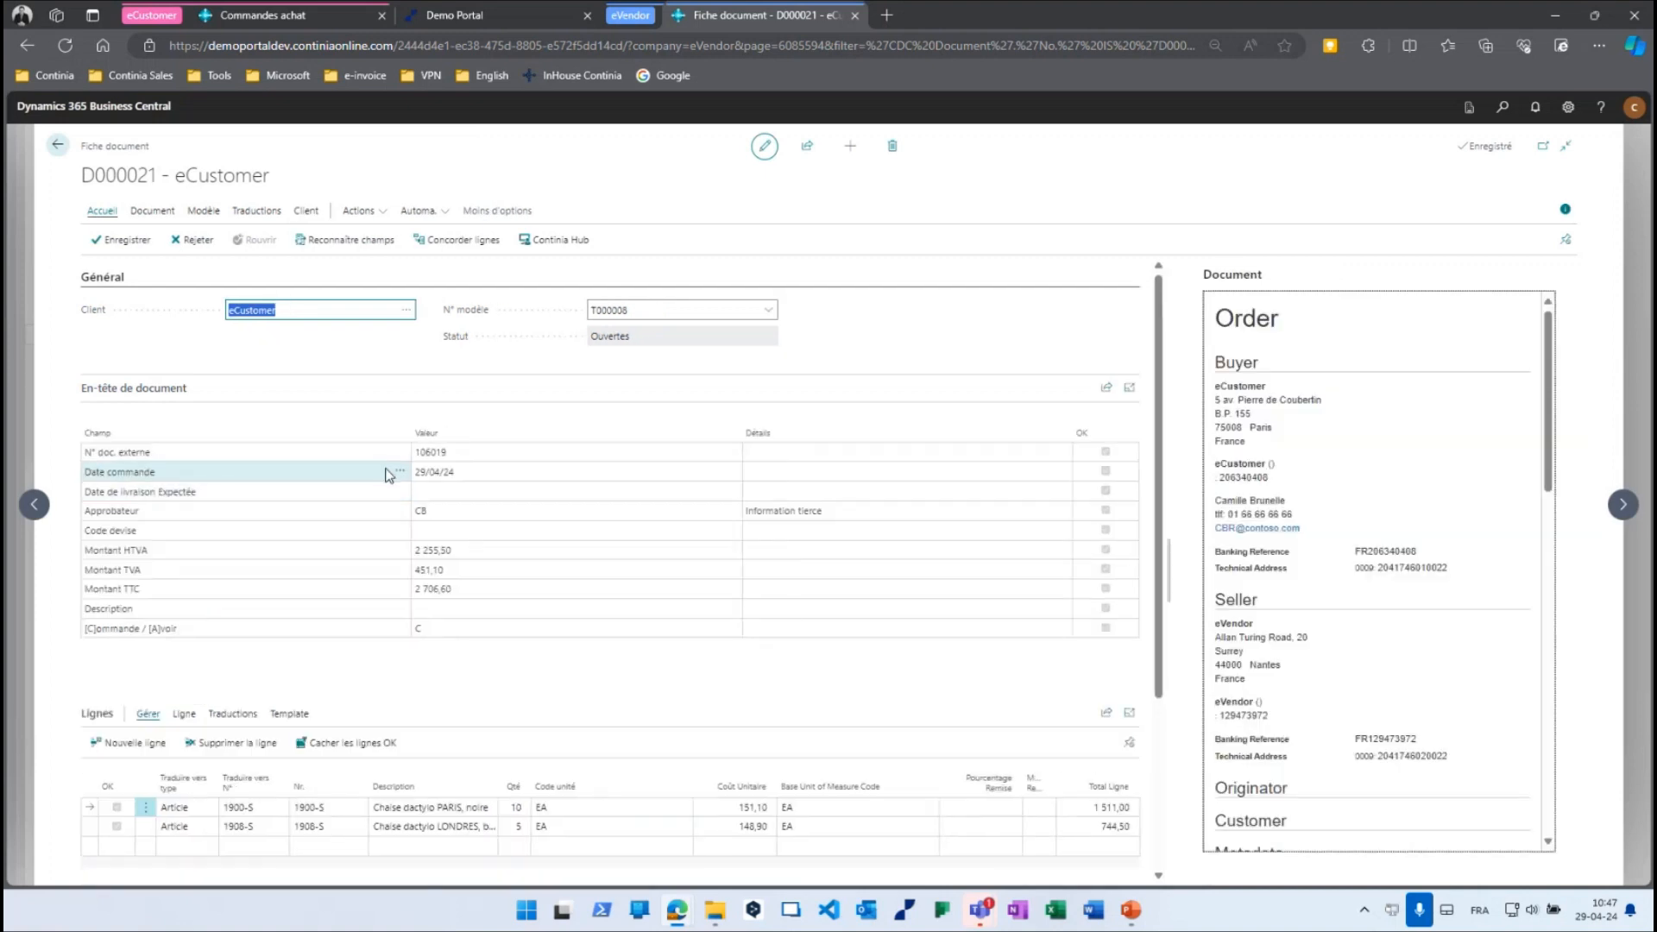
scroll(380, 680, "down", 1)
scroll(389, 629, "down", 2)
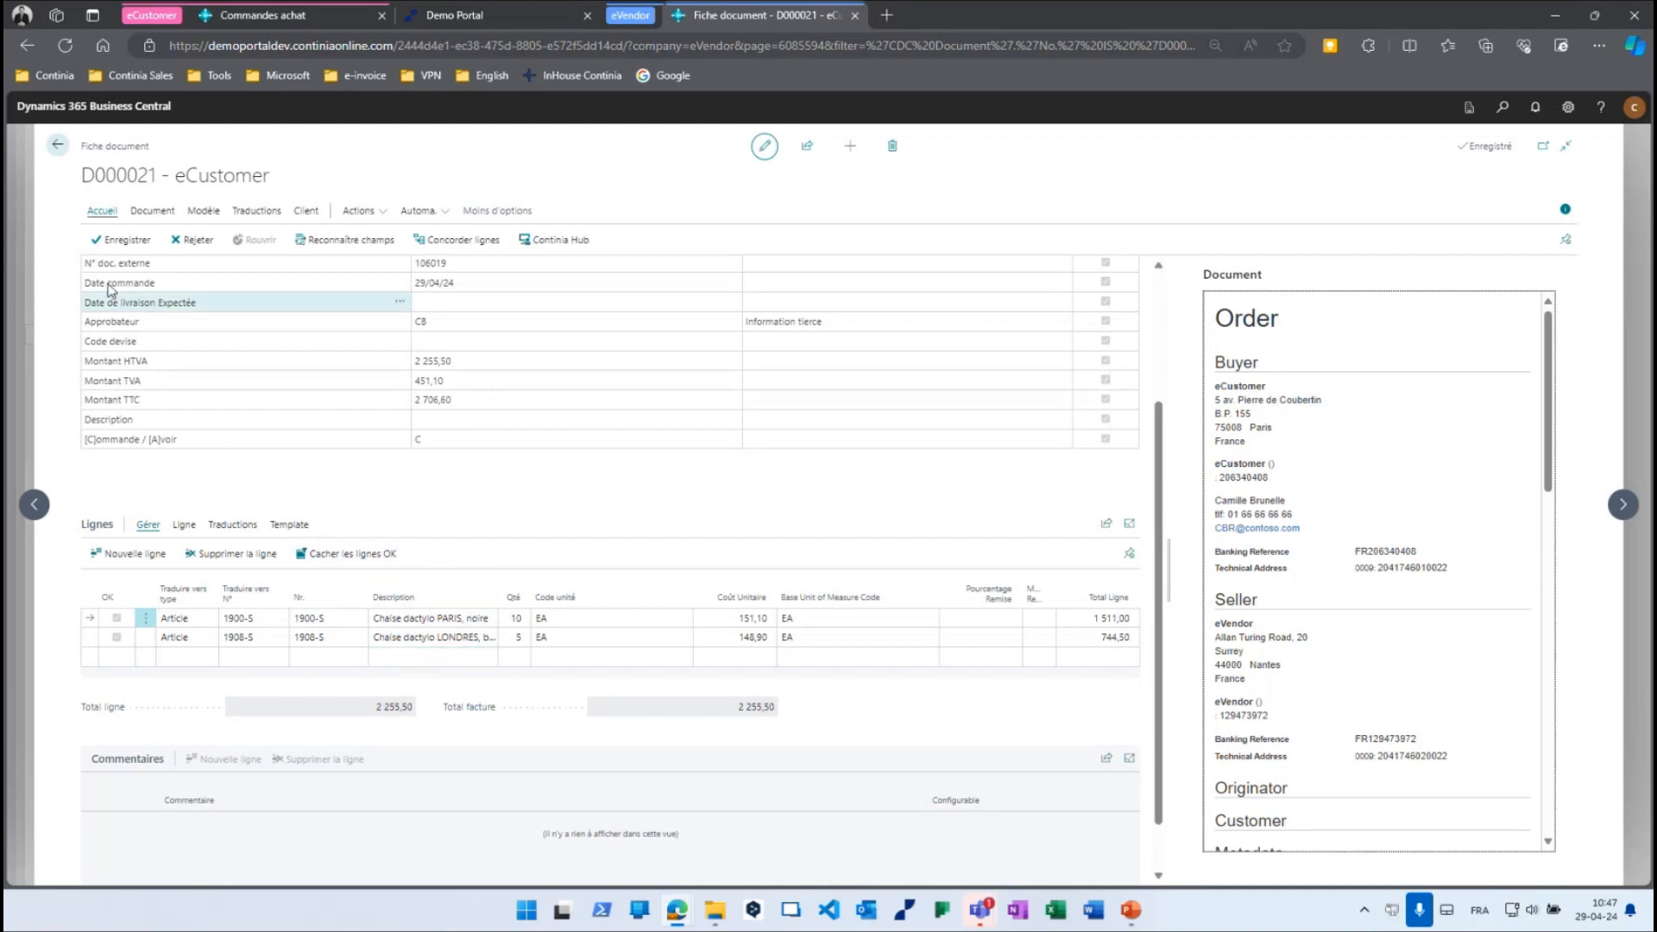
left_click(58, 145)
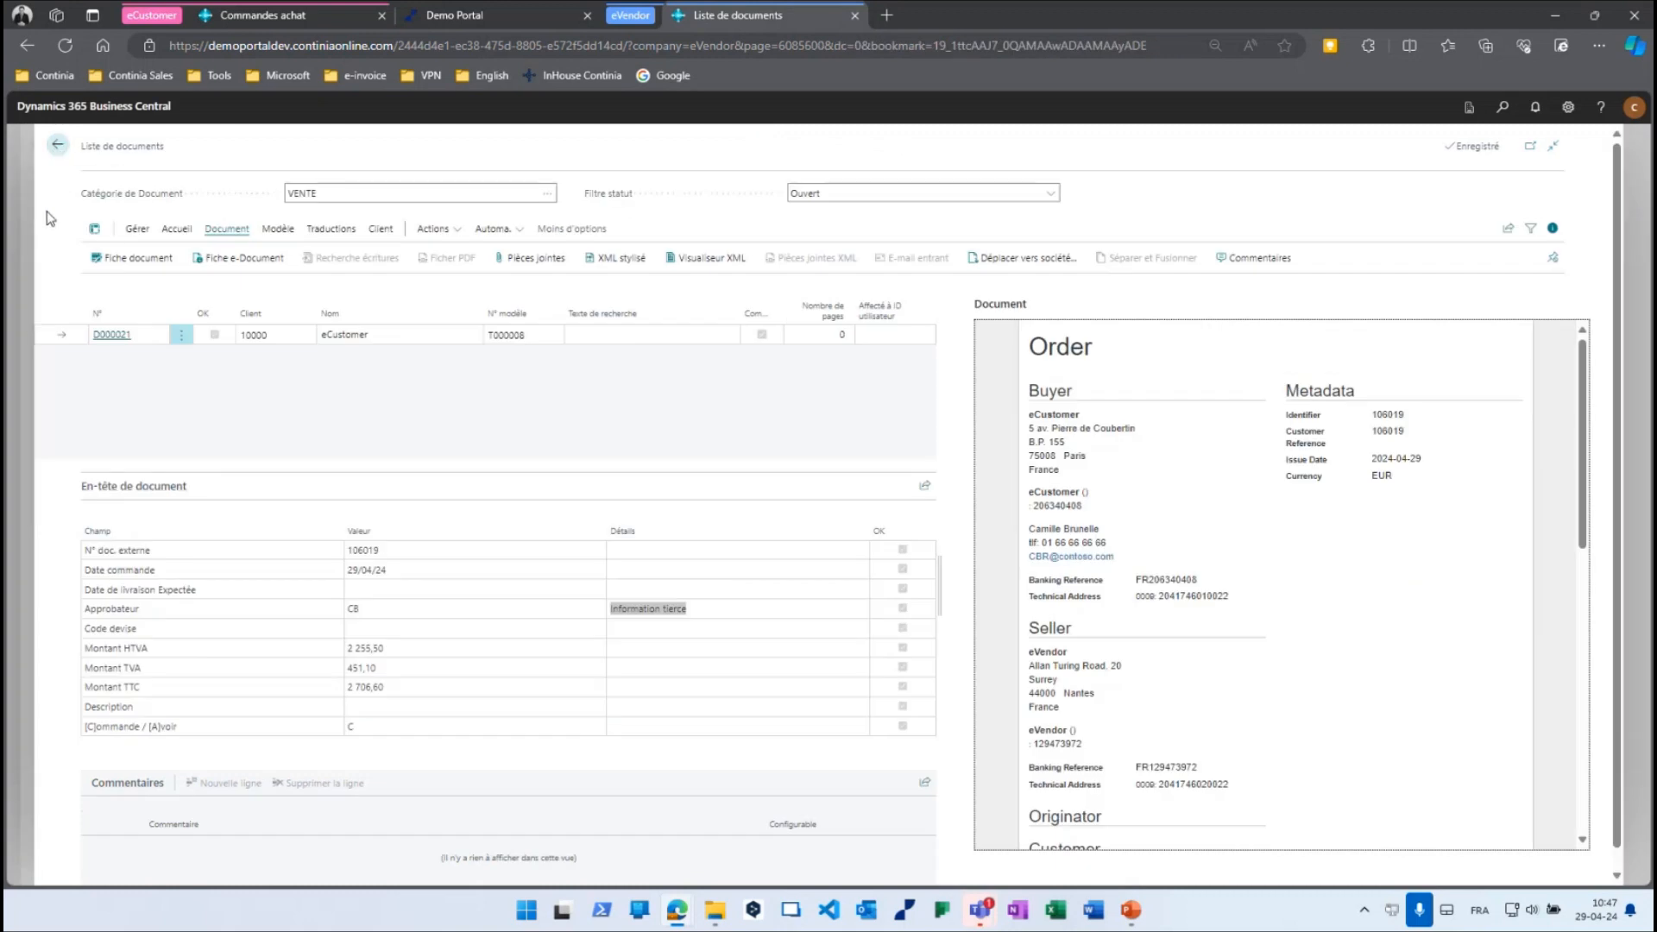
Register the captured eCustomer document as a sales order and view the order's linked incoming e-document.
left_click(178, 233)
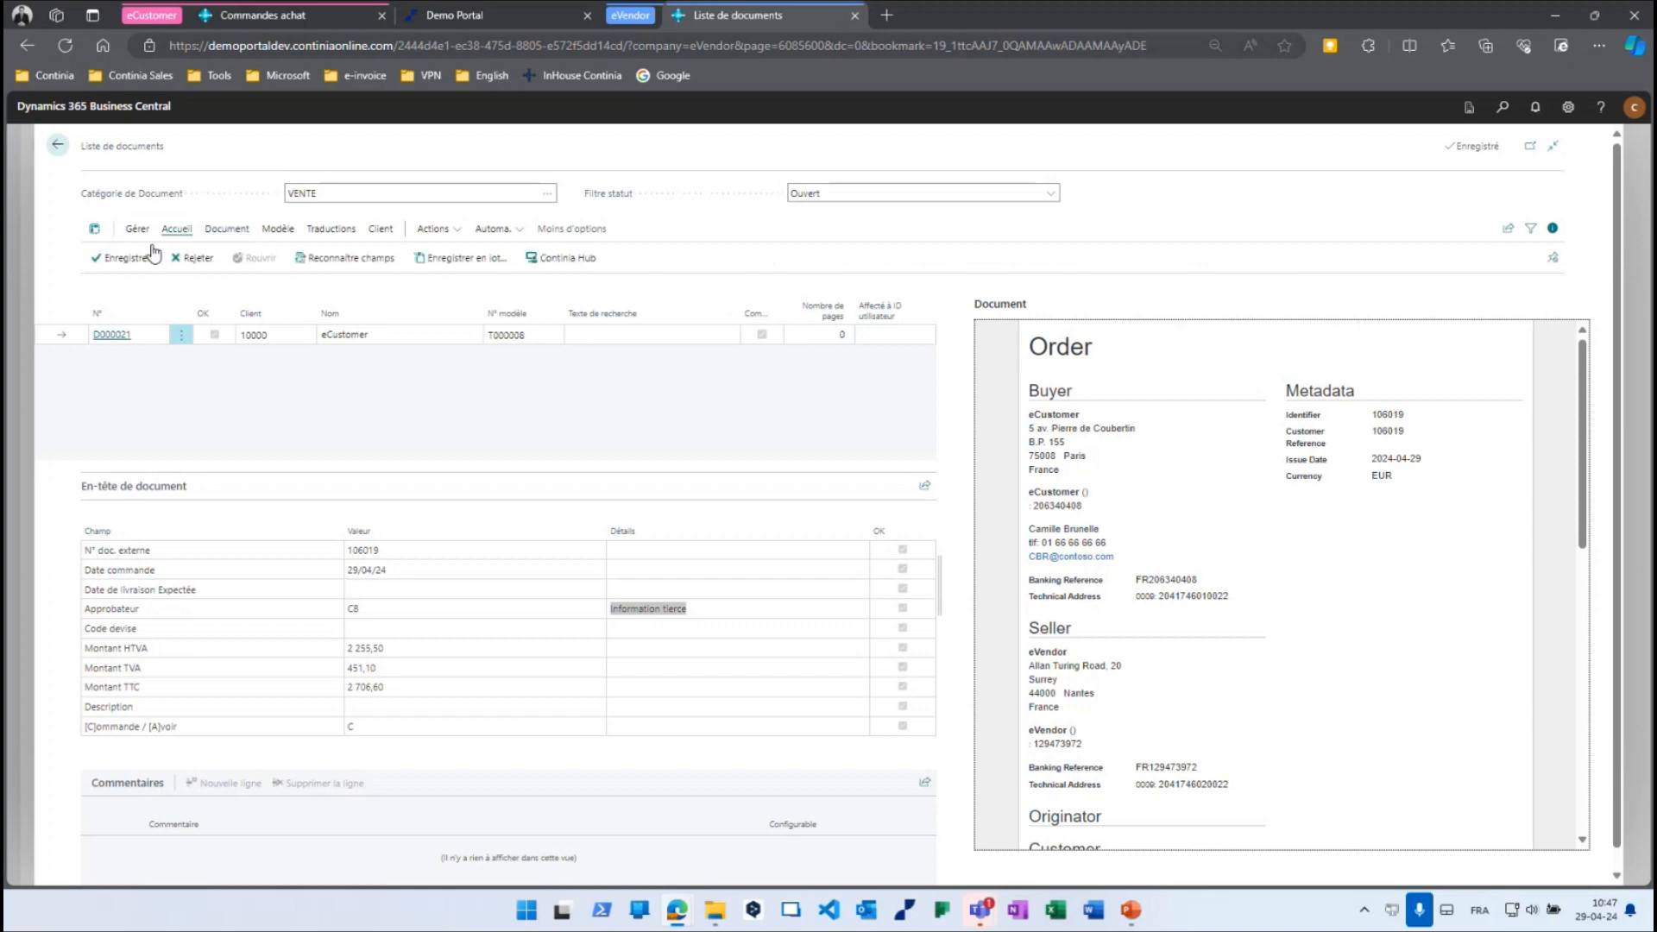
left_click(128, 263)
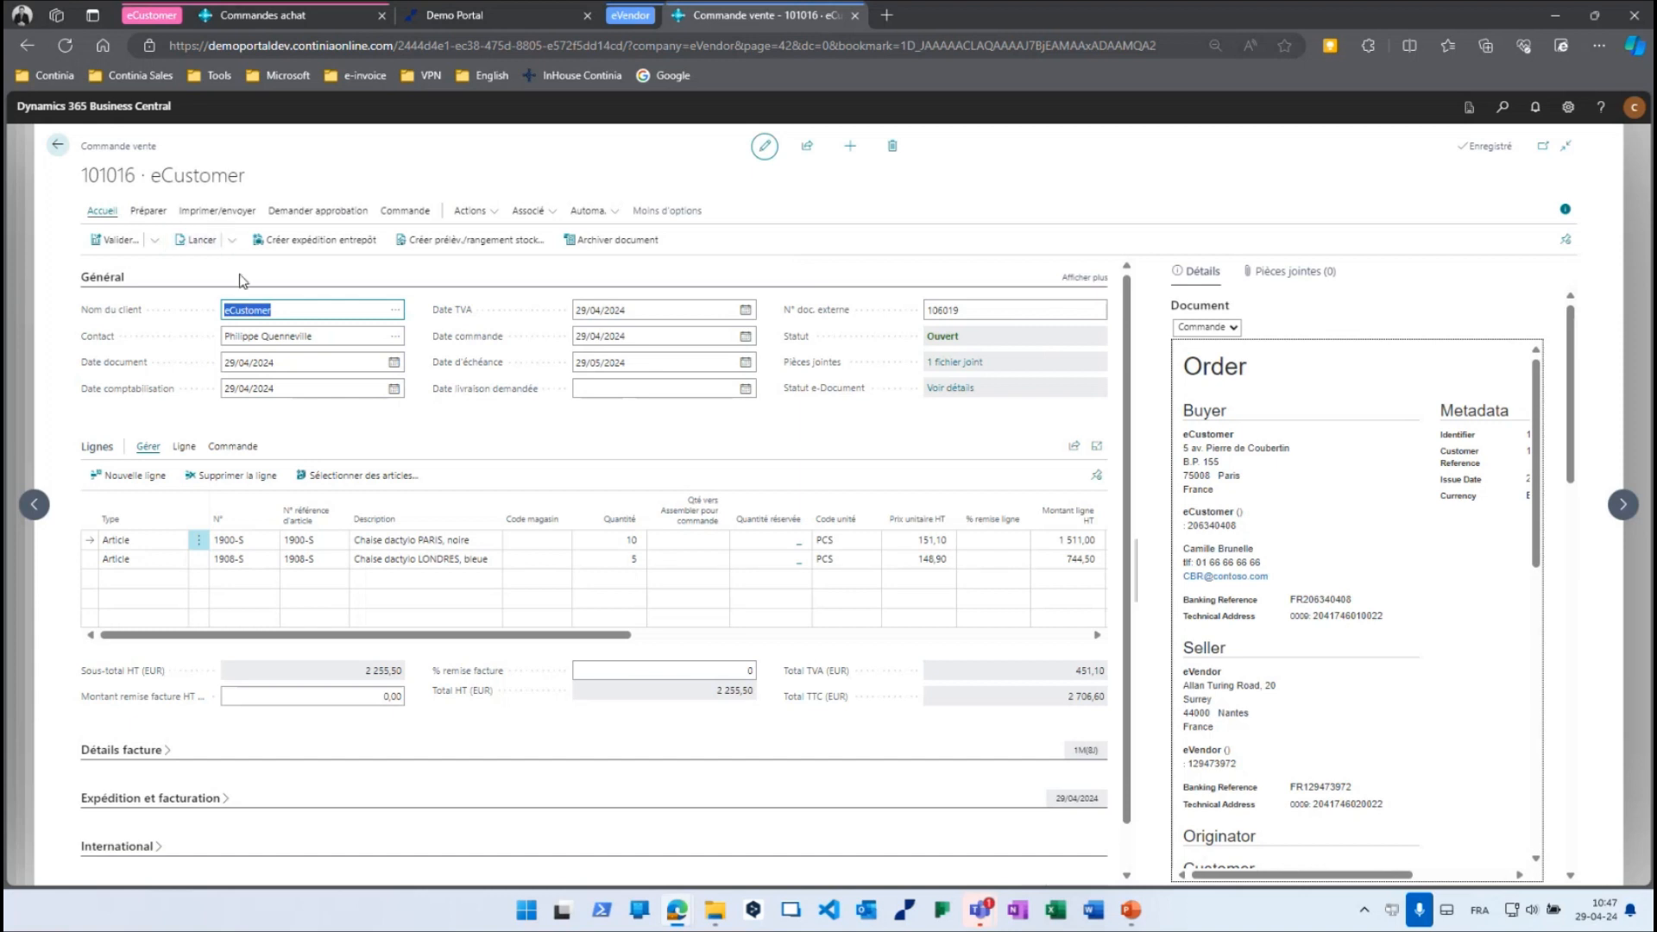
left_click(952, 390)
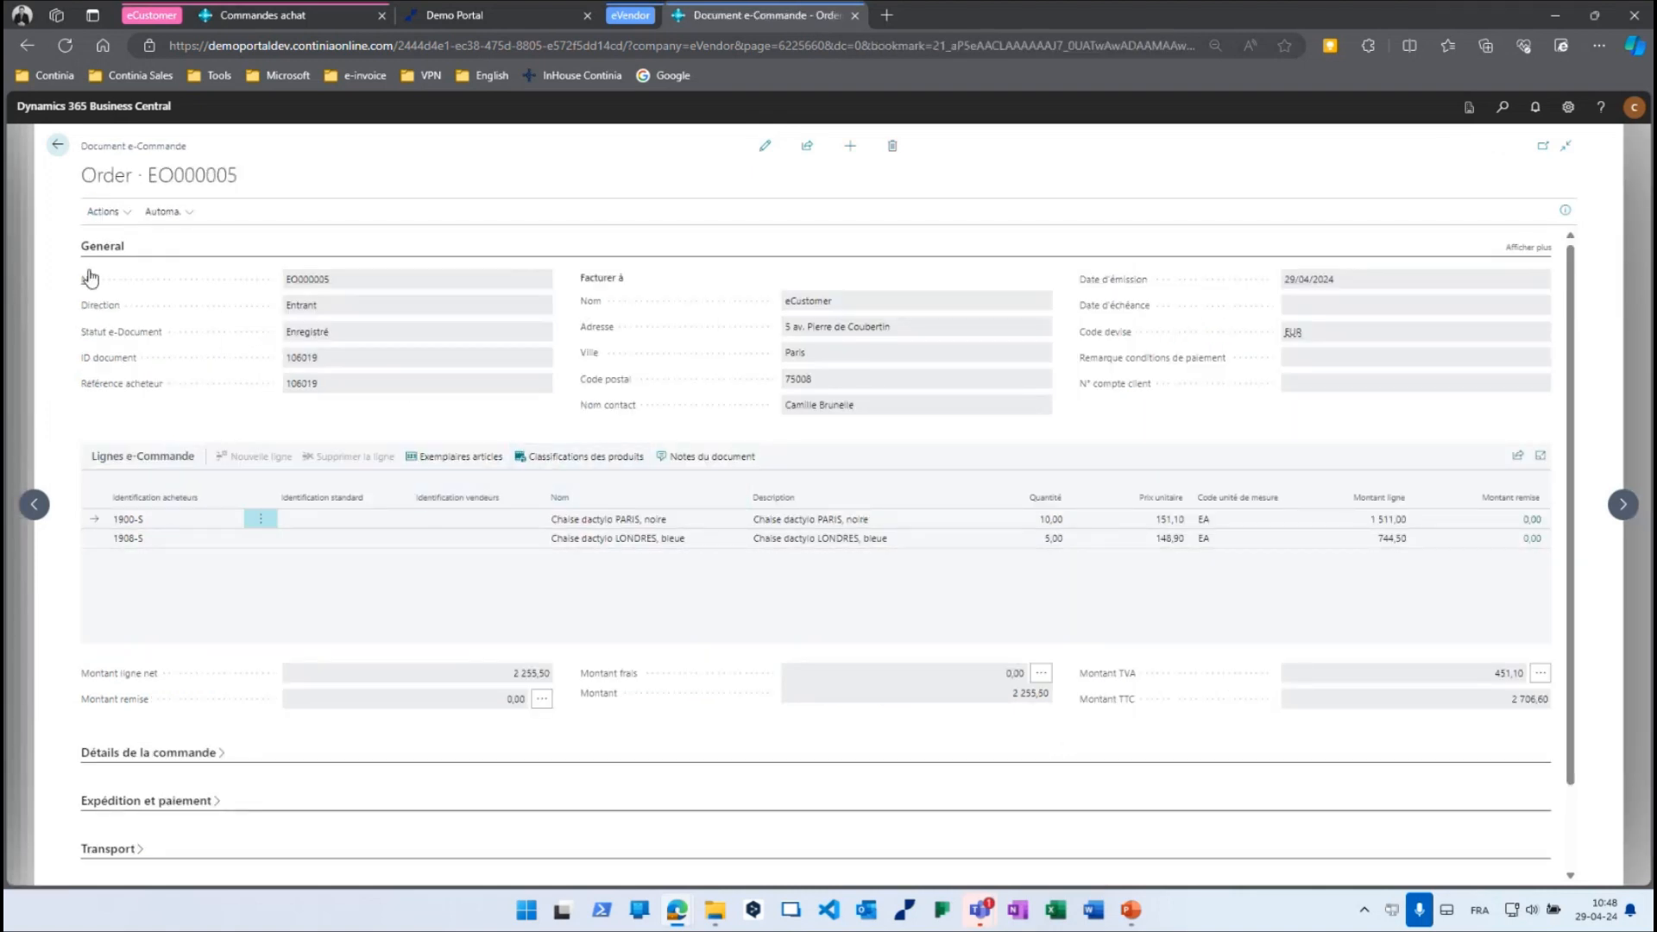
left_click(56, 148)
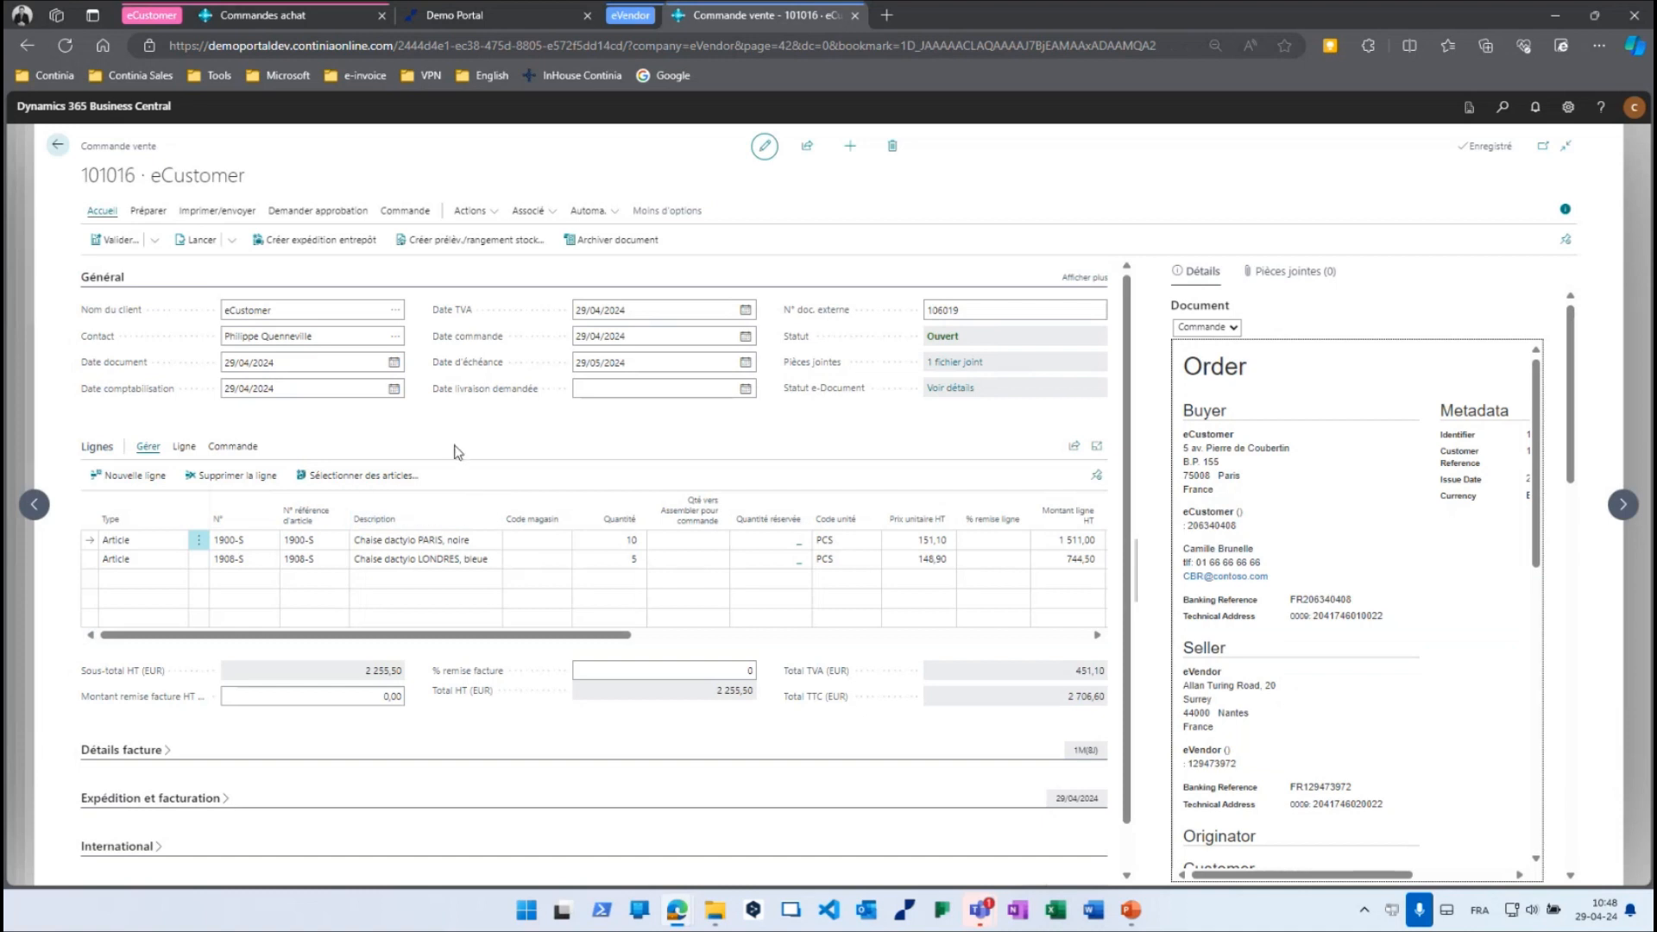
Set the quantity of the sales order line for item 1900-S, the black PARIS office chair, to 6.
left_click(245, 215)
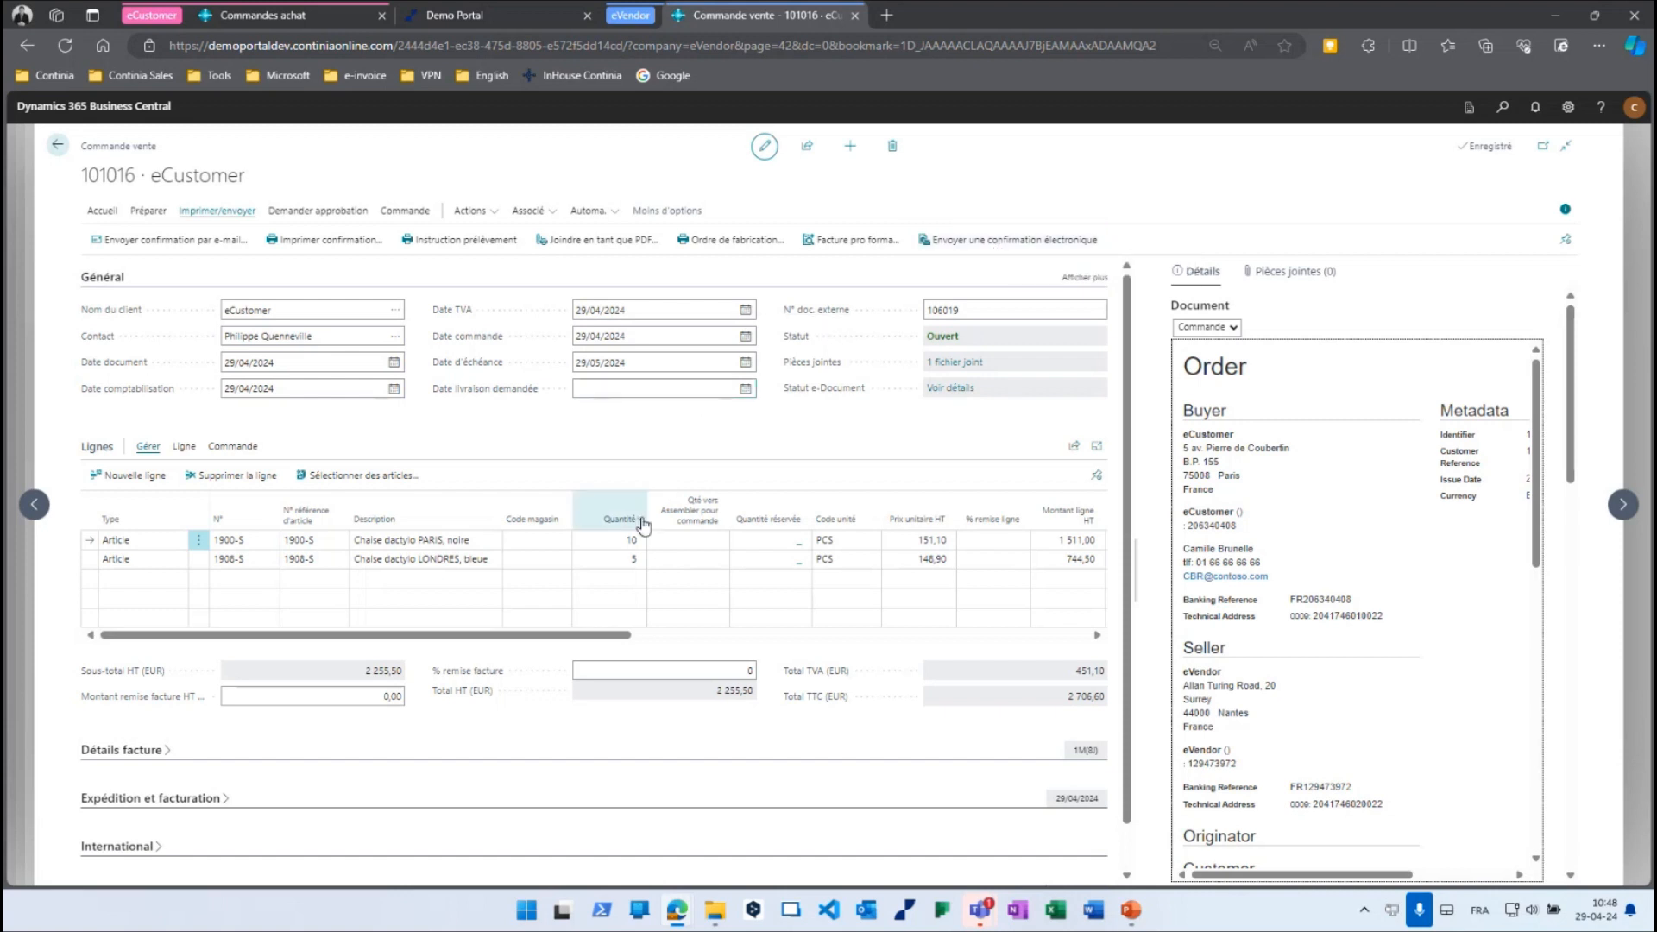
left_click(619, 544)
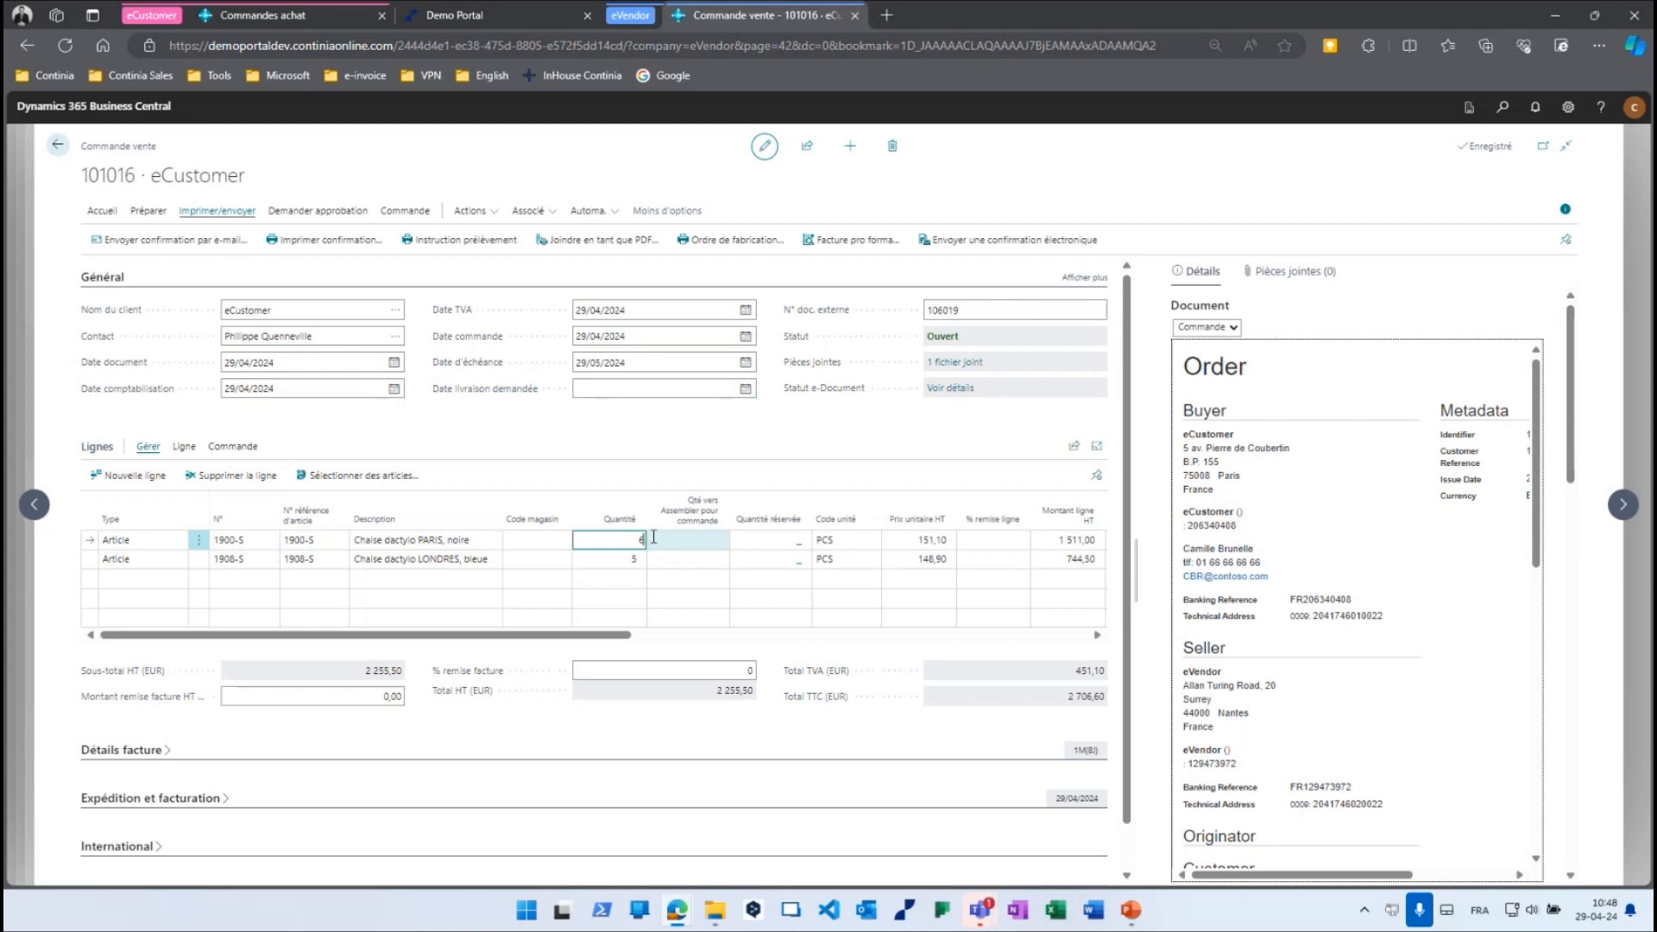
type("6")
left_click(653, 537)
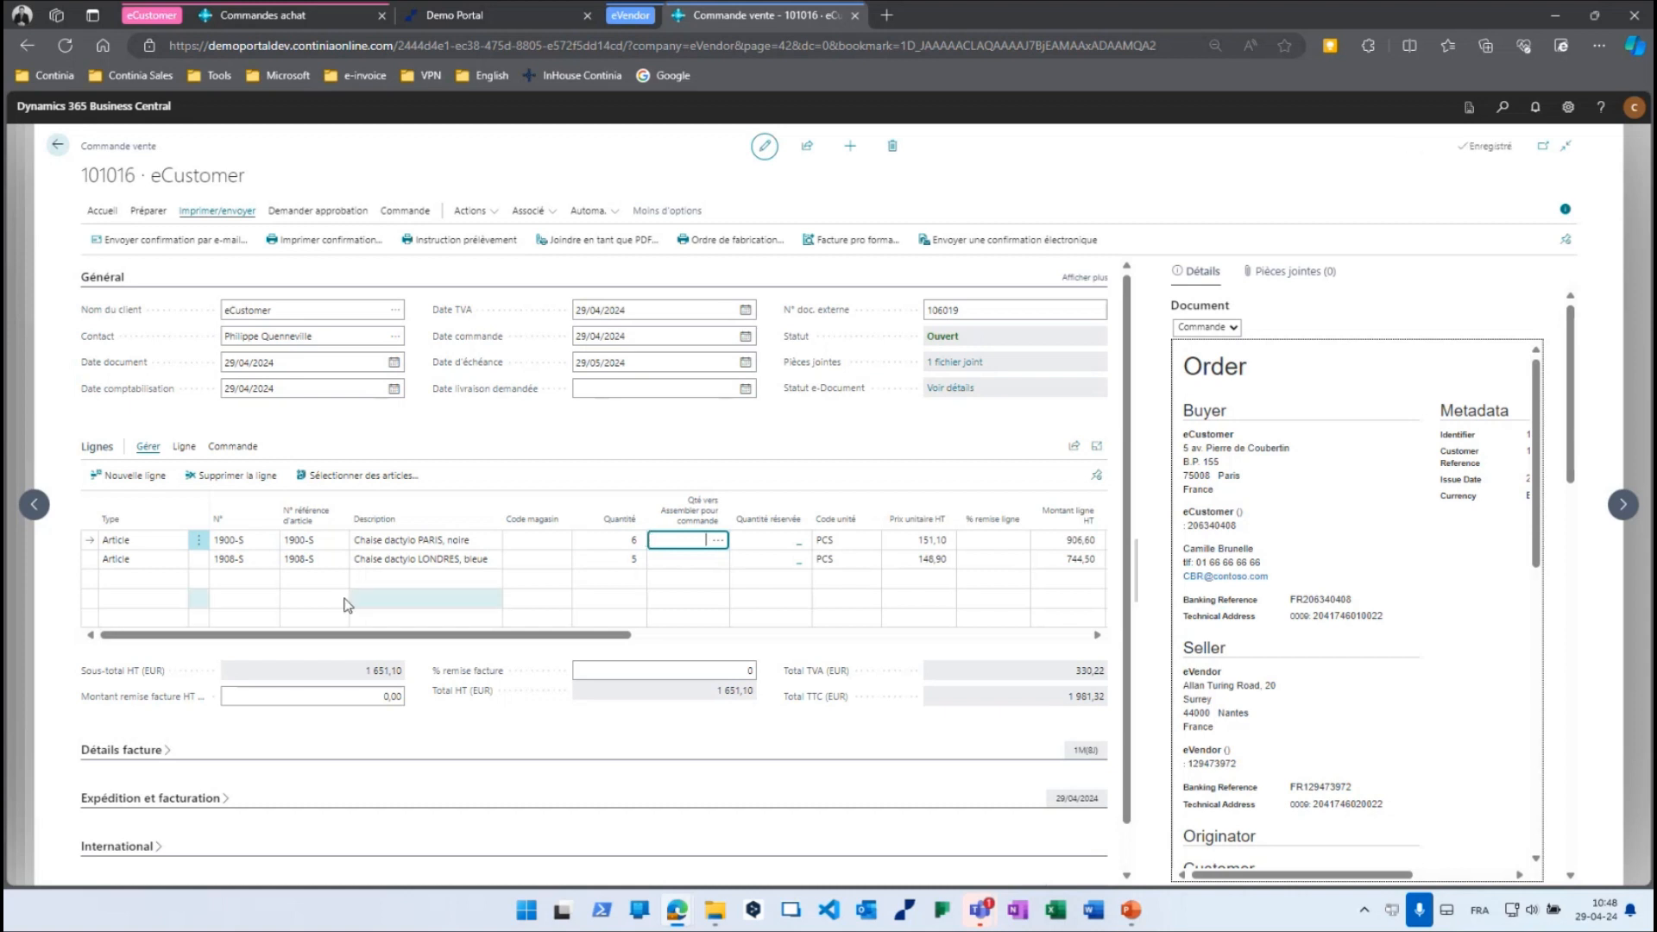
Add a sales order line for item 1925-W, the conference bundle offer (Offre groupée conférence 1-6), with a quantity of 4.
left_click(172, 583)
left_click(171, 584)
left_click(237, 579)
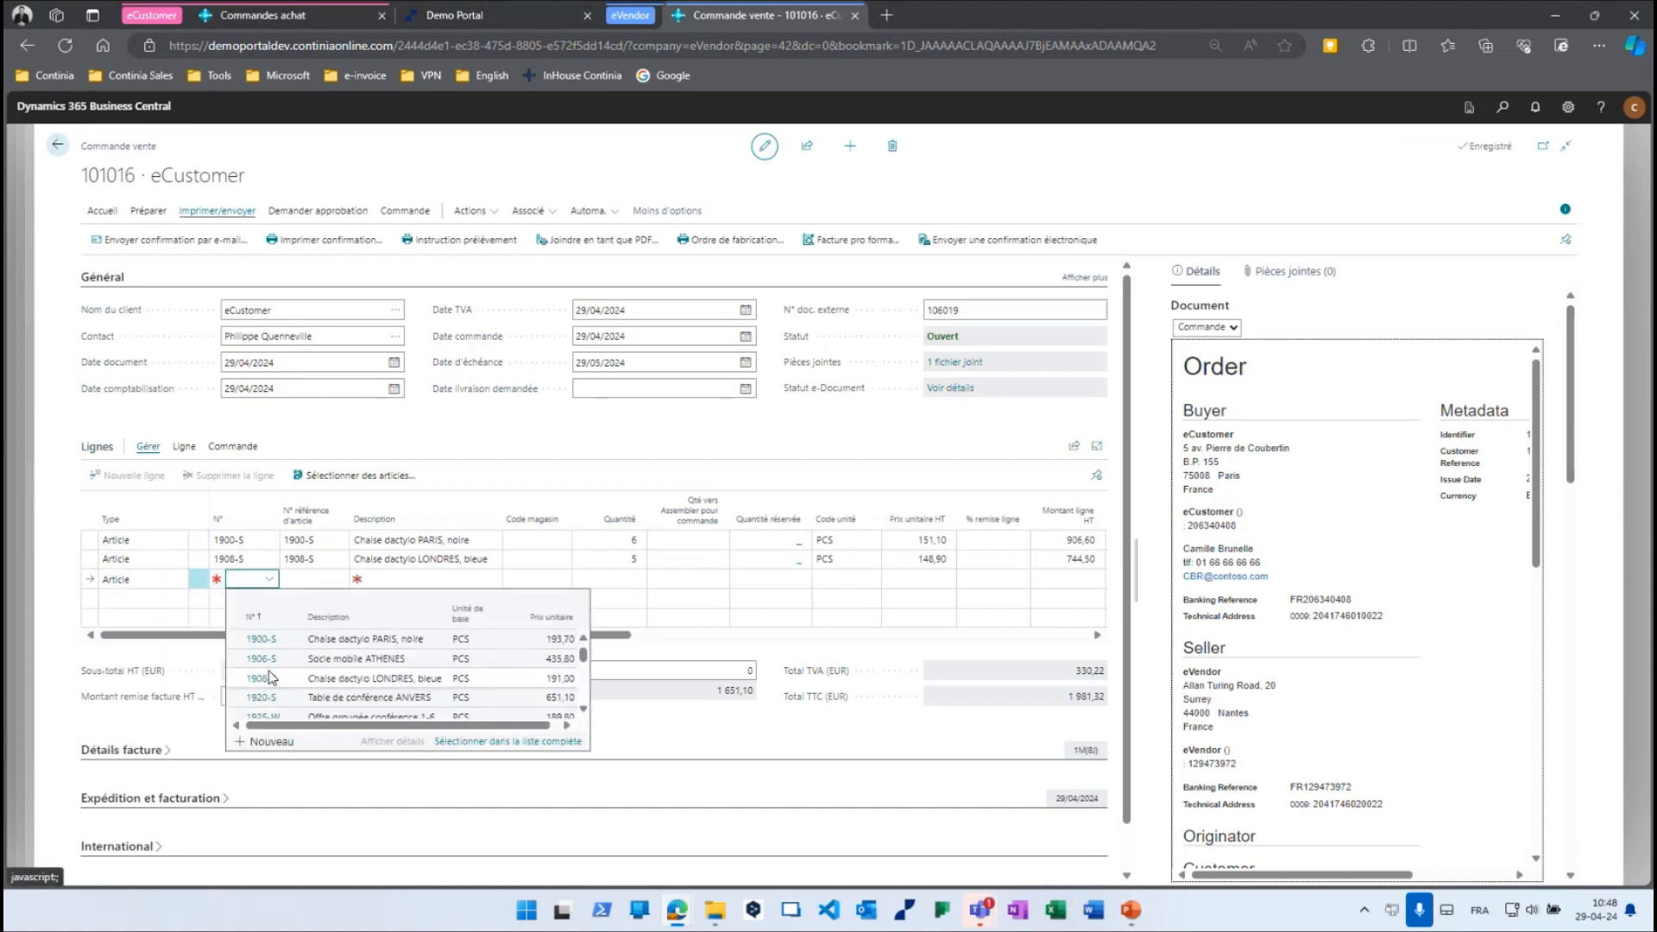
left_click(294, 680)
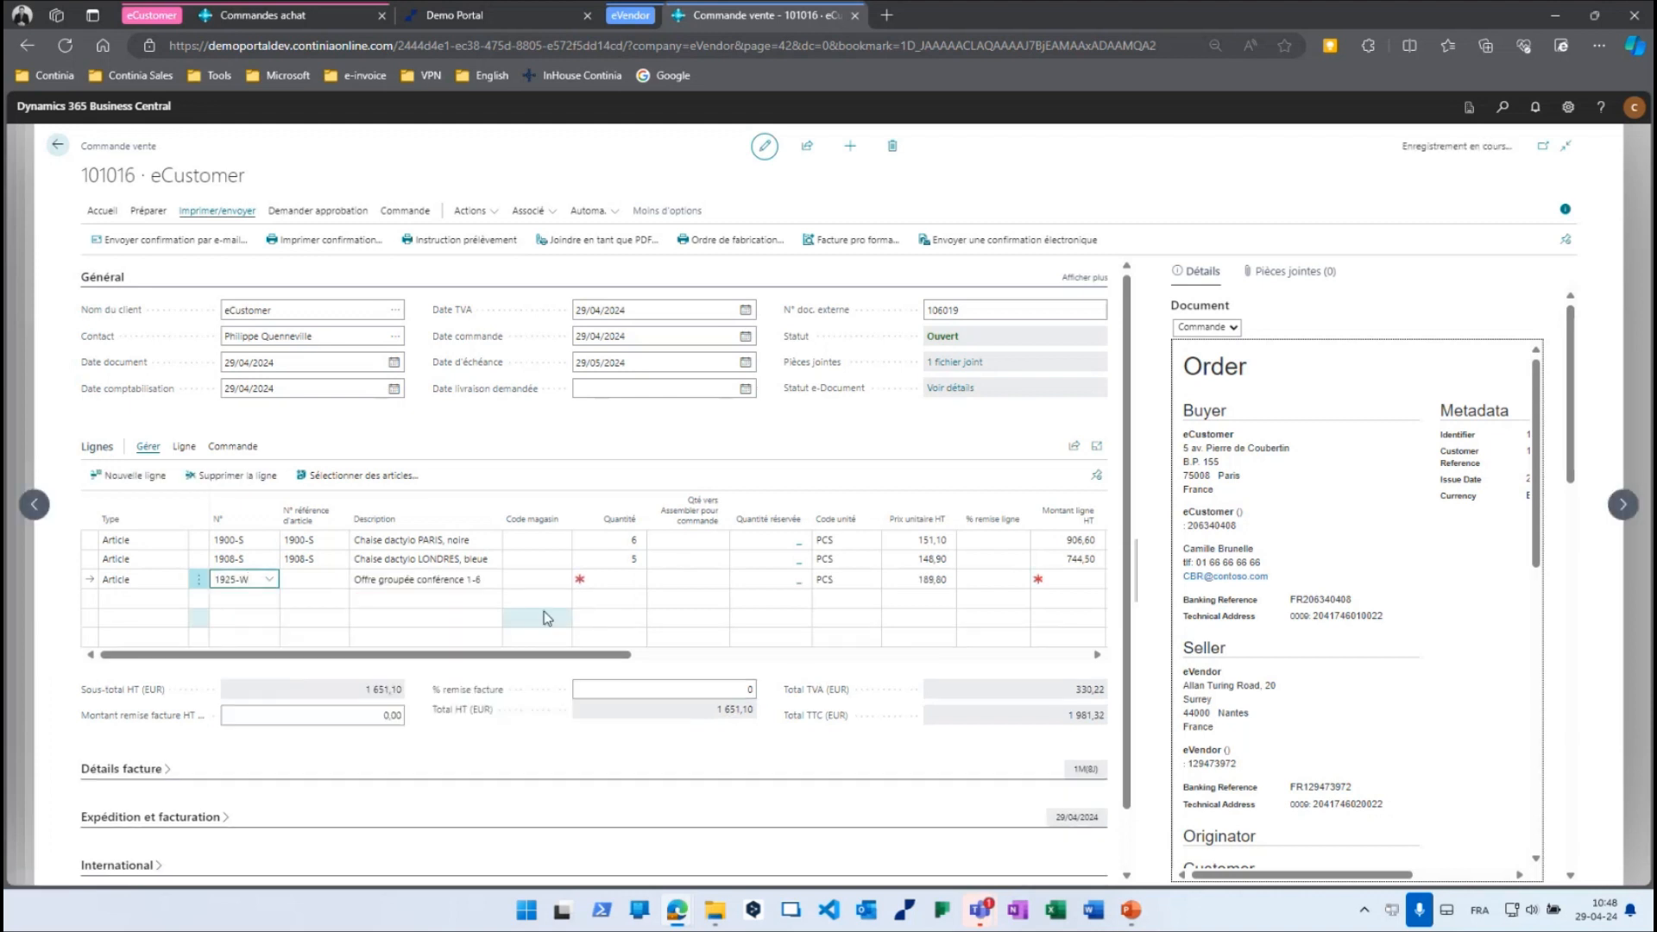
left_click(606, 580)
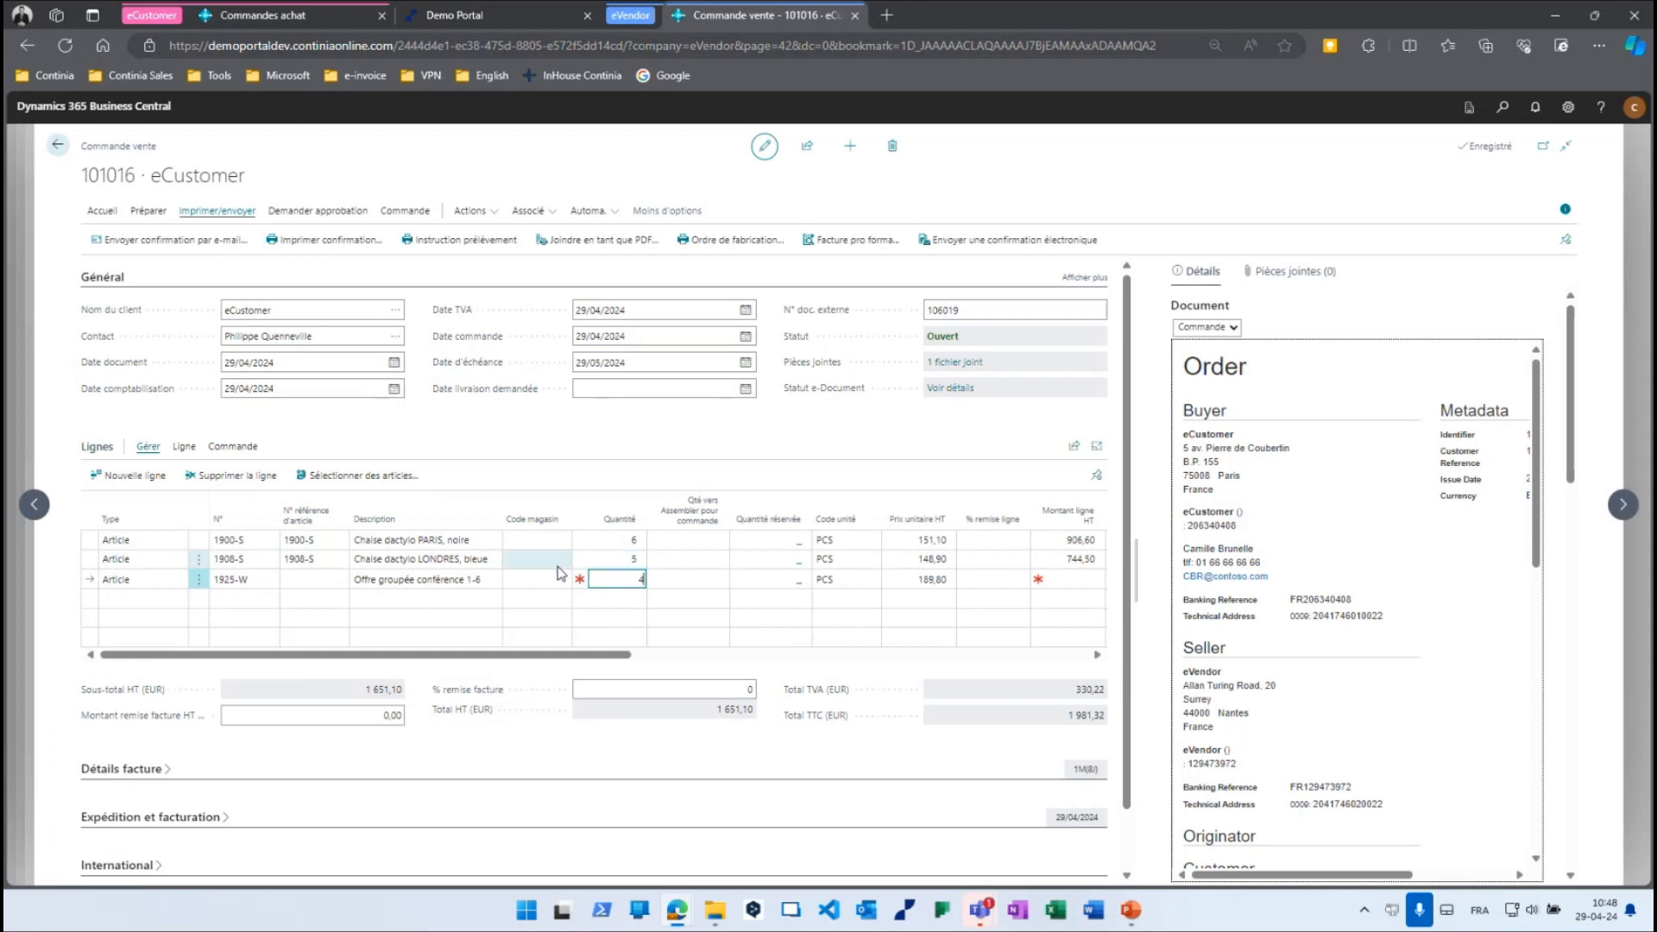
Set the unit price of the sales order line for item 1908-S, the blue LONDRES office chair, to 155.
left_click(915, 559)
type("155")
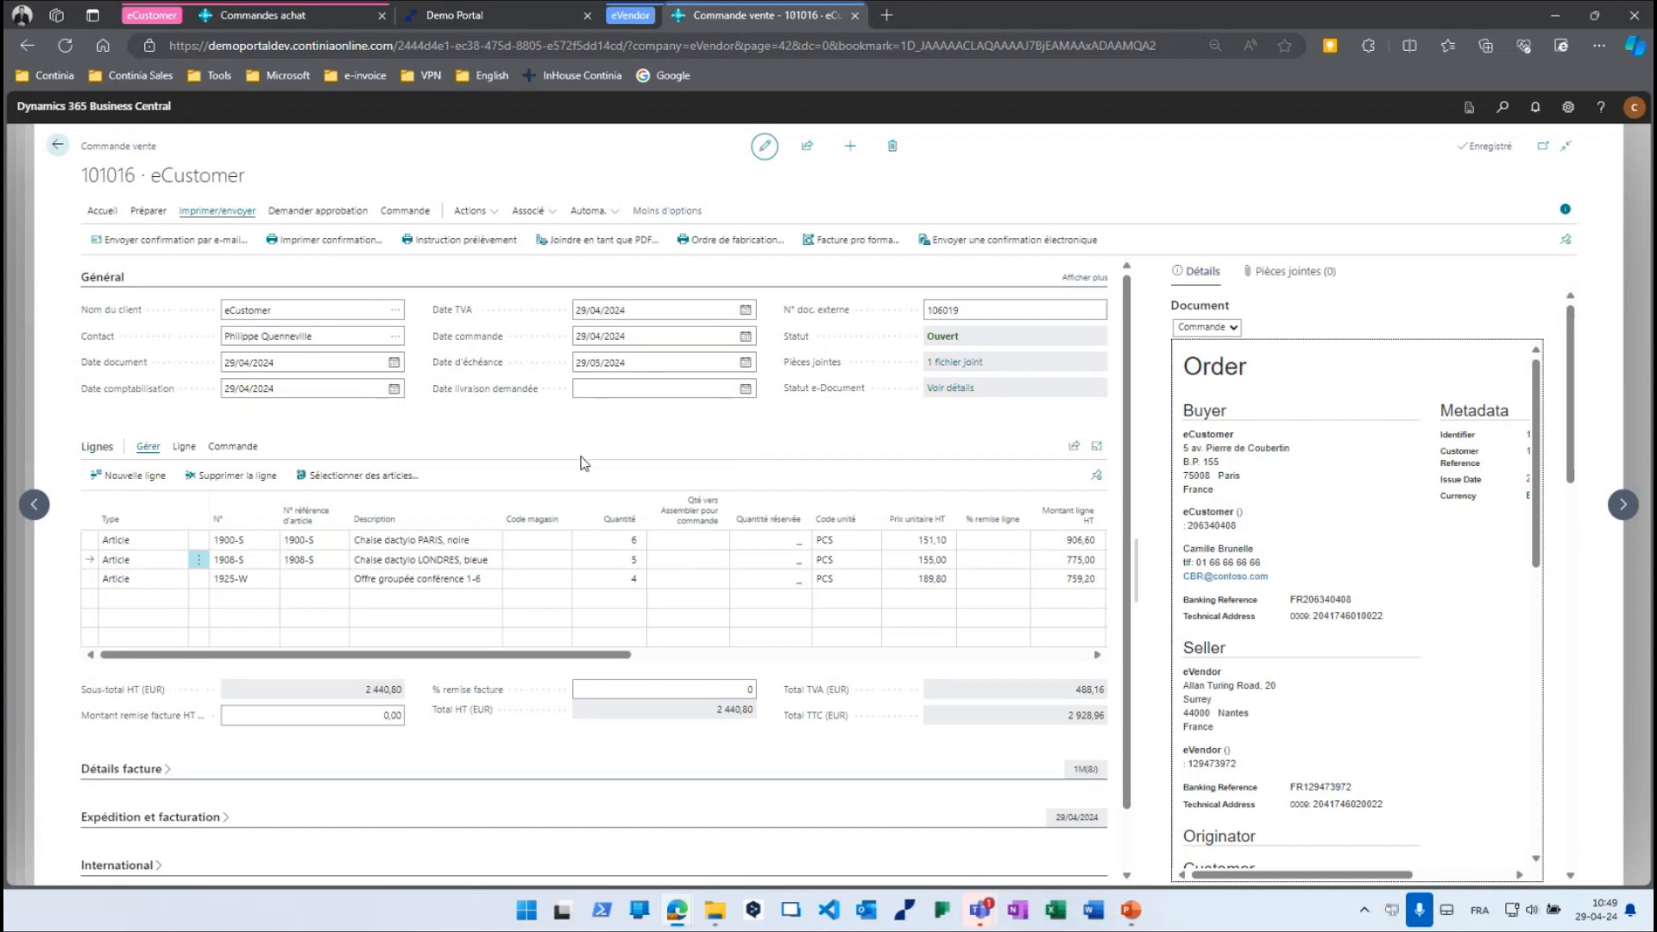
left_click(590, 561)
Send the electronic confirmation of the sales order and review the sent e-order response with its response code and lines.
left_click(1086, 241)
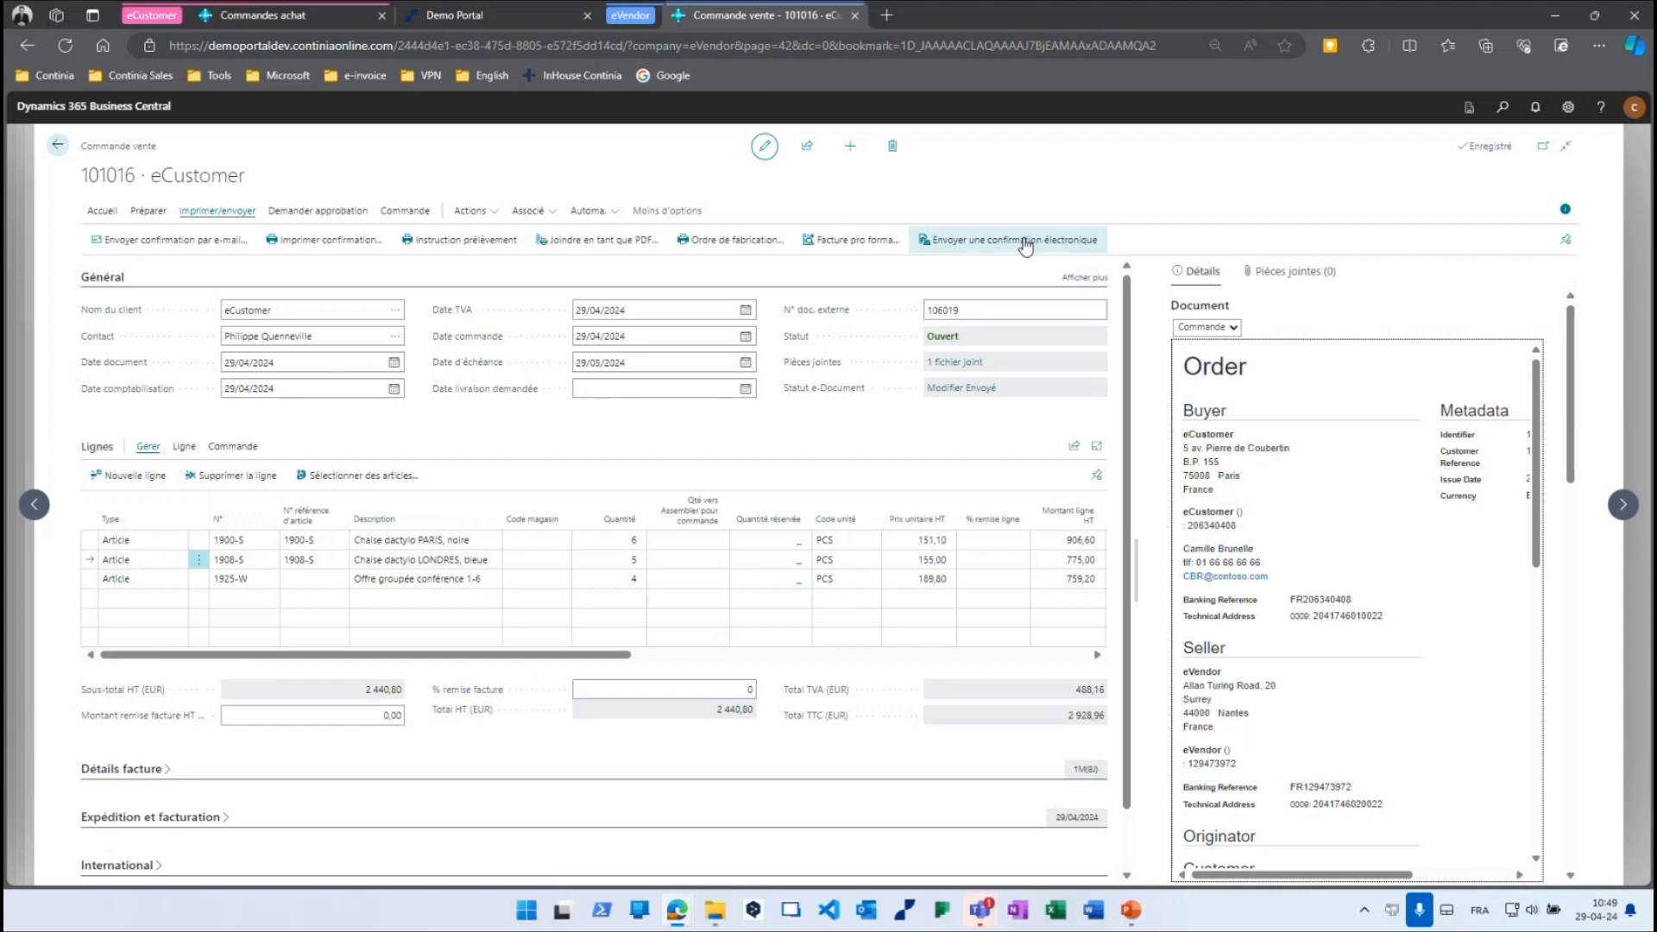
left_click(949, 388)
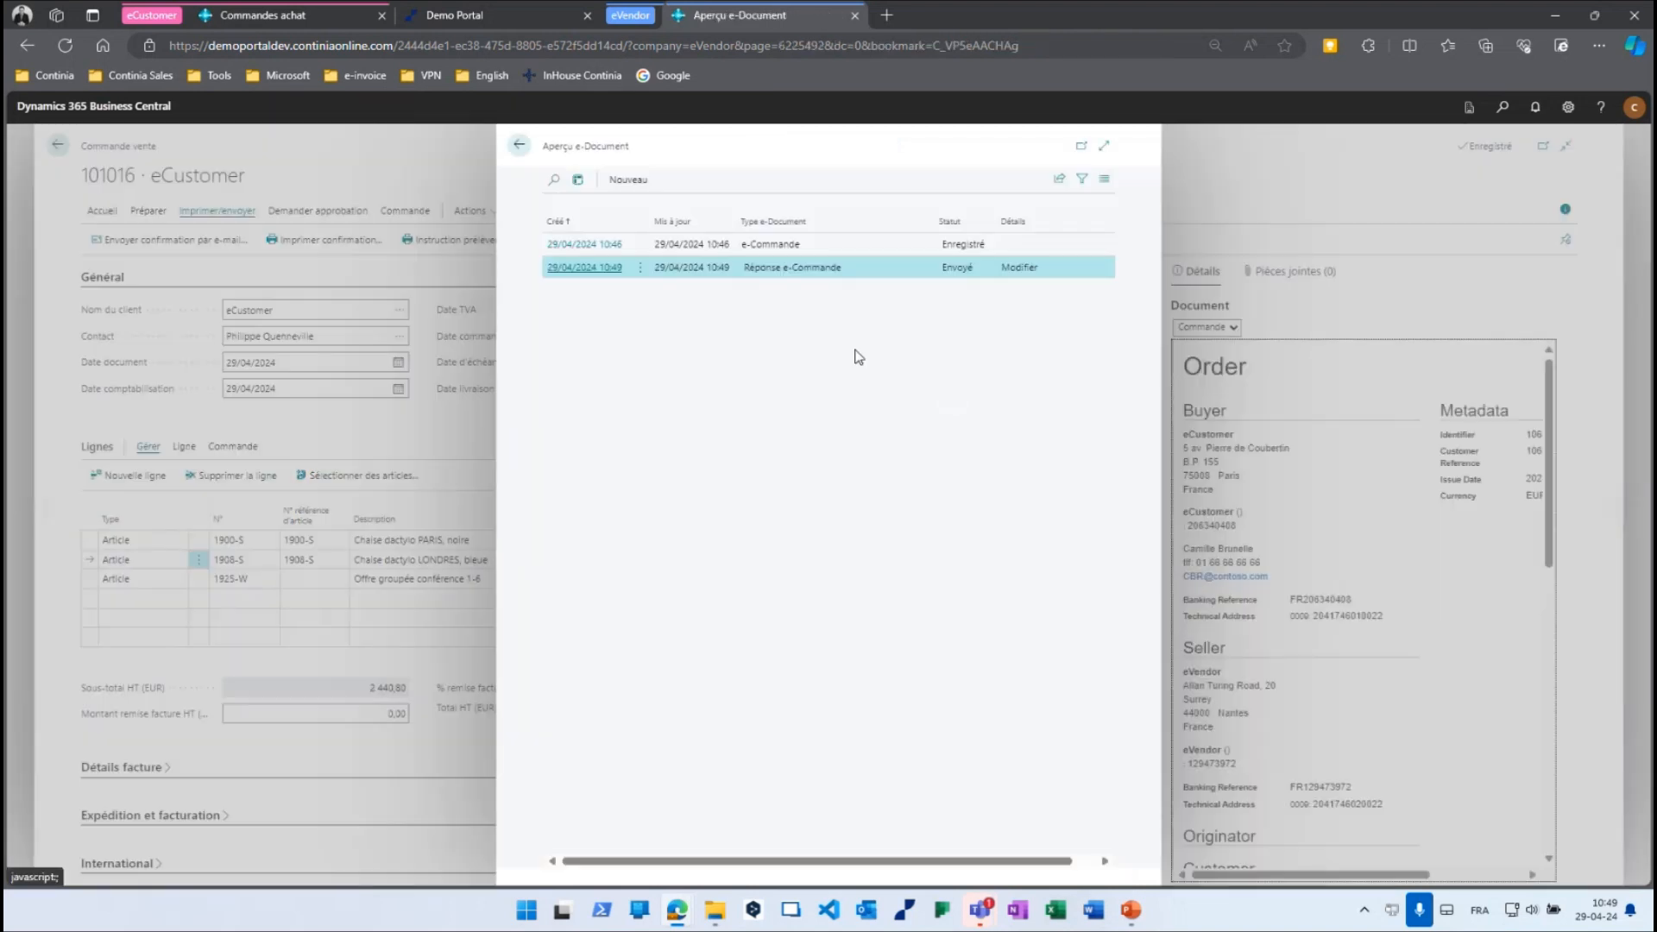
left_click(762, 244)
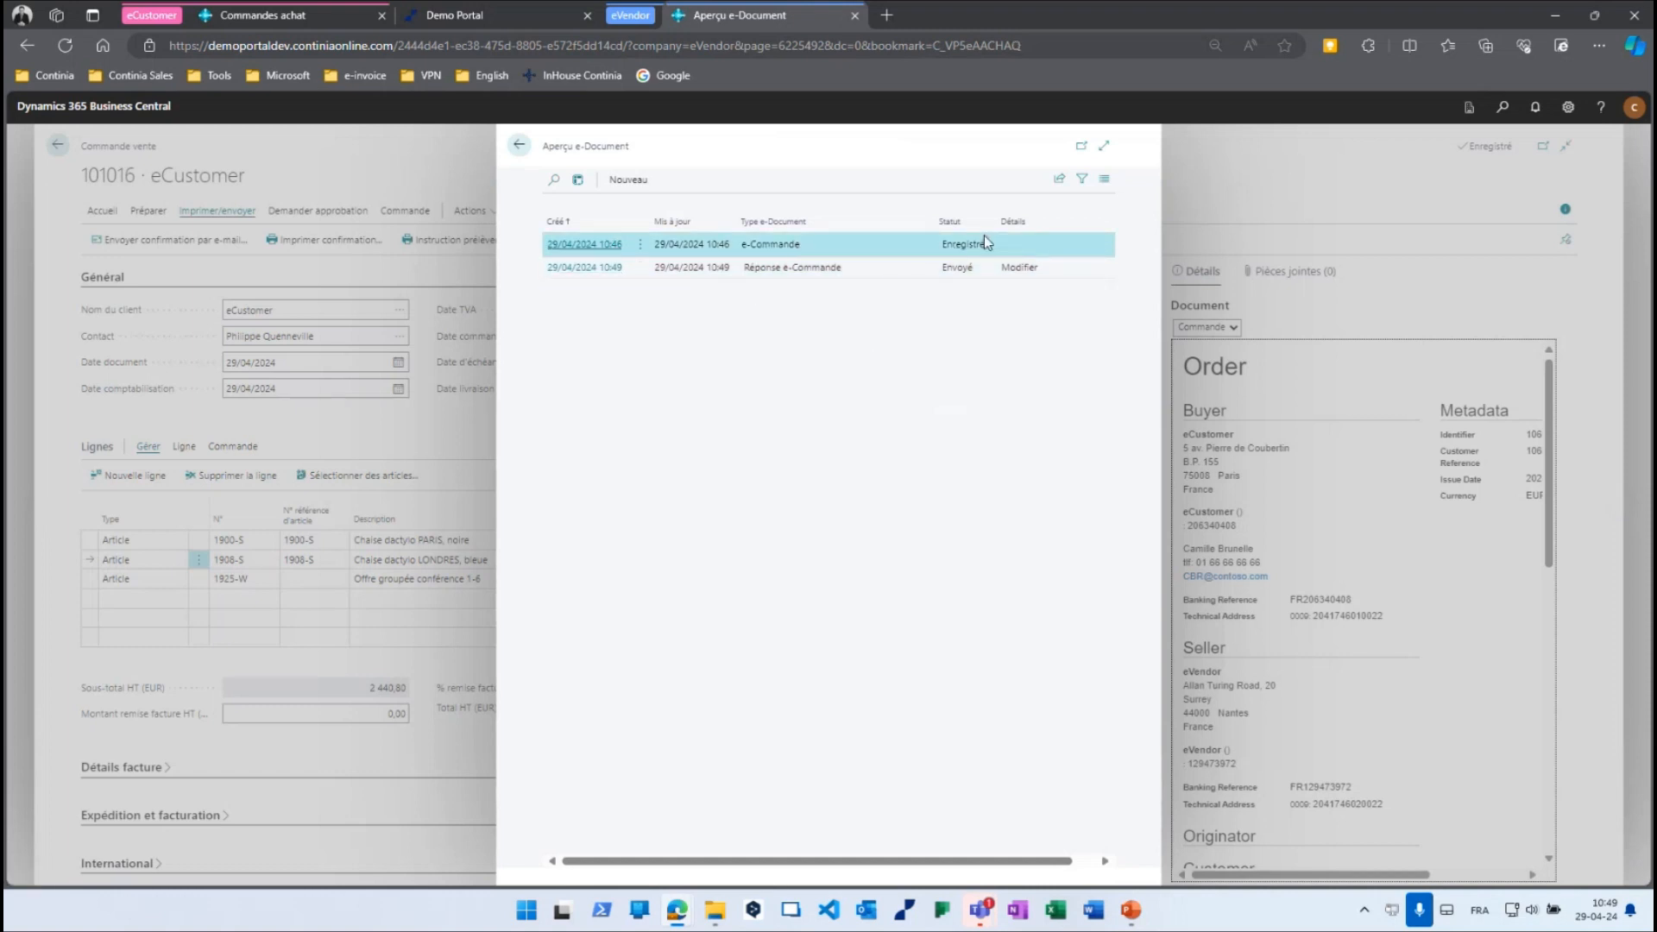
left_click(816, 271)
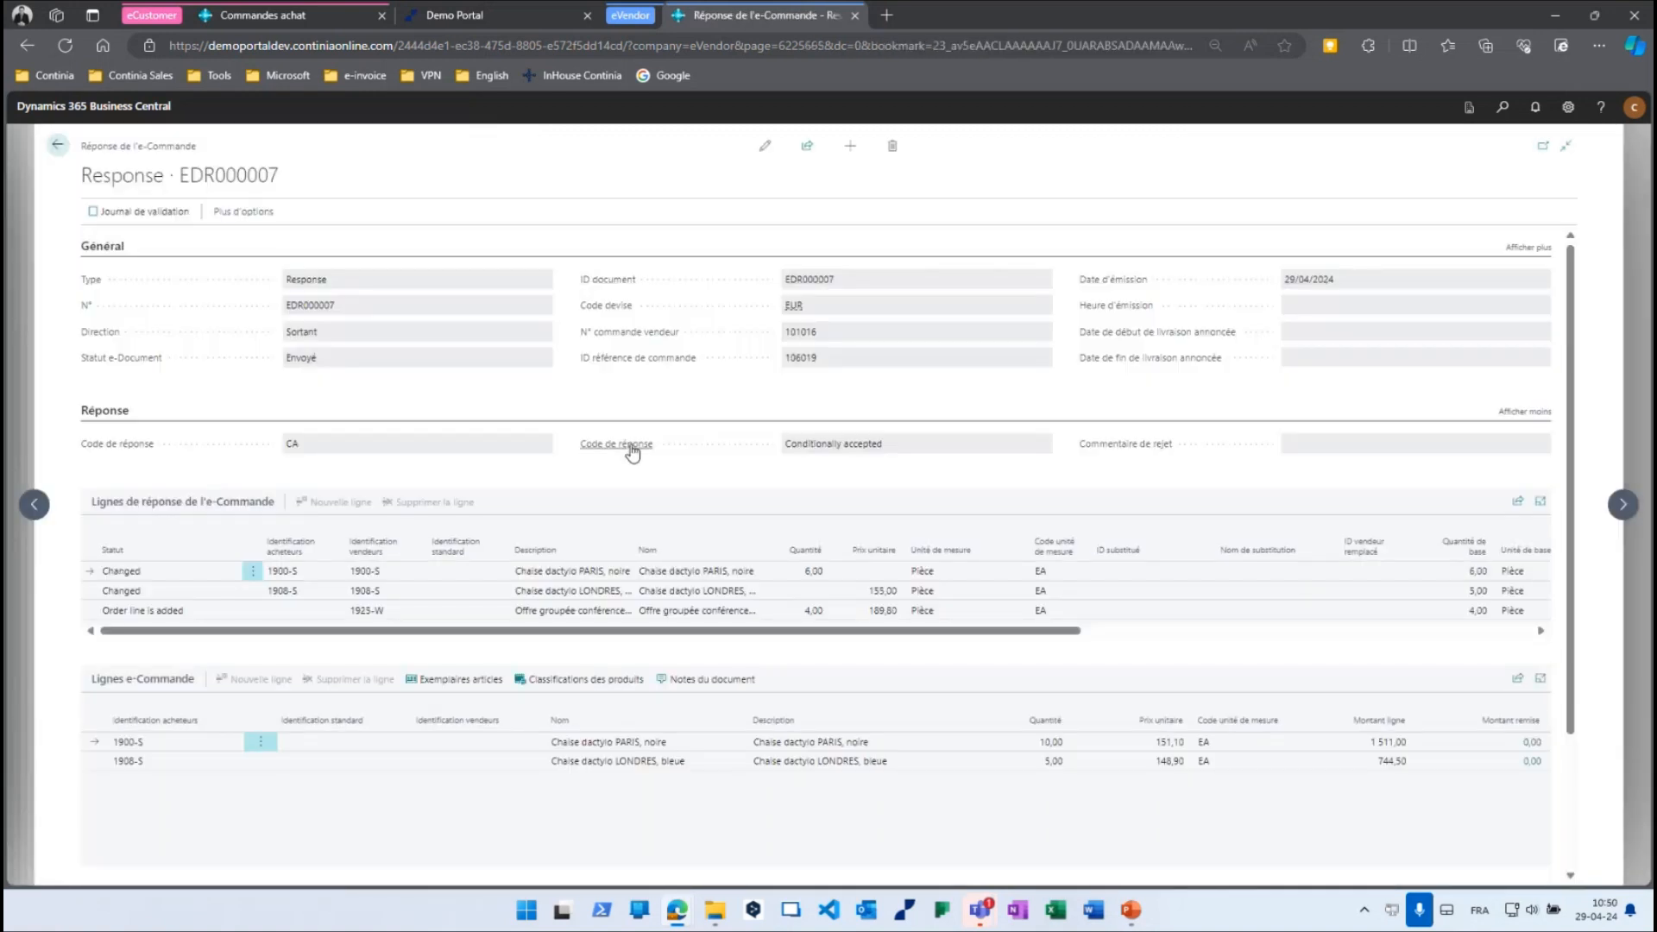
scroll(452, 501, "down", 1)
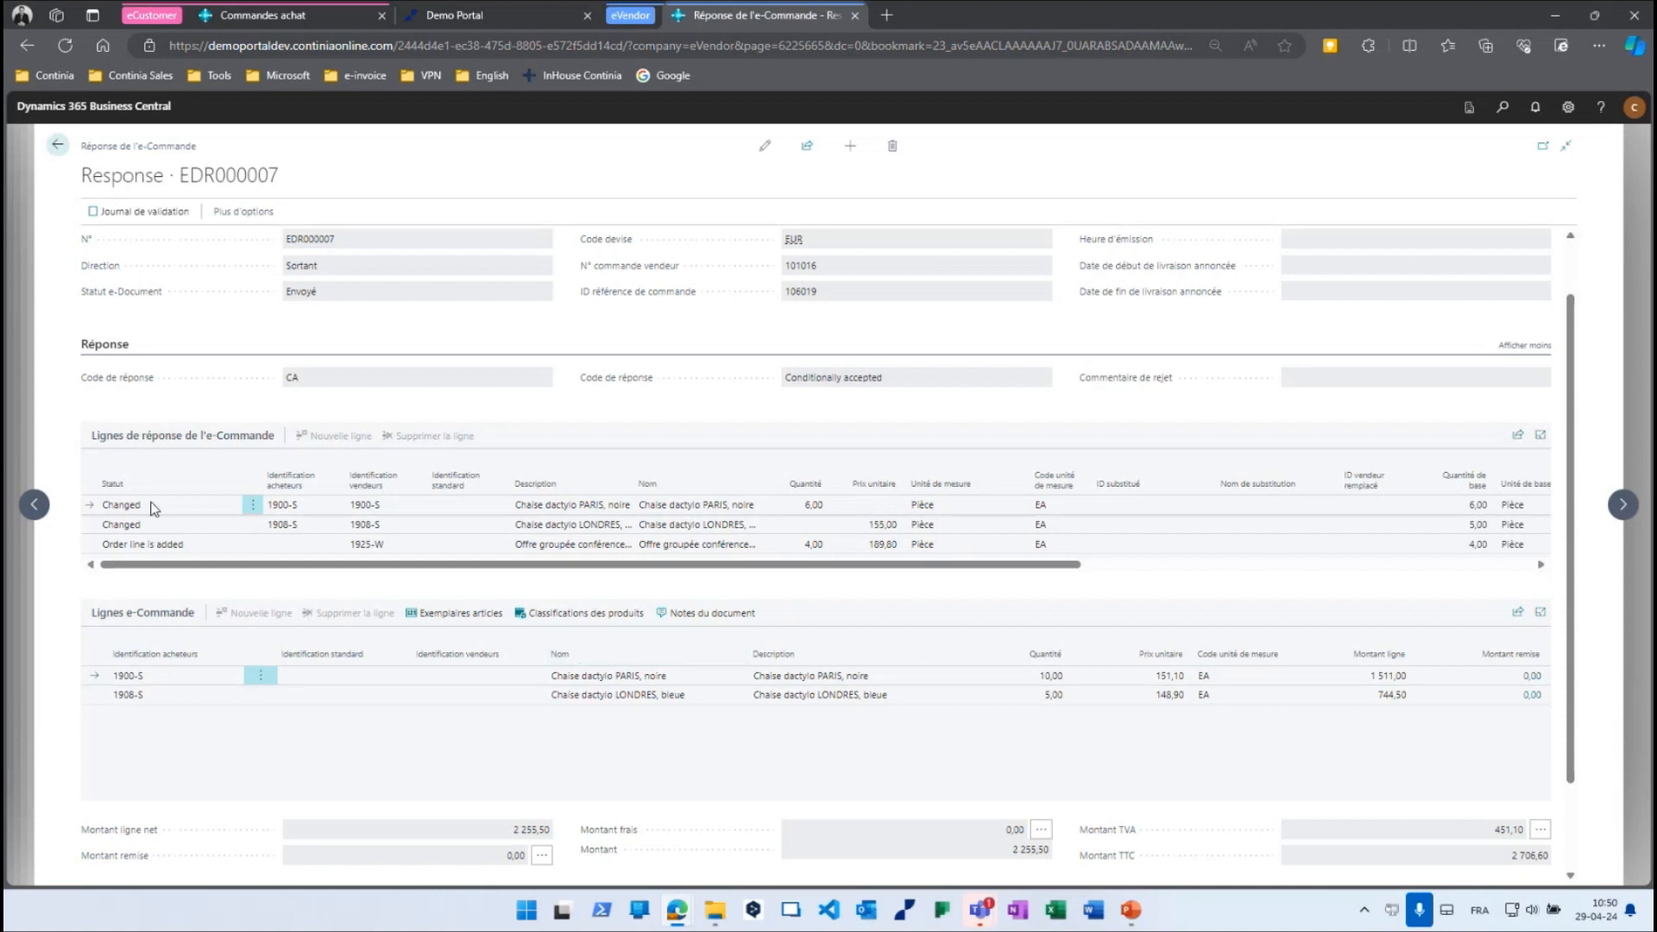
Review the changed LONDRES chair line of the sent order response and return to the eVendor home page.
left_click(169, 530)
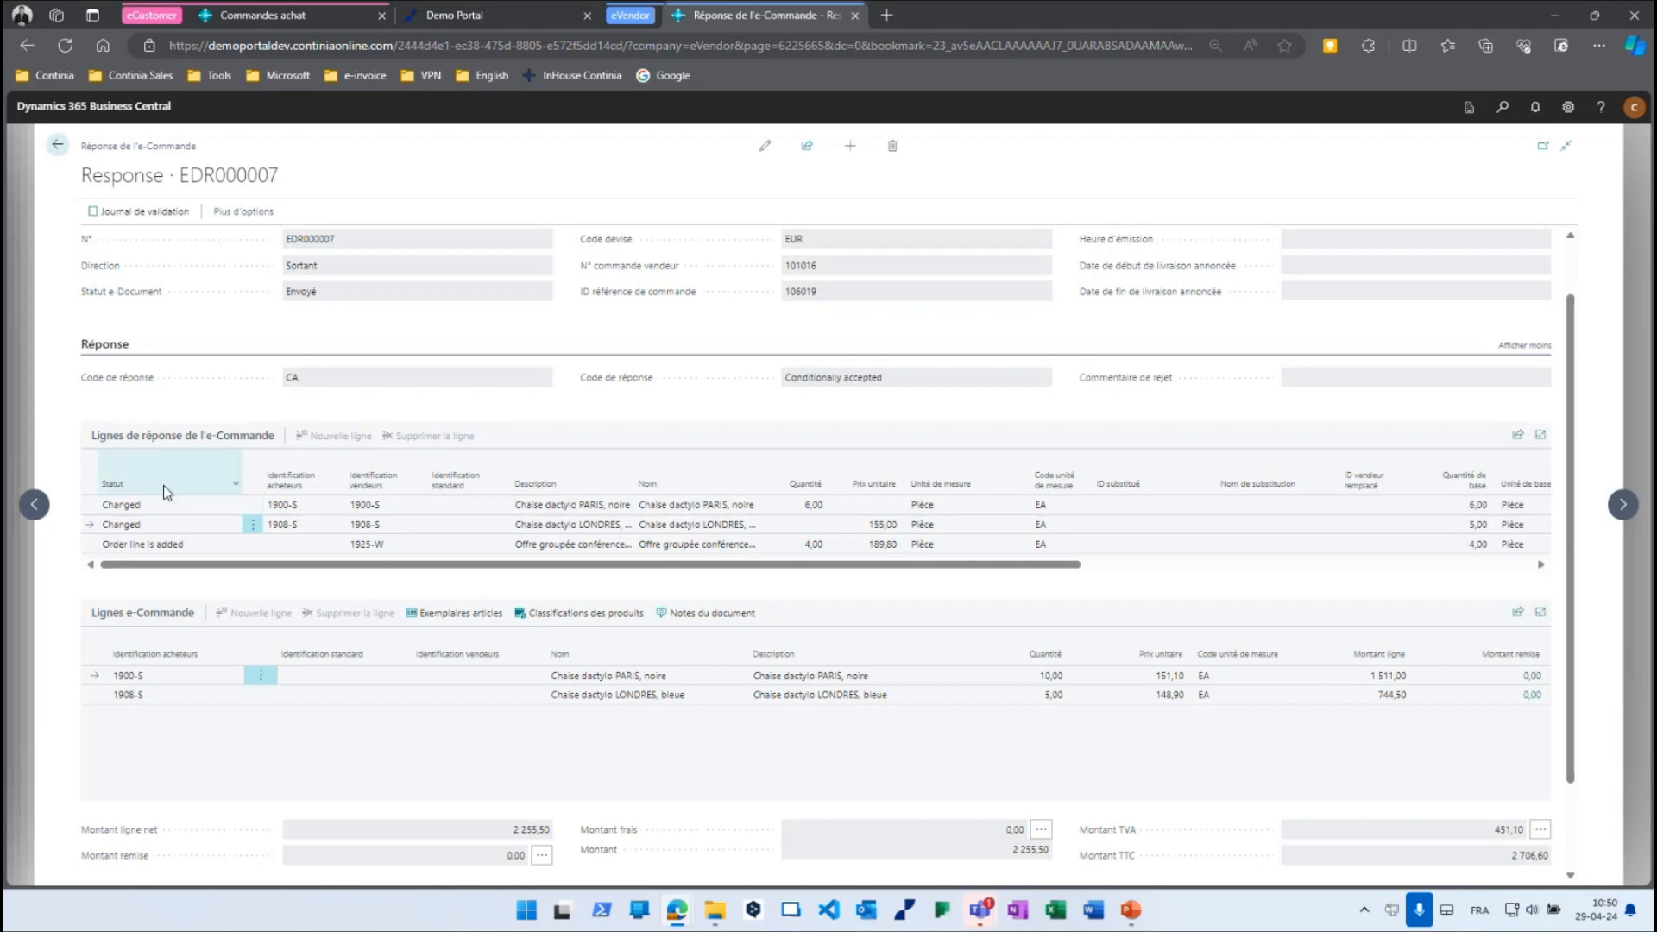
left_click(57, 145)
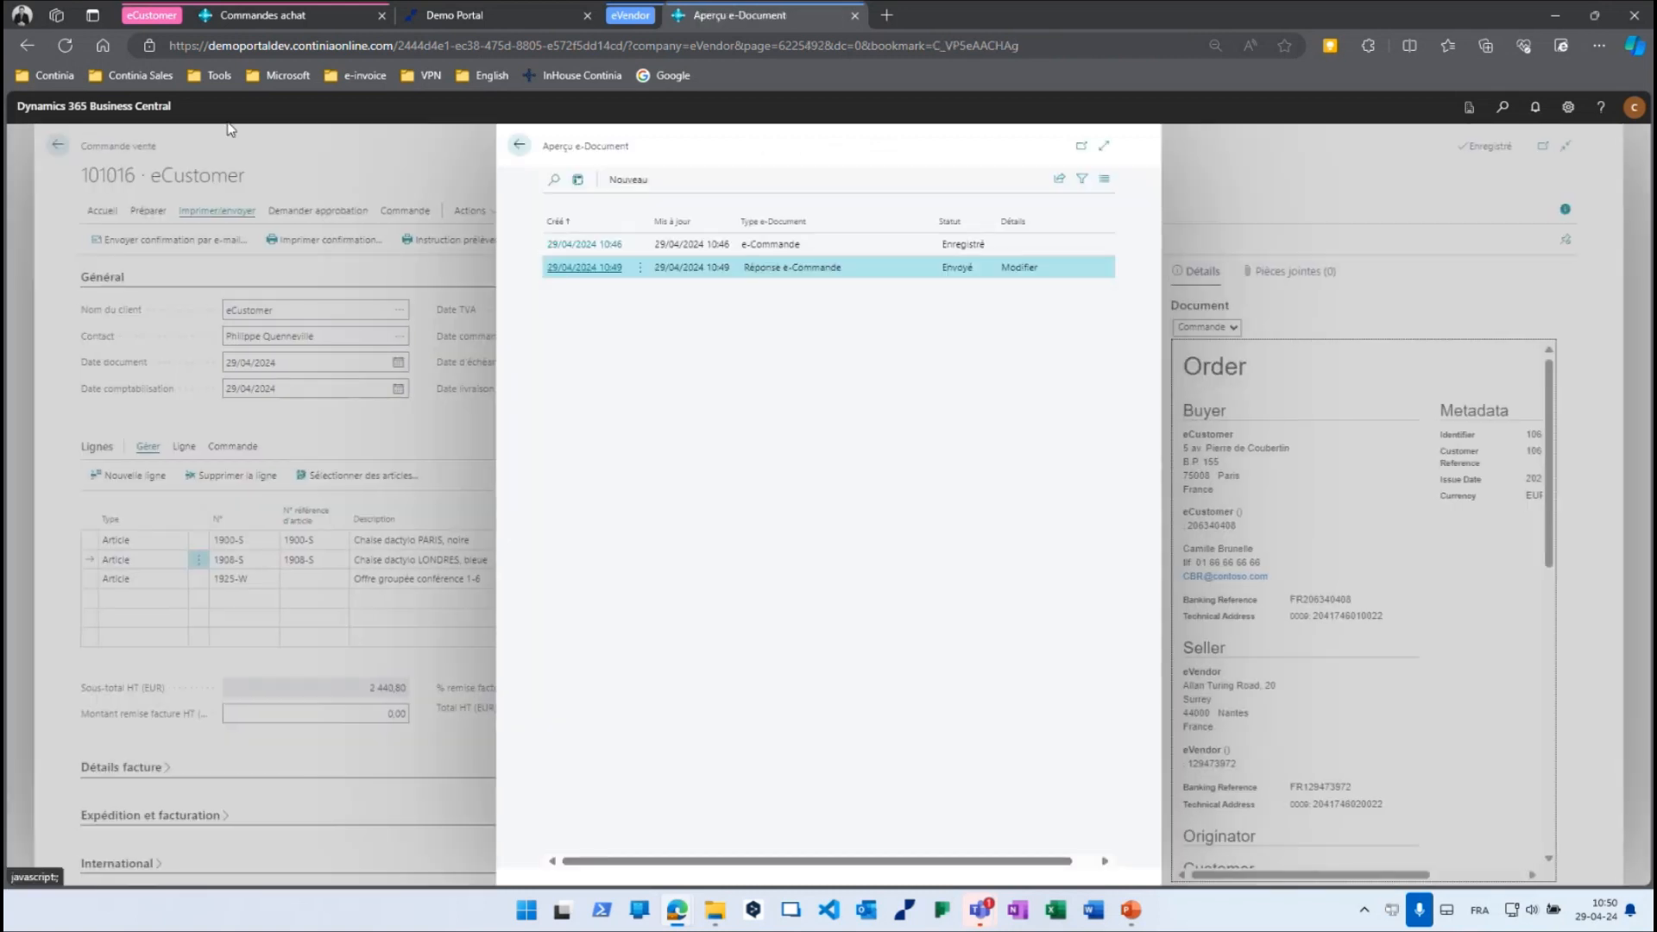
left_click(518, 144)
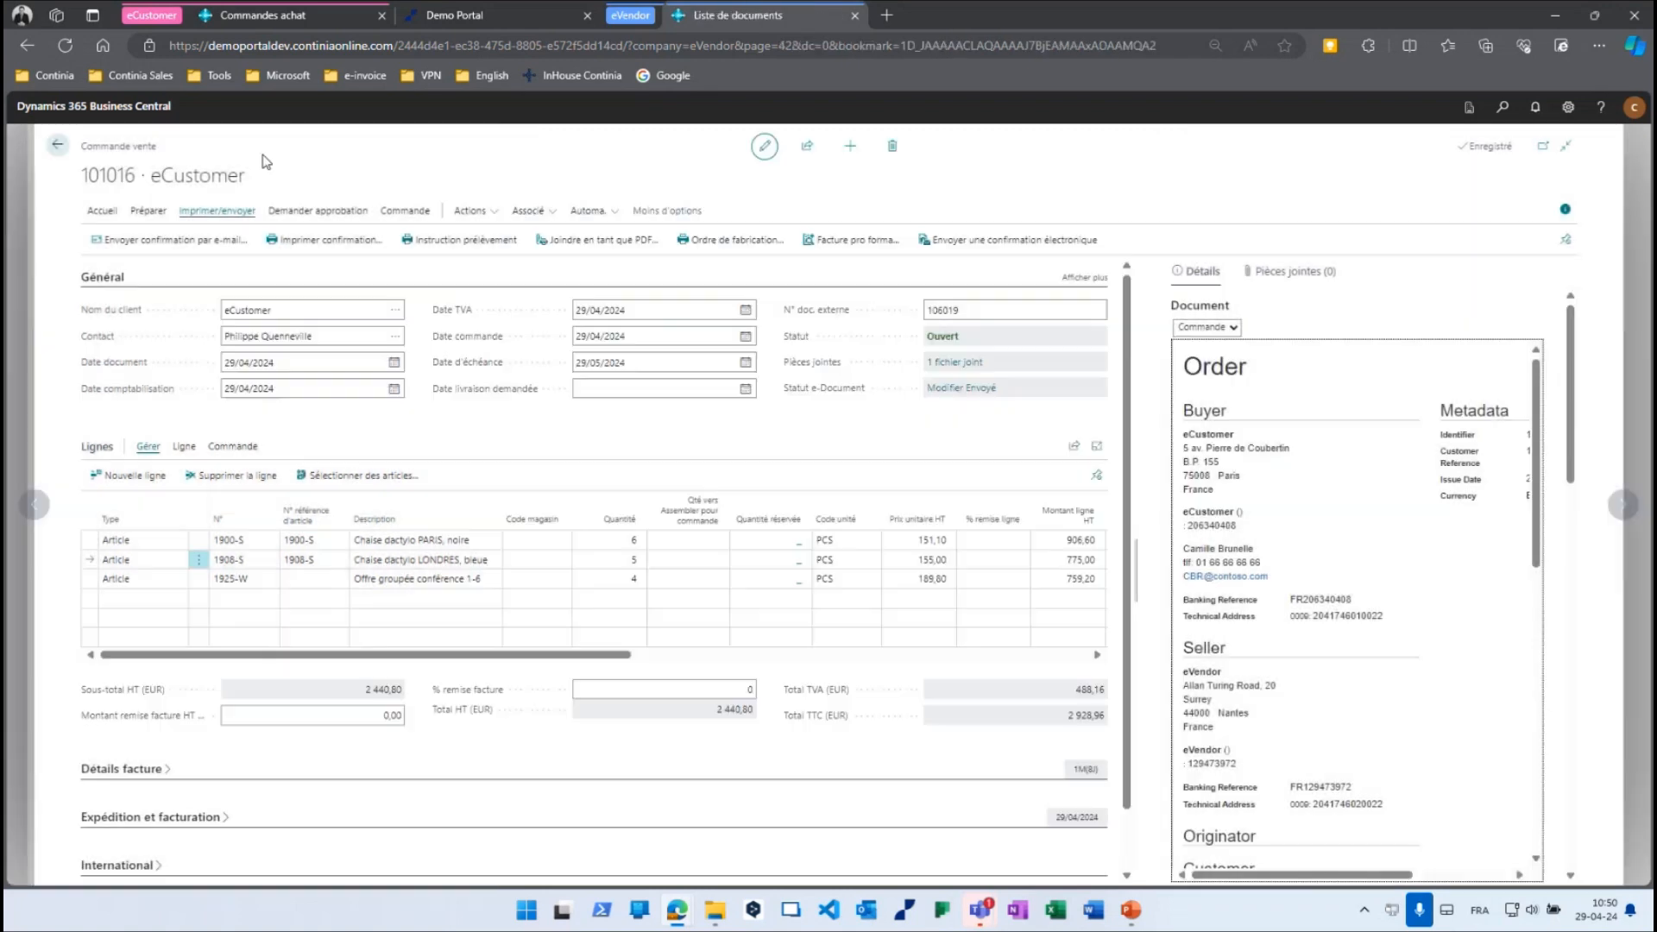
left_click(57, 148)
left_click(58, 147)
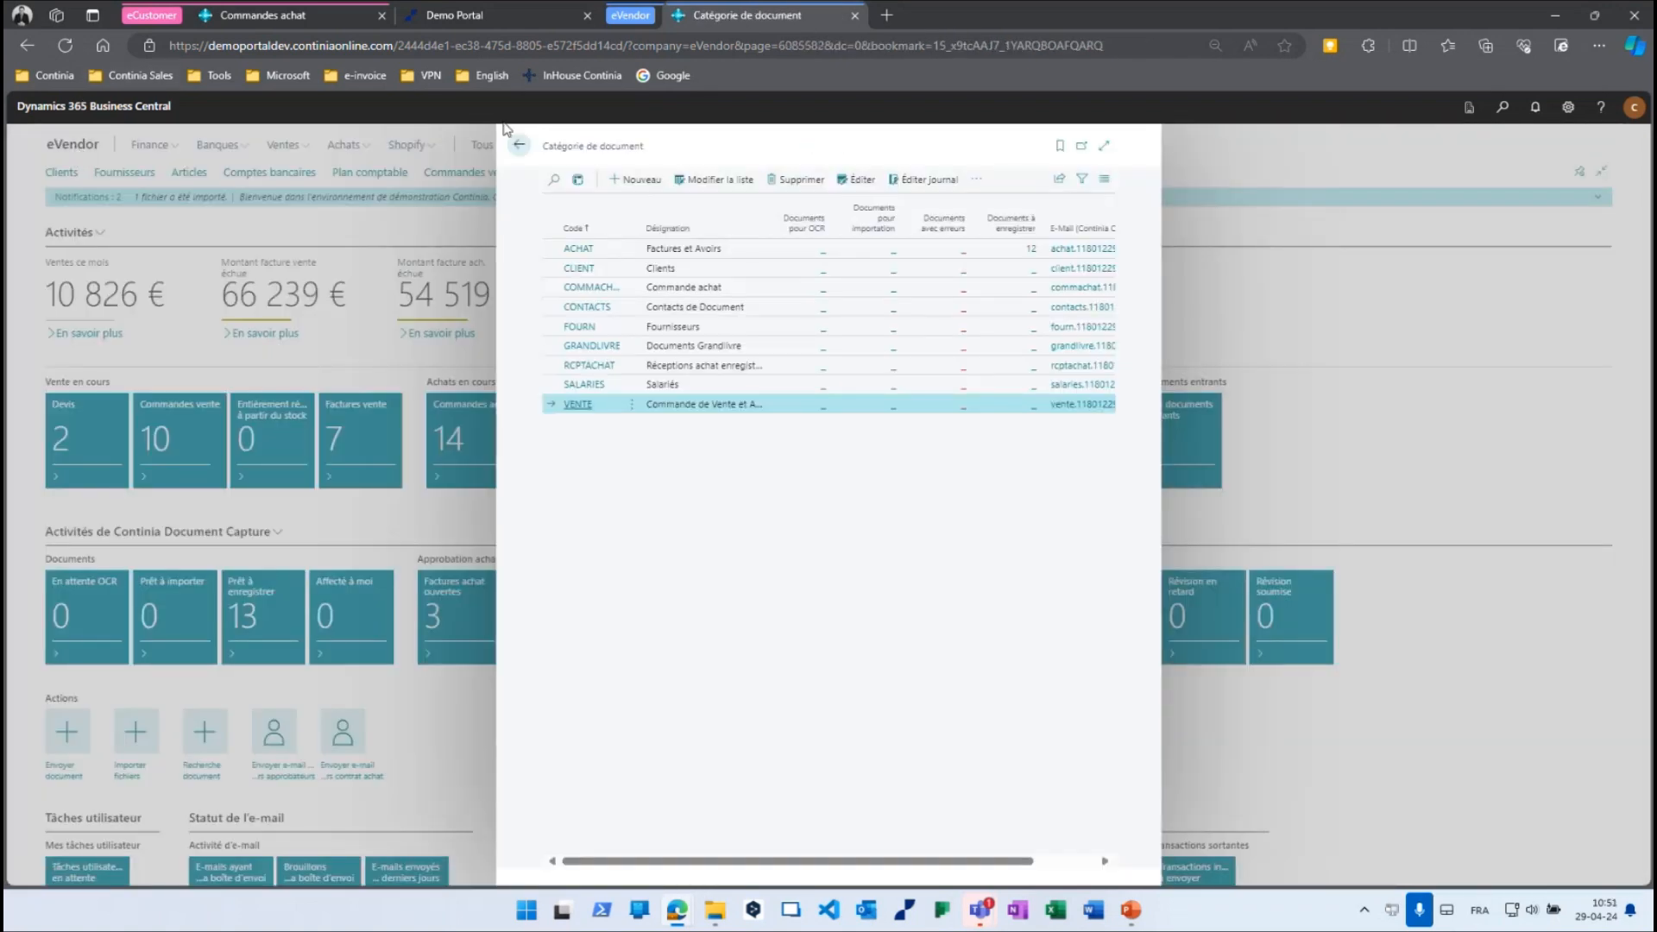
left_click(521, 149)
Switch to the eCustomer company's home page and import the pending Document Capture files.
left_click(308, 11)
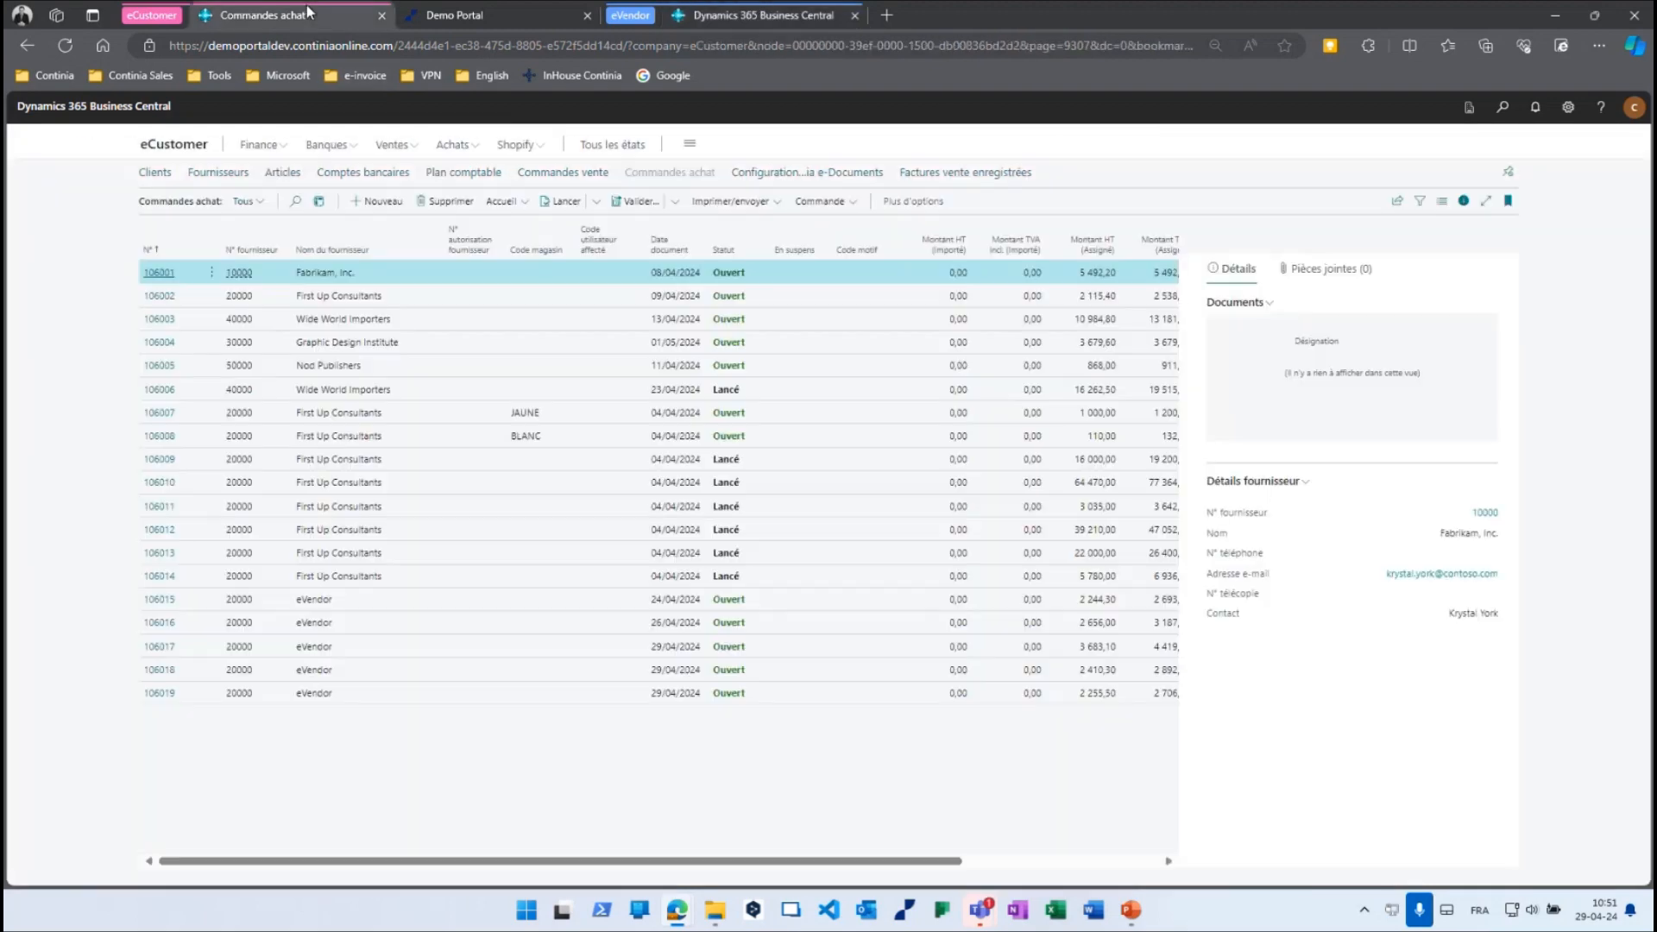
left_click(173, 144)
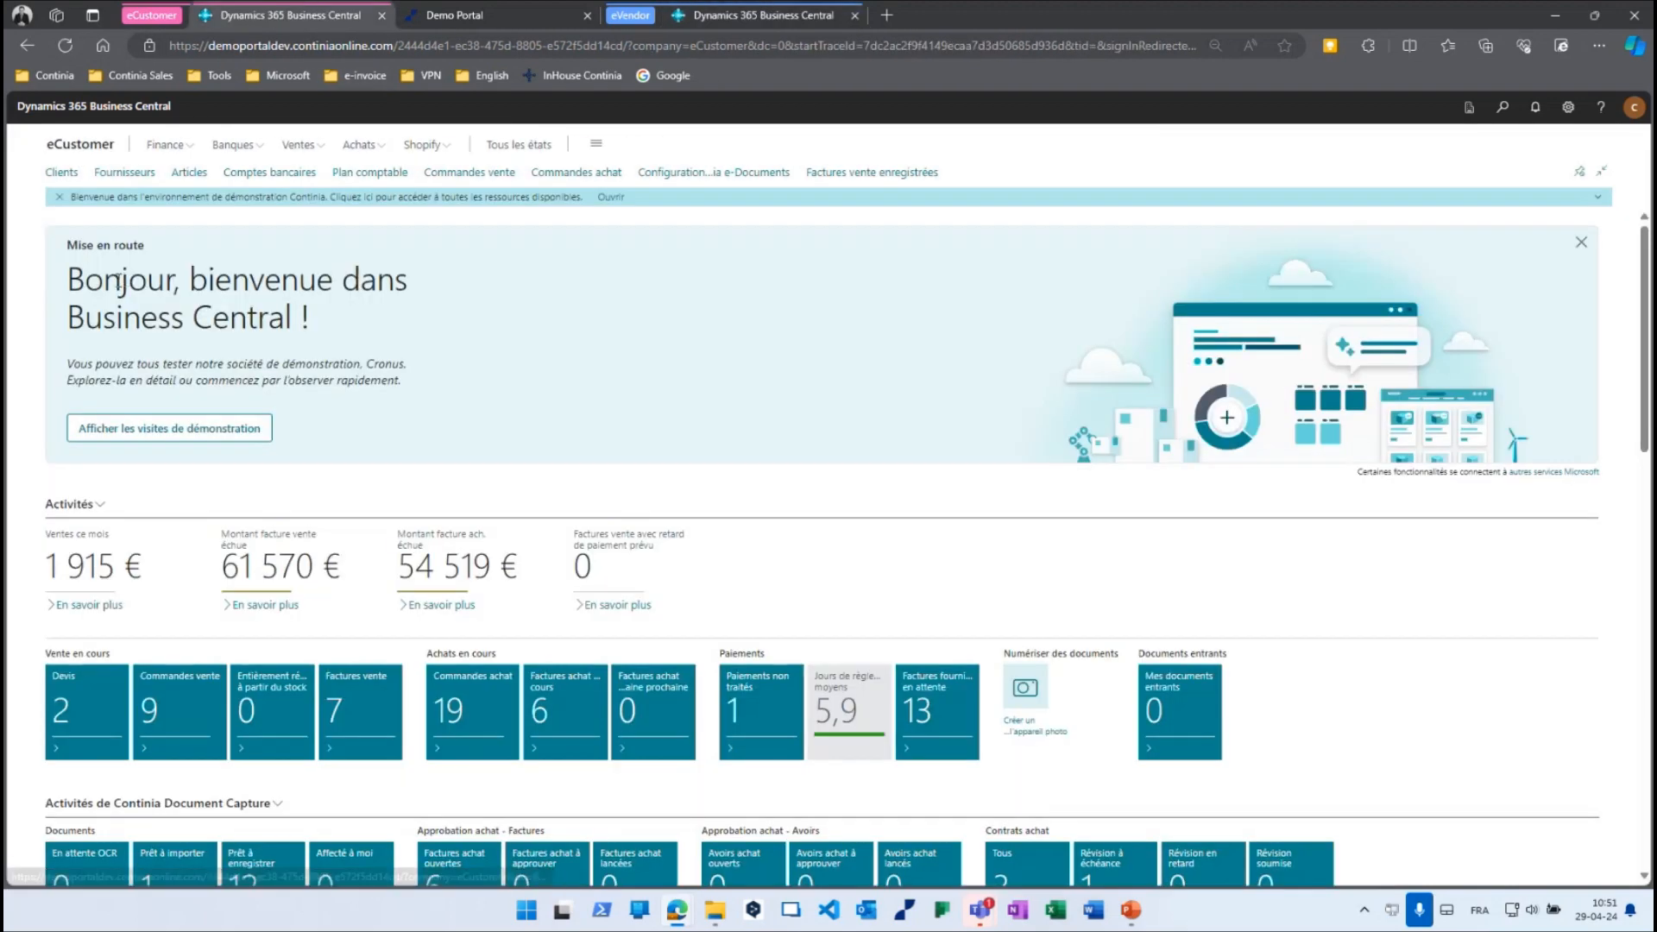
scroll(168, 438, "down", 4)
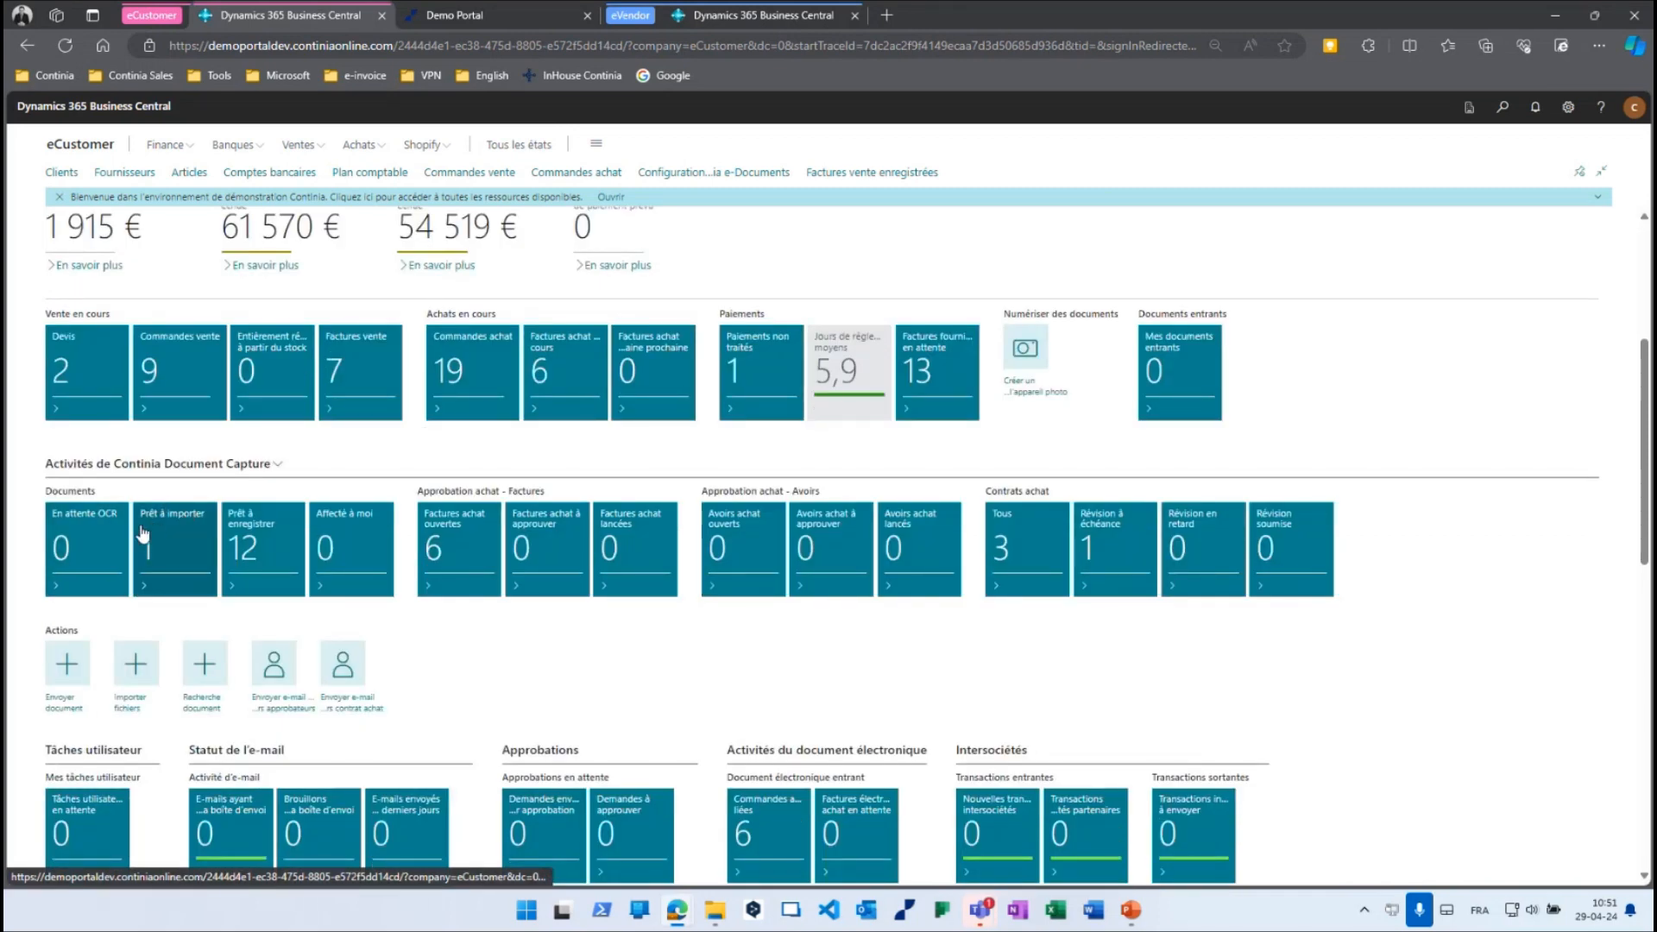
left_click(135, 665)
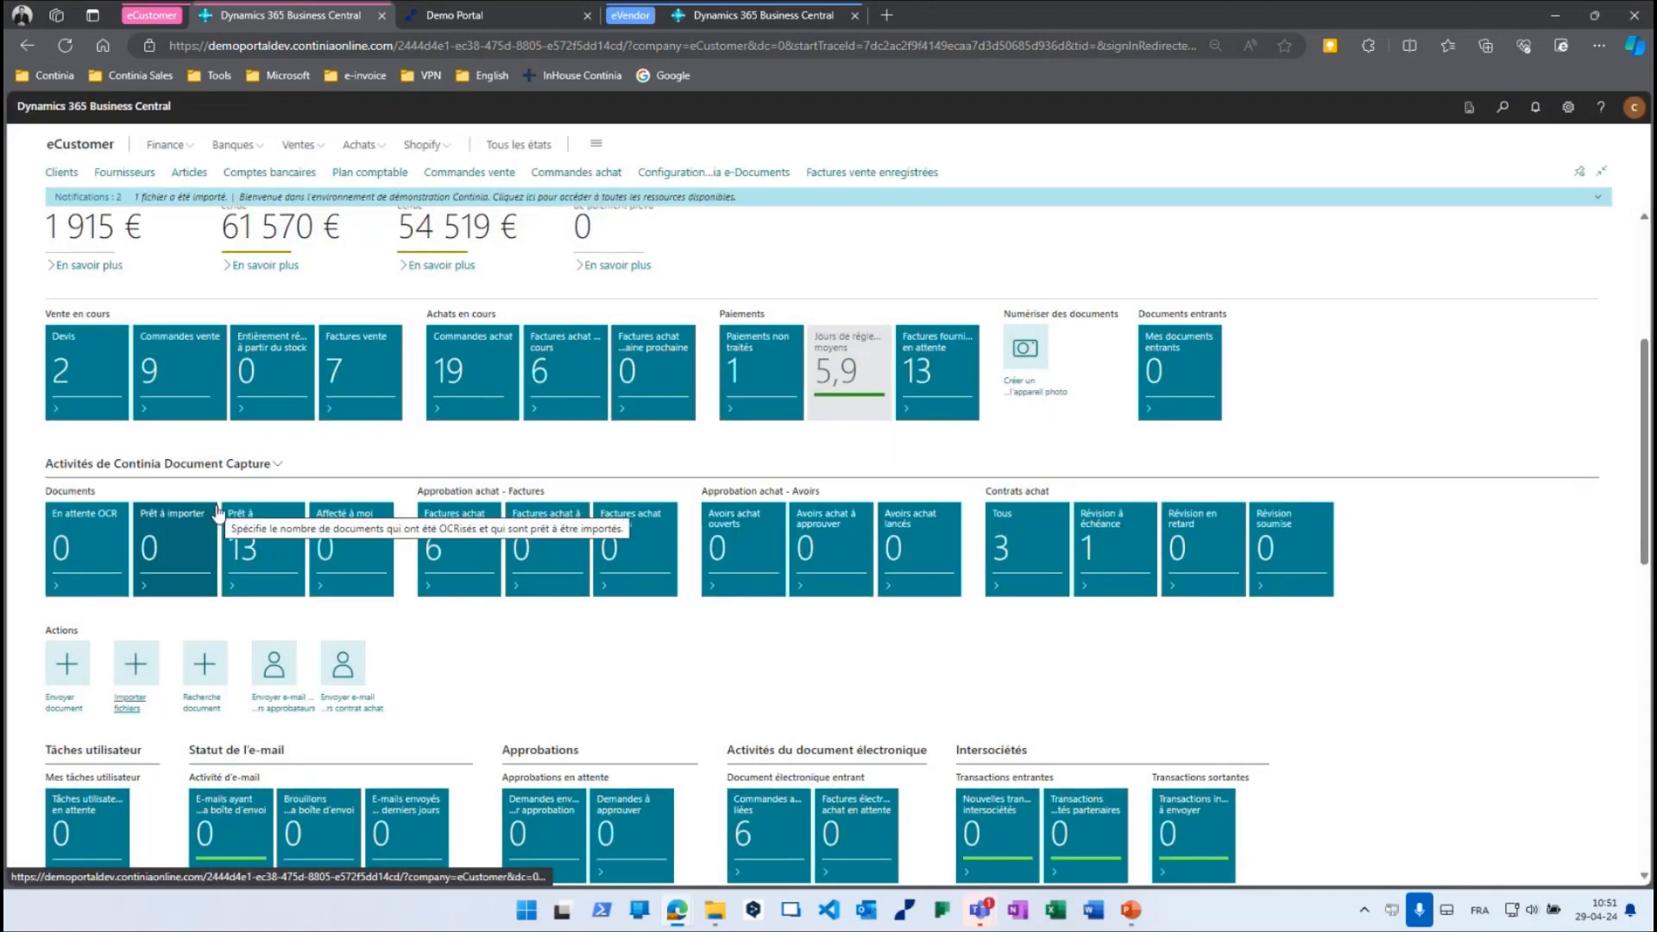
Open the eVendor order response awaiting registration in the COMMACHAT category, review its header fields and register it.
left_click(242, 542)
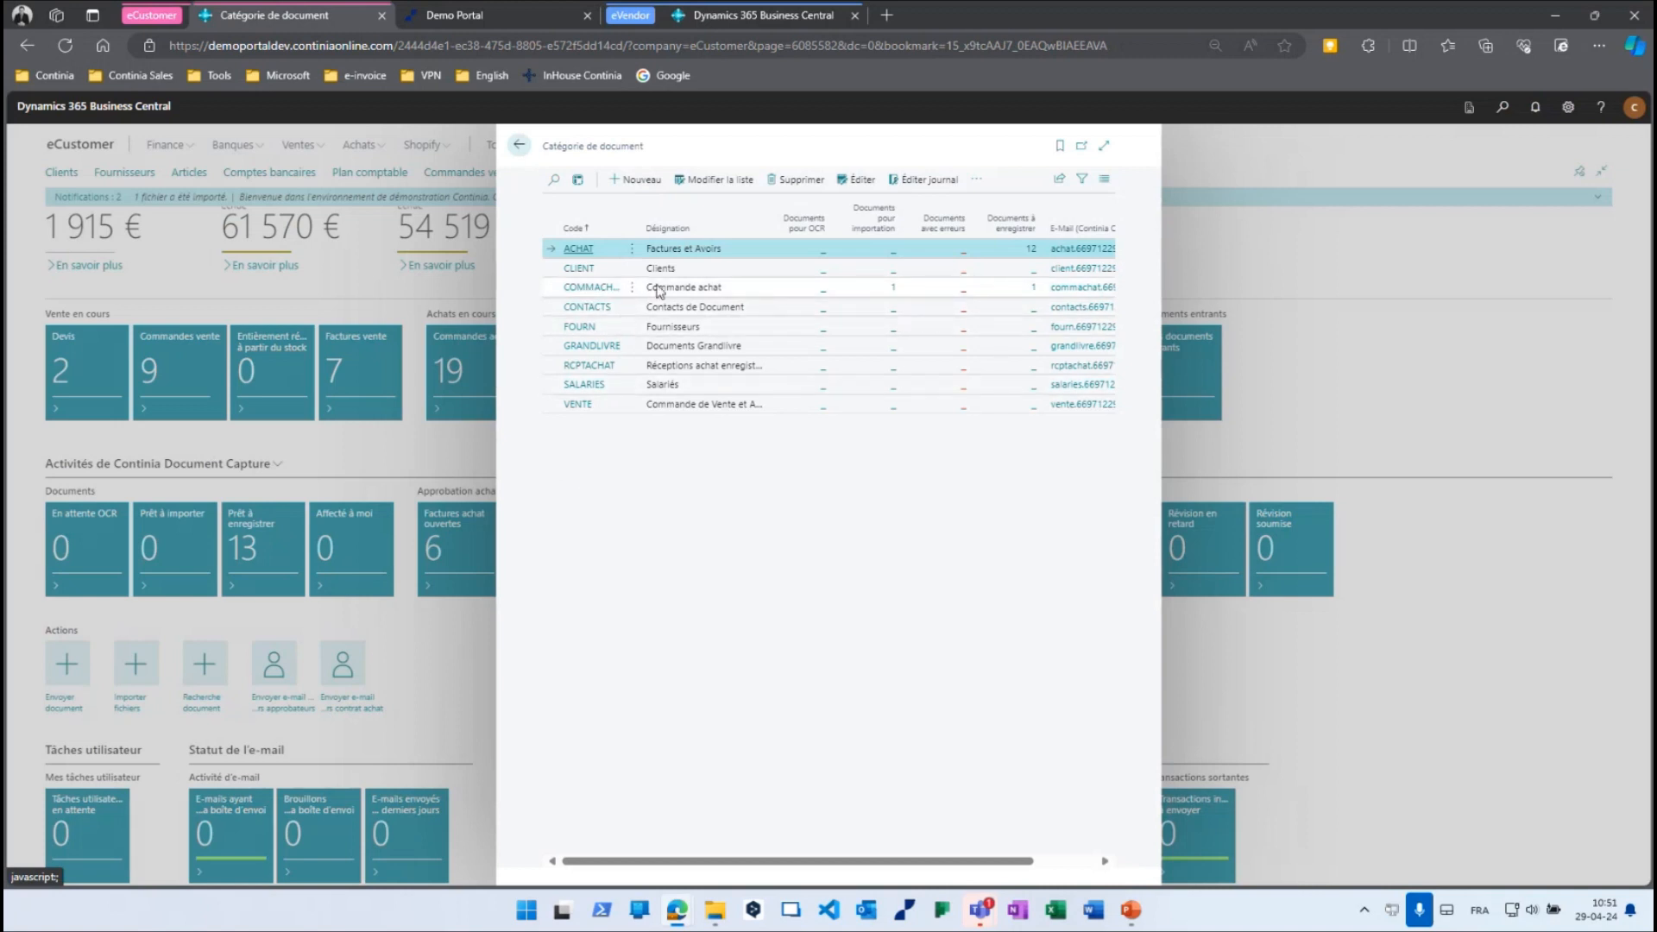
left_click(684, 291)
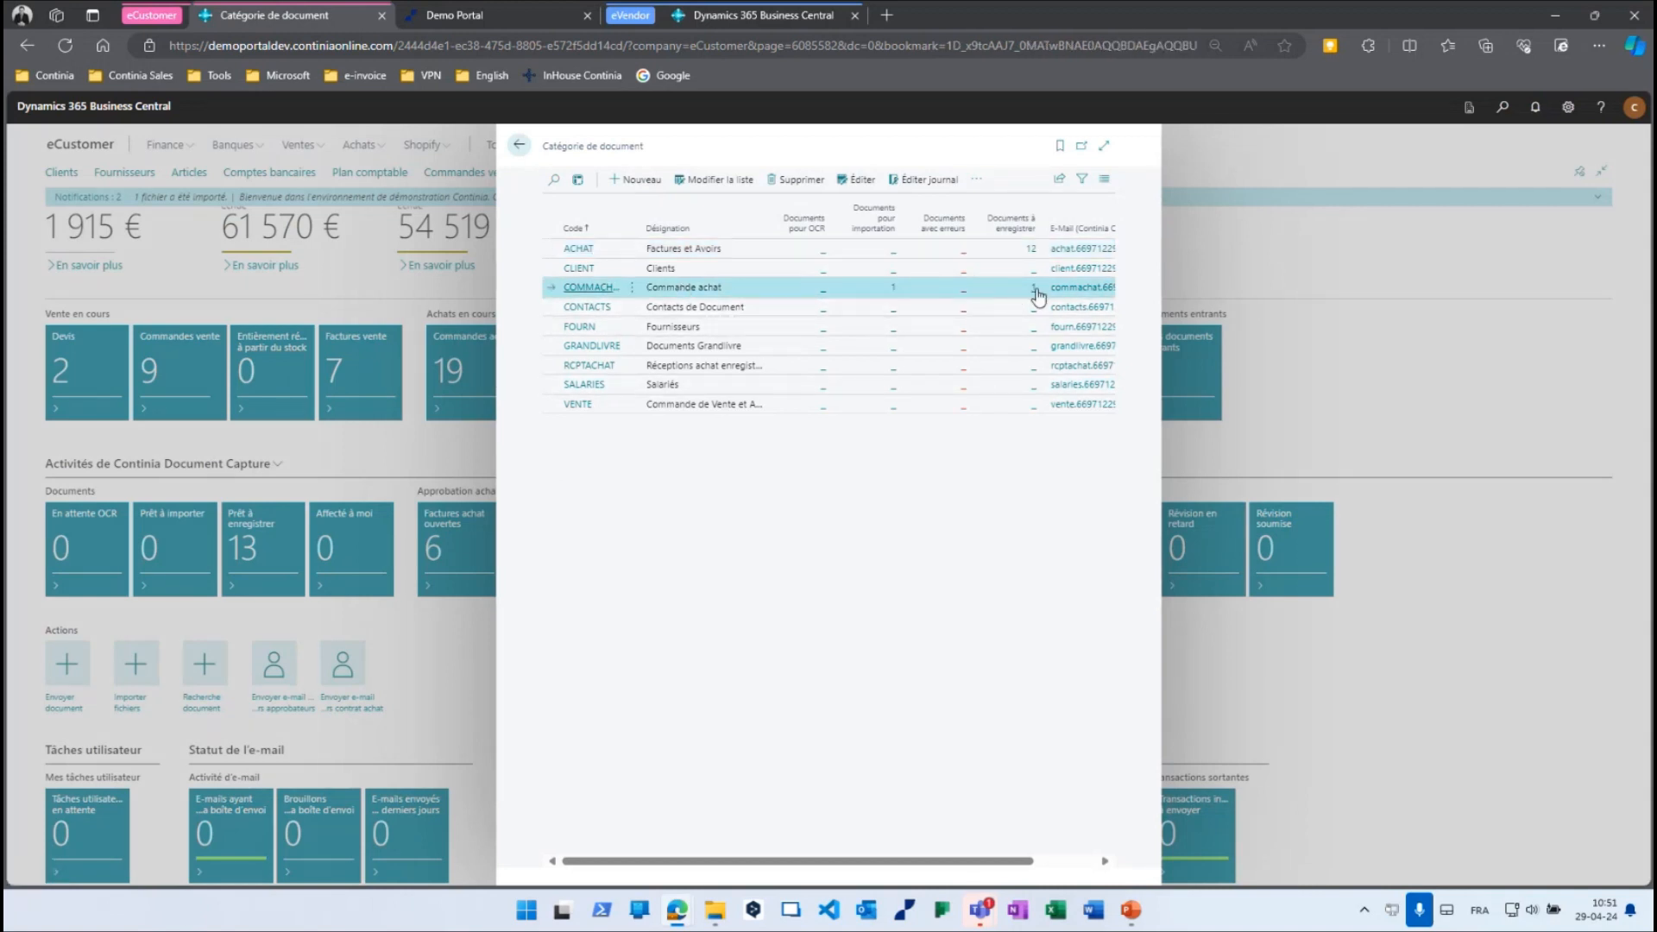
left_click(1034, 291)
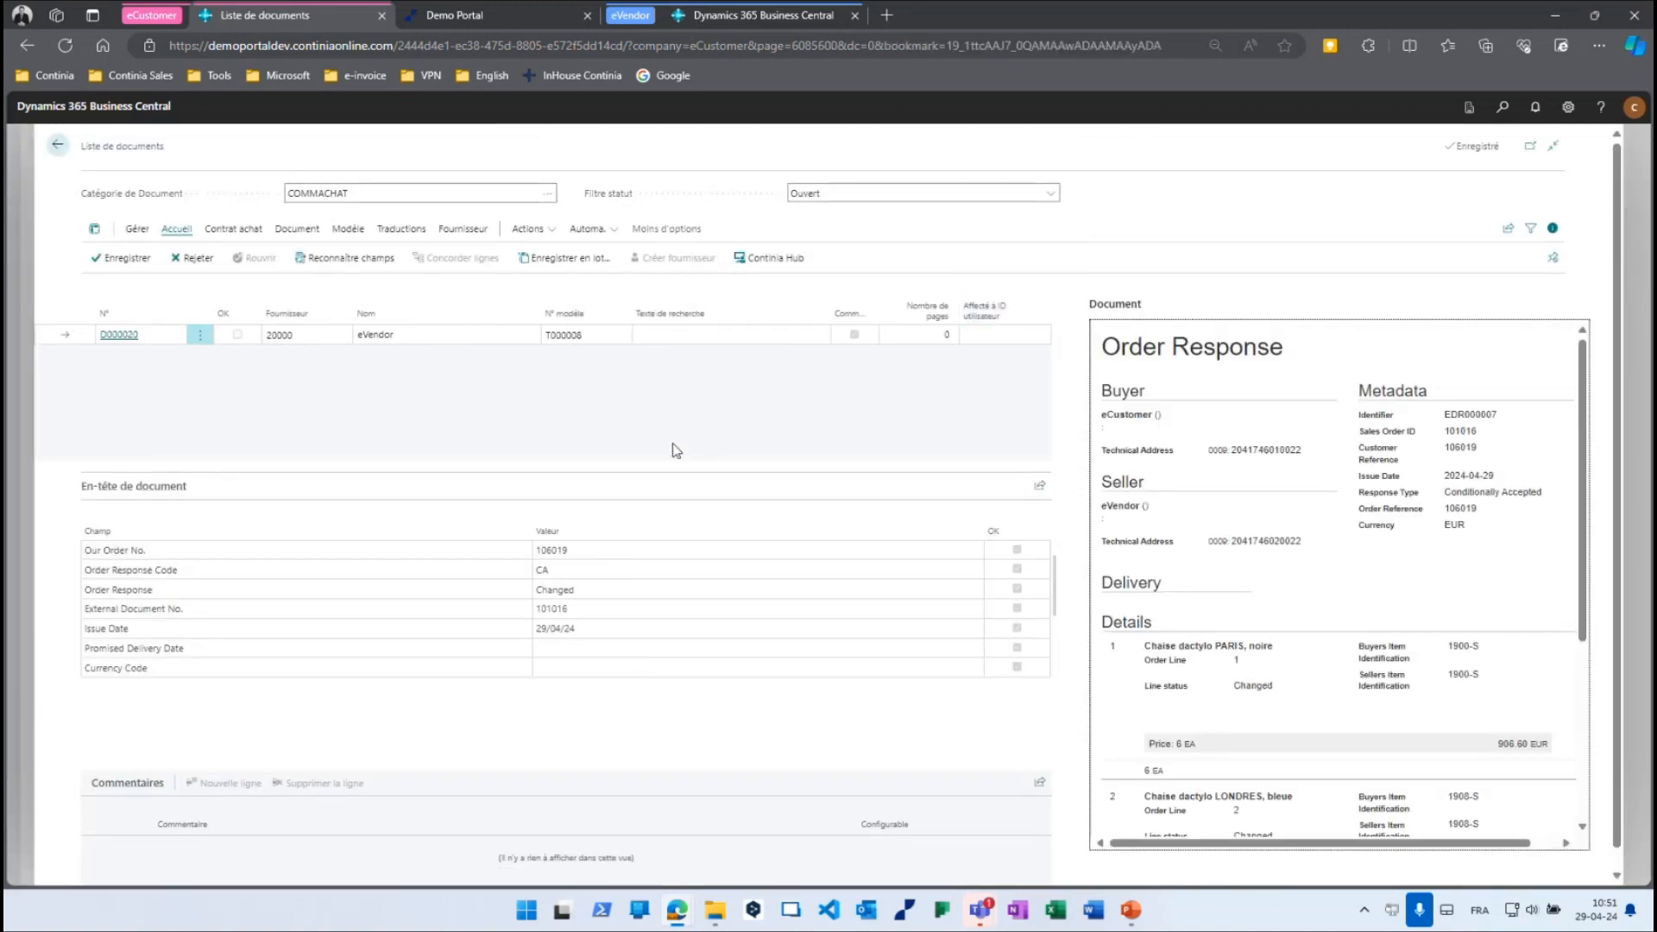
left_click(561, 589)
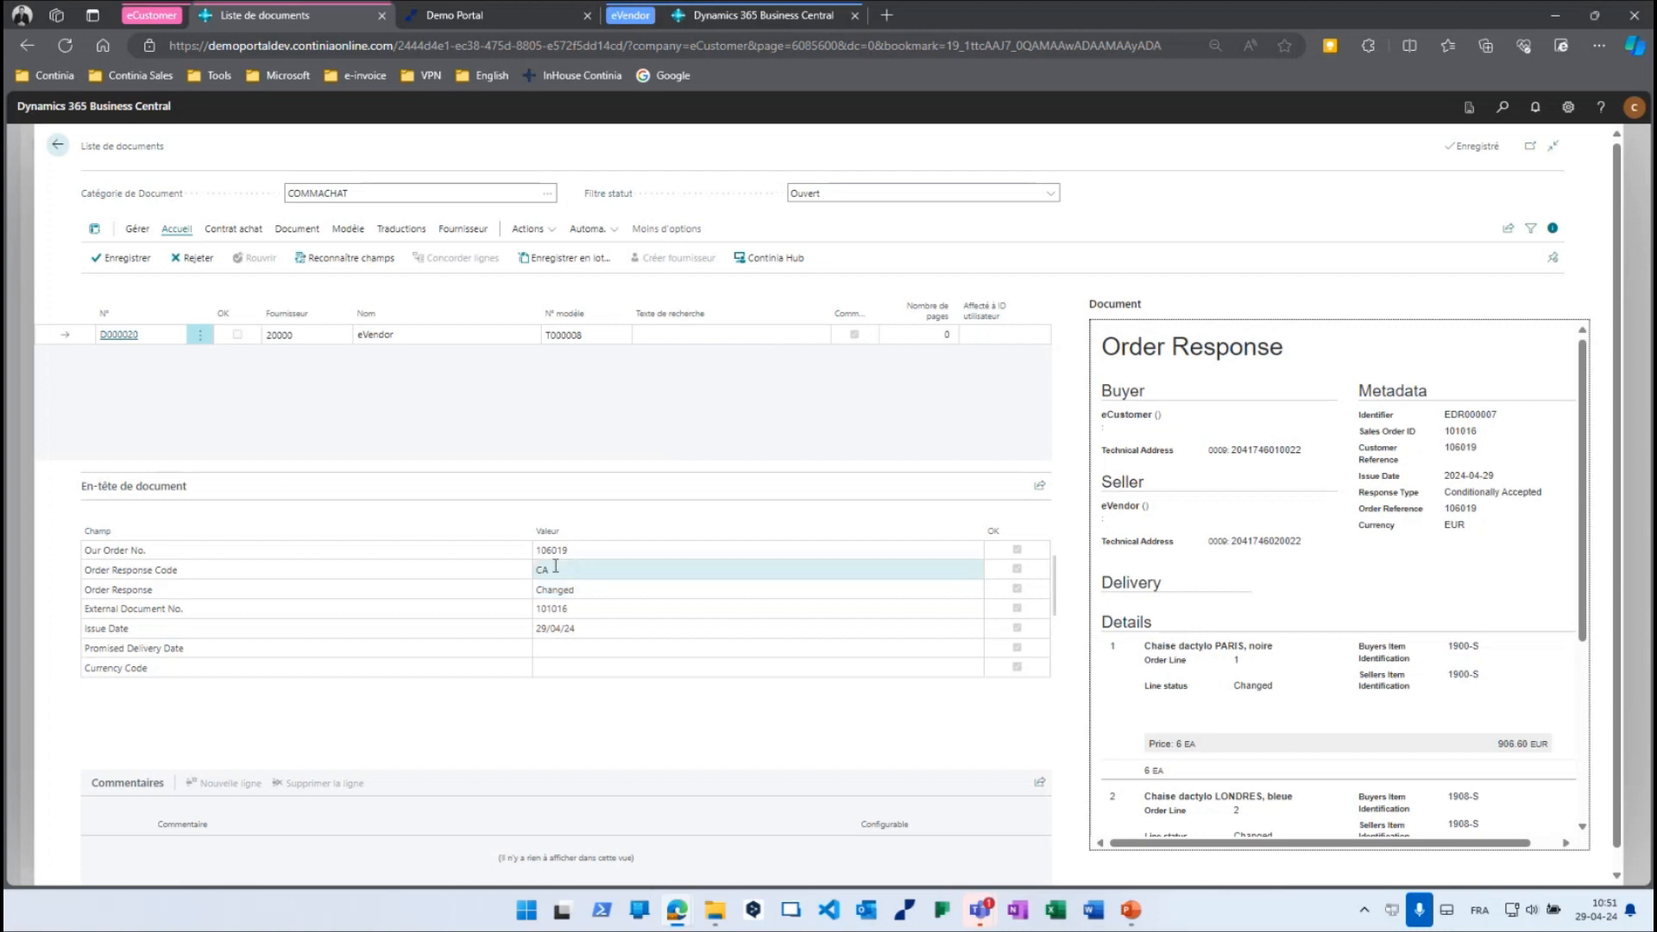
left_click(518, 594)
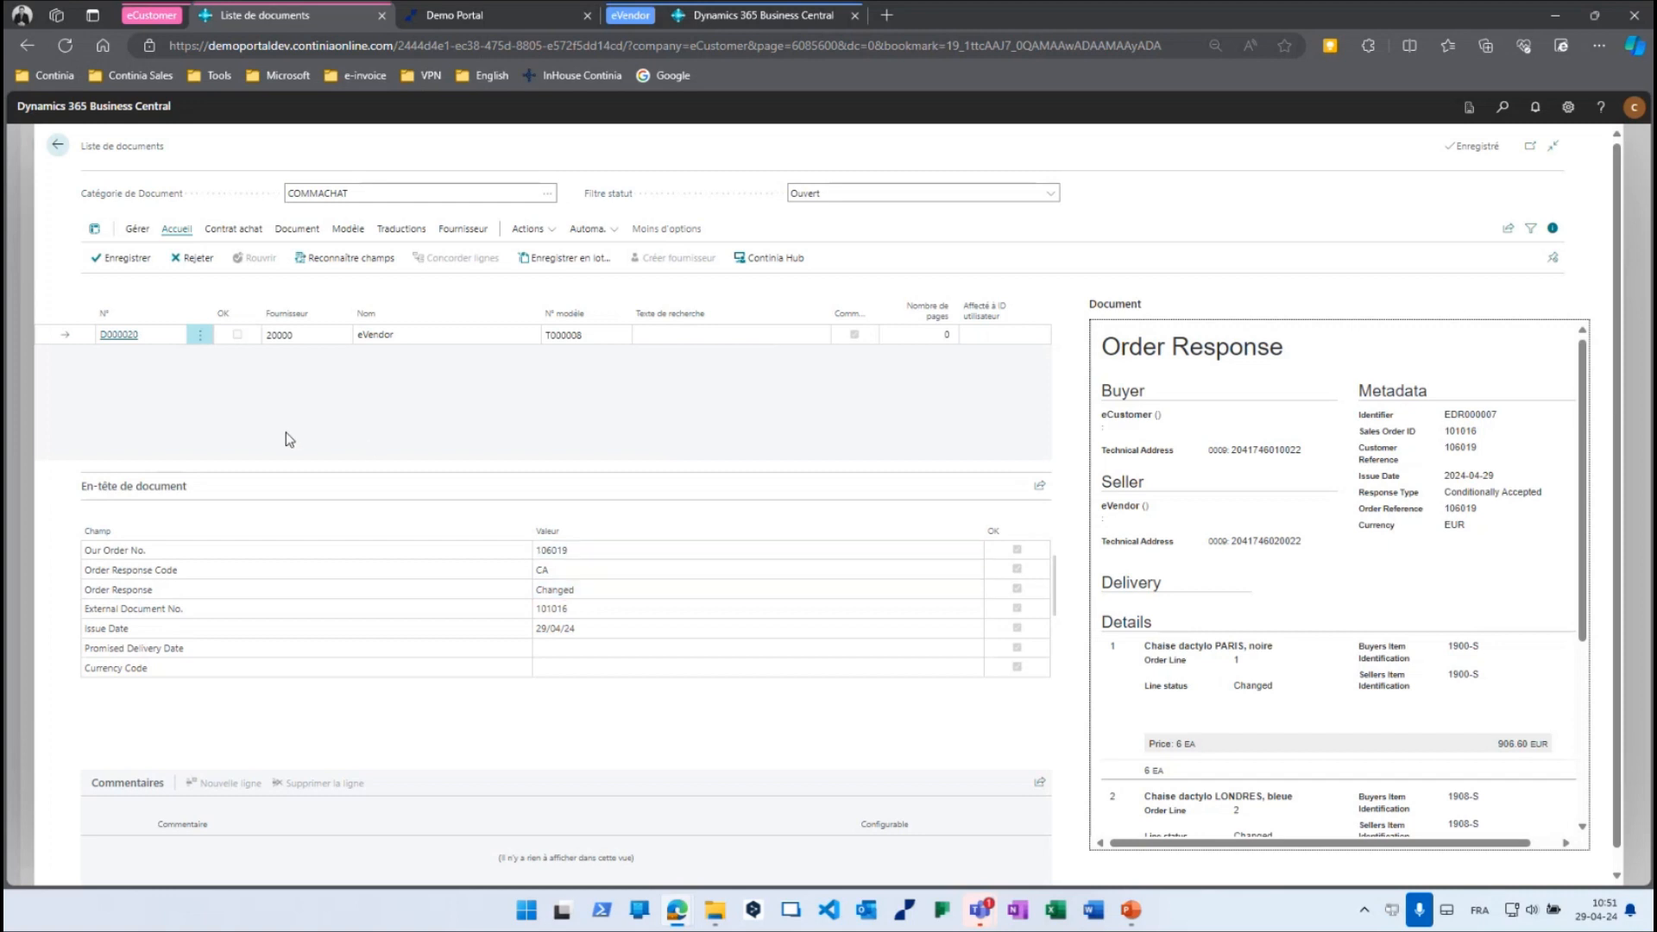
left_click(123, 258)
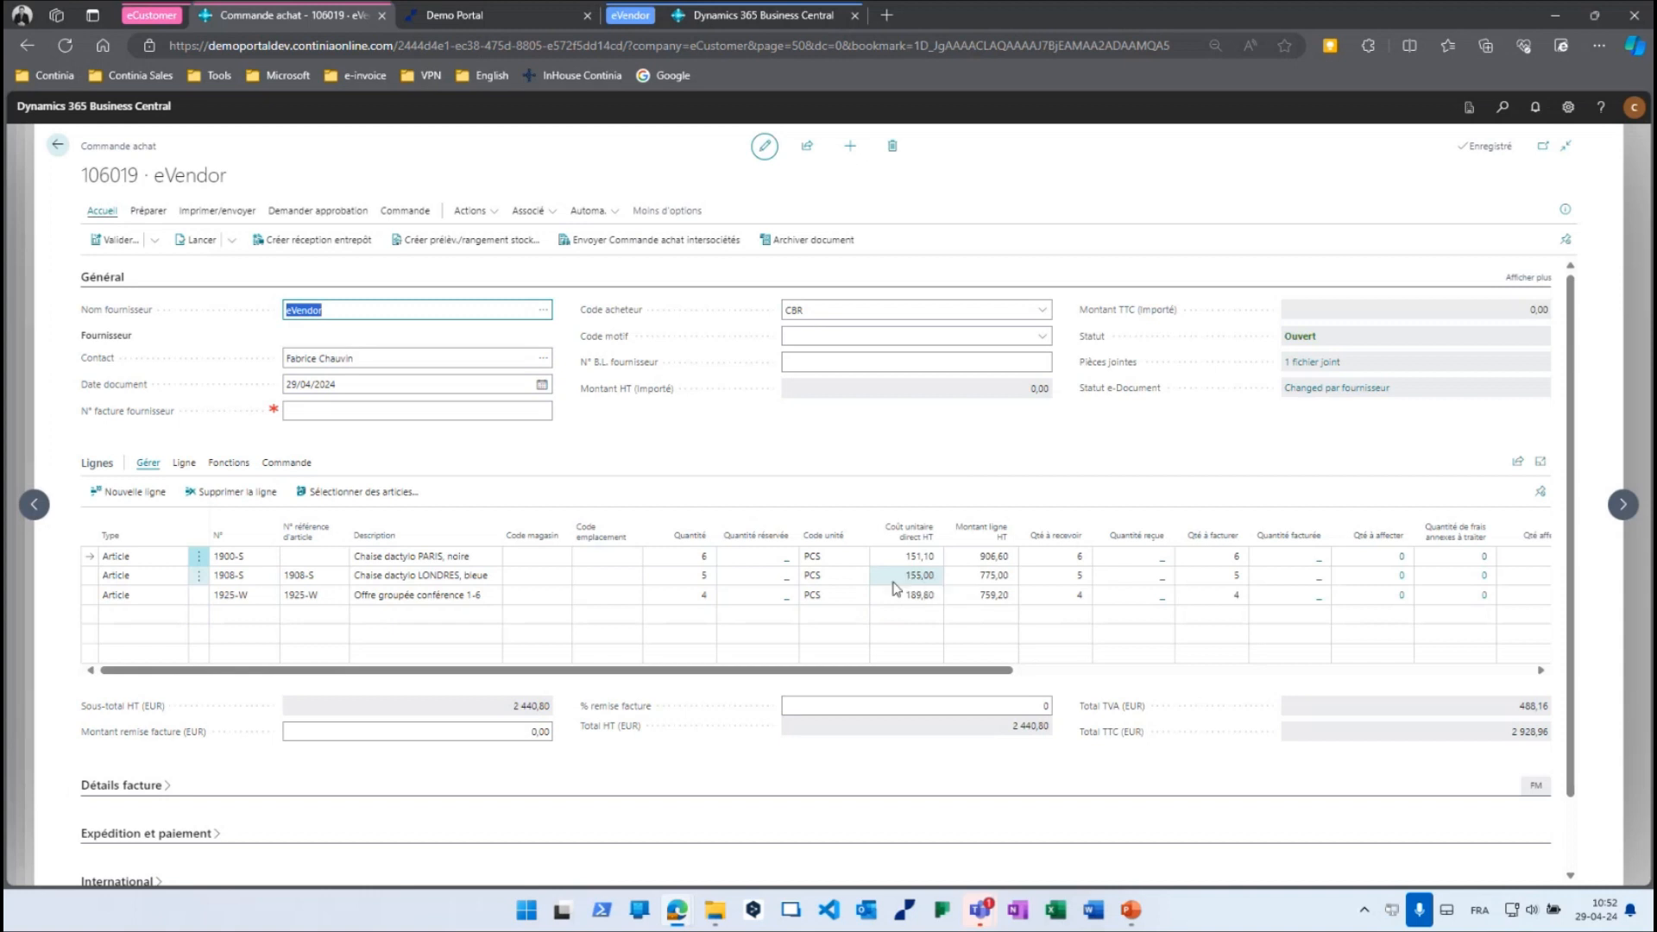
Examine the registered order response through the purchase order's e-document status and return to the eCustomer home page.
left_click(899, 594)
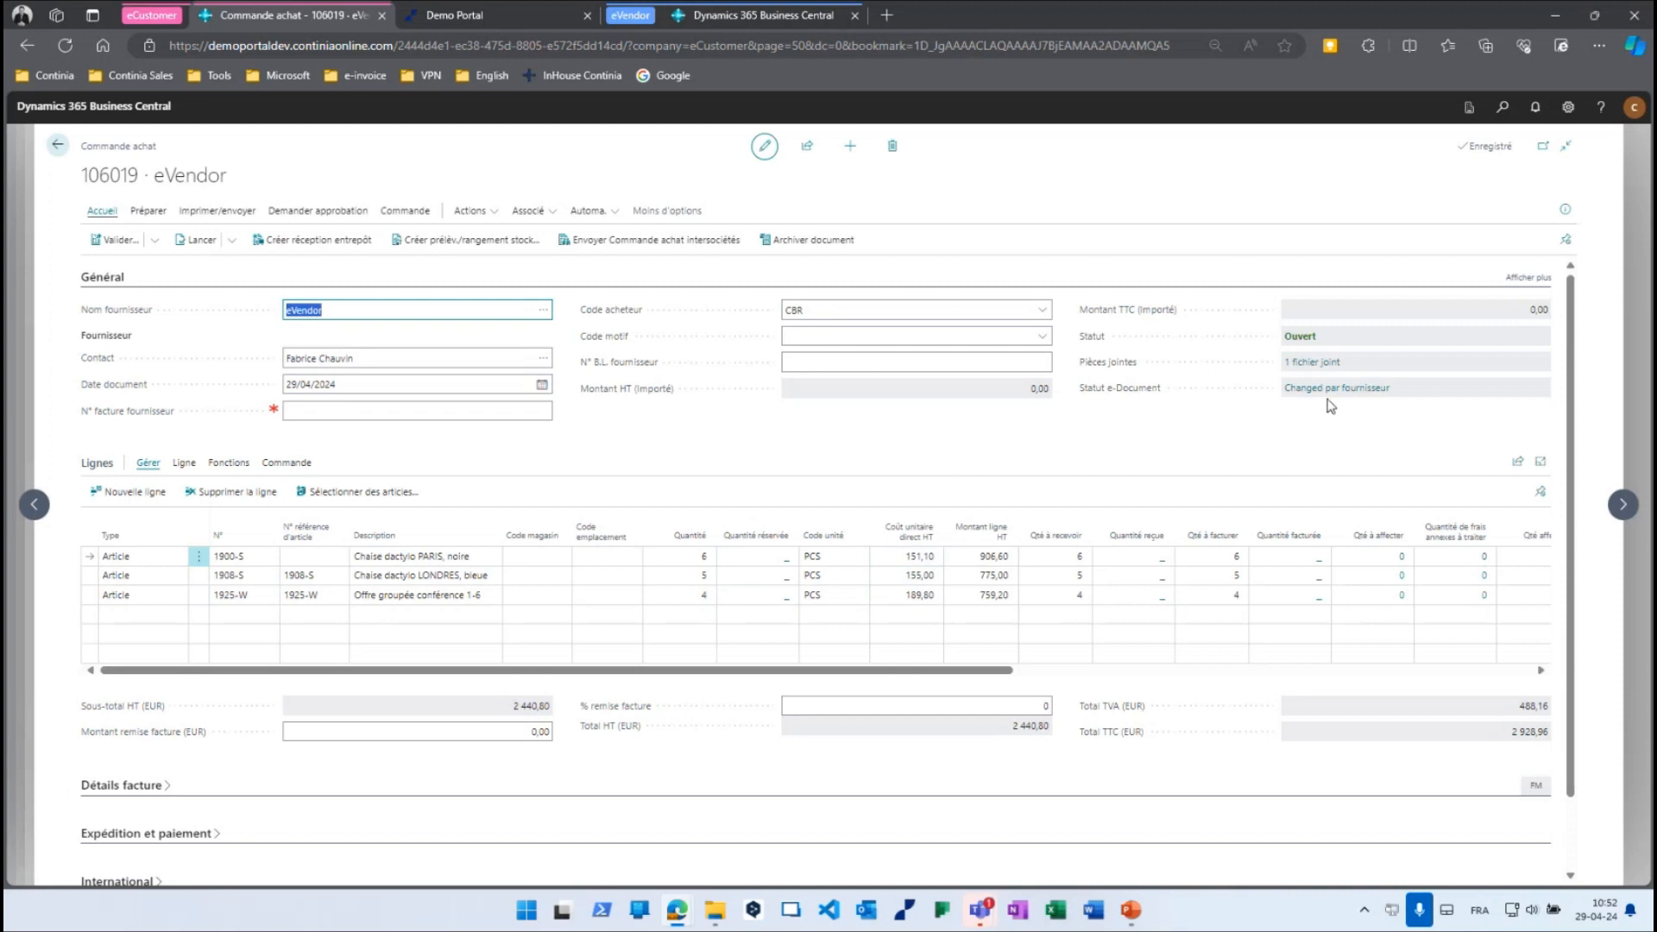
left_click(1335, 390)
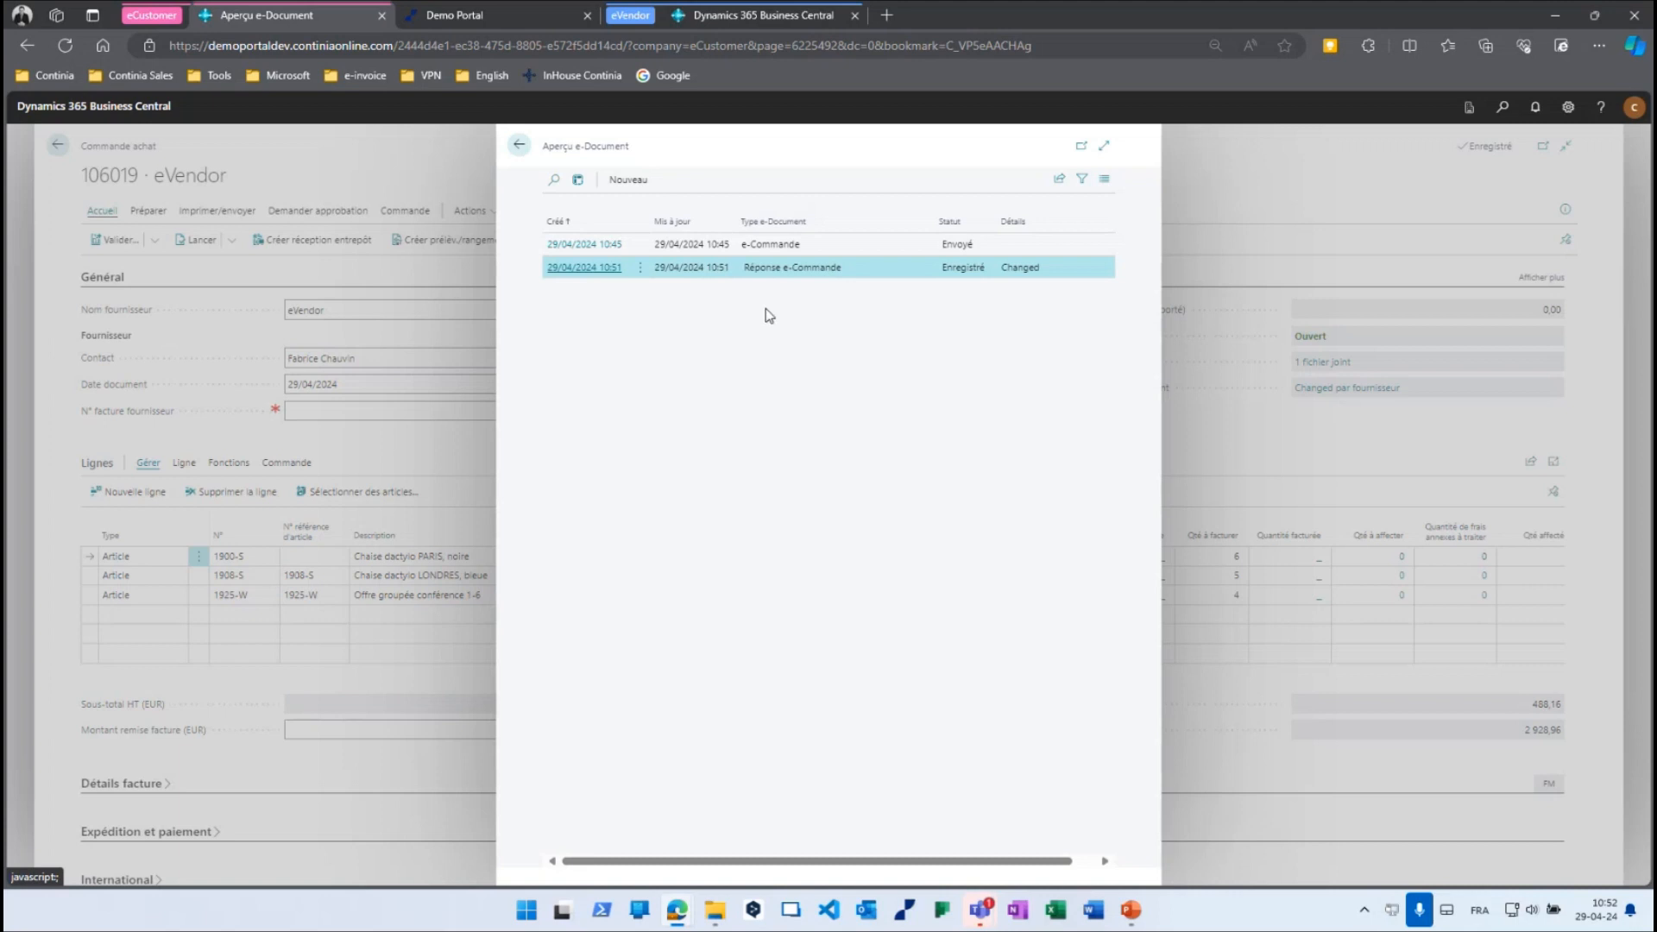
left_click(605, 269)
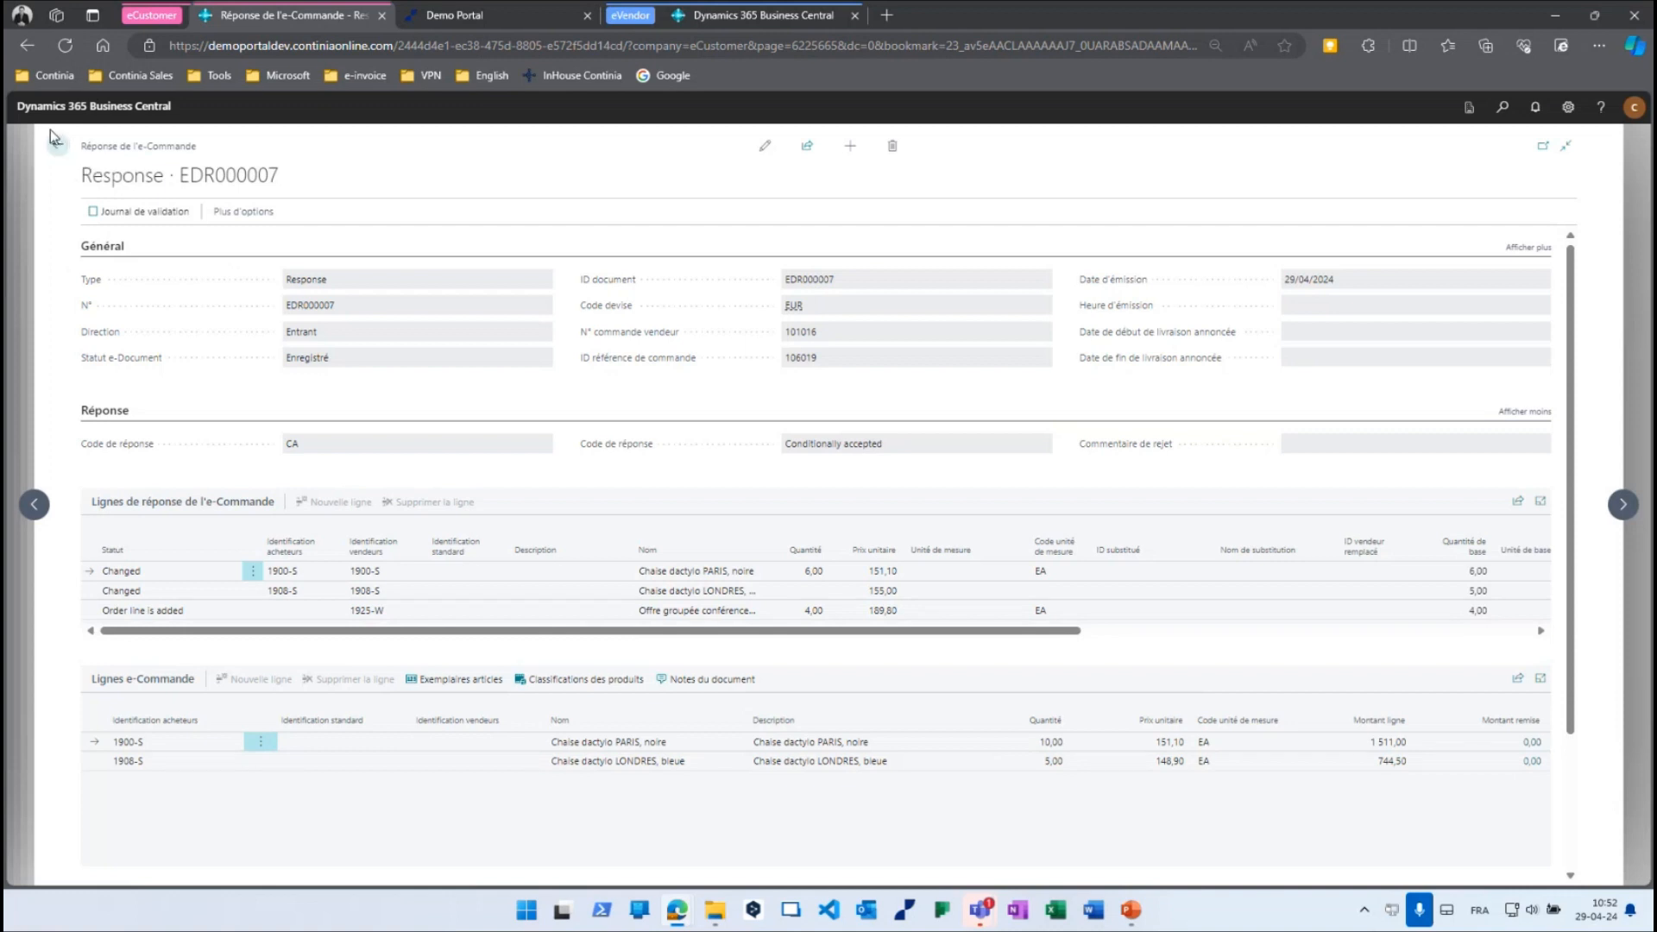
left_click(56, 152)
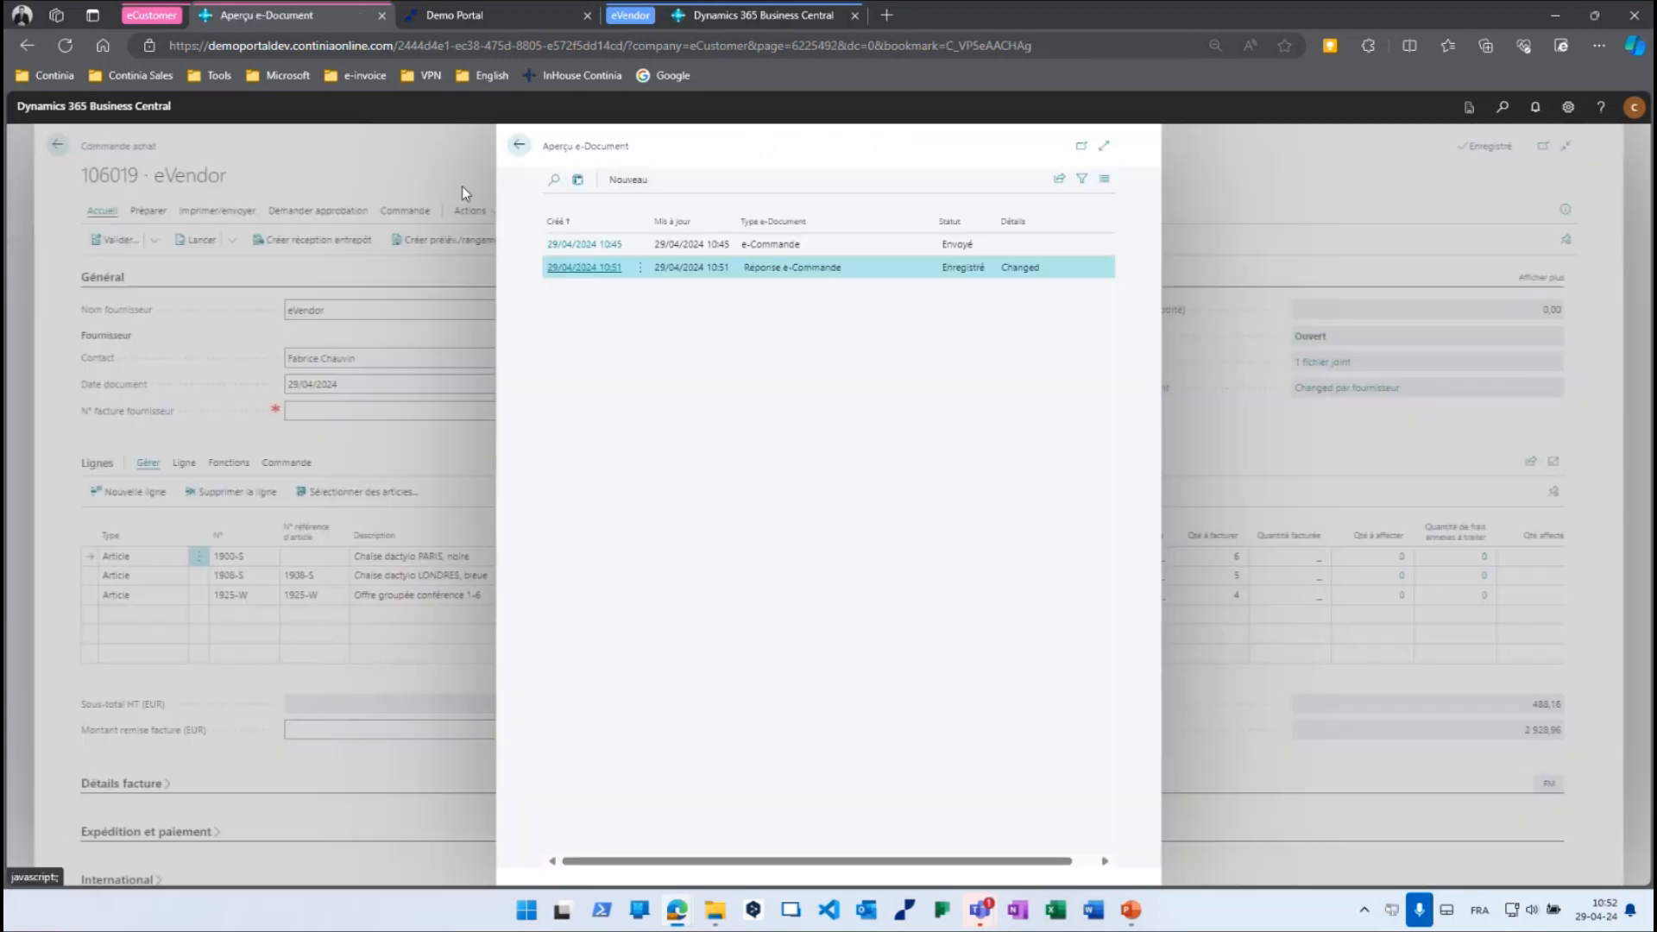
left_click(519, 145)
left_click(57, 152)
left_click(60, 147)
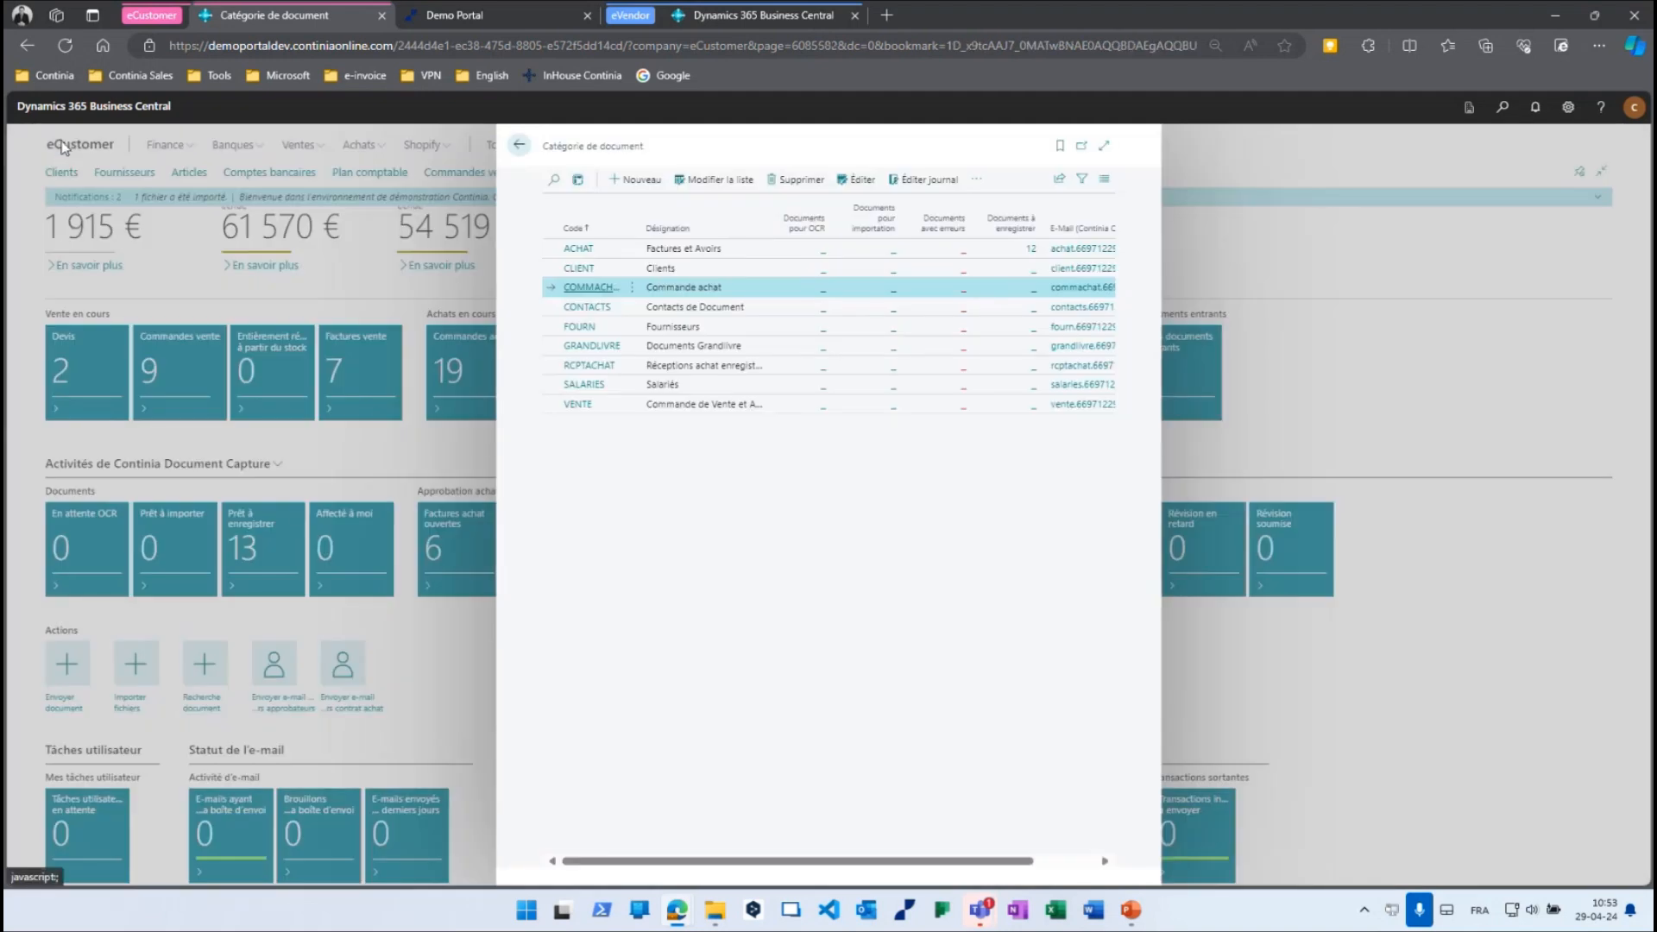
left_click(65, 147)
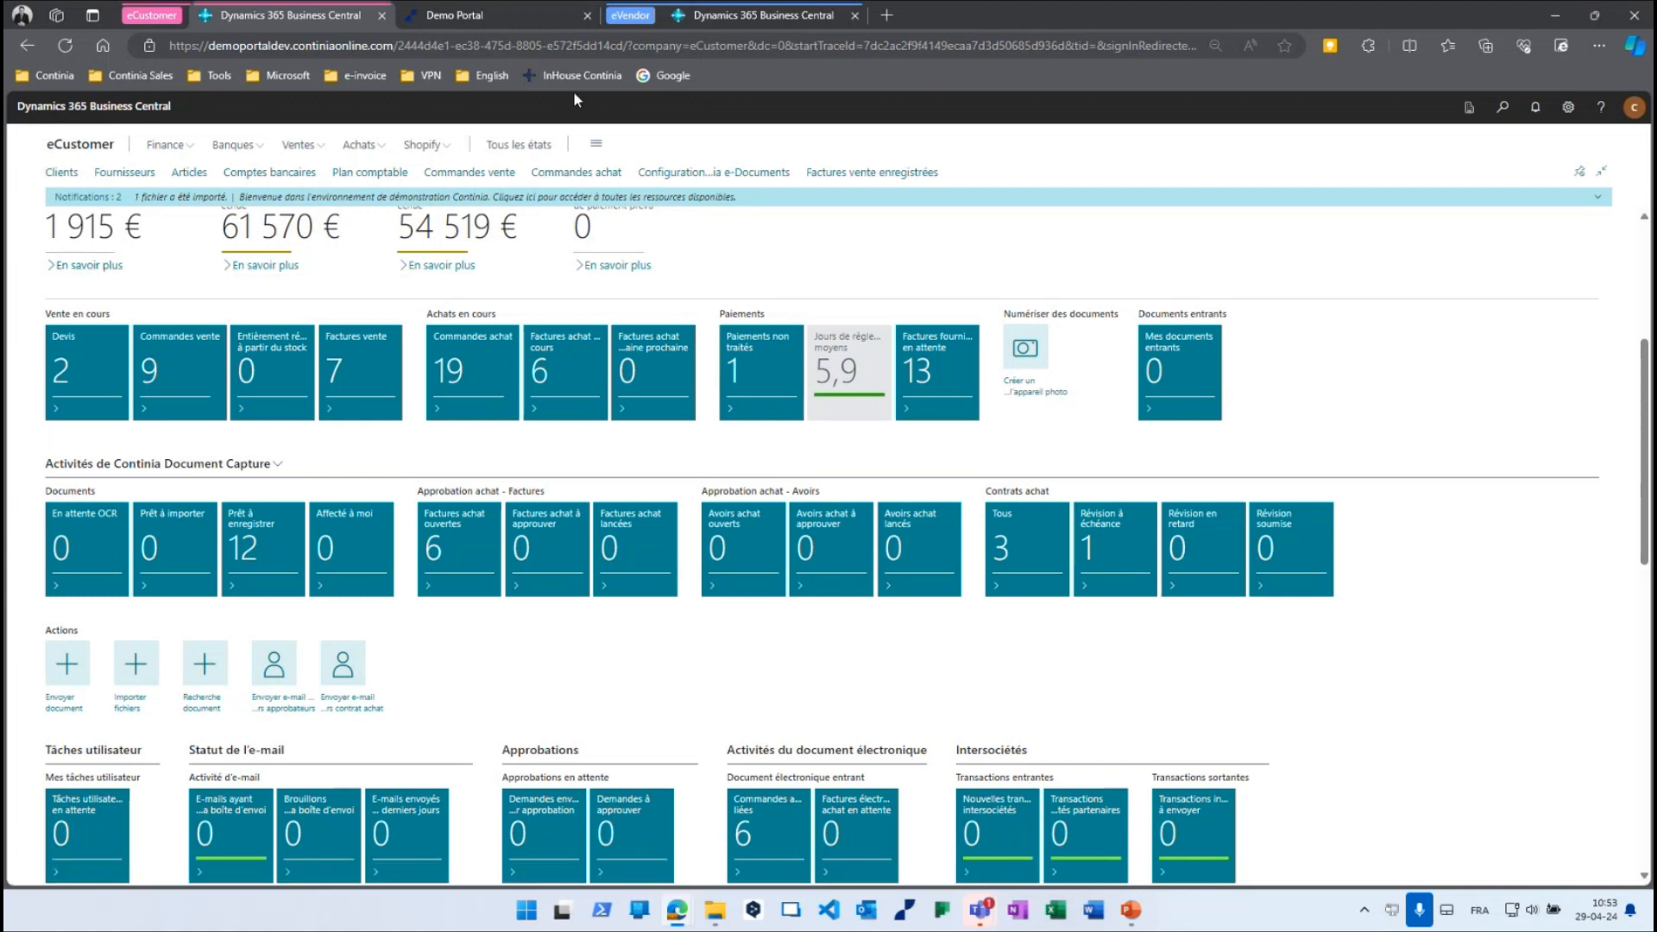
Switch to the eVendor company and open the eCustomer sales order dated 29/04/2024.
left_click(737, 17)
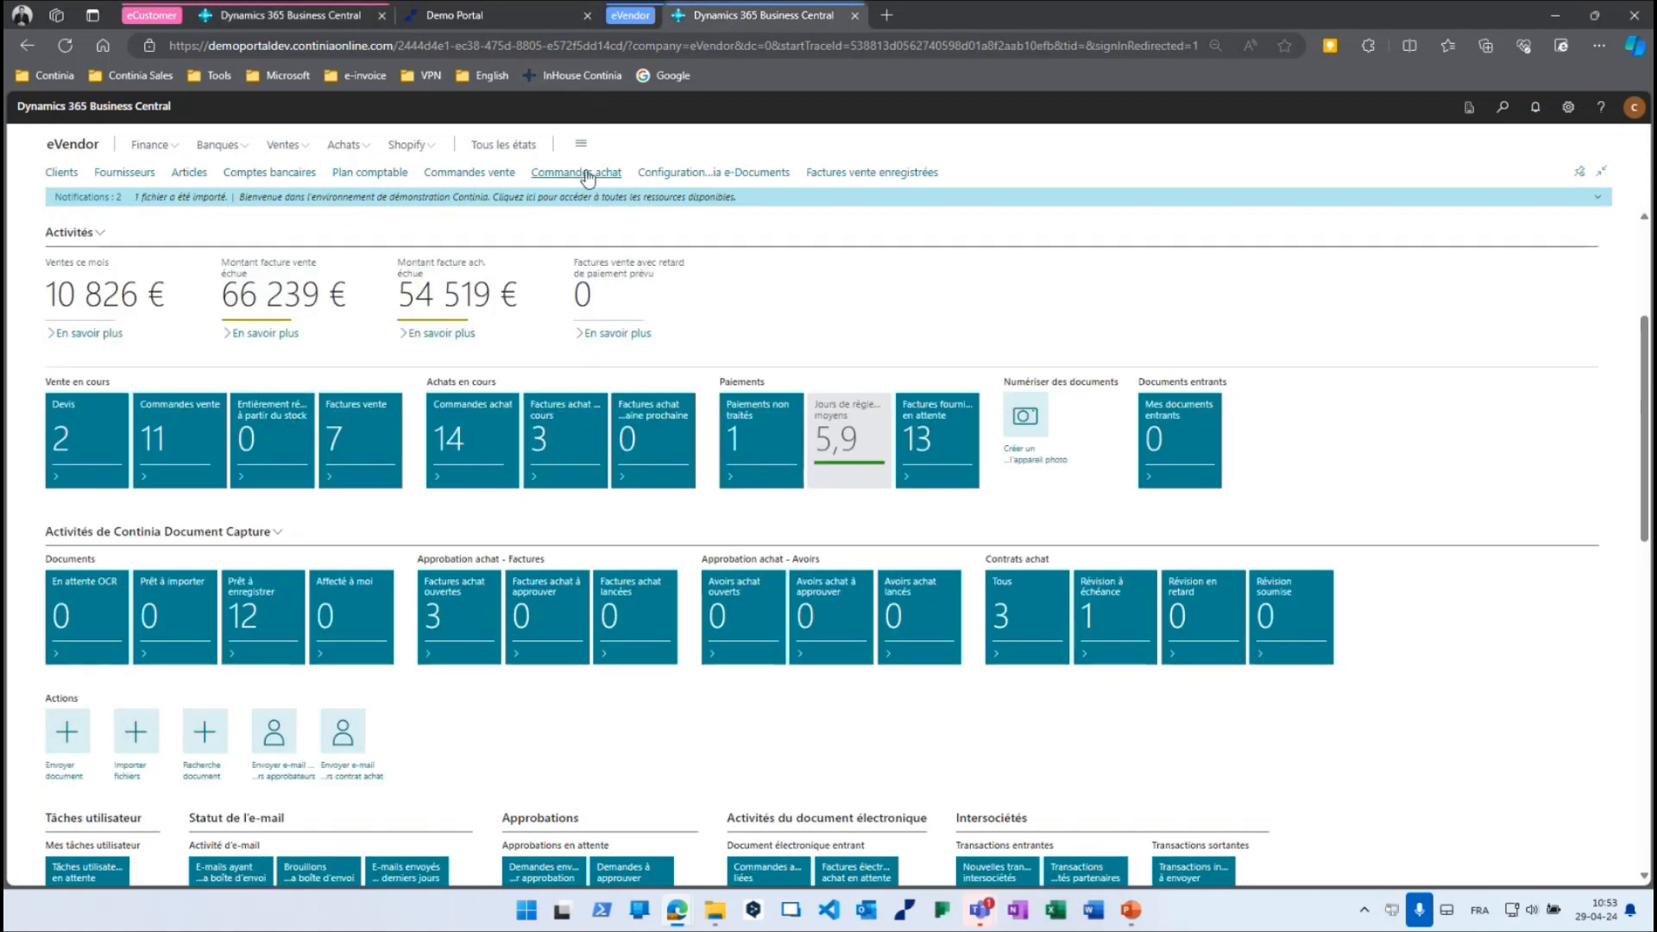
left_click(497, 173)
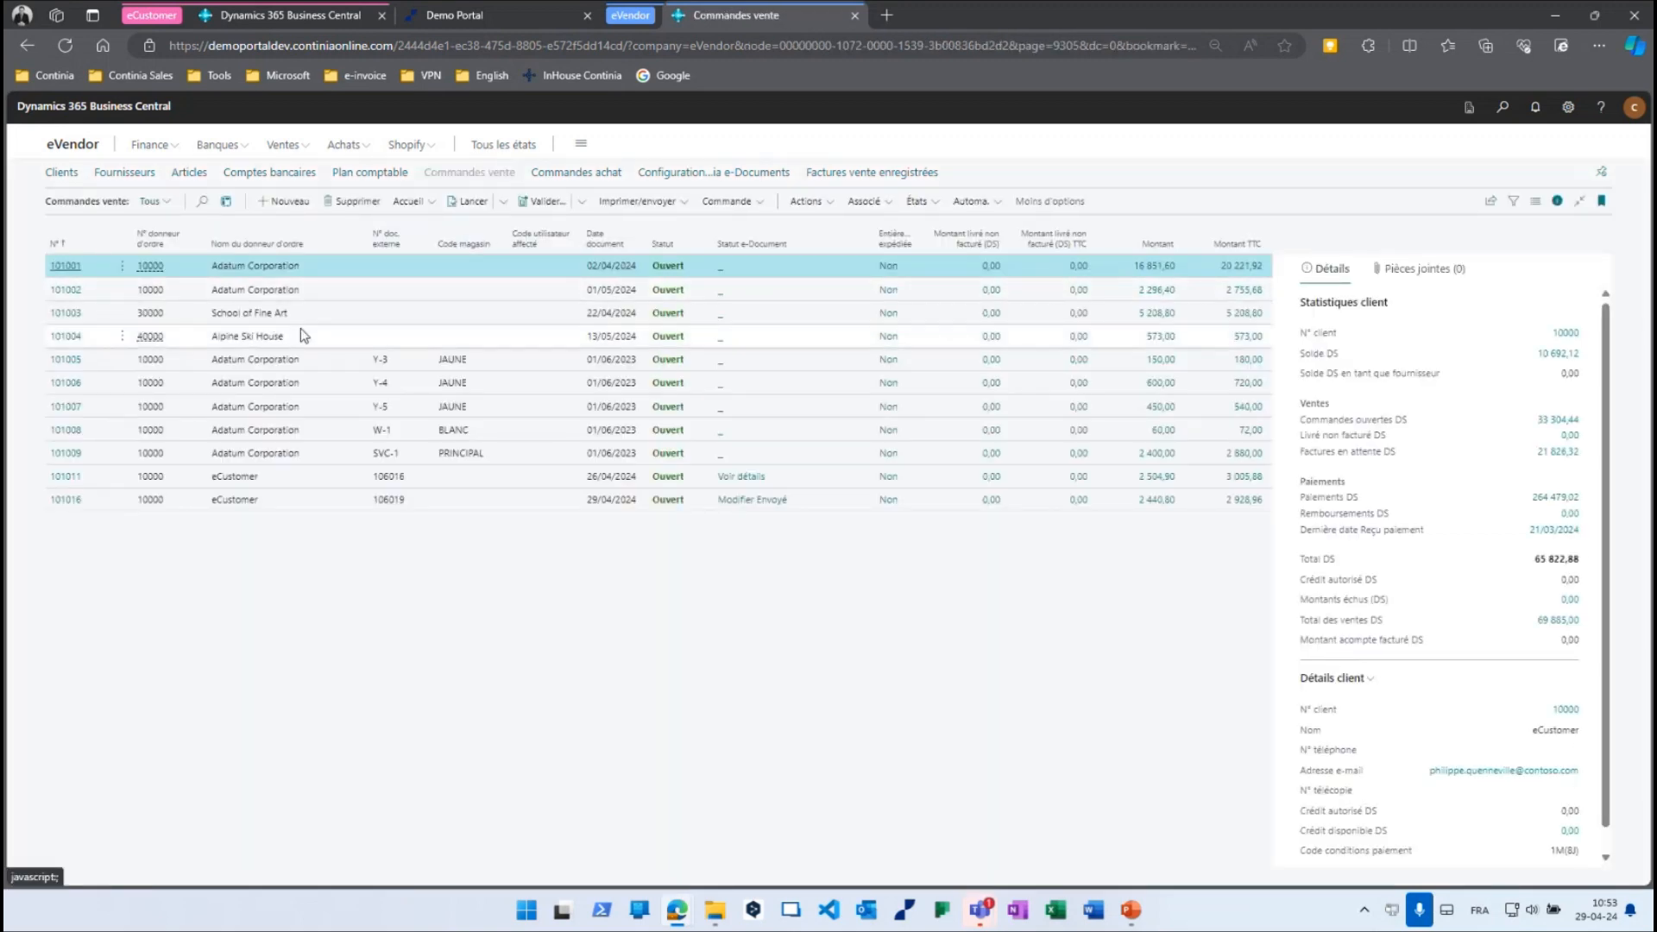
left_click(111, 498)
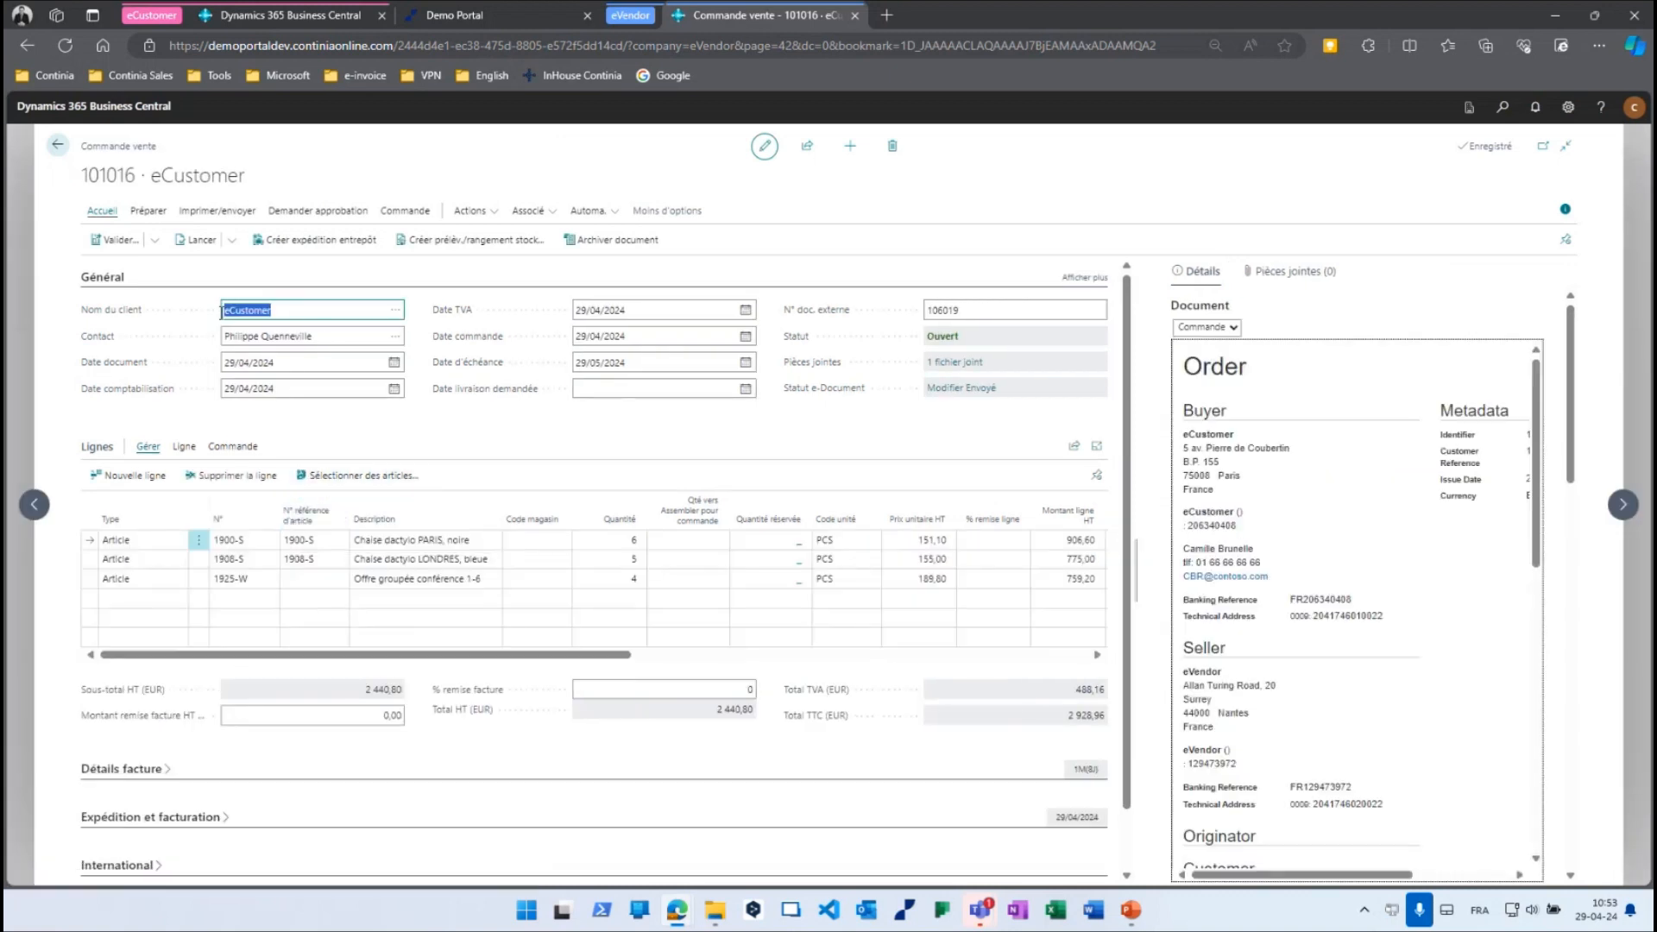
Post the sales order with the option Expédier et facturer and open the posted sales invoice.
left_click(121, 239)
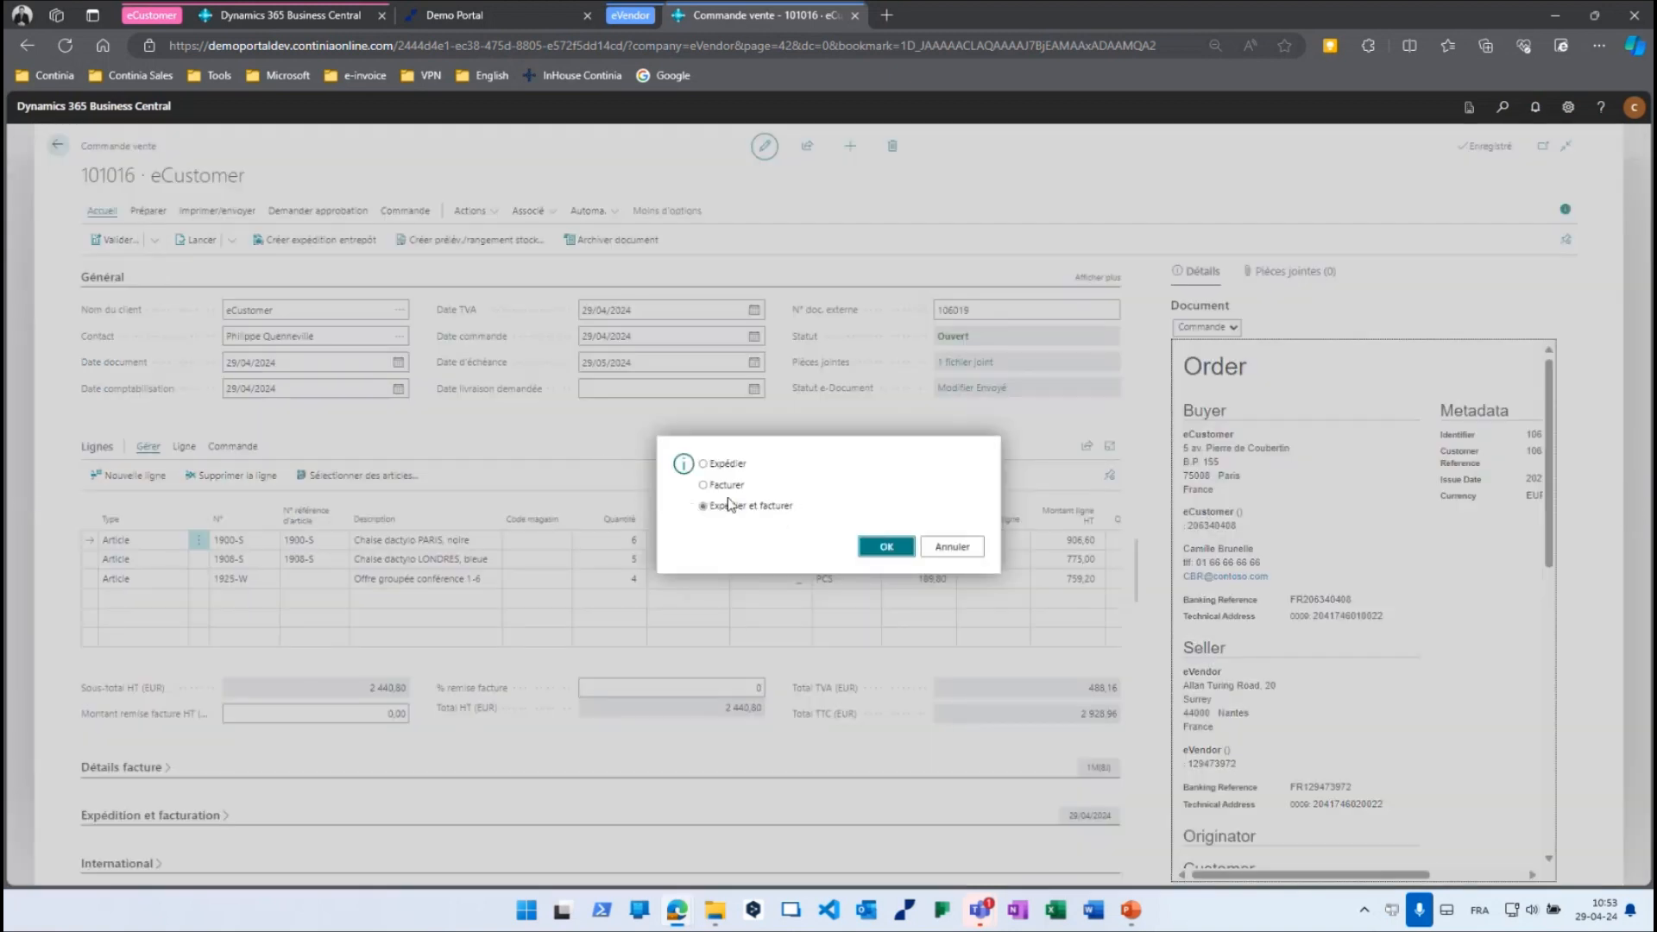
left_click(884, 548)
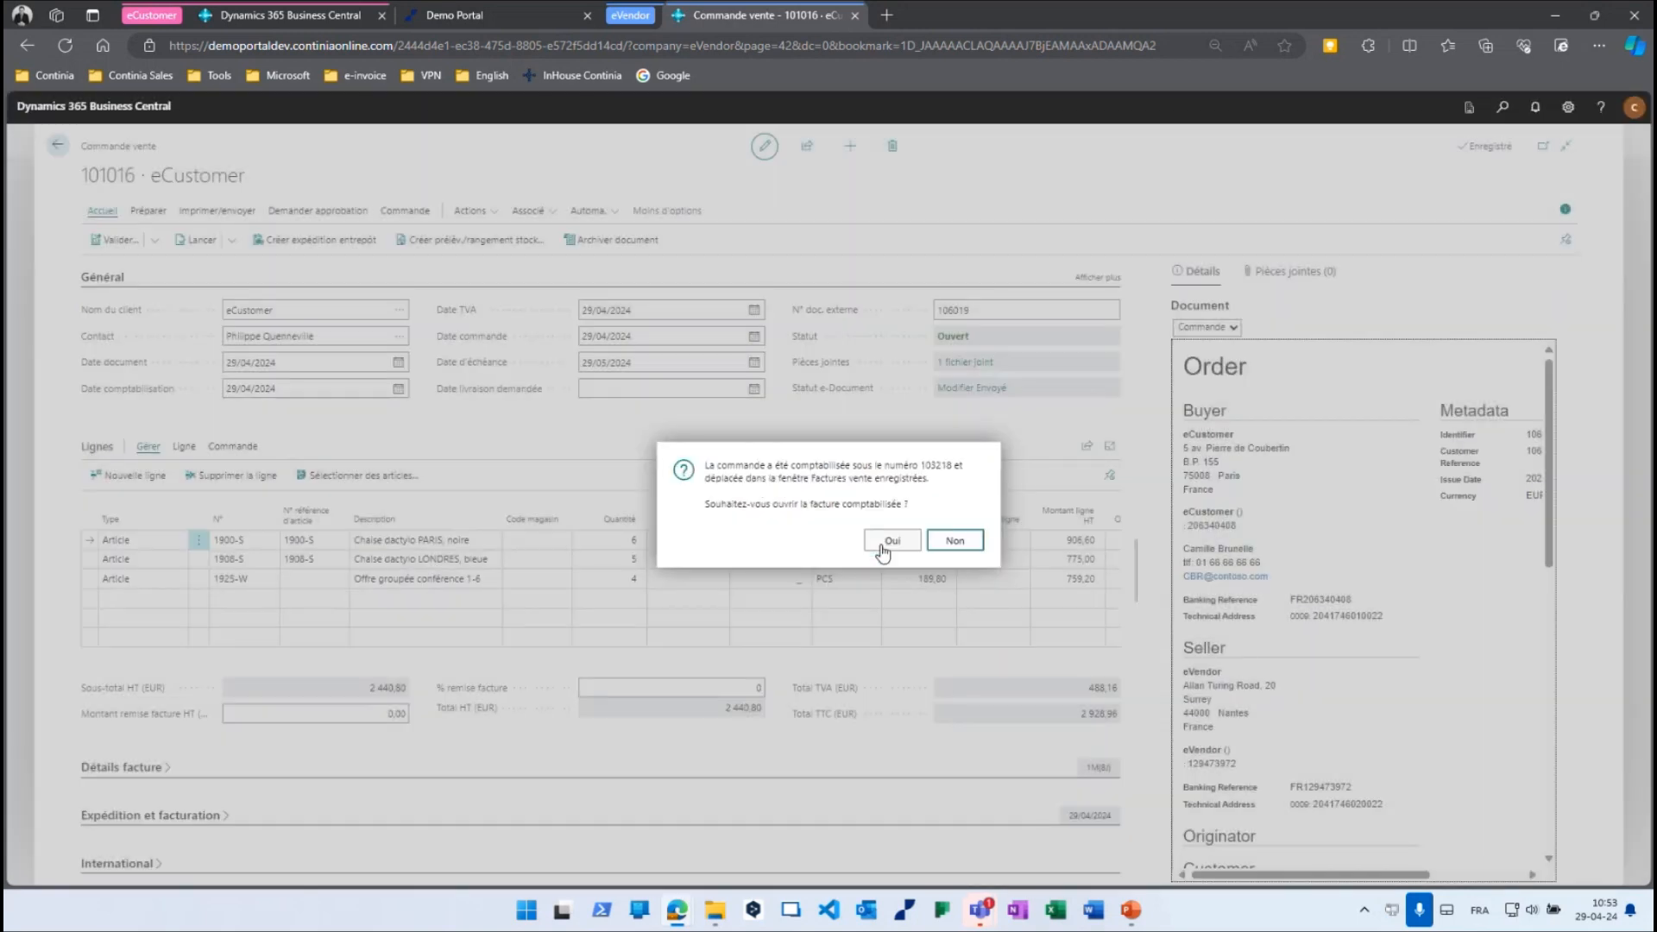
left_click(891, 544)
left_click(891, 544)
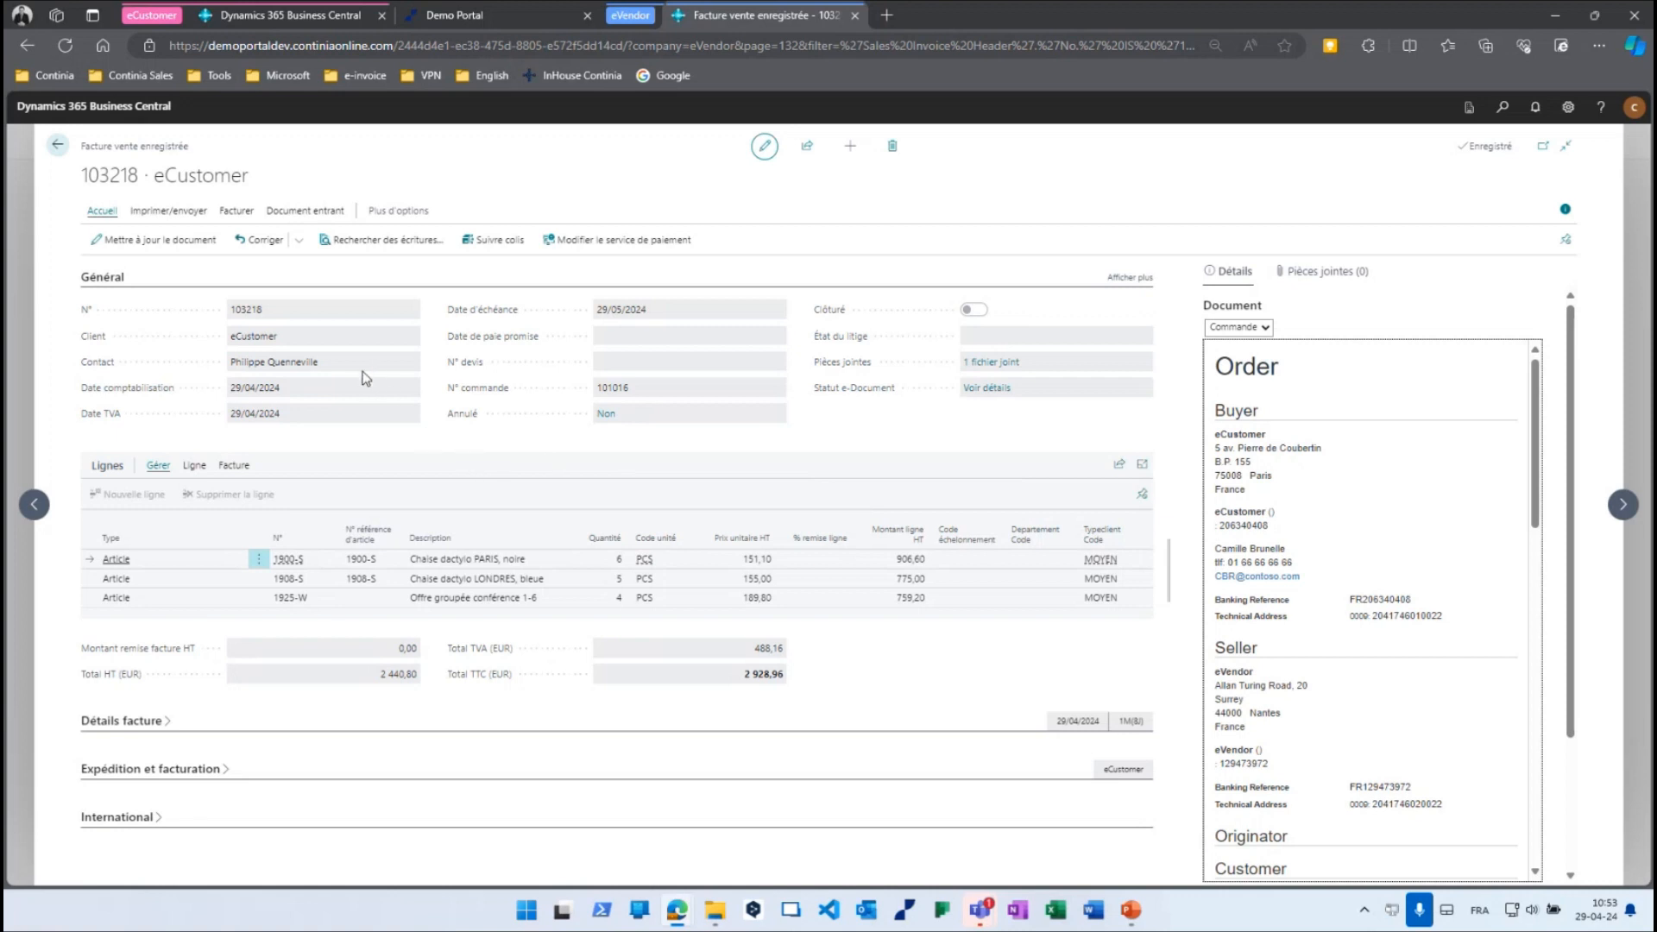
Send the posted sales invoice as an electronic document via Continia Delivery Network.
left_click(187, 213)
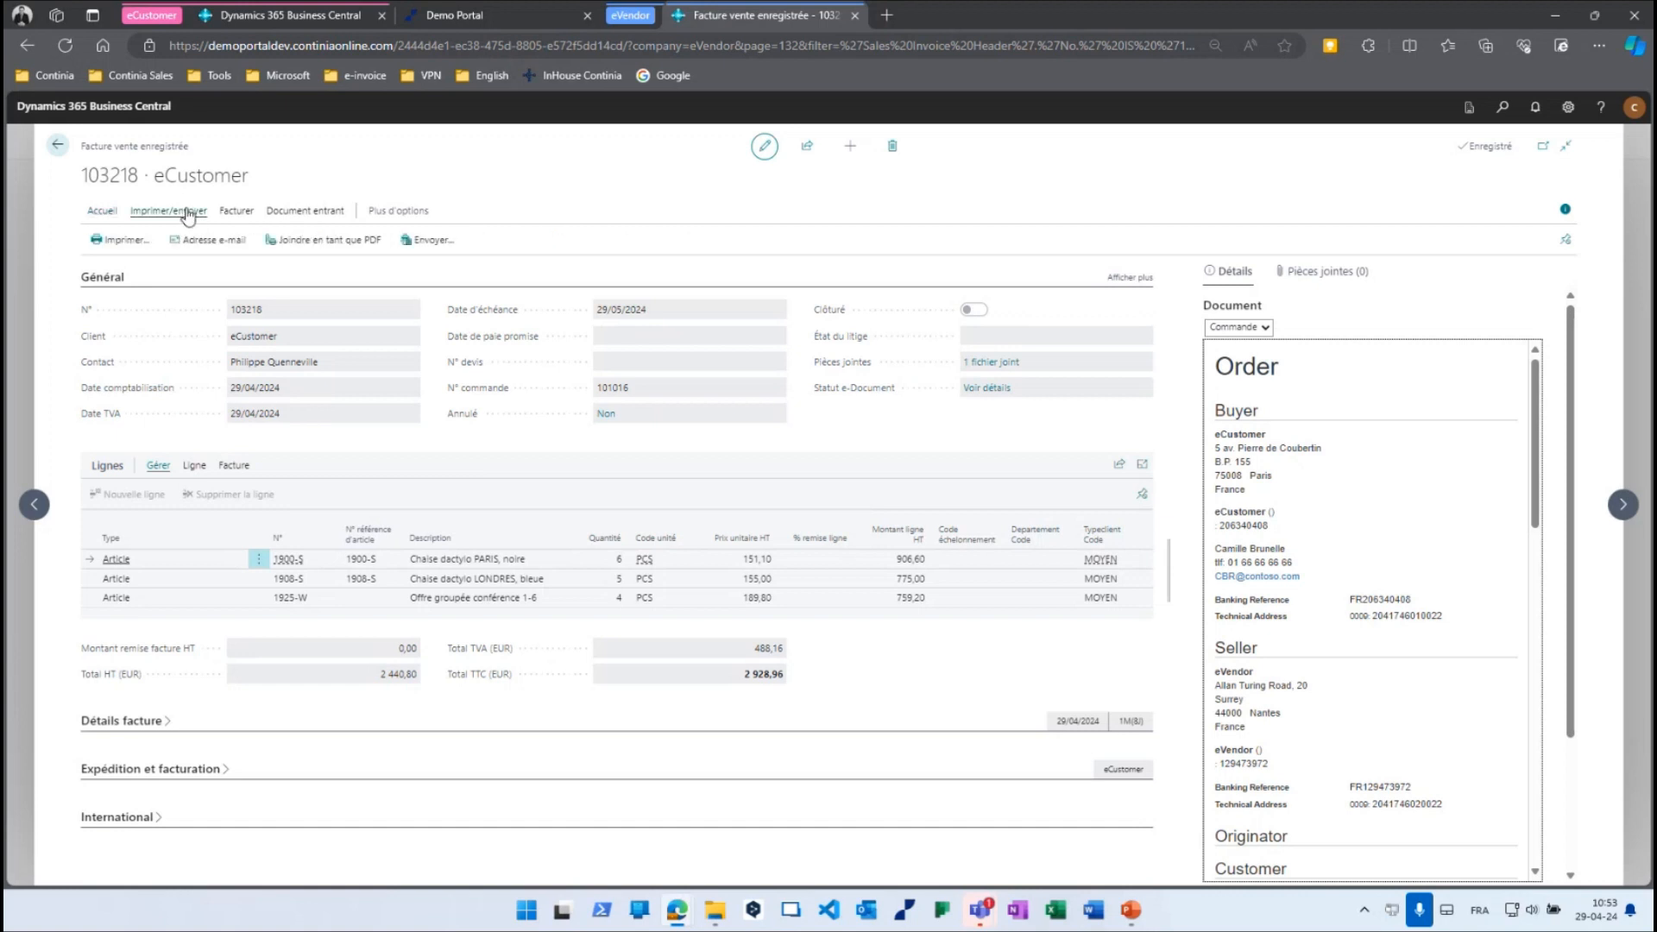
left_click(429, 241)
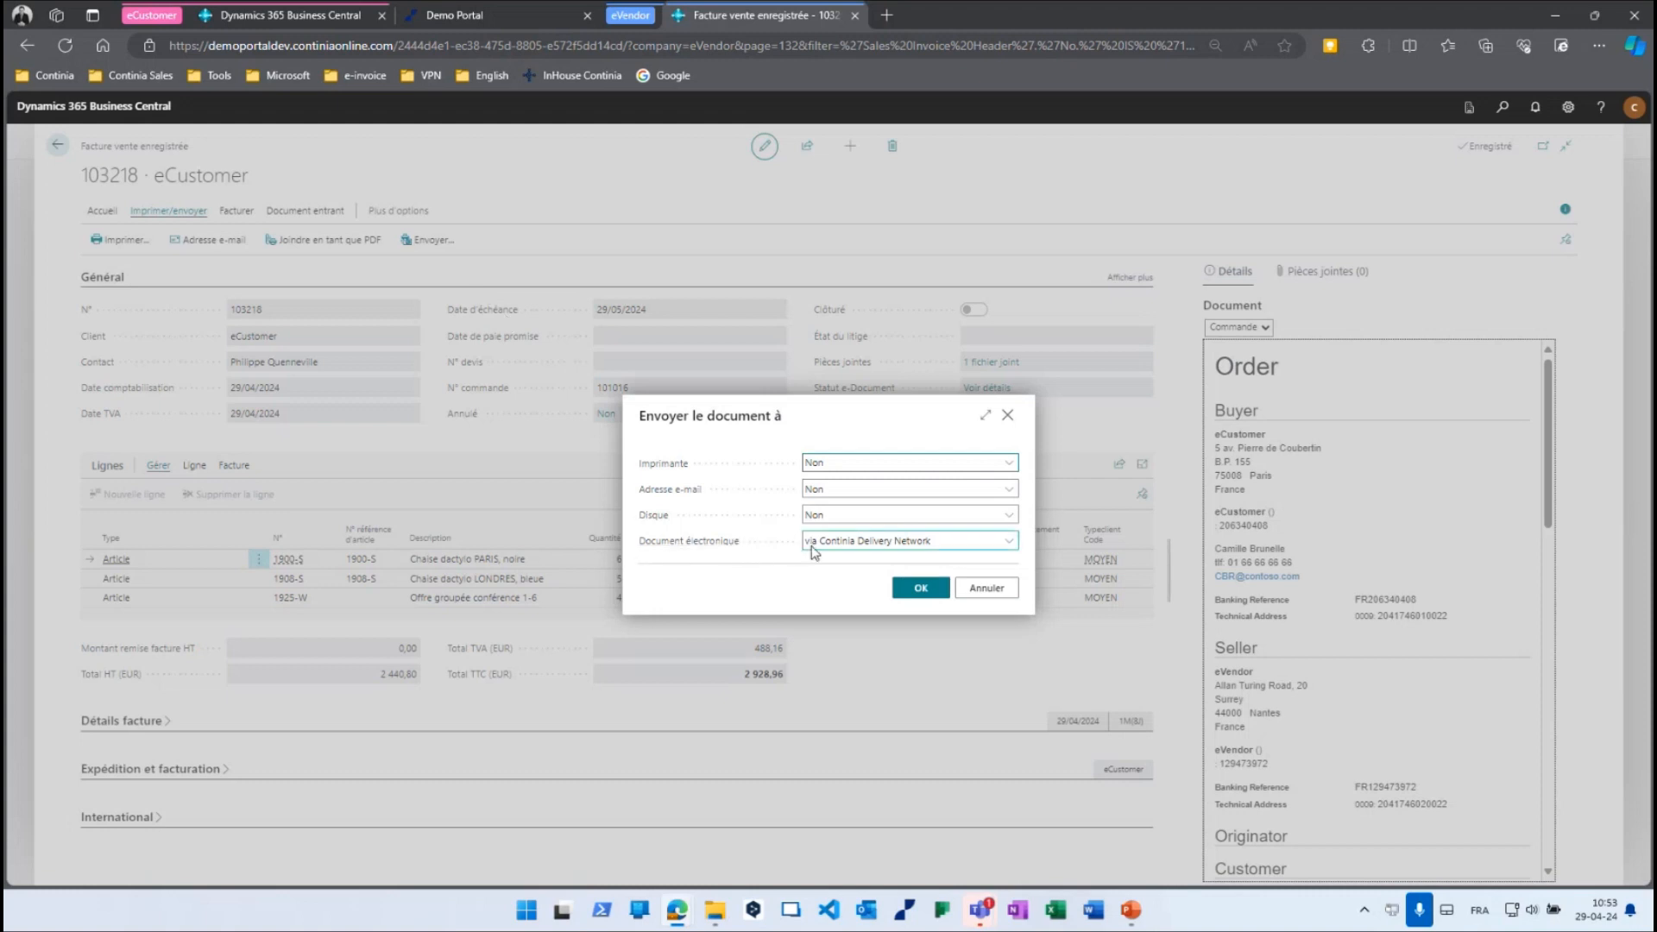
left_click(918, 587)
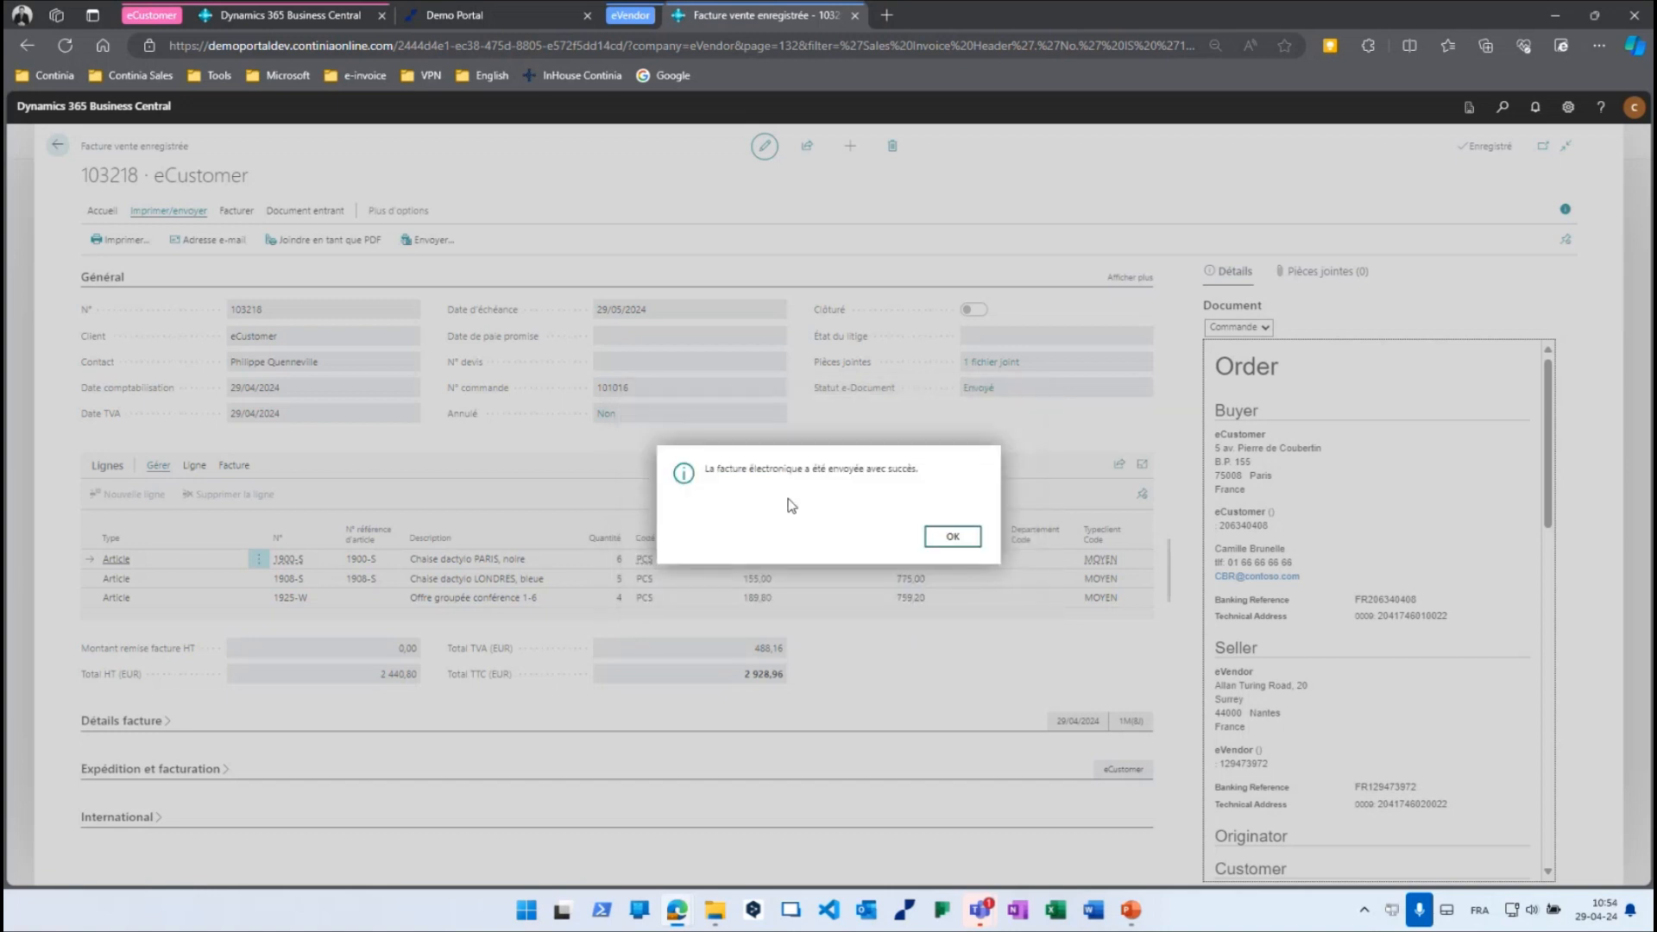
left_click(954, 536)
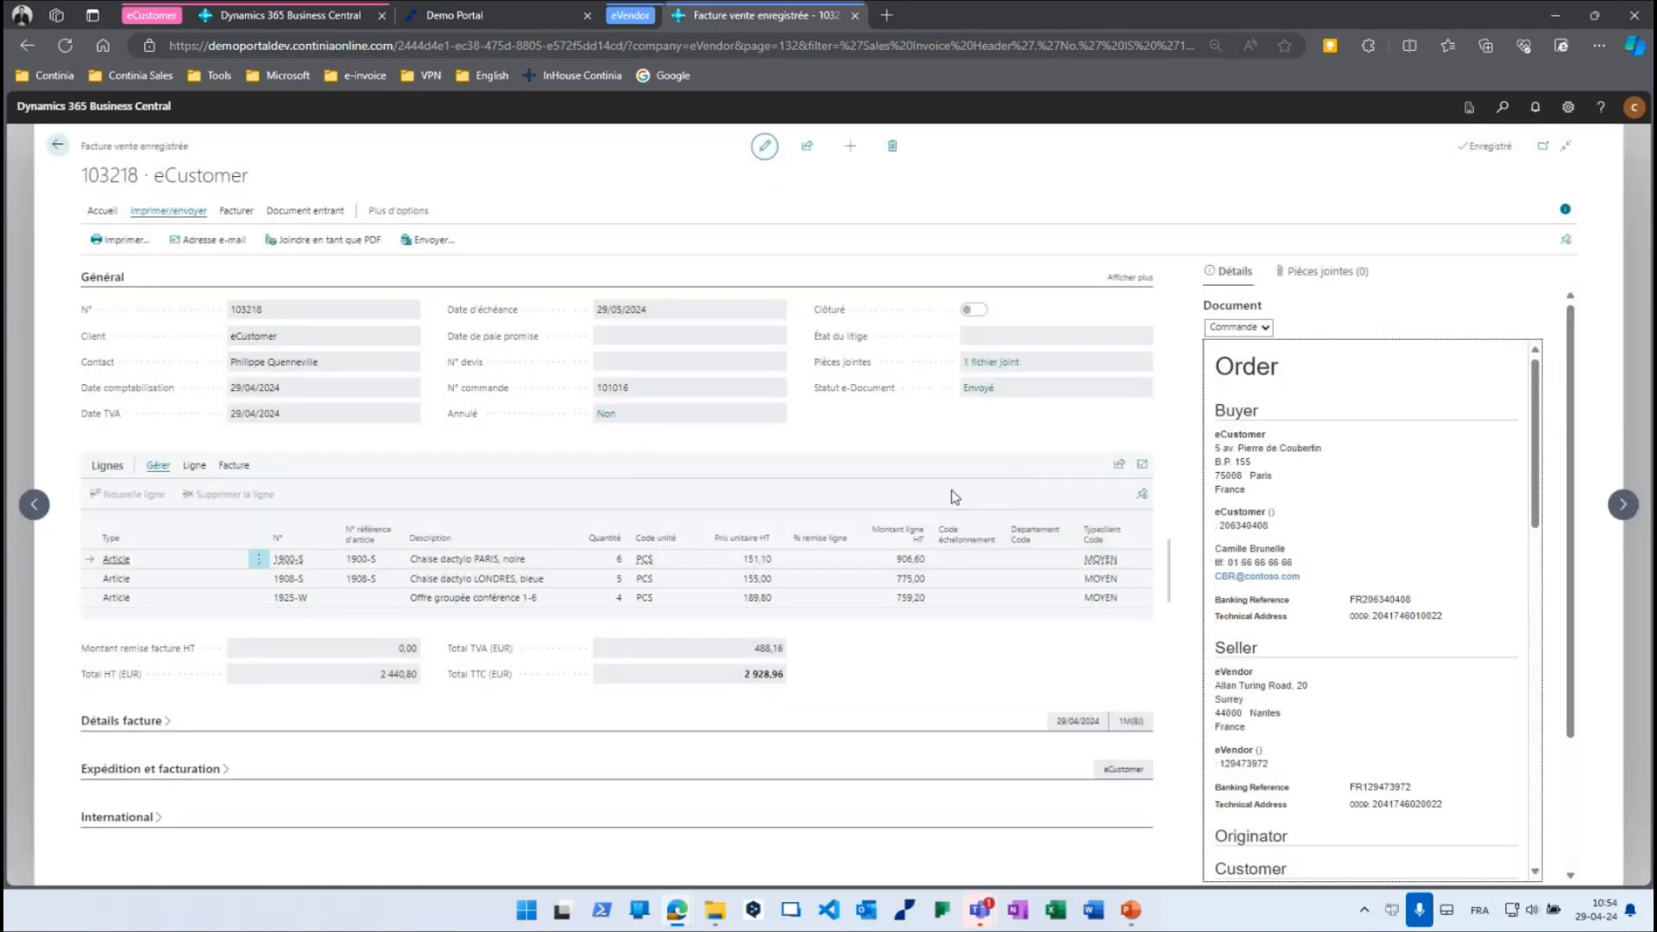
Check the posted invoice's e-document history and return to the sales order list.
left_click(981, 389)
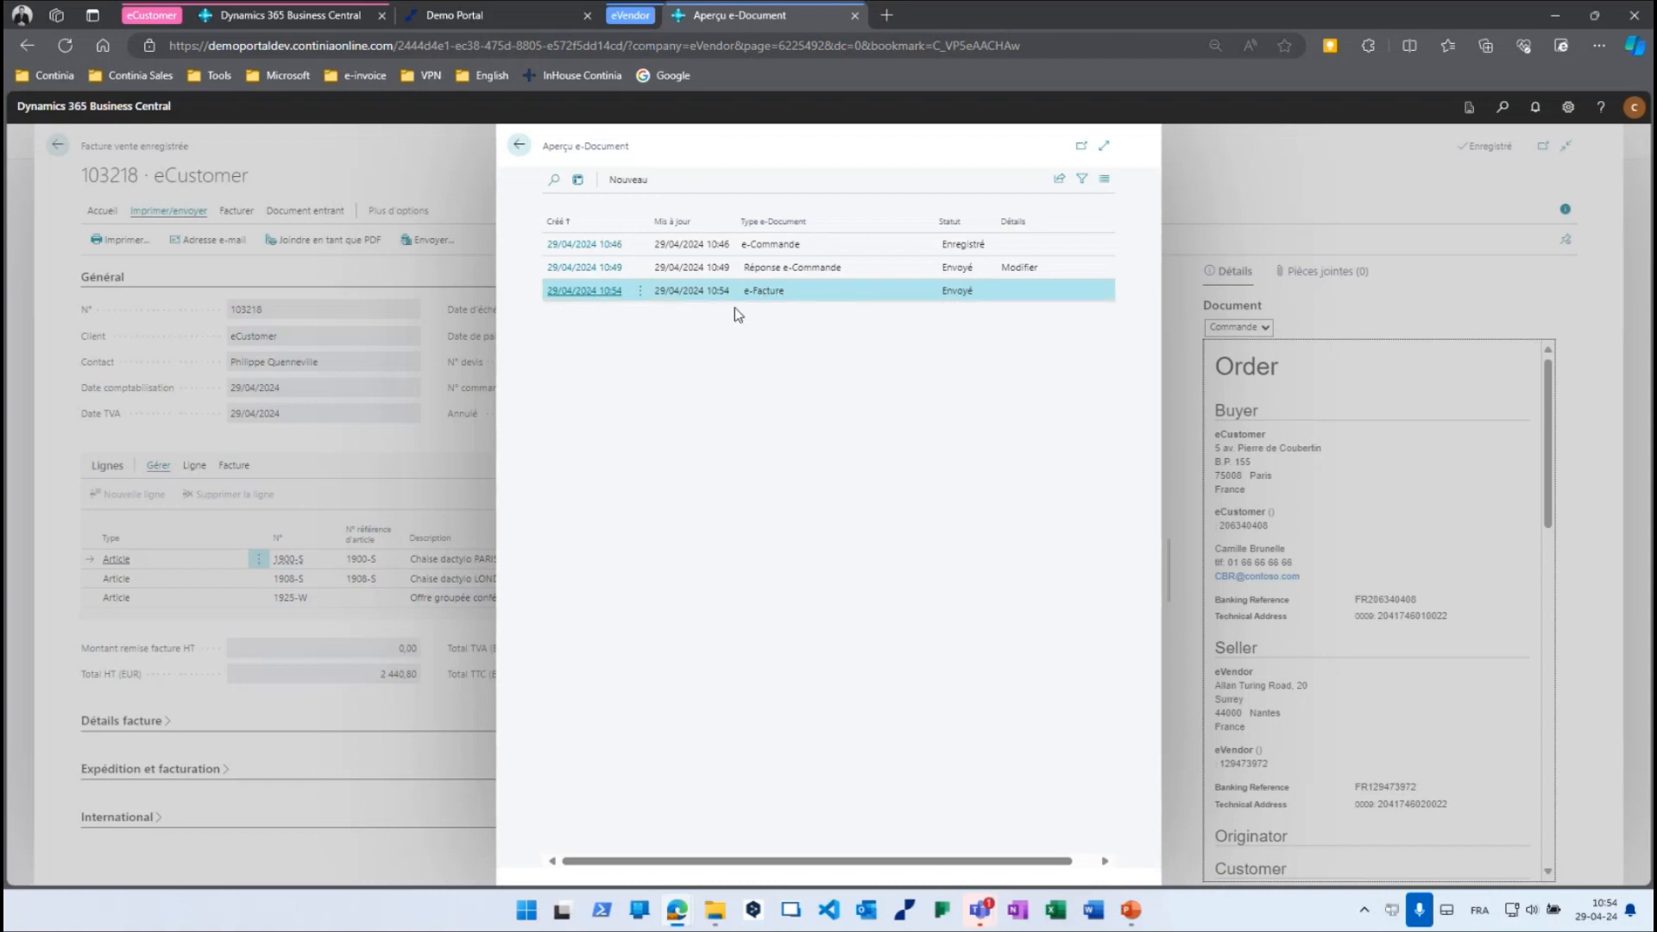
key("Escape")
key("Escape")
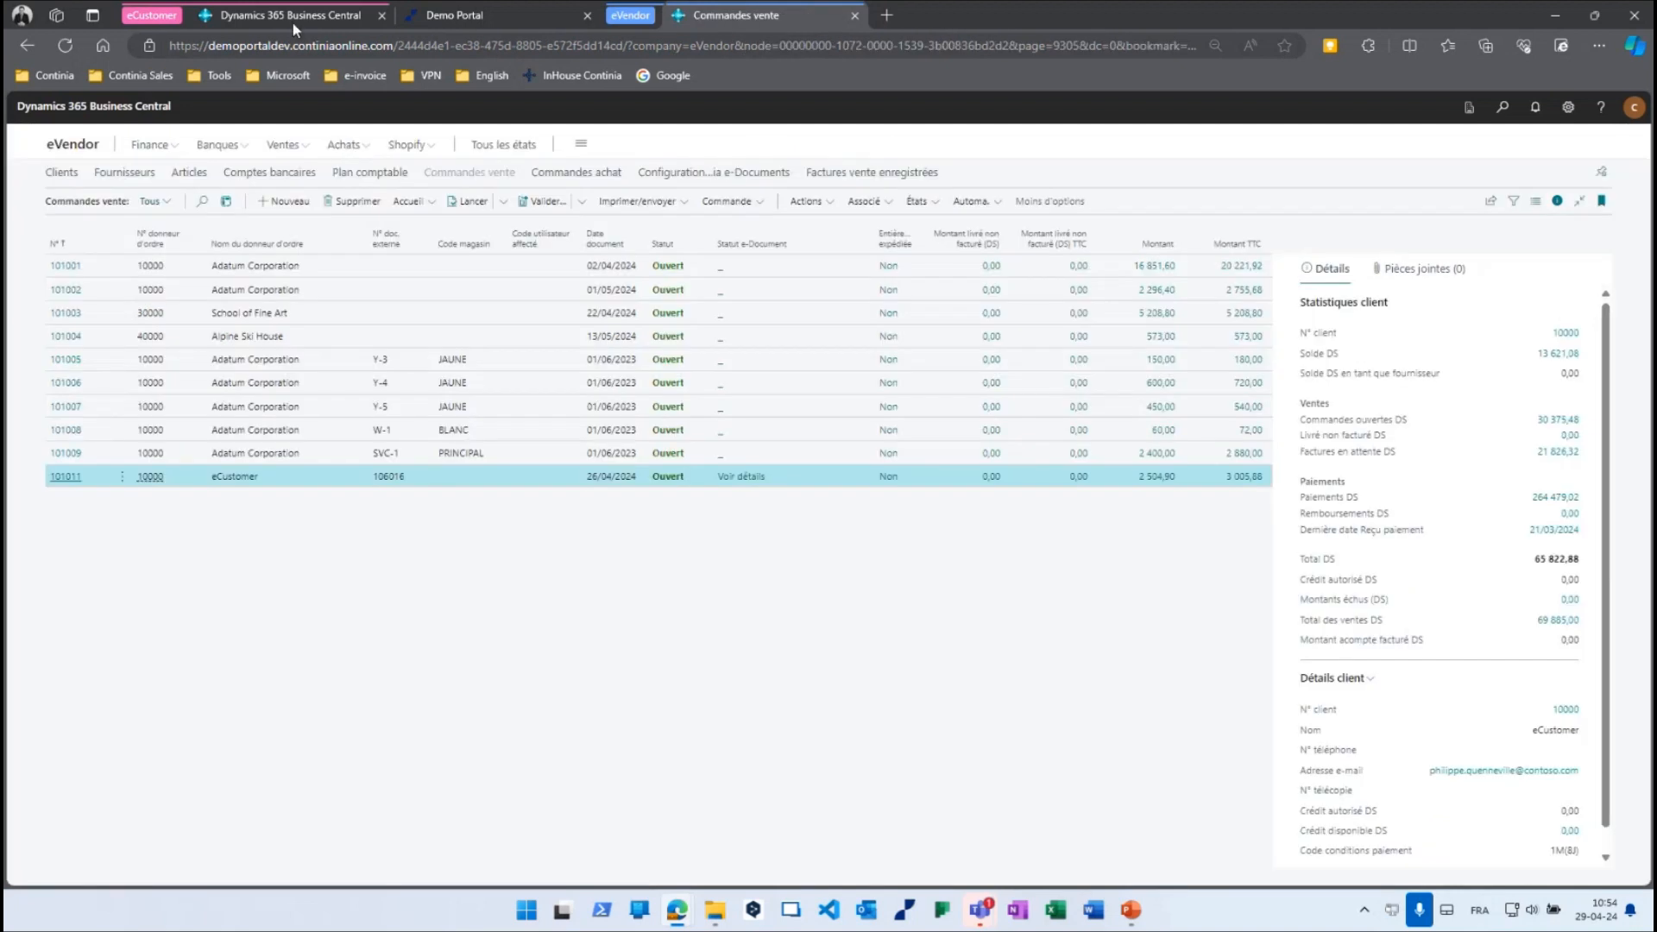
Switch to the eCustomer company, import the incoming files and select the new eVendor invoice among the documents ready to register.
left_click(285, 19)
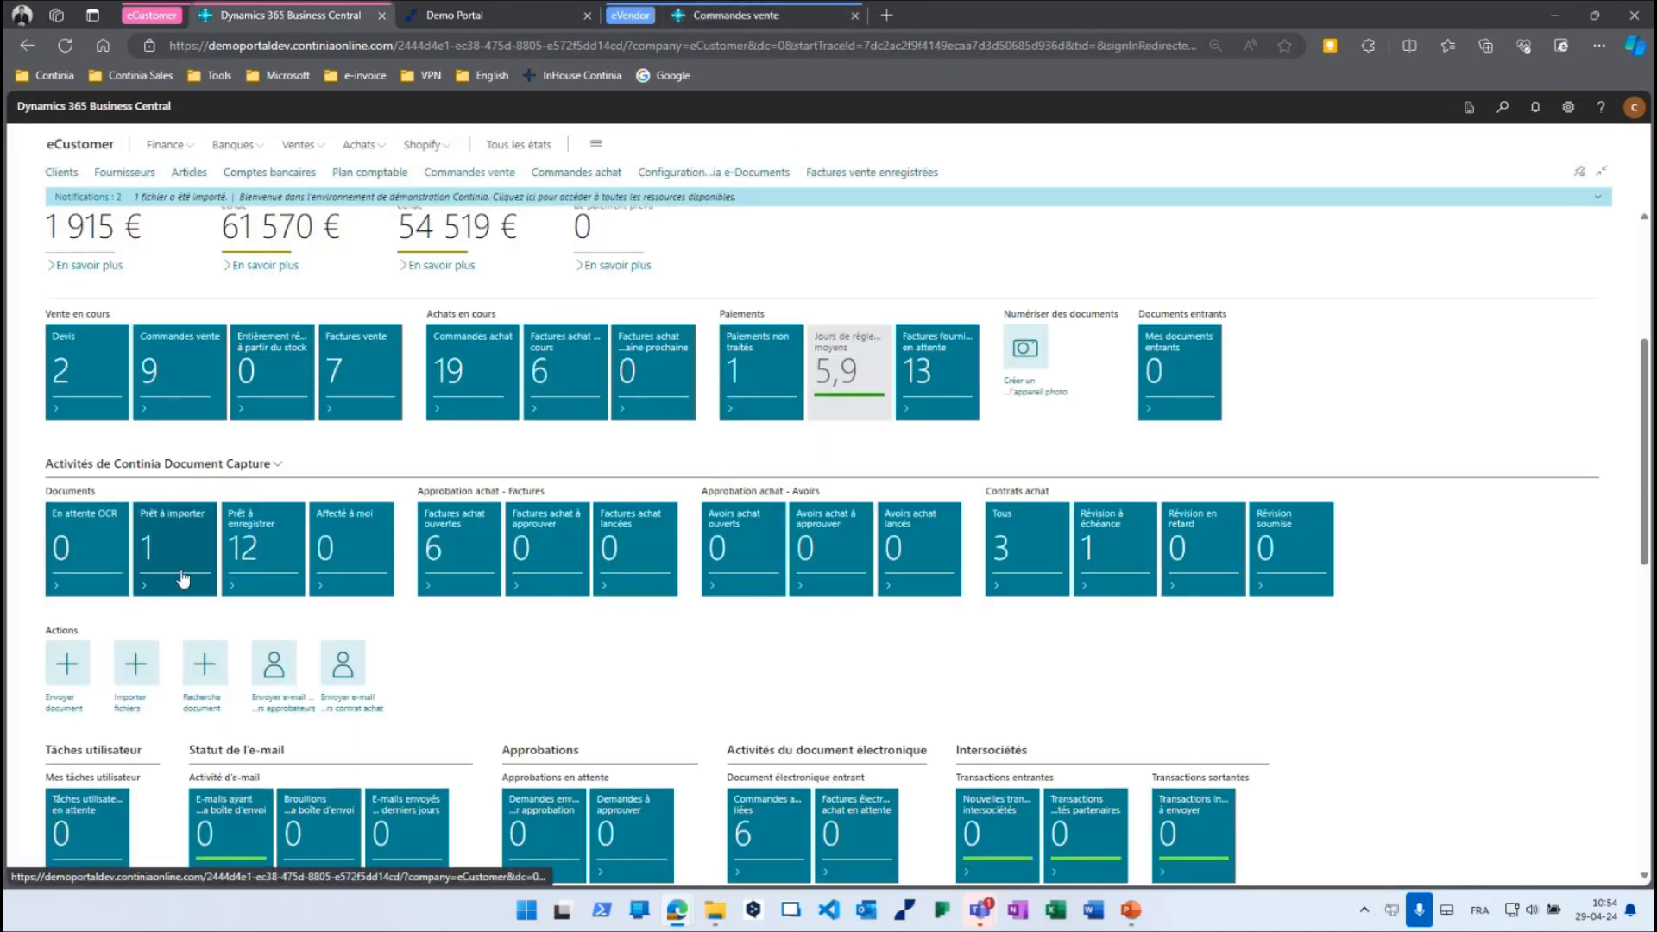
left_click(135, 664)
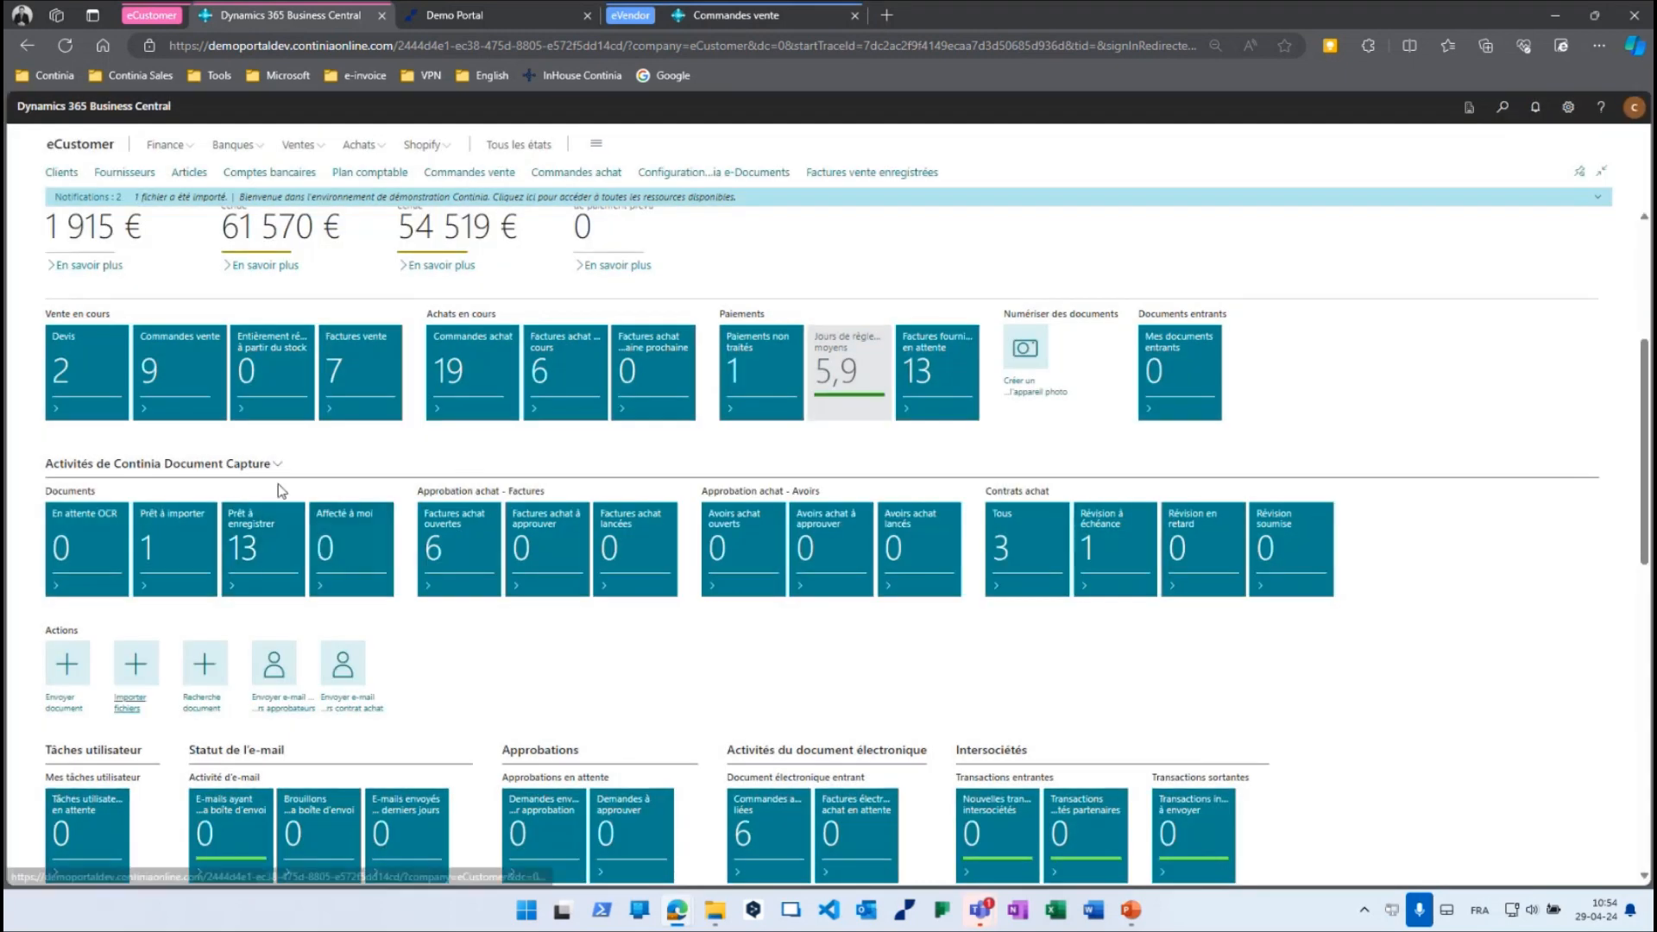
left_click(257, 536)
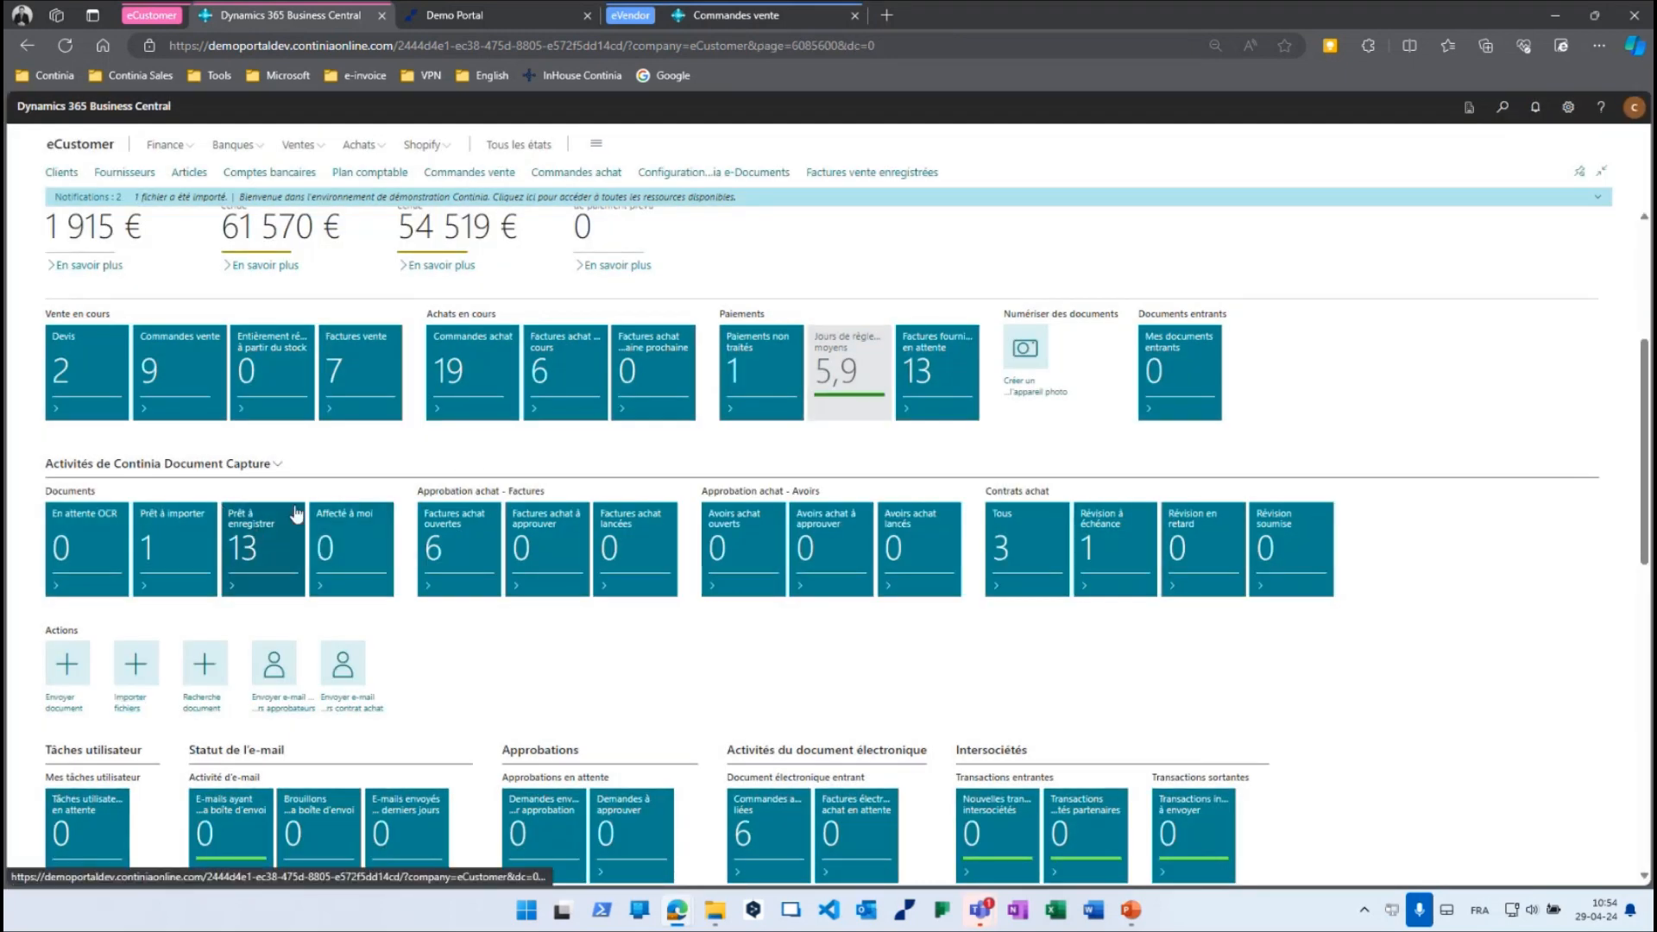
scroll(607, 396, "down", 5)
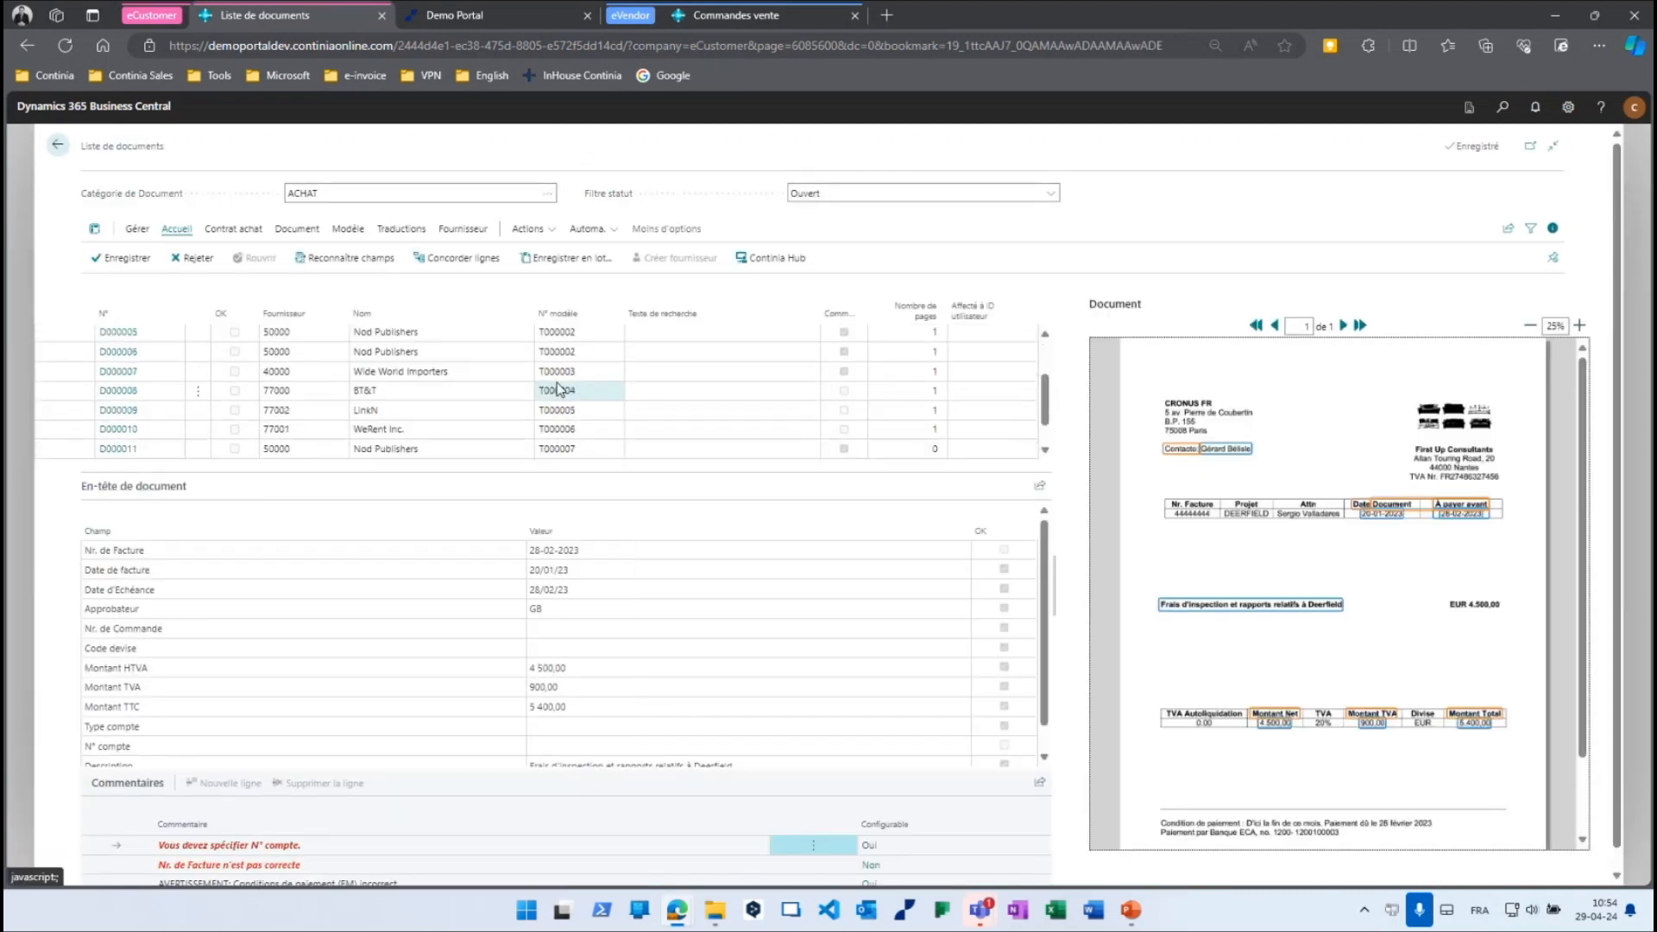
left_click(406, 453)
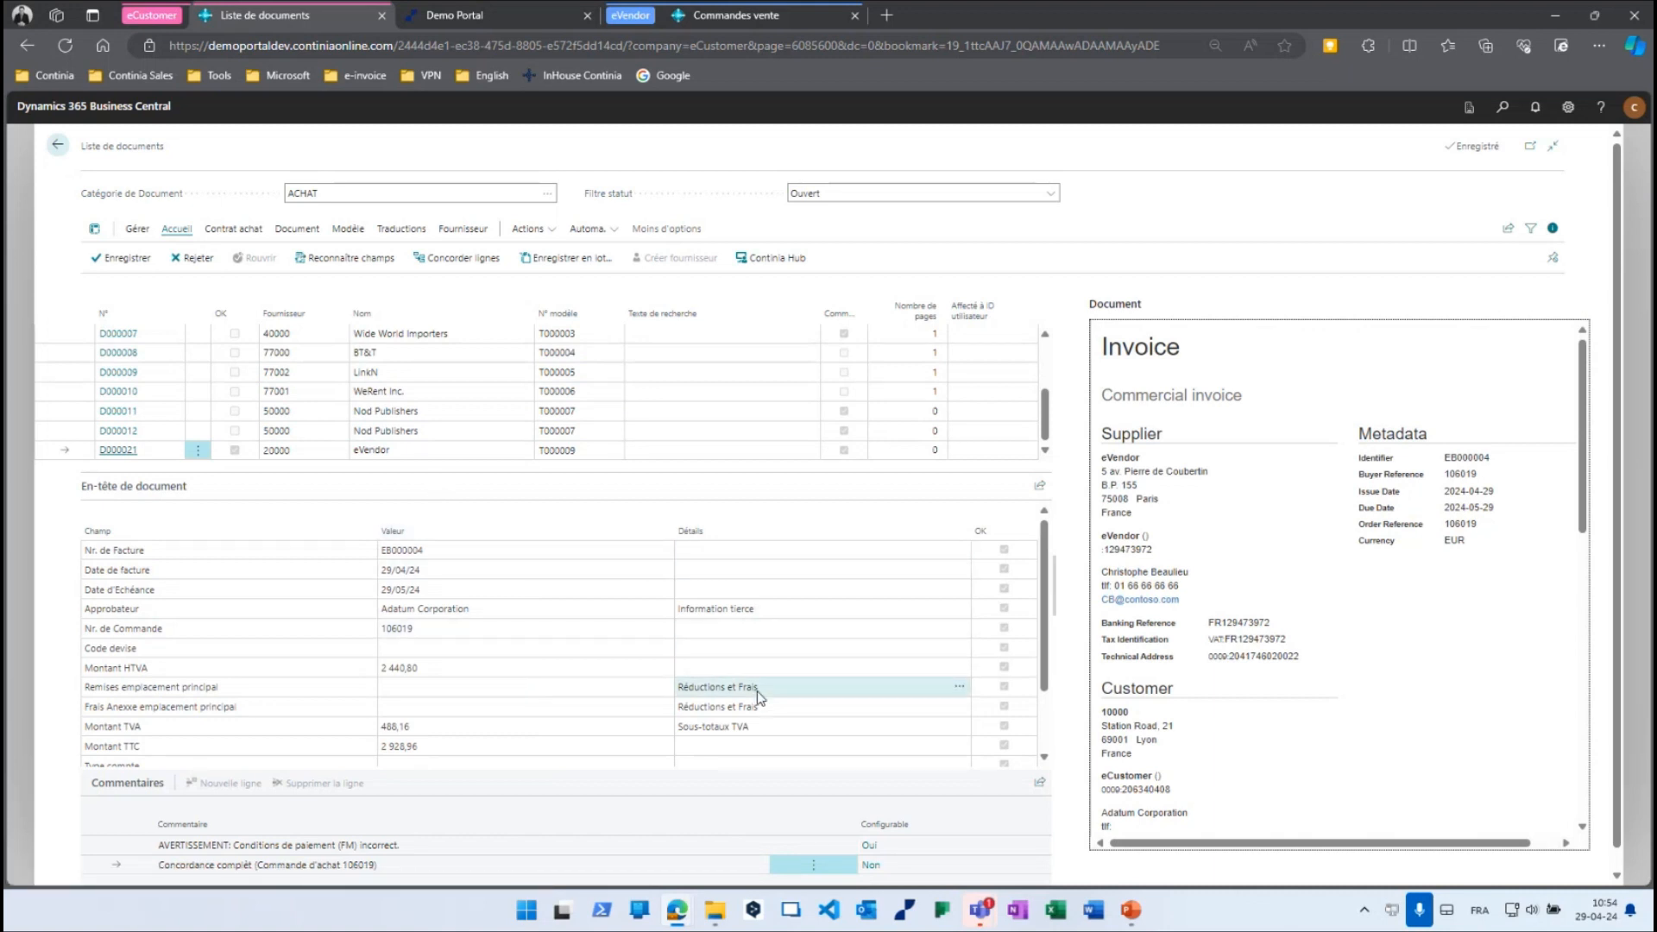
Check the eVendor invoice's VAT subtotals and the code list for its VAT category, and return to the document list.
left_click(767, 726)
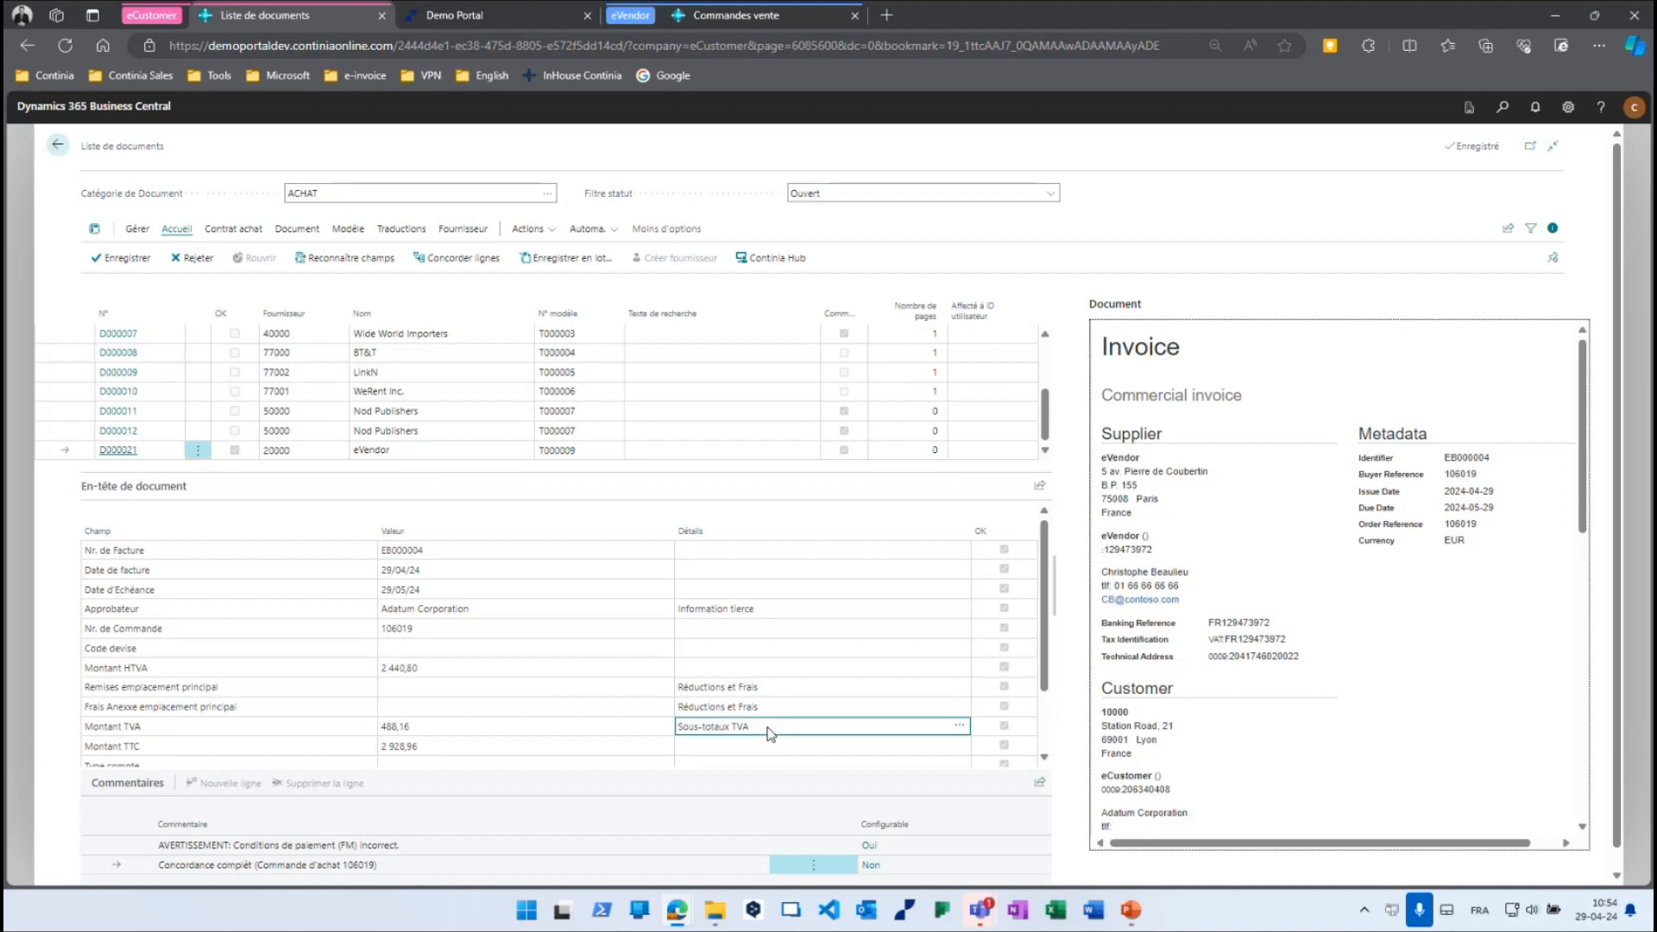
left_click(958, 726)
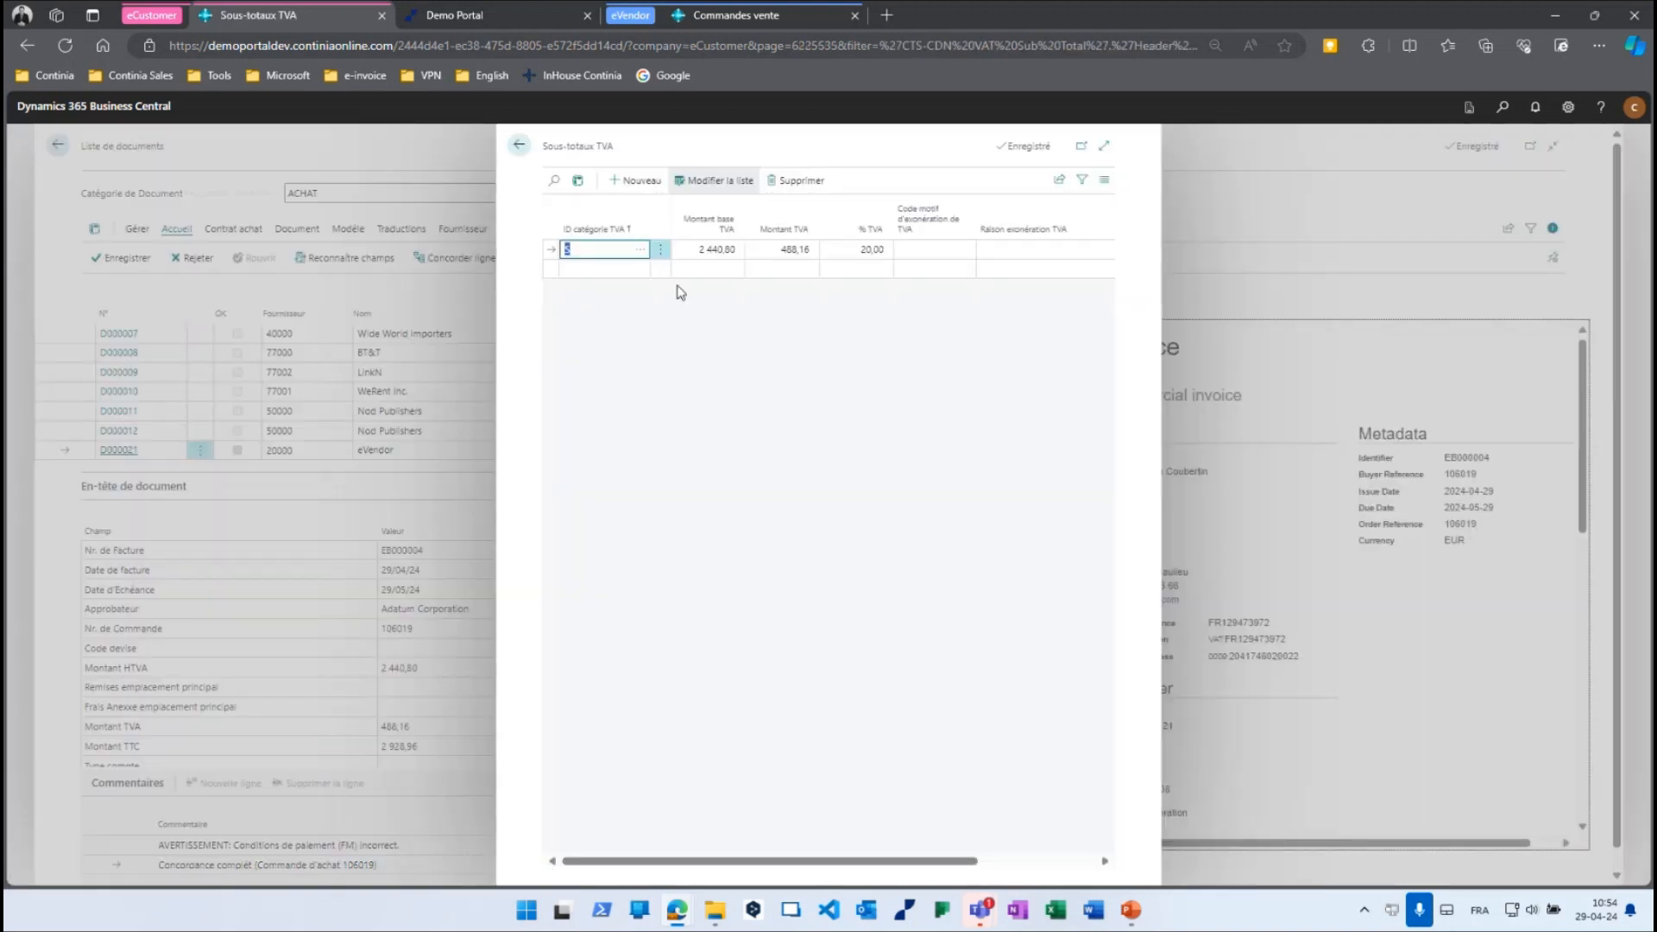
left_click(640, 252)
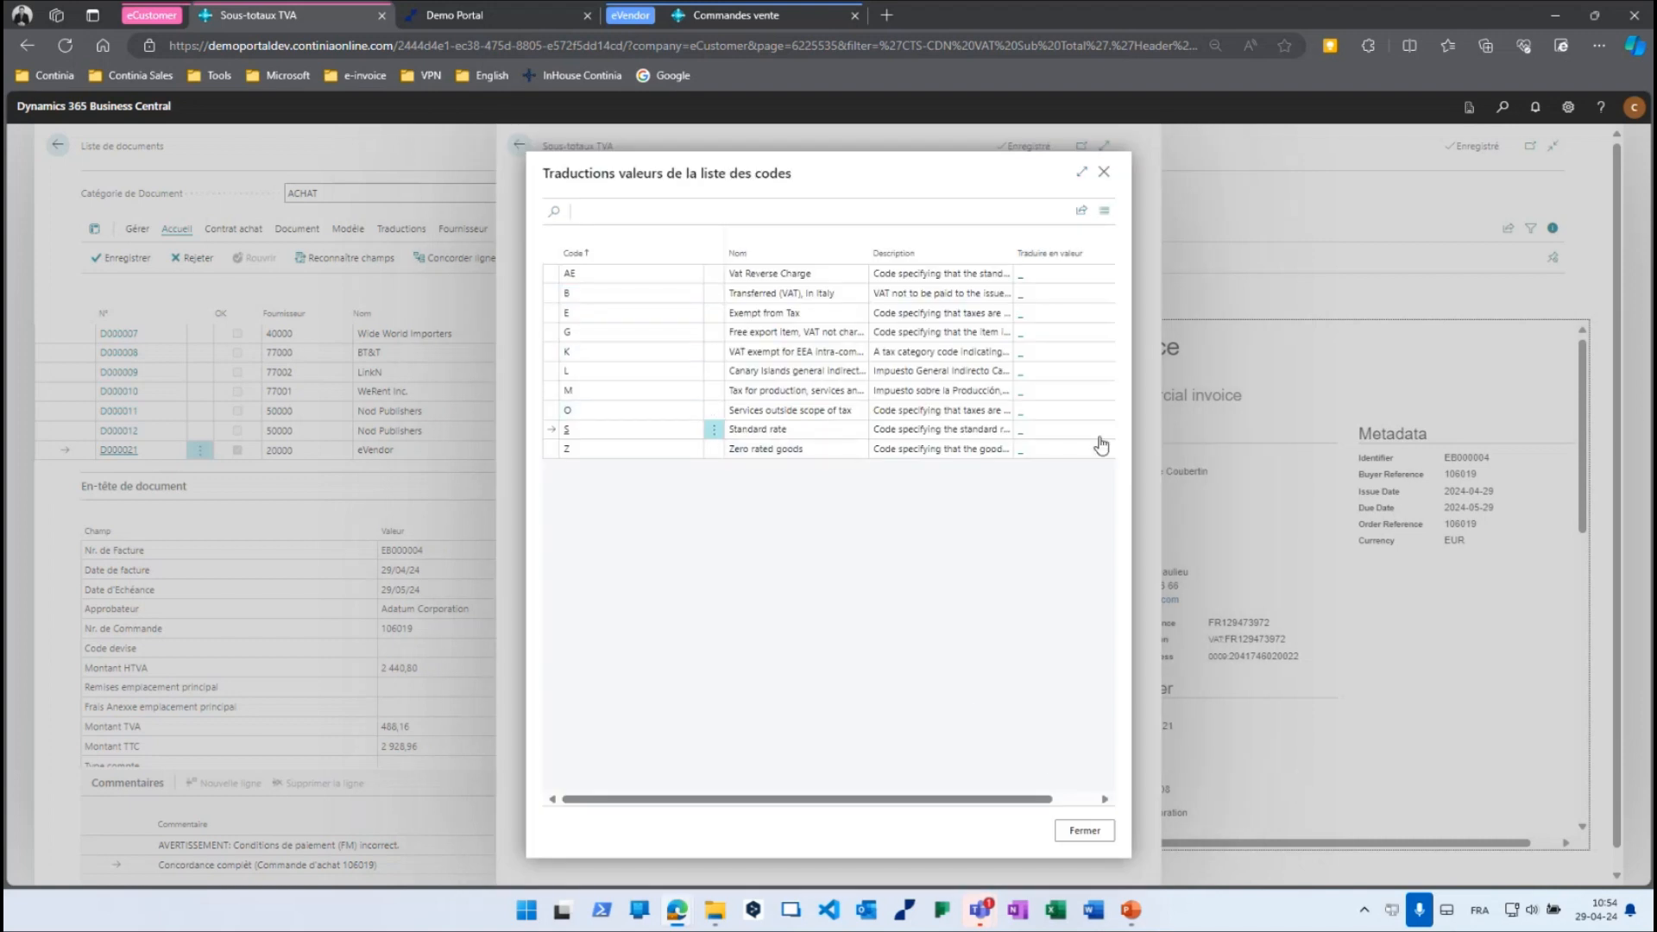
left_click(1104, 172)
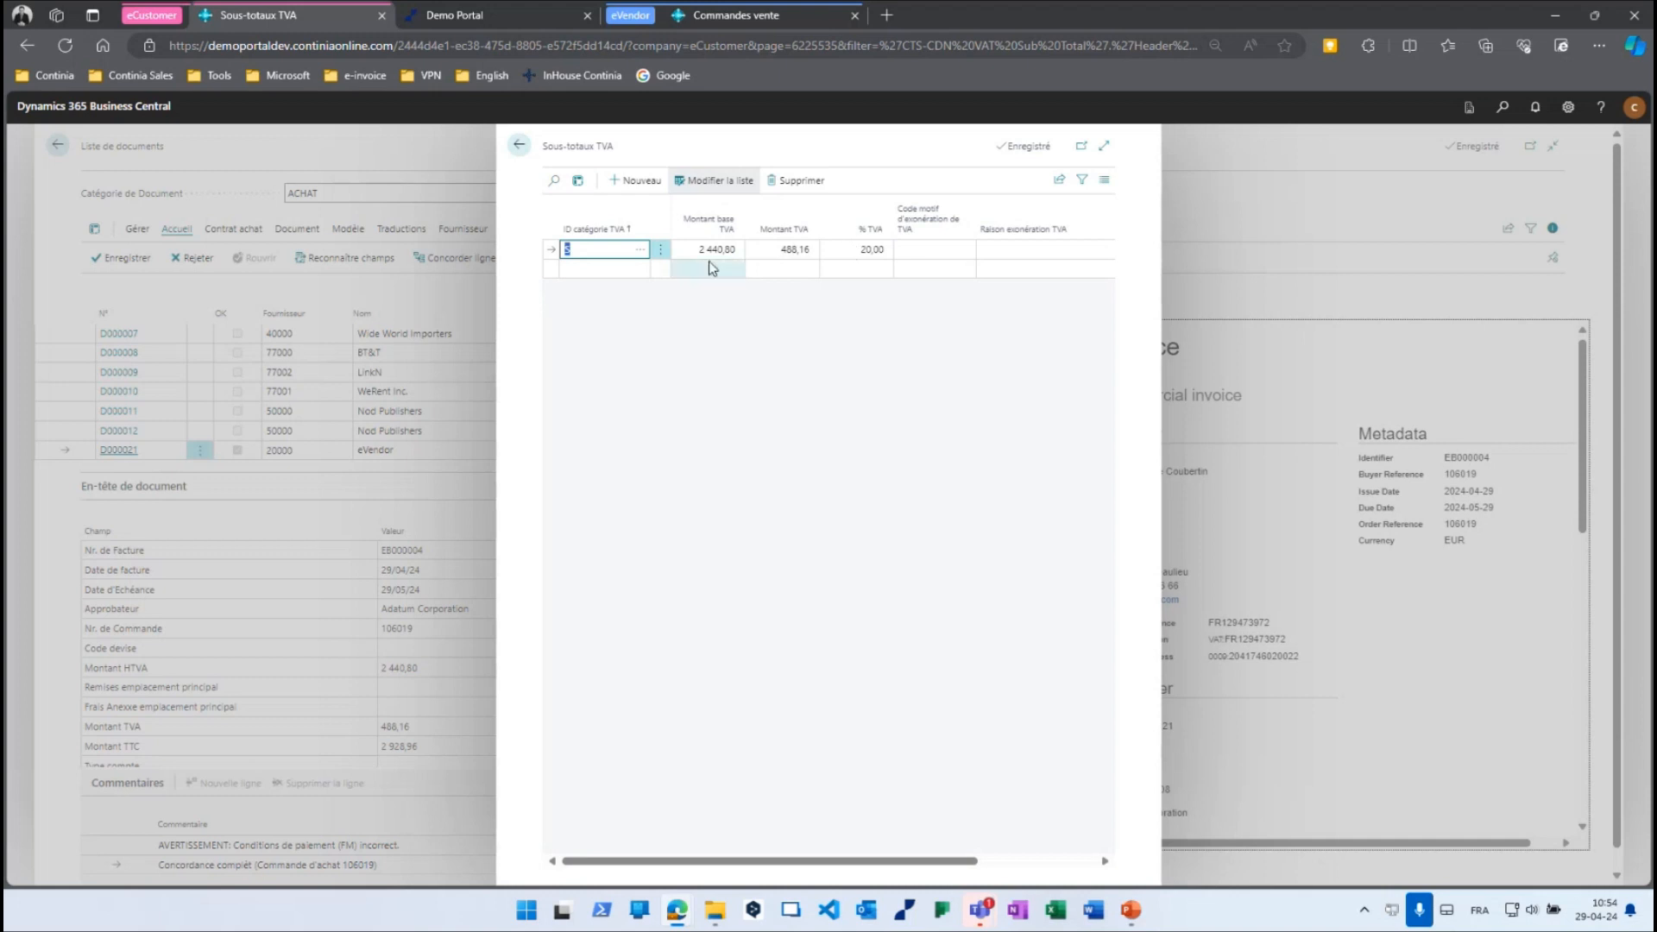
left_click(519, 145)
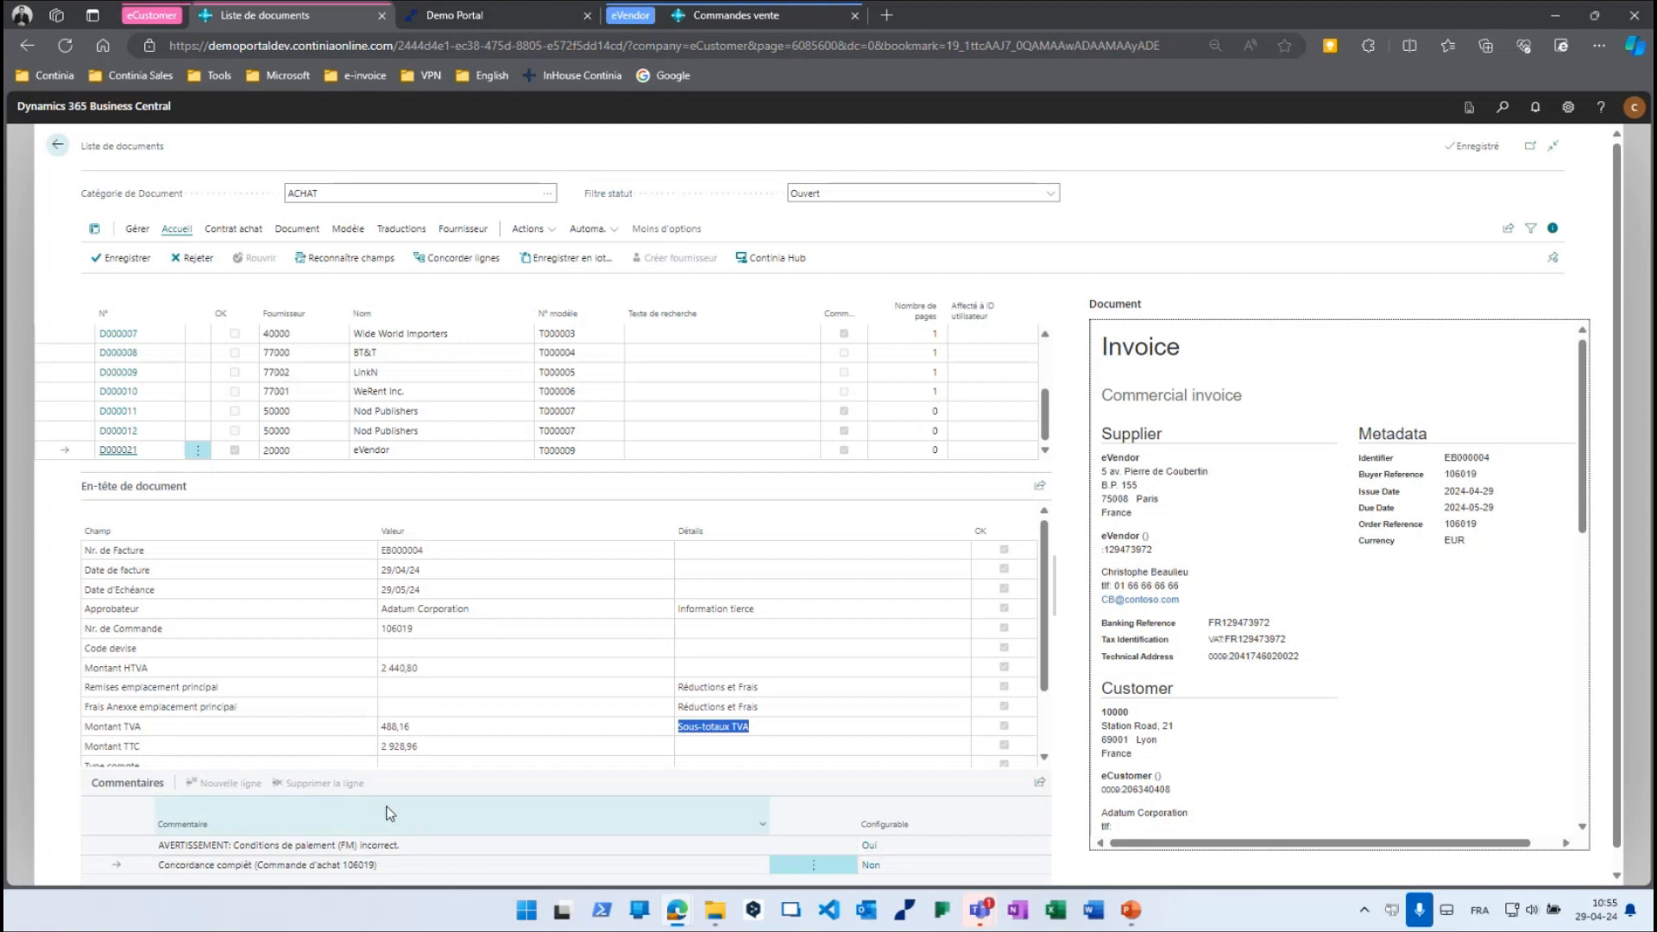
Review the eVendor invoice's document card with its lines, and register the document as a purchase invoice.
left_click(296, 231)
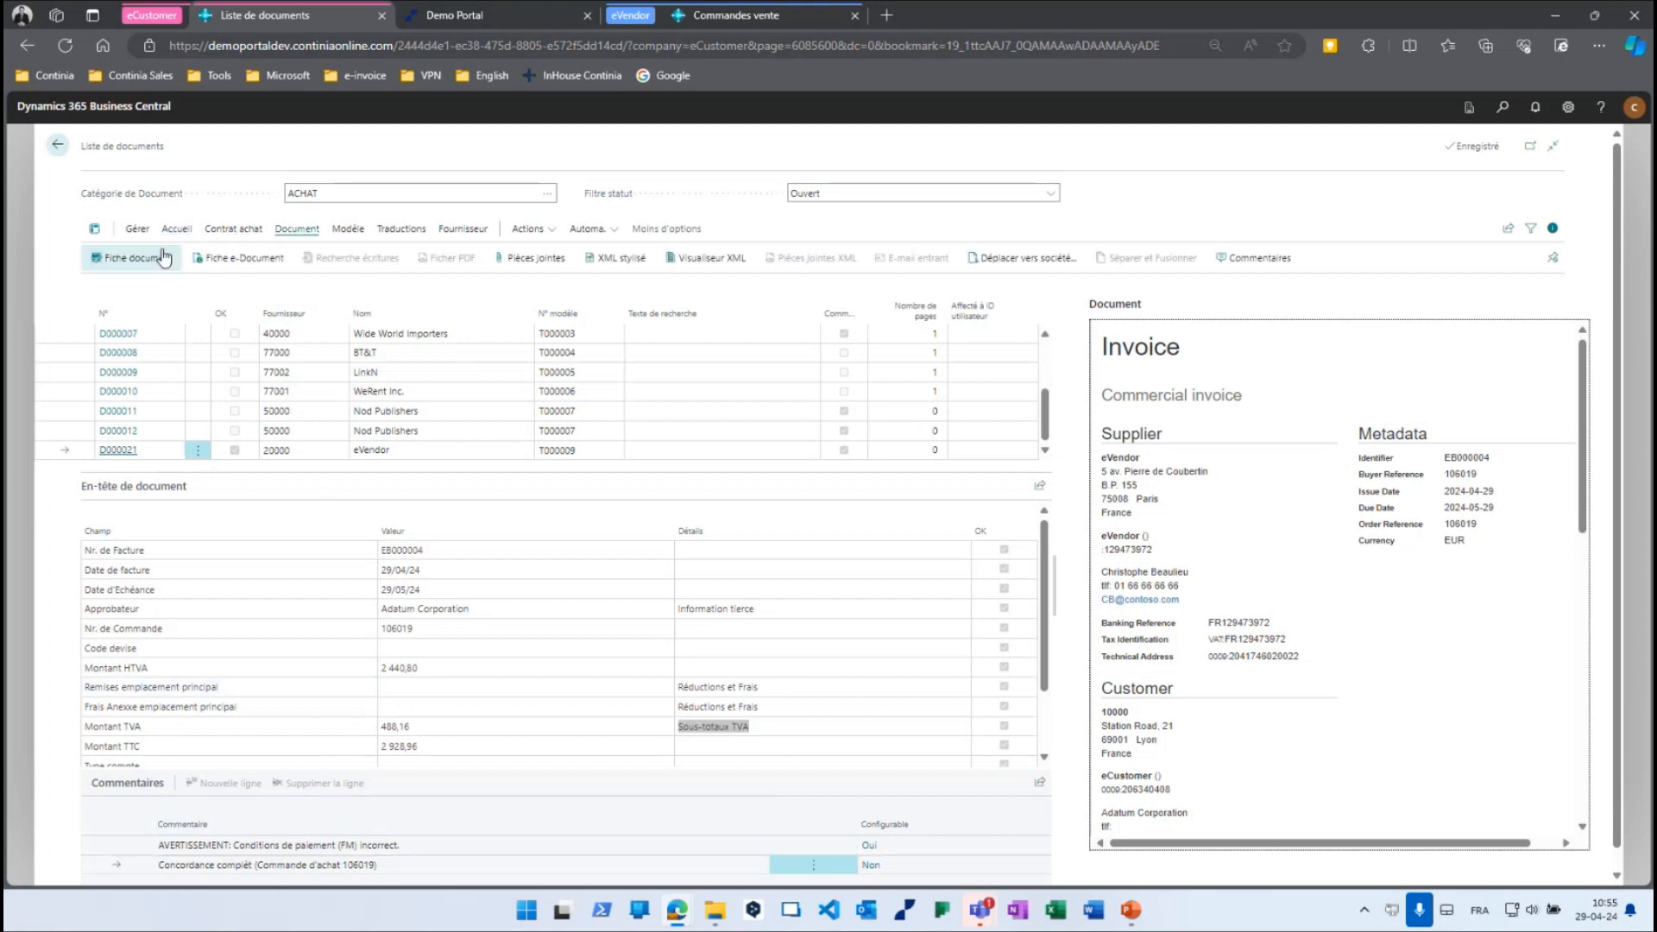
left_click(152, 262)
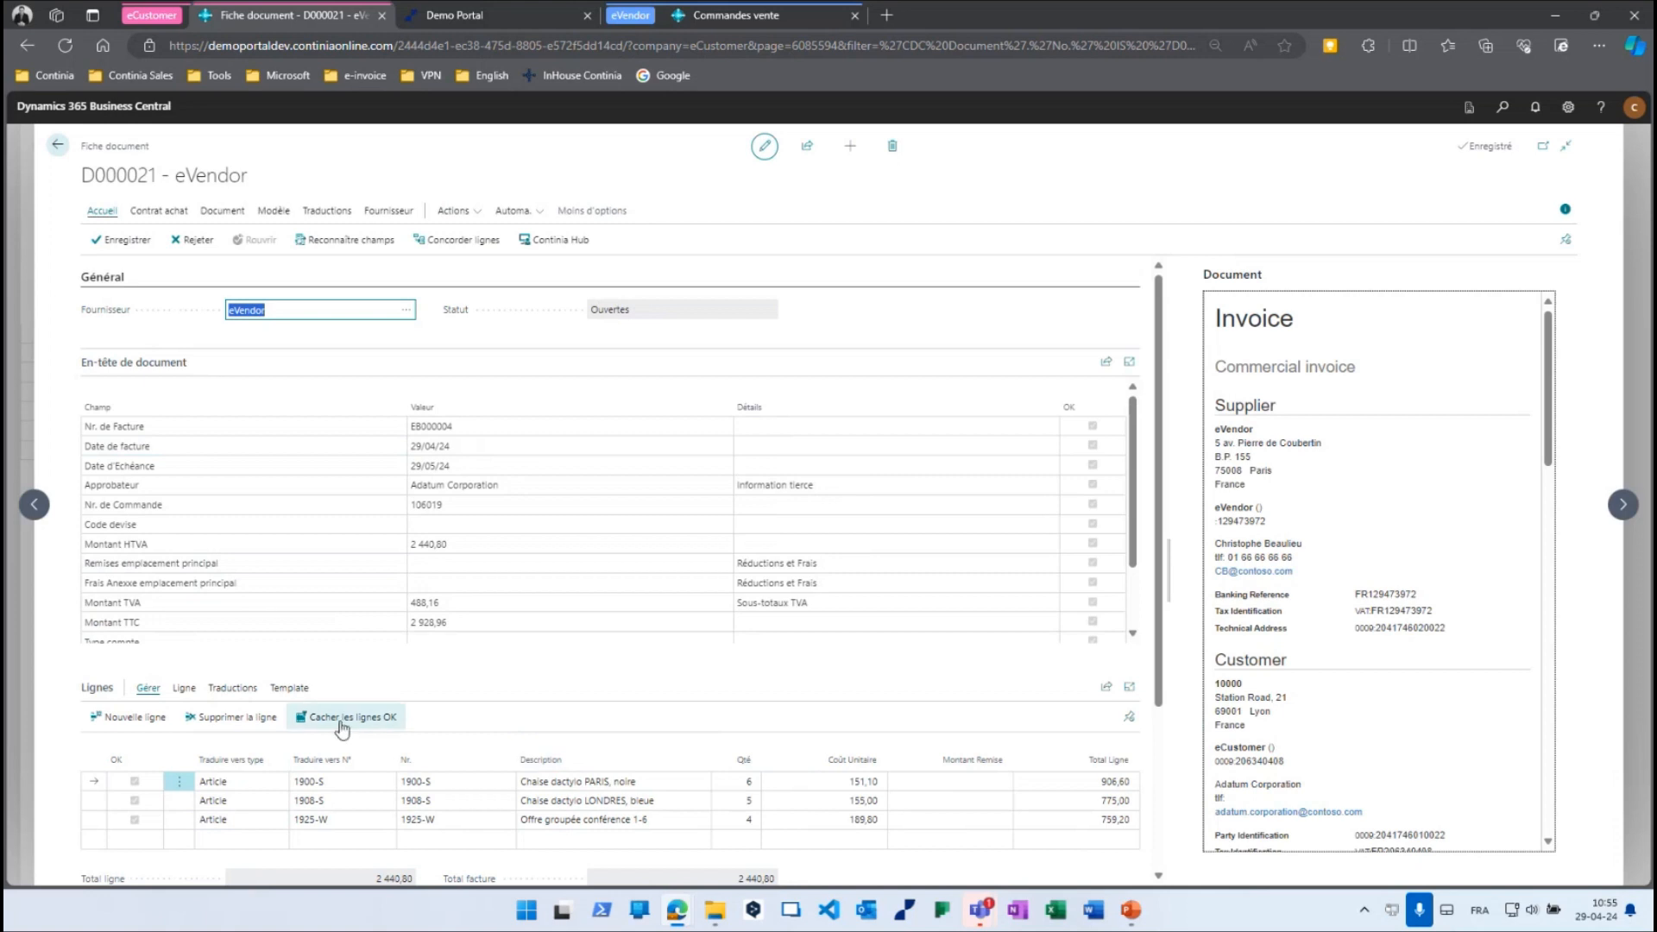
left_click(57, 145)
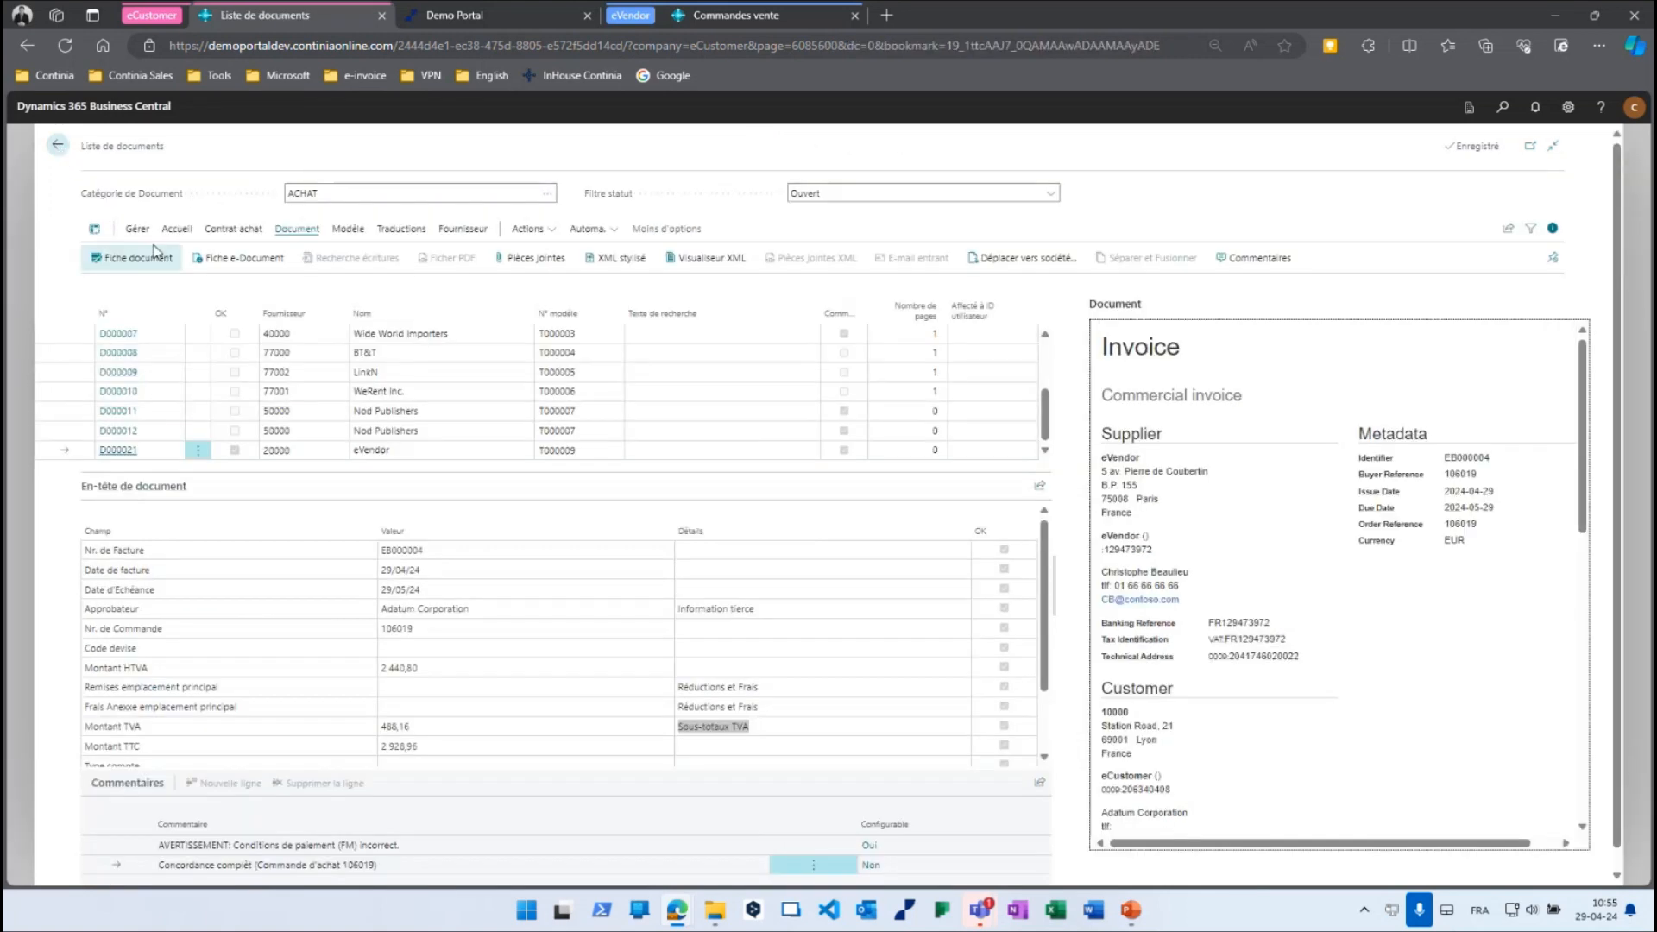
left_click(176, 229)
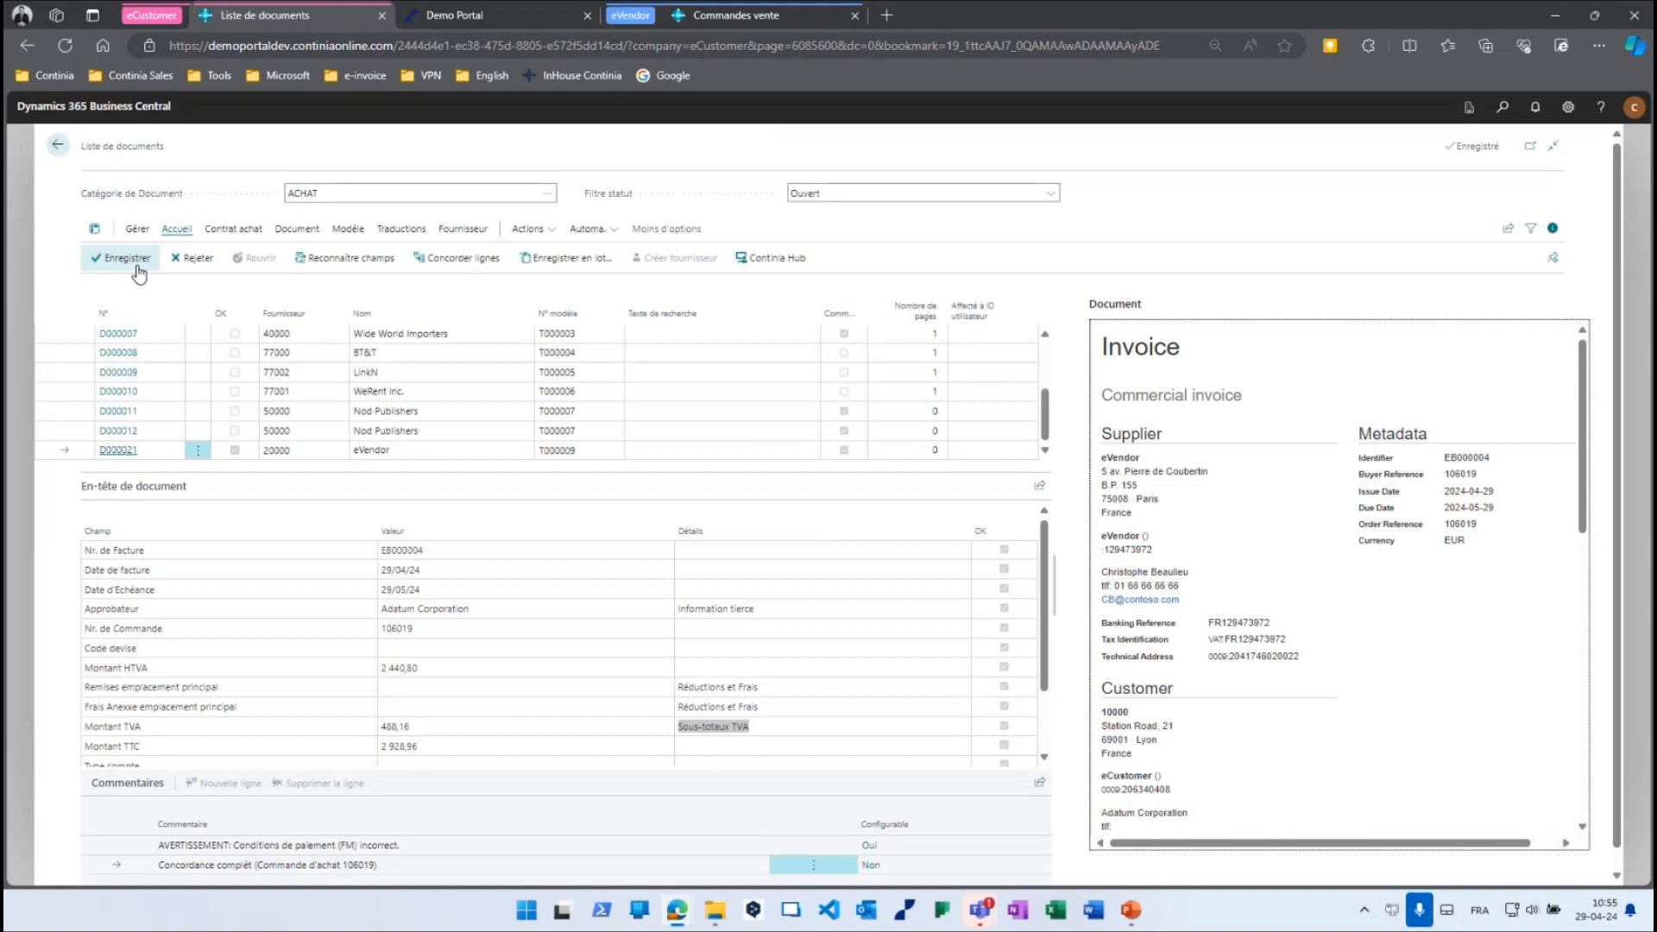
left_click(136, 267)
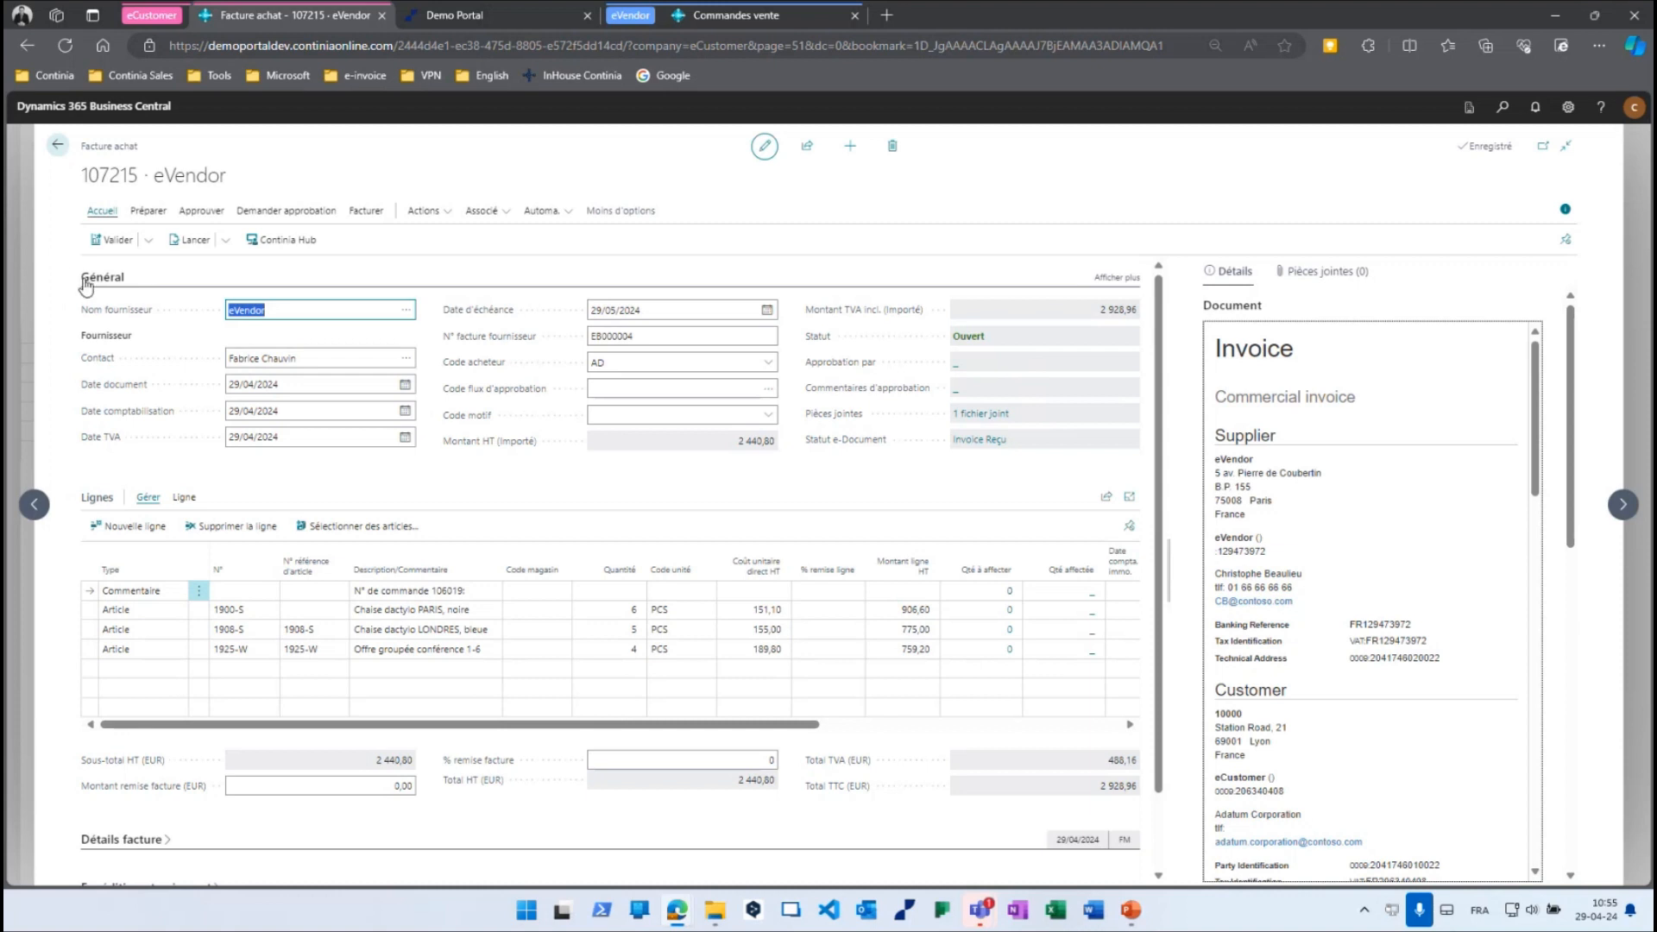
Create an electronic confirmation of type Accepté for the purchase invoice, send it and return to the invoice.
left_click(365, 212)
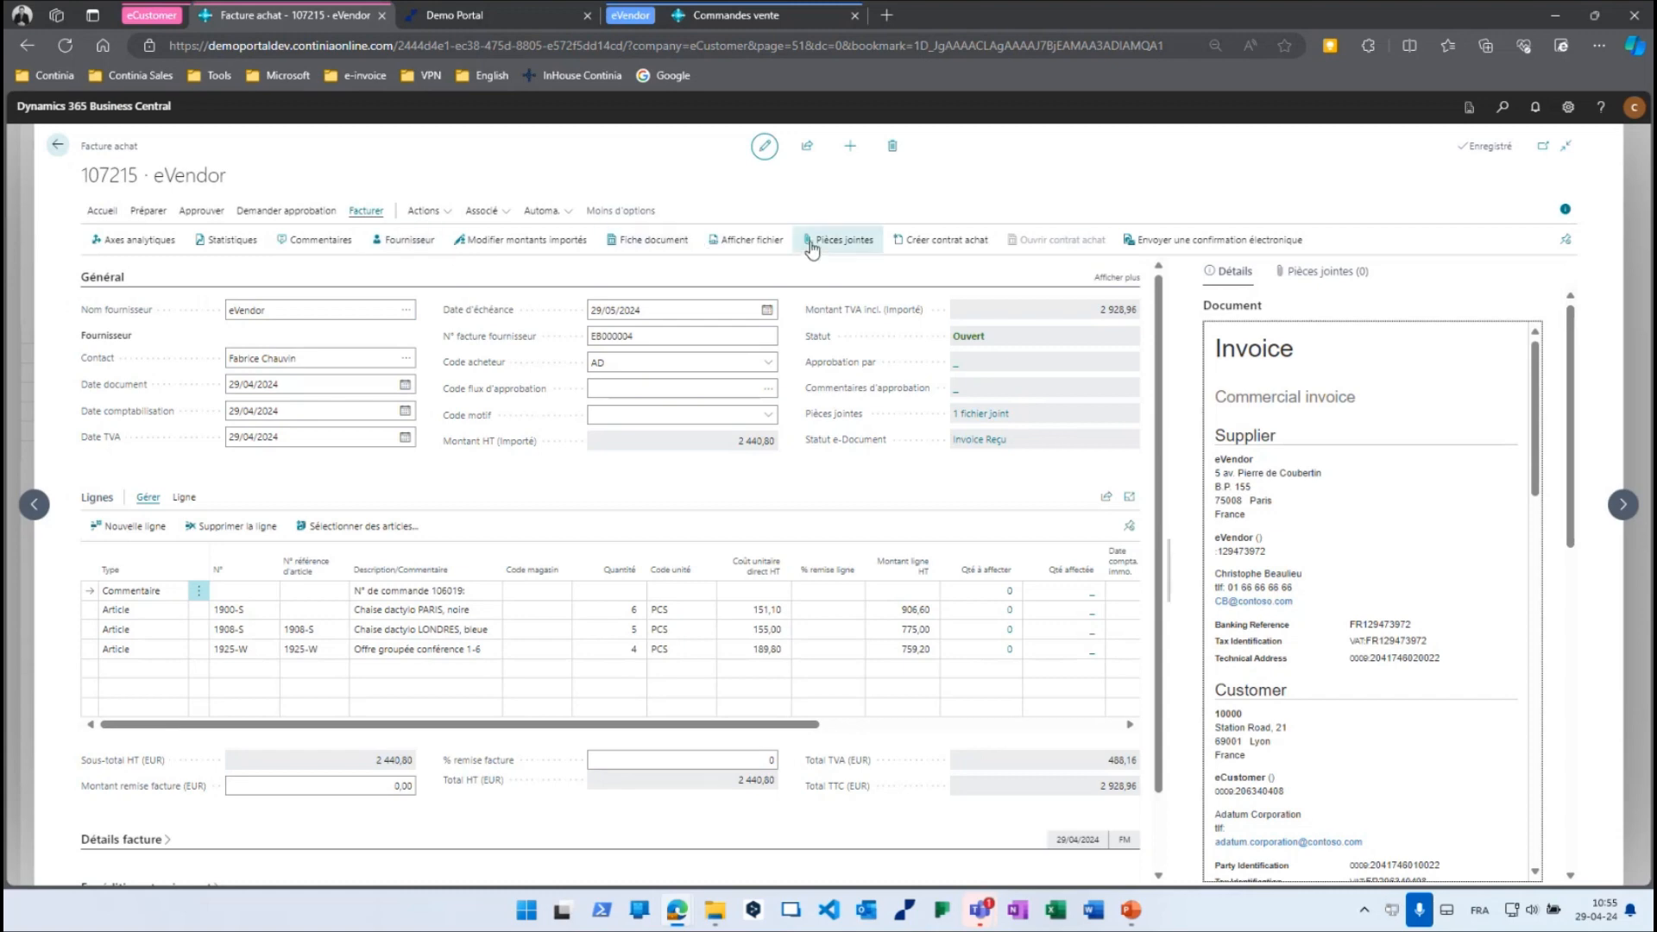
left_click(1241, 245)
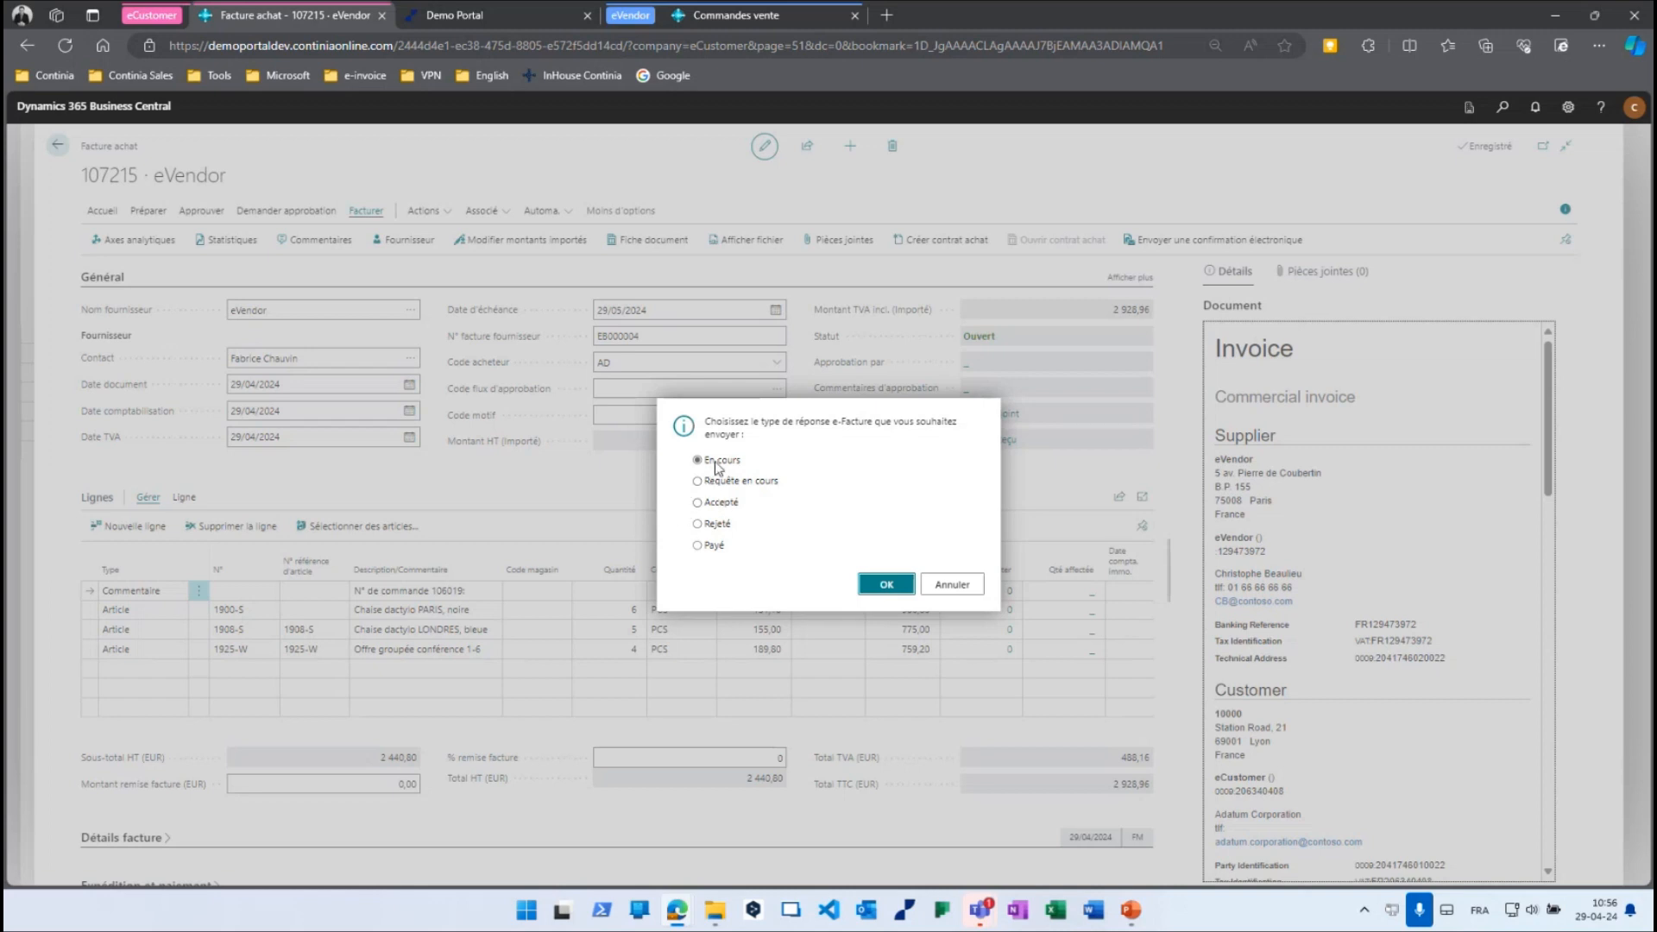
left_click(697, 503)
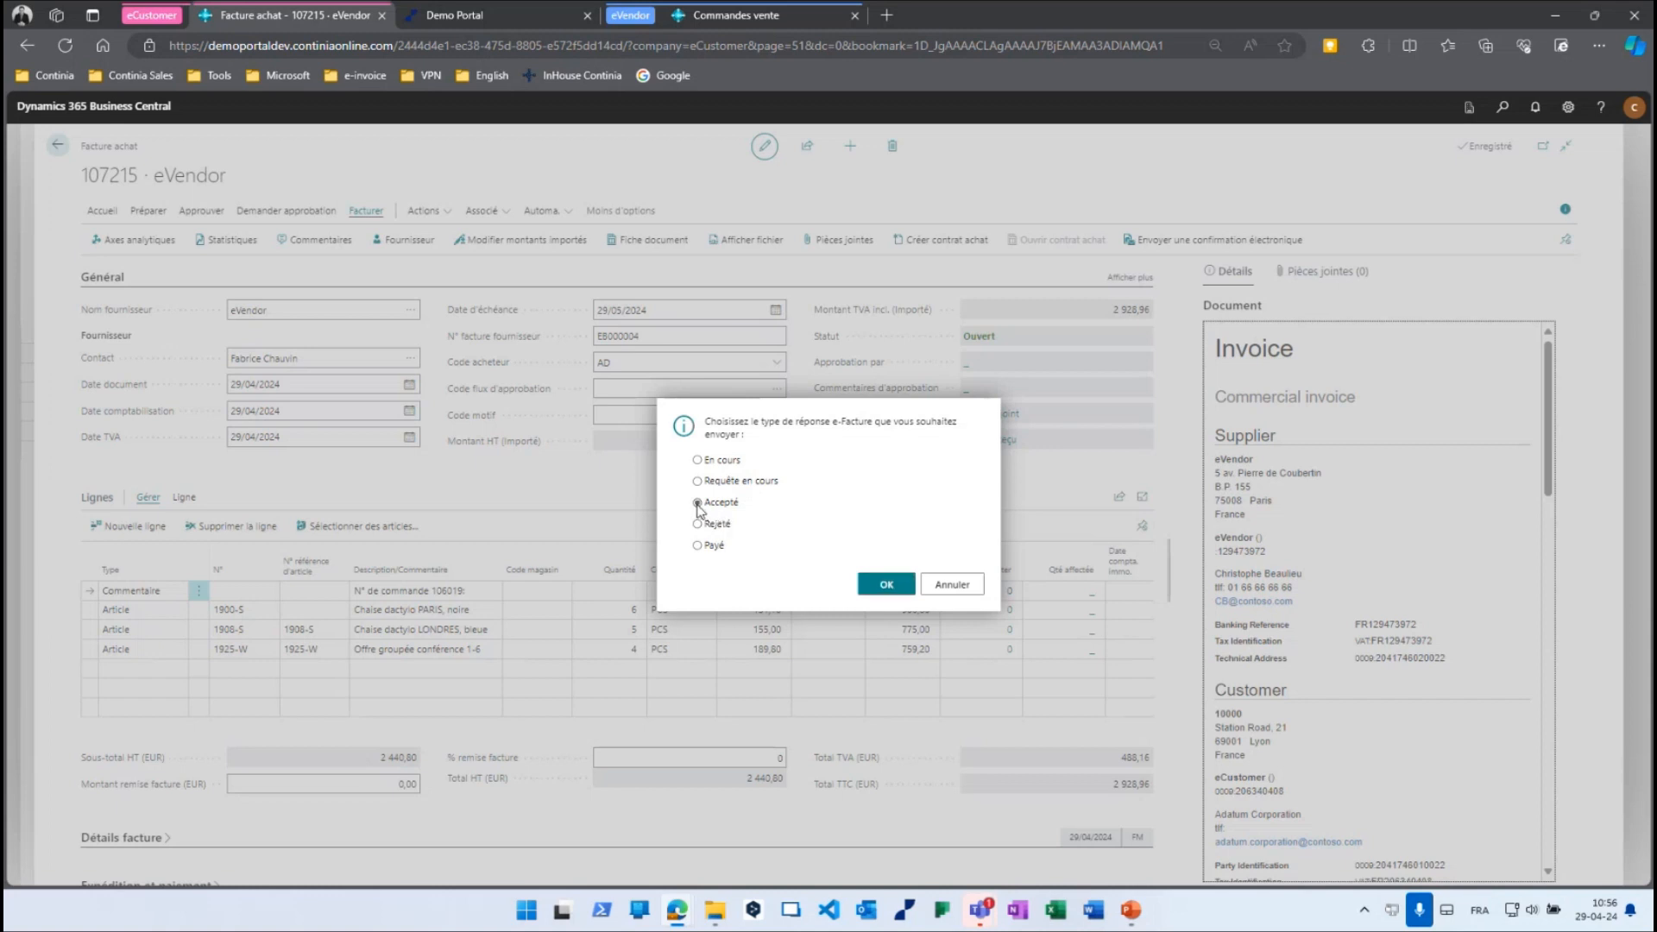
left_click(880, 588)
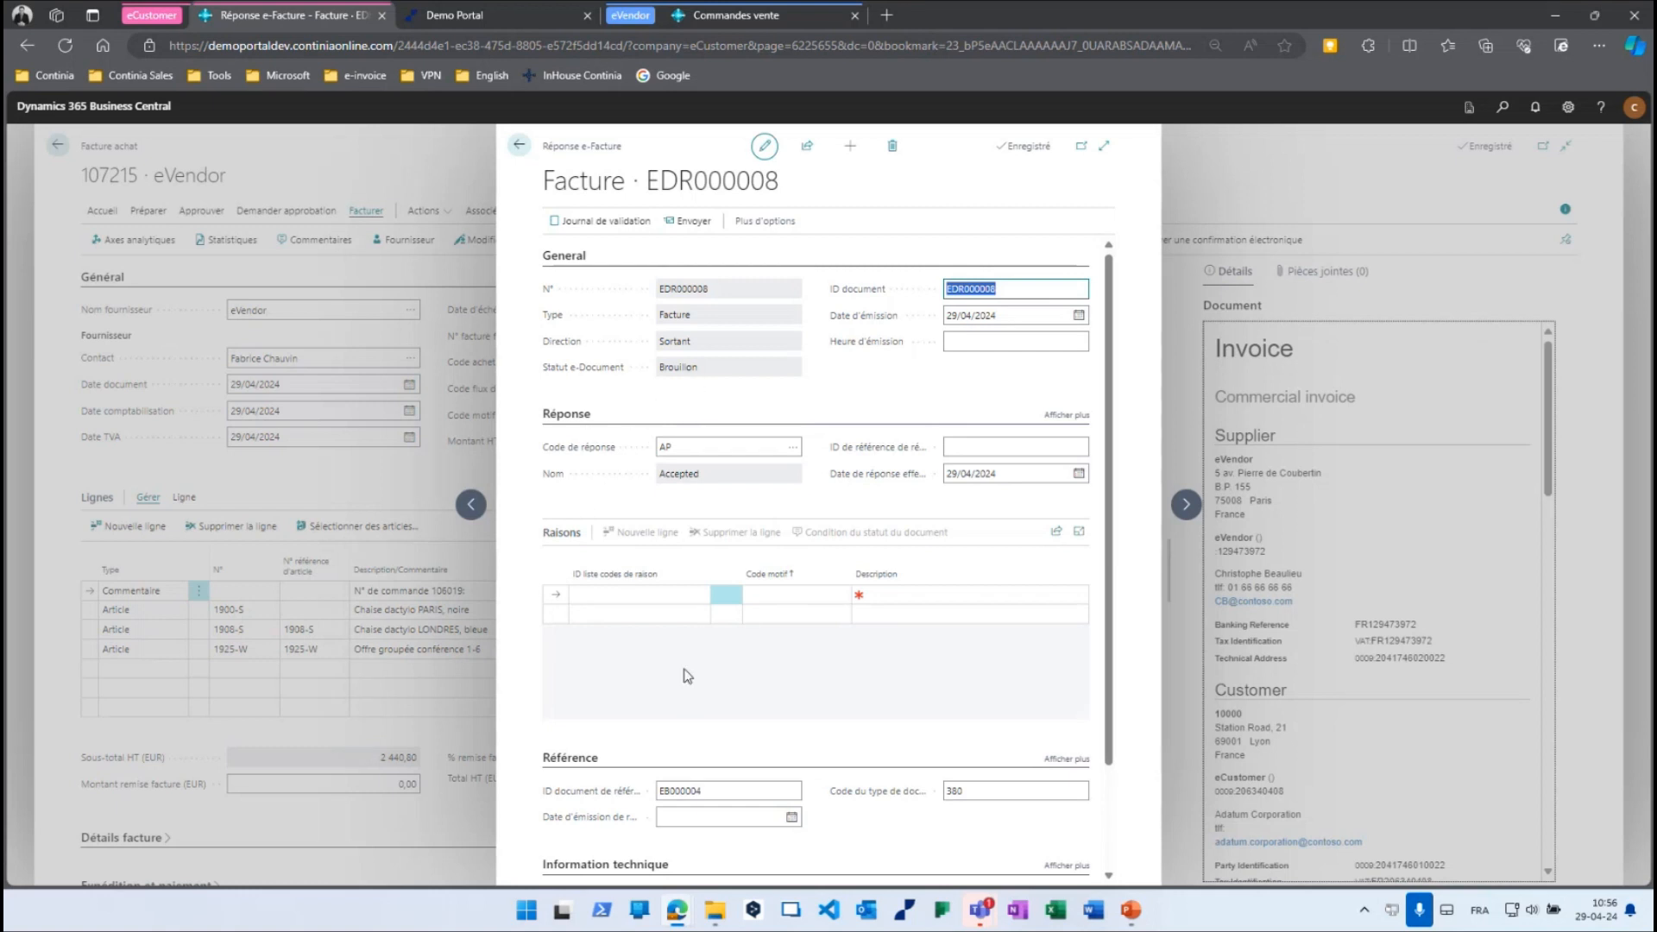
scroll(687, 673, "down", 2)
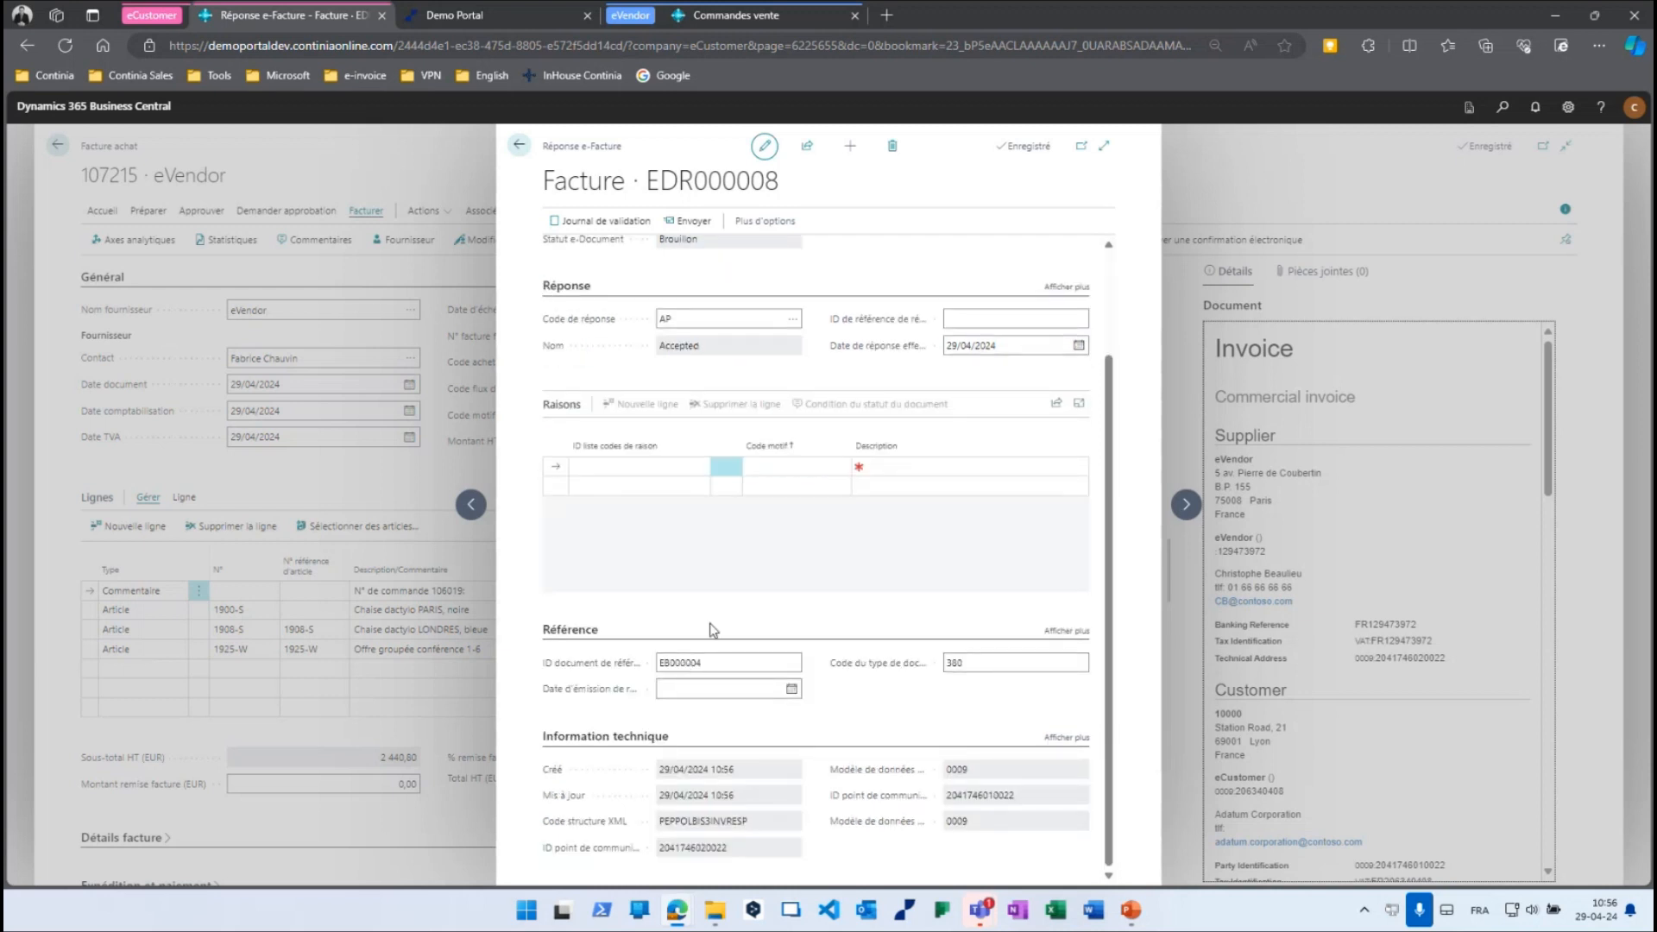
scroll(709, 617, "up", 2)
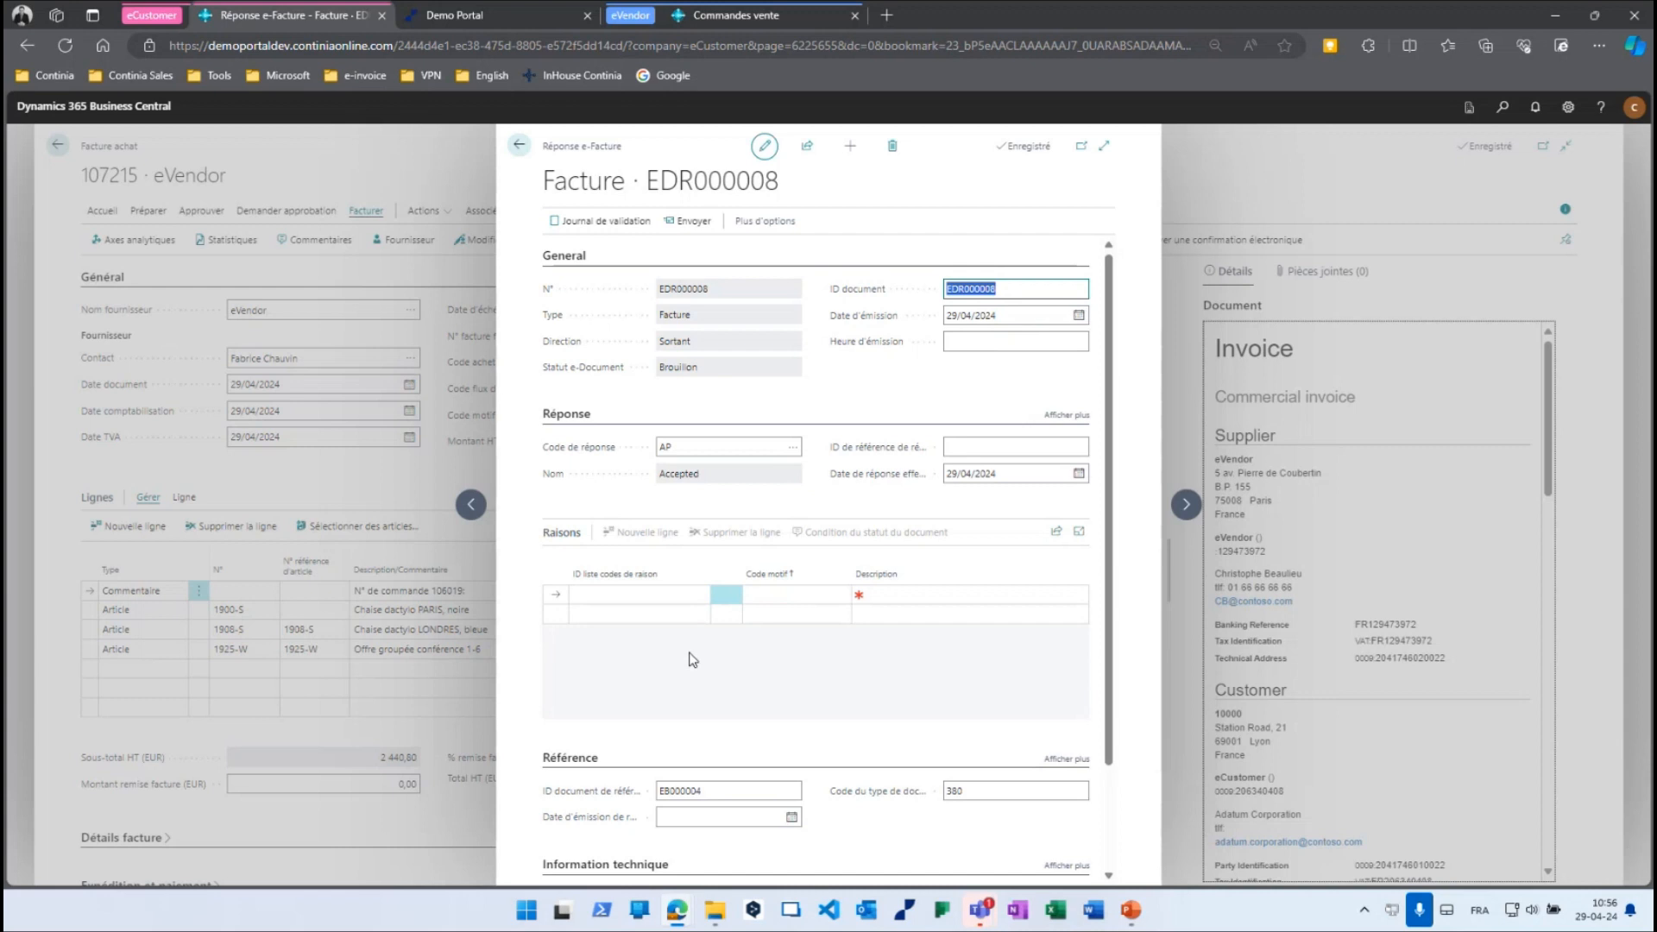
left_click(695, 223)
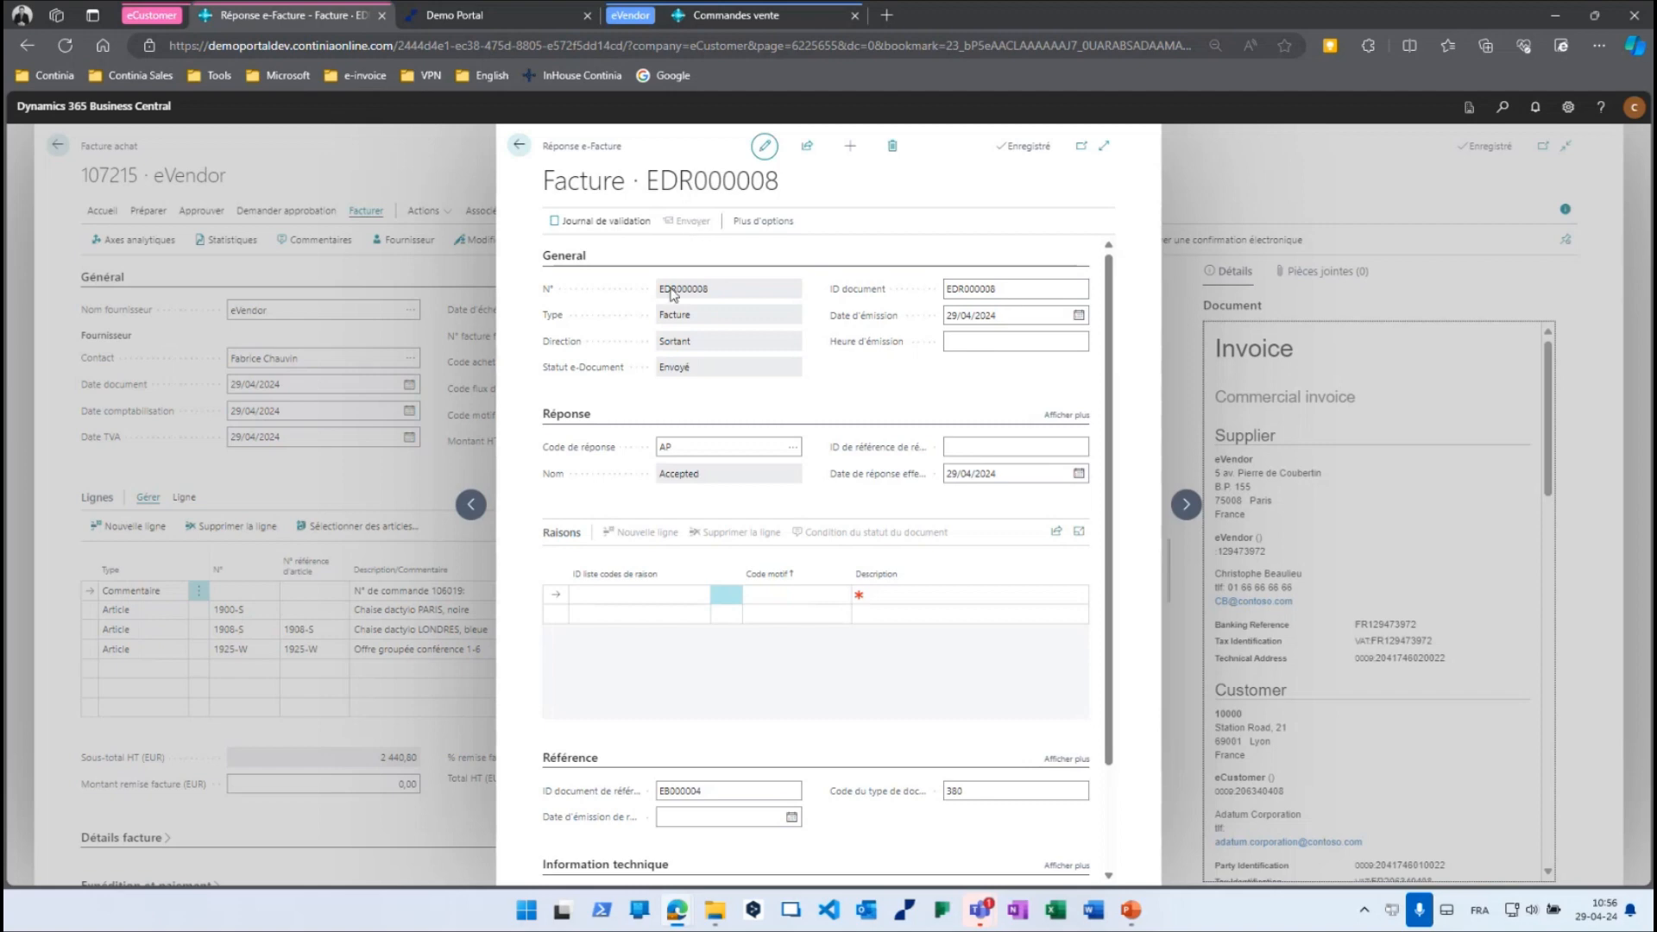
left_click(519, 145)
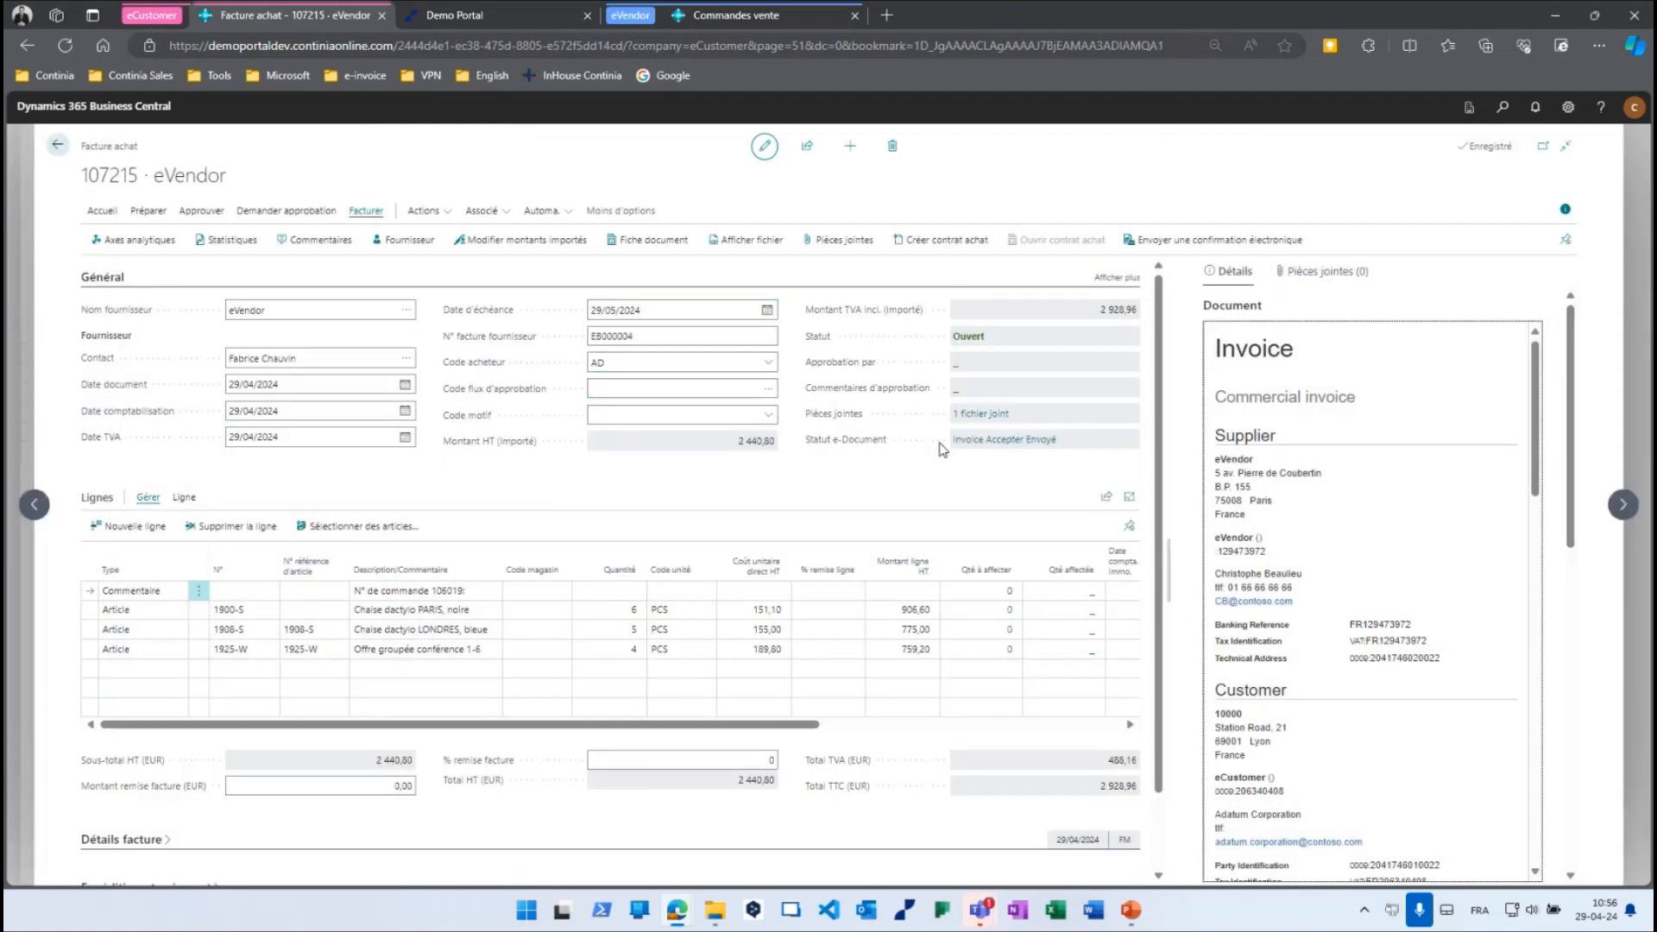
Examine the purchase invoice's e-document history from e-Commande to Réponse e-Facture, and return to the eCustomer home page.
left_click(975, 441)
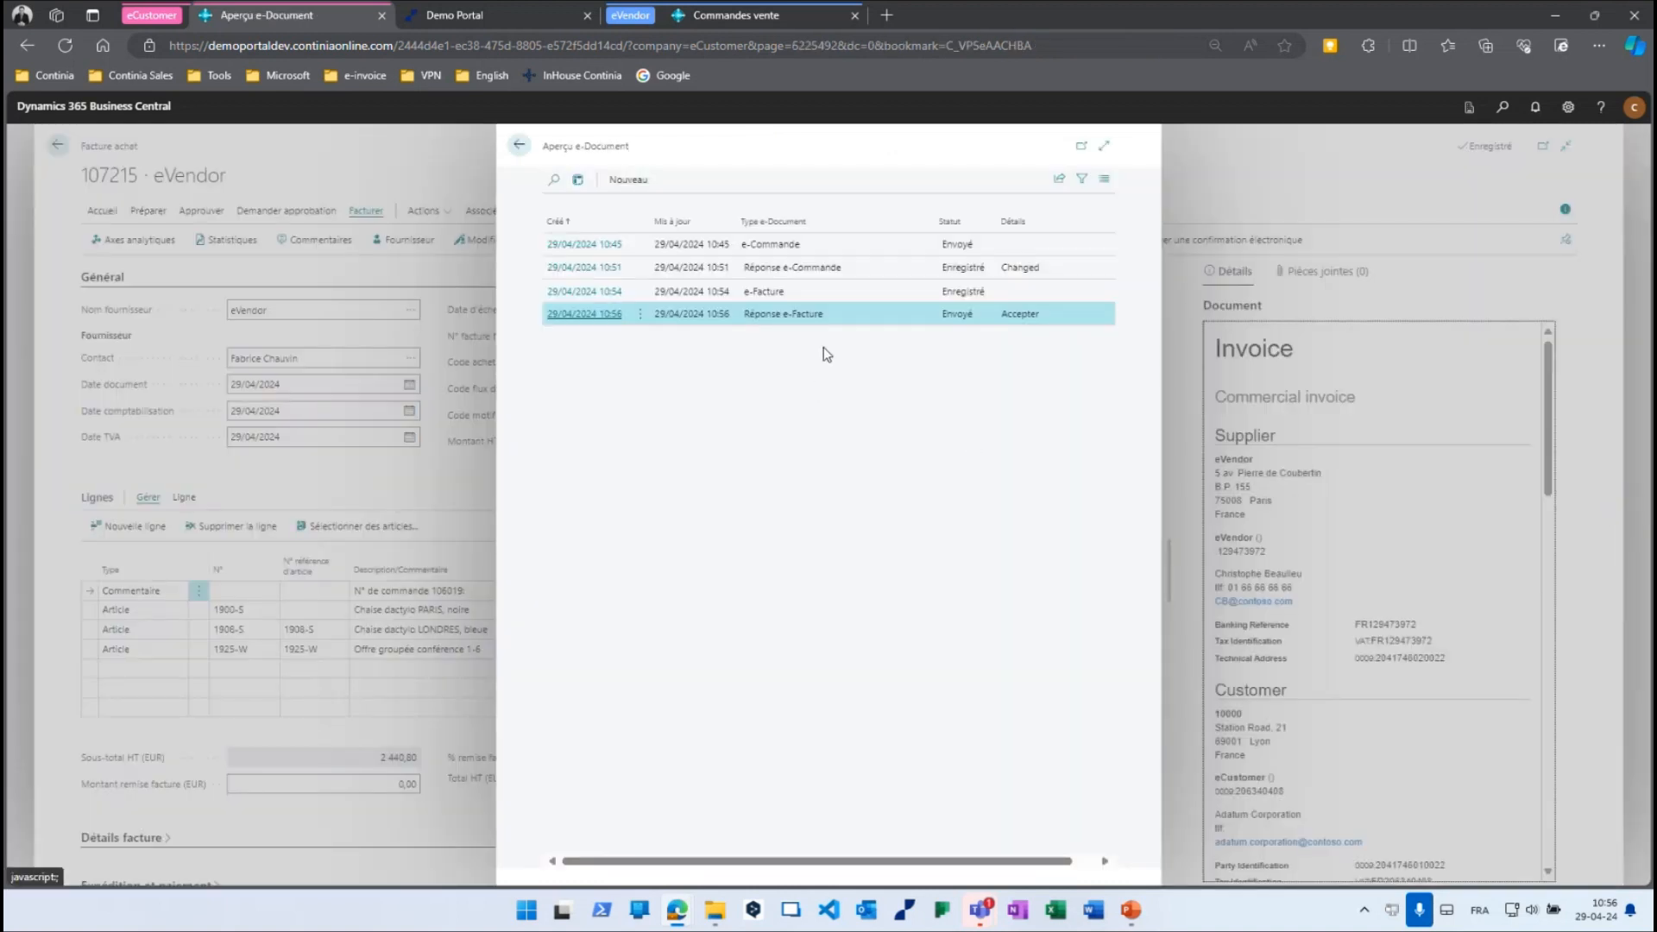
left_click(789, 247)
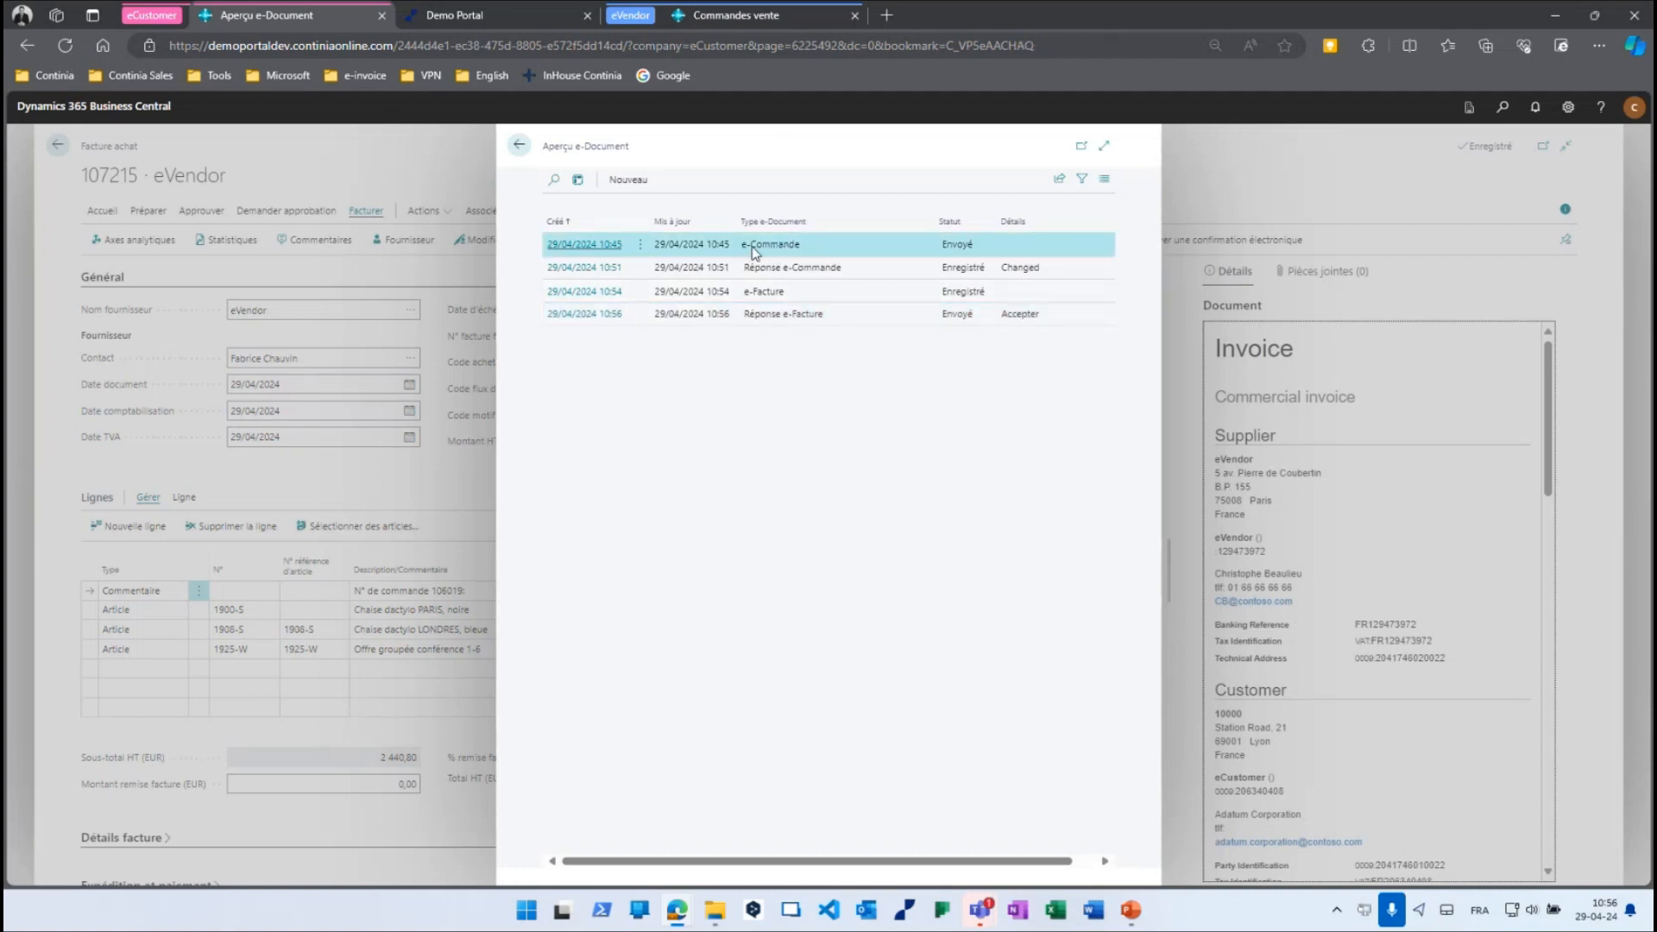
left_click(763, 267)
left_click(757, 292)
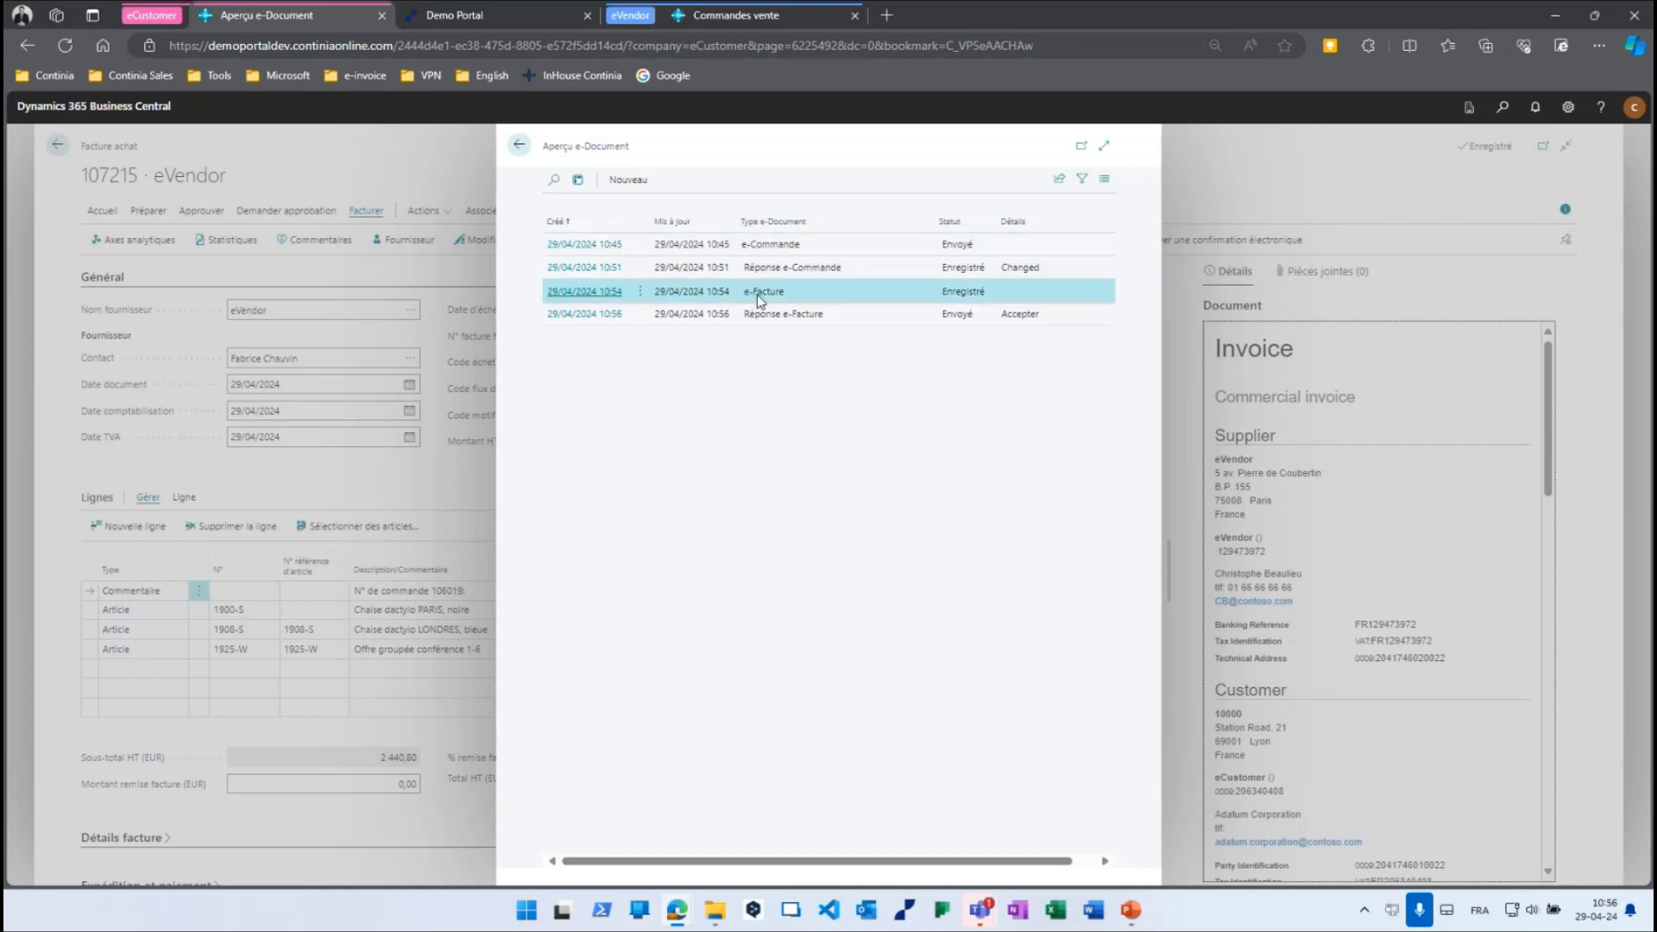
left_click(762, 315)
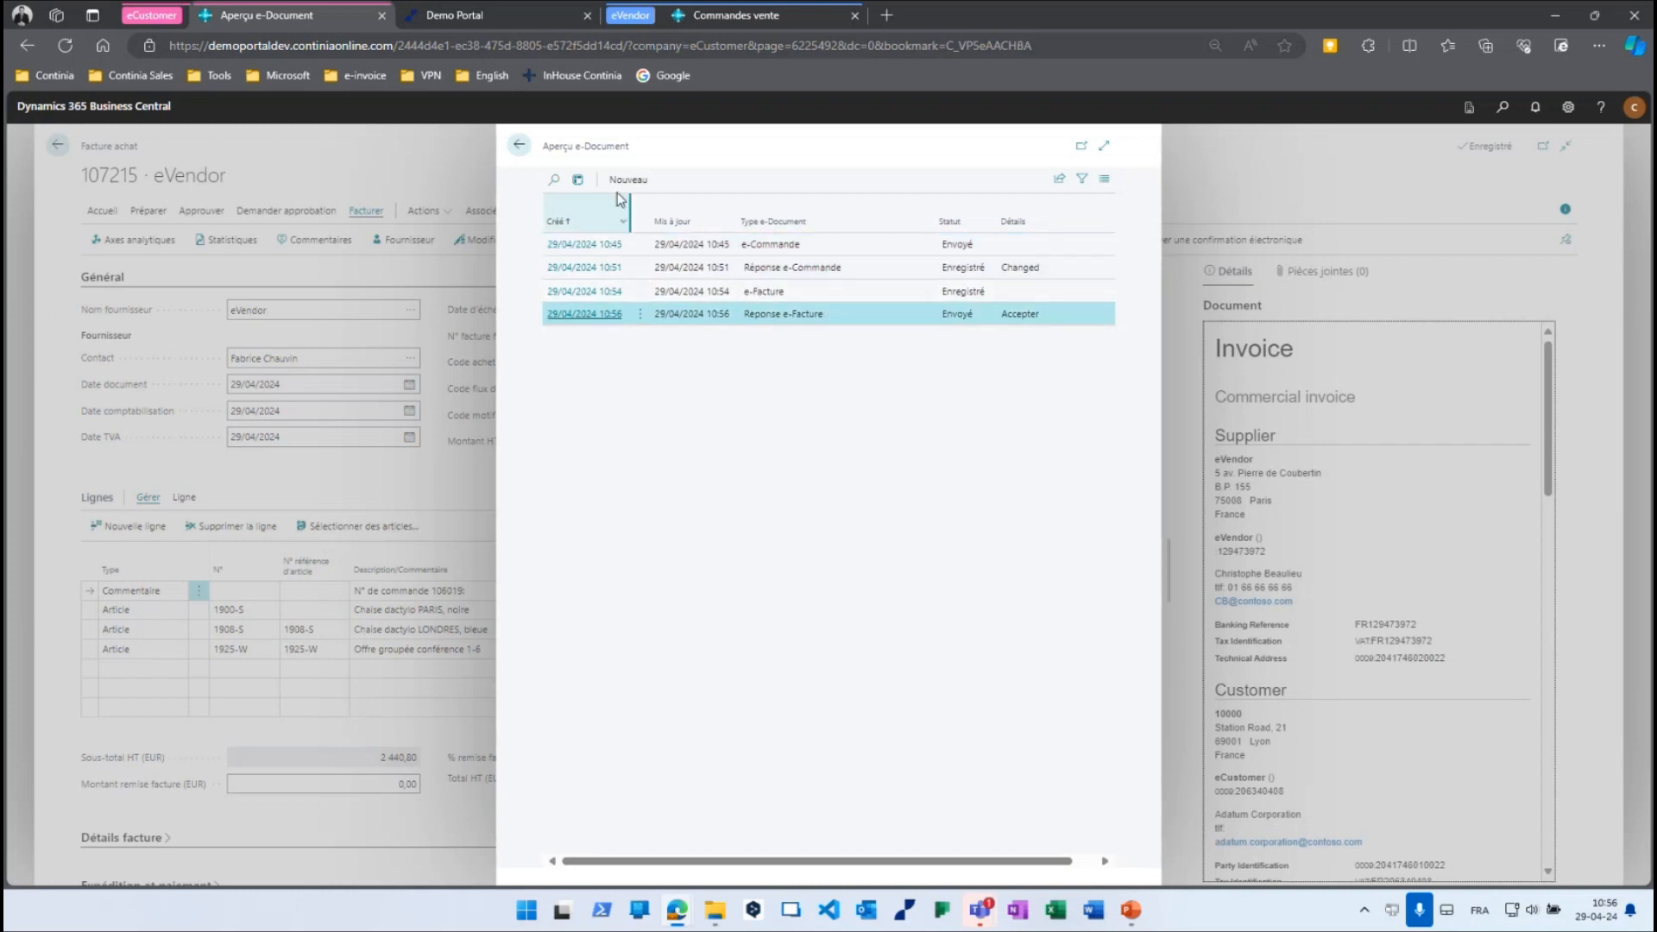
left_click(522, 147)
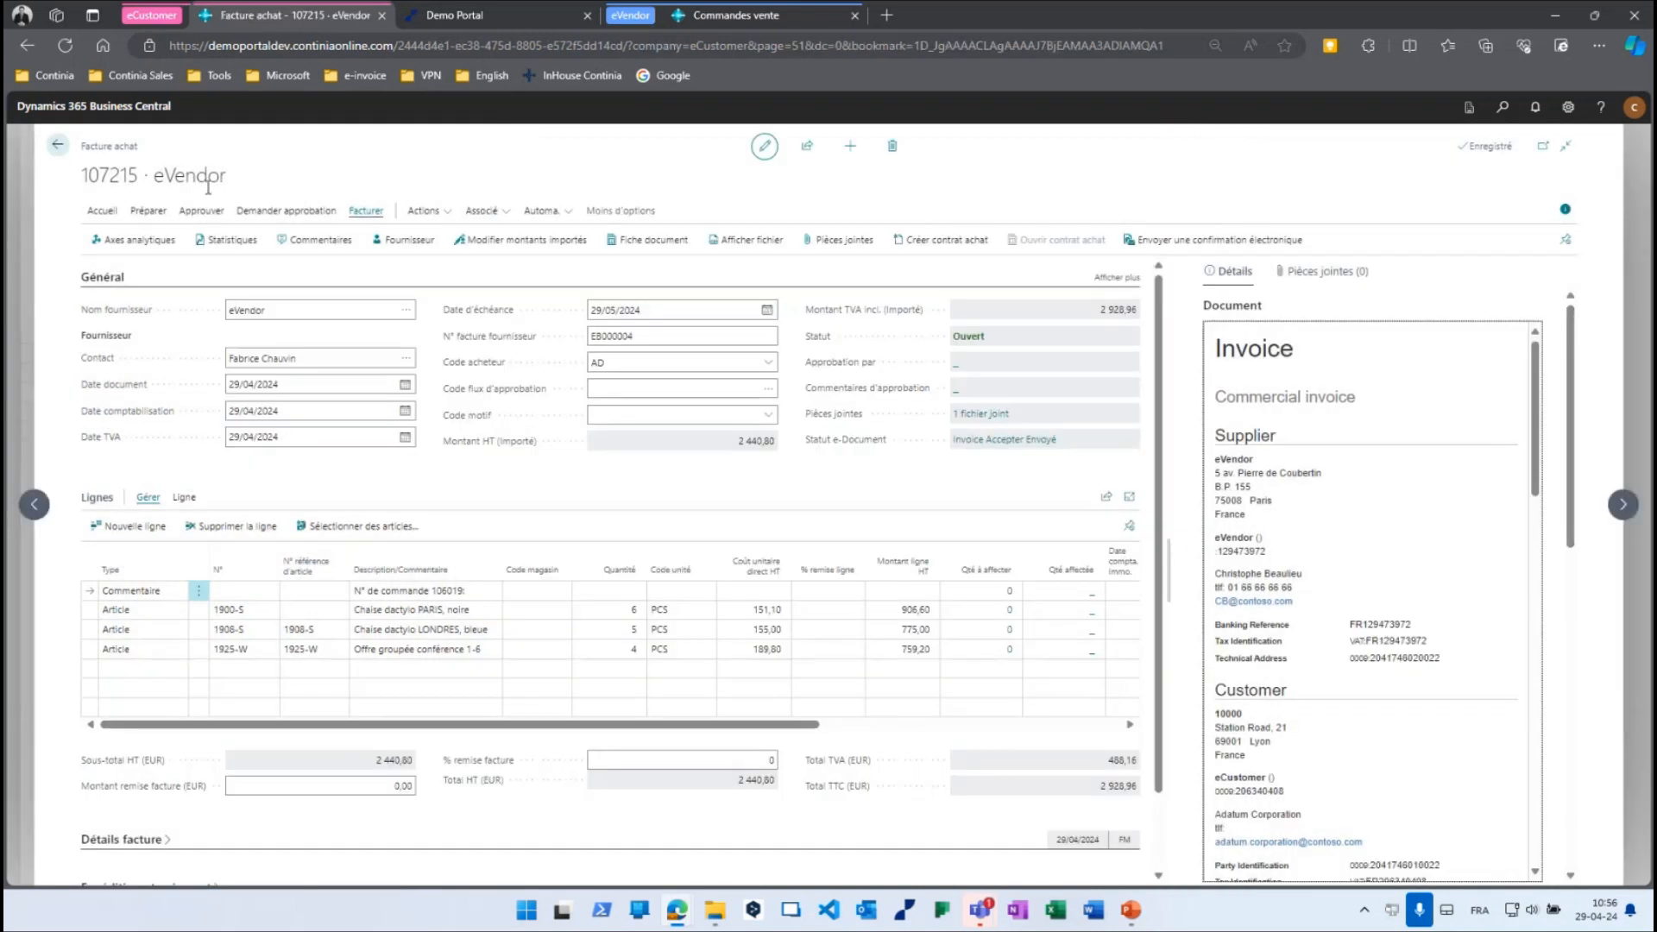
left_click(58, 145)
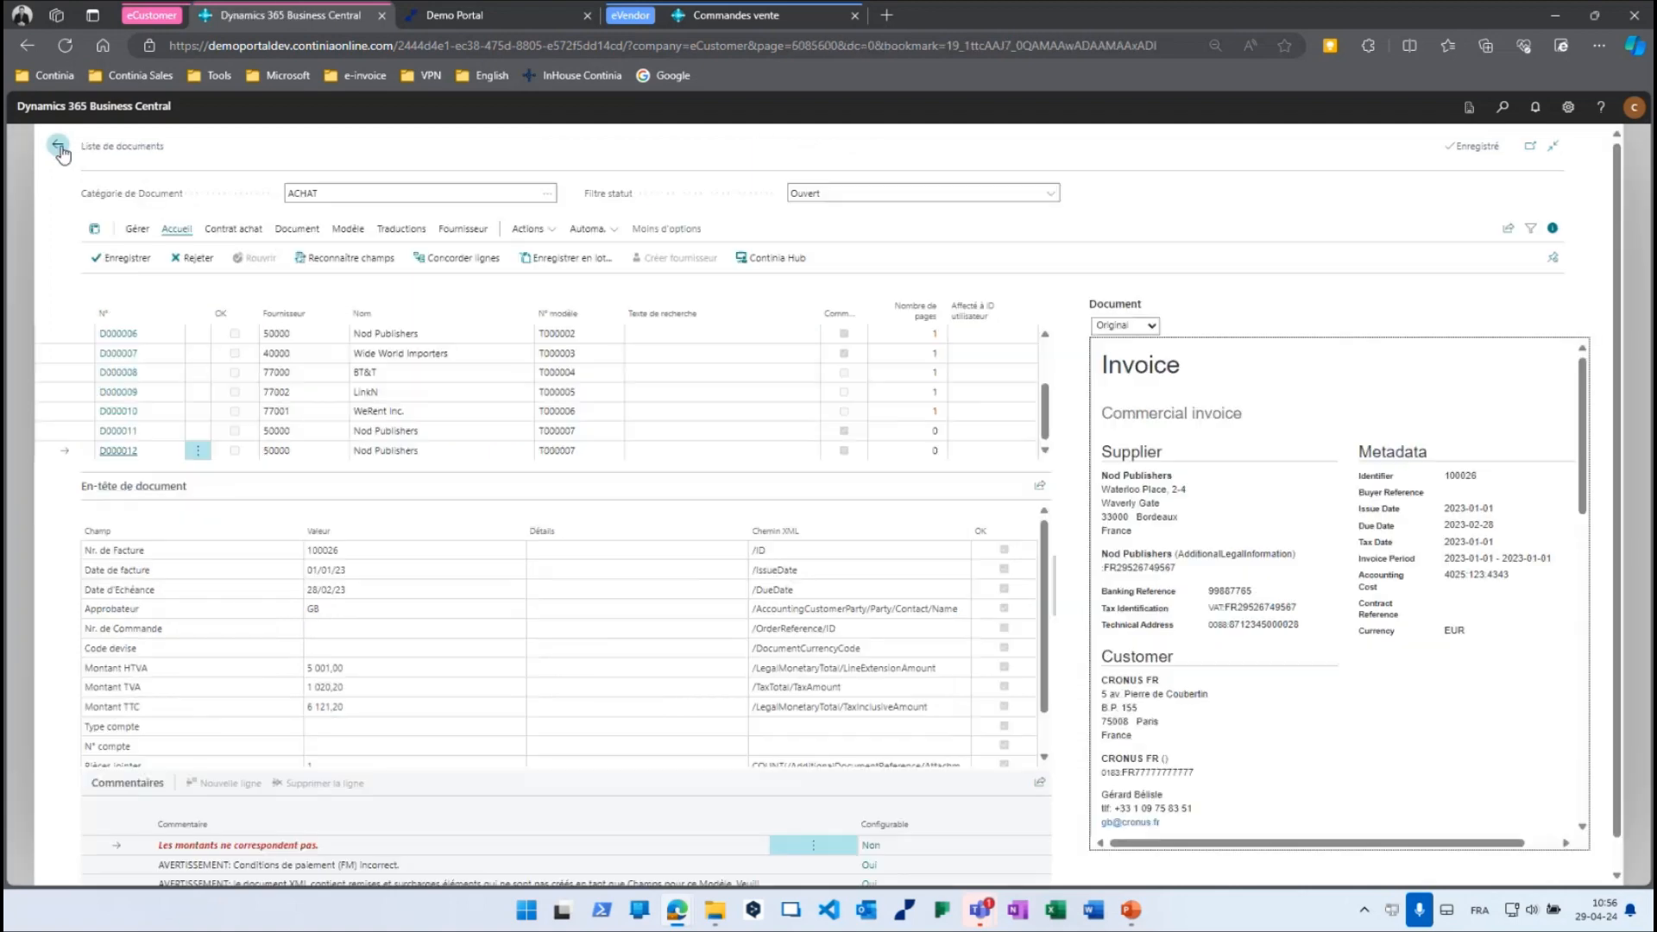
left_click(60, 149)
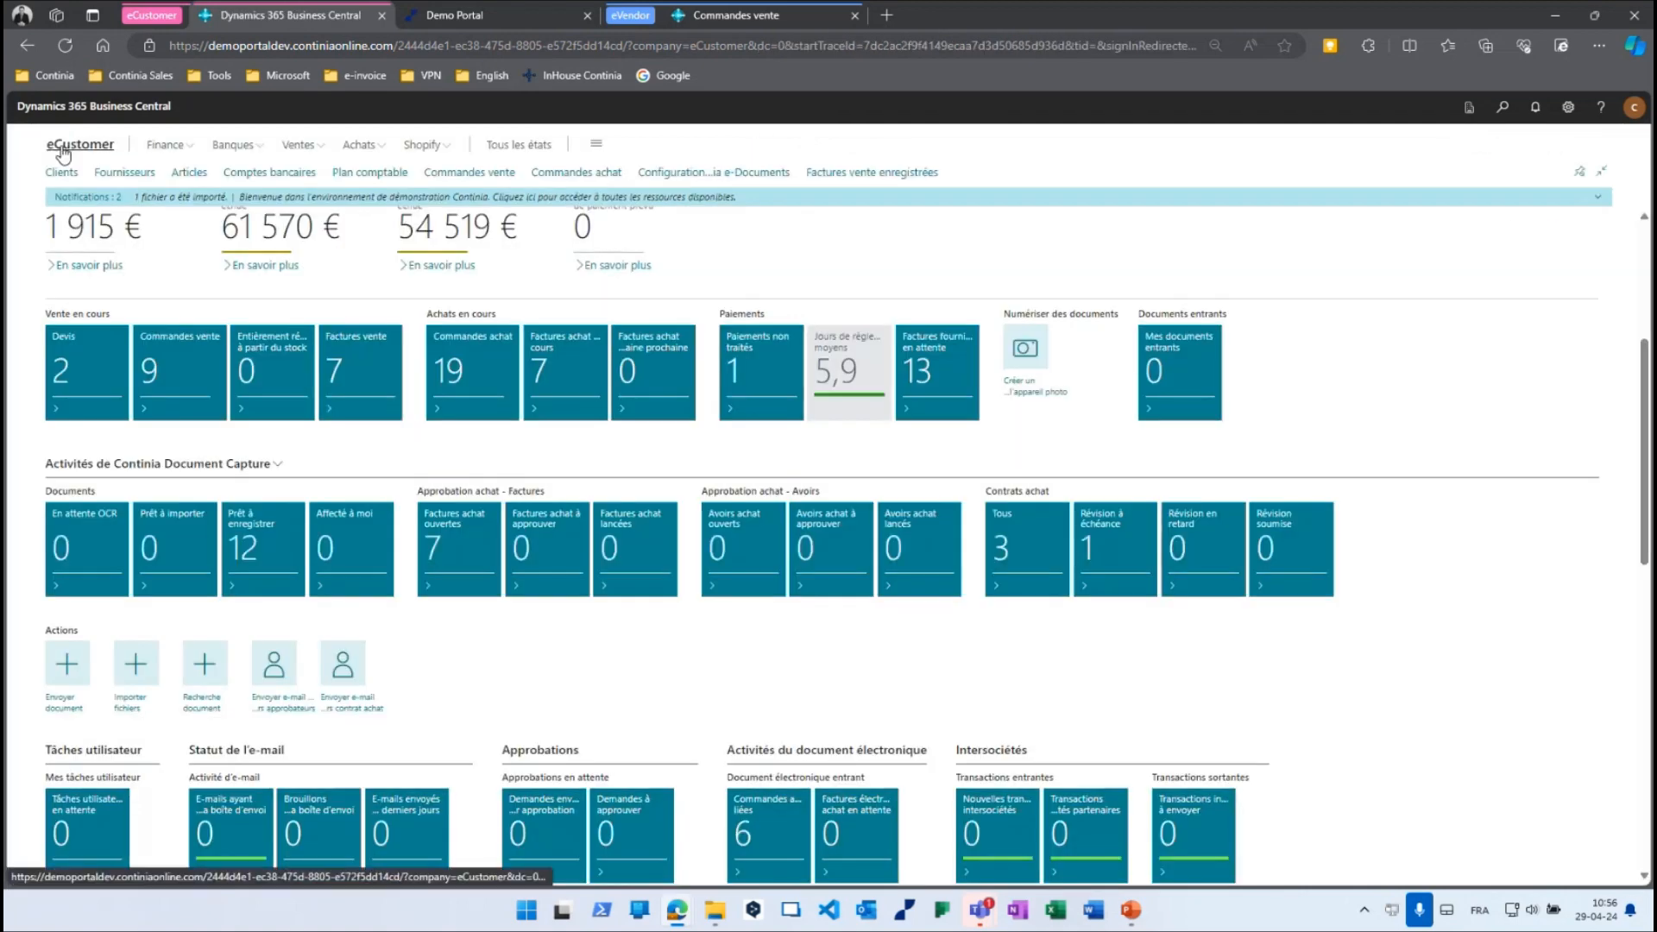
Switch to the eVendor company's home page and import the incoming files.
left_click(728, 15)
left_click(73, 144)
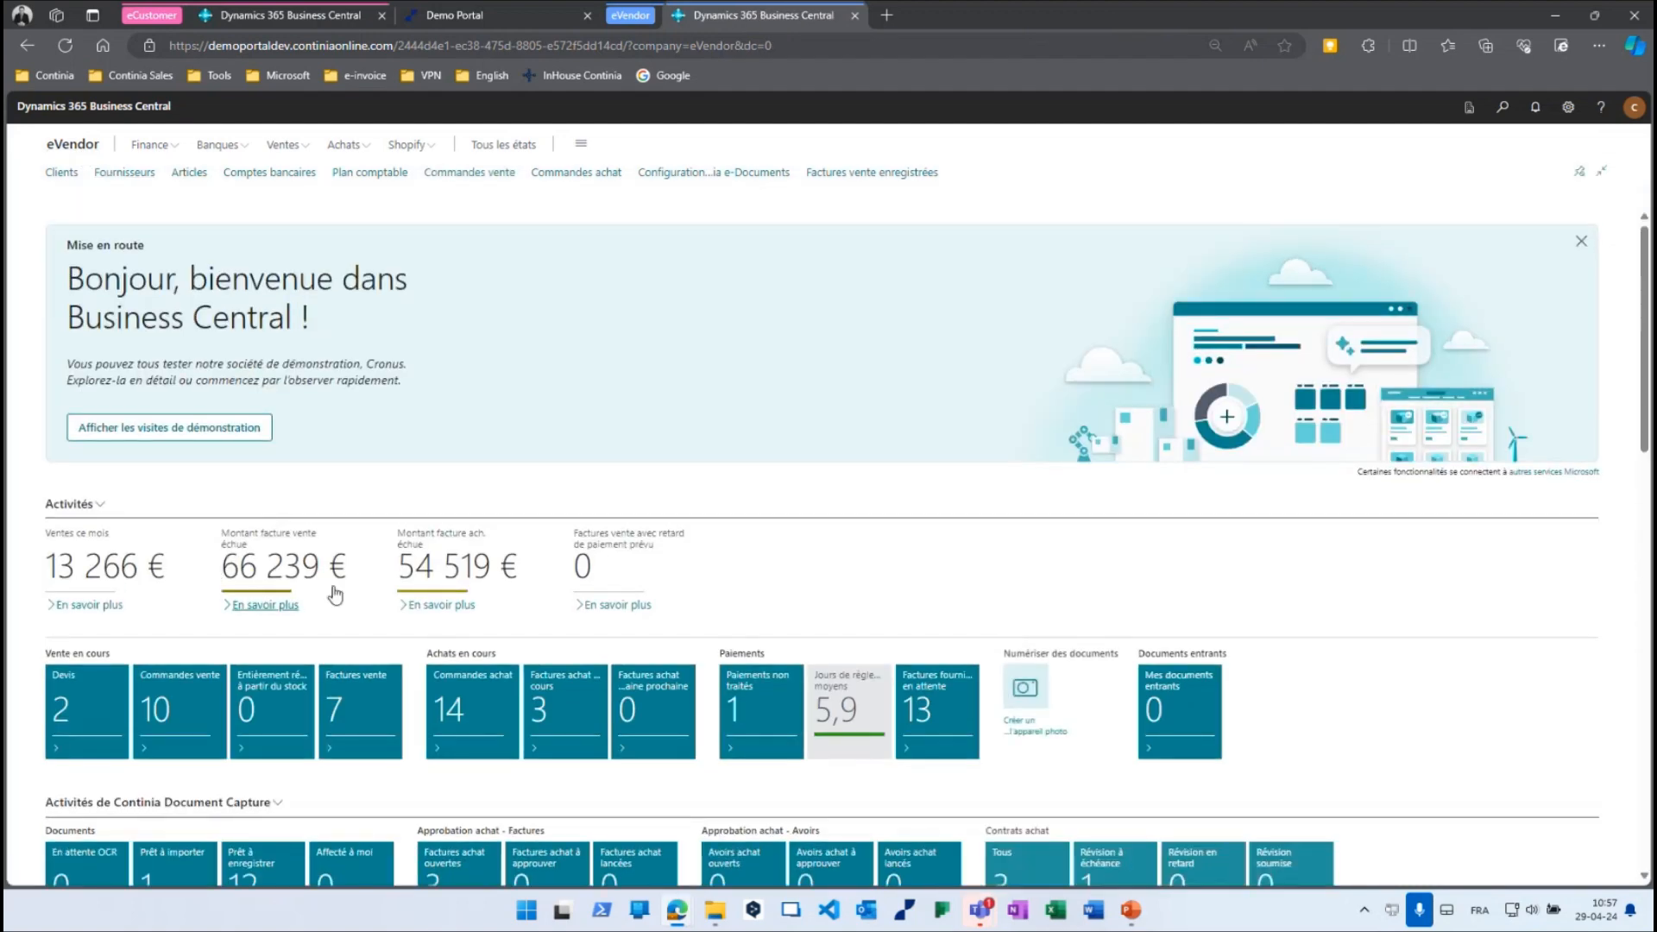
scroll(113, 646, "down", 2)
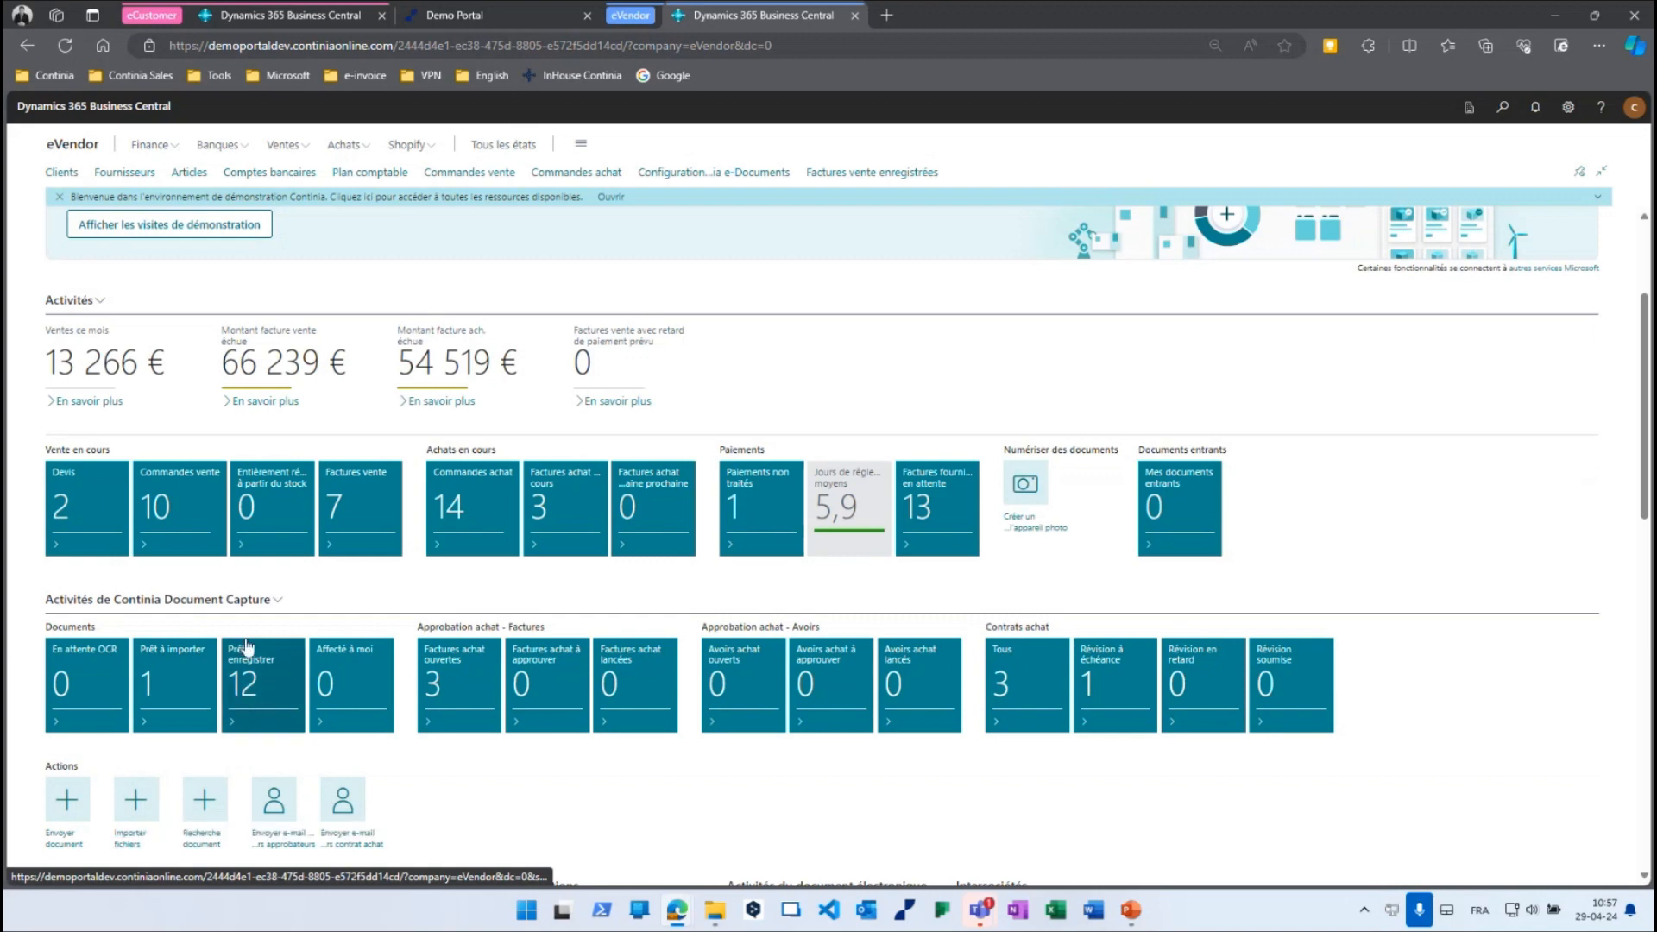
left_click(134, 798)
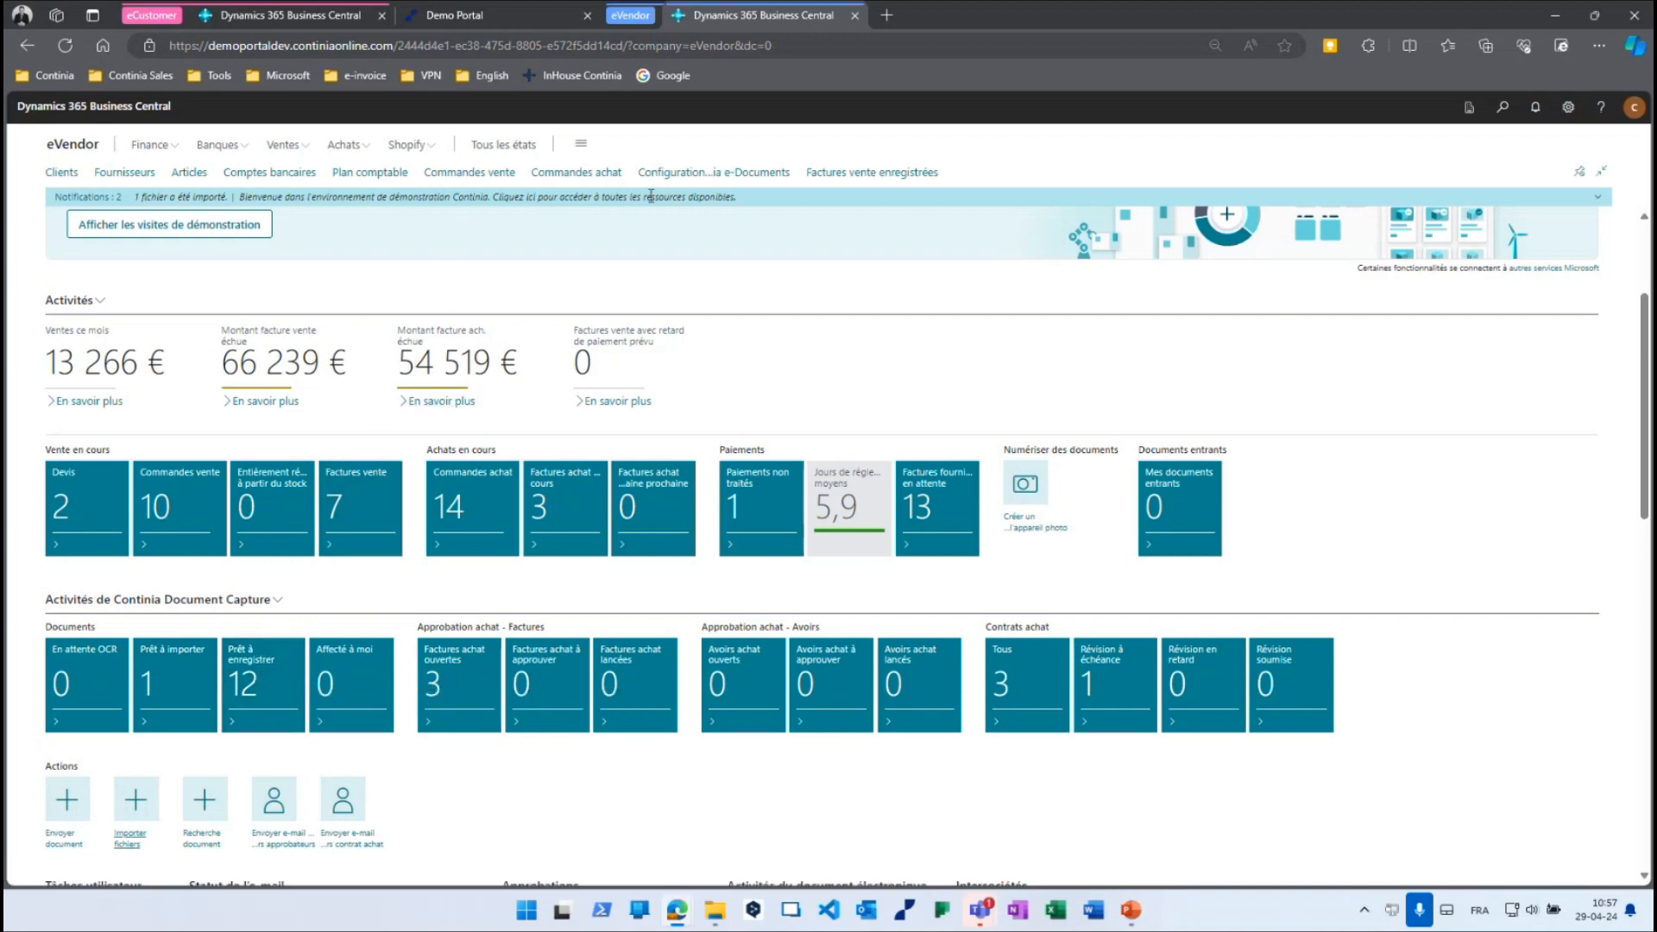
Open the posted sales invoices and display the e-document history of the latest eCustomer invoice.
left_click(851, 172)
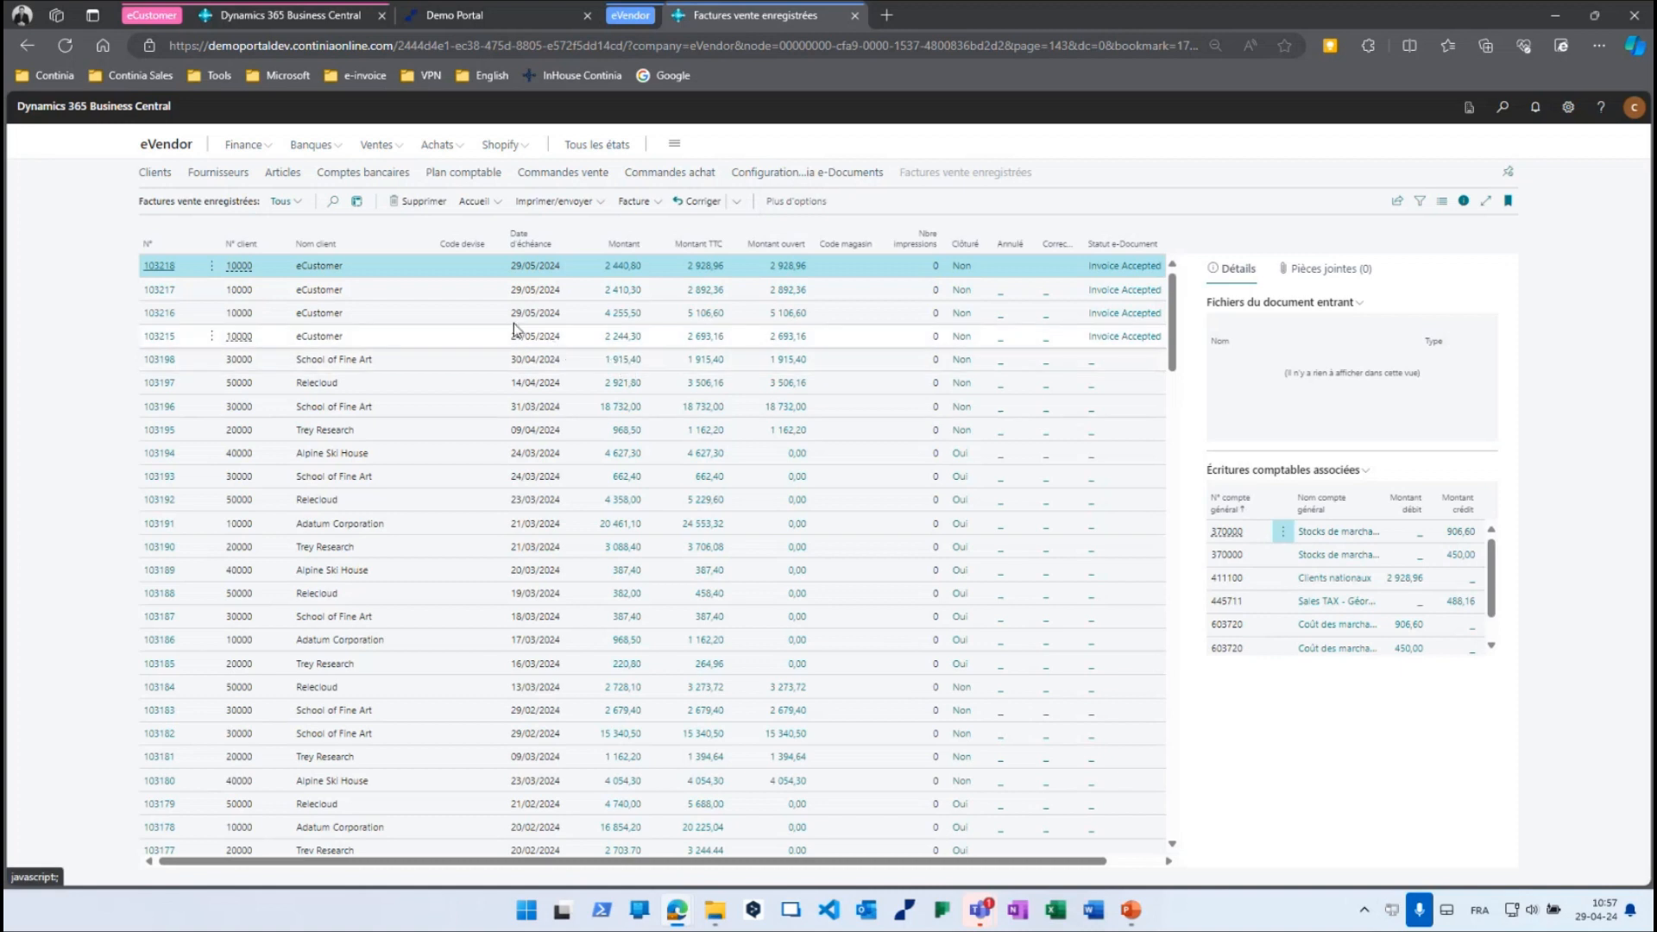
left_click(1116, 269)
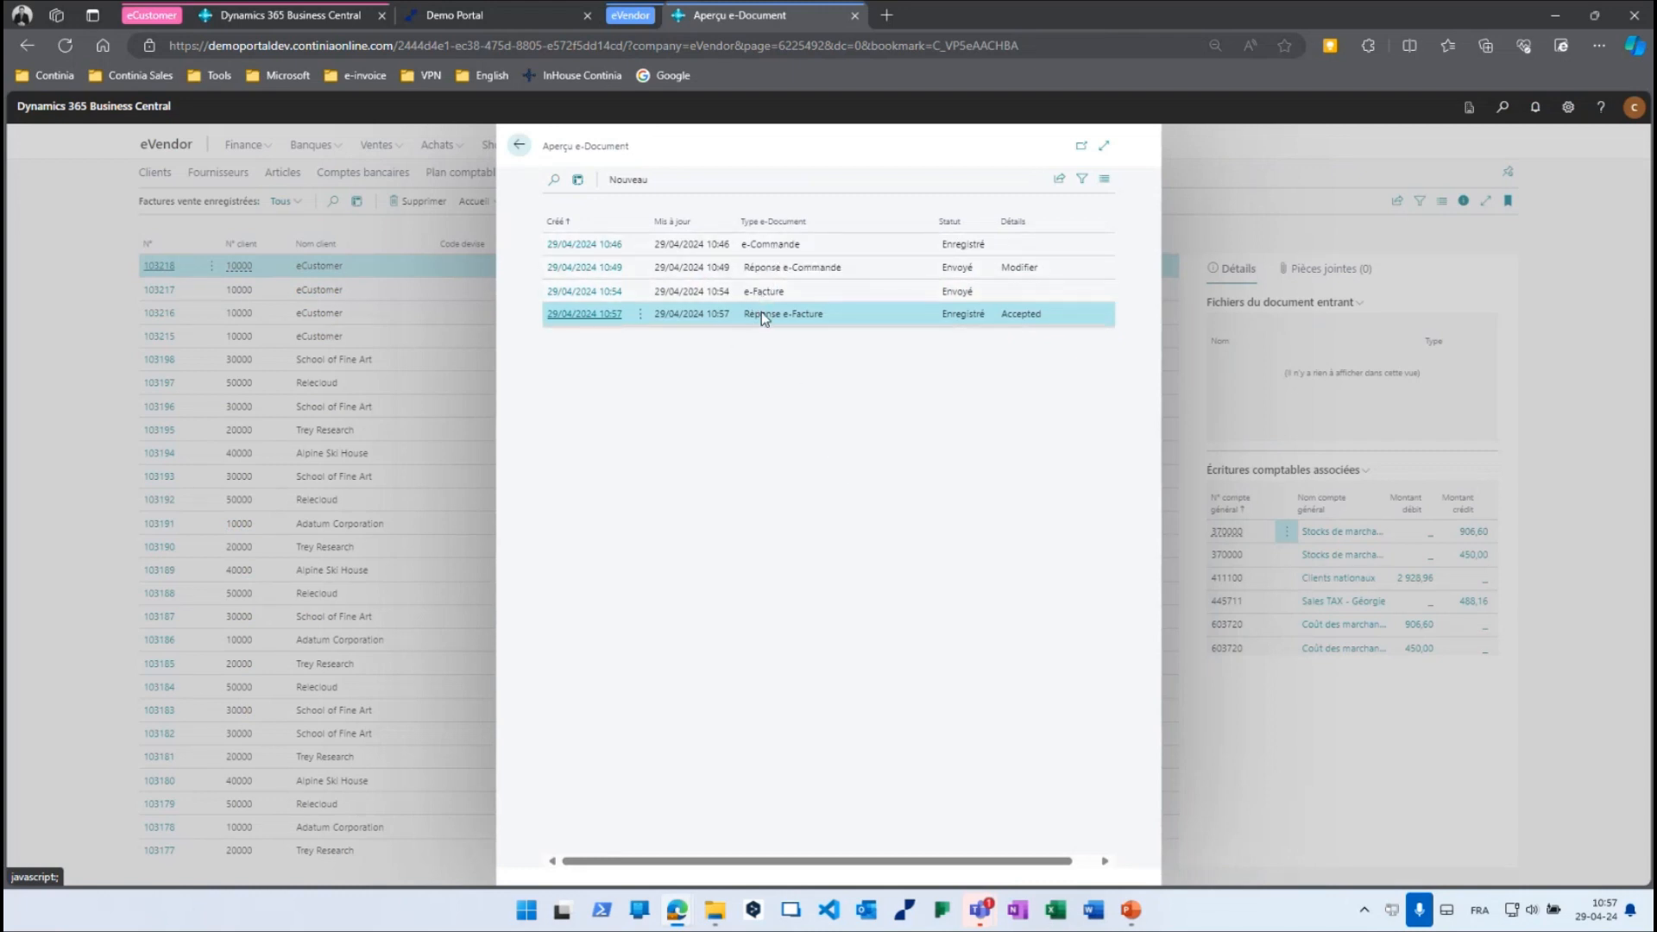
Examine the invoice's Réponse e-Facture and Réponse e-Commande documents, close the e-document history and return to the eVendor home page.
left_click(602, 316)
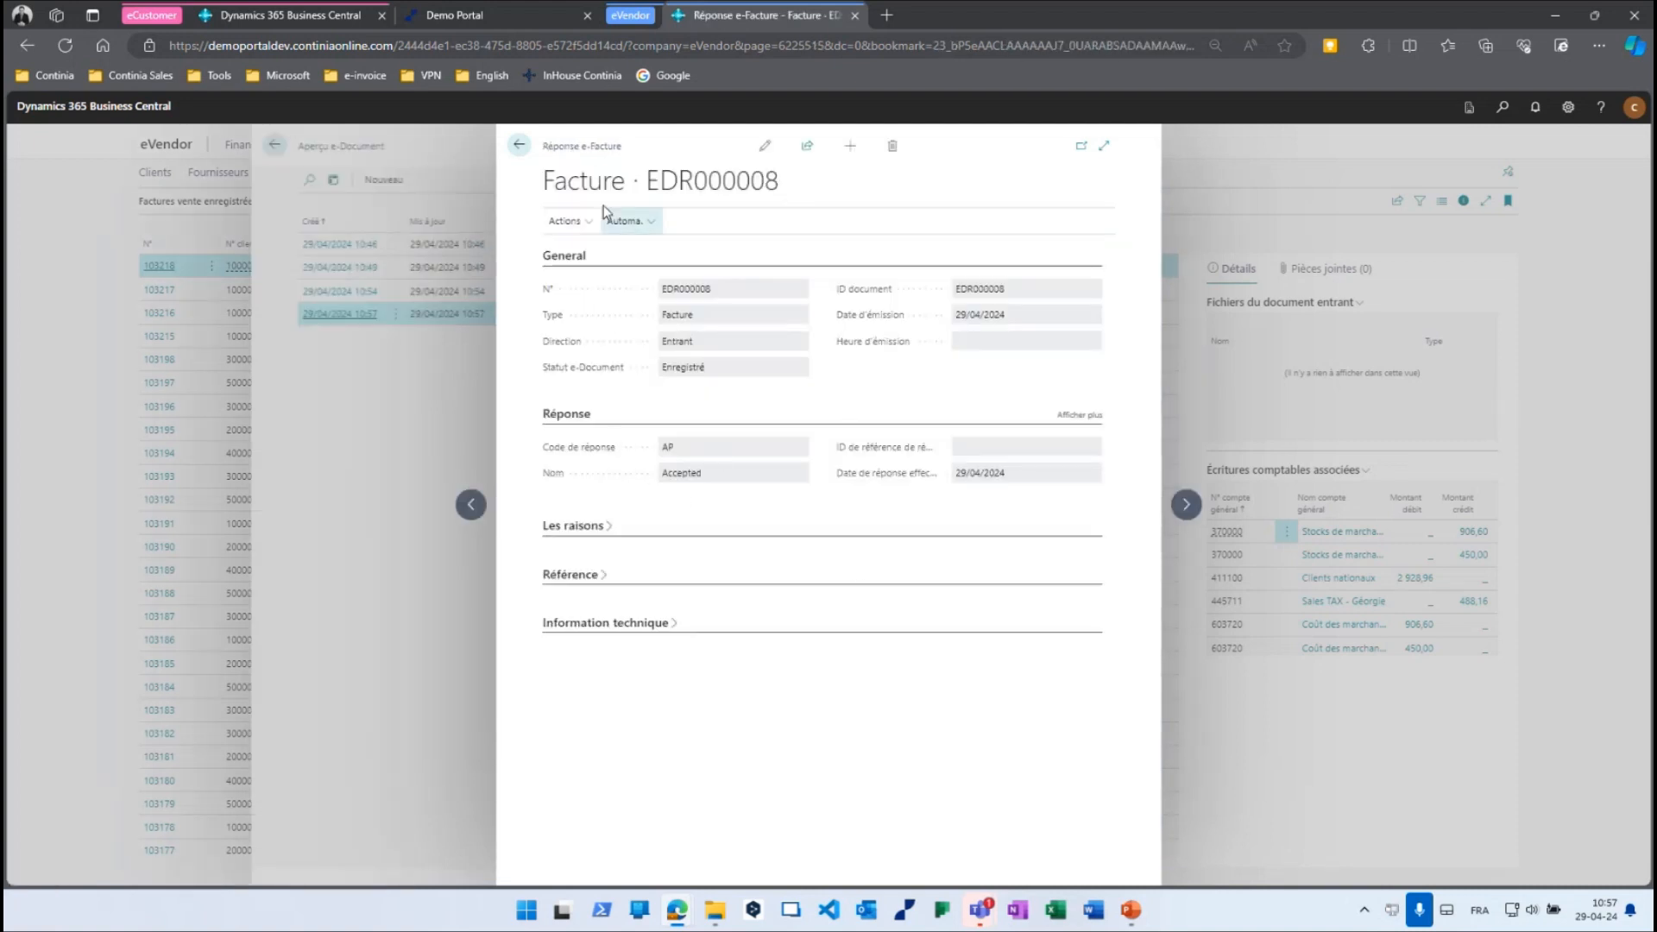
left_click(519, 145)
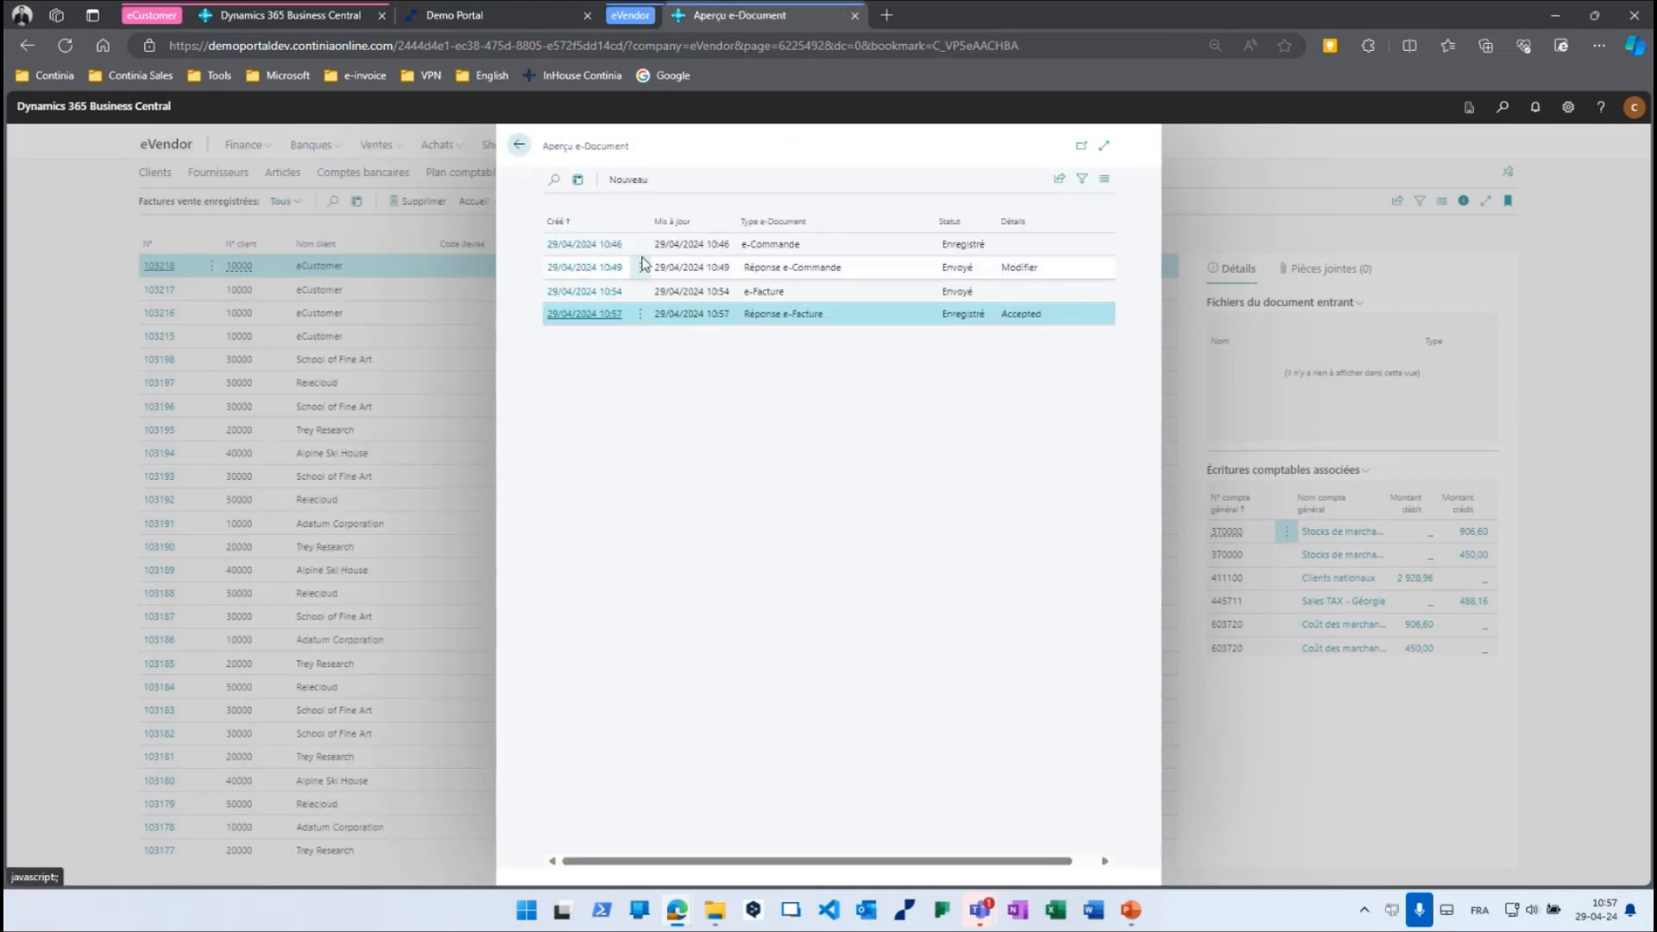
left_click(608, 271)
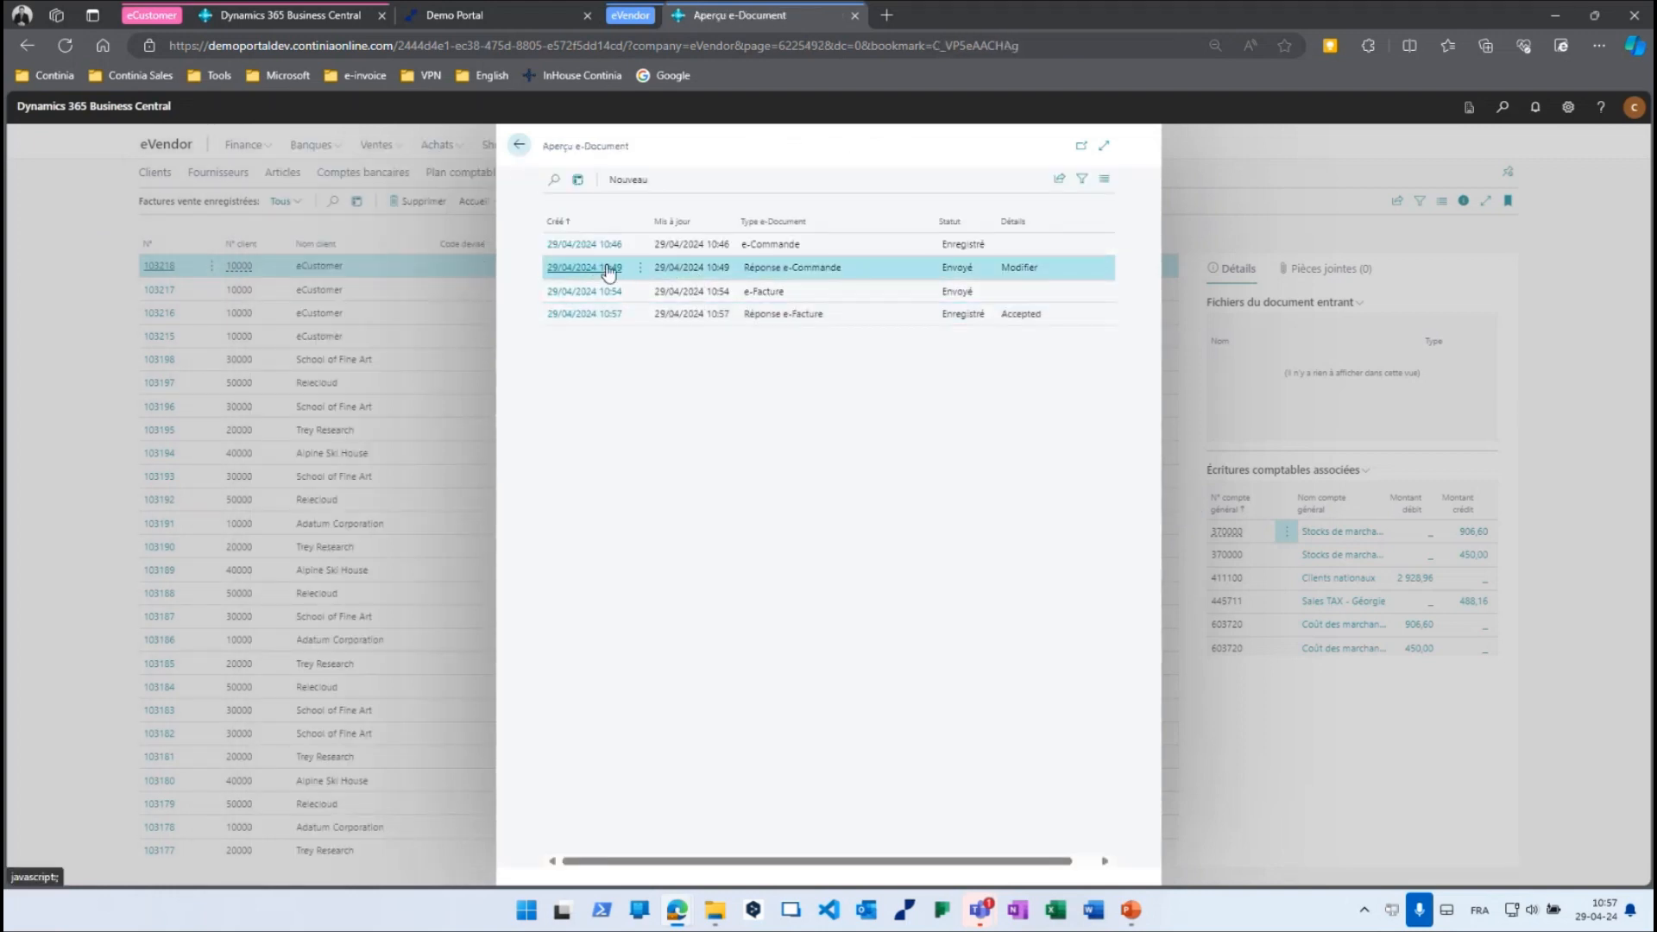
left_click(607, 270)
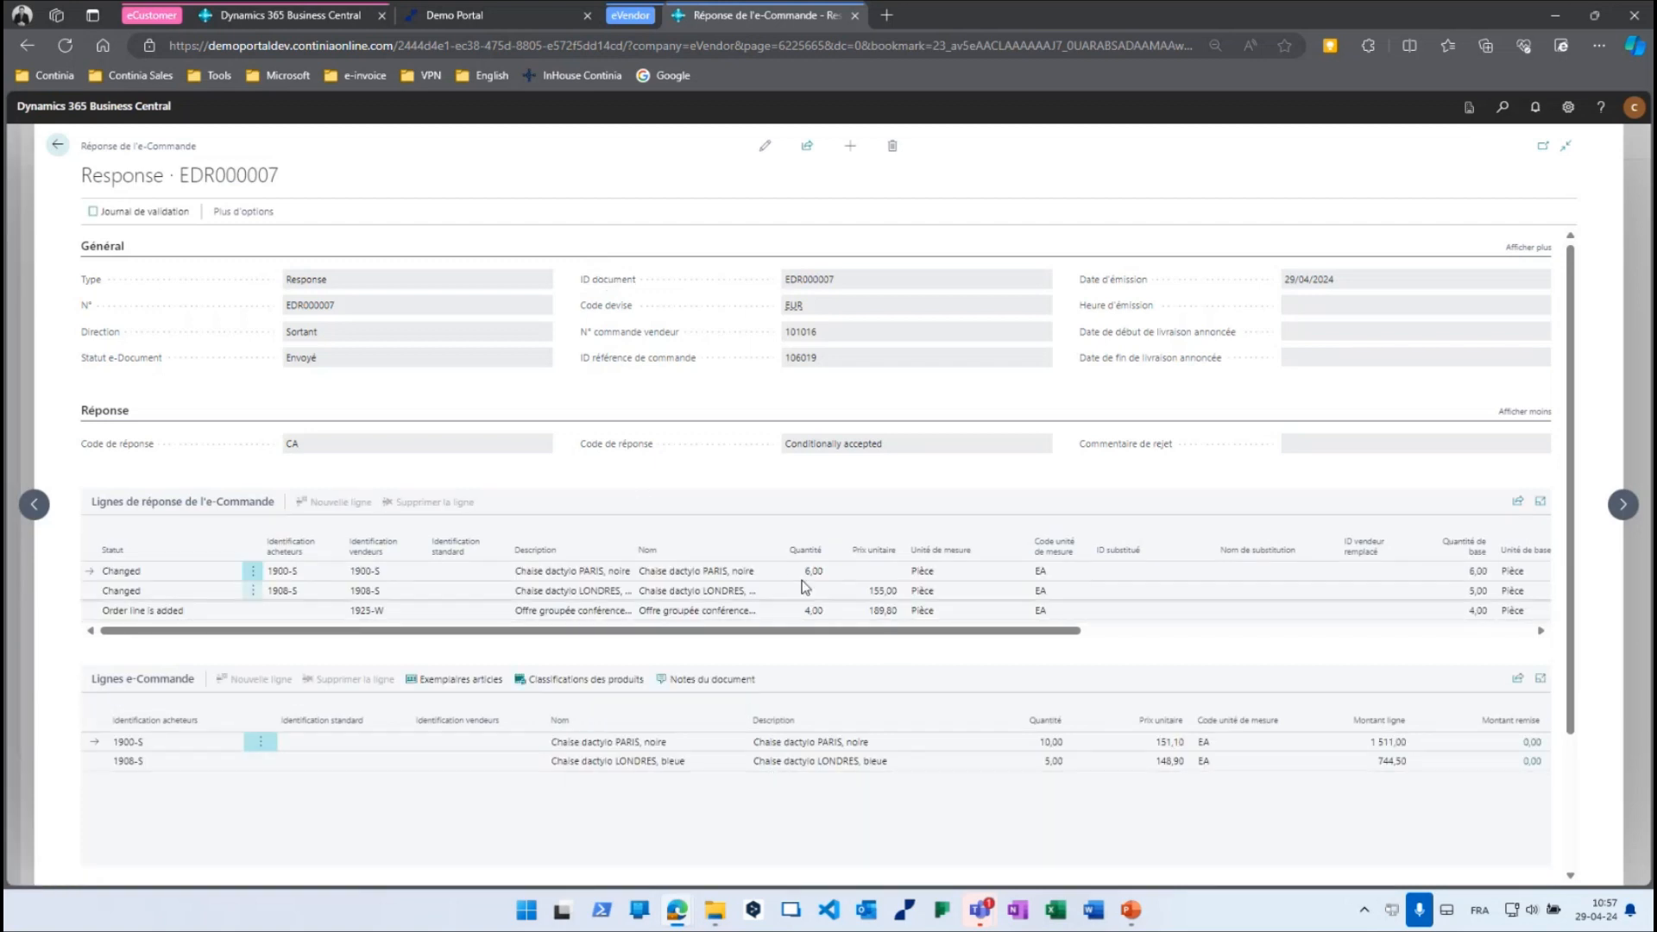
left_click(56, 148)
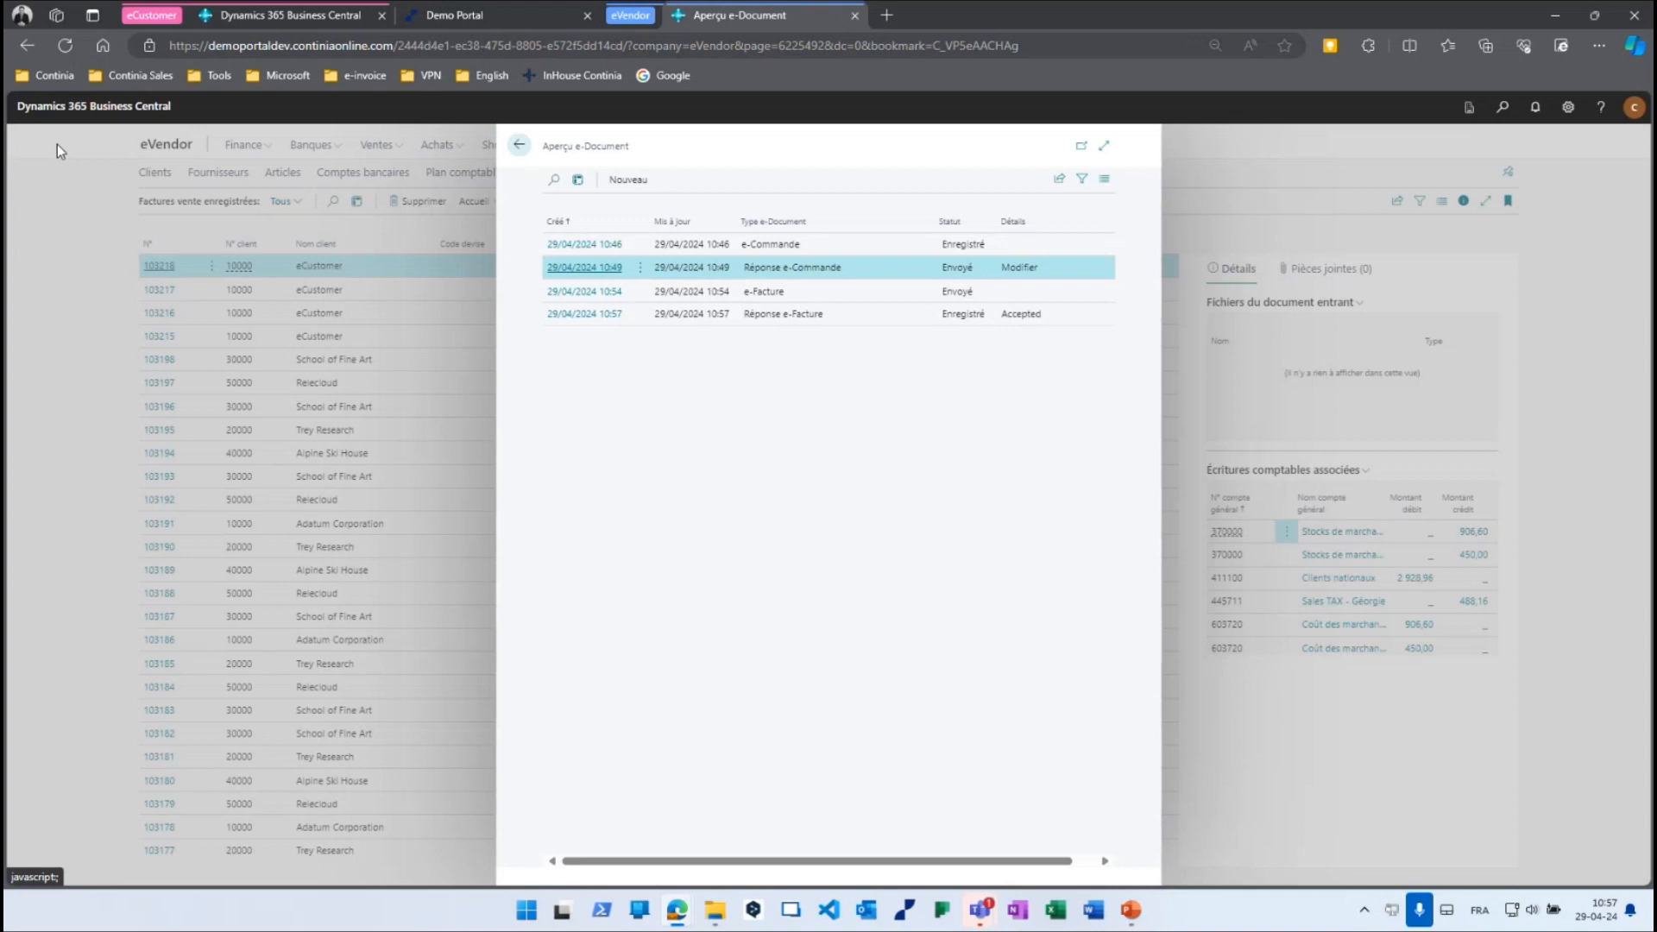
left_click(519, 145)
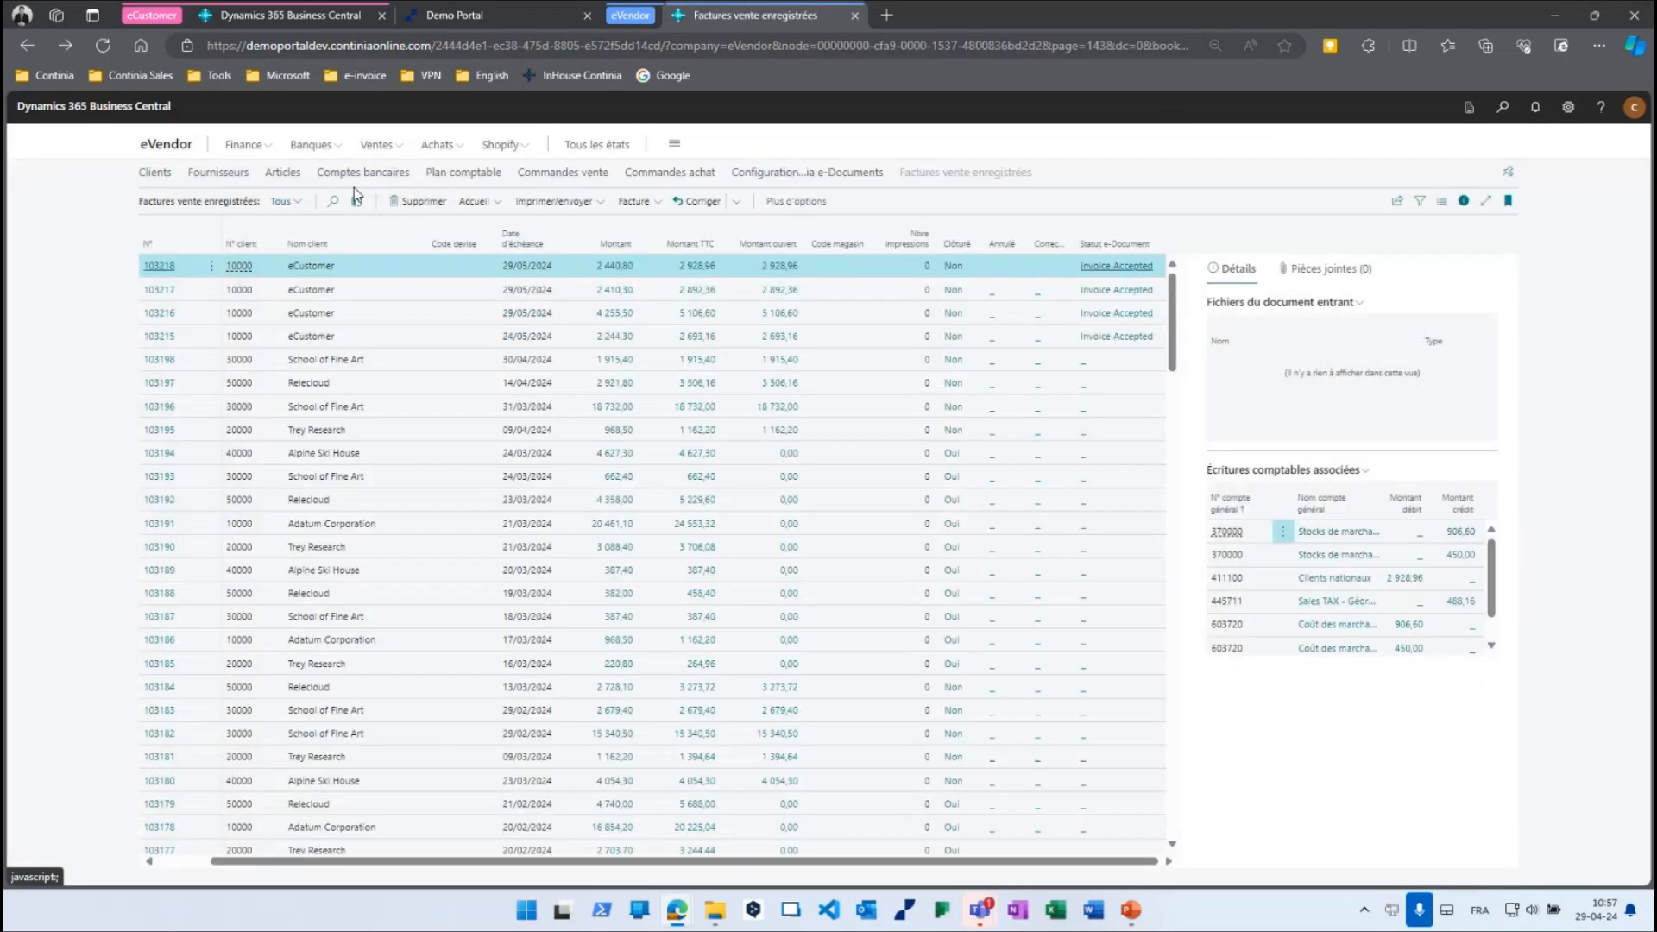
left_click(166, 145)
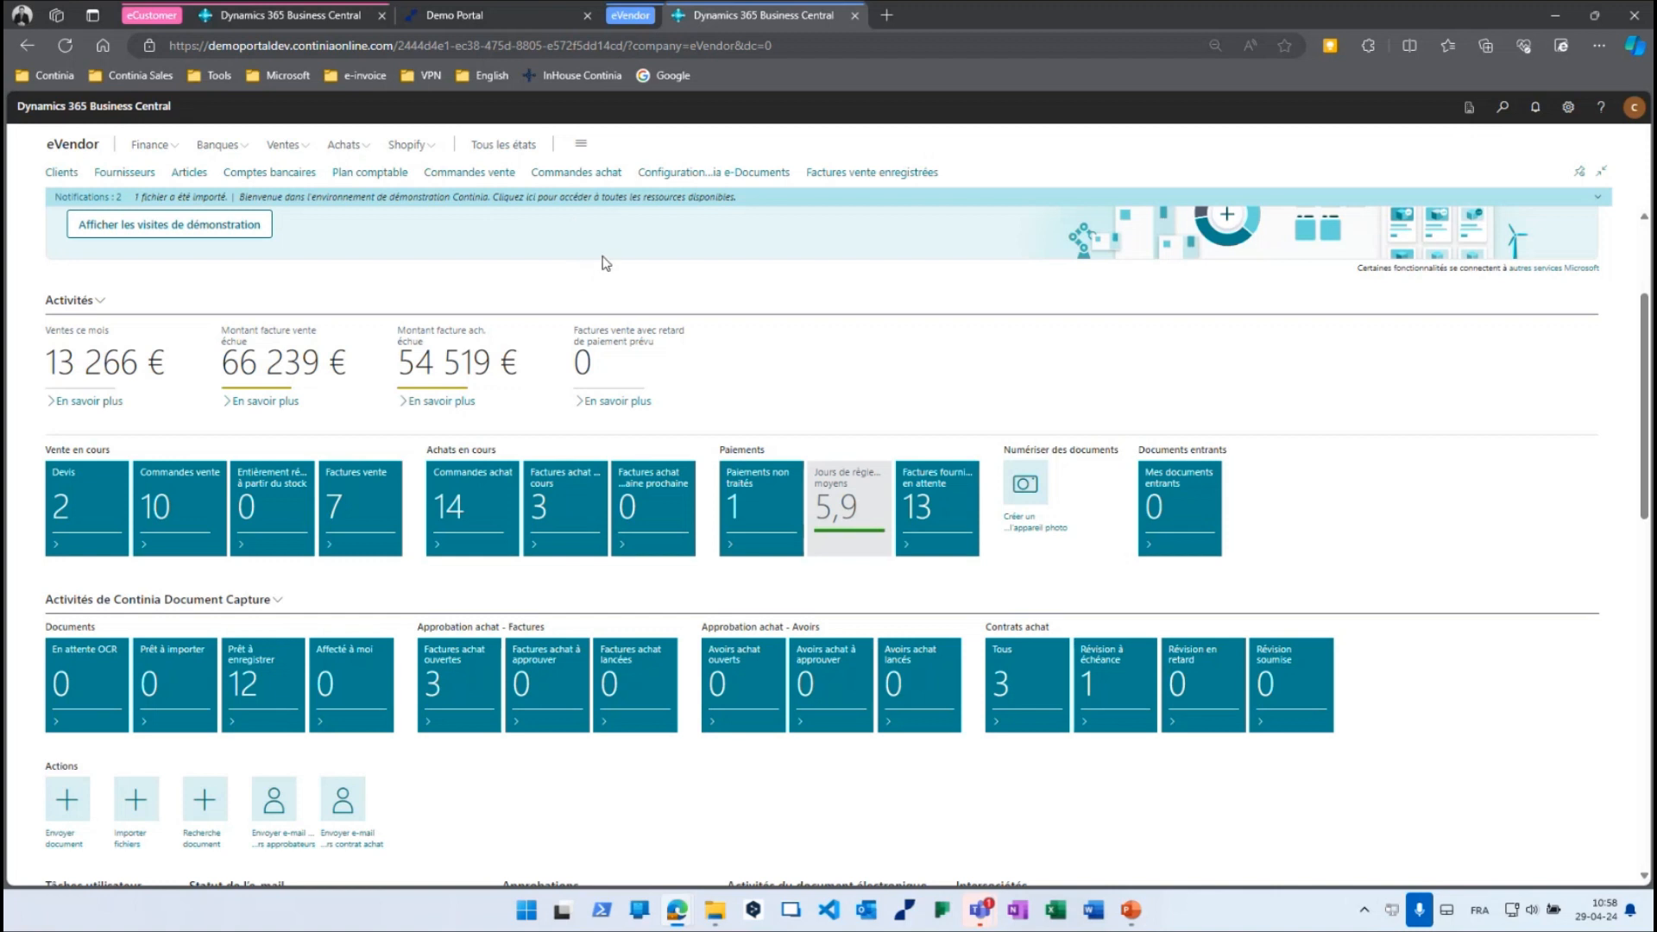
Review the Continia e-Documents configuration, including the sending options for e-order response updates, and close it without changes.
left_click(699, 175)
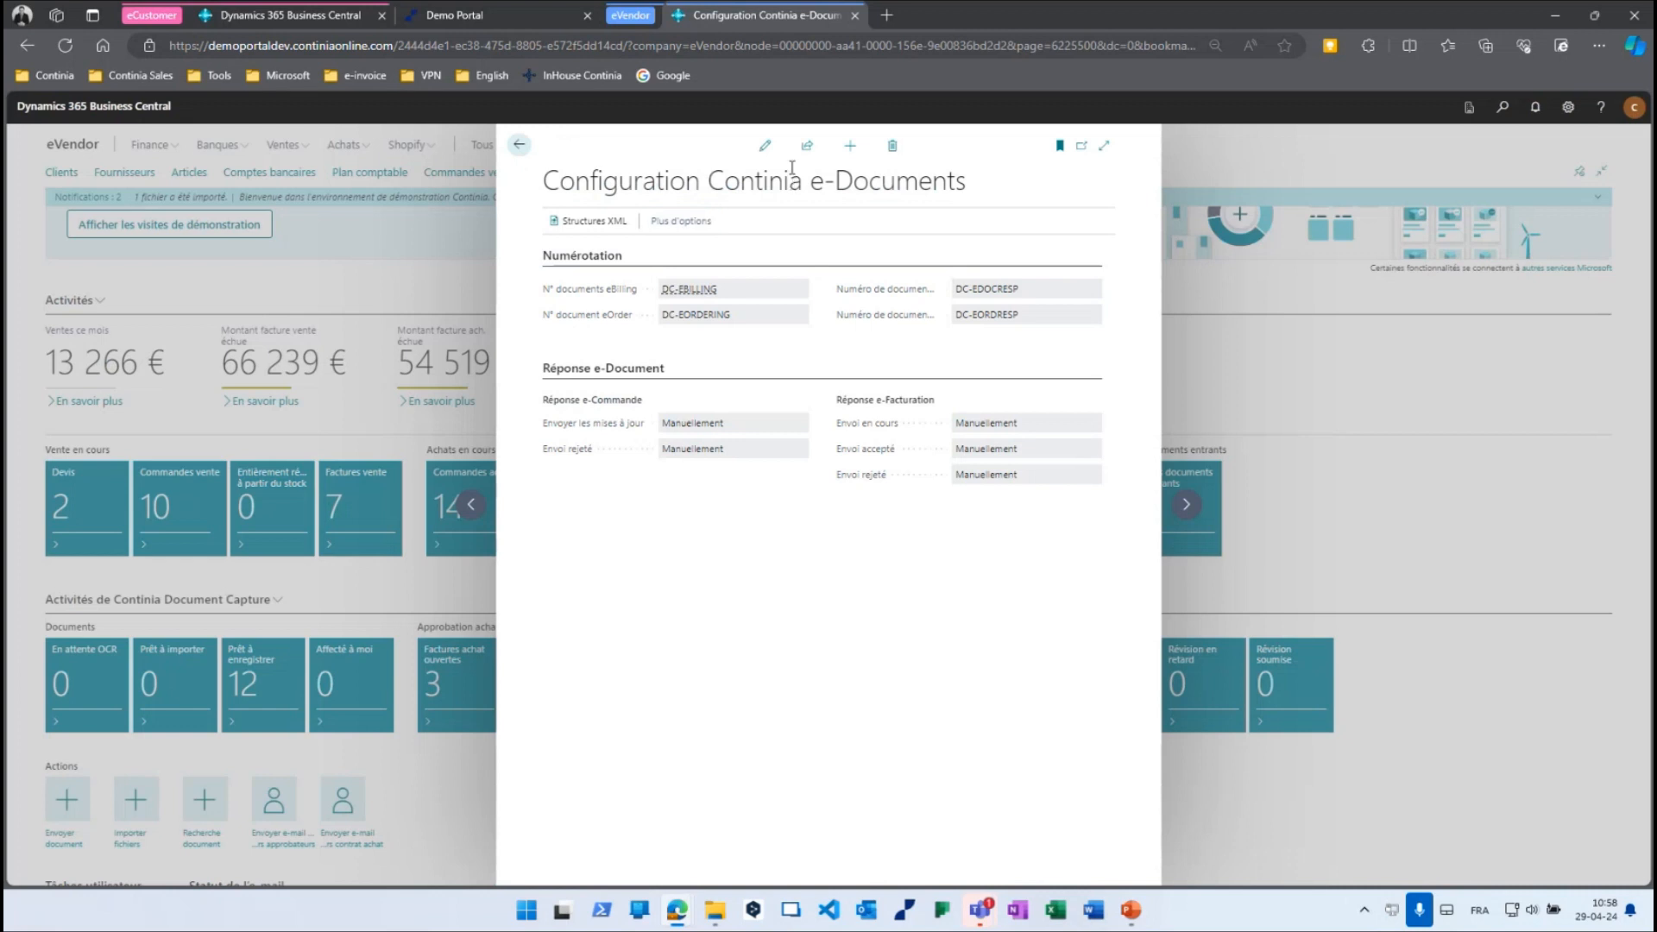
left_click(765, 147)
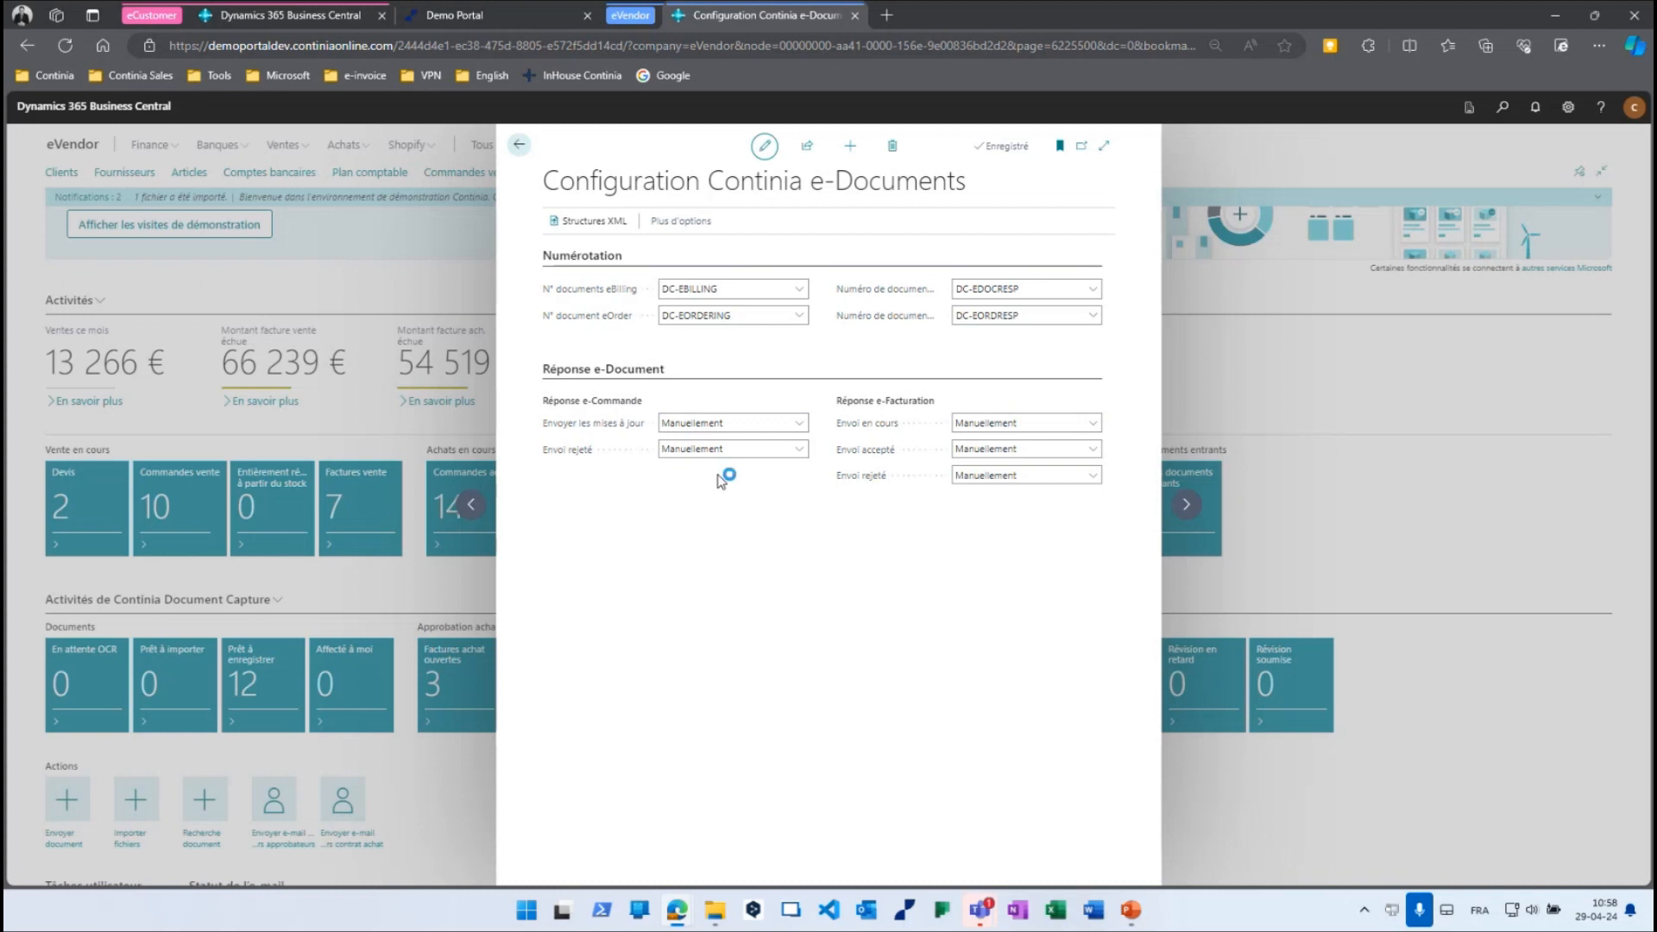
left_click(669, 425)
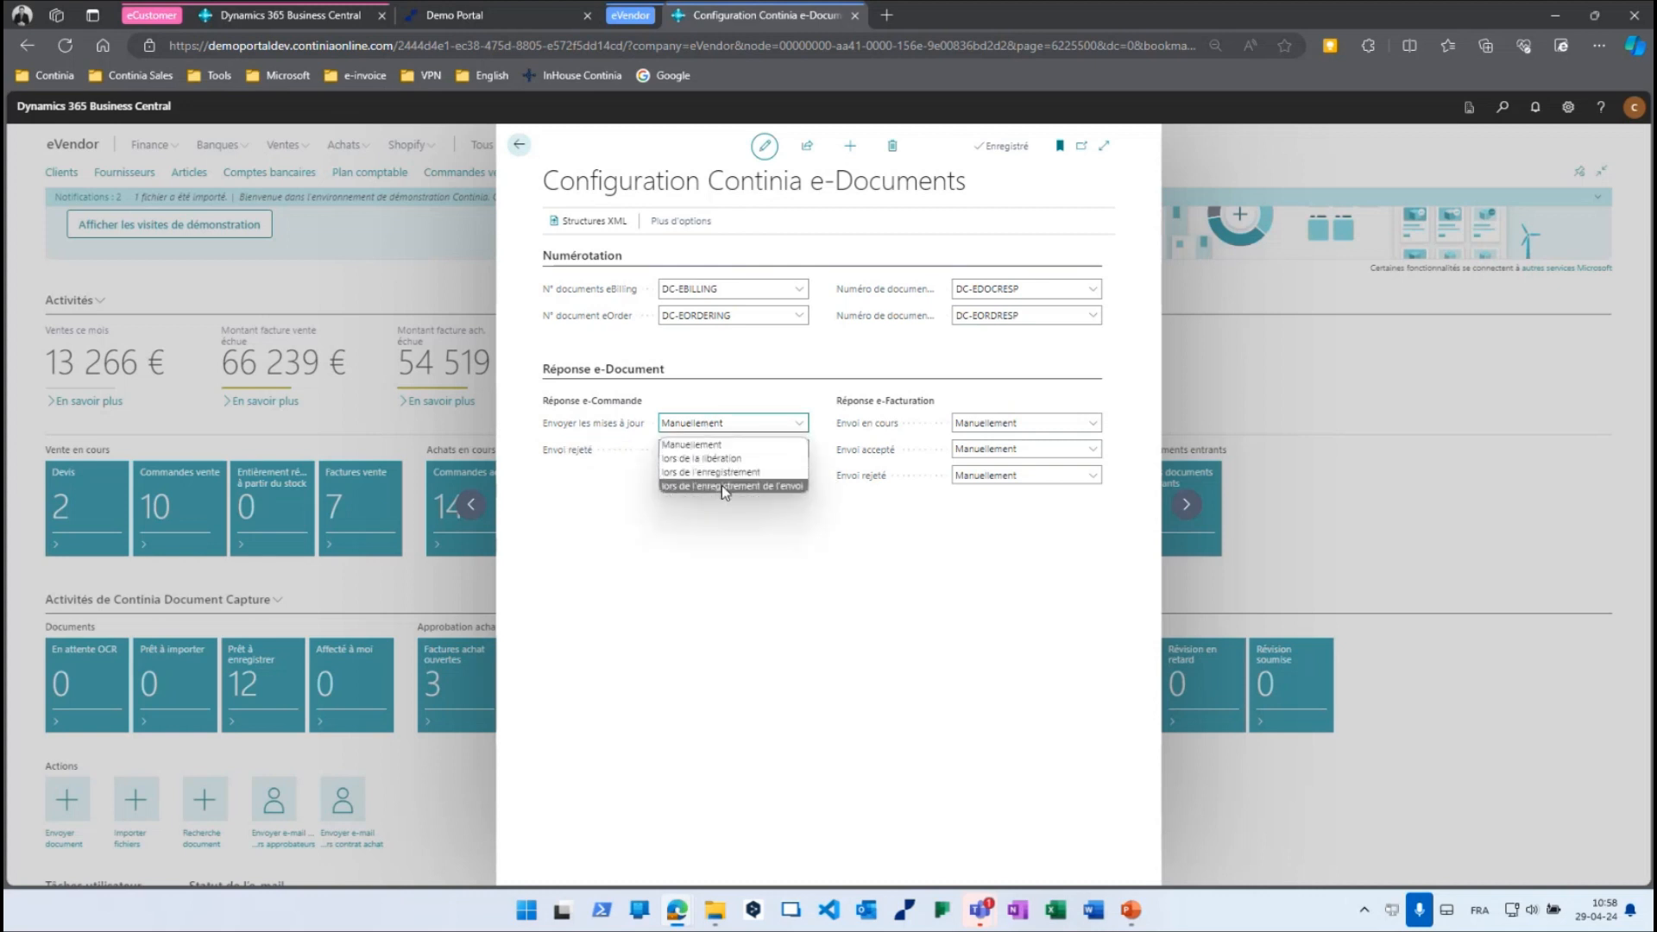
left_click(645, 535)
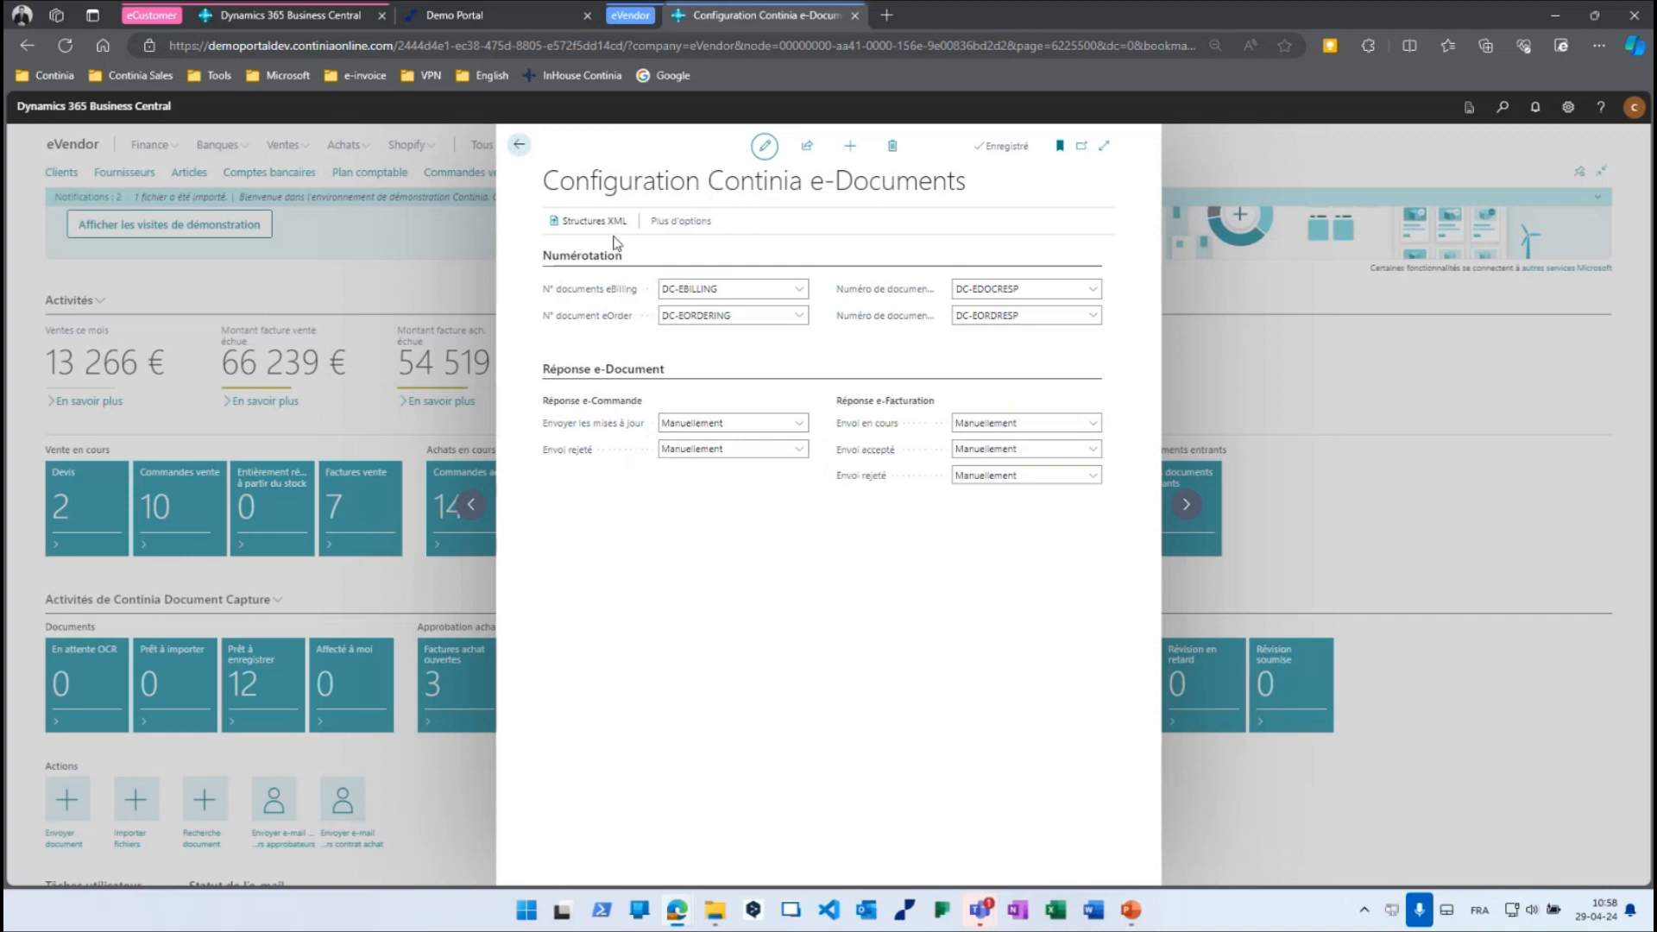
left_click(518, 145)
Search for "del net" and open the Participations Continia Delivery Network list.
left_click(1499, 106)
type("del")
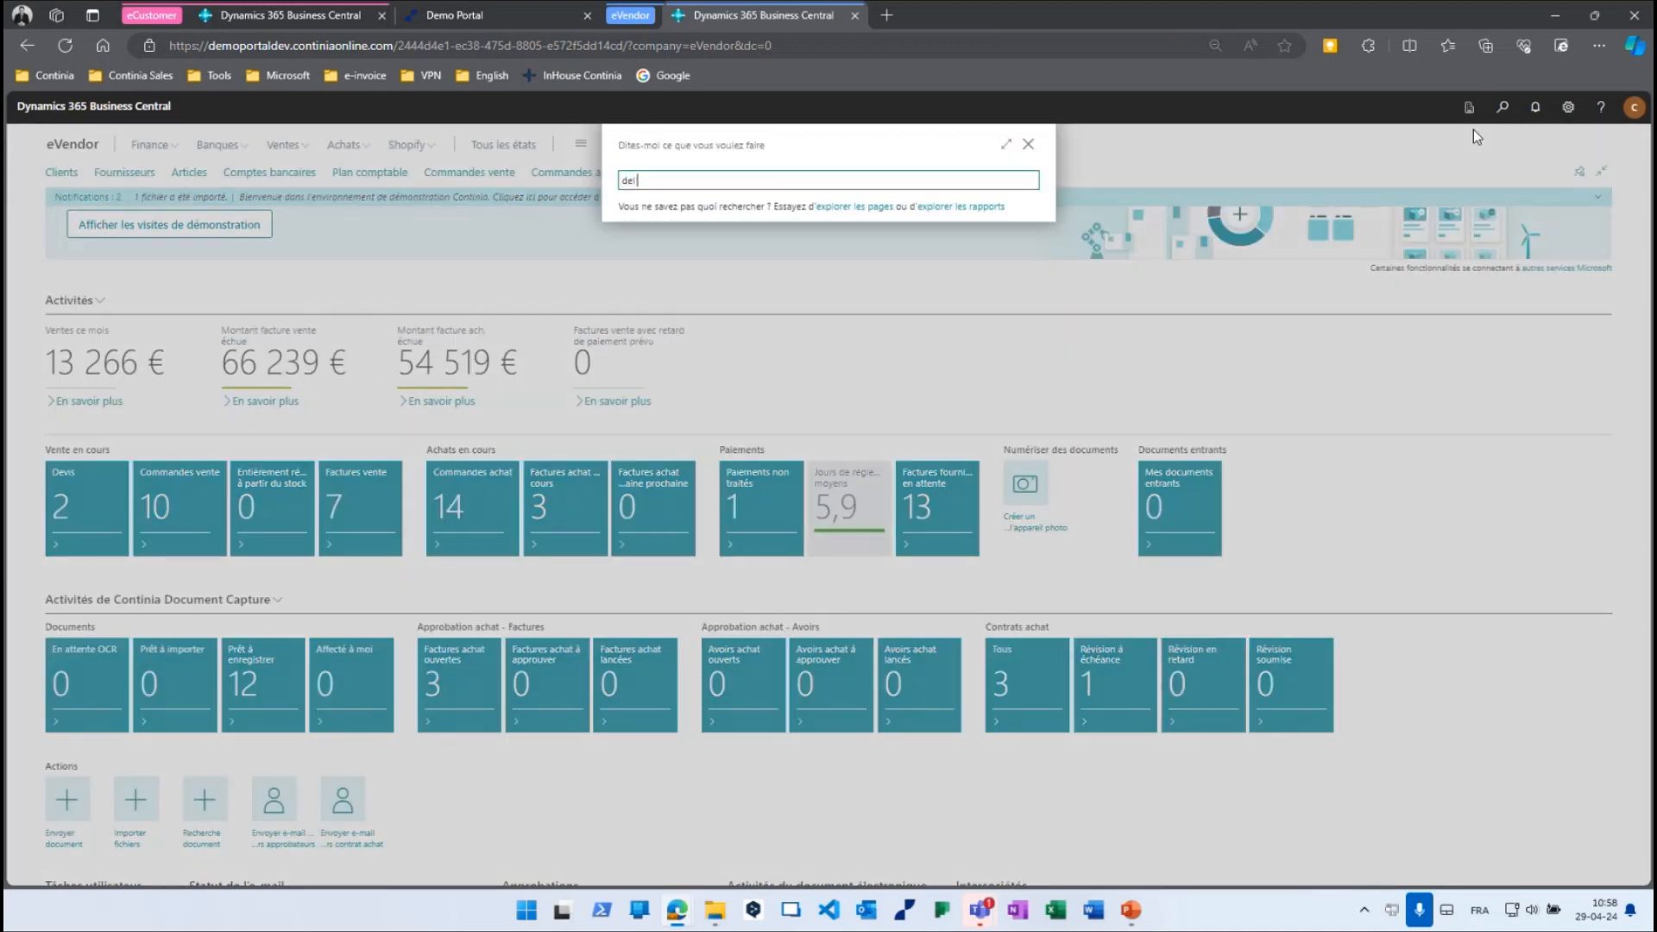
type(" net")
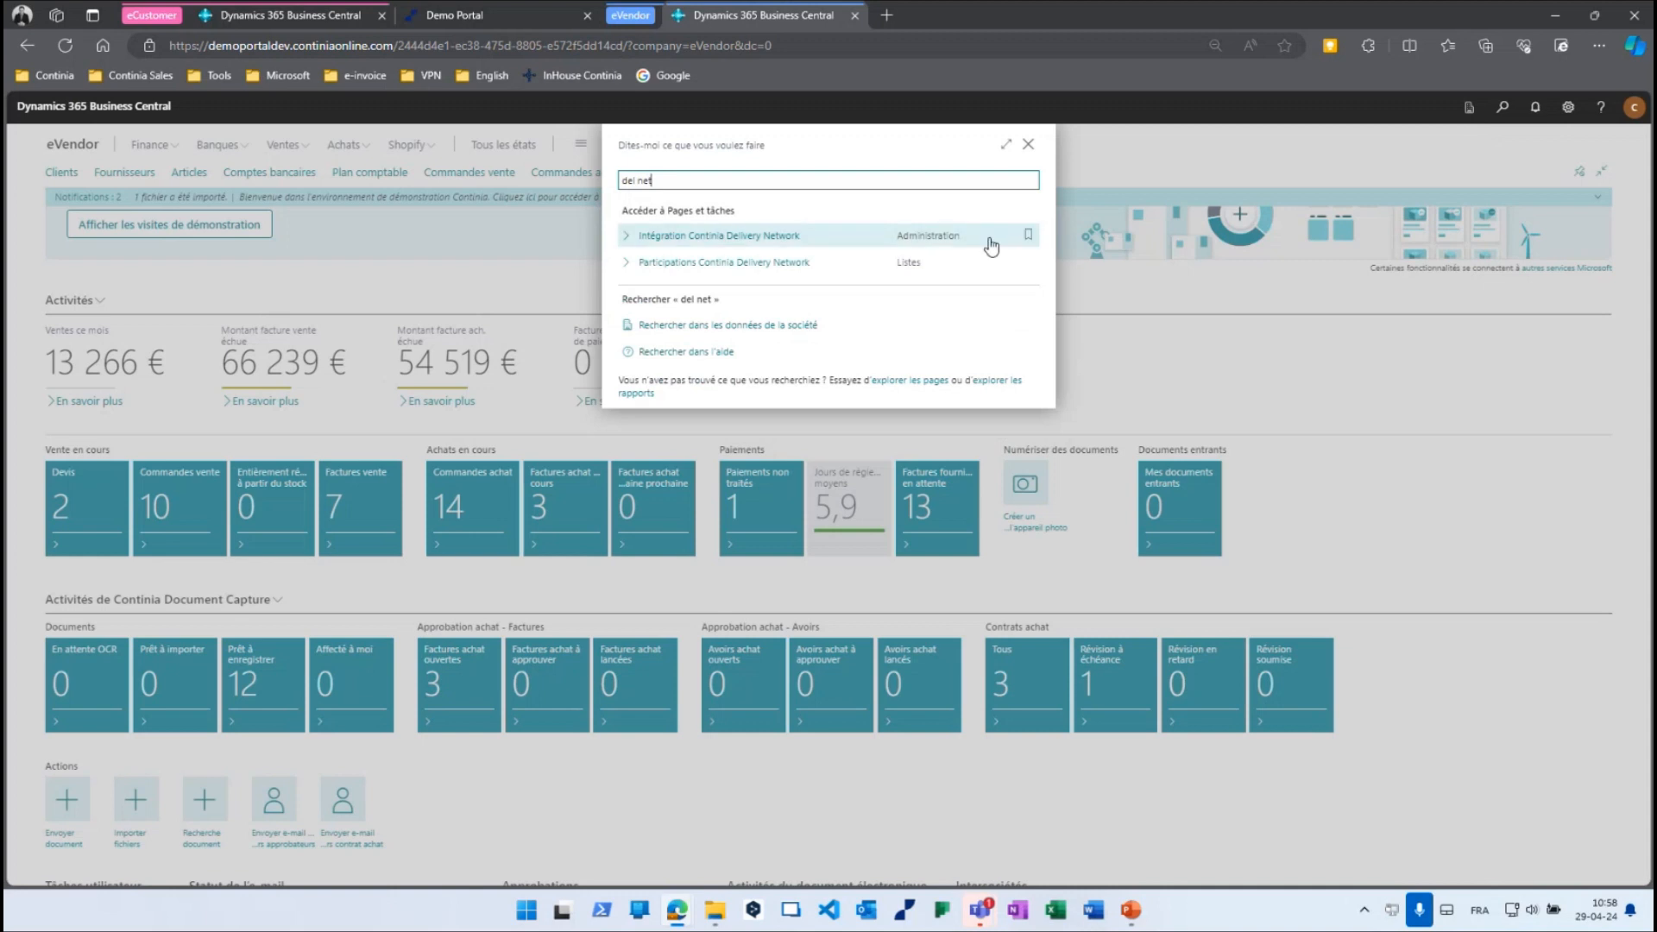
left_click(721, 264)
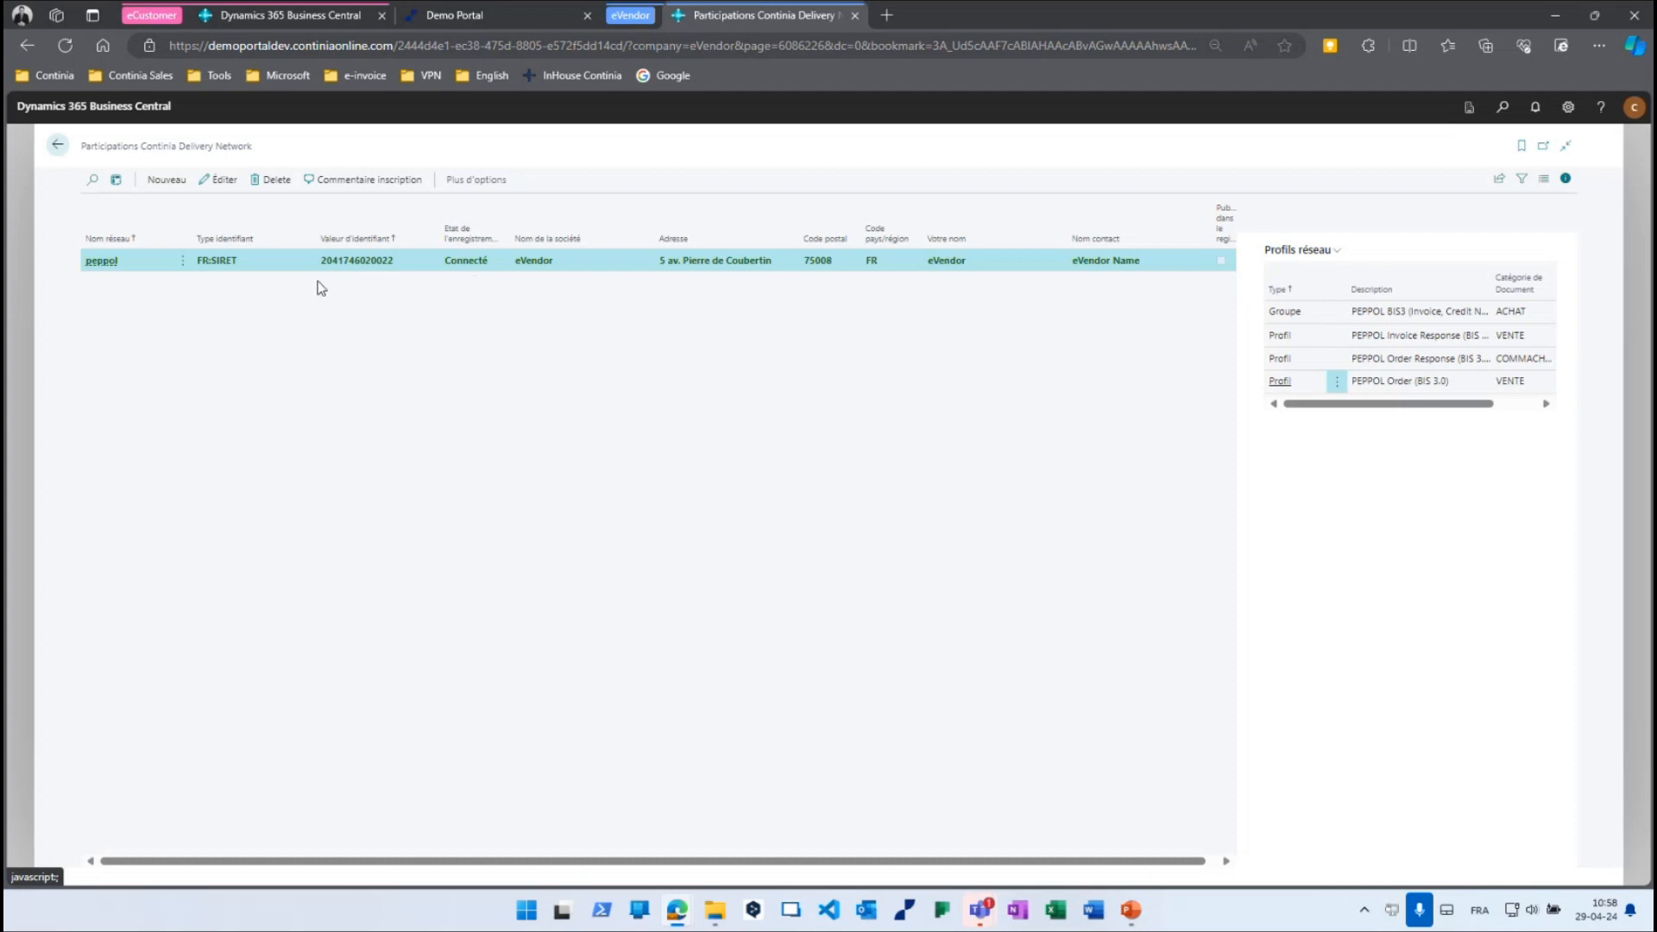
Examine the company details and subscribed profiles in eVendor's PEPPOL registration, close the wizard and return to the home page.
left_click(220, 181)
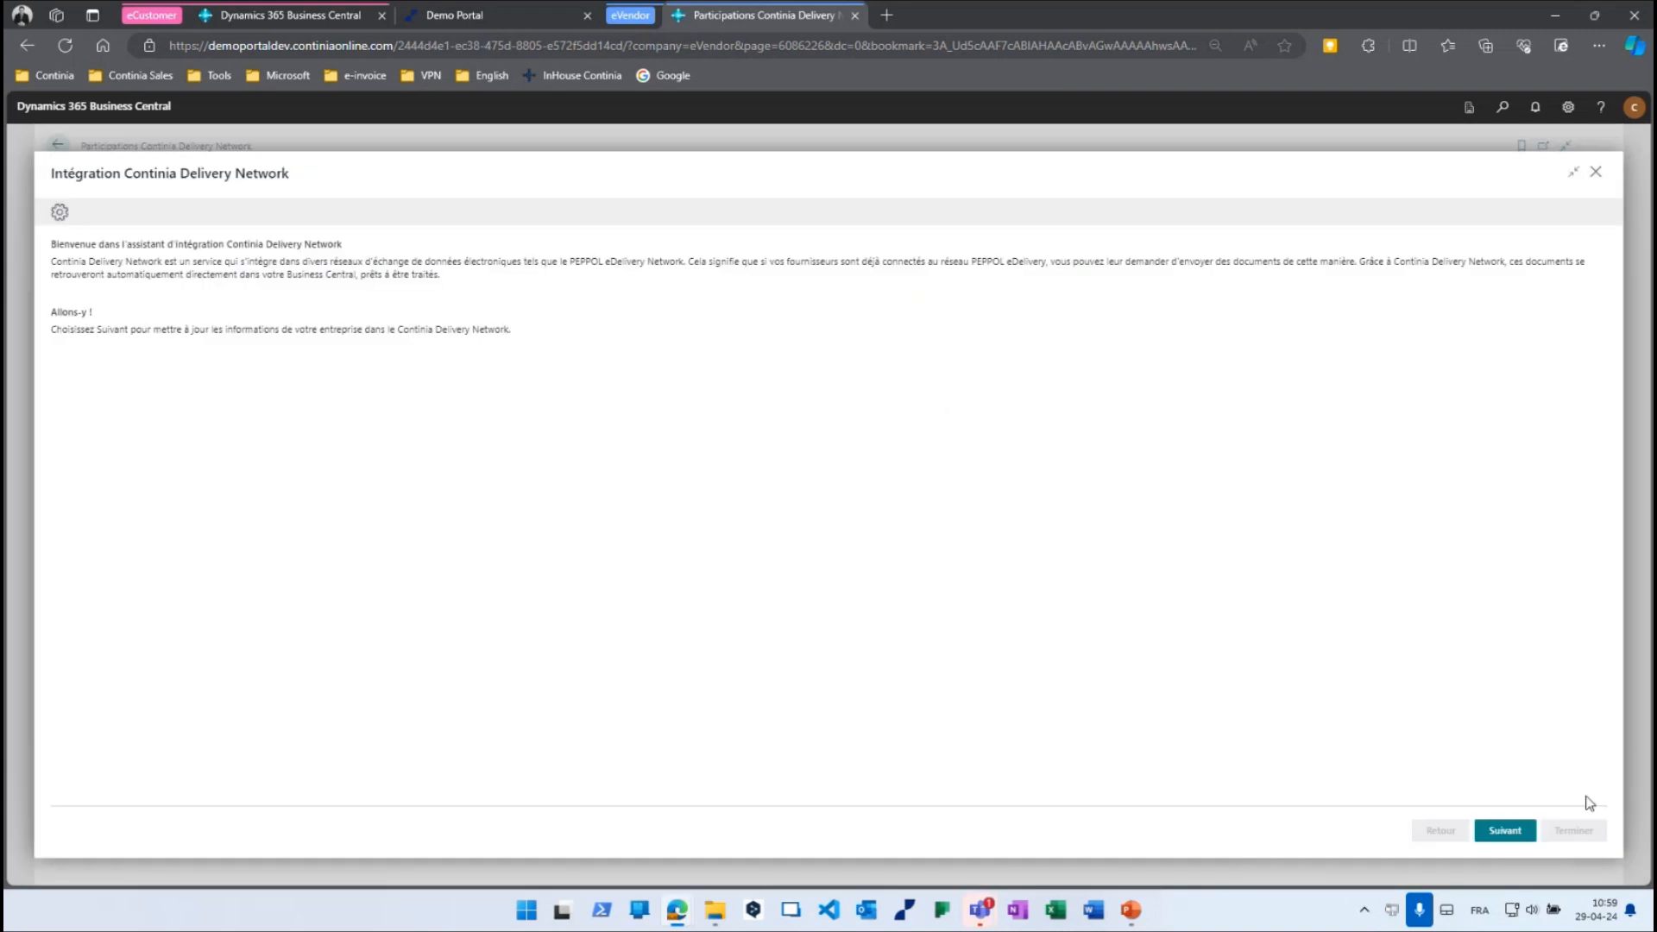
left_click(1505, 830)
left_click(715, 385)
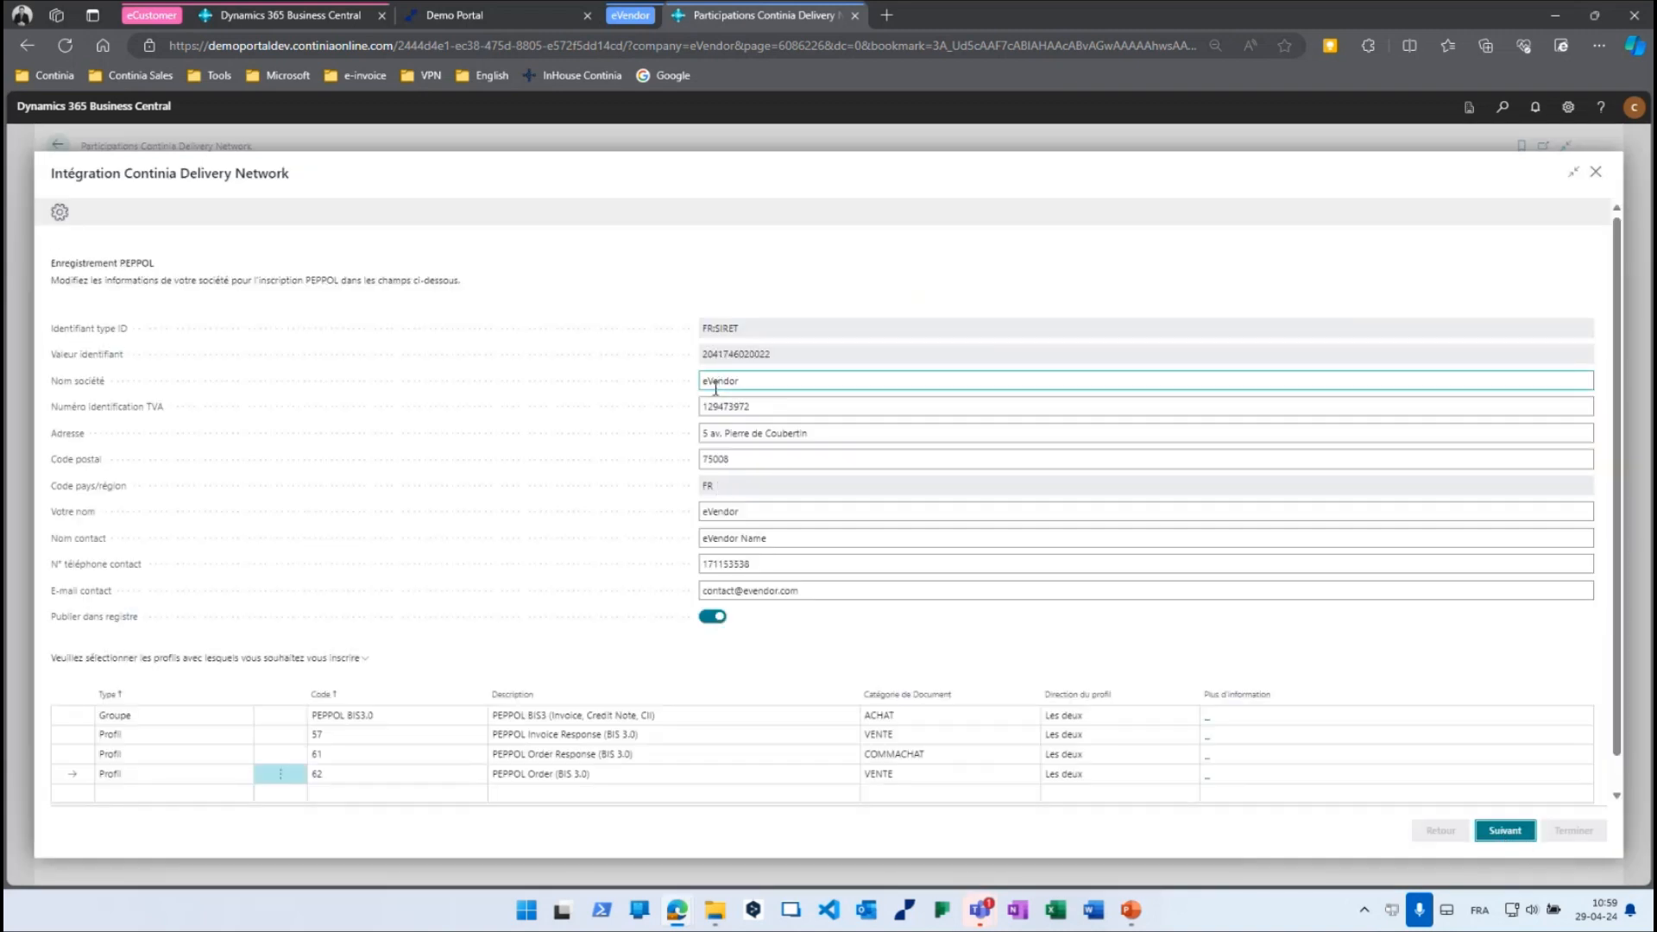
left_click(715, 547)
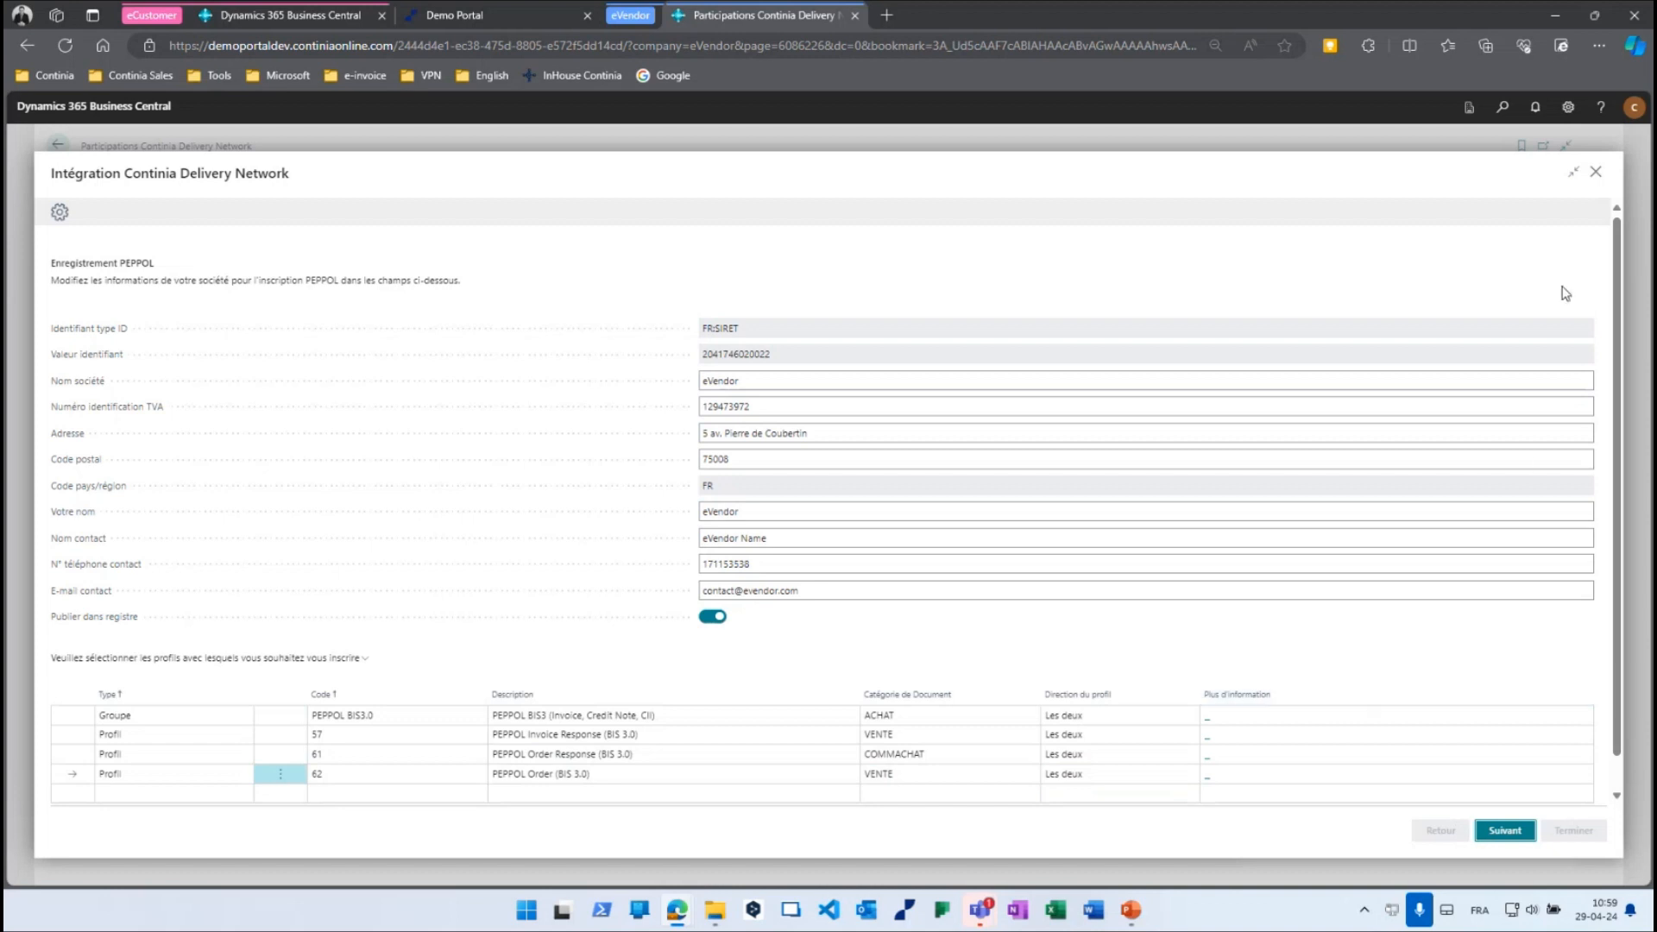
left_click(1595, 171)
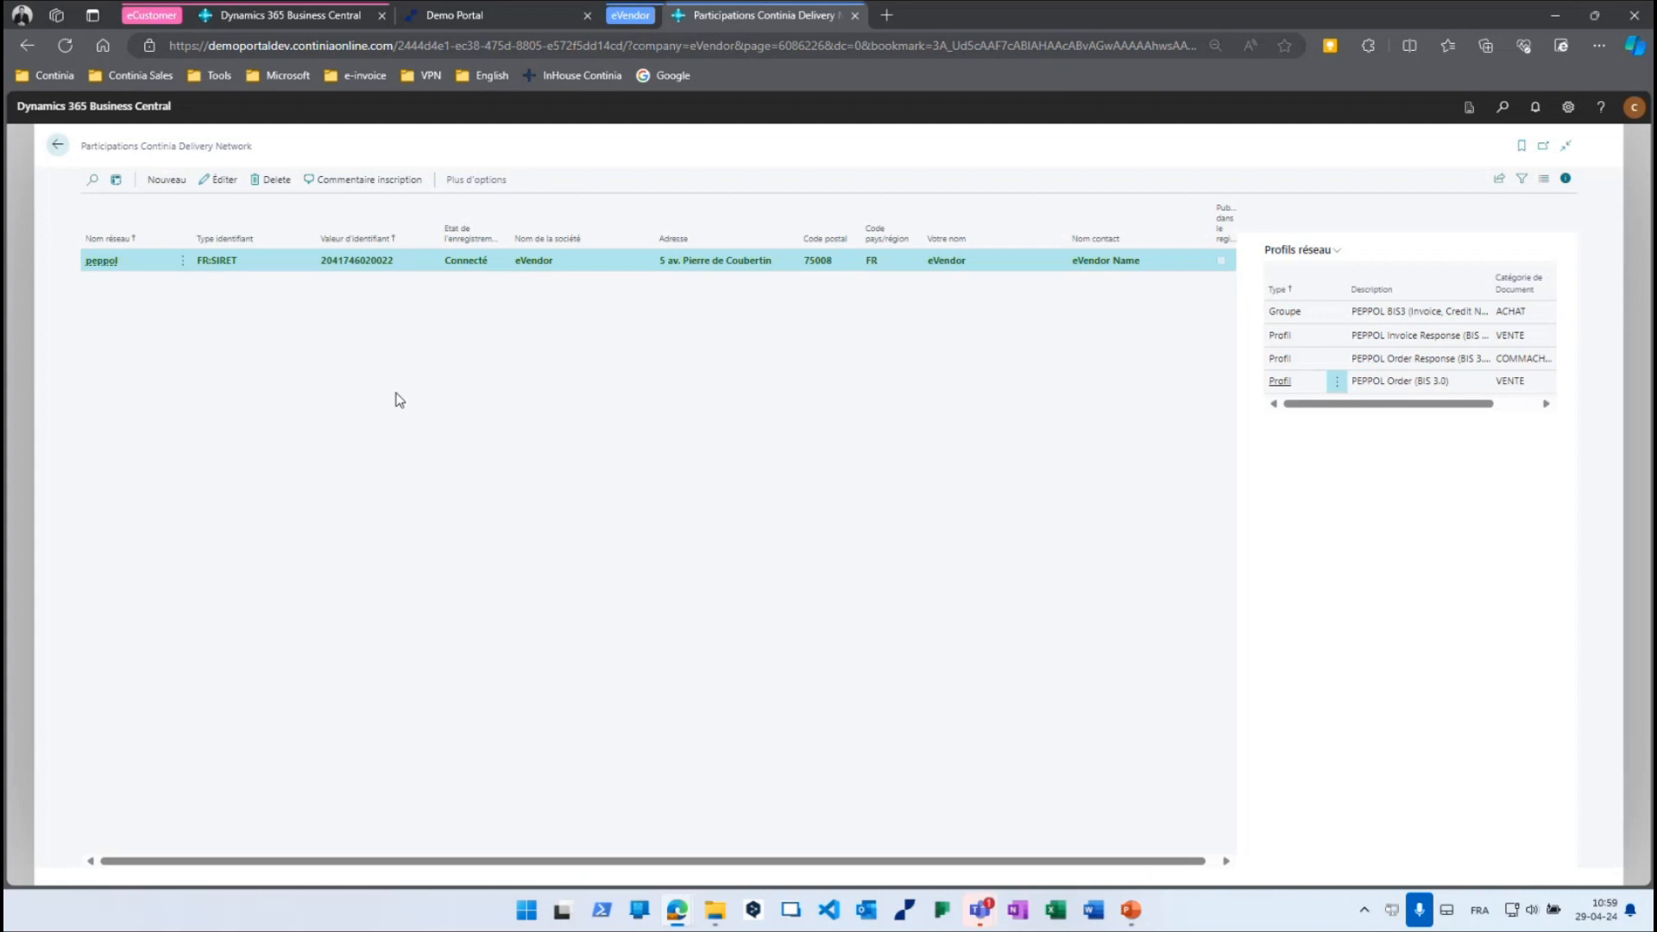
left_click(58, 146)
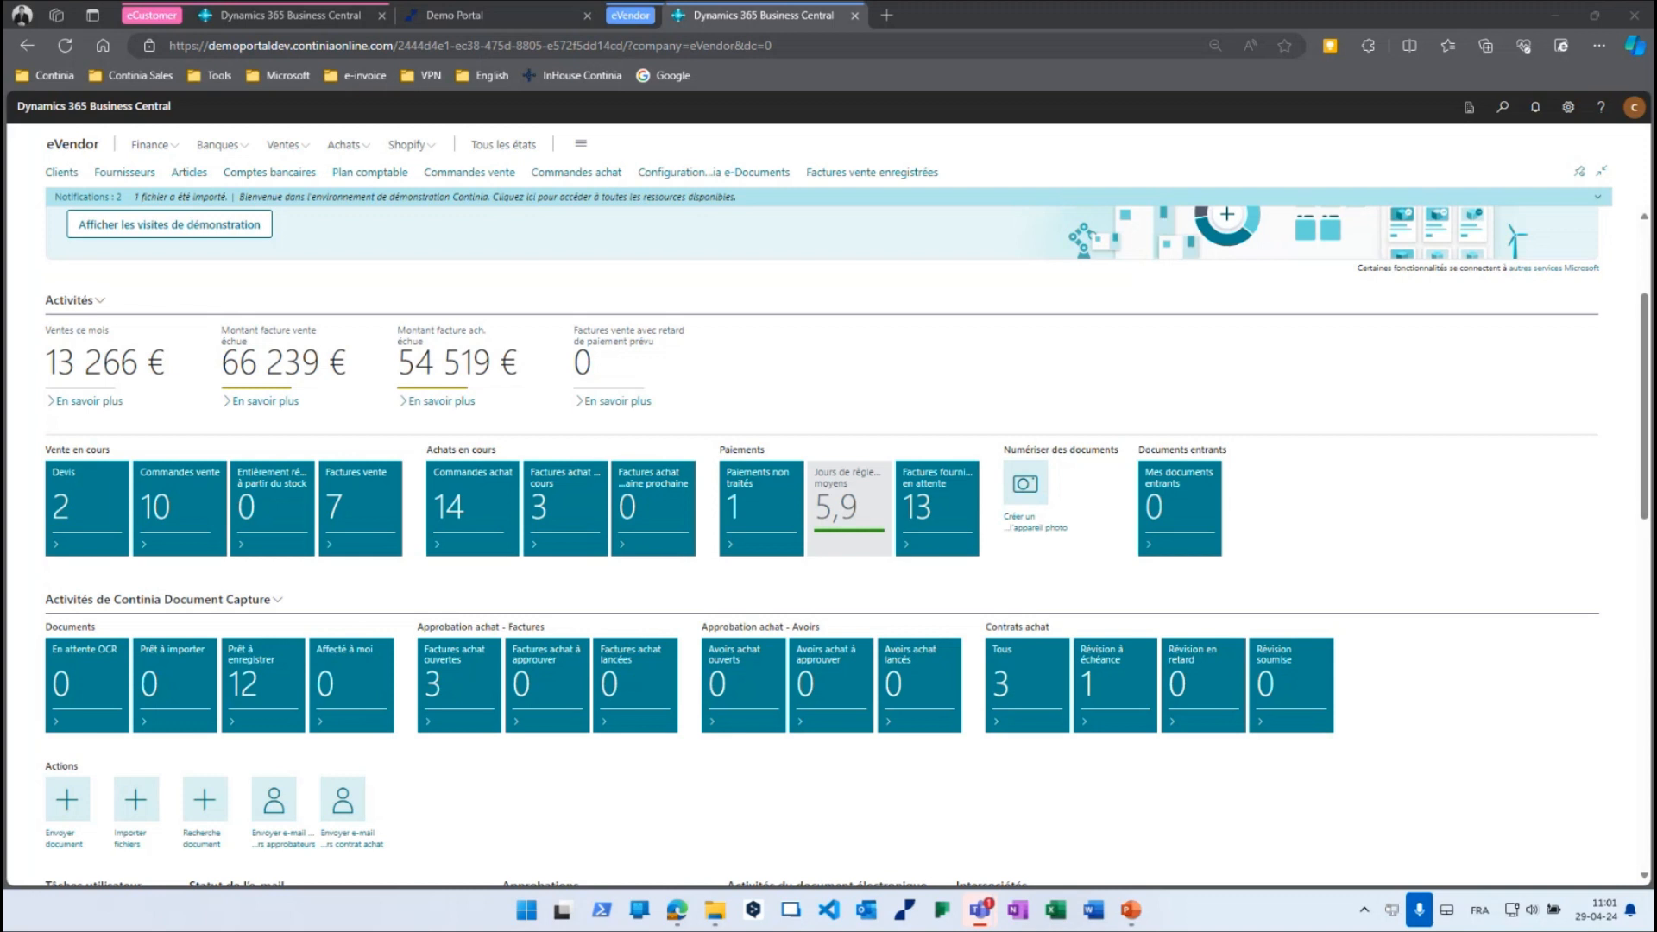
Restore the eVendor browser window to a smaller size and minimize it to show the desktop.
key("alt+Tab")
left_click(1594, 14)
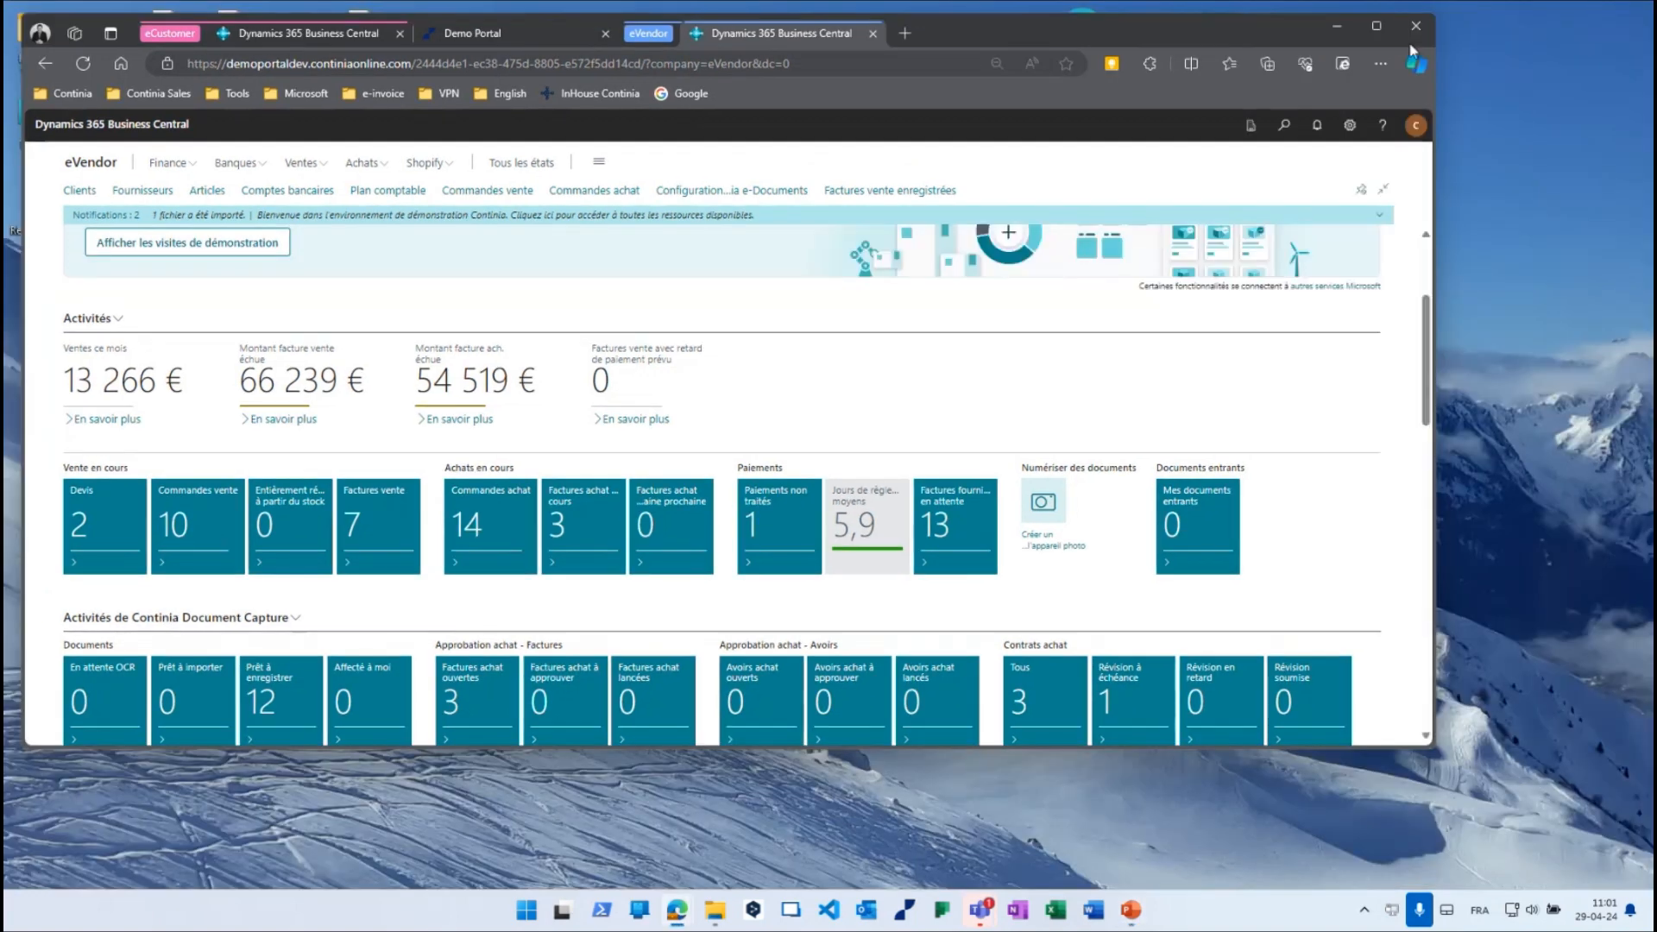
left_click(1335, 31)
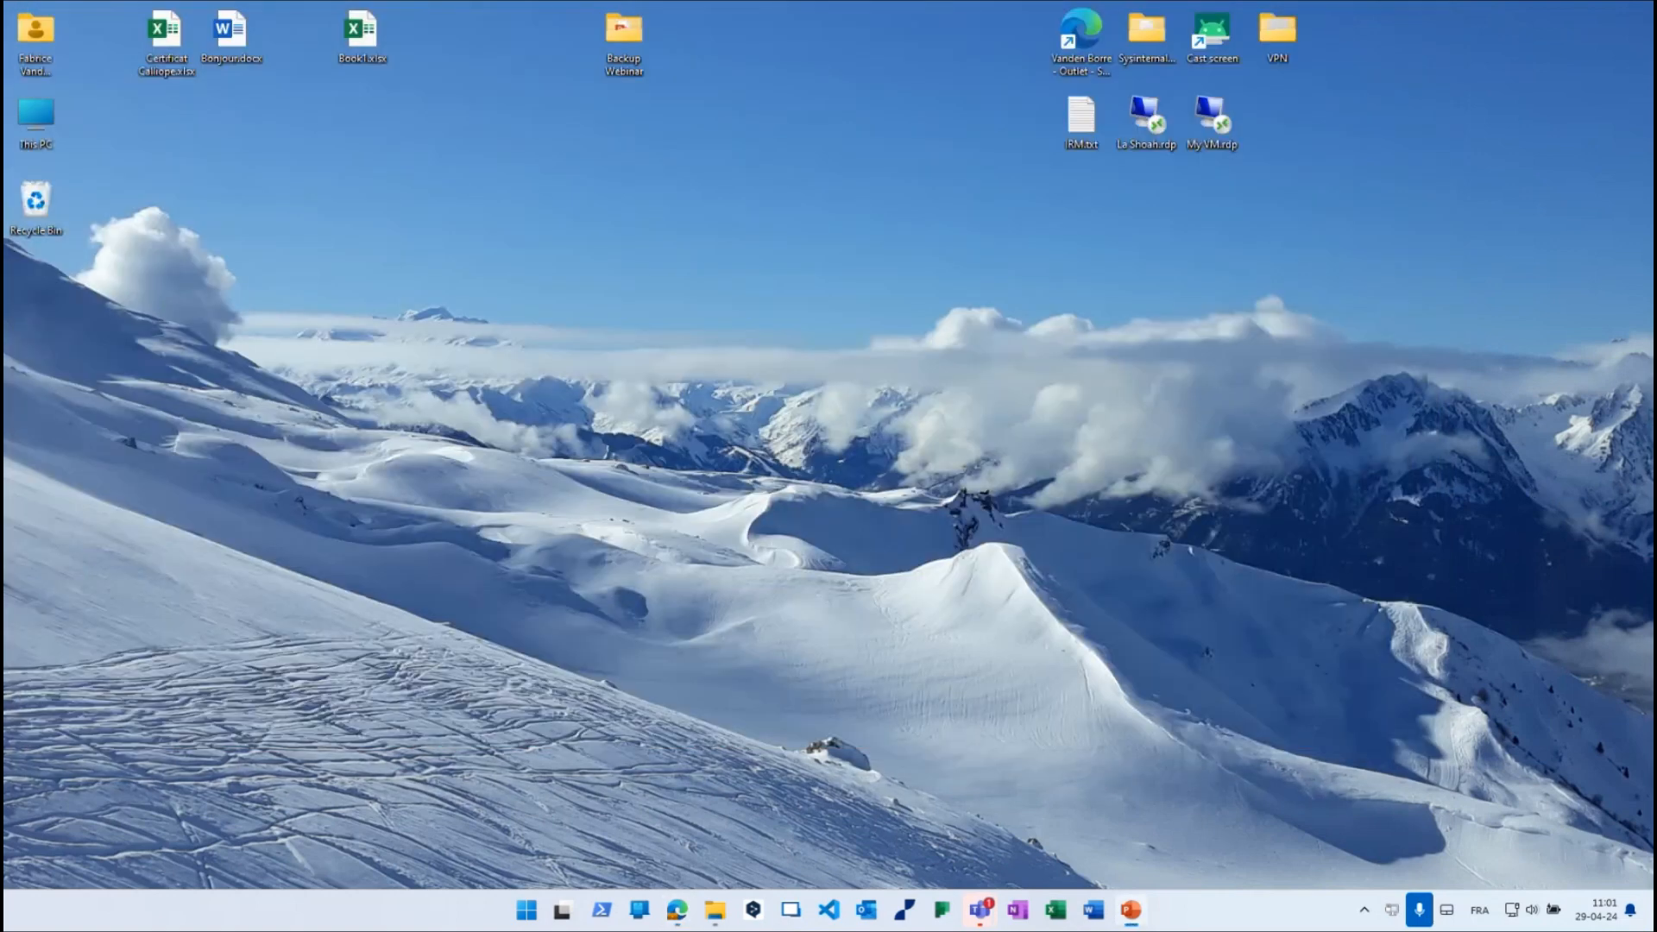
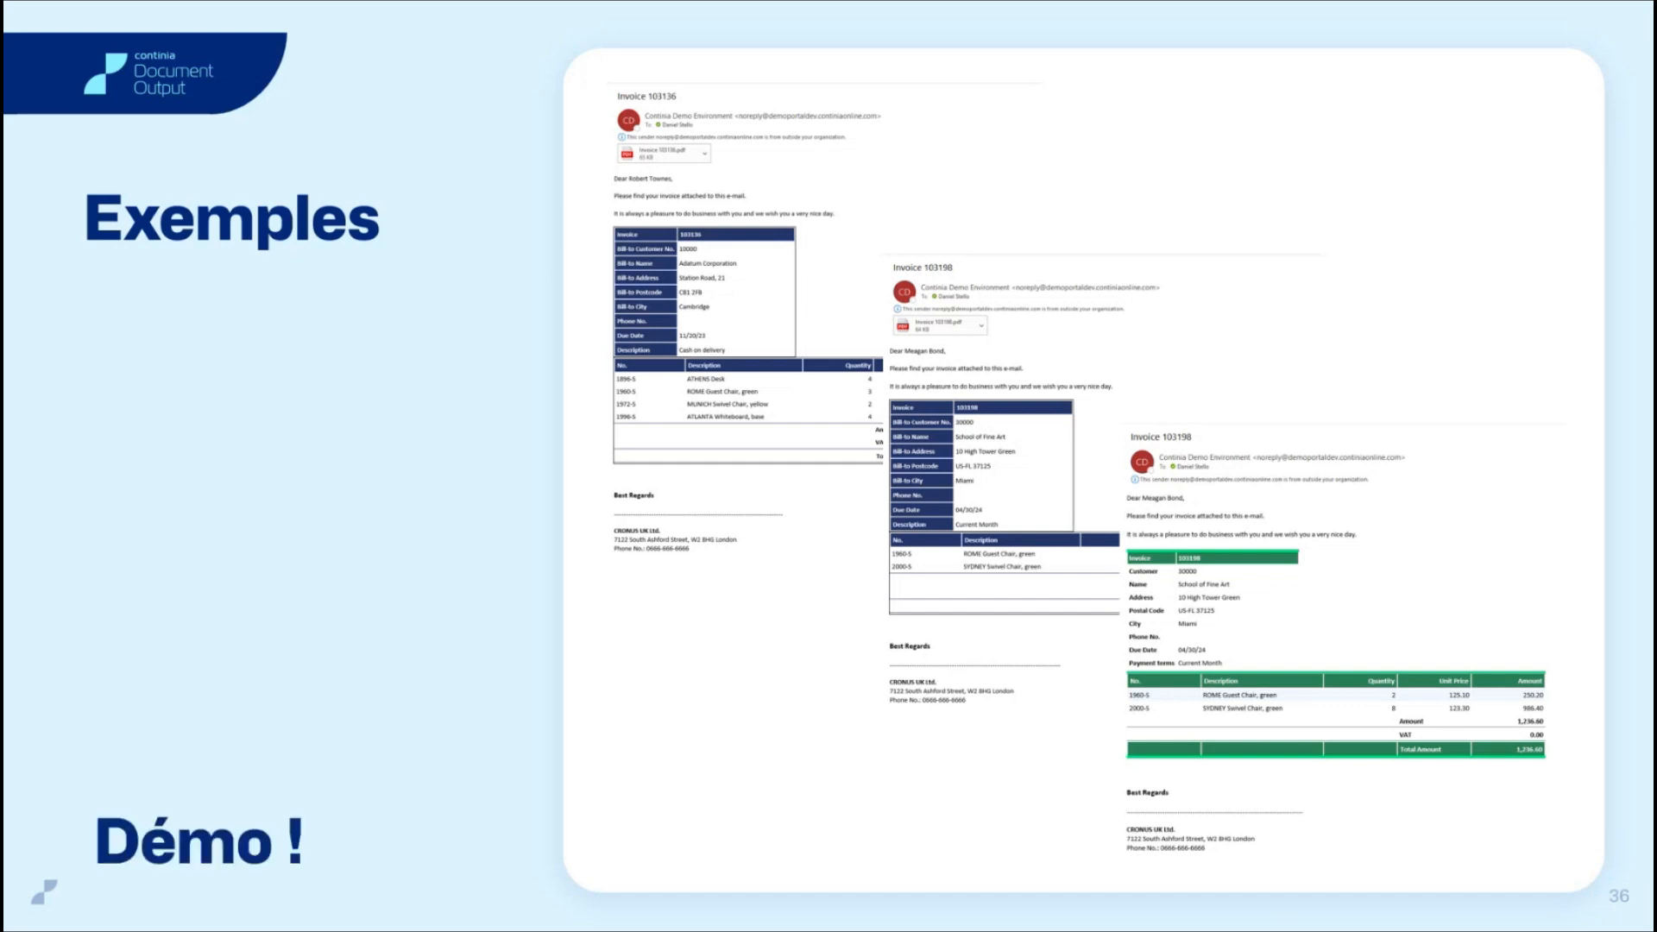
End the slide show and switch to the browser window with the CONTINIA WEBINAR 2024 R1 environment.
key("Escape")
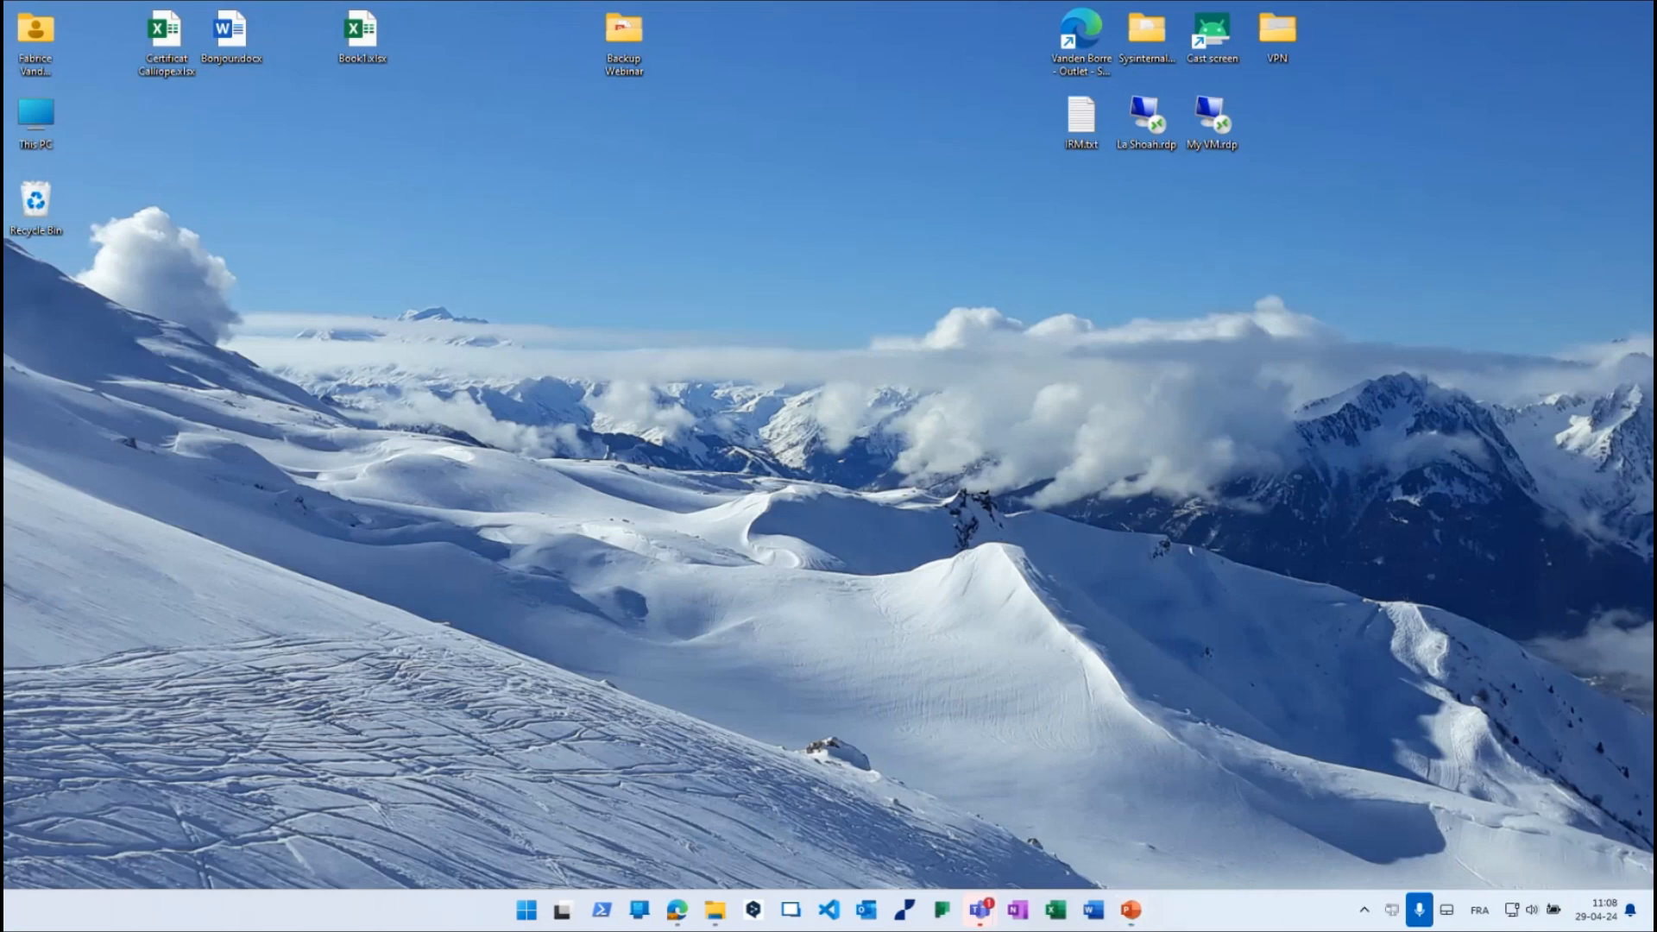
key("alt+Tab")
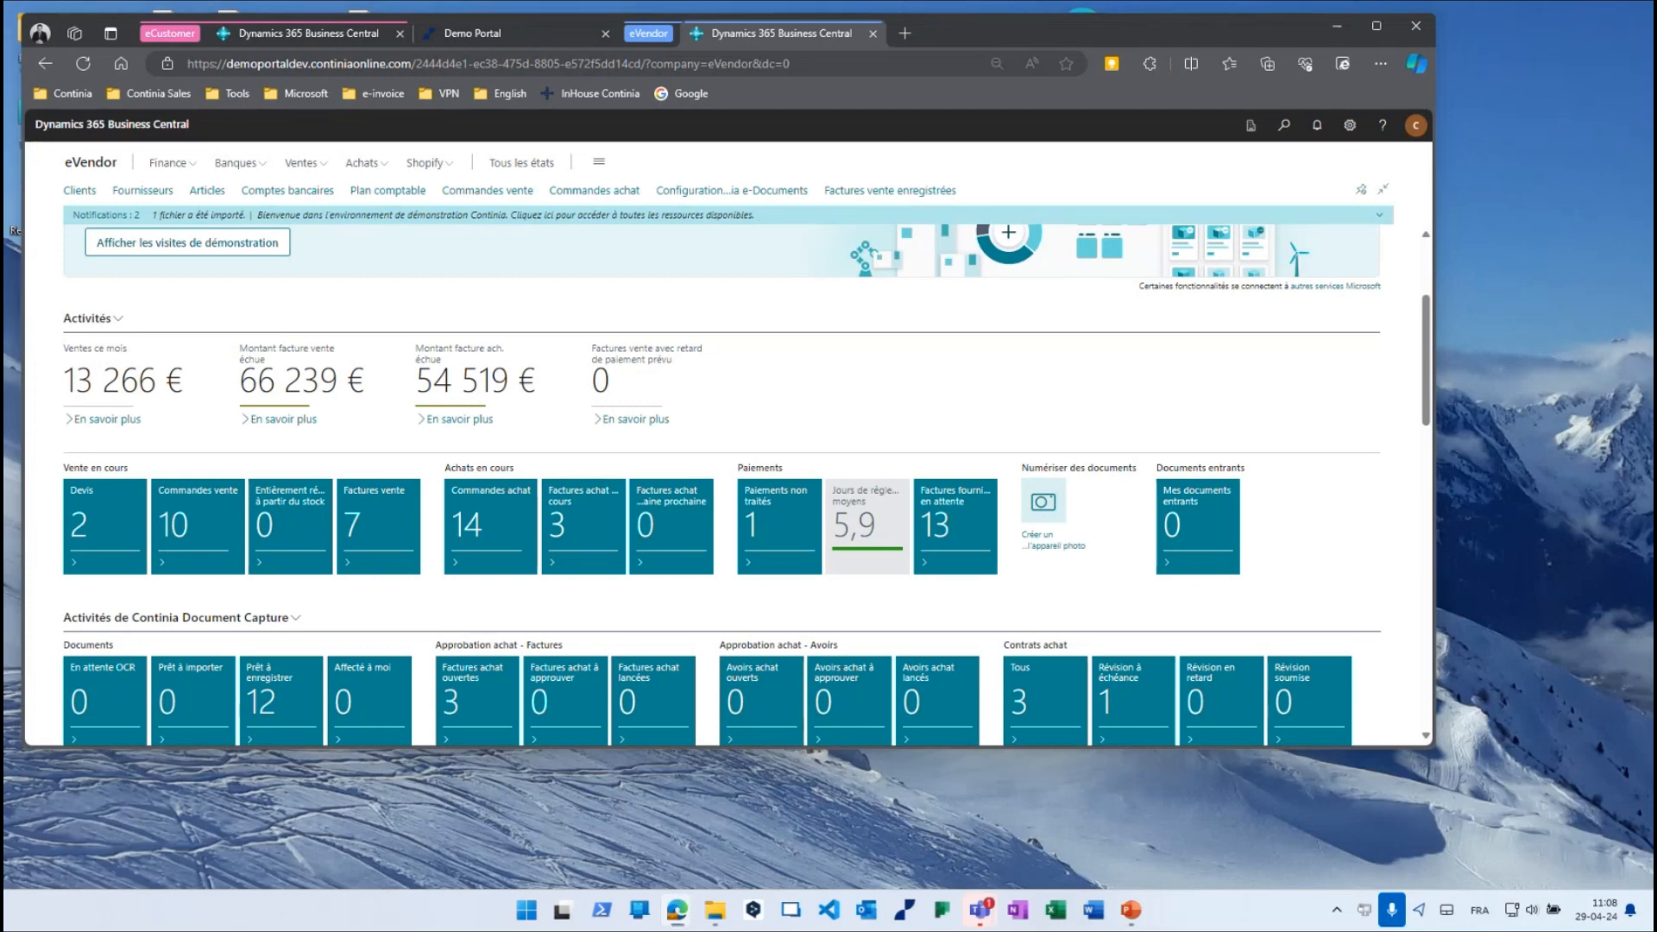
key("alt+Tab")
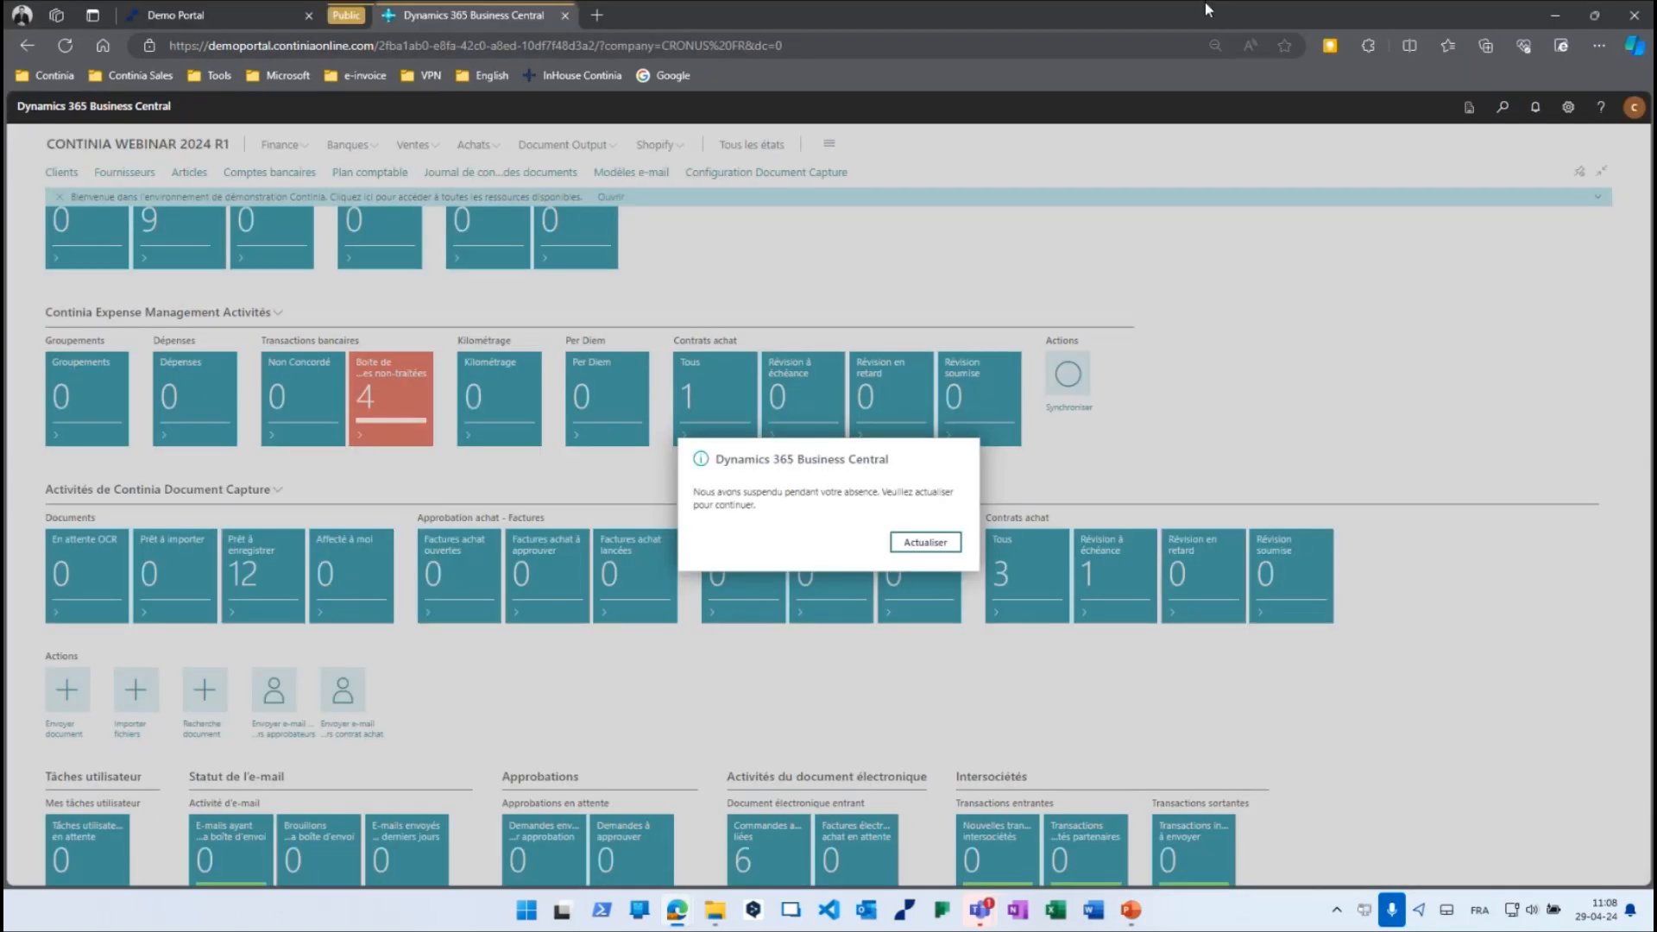
Refresh the suspended session, check the Demo Portal's login details and sign in with the user name and account password.
left_click(925, 544)
left_click(226, 17)
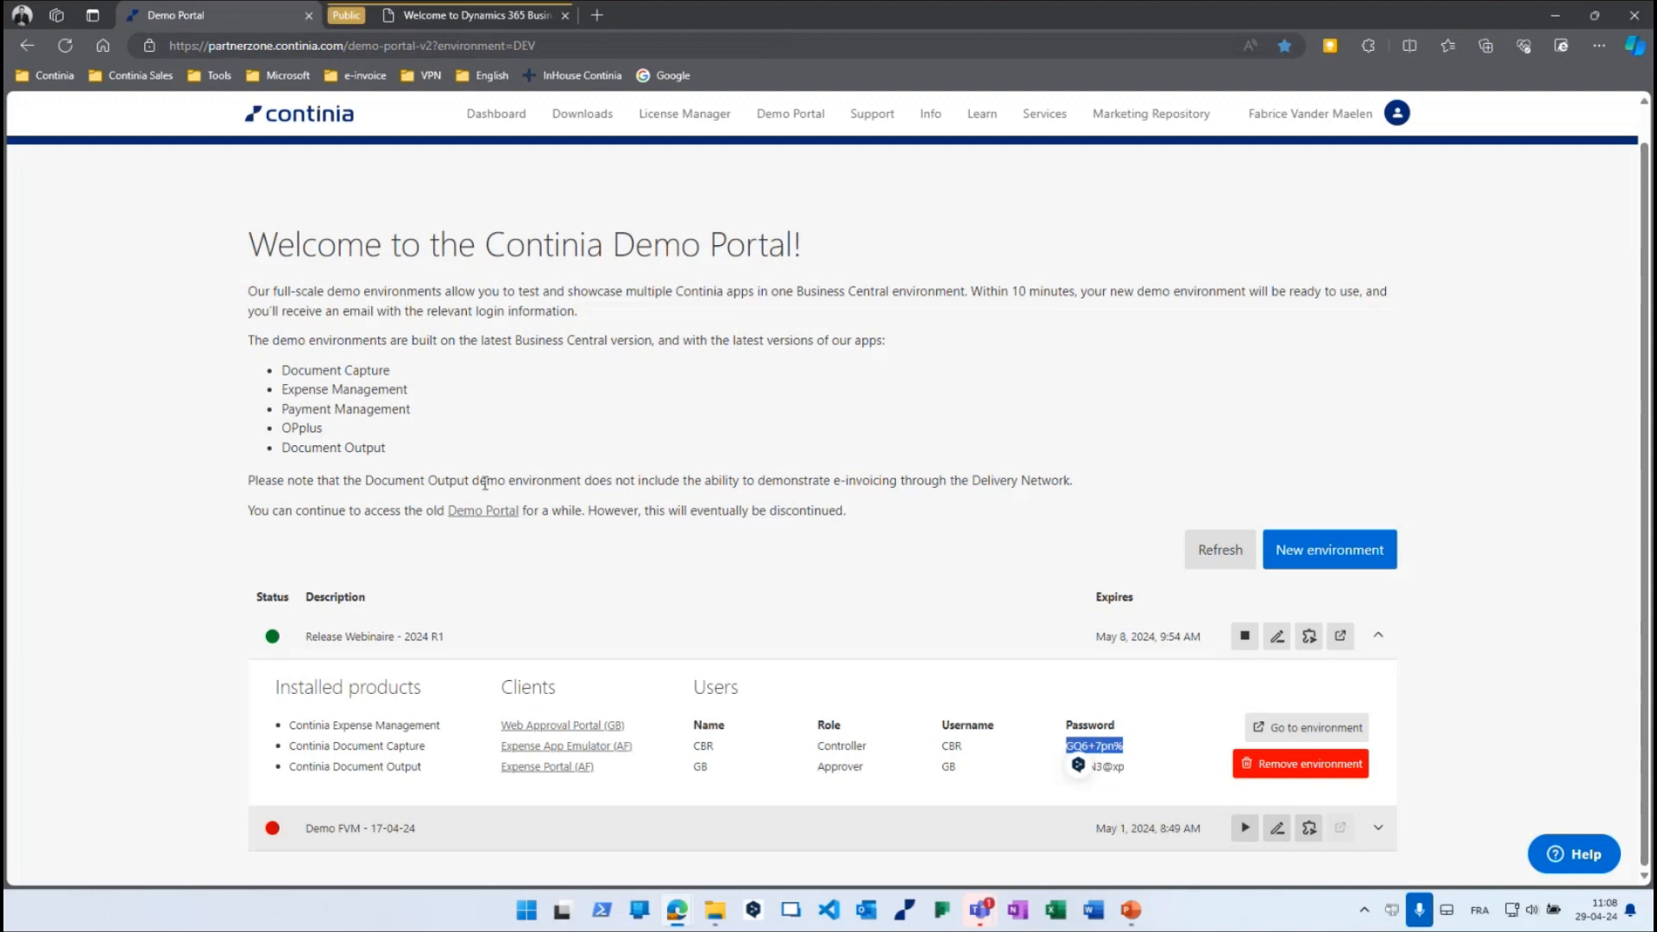
left_click(459, 24)
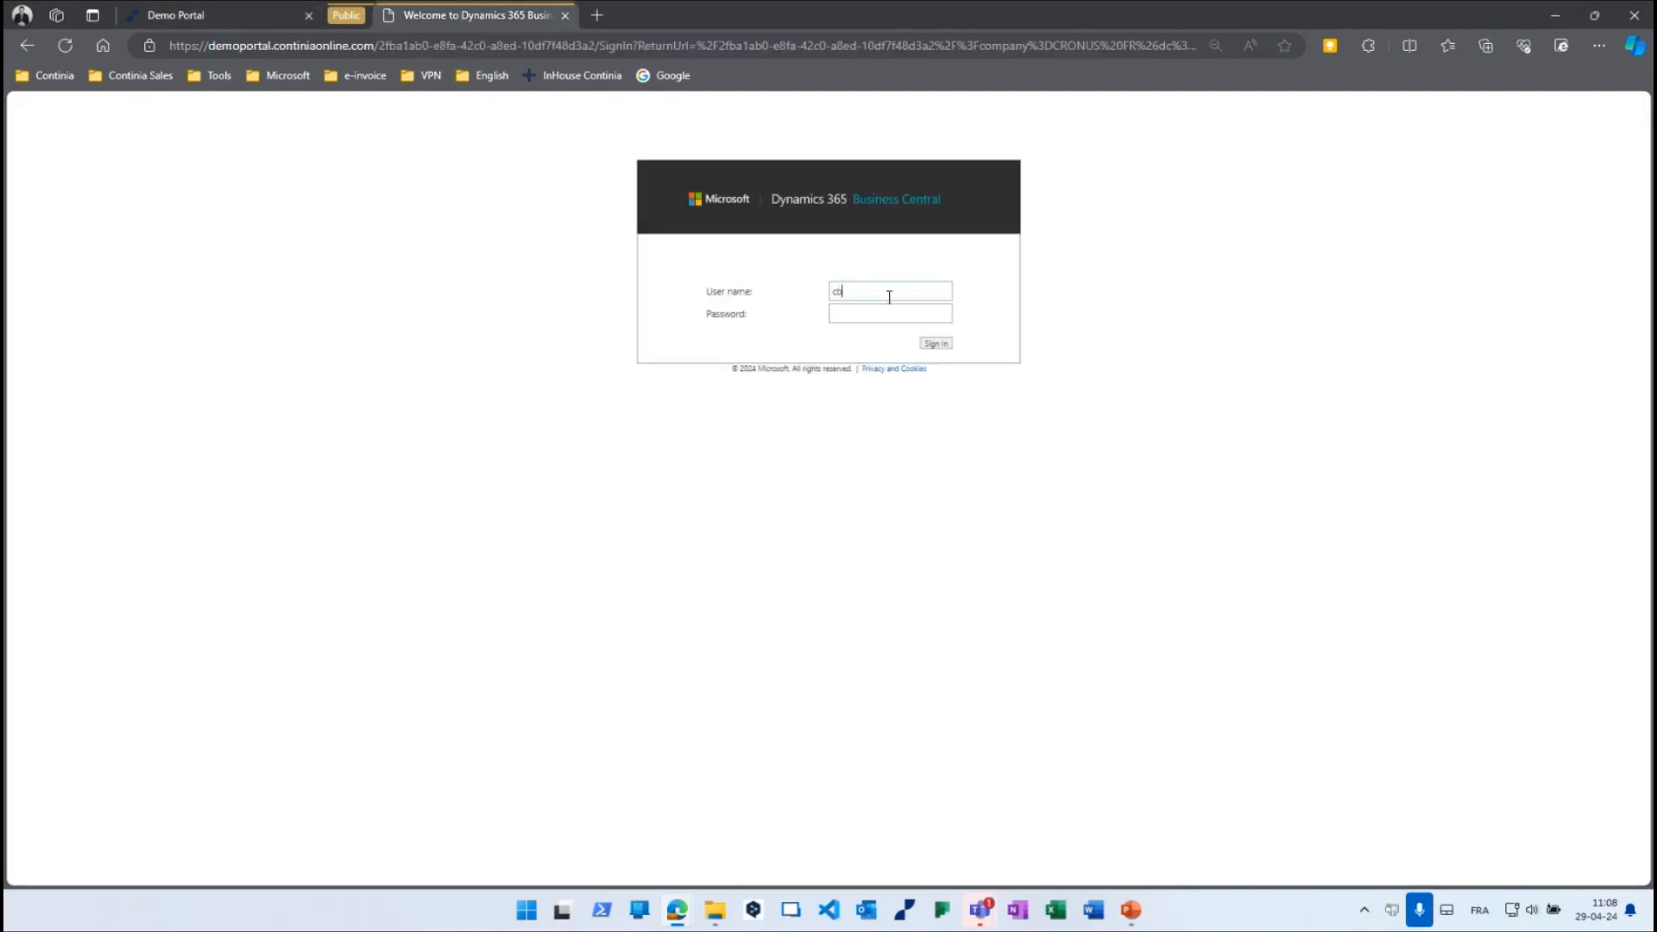
key("Tab")
key("ctrl+v")
key("Return")
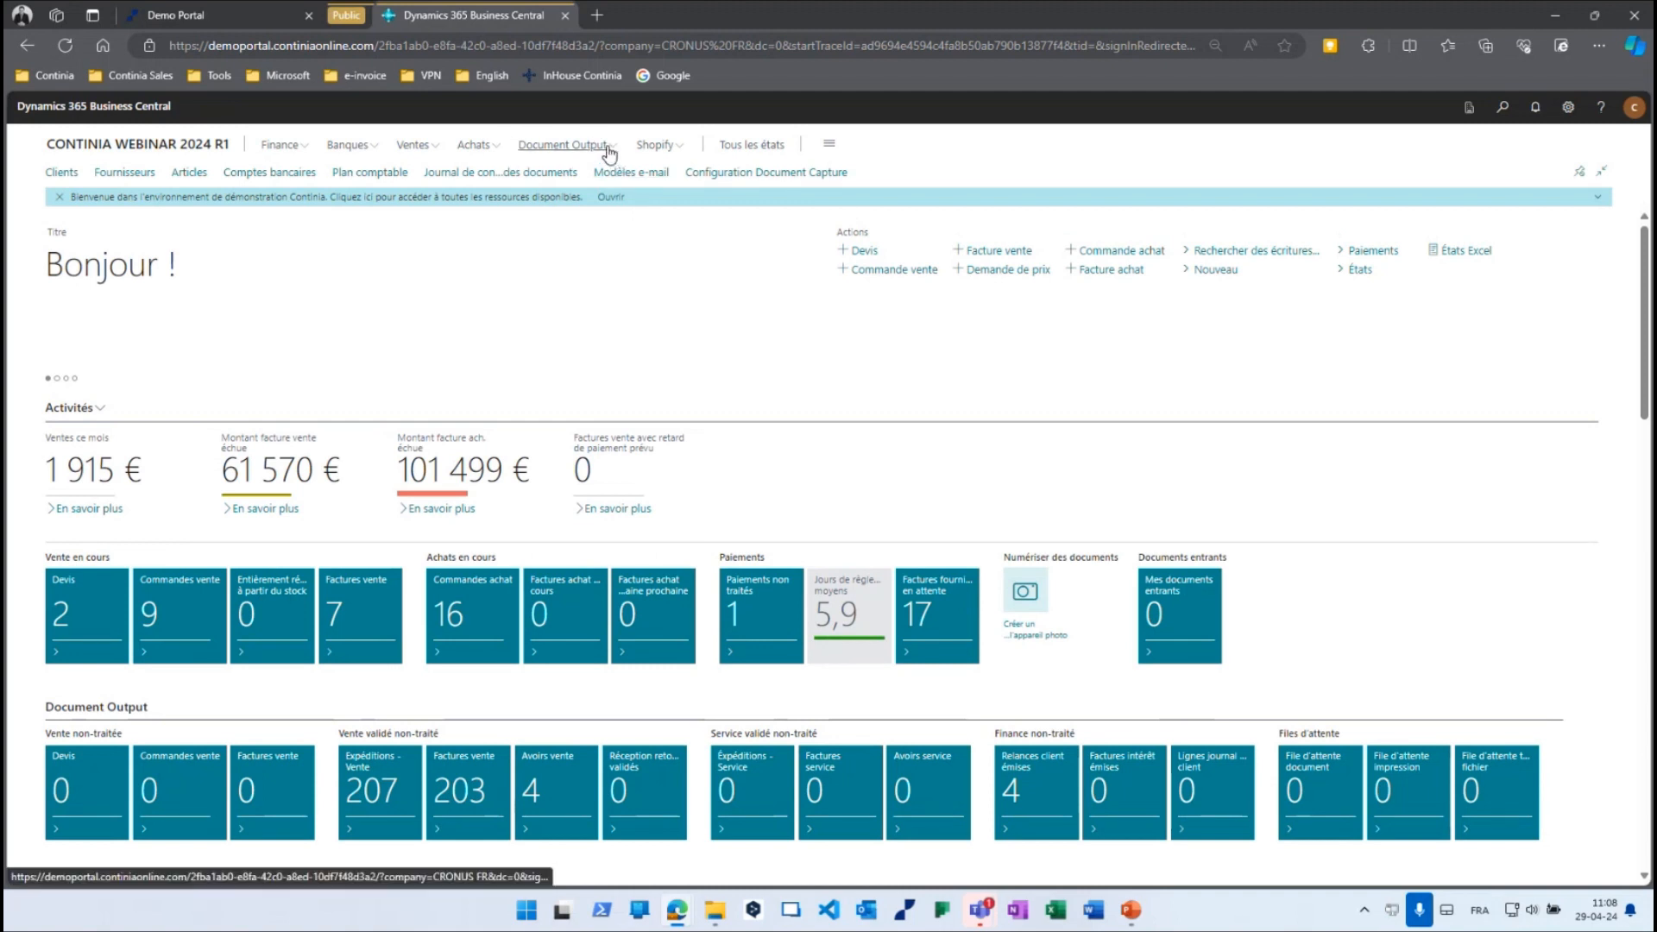
Open the Modèles e-mail list from the Document Output configuration.
left_click(566, 145)
left_click(248, 173)
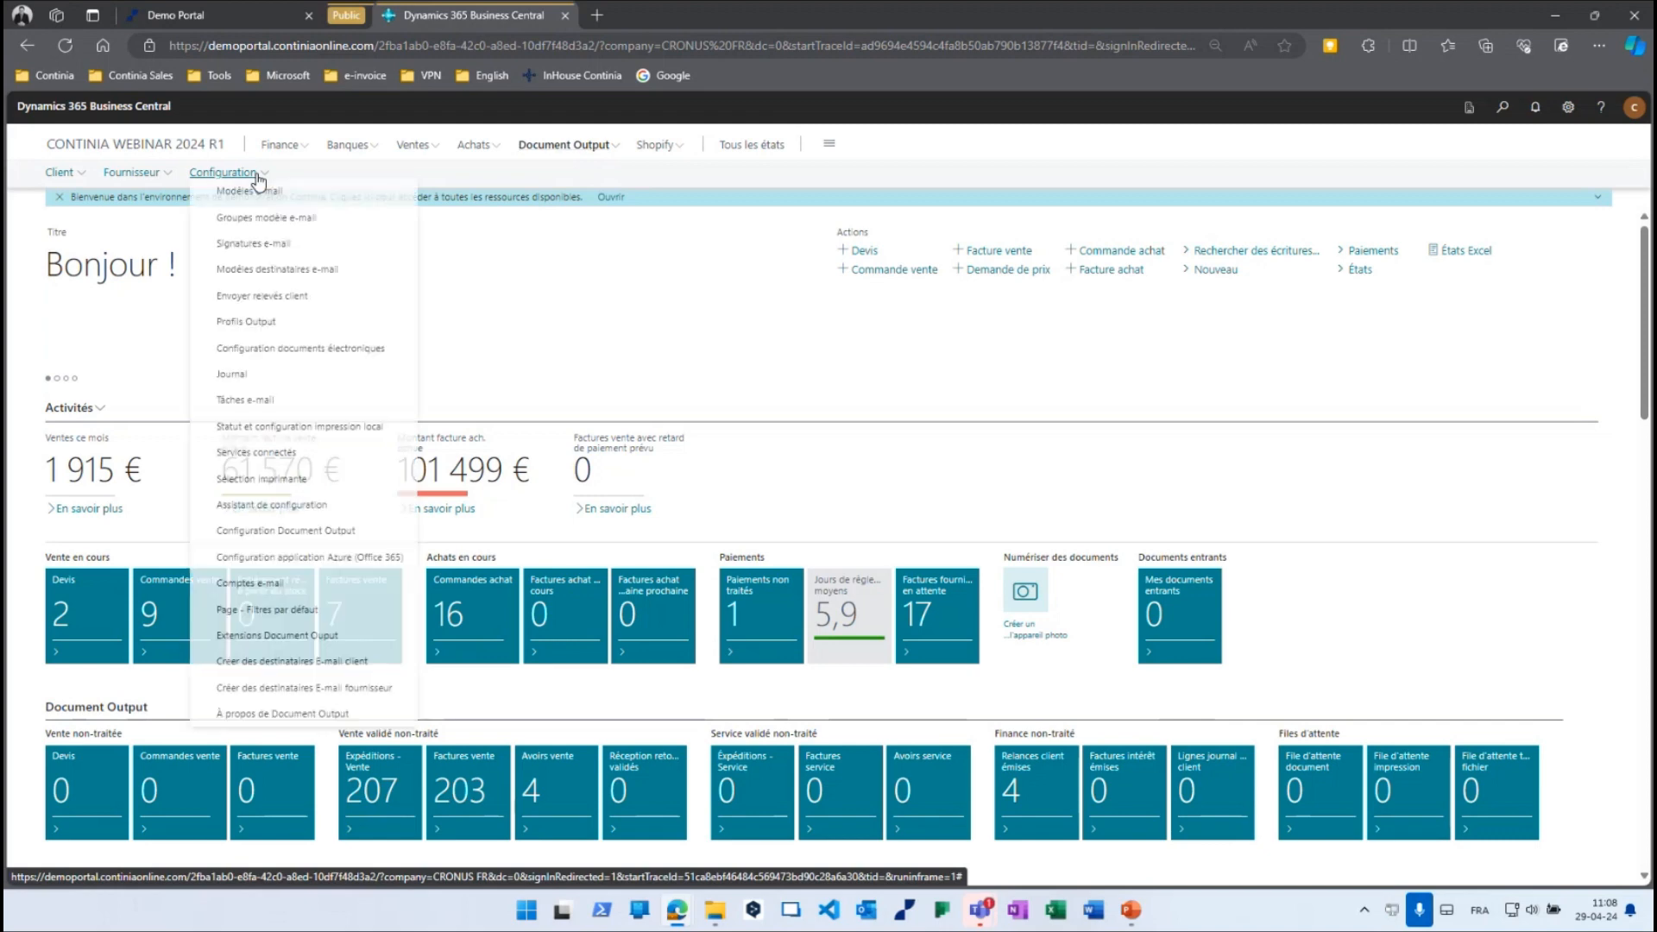
left_click(254, 196)
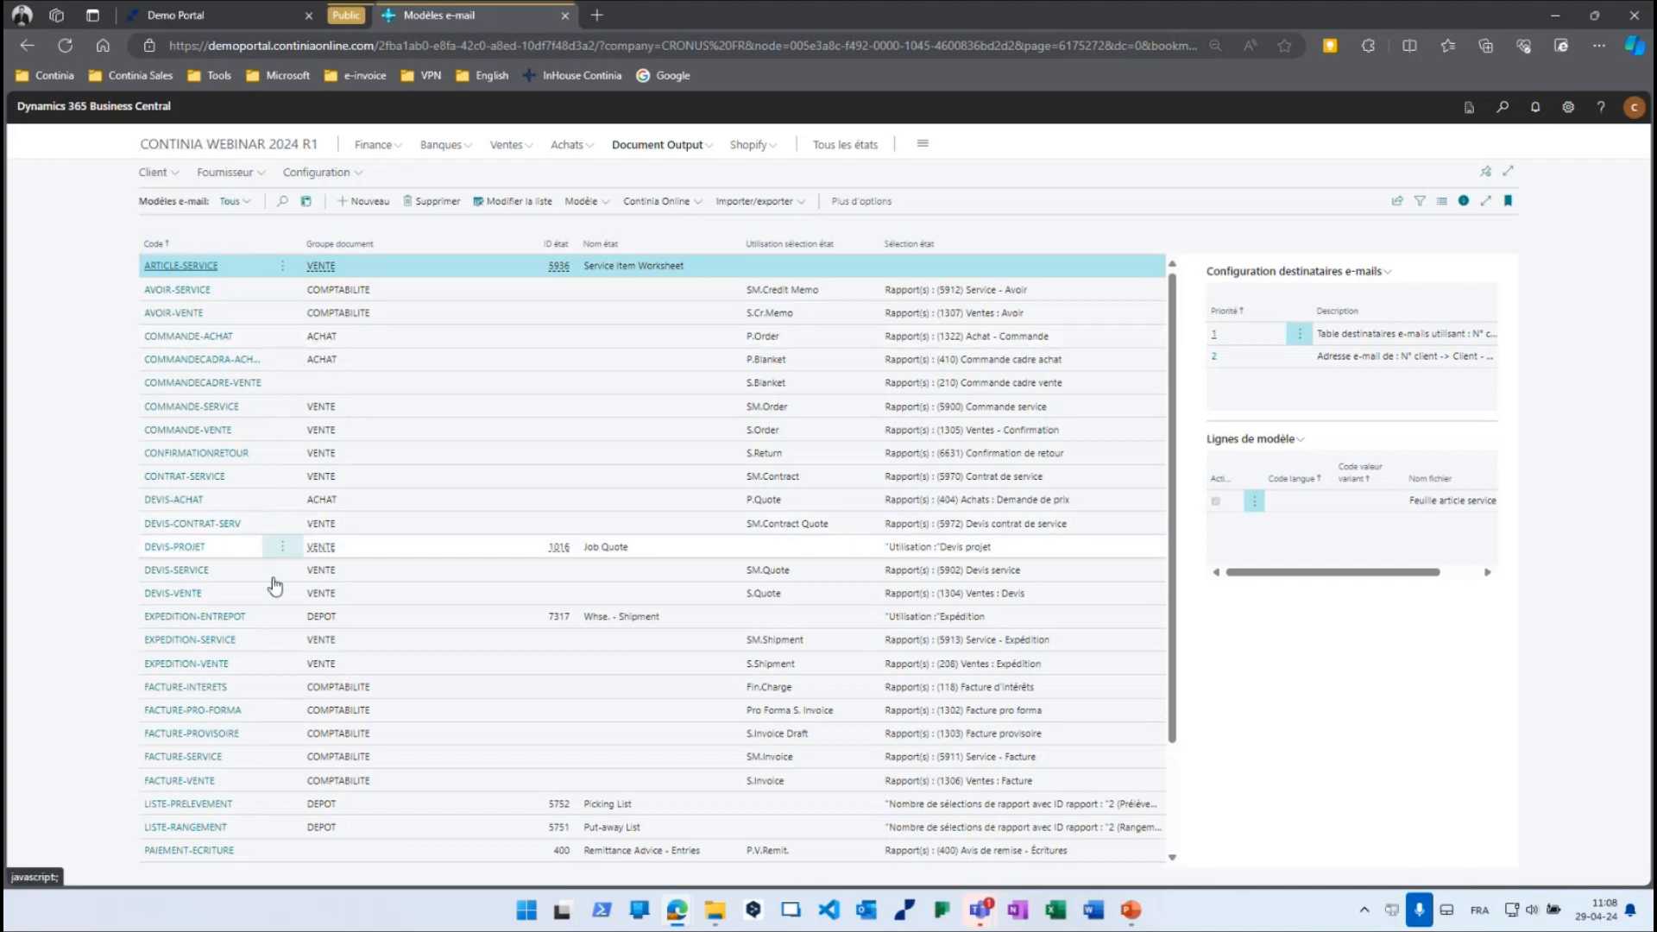
Open the e-mail recipient configuration of the FACTURE-VENTE template.
left_click(241, 780)
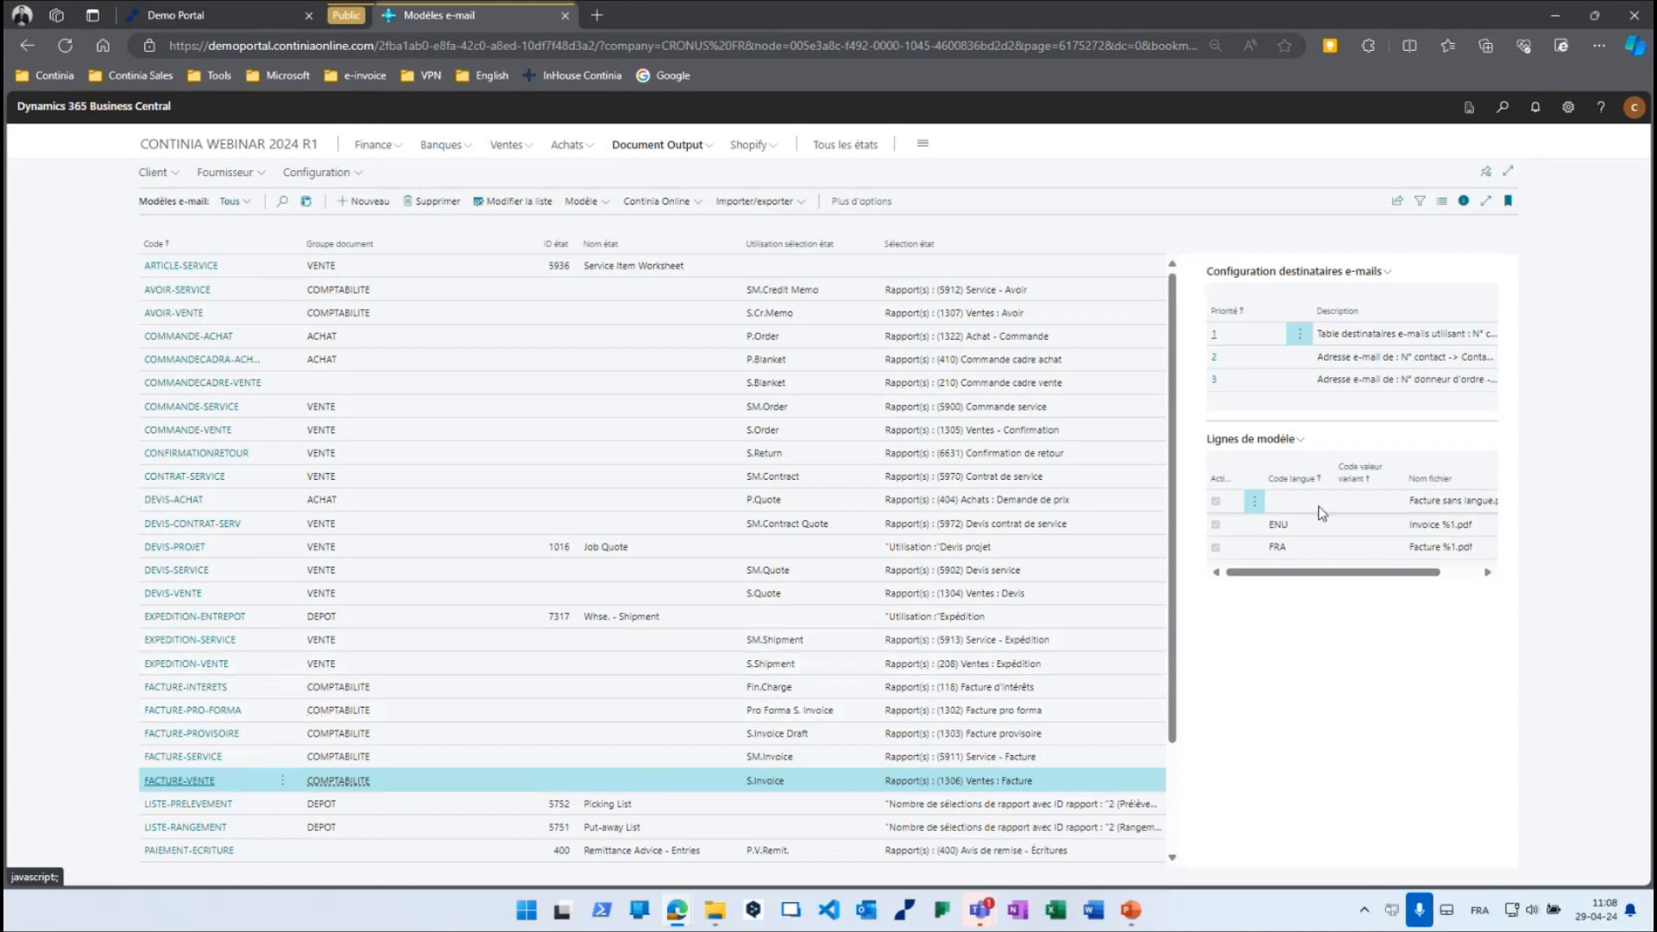
left_click(1386, 275)
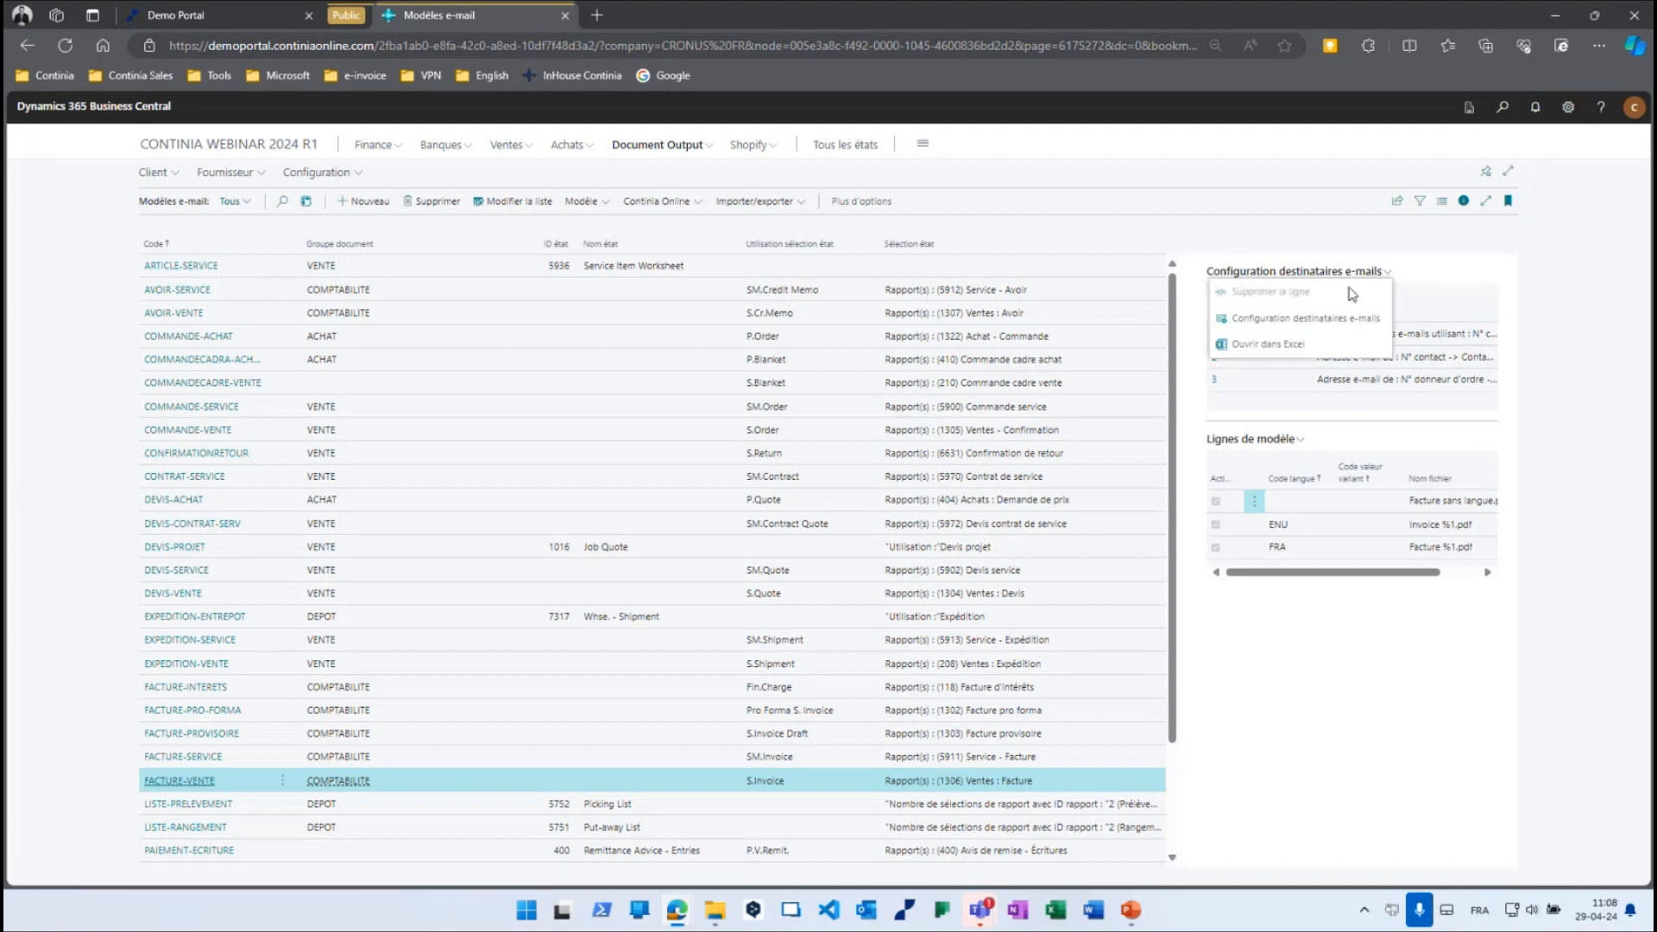
left_click(1274, 320)
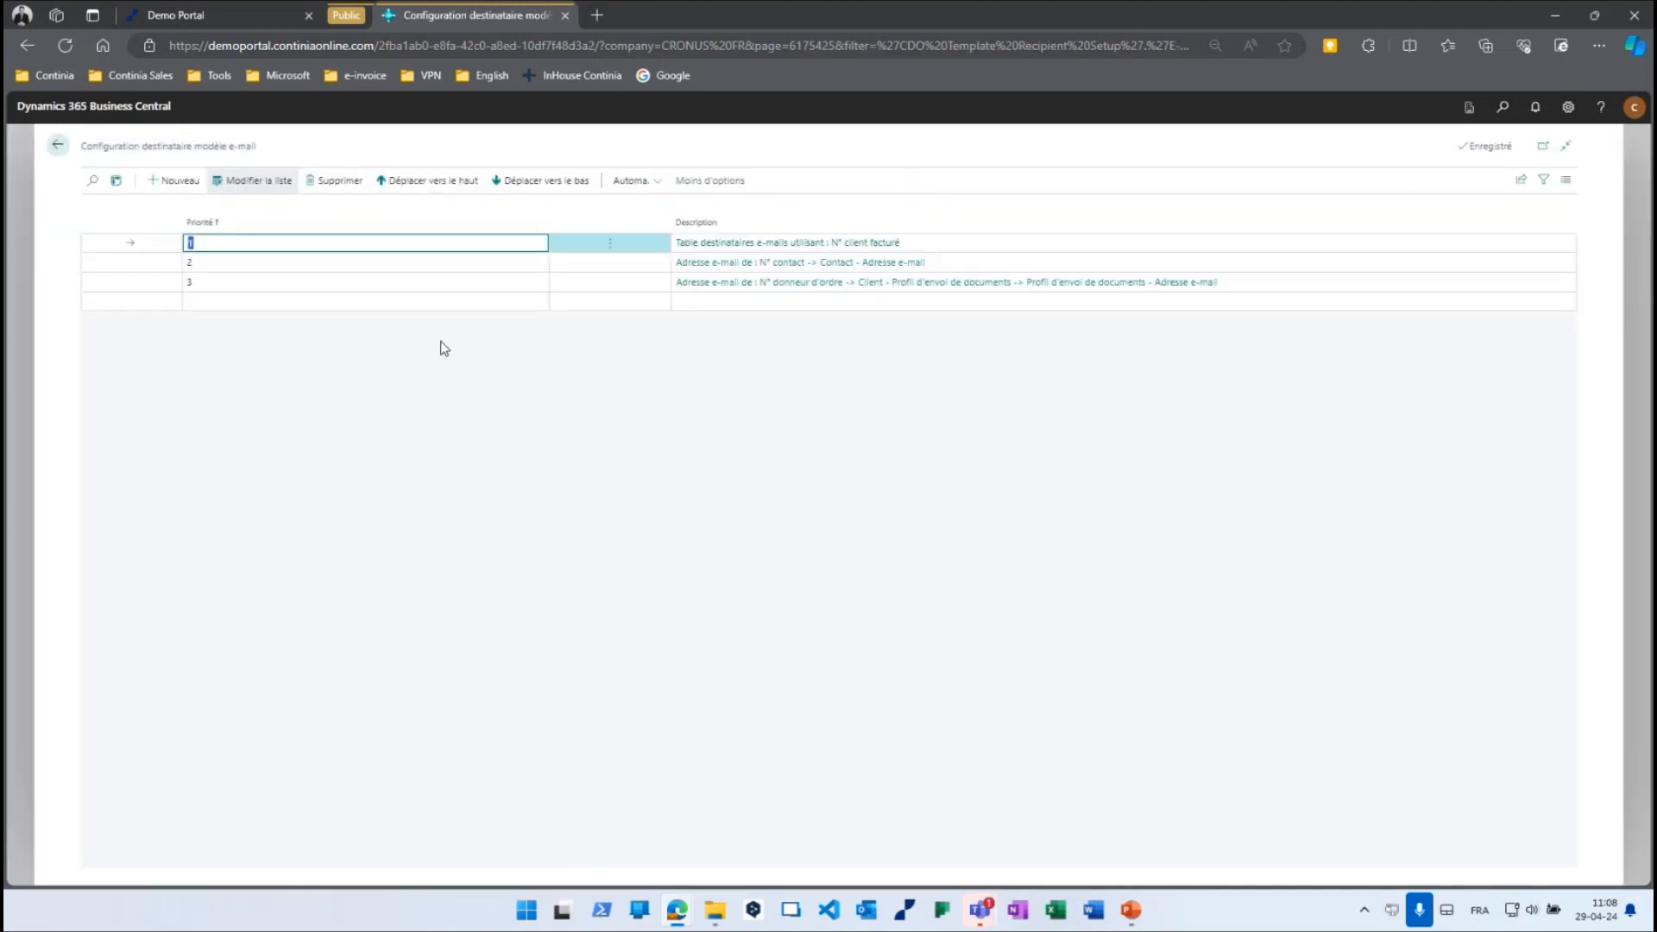
Inspect the priority 3 recipient's setup and the fields available for its e-mail address, then return to the template list without changes.
left_click(708, 285)
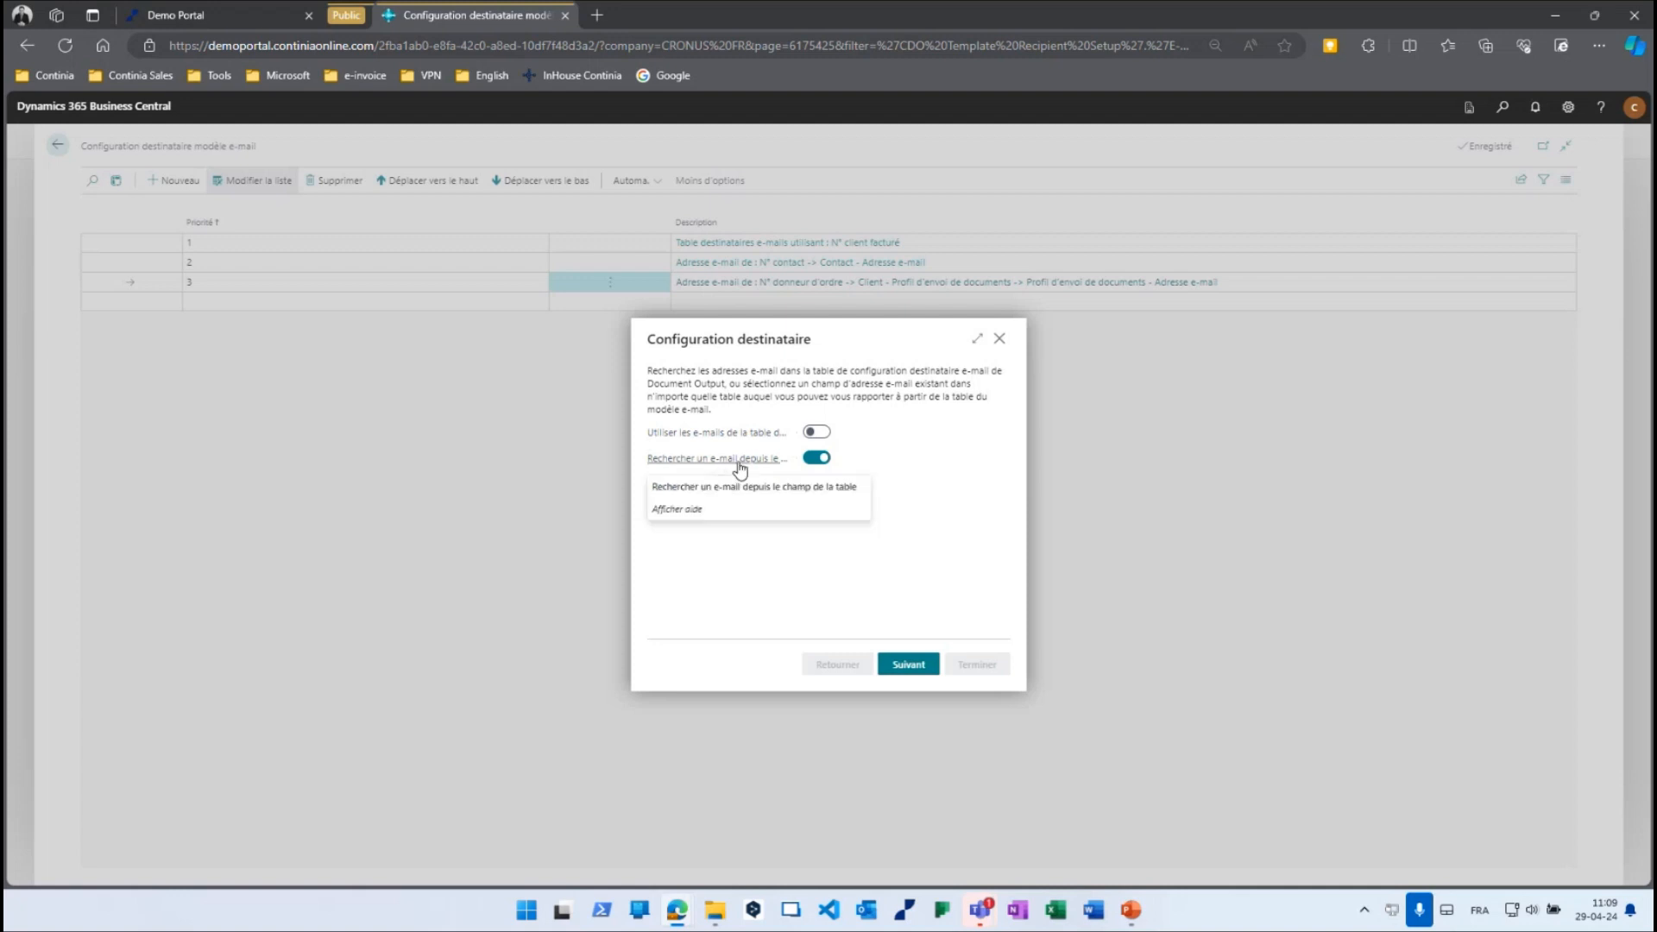
left_click(915, 672)
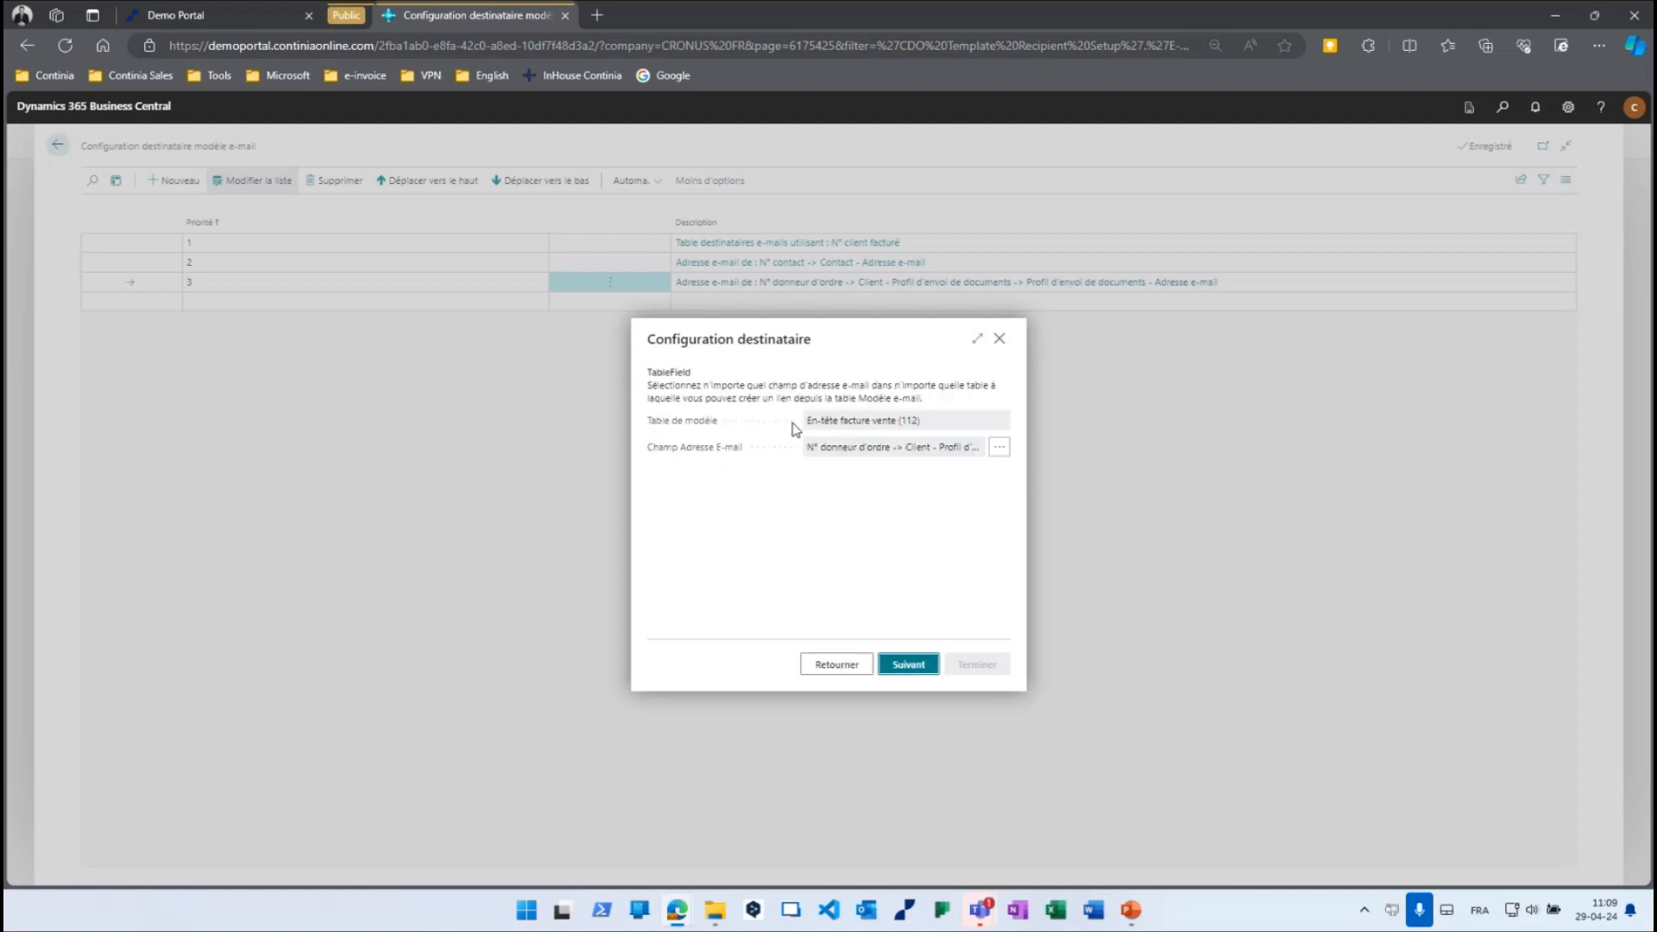
left_click(997, 448)
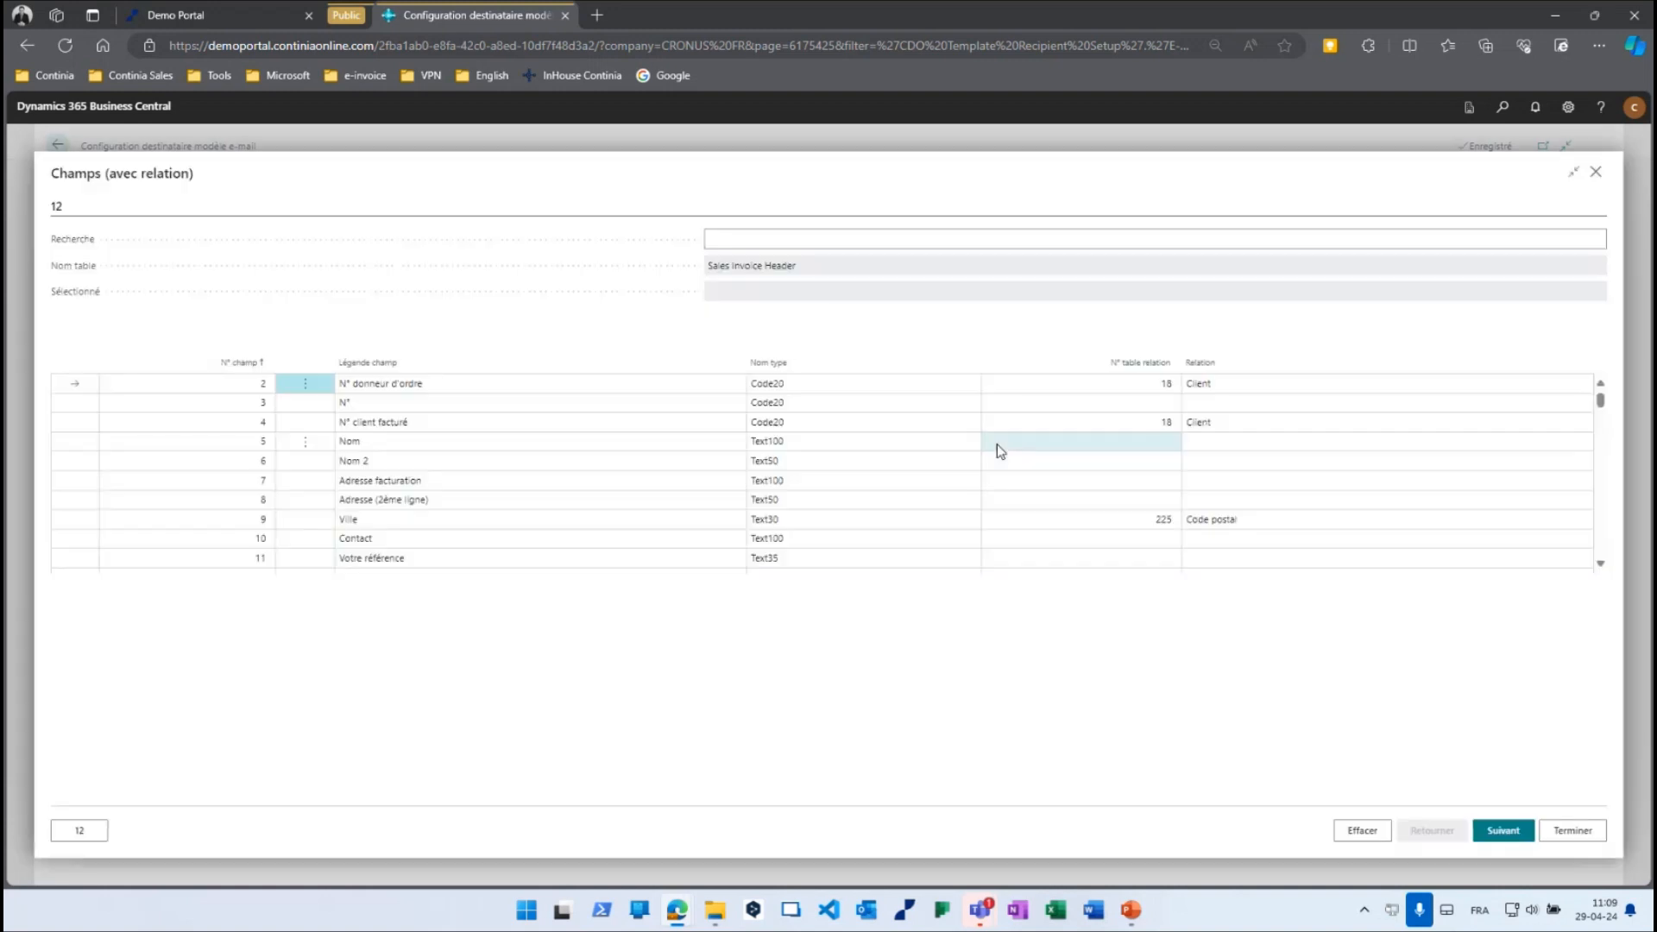
scroll(625, 405, "down", 3)
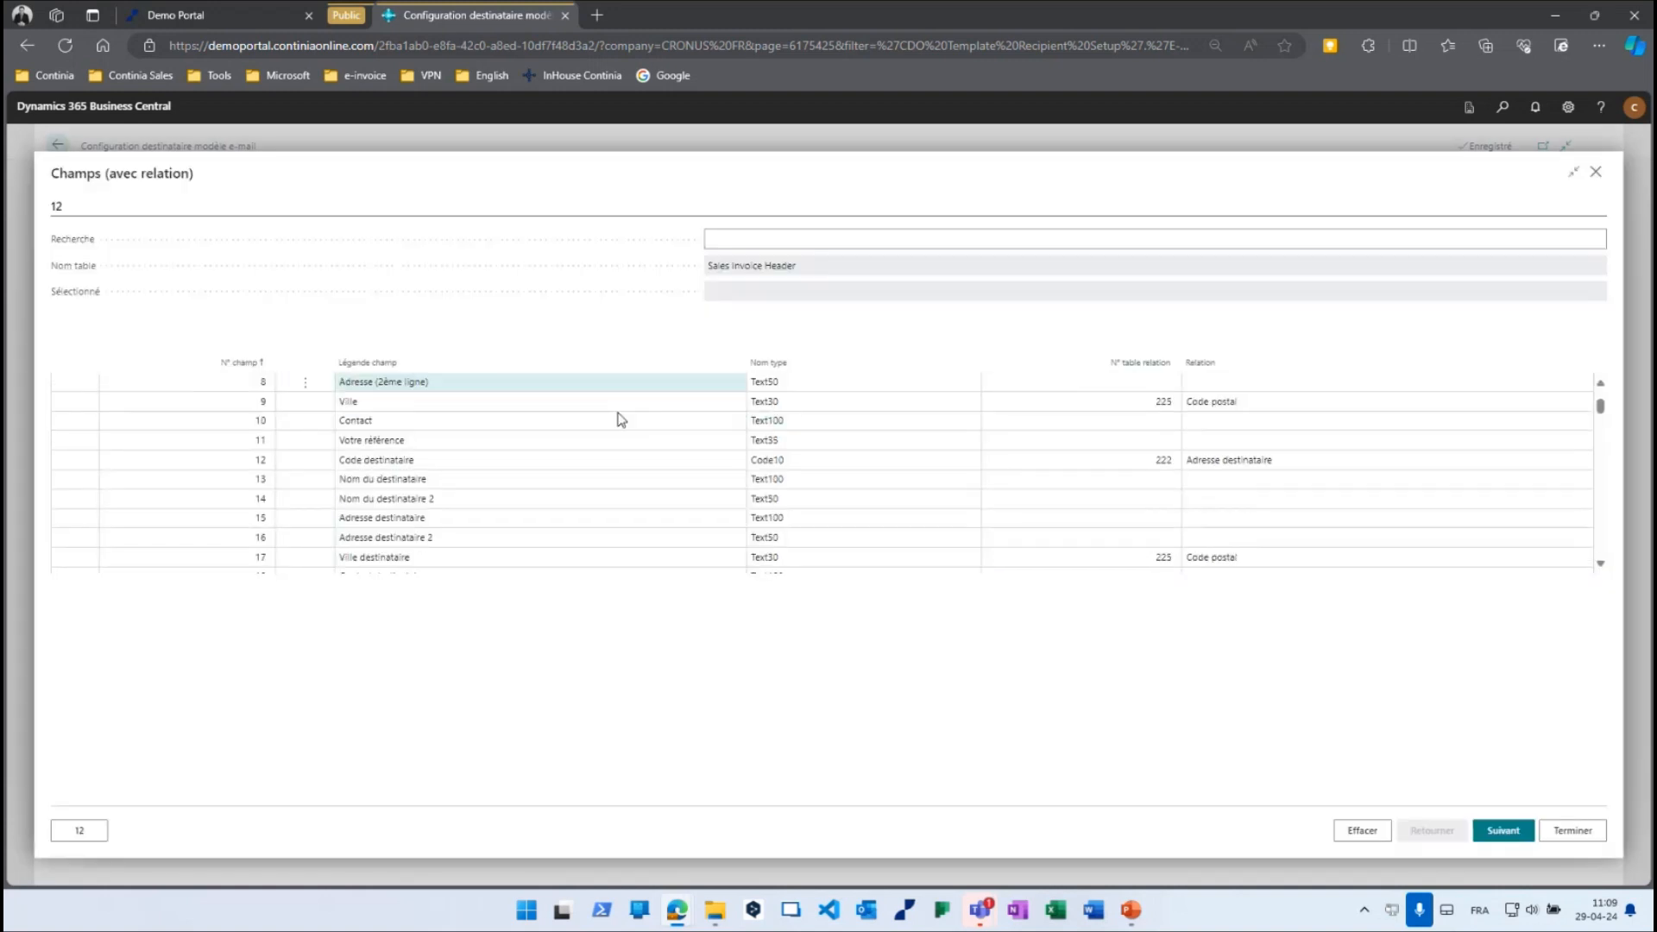
scroll(621, 419, "down", 5)
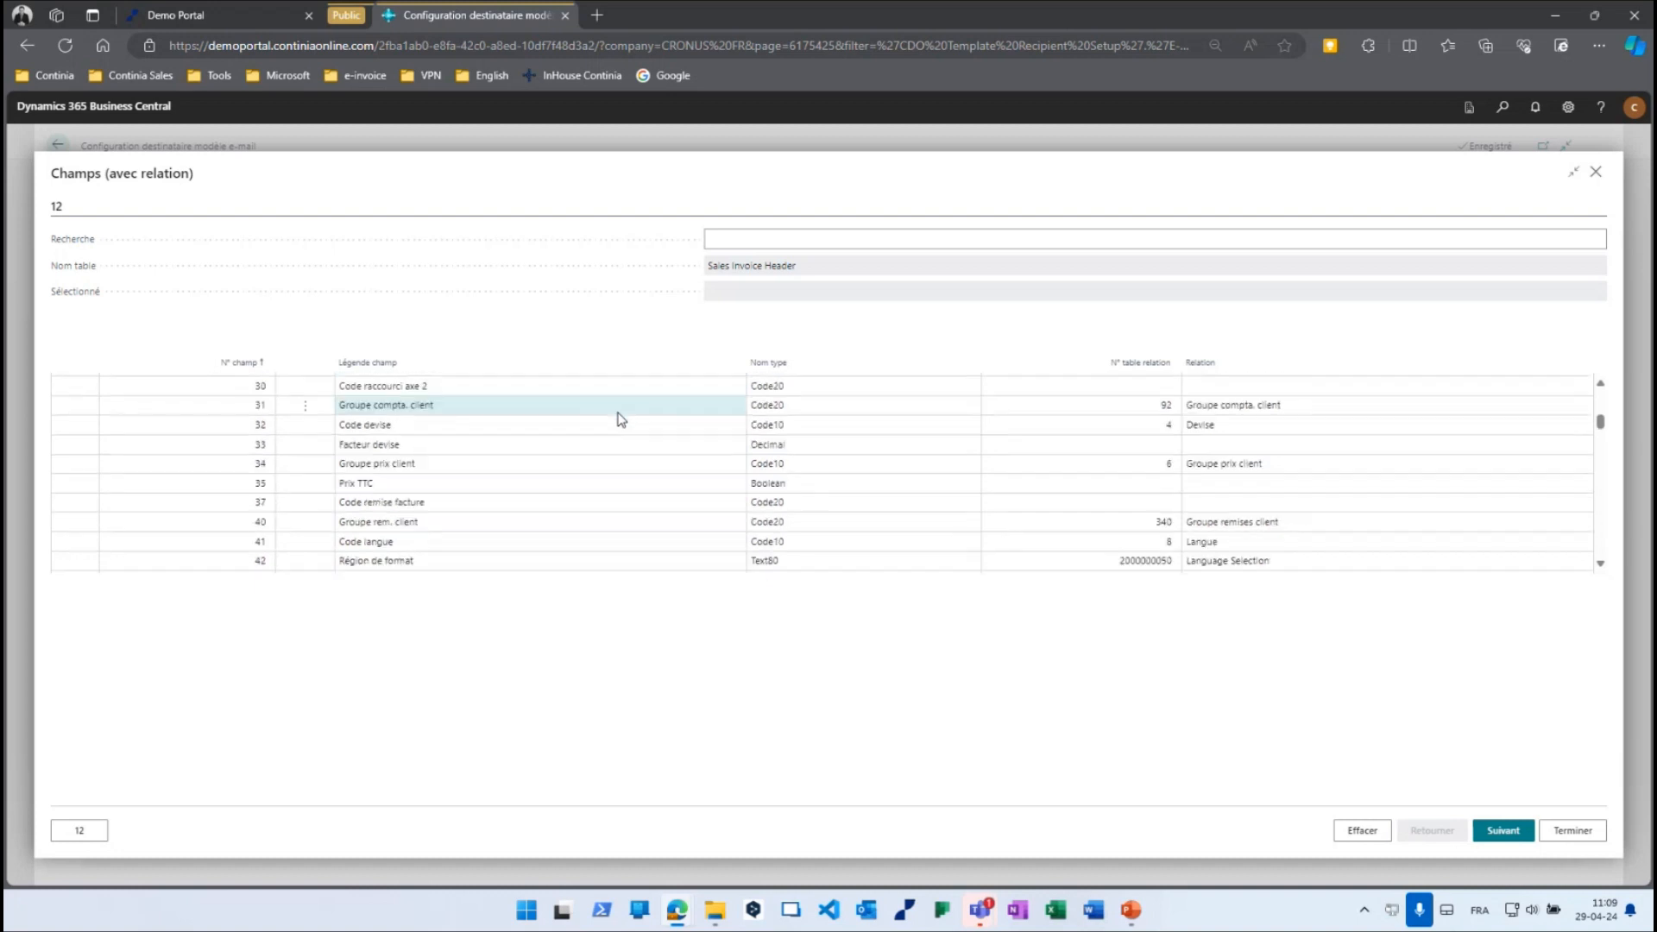
scroll(620, 423, "down", 4)
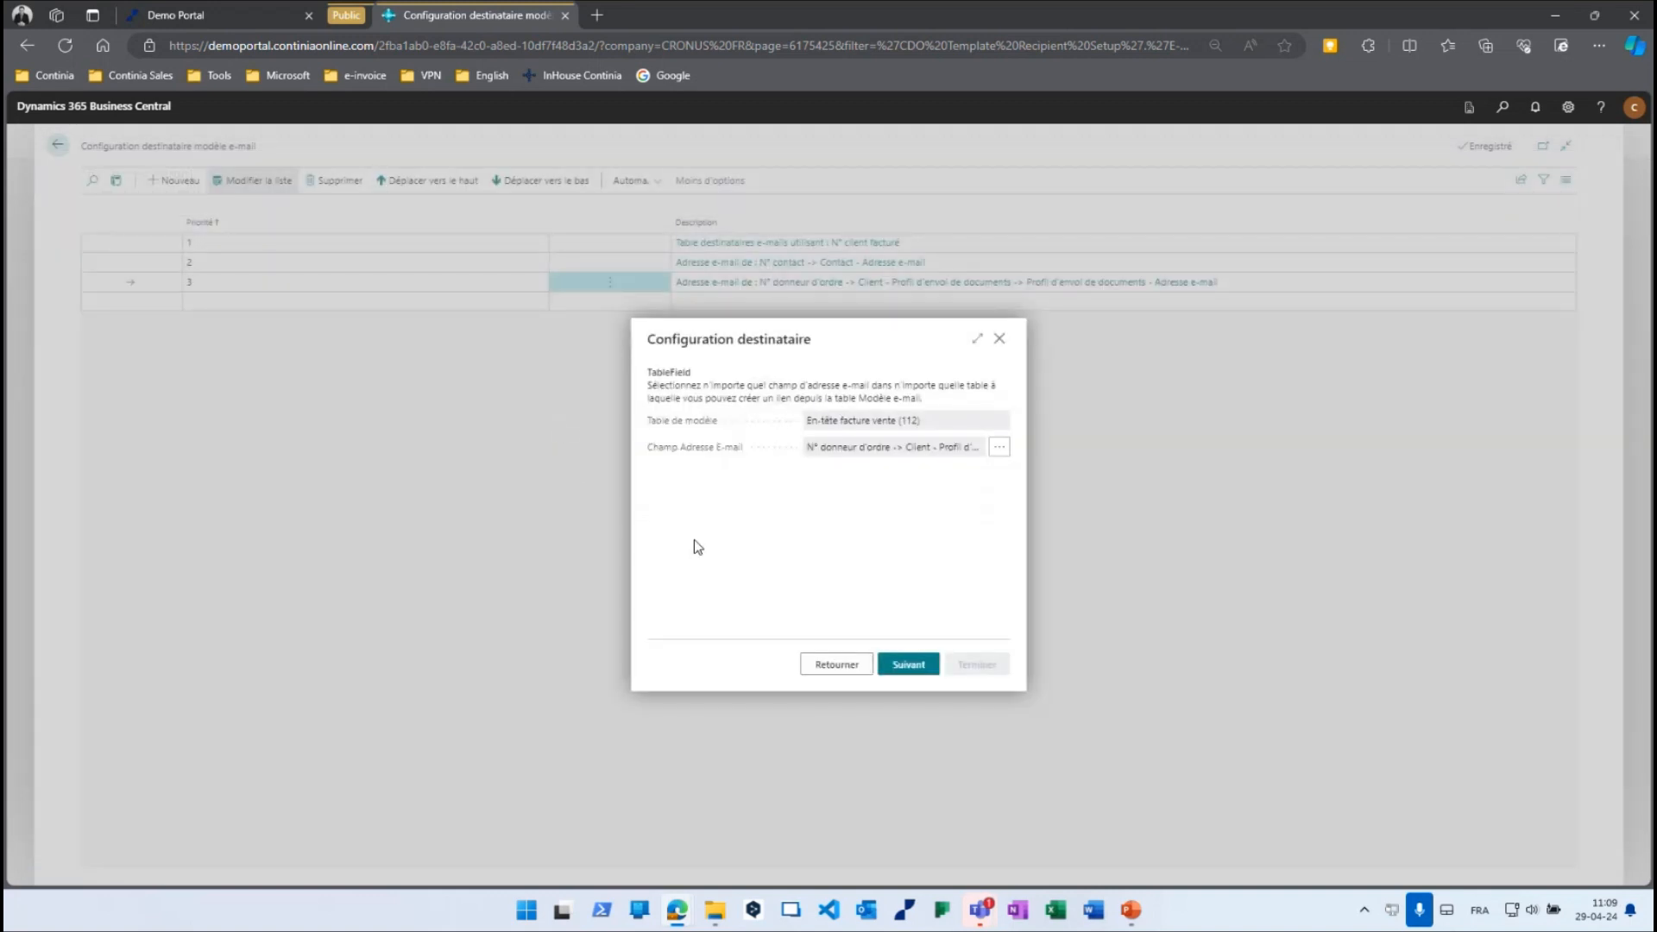
key("Escape")
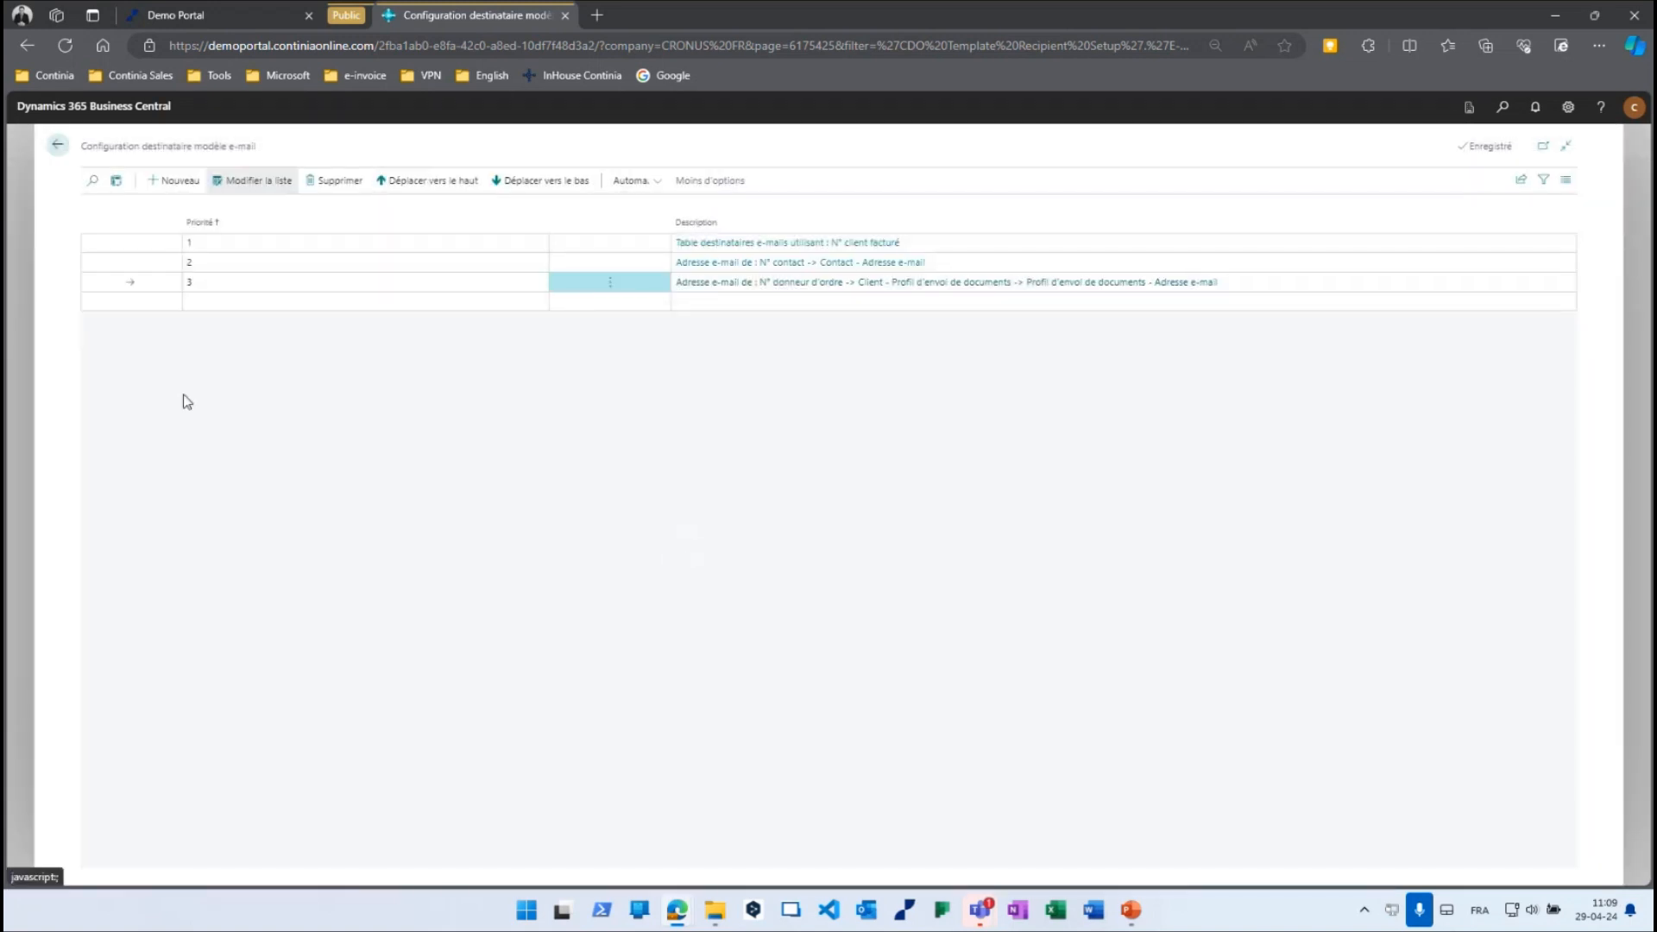
left_click(56, 148)
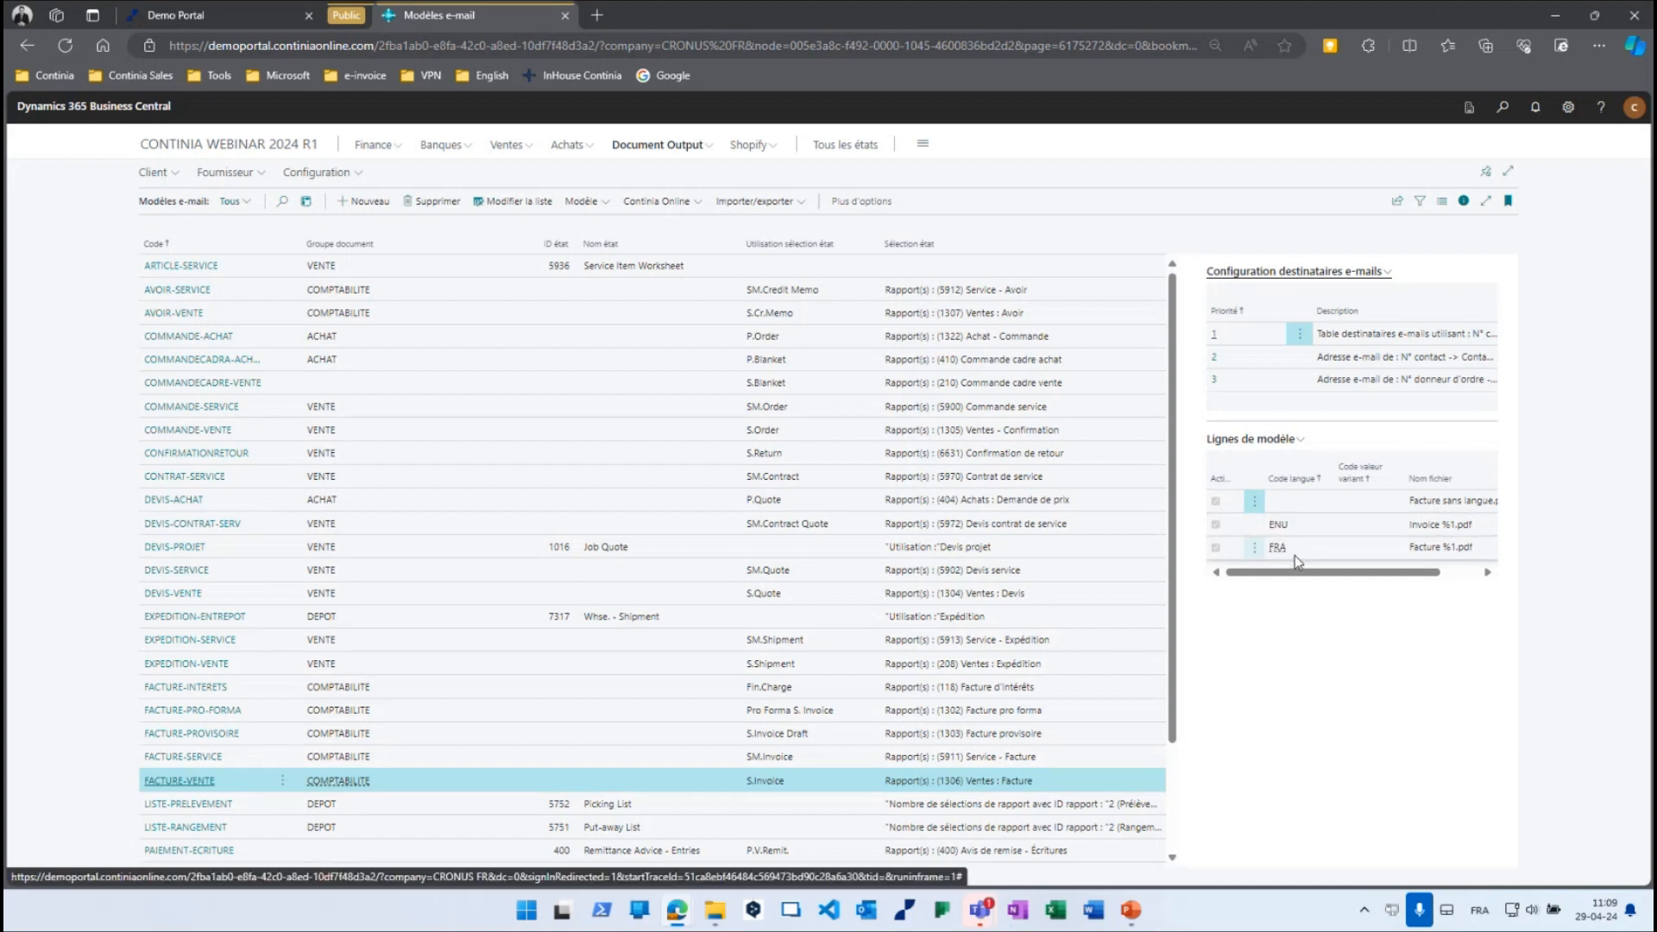
View the HTML e-mail template of FACTURE-VENTE's FRA line and return to the template list.
left_click(1316, 554)
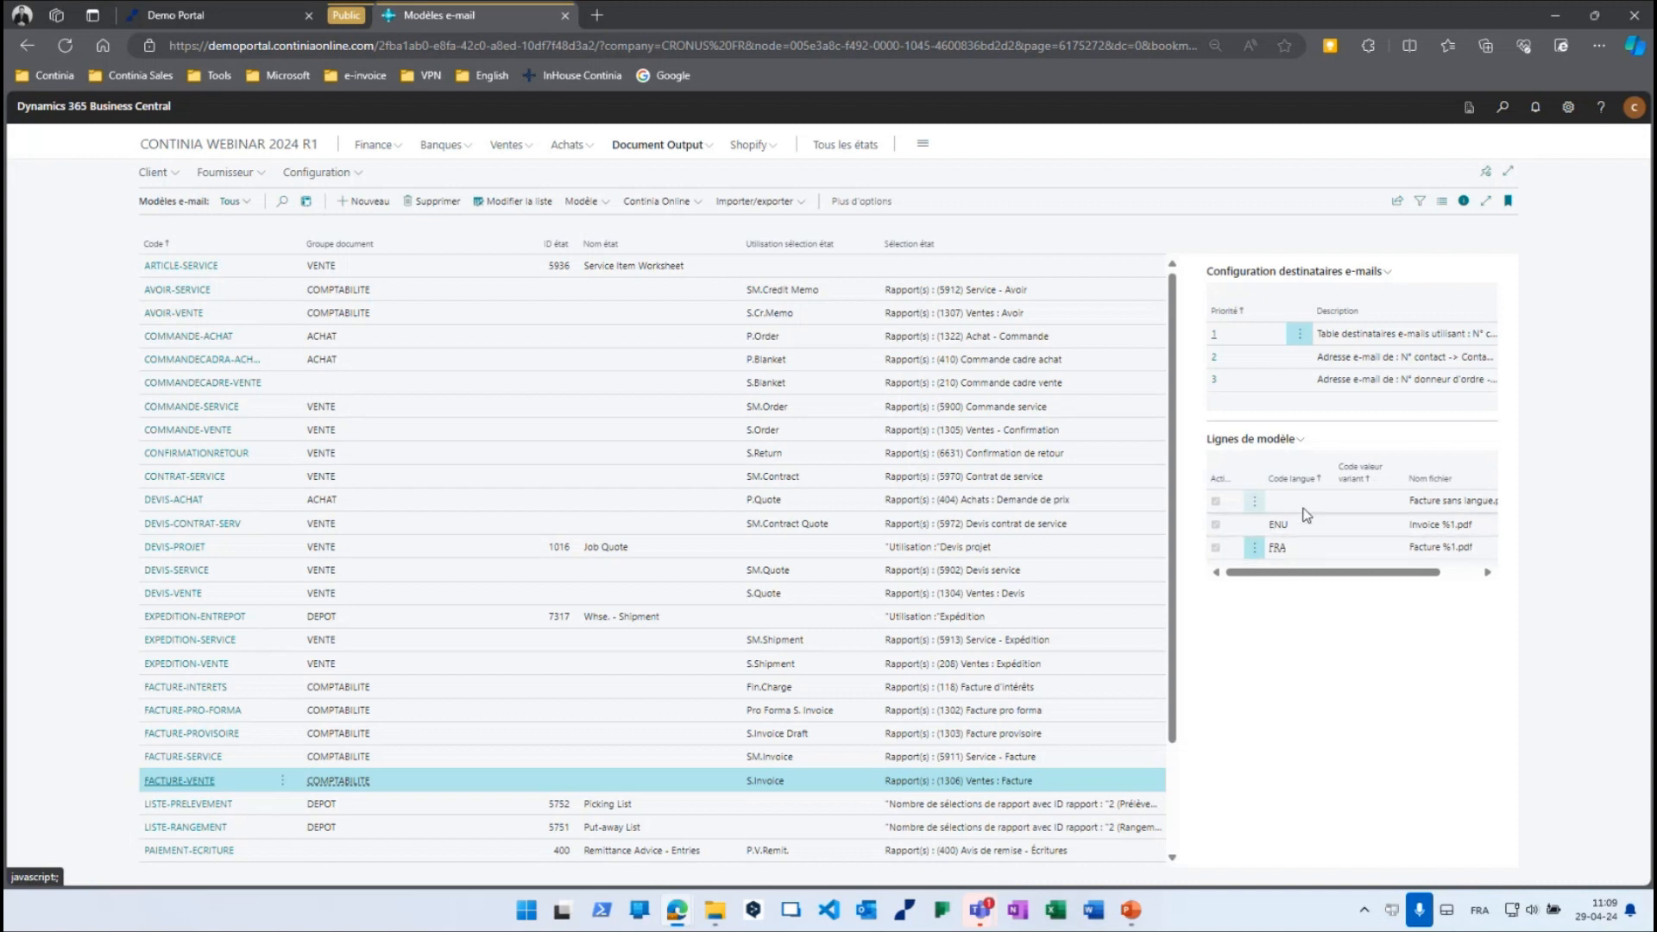
left_click(1301, 440)
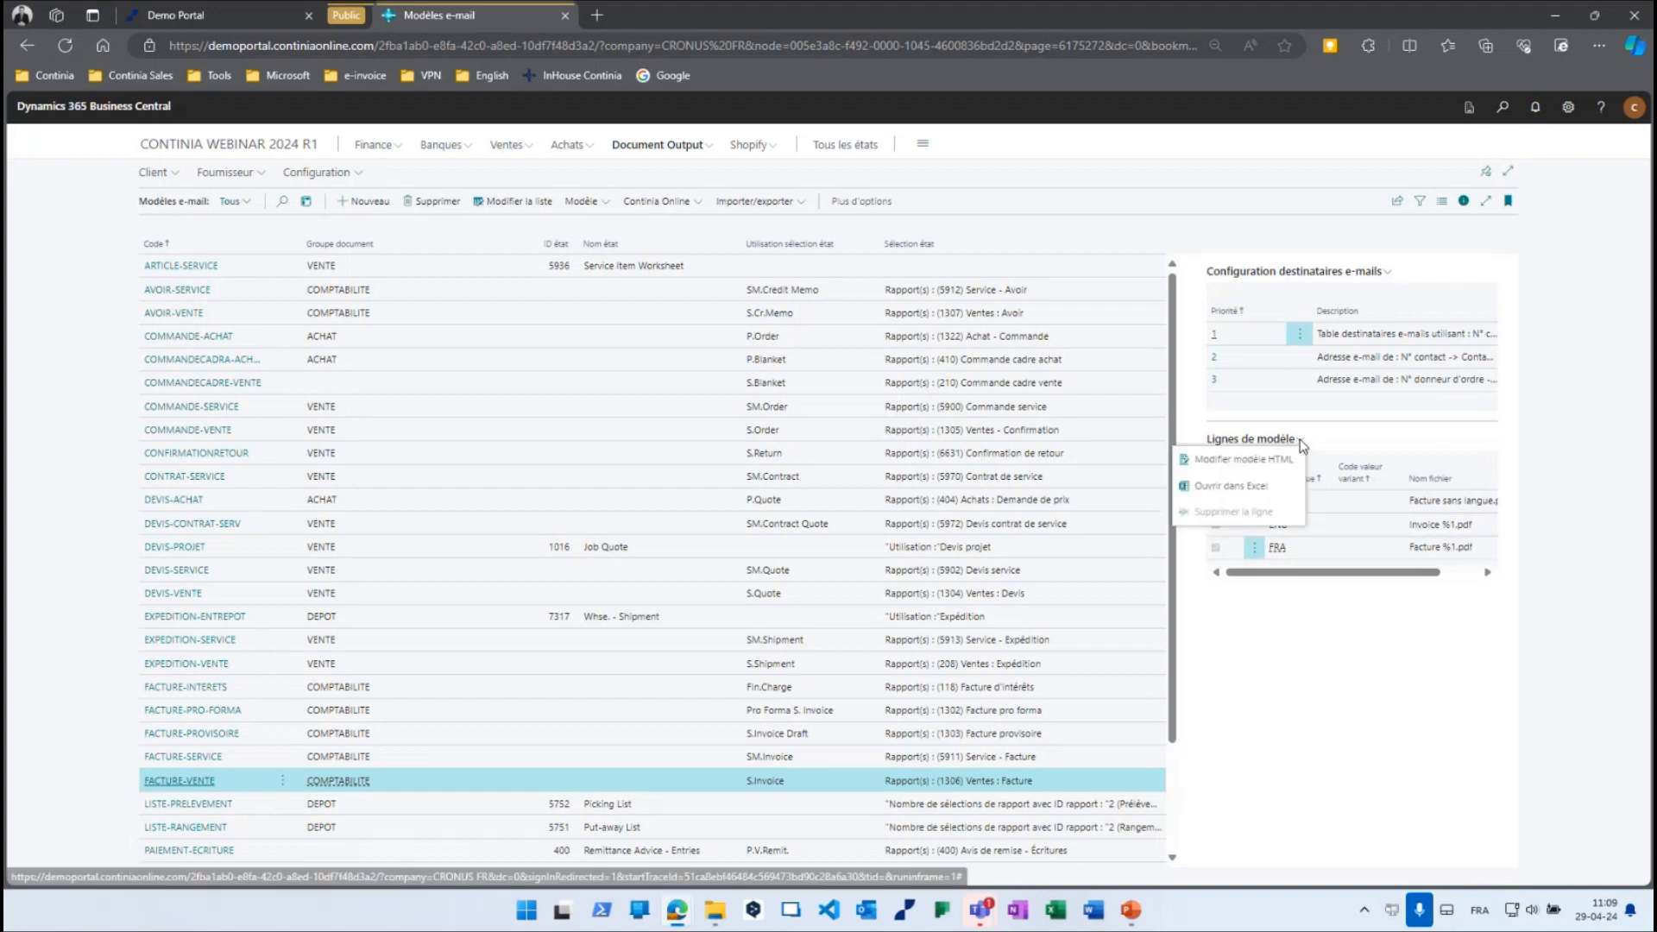
left_click(1255, 464)
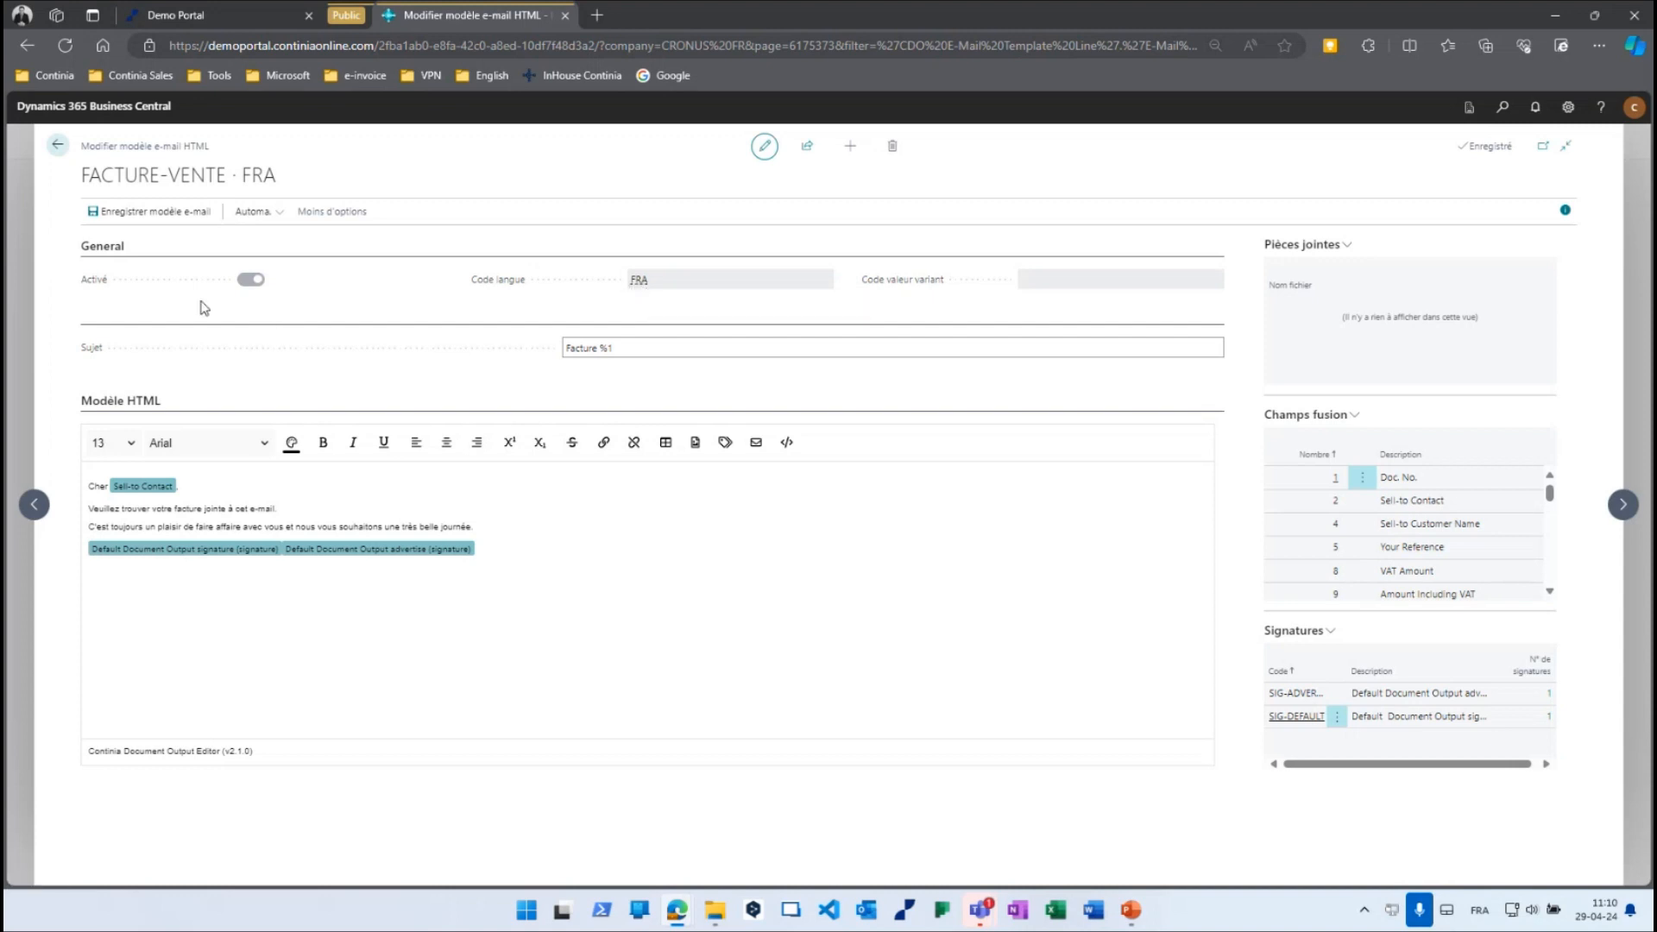
left_click(58, 147)
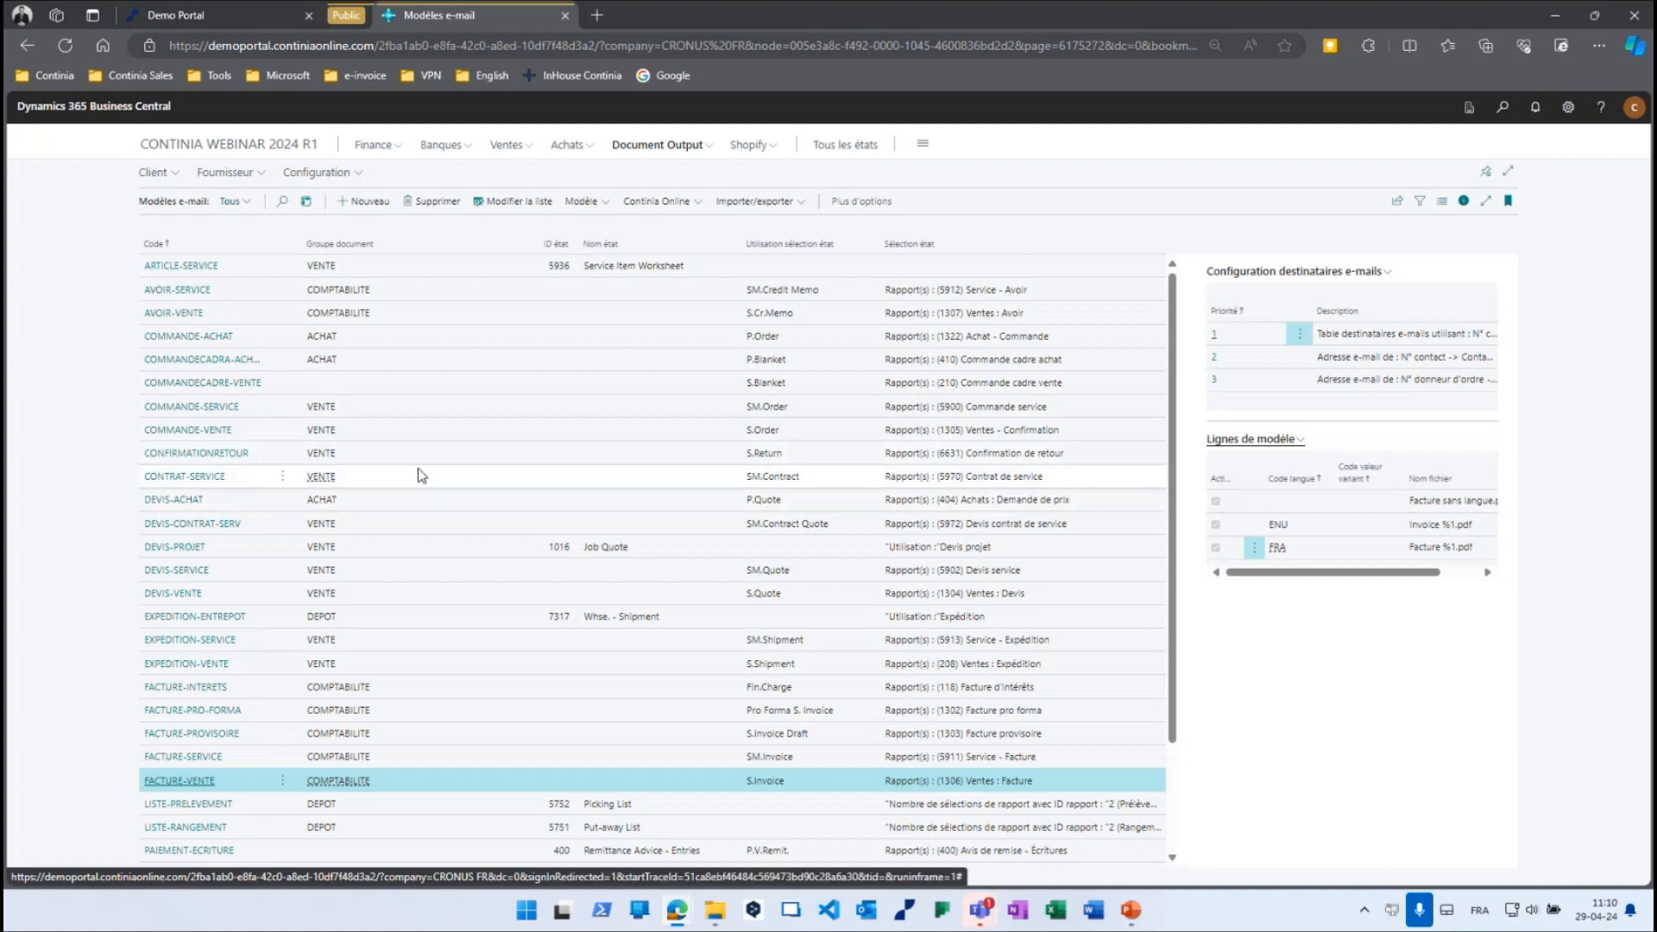
Open the FACTURE-VENTE template card with all its Général fields shown and review its sections.
left_click(199, 786)
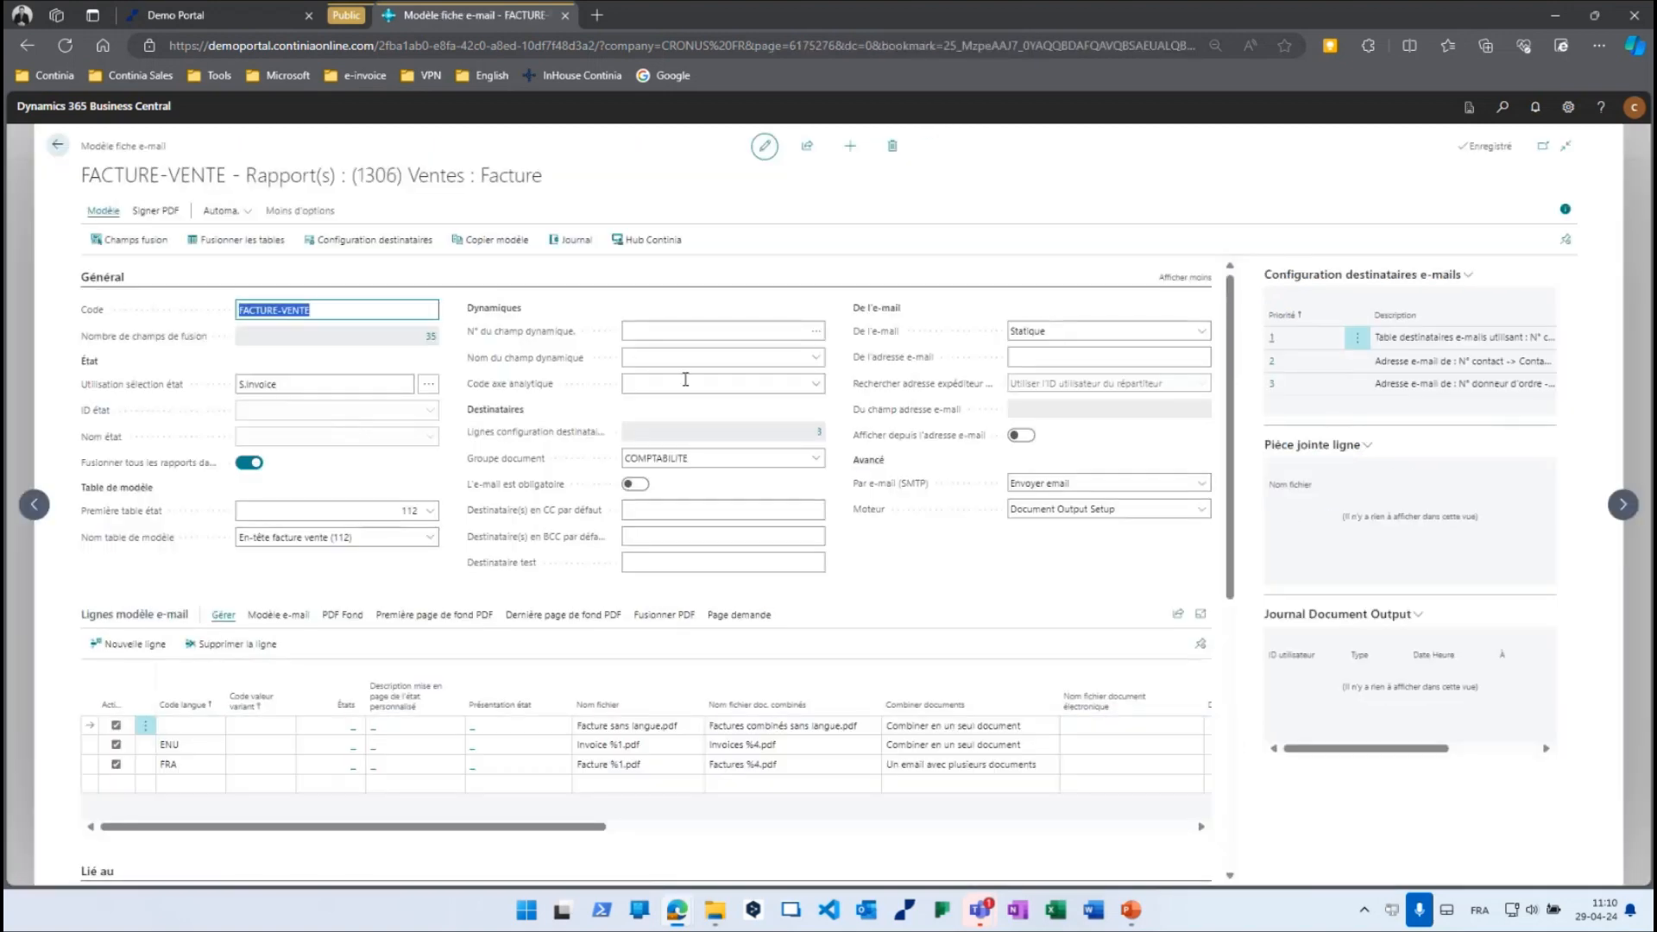
left_click(1182, 281)
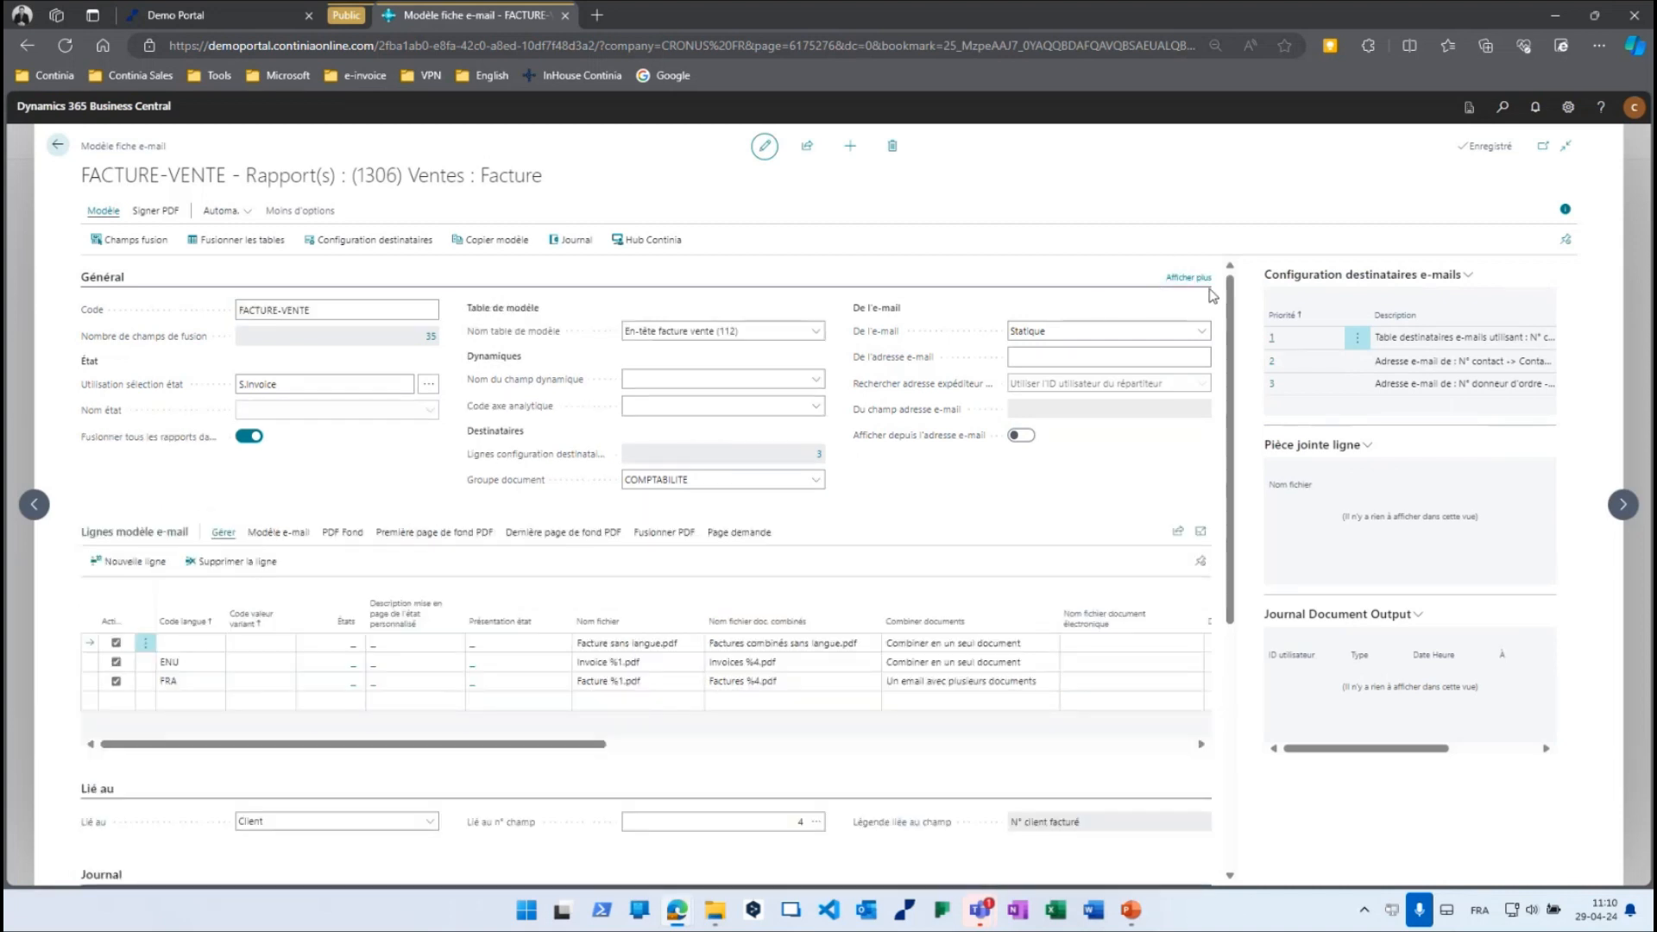
left_click(1194, 277)
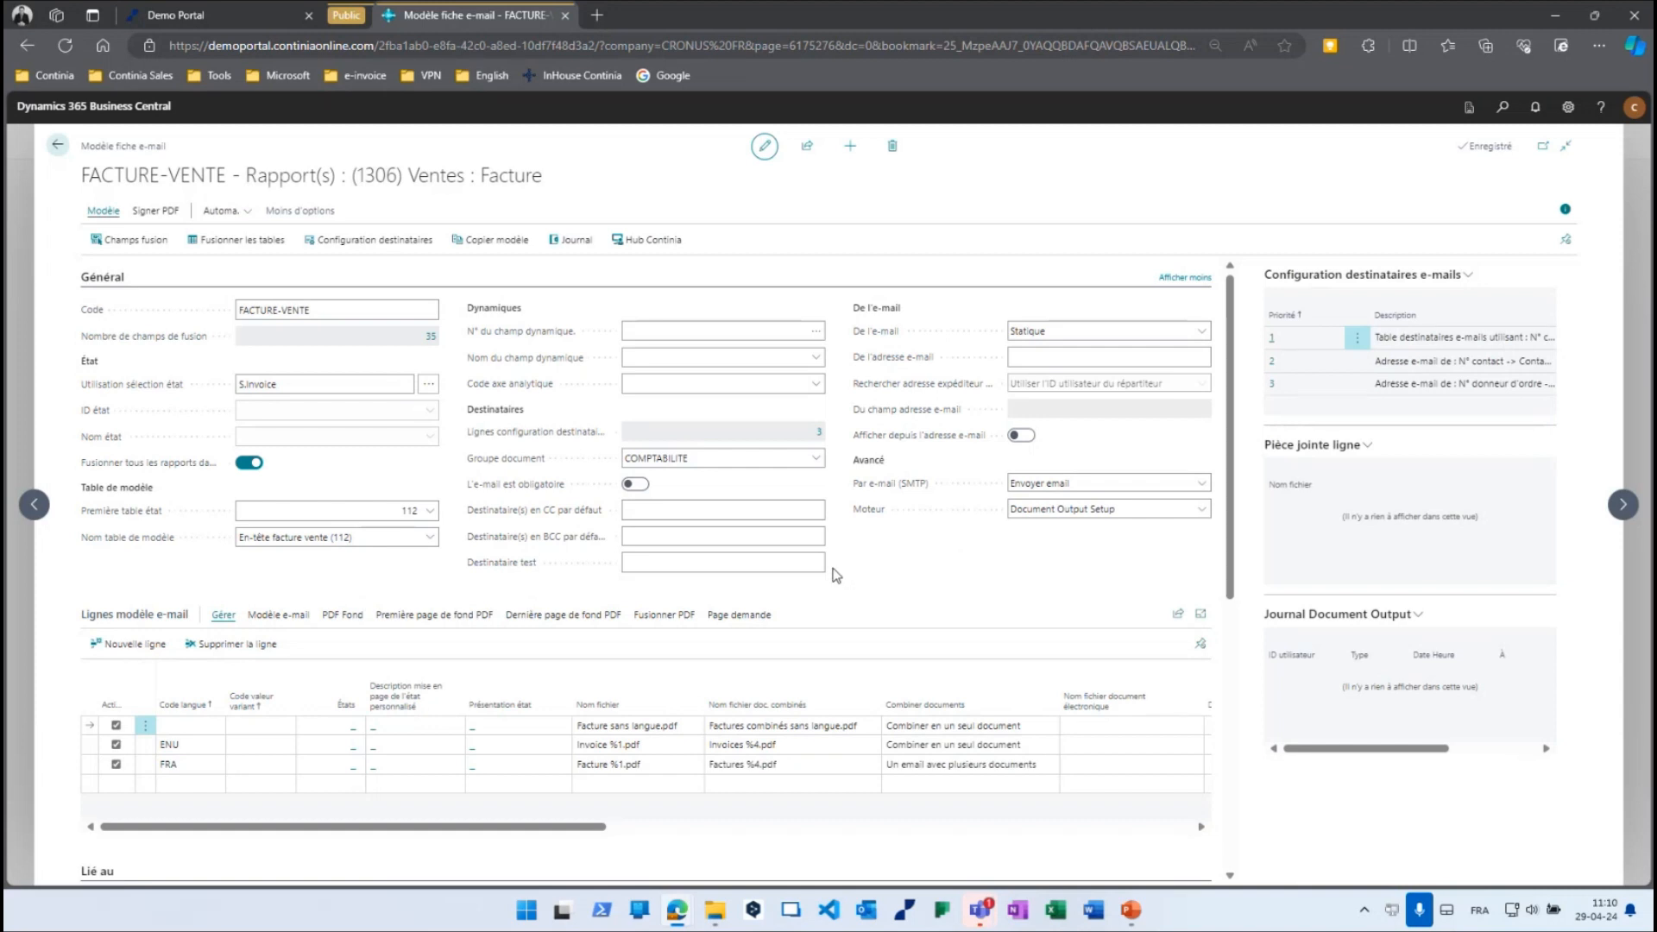
scroll(867, 557, "down", 6)
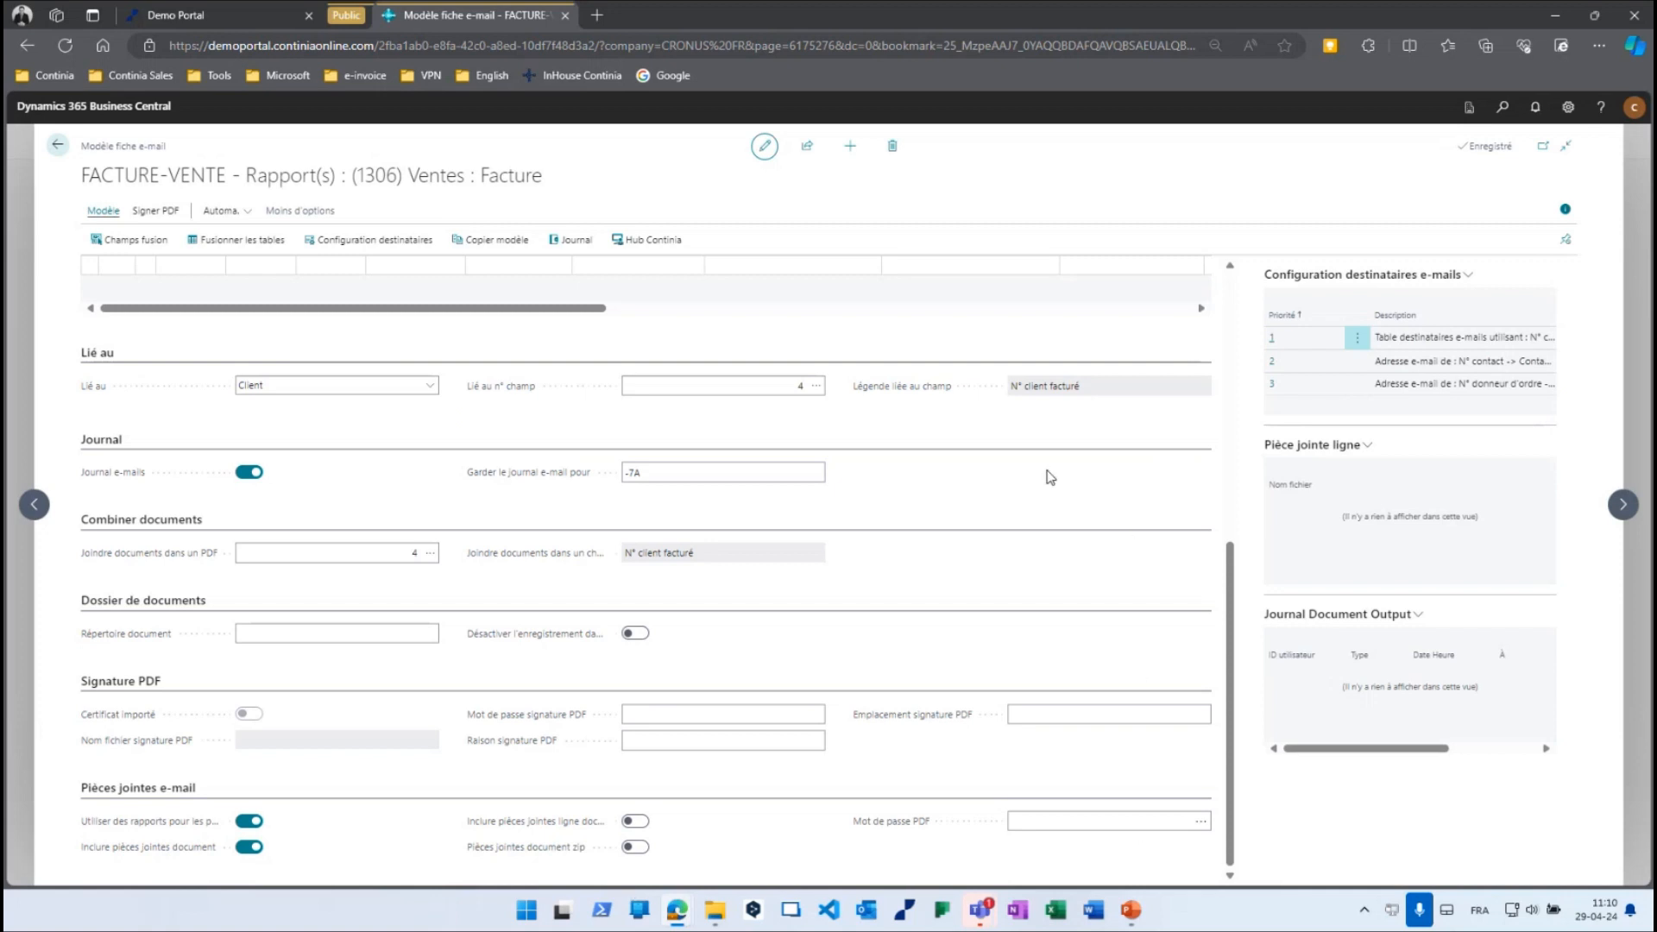
scroll(1028, 479, "up", 2)
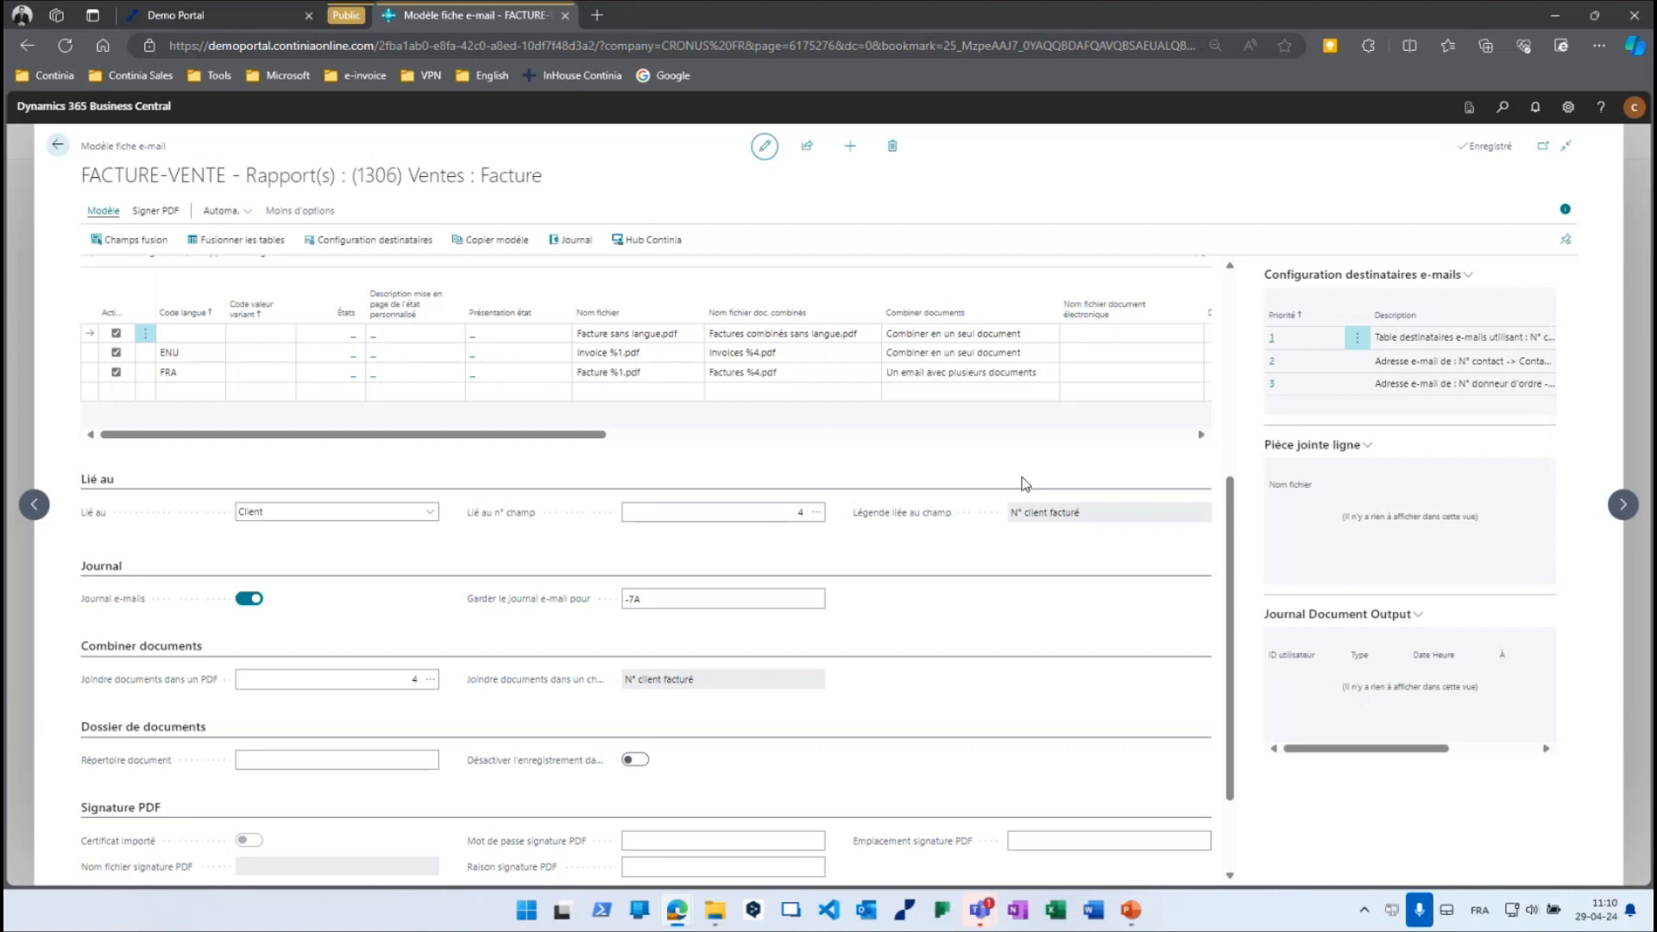
scroll(932, 464, "up", 6)
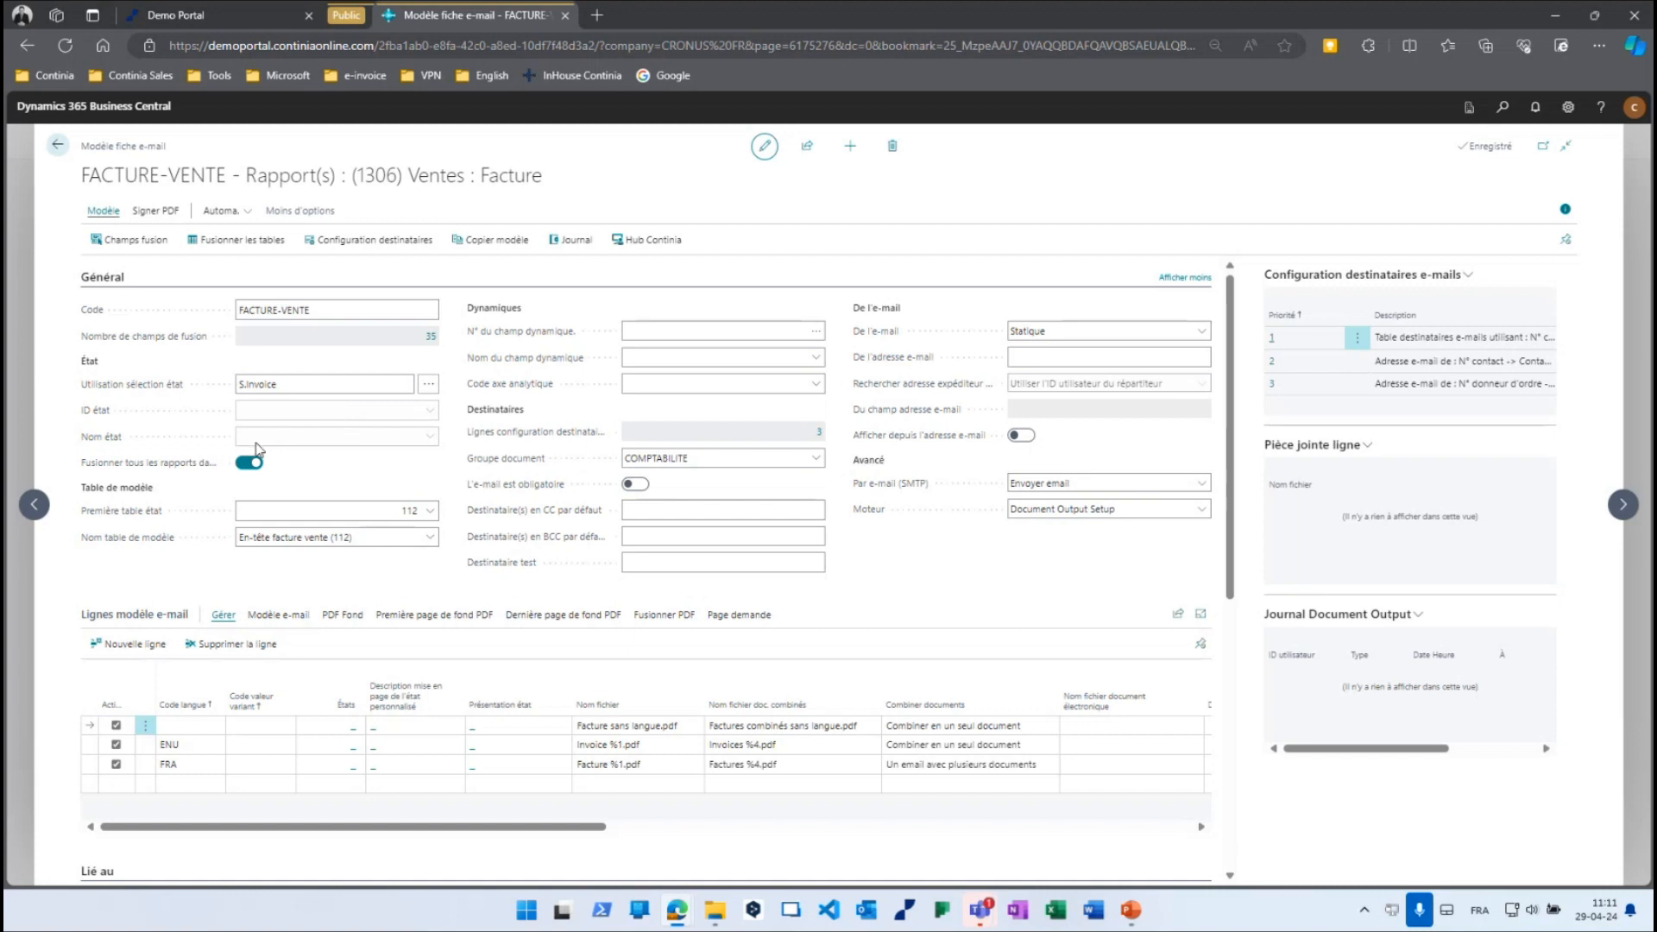
Check the help on merging all reports and the available Utilisation sélection état choices, keeping the current selection.
mouse_move(182, 470)
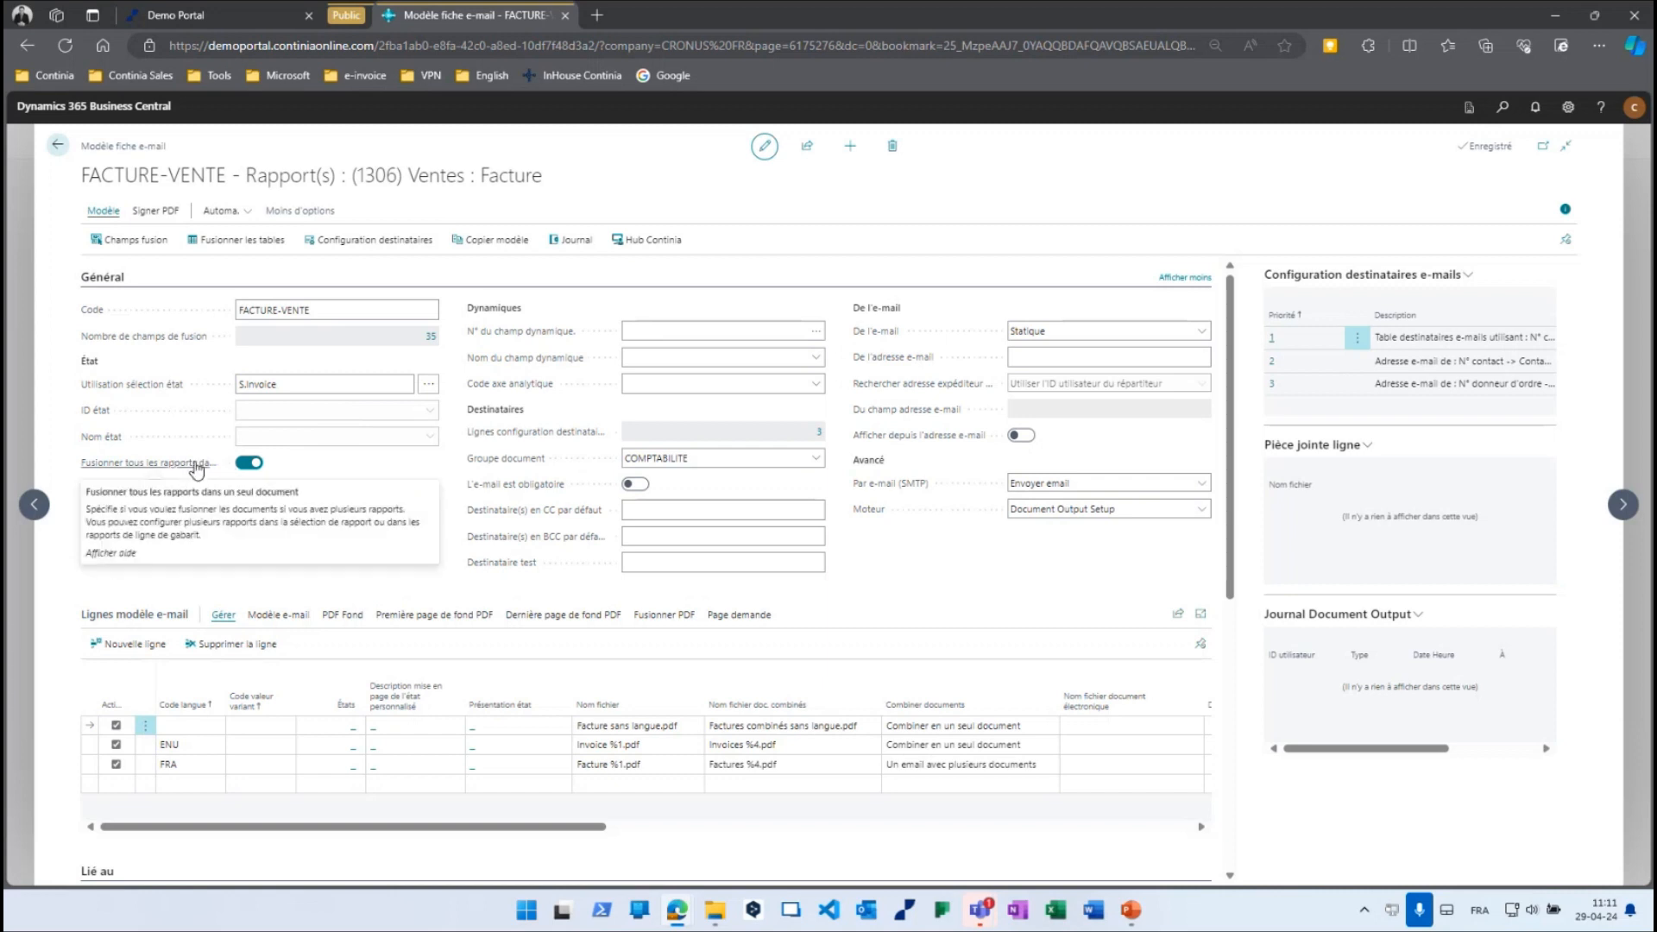
left_click(411, 384)
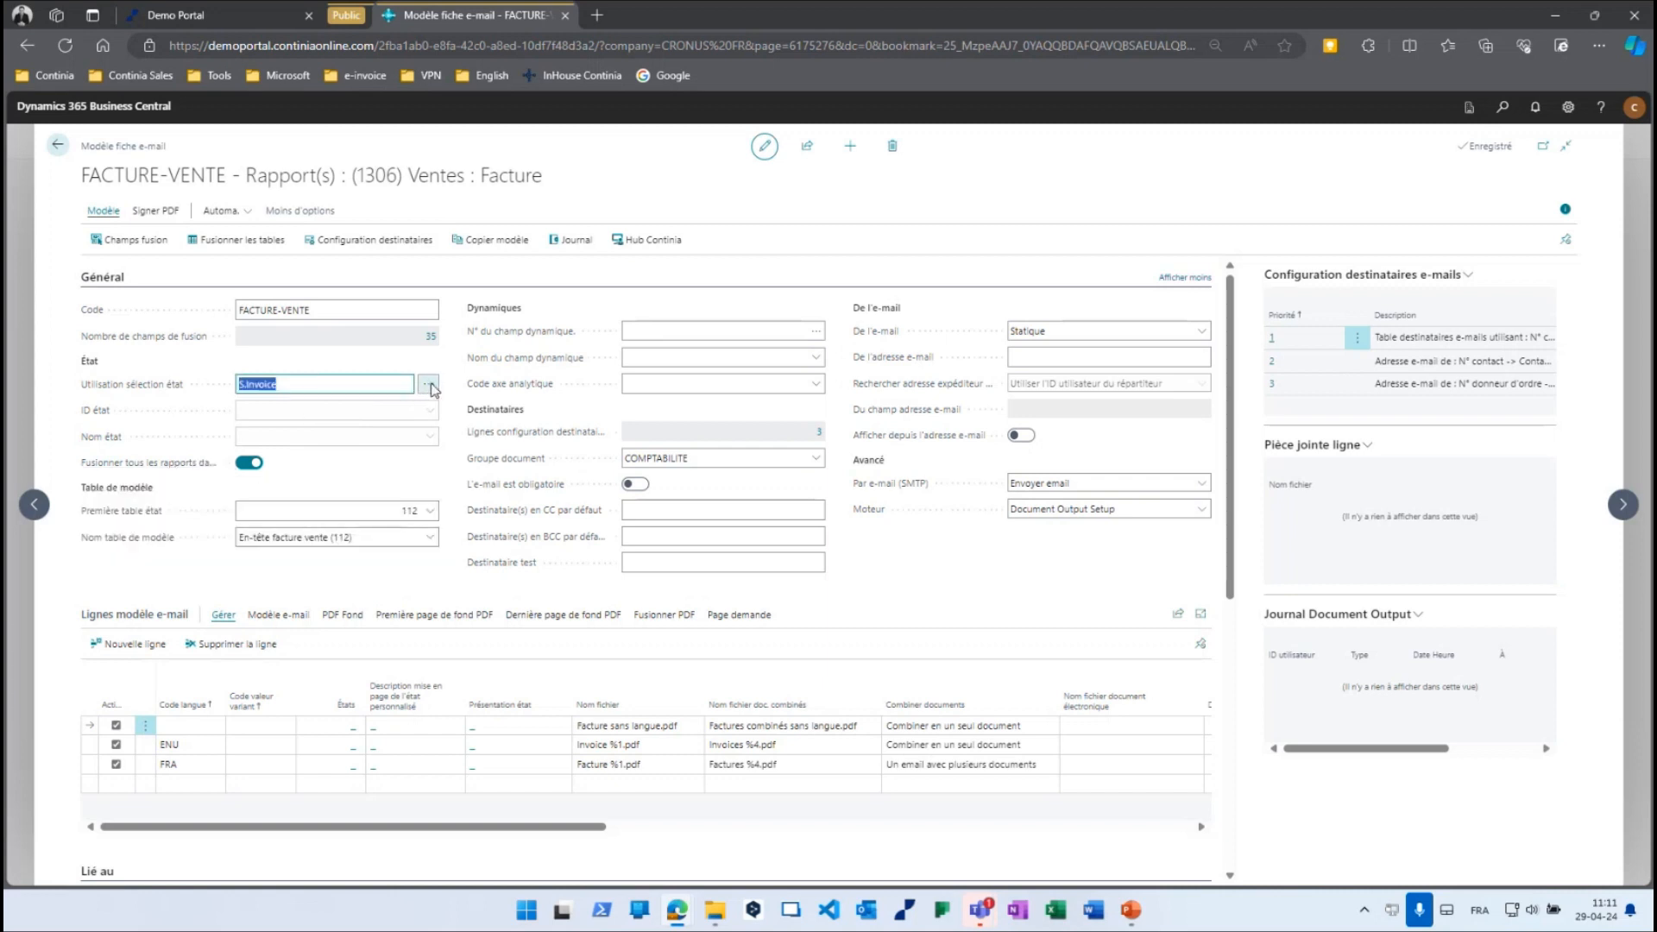
left_click(429, 385)
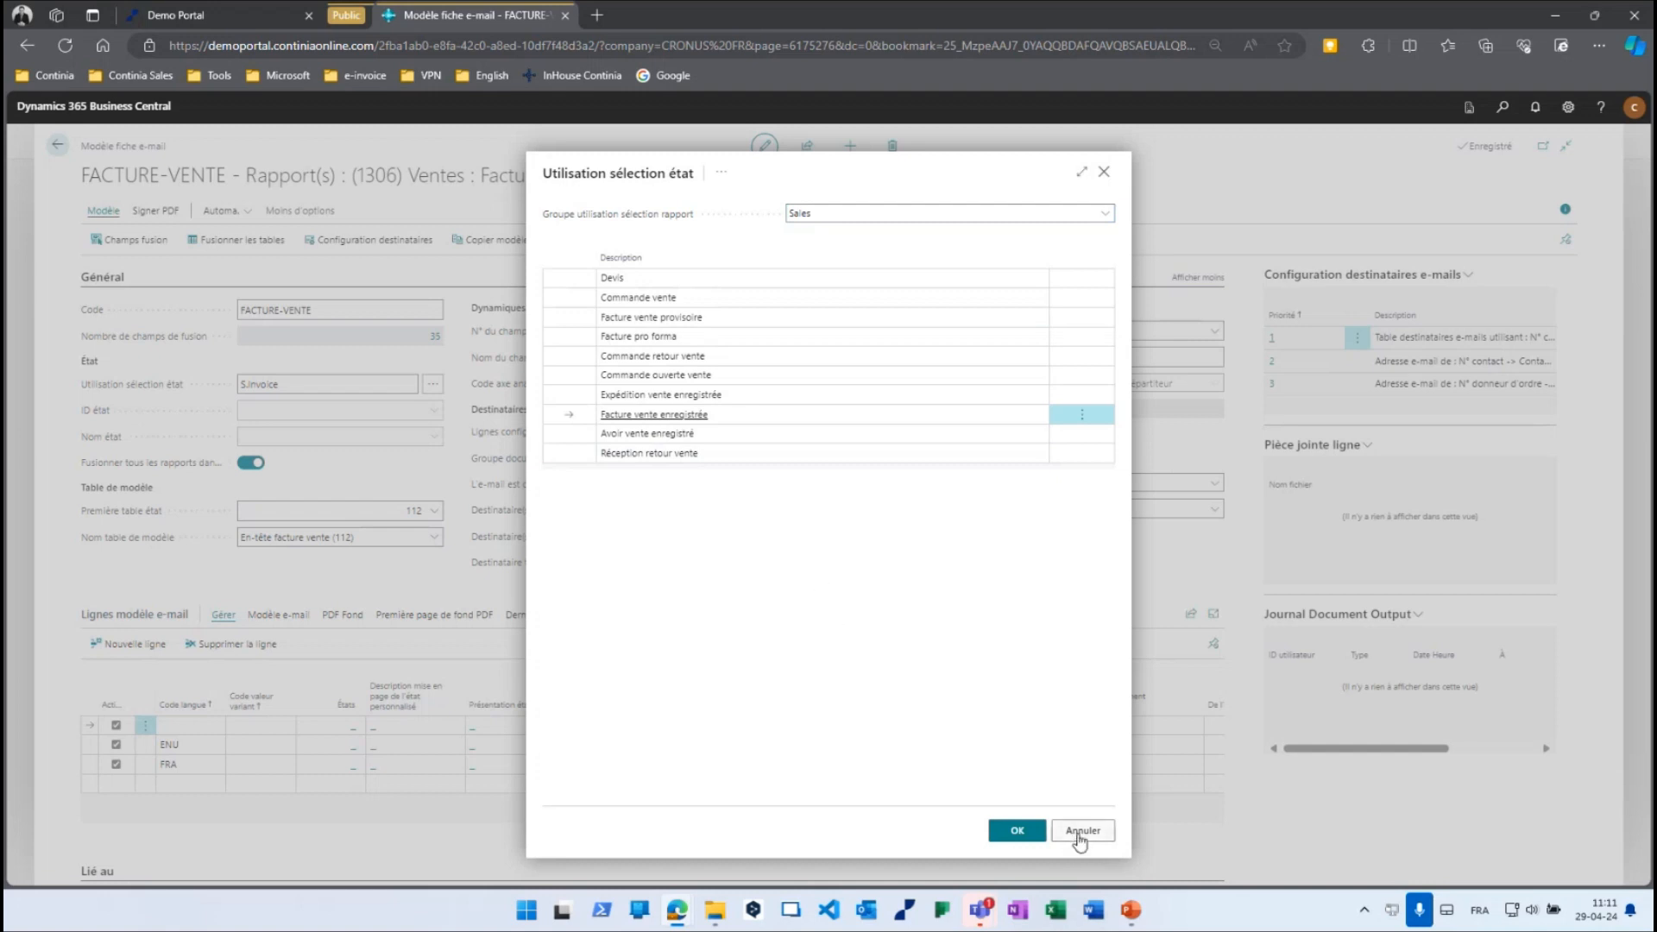
left_click(1080, 831)
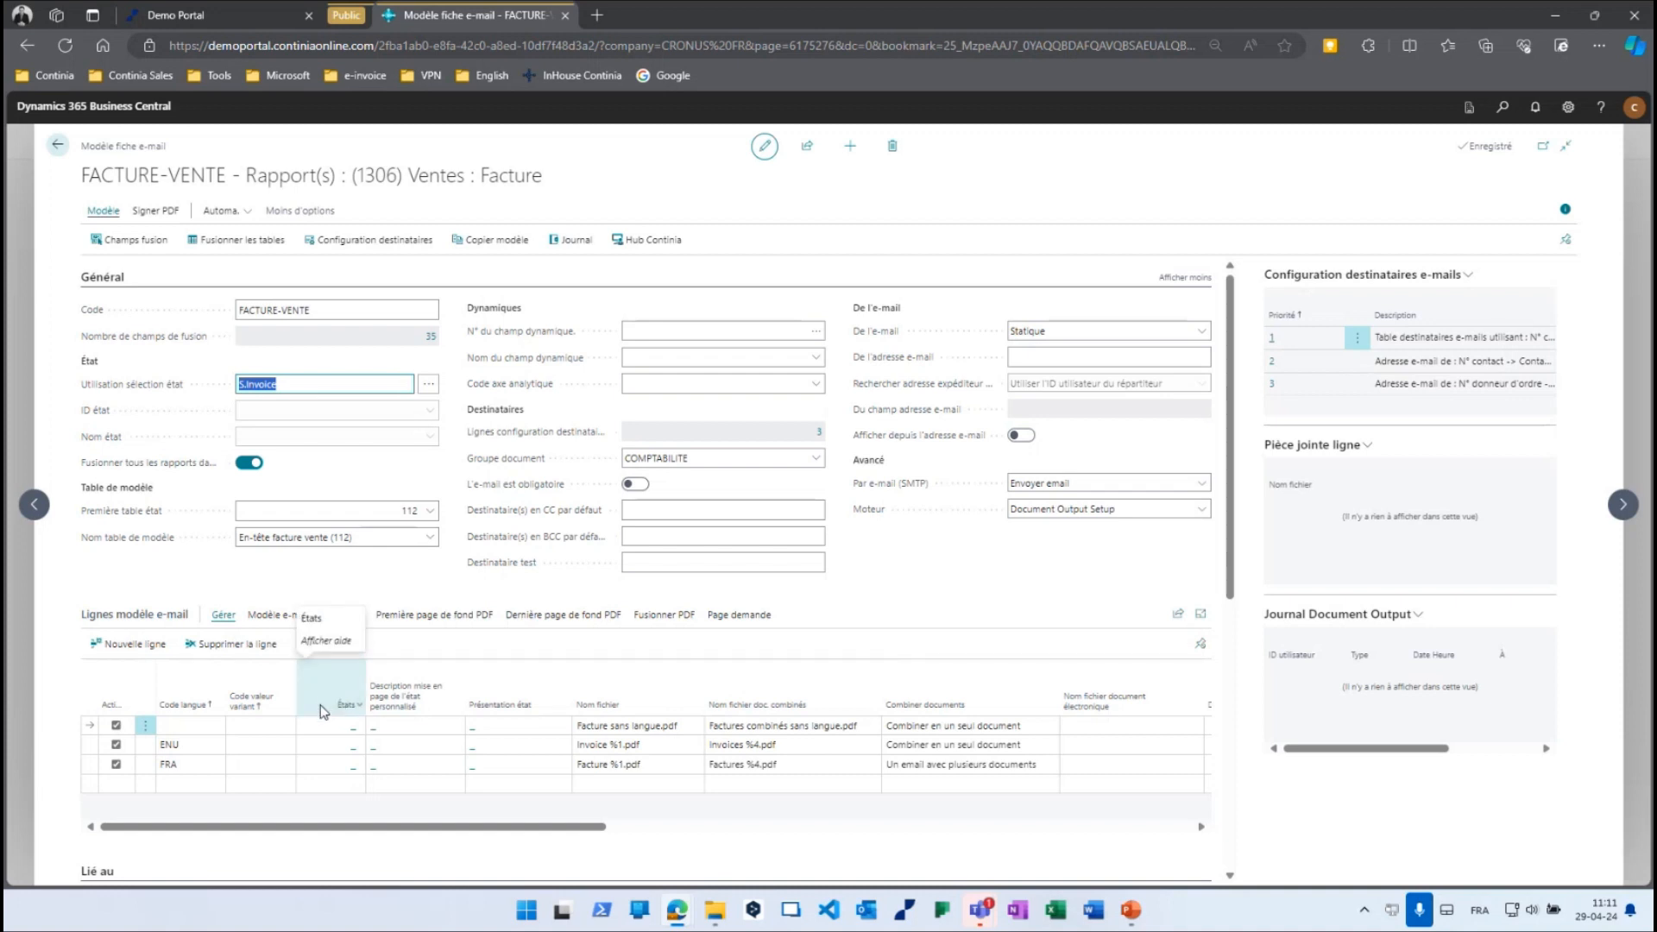
Review the card's Pièces jointes e-mail settings and the Combiner documents choices of the FRA line.
scroll(323, 711, "down", 5)
scroll(218, 751, "down", 2)
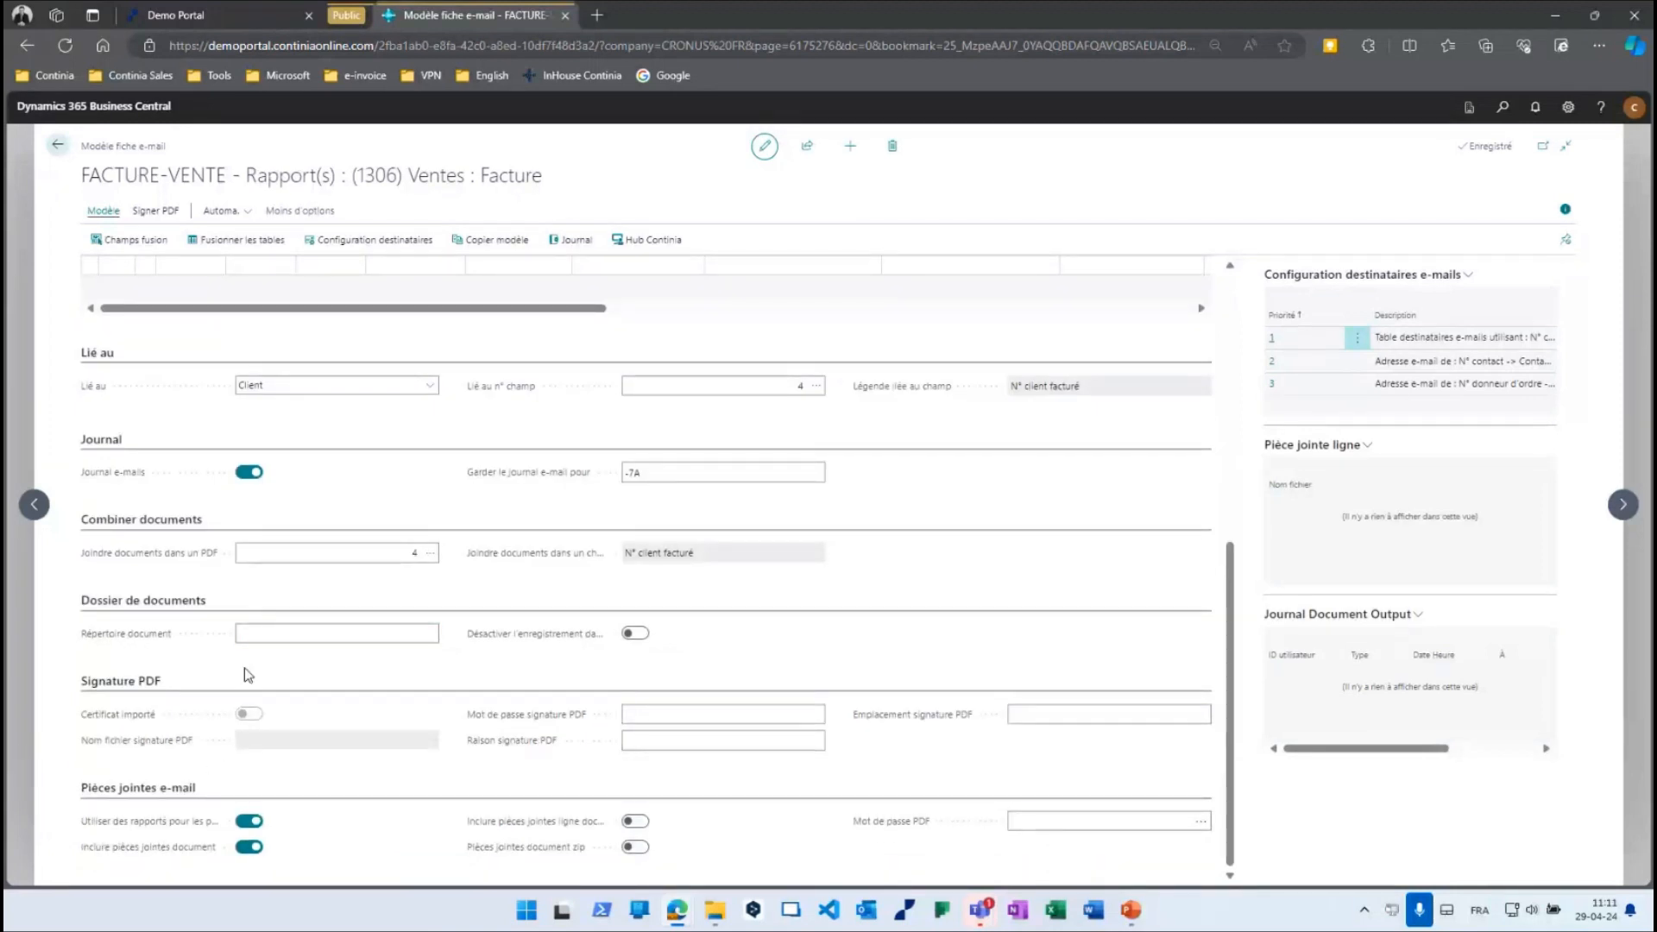
mouse_move(95, 830)
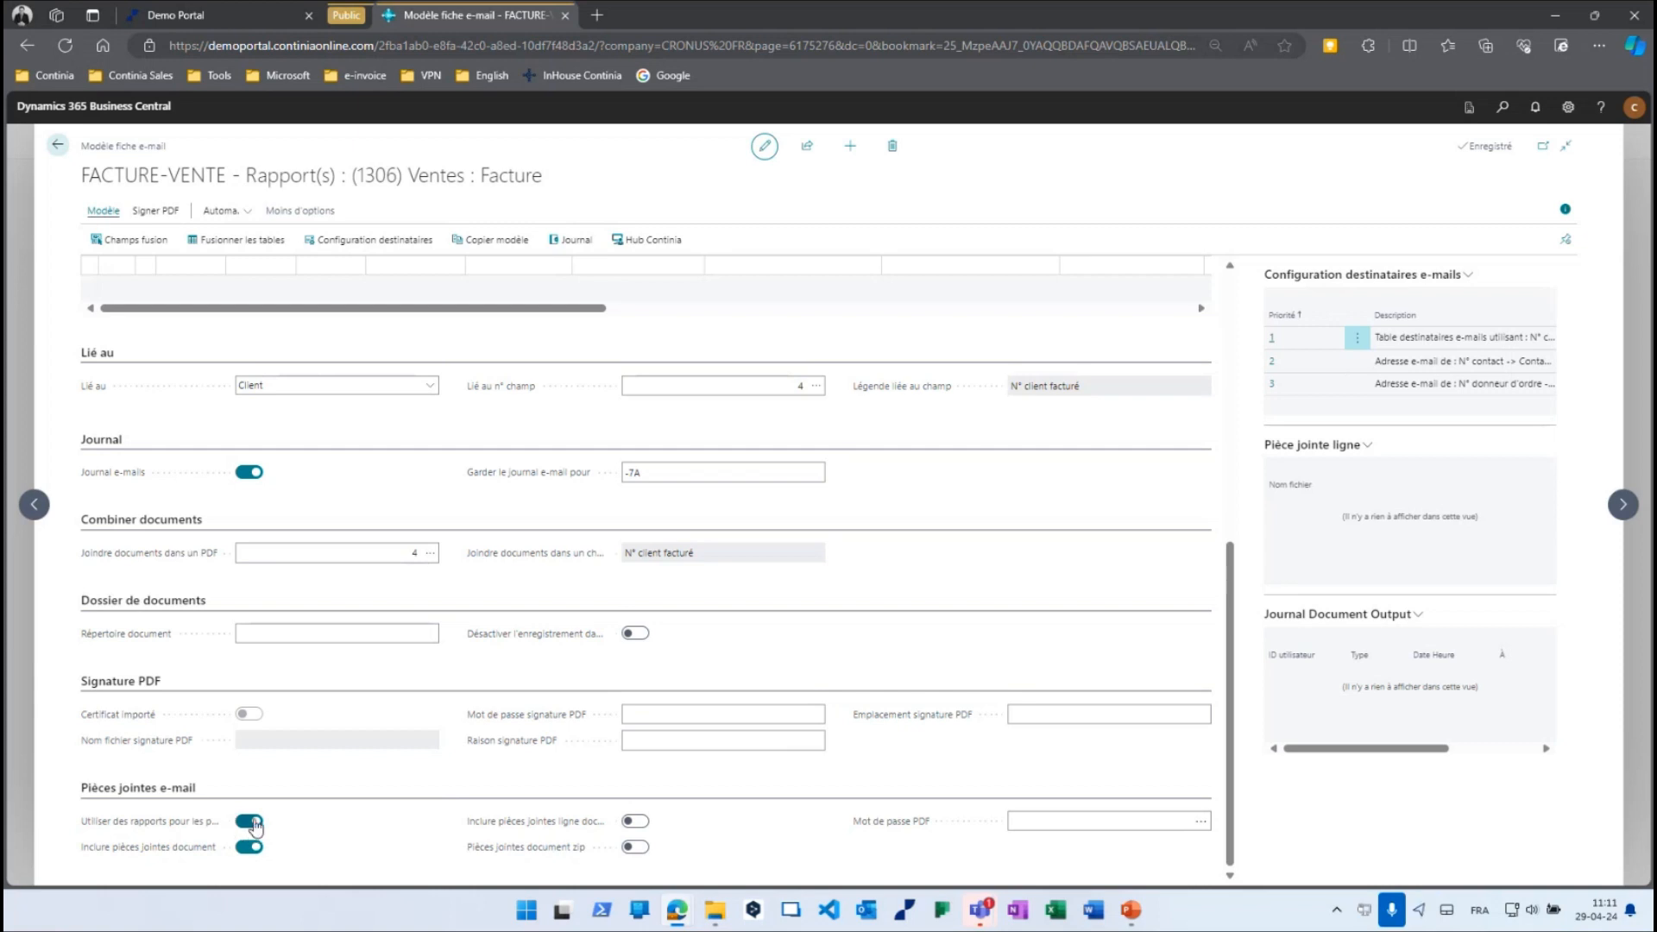
scroll(341, 690, "up", 3)
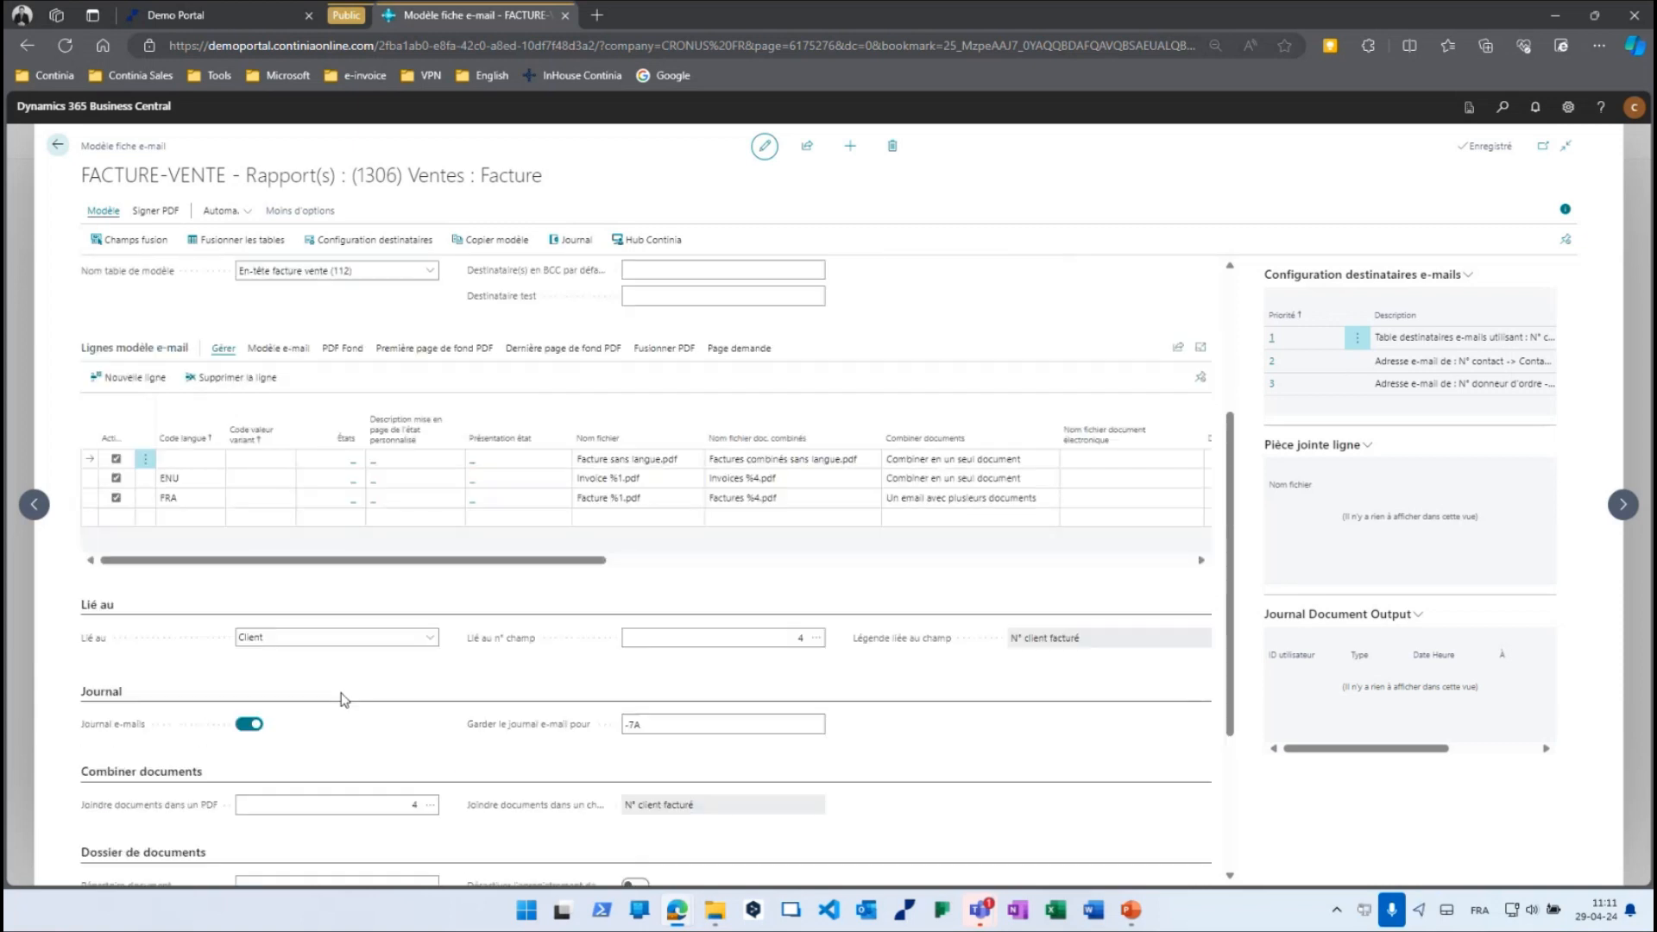
scroll(368, 673, "up", 2)
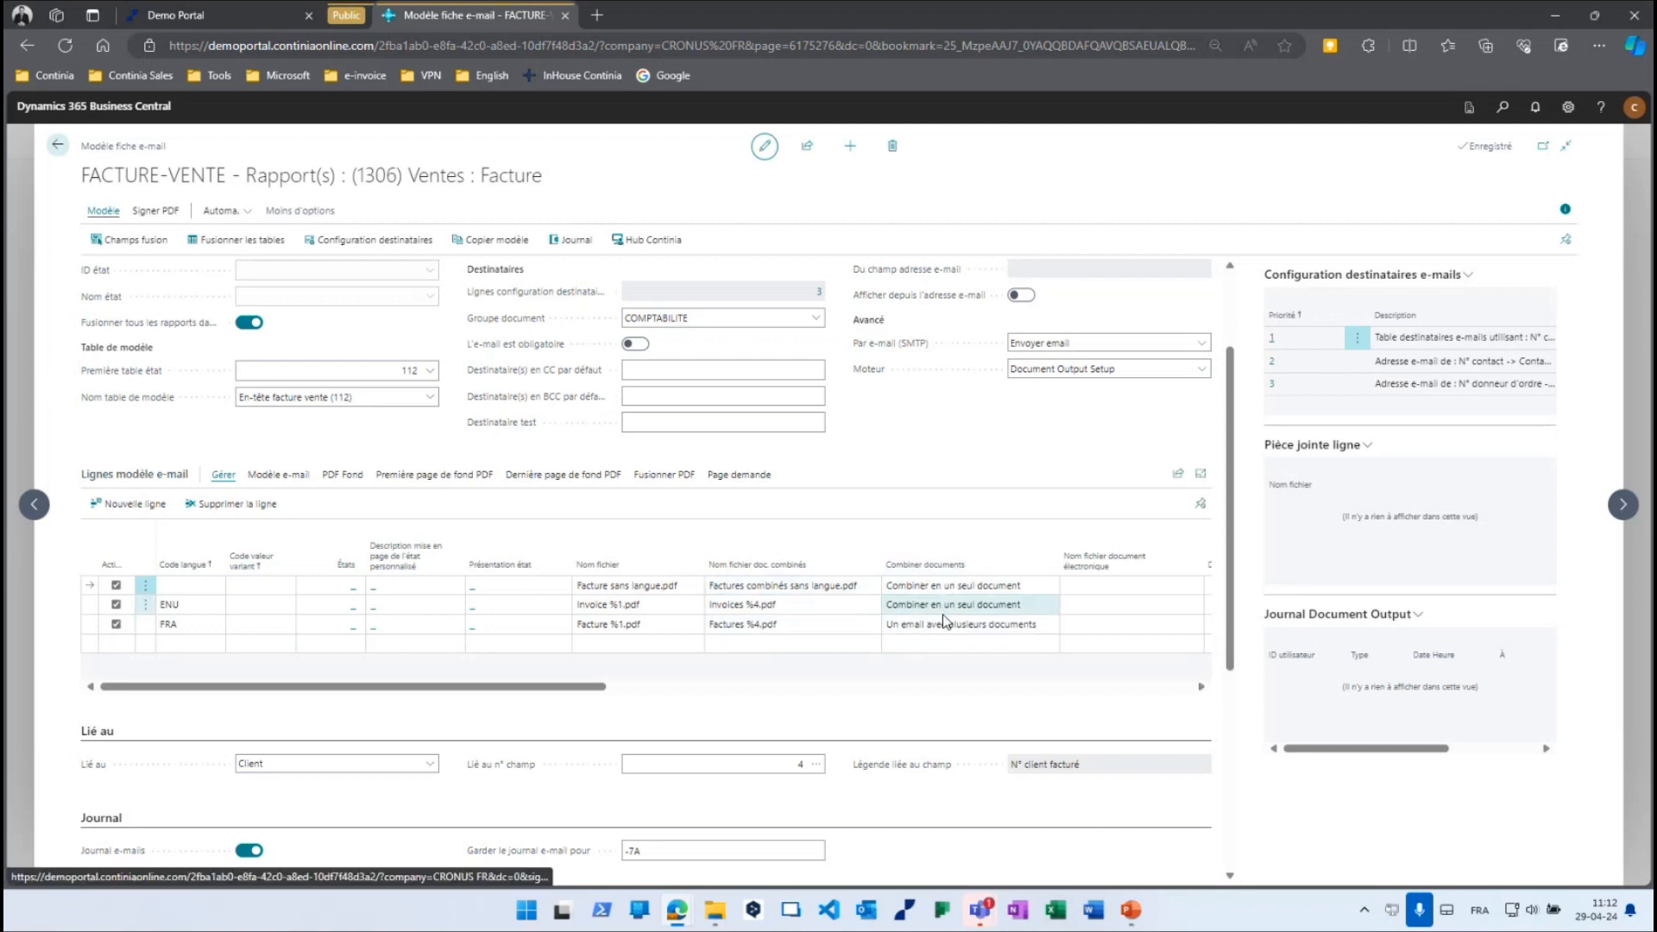
left_click(911, 626)
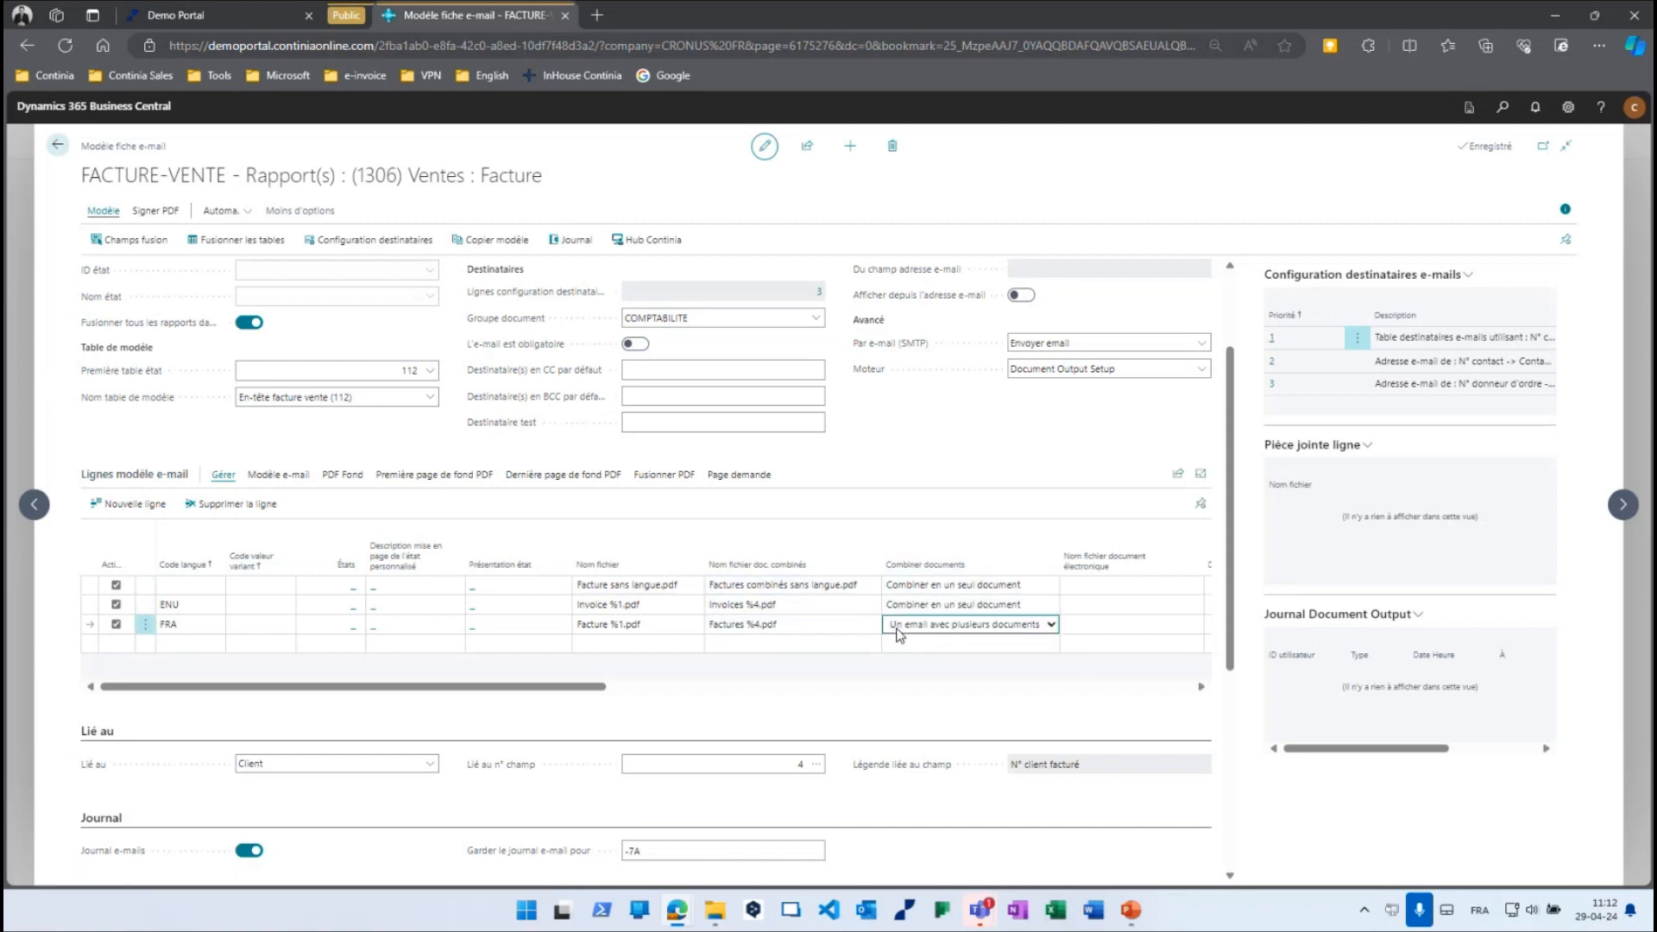
left_click(982, 630)
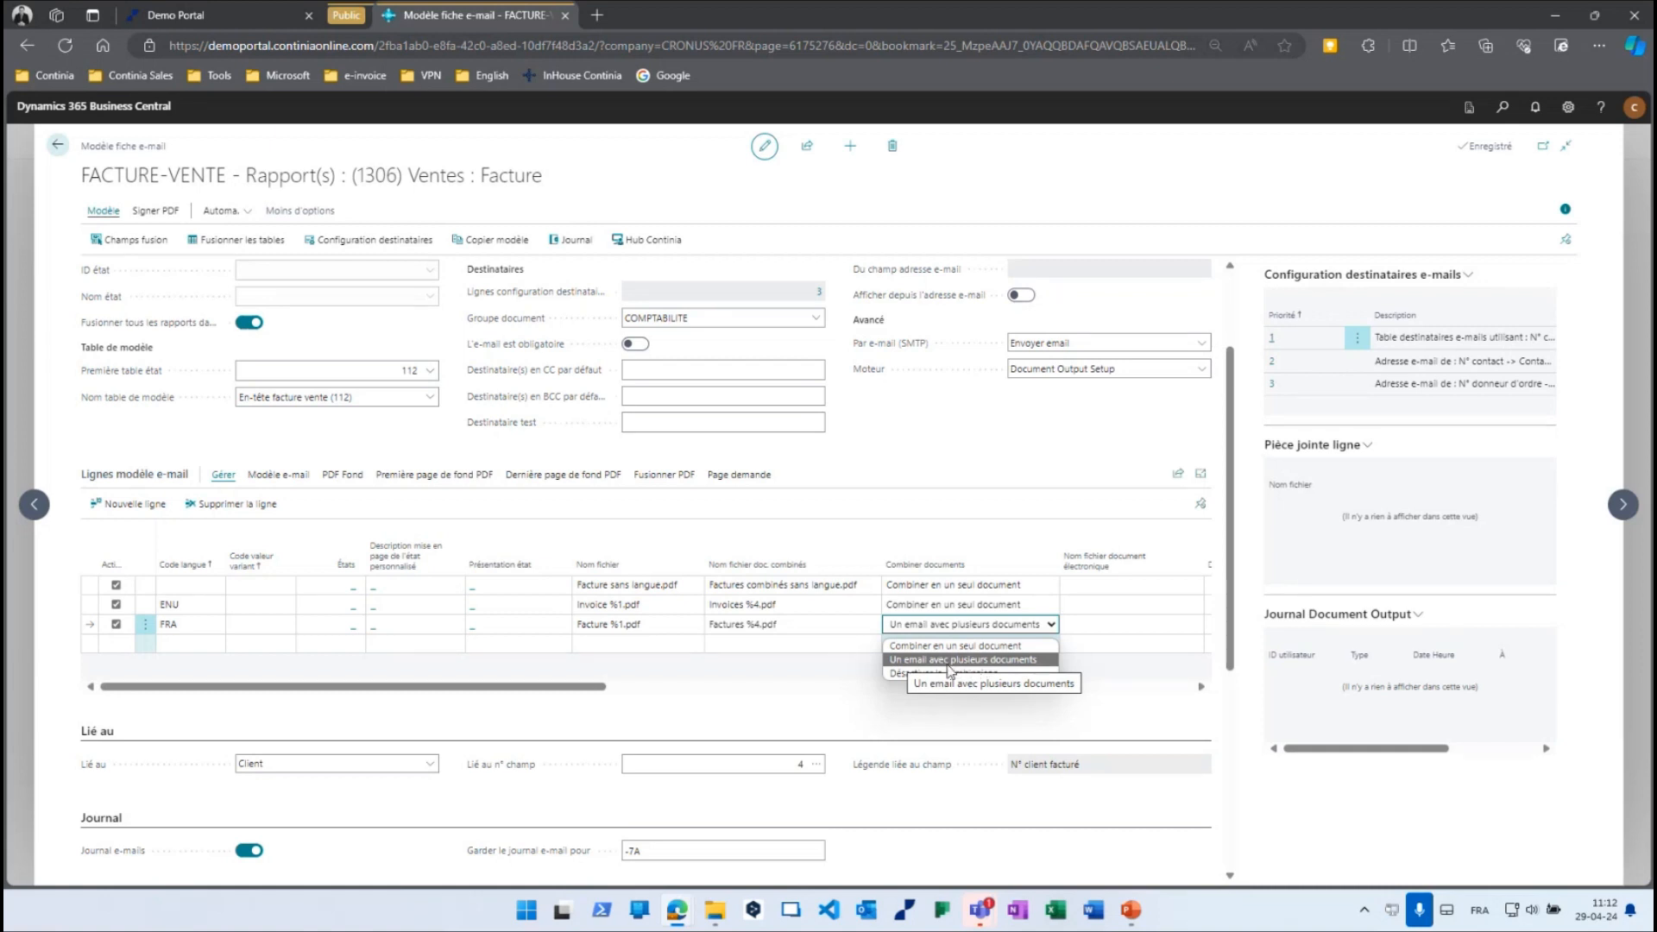
Open the FRA line's HTML e-mail template for editing and place the text cursor after the Sell-to Contact merge field.
left_click(284, 483)
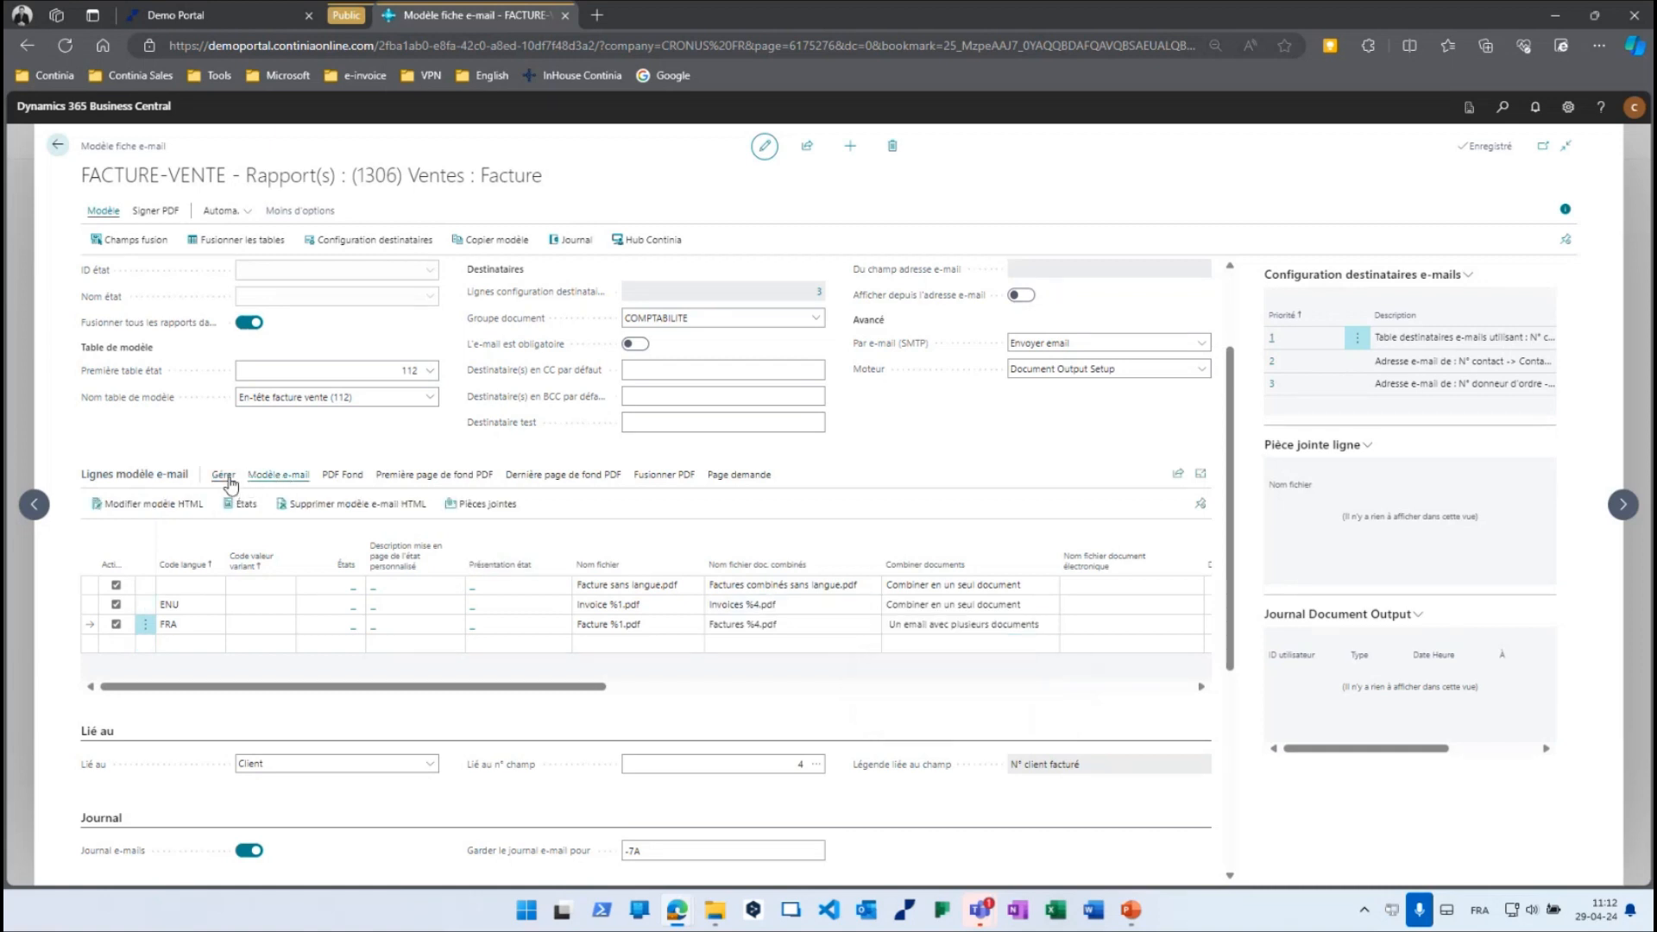
left_click(172, 505)
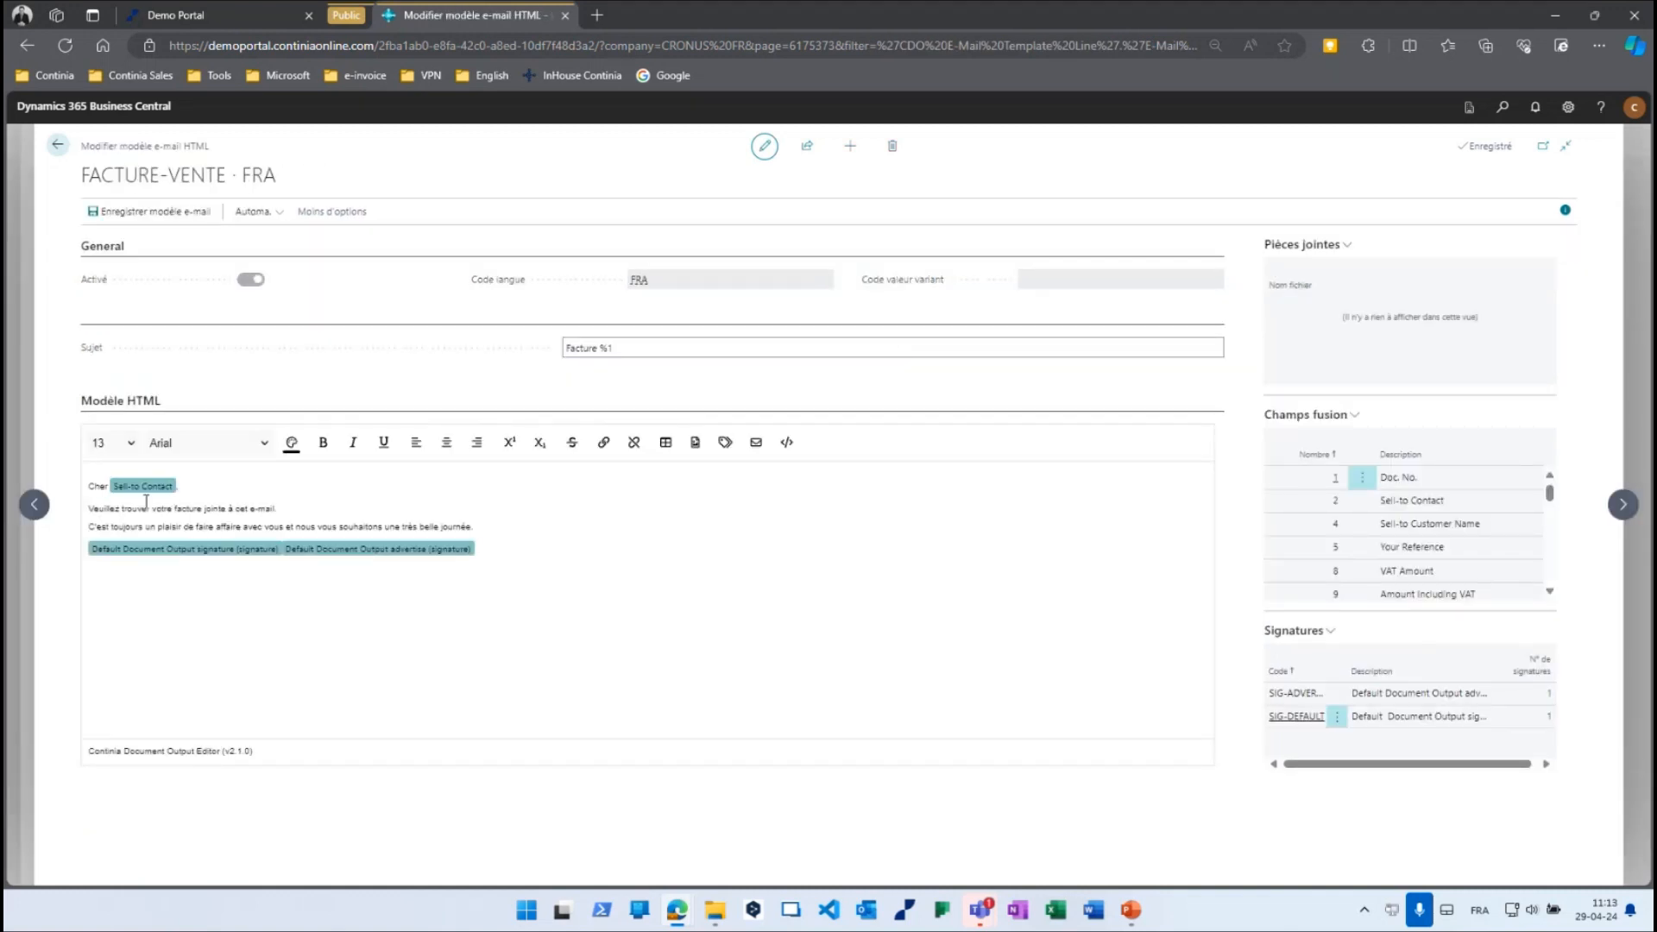
key("ctrl+plus")
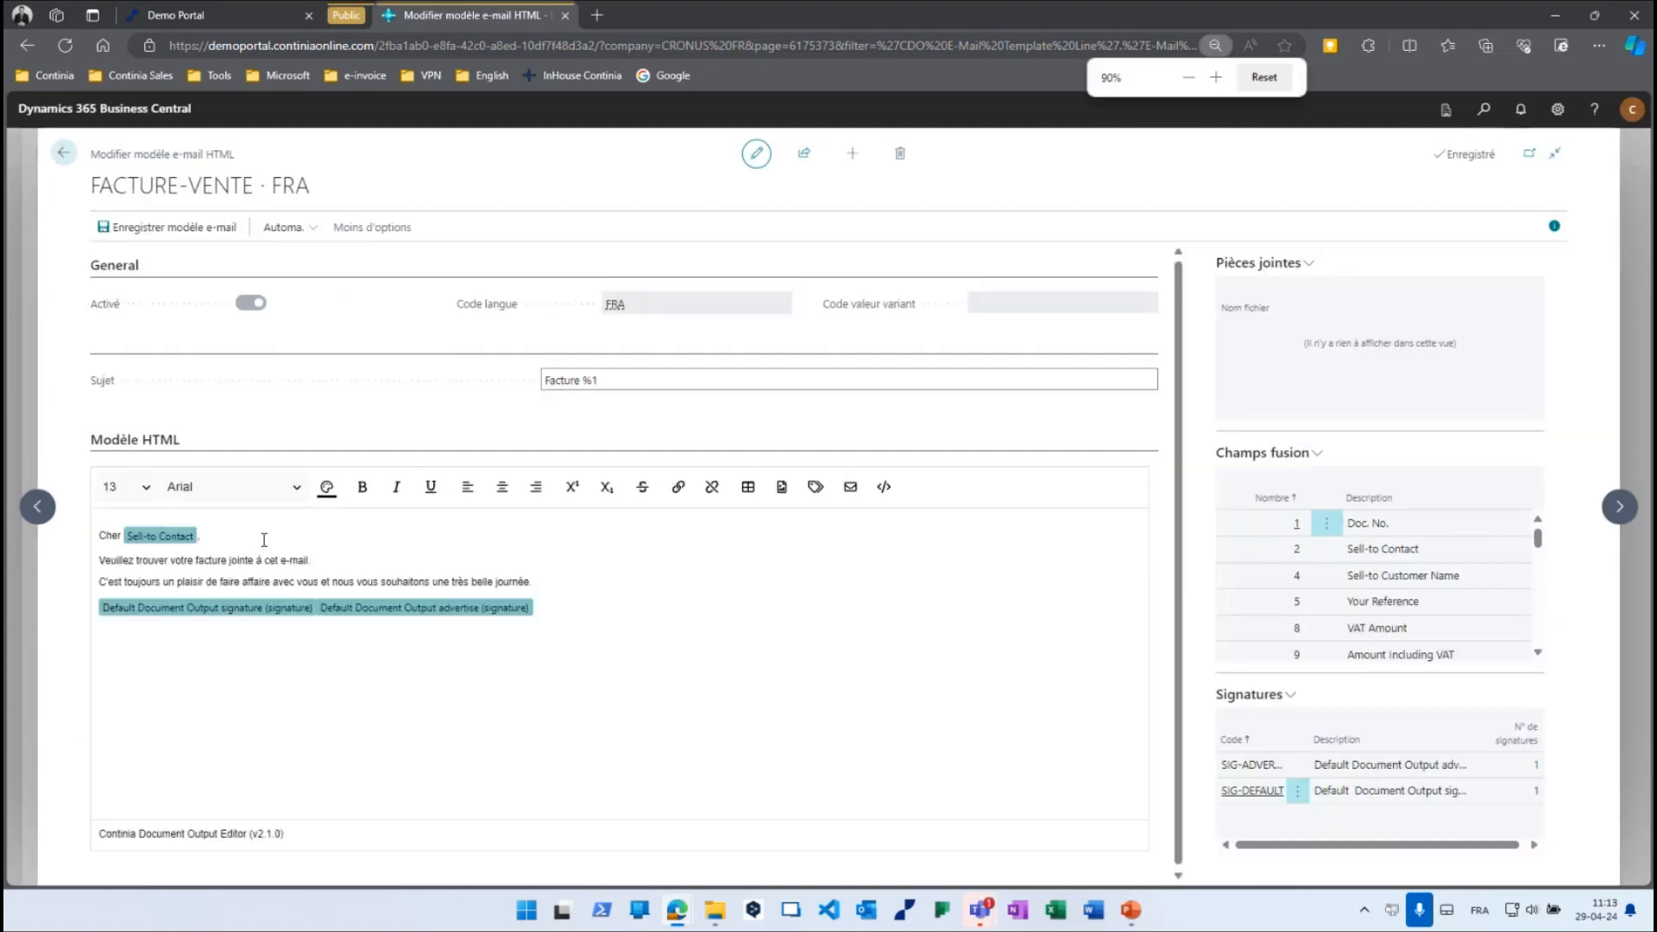
left_click(209, 537)
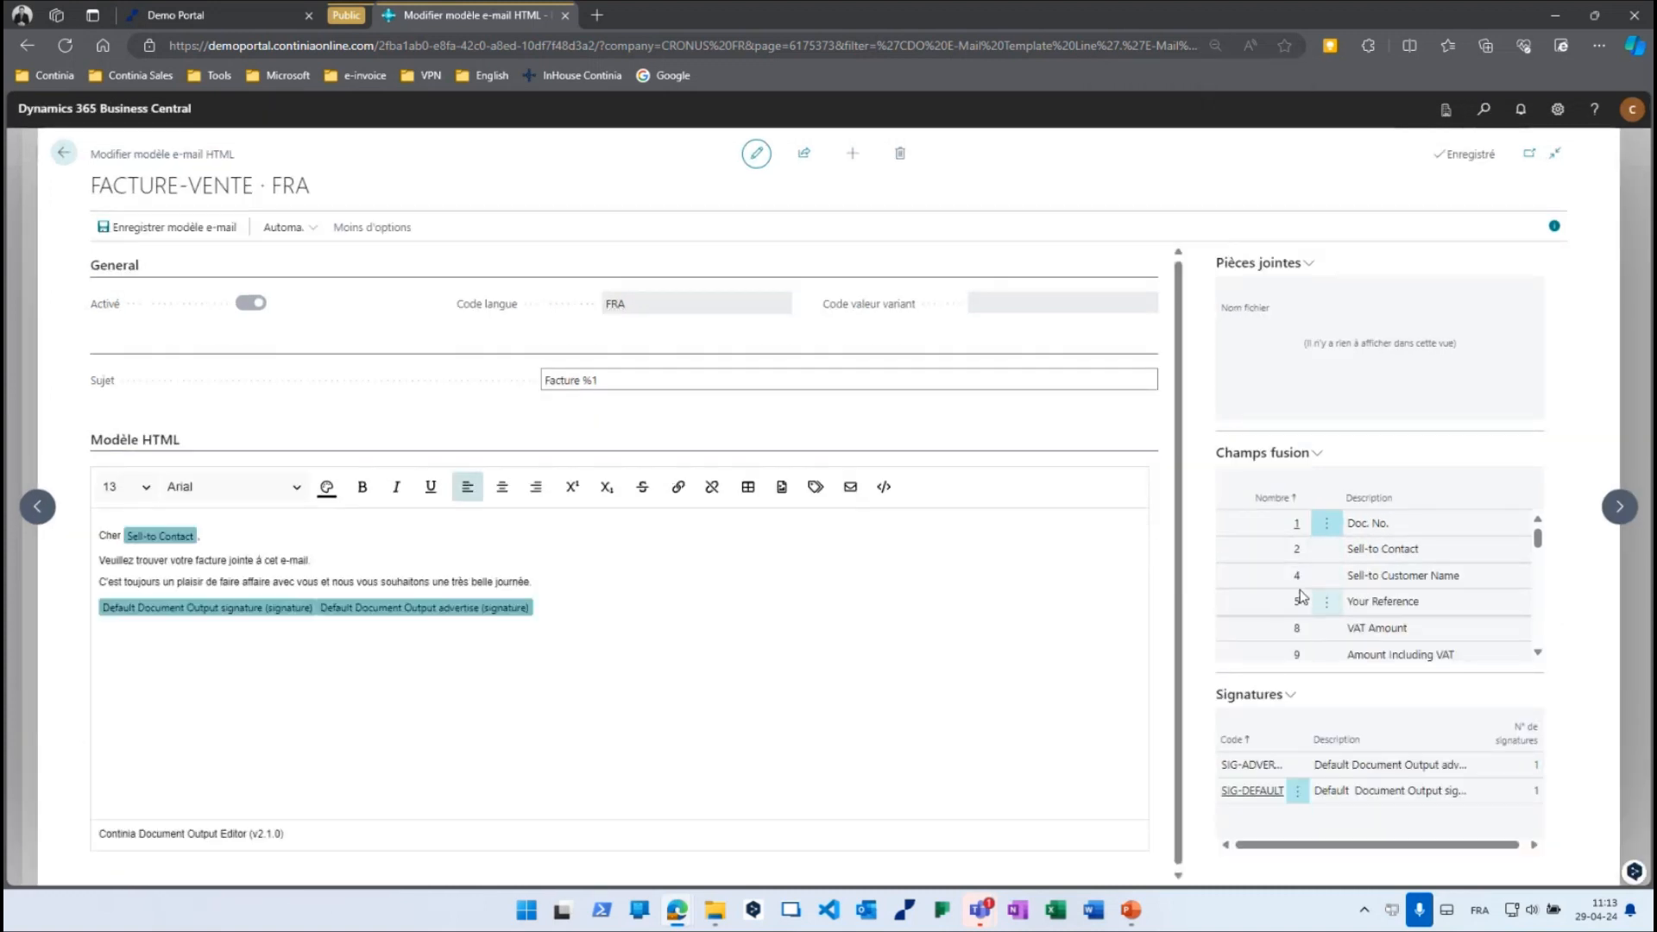
Insert the Company Name merge field after the Sell-to Contact field in the greeting line, using the % field lookup filtered by company.
scroll(1301, 595, "down", 3)
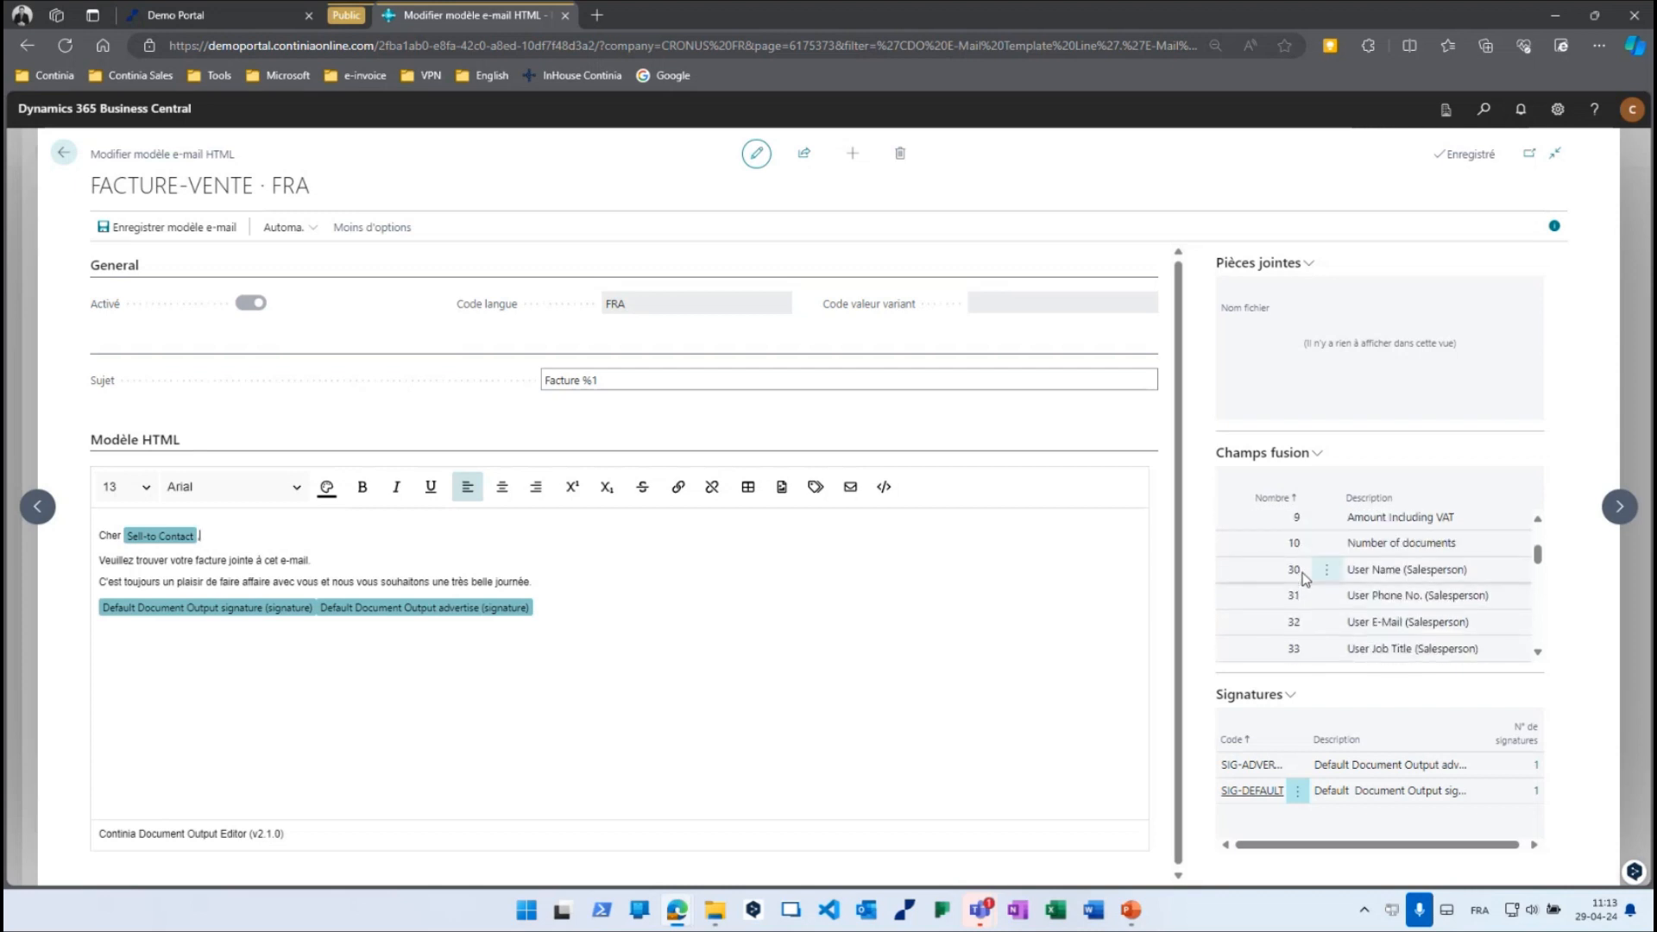
scroll(1289, 572, "down", 1)
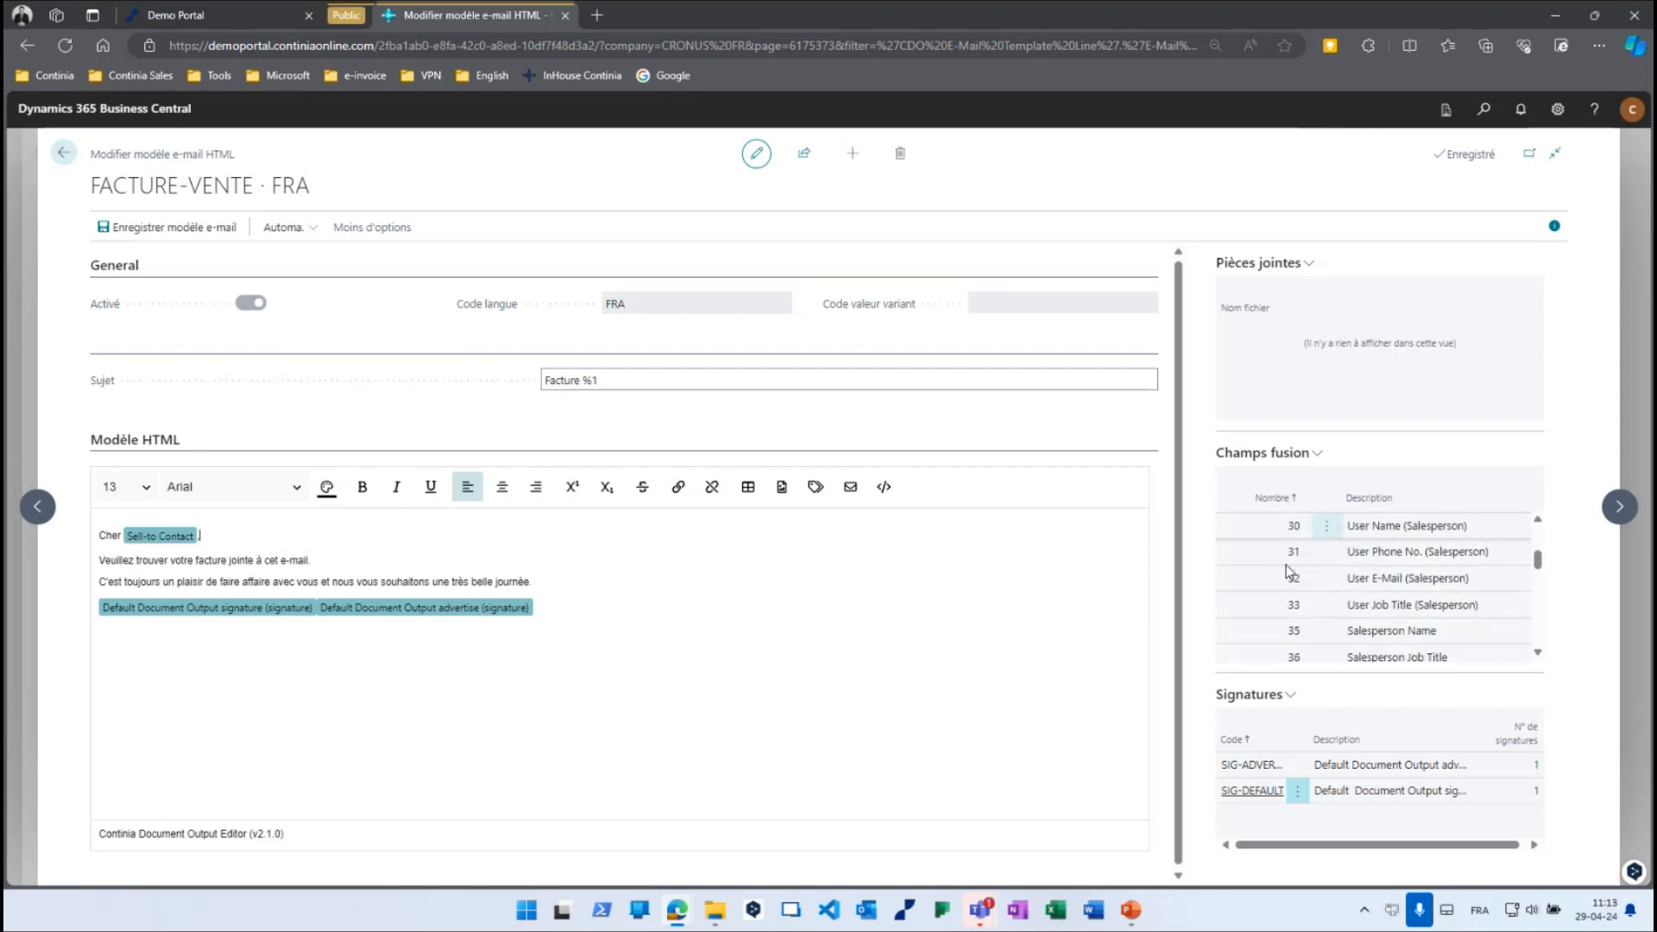
scroll(1289, 573, "down", 2)
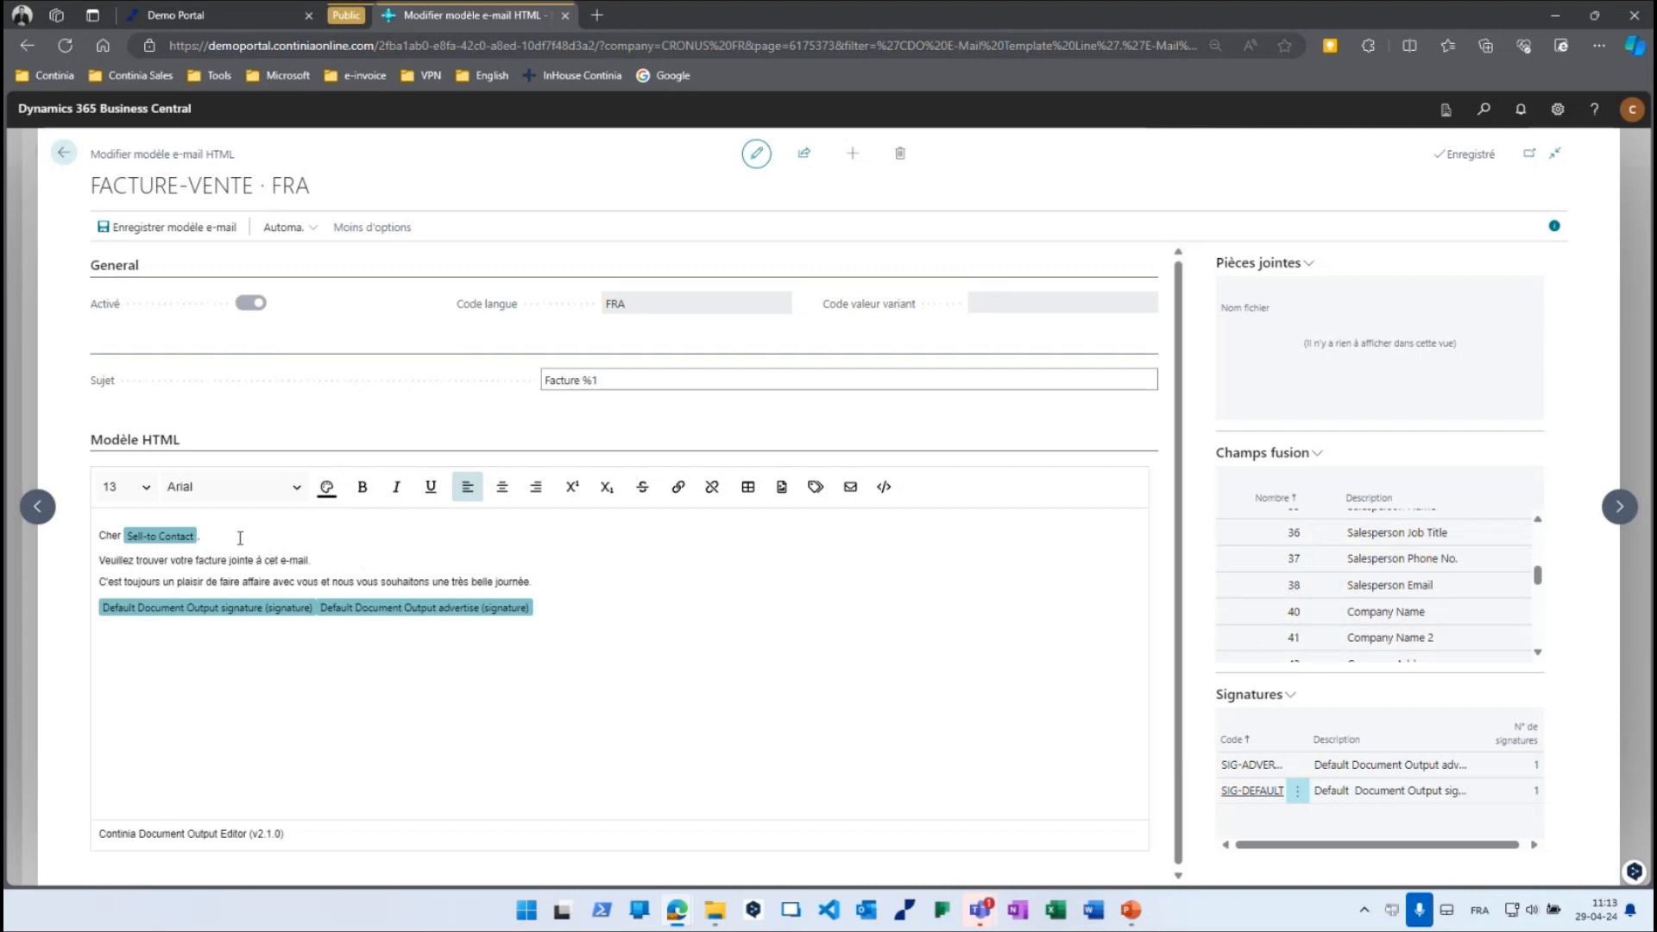
type("%")
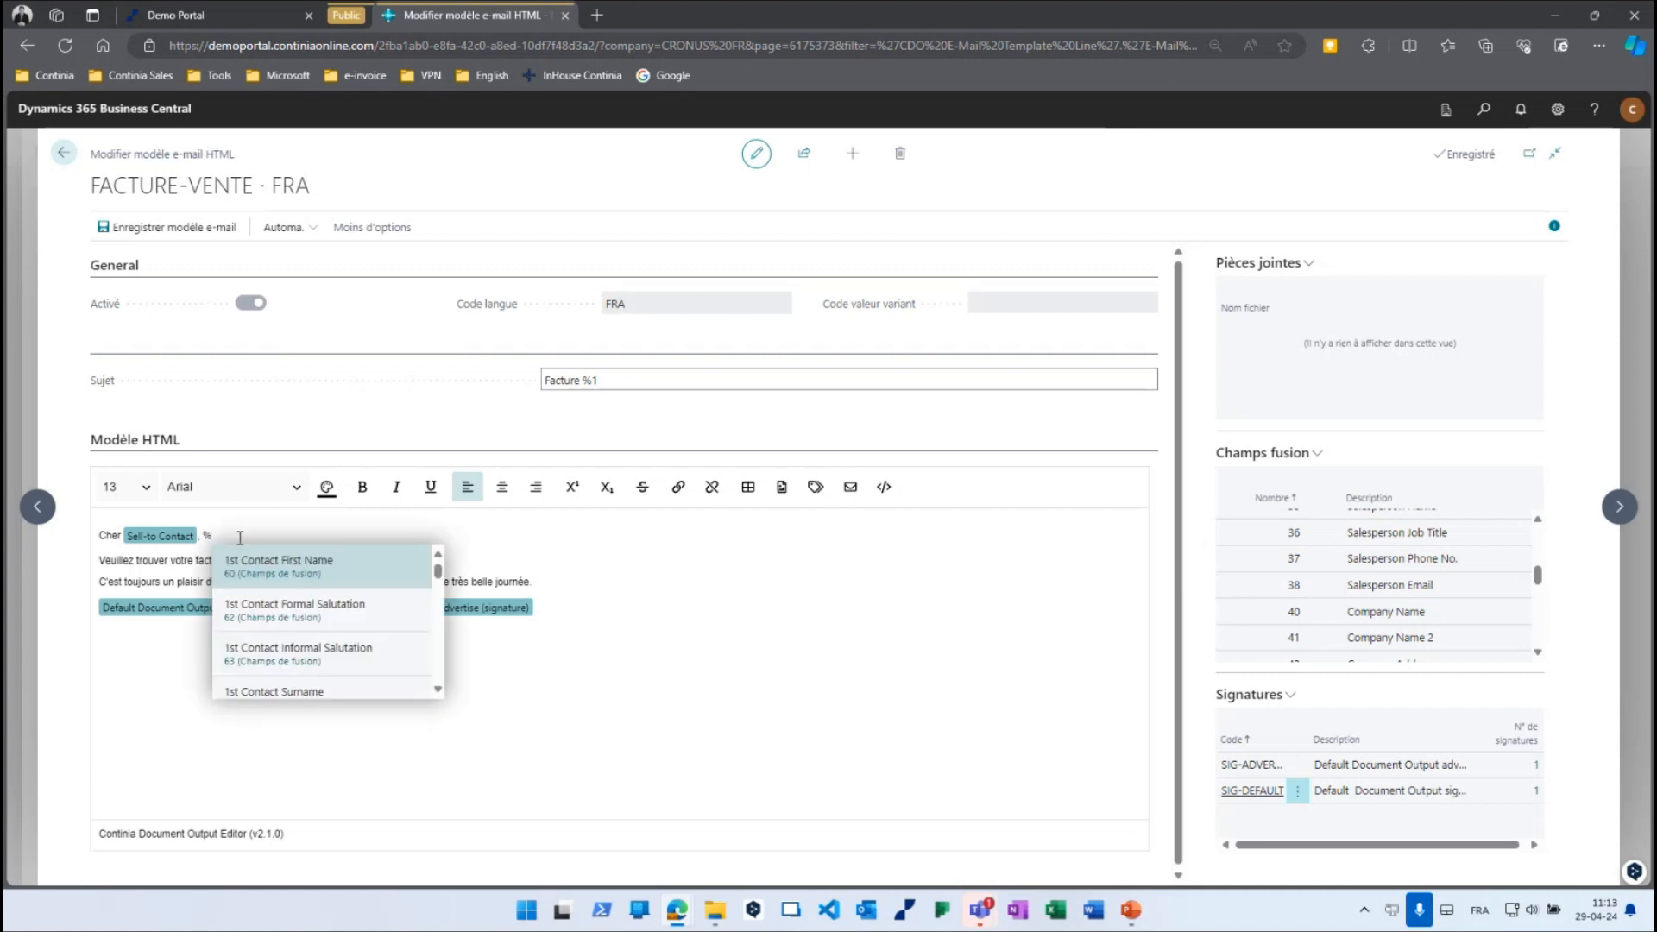
type("company")
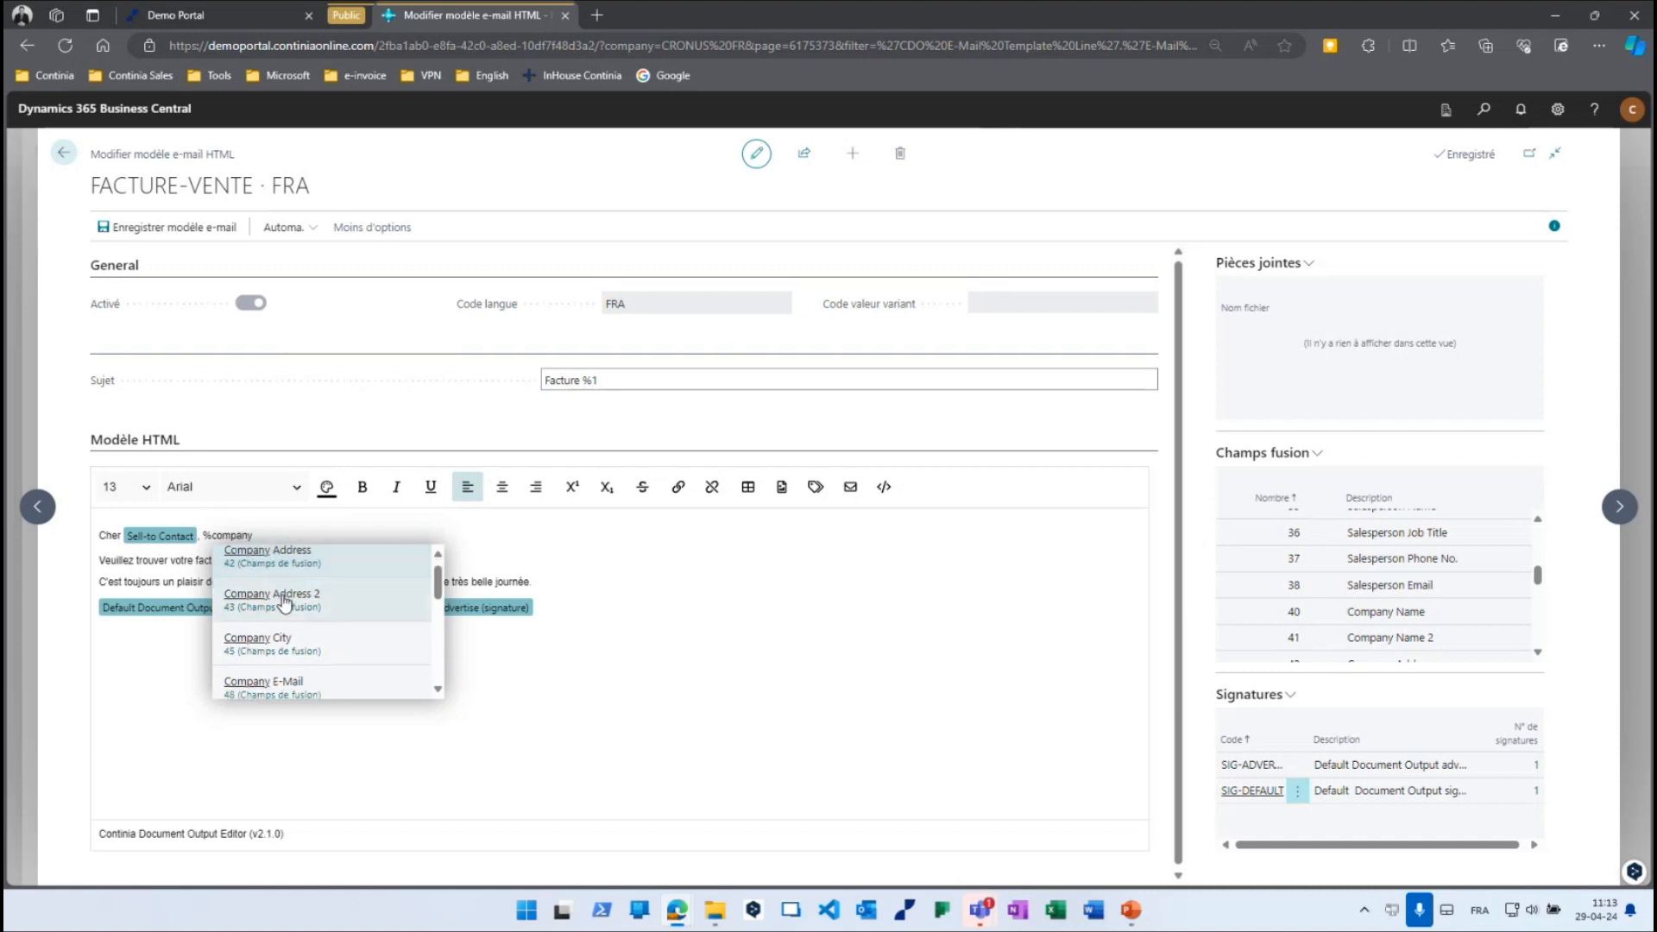
scroll(280, 604, "down", 1)
scroll(283, 611, "down", 3)
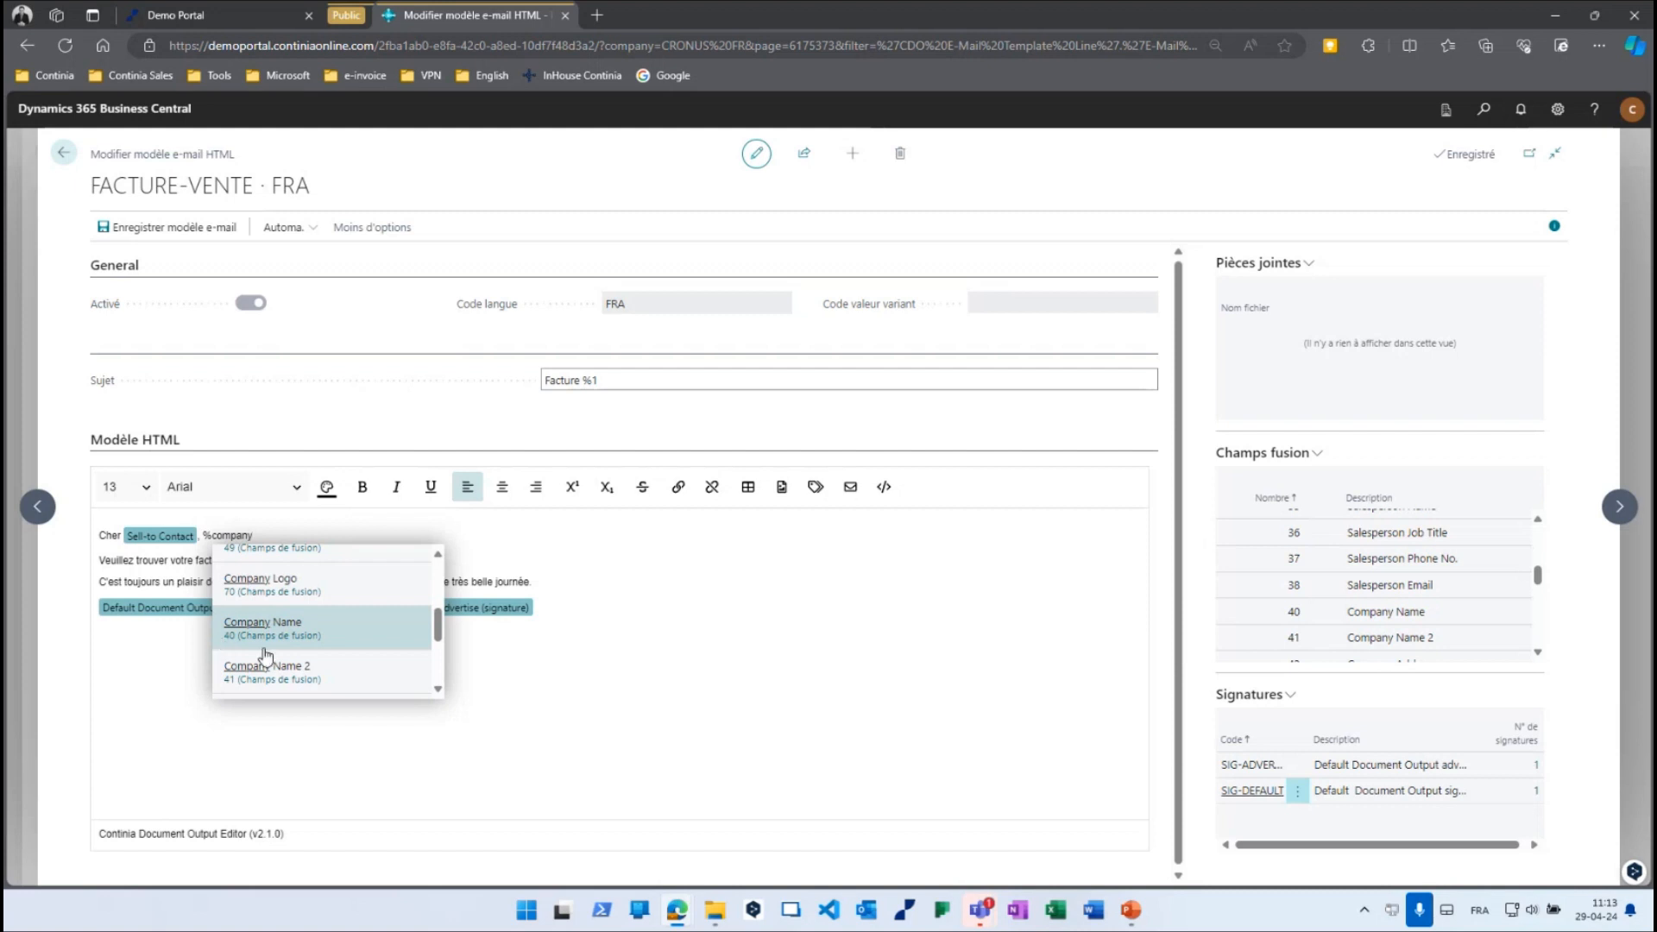
left_click(272, 623)
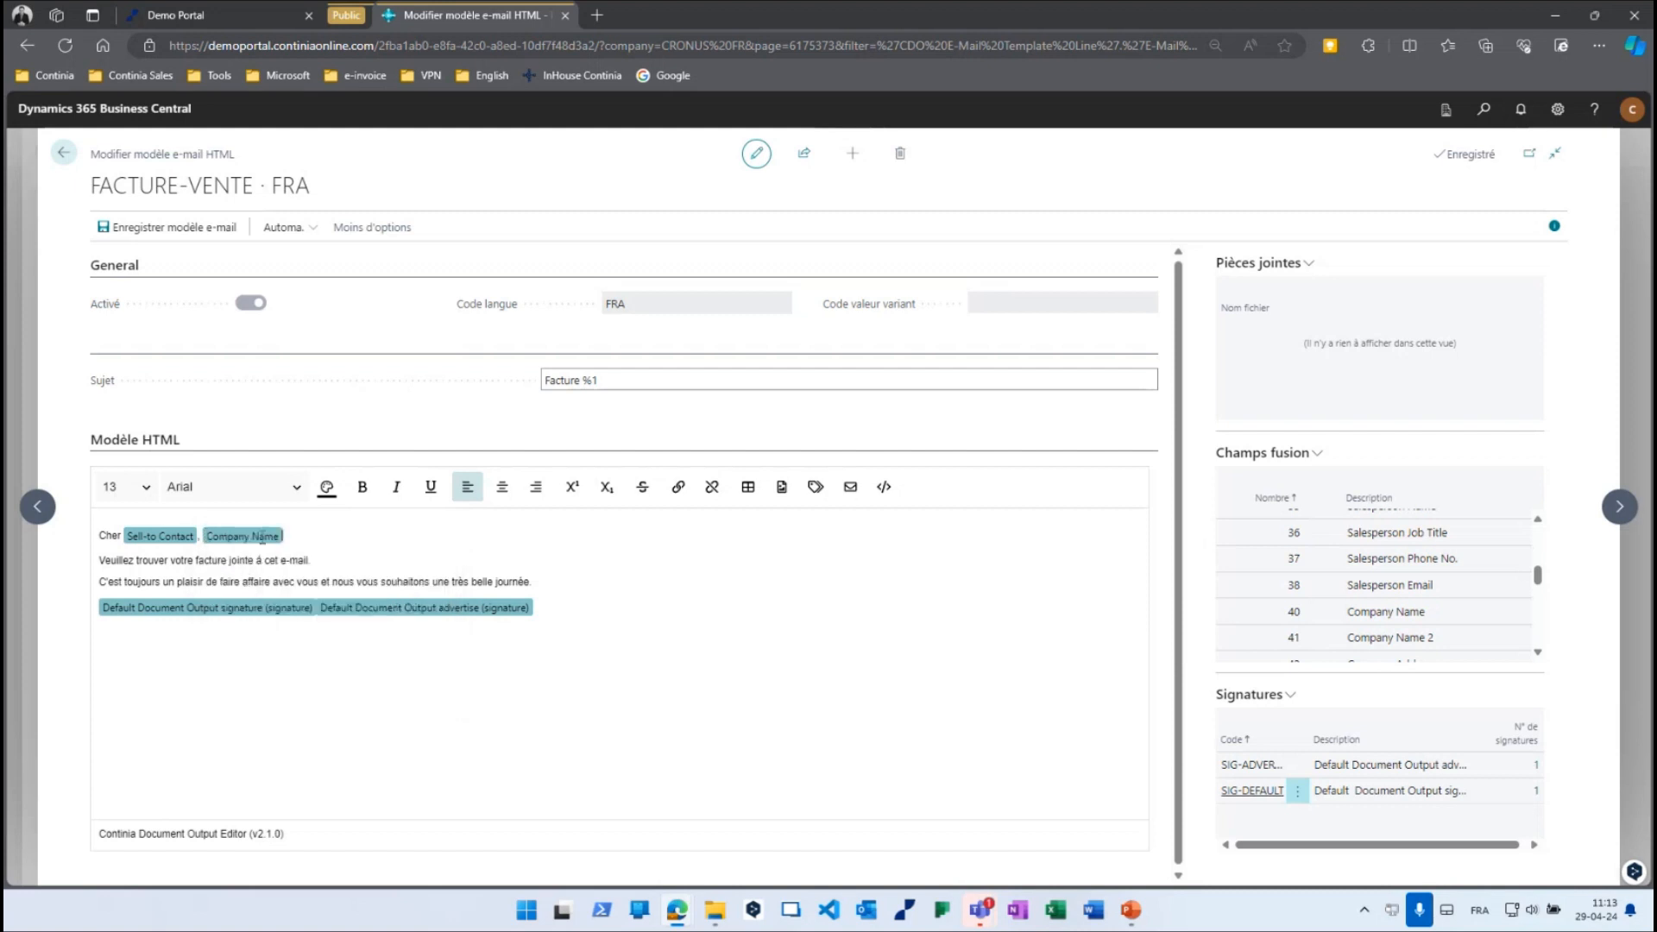
Extend the invoice attachment sentence with "portant le no" and the Doc. No. merge field, and leave the template editor and card.
left_click(346, 569)
type("portant le no %no")
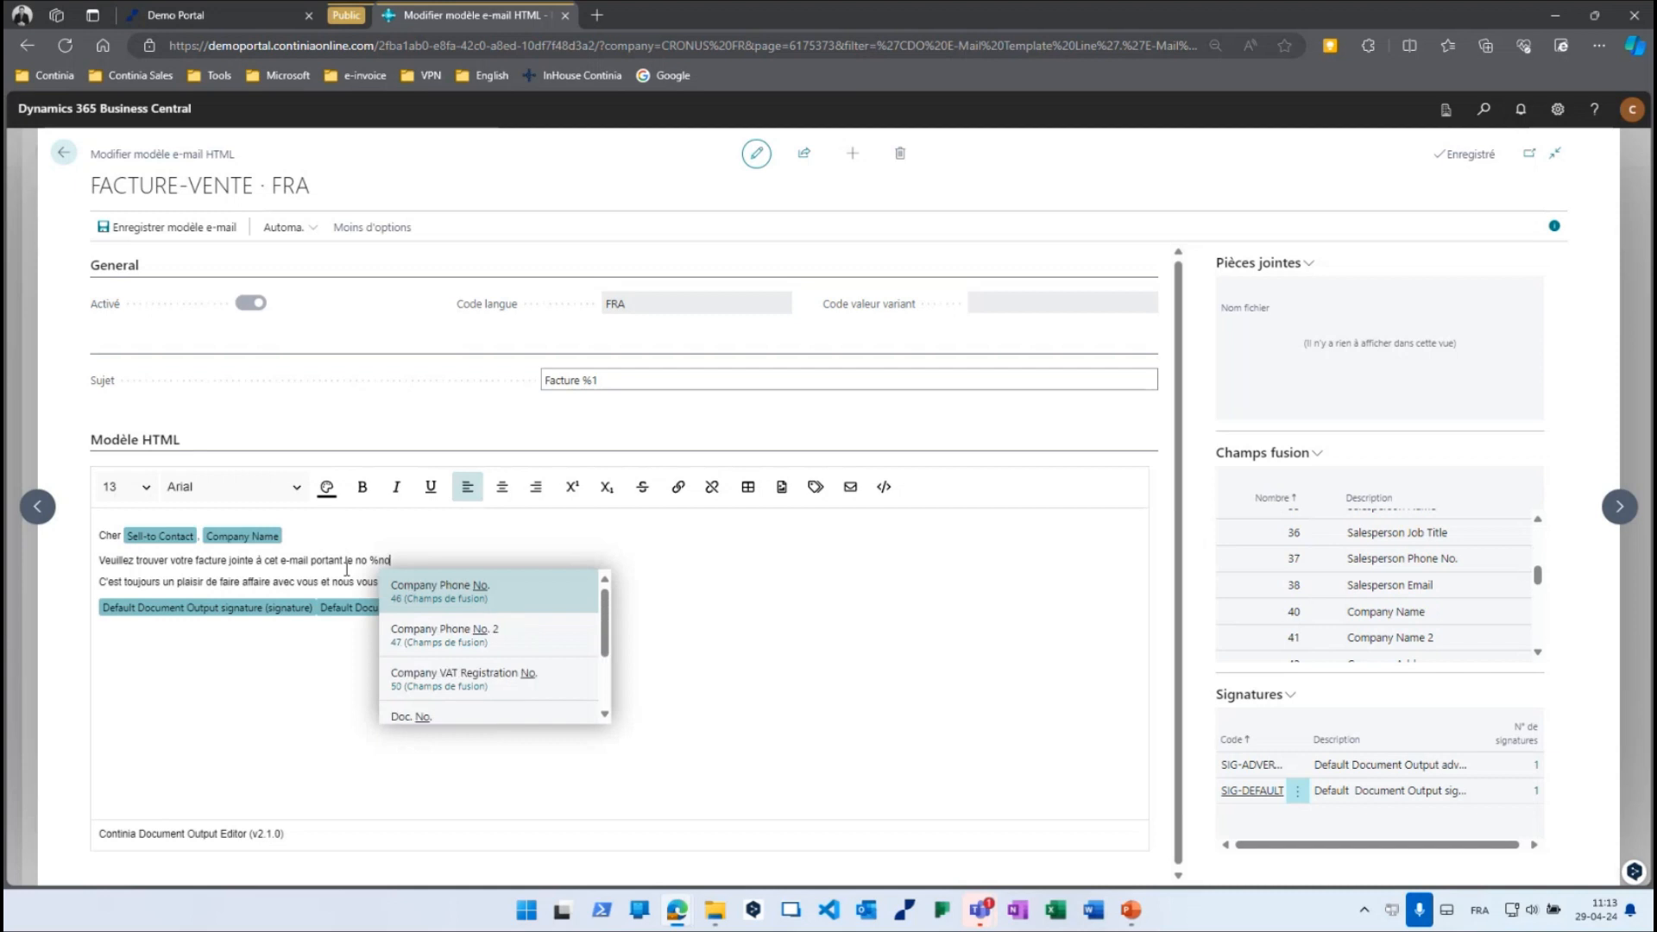
scroll(482, 640, "down", 1)
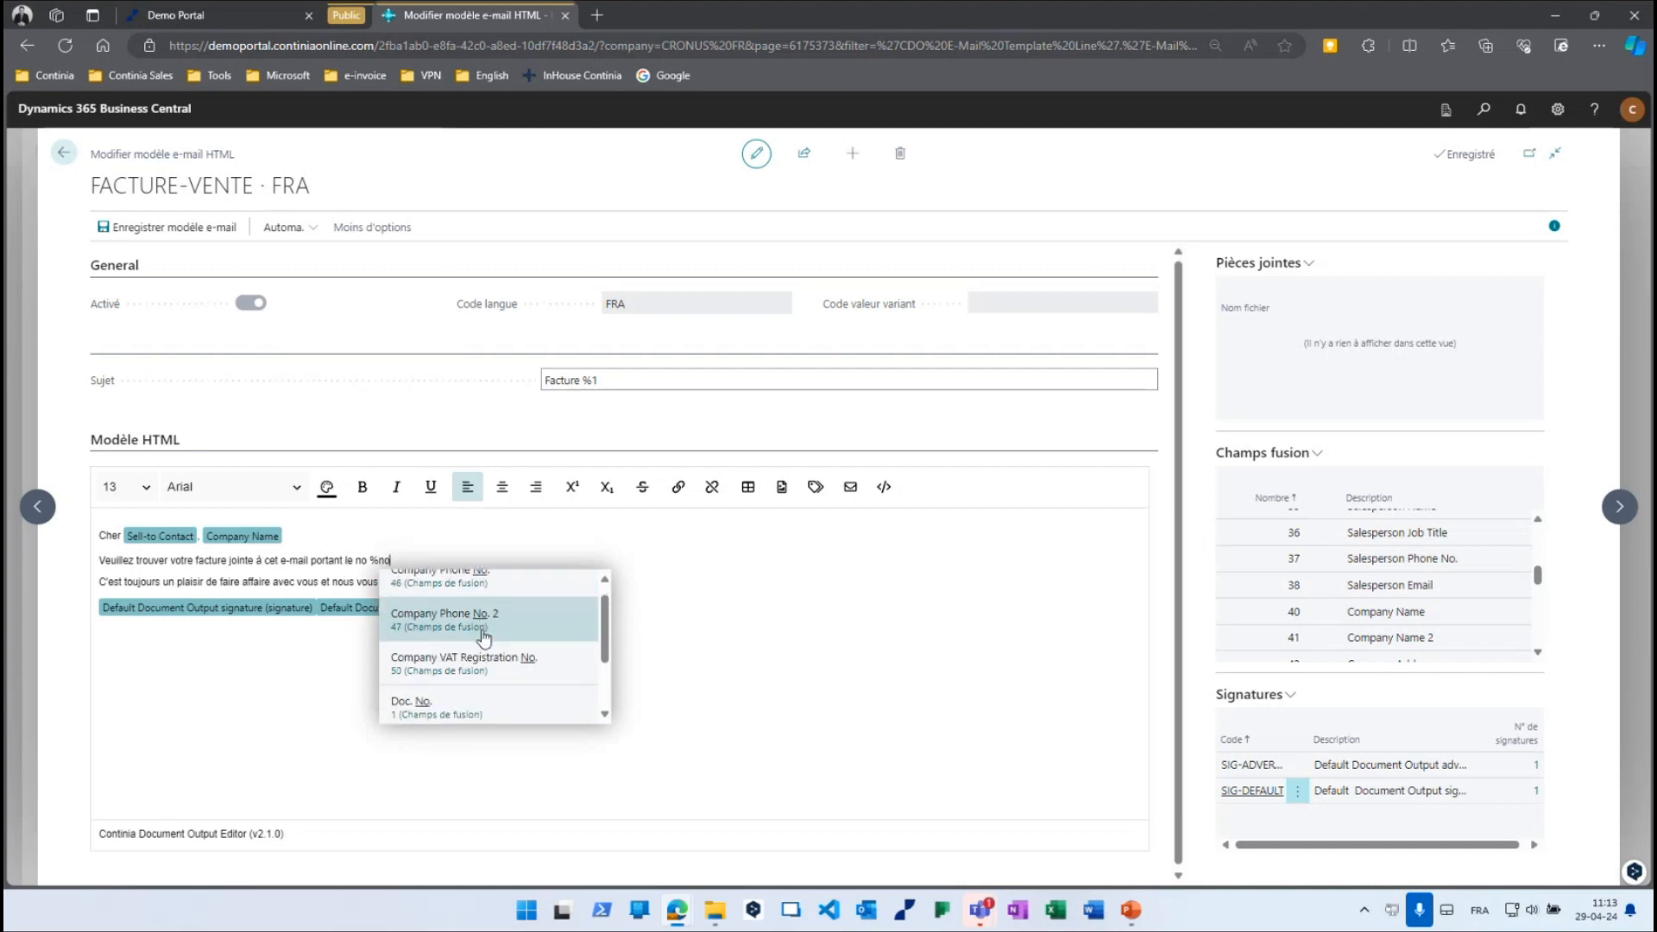
left_click(420, 677)
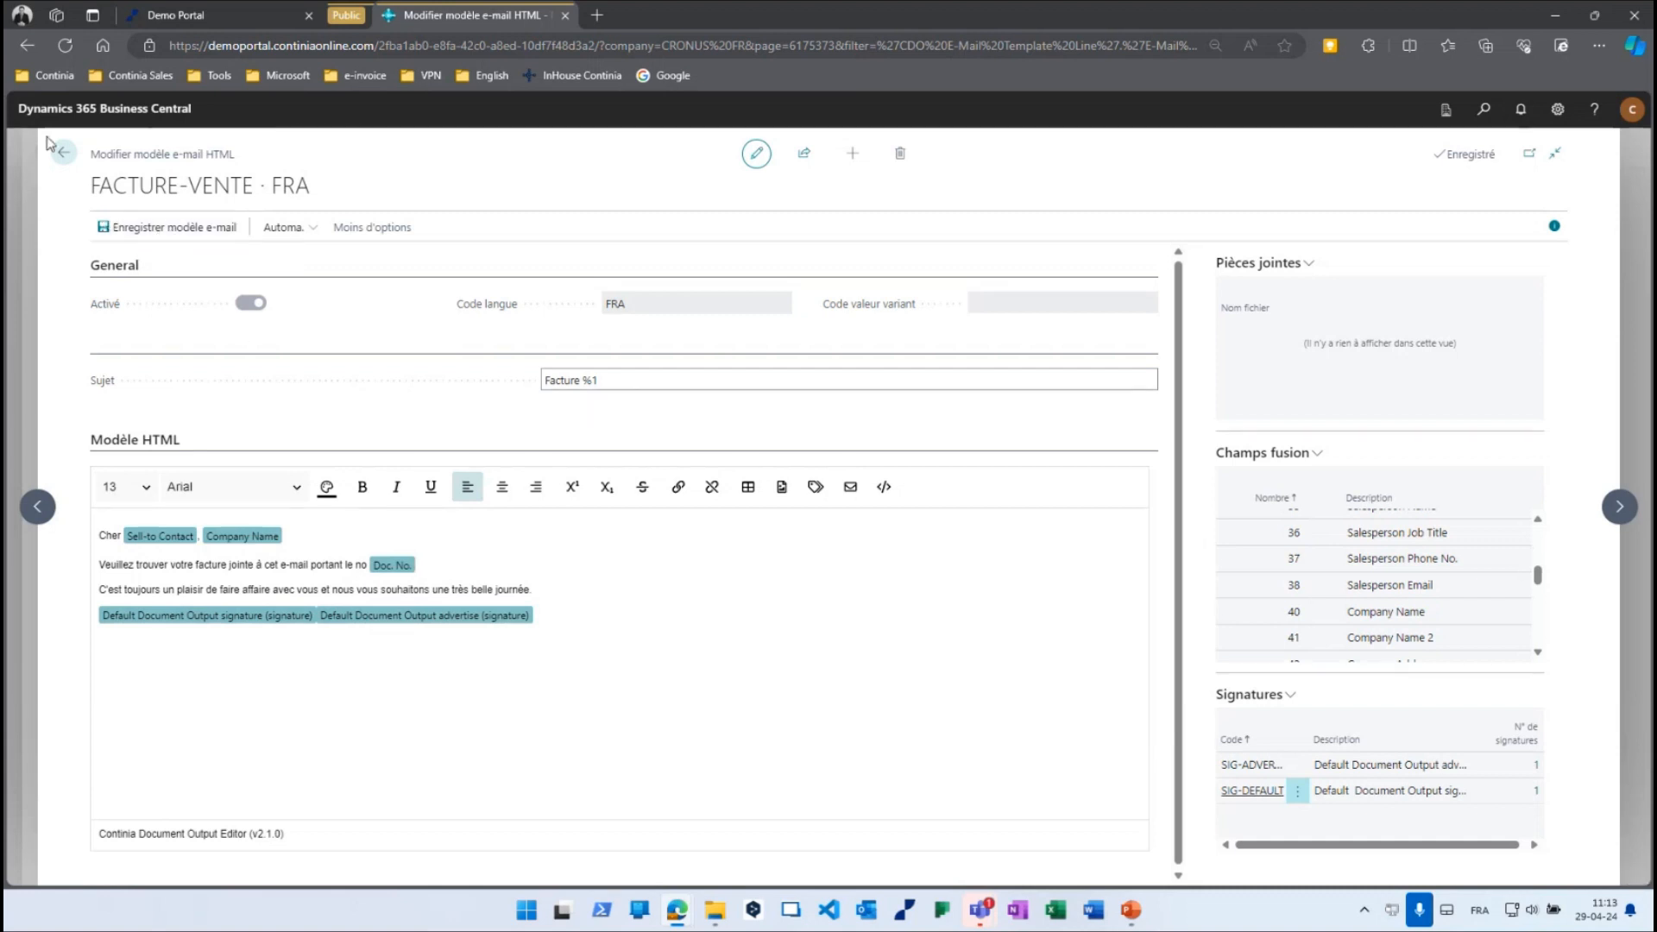
left_click(67, 159)
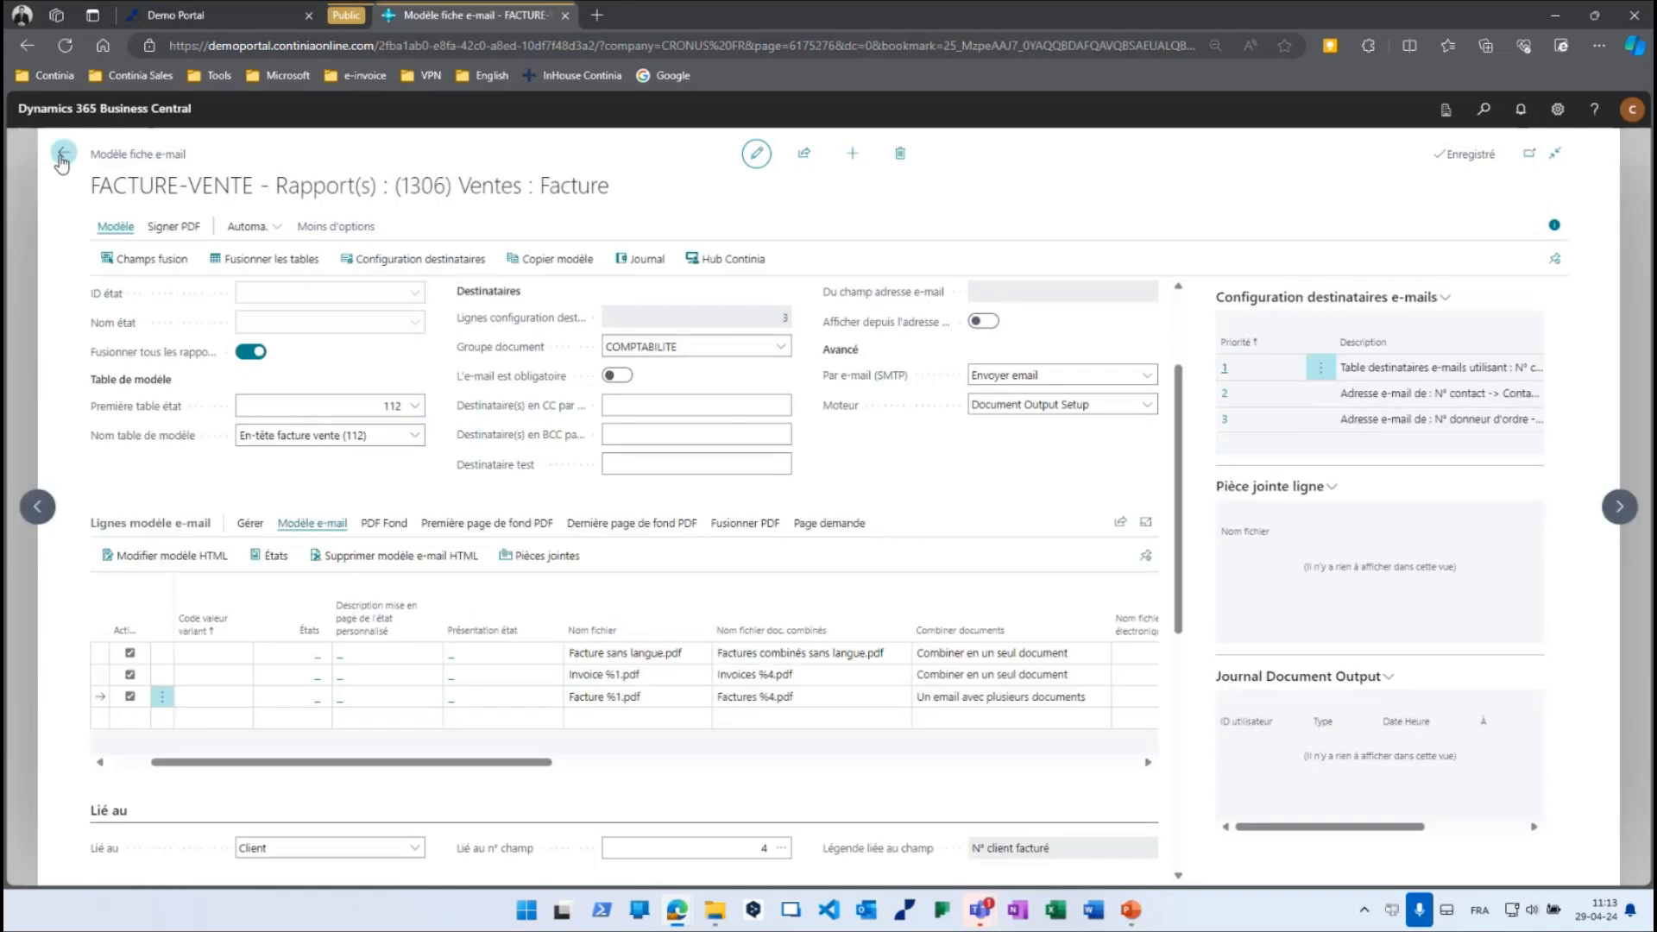
left_click(61, 158)
Return to the role center and open the Profils Output list from the Document Output configuration to review its profiles.
left_click(231, 158)
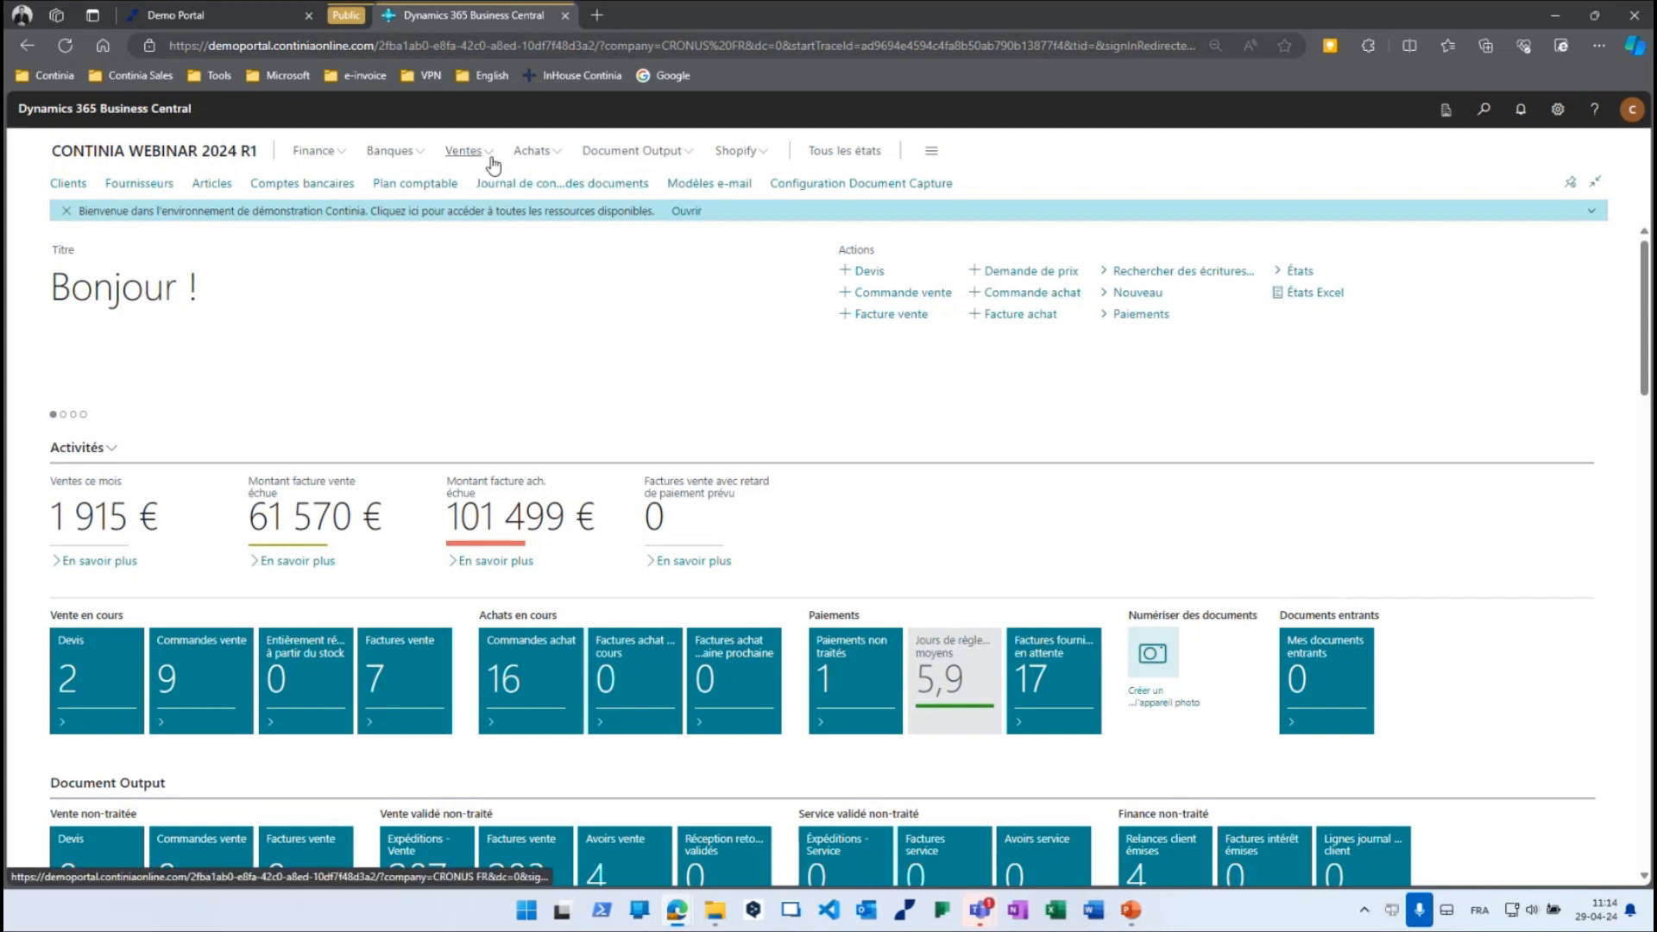
left_click(622, 153)
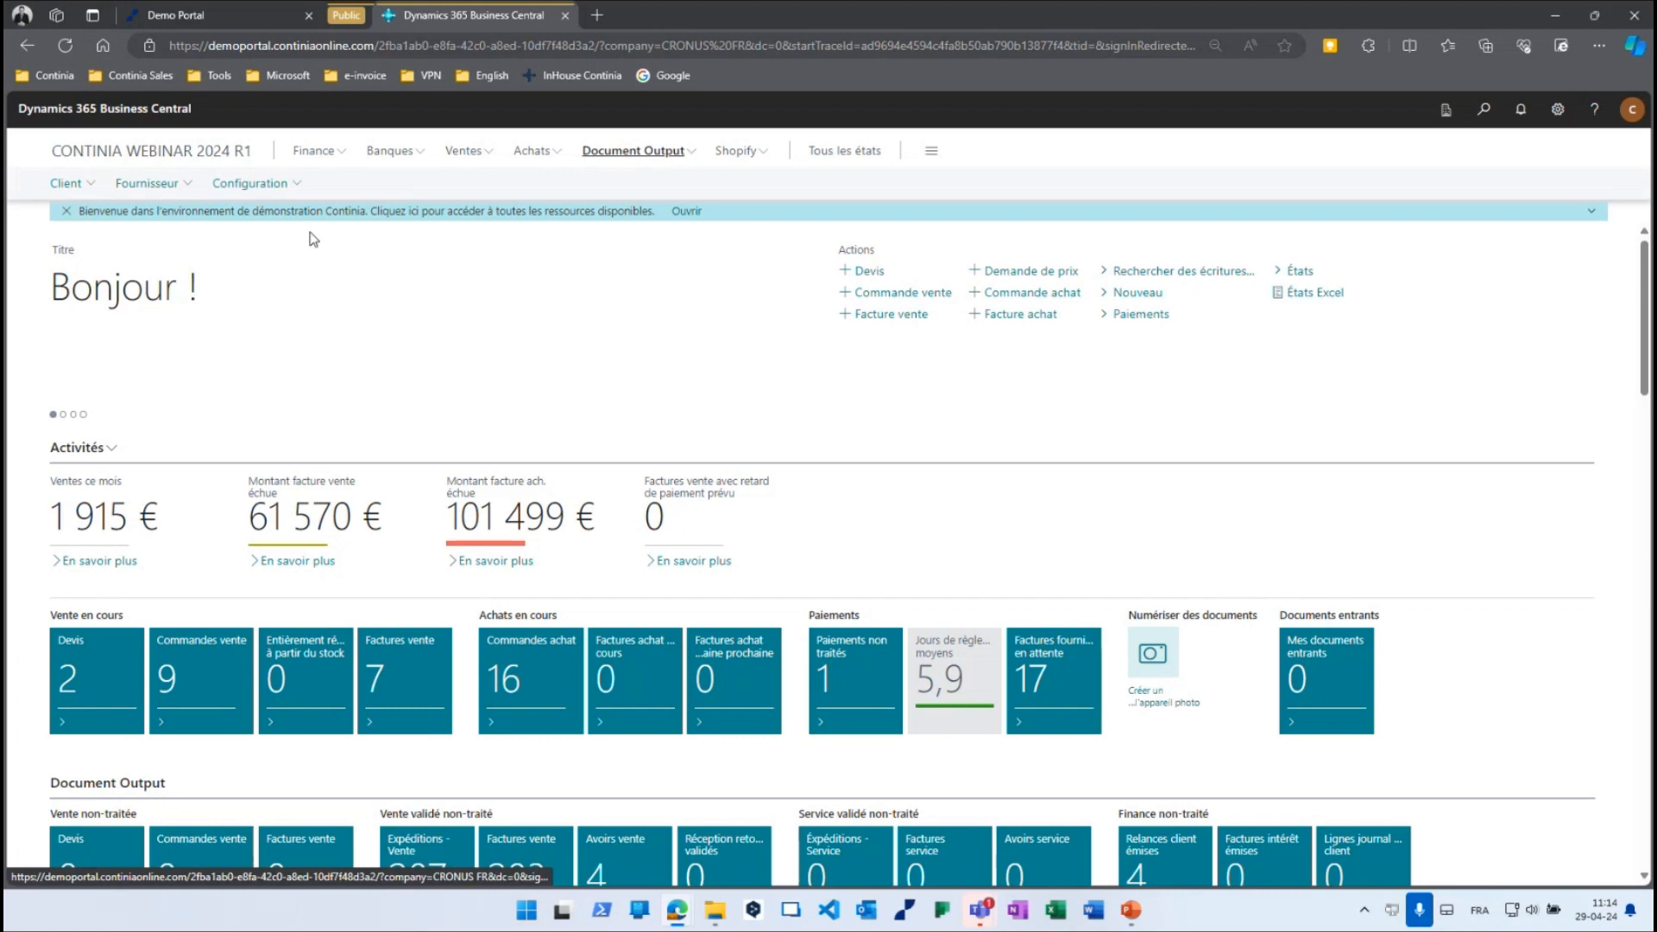
left_click(274, 183)
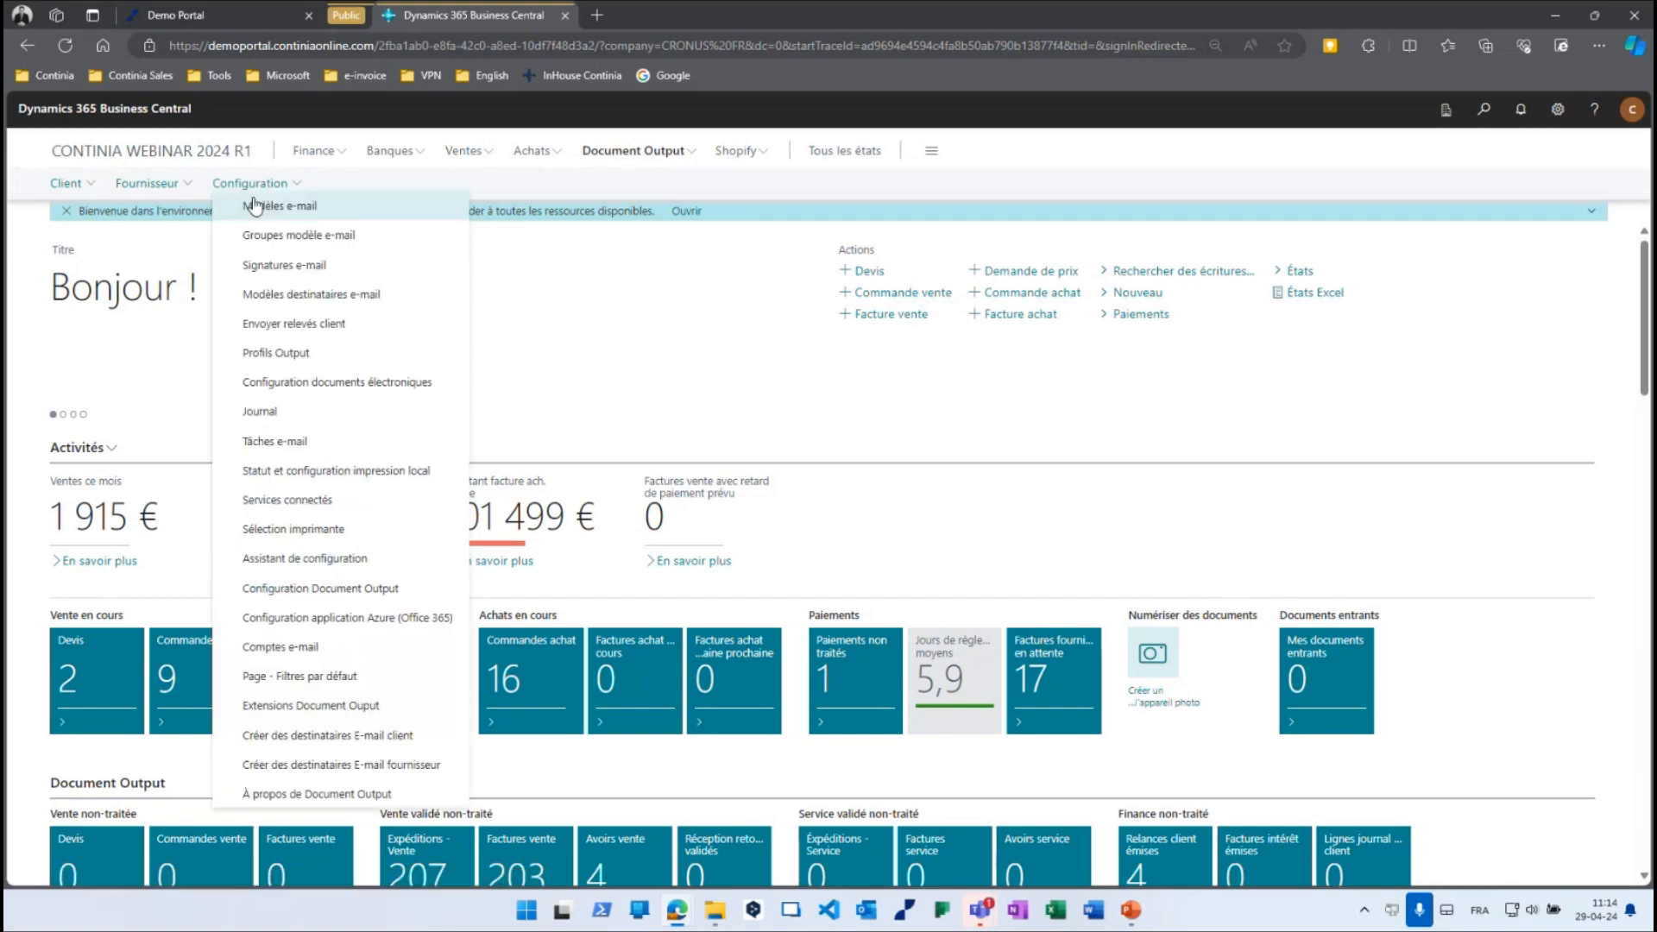
left_click(259, 354)
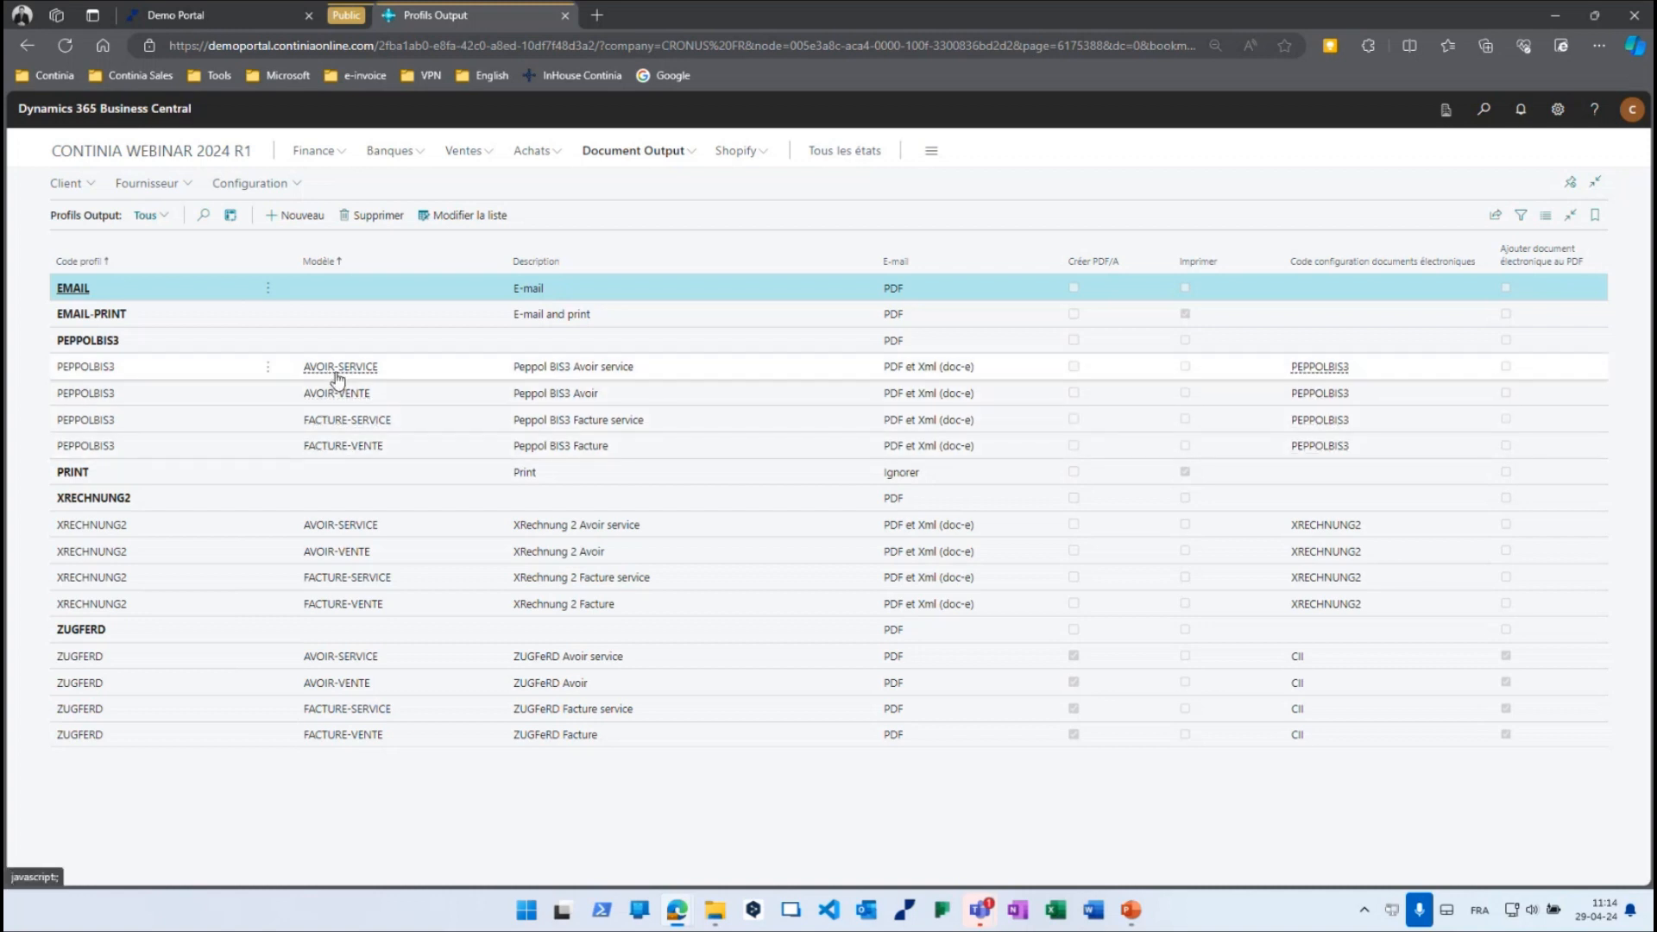
Review the output profiles selectable on Adatum Corporation's Document Output customer card, keep the current profile, and return to the role center.
left_click(72, 152)
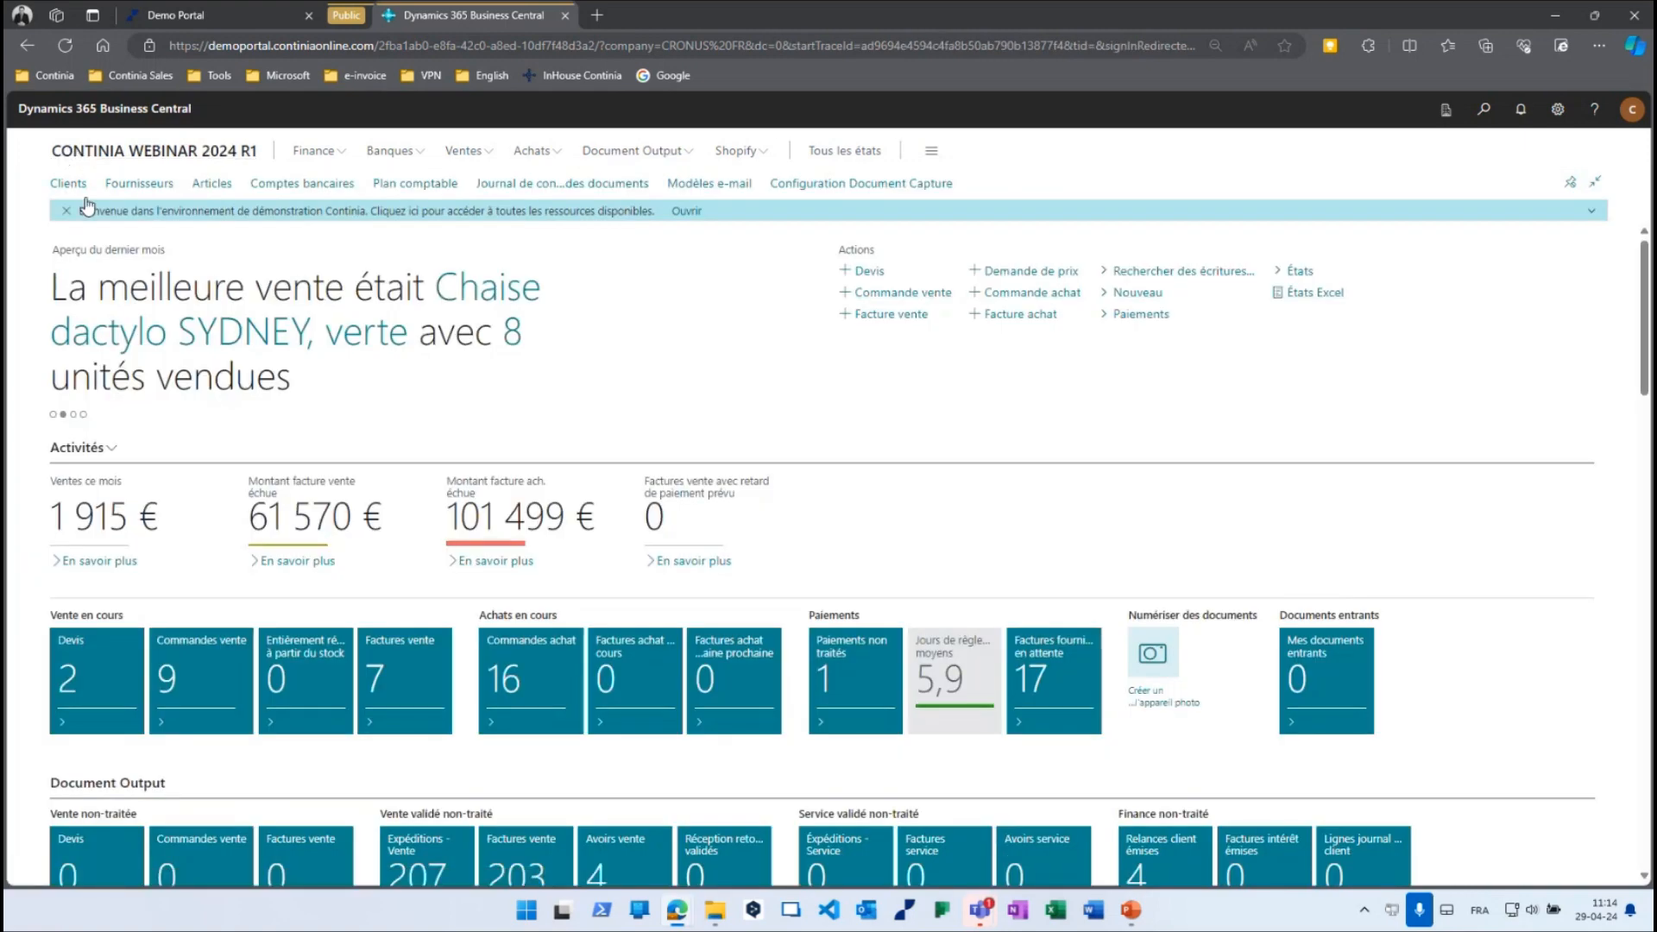
left_click(67, 183)
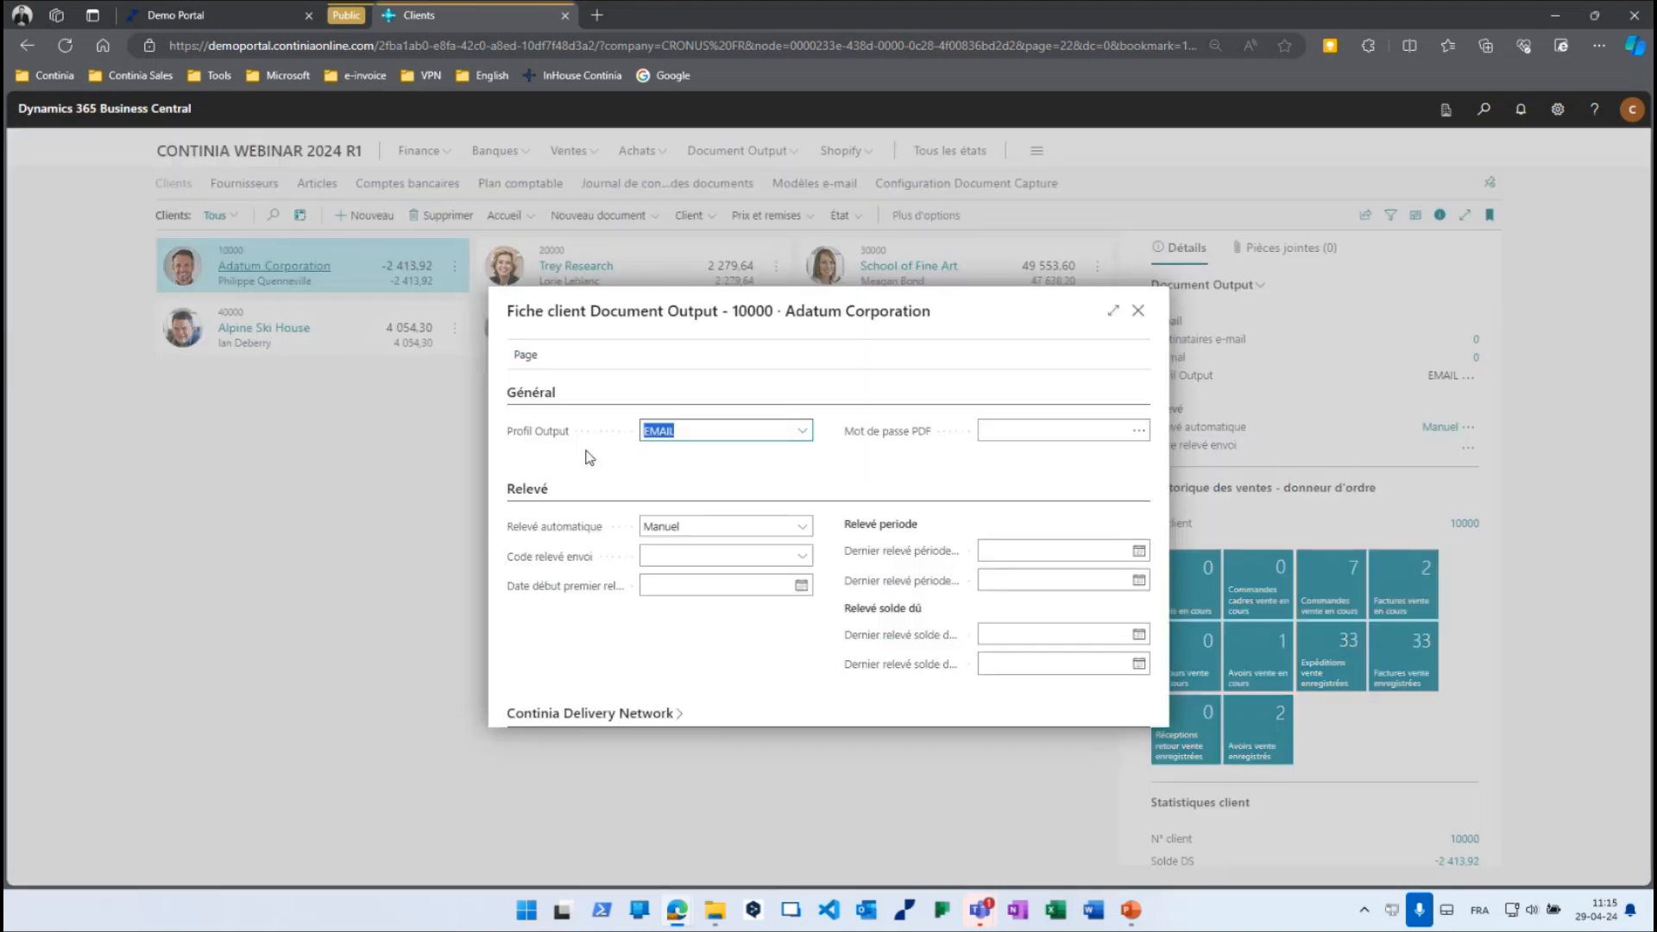
left_click(802, 430)
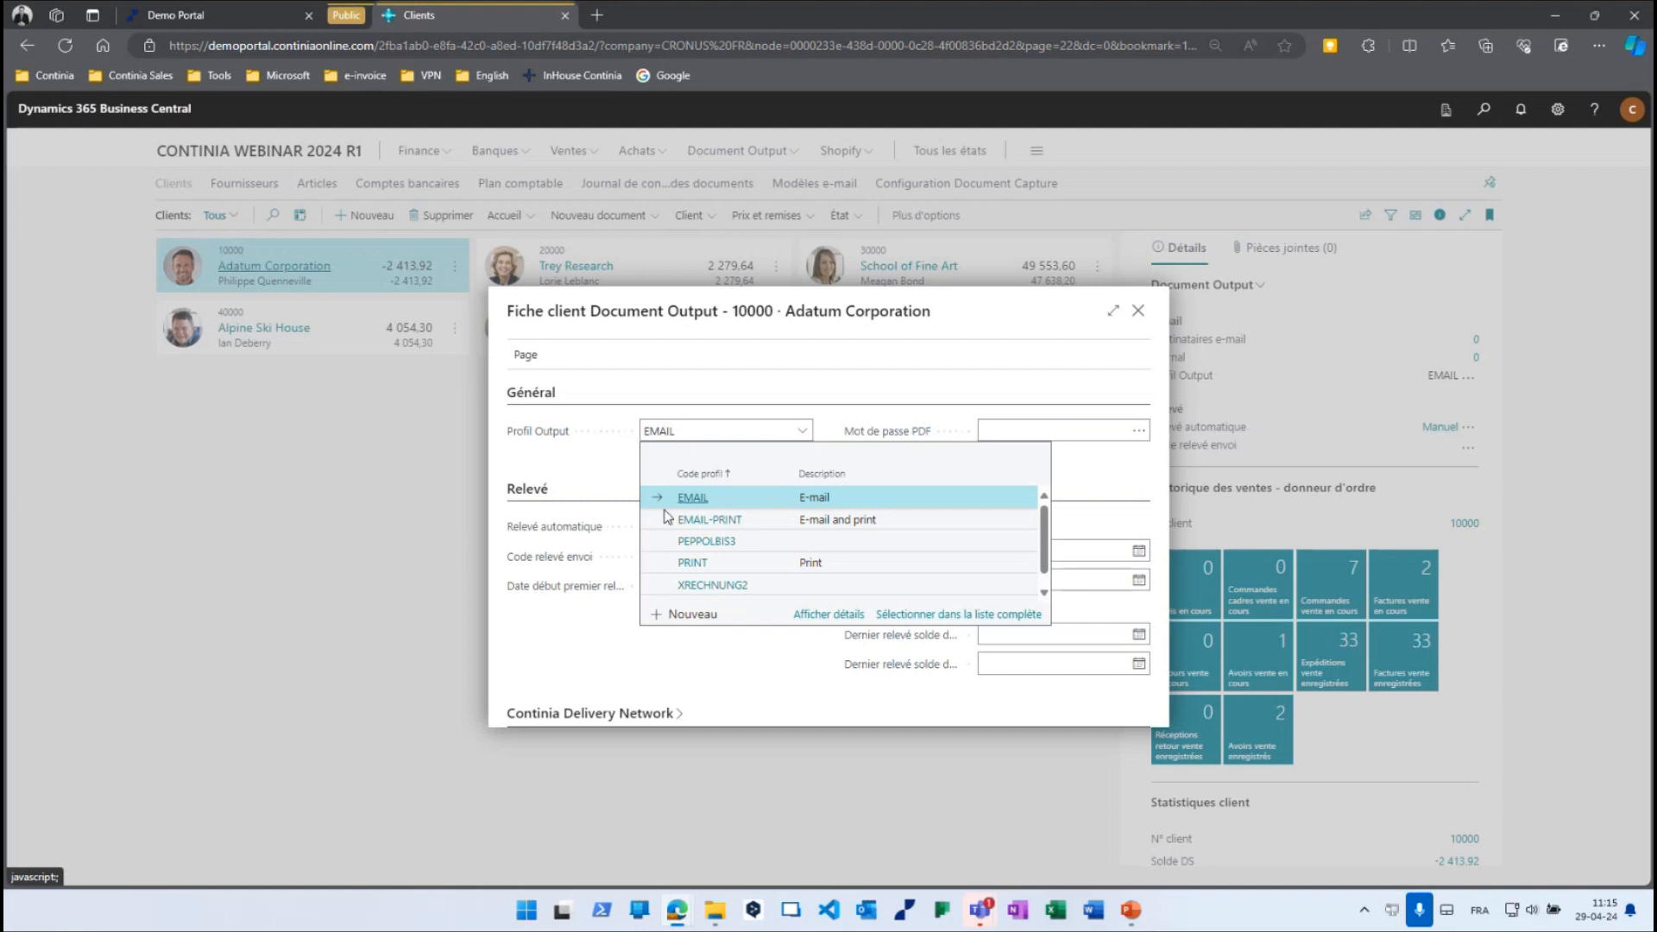
left_click(916, 614)
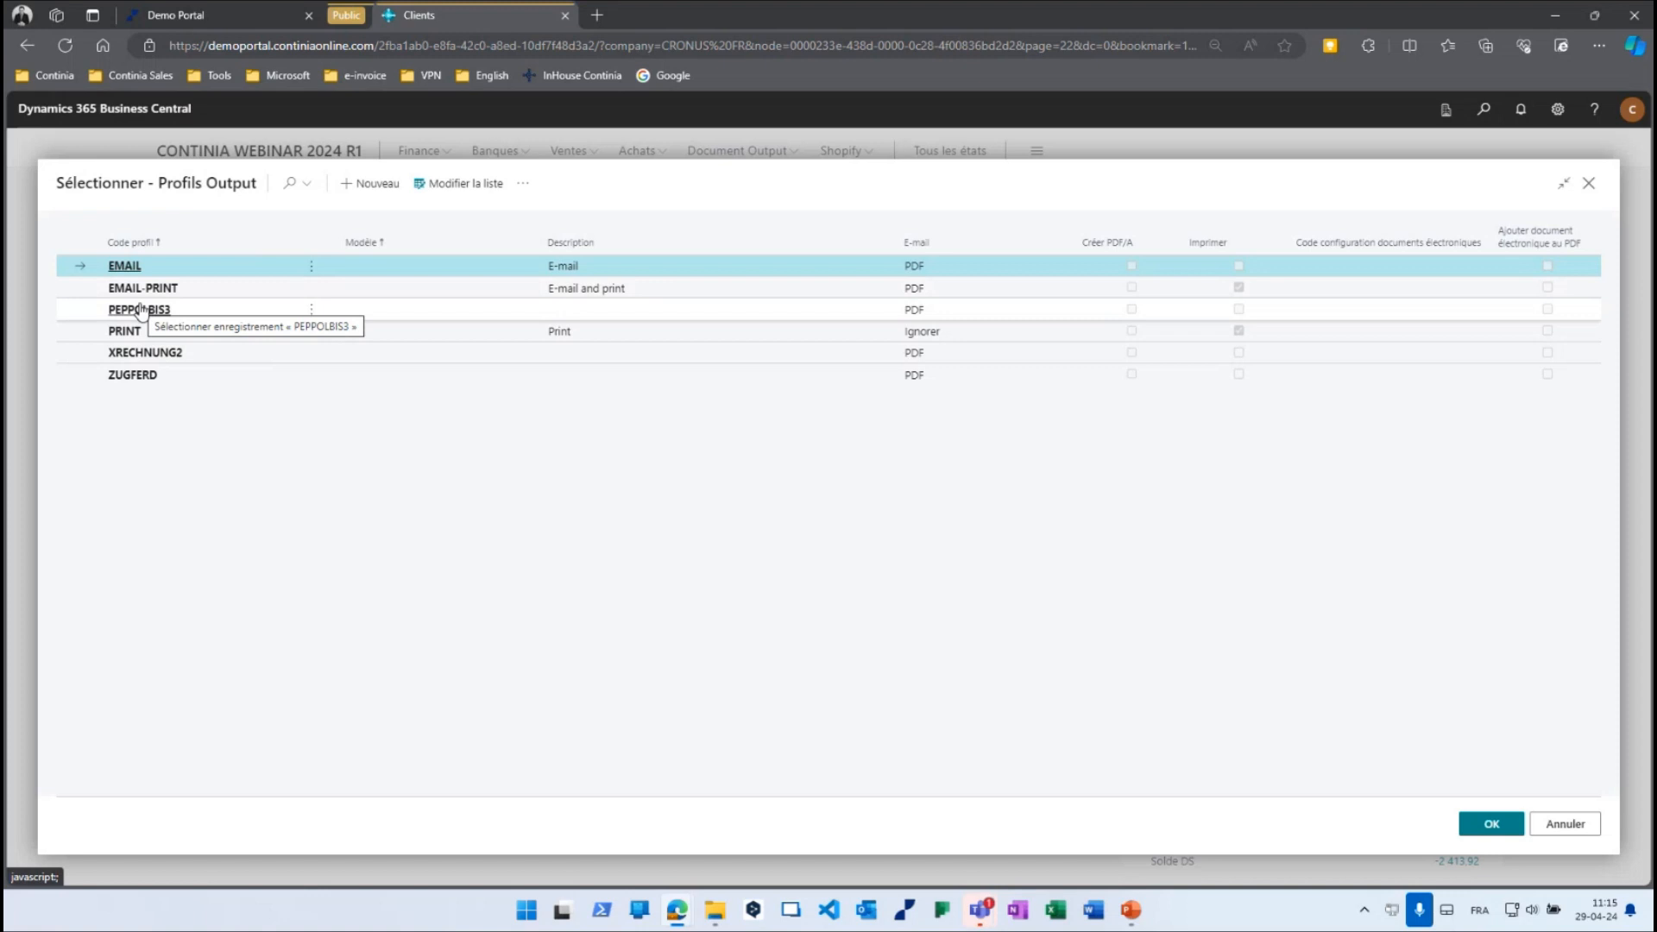
key("Escape")
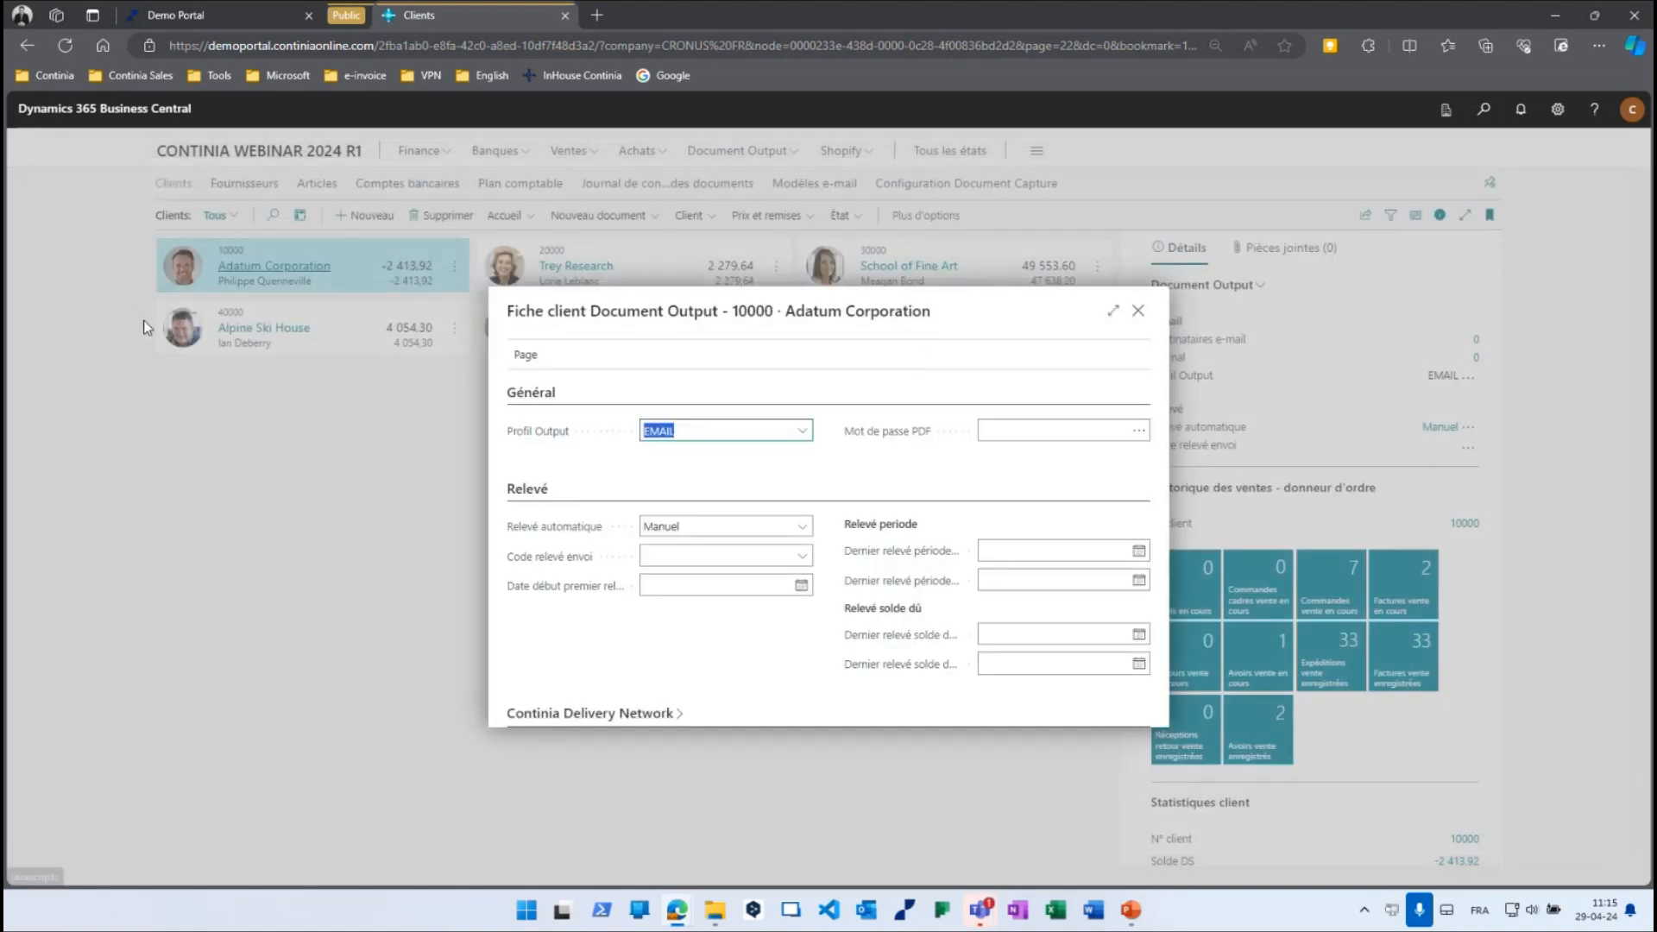
key("Escape")
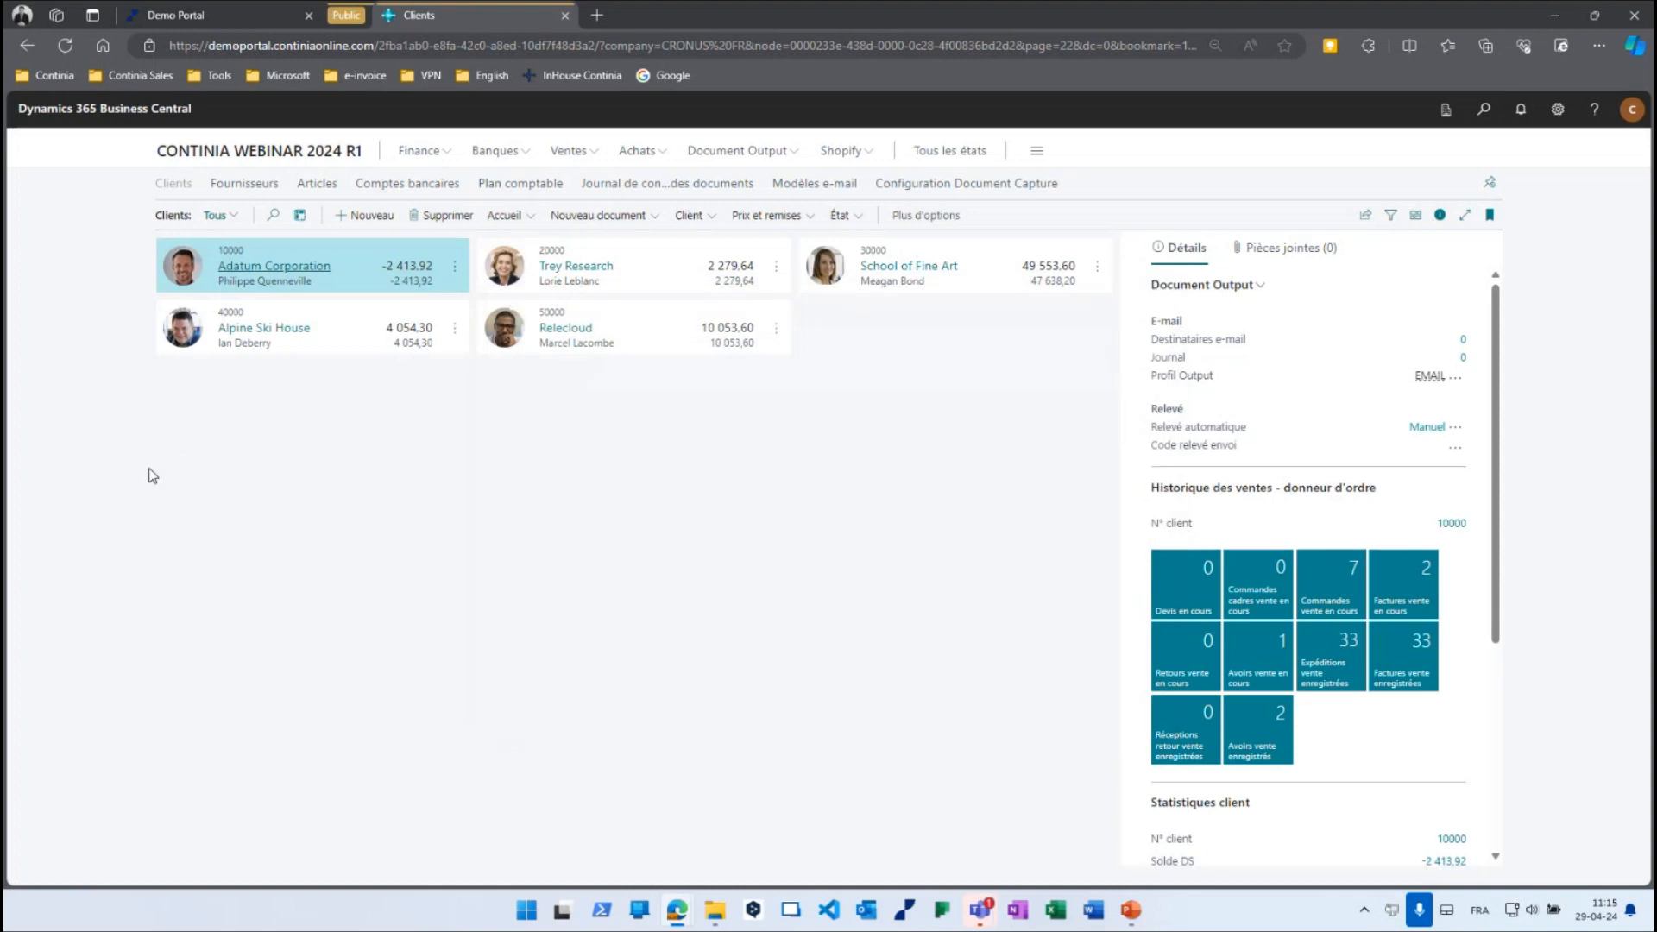
key("Escape")
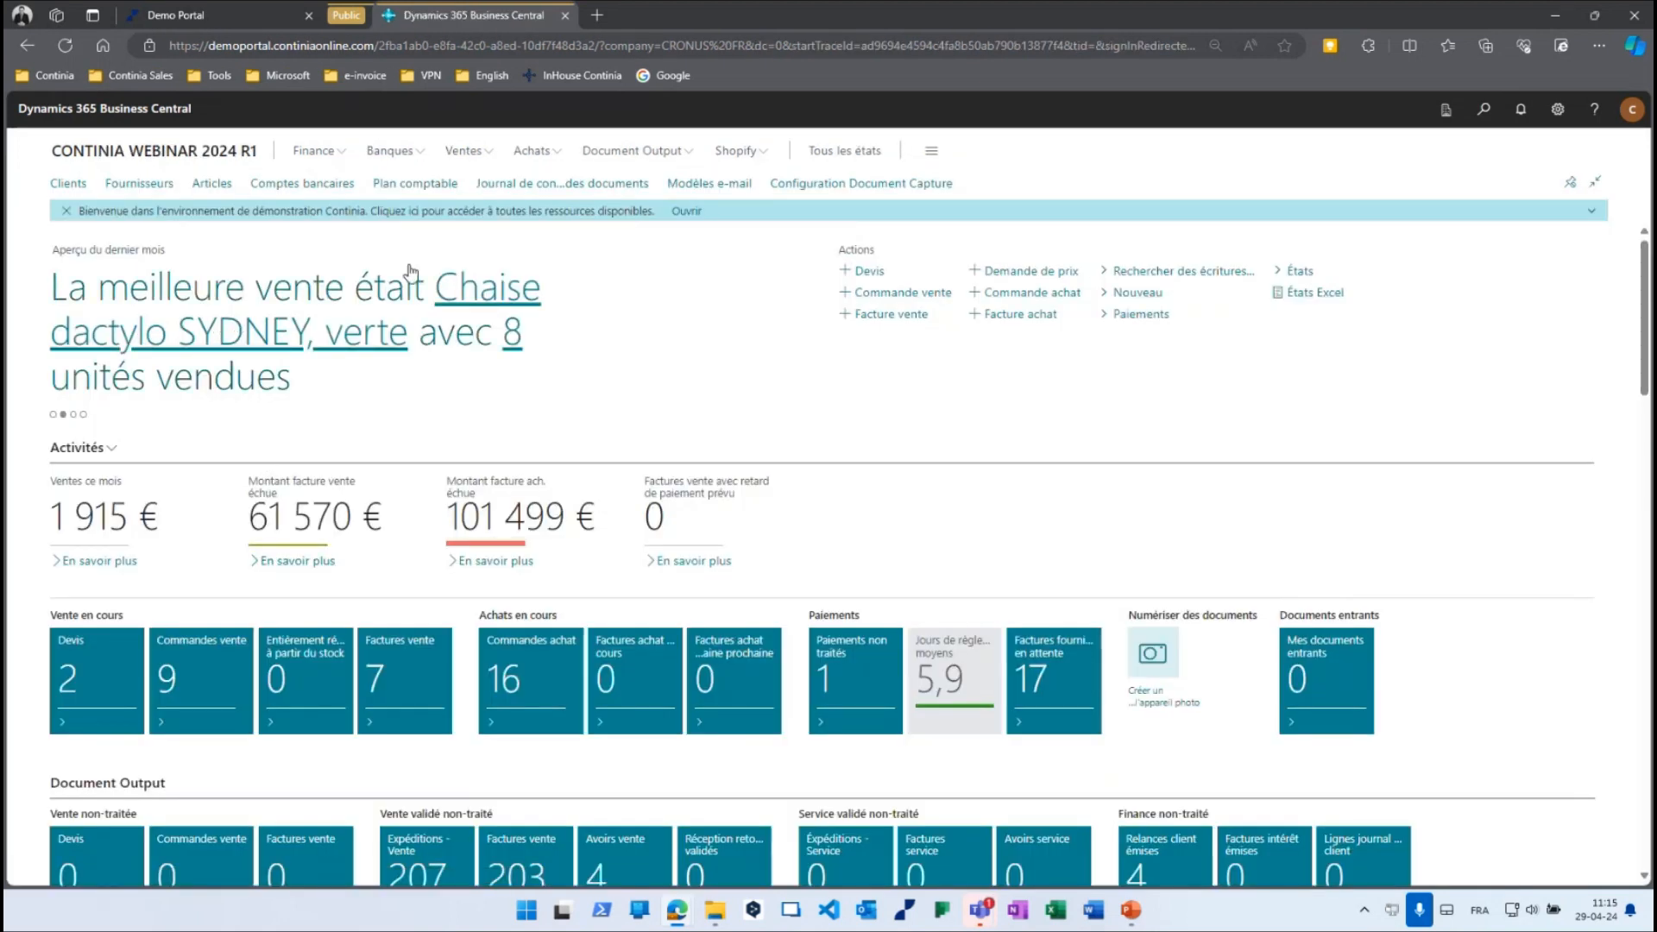
Look through the Document Output Modèles e-mail list and return to the role center.
left_click(630, 153)
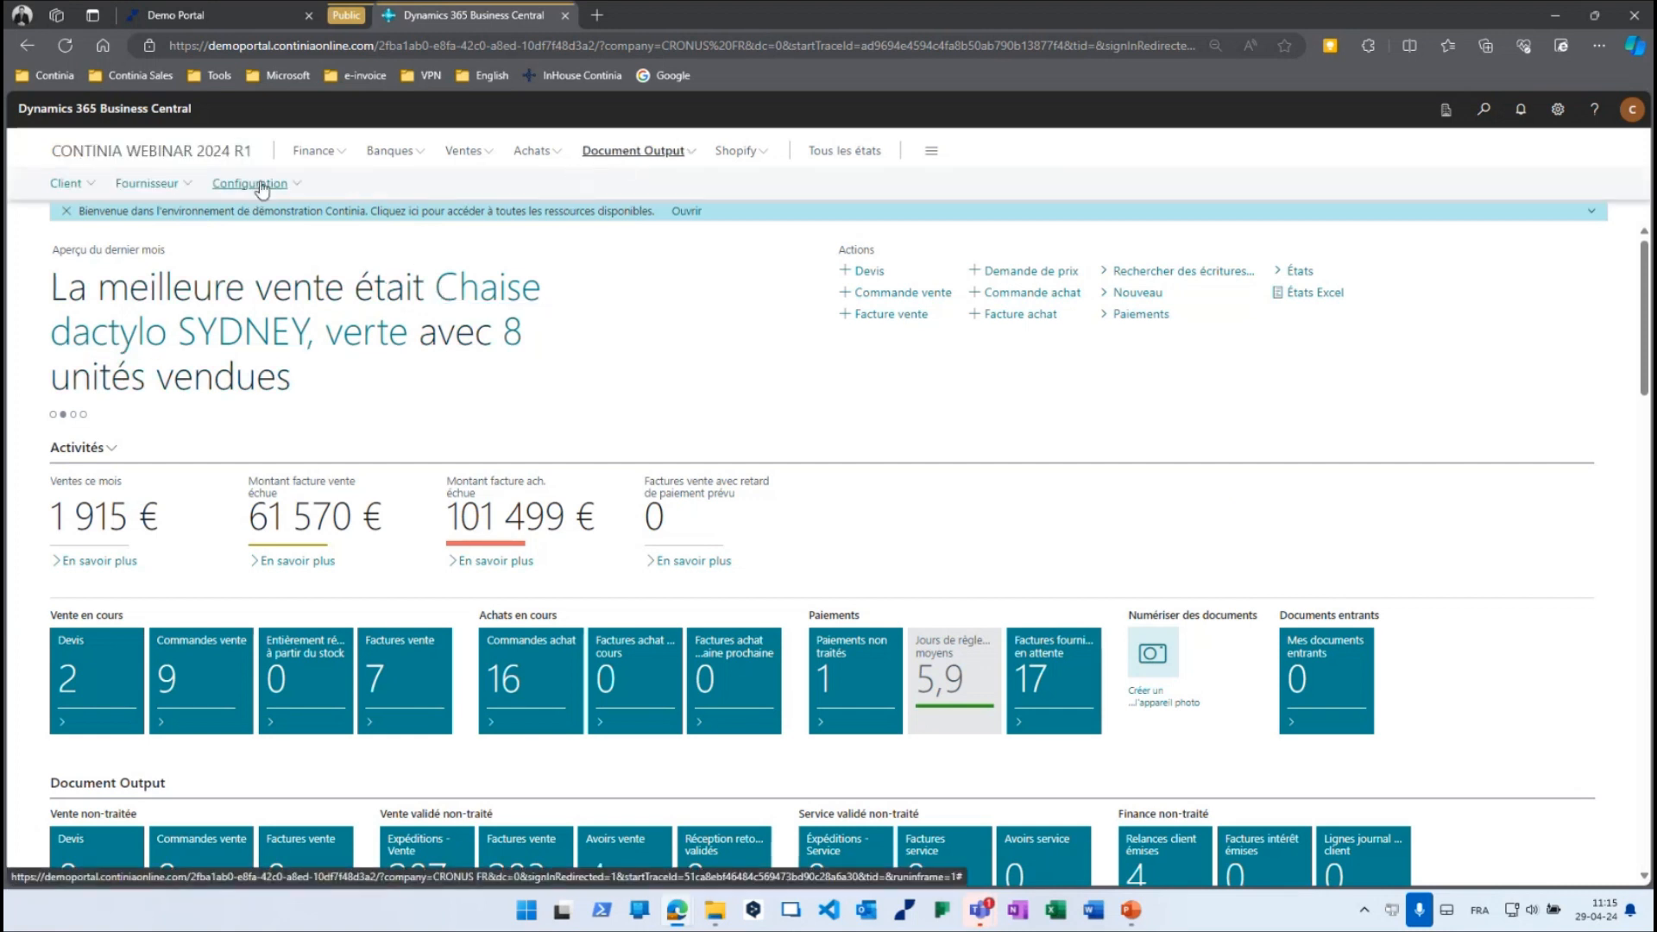
left_click(261, 185)
left_click(263, 207)
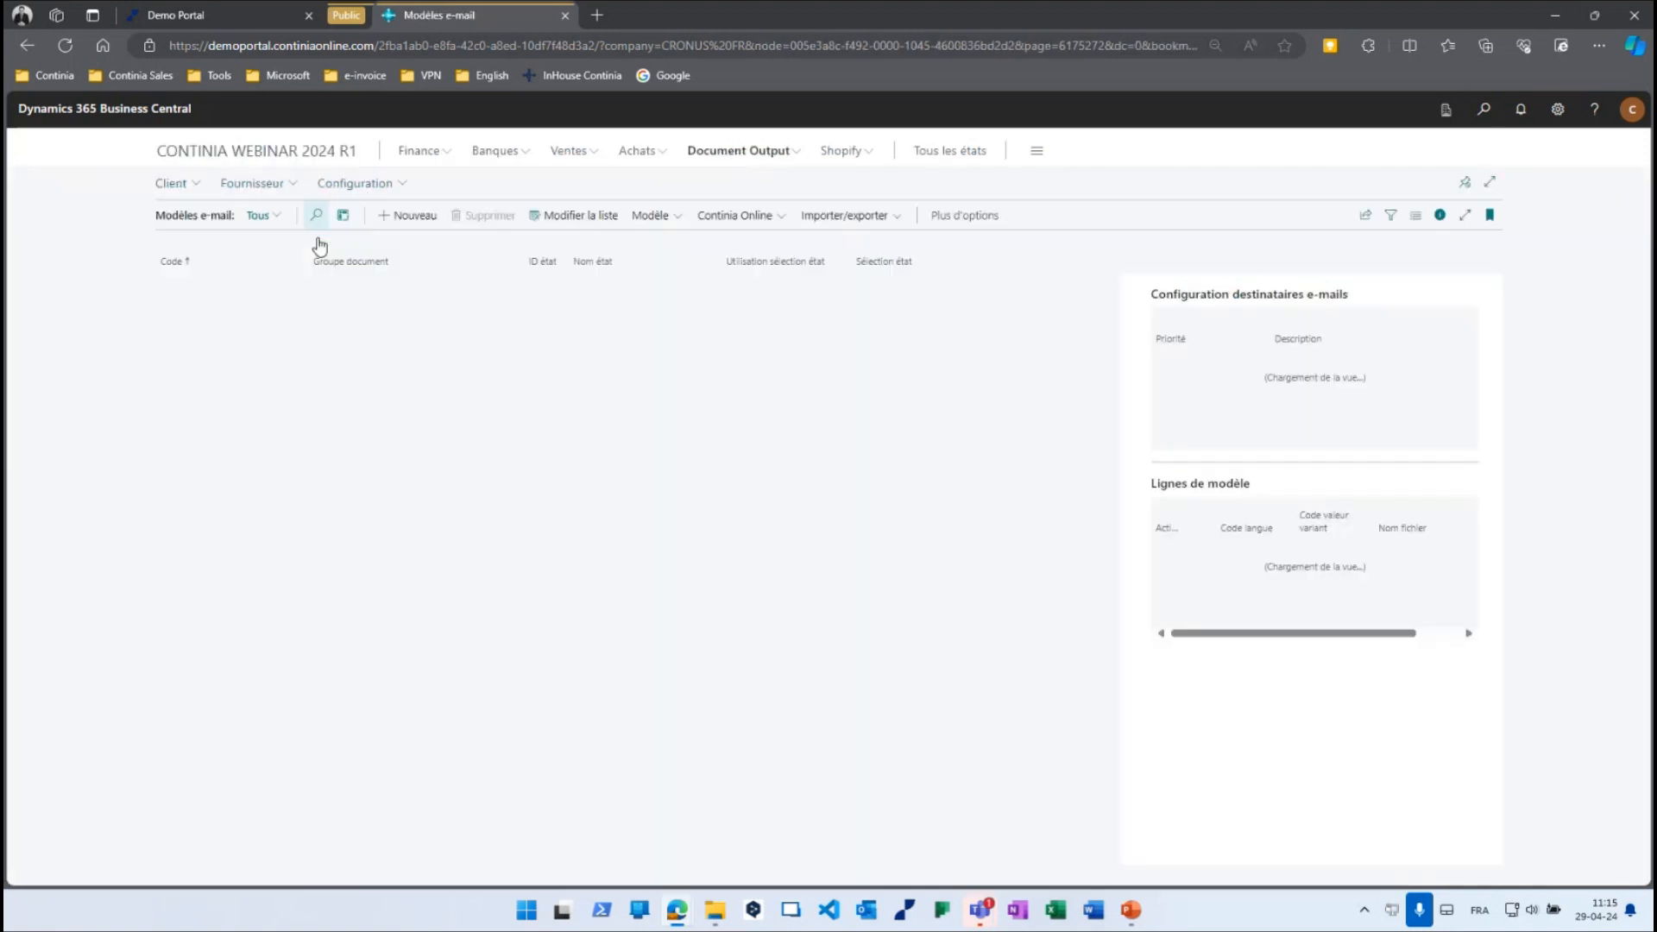
scroll(357, 601, "down", 1)
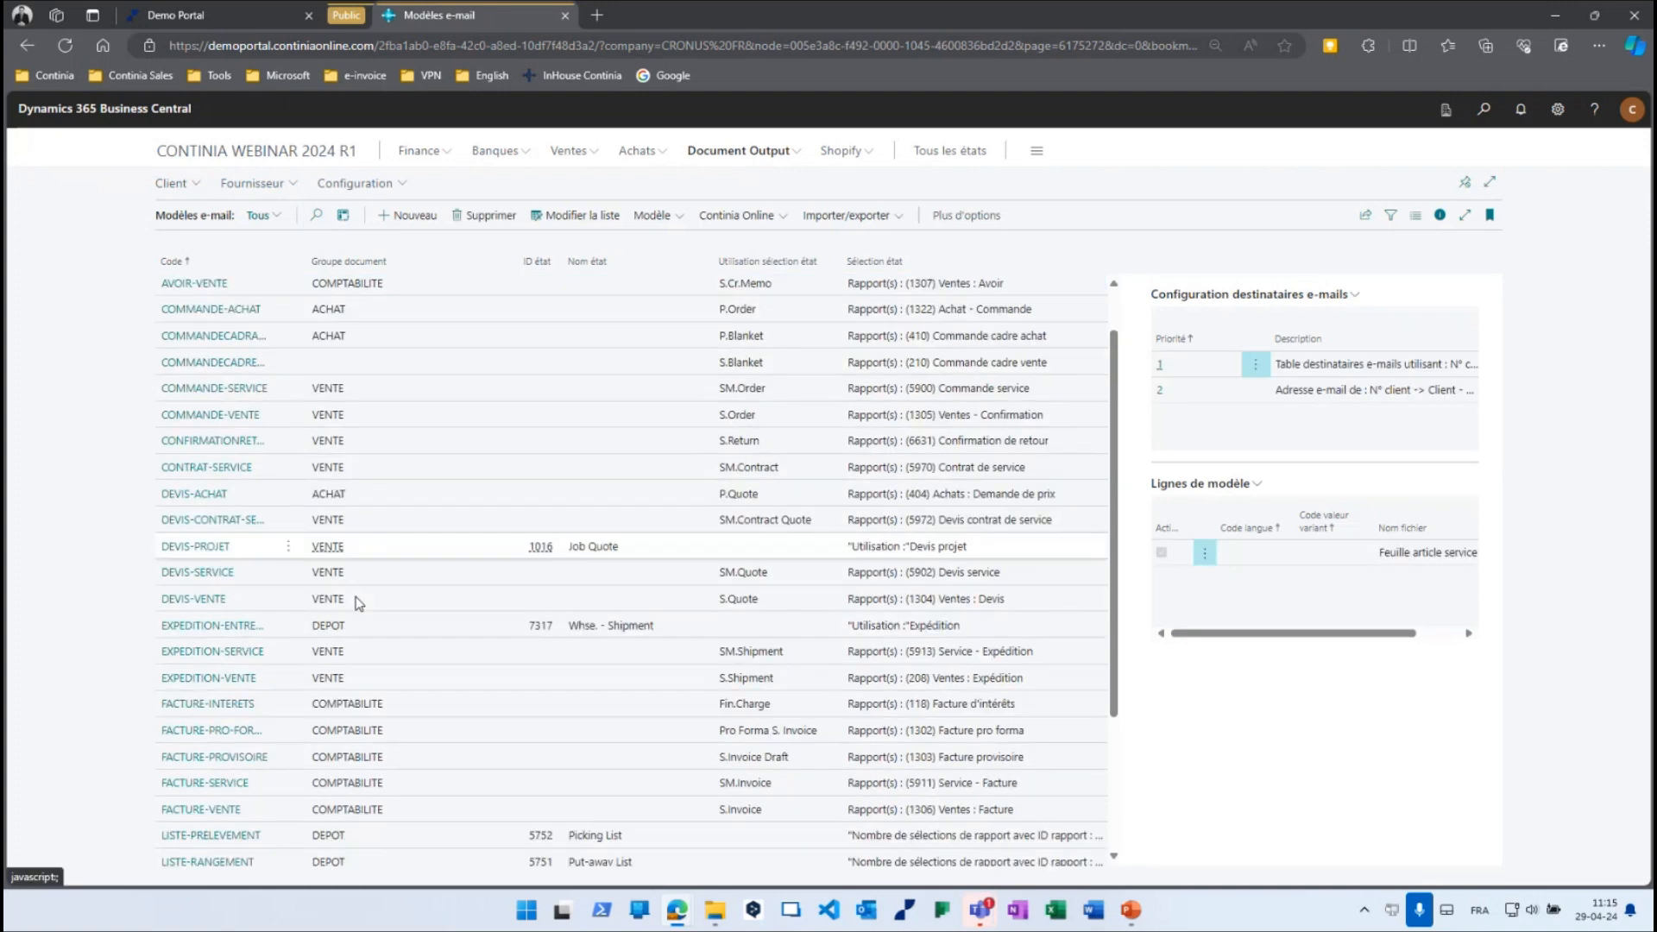
key("Escape")
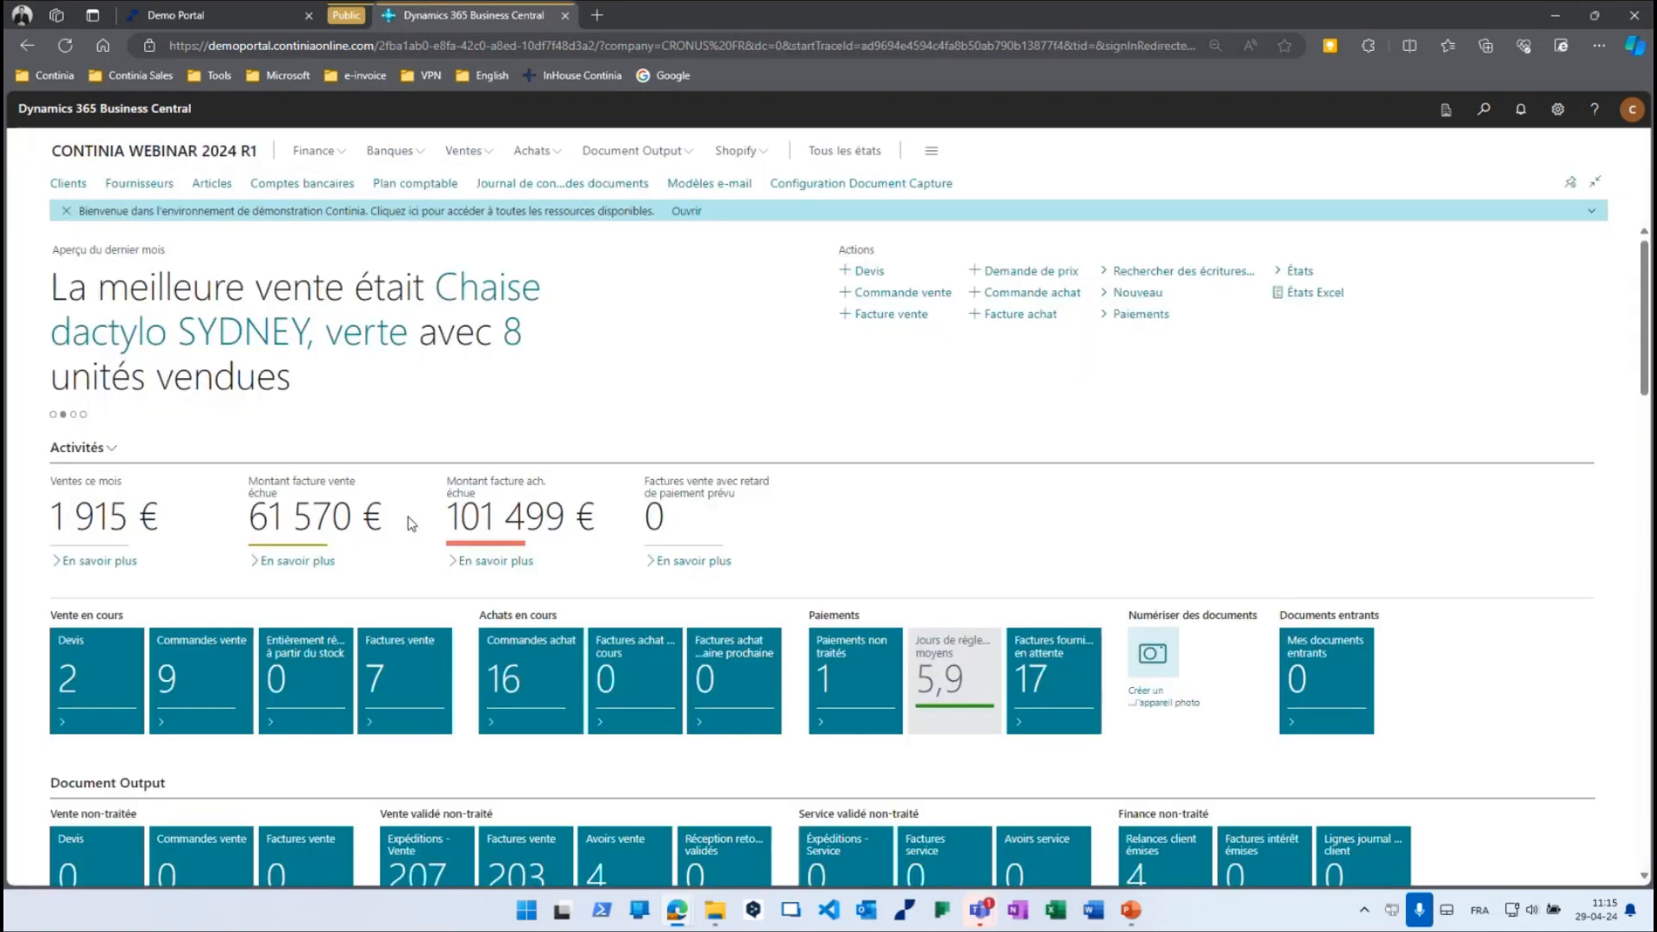
Open the unprocessed posted sales shipments from the Document Output activities and filter them to a Nombre impressions of 1.
scroll(412, 517, "down", 3)
scroll(411, 518, "down", 2)
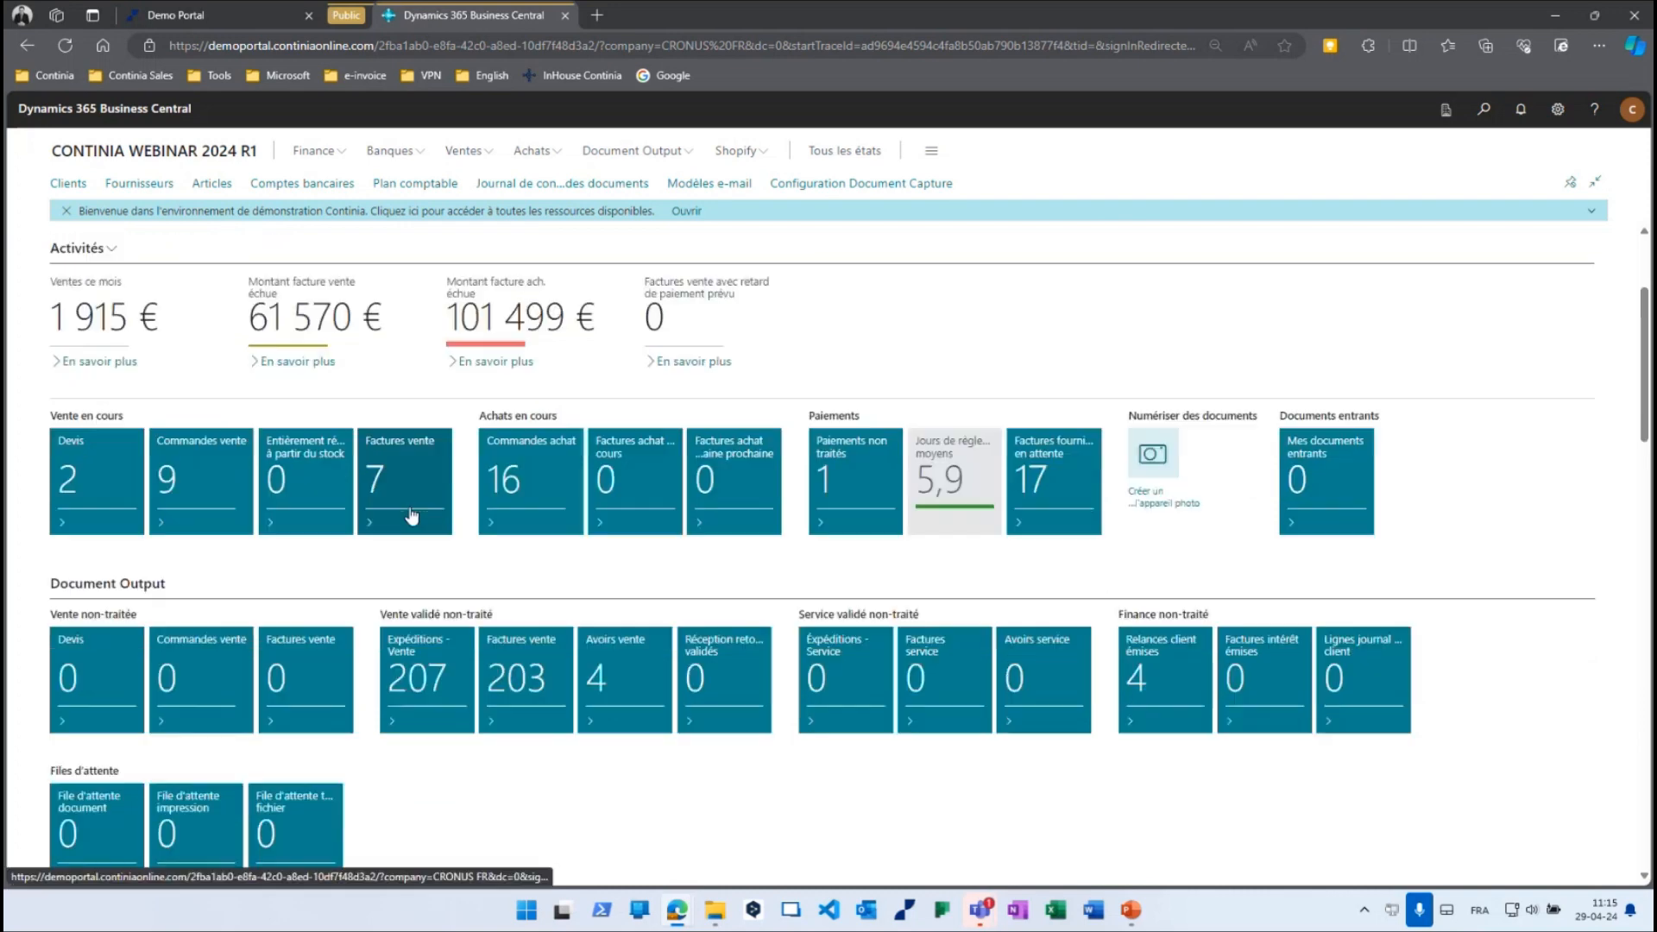
left_click(409, 601)
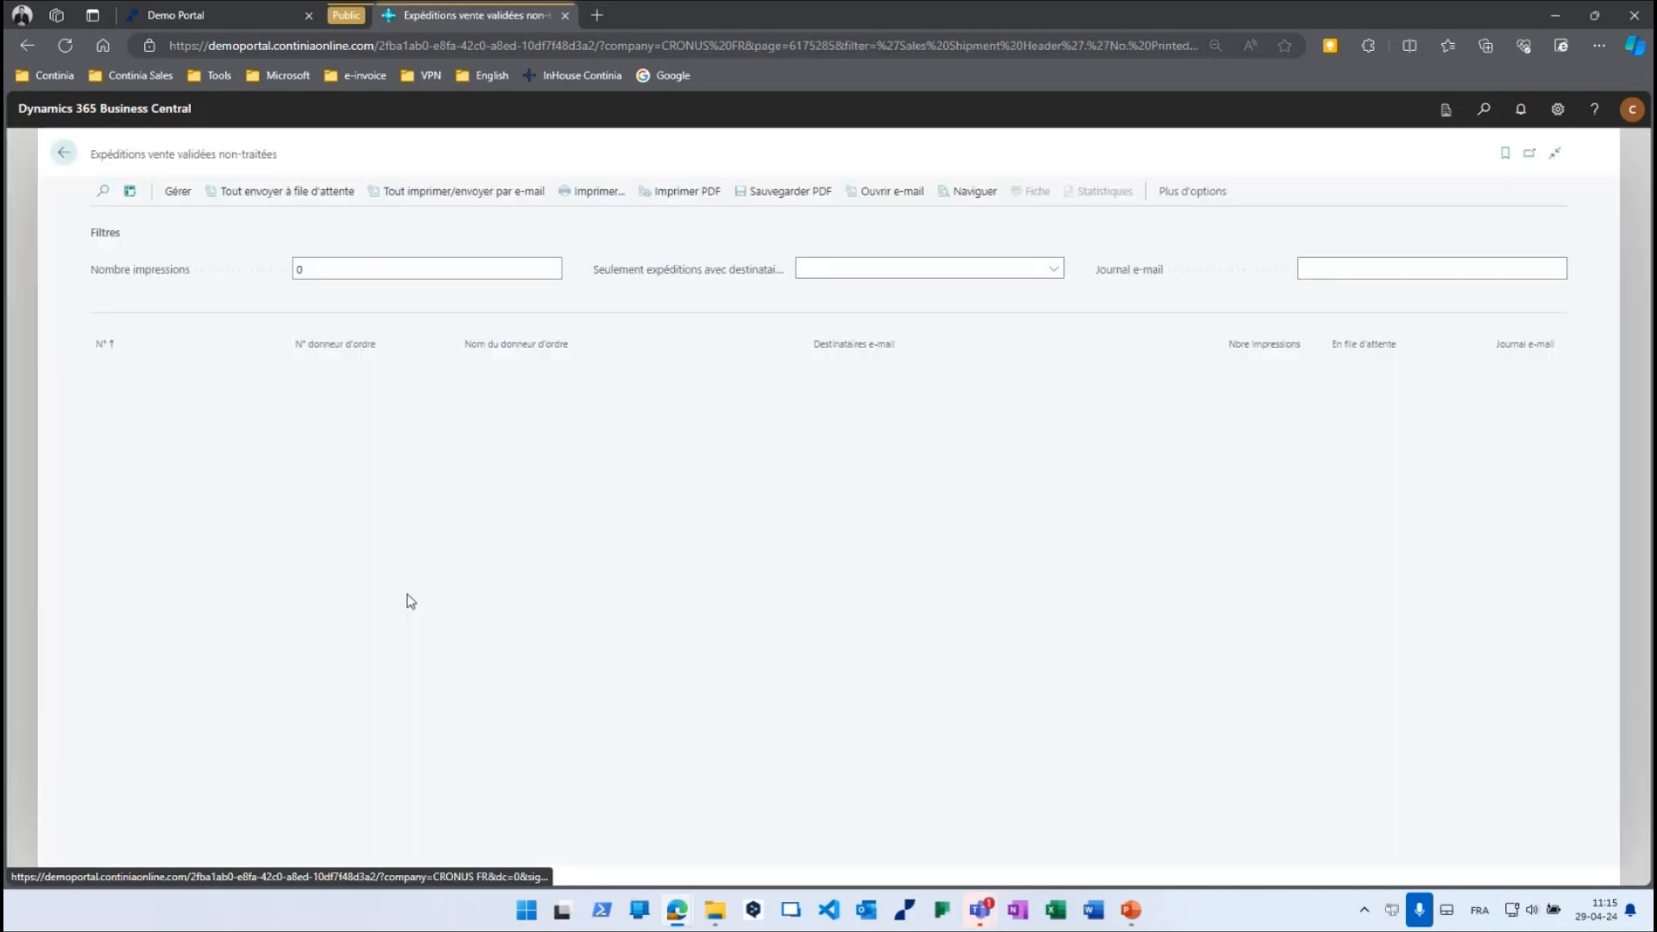
left_click(504, 275)
type("1")
key("Tab")
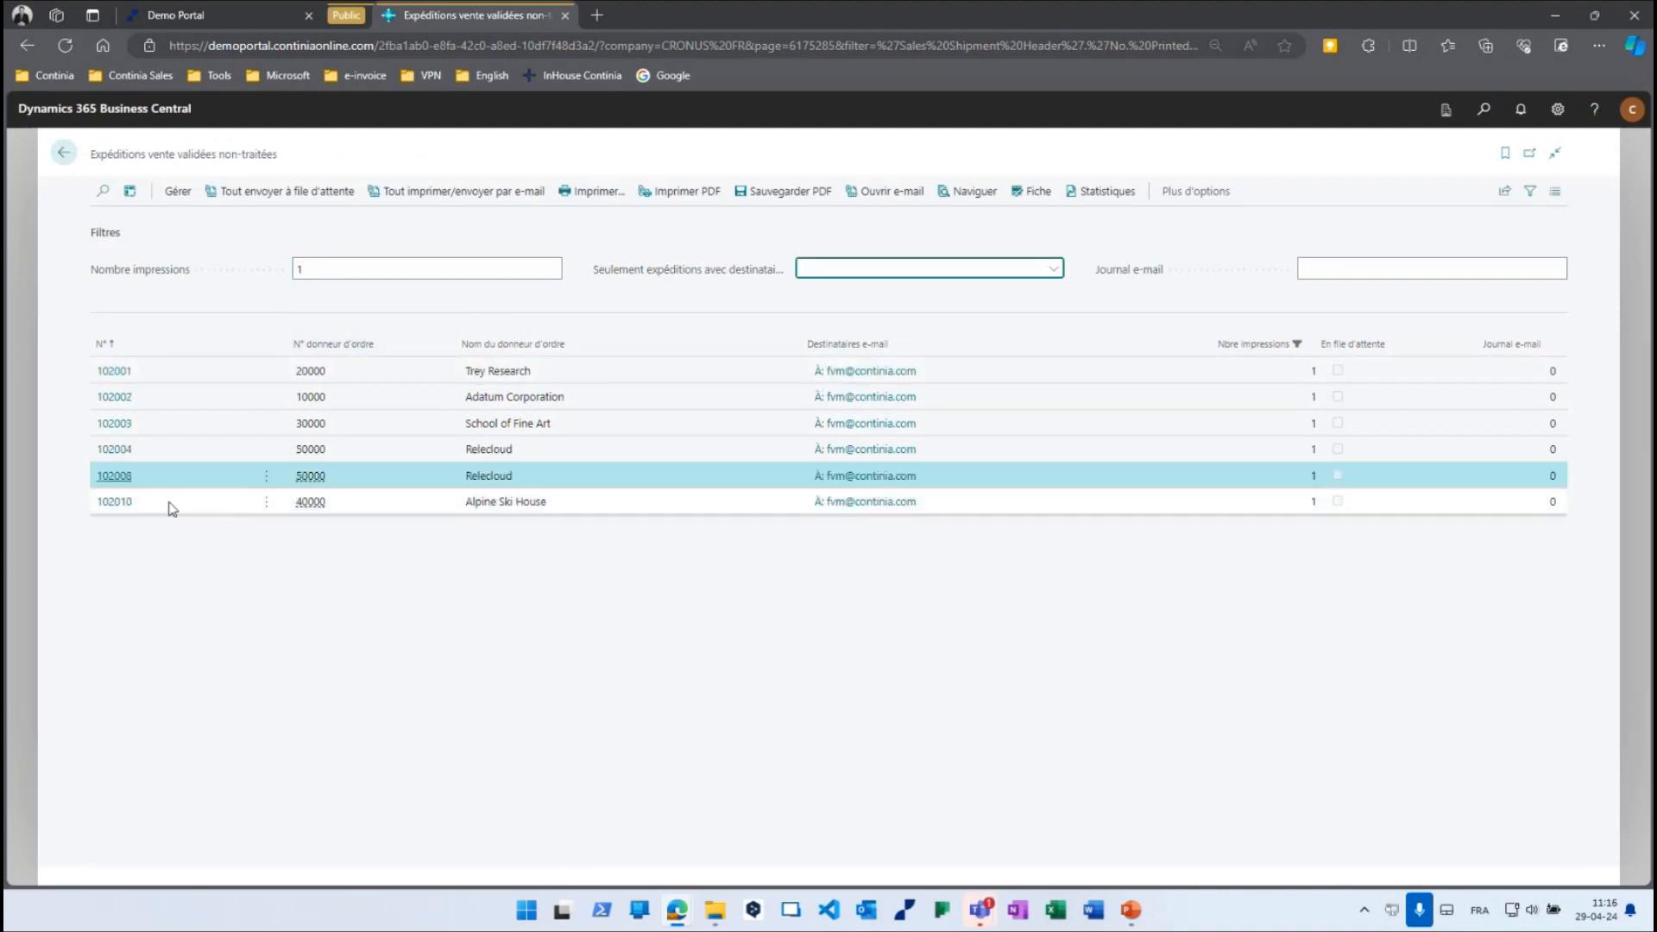
Review posted shipment 102010, preview its Document Output e-mail with the item table and signature, and cancel the e-mail without sending.
left_click(113, 504)
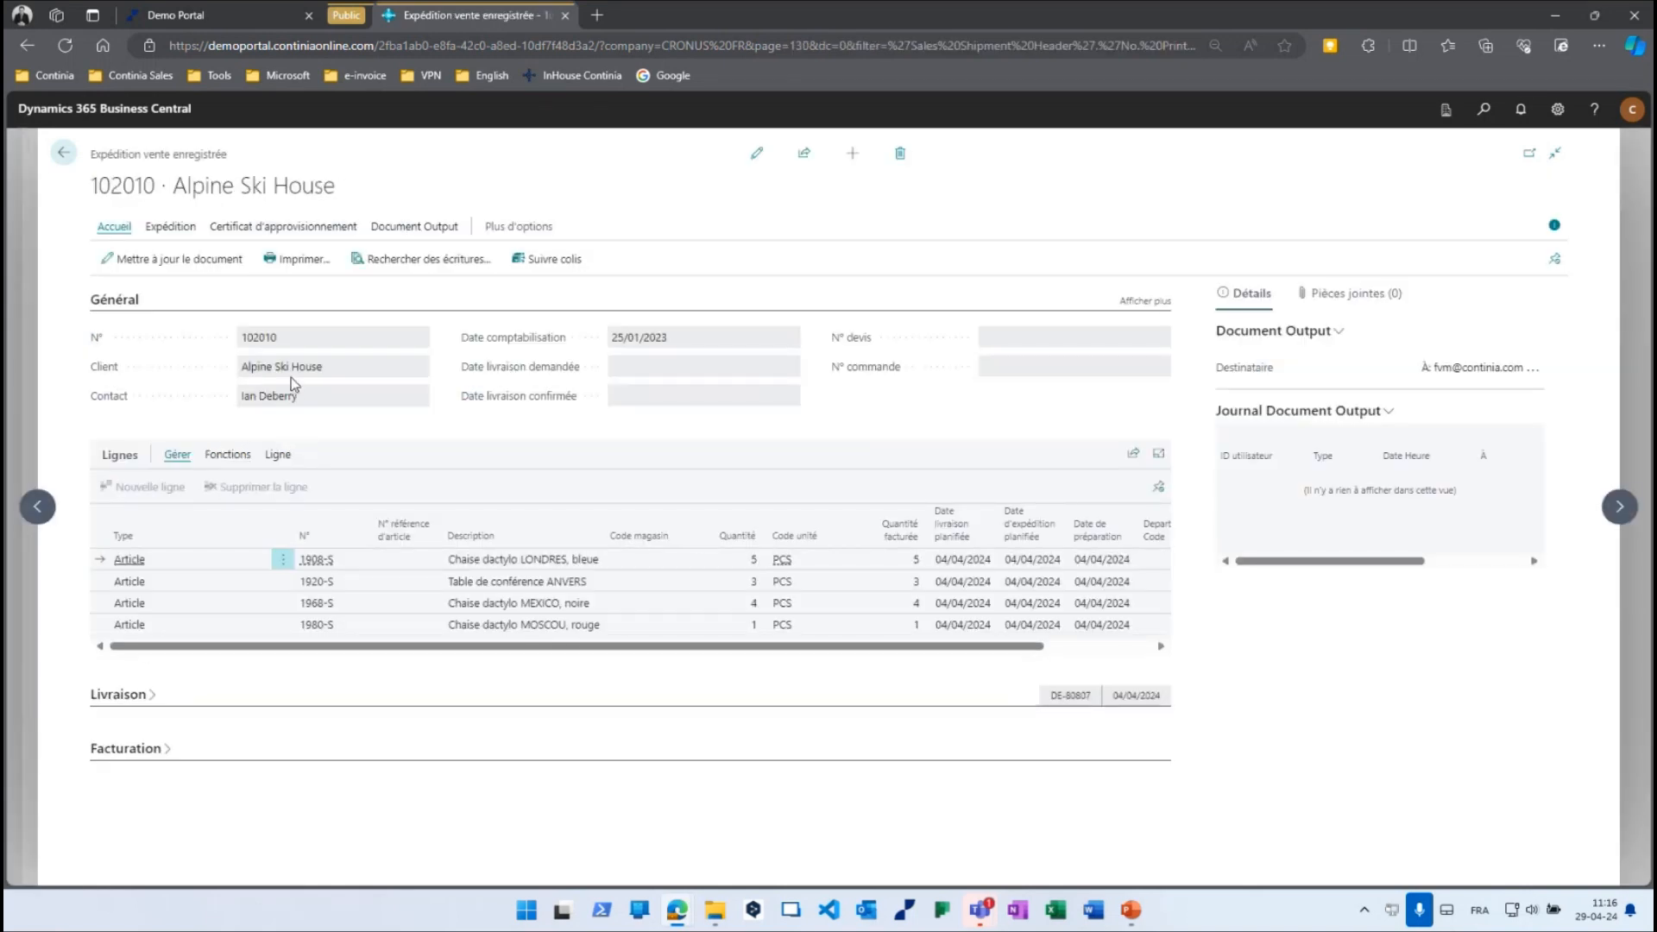
key("Escape")
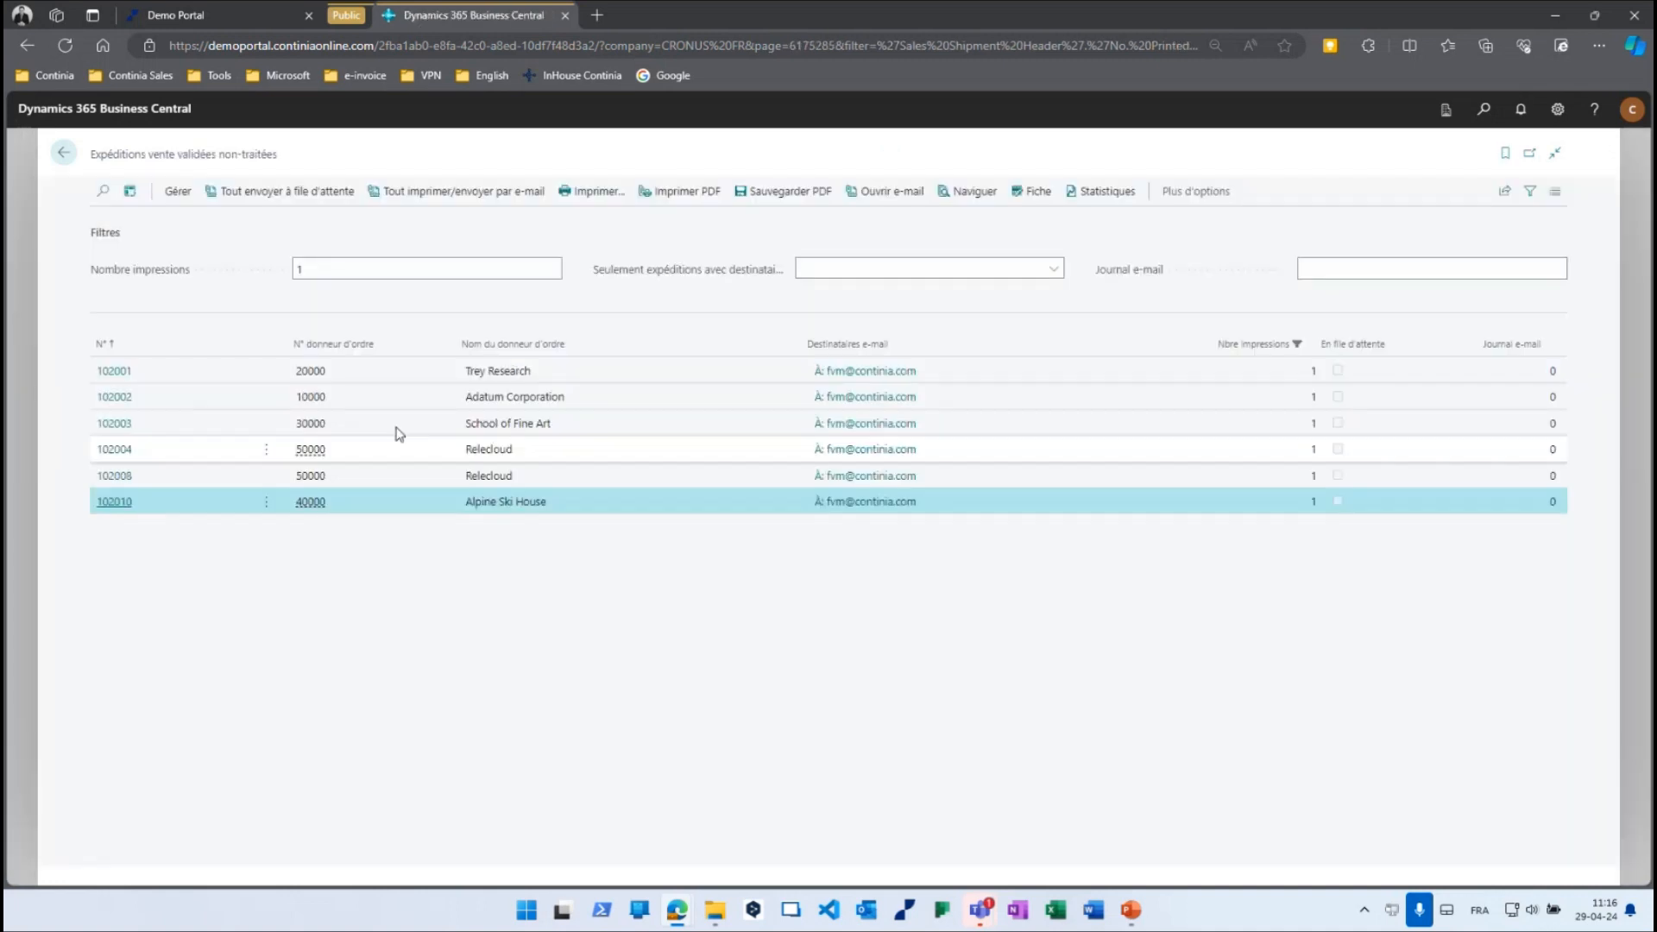
left_click(882, 185)
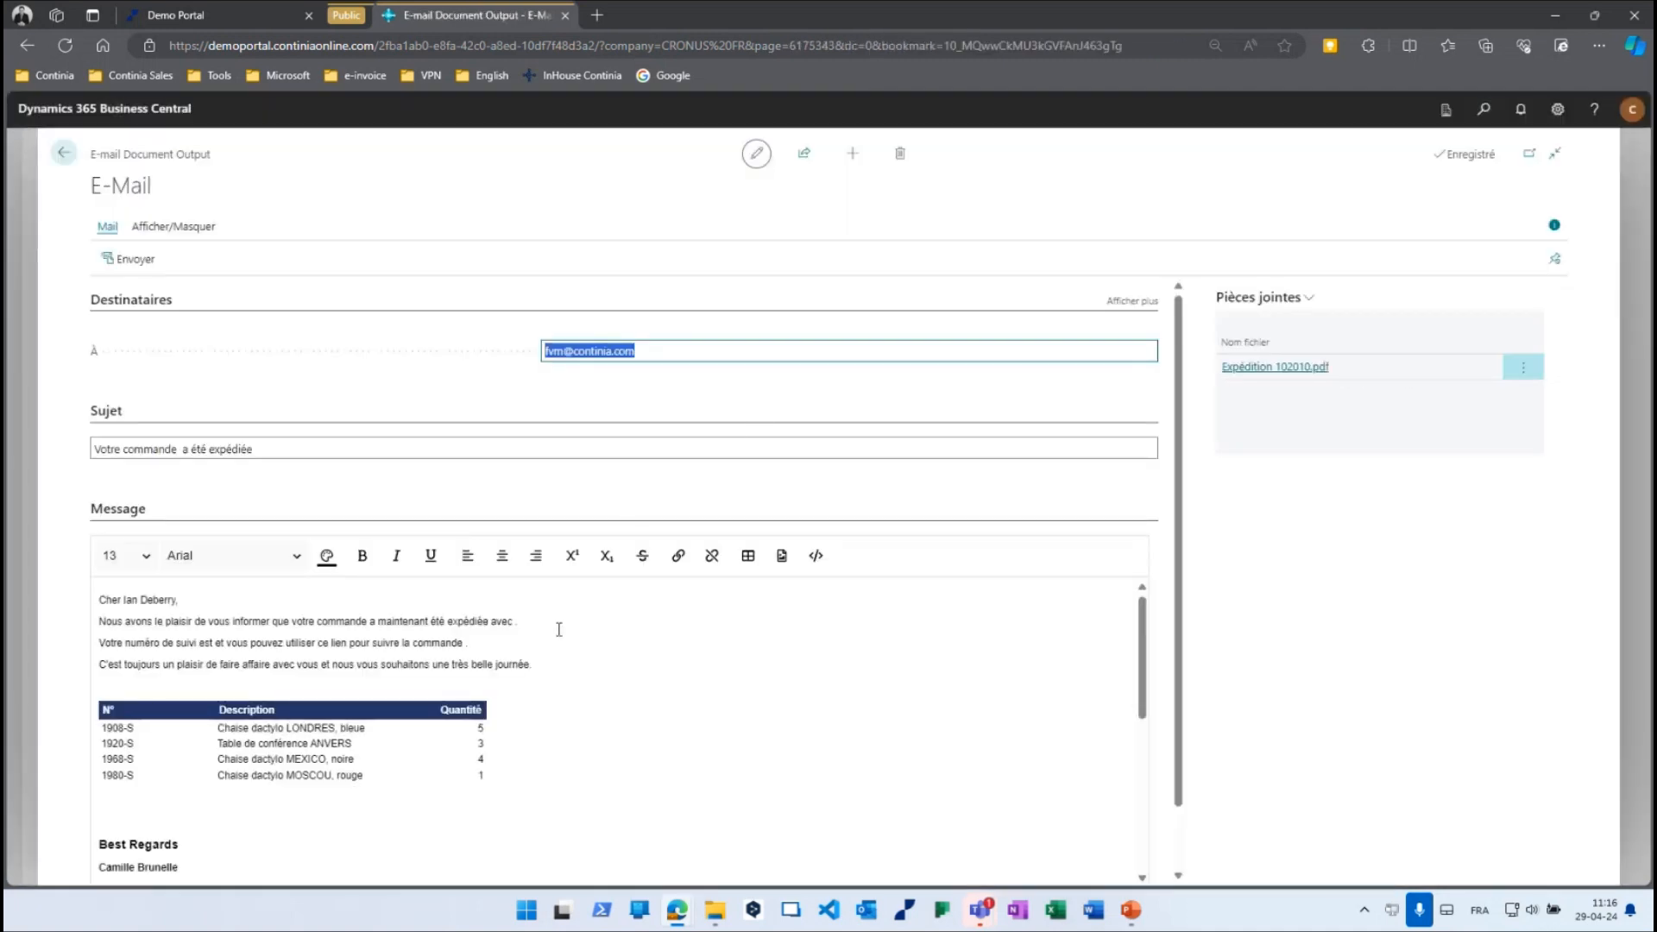
scroll(558, 629, "down", 1)
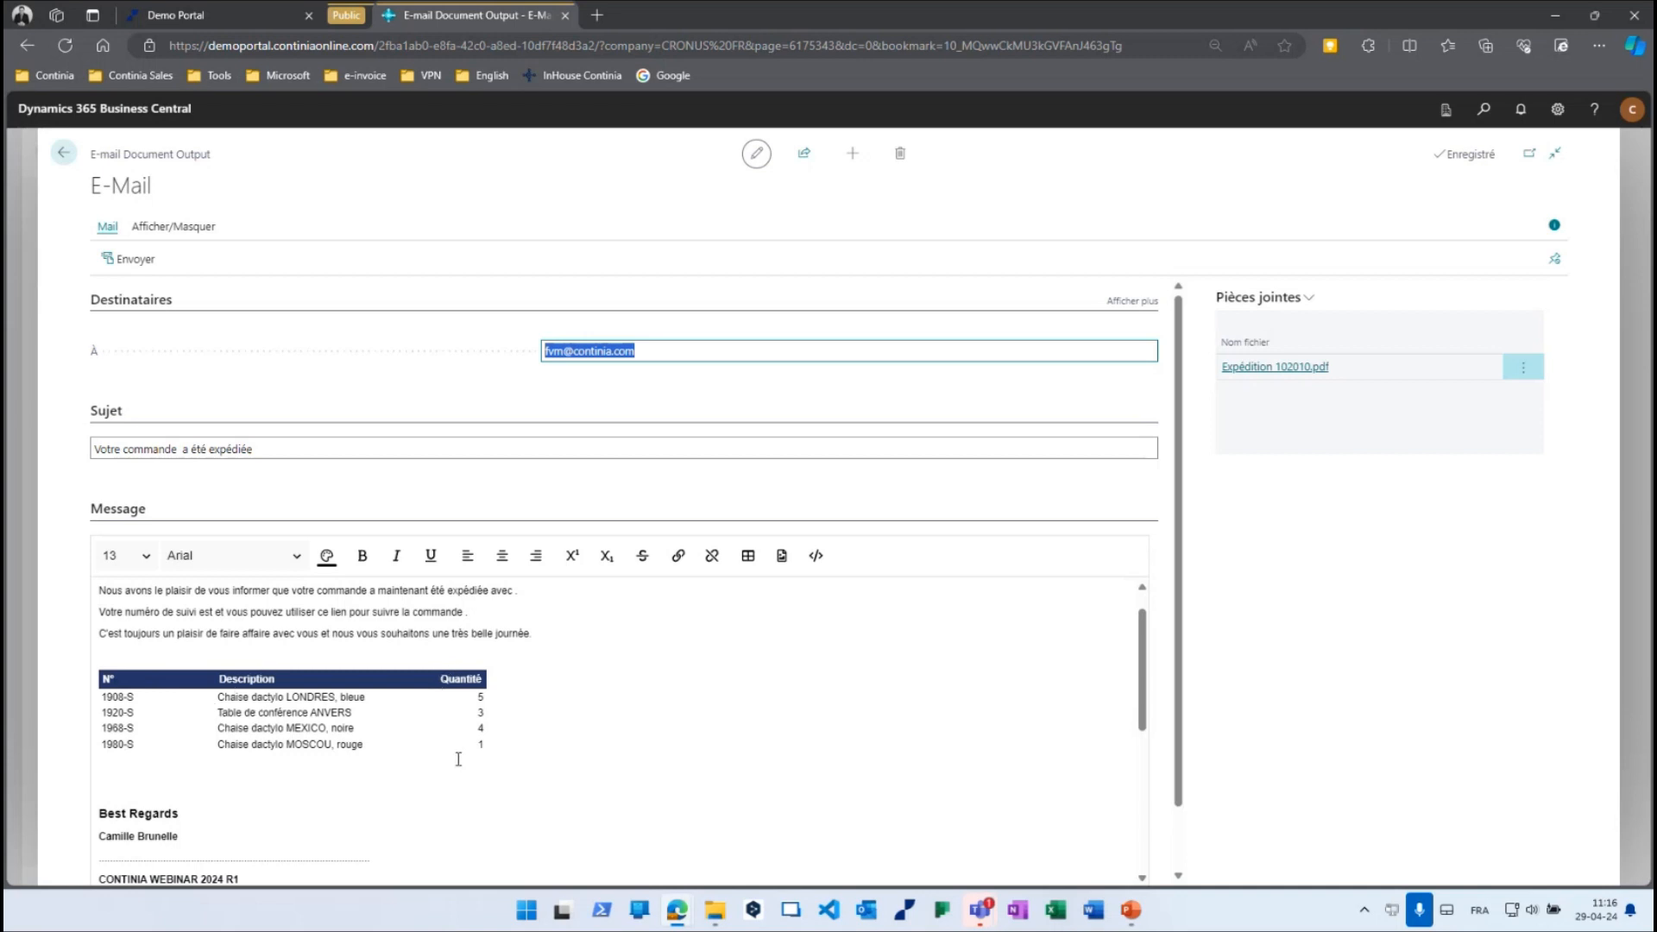
key("Escape")
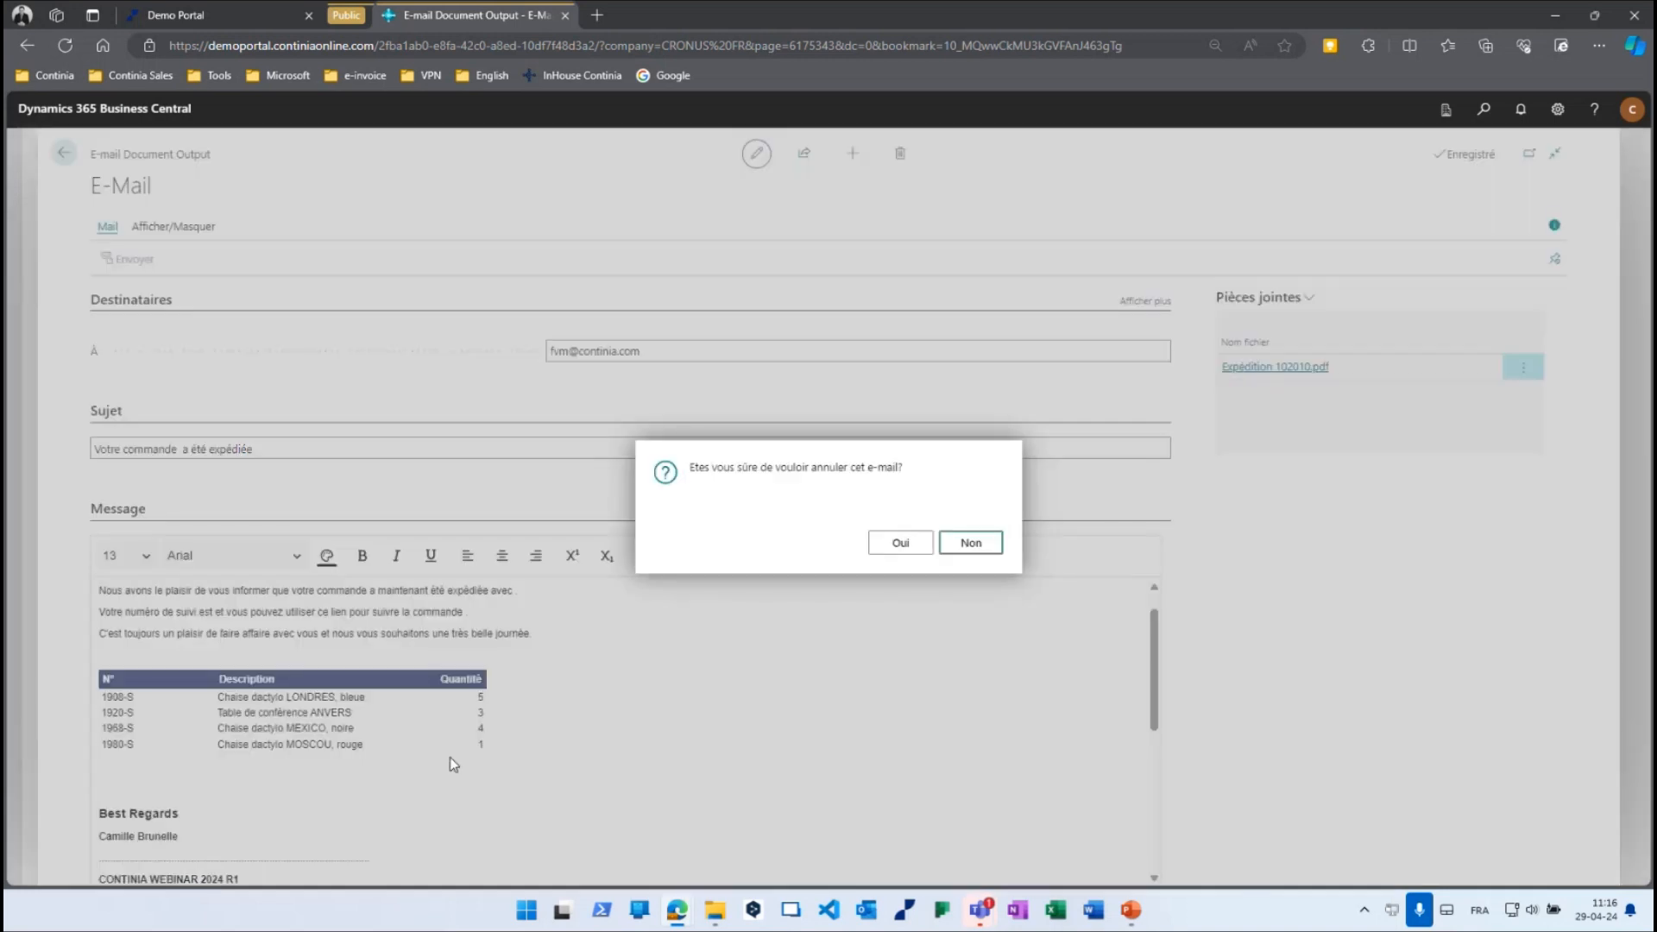
left_click(913, 551)
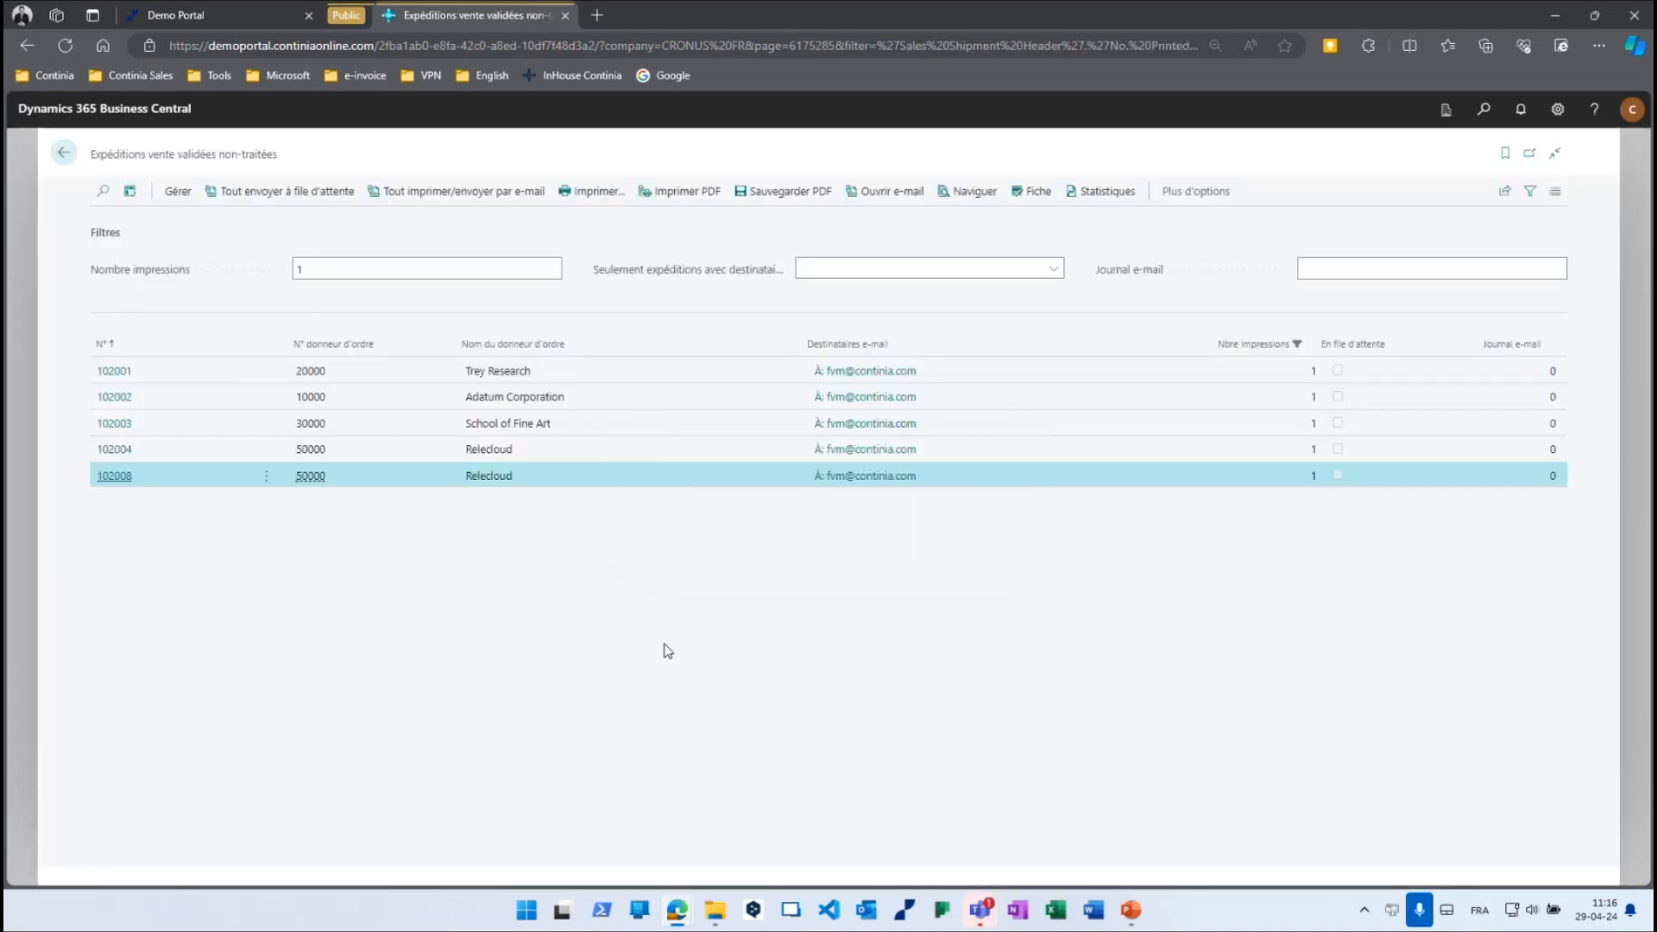
Leave the unprocessed shipments list and open the EXPEDITION-VENTE card from the Document Output e-mail templates.
key("Escape")
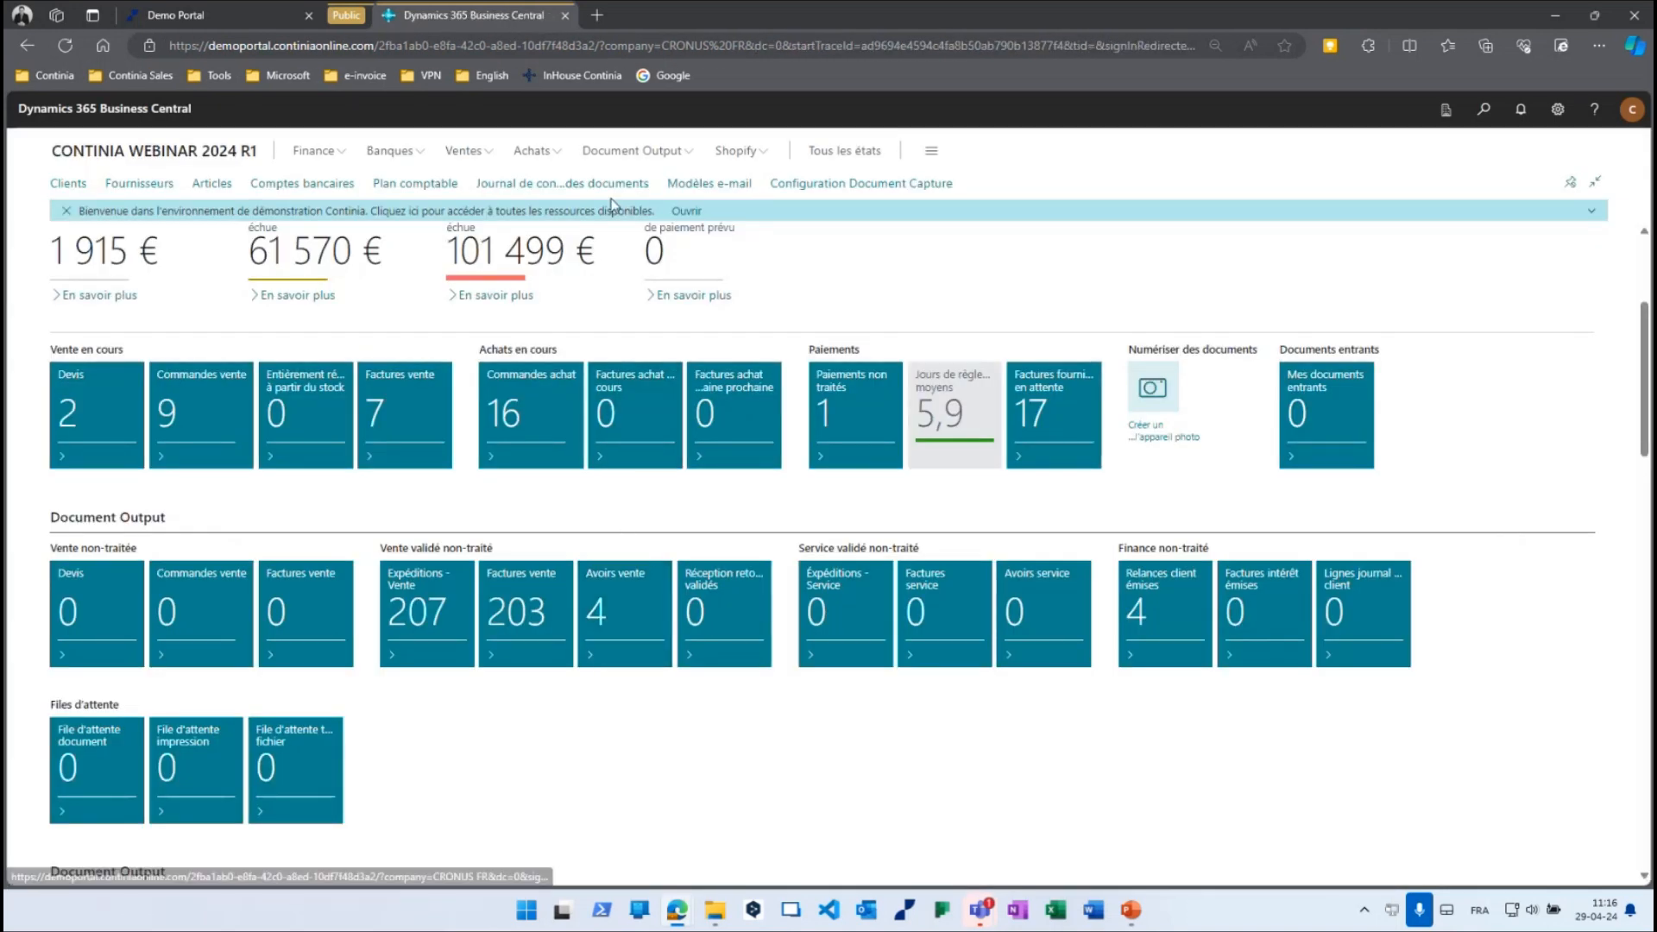
left_click(617, 152)
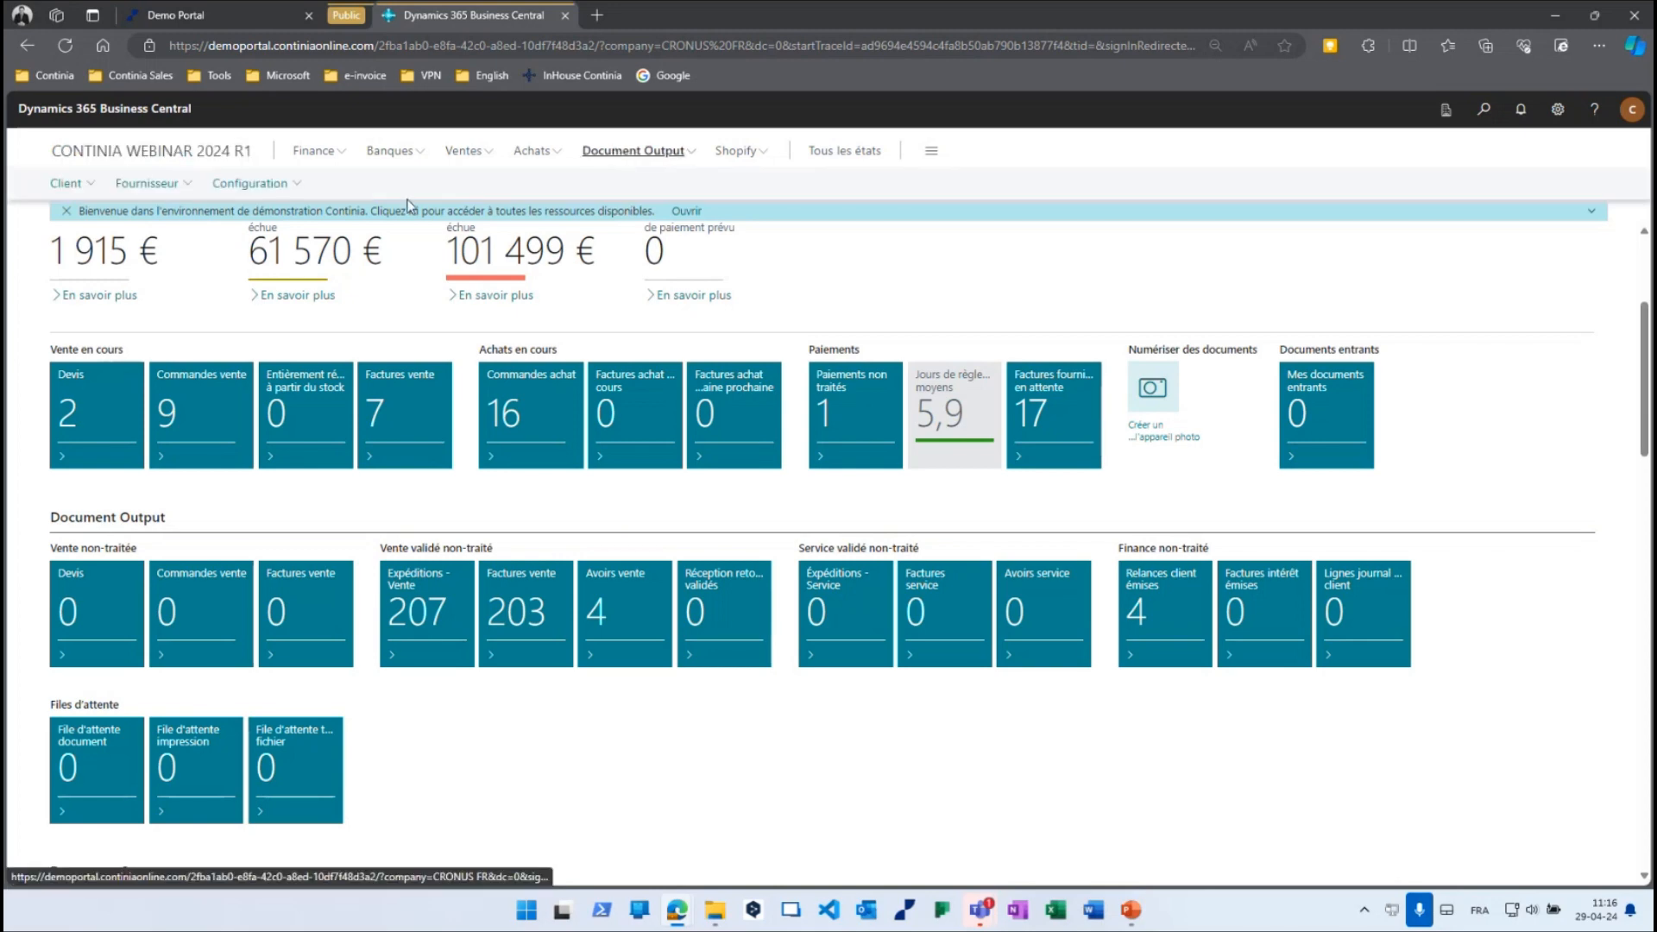
left_click(269, 183)
left_click(285, 205)
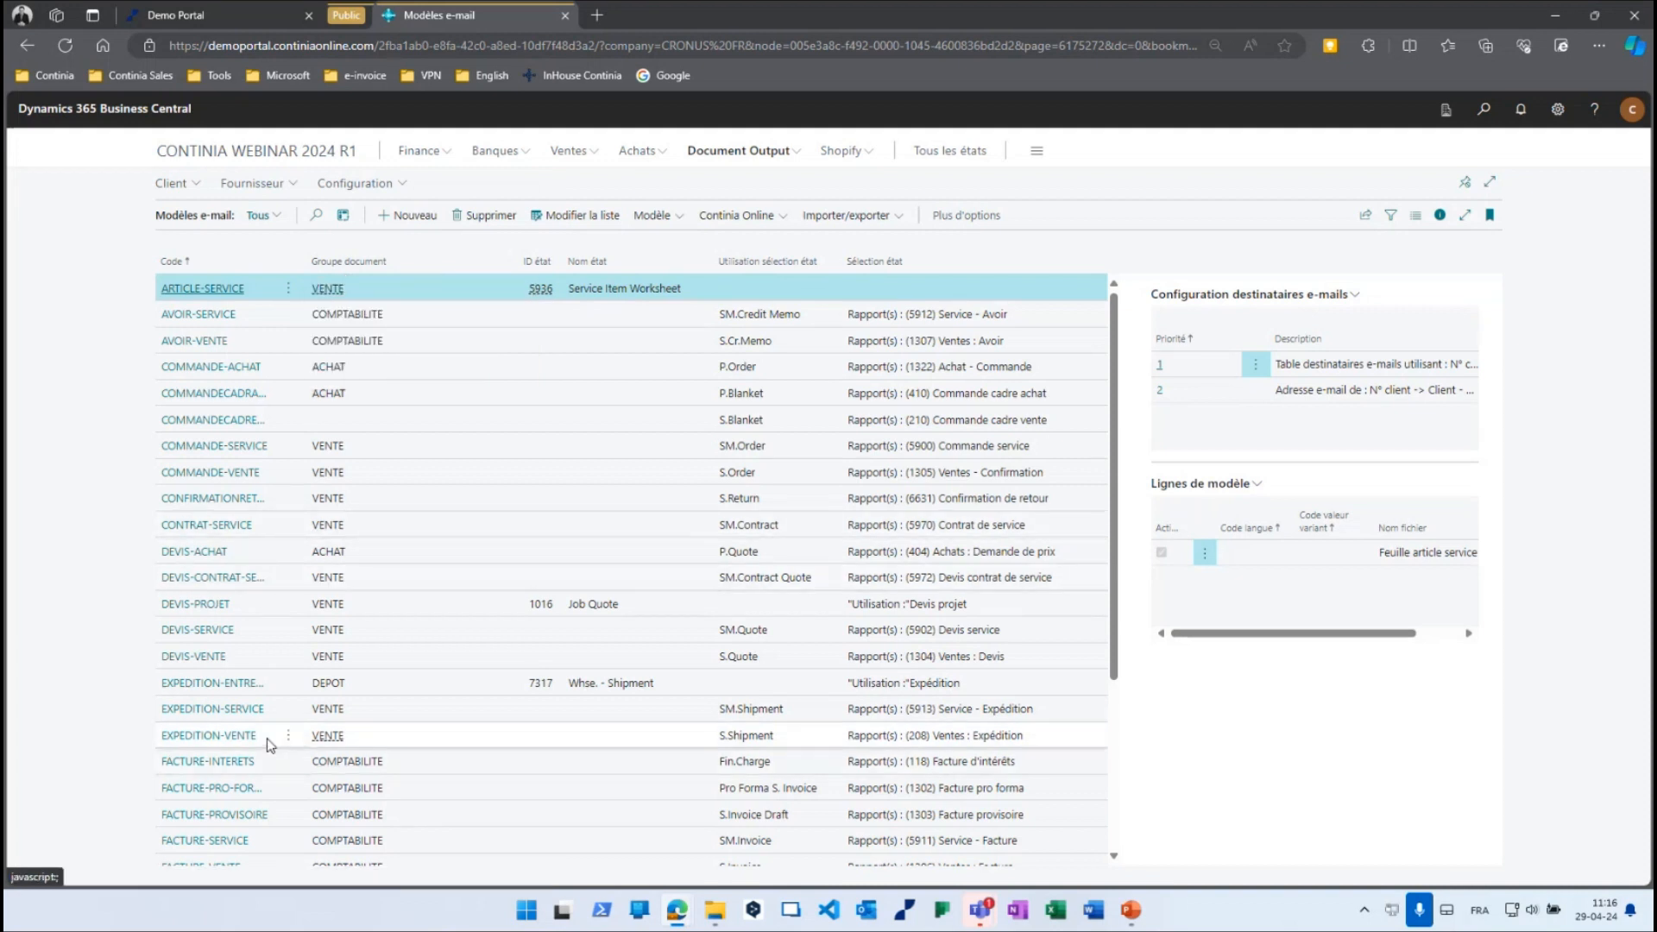
left_click(417, 740)
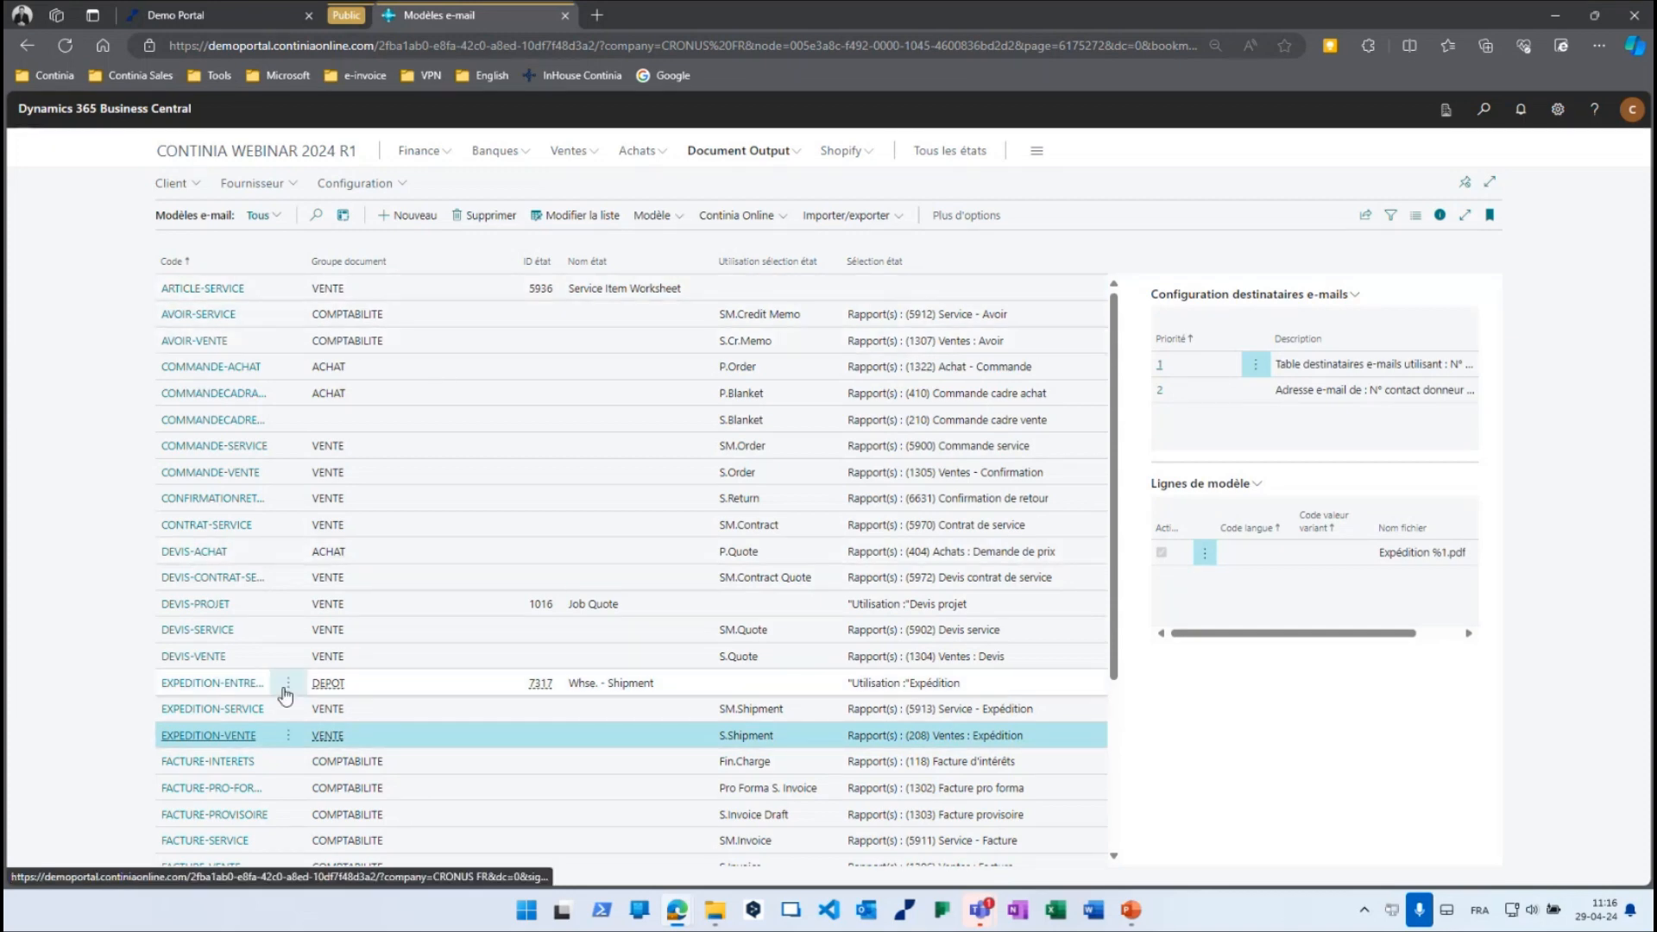
left_click(236, 740)
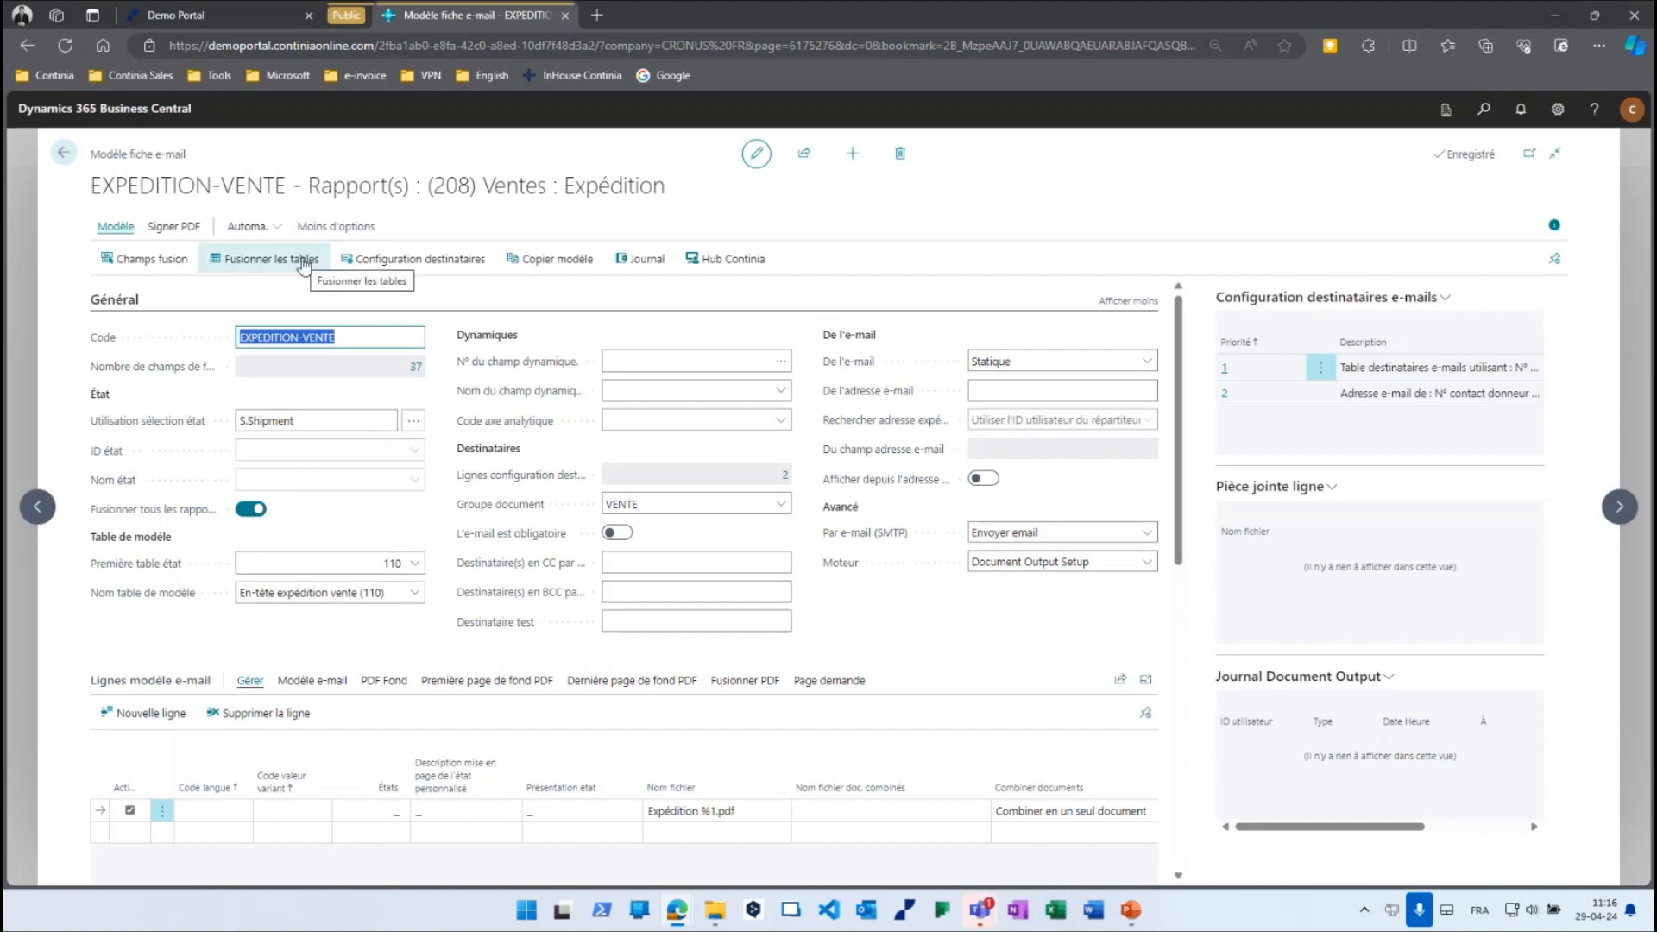
Open the template's merge tables and bring up the Shipment Lines table card for editing, looking over its fields and sample.
left_click(311, 277)
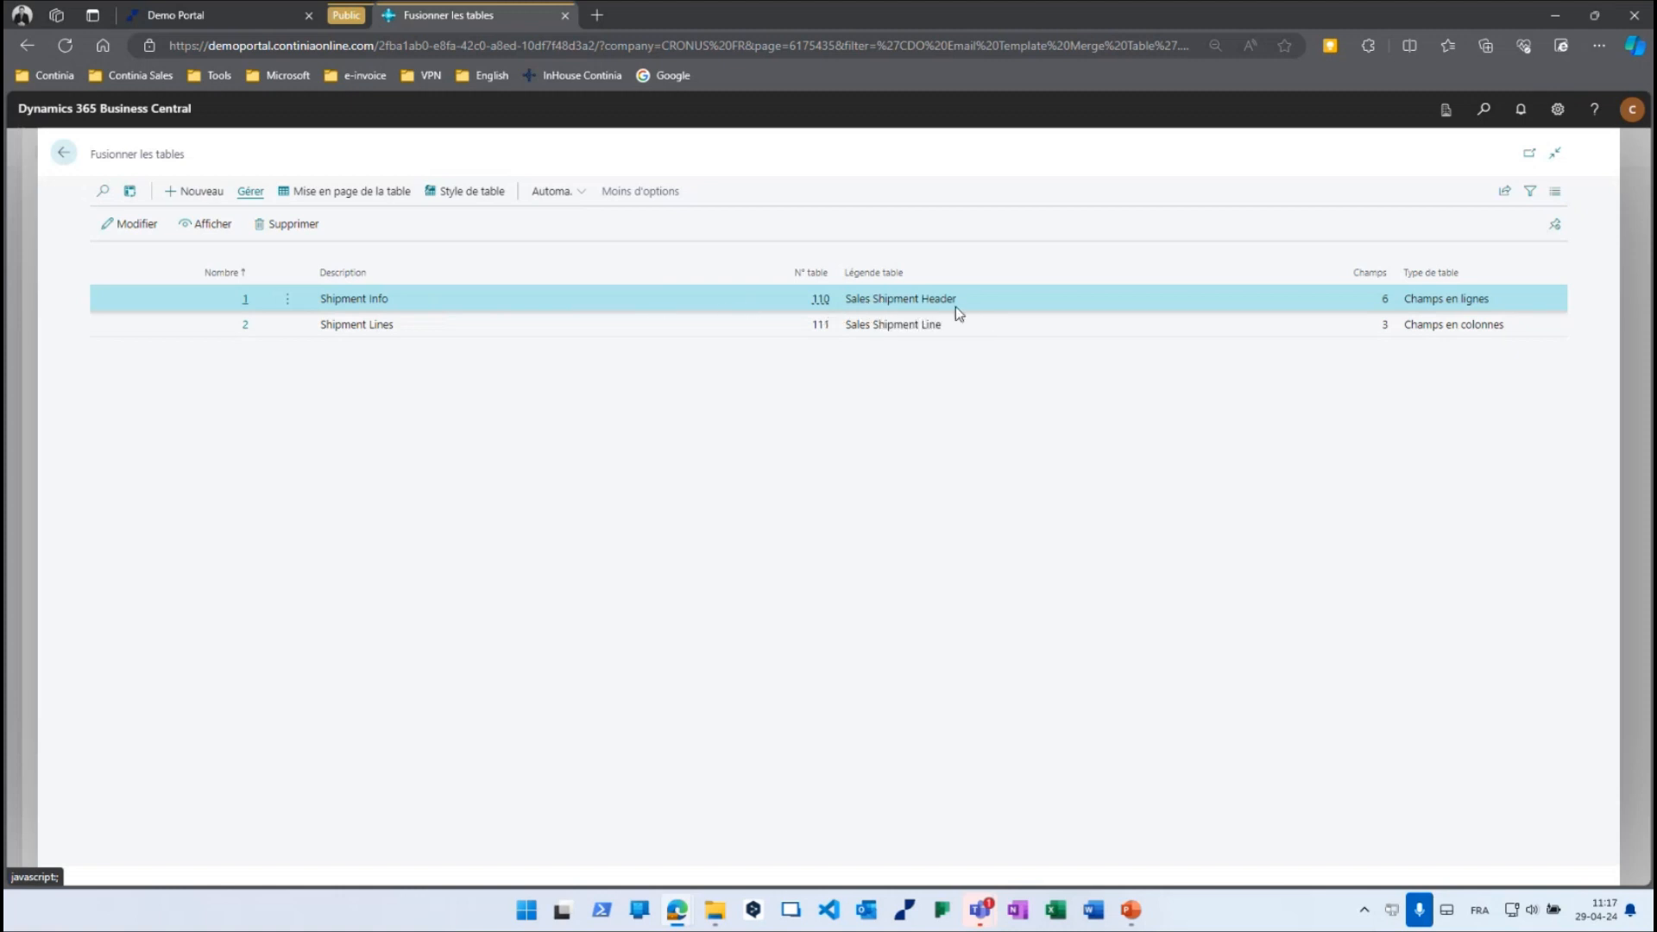
left_click(916, 327)
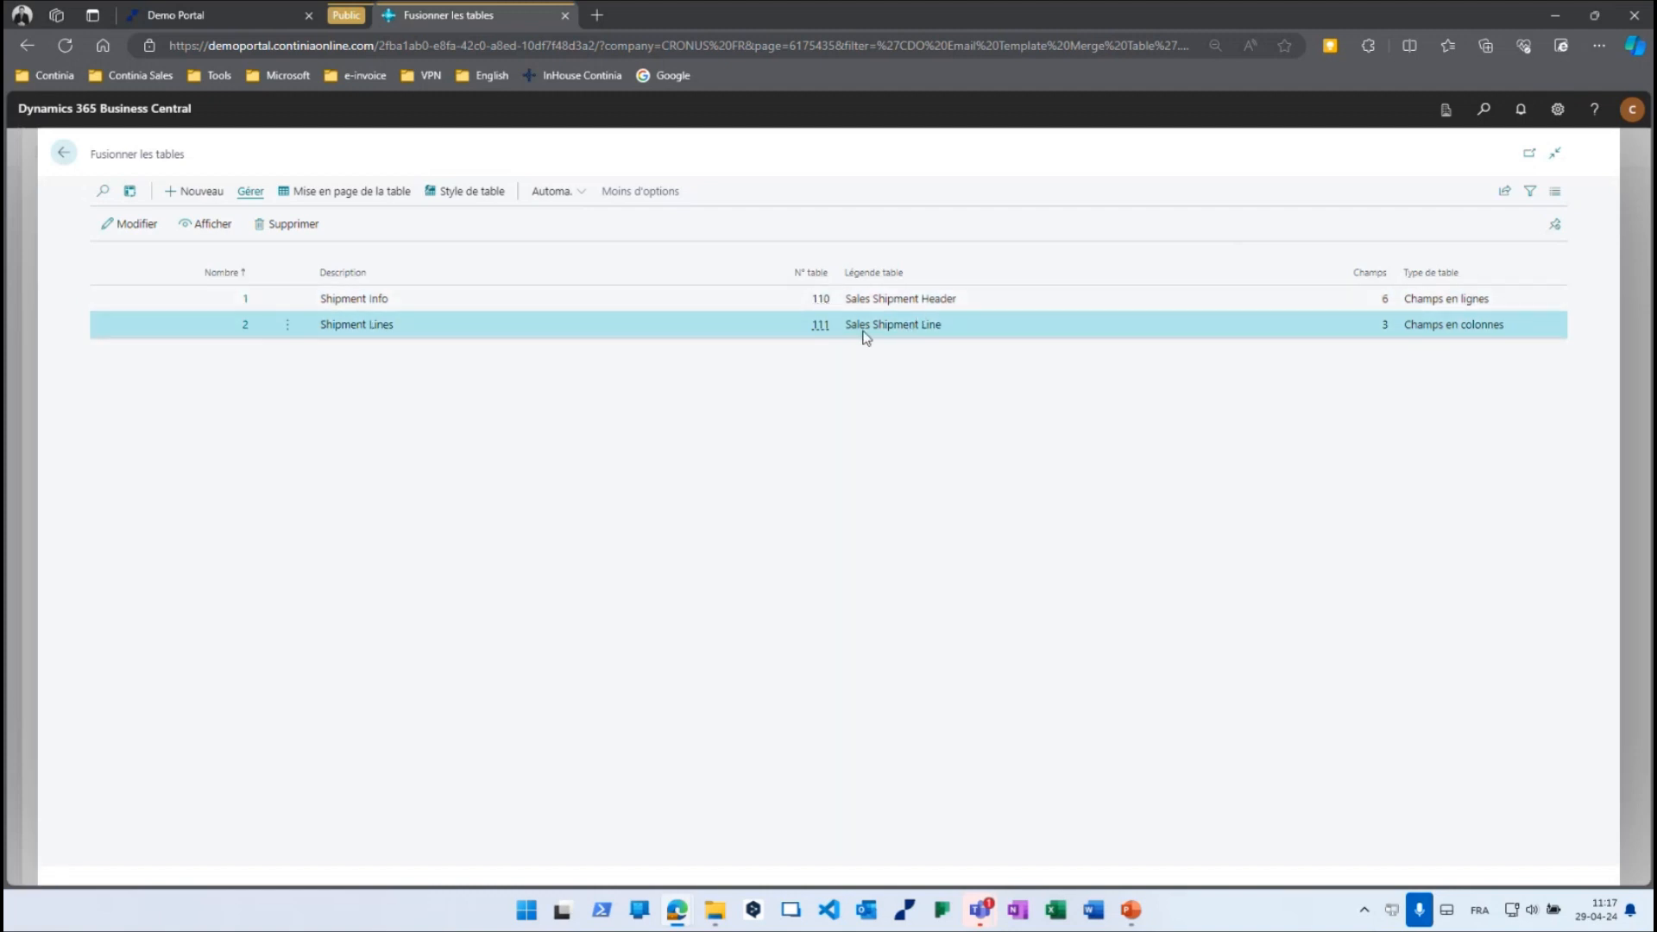
left_click(123, 226)
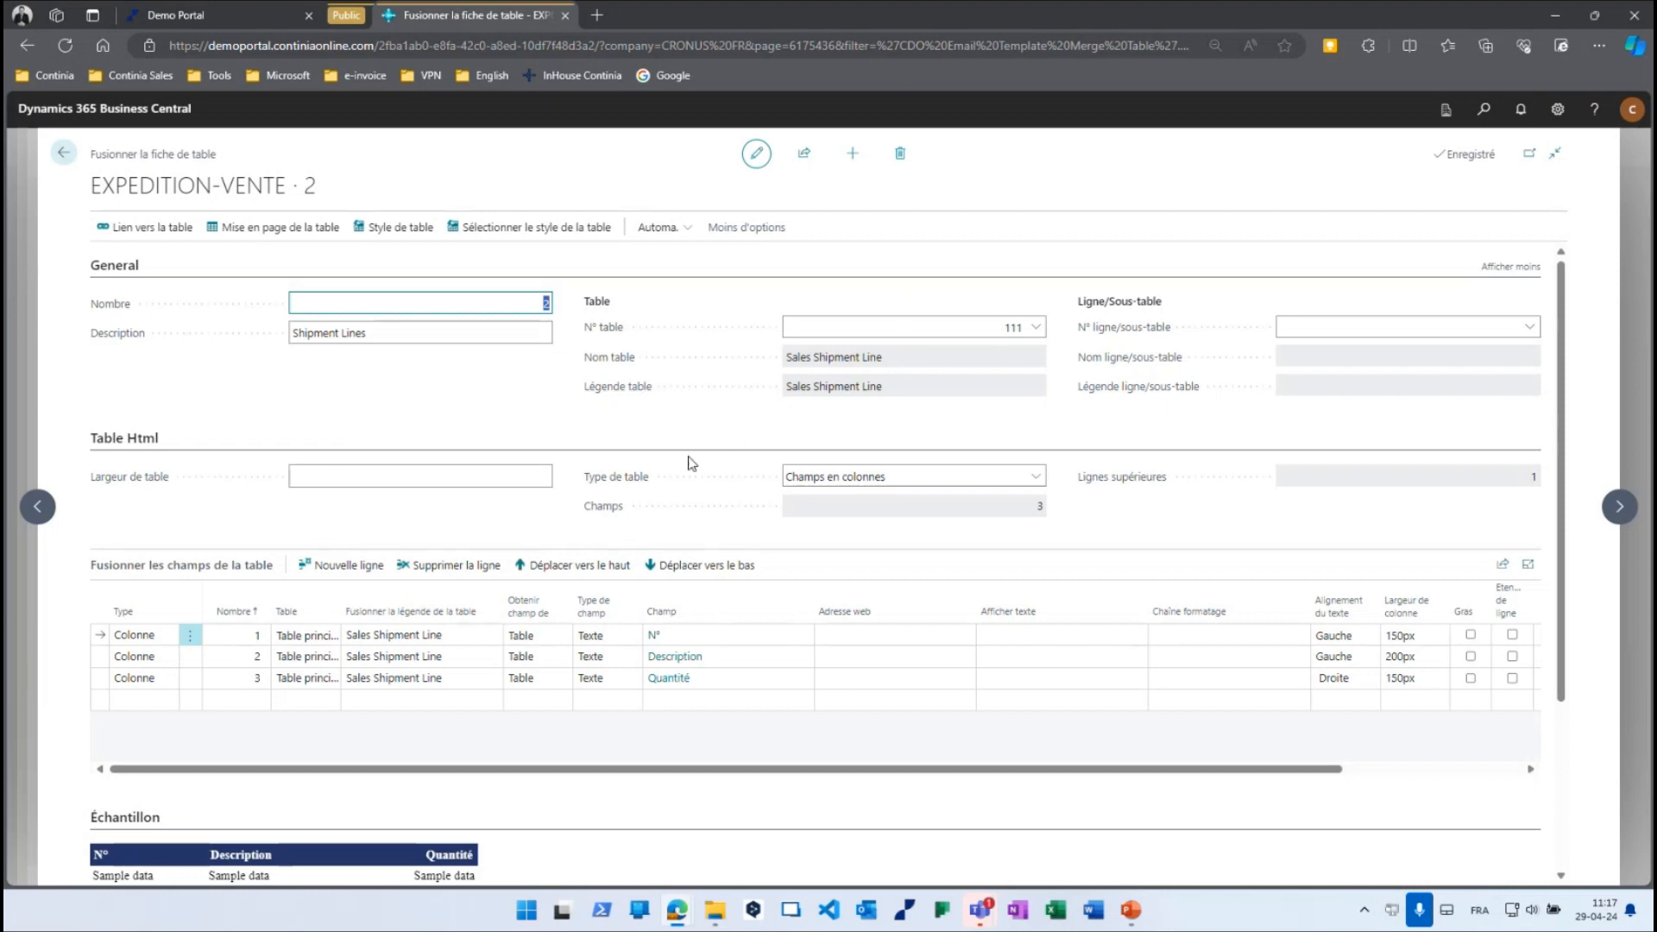
scroll(674, 506, "down", 1)
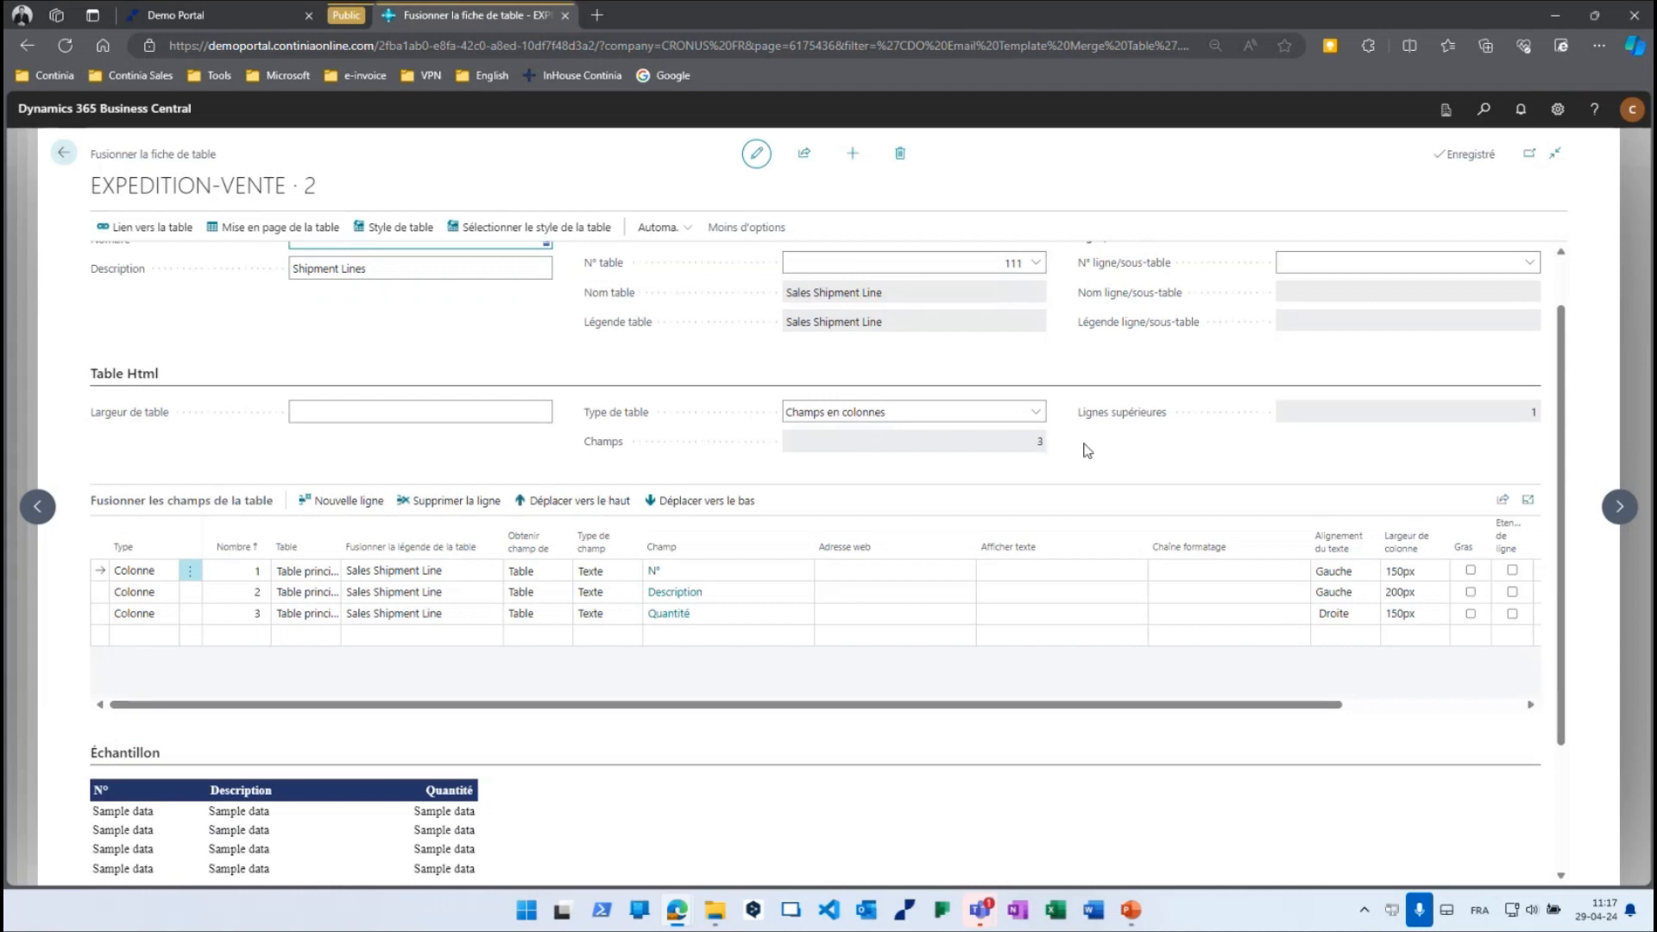
scroll(578, 487, "down", 1)
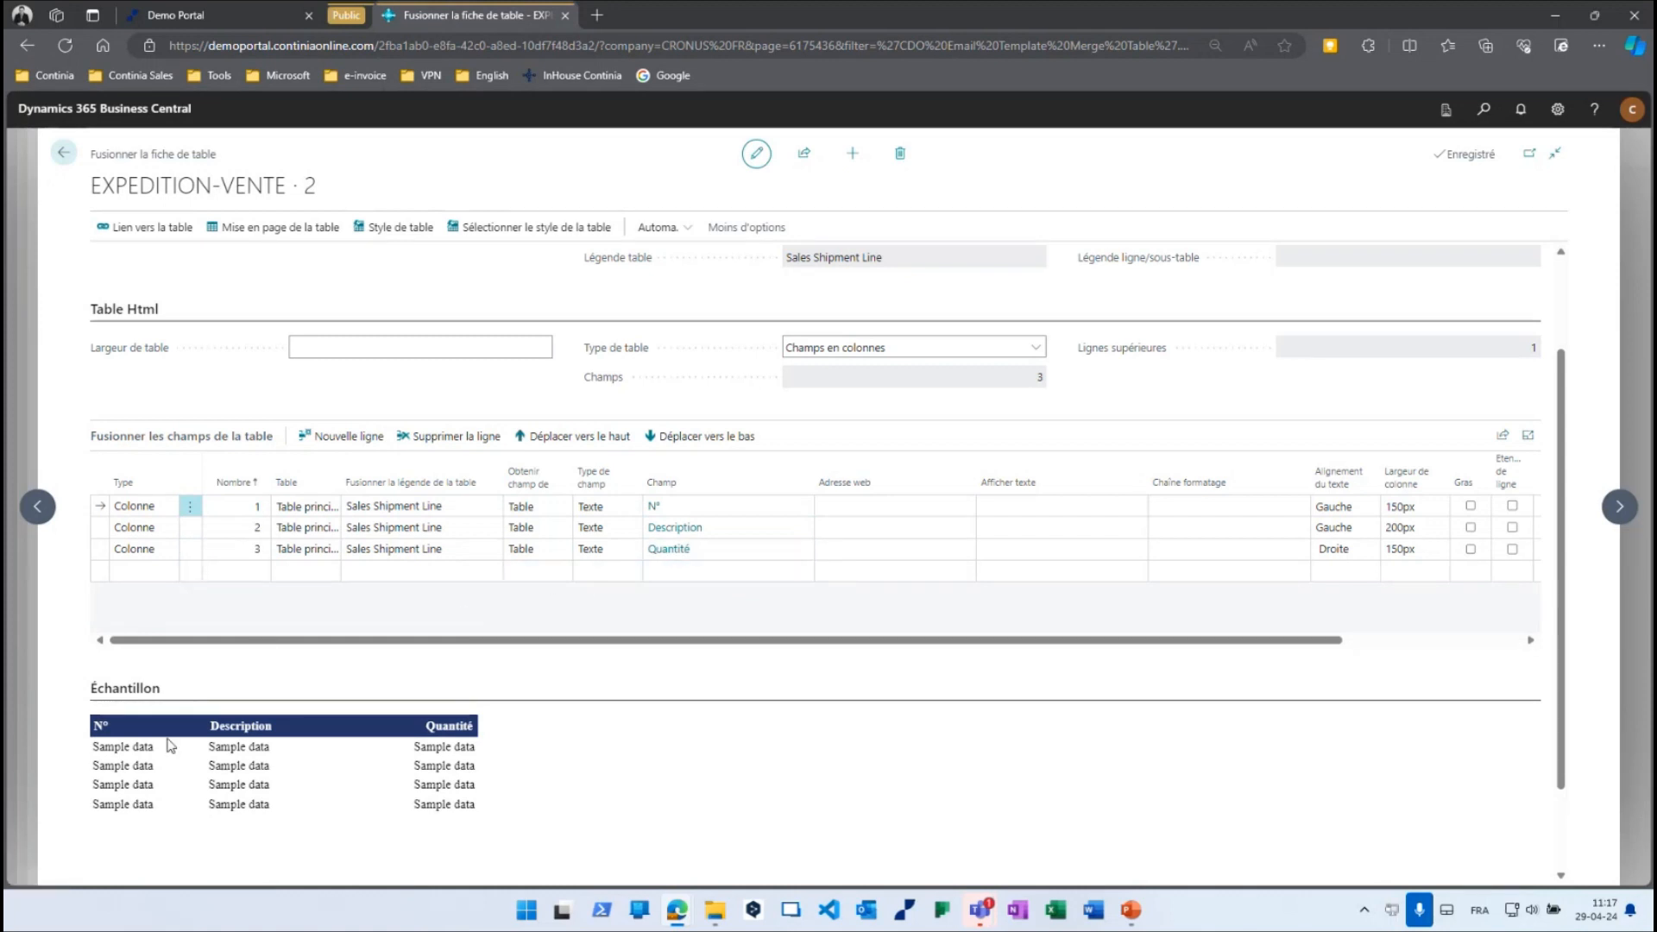
Add a fourth column to the Shipment Lines merge table with the Poids brut field, keeping its text alignment at Droite.
left_click(147, 572)
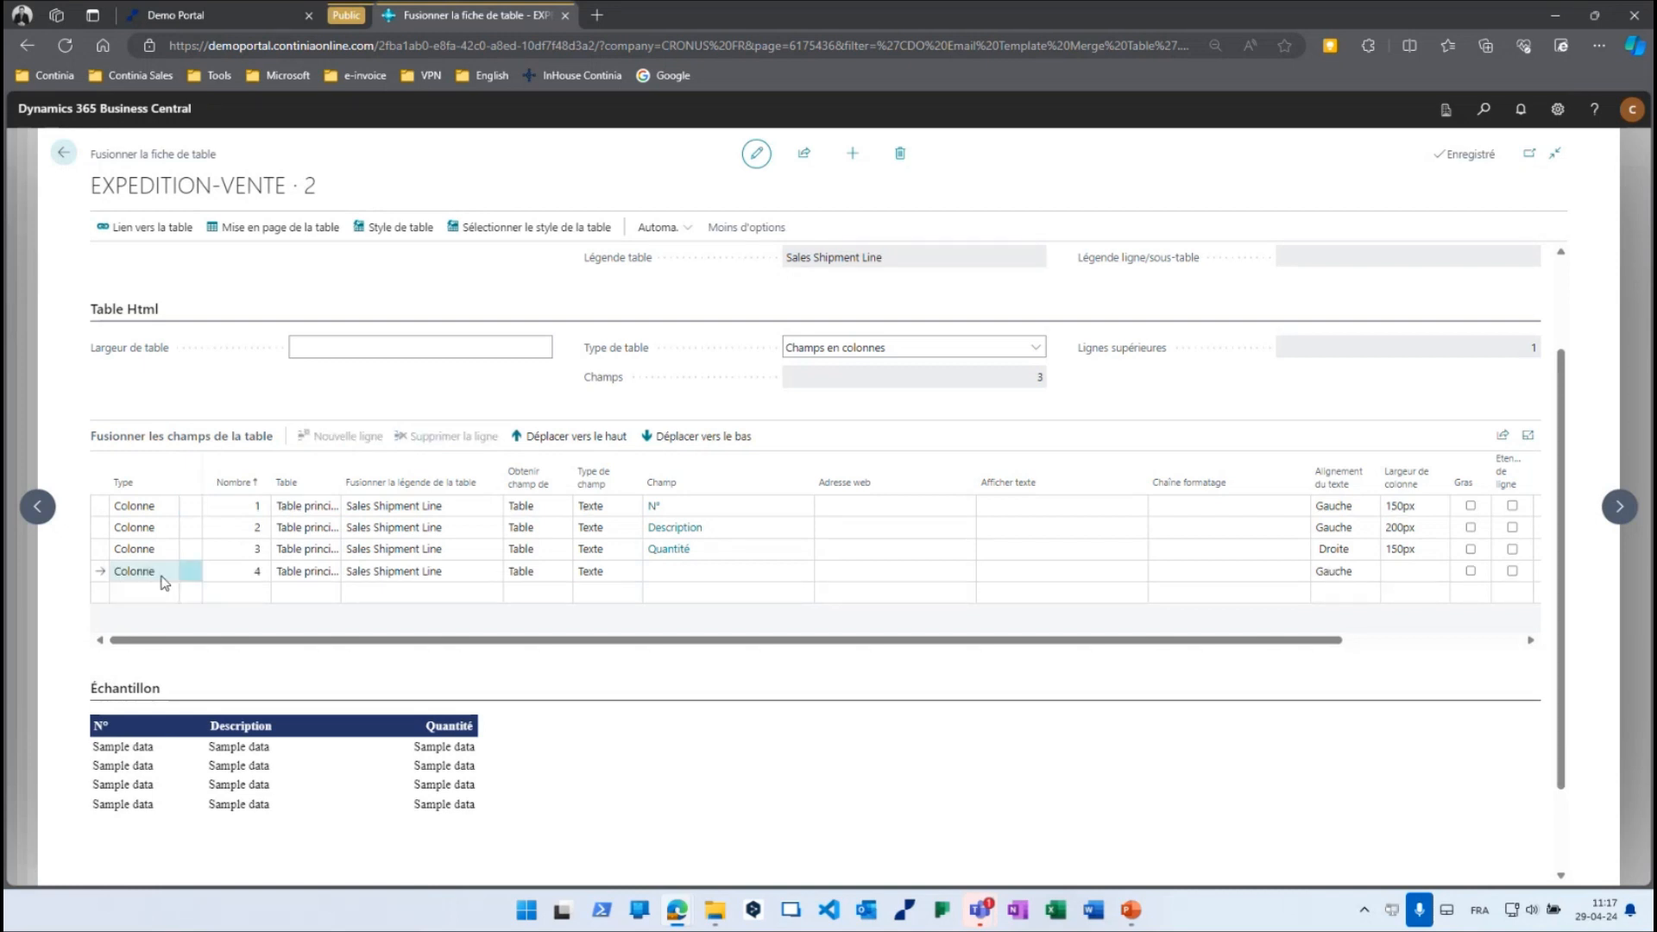
left_click(666, 575)
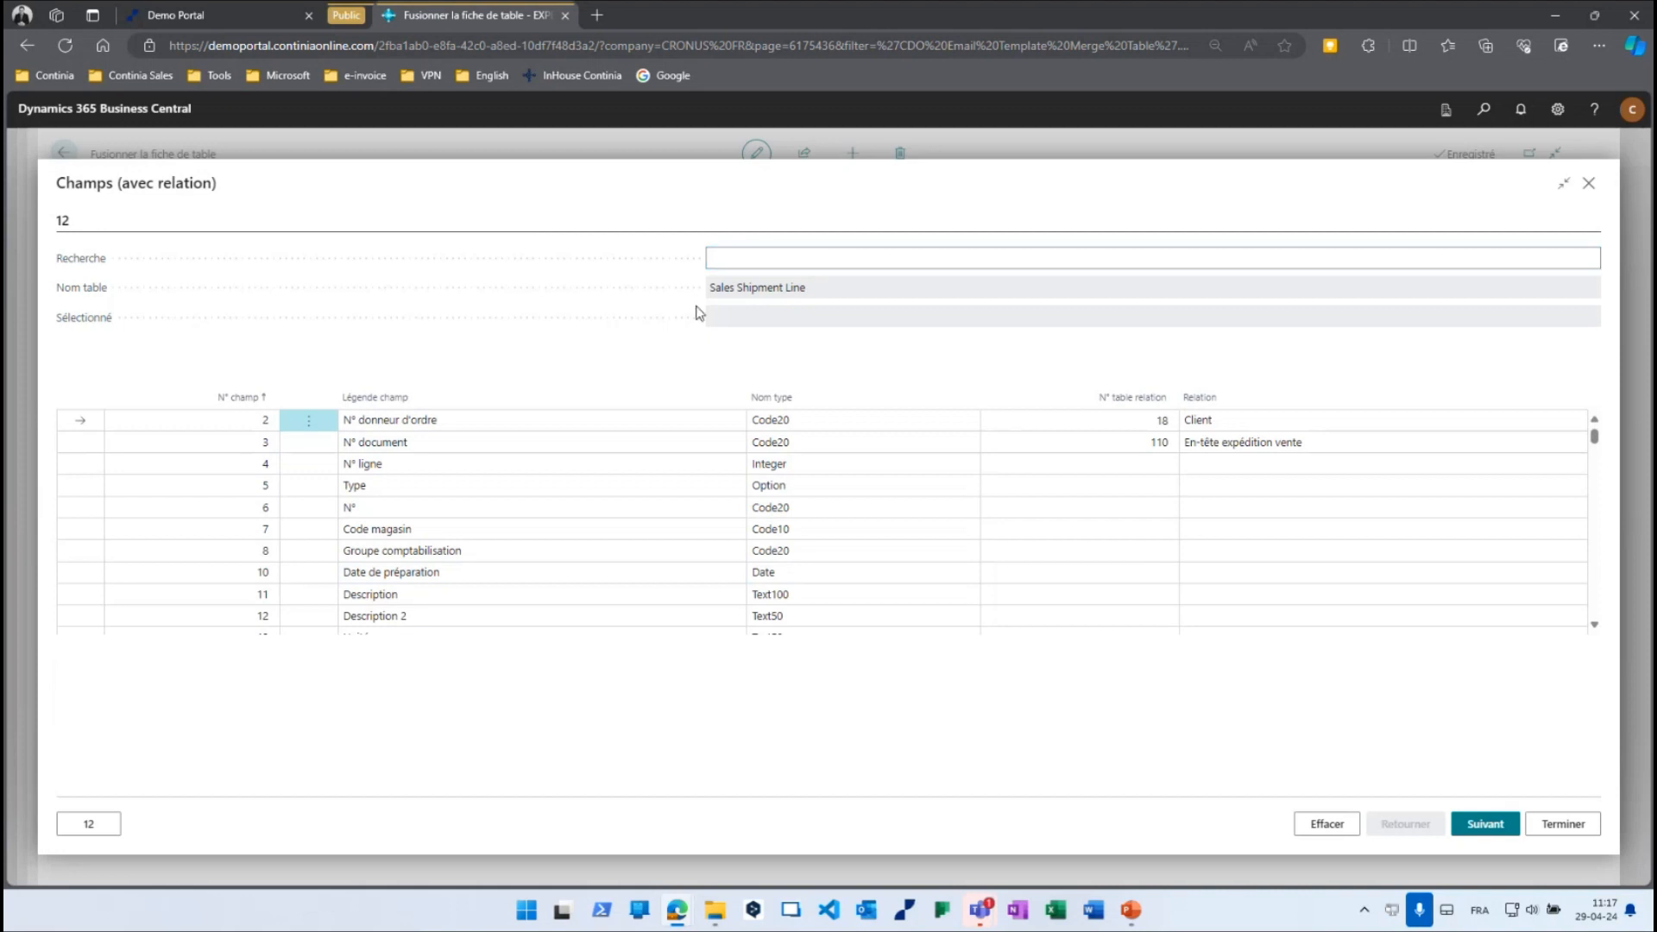
scroll(805, 540, "down", 1)
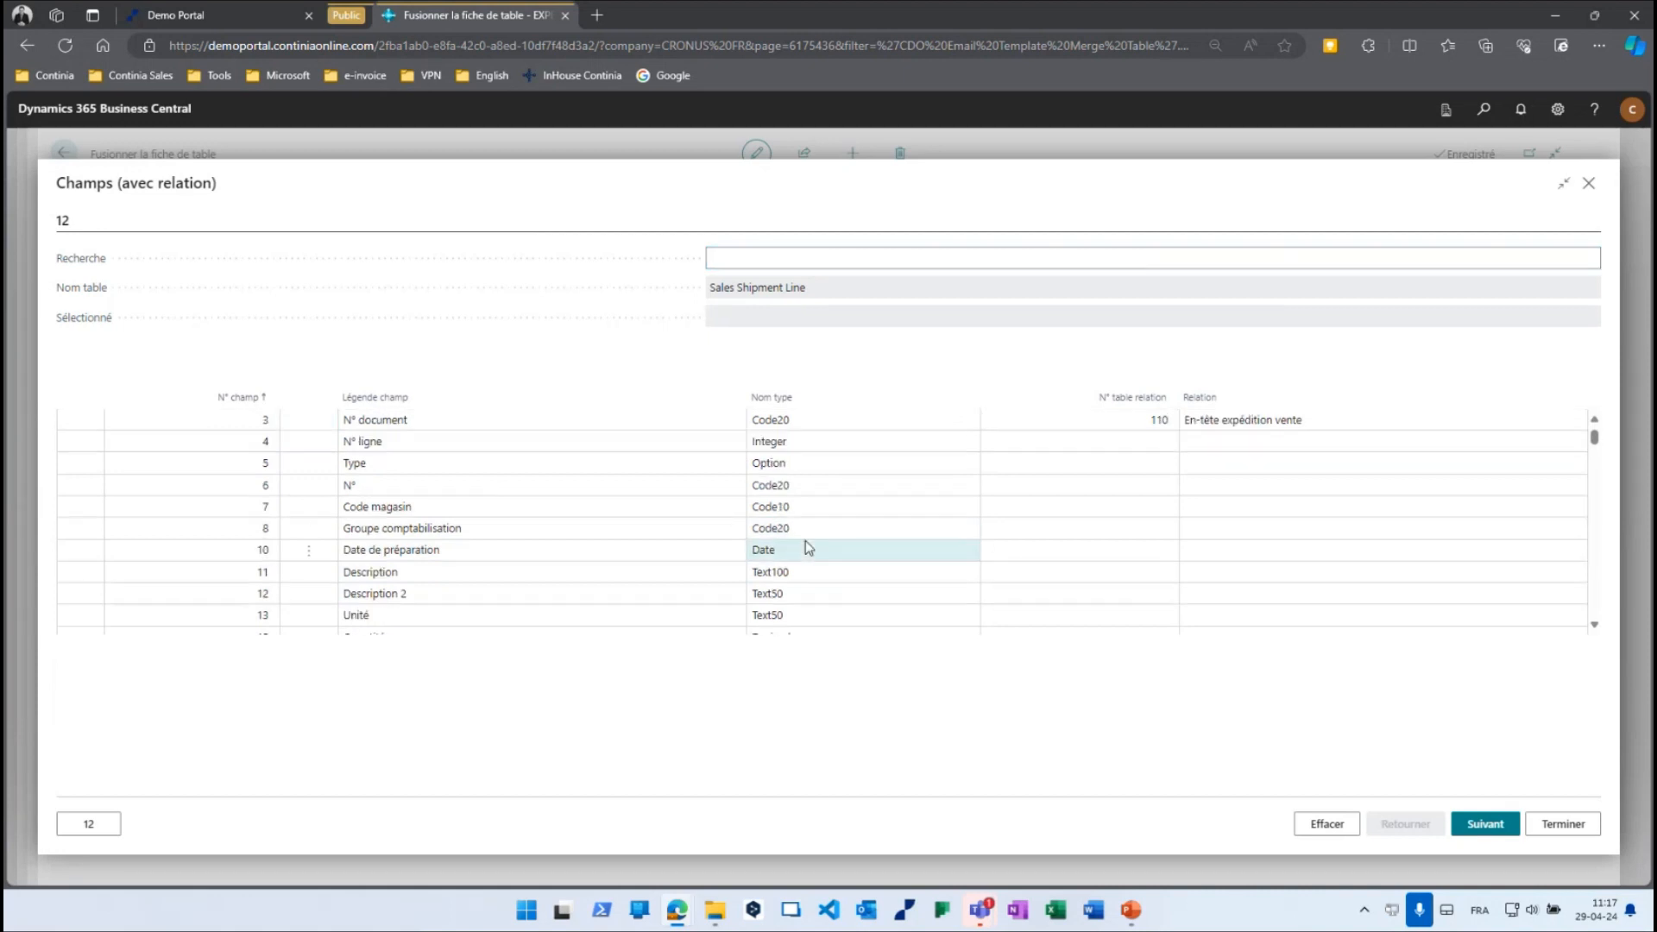
scroll(805, 540, "down", 4)
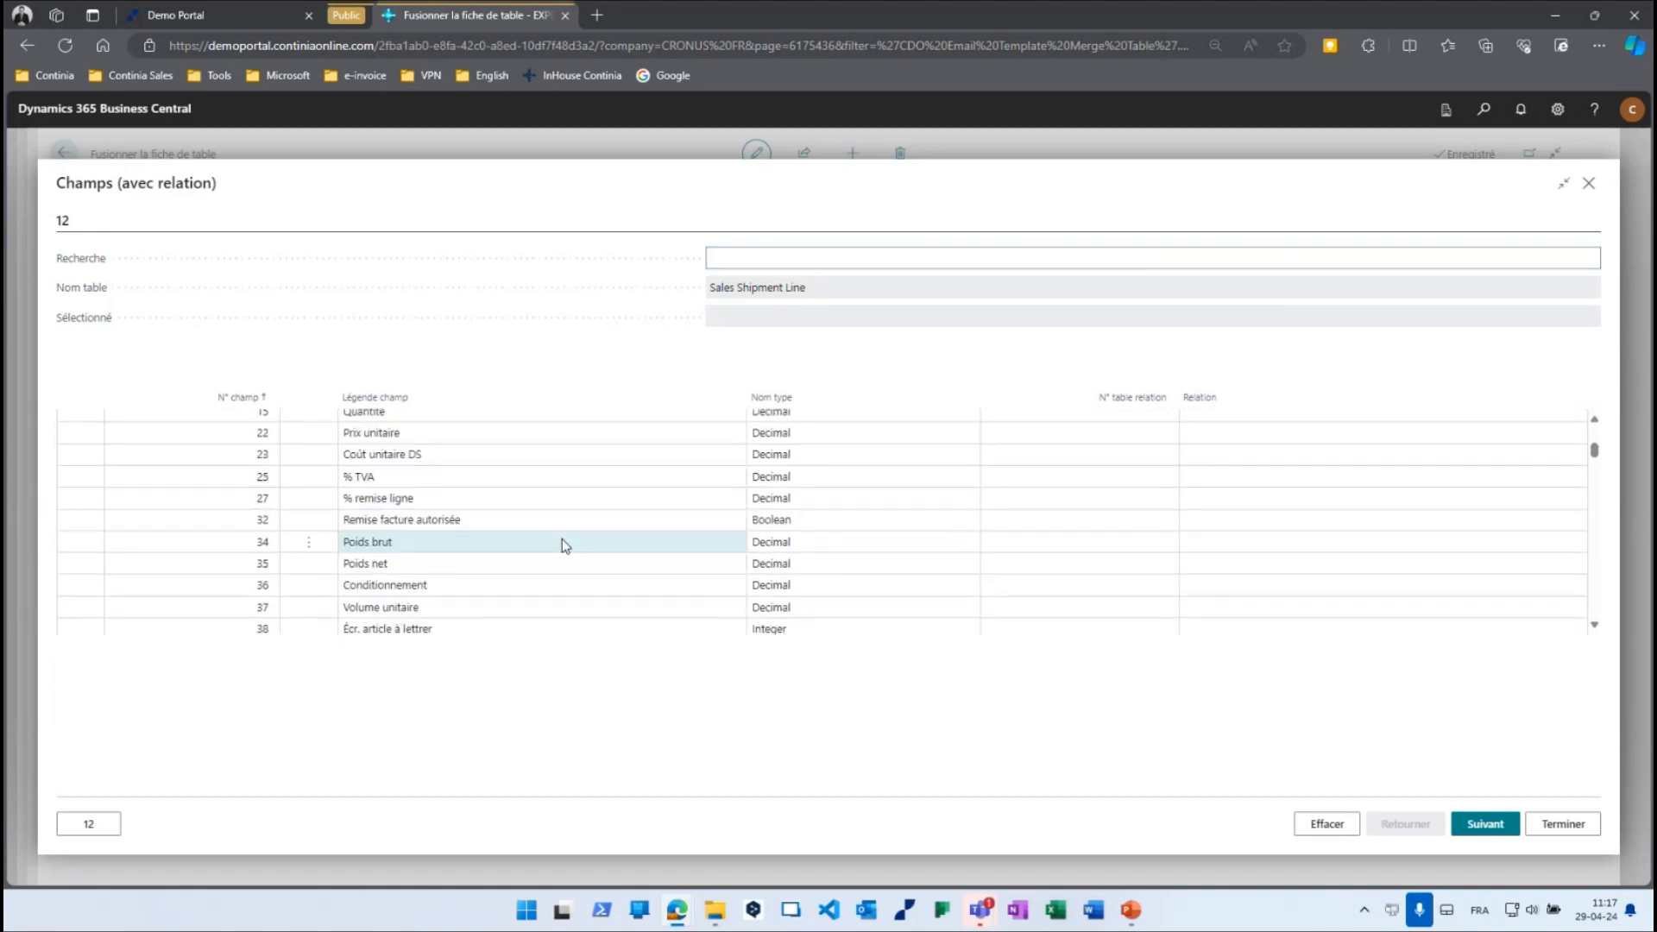
left_click(418, 546)
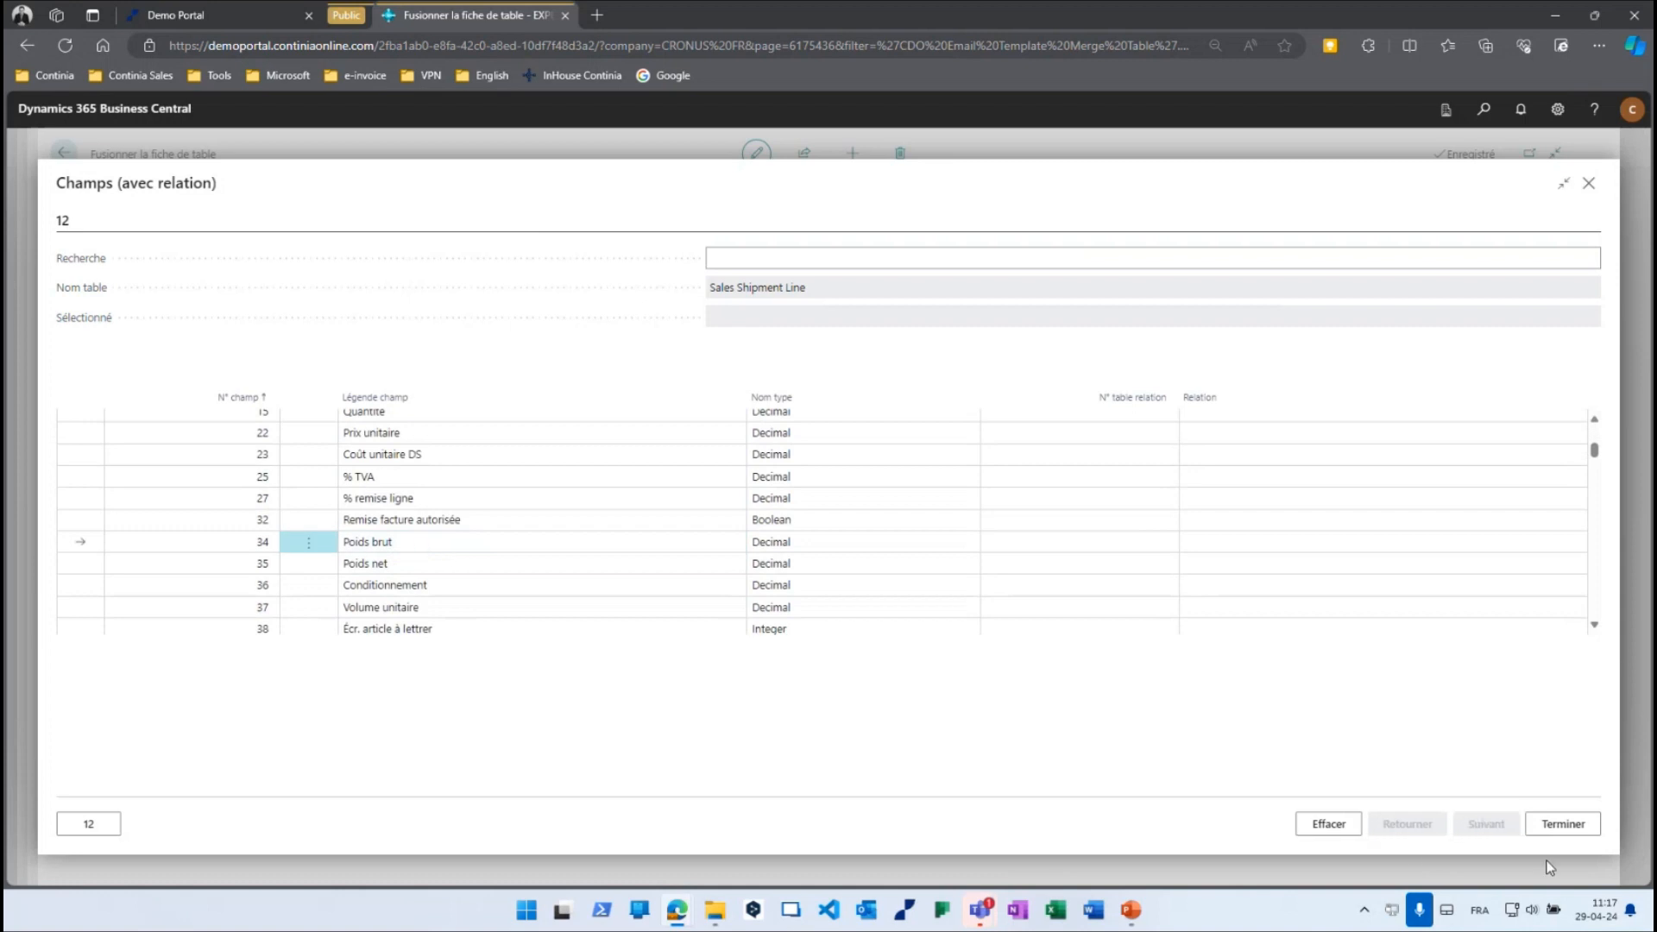
left_click(1558, 823)
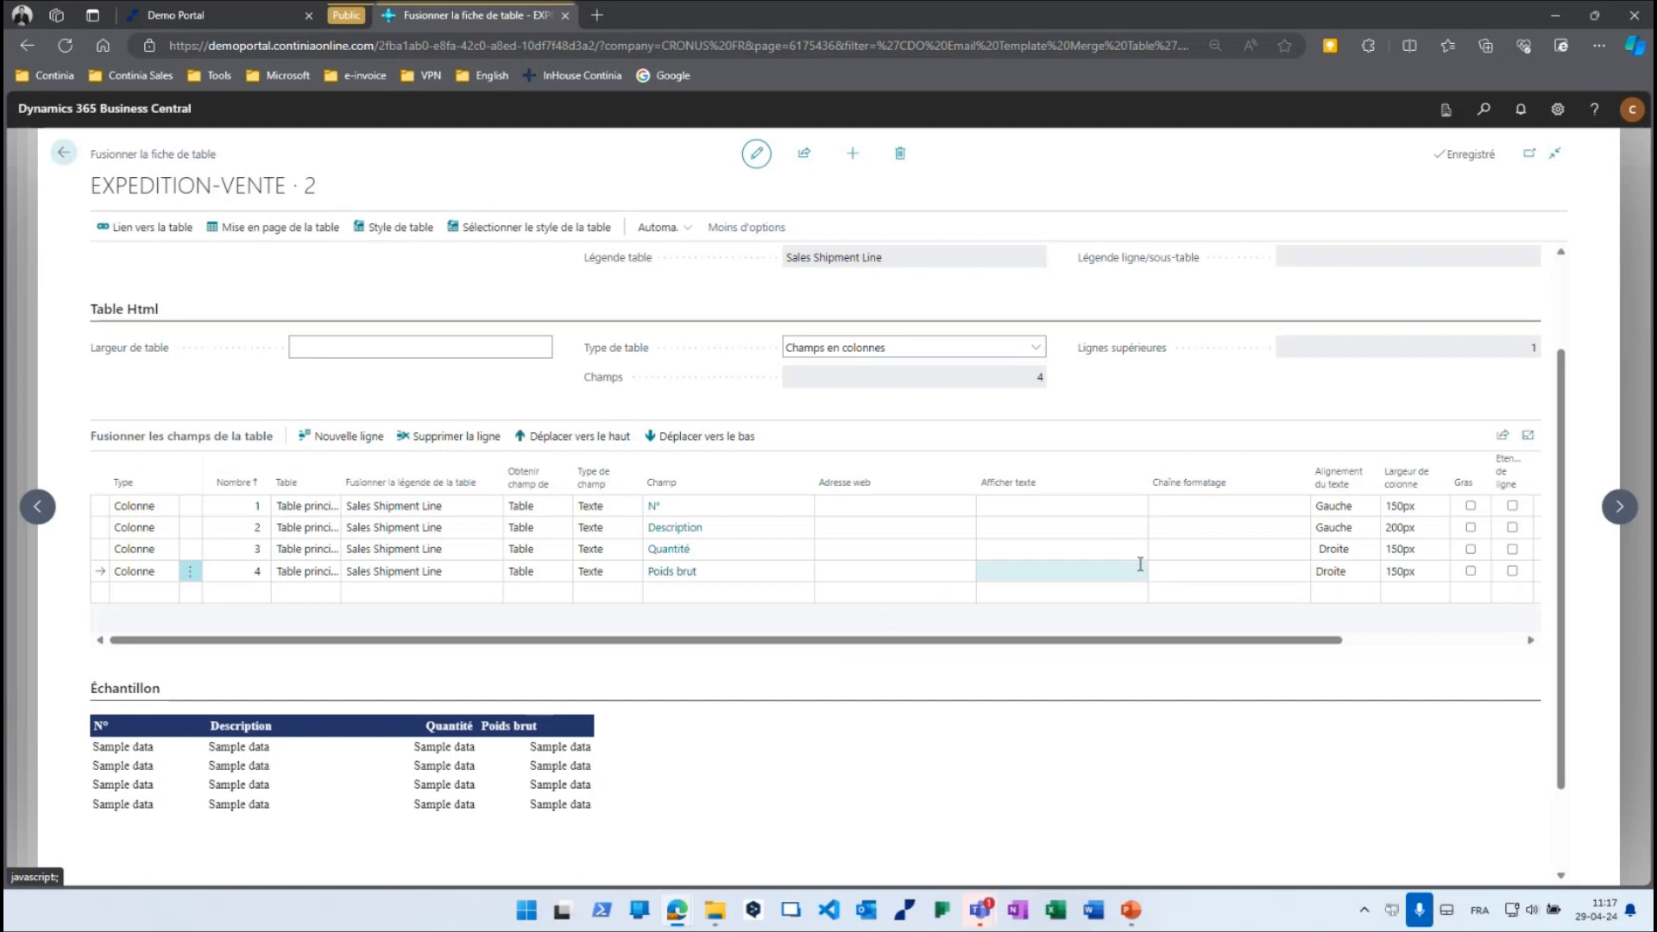
left_click(1342, 571)
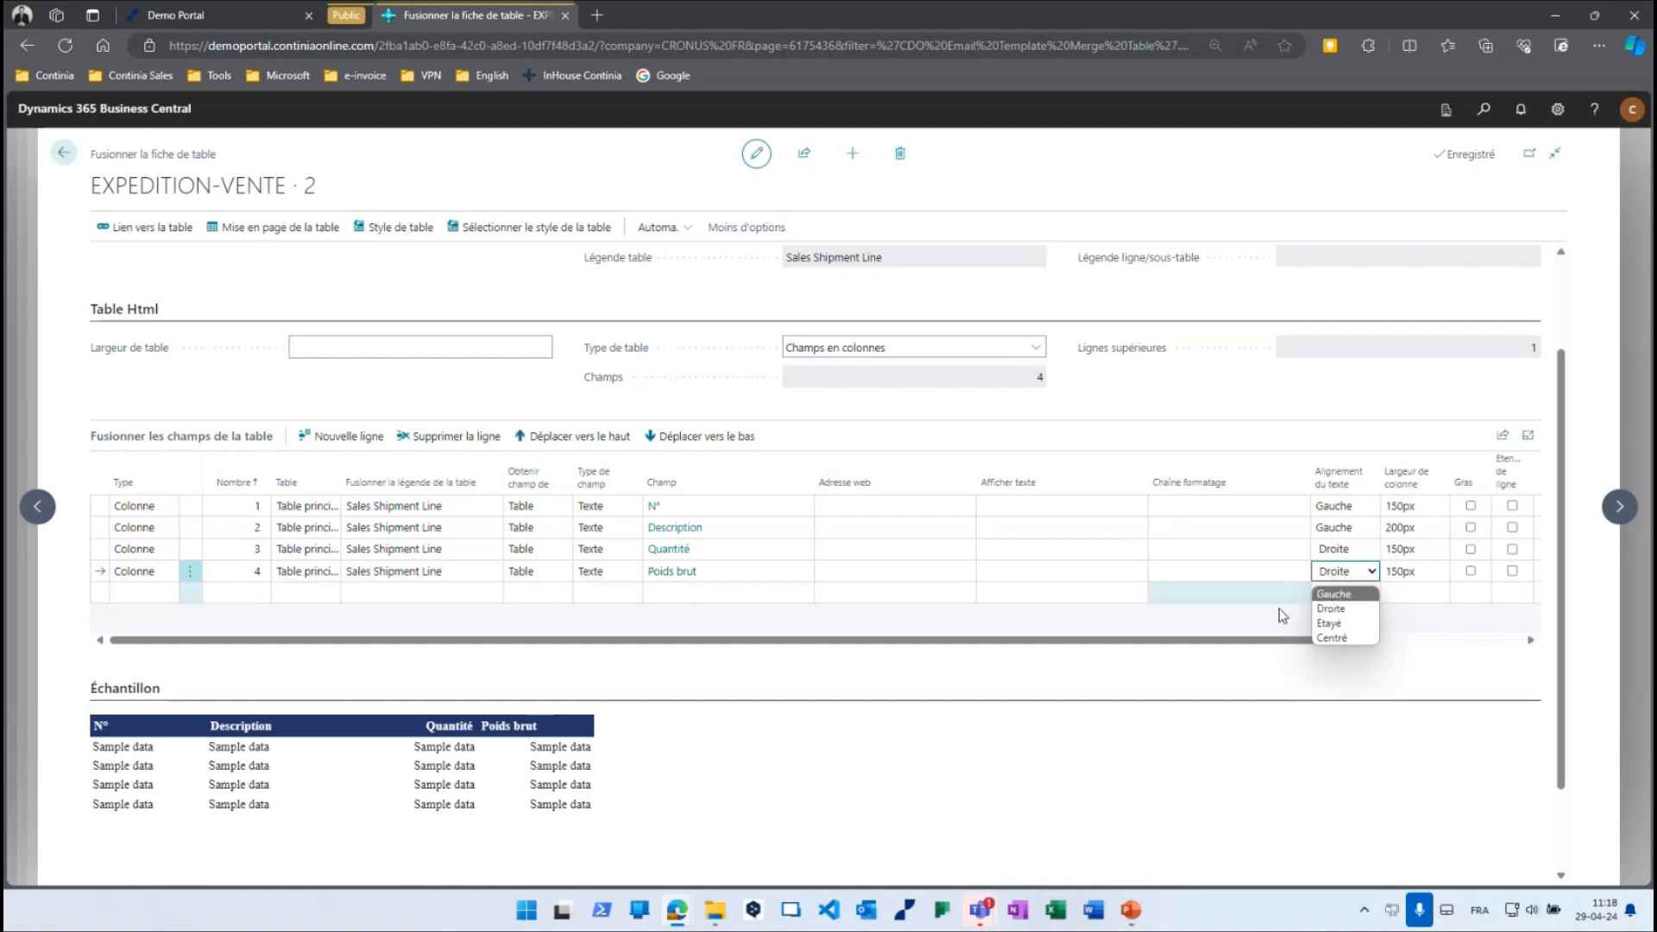
left_click(673, 684)
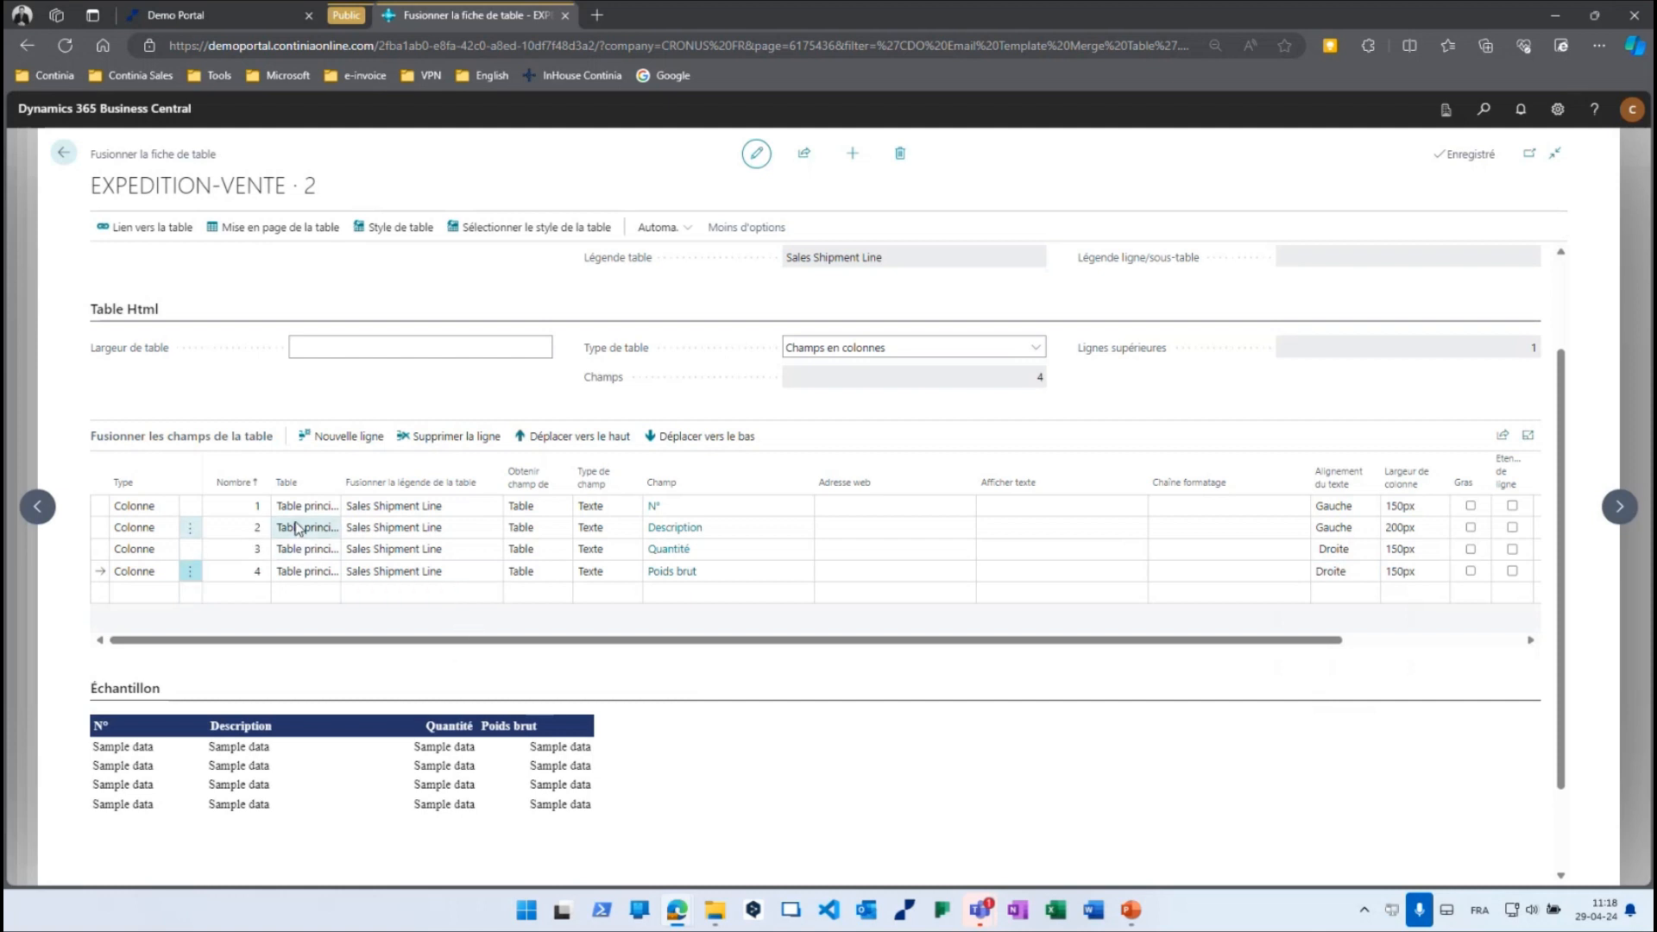
In the merge table's layout, set the text alignment of the column 4 top-row cell to Droite.
left_click(272, 228)
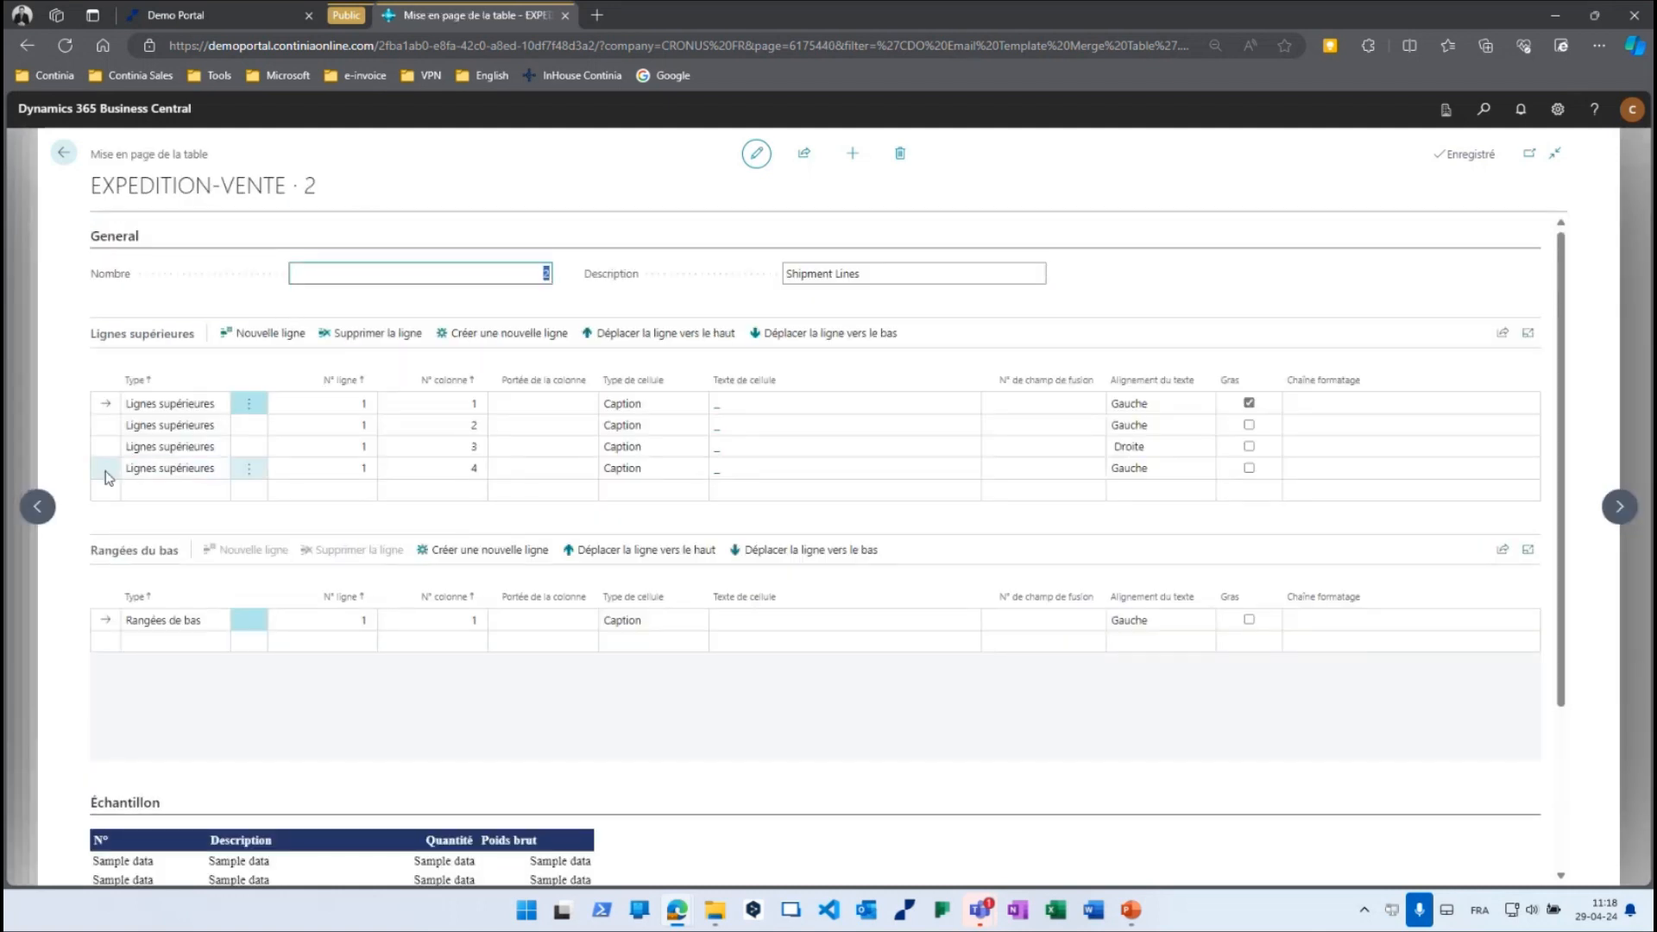
left_click(102, 472)
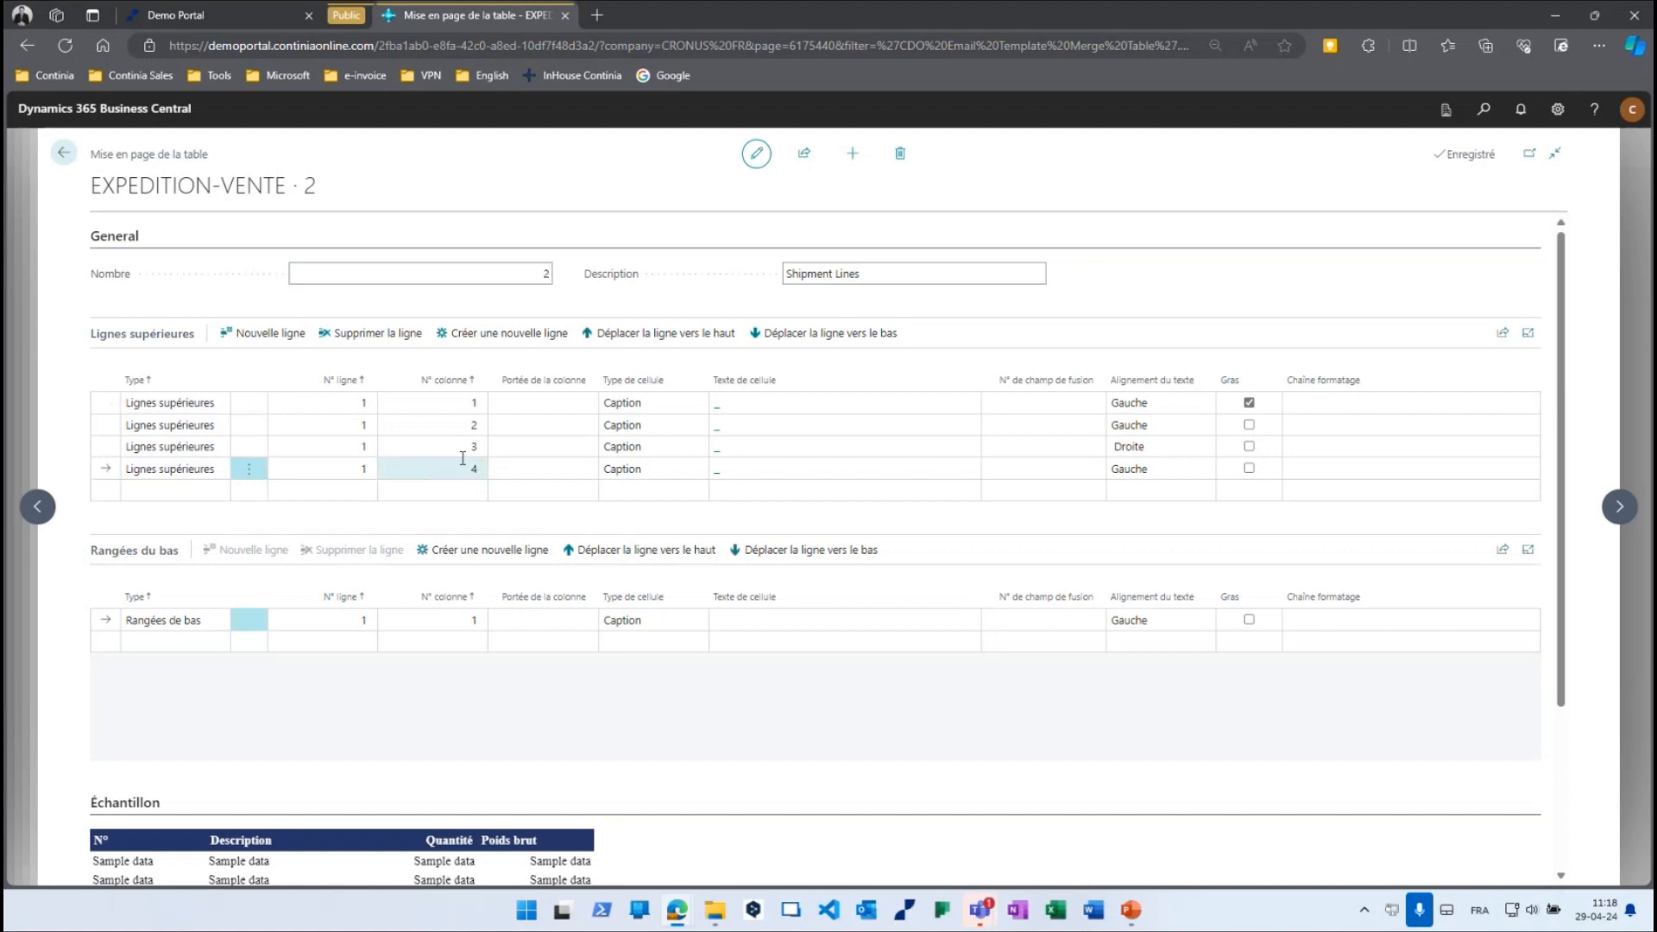
scroll(630, 708, "down", 2)
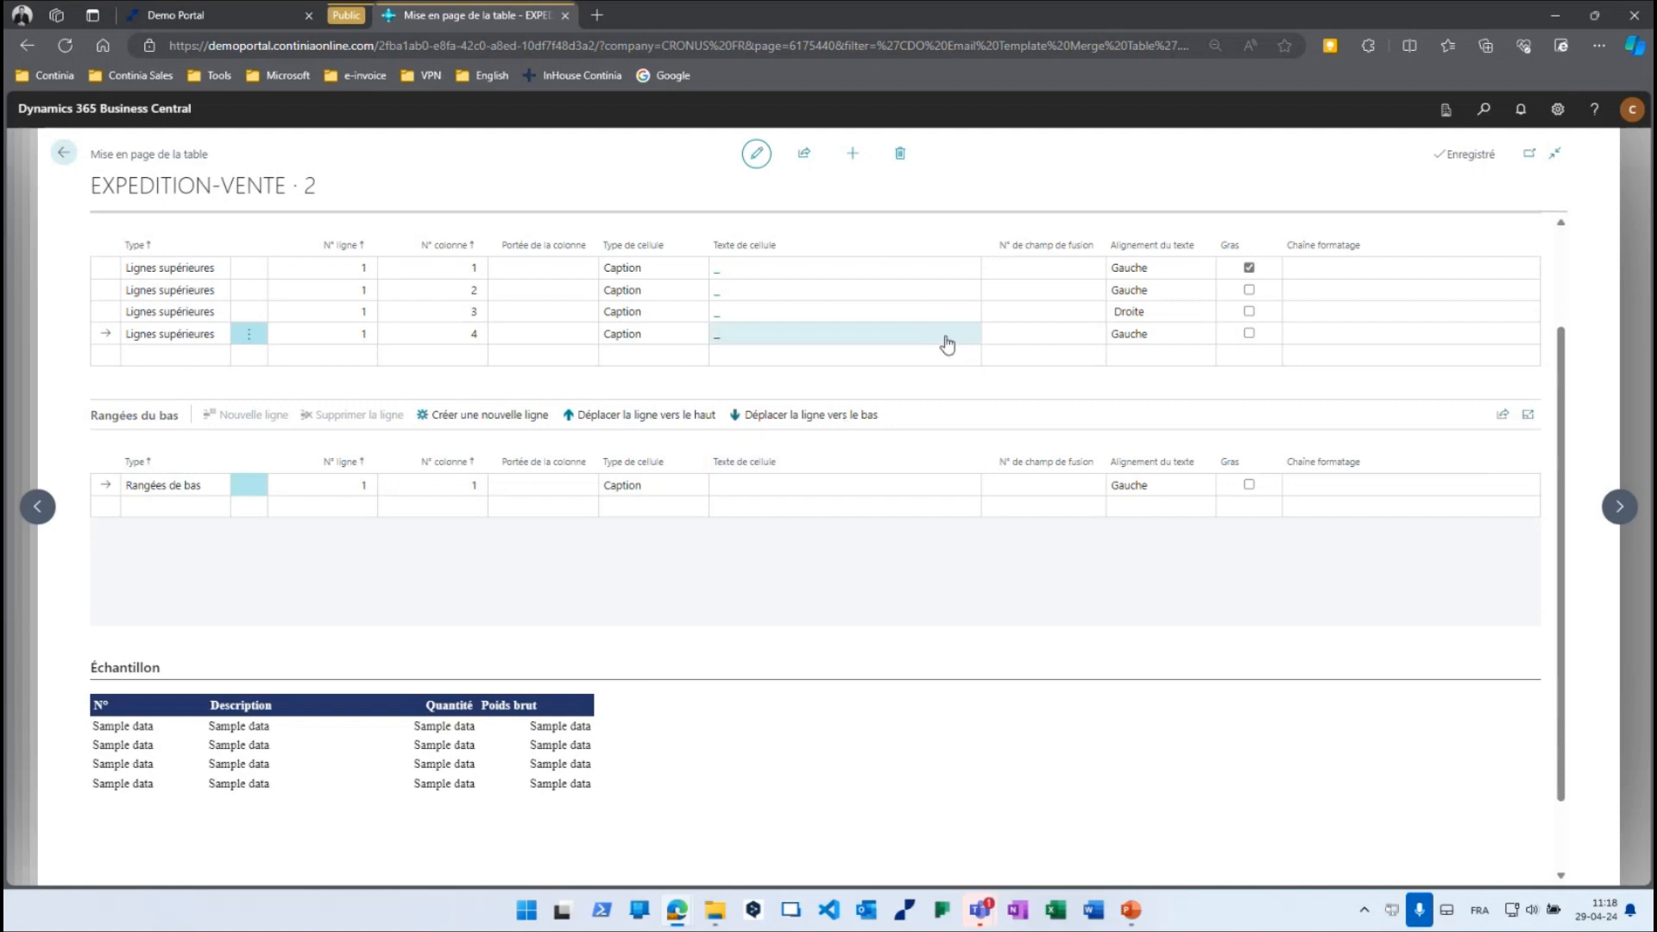
left_click(1124, 335)
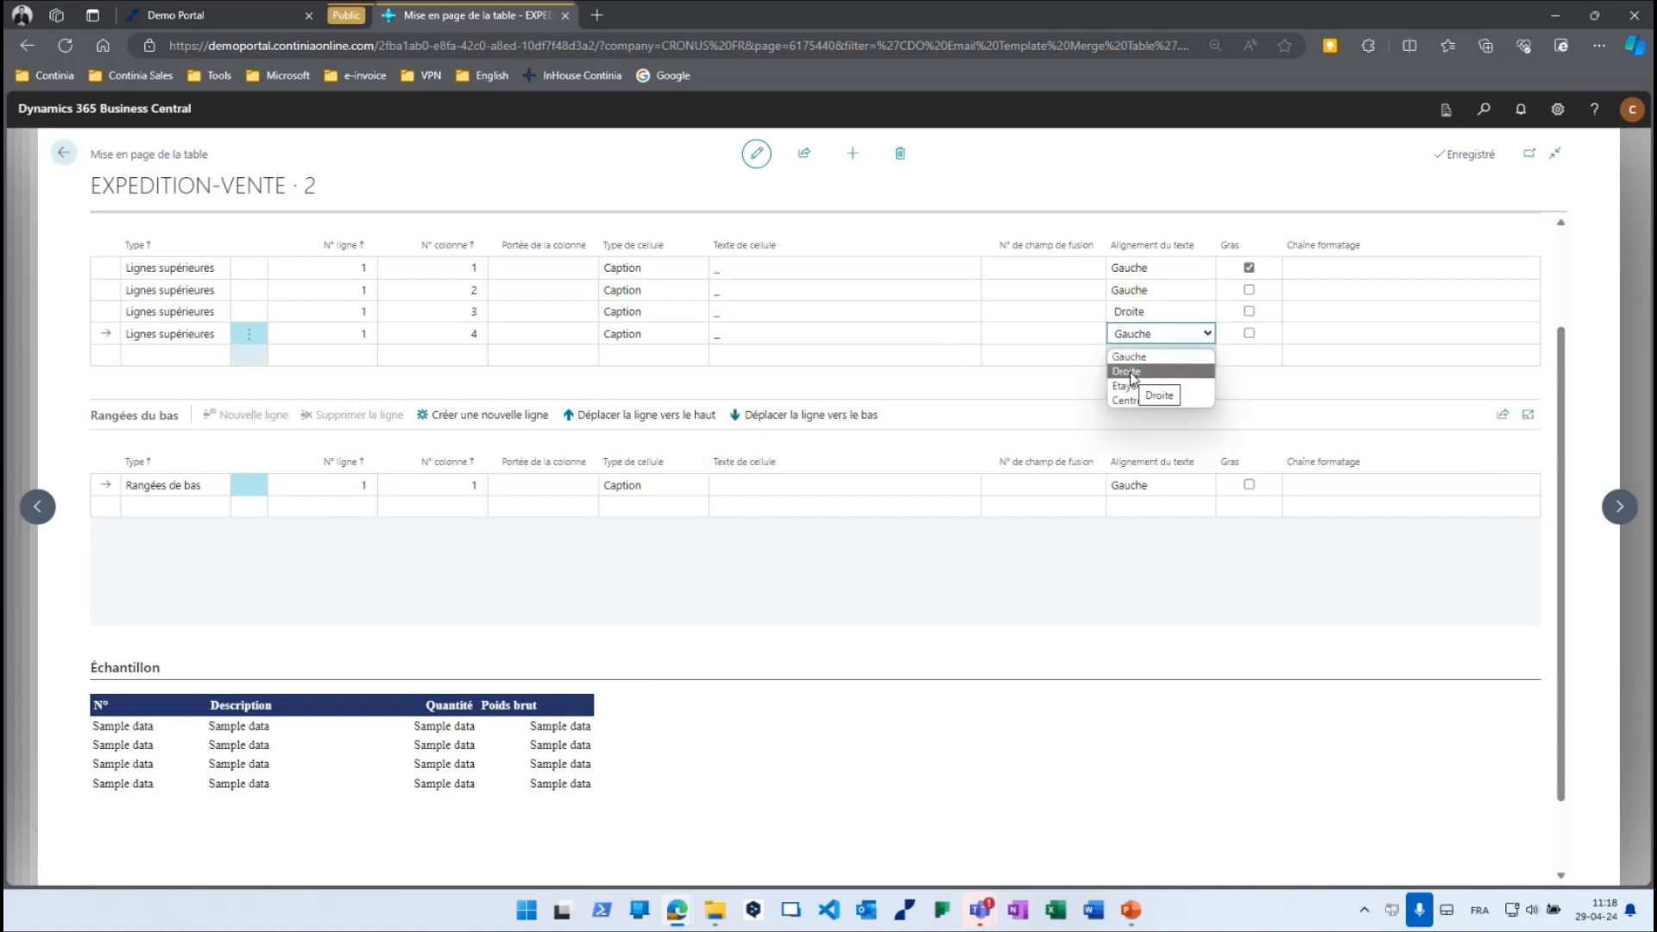
left_click(1126, 372)
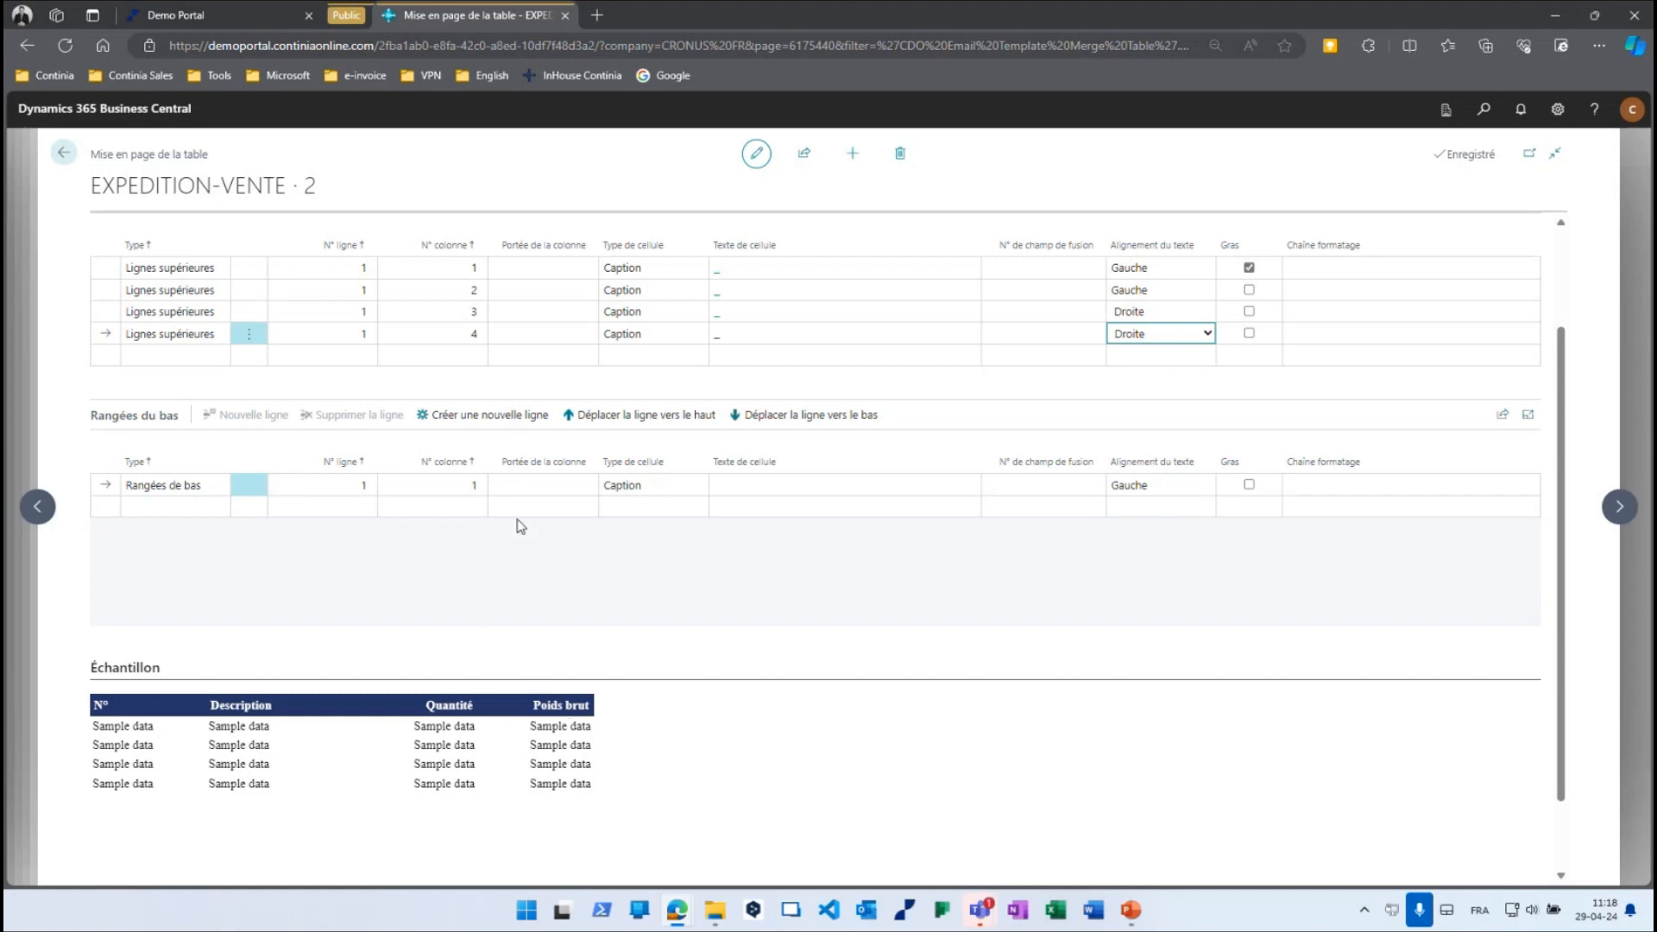
Set the column 1 cell of the layout's bottom row to type Text with the cell text "Poid total".
left_click(636, 486)
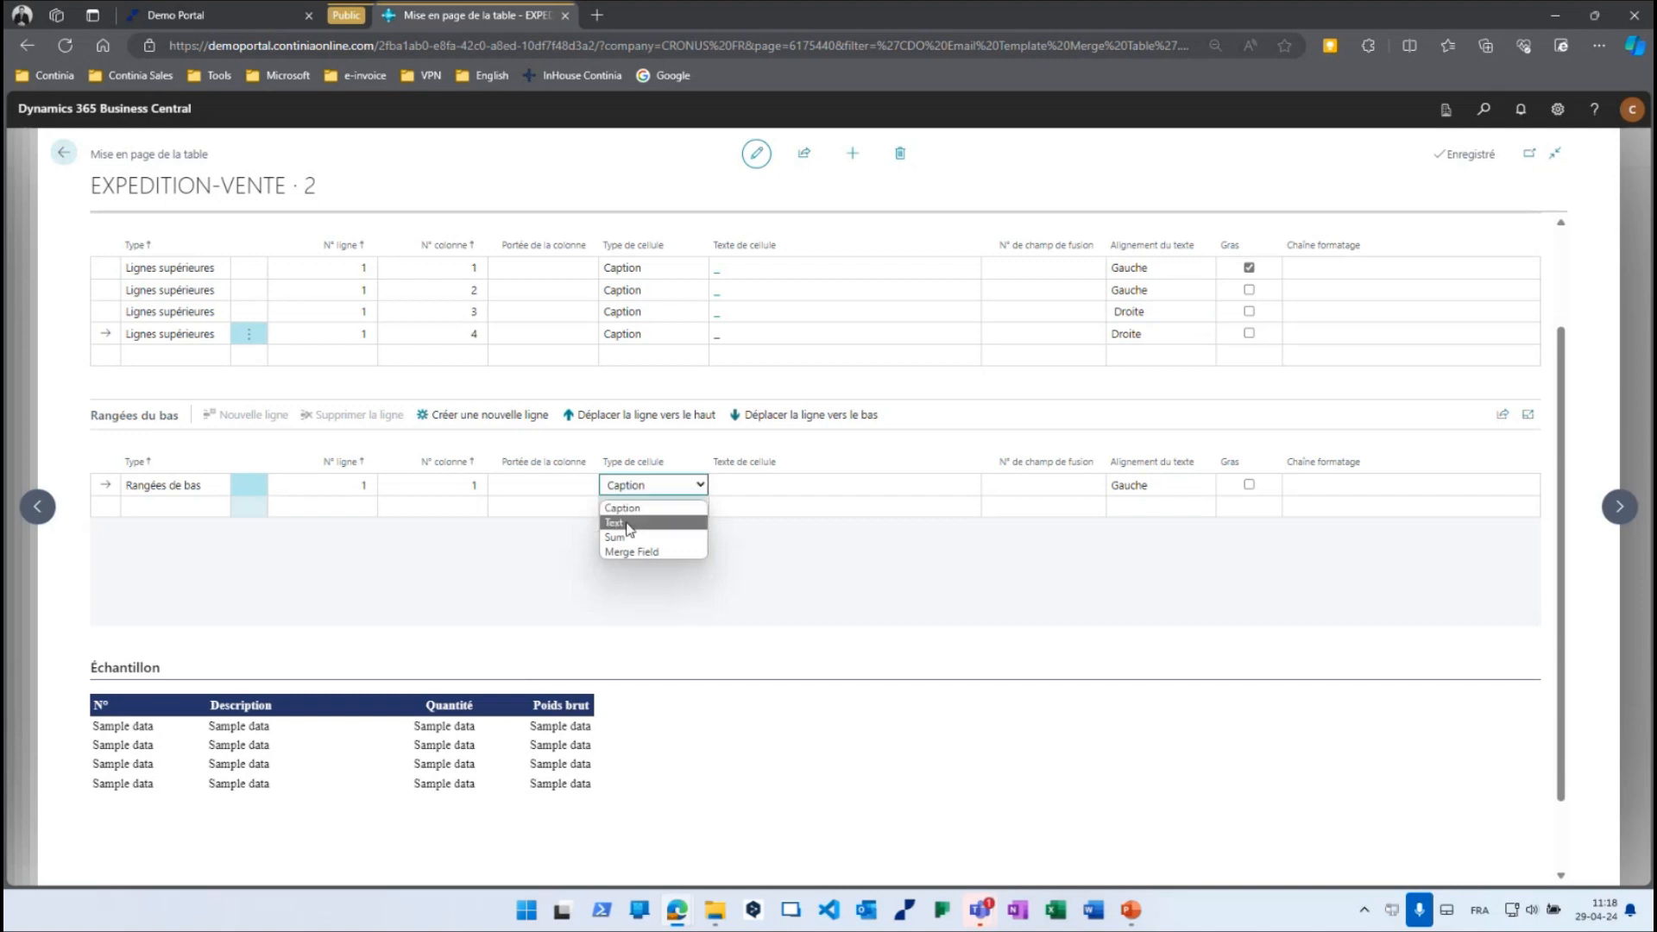
left_click(628, 524)
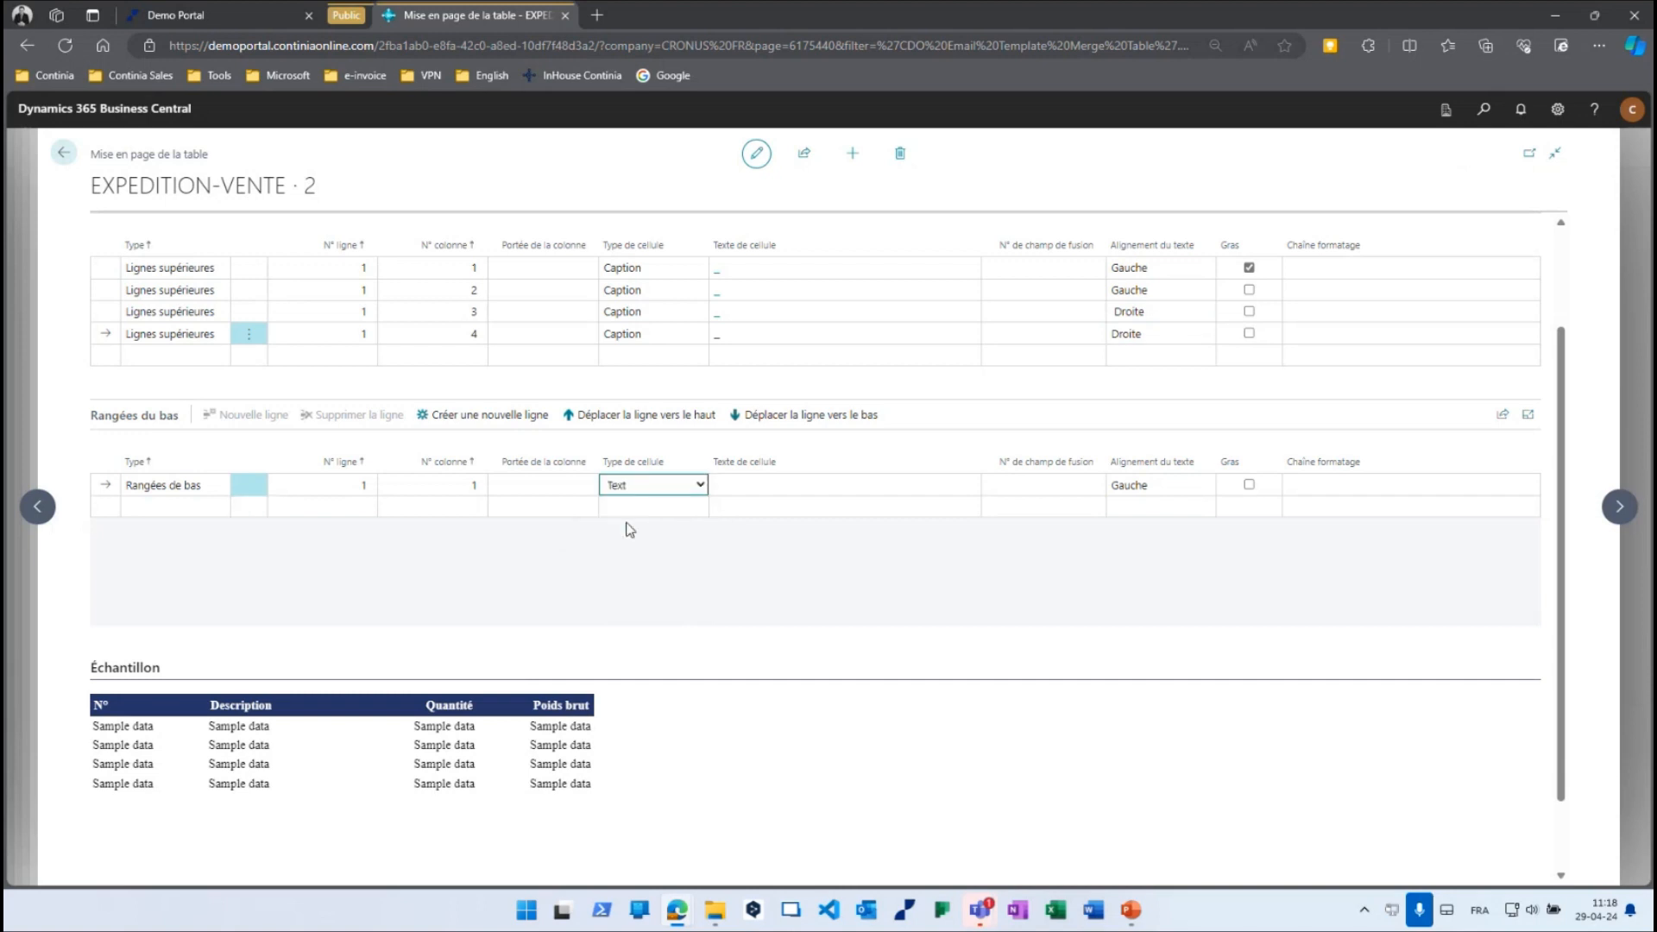
left_click(735, 487)
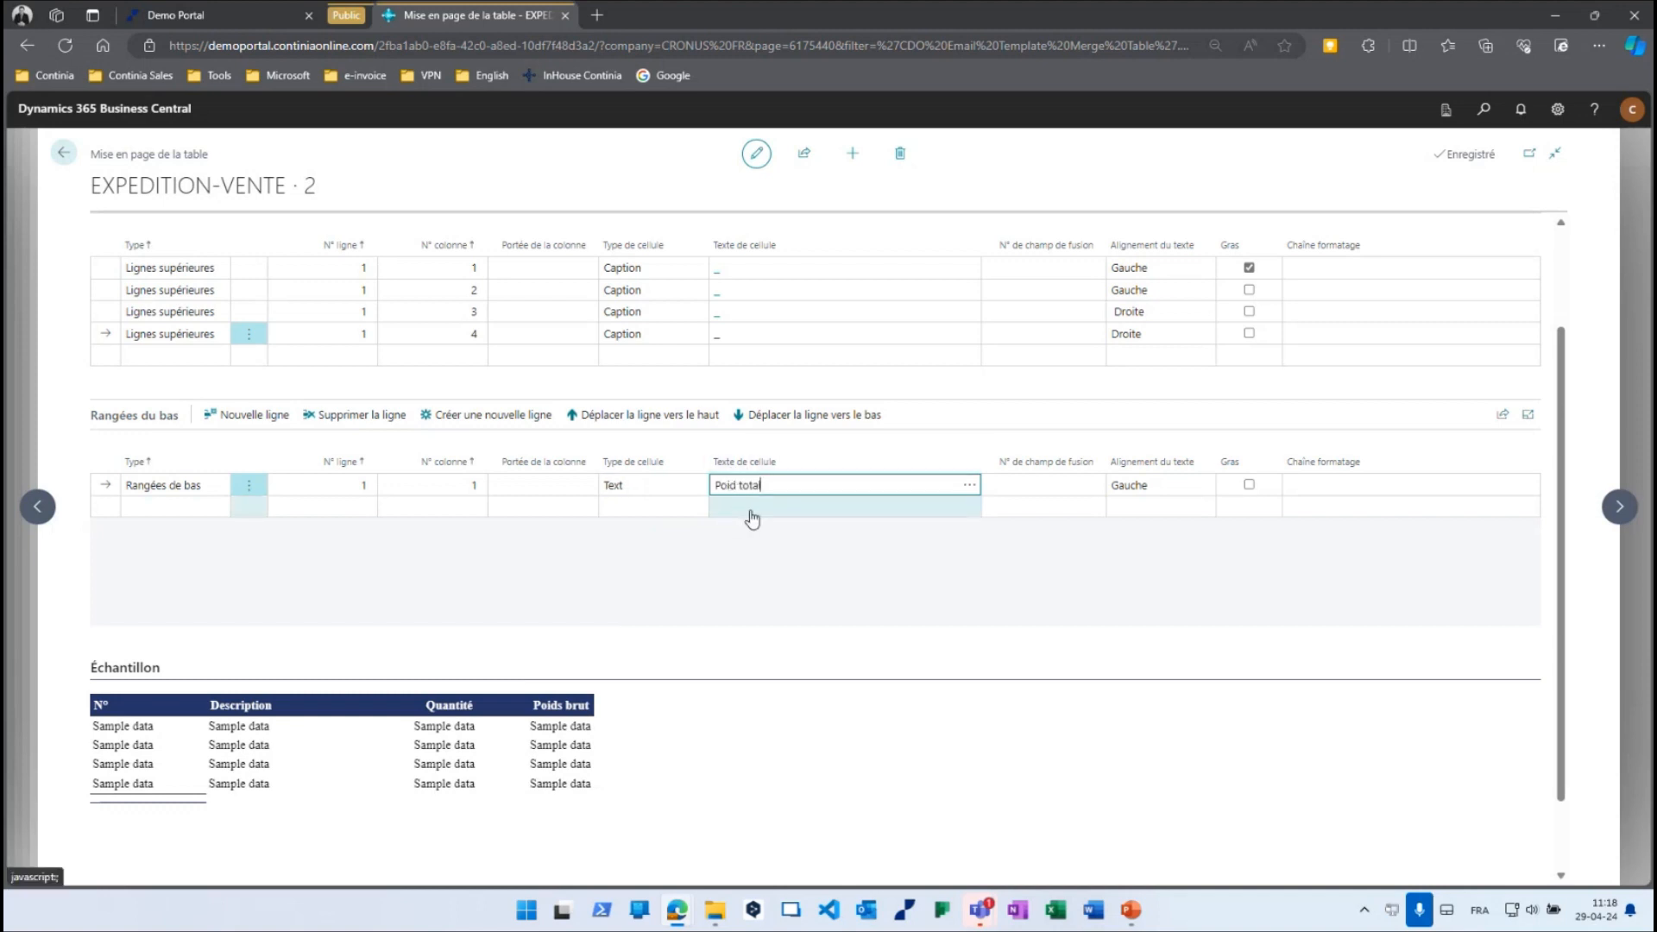
key("Tab")
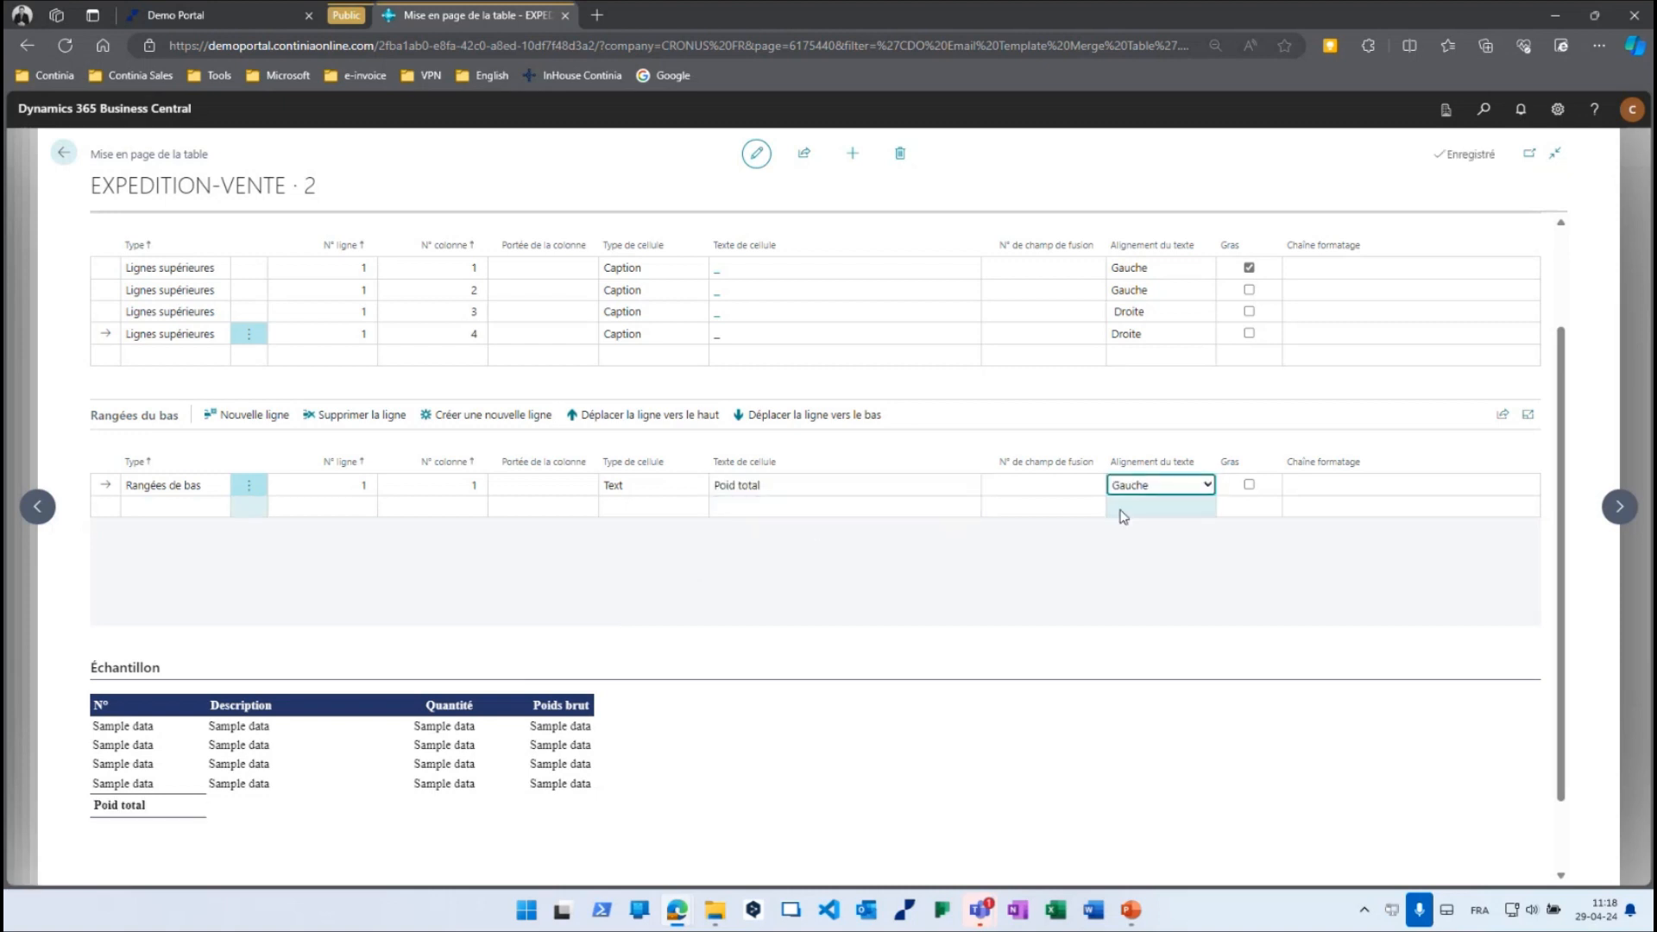
Try the Droite text alignment on the "Poid total" cell and set it back to Gauche.
left_click(1134, 486)
left_click(1132, 521)
left_click(1148, 488)
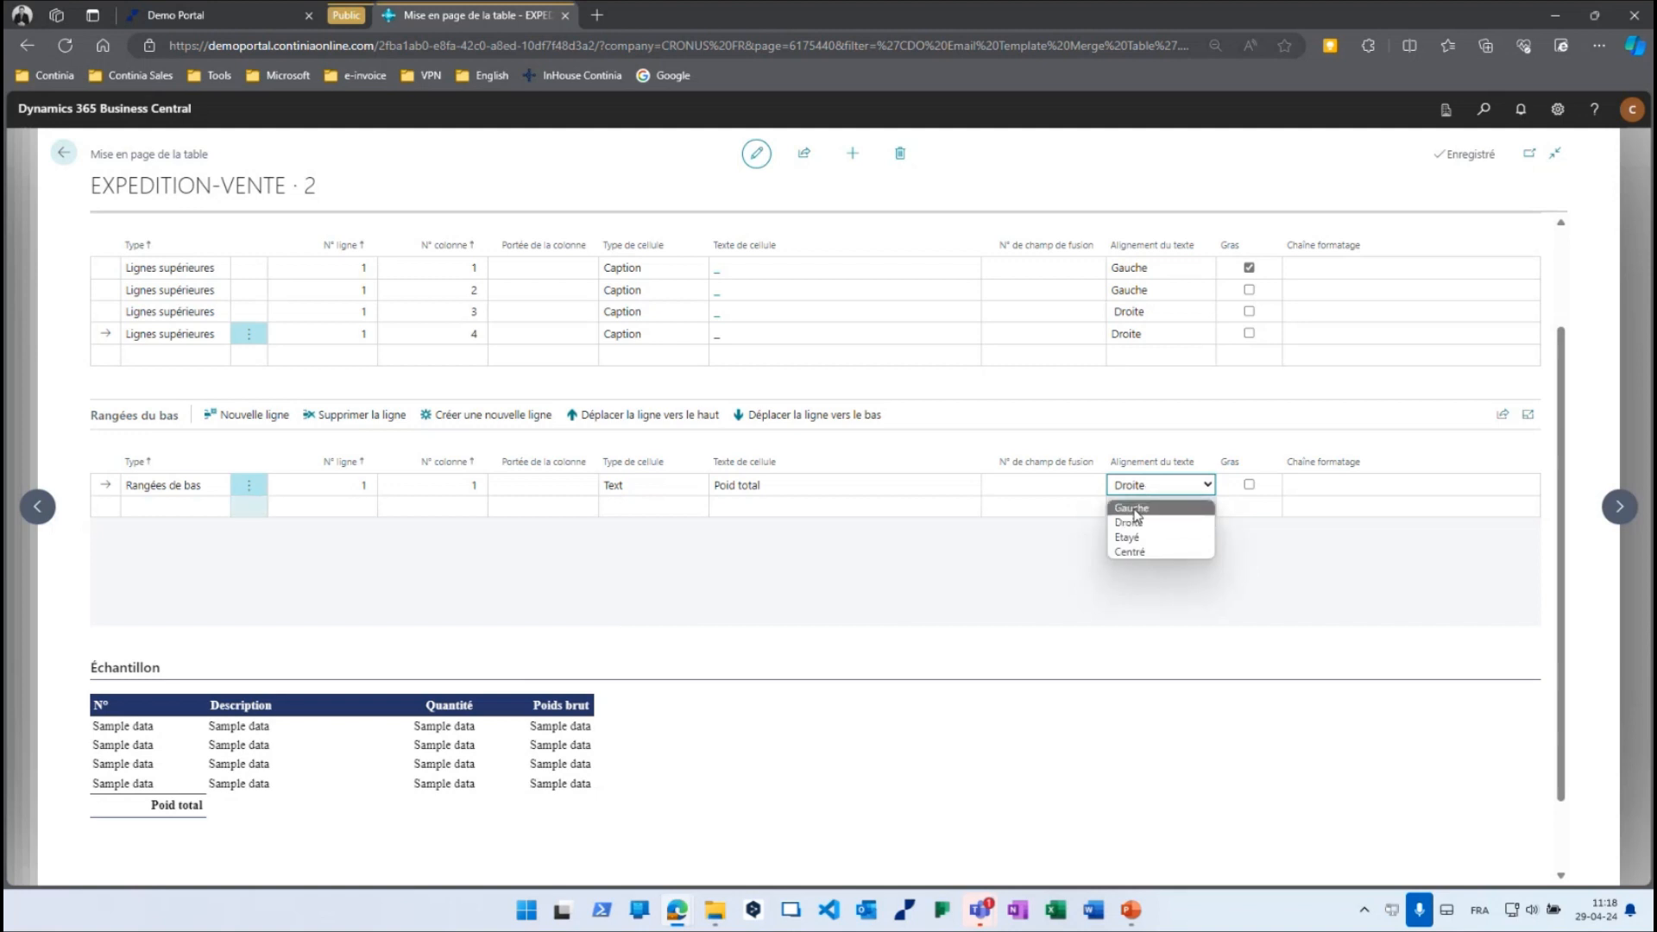
left_click(1132, 509)
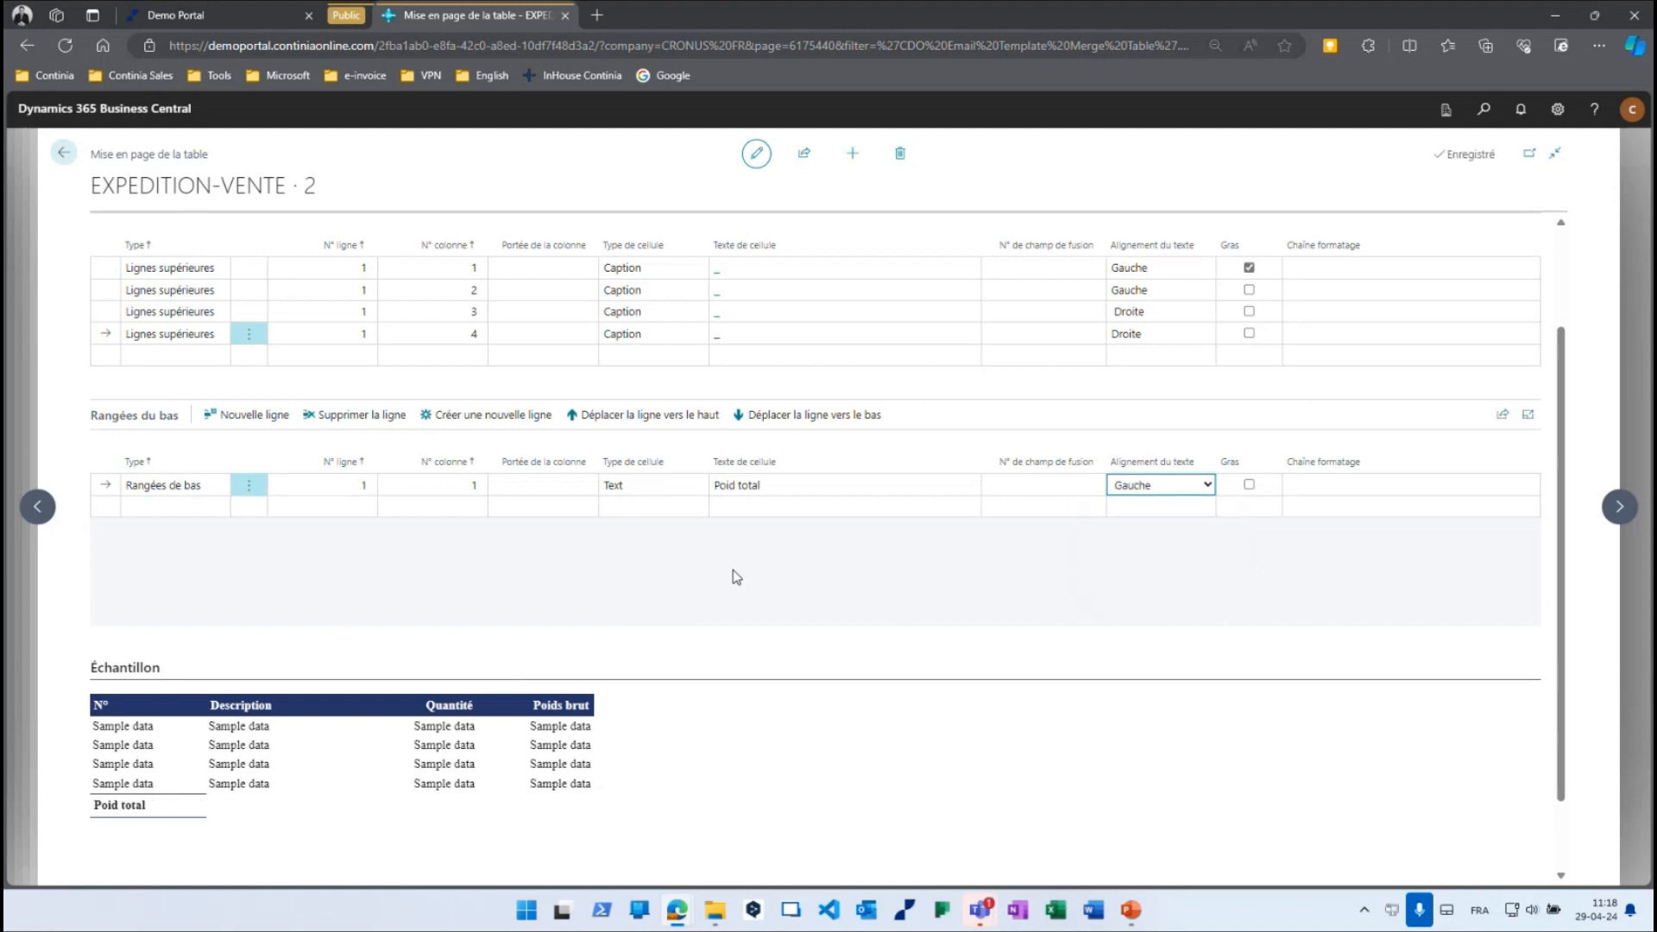
Add a second cell to bottom row 1 in column 4, with a column span of 3 and the cell type Sum.
left_click(173, 507)
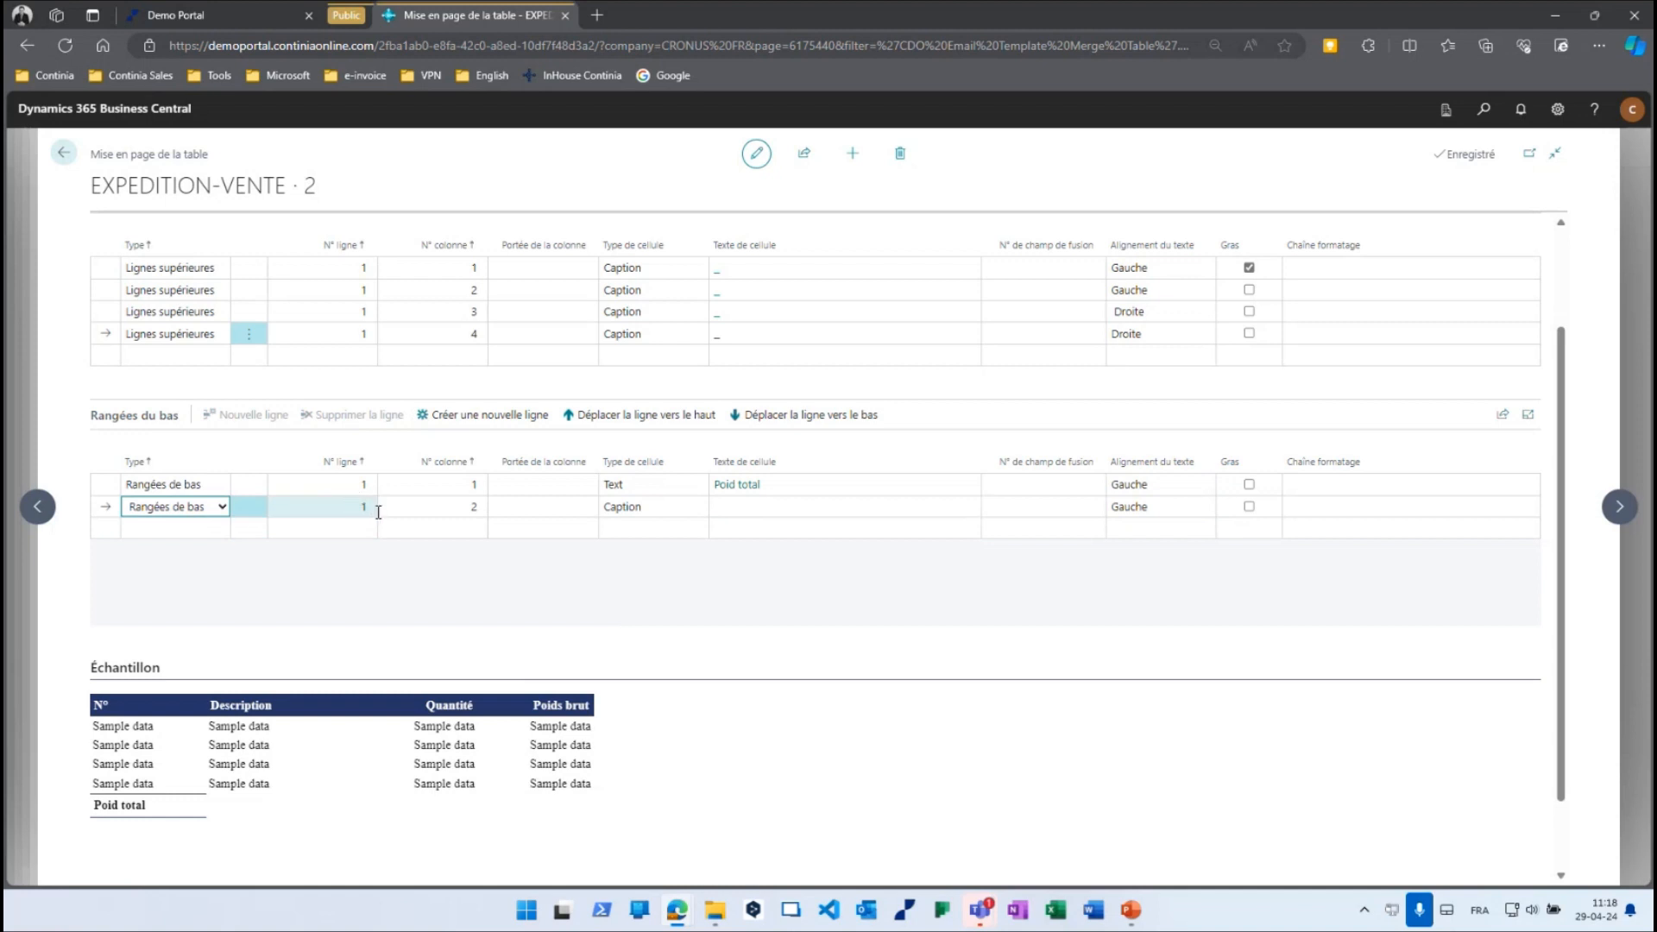
left_click(468, 509)
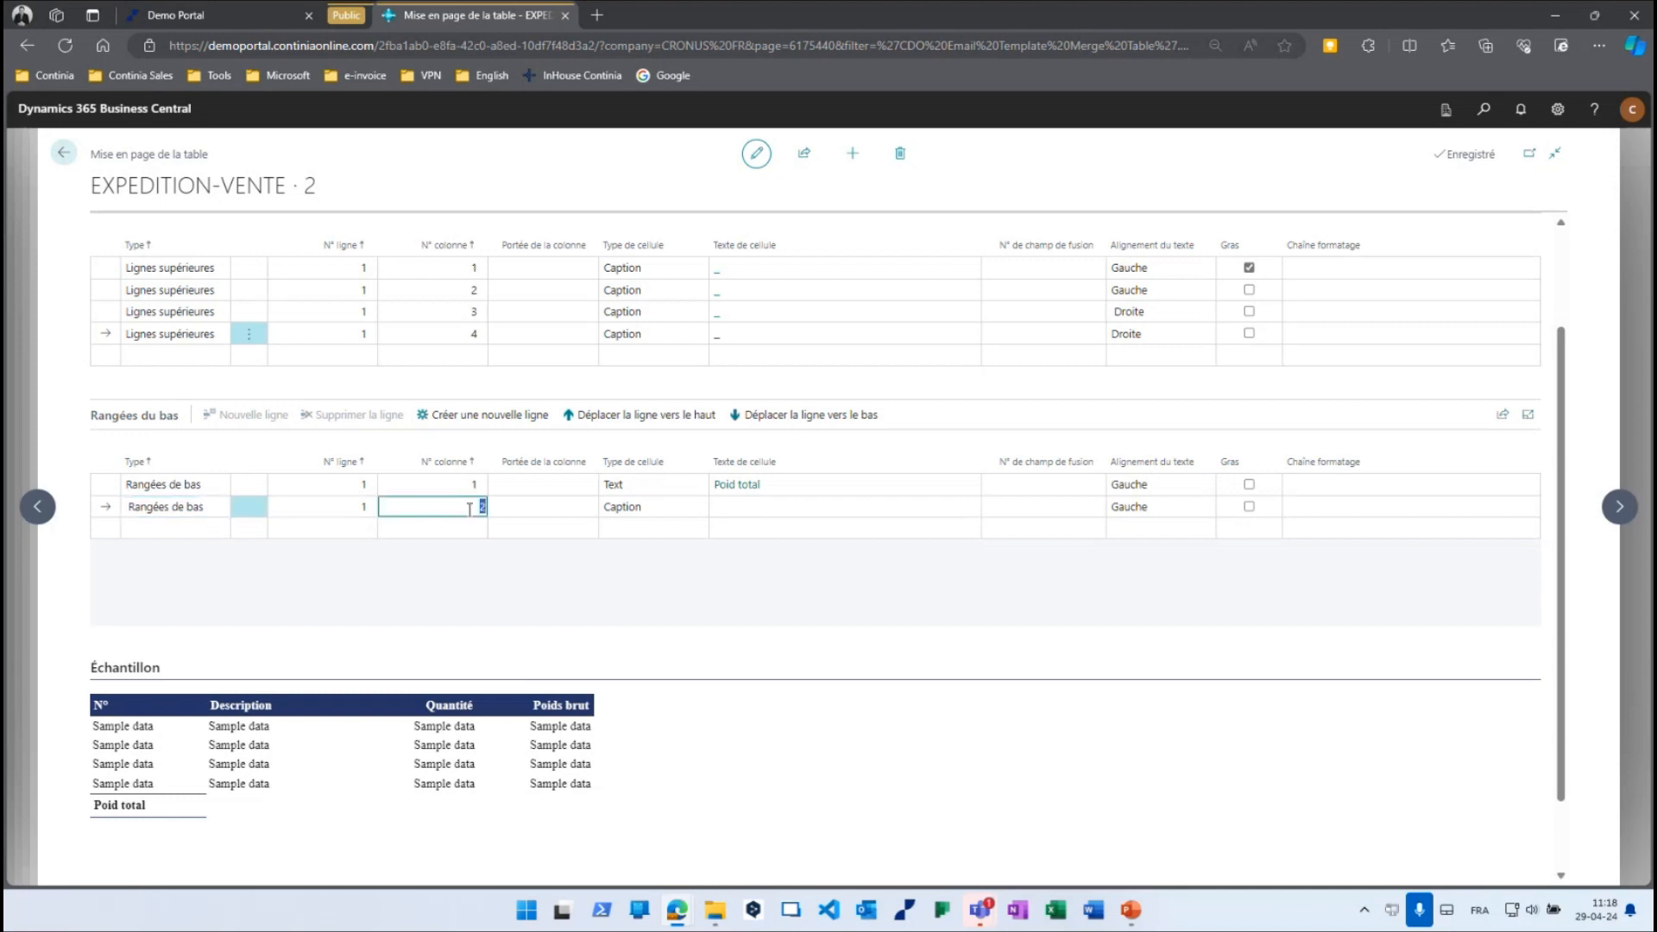
key("Tab")
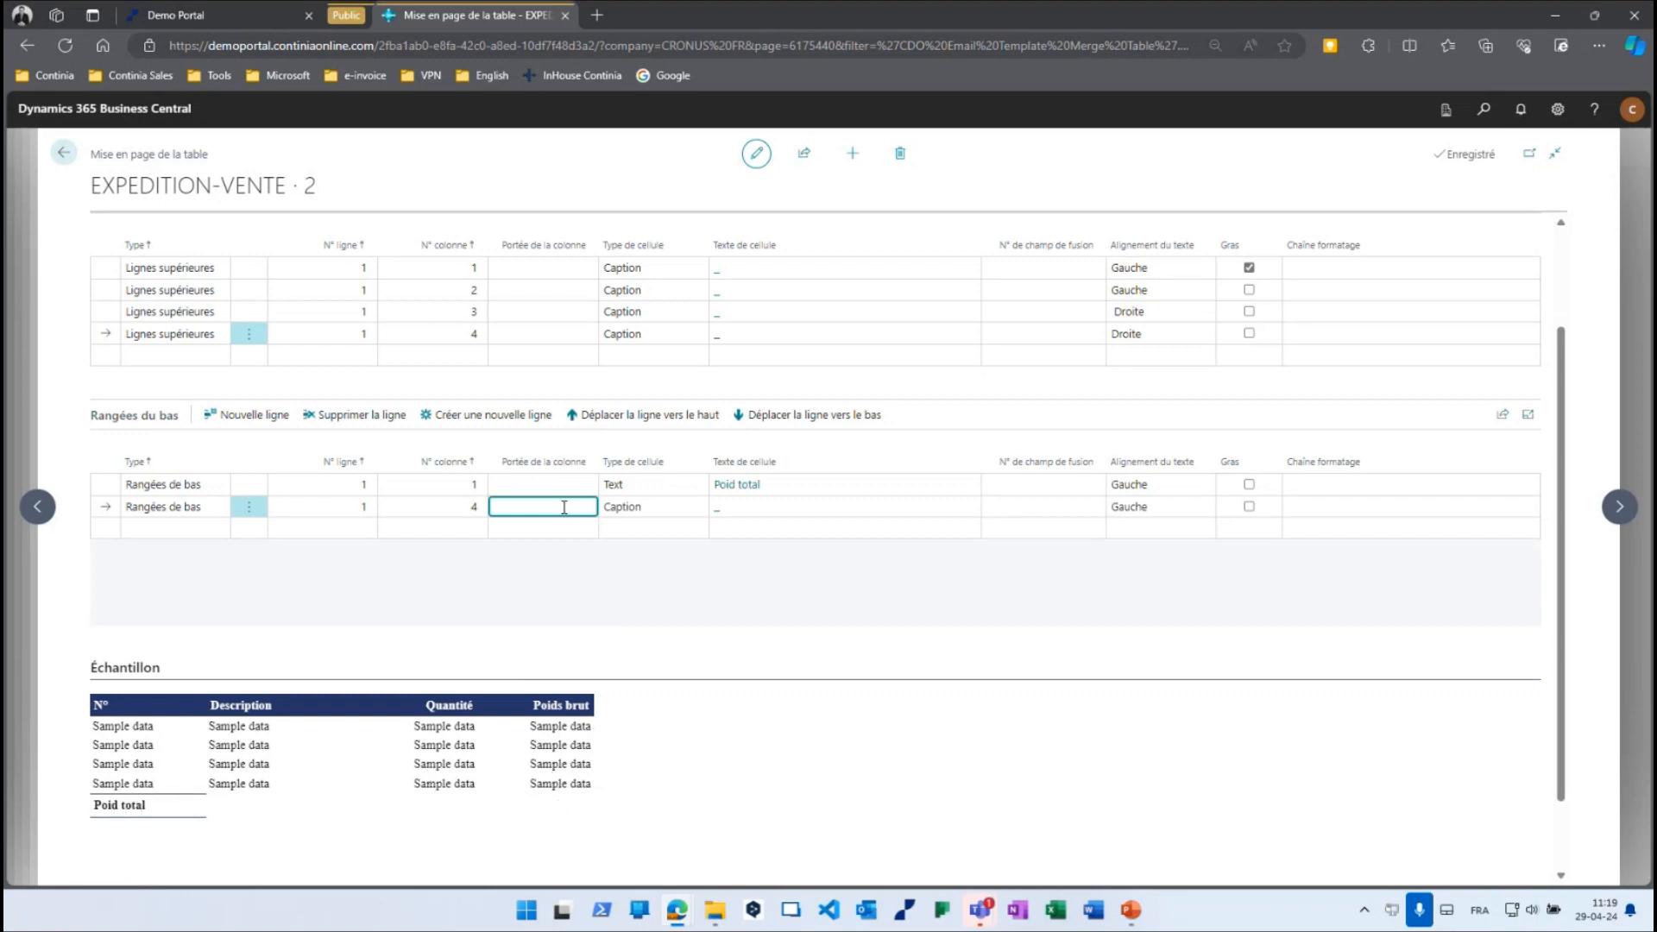
key("Tab")
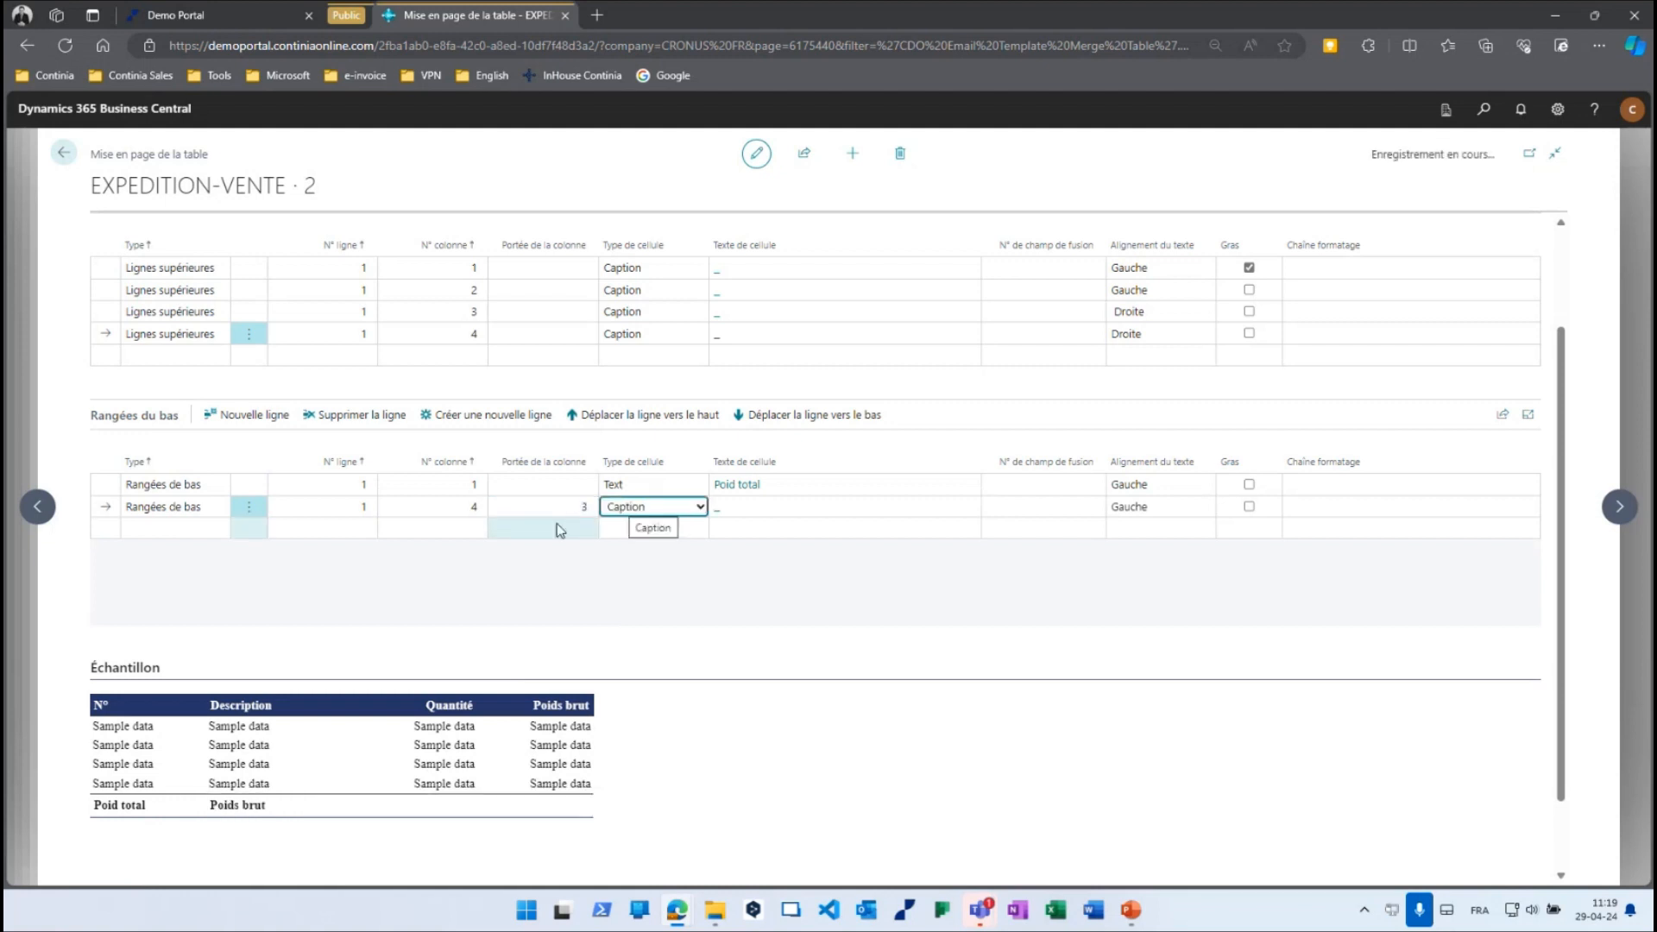
left_click(700, 511)
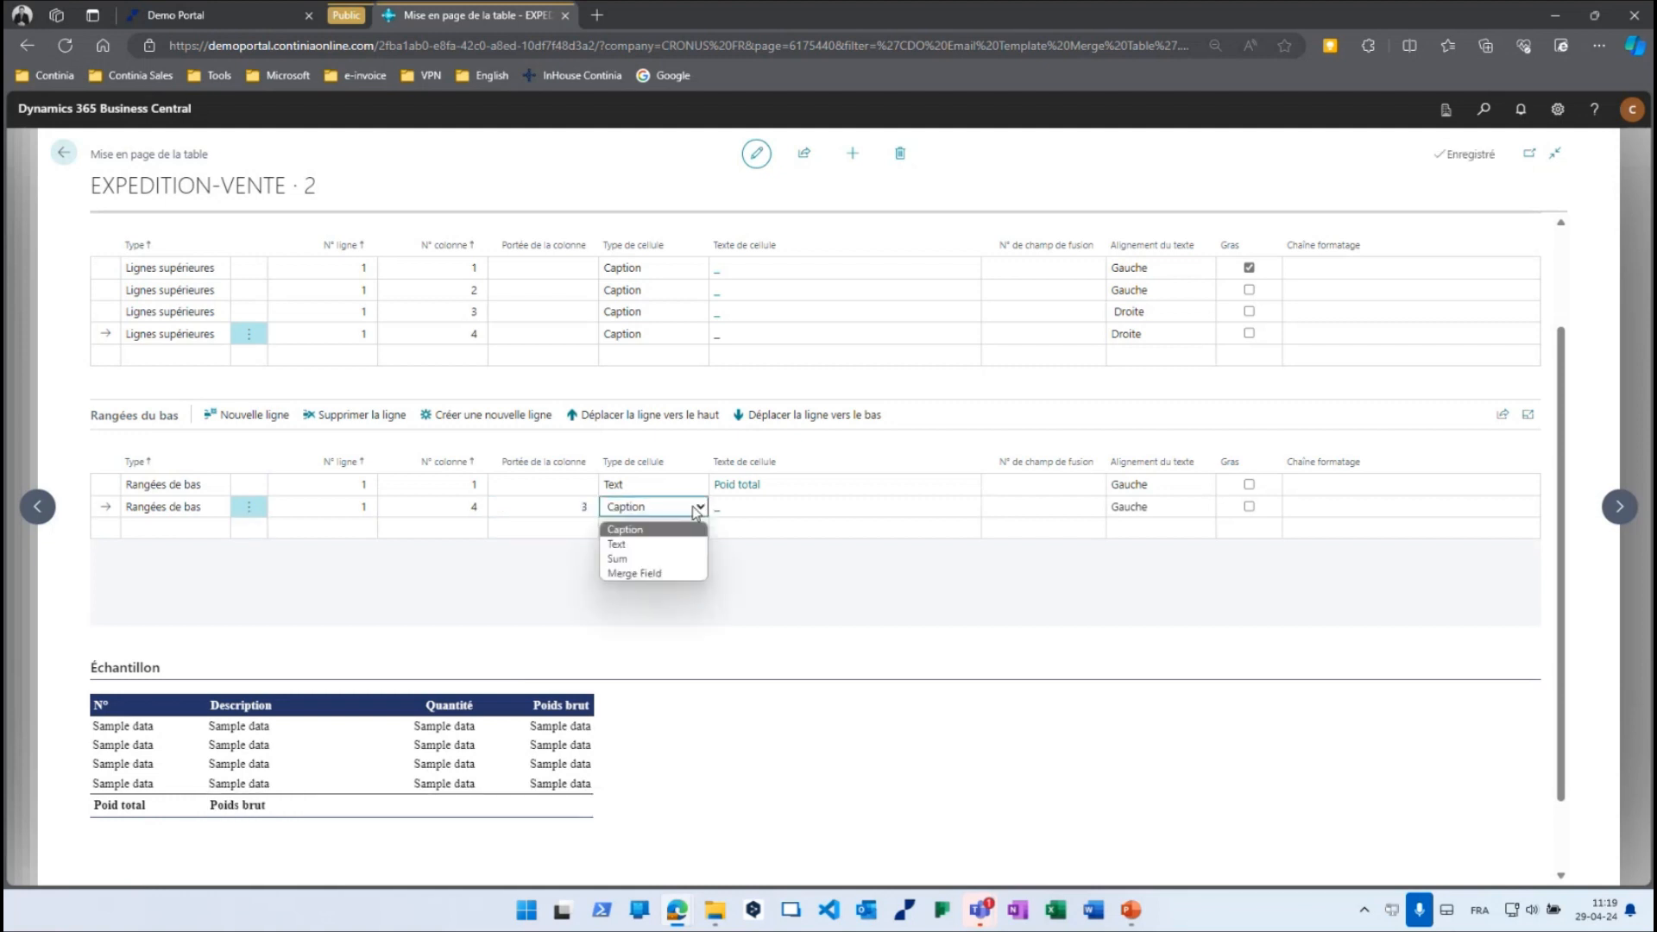
left_click(619, 563)
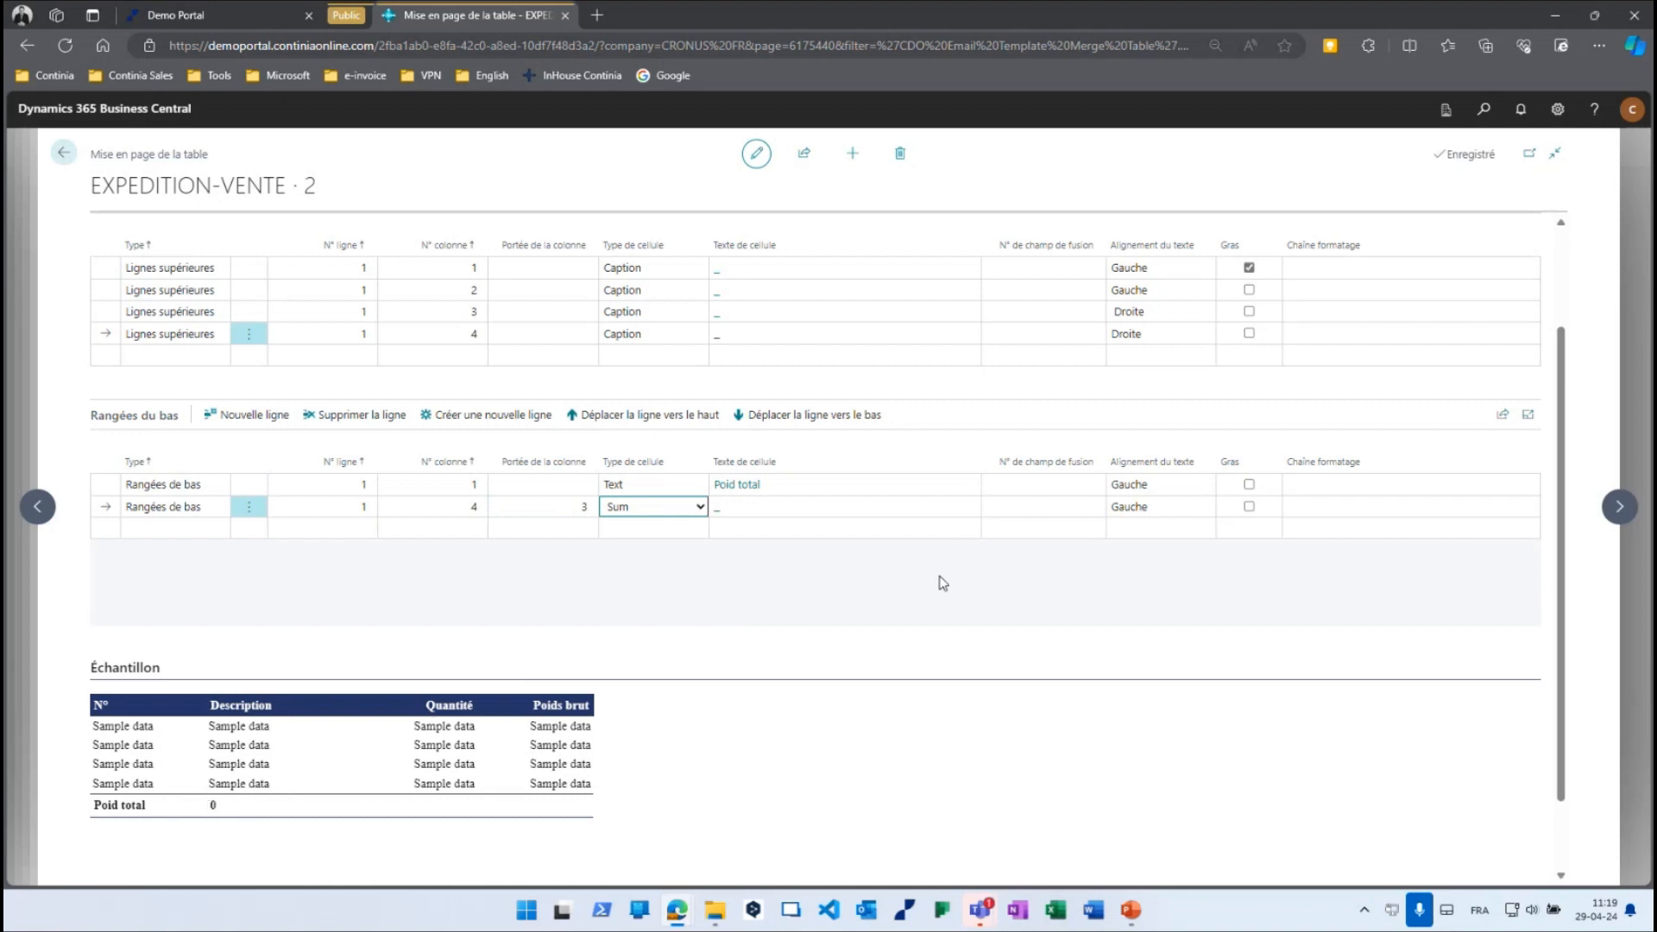
Set the text alignment of the bottom-row Sum cell to Droite and return to the merge table card.
left_click(1125, 511)
left_click(1125, 511)
left_click(1124, 544)
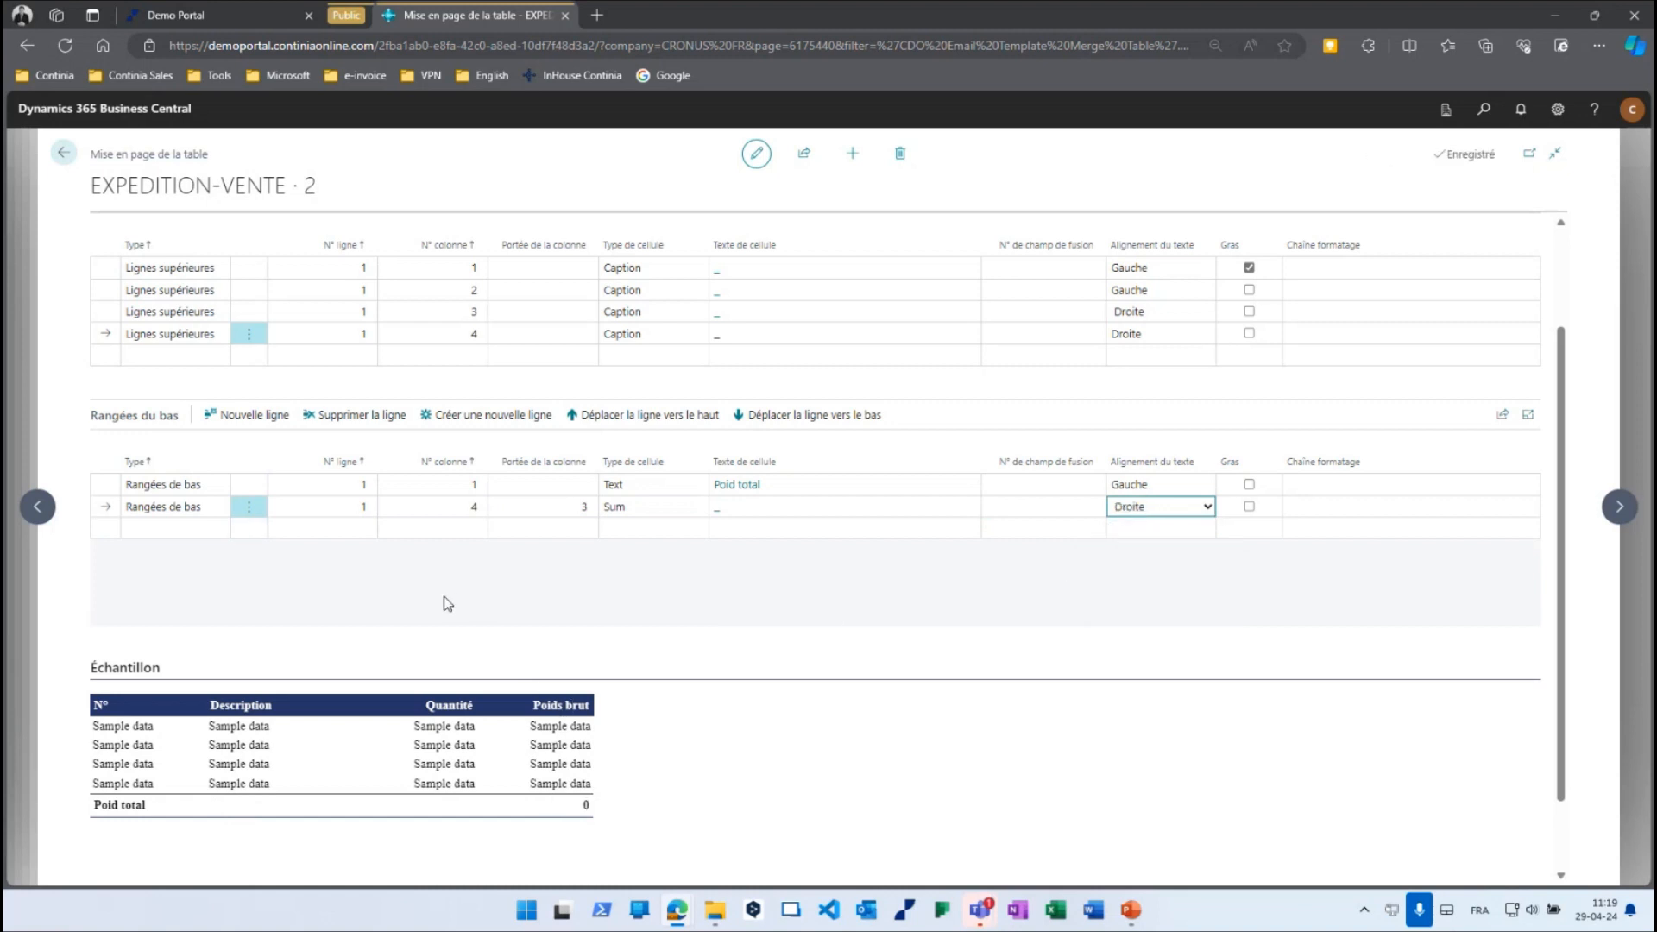
scroll(447, 603, "up", 2)
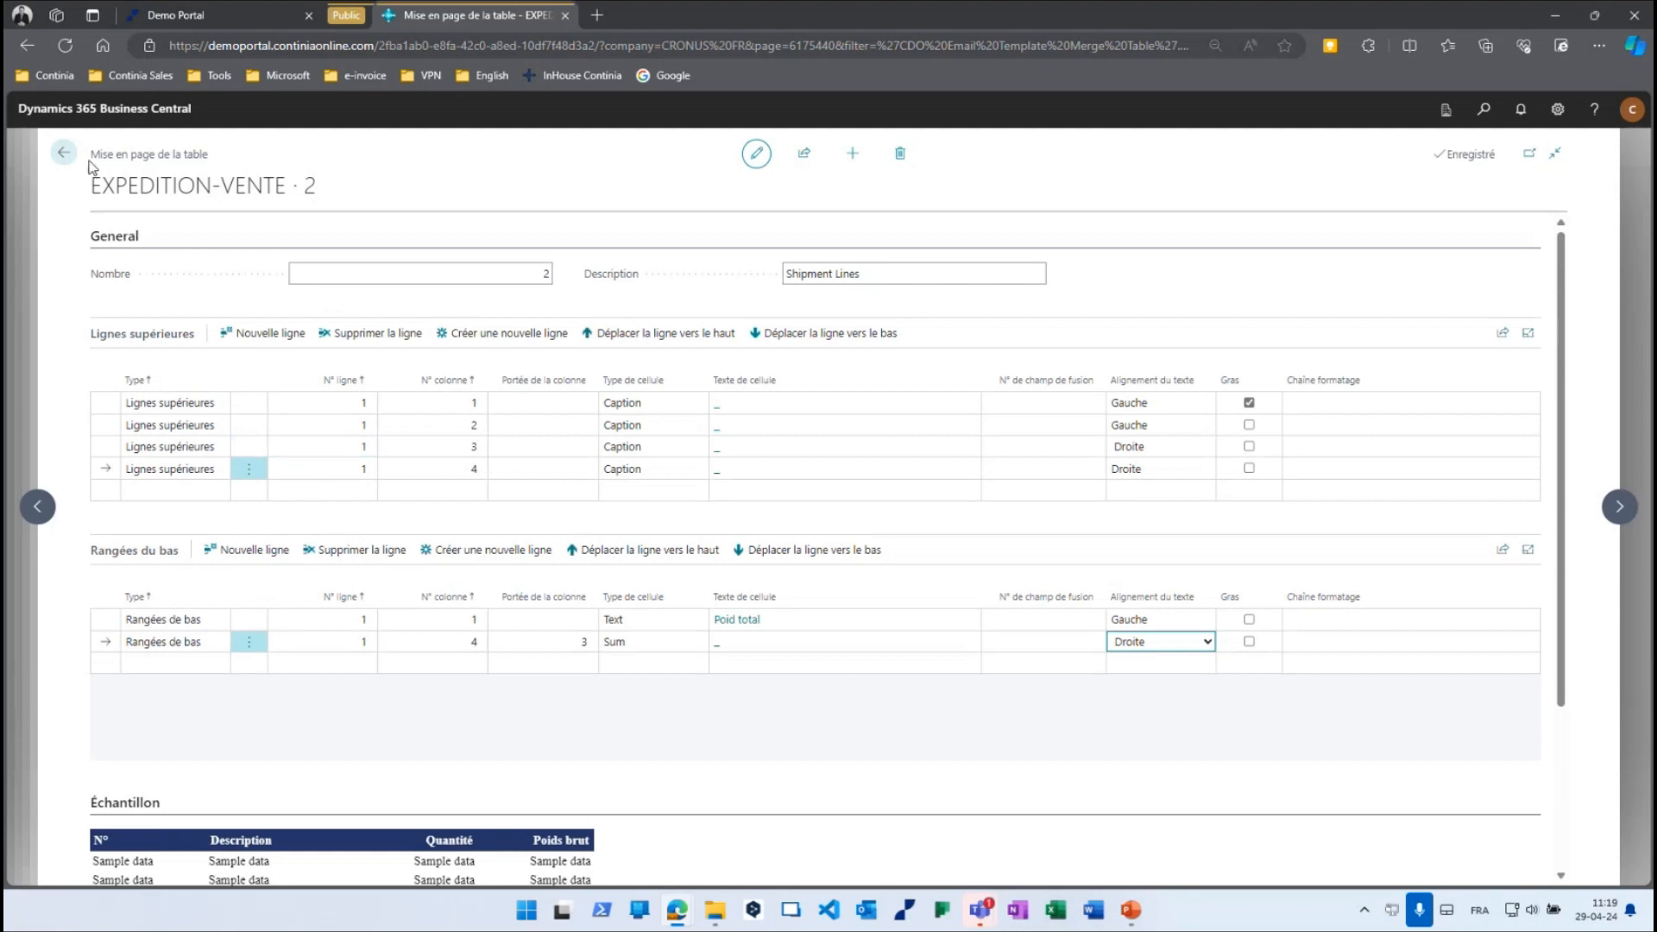
left_click(63, 153)
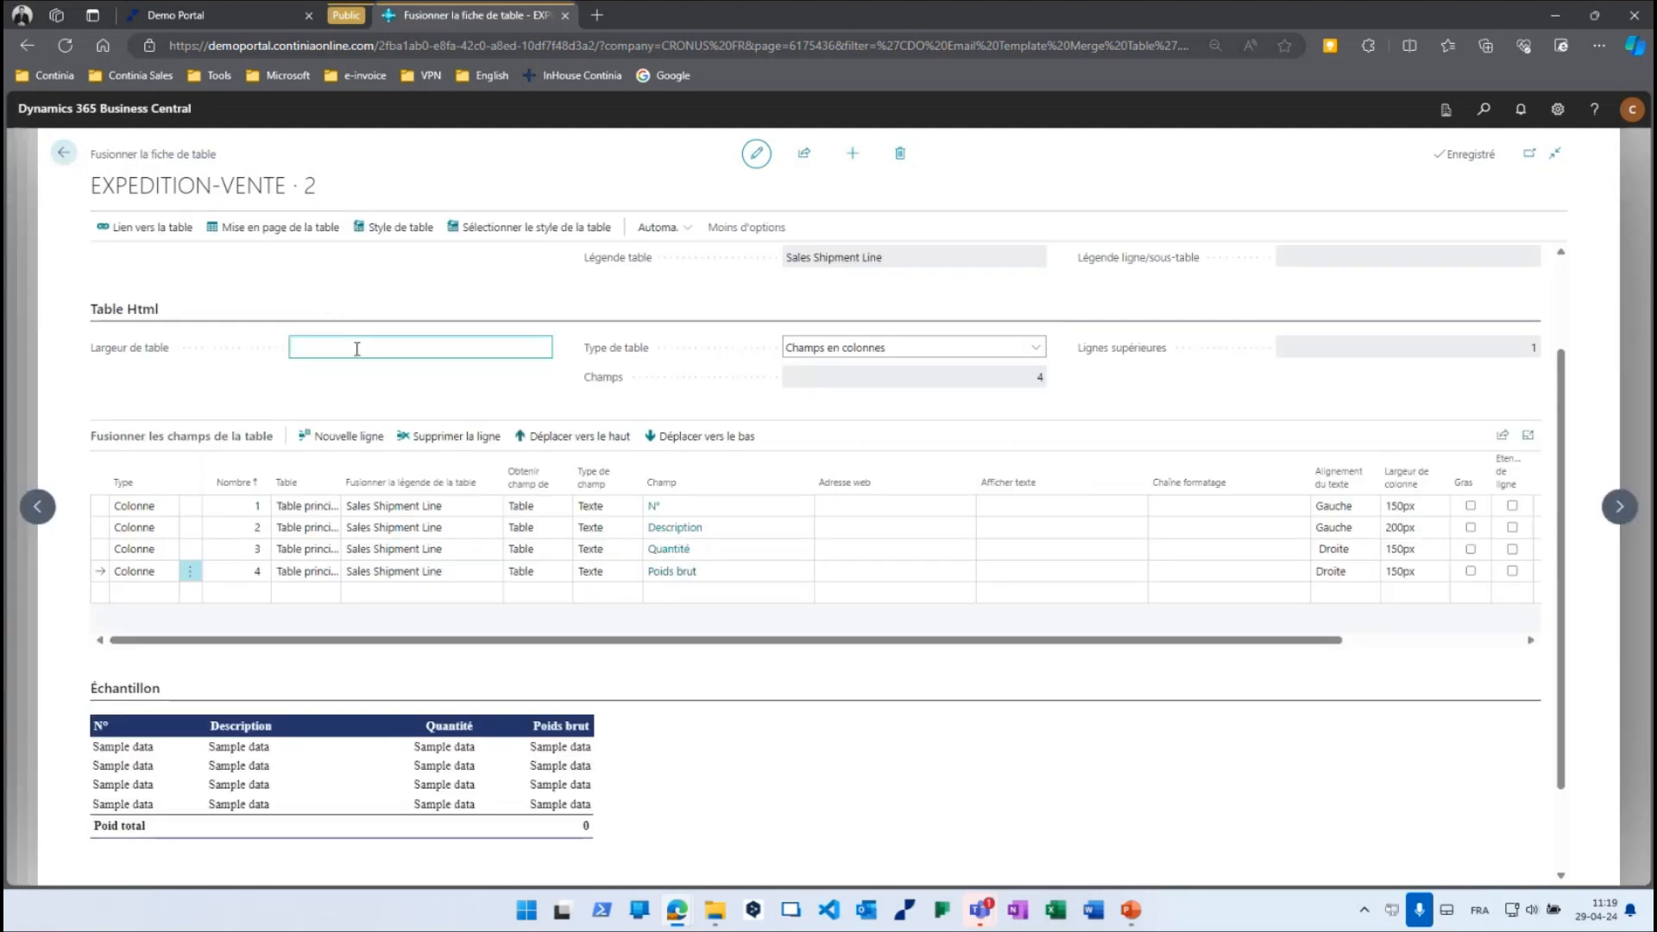
Open the merge table's style card and bring up the full HTML colour list for the Top rows background colour.
left_click(397, 228)
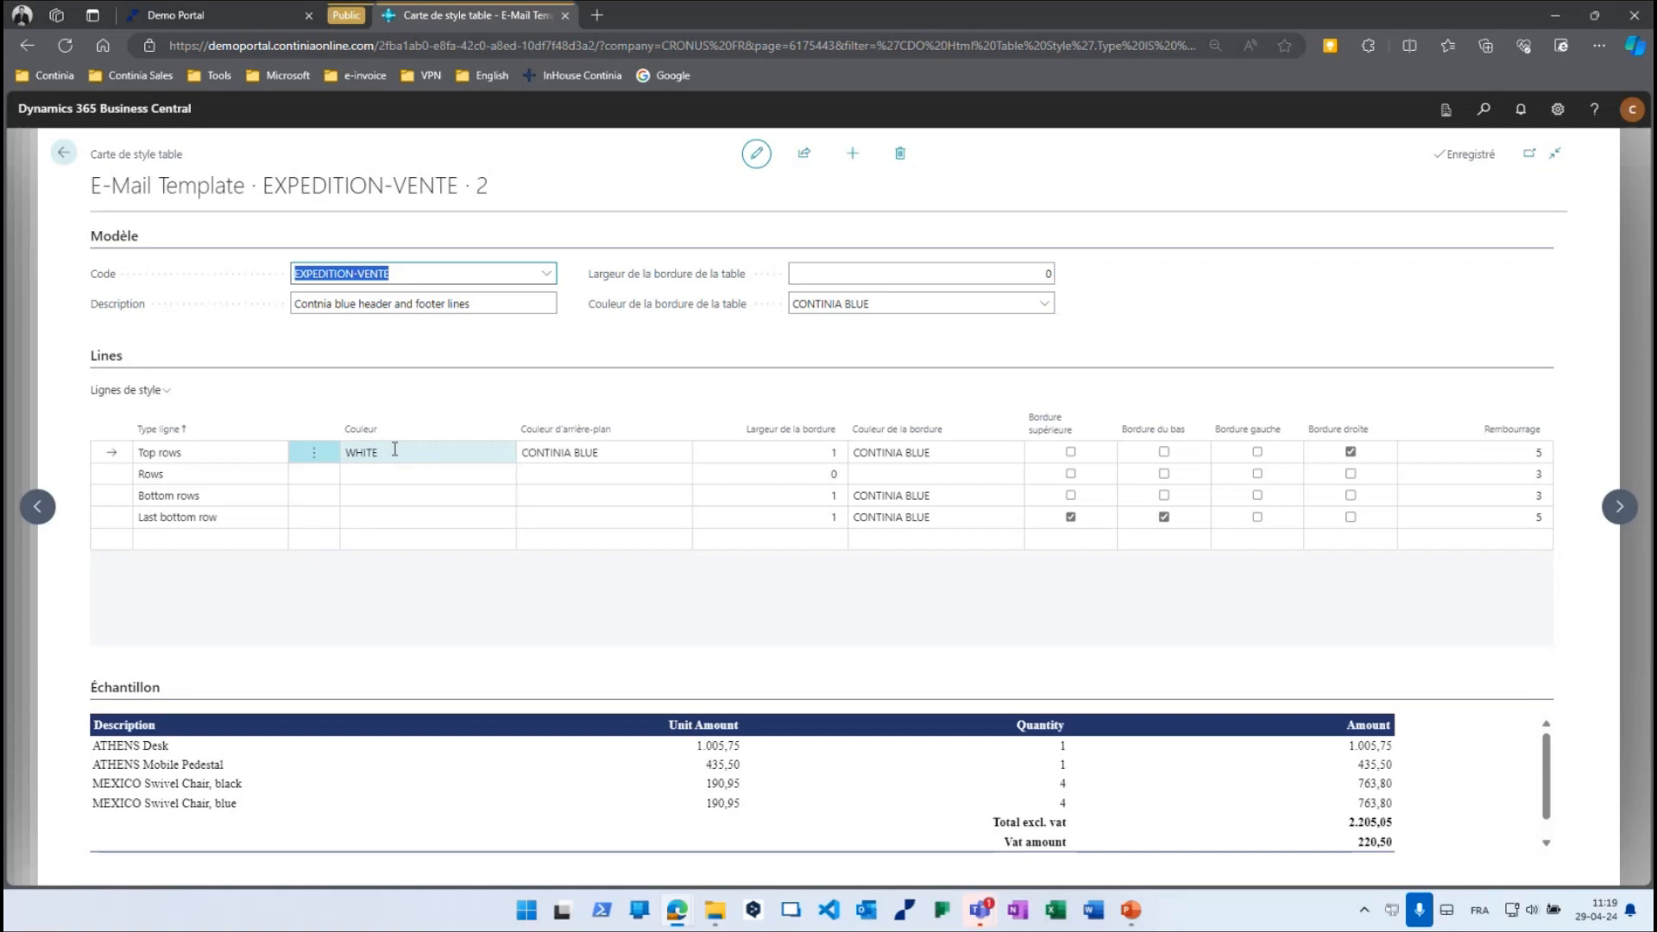
left_click(678, 459)
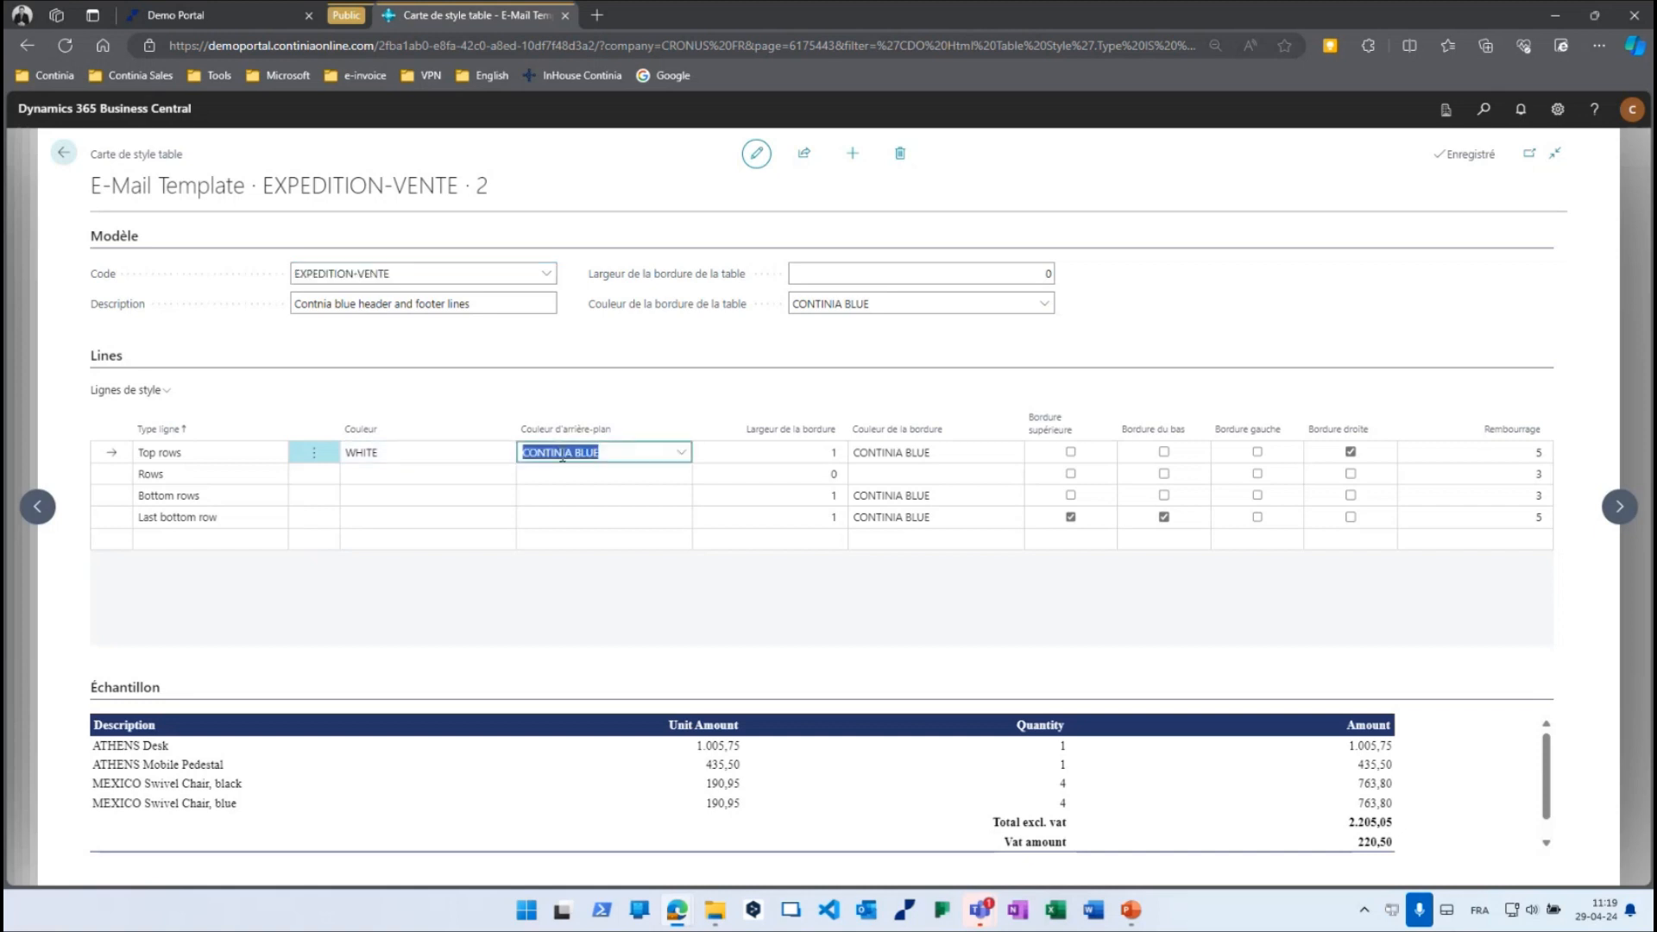
left_click(679, 455)
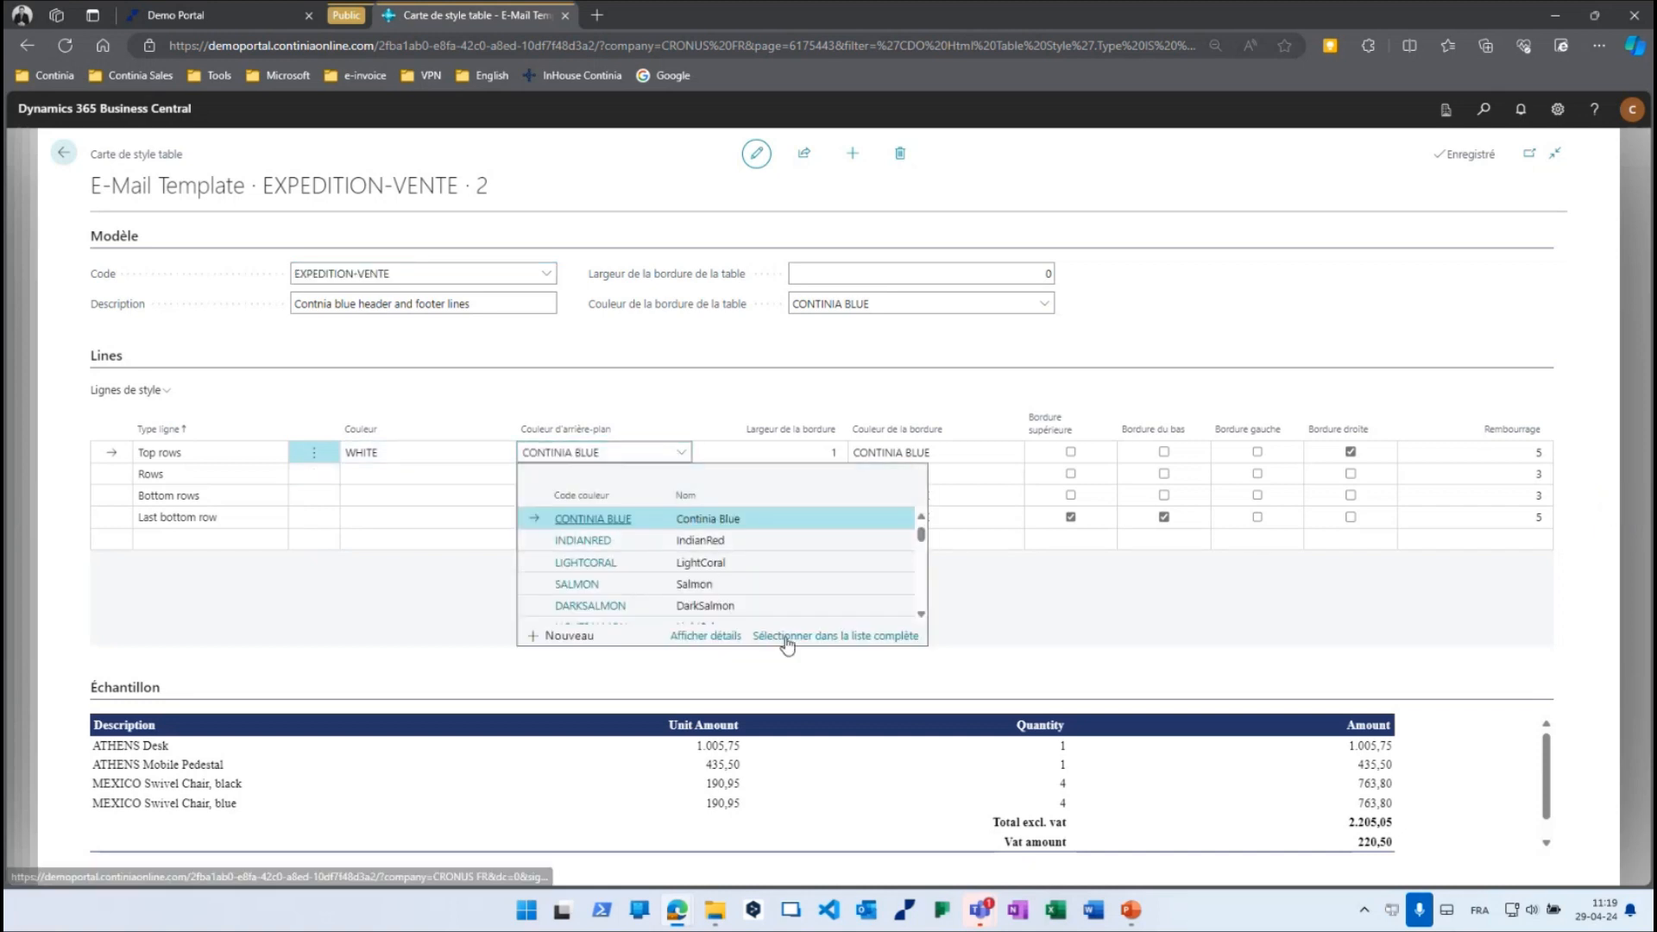
left_click(835, 635)
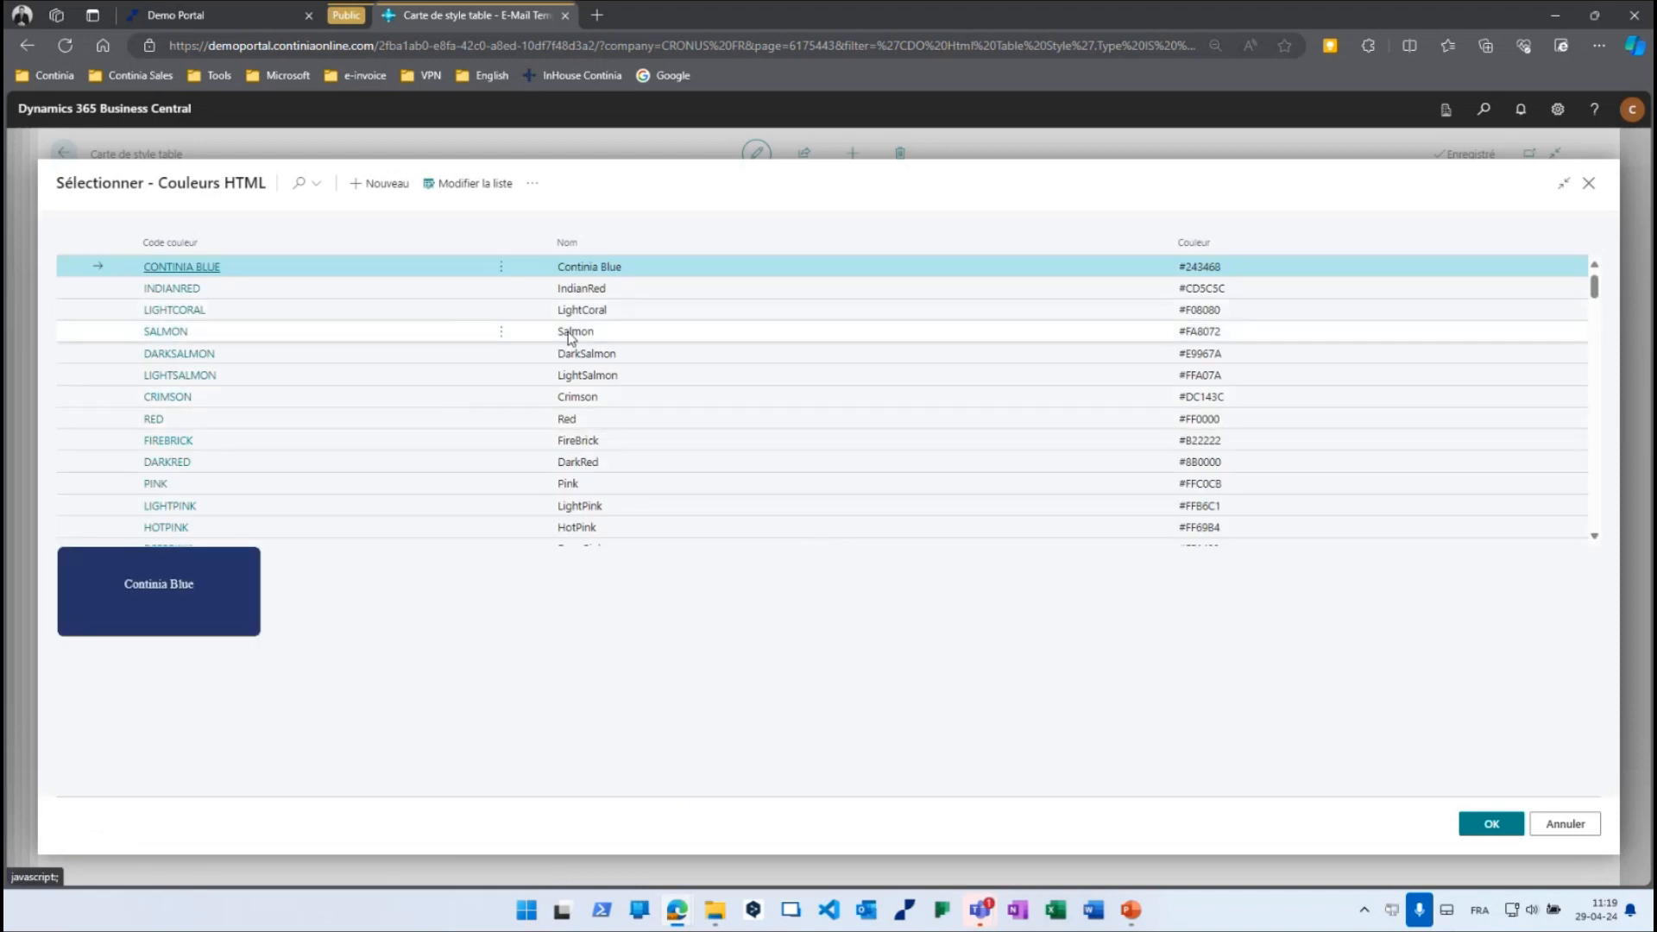
Preview the Pink and MediumVioletRed swatches in the HTML colour list.
scroll(569, 336, "down", 1)
scroll(569, 337, "down", 1)
left_click(431, 338)
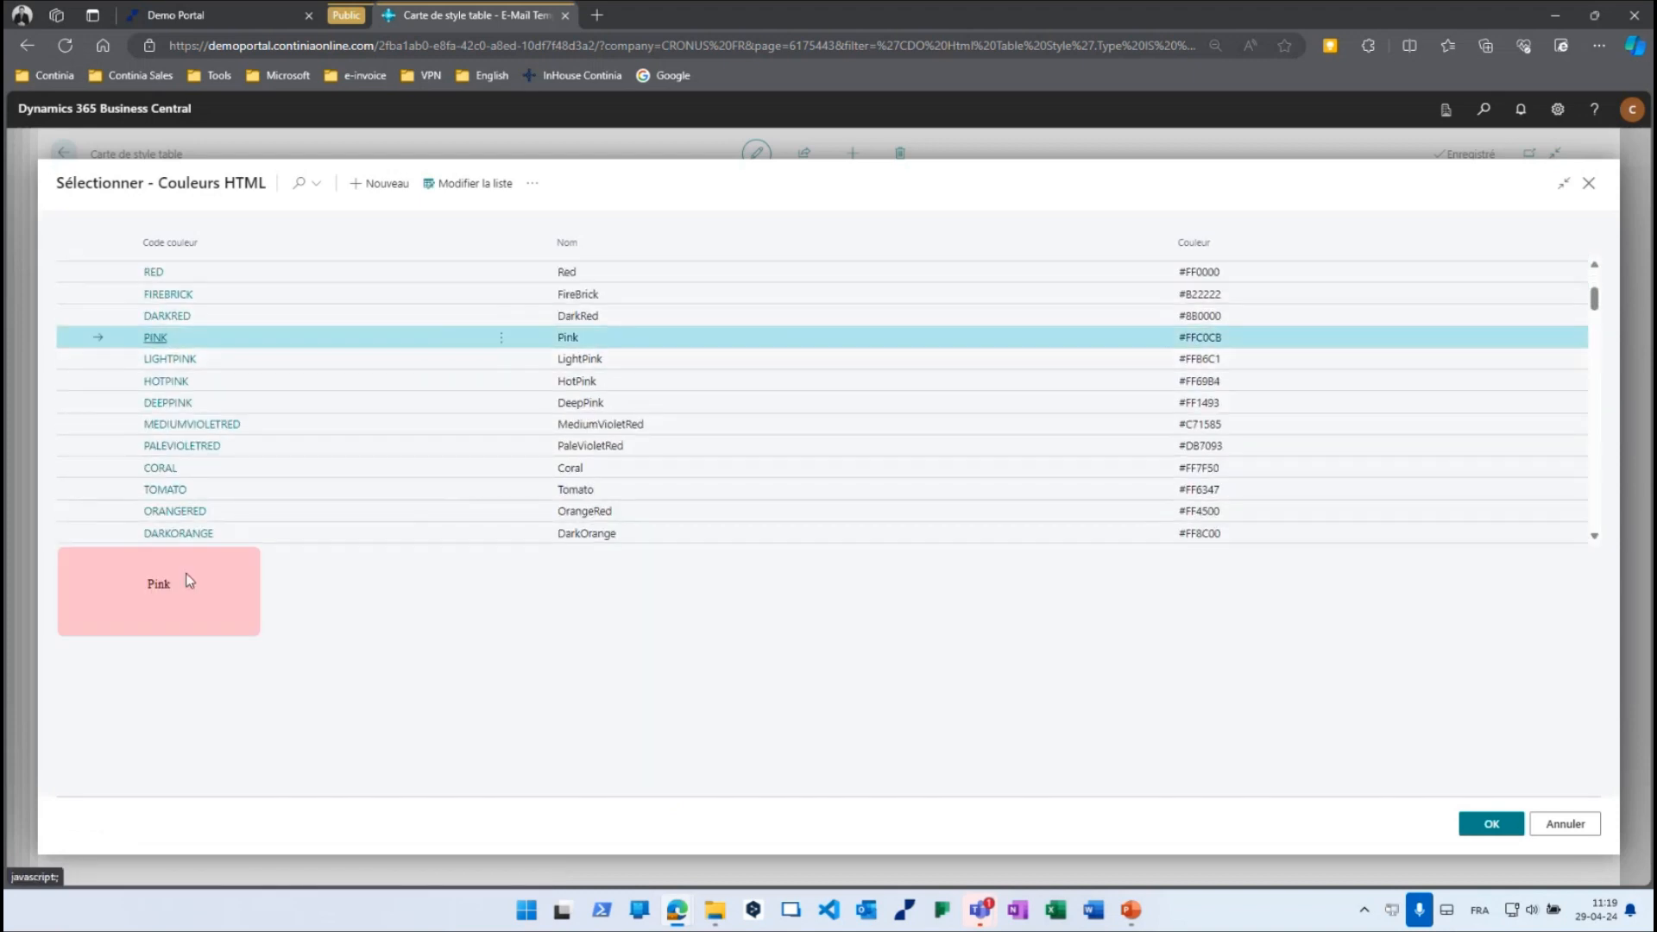
left_click(438, 429)
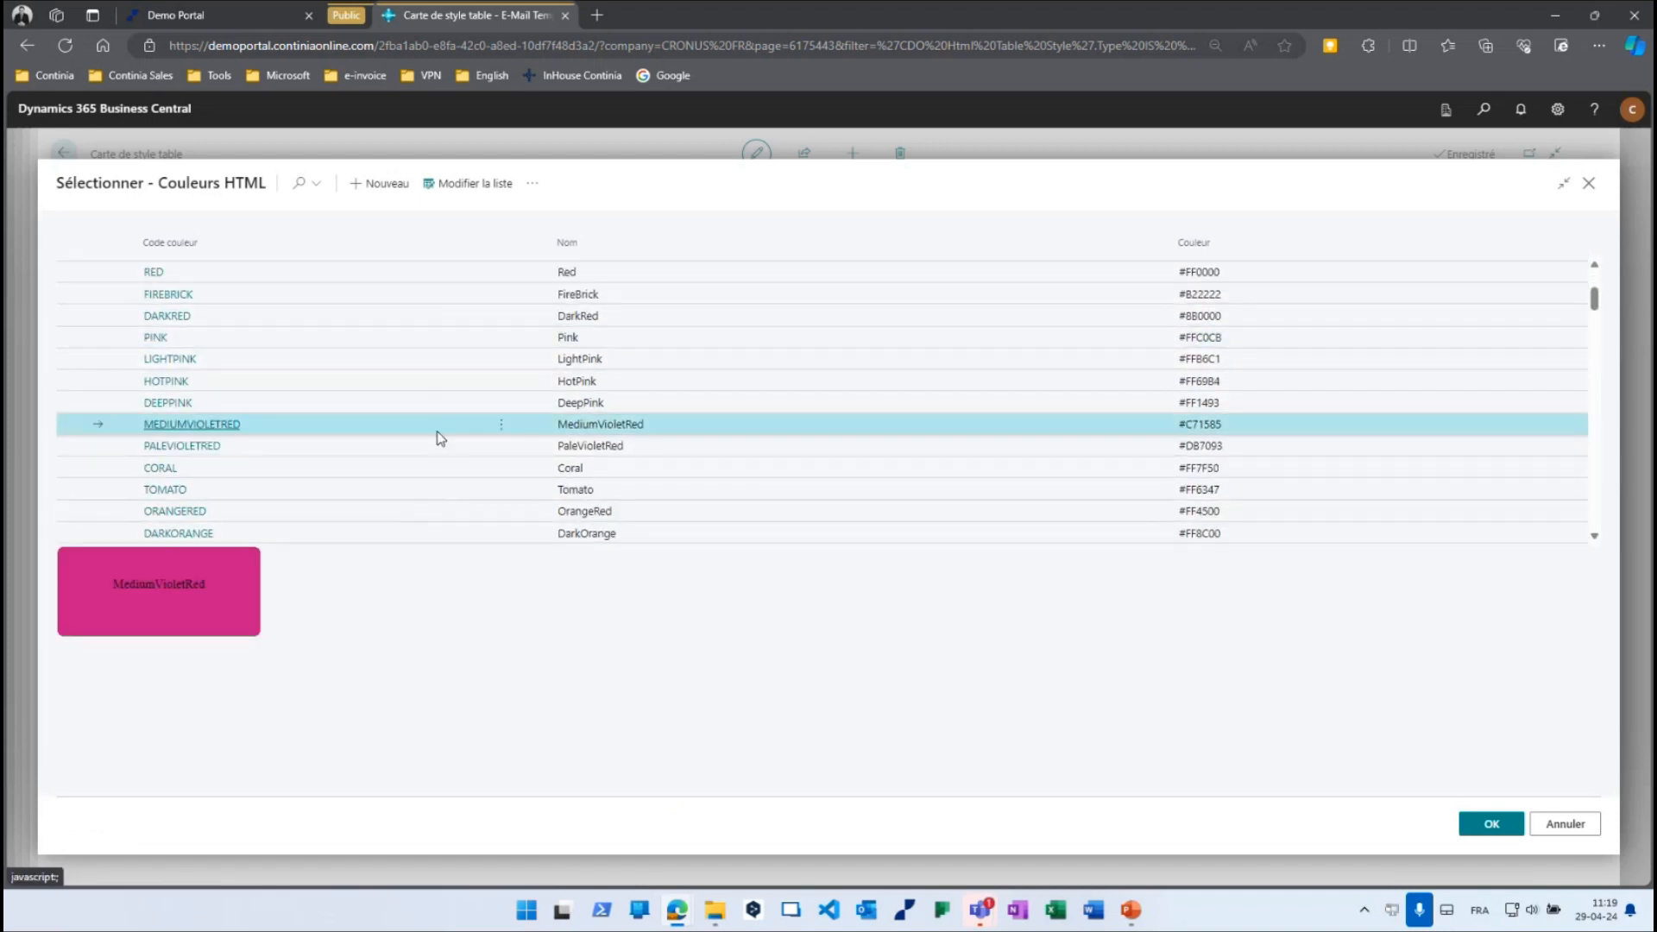
scroll(440, 438, "up", 2)
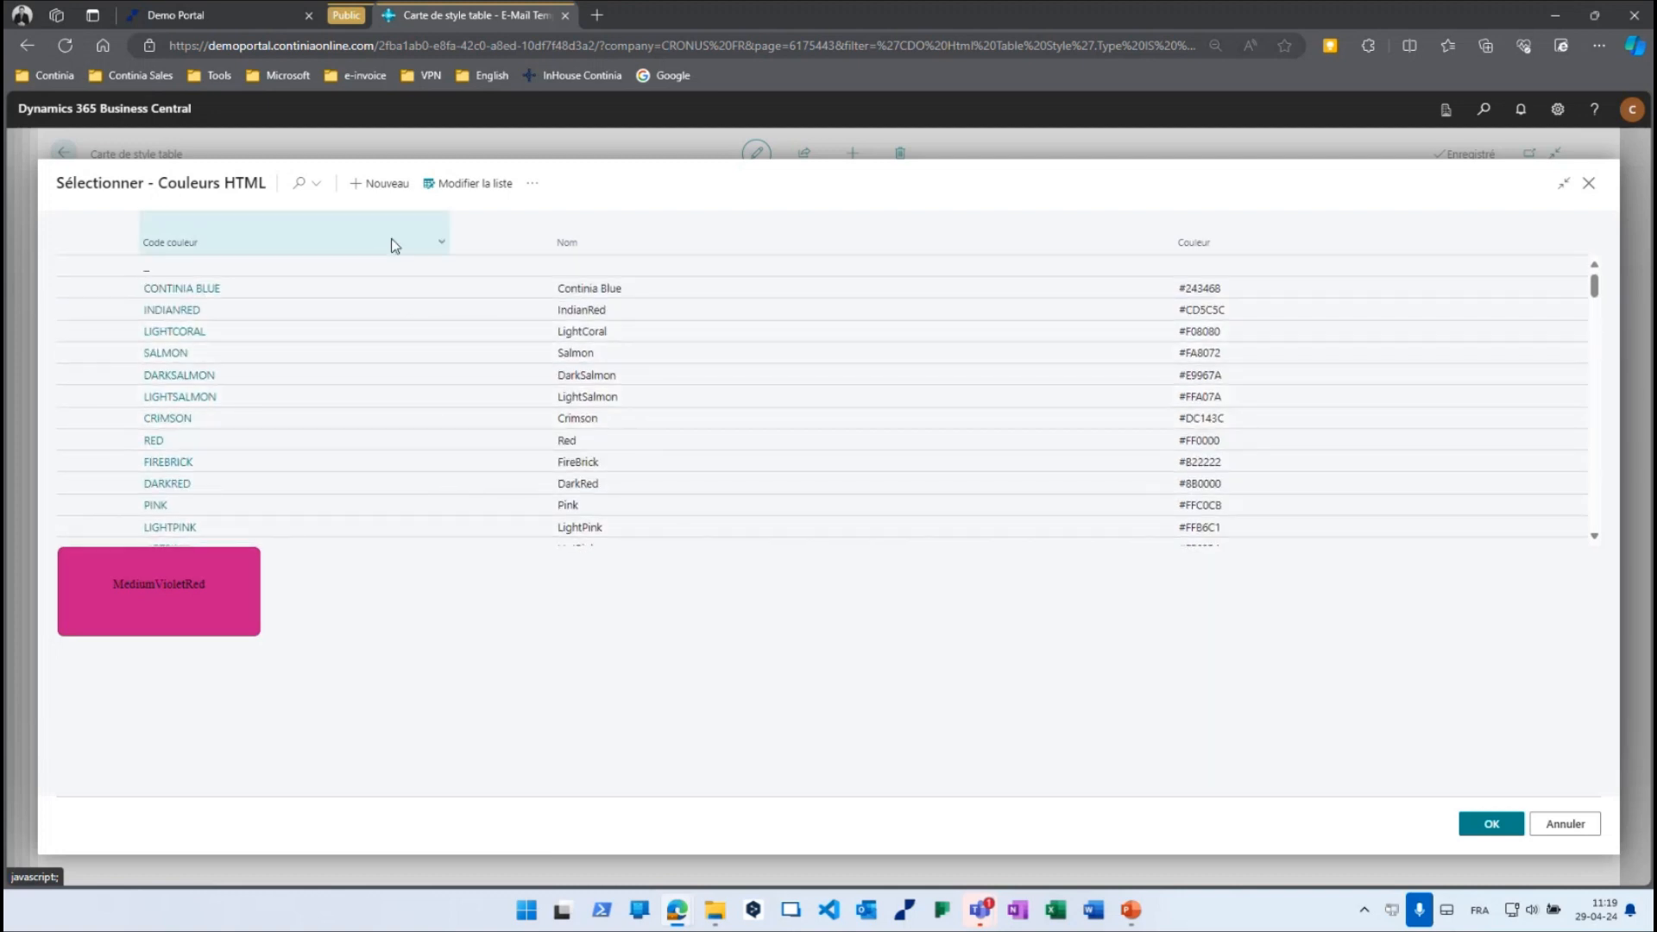
Add the HTML colour CONTINIA PINK, named pink, with value #FFDEEB and apply it as the Top rows background colour.
left_click(387, 184)
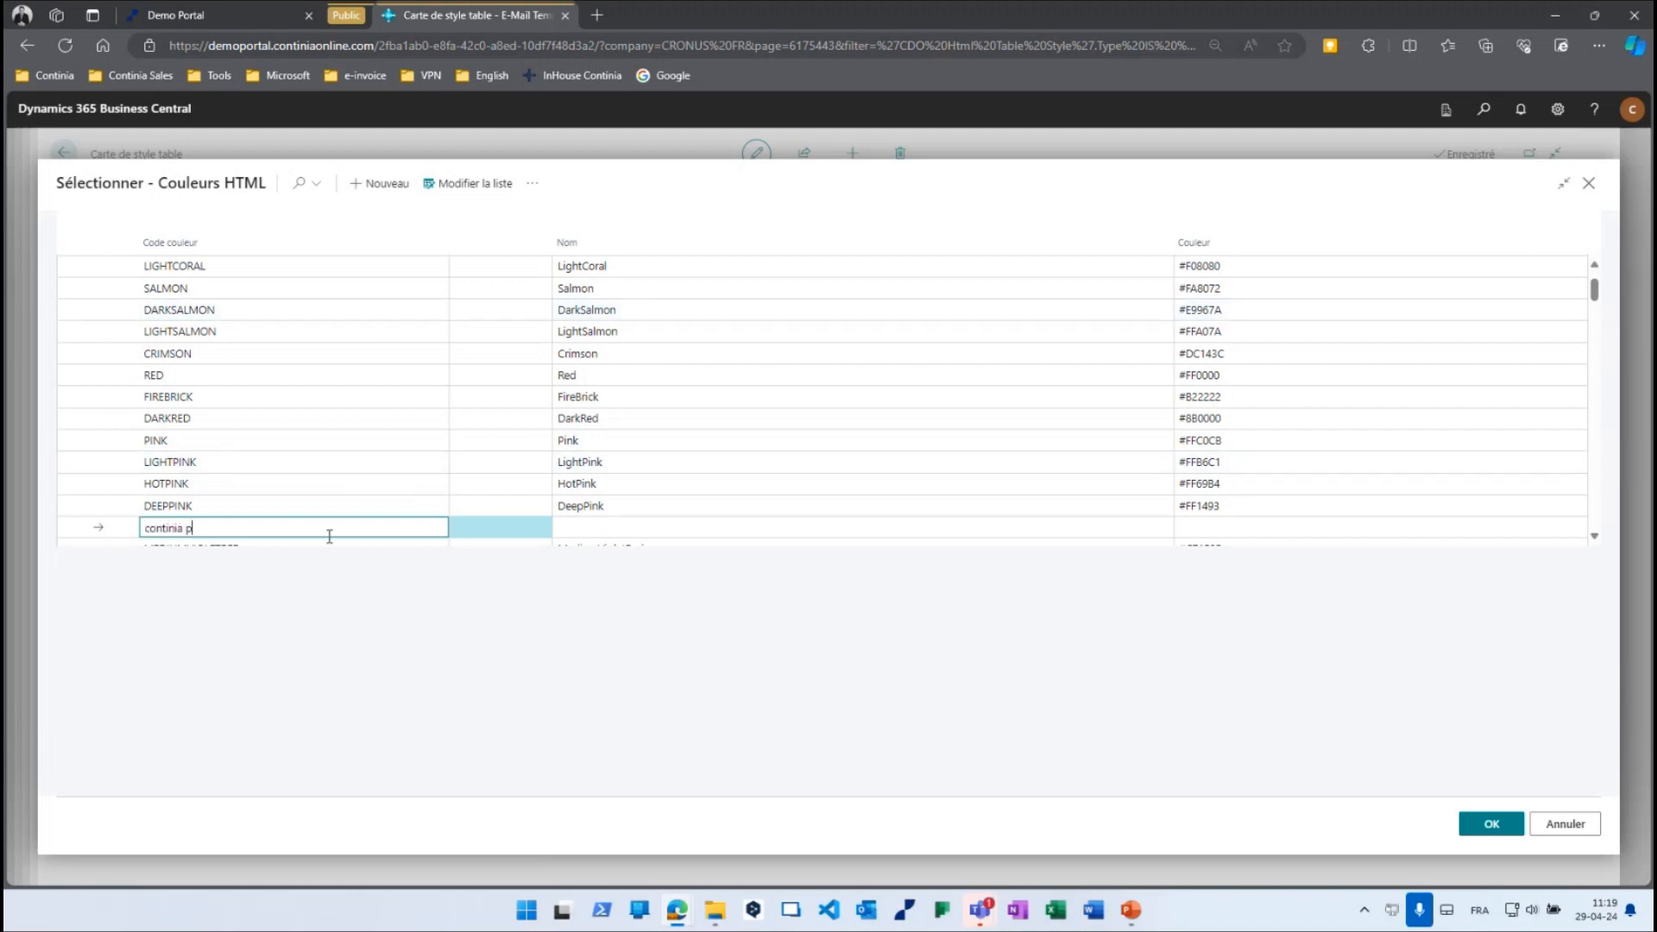
key("Tab")
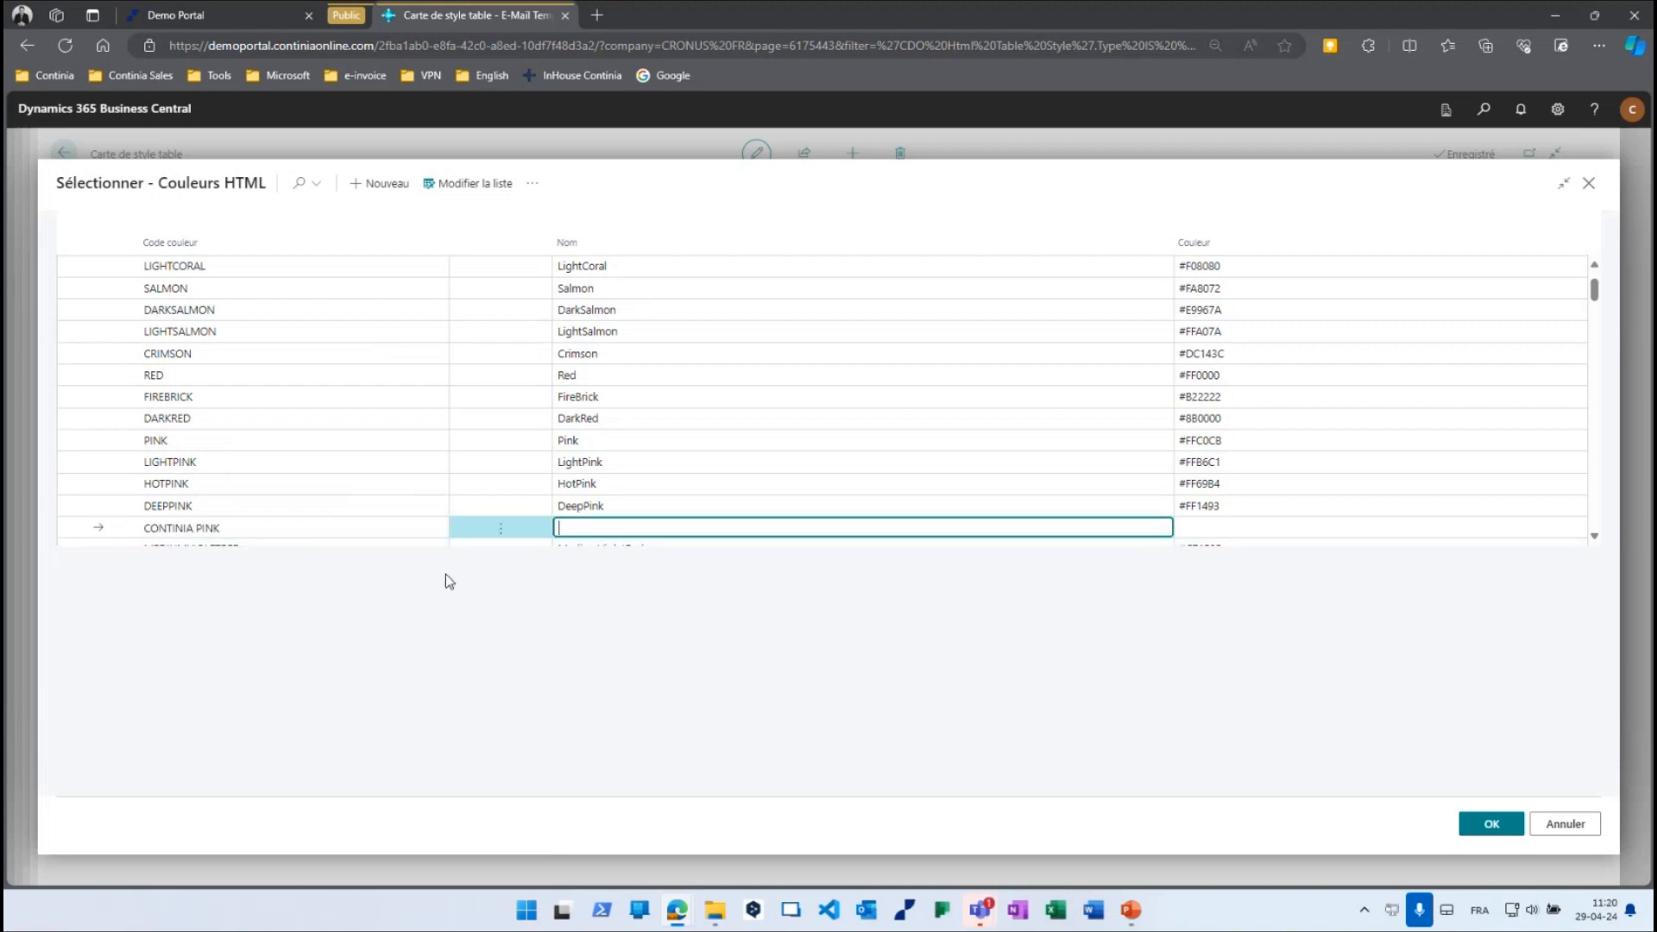
type("pink")
key("Tab")
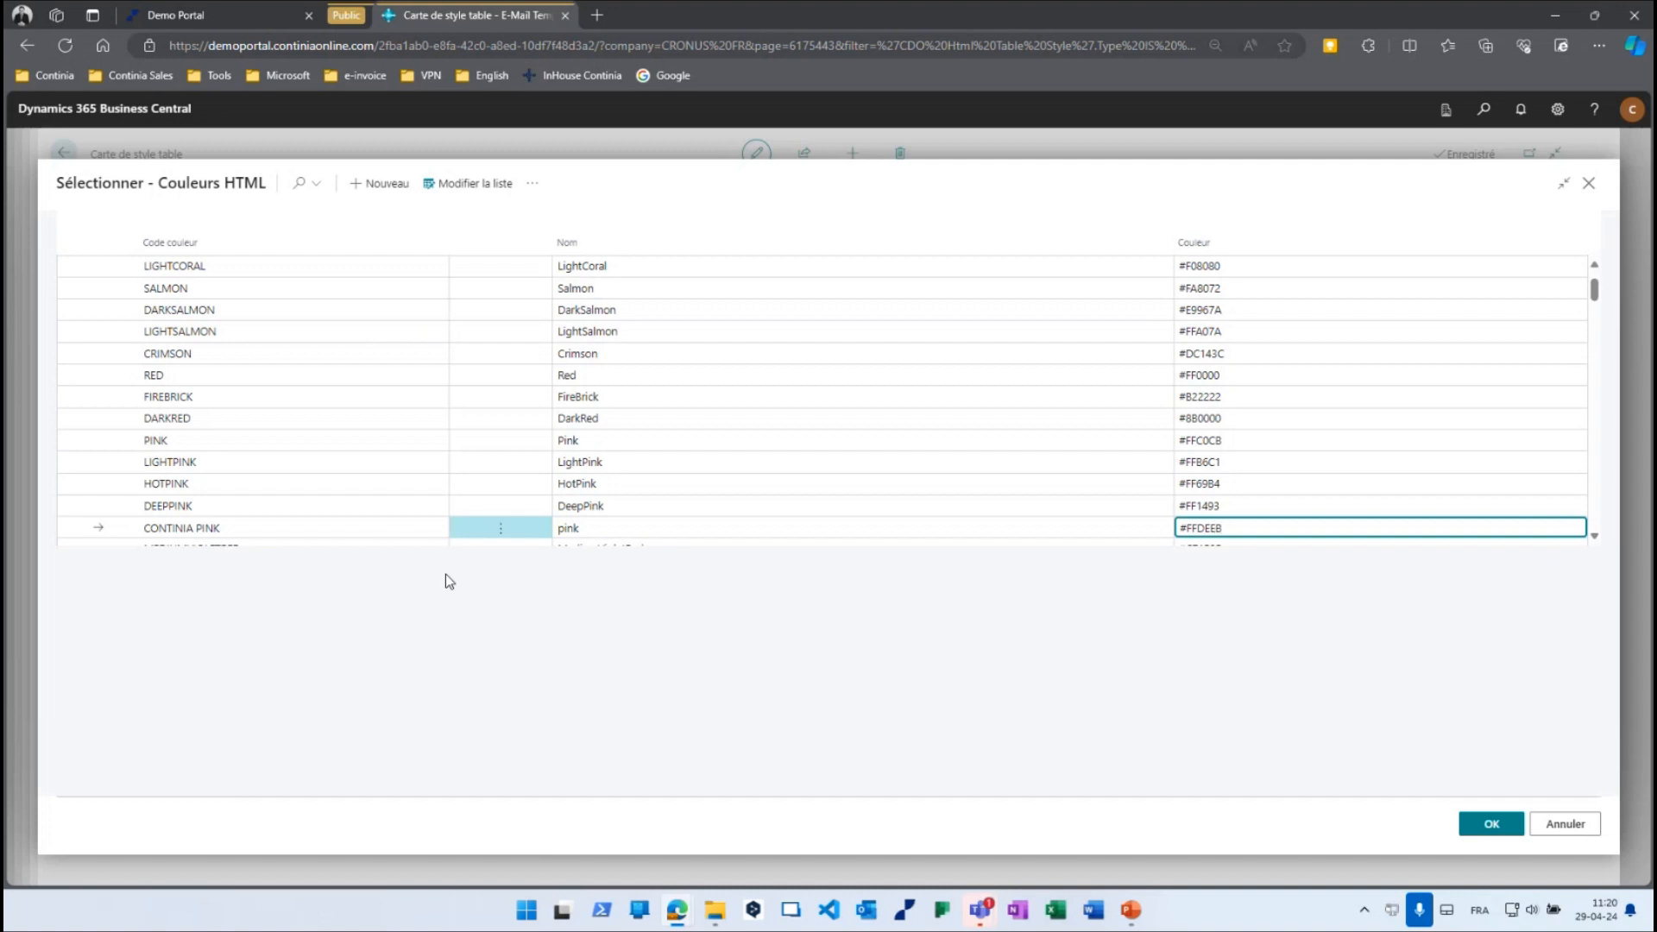
key("Tab")
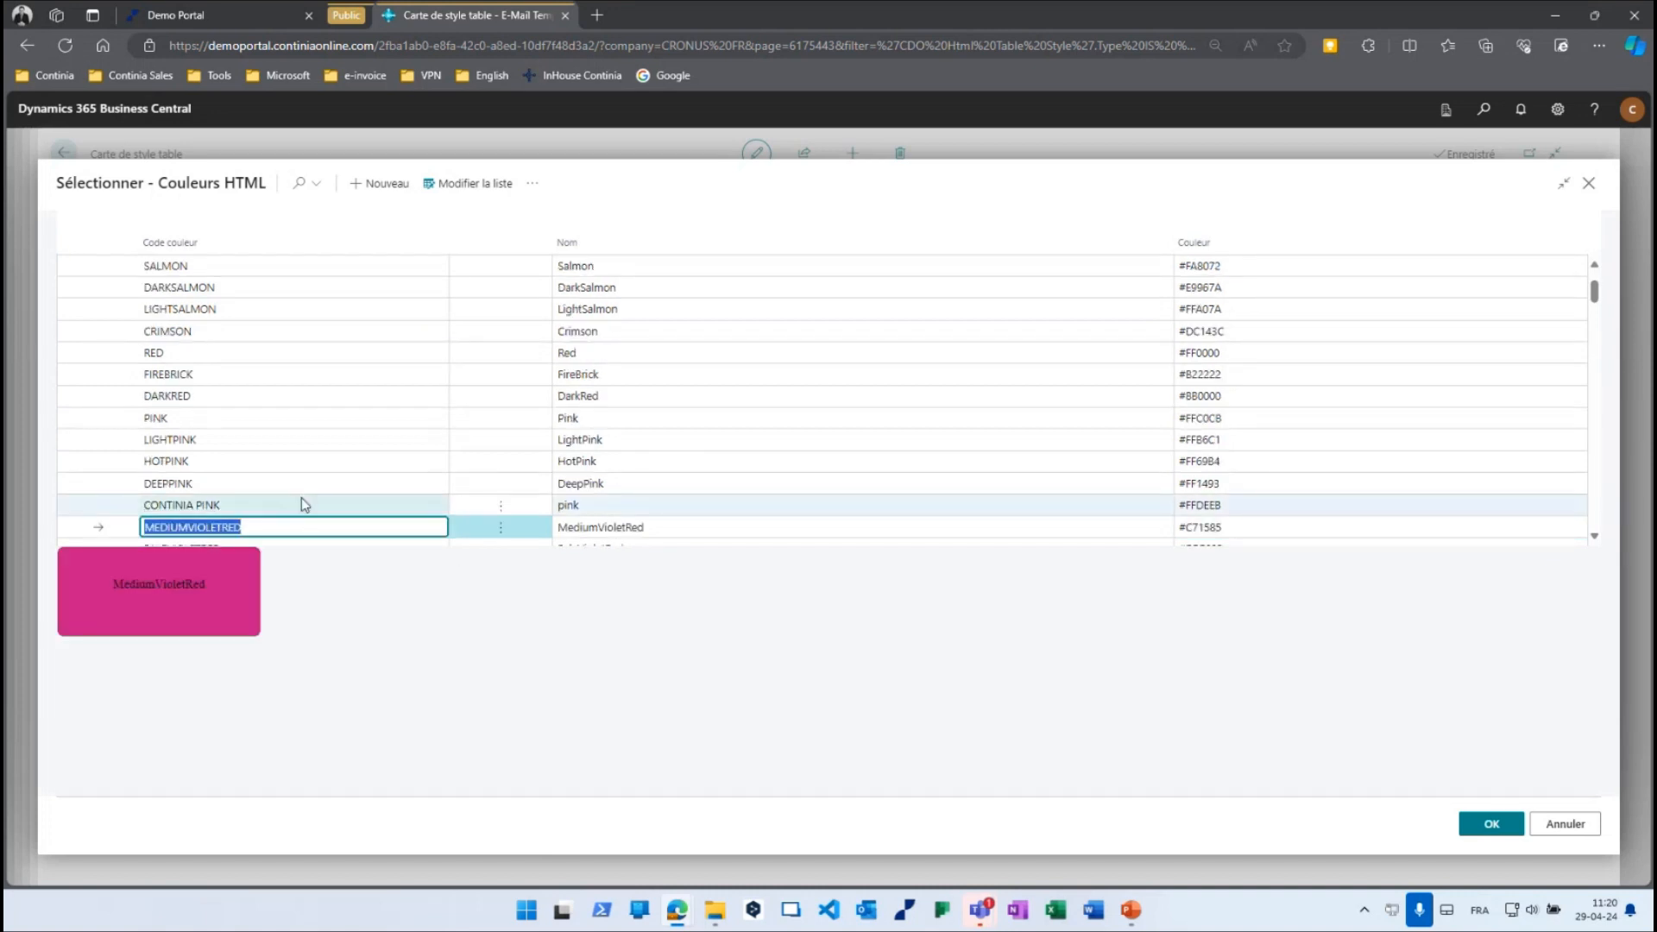
left_click(296, 506)
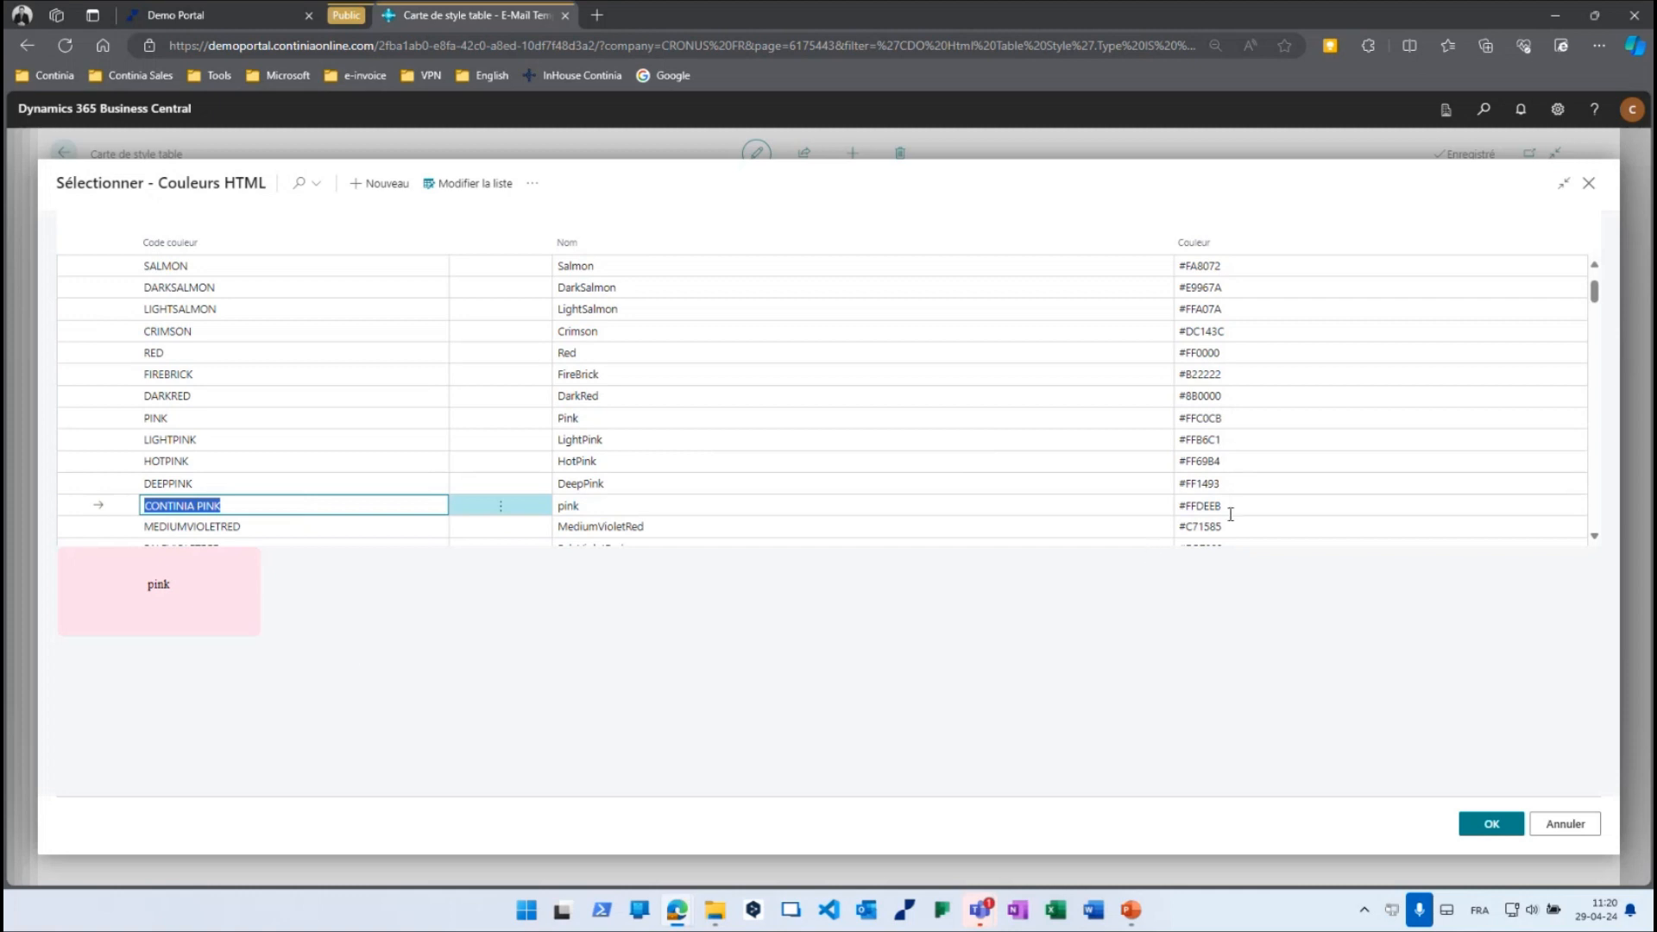
left_click(1491, 824)
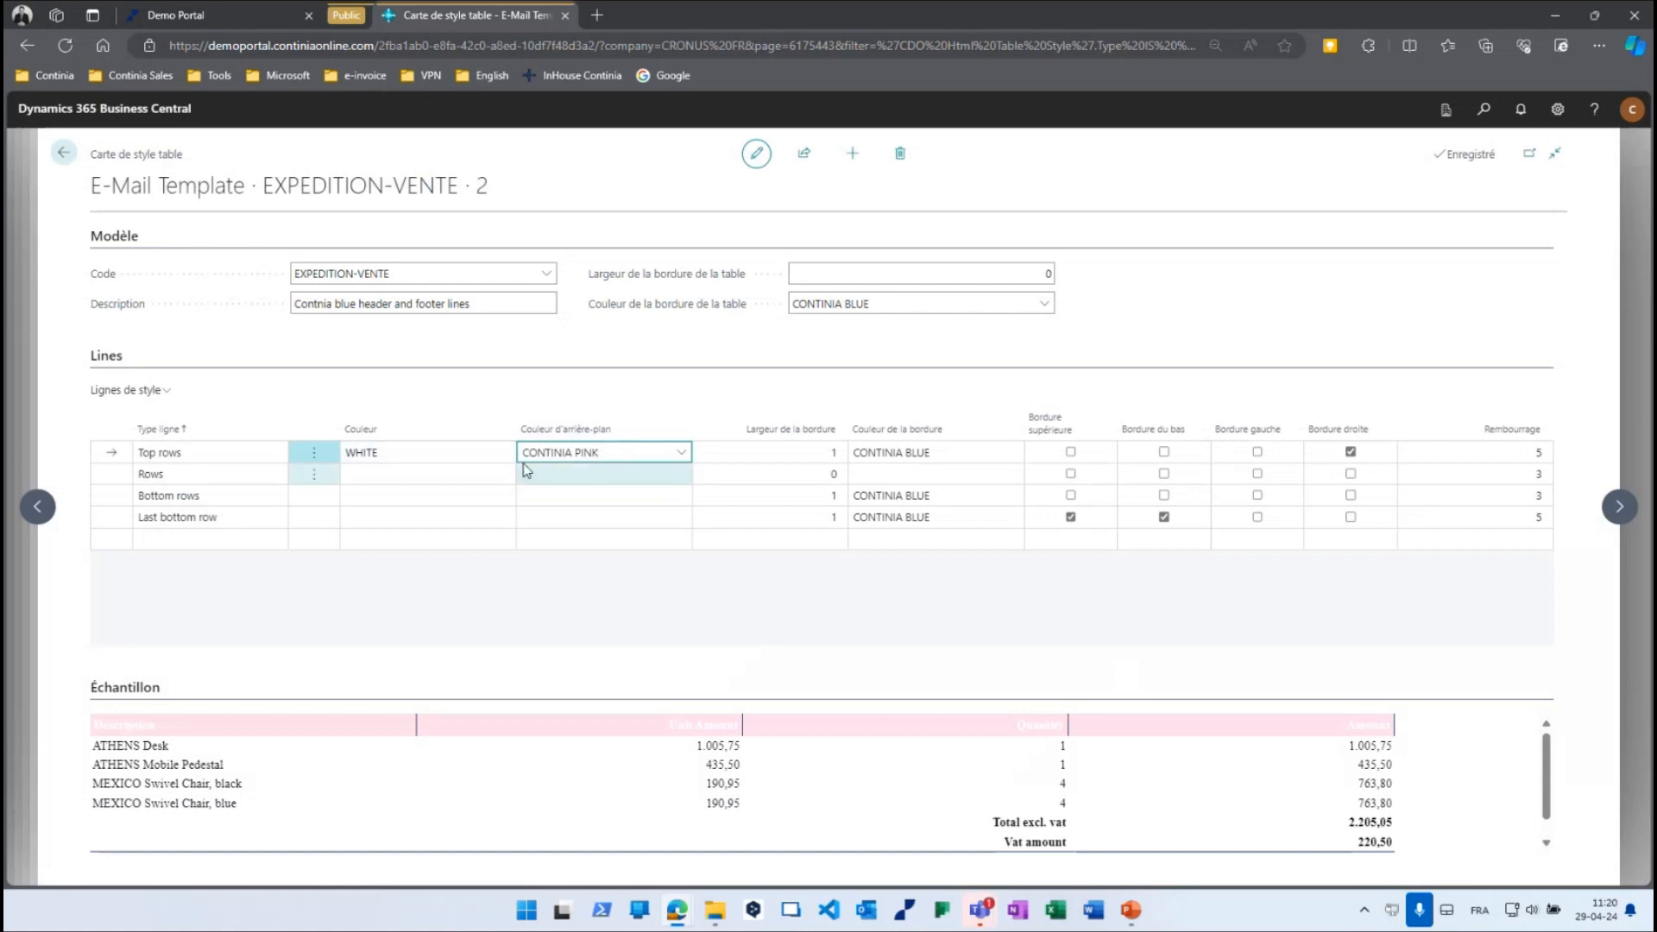
Set the text colour of the Top rows style line to CONTINIA BLUE.
left_click(440, 451)
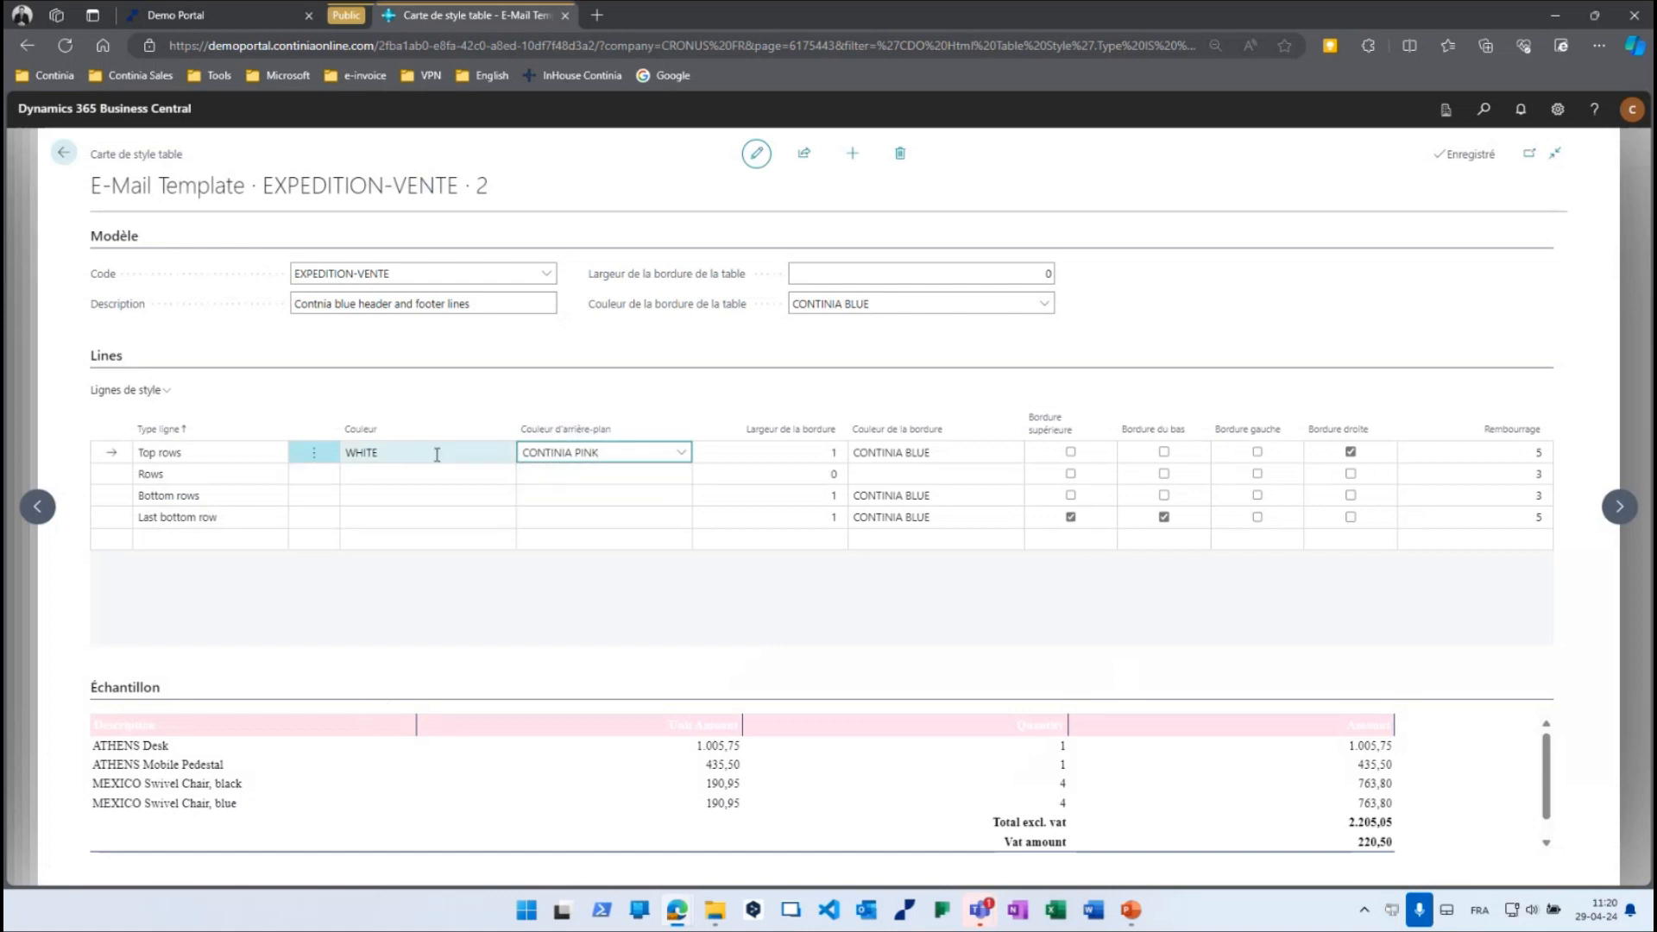
left_click(504, 452)
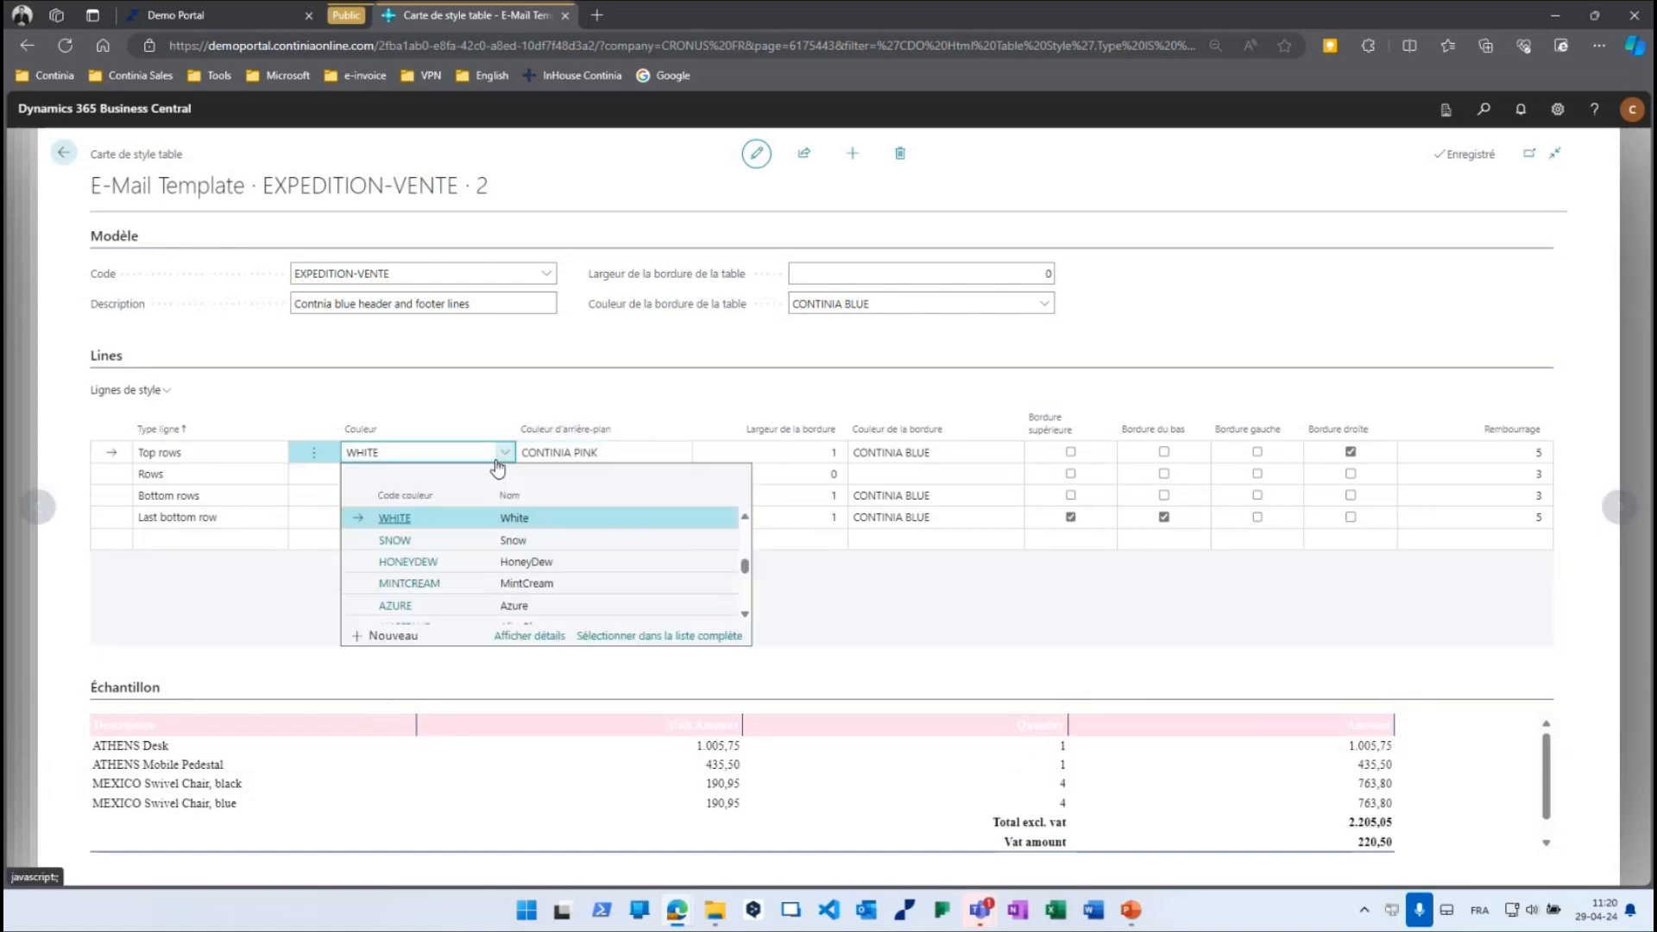
left_click_drag(747, 567, 736, 510)
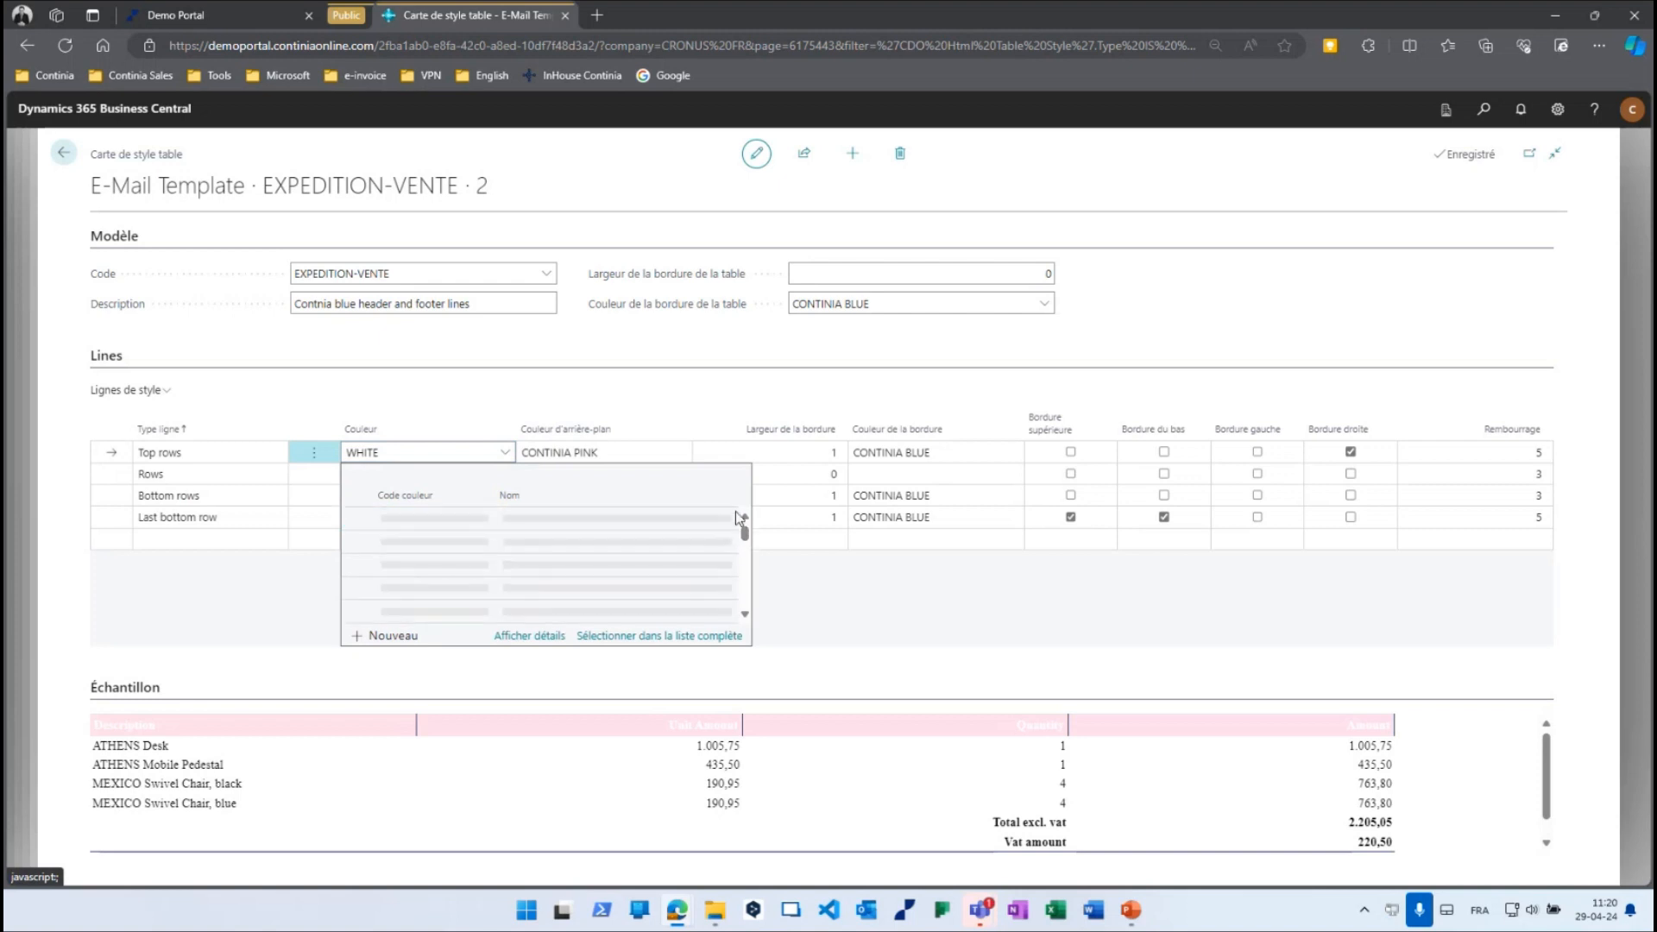
left_click_drag(434, 451, 329, 464)
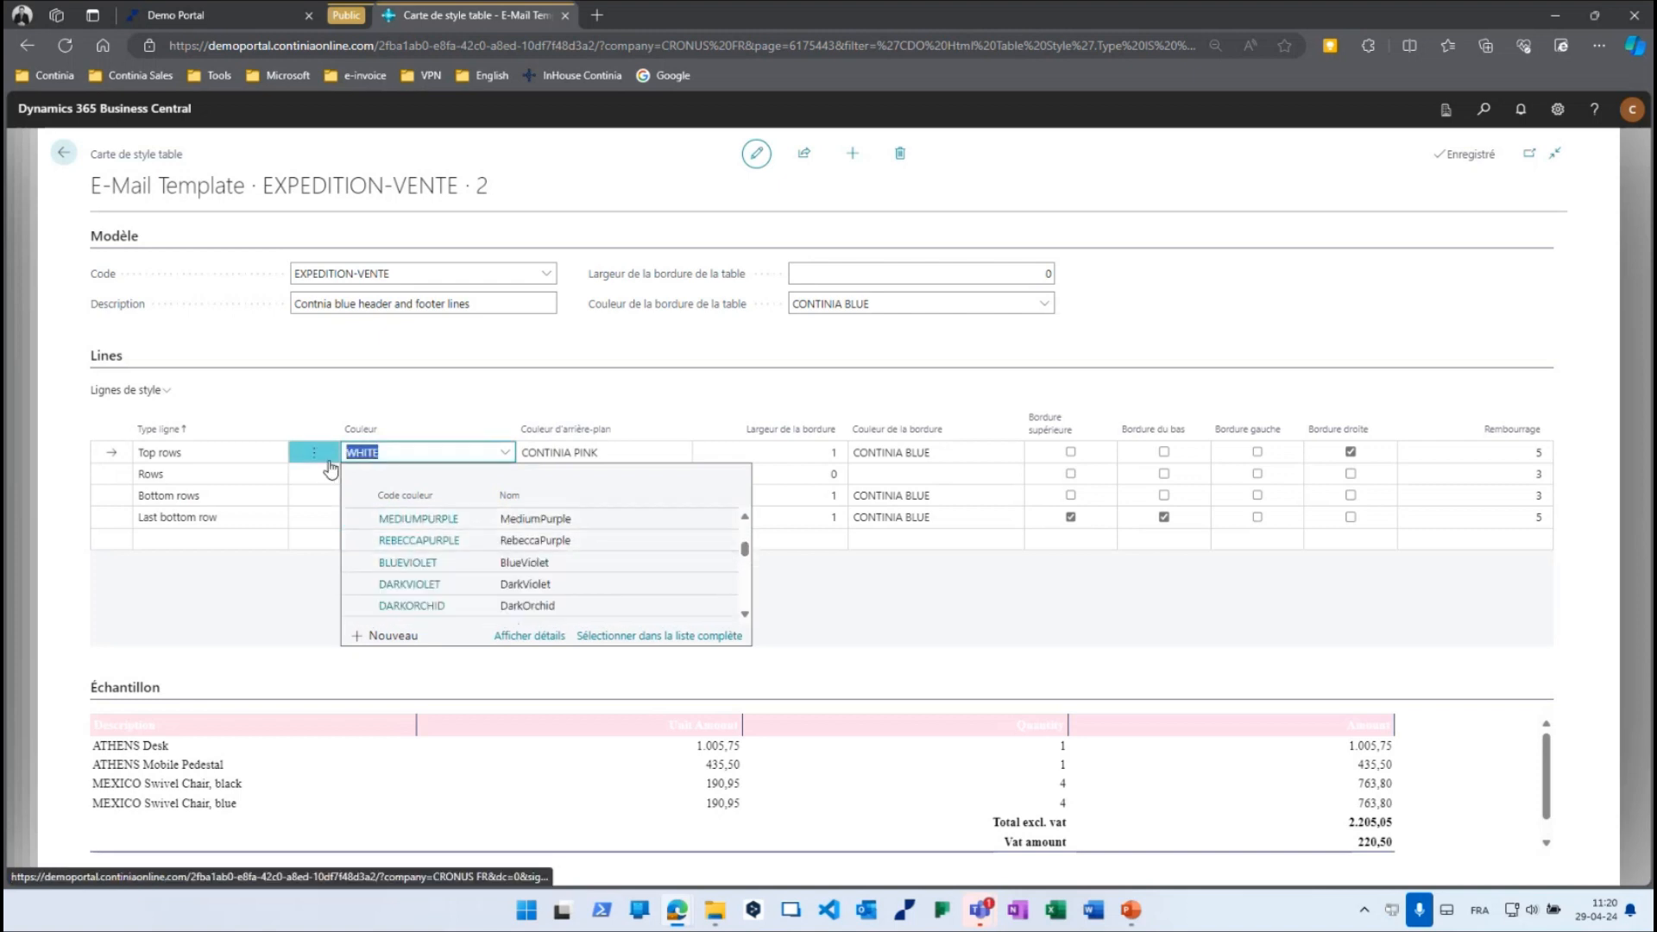
type("cont")
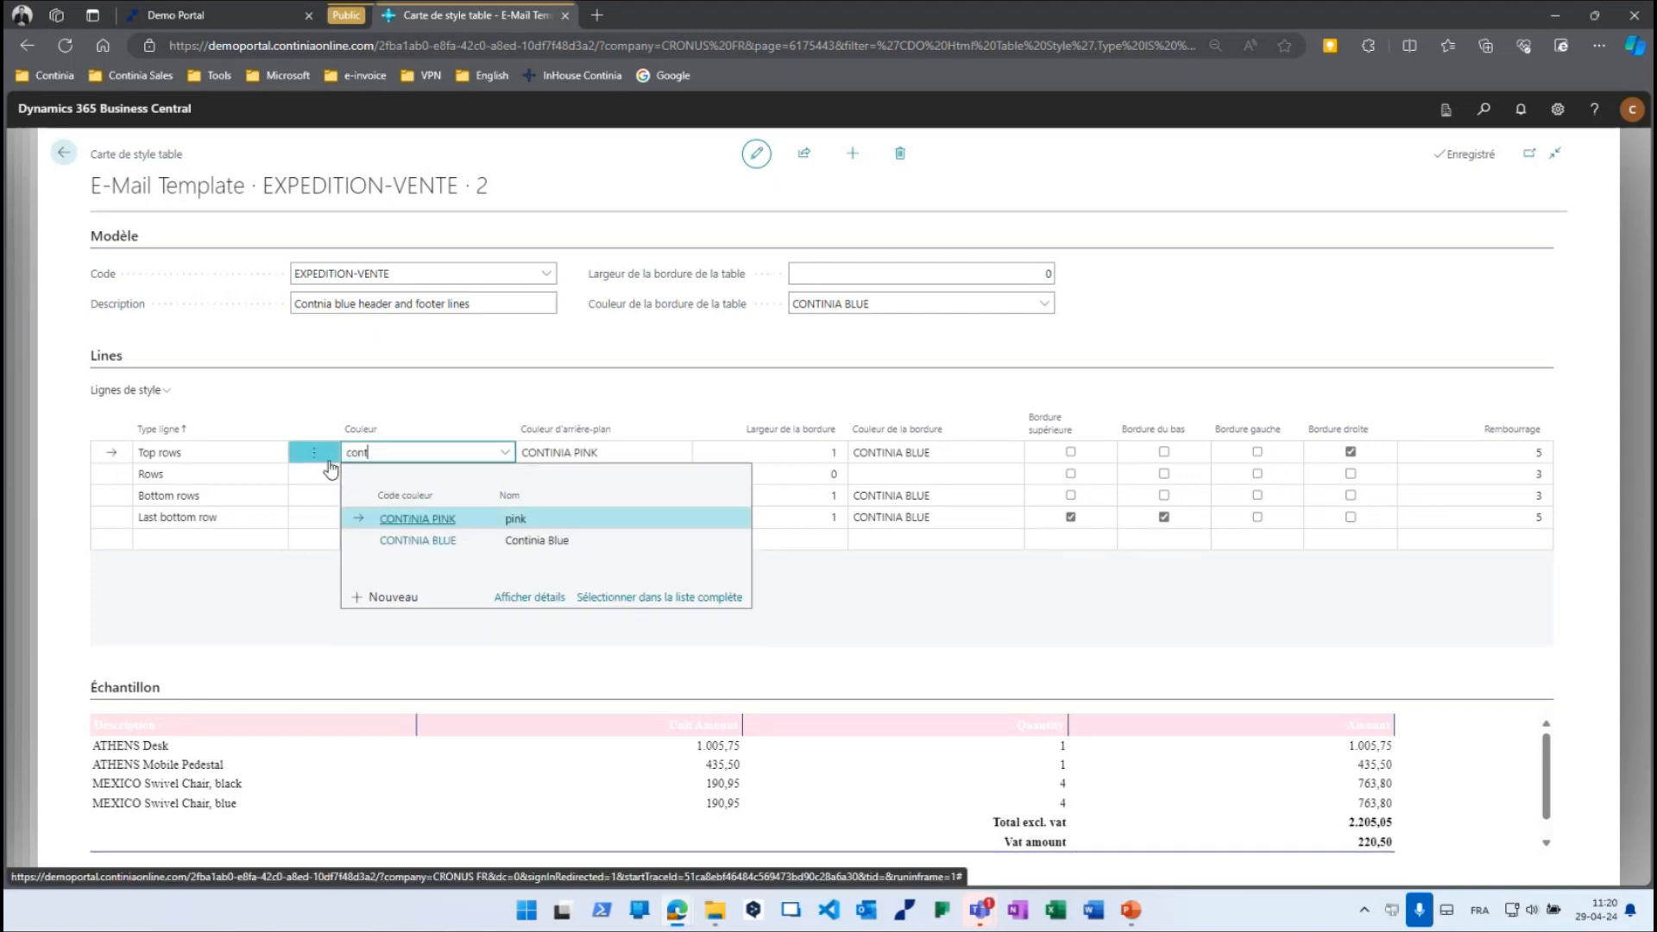
left_click(417, 541)
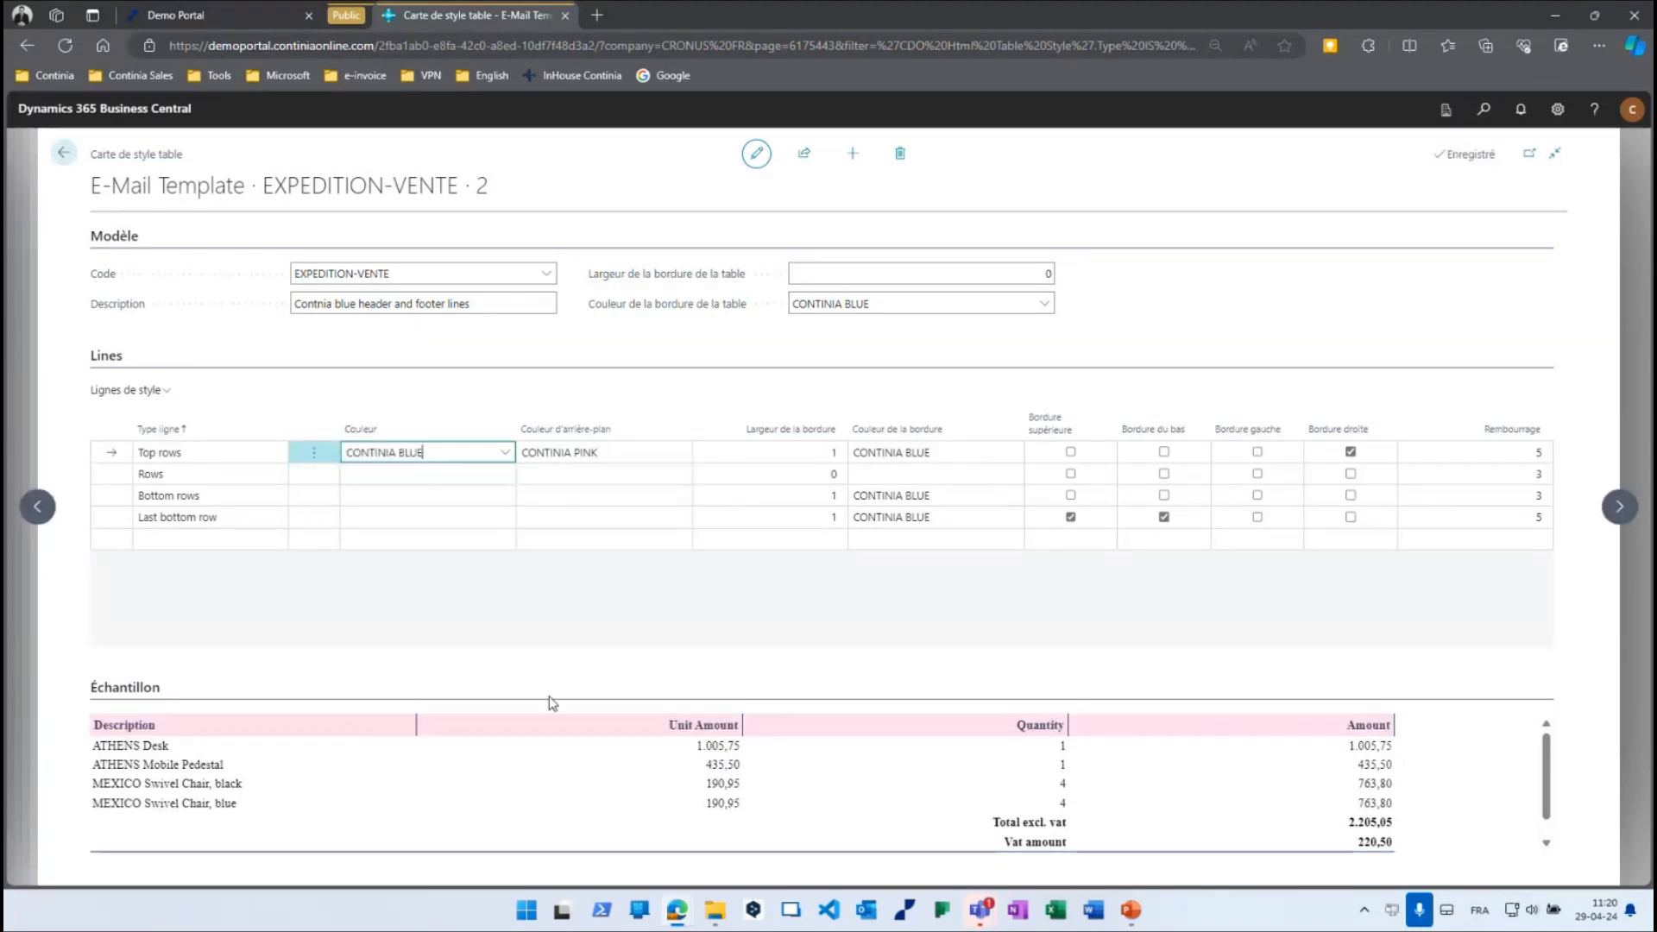
Enable the upper, lower and left borders for Top rows, set their padding to 8, and return to the merge table card.
left_click(1071, 452)
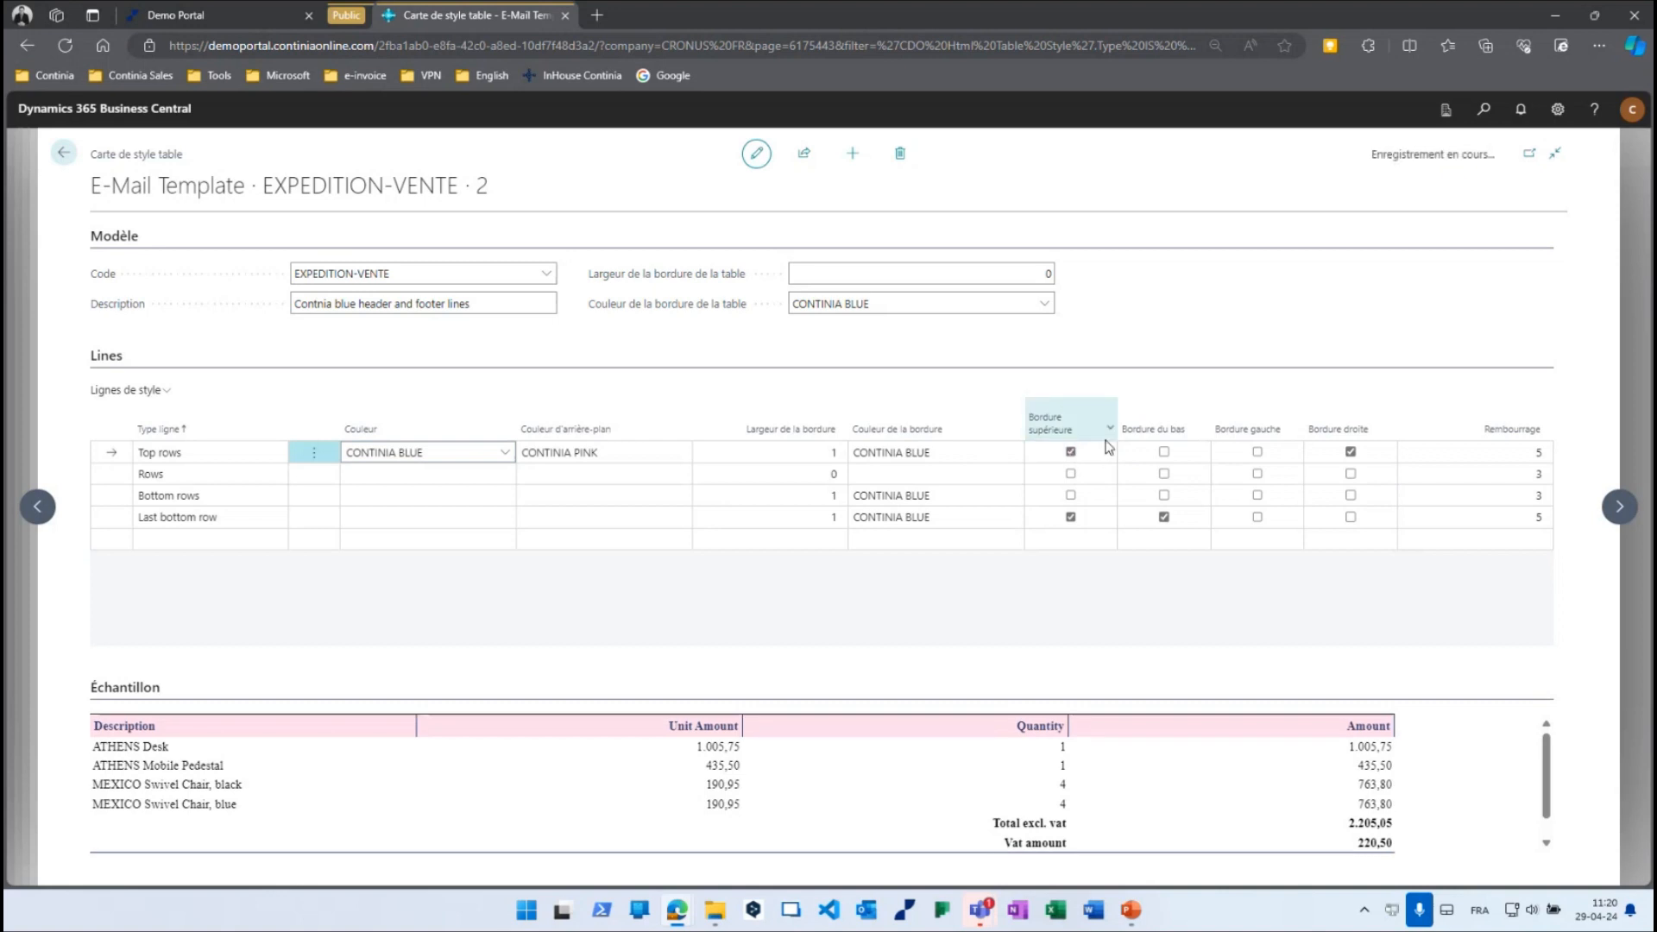
left_click(1164, 453)
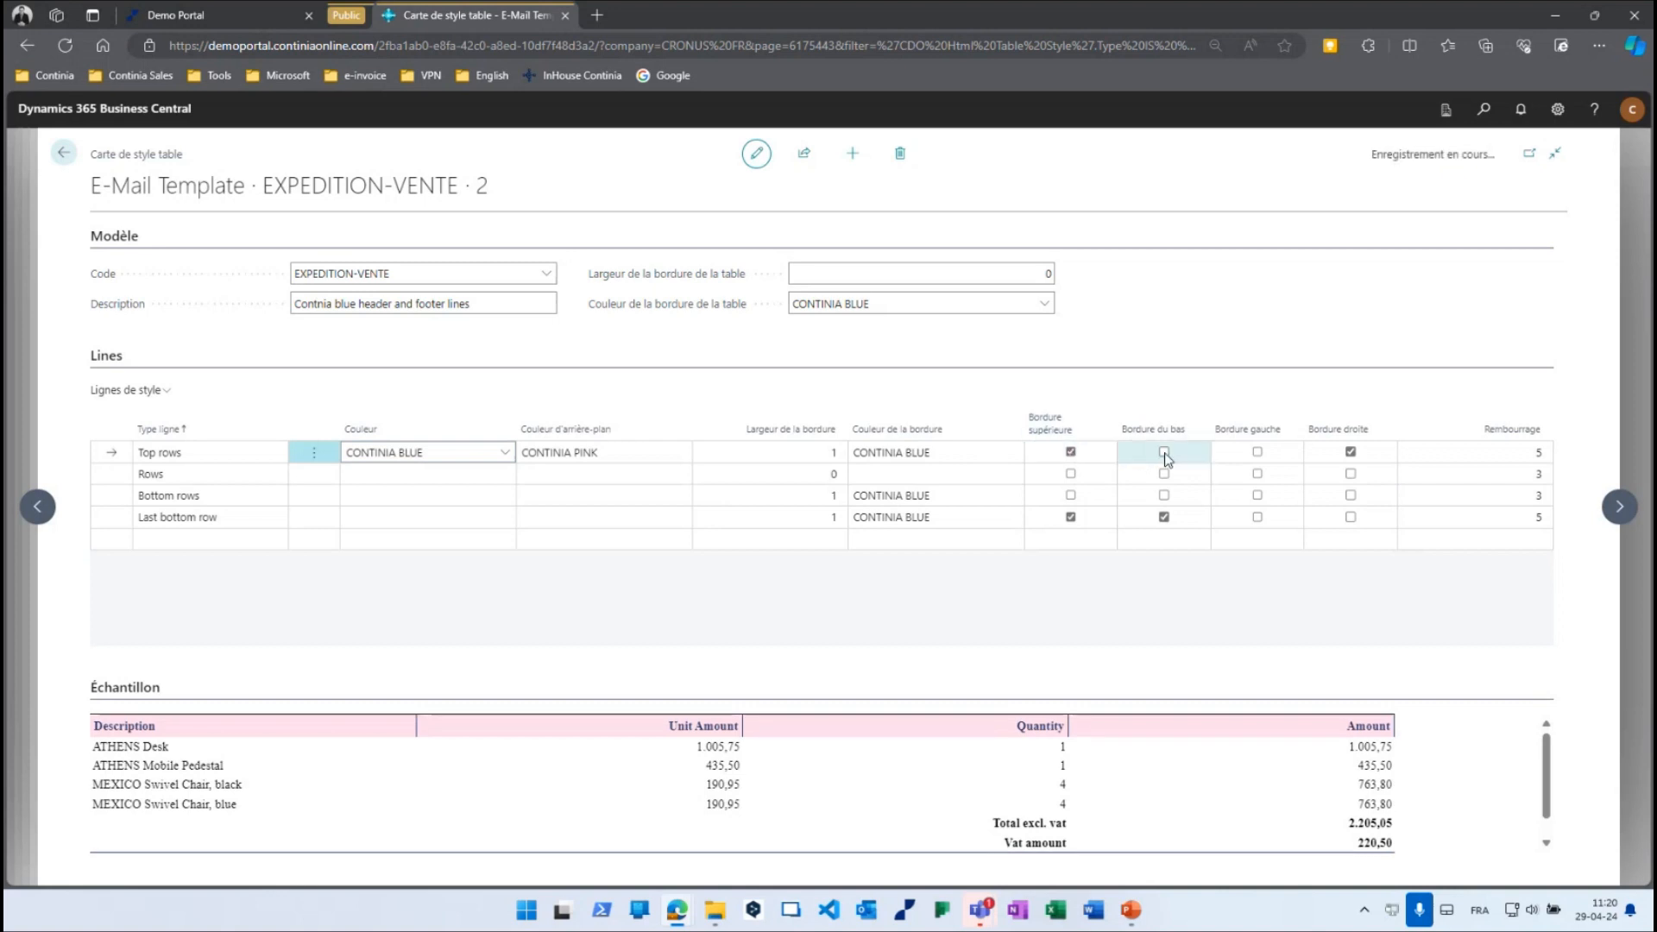
left_click(1258, 452)
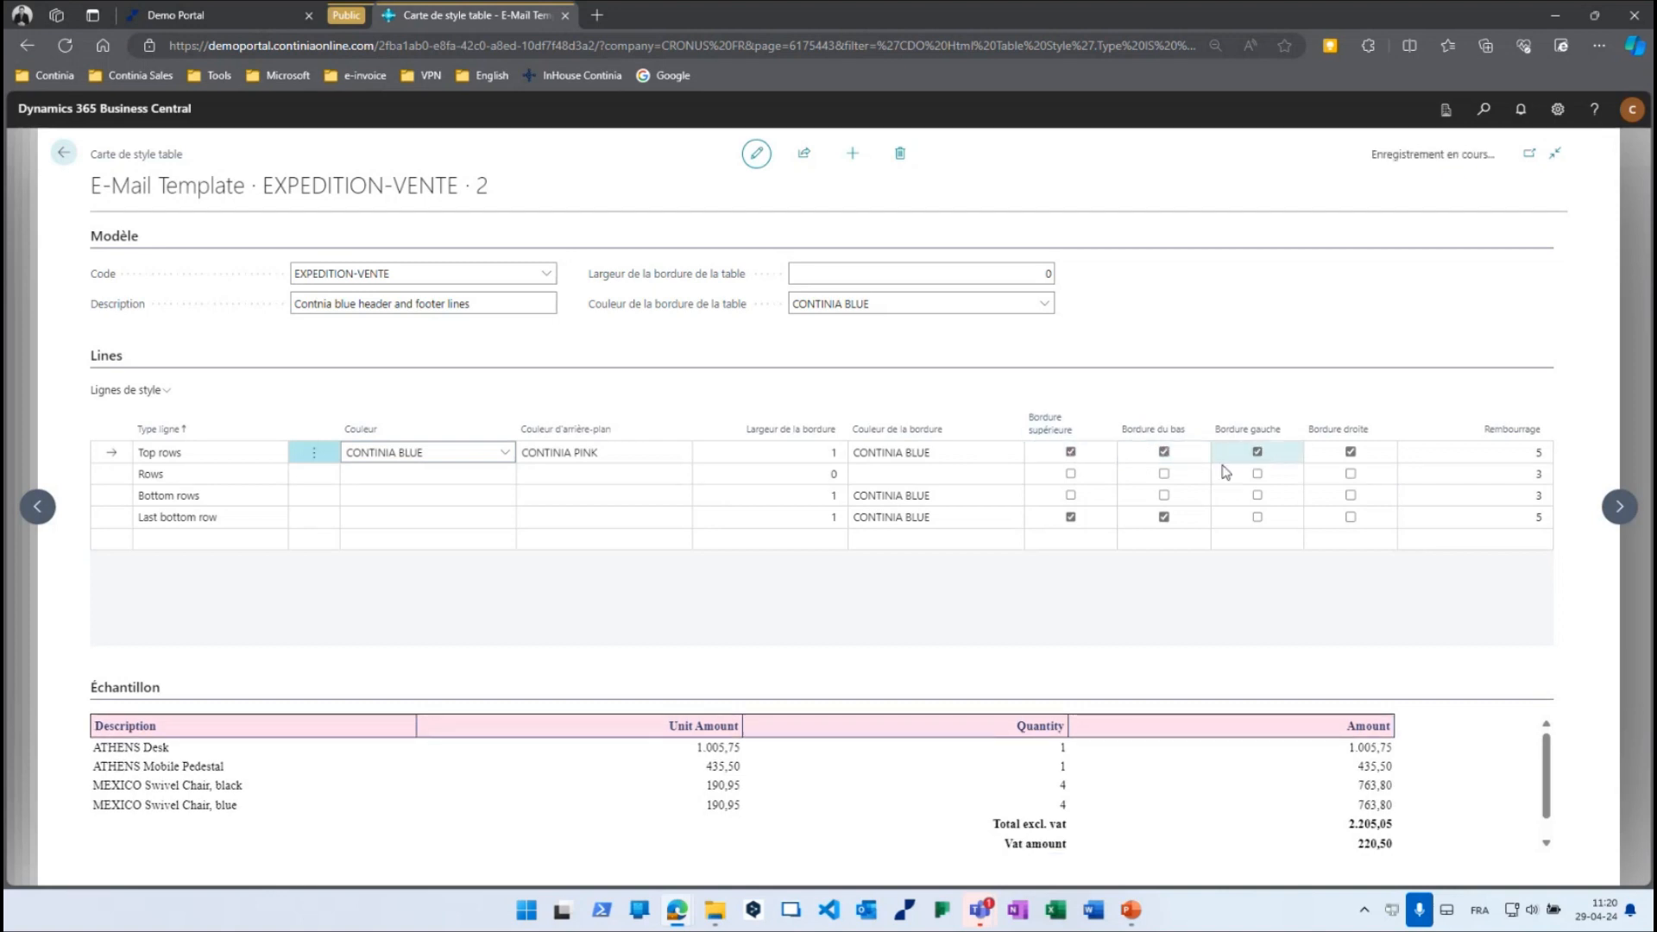
left_click(1496, 454)
type("8")
key("Tab")
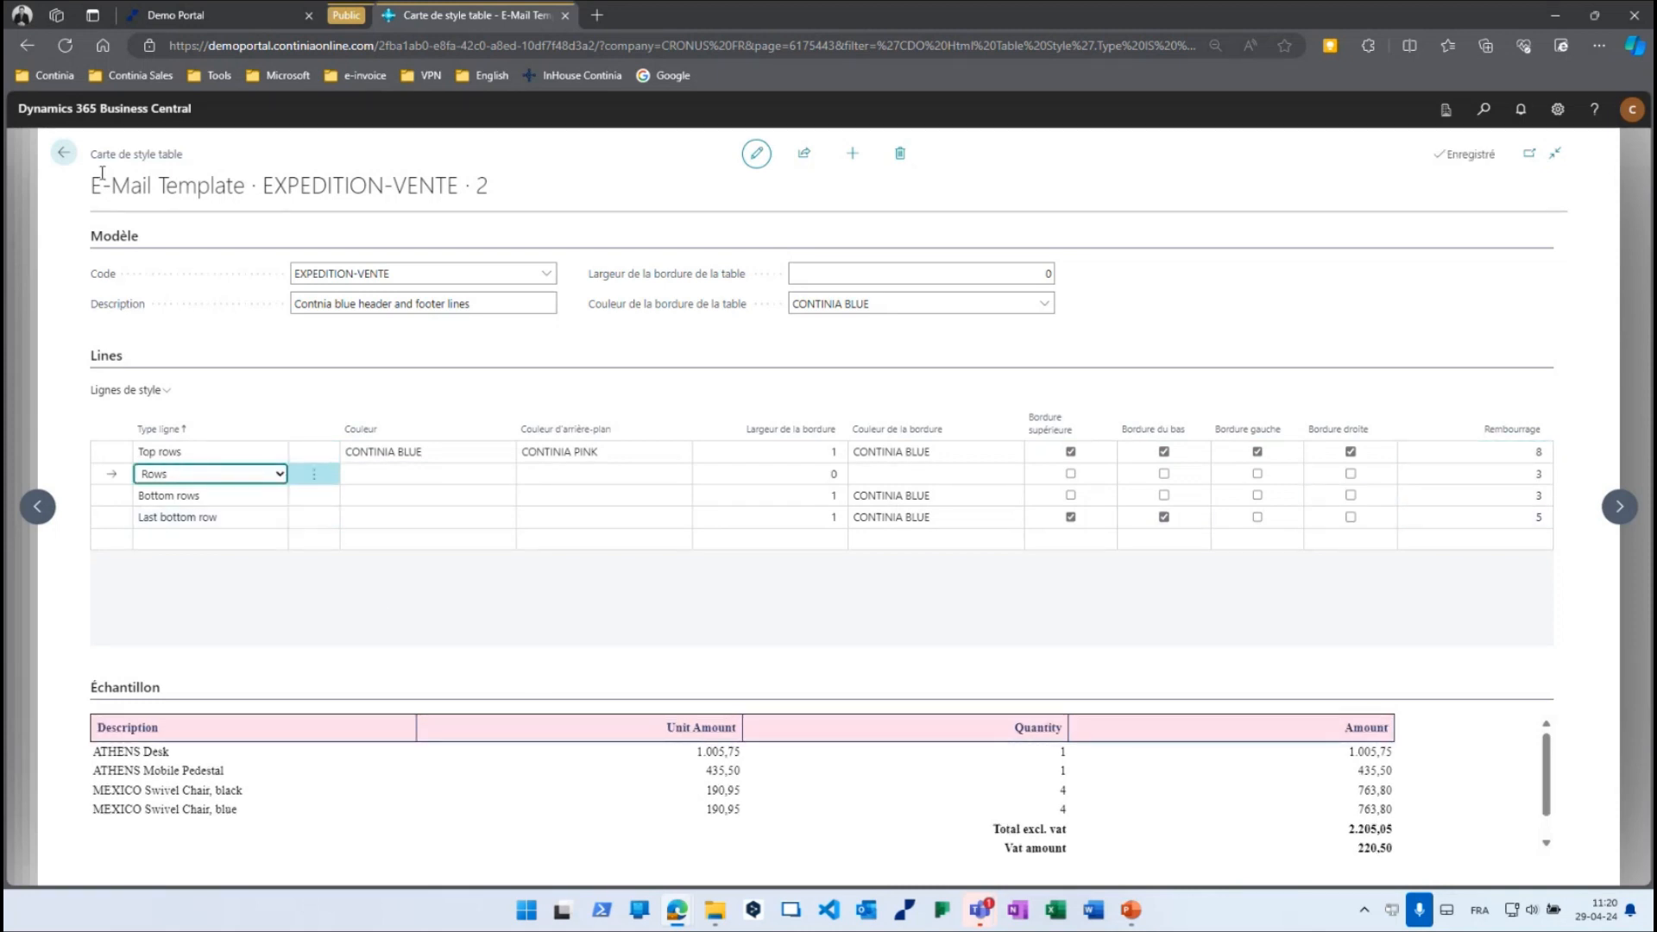
left_click(63, 153)
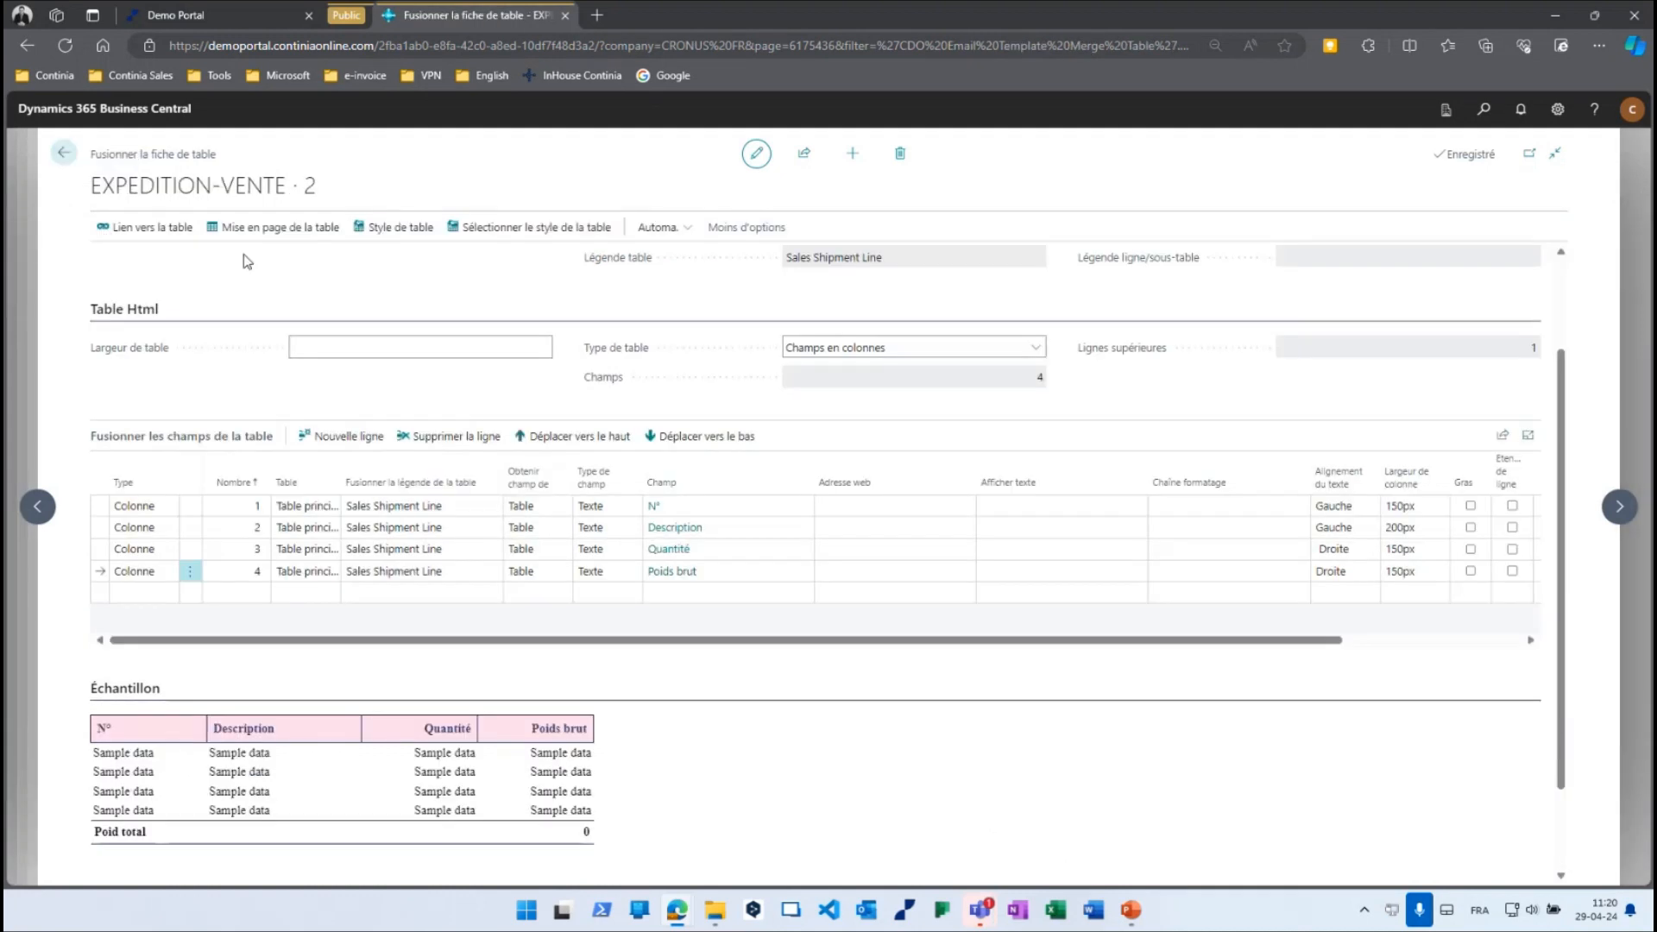
Preview the predefined table styles STYLE01, STYLE02 and STYLE07, and leave the style selection without applying one.
left_click(516, 230)
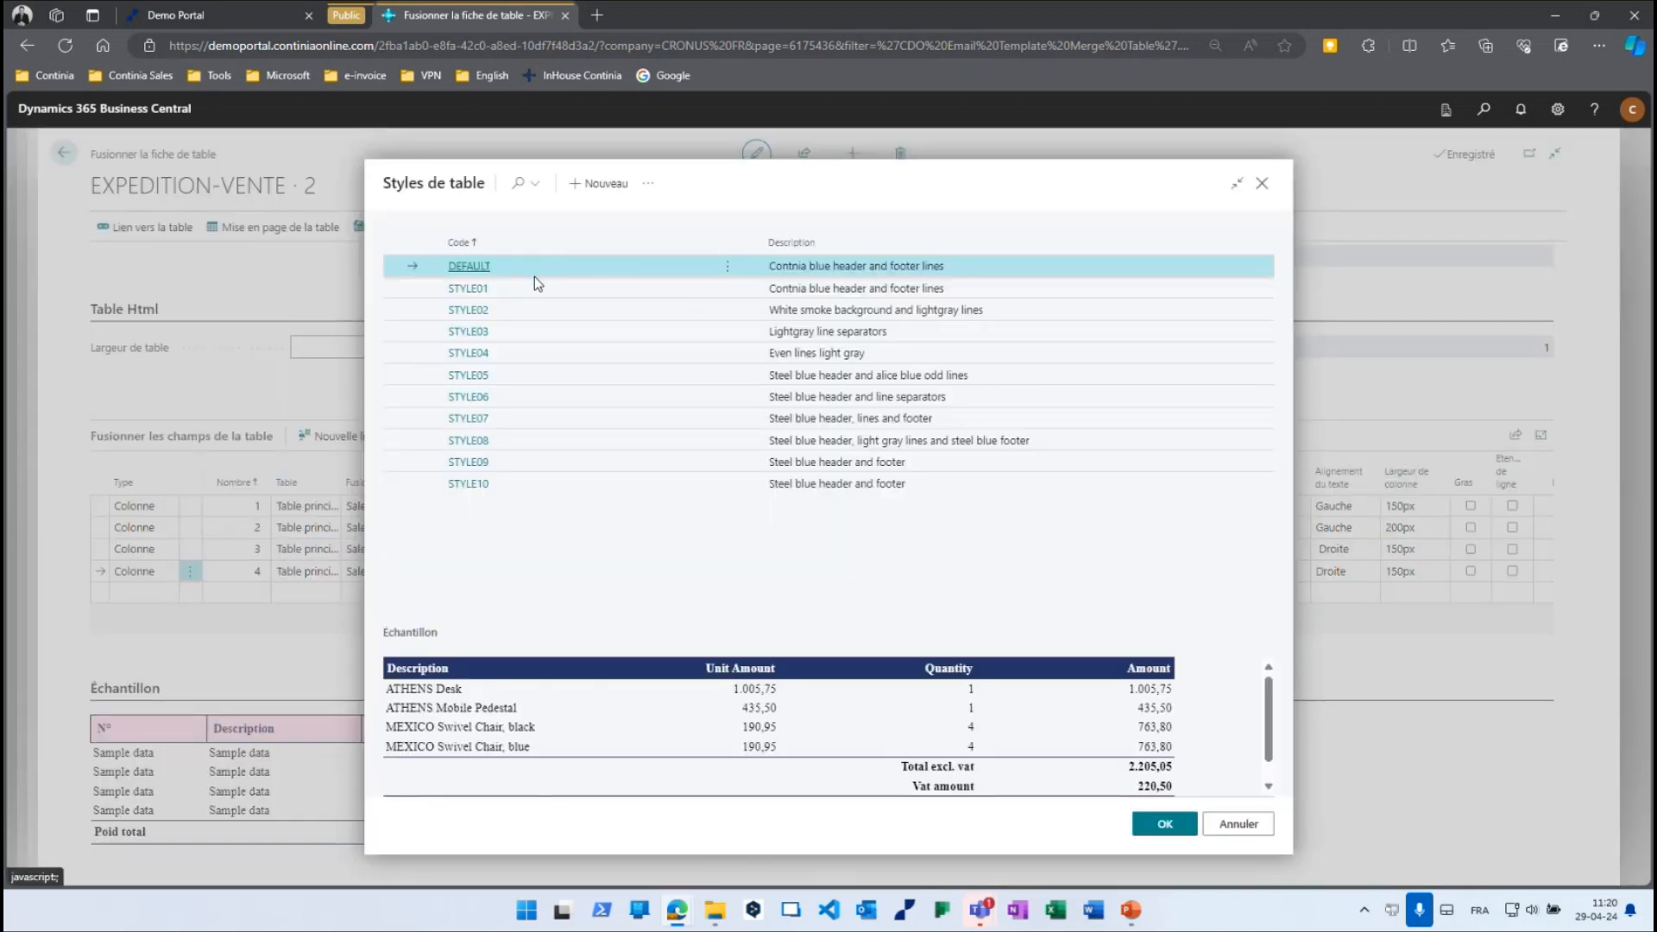
left_click(540, 288)
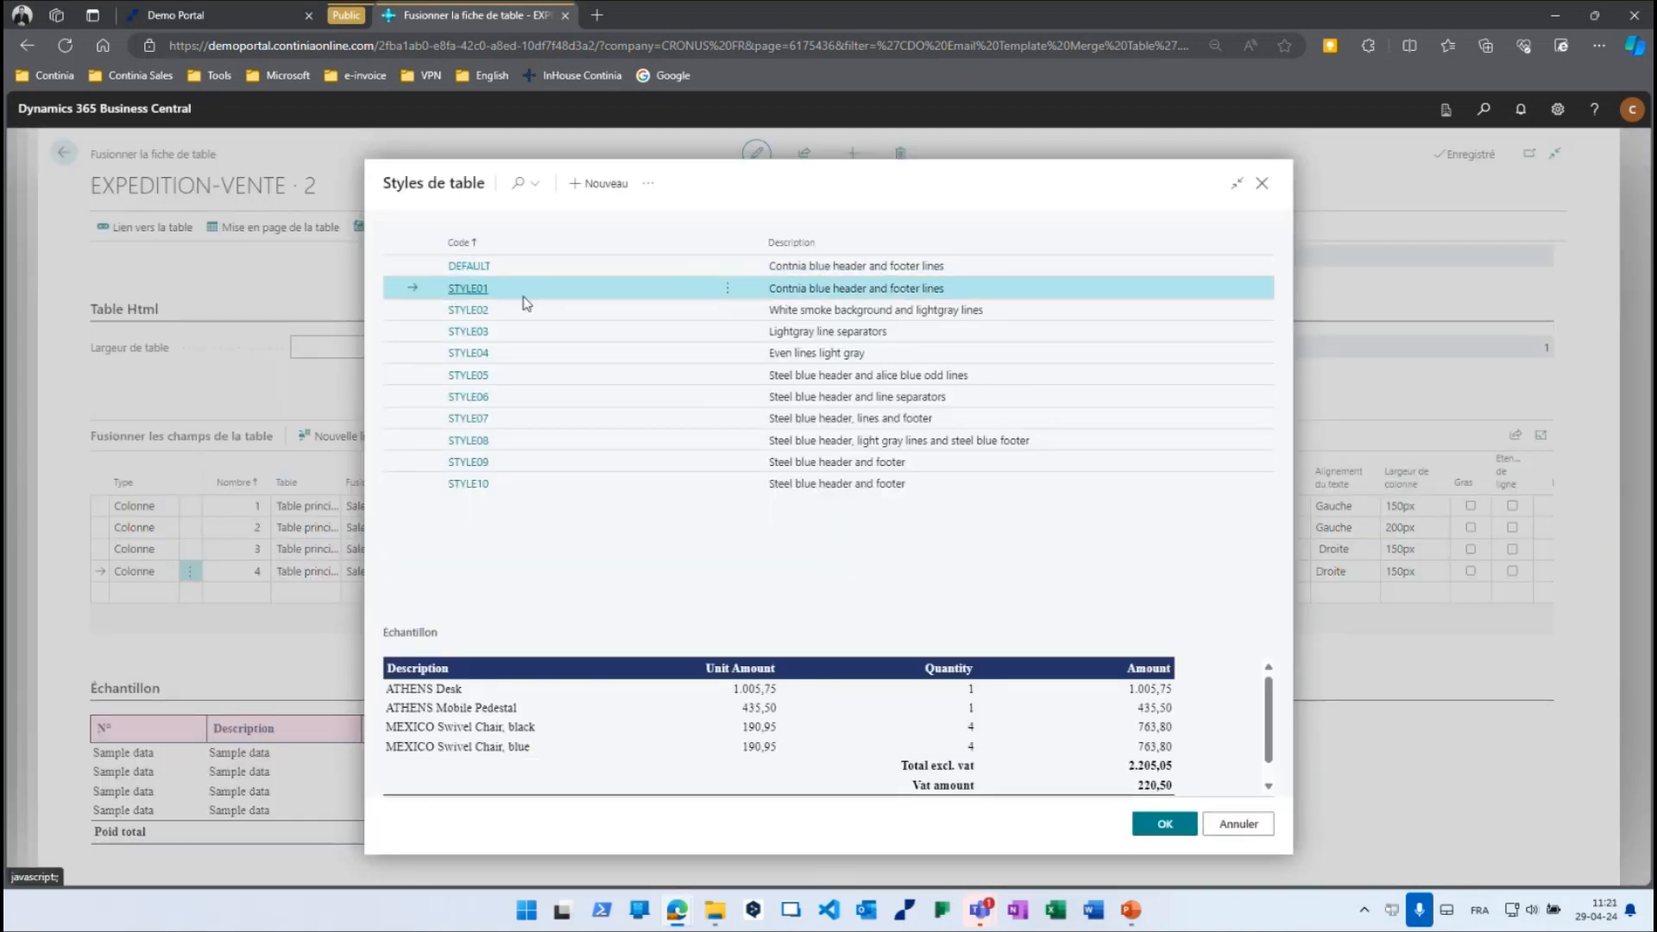
left_click(547, 311)
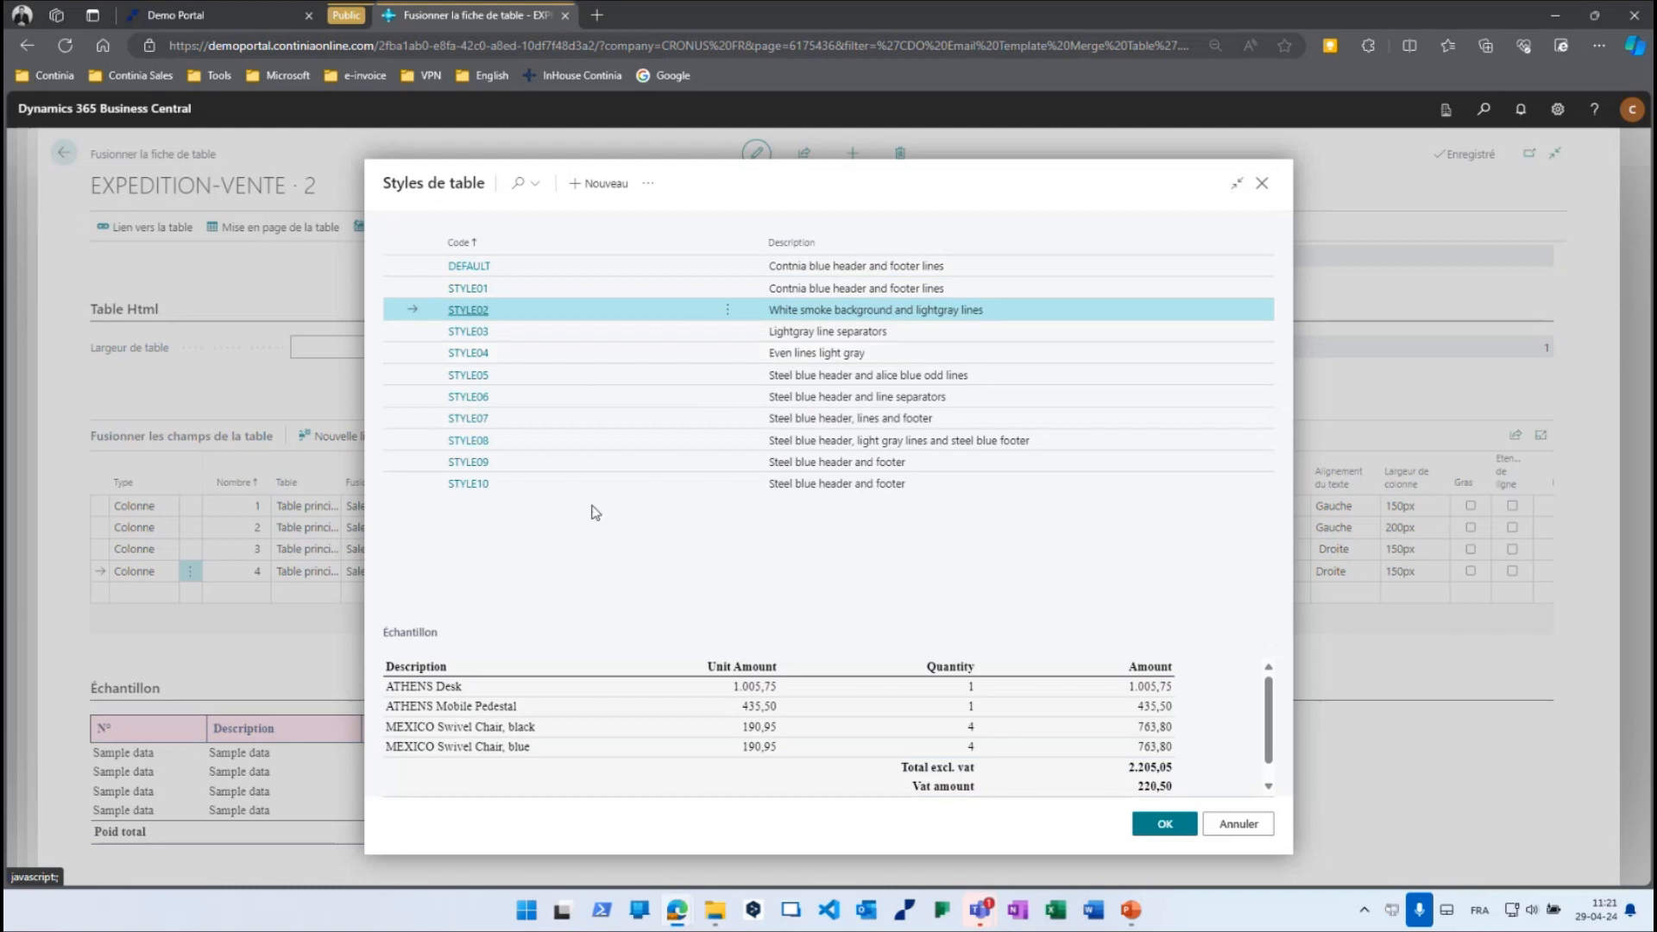
left_click(589, 423)
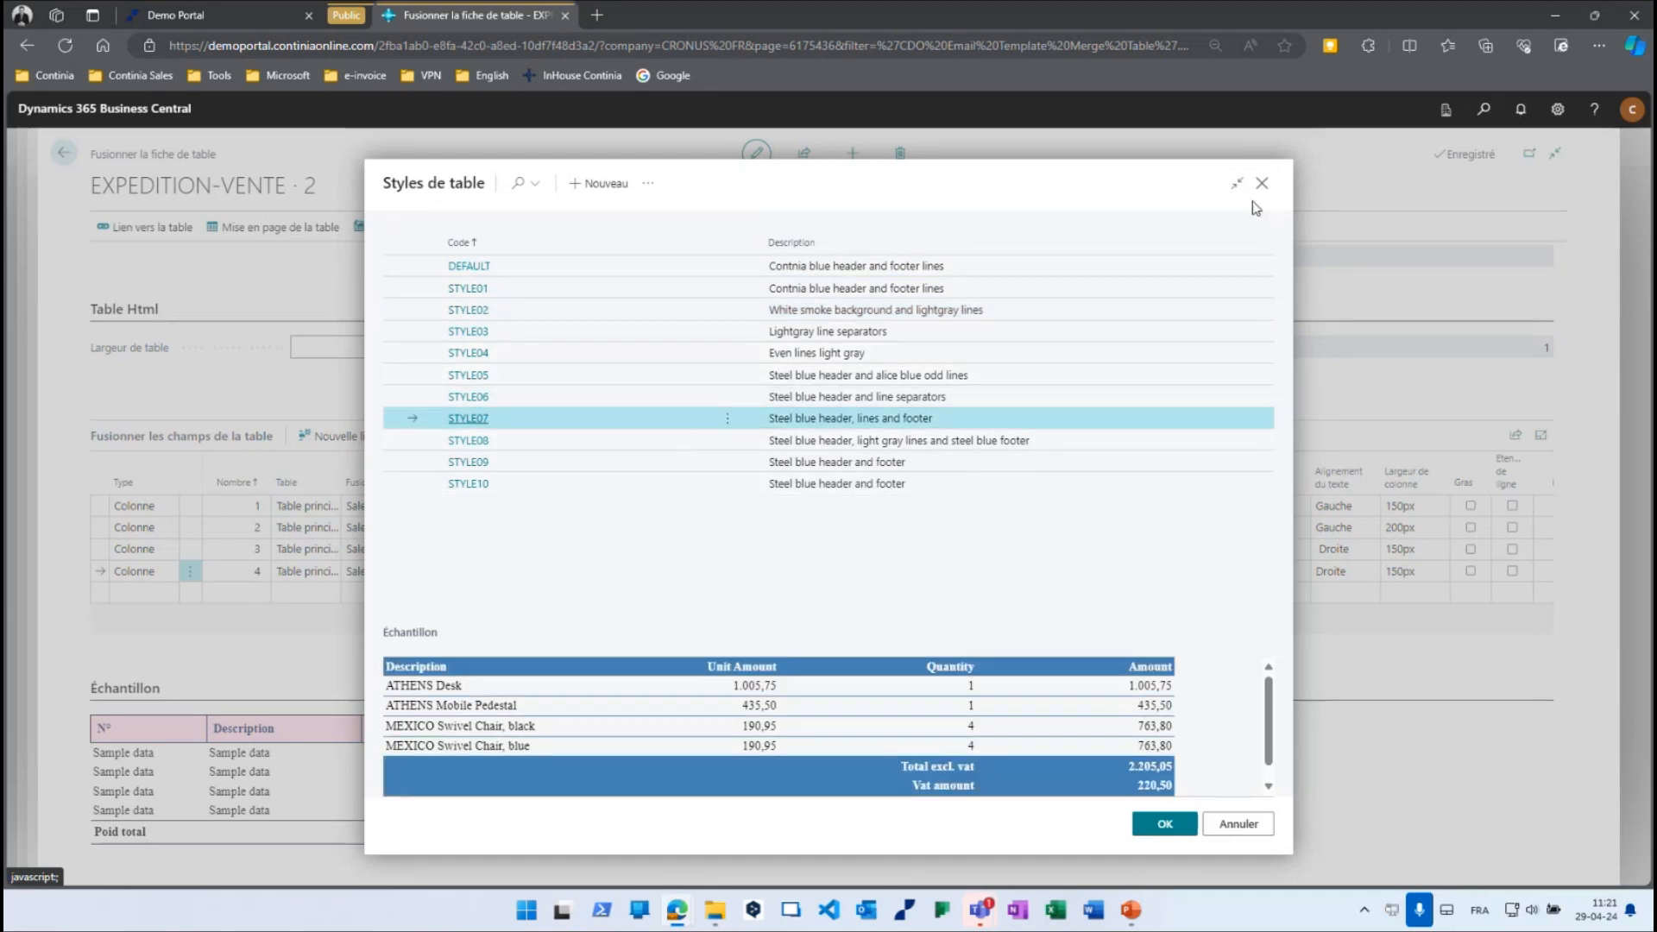
left_click(1240, 826)
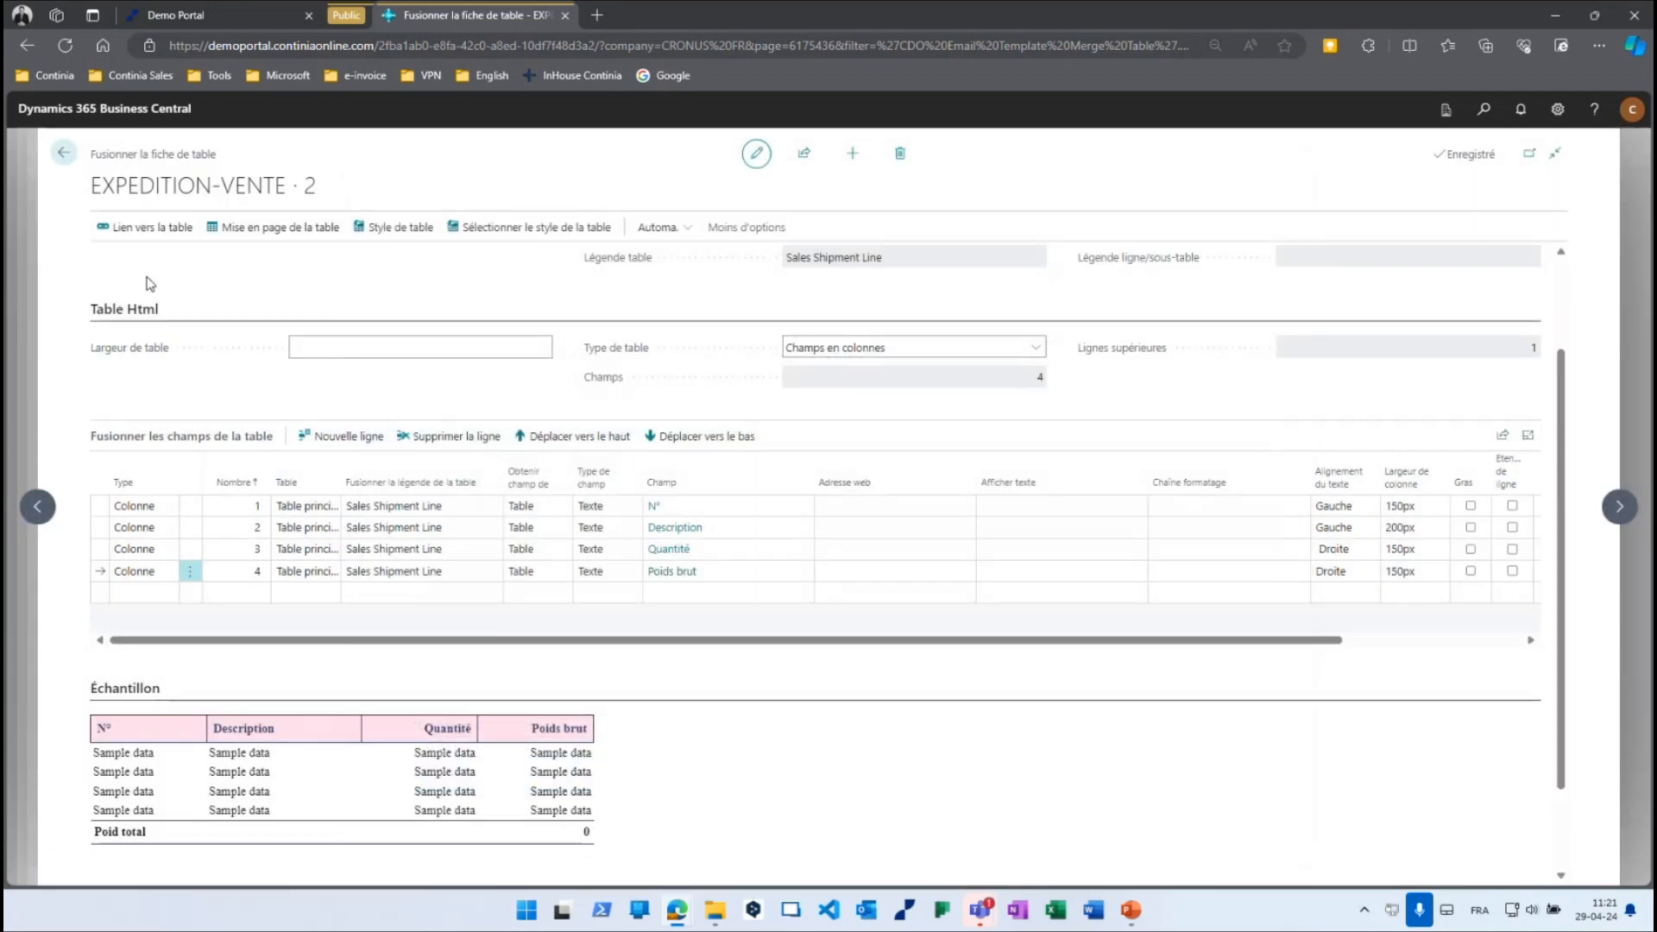
Review the merge table's layout and its sample, and go back to the merge table card.
left_click(240, 228)
scroll(293, 779, "down", 2)
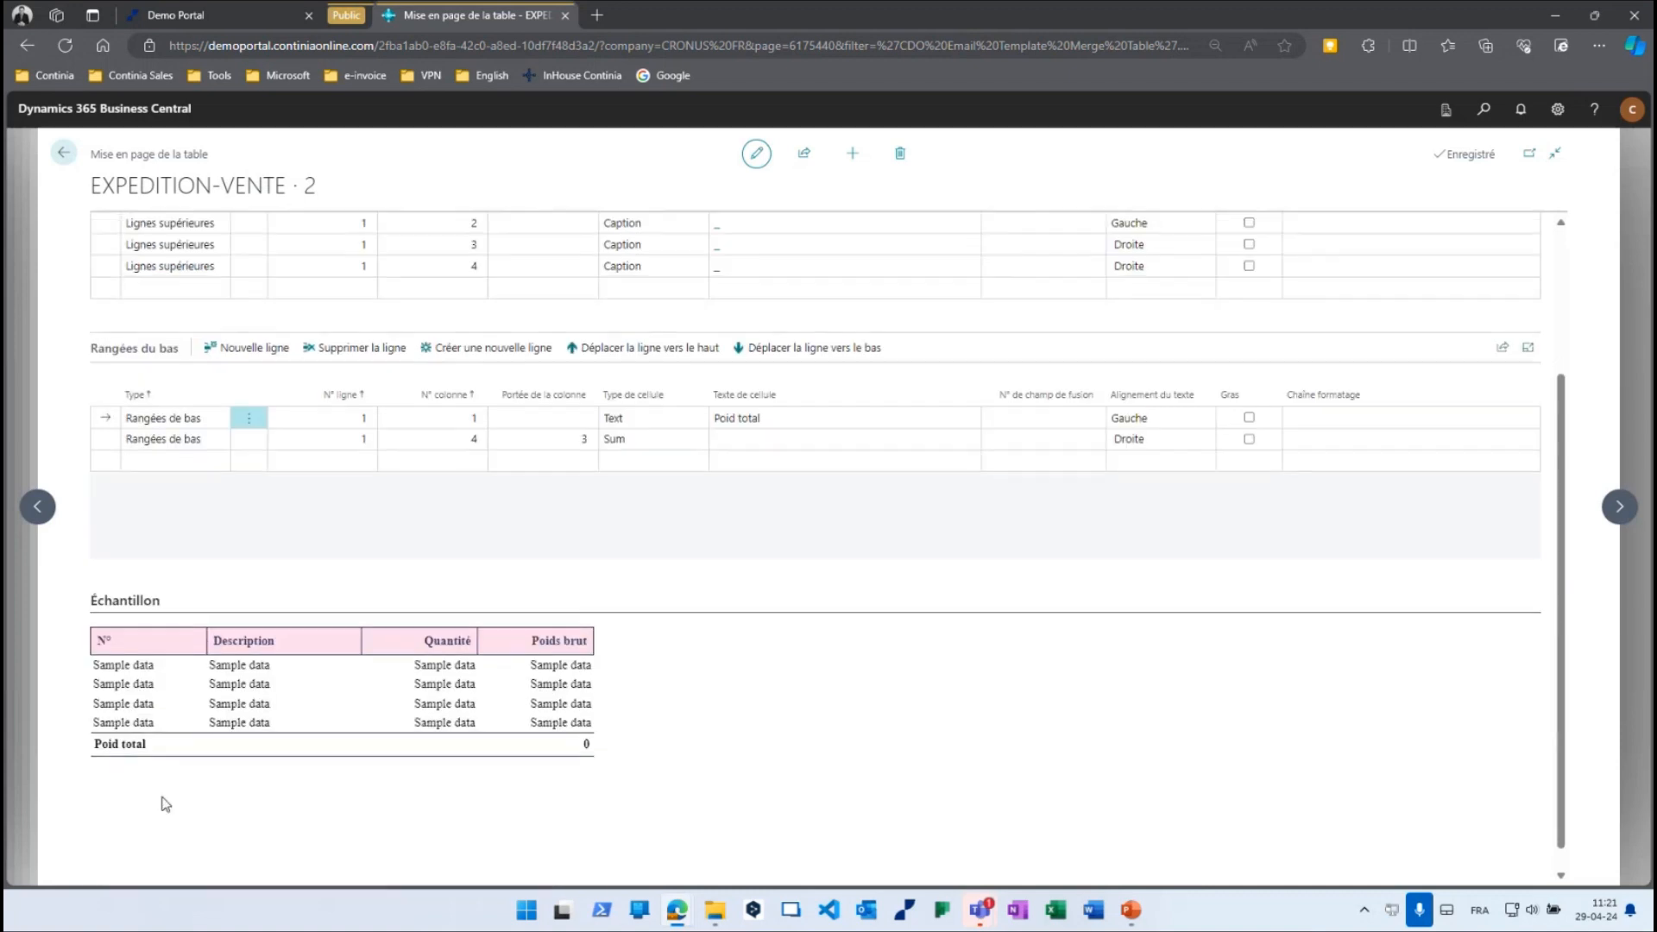
scroll(121, 520, "up", 2)
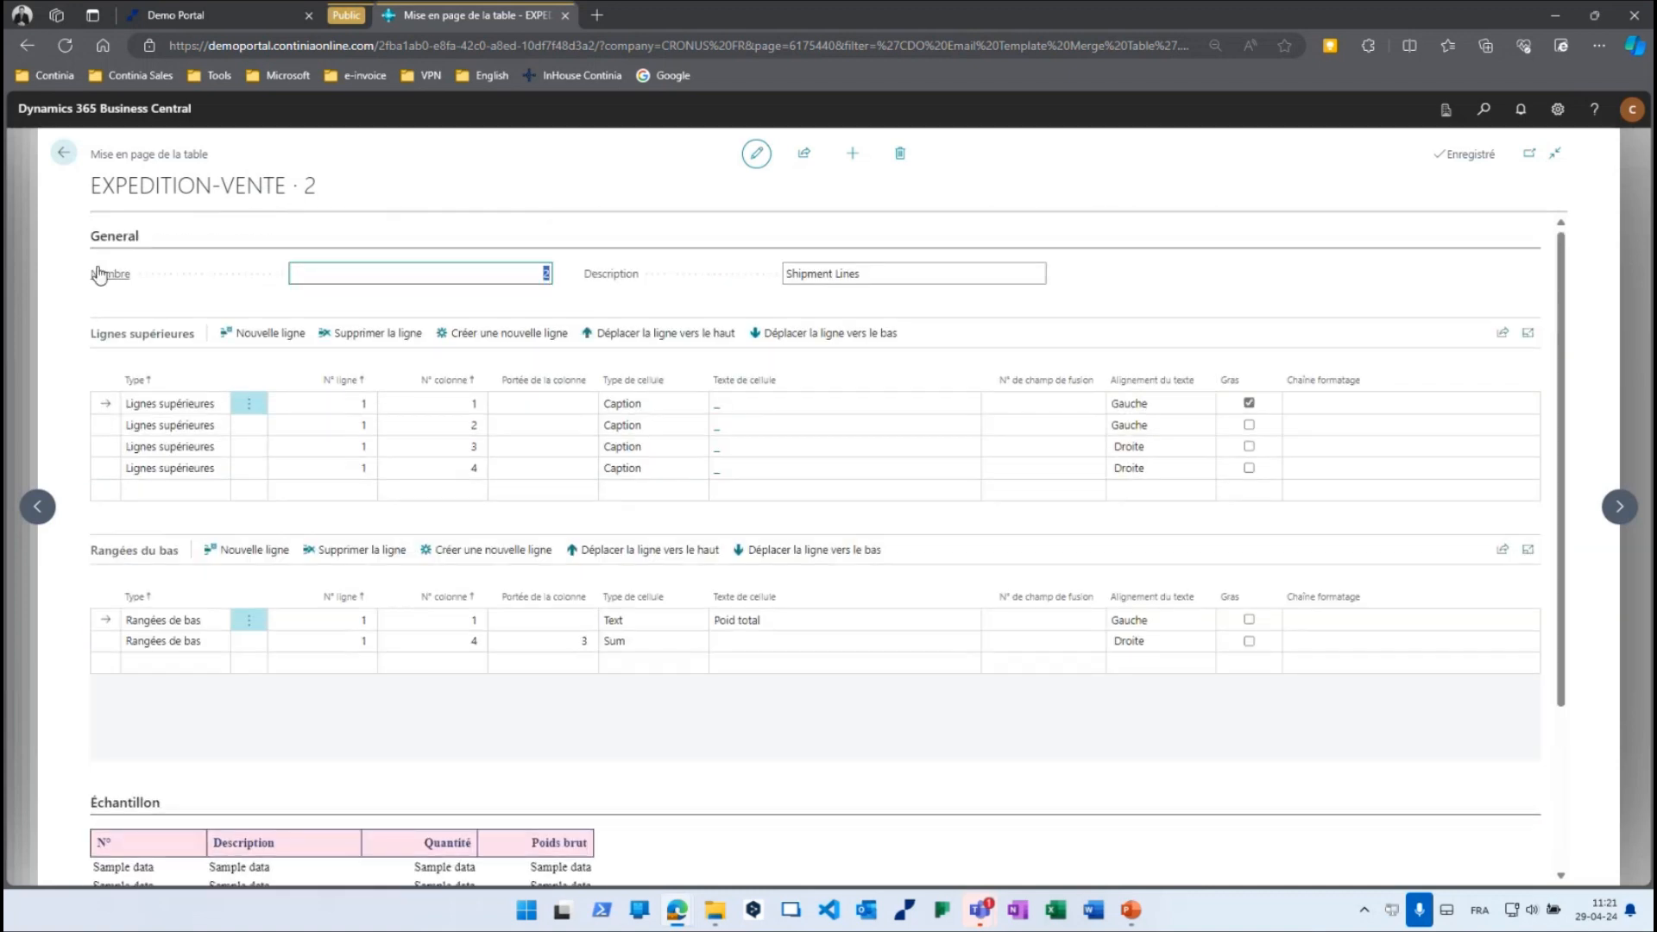
left_click(63, 153)
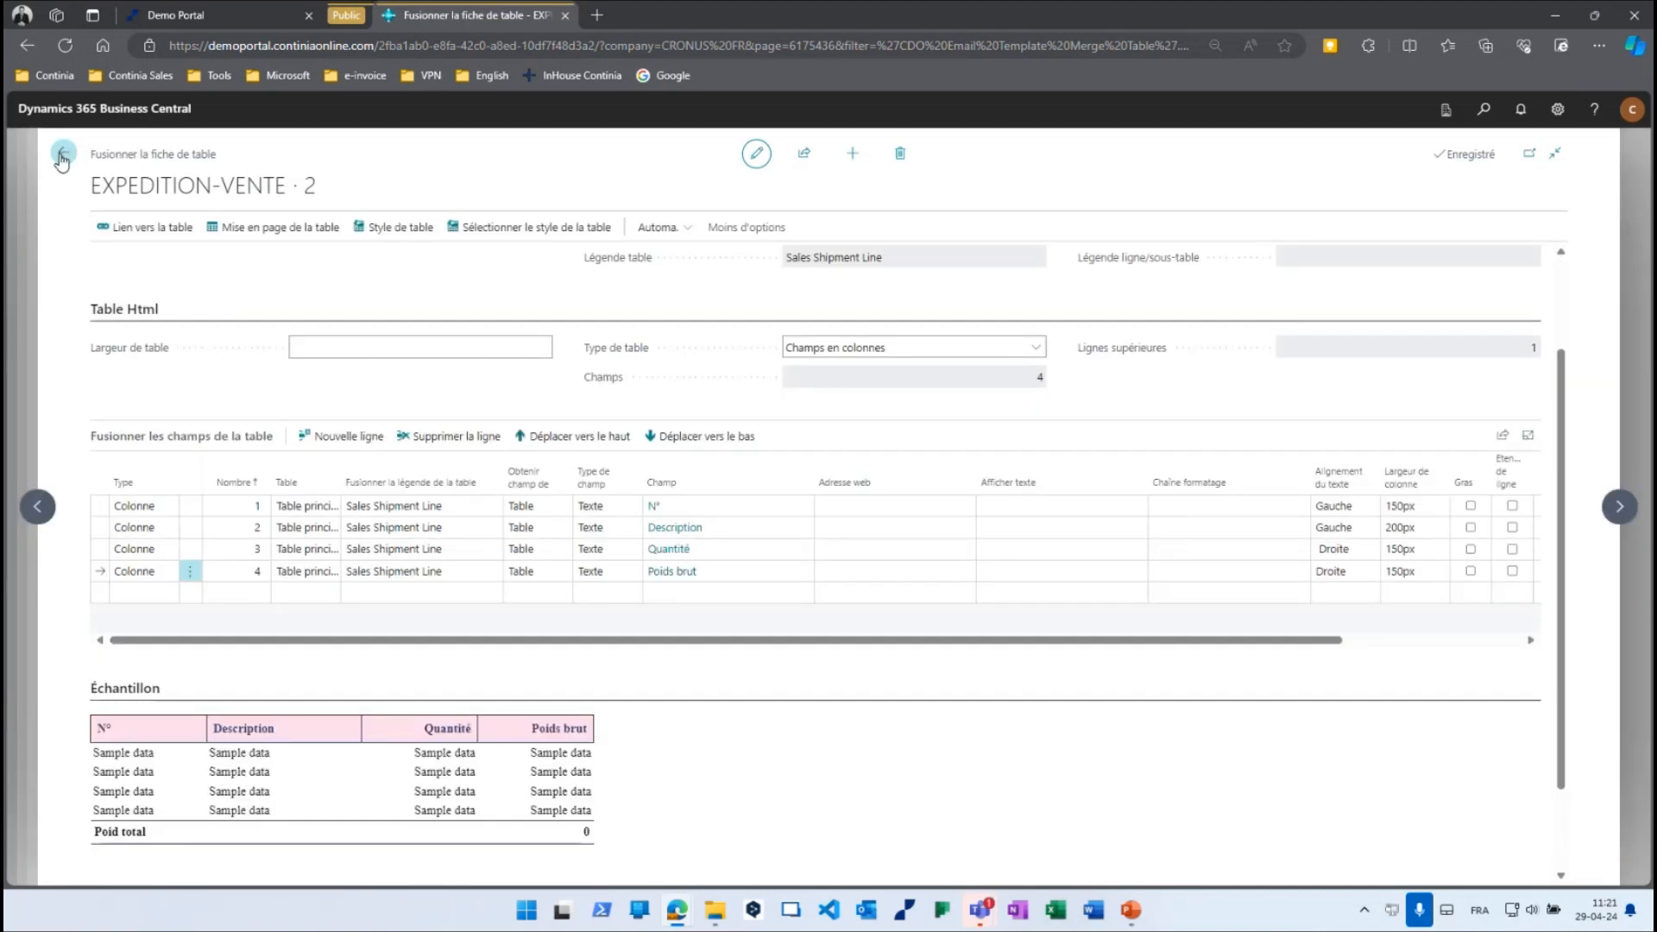
Leave the e-mail template merge tables for the role centre and open the unprocessed posted sales shipments.
left_click(63, 155)
left_click(63, 154)
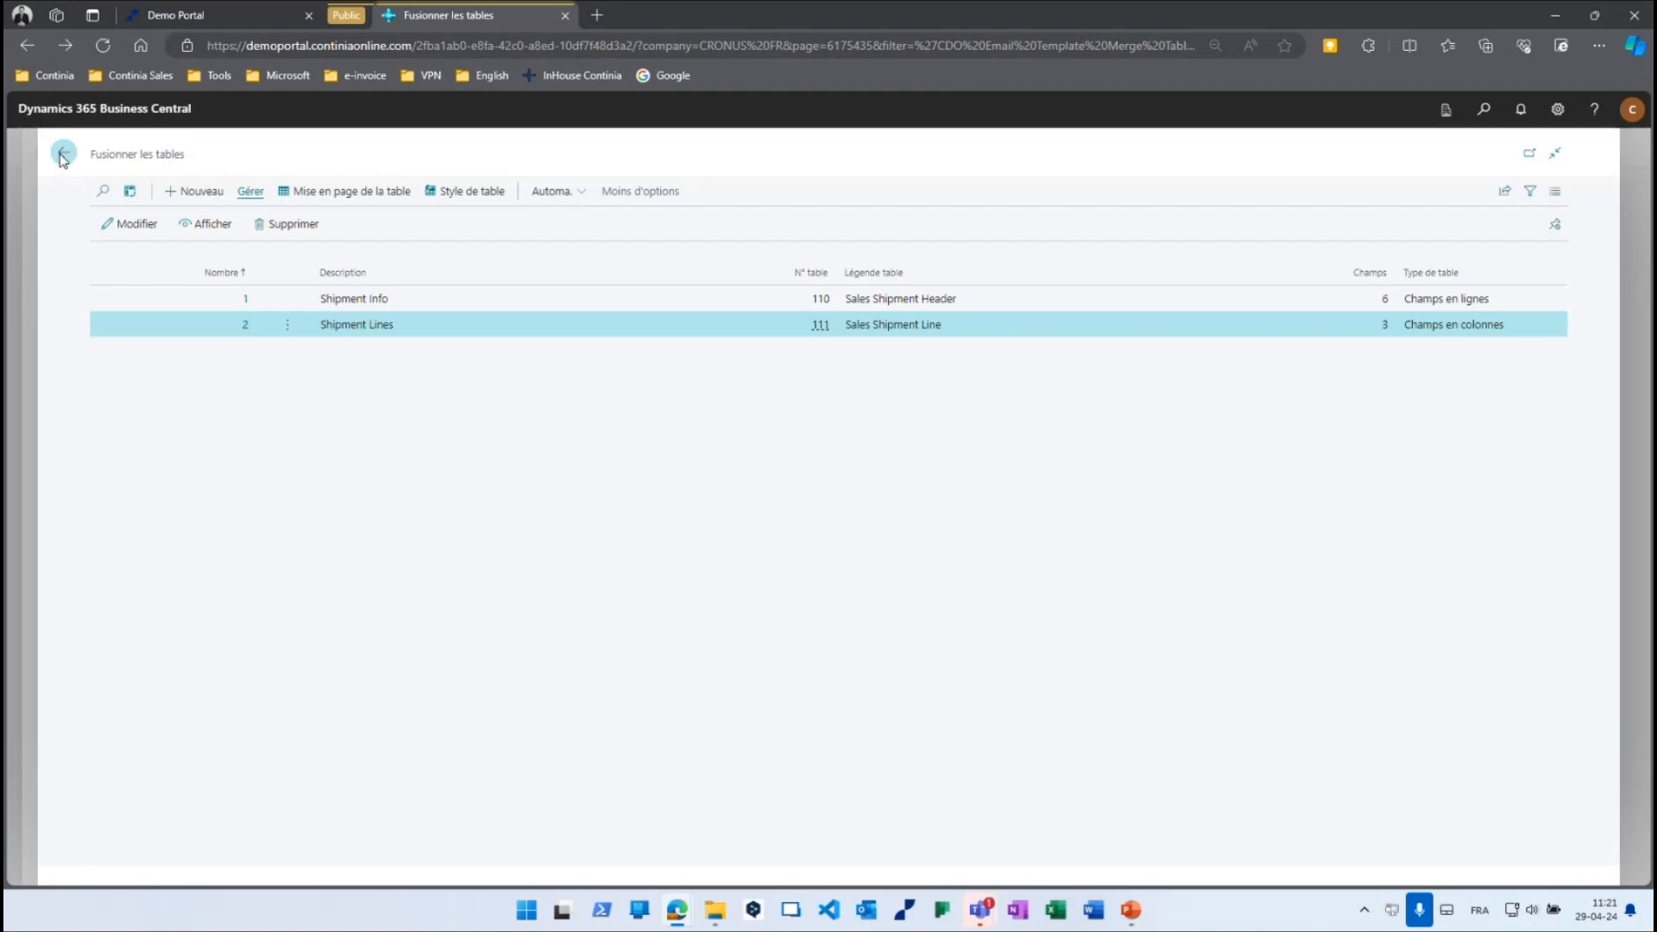
left_click(61, 159)
left_click(196, 152)
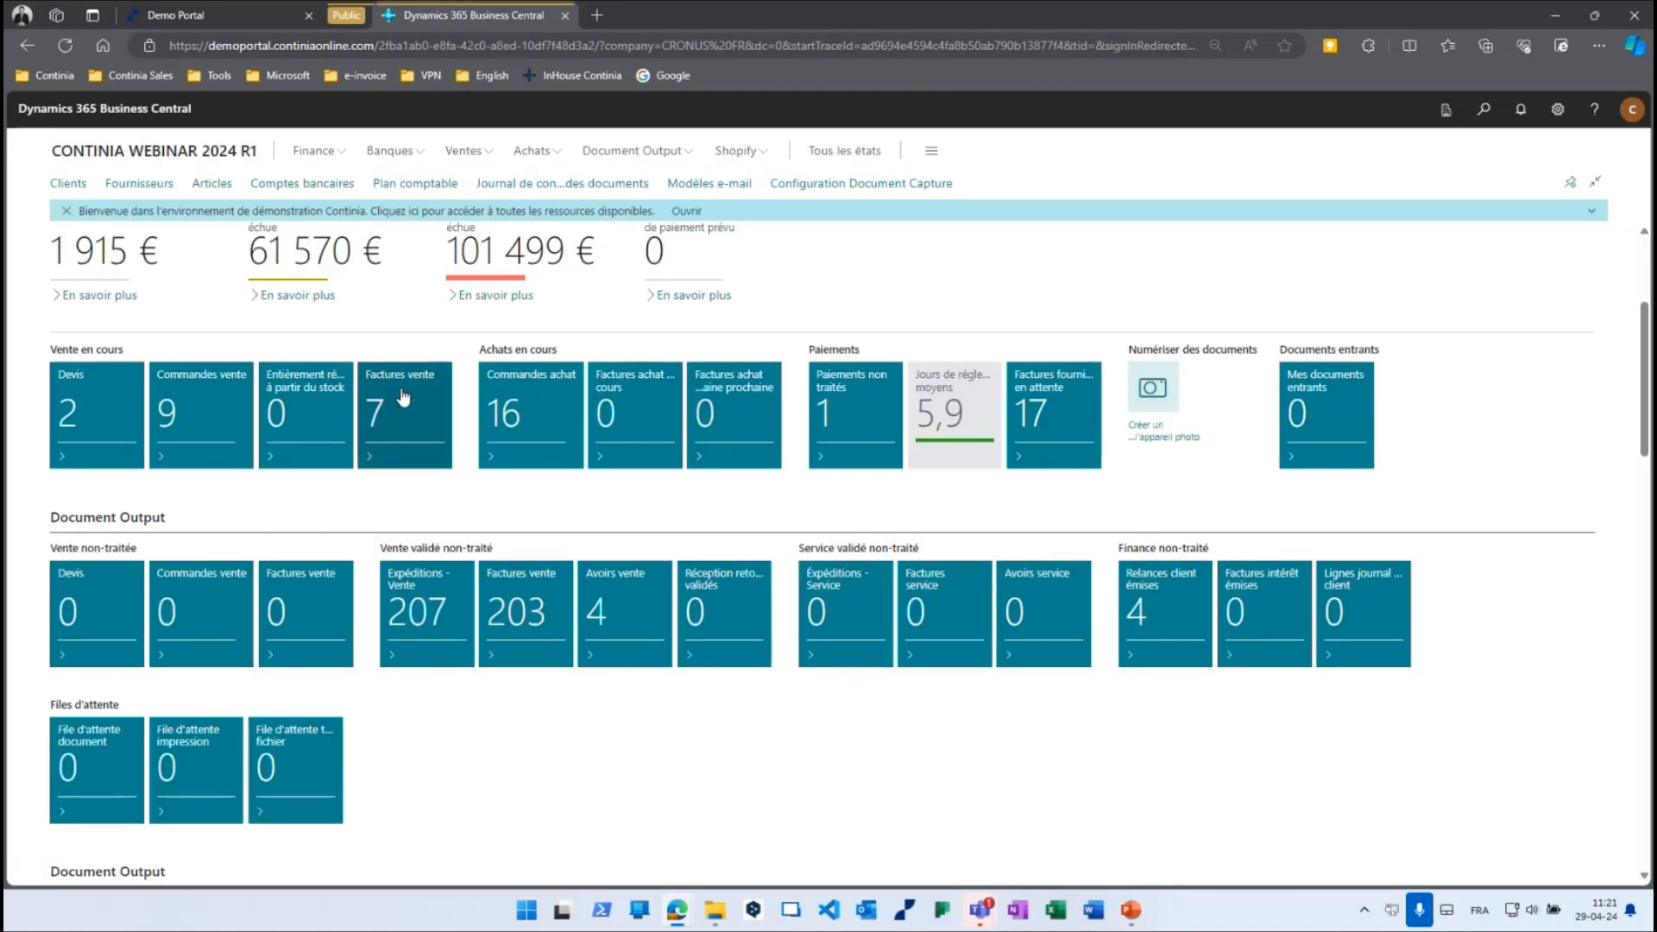
left_click(425, 604)
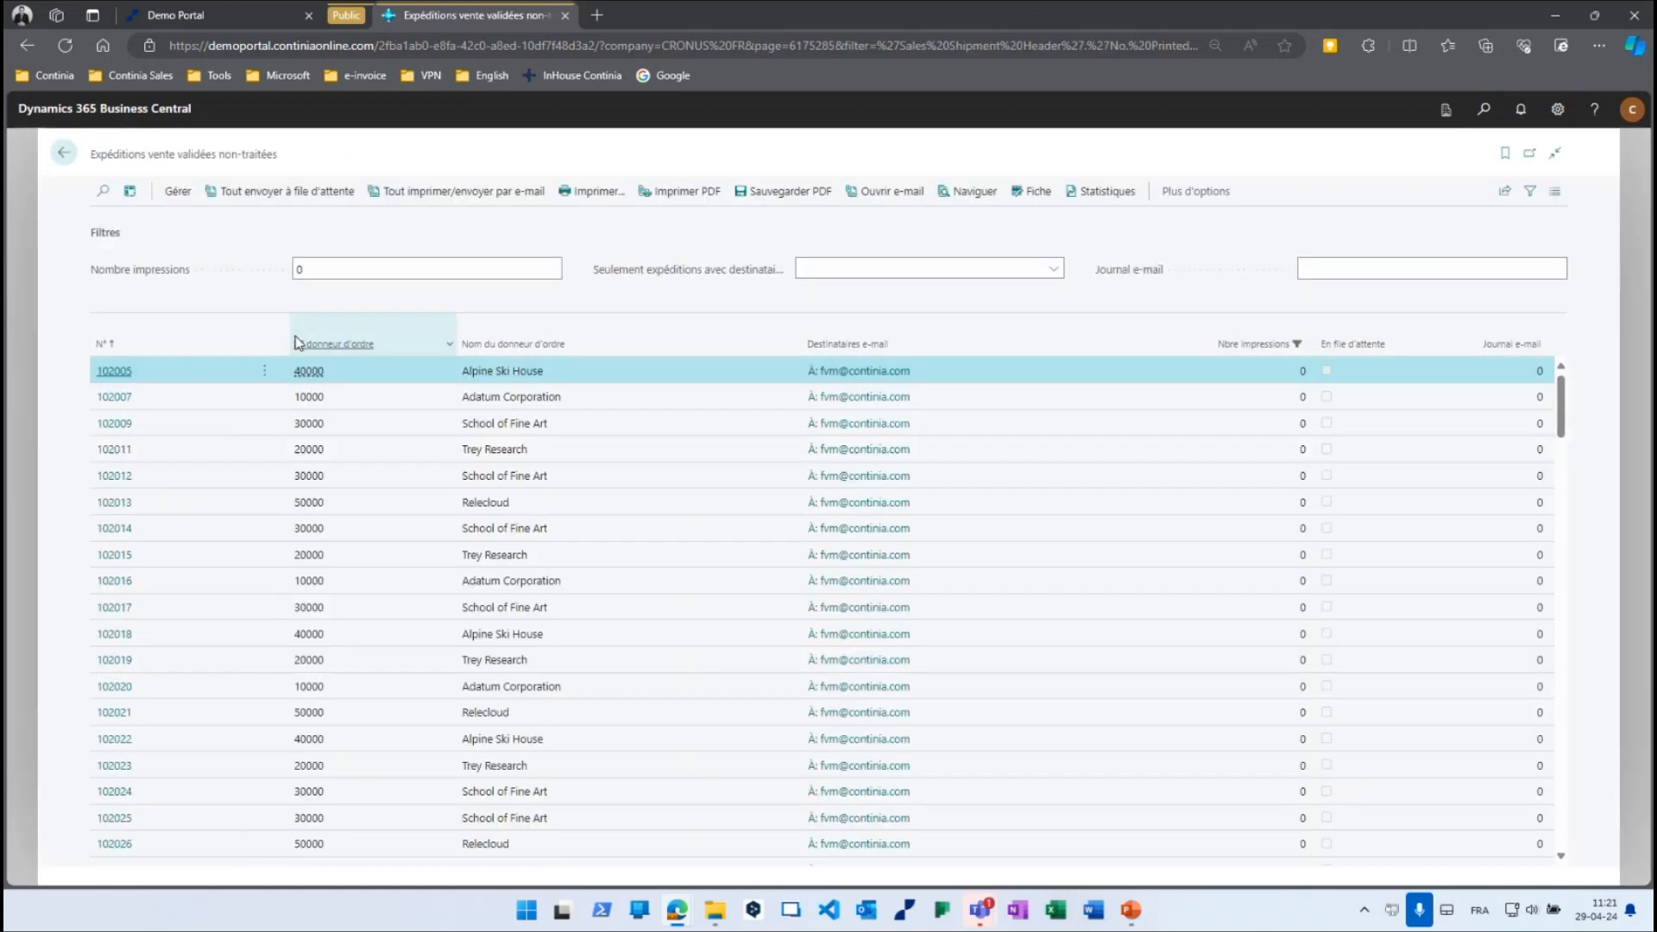
Filter the shipments by a print count of 1, and change that filter to 2.
left_click(297, 271)
key("Tab")
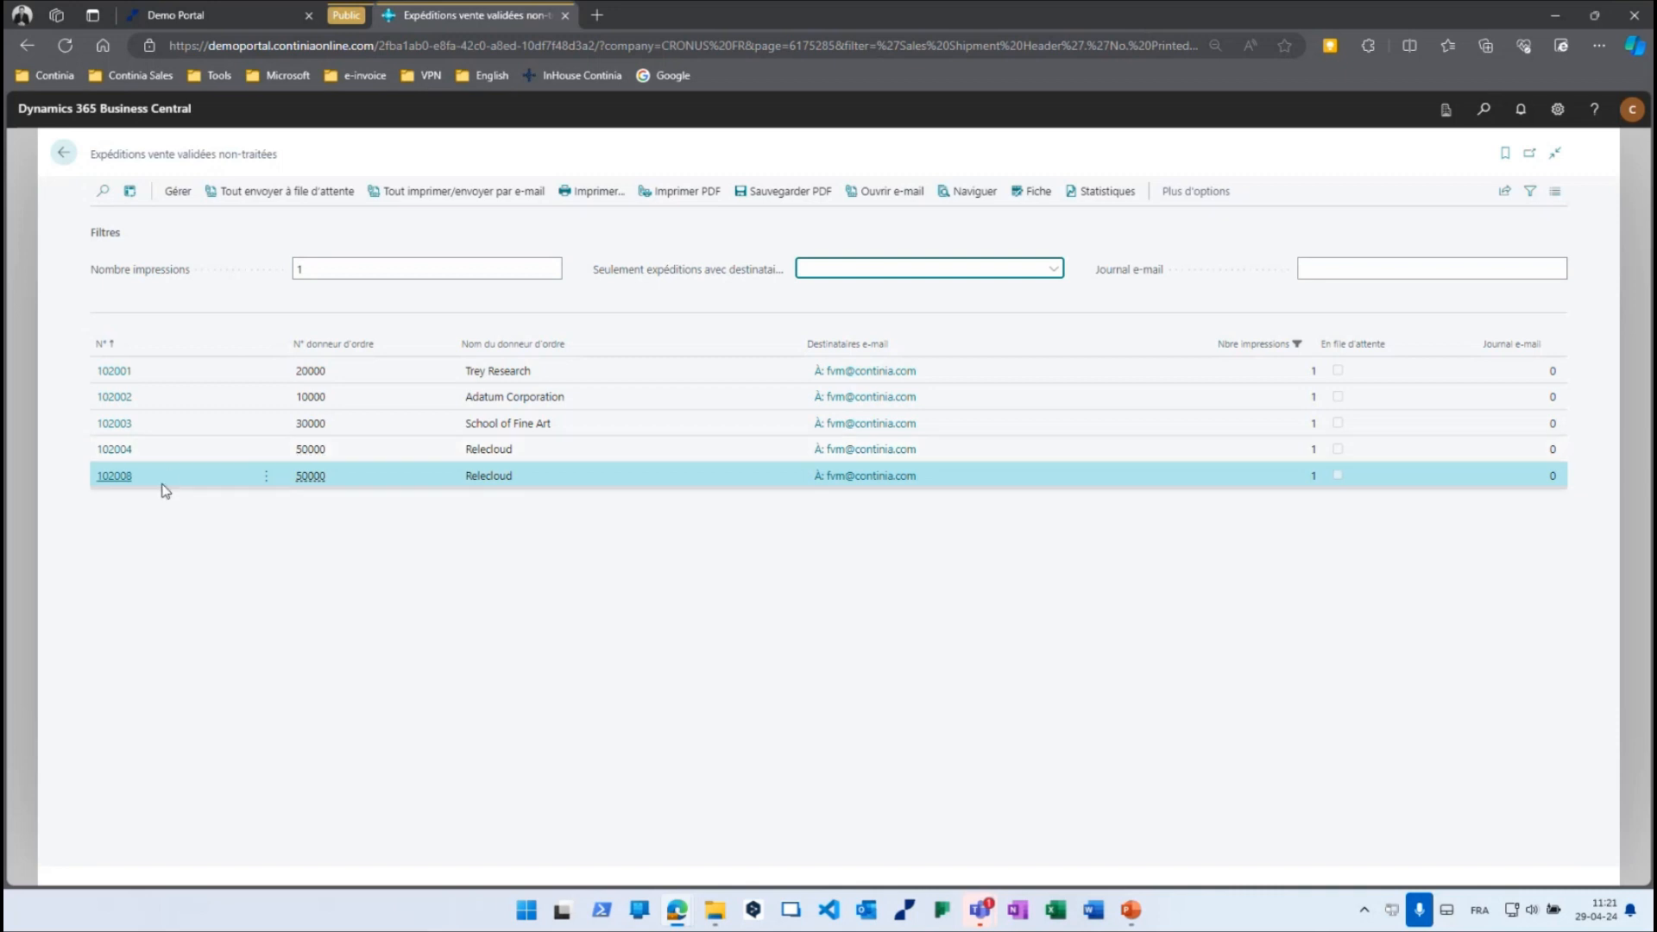
left_click(319, 268)
type("2")
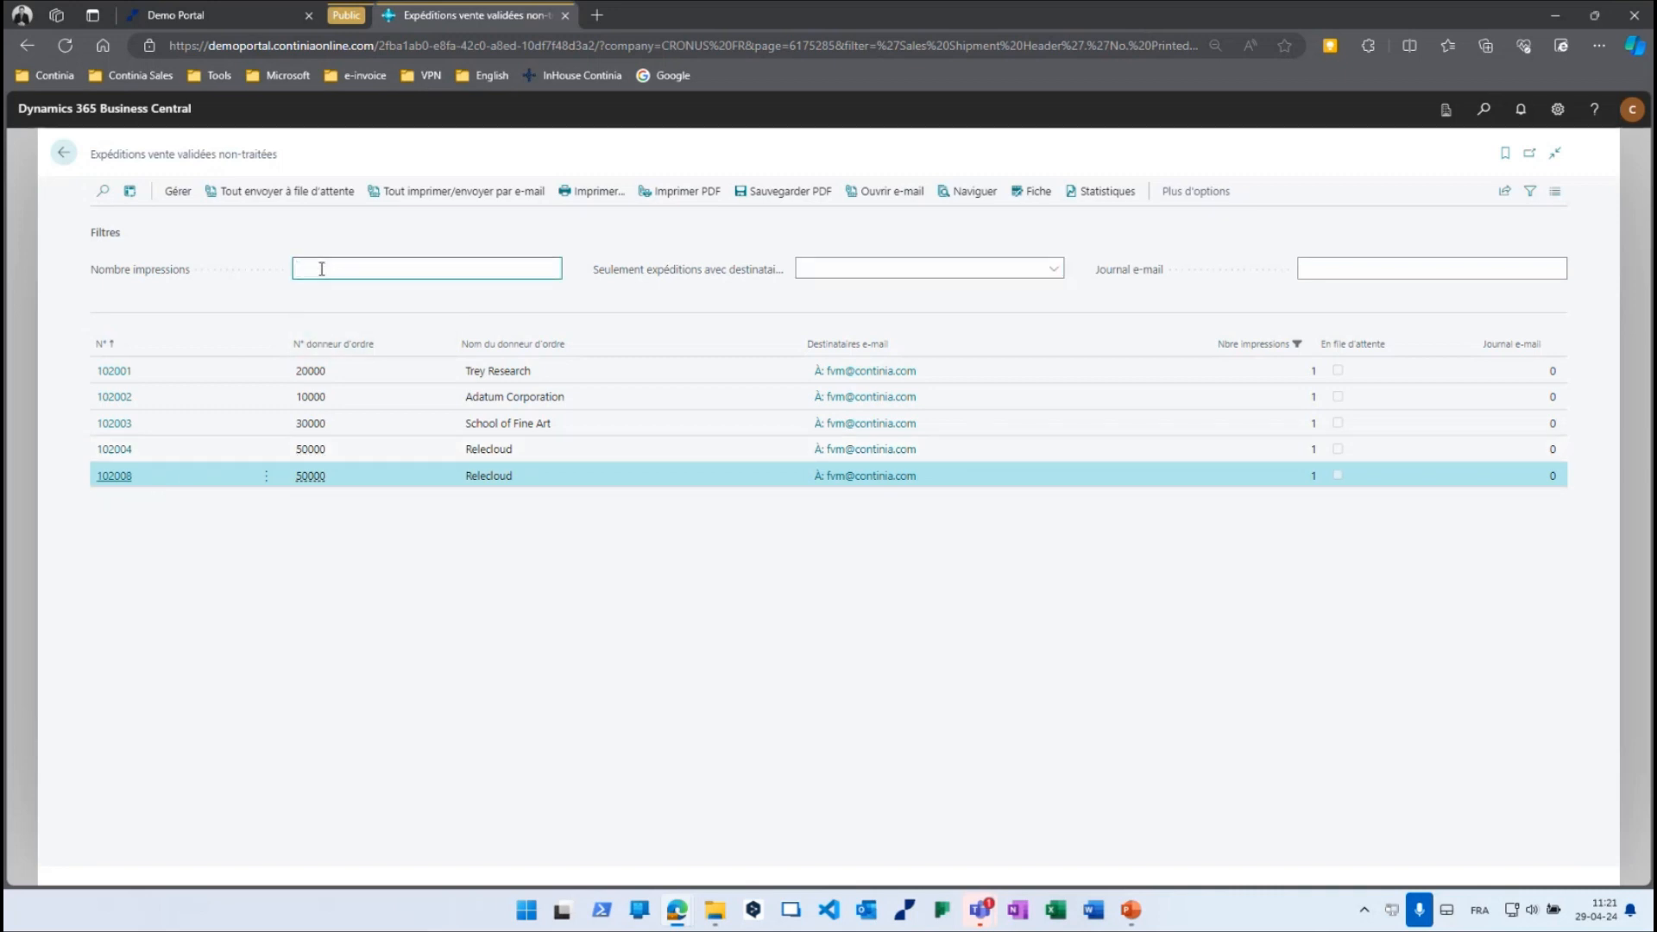
key("Tab")
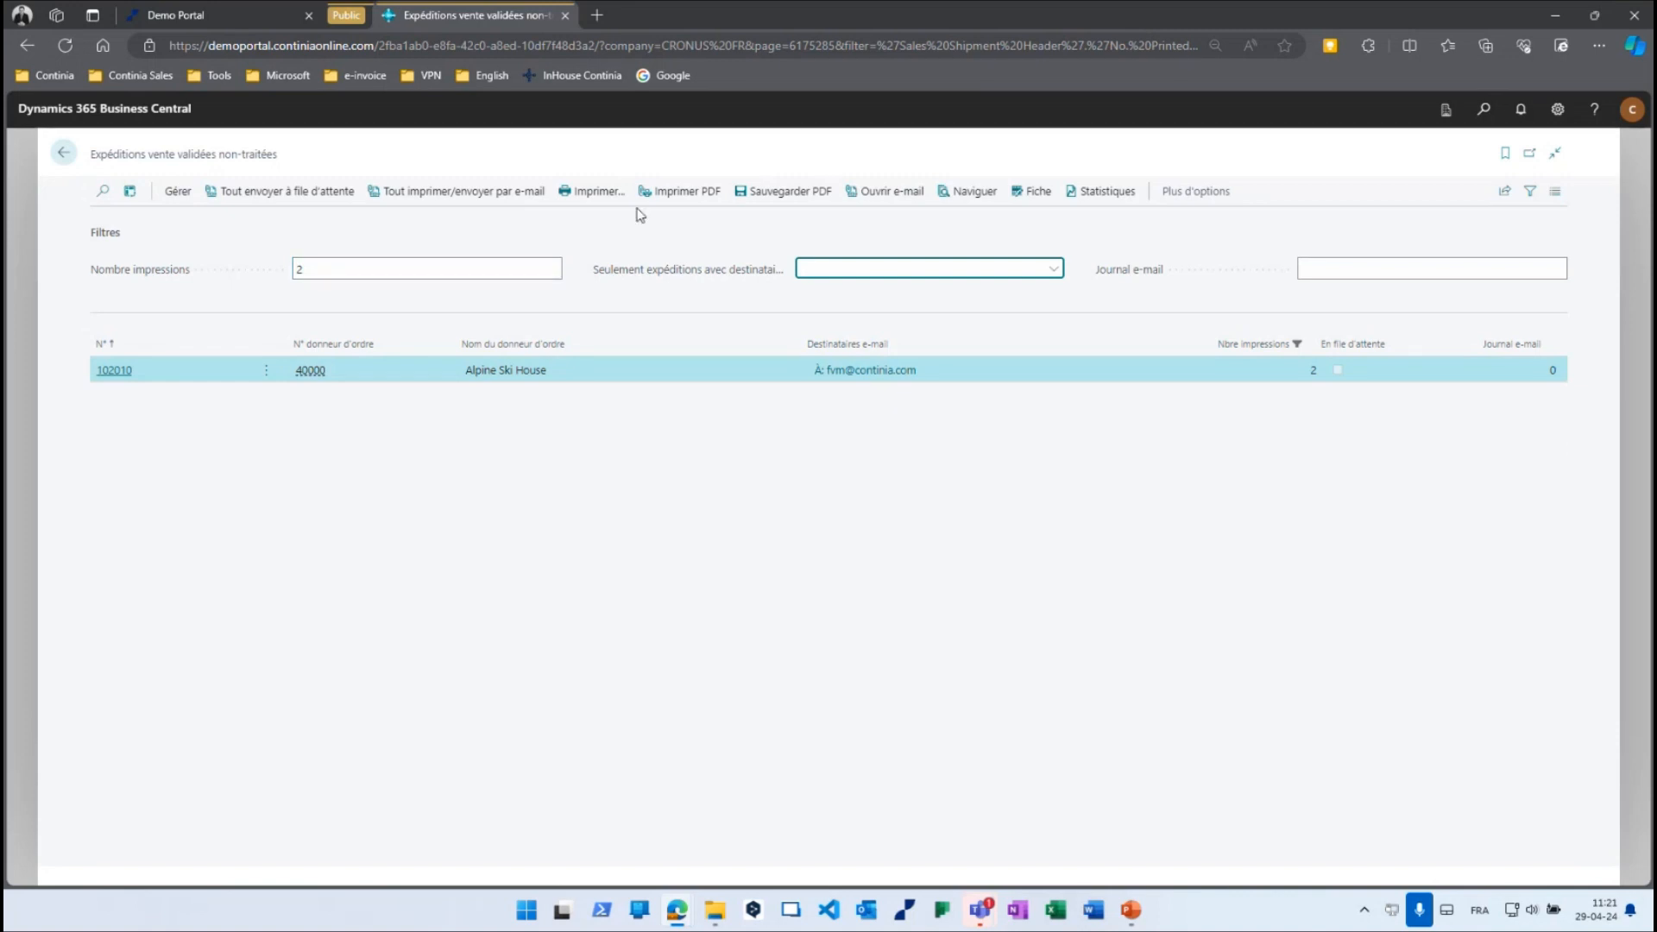
Preview the Alpine Ski House shipment e-mail with its merged lines table, and discard the e-mail without sending it.
left_click(871, 191)
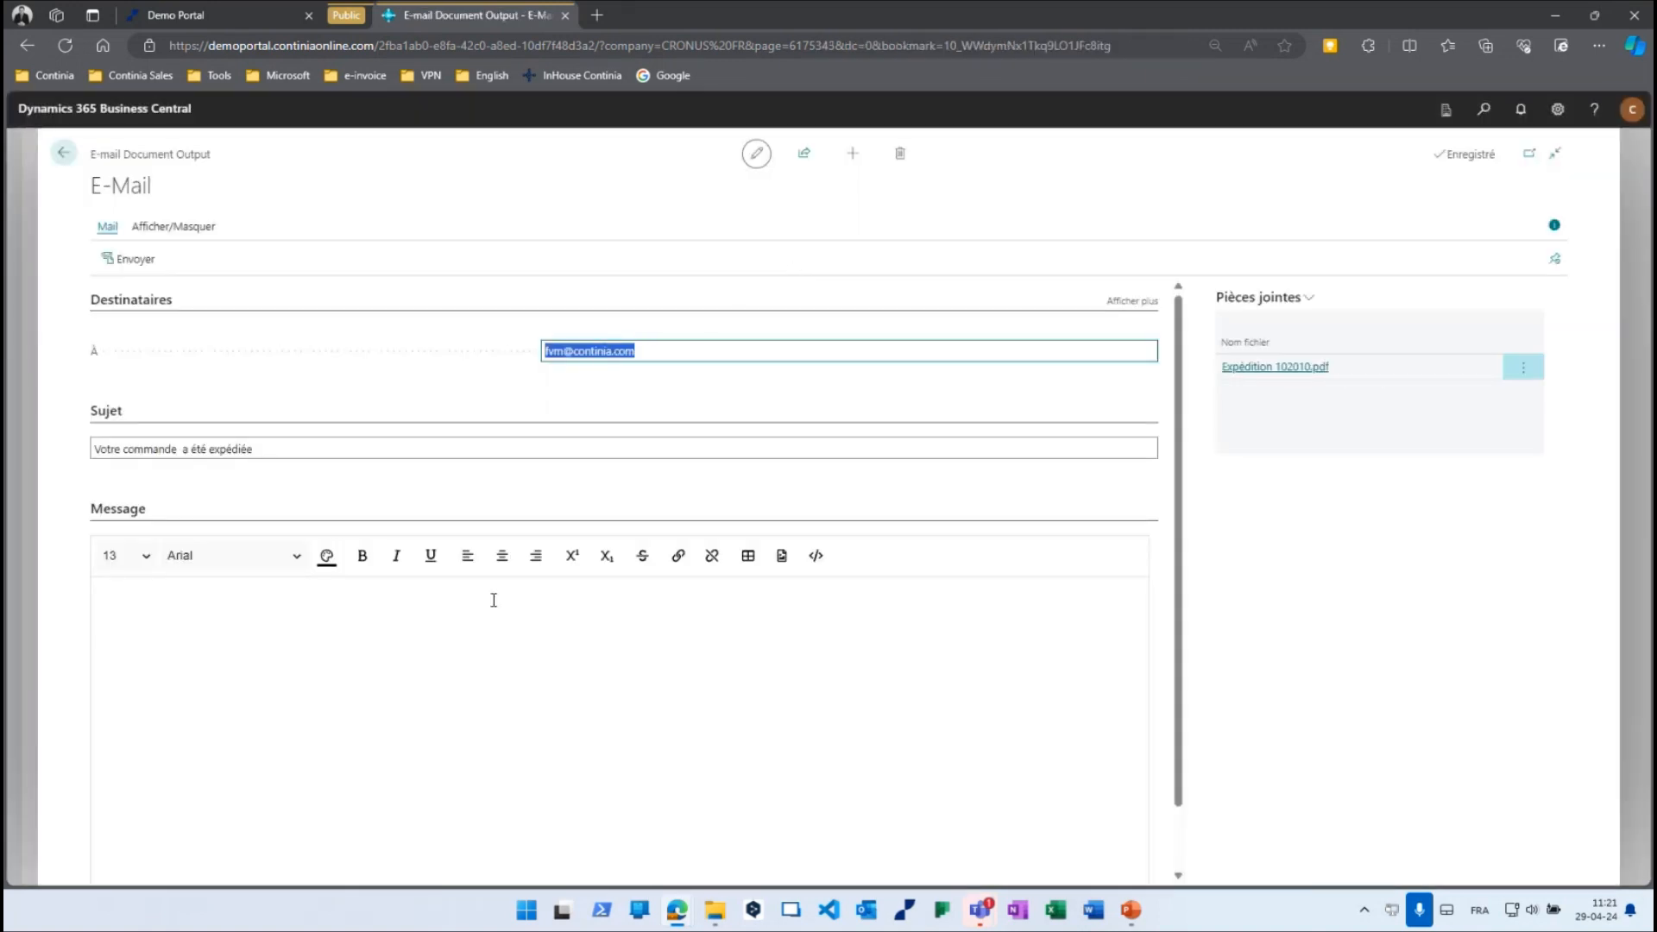
scroll(451, 621, "down", 1)
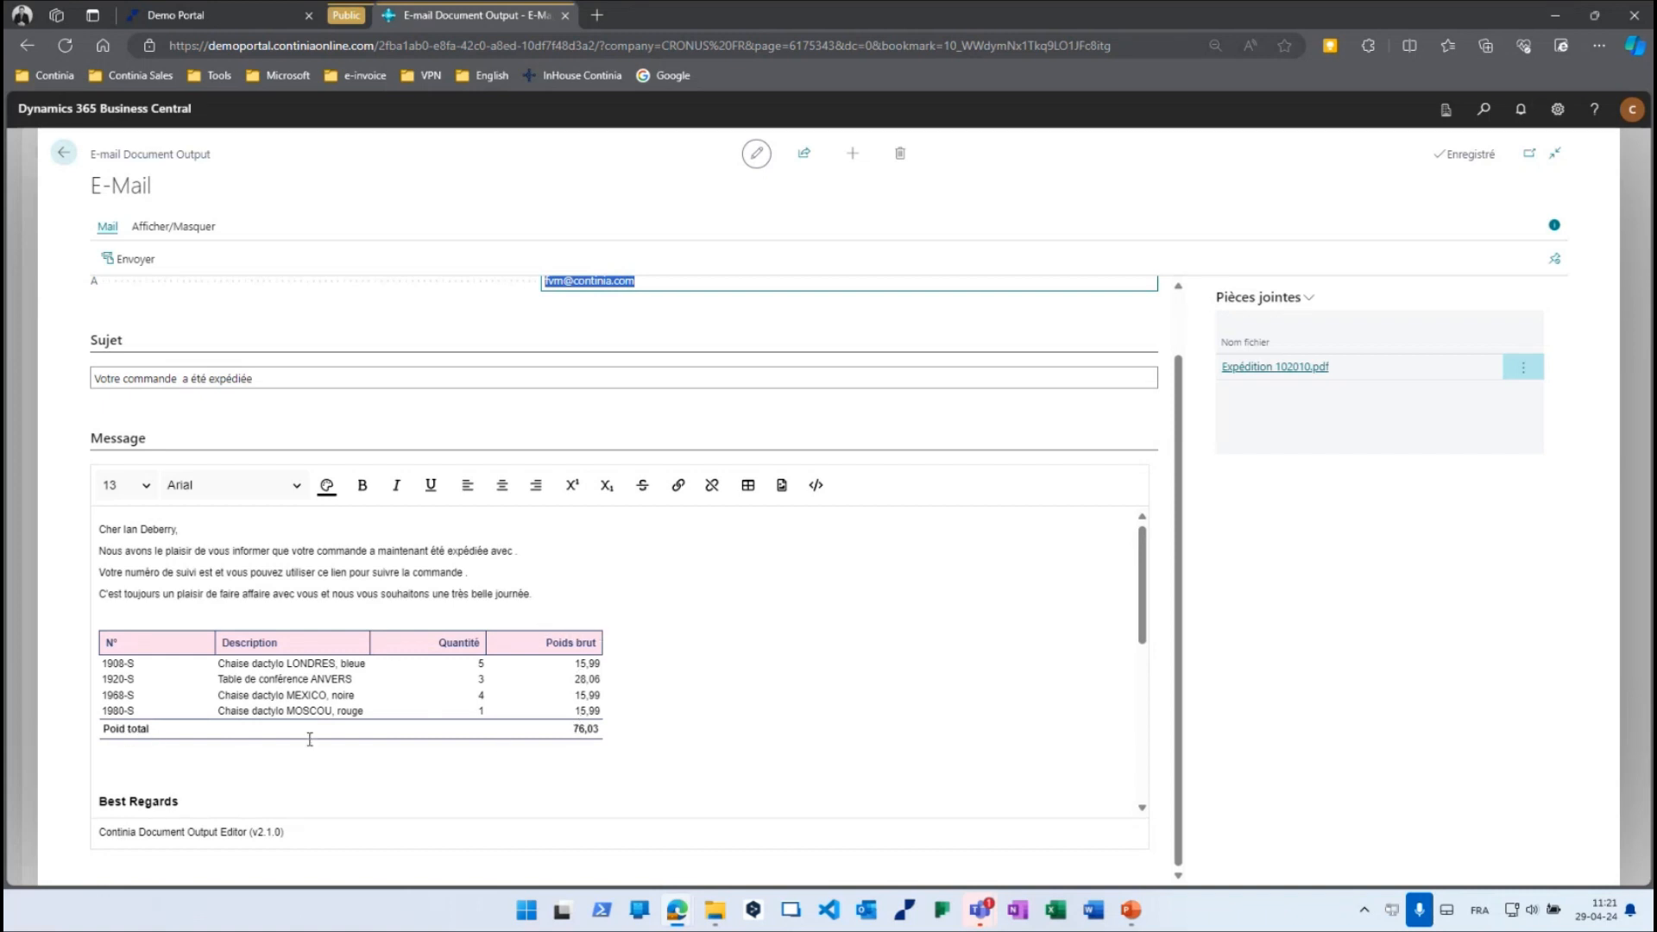
left_click(64, 156)
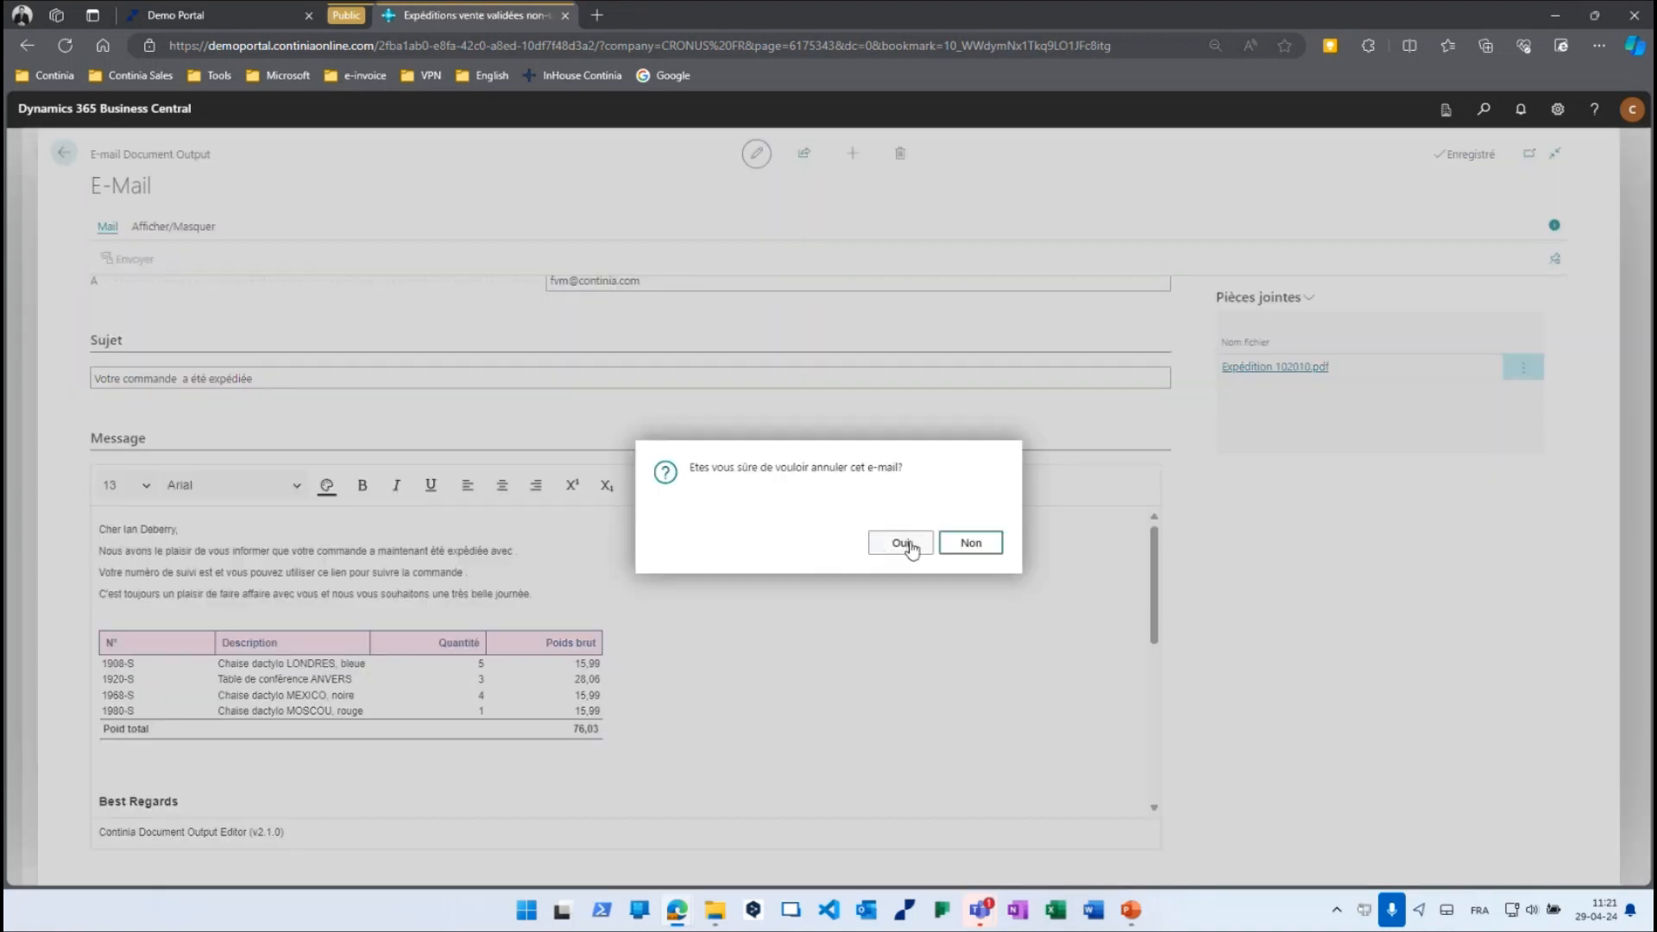
left_click(901, 543)
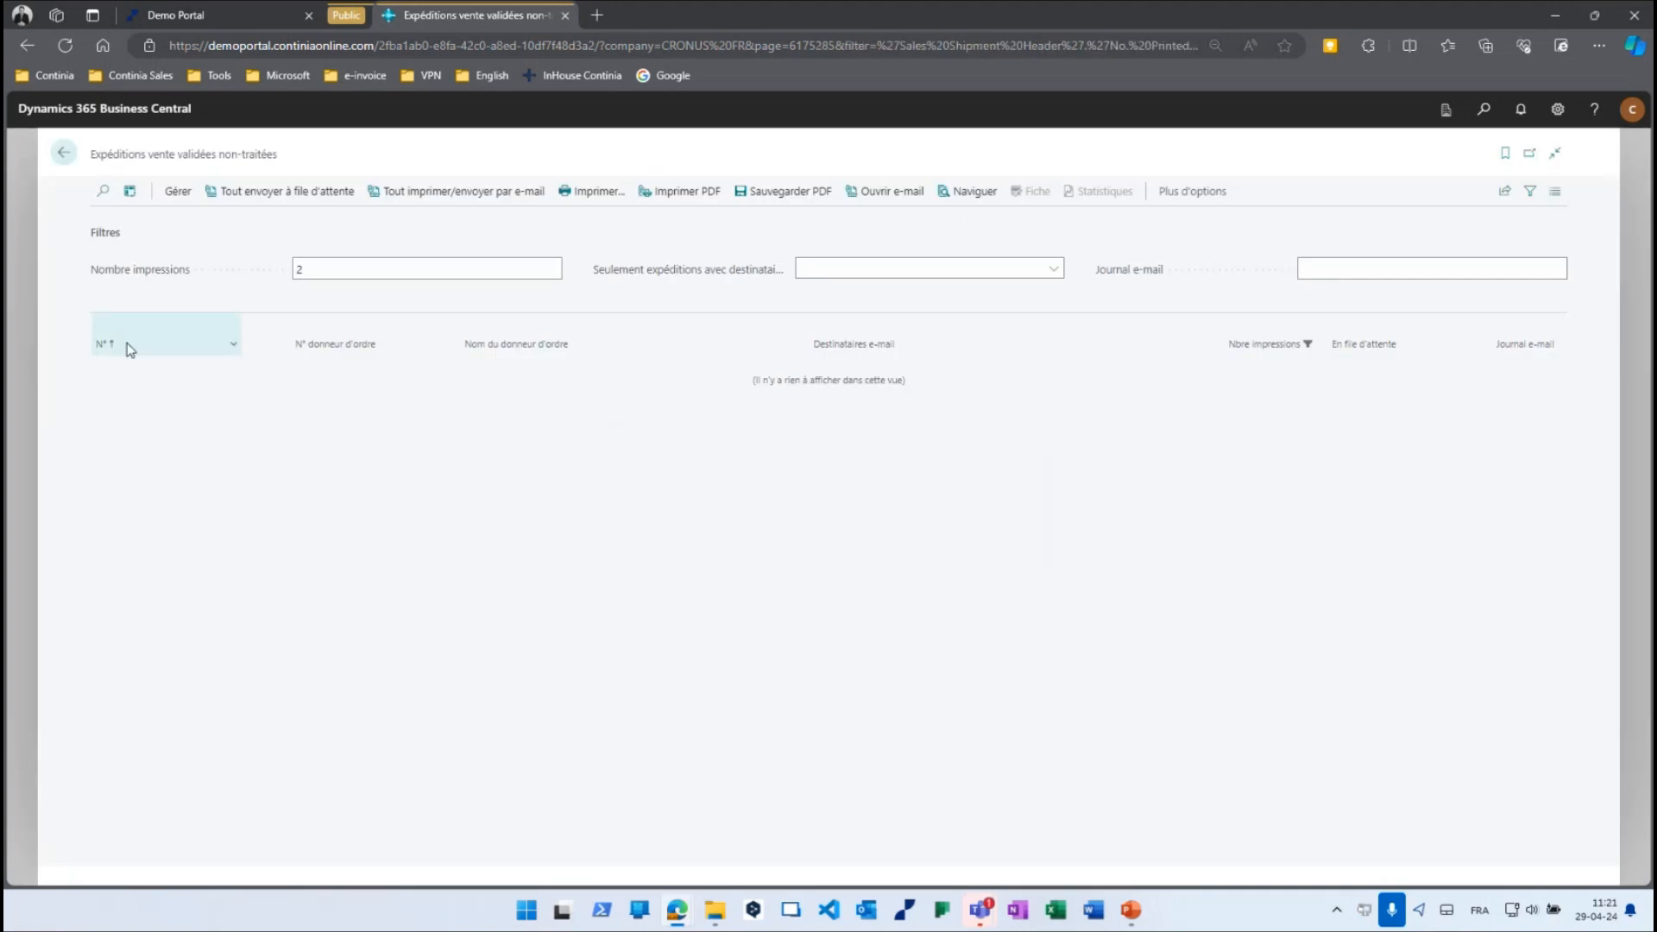
left_click(65, 155)
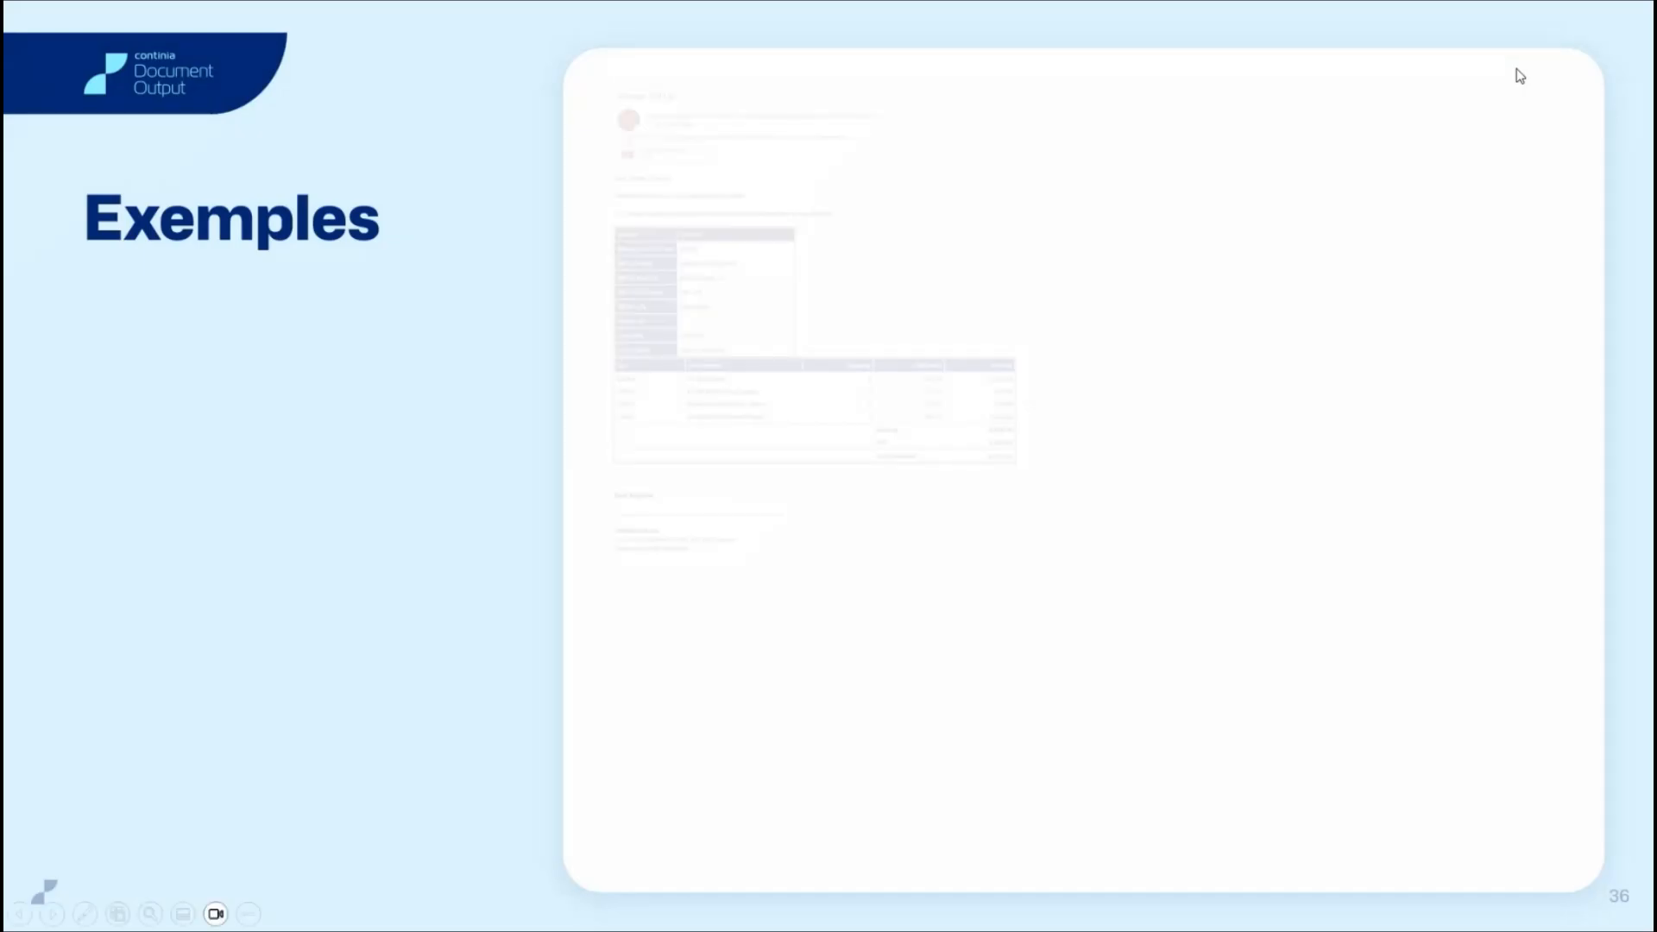
key("Right")
key("Right")
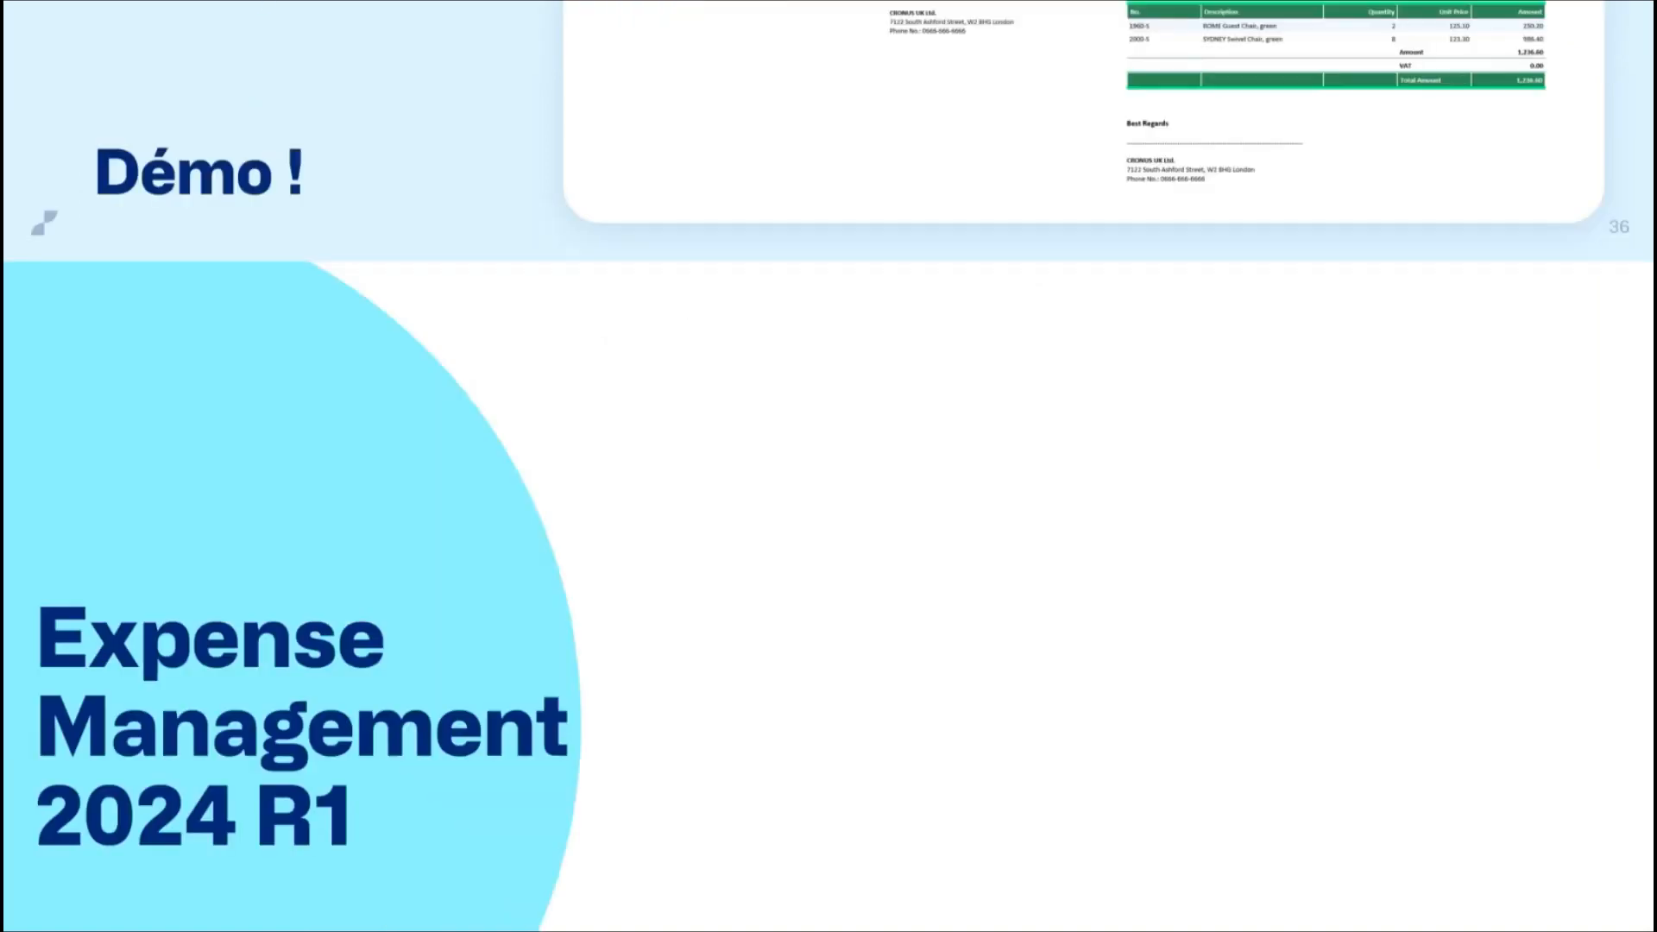